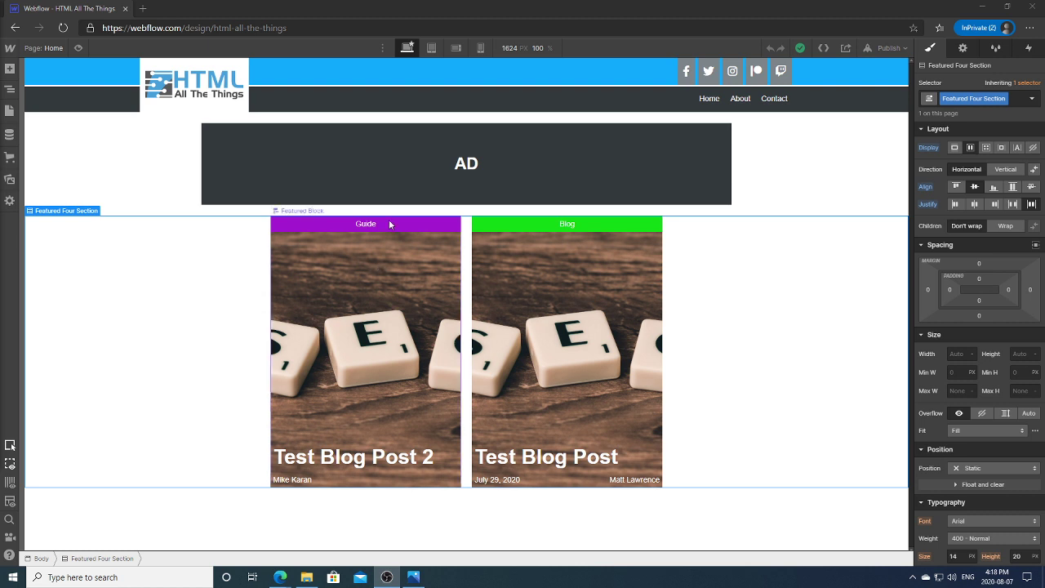
Step: Inspect the Navbar and AD placeholder, then bring up the home-page mockup in Photos
left_click(521, 81)
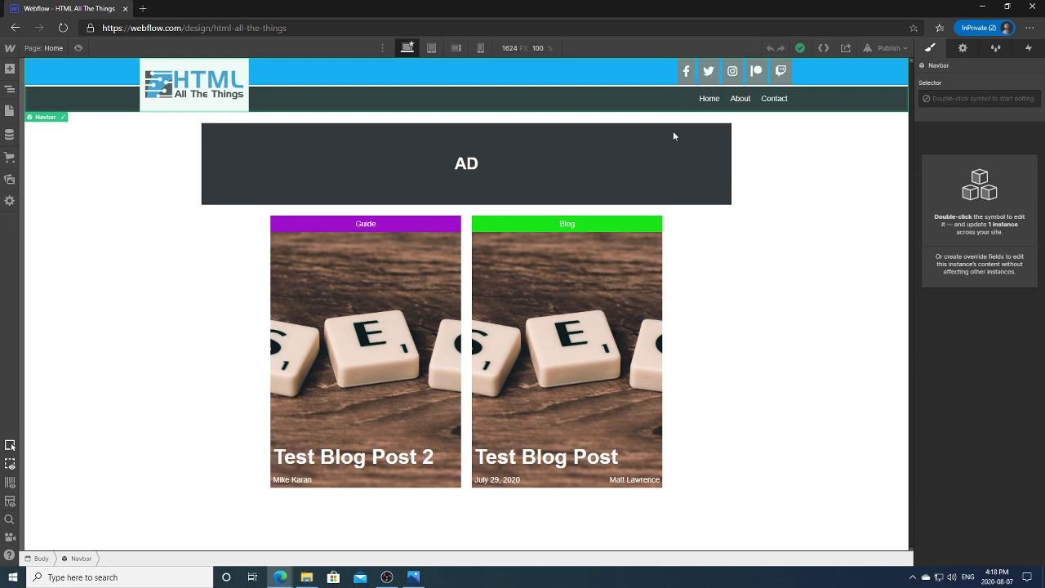
left_click(562, 171)
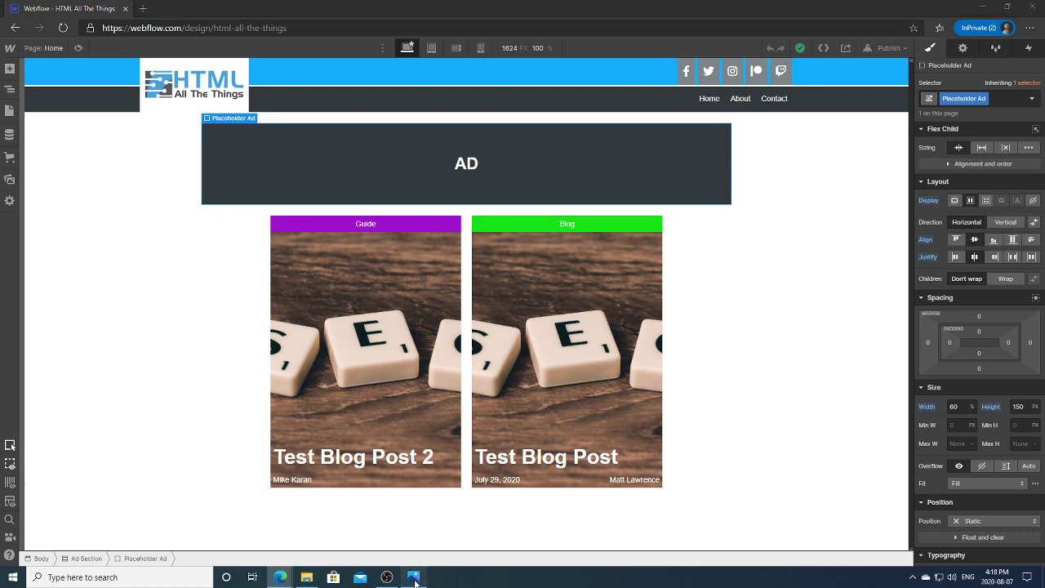
key("alt+Tab")
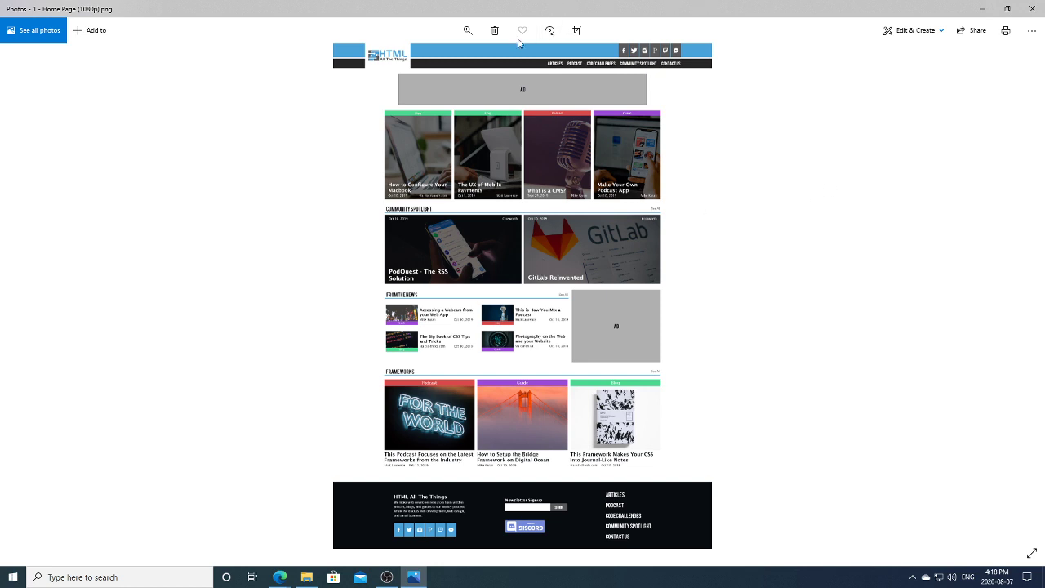
Step: Zoom into the mockup and pan over the header, AD banner and cards, then zoom back out to 20
left_click(468, 30)
left_click_drag(416, 58, 452, 56)
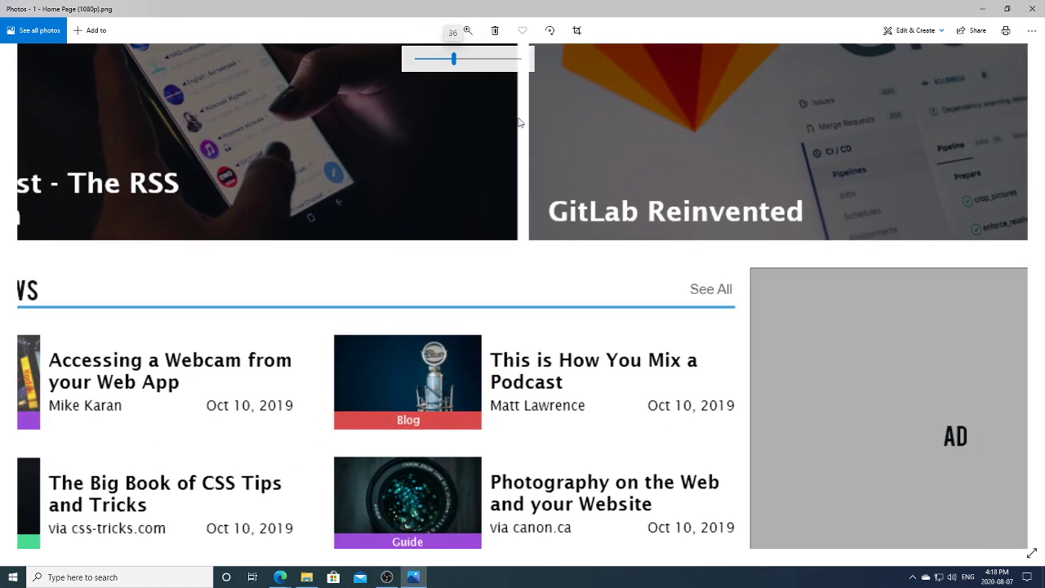
scroll(690, 312, "up", 4)
scroll(611, 330, "up", 5)
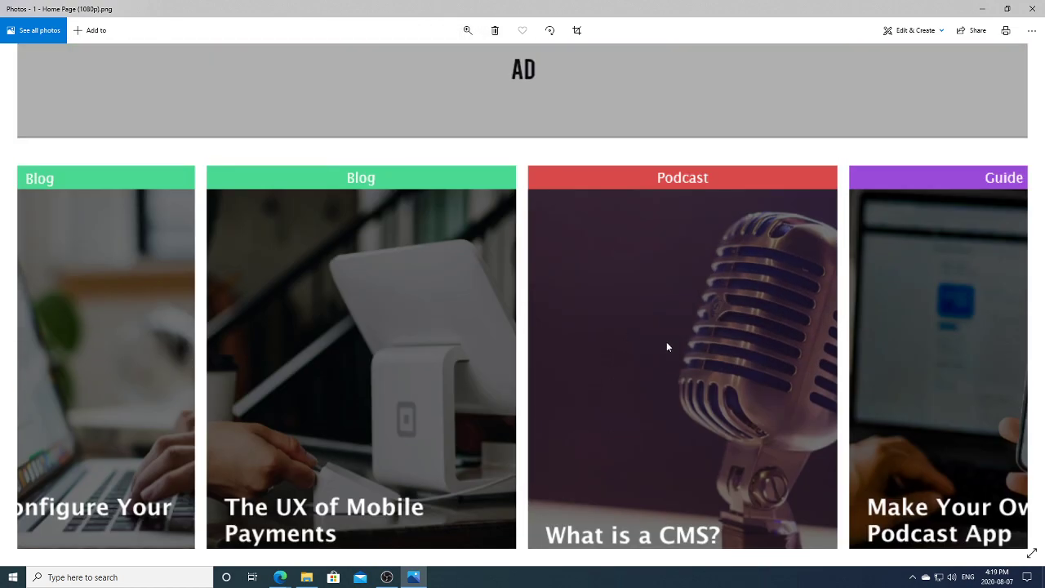
scroll(645, 343, "left", 3)
scroll(570, 327, "down", 2)
left_click(467, 30)
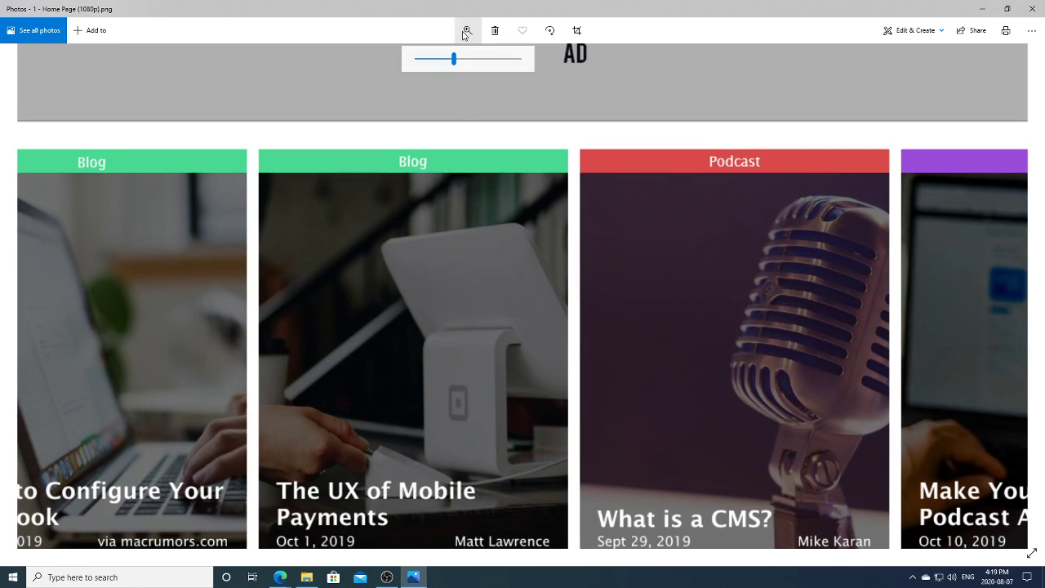
left_click_drag(454, 58, 435, 61)
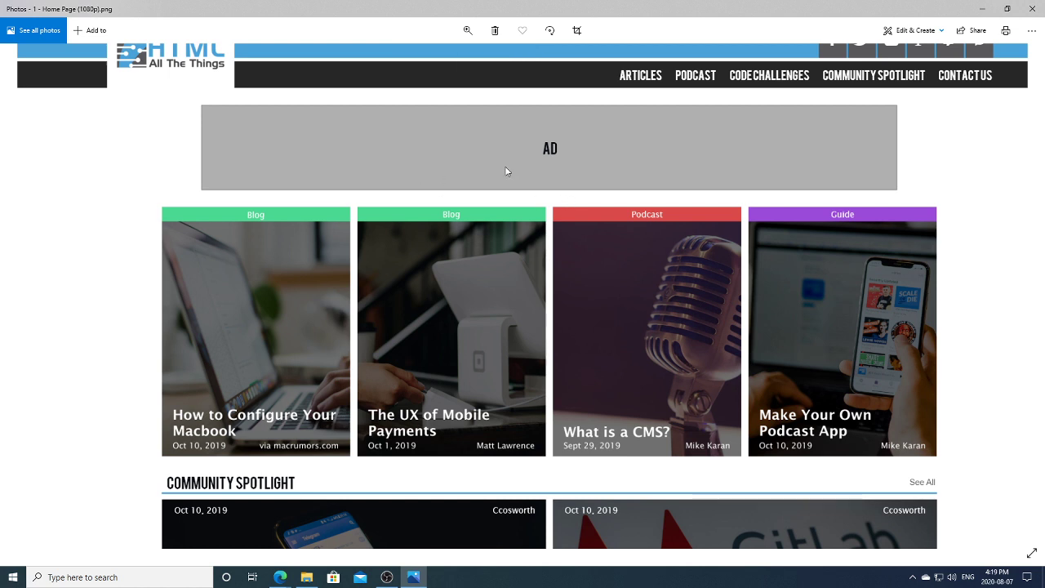
Step: Open 1 - Home Page.png from the Website 2020 Wireframes folder
left_click(306, 577)
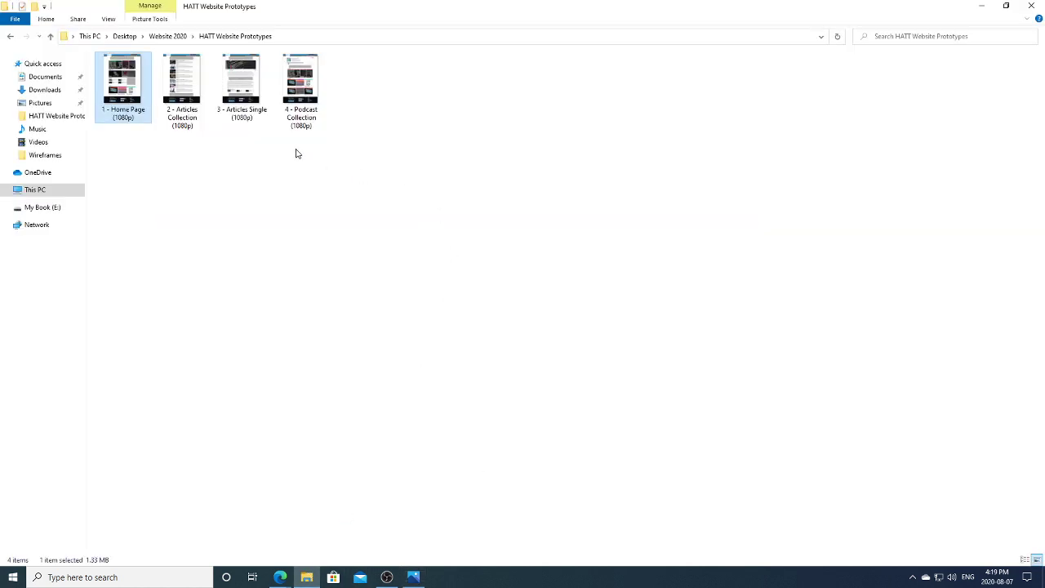
left_click(167, 37)
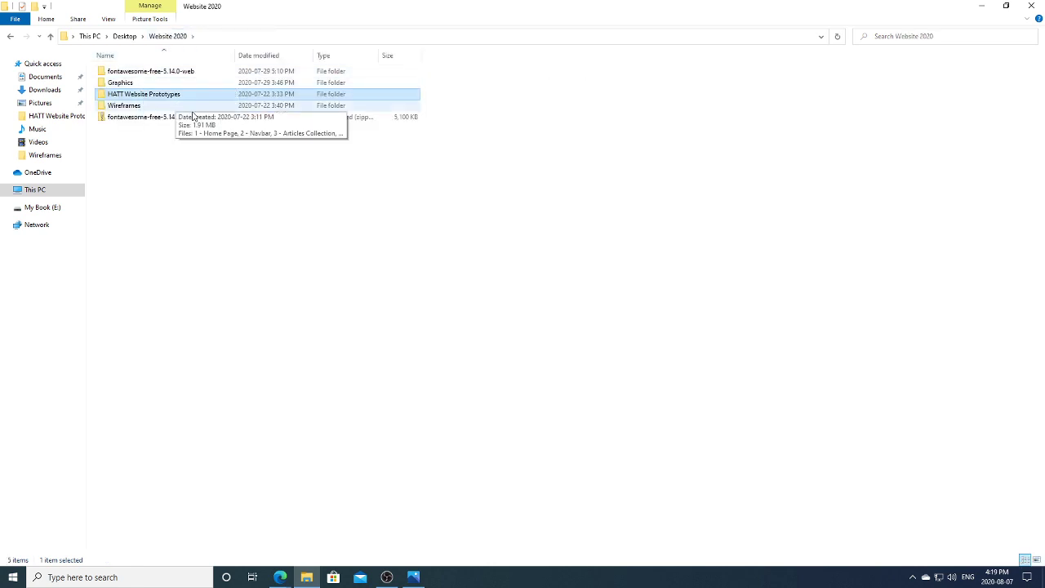
double_click(131, 105)
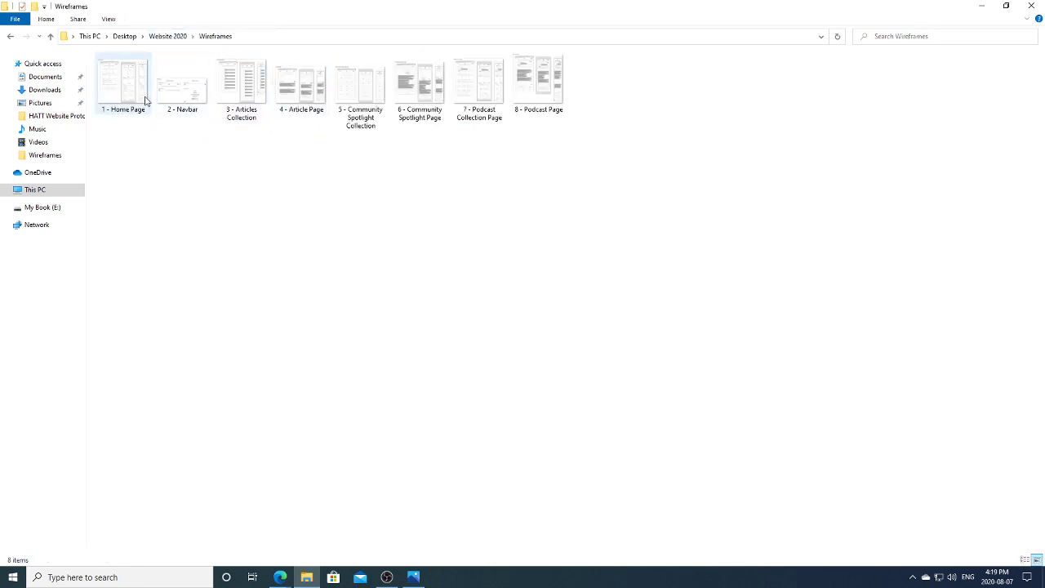
left_click(145, 99)
key("Return")
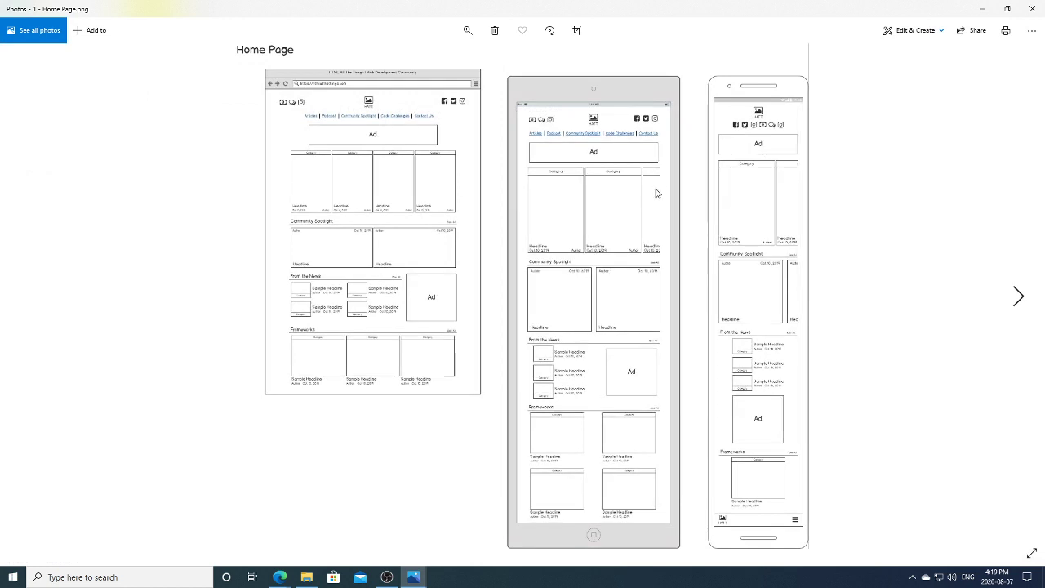
Step: Zoom in slightly to study the Home Page wireframe, then close Photos
left_click(468, 30)
left_click(426, 59)
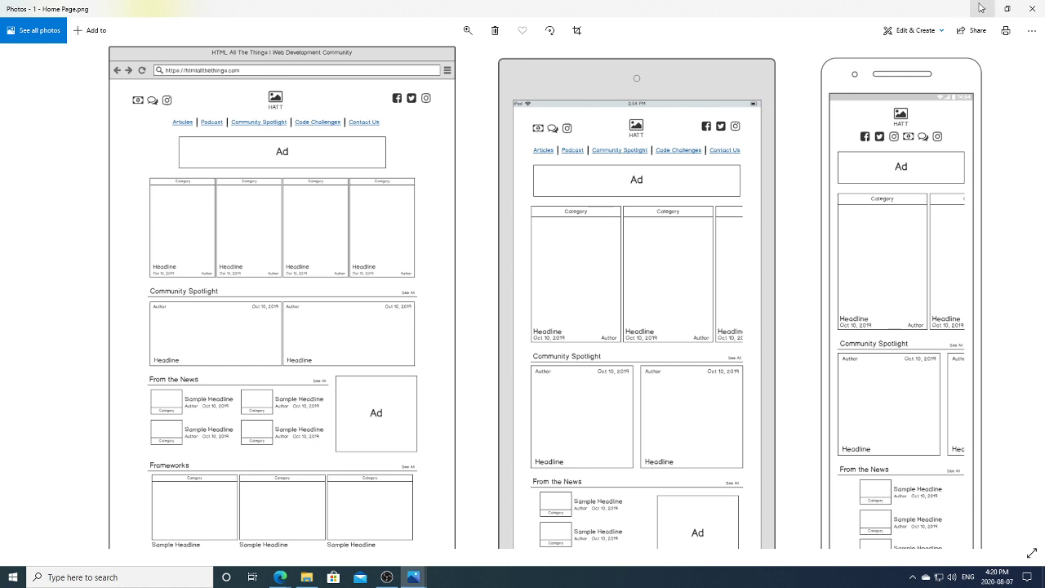
left_click(1031, 9)
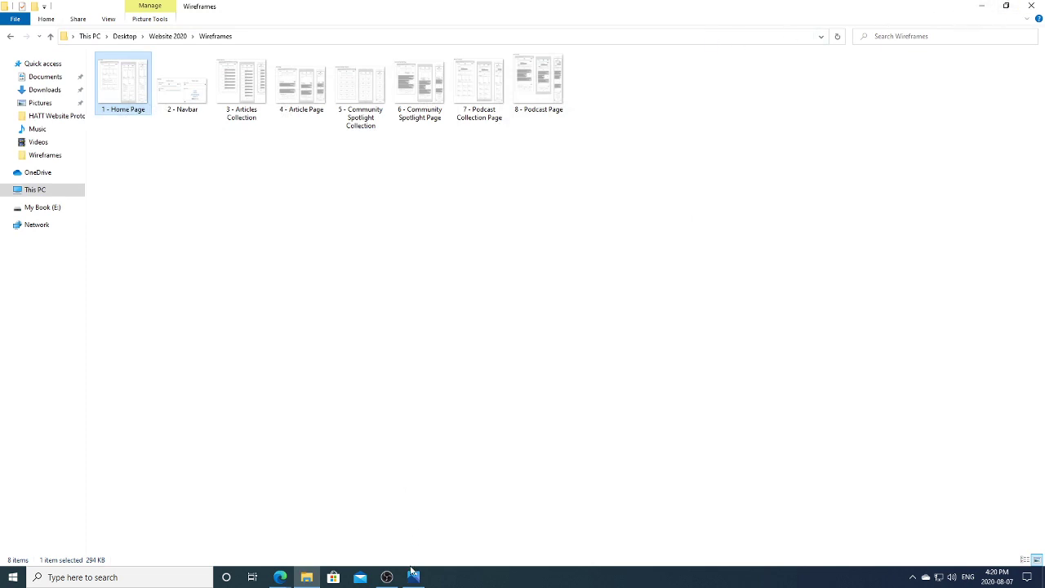
Step: Return to the Webflow Designer and open the Navigator with Featured Four Section selected
mouse_move(280, 571)
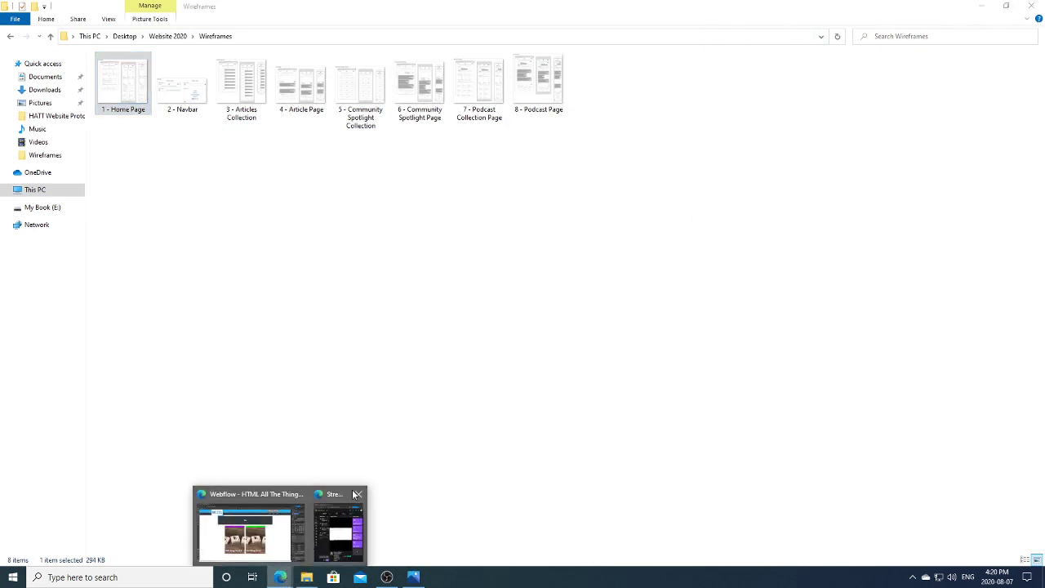
left_click(268, 524)
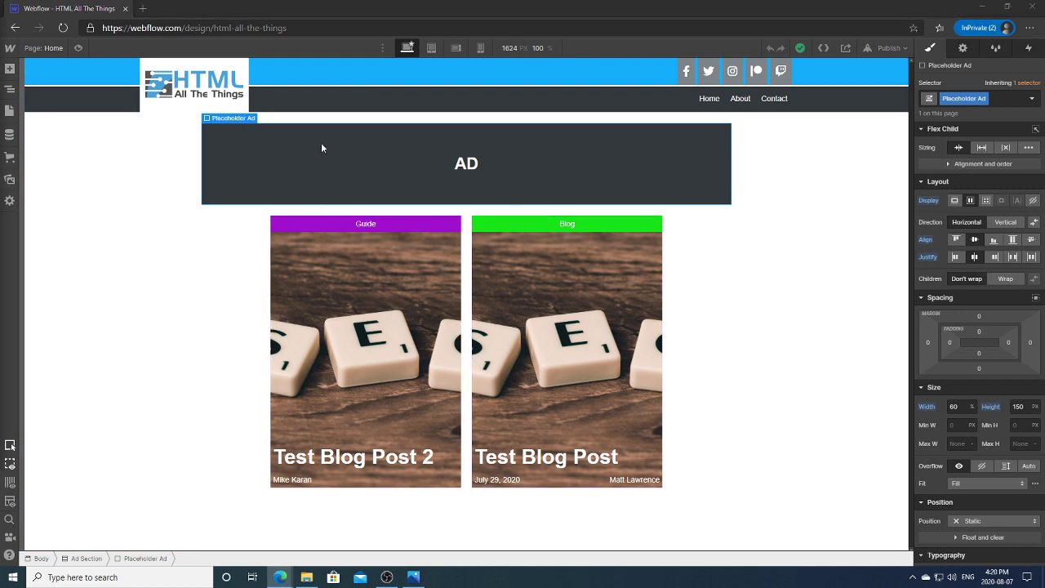
left_click(716, 303)
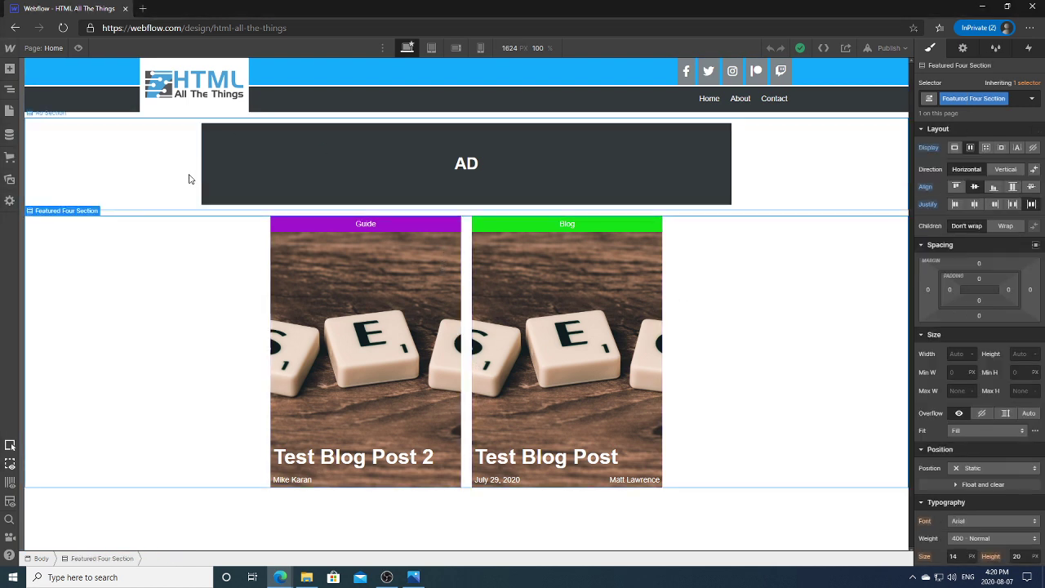
left_click(10, 91)
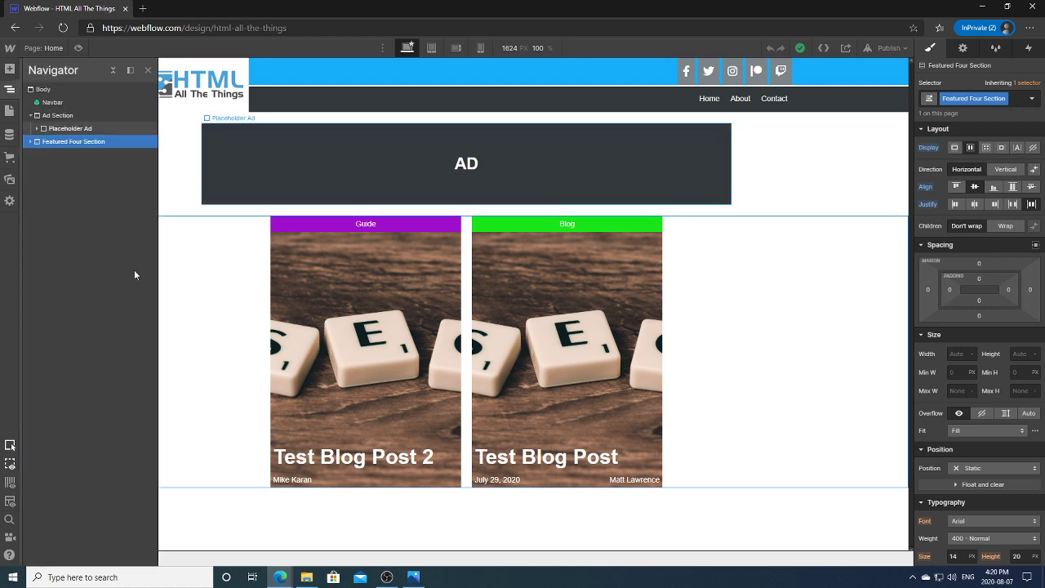
Step: Expand Featured Four Section down to the Featured Block and inspect its Category bar and text
left_click(31, 142)
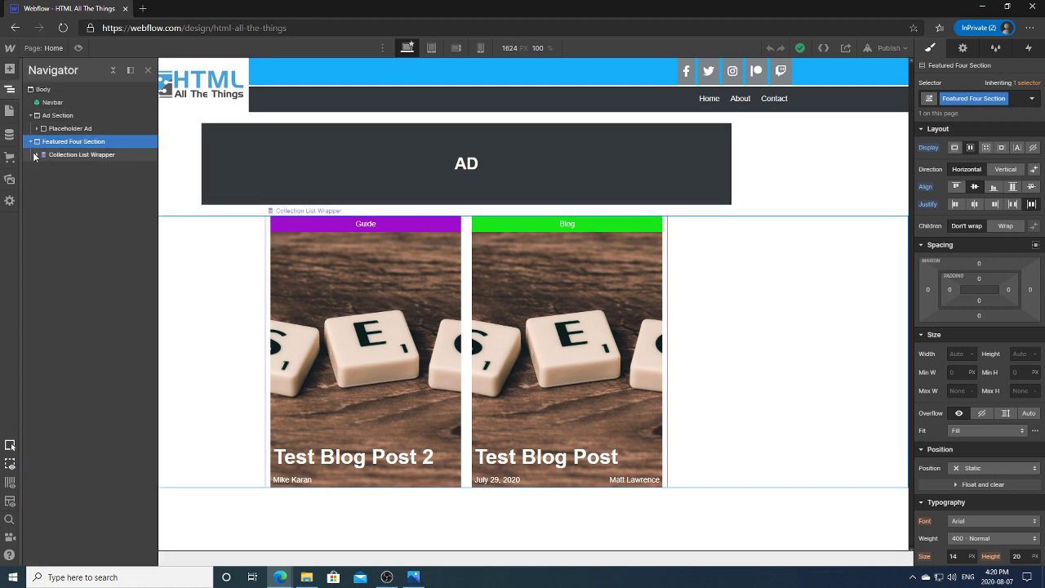
left_click(38, 154)
left_click(43, 168)
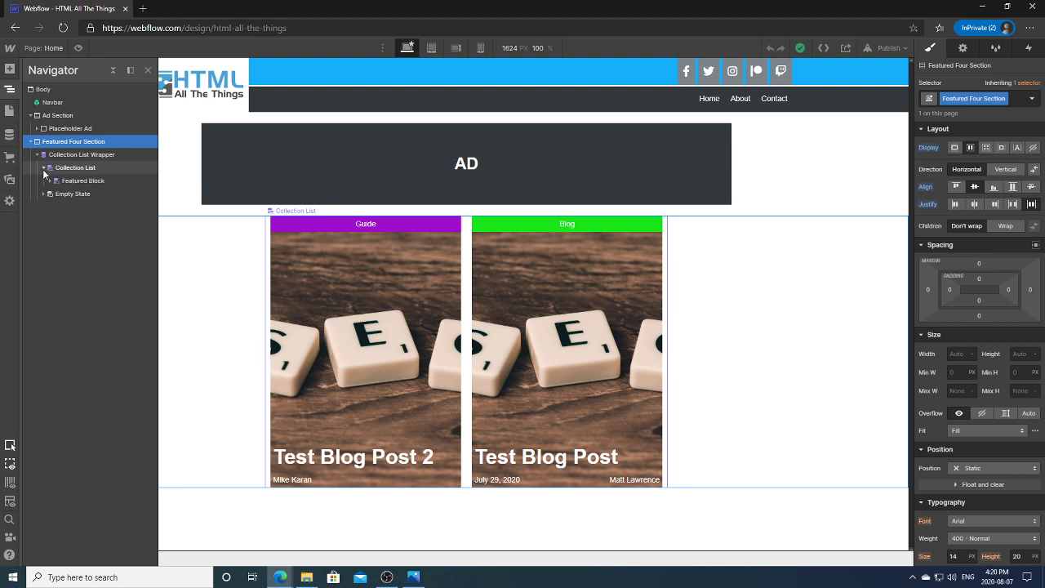
left_click(50, 179)
left_click(97, 180)
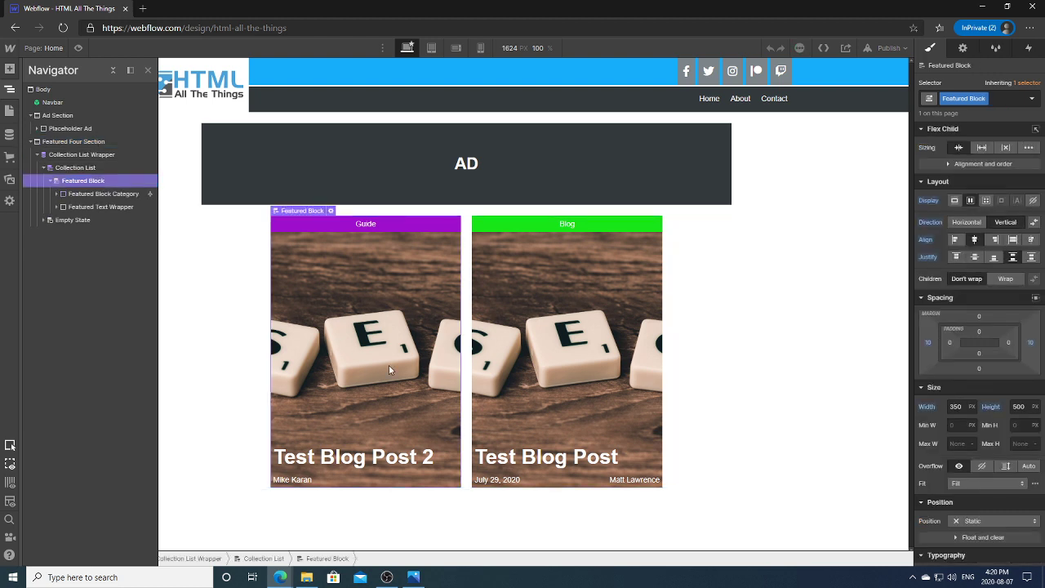
left_click(86, 195)
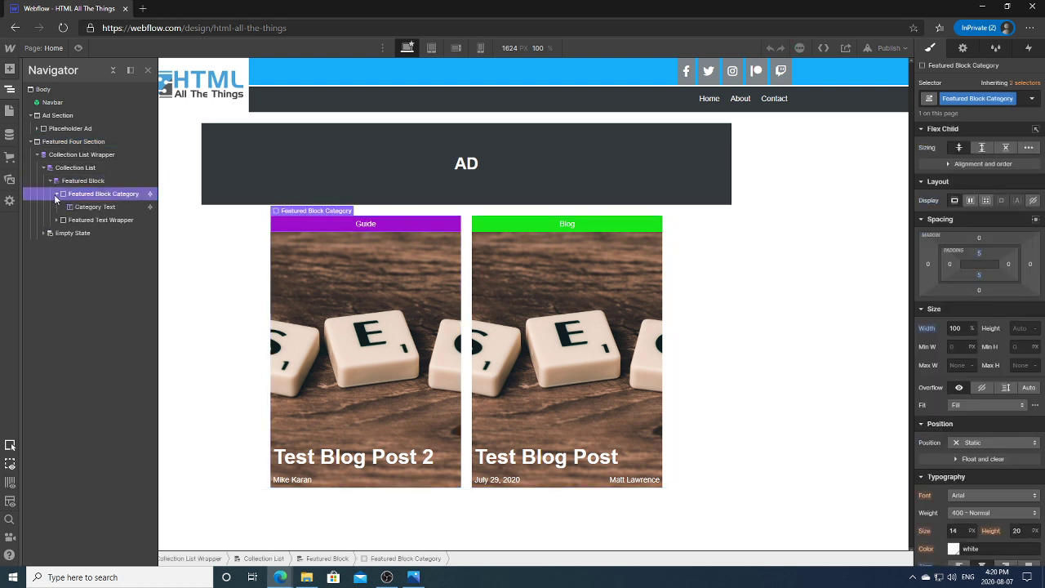
left_click(82, 209)
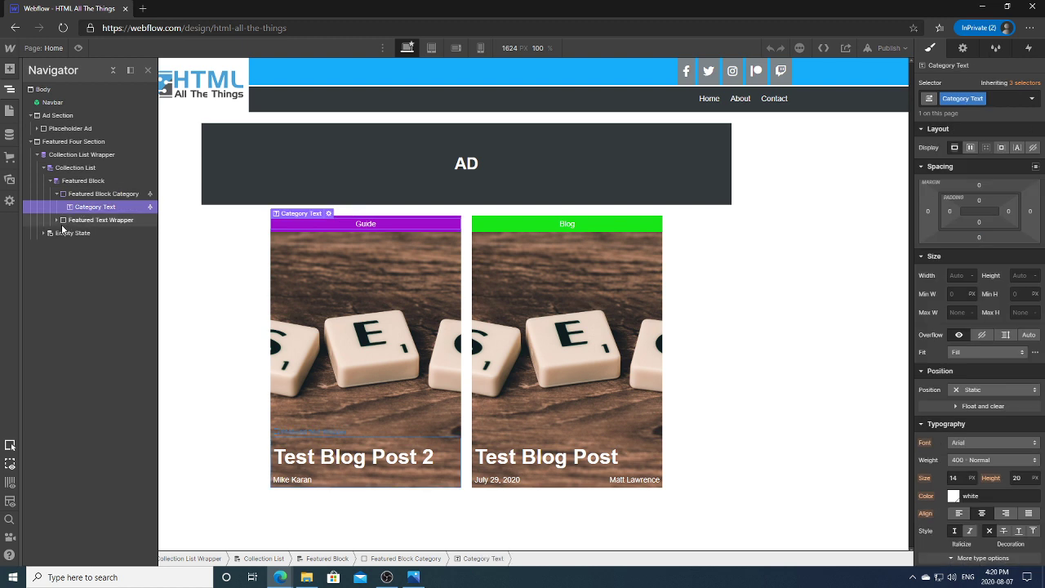
Step: Inspect the Featured Text Wrapper, title, date/author meta row, and the second card's title
left_click(369, 487)
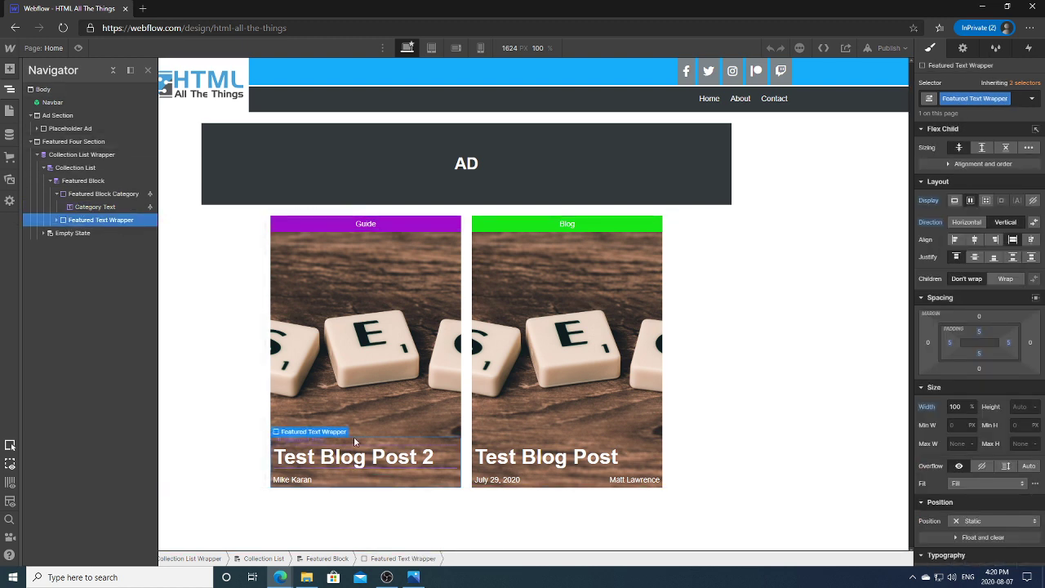
left_click(56, 220)
left_click(94, 233)
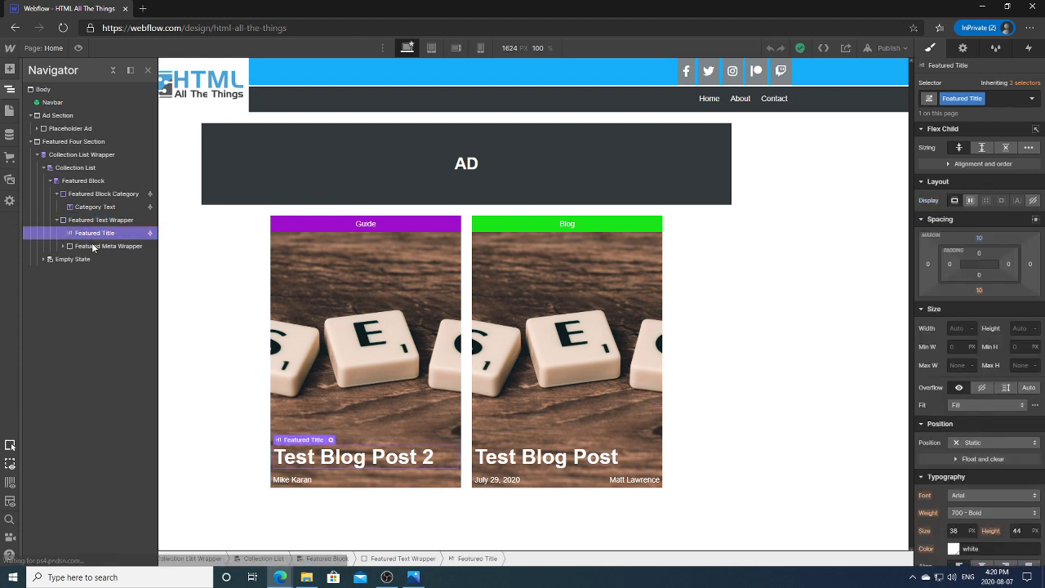
left_click(89, 247)
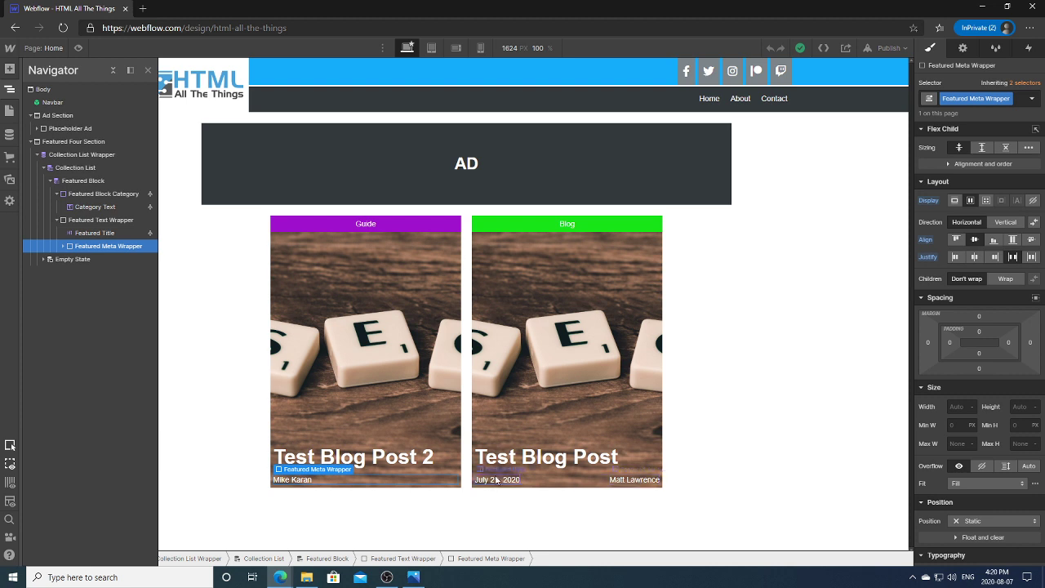
left_click(63, 246)
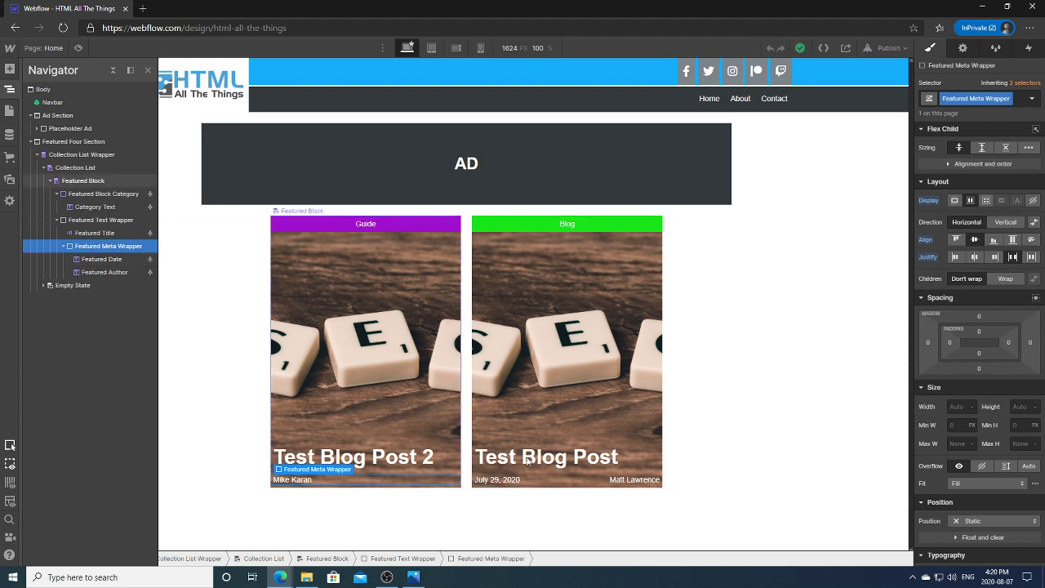
left_click(537, 486)
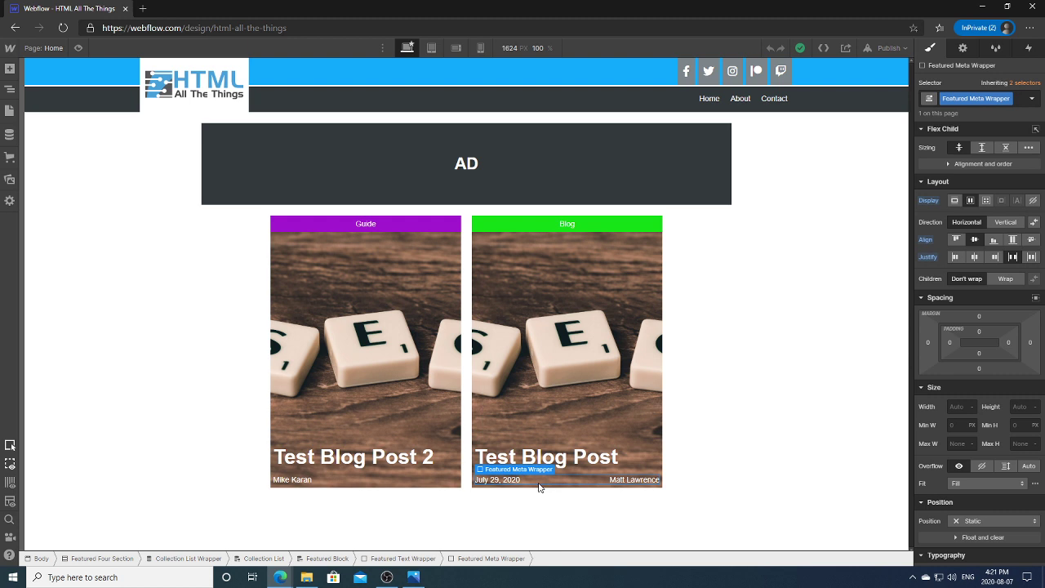
left_click(380, 457)
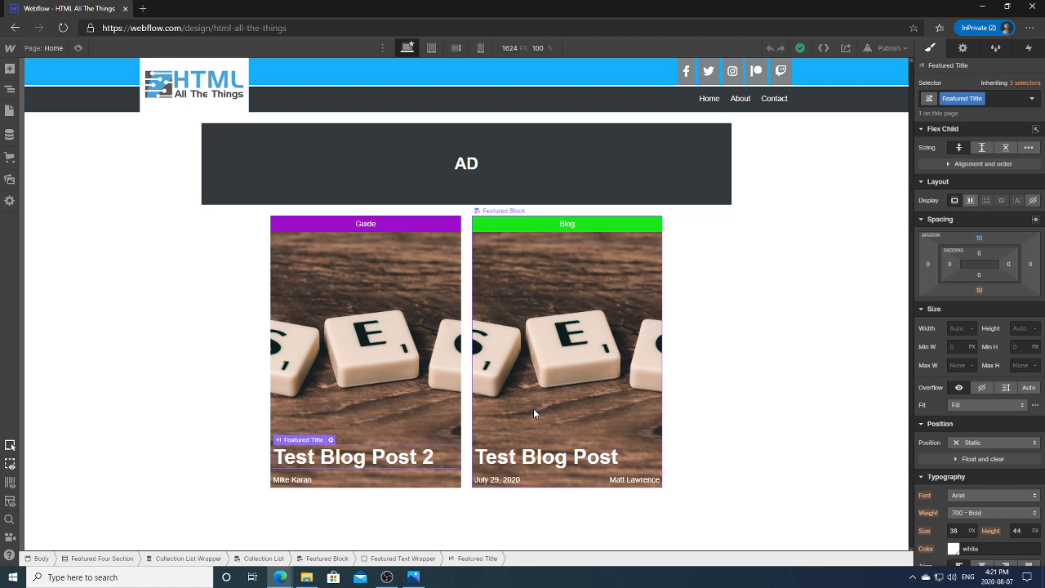
Step: Select the Collection List and review its item-limit start setting
left_click(760, 346)
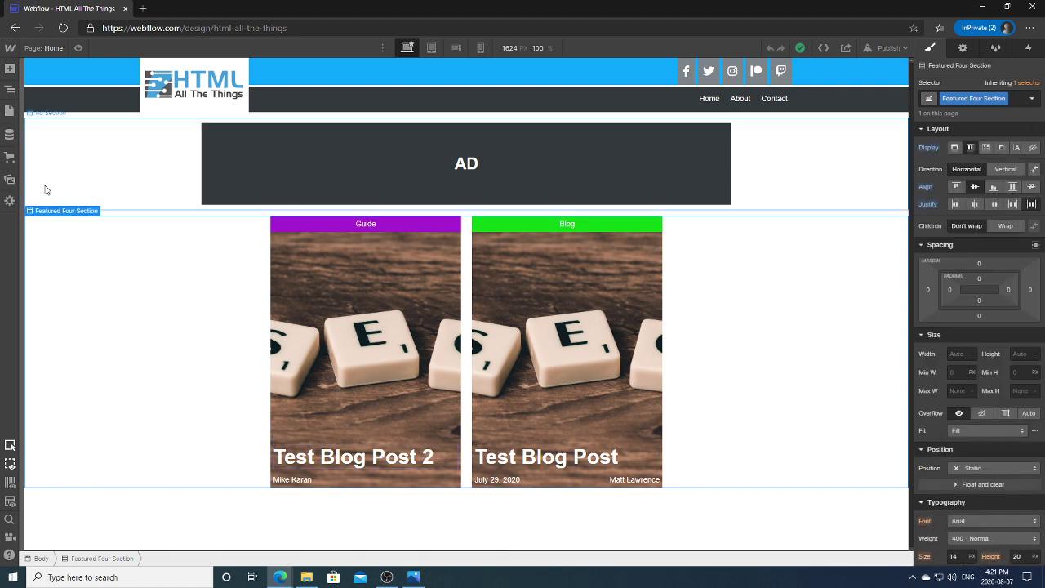
left_click(9, 90)
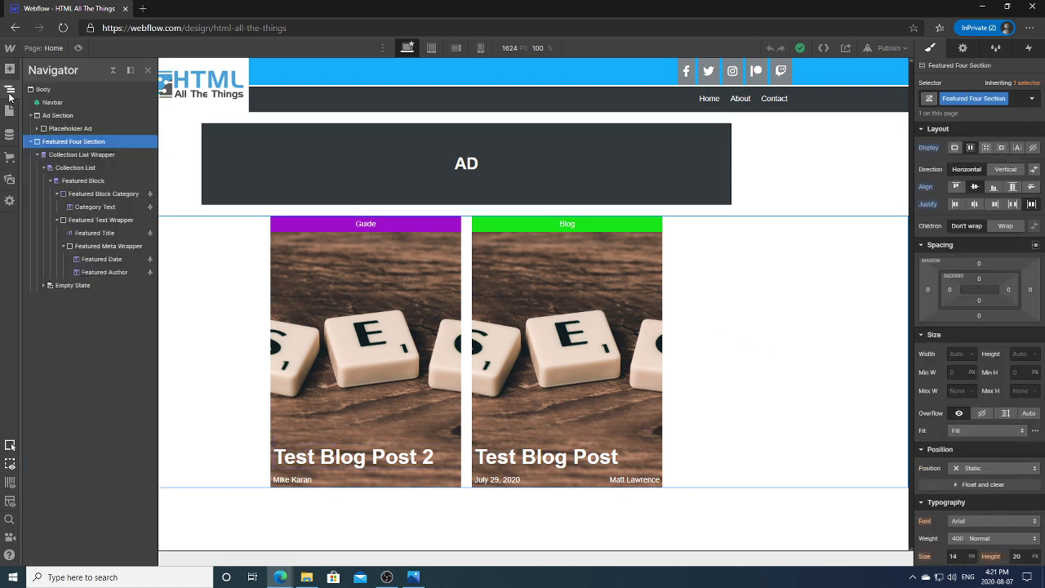
left_click(75, 167)
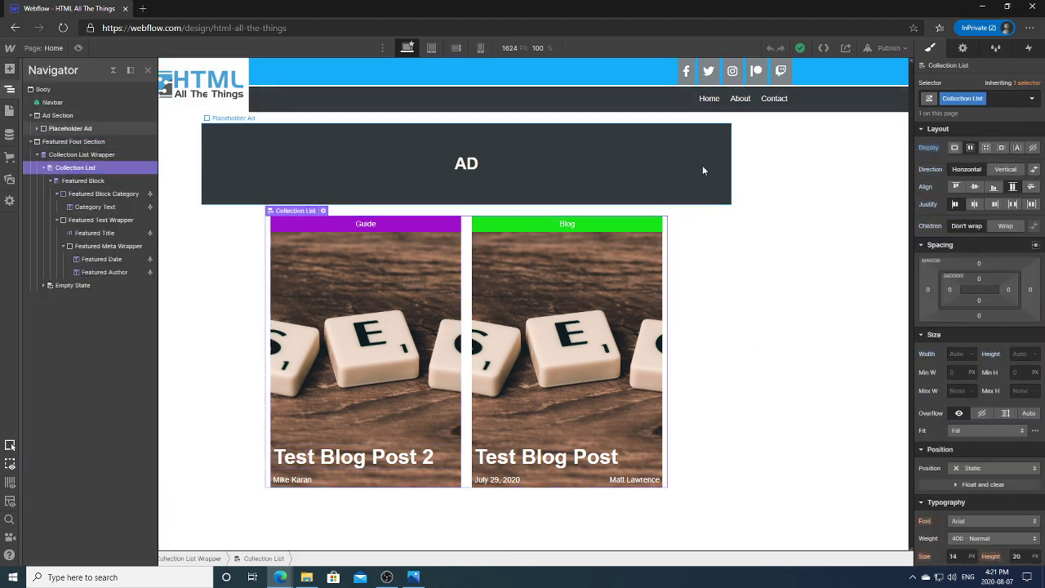
left_click(964, 49)
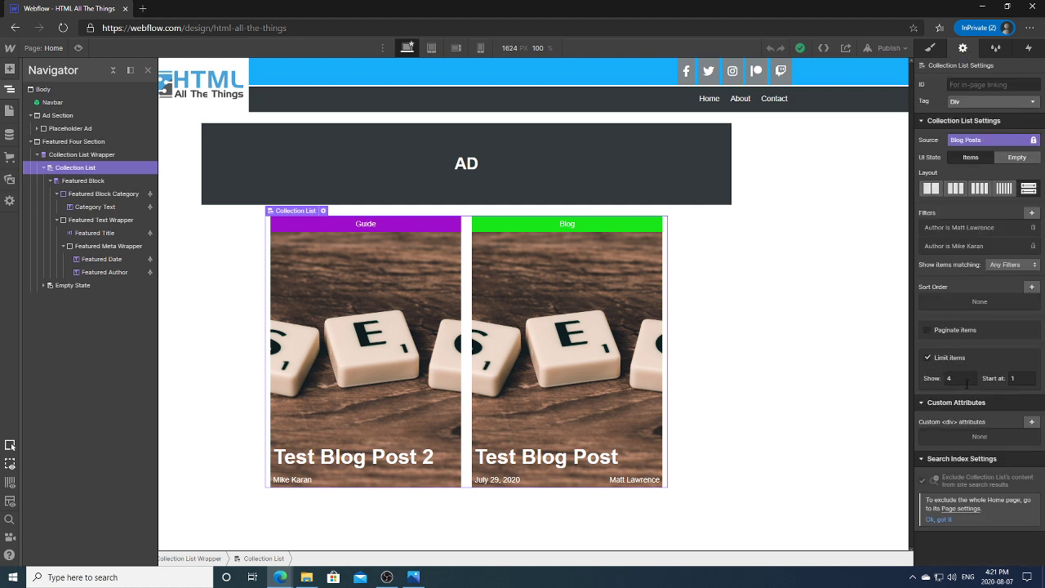
left_click(1020, 378)
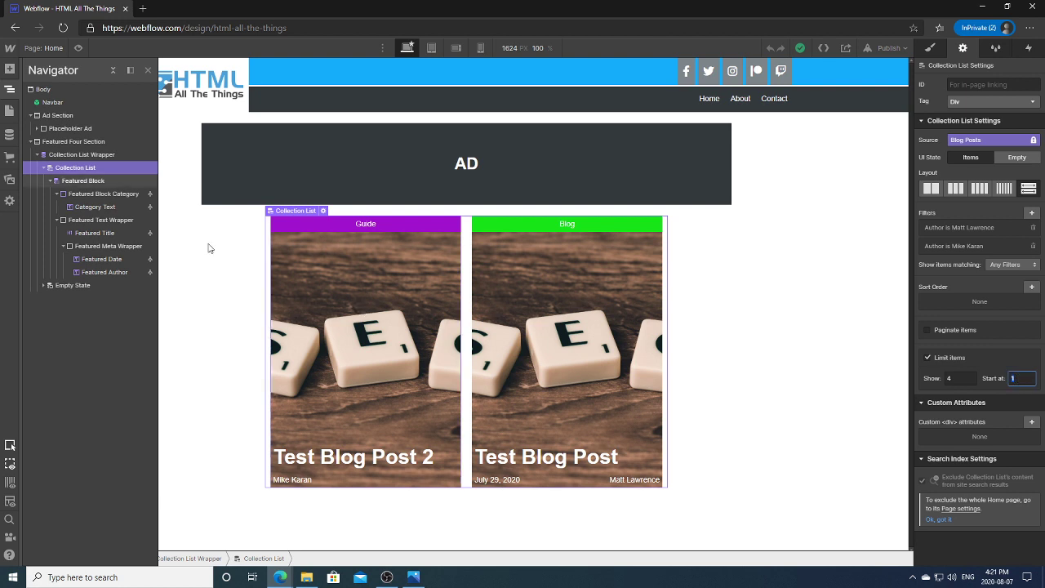
Step: Look through the Blog Posts collection items in the CMS panel
left_click(9, 135)
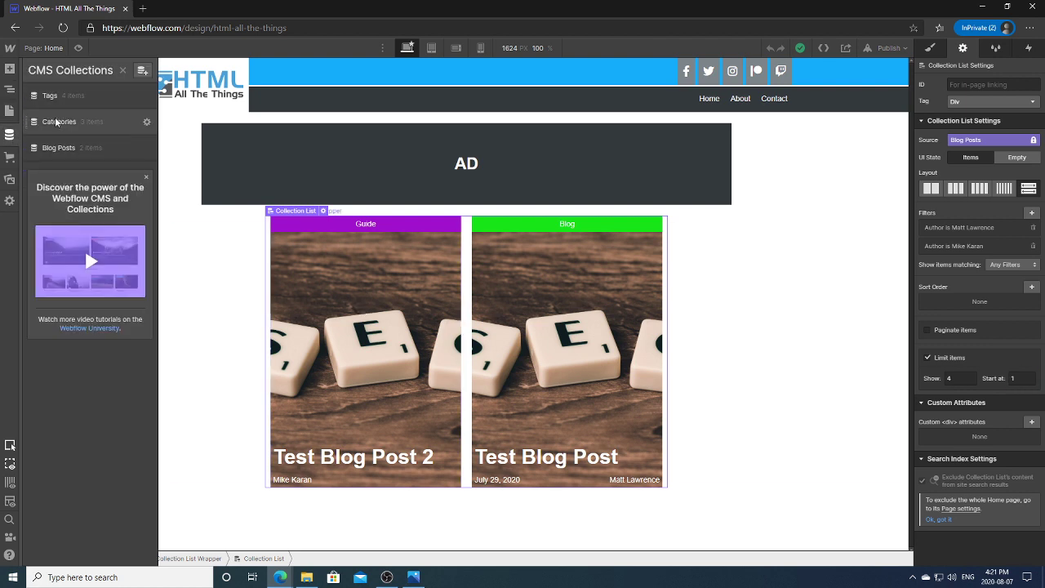
left_click(57, 149)
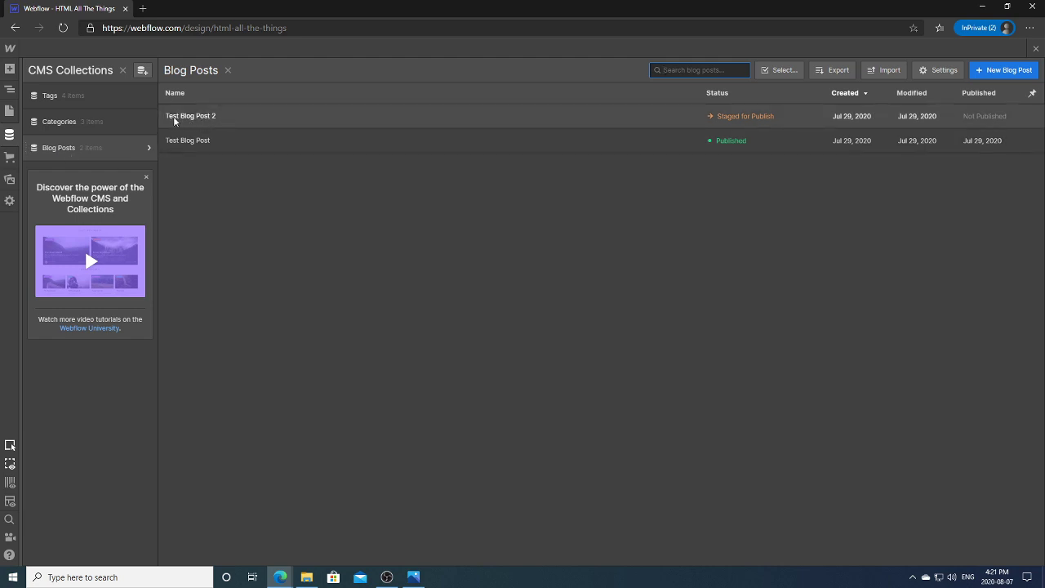
left_click(9, 111)
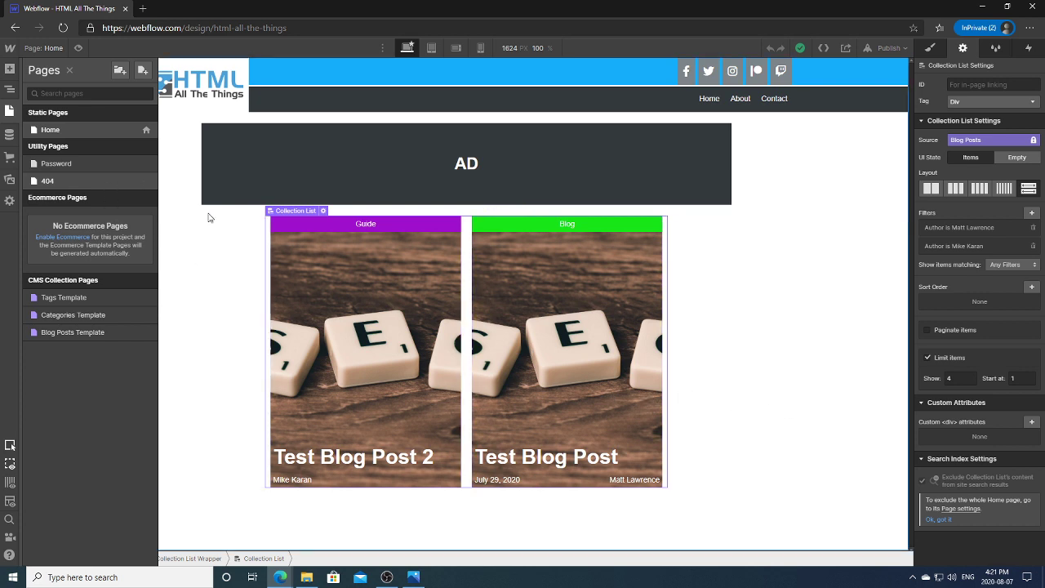
left_click(10, 134)
left_click(90, 147)
Step: Duplicate Test Blog Post 2, rename the copy Test Blog Post 3, and change the author
left_click(209, 115)
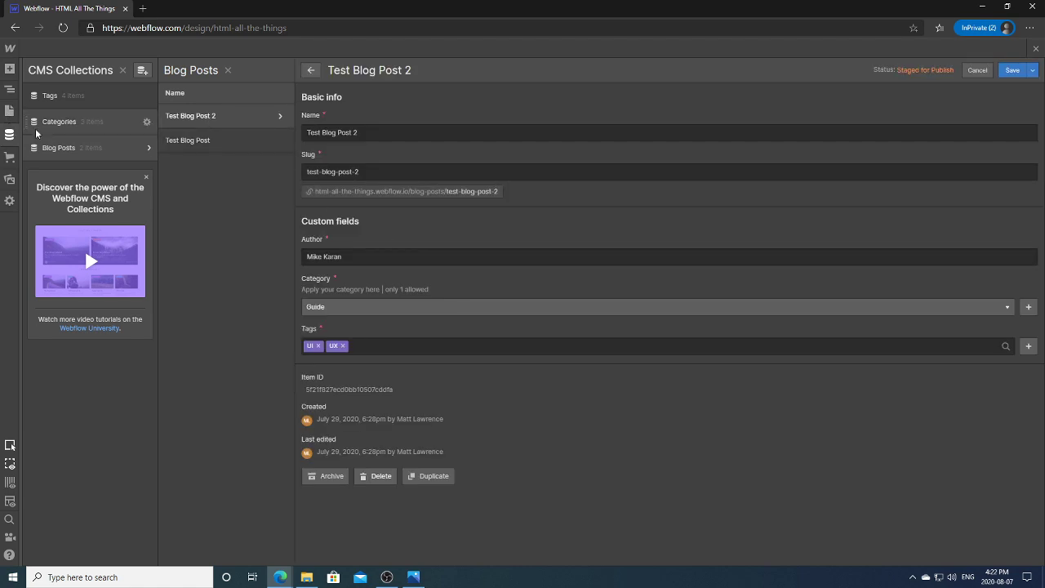
left_click(438, 478)
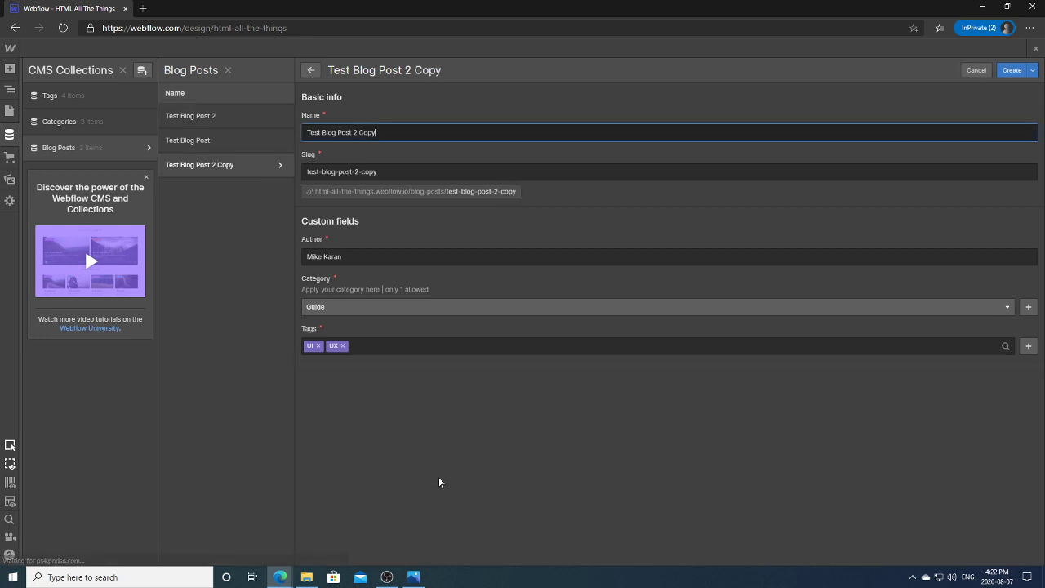
left_click_drag(374, 133, 354, 132)
type("3")
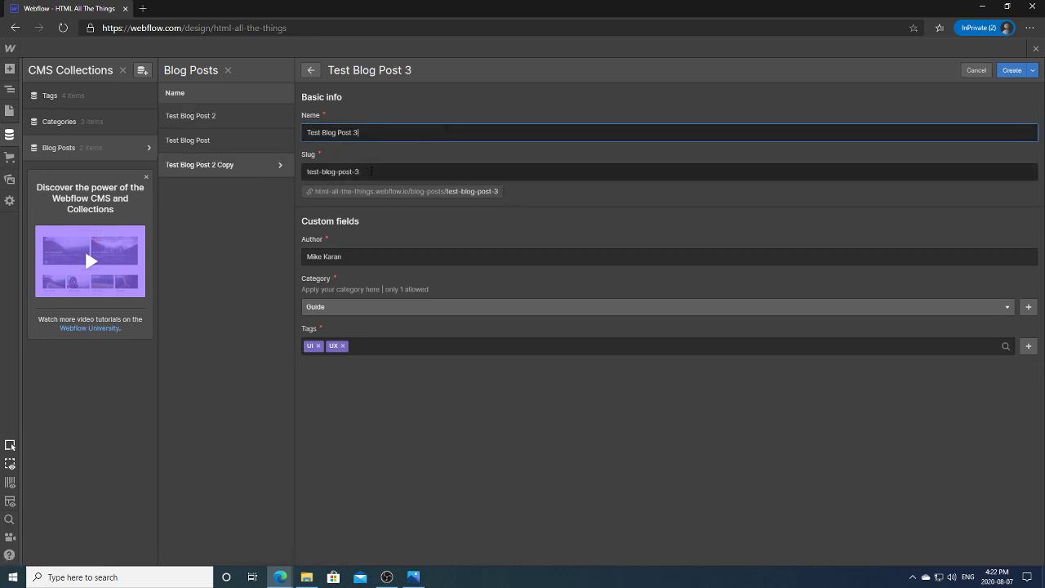
left_click(371, 171)
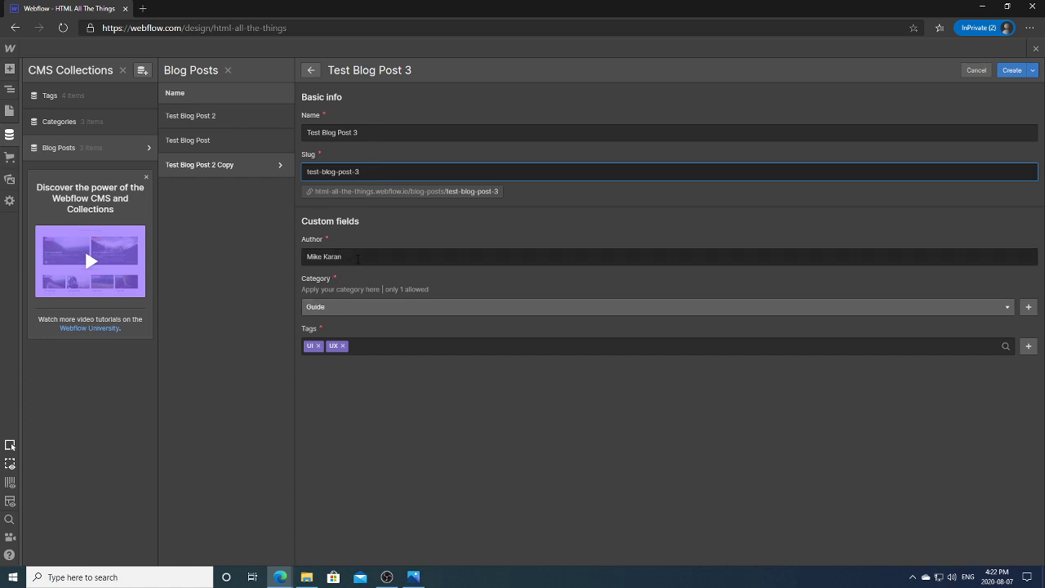
key("Tab")
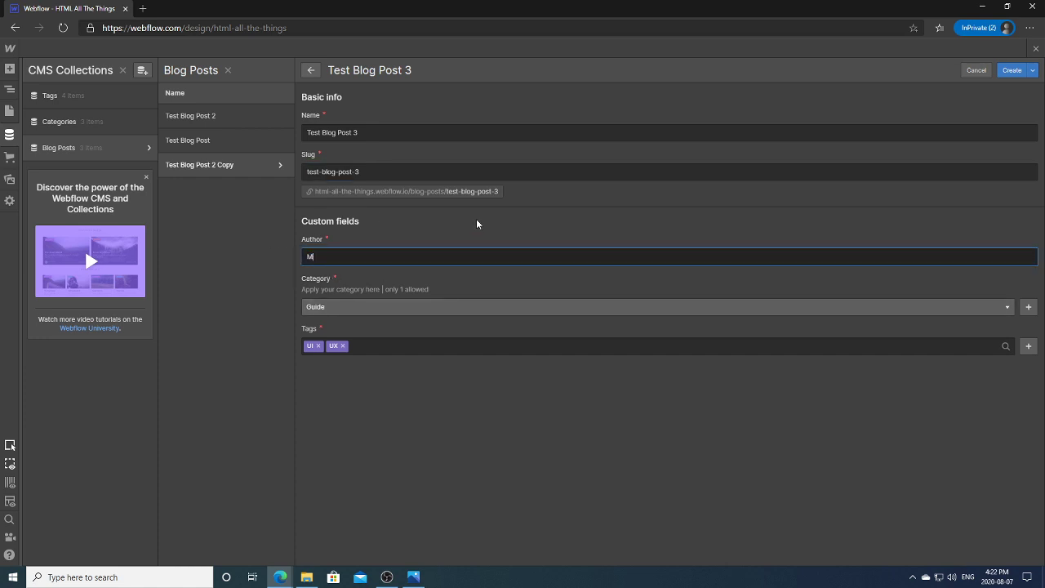
Step: Set the category to Podcast, add a new 'audio' tag, and create the item
left_click(363, 307)
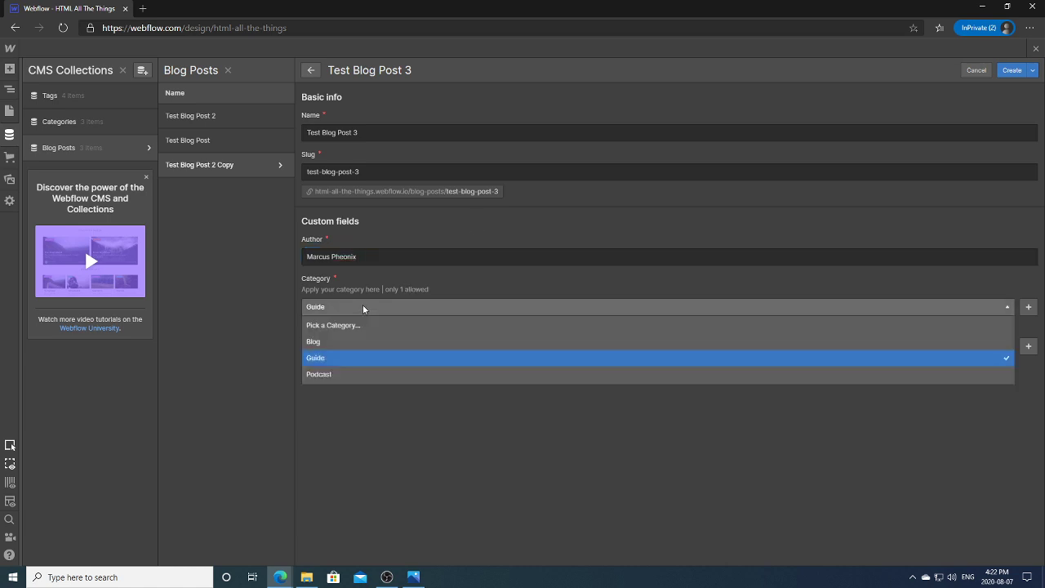
left_click(329, 373)
left_click(562, 346)
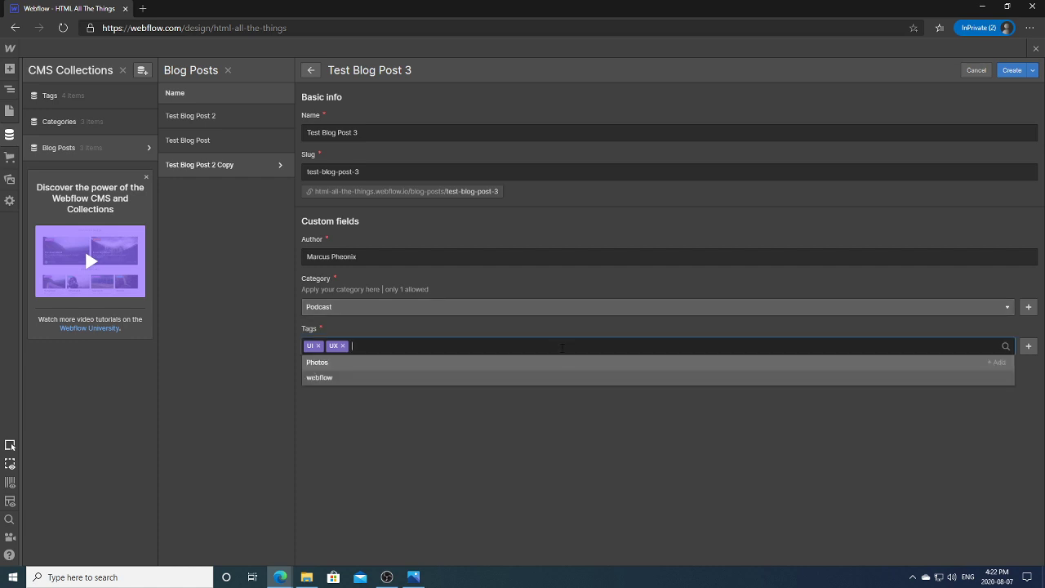
type("audio")
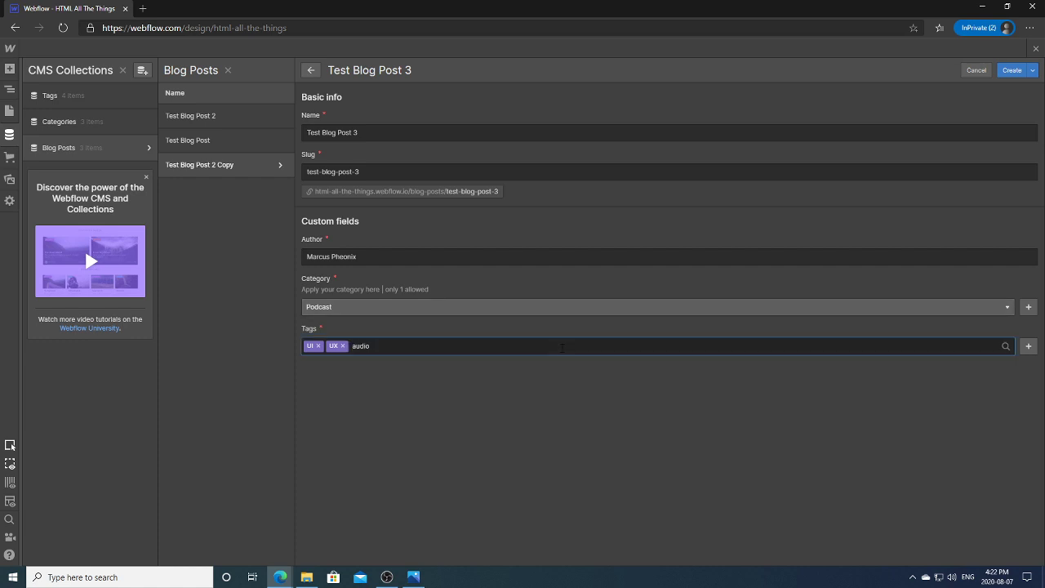
key("Escape")
left_click(562, 346)
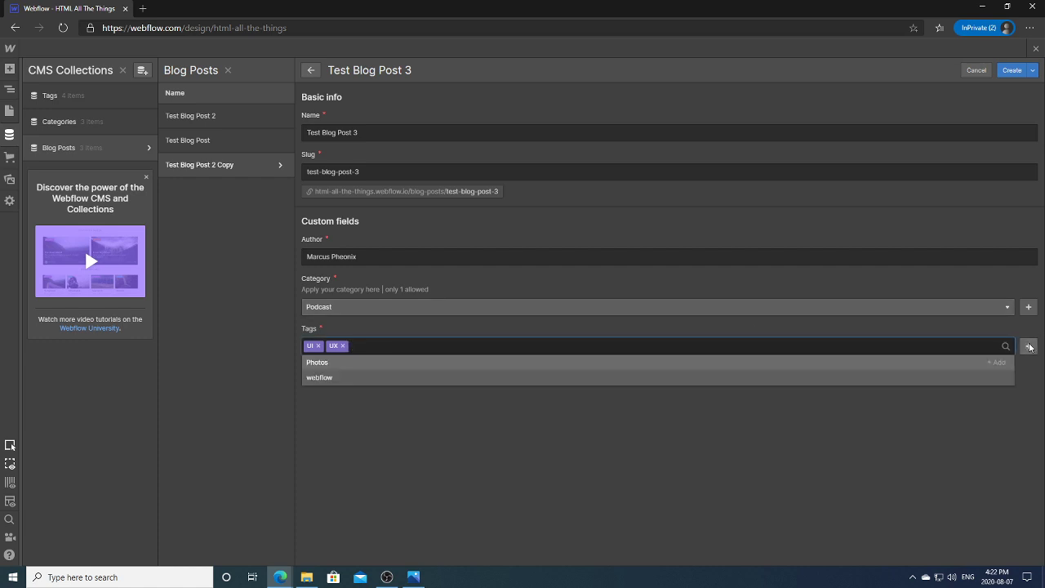
left_click(430, 381)
type("audio")
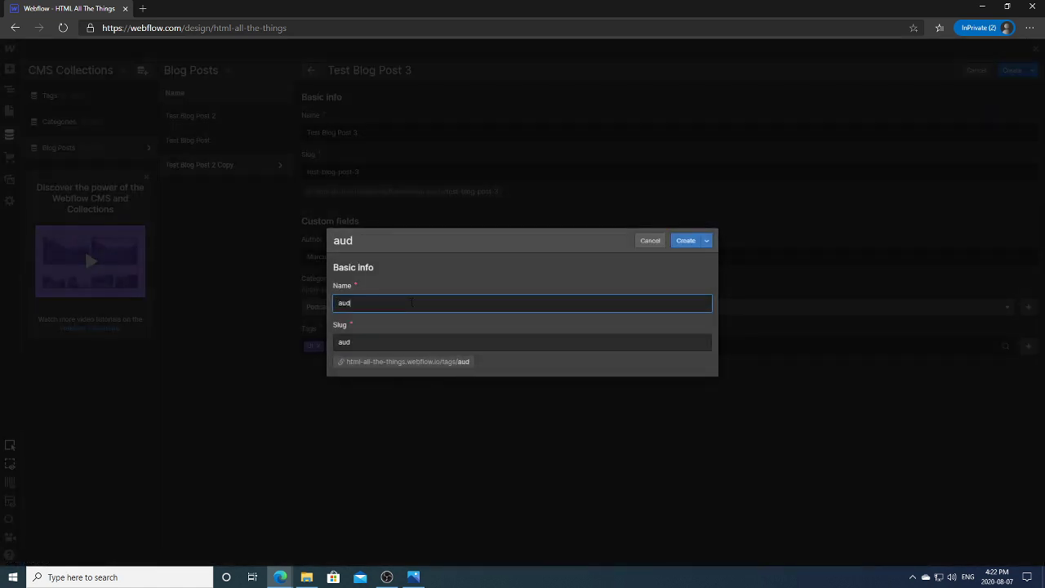
left_click(688, 242)
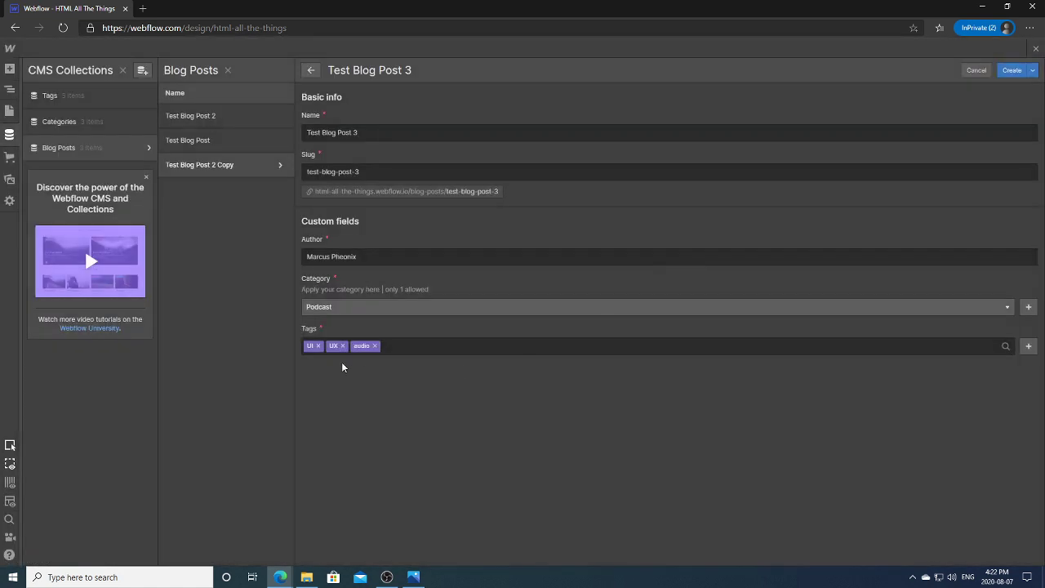
left_click(1013, 71)
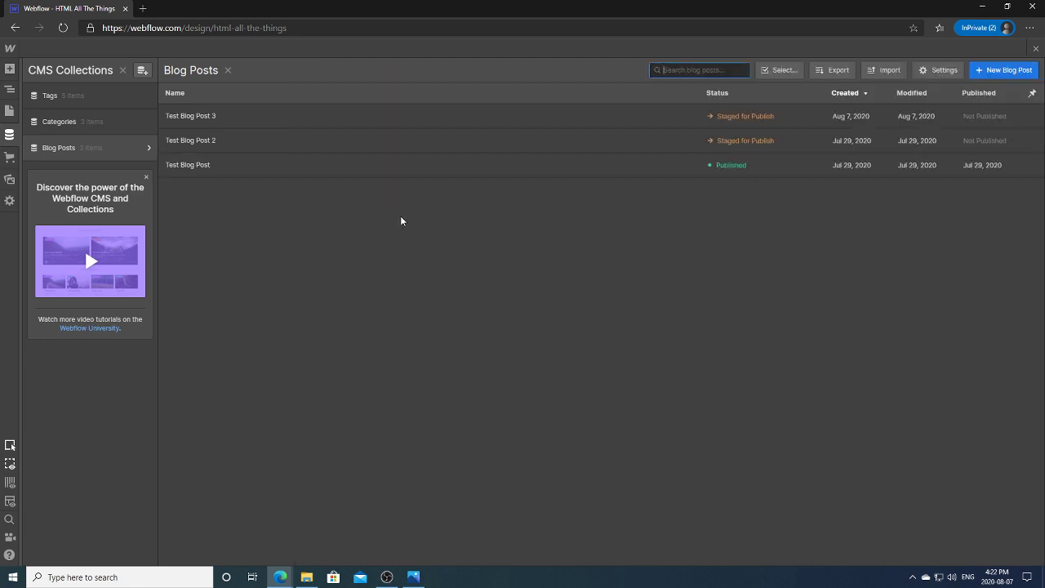
Step: Duplicate Test Blog Post 3 as Test Blog Post 4 with a different author and create it
left_click(224, 121)
left_click(430, 478)
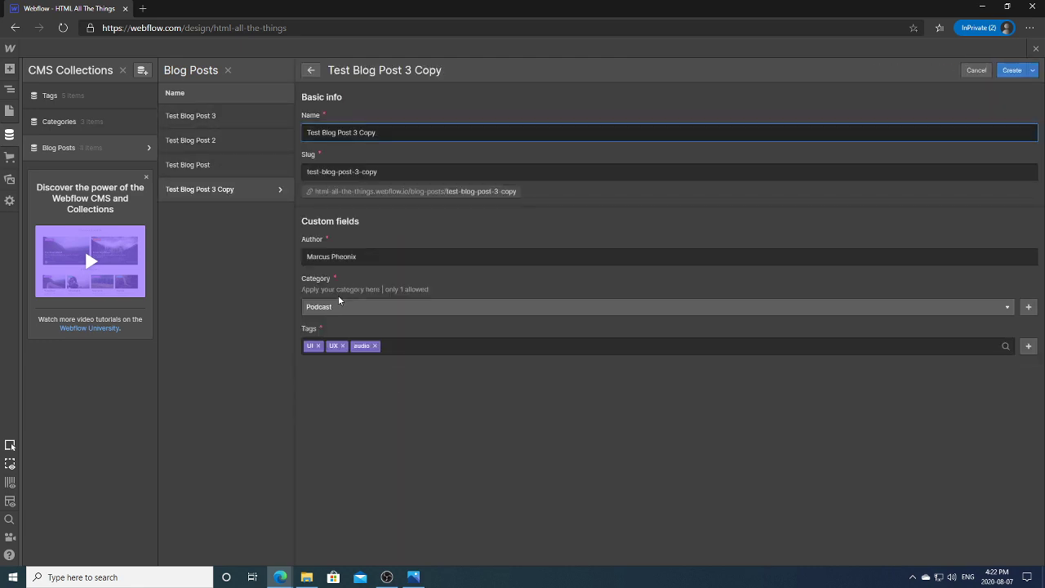
left_click_drag(352, 132, 404, 119)
type("4")
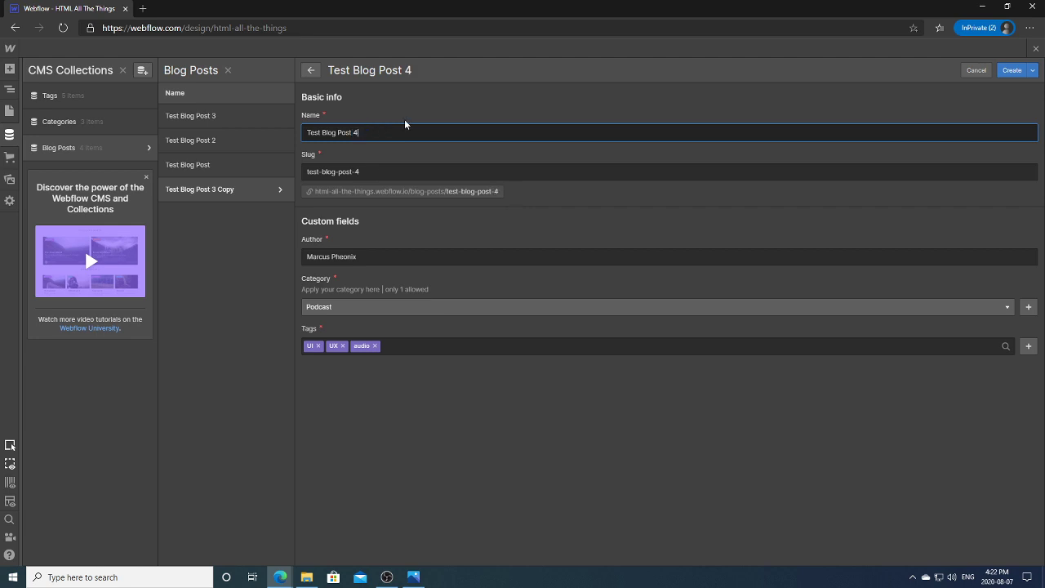
key("Tab")
key("Tab")
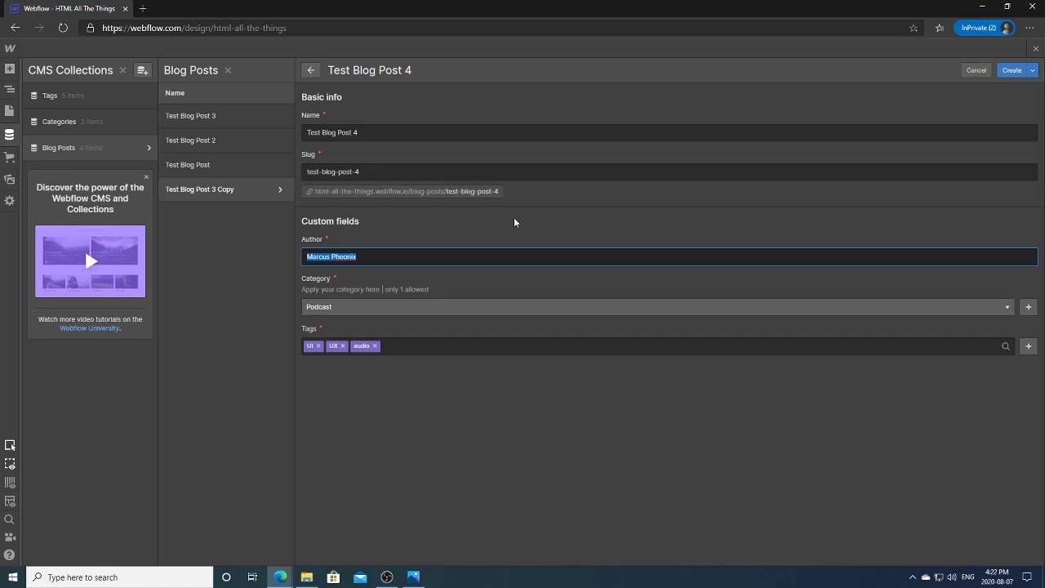
type("Nathan Hale")
left_click(1011, 71)
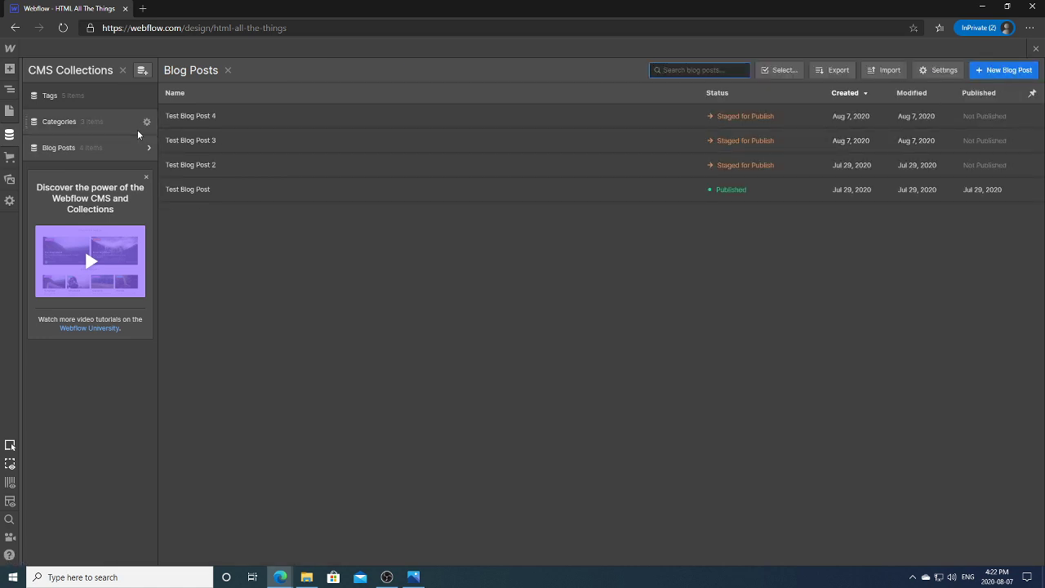
Step: Close the CMS, publish the site to the webflow.io staging domain, and show the Pages list
left_click(10, 136)
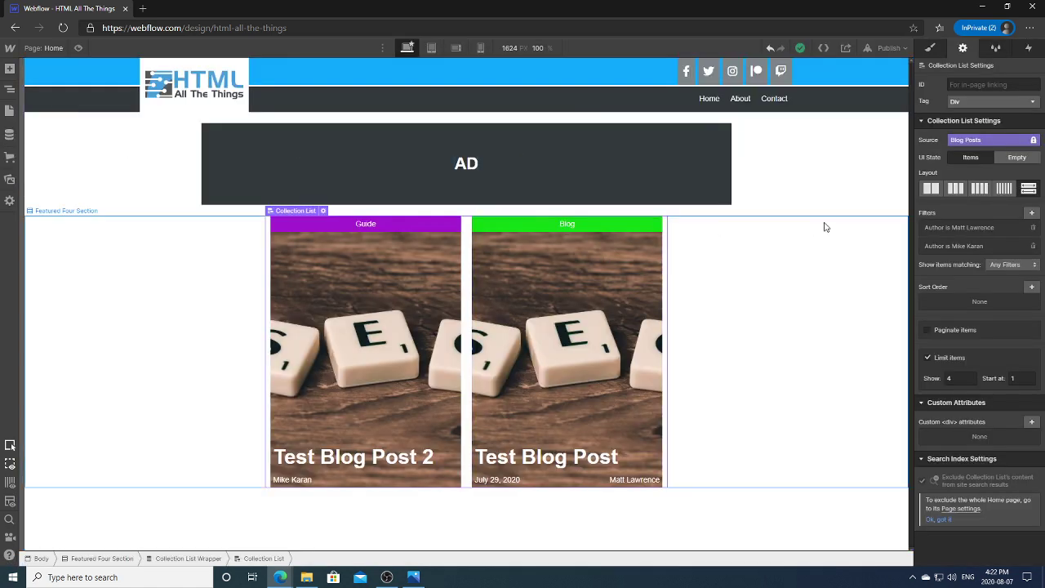
left_click(11, 136)
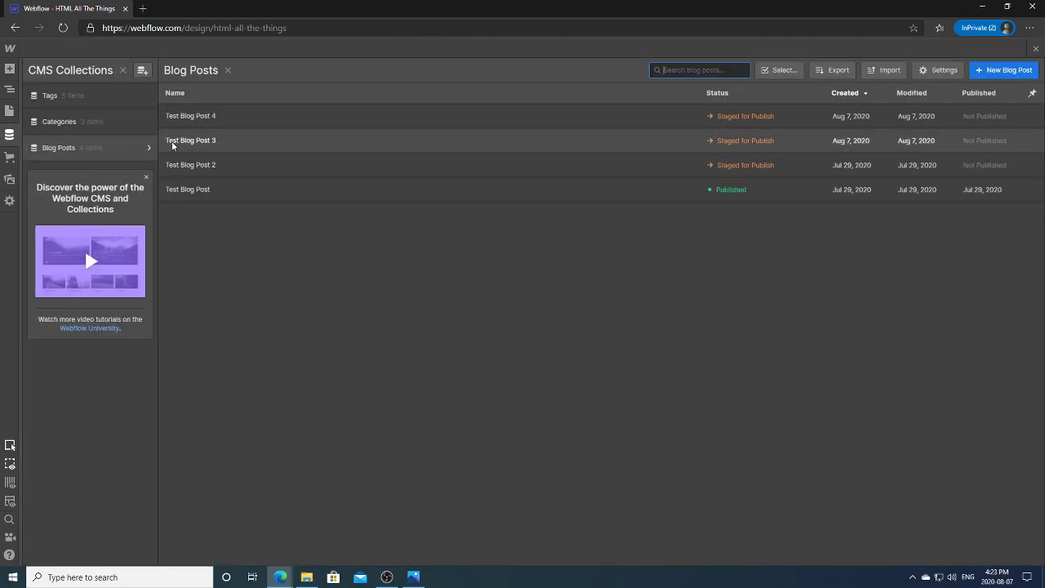
left_click(10, 135)
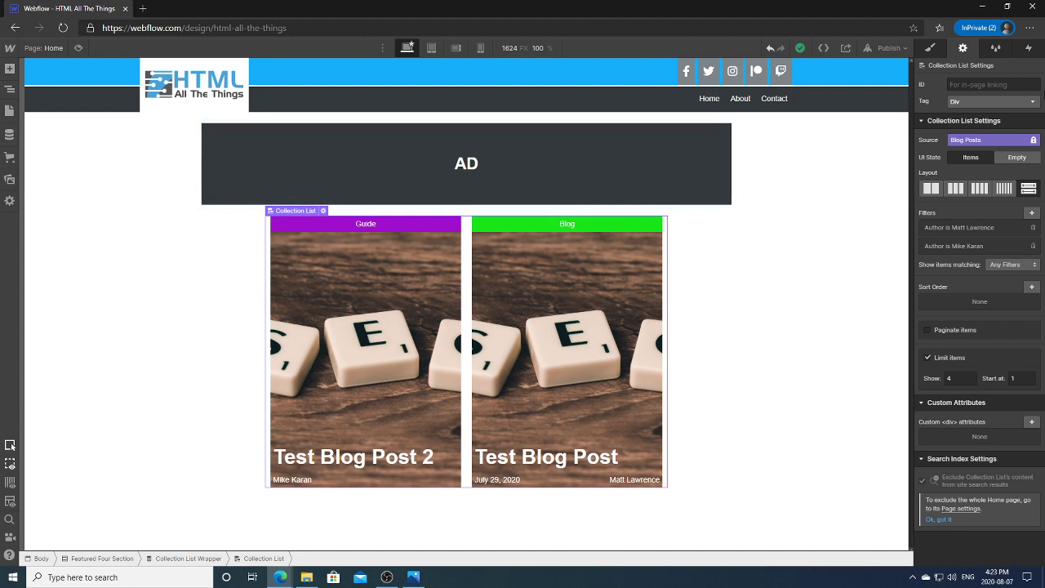
left_click(888, 47)
left_click(836, 184)
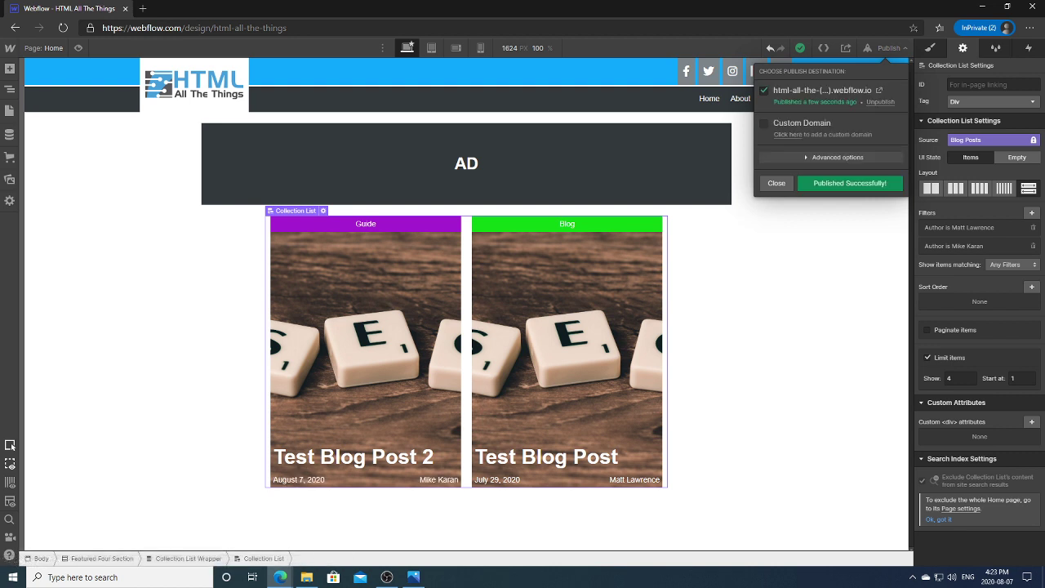
left_click(777, 183)
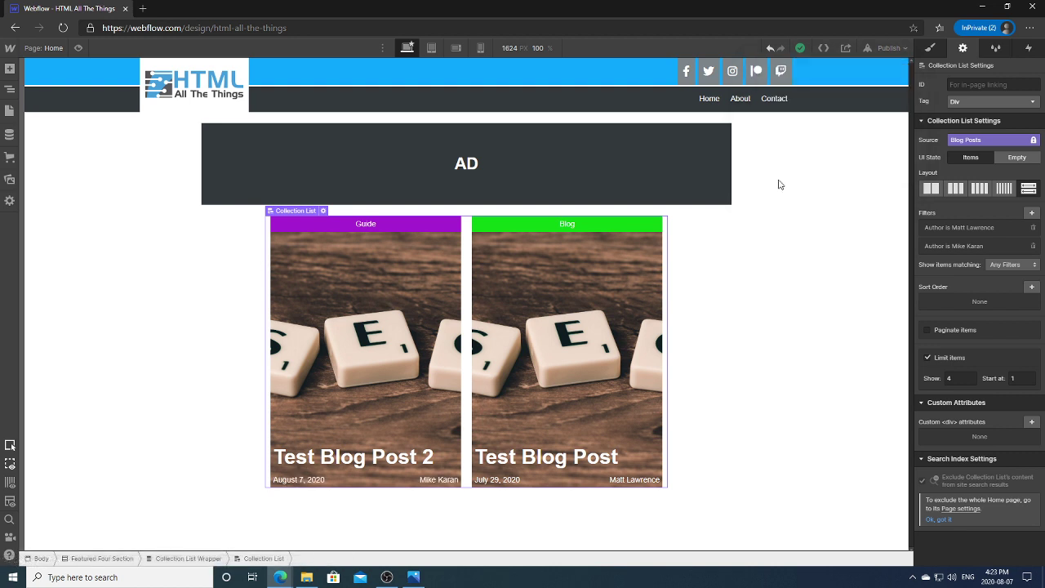
left_click(784, 245)
left_click(9, 110)
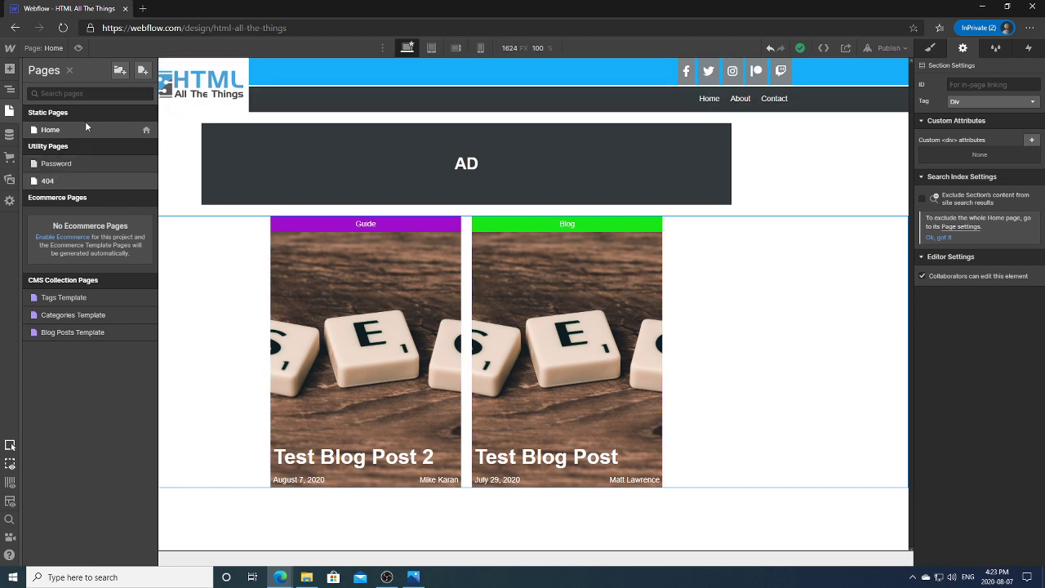
Step: Go from the Password page back to the Home page and select the Featured Four Section
left_click(64, 164)
left_click(9, 111)
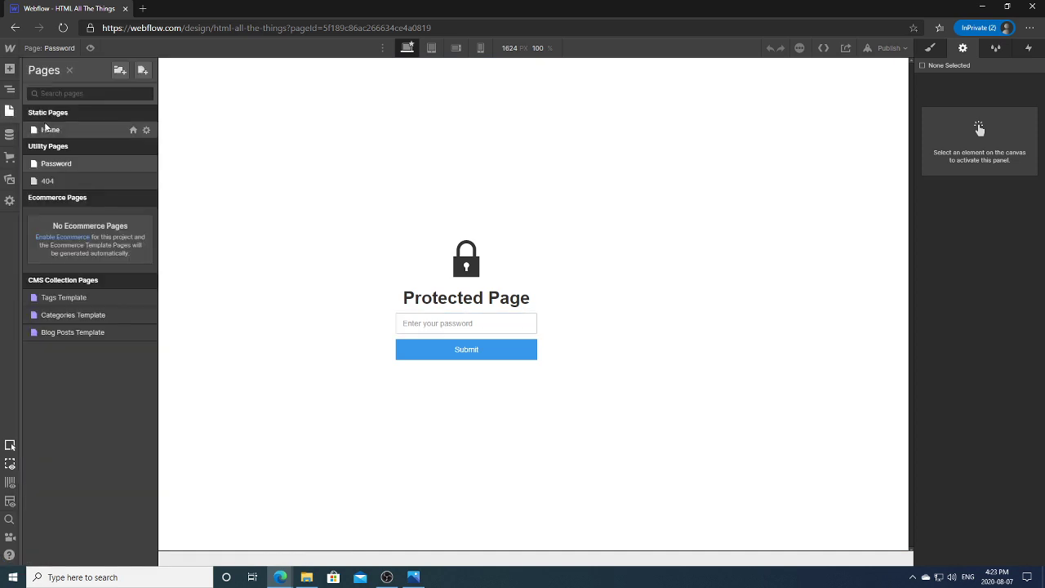
left_click(48, 129)
left_click(657, 335)
left_click(697, 338)
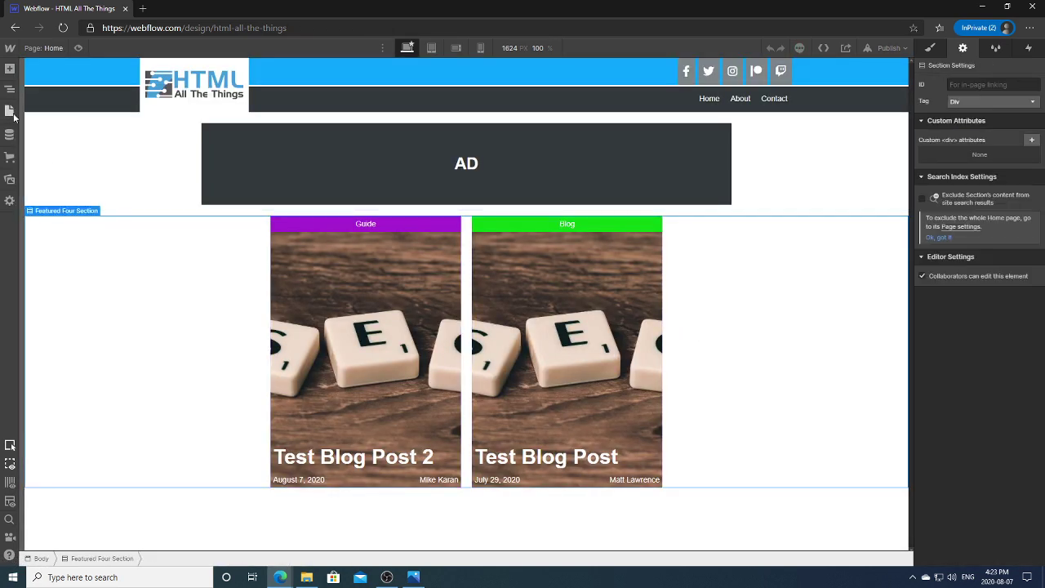
left_click(9, 110)
Step: Compare Test Blog Posts 2, 3 and 4 in the CMS, then return to the home-page canvas
left_click(9, 134)
left_click(58, 149)
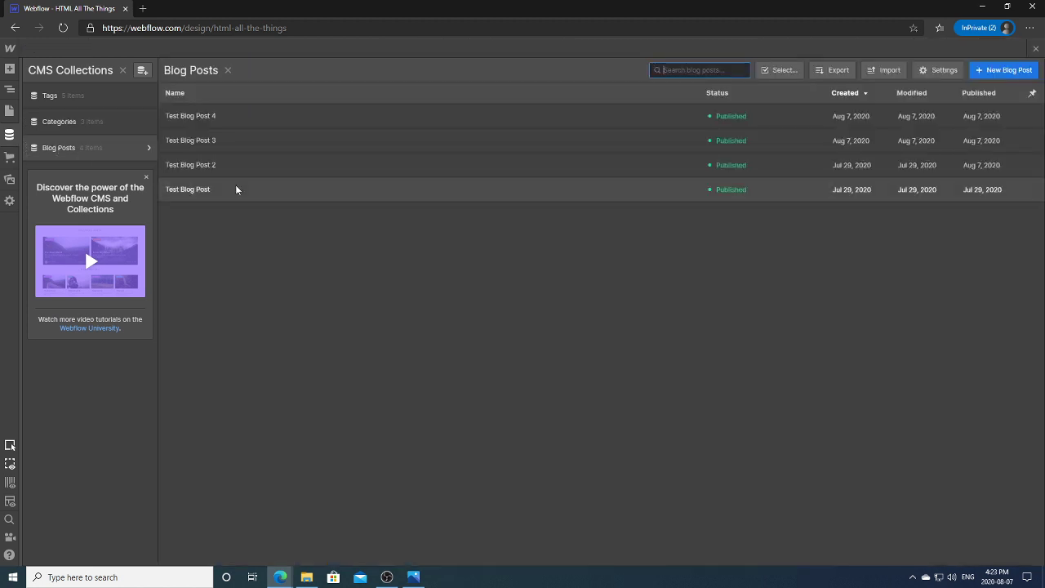
left_click(222, 142)
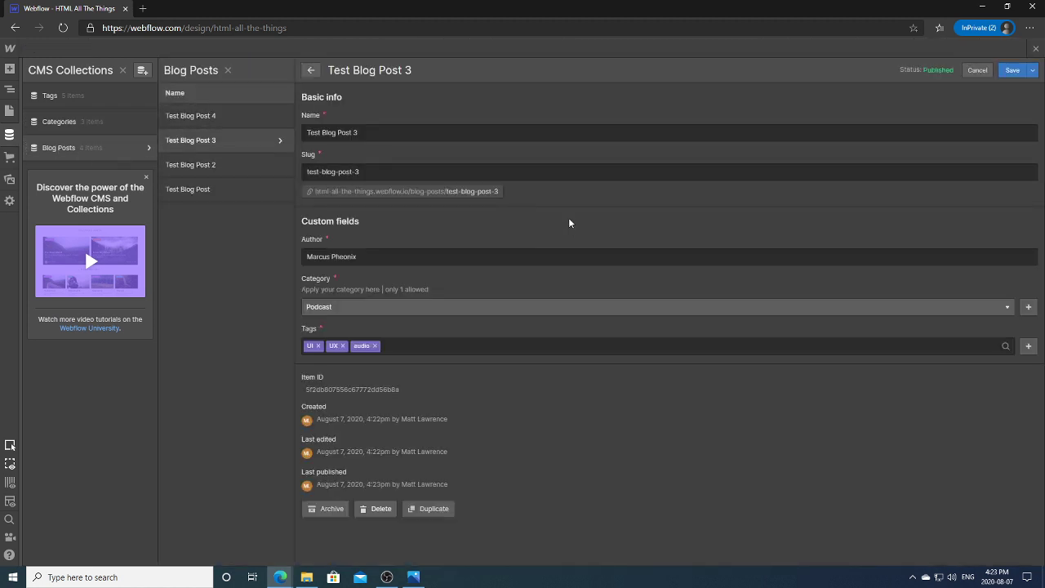
left_click(201, 119)
left_click(207, 139)
left_click(218, 115)
left_click(222, 139)
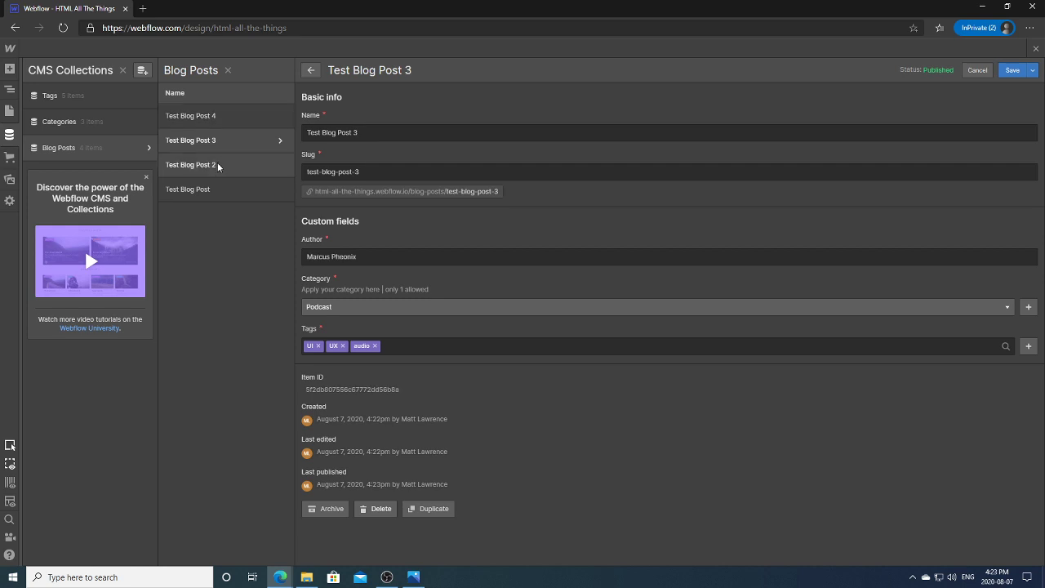
left_click(219, 165)
left_click(225, 116)
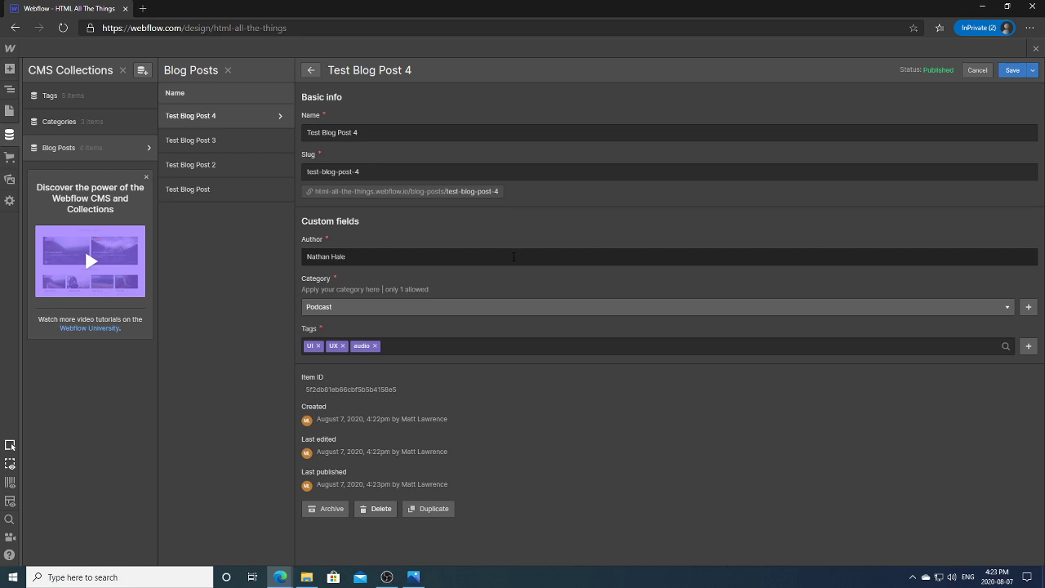
left_click(312, 72)
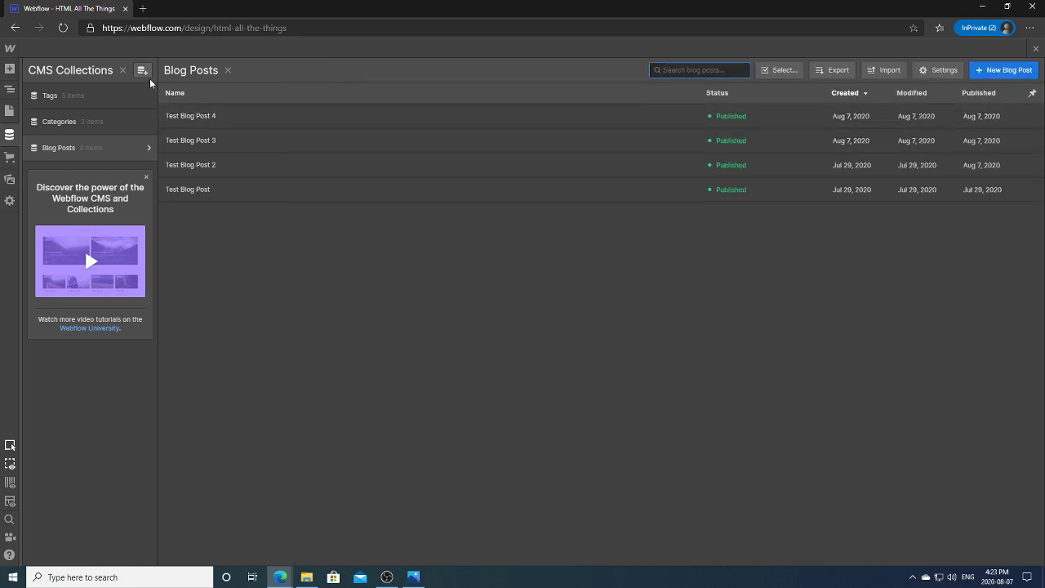
left_click(10, 110)
left_click(811, 342)
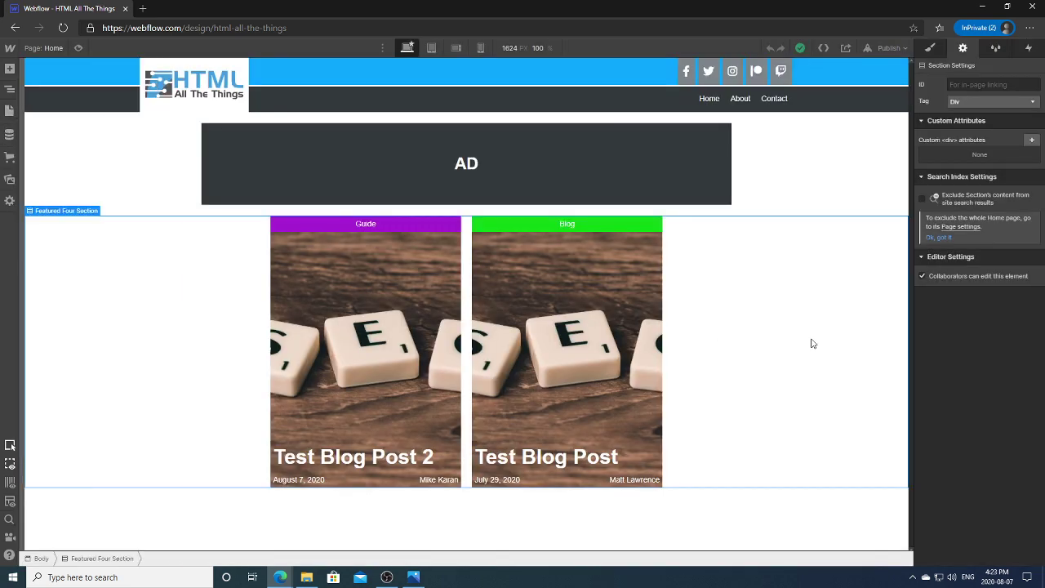
Step: Limit the featured collection list to 4 items and delete both author filters
left_click(284, 276)
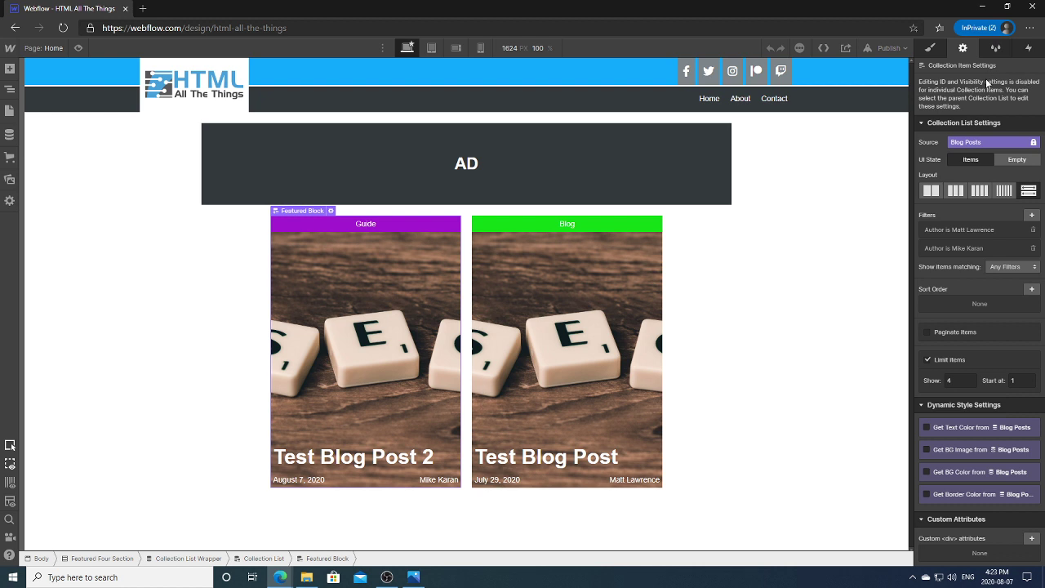
left_click(928, 360)
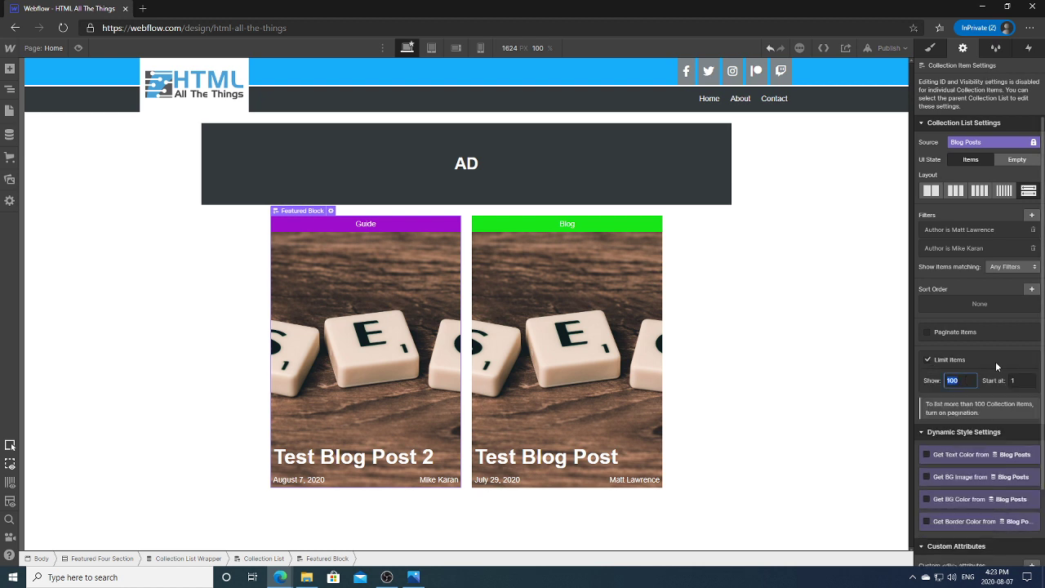
type("4")
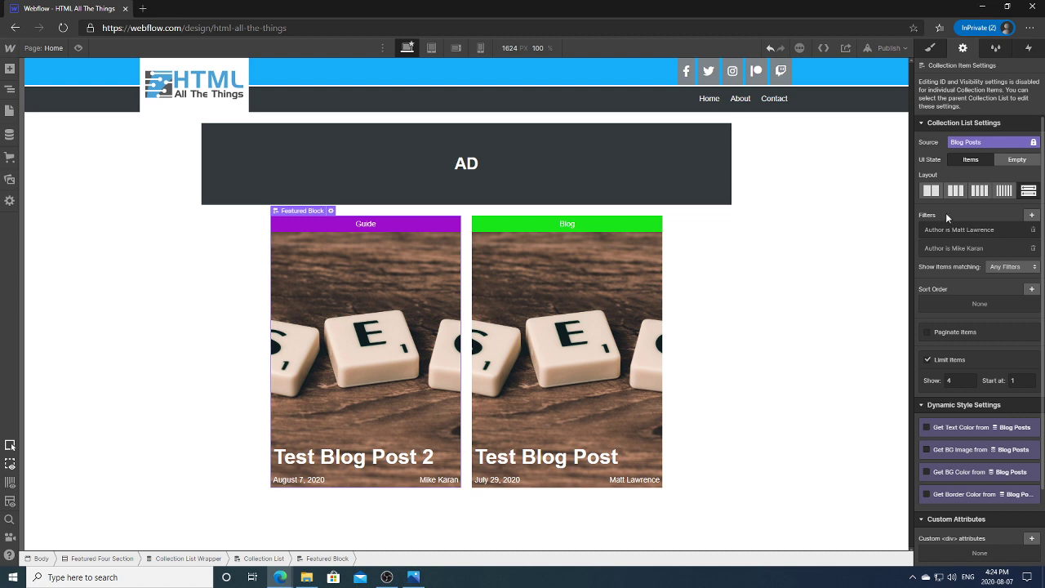
left_click(1032, 229)
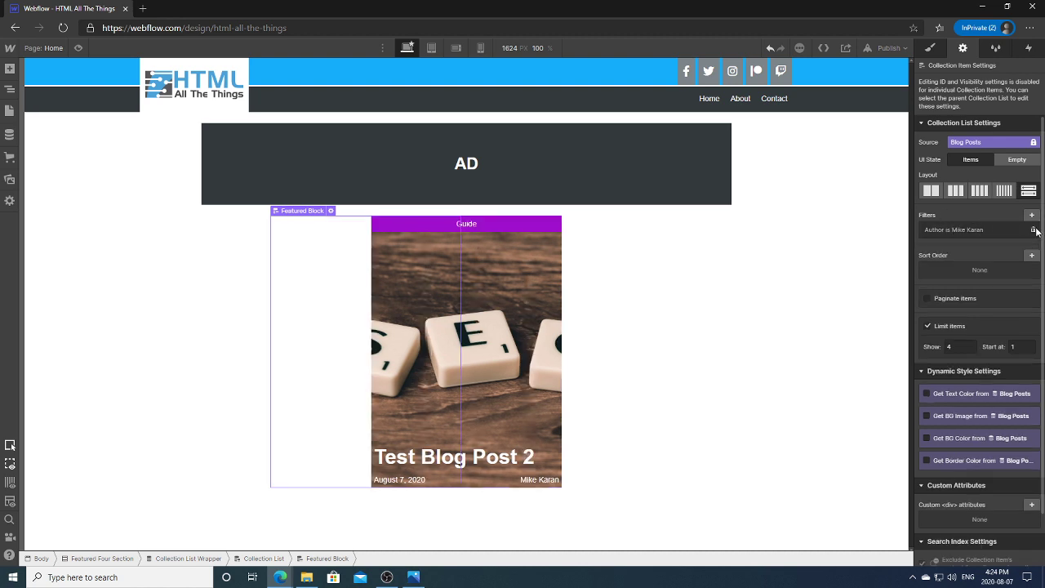
left_click(1032, 229)
left_click(782, 160)
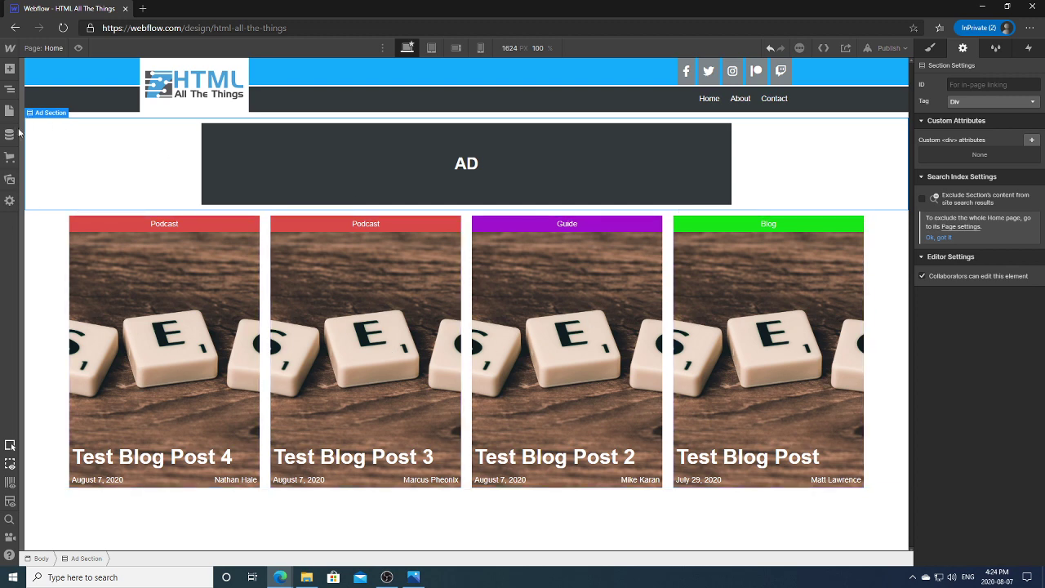
Step: Duplicate Test Blog Post as 'Test Blog Post 5' with category Blog and create it
left_click(10, 135)
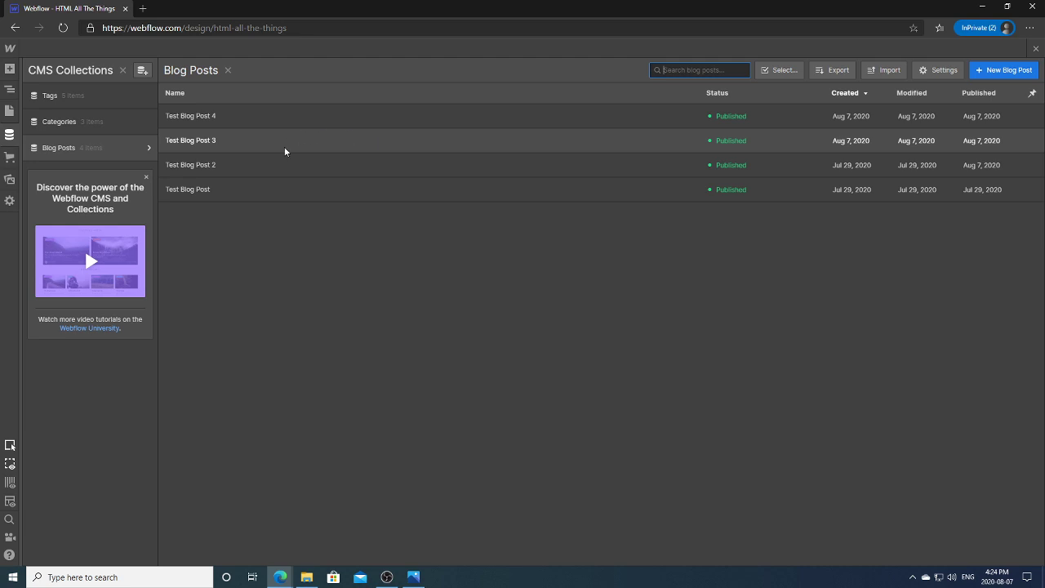
left_click(273, 186)
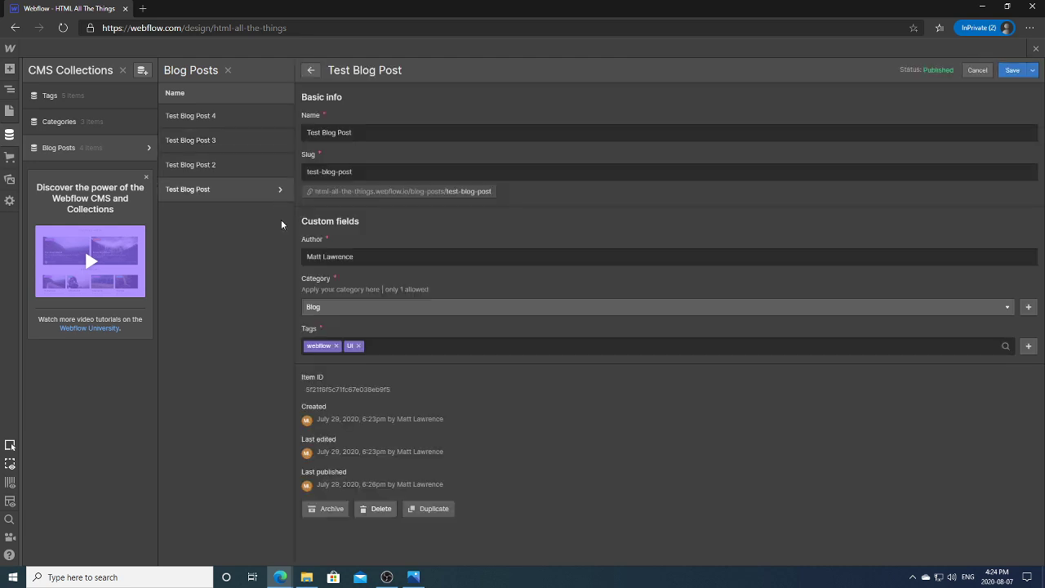
left_click(430, 508)
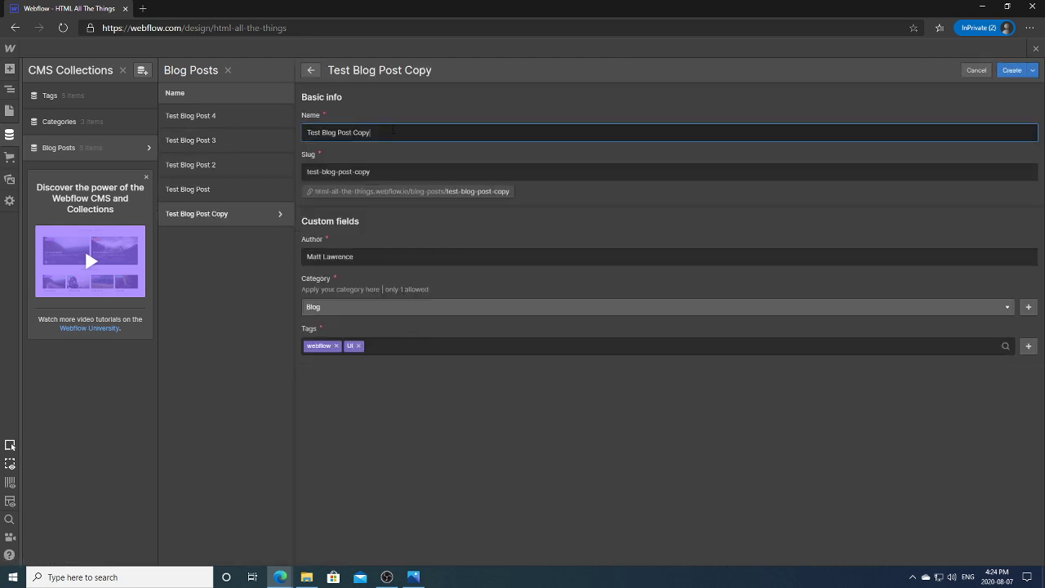
key("shift+Left")
key("shift+Left")
key("shift+Left")
key("shift+Left")
type("5")
left_click(375, 308)
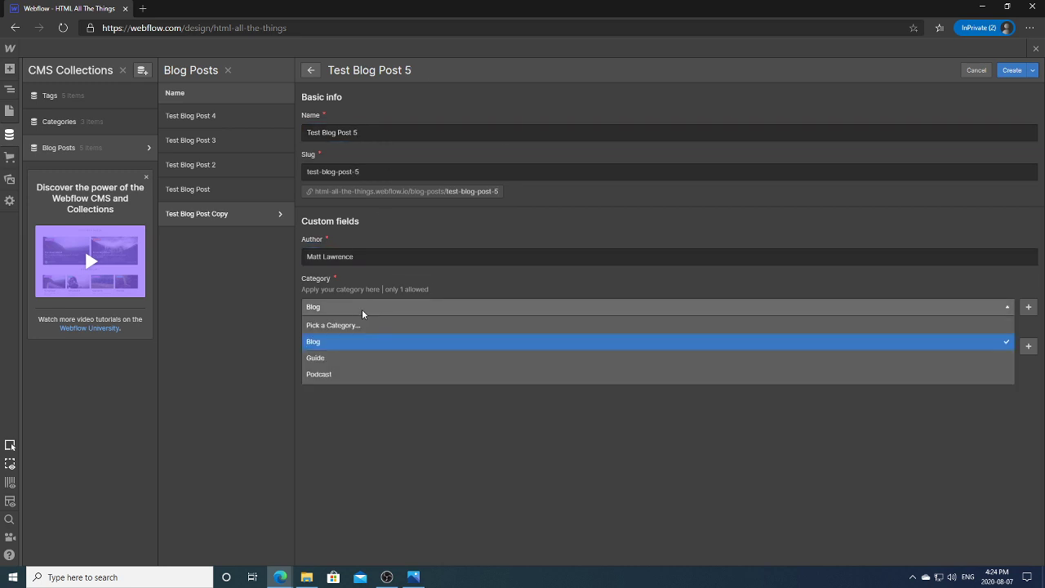
left_click(357, 308)
left_click(364, 307)
left_click(366, 305)
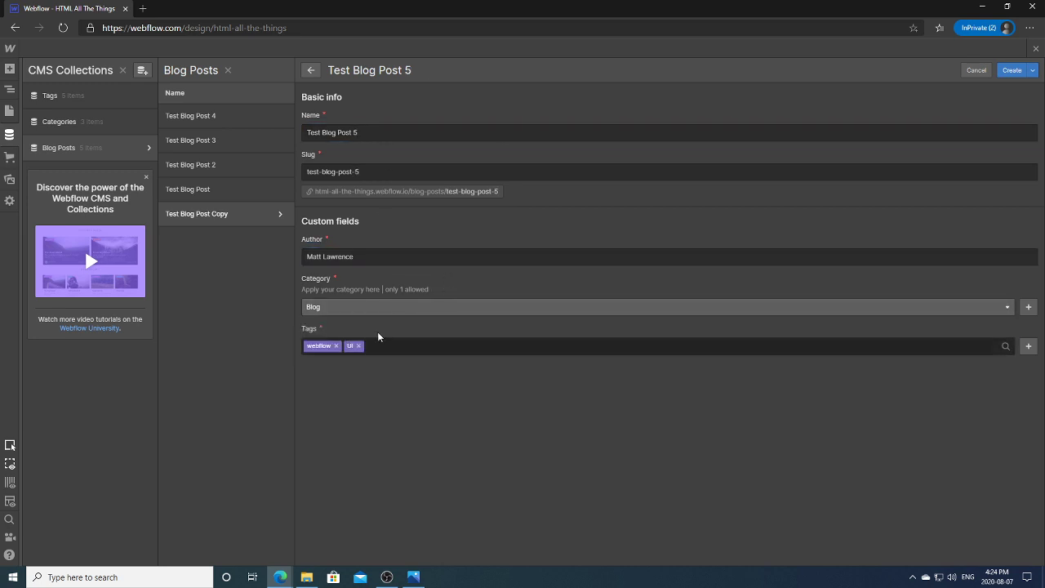
key("ctrl+Return")
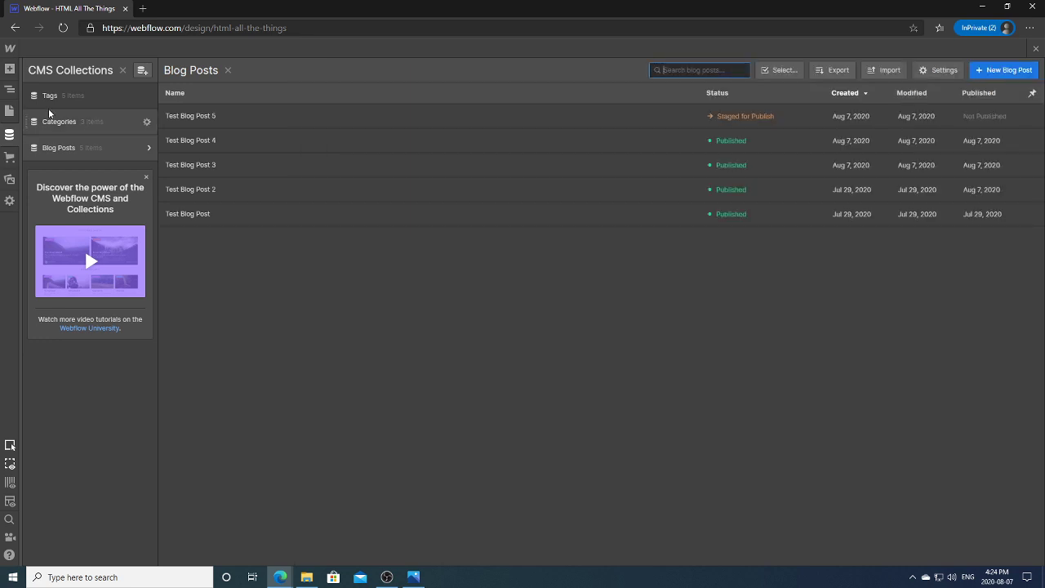
Step: Close the CMS panel and check the featured section at tablet and desktop widths
left_click(9, 134)
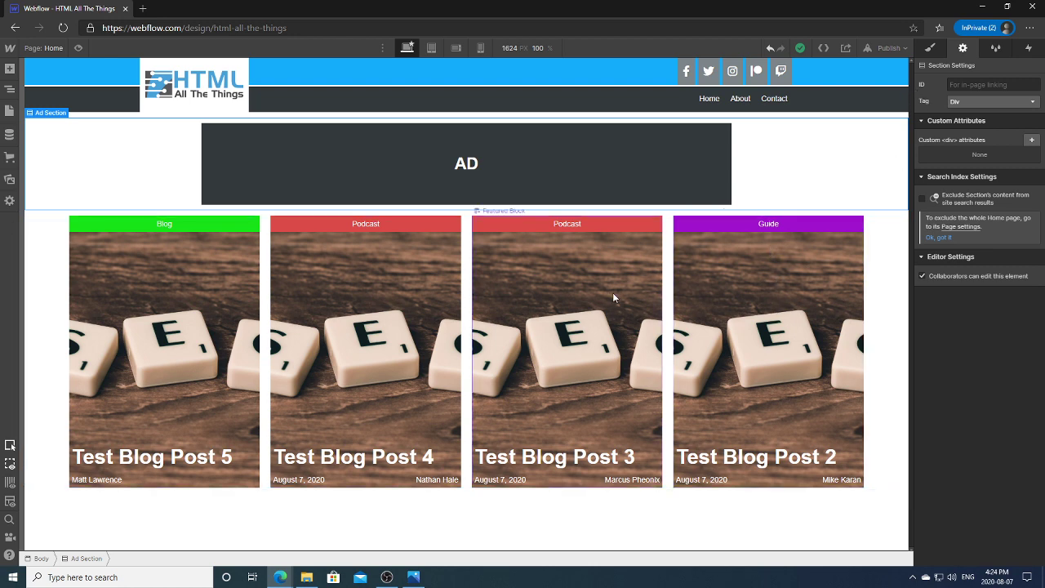
left_click(432, 49)
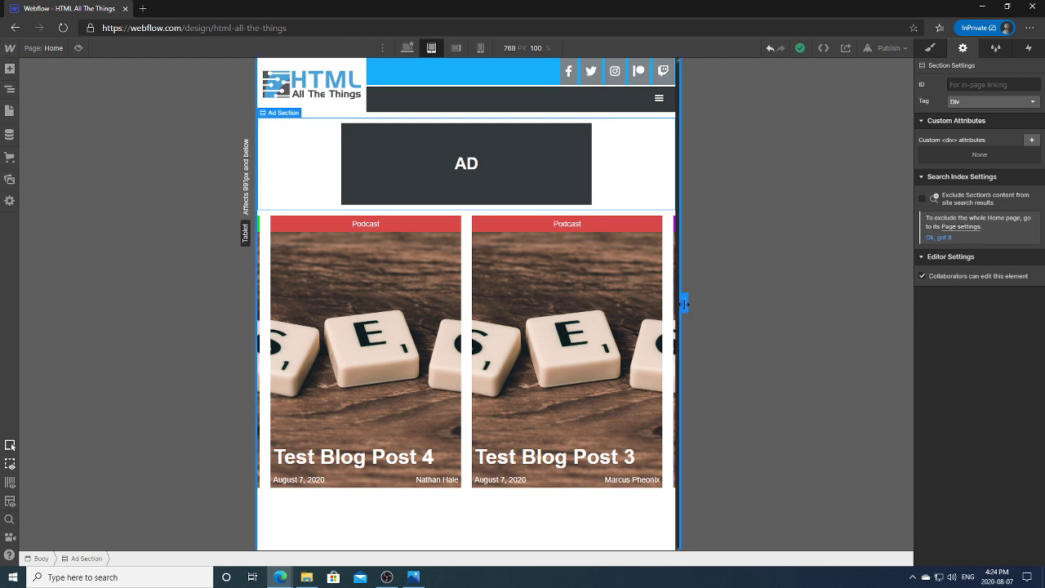
left_click_drag(685, 303, 744, 281)
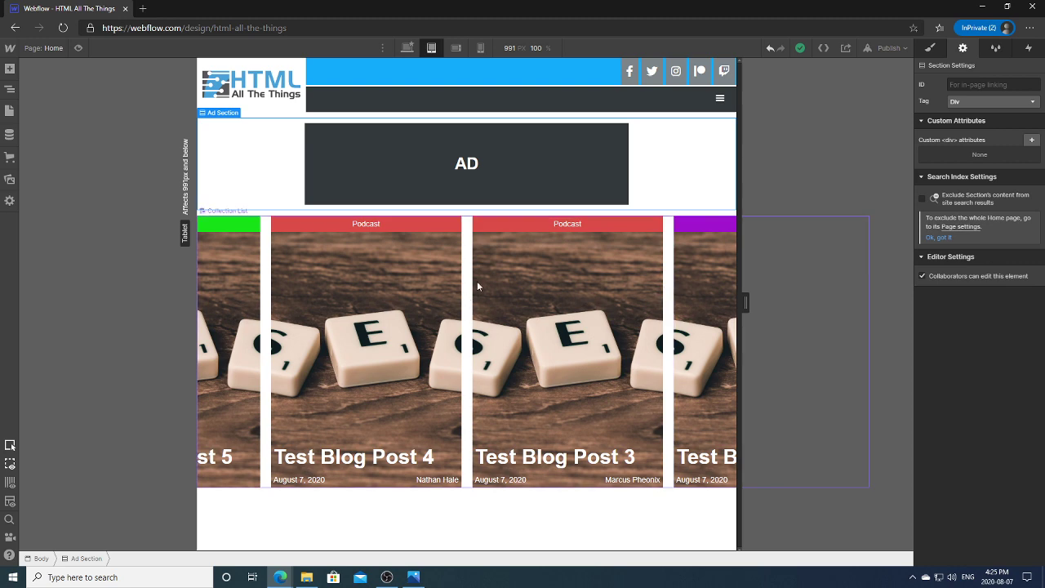
key("shift+1")
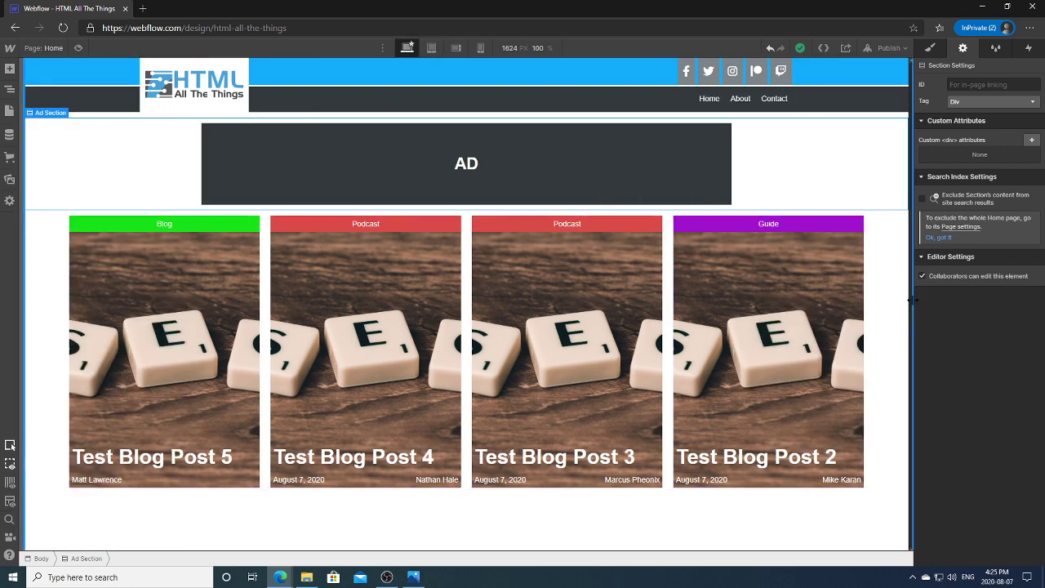
mouse_move(911, 302)
left_mouse_down()
mouse_move(739, 298)
mouse_move(867, 311)
mouse_move(805, 303)
mouse_move(911, 302)
left_mouse_up()
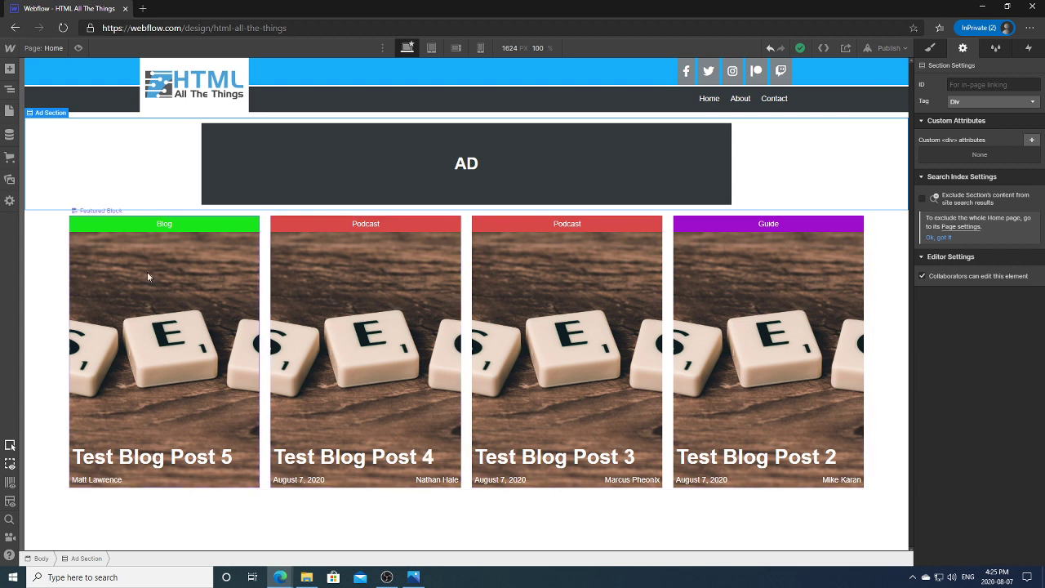
left_click(63, 291)
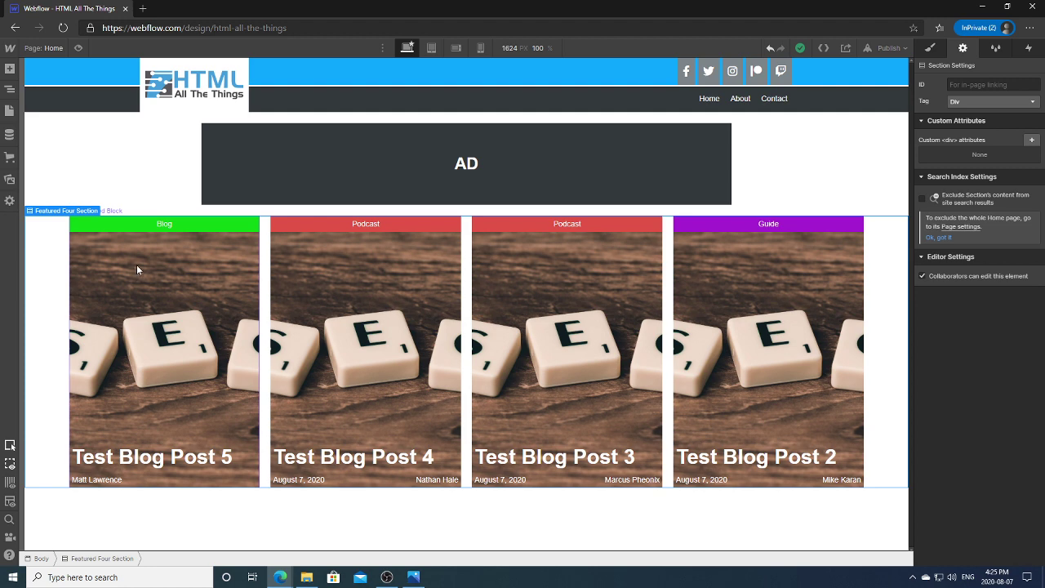
left_click(10, 110)
left_click(11, 91)
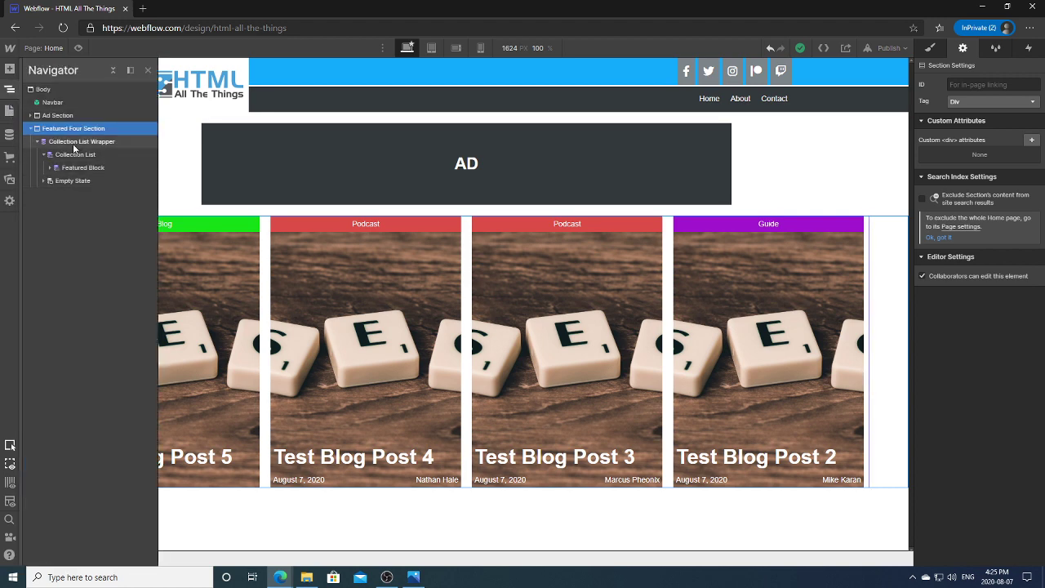
left_click(74, 143)
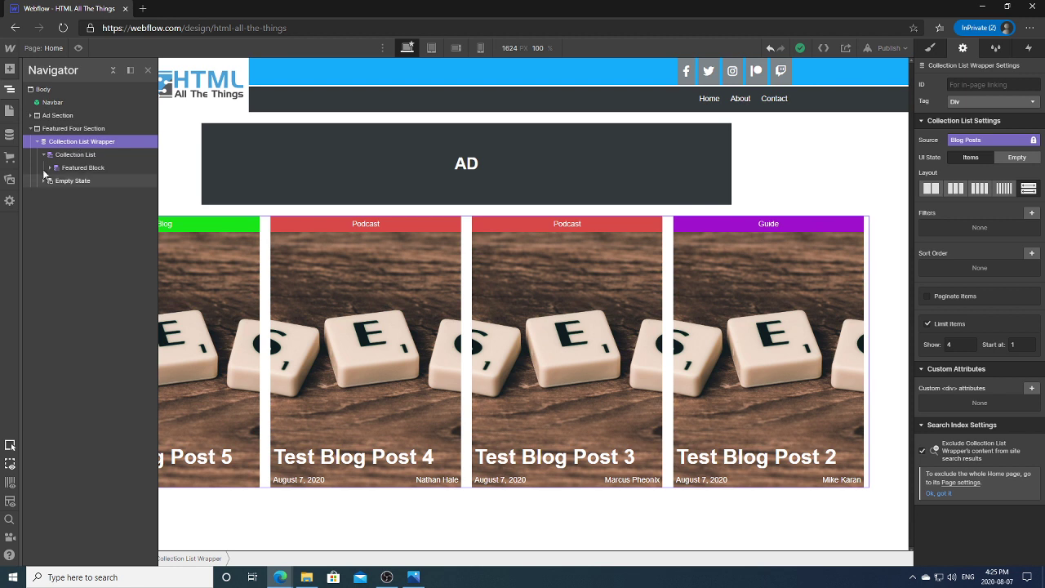
left_click(50, 169)
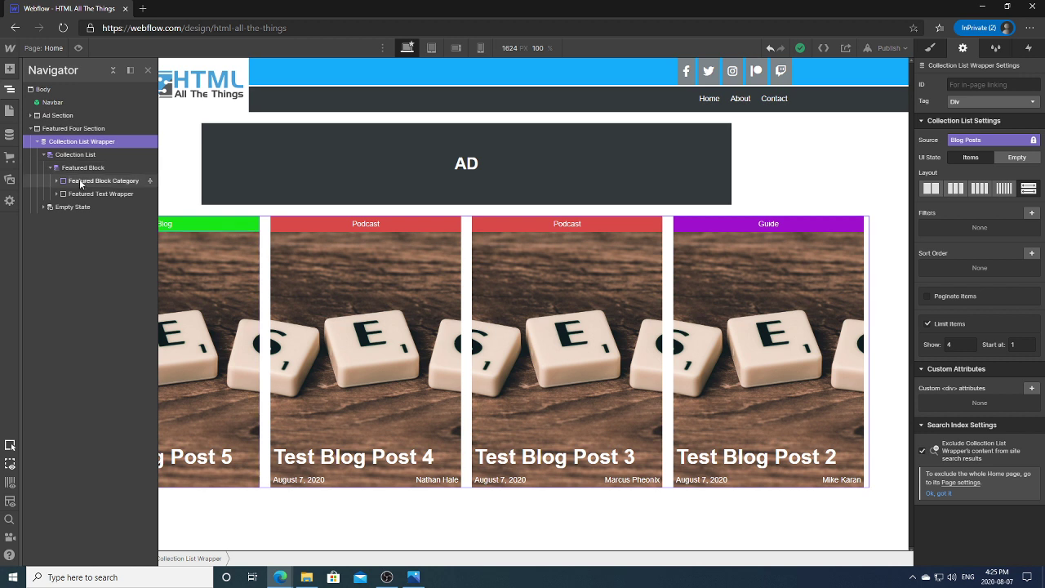
left_click(81, 167)
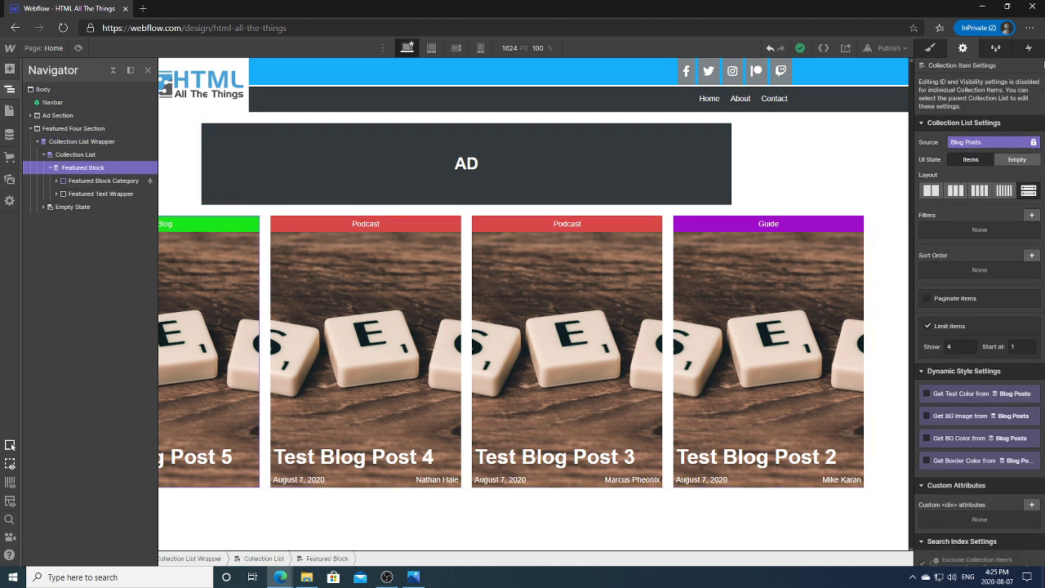
left_click(931, 47)
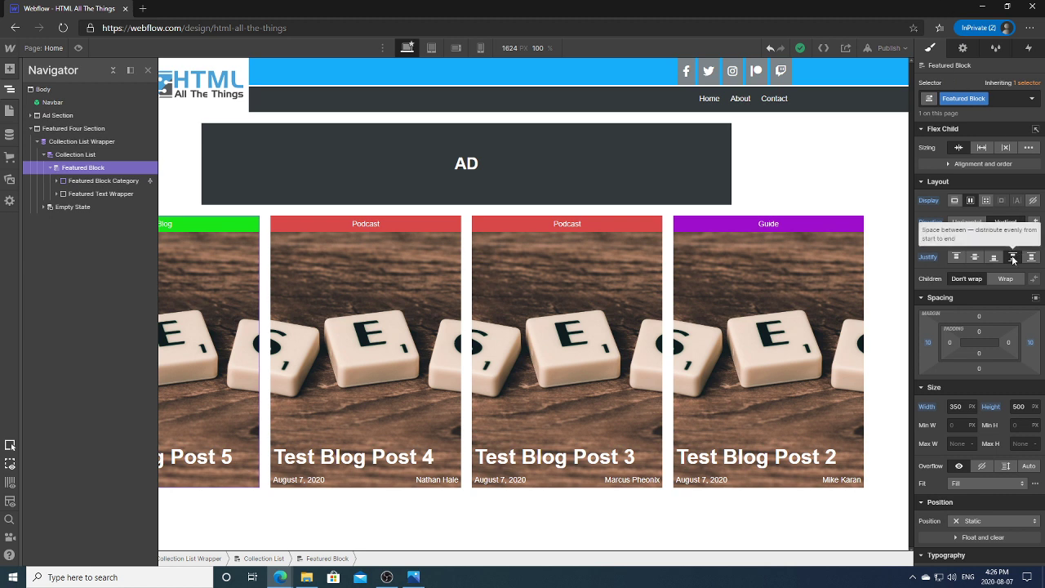
left_click(91, 156)
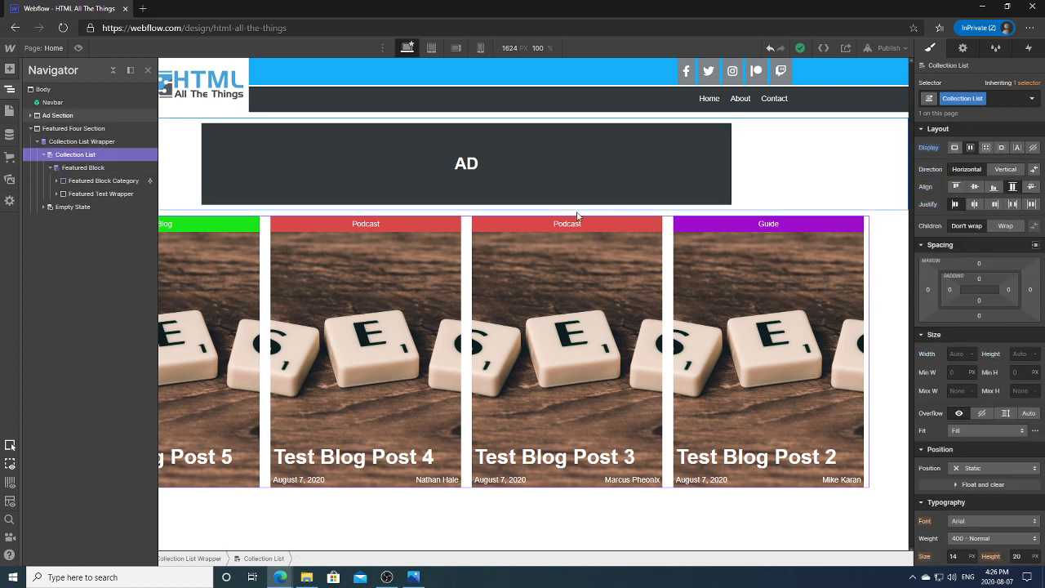
left_click(50, 168)
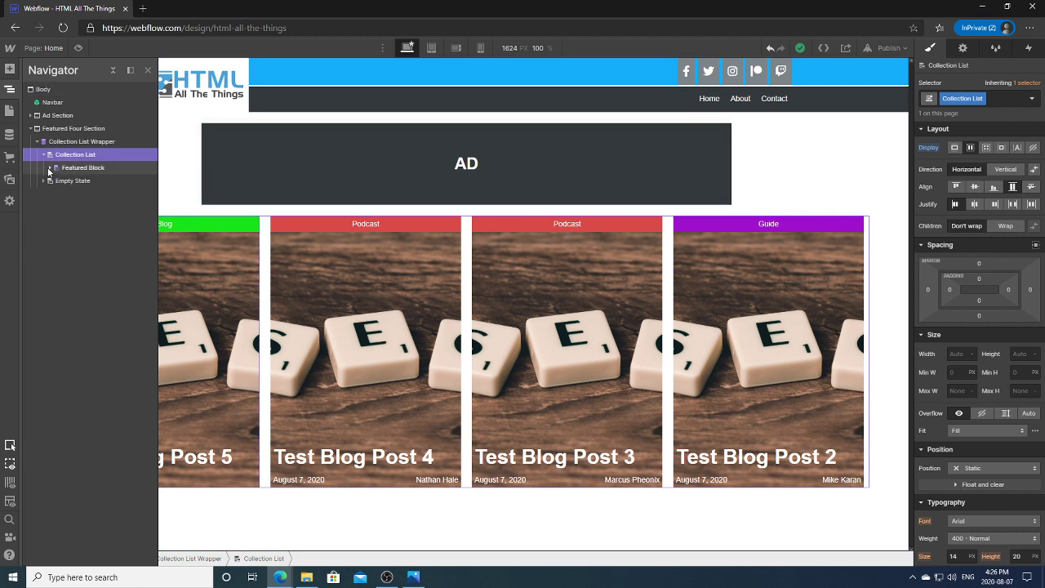
left_click(88, 140)
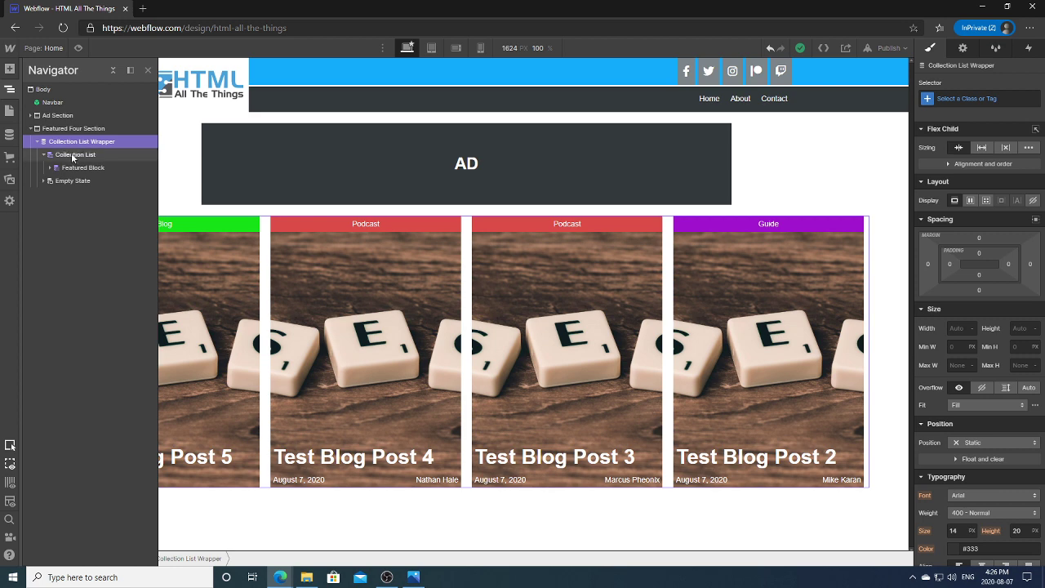
left_click(72, 156)
left_click(76, 141)
left_click(79, 154)
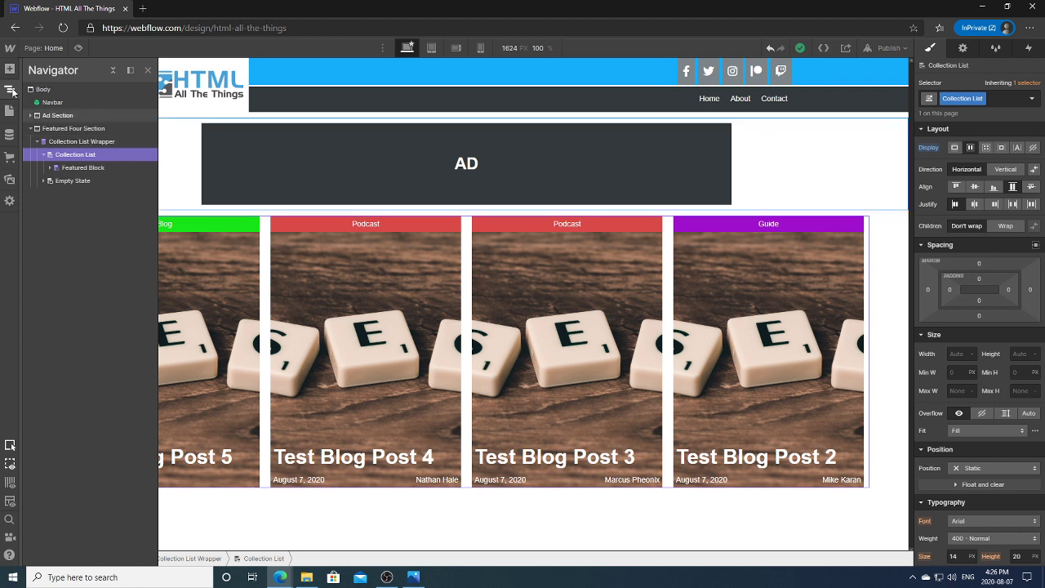
left_click(10, 89)
left_click(53, 267)
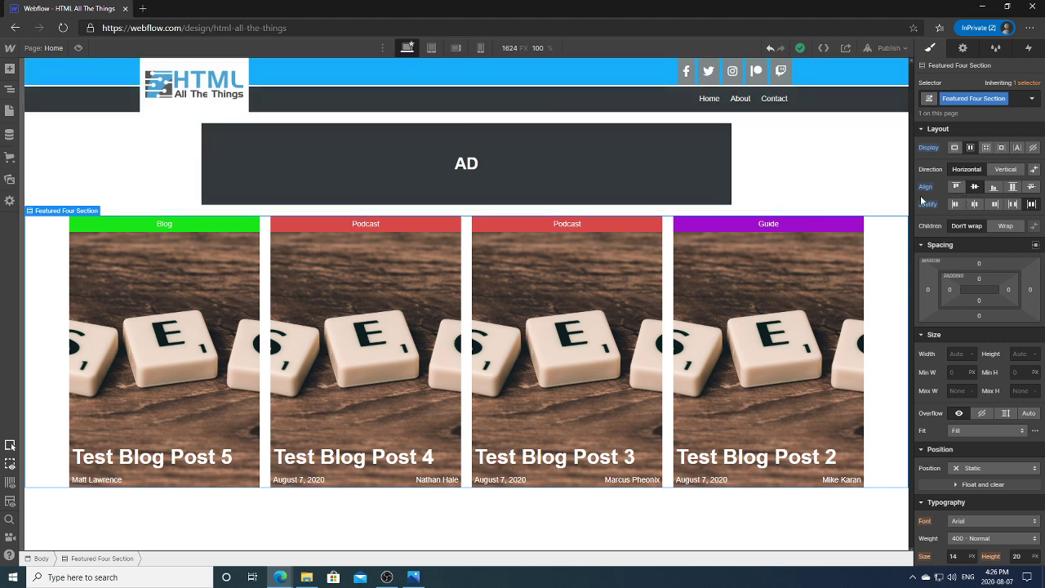
left_click_drag(904, 201, 888, 204)
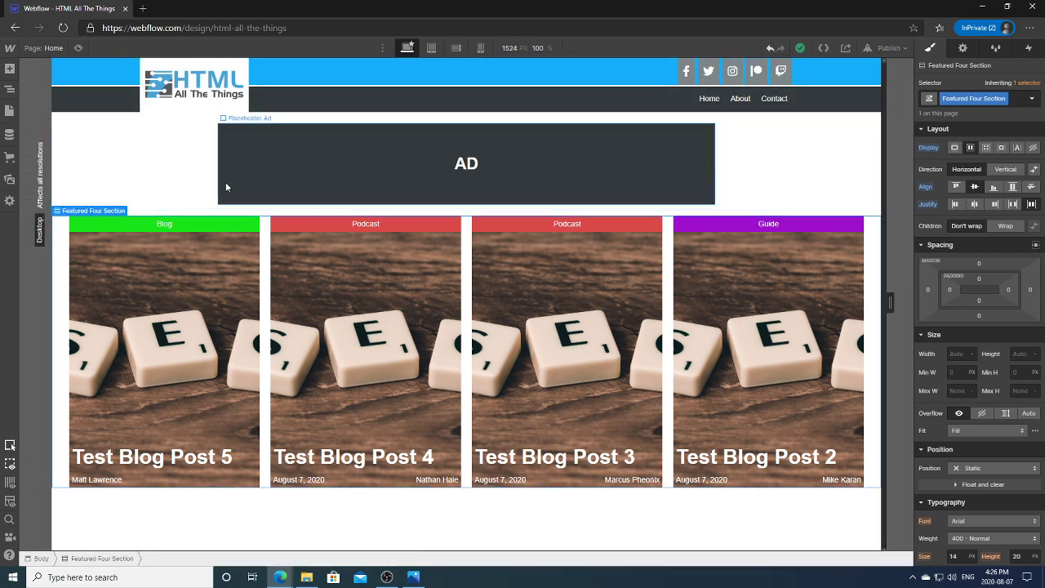
left_click(11, 91)
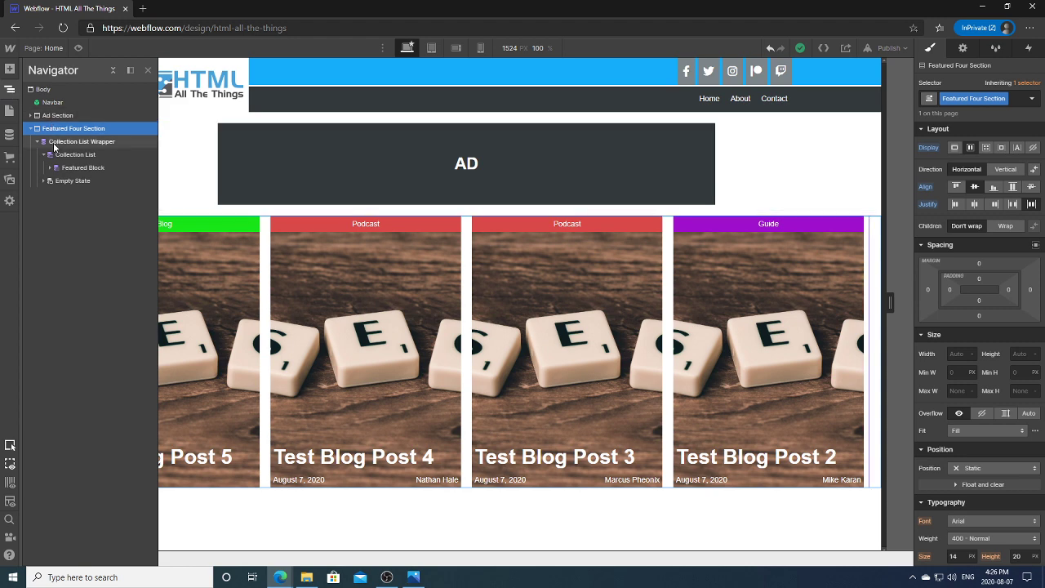
left_click(54, 143)
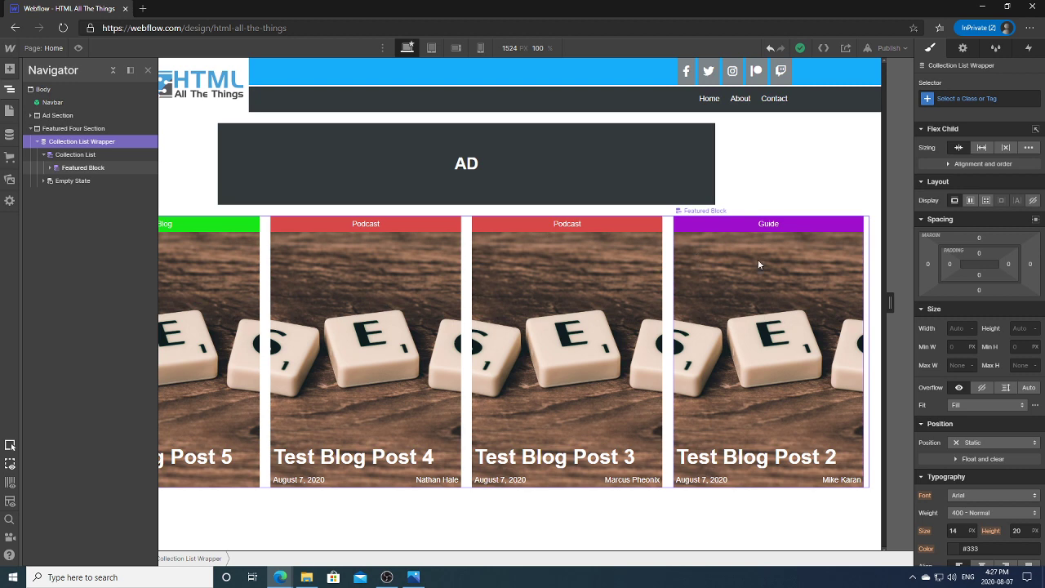
left_click(876, 283)
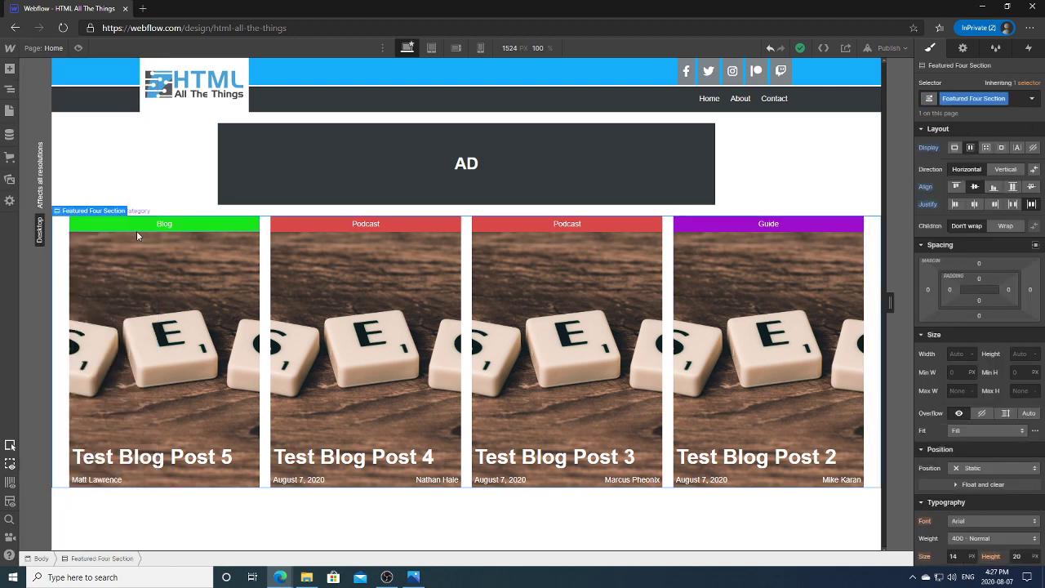
left_click(10, 71)
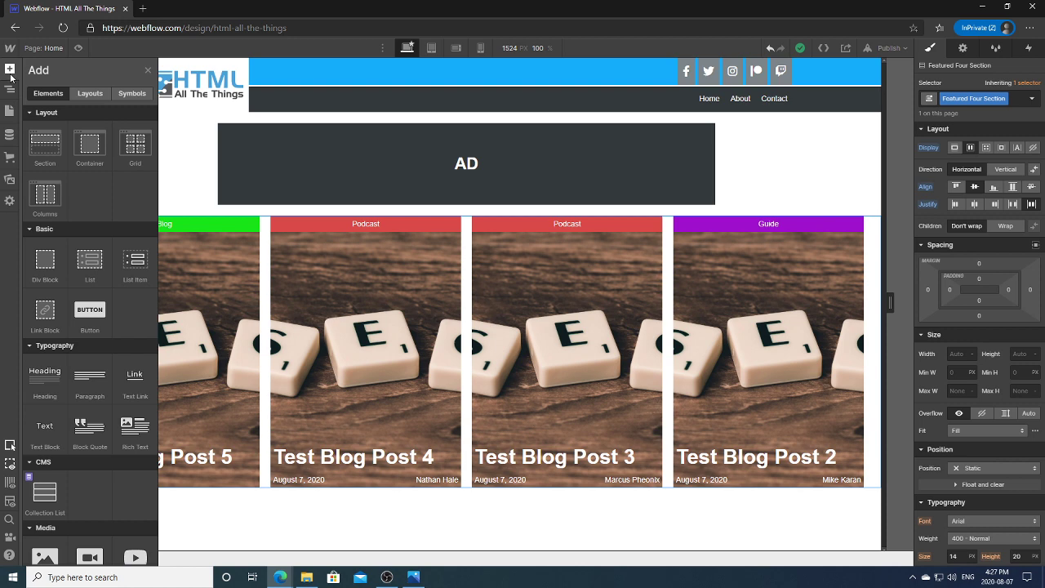
left_click(10, 70)
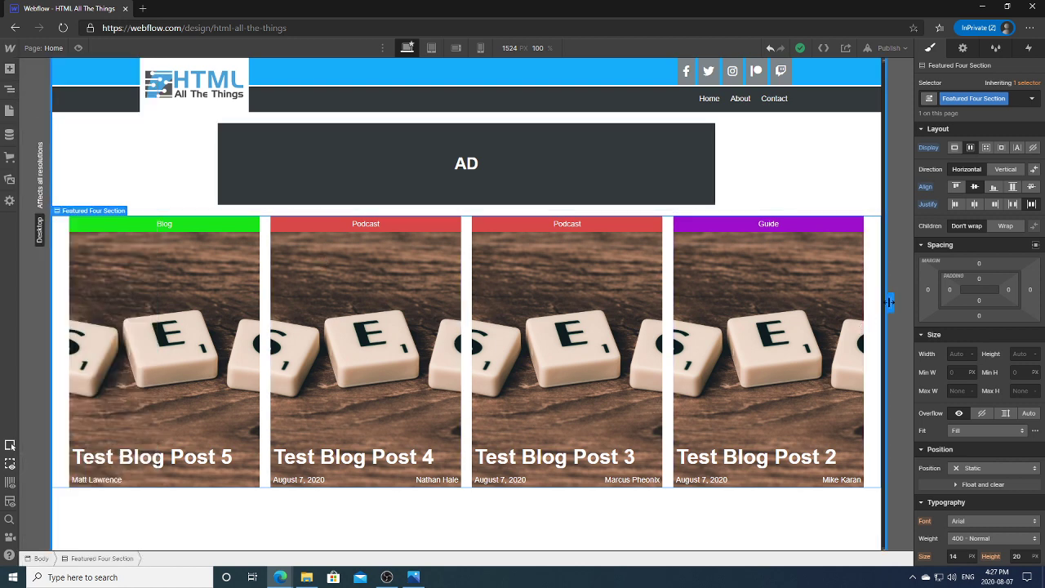
left_click_drag(890, 302, 880, 546)
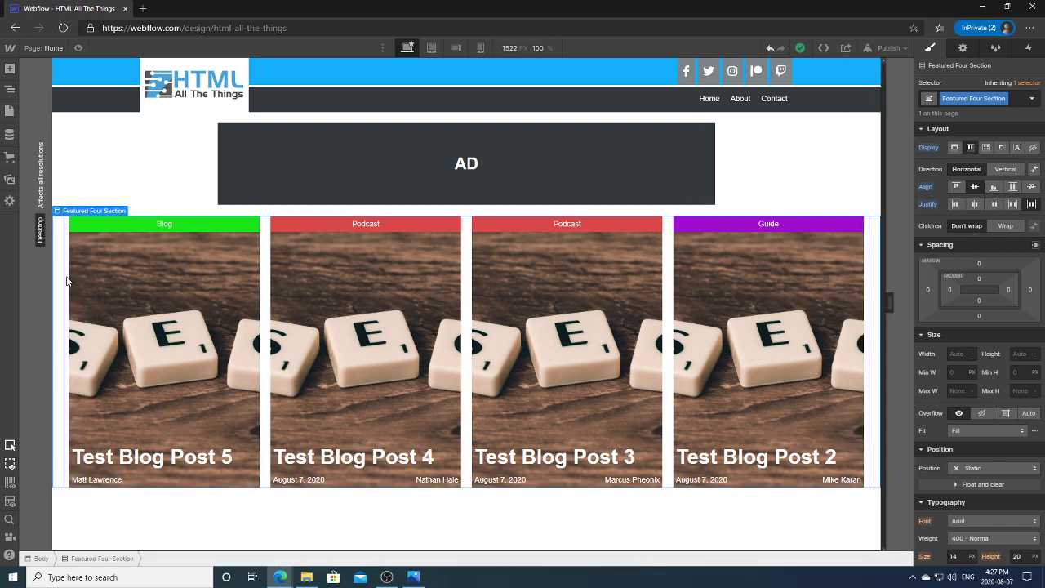
left_click(67, 281)
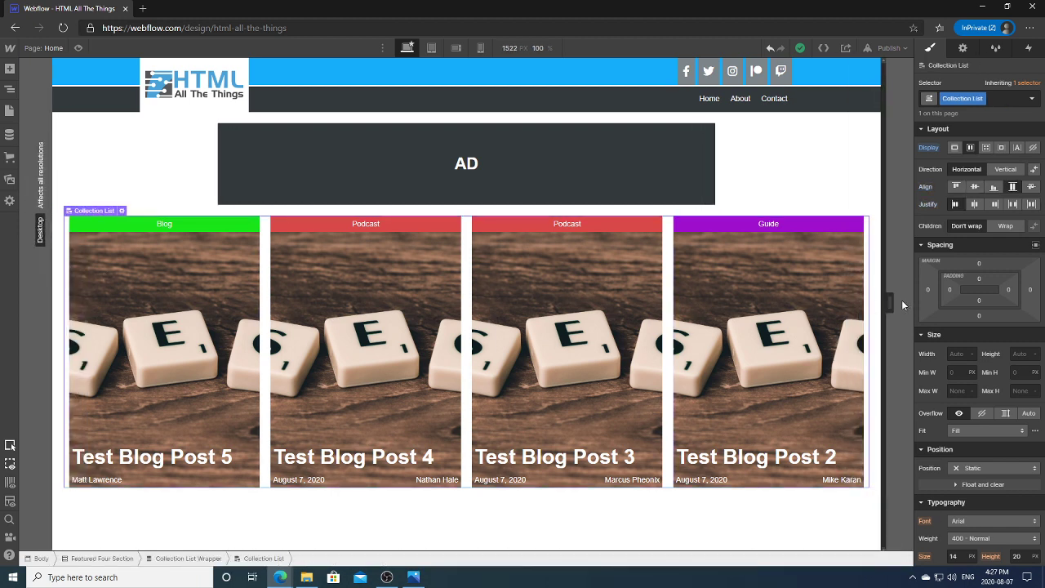
mouse_move(887, 302)
left_mouse_down()
mouse_move(849, 301)
mouse_move(894, 301)
left_mouse_up()
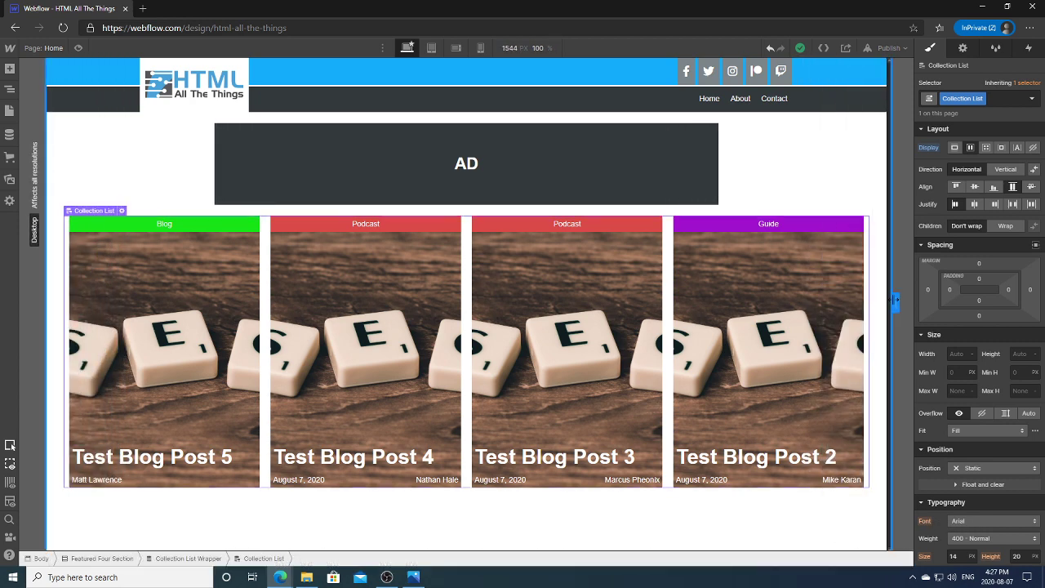
Step: Set the Collection List overflow to Scroll and narrow the canvas to 1008 px
left_click(1006, 414)
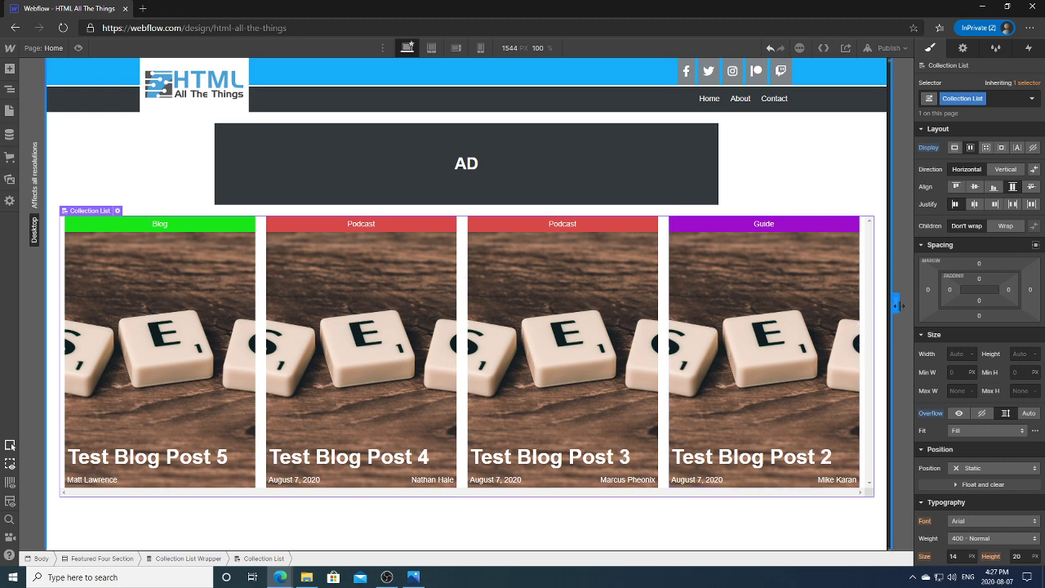
left_click_drag(897, 305, 746, 302)
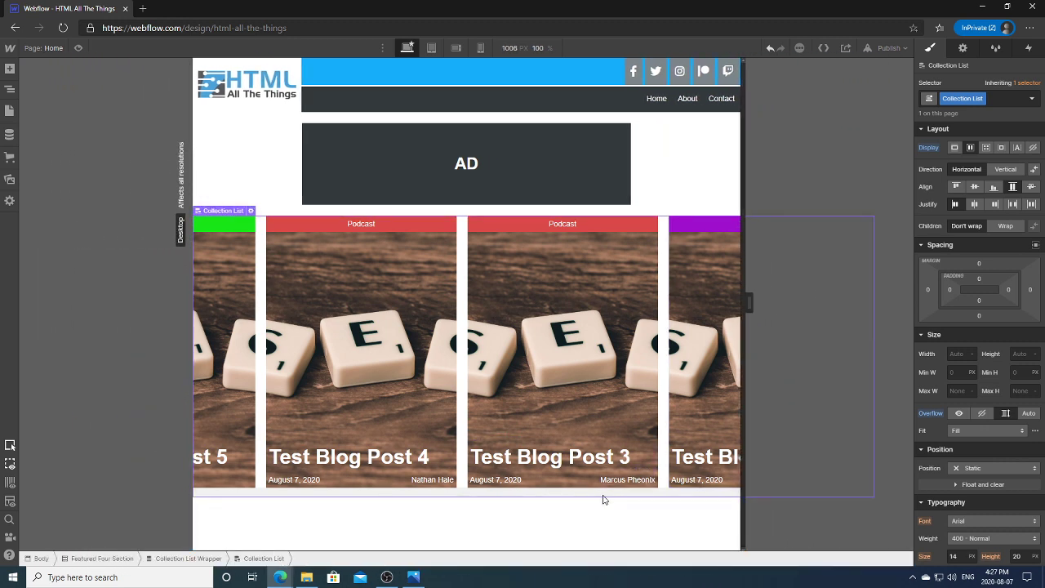
left_click(474, 502)
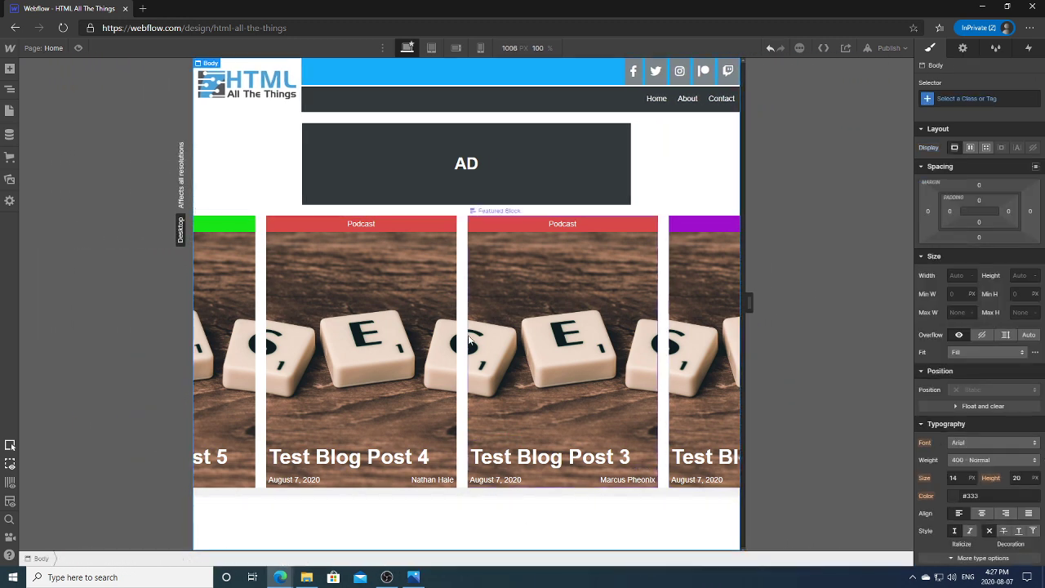
Step: Preview the page, widen the canvas again, and reselect Collection List in the Navigator
left_click(79, 47)
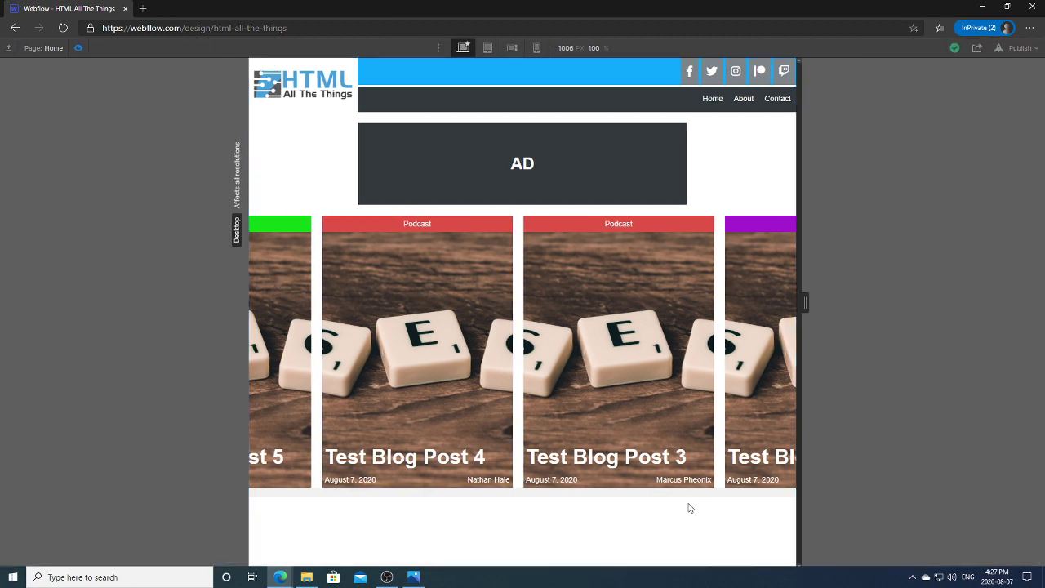
left_click(78, 48)
left_click_drag(756, 300, 896, 287)
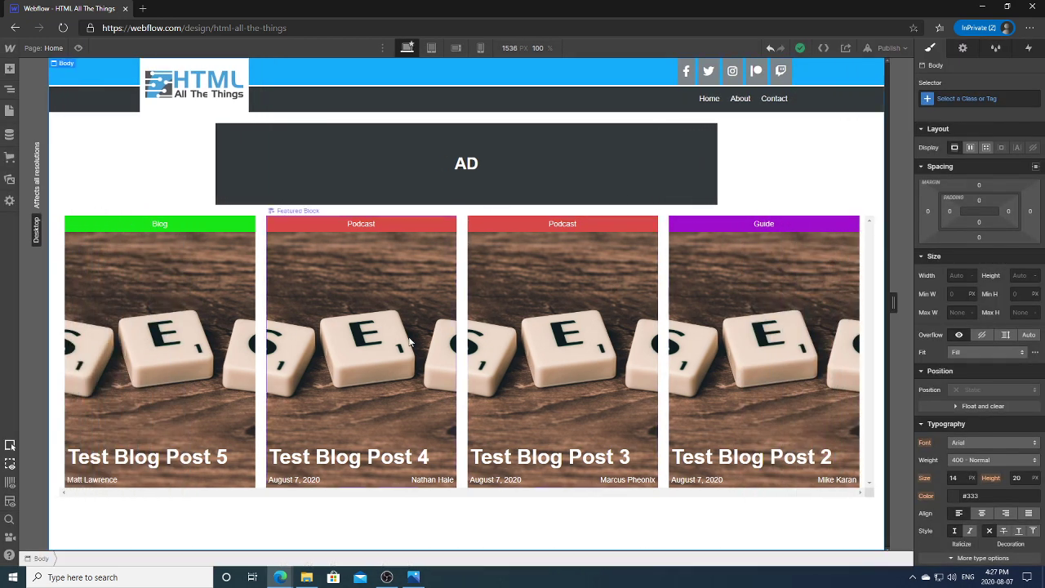
left_click(13, 89)
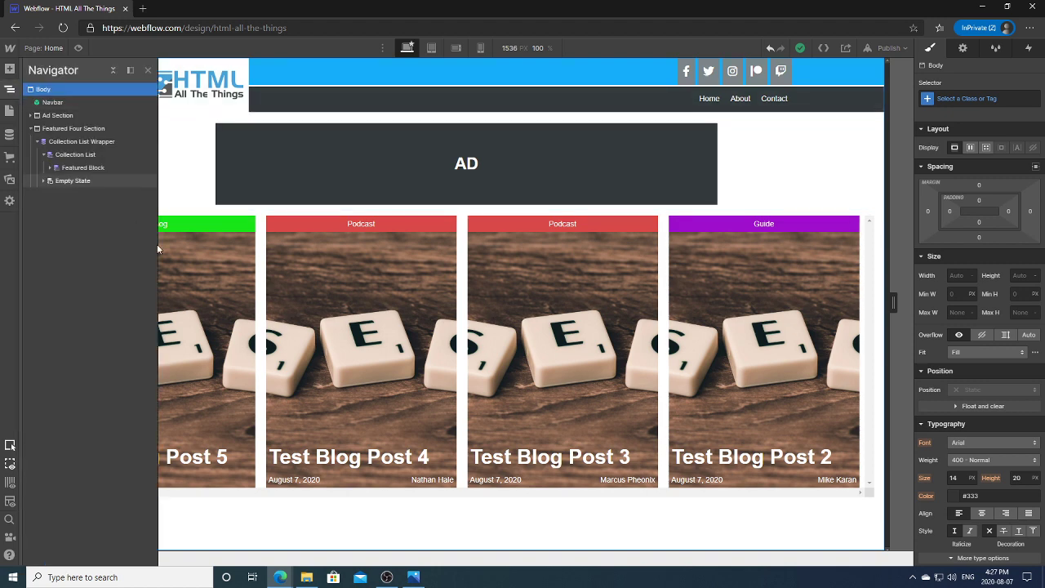
left_click(82, 155)
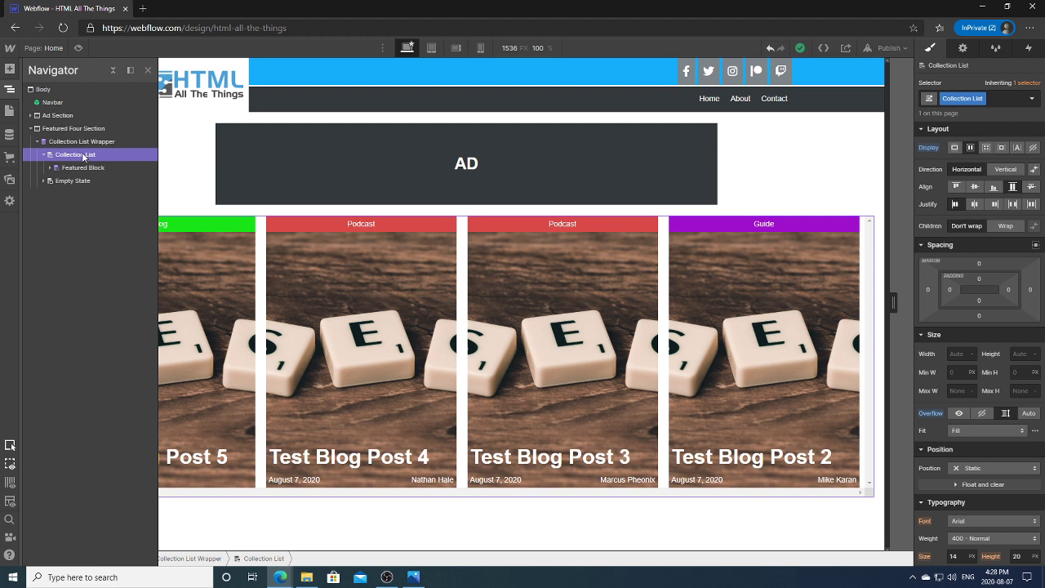
Step: Give the Collection List Wrapper a 100% max width and check it at 1392 px
left_click(86, 145)
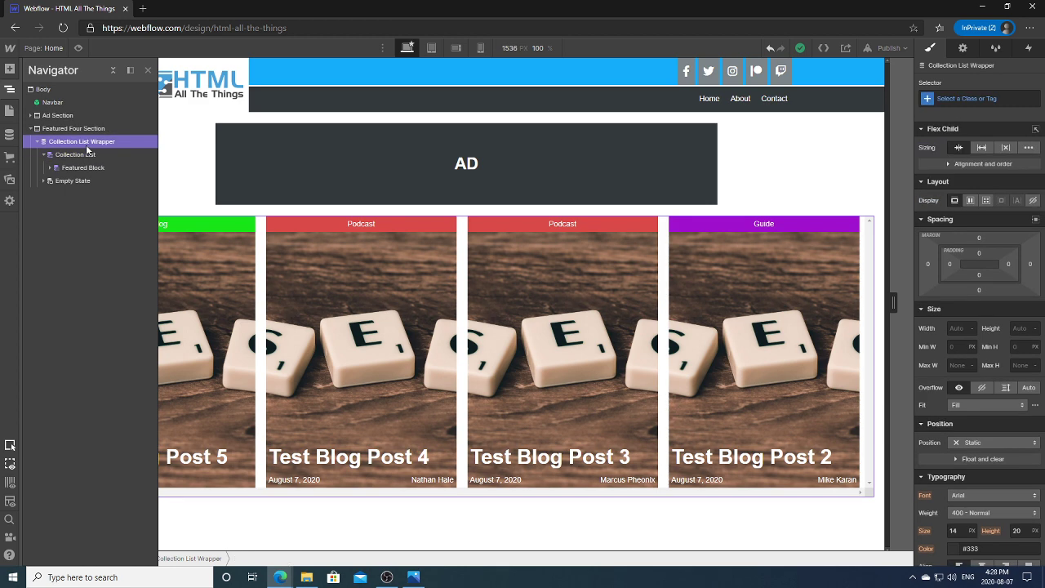
left_click(960, 365)
key("Return")
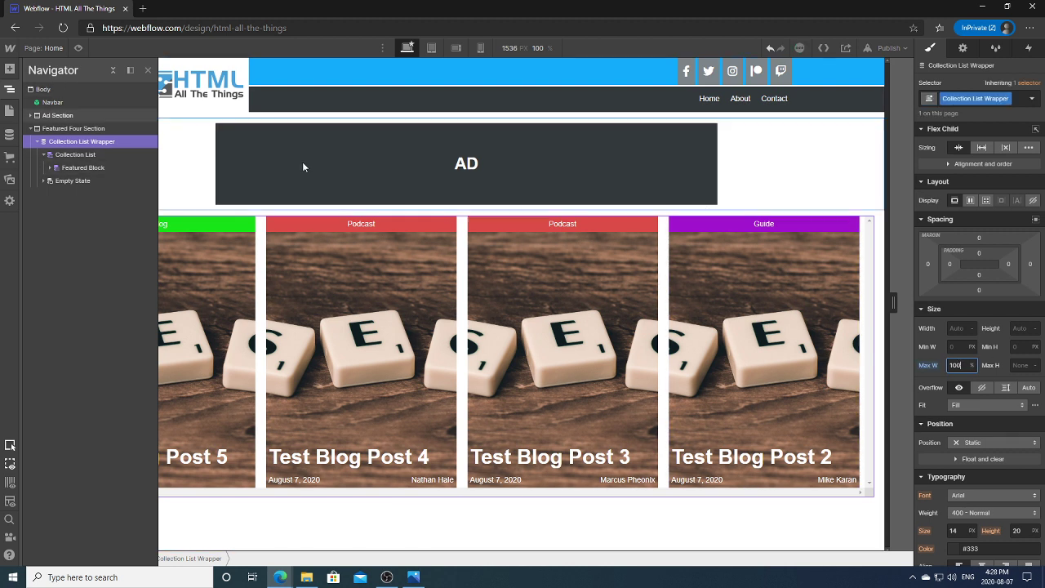
left_click(12, 88)
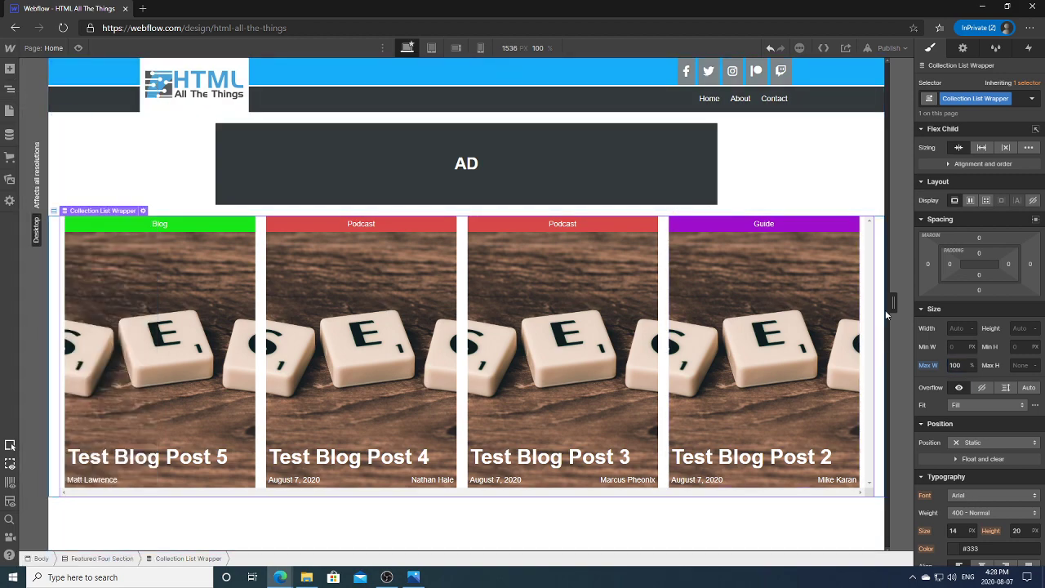
left_click_drag(893, 301, 872, 302)
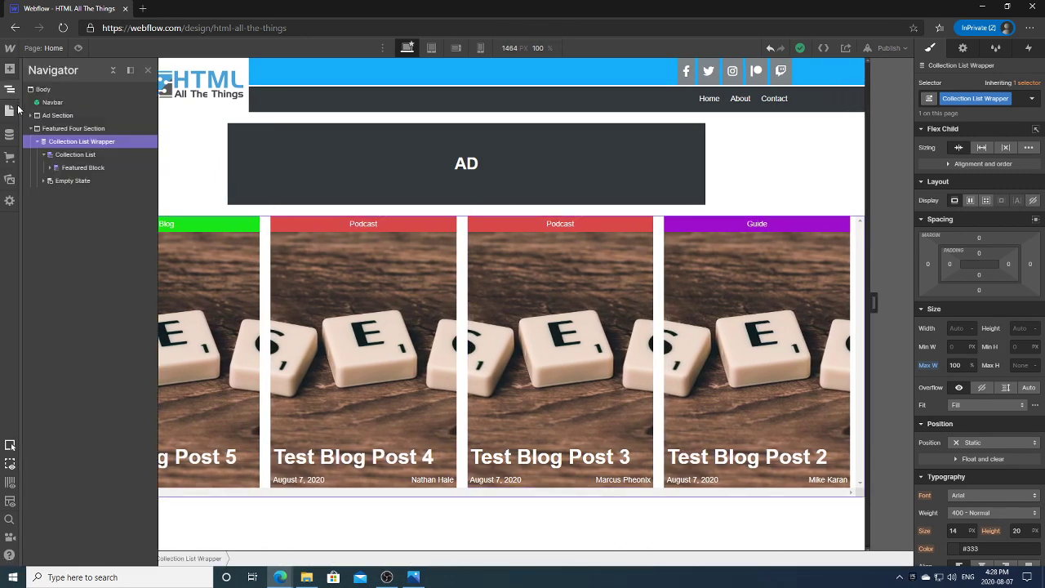
left_click(12, 89)
left_click(60, 153)
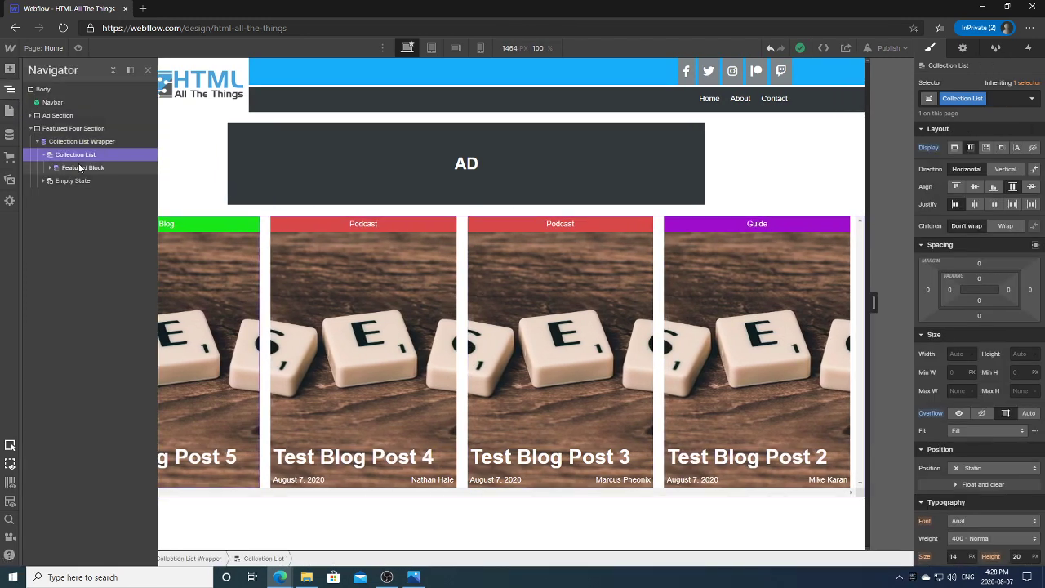
left_click(80, 168)
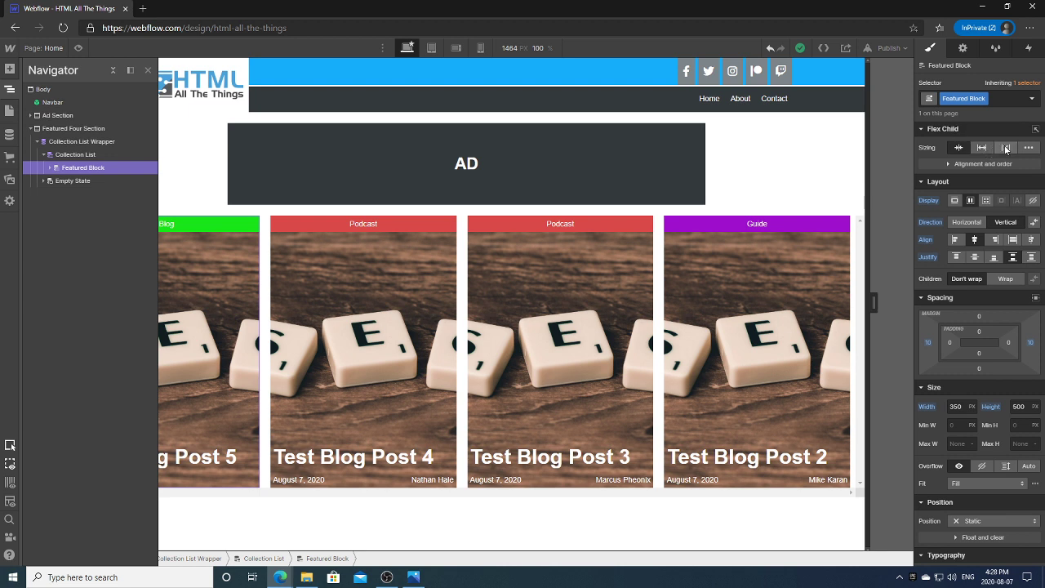
Step: Set Featured Block flex sizing to Don't shrink or grow, testing widths up to 1625 px
left_click(1005, 148)
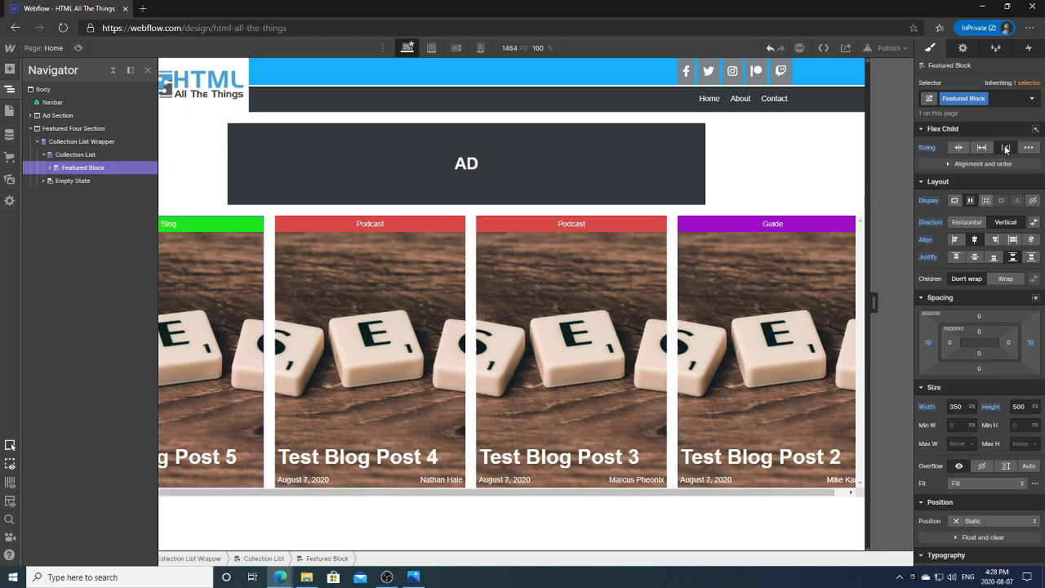
left_click_drag(874, 302, 795, 319)
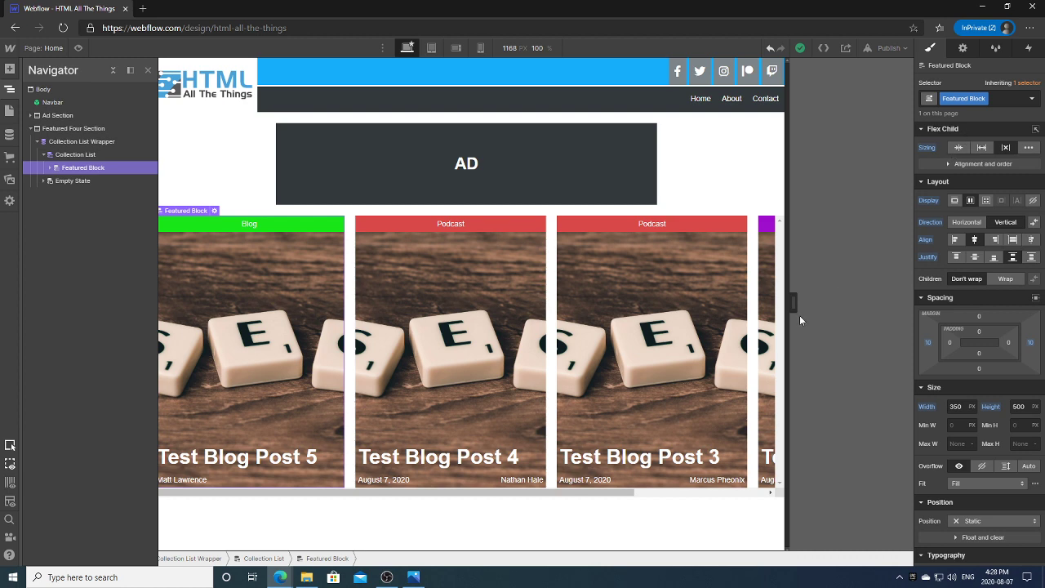
left_click_drag(793, 302, 774, 301)
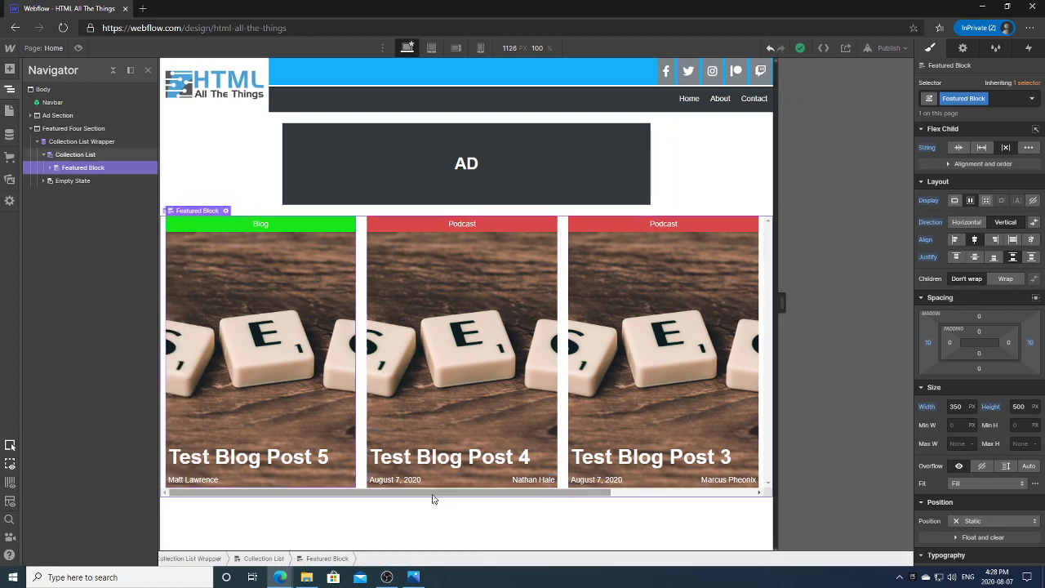
left_click_drag(435, 495, 514, 493)
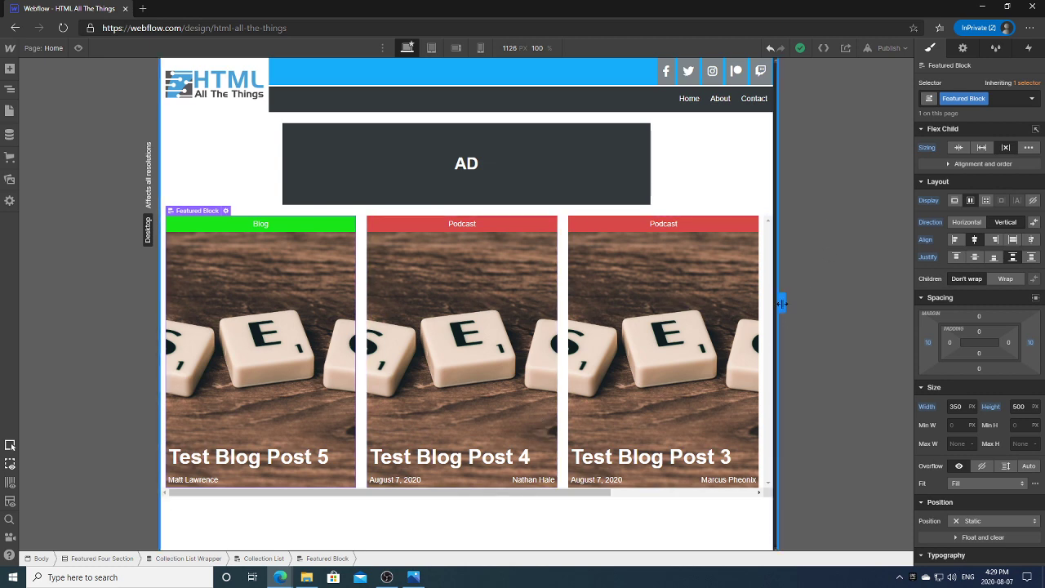
left_click_drag(781, 304, 920, 295)
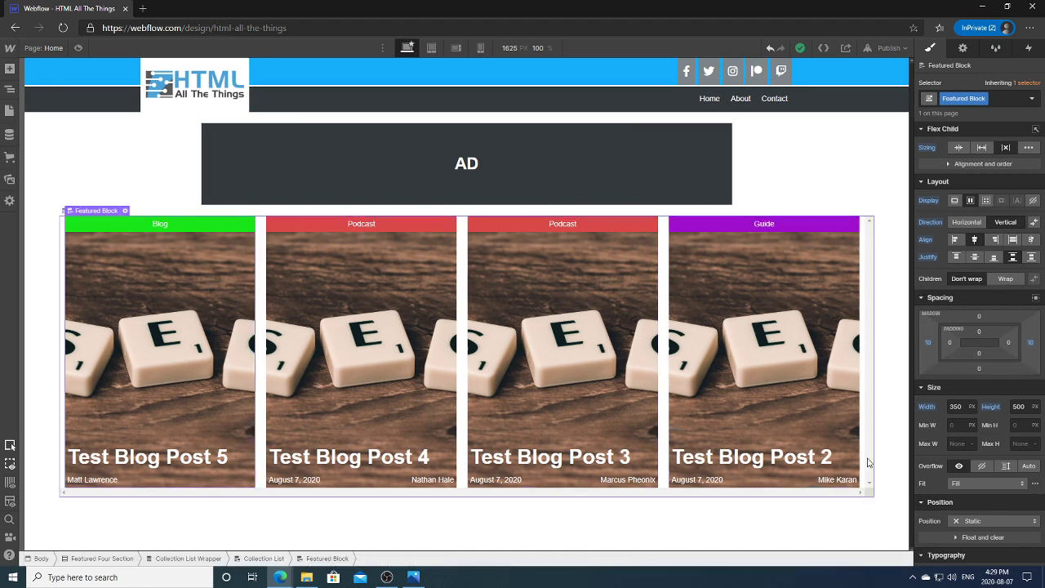
Step: Reset the Collection List overflow, then set it to Auto scroll at 1015 px width
left_click(9, 90)
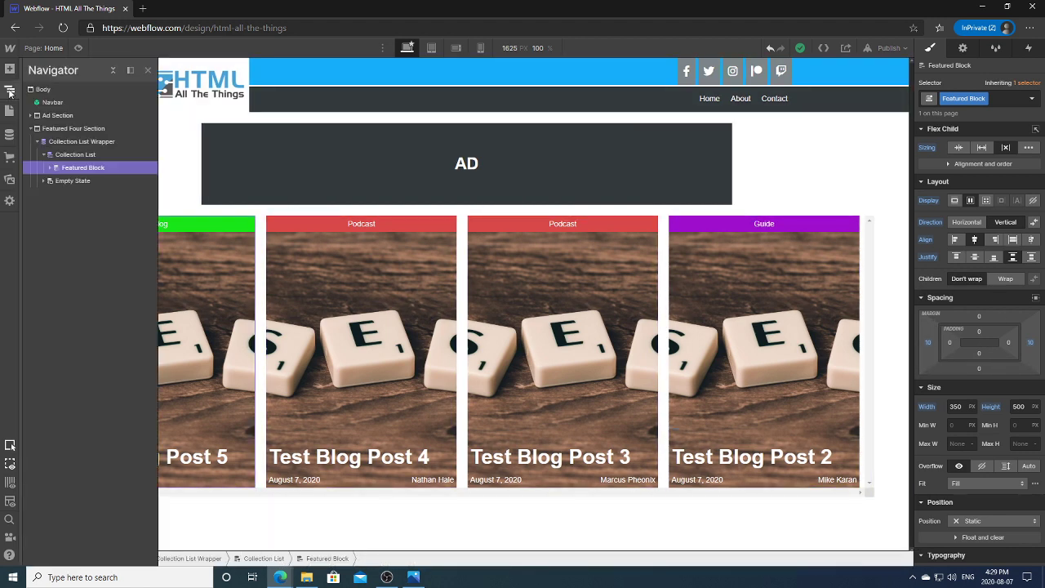
left_click(76, 143)
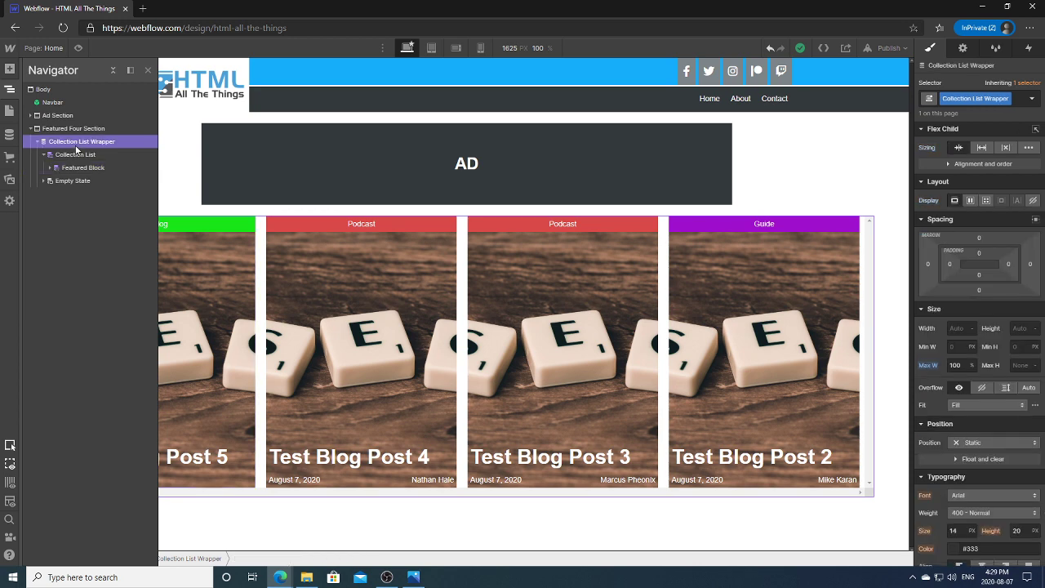
left_click(70, 131)
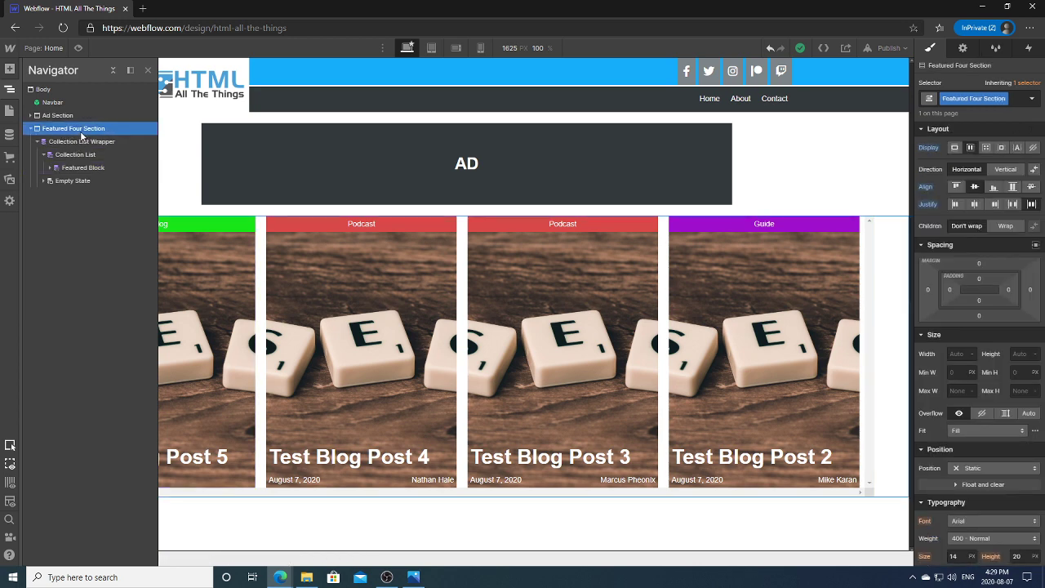
left_click(63, 146)
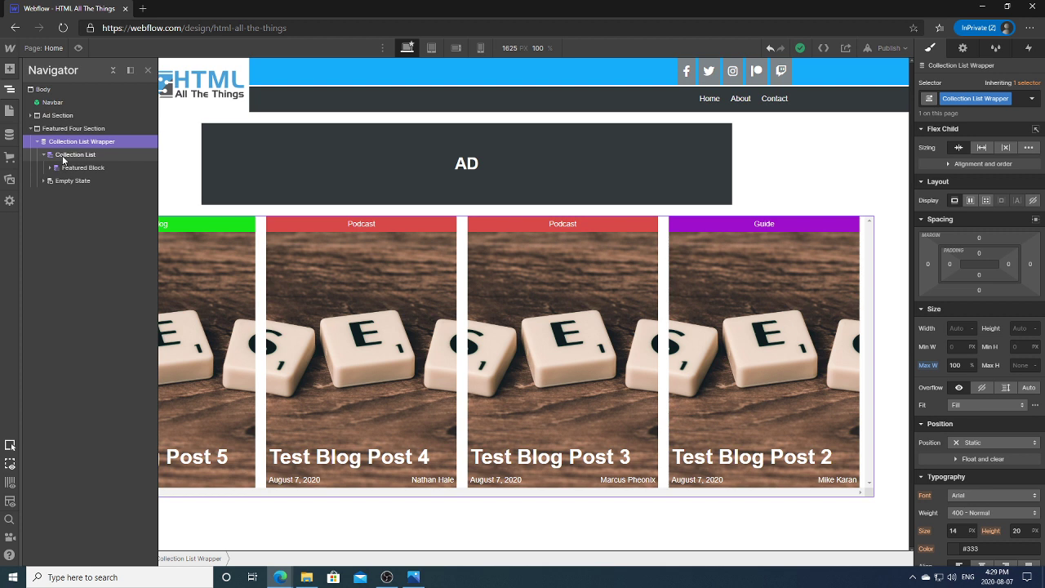
left_click(63, 155)
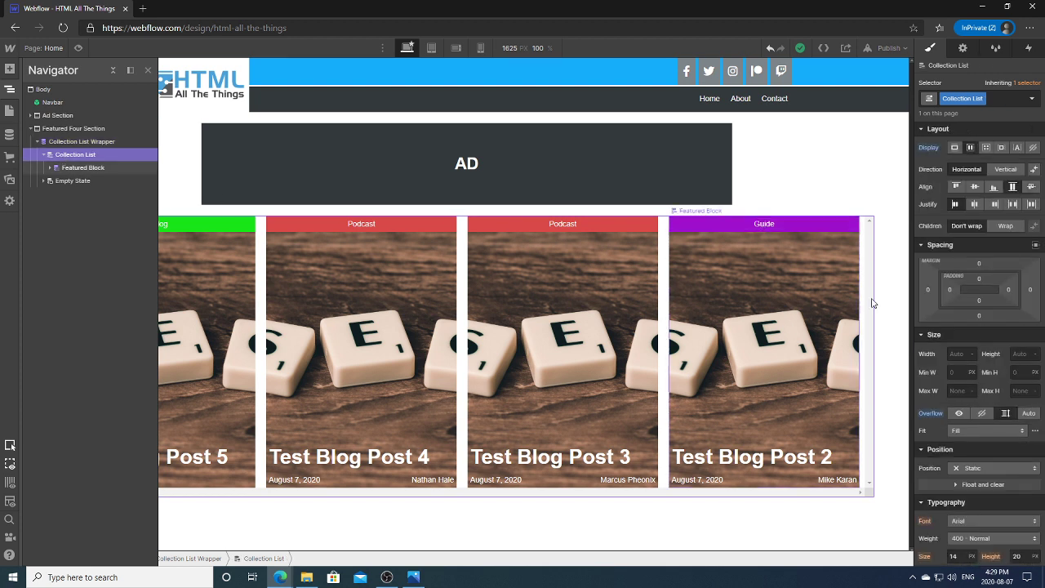
left_click(940, 413)
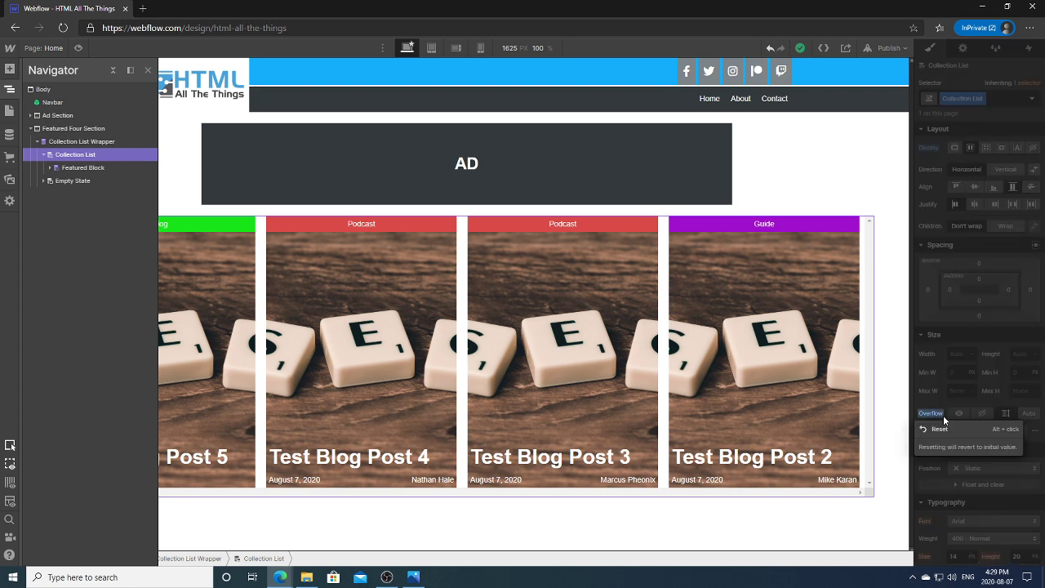
left_click(936, 428)
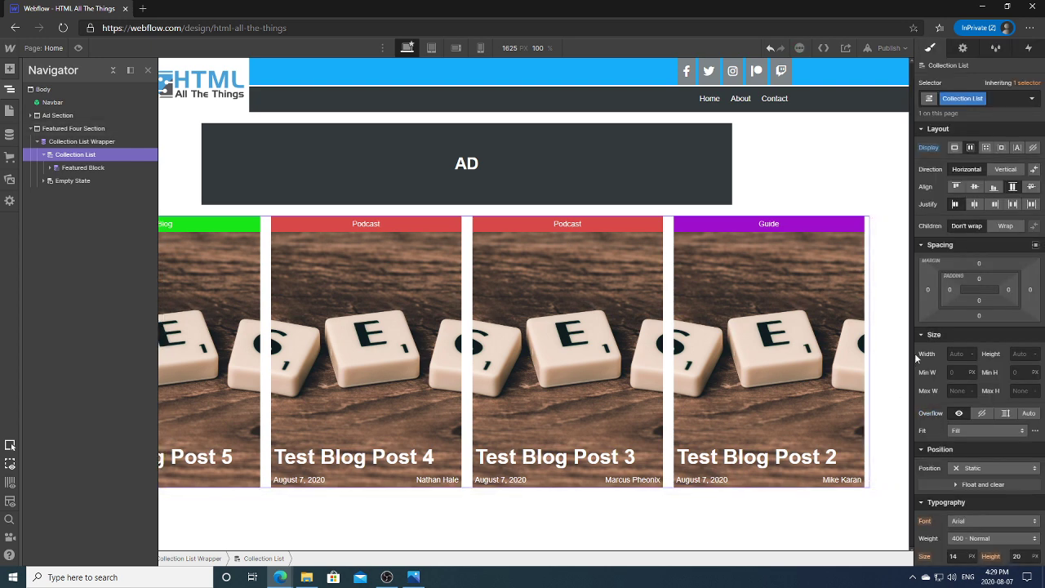
left_click_drag(915, 359, 738, 362)
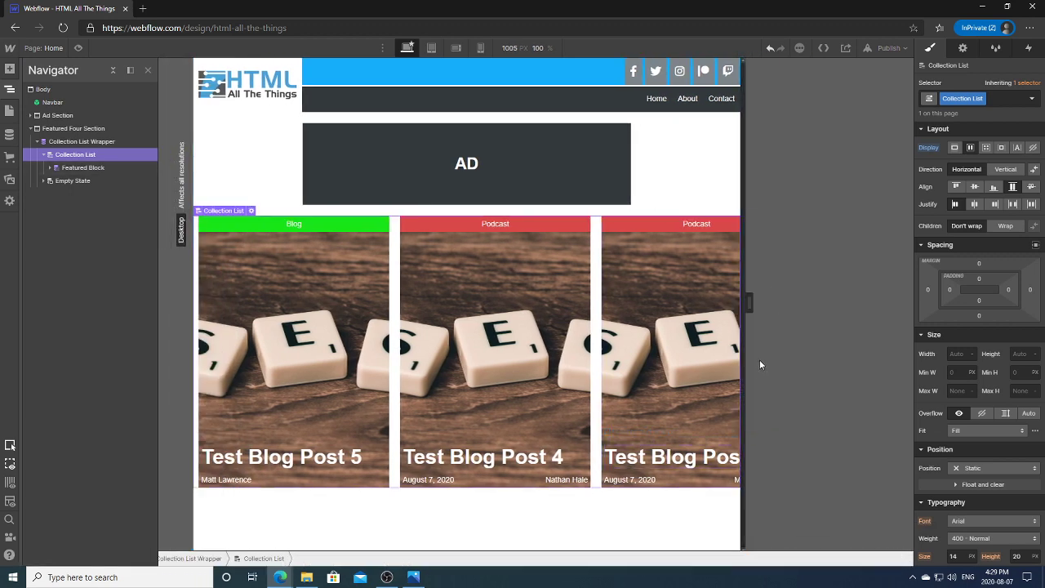
left_click(1006, 413)
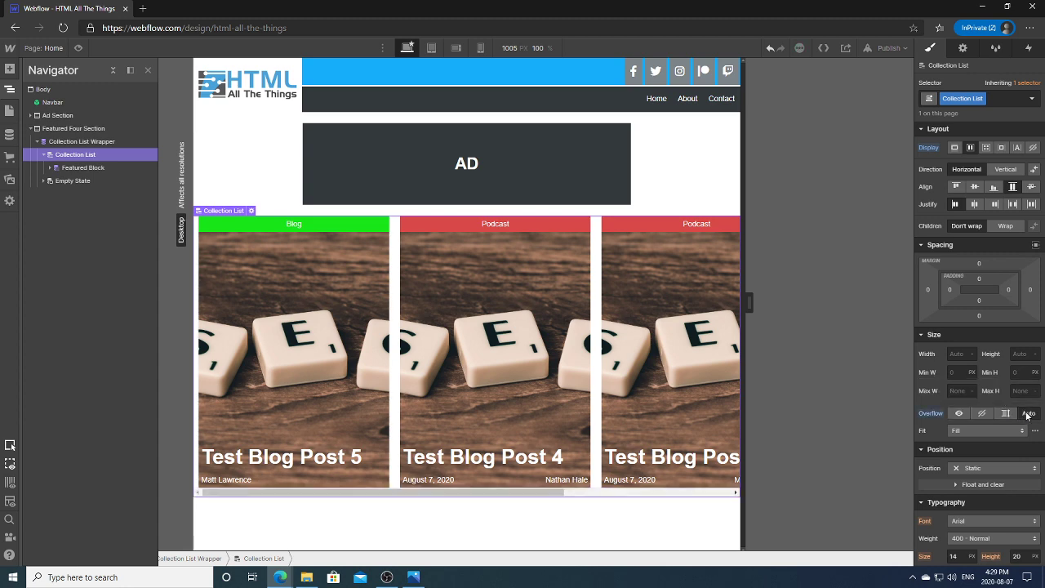
Step: Close the Navigator and test canvas widths from 992 px up to 1625 px
left_click_drag(751, 297, 847, 301)
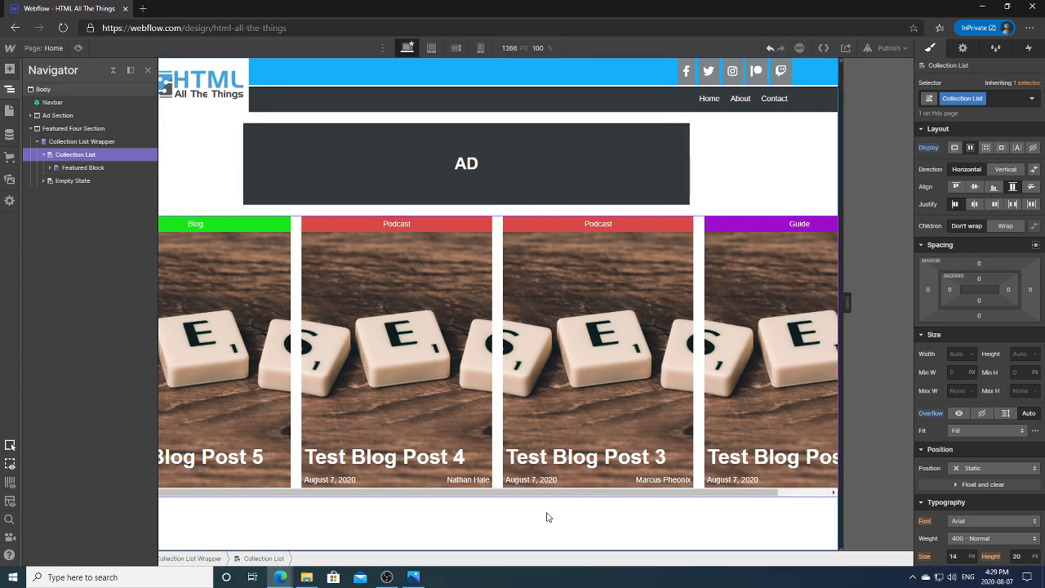
left_click(548, 498)
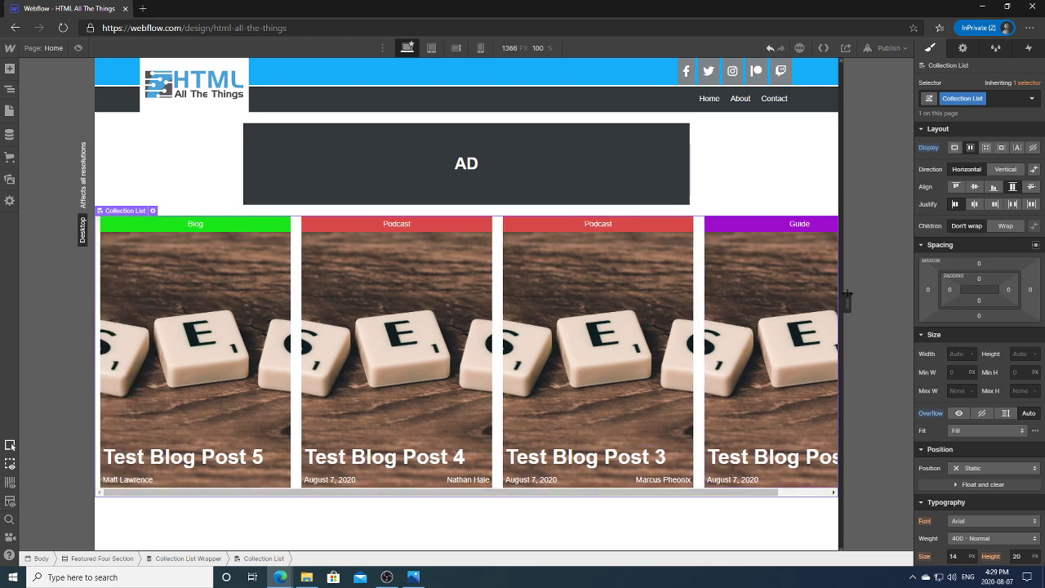
left_click_drag(847, 298, 926, 273)
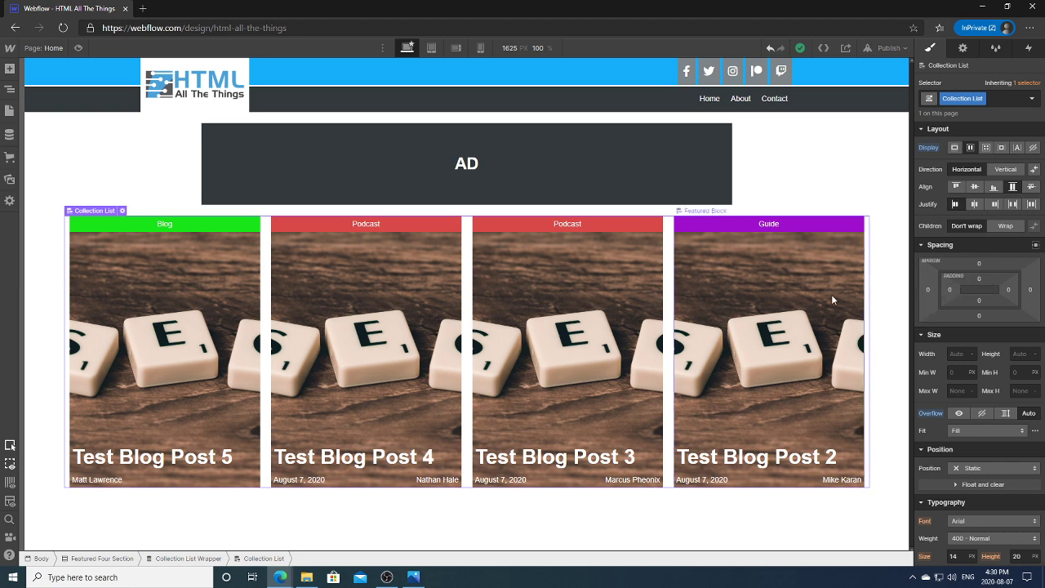
left_click_drag(913, 317, 741, 314)
left_click_drag(459, 493, 435, 497)
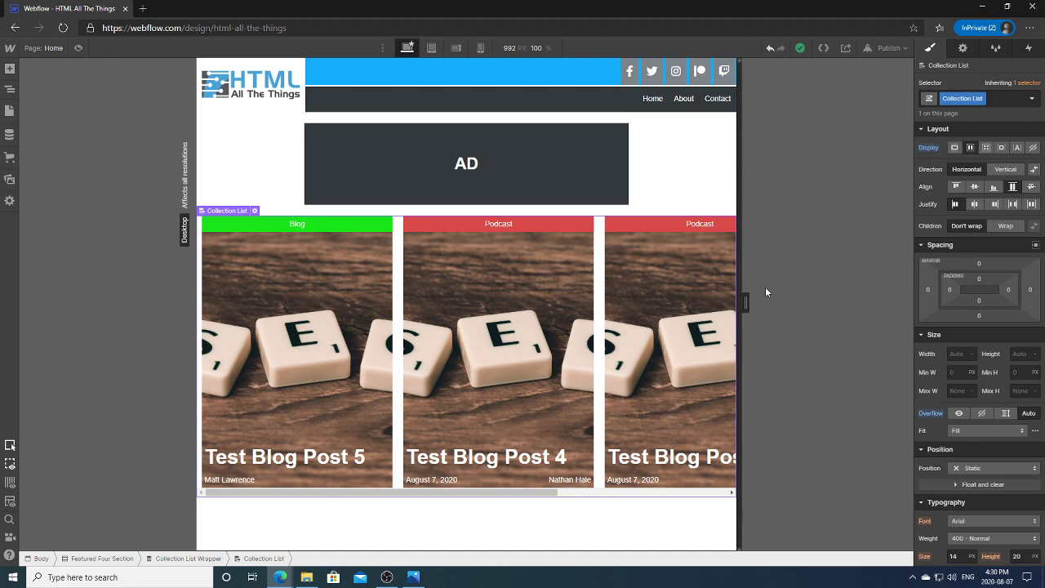
left_click_drag(743, 301, 911, 303)
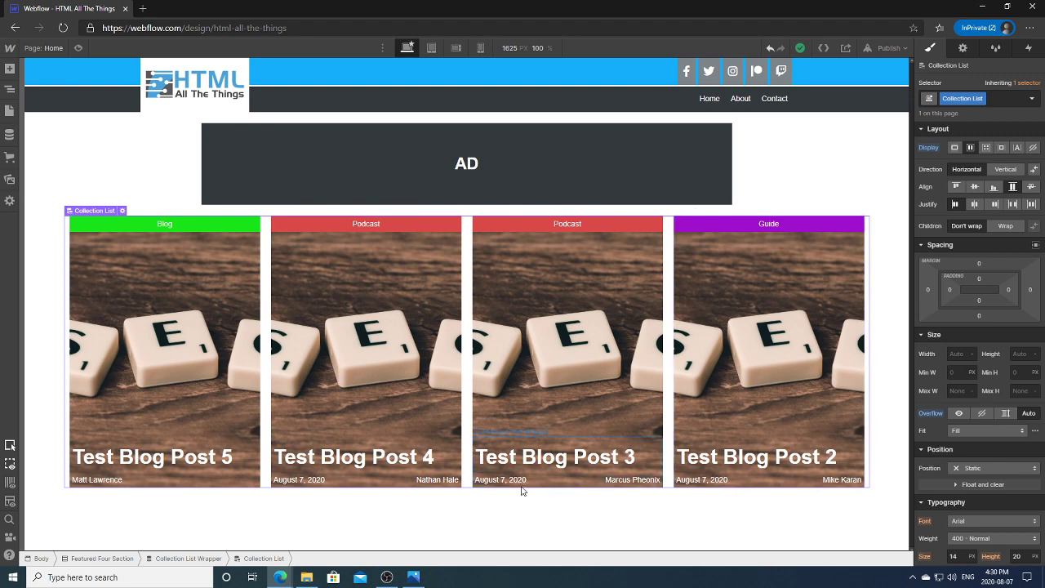
Step: View the Community Spotlight header in the homepage mockup in Photos, then minimize it
left_click(416, 577)
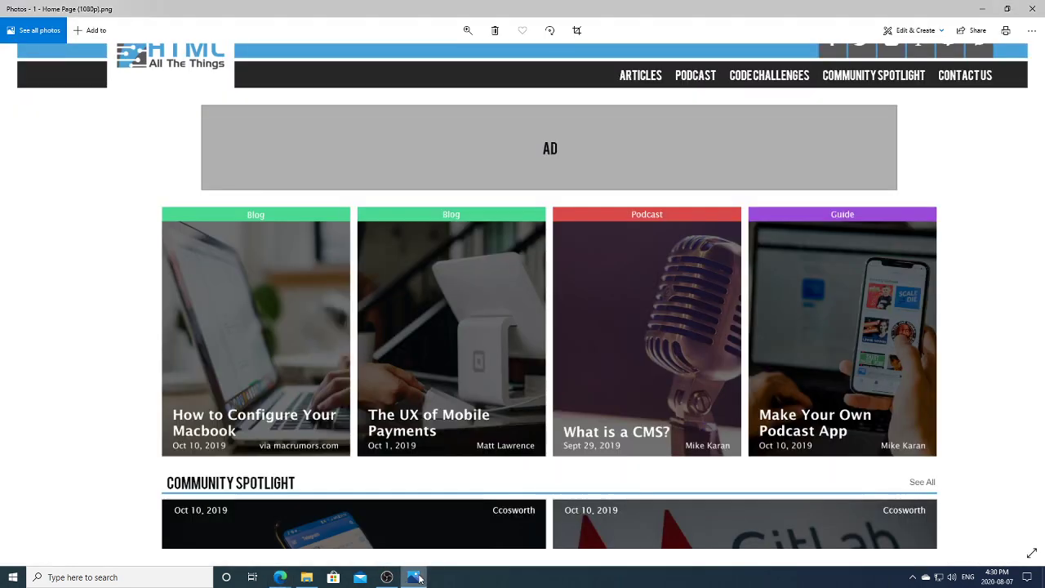
left_click_drag(936, 379, 889, 276)
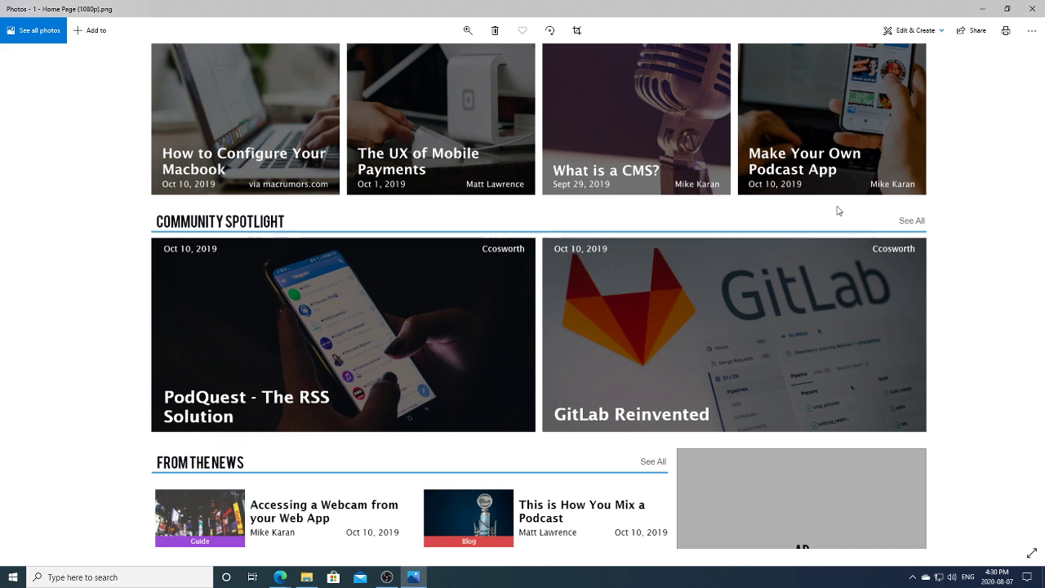
left_click(982, 8)
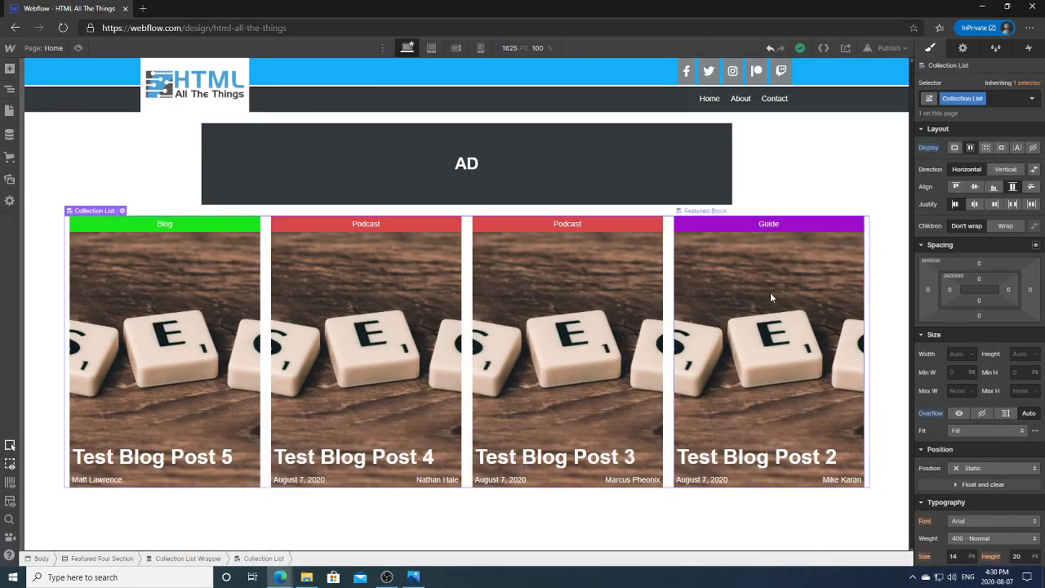
Step: Collapse Featured Four Section in the Navigator and add a new Section below it
left_click(10, 90)
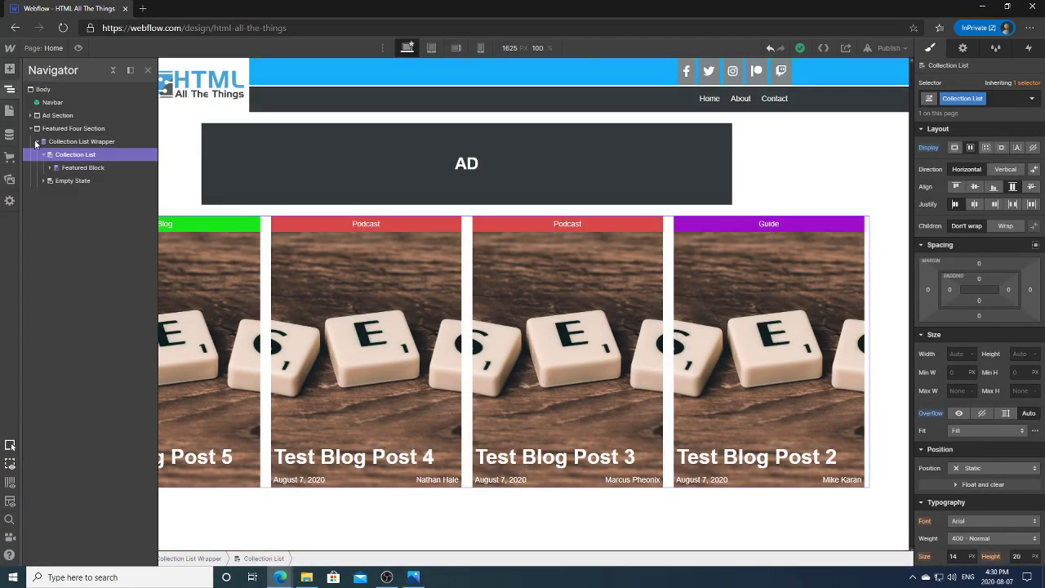
left_click(31, 128)
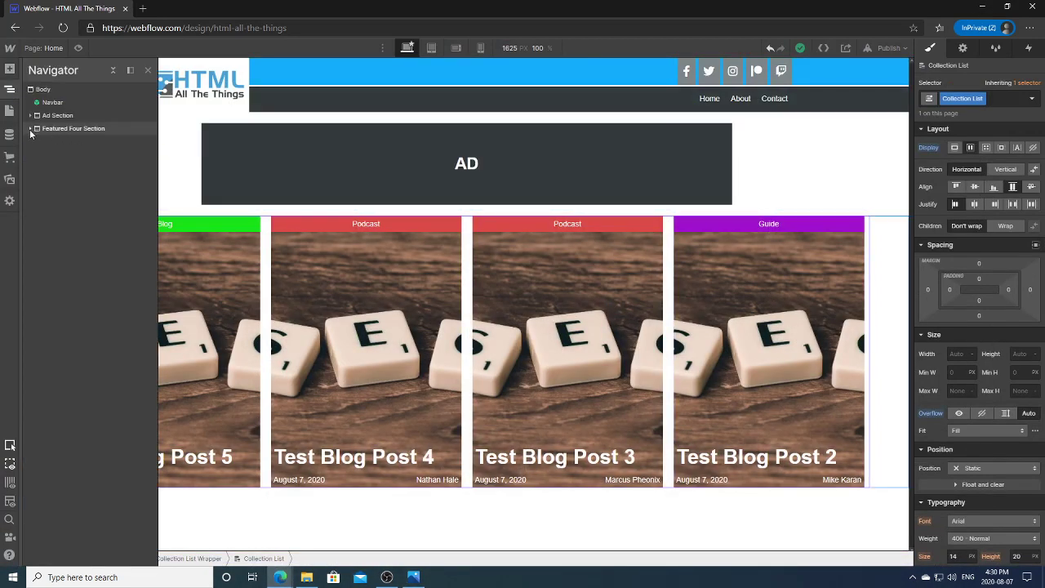
left_click(31, 129)
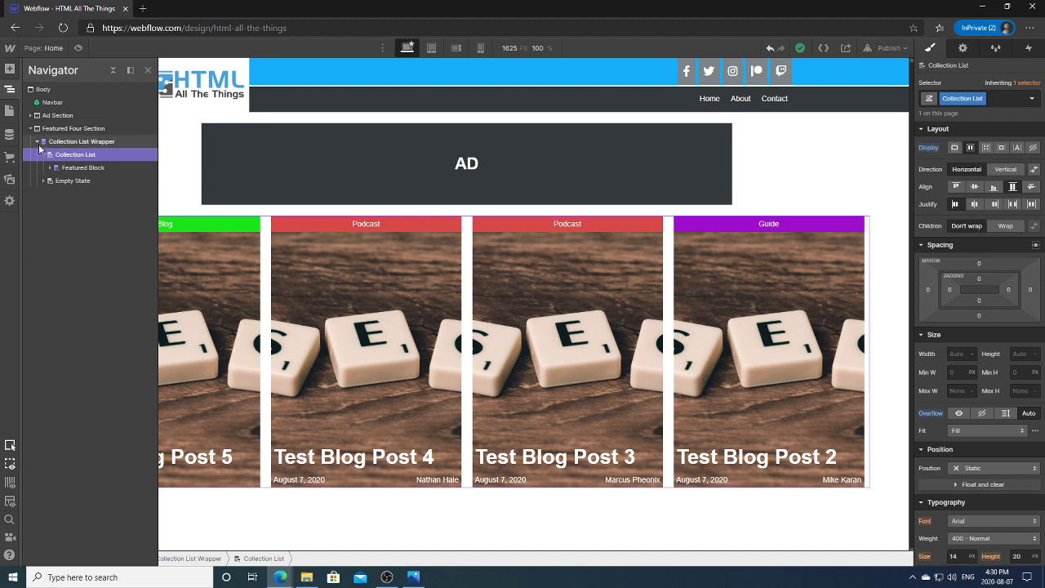
left_click(32, 130)
left_click(31, 129)
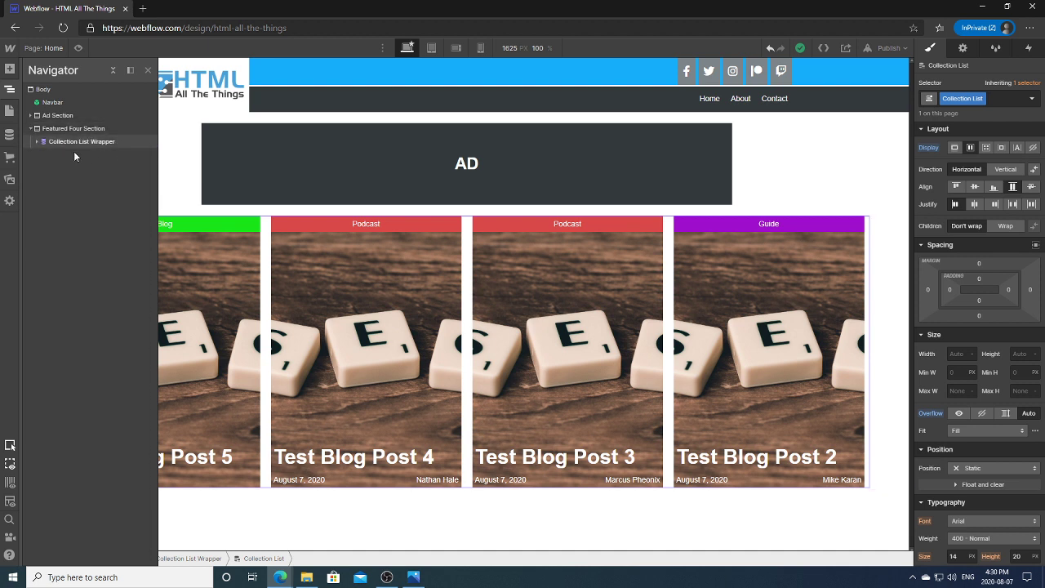
left_click(31, 129)
left_click(10, 68)
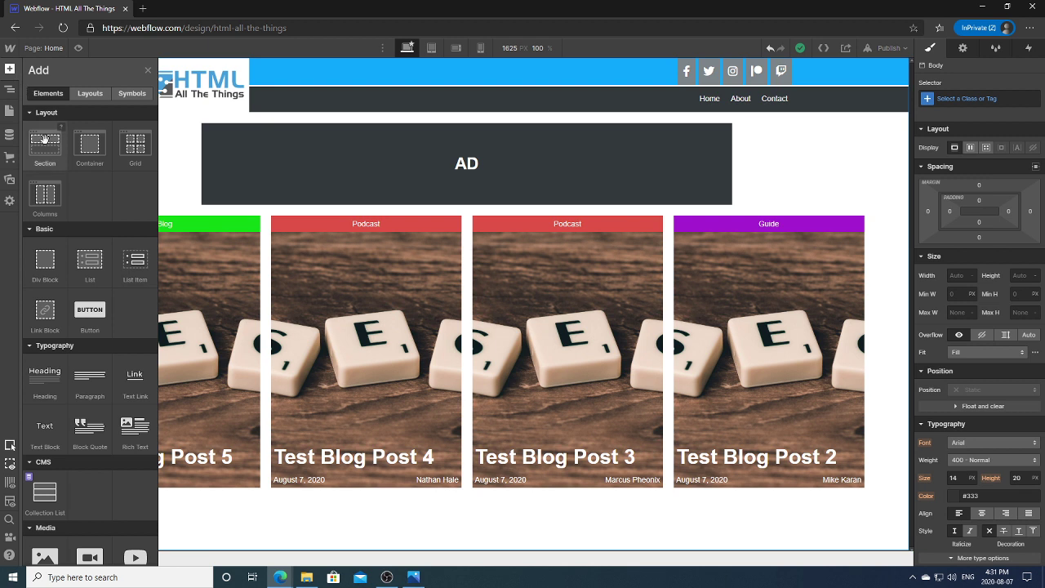
left_click(43, 146)
left_click(9, 90)
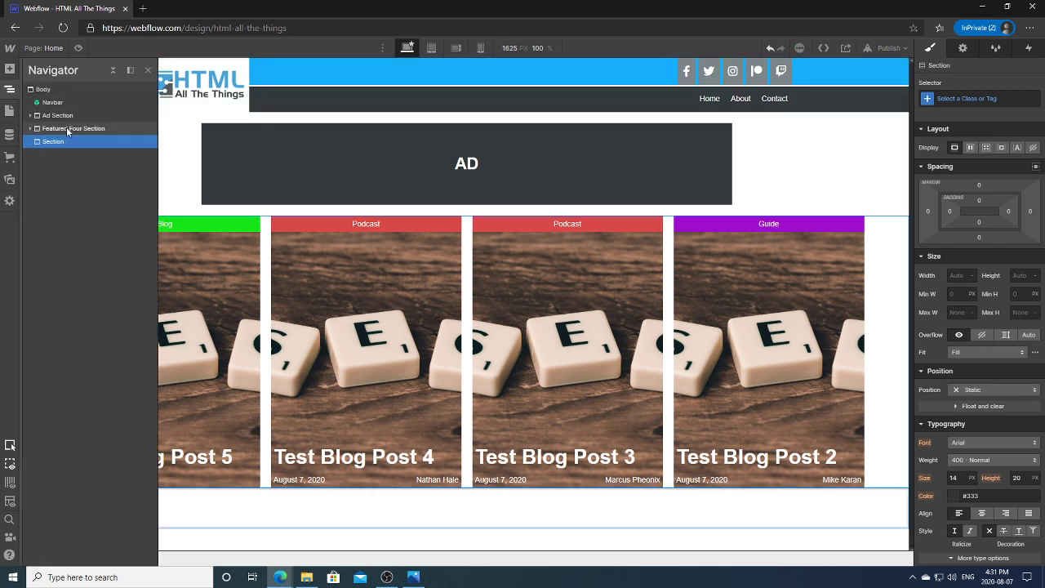
Step: Give the new section the class 'Community Spotlight Section' and reopen the homepage mockup
left_click(1003, 99)
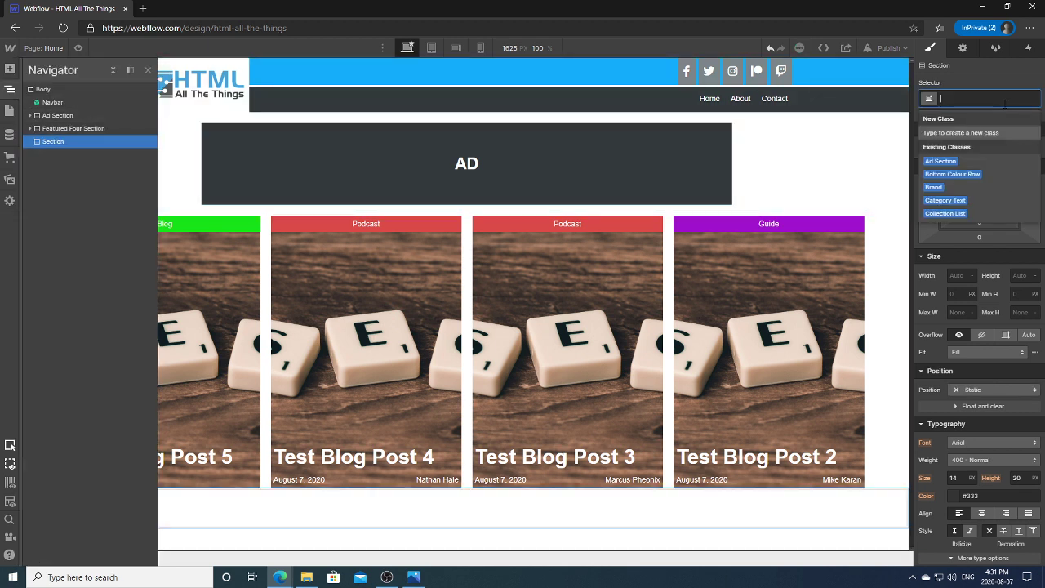
left_click(425, 570)
left_click(426, 570)
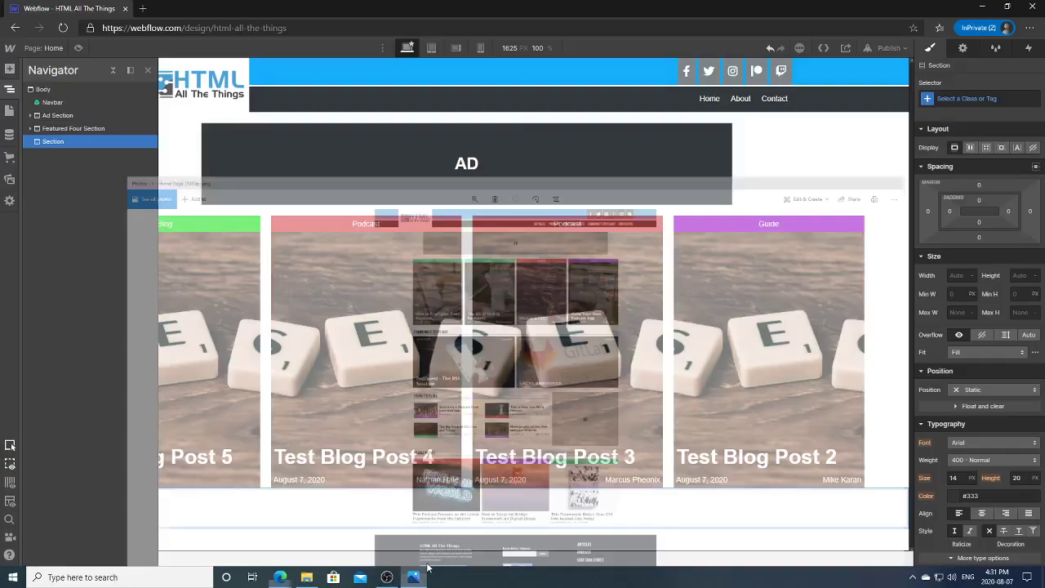
left_click(970, 98)
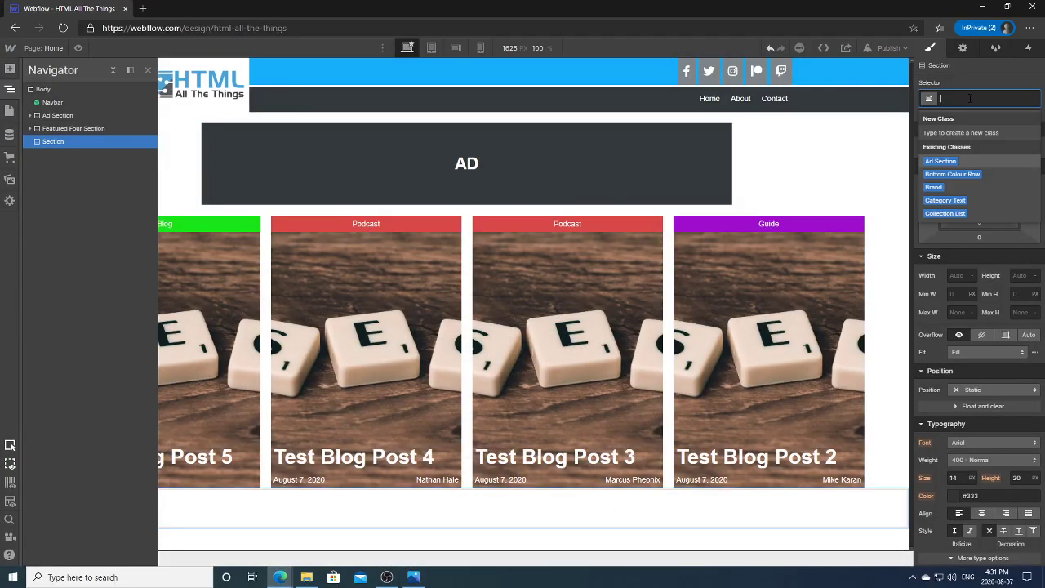
type("Commu")
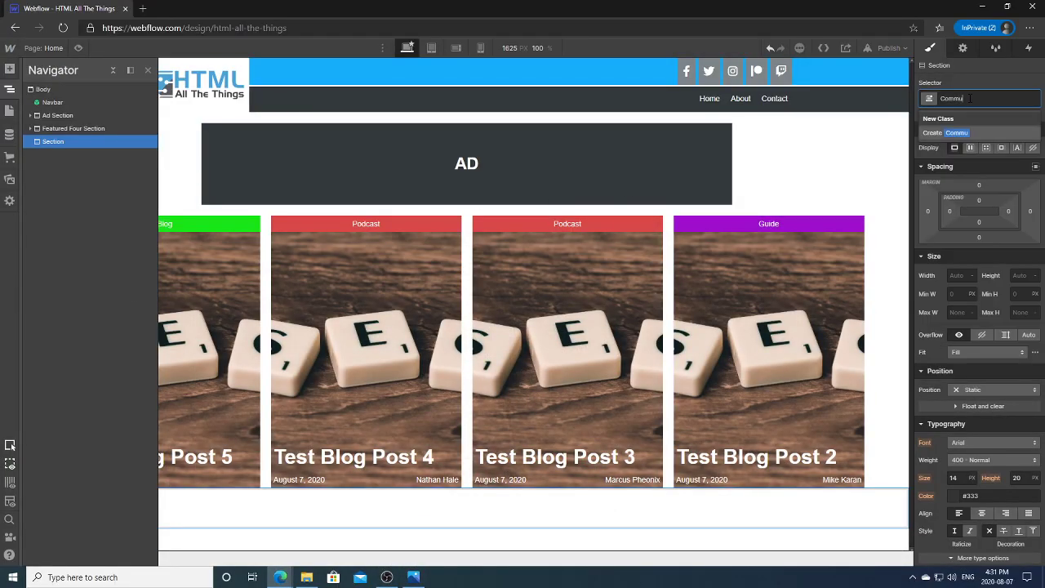
type("nity Spotlight Section")
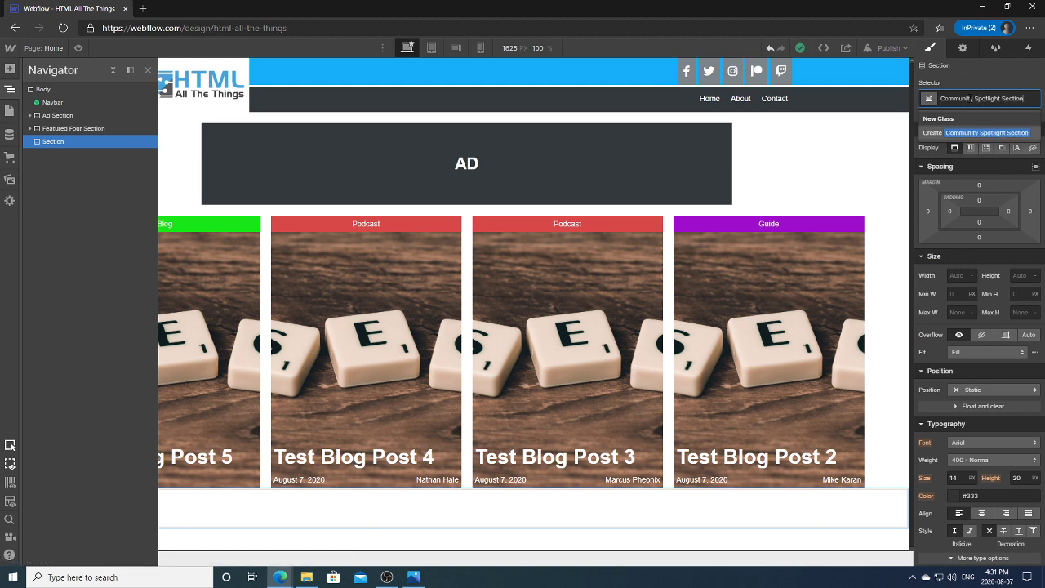
key("Return")
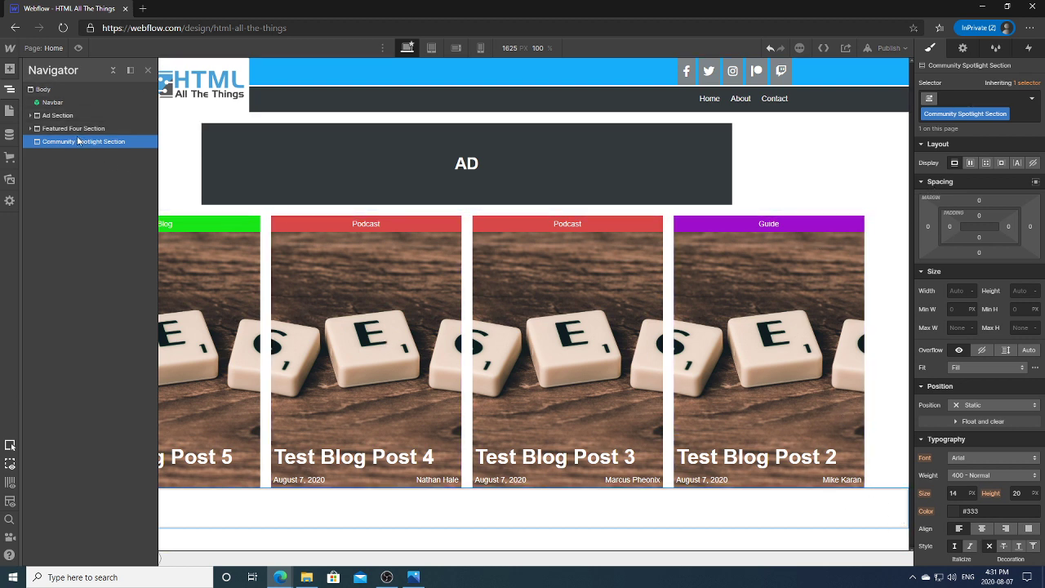
left_click(147, 131)
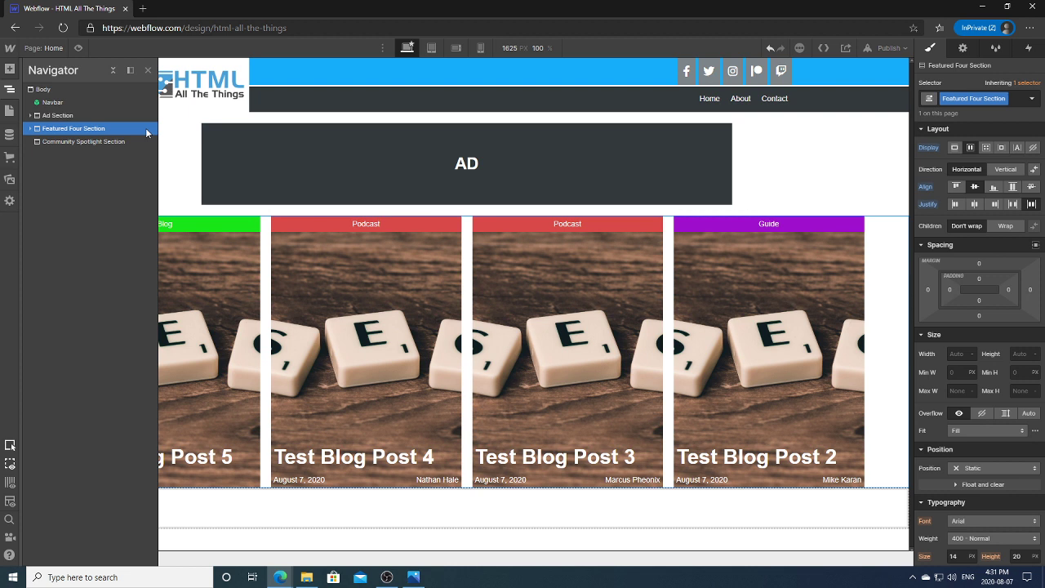
left_click(53, 142)
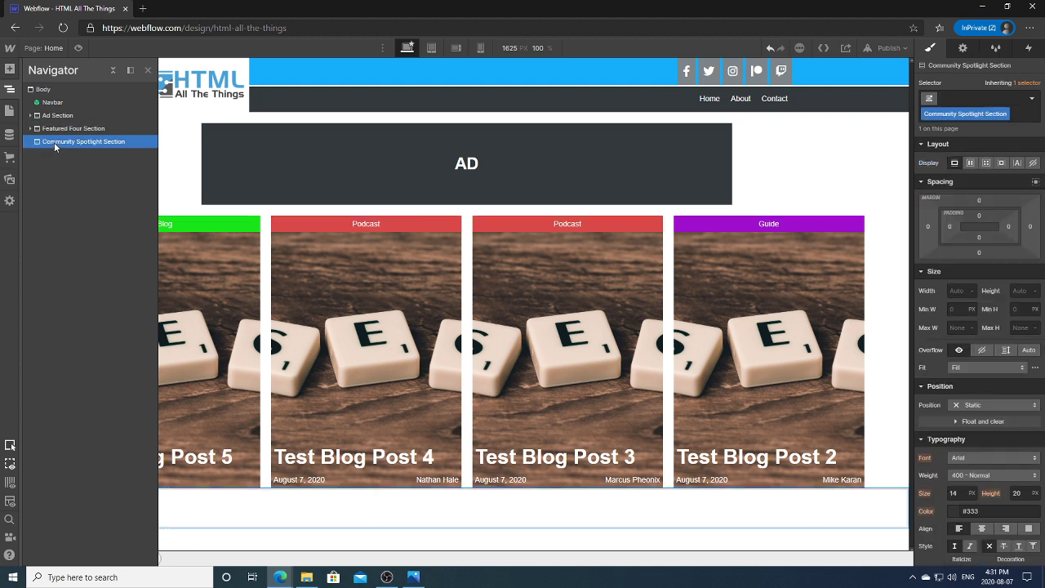
left_click(413, 577)
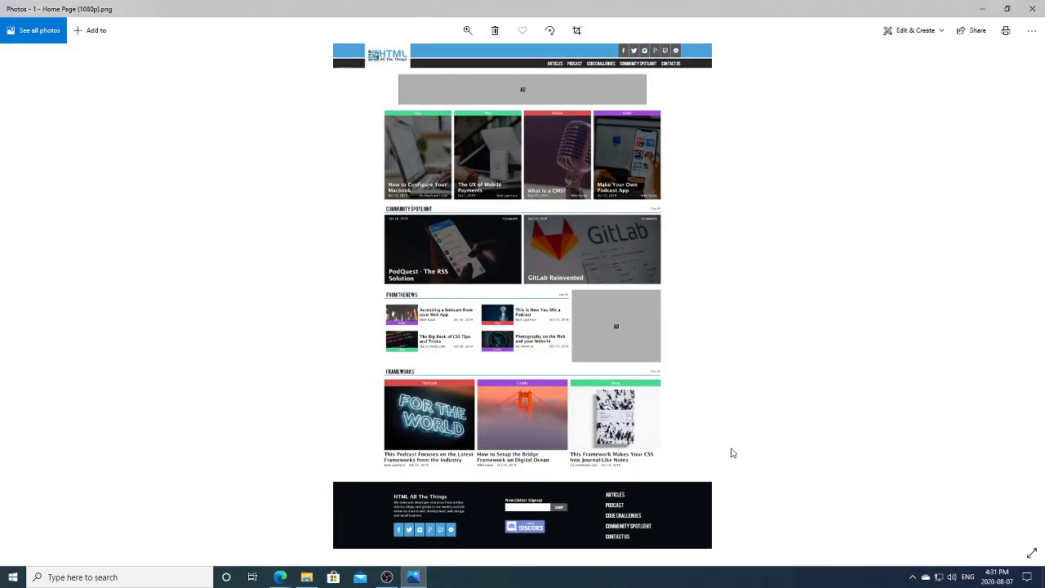
Step: Zoom into the homepage mockup in Photos and pan between the Community Spotlight, News and Frameworks sections
left_click(467, 30)
left_click(431, 63)
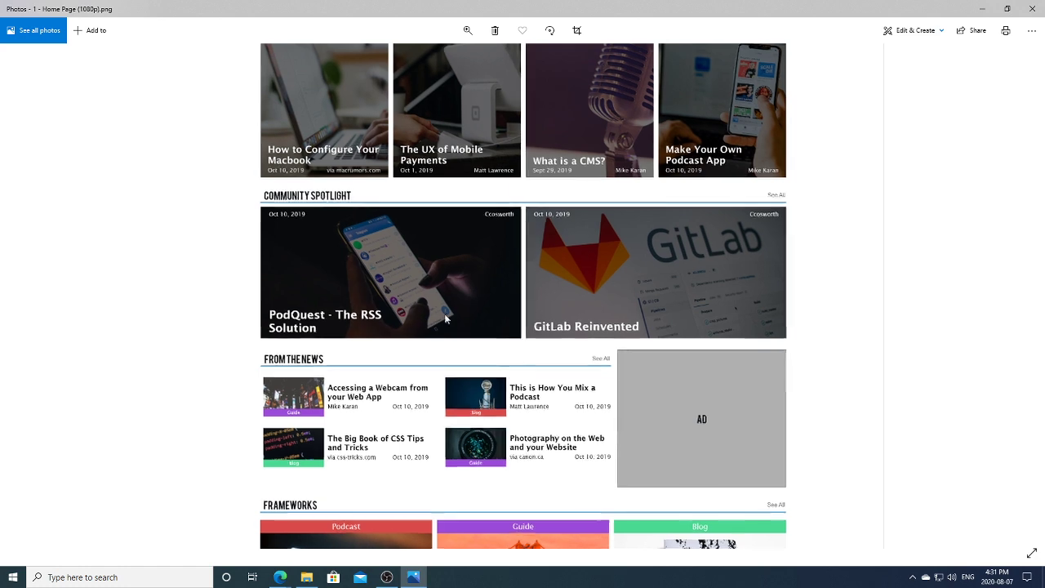
scroll(375, 333, "down", 2)
scroll(375, 332, "up", 2)
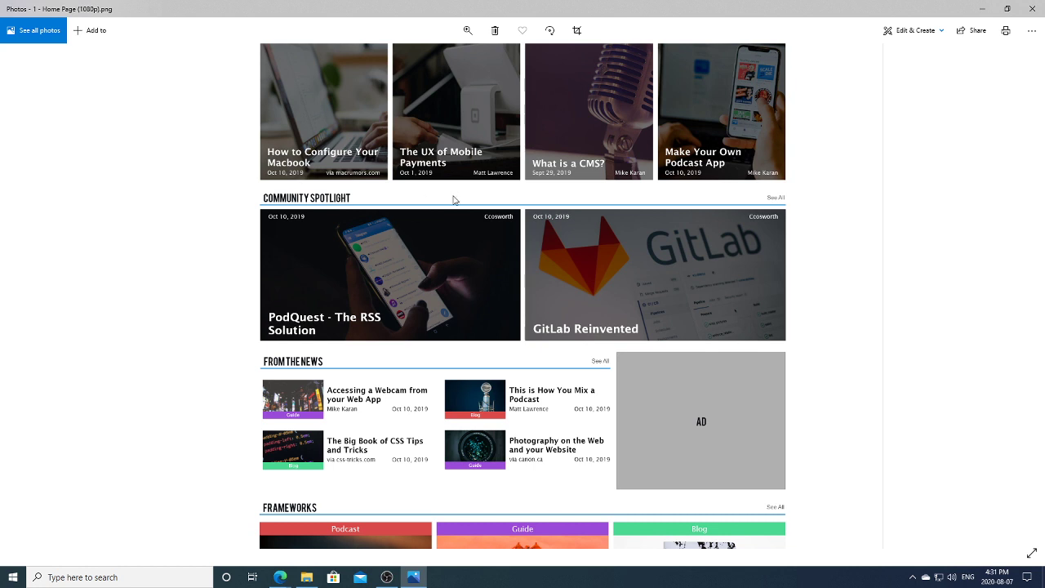
left_click_drag(450, 299, 445, 227)
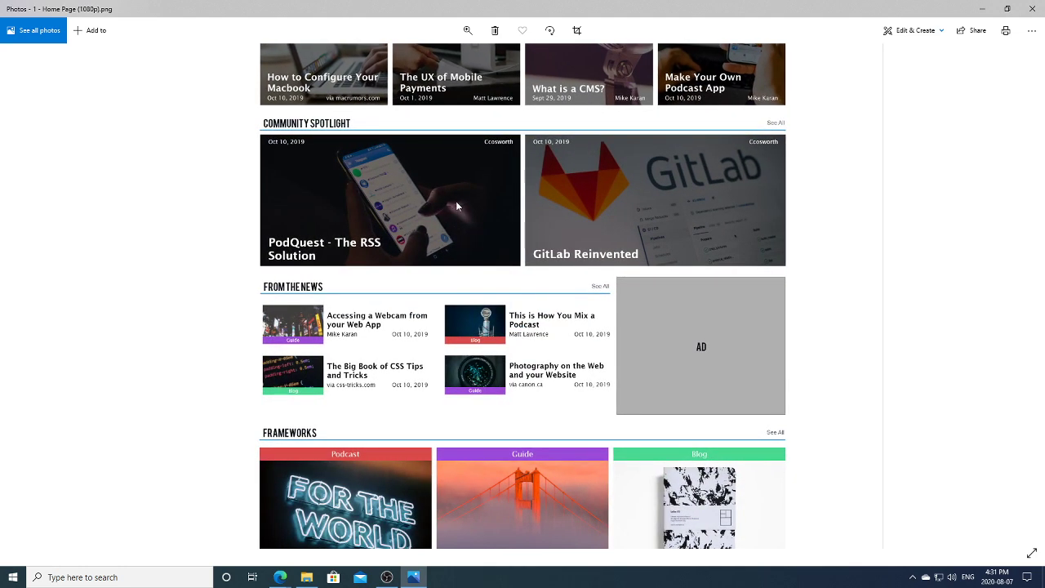
left_click_drag(455, 200, 444, 388)
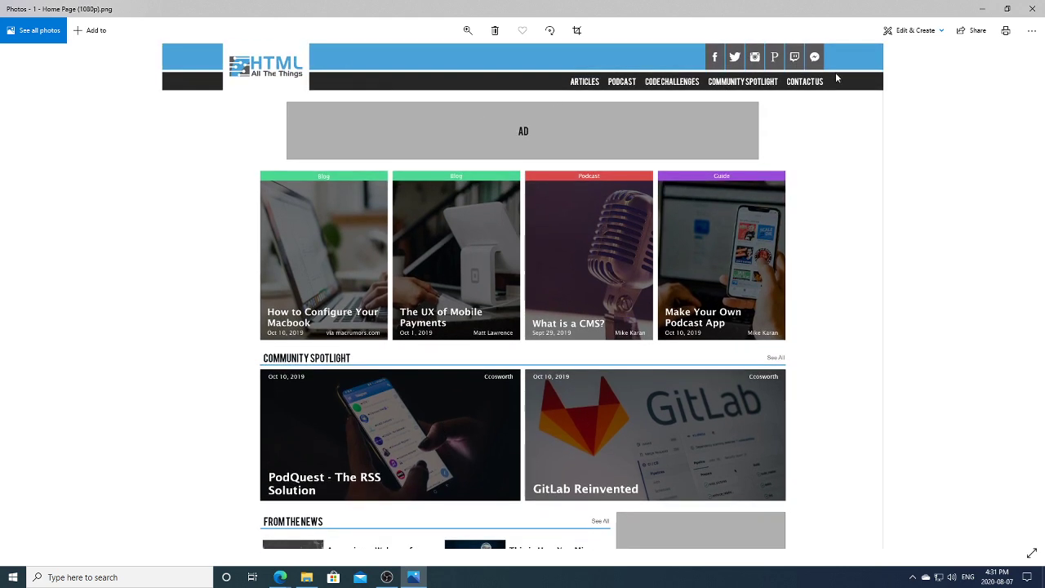
left_click_drag(666, 444, 667, 177)
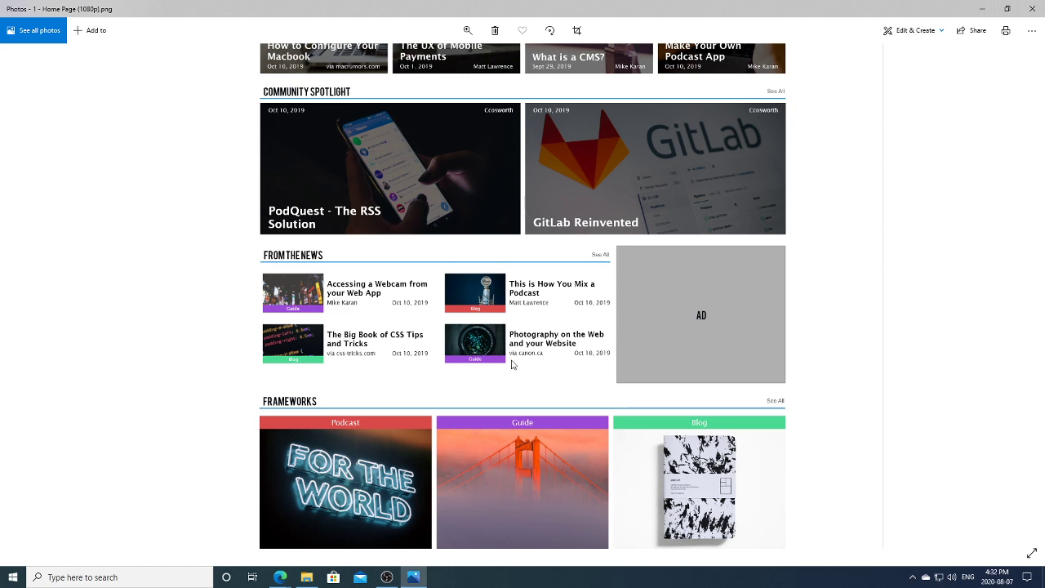
Step: Back in Webflow, add an empty Div Block inside the Community Spotlight Section
mouse_move(282, 575)
left_click(245, 547)
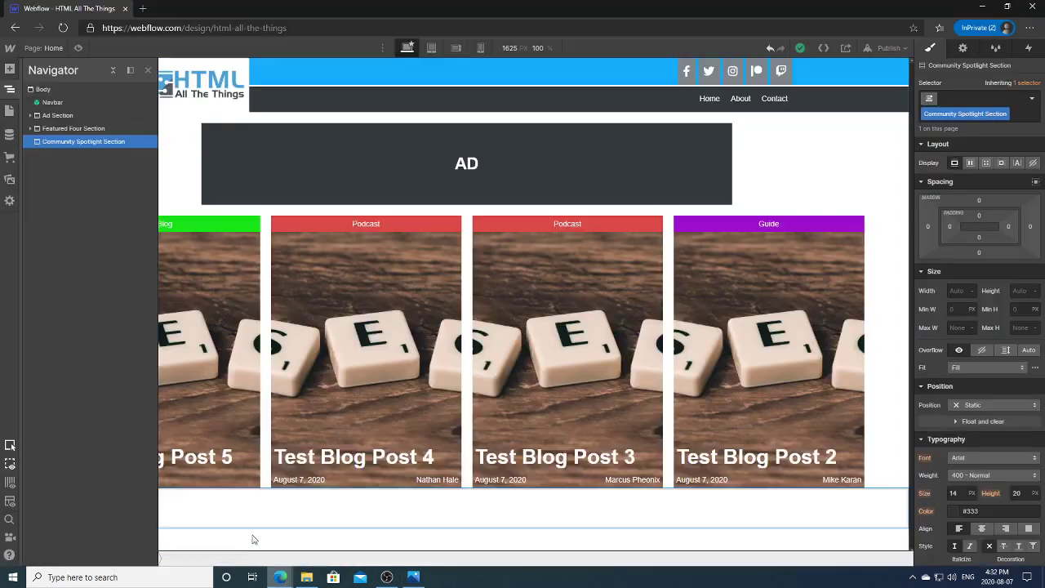
left_click(9, 90)
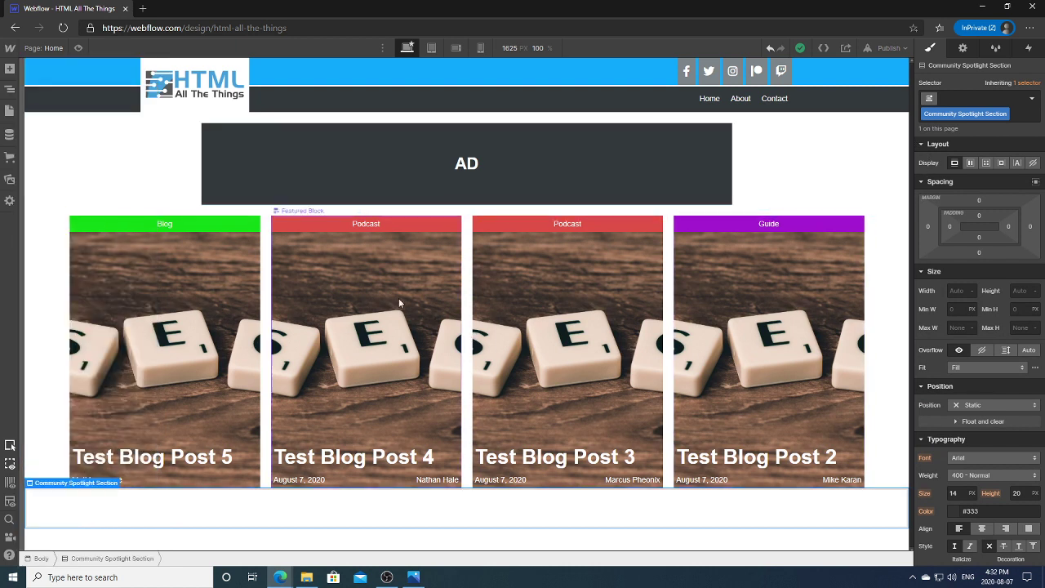
left_click(10, 90)
left_click(10, 69)
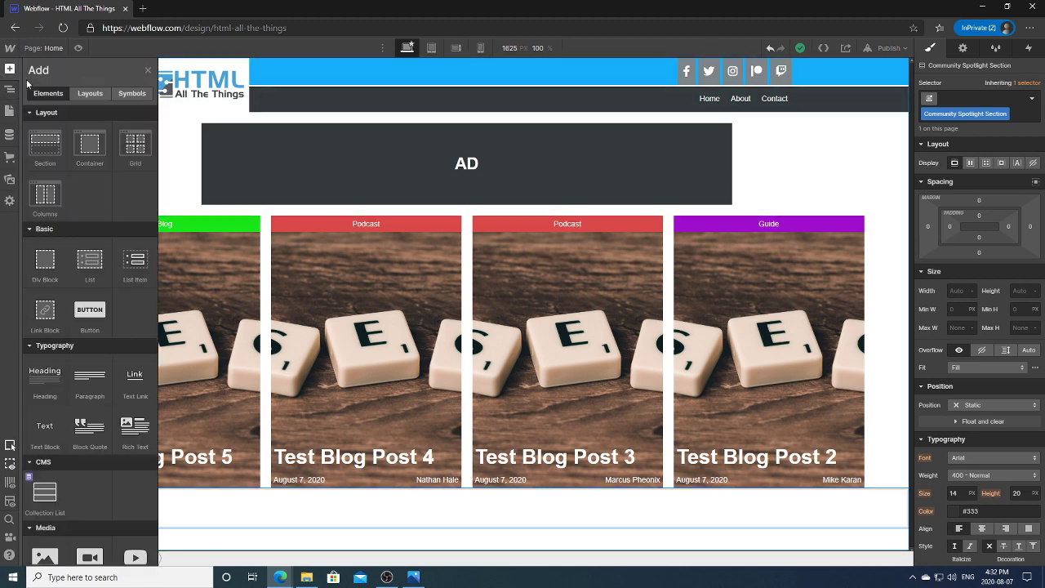
left_click(49, 262)
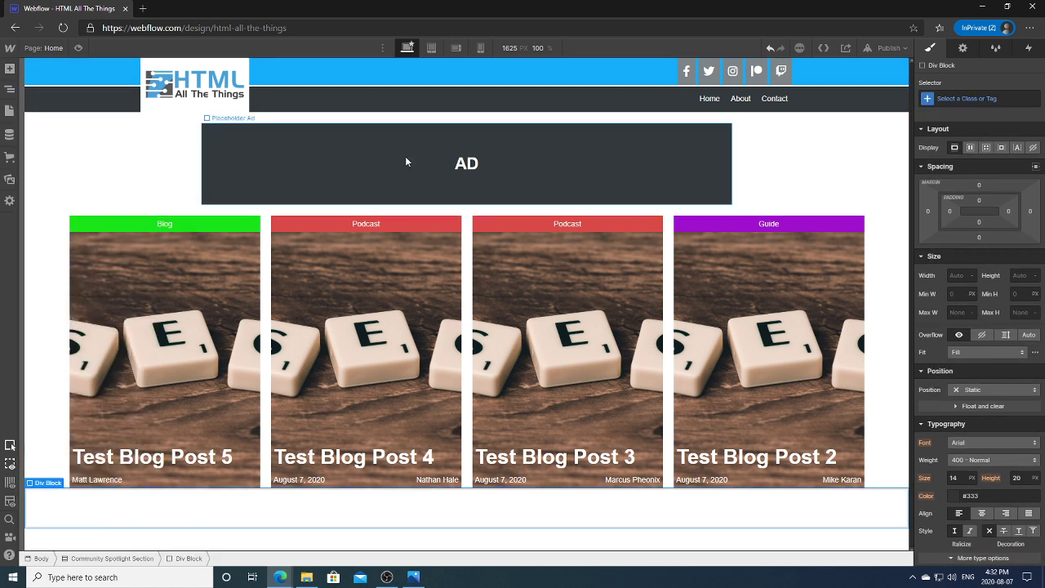
Step: Give the new div the class 'Header Section Wrapper' and bring up the Photos reference
key("ctrl+Return")
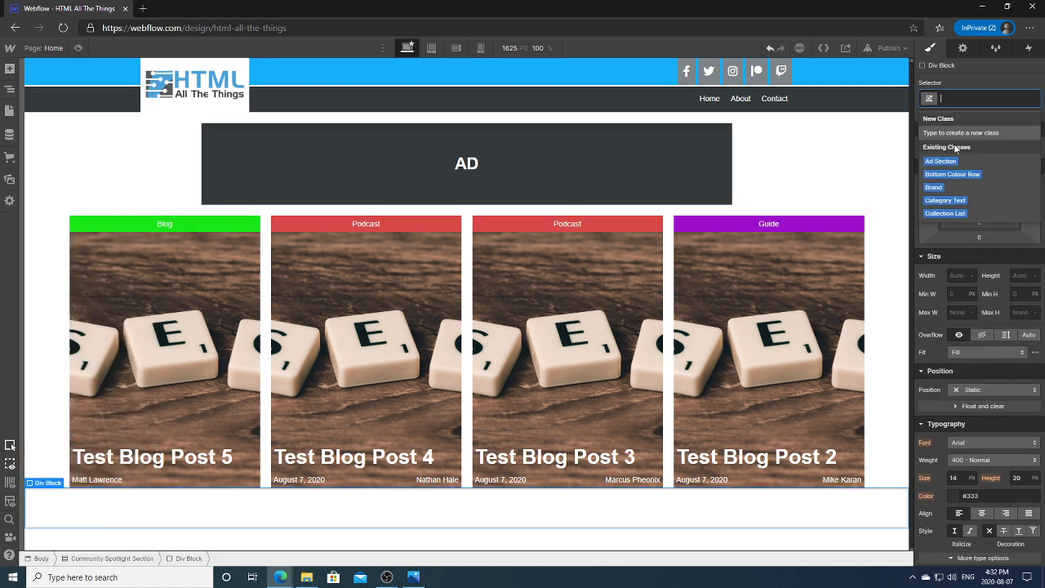
type("Header Section Wrapper")
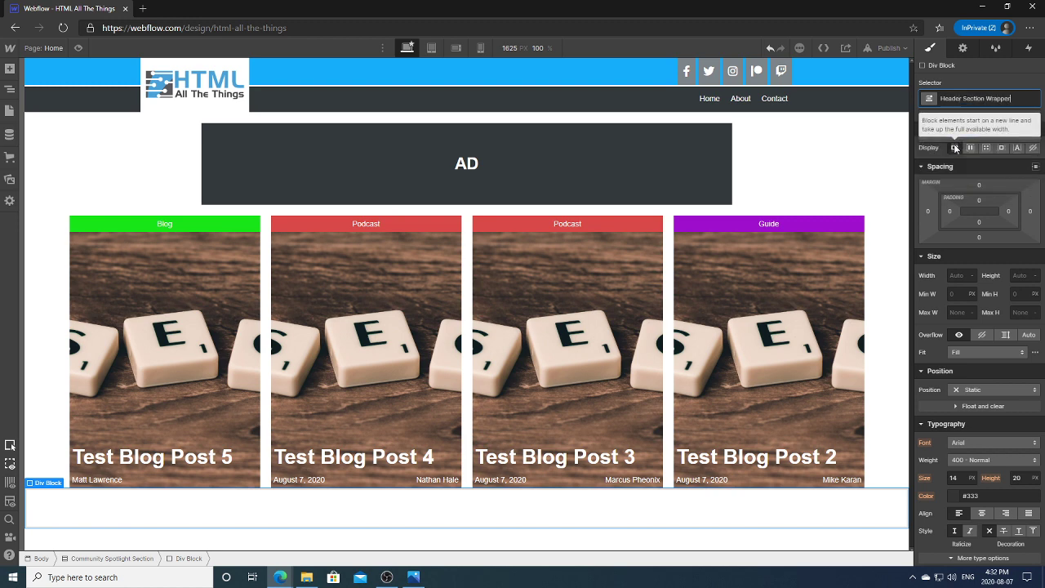
key("Return")
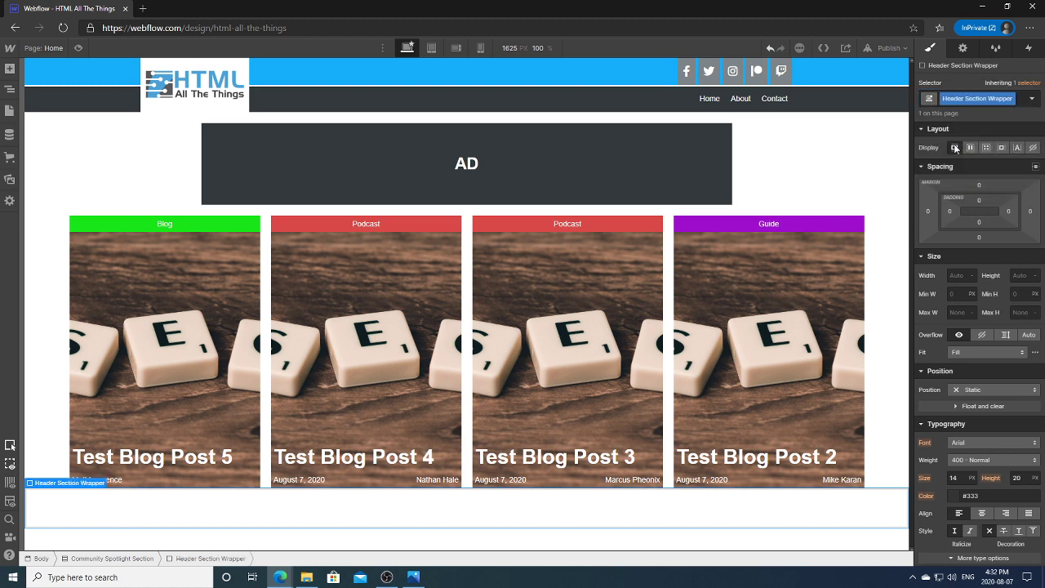
left_click(414, 577)
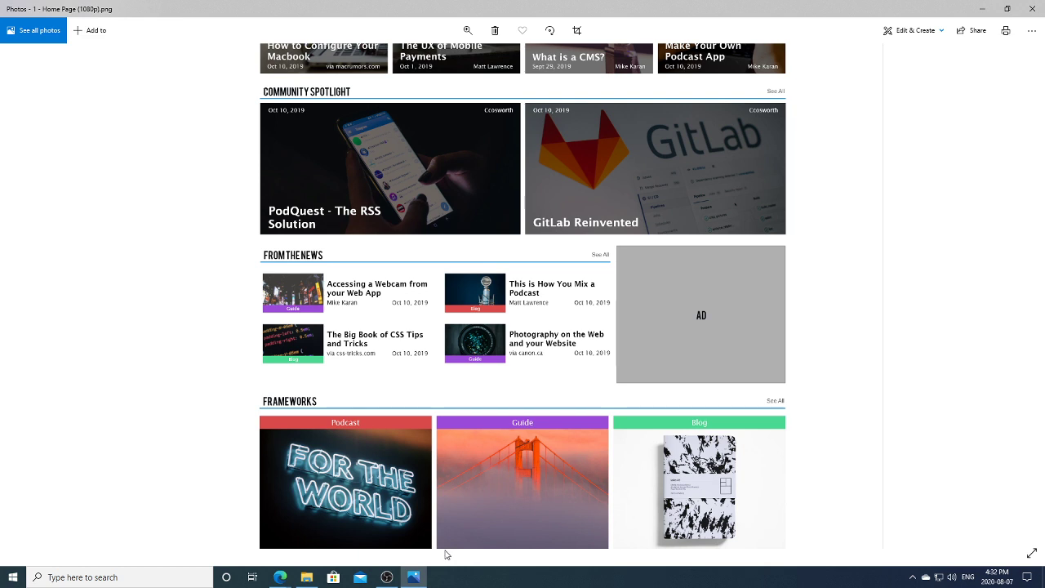
Step: Minimise the Photos reference screenshot to get back to the Webflow designer
mouse_move(413, 580)
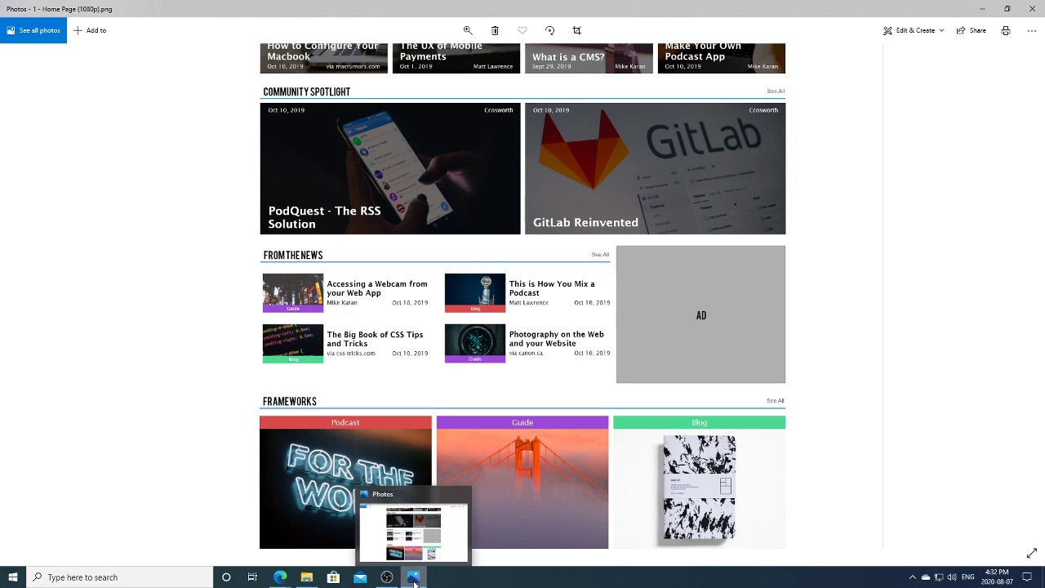
left_click(413, 578)
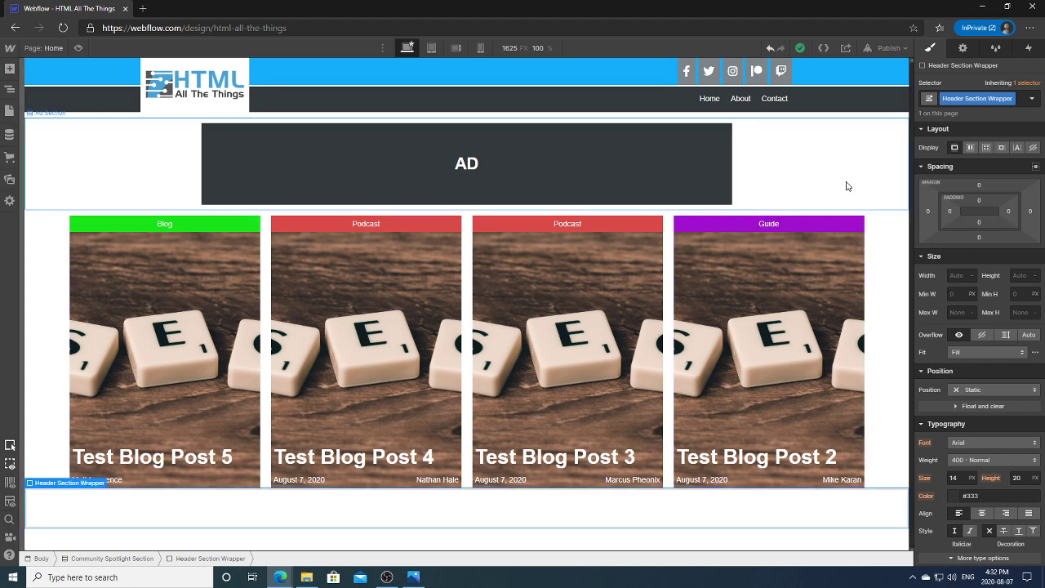
Step: Add a Heading inside the Header Section Wrapper and set it to H2
left_click(10, 88)
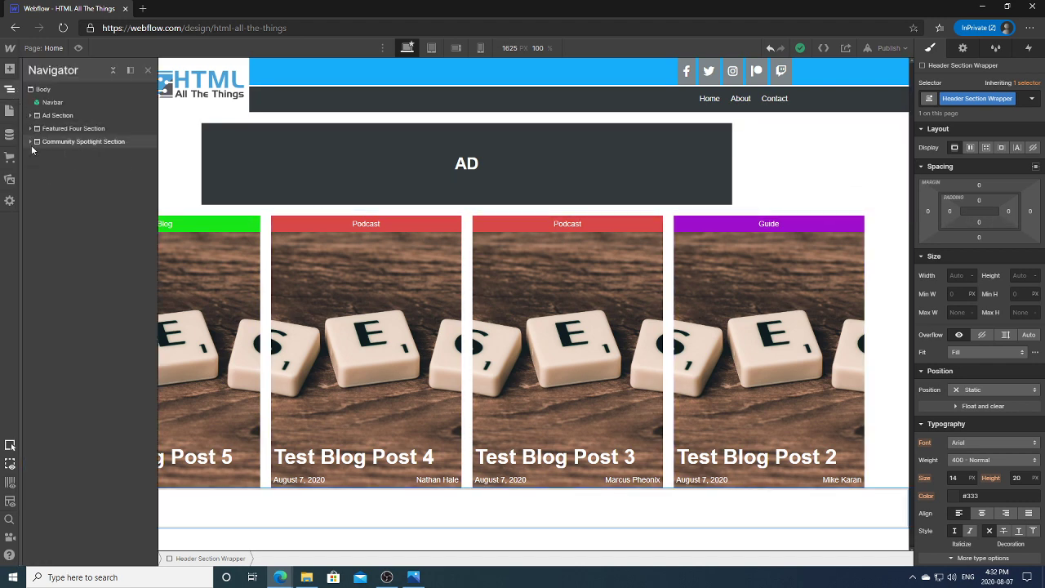
left_click(10, 68)
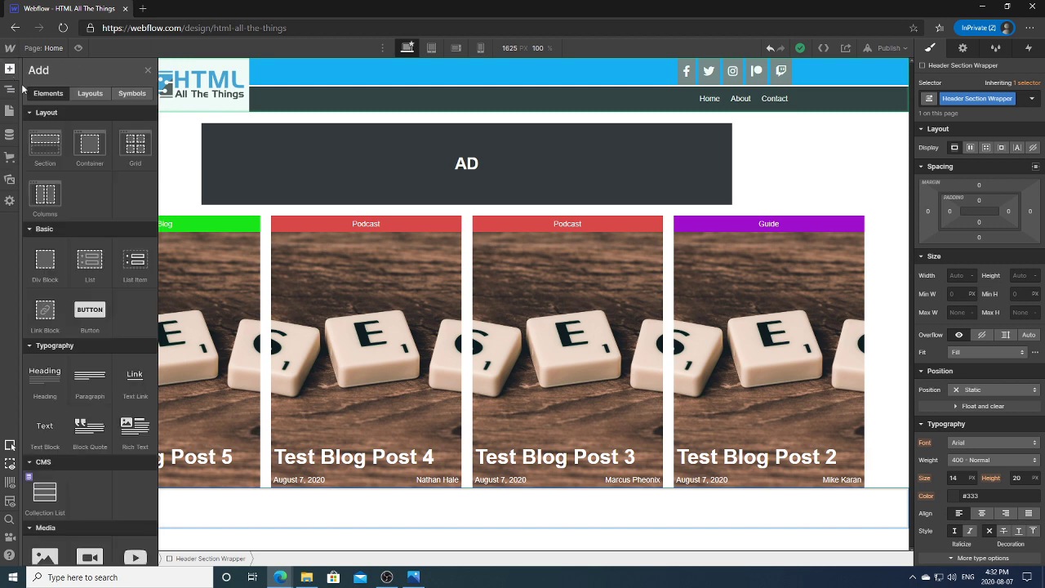
left_click(45, 377)
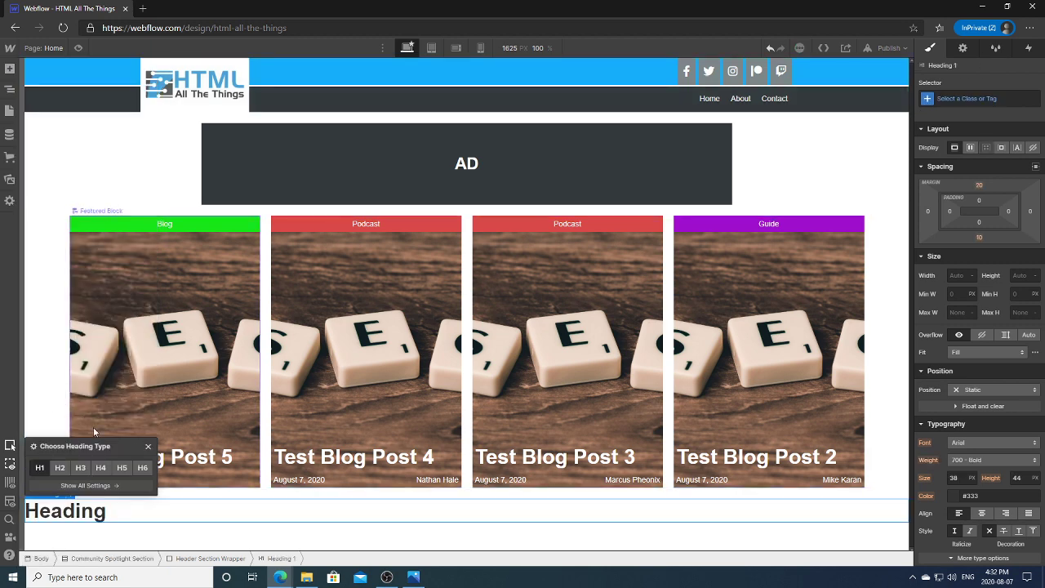
left_click(66, 467)
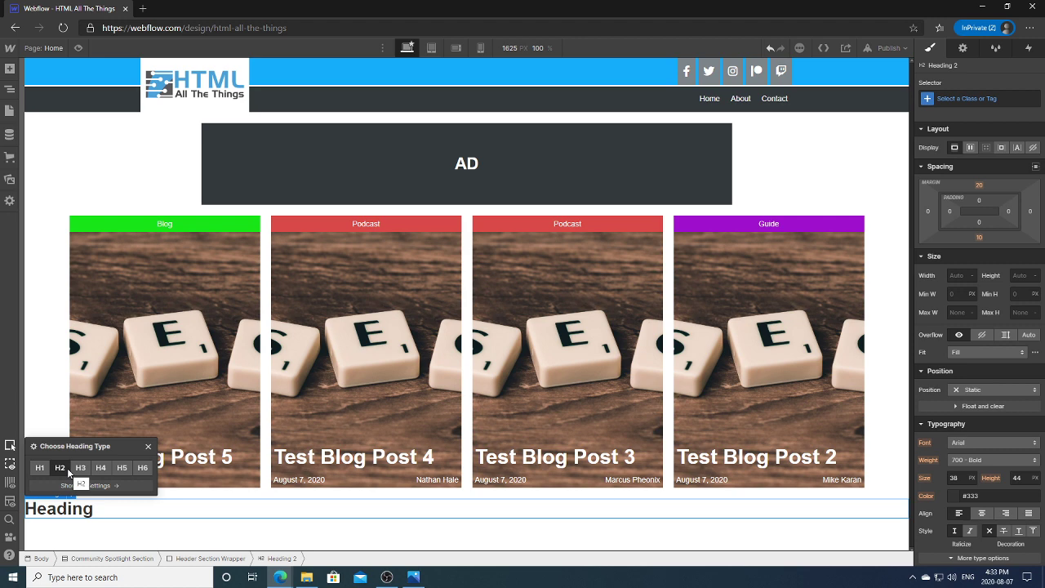
Step: Select the Header Section Wrapper and add a Link Block inside it
left_click(10, 88)
left_click(56, 152)
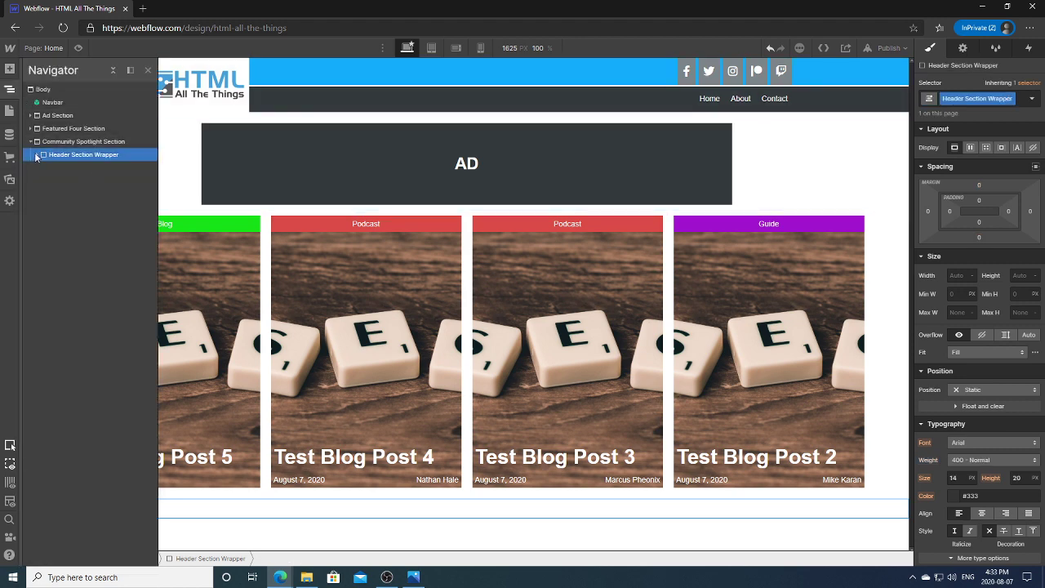
left_click(11, 71)
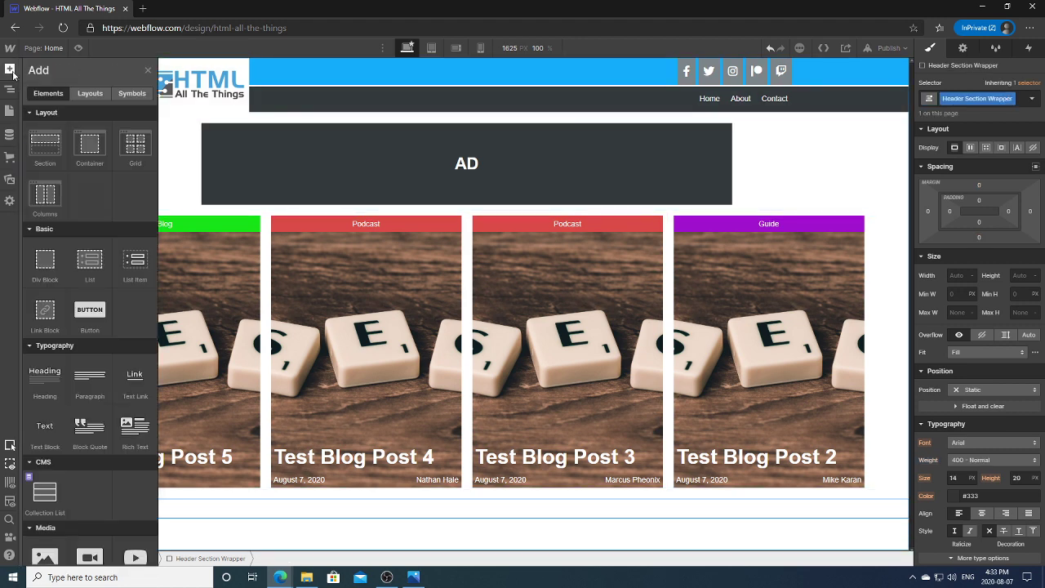
left_click(41, 320)
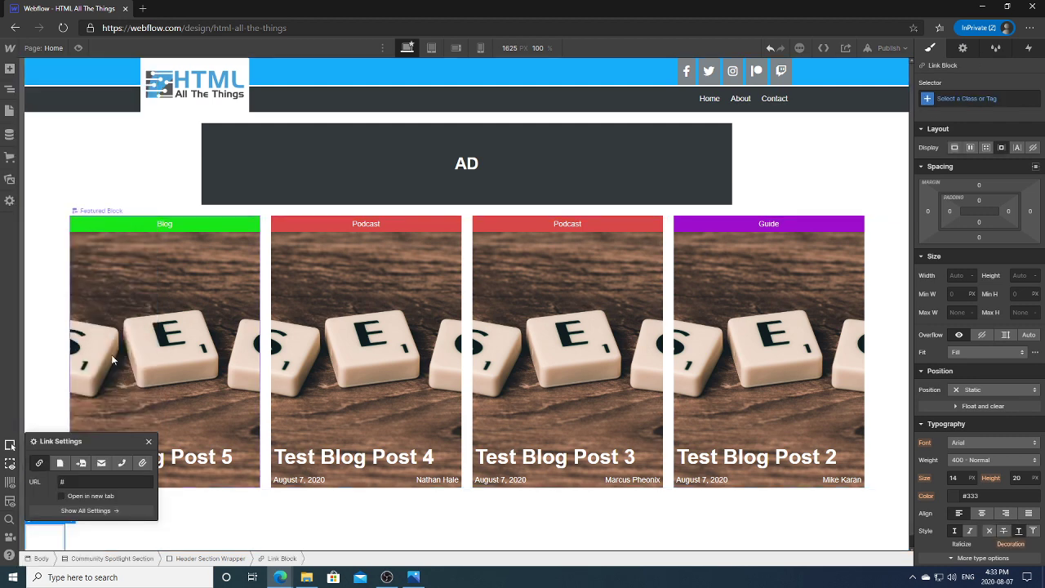
left_click(11, 90)
left_click(10, 90)
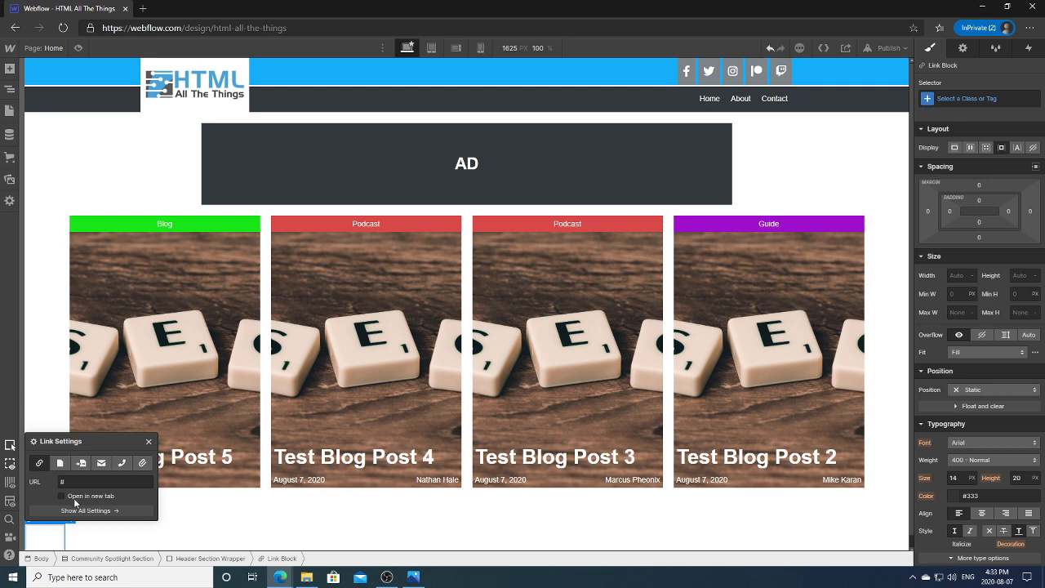
left_click(10, 90)
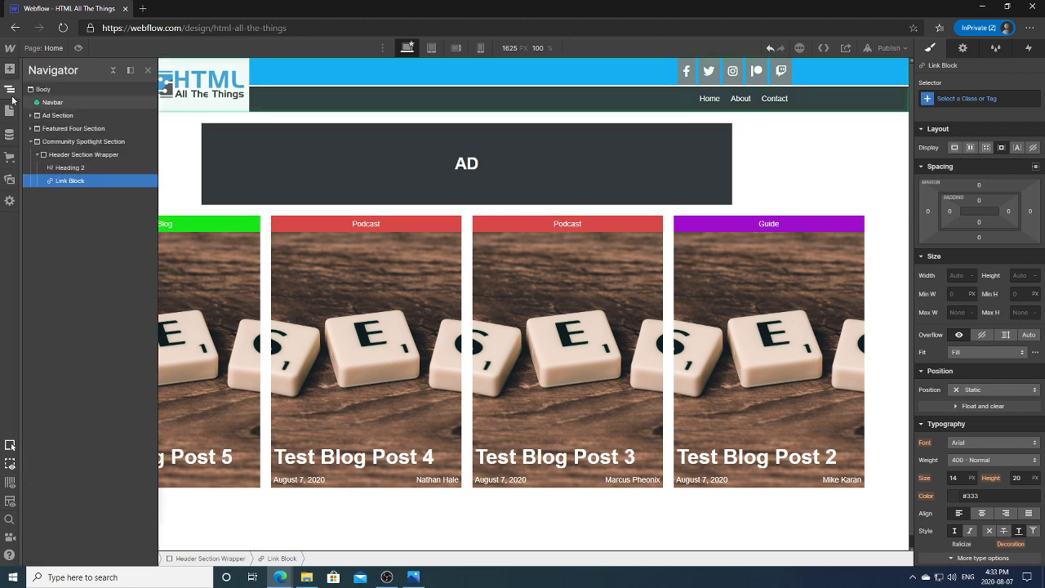
key("Delete")
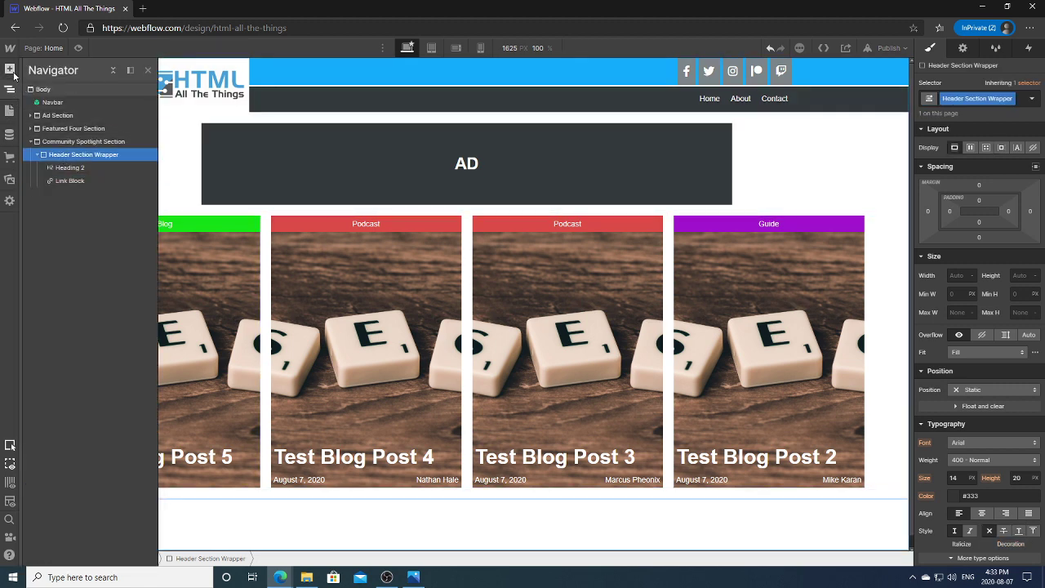
Step: Add a Text Link to the wrapper and delete the unwanted empty Link Block
left_click(9, 69)
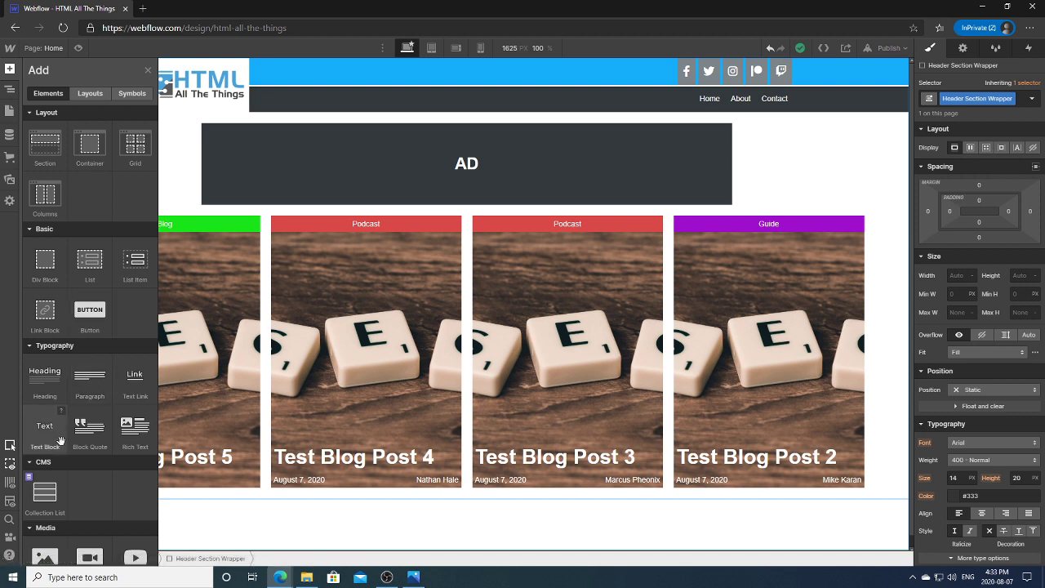
left_click(135, 380)
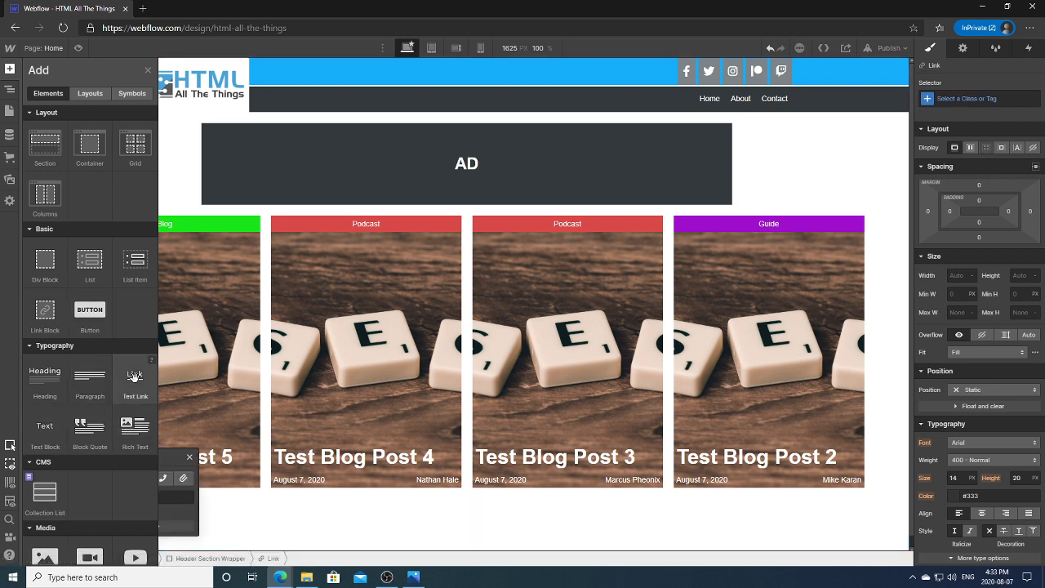
left_click(11, 89)
left_click(134, 181)
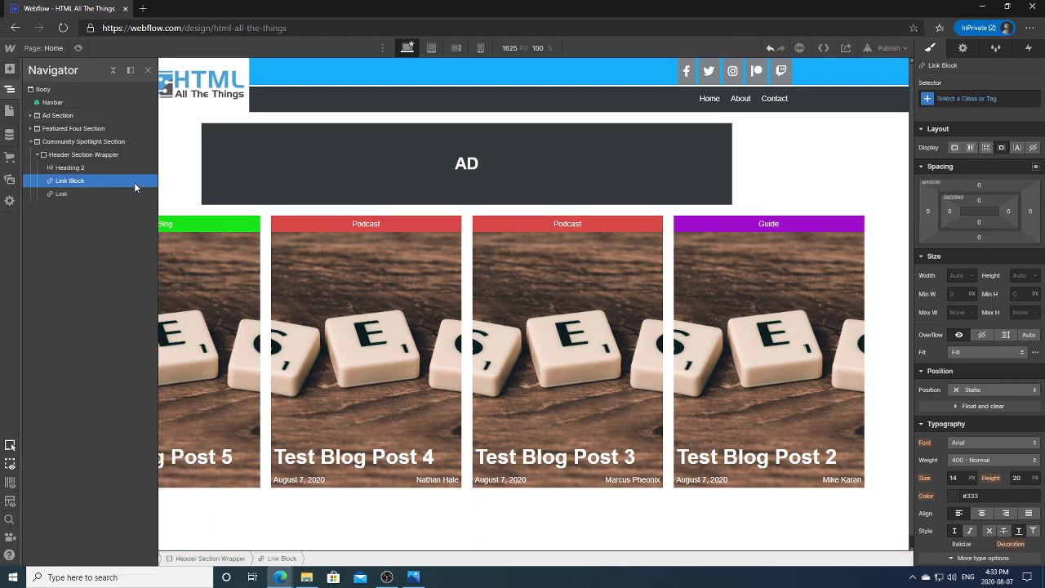
left_click(135, 192)
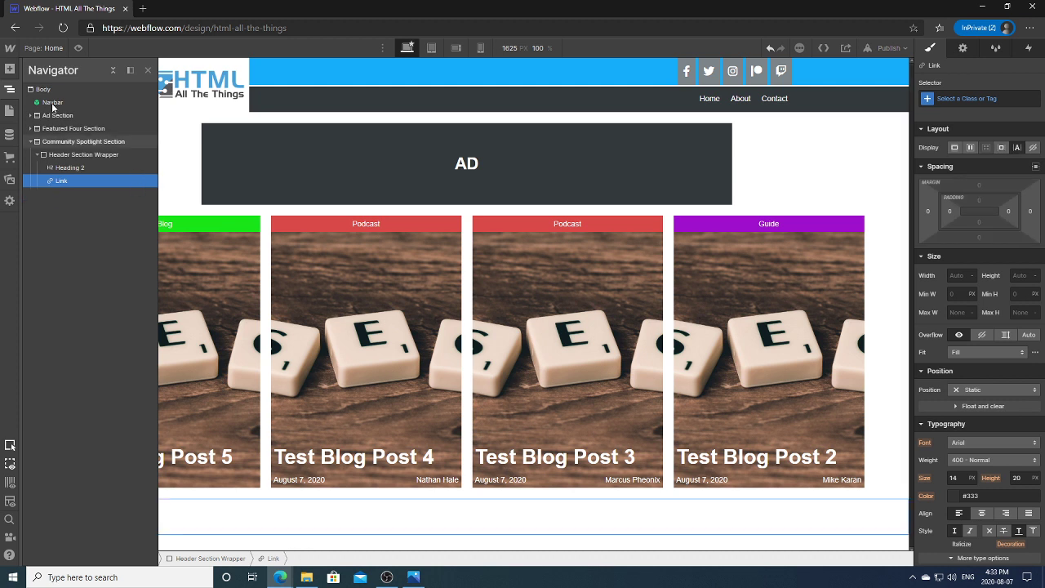
left_click(9, 89)
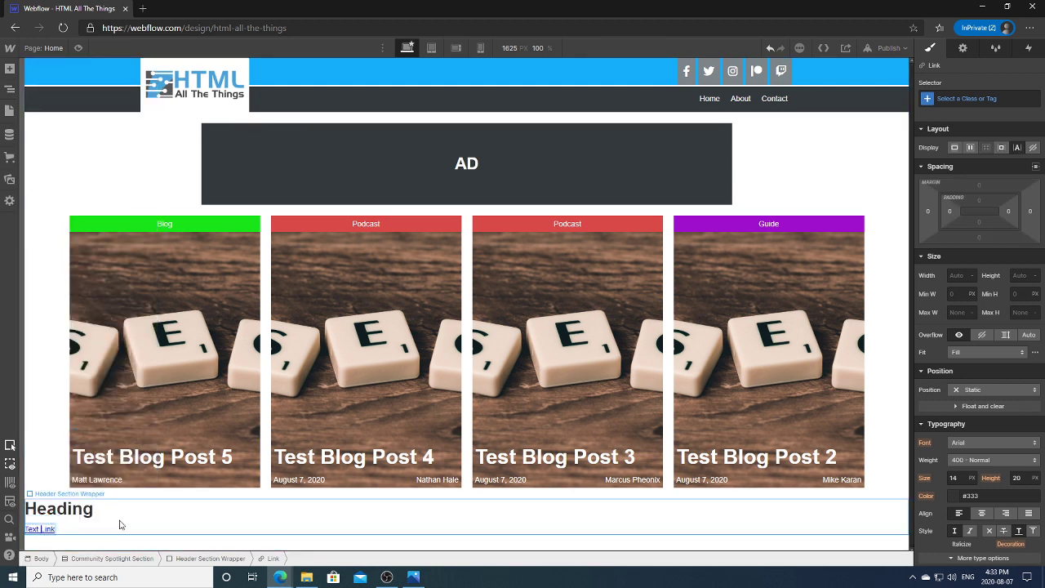
Step: Change the link text to 'See More' and select the word 'More' for replacement
key("Return")
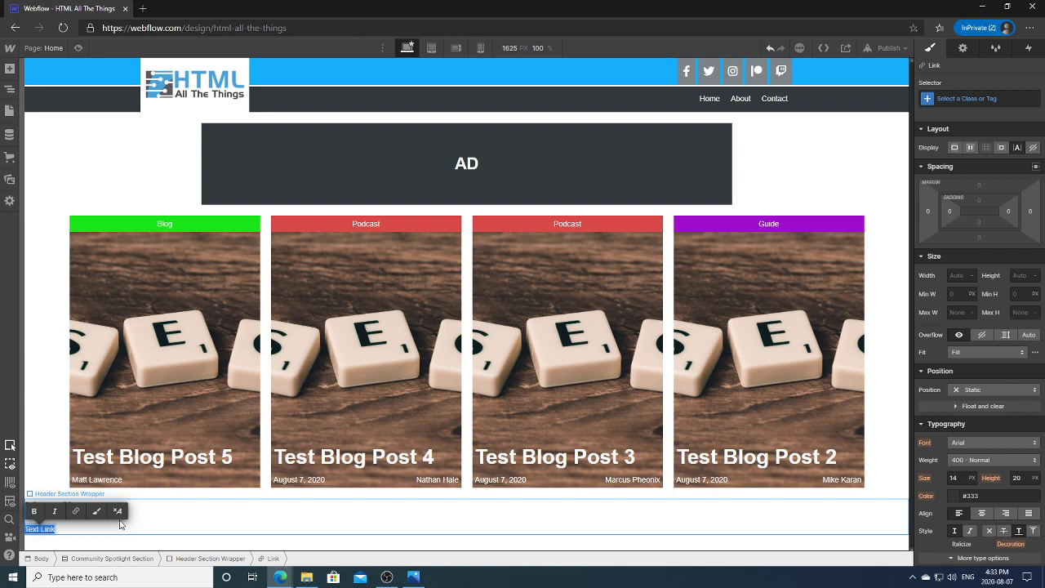
type("See More")
key("Escape")
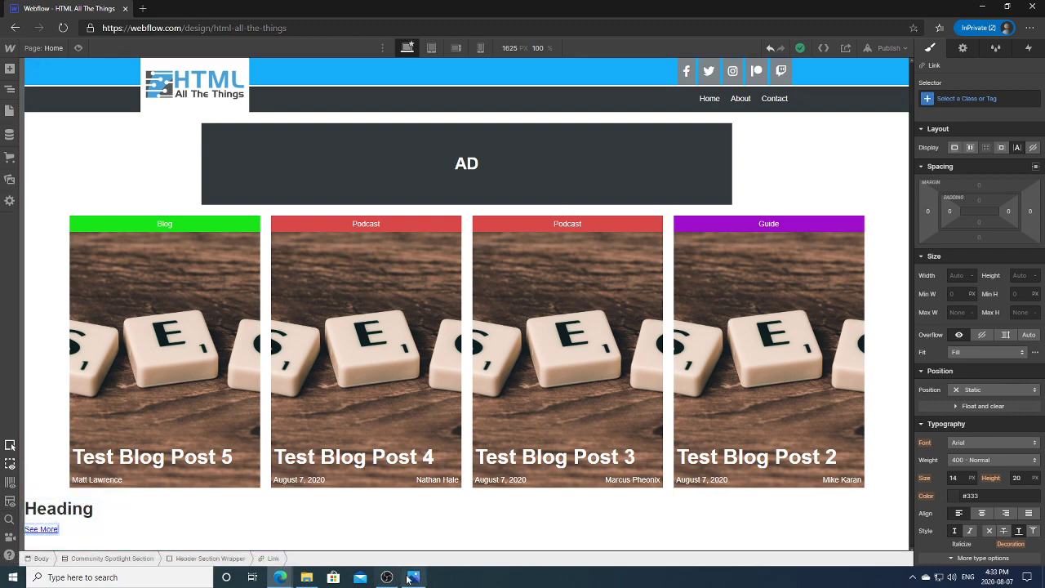
left_click(408, 578)
left_click(408, 578)
left_click(41, 529)
double_click(49, 529)
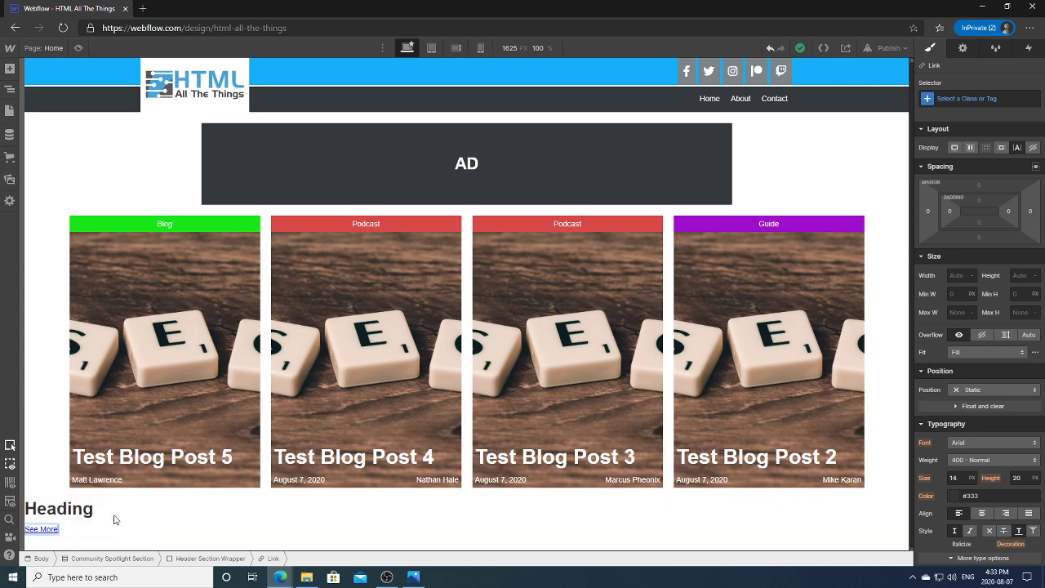
Step: Finish the link text as 'See All' and select the Header Section Wrapper
type("All")
left_click(143, 509)
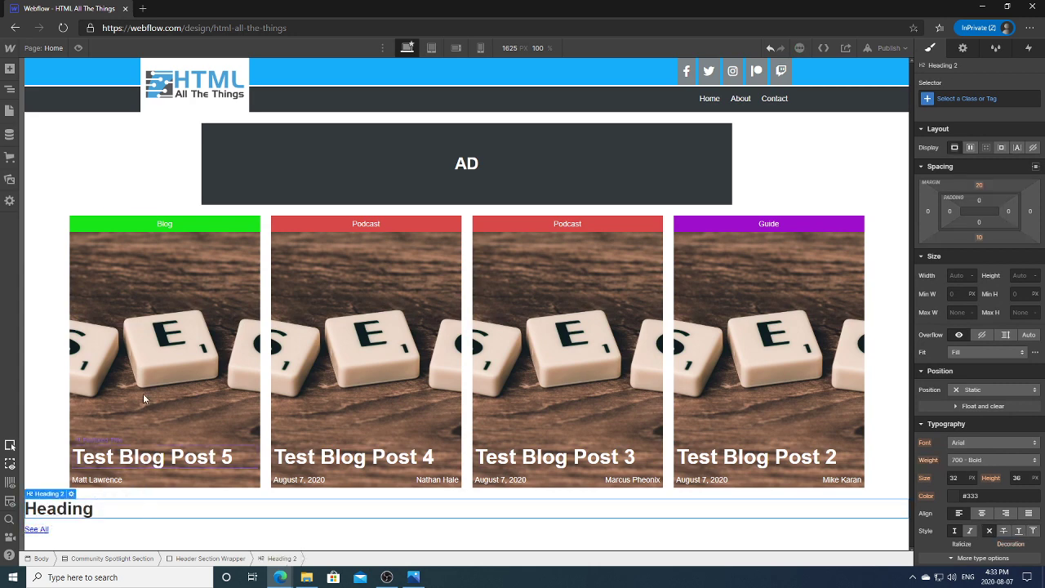
left_click(10, 90)
left_click(82, 154)
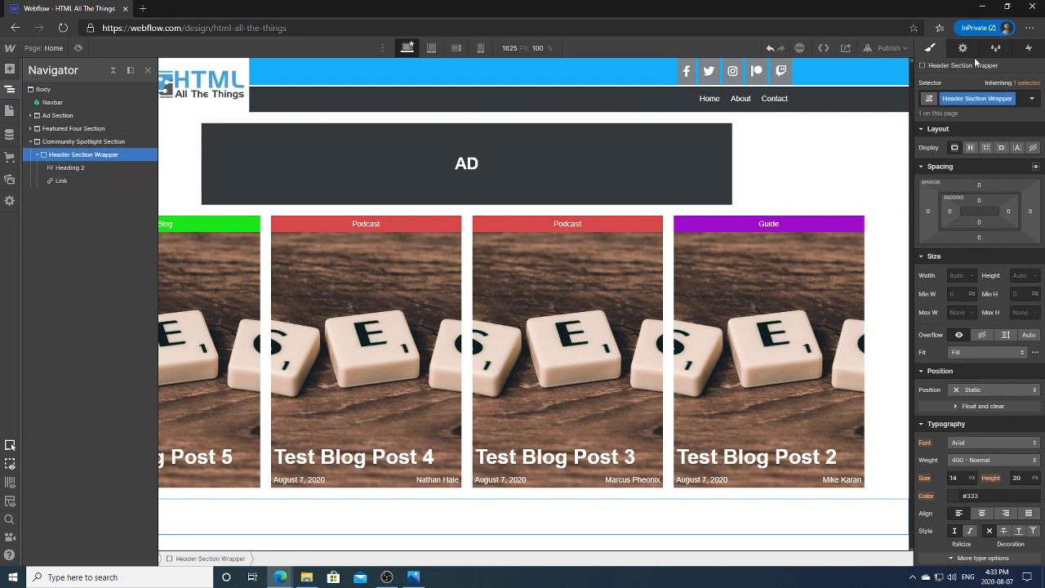
Step: Set the wrapper to Display Flex, Justify Space Between, Align Center
left_click(971, 148)
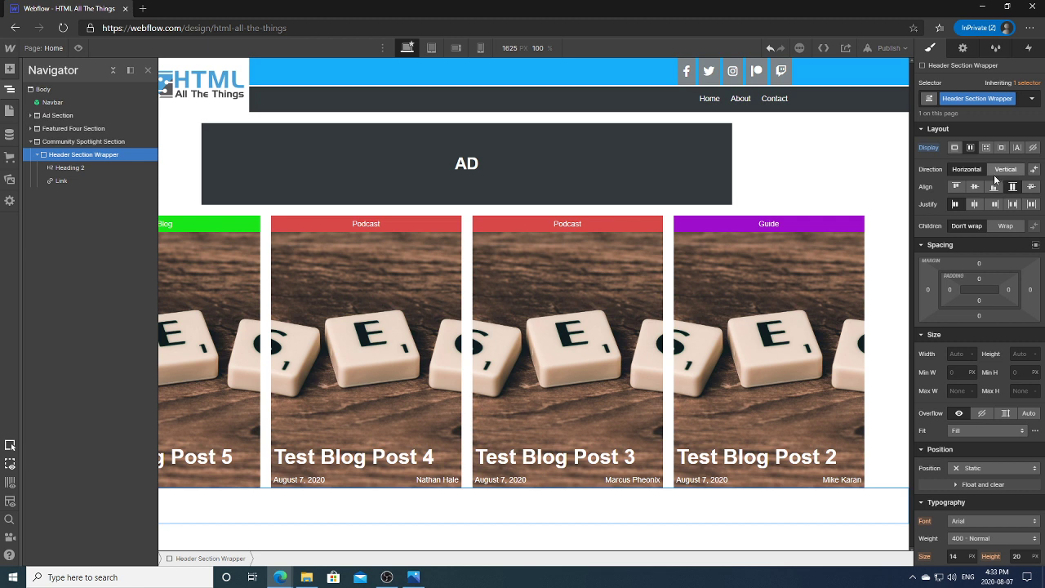
left_click(10, 90)
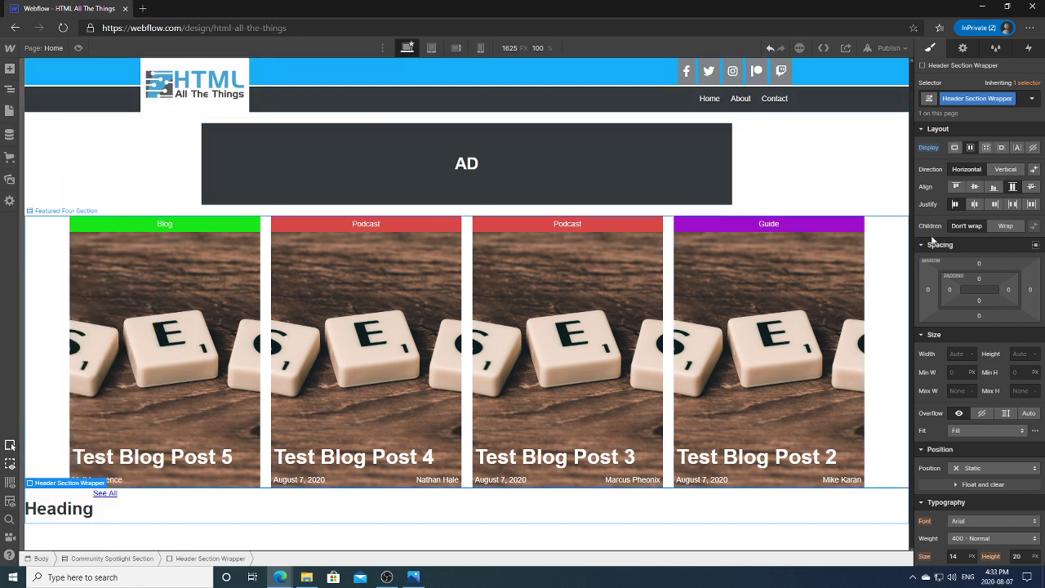
left_click(1014, 205)
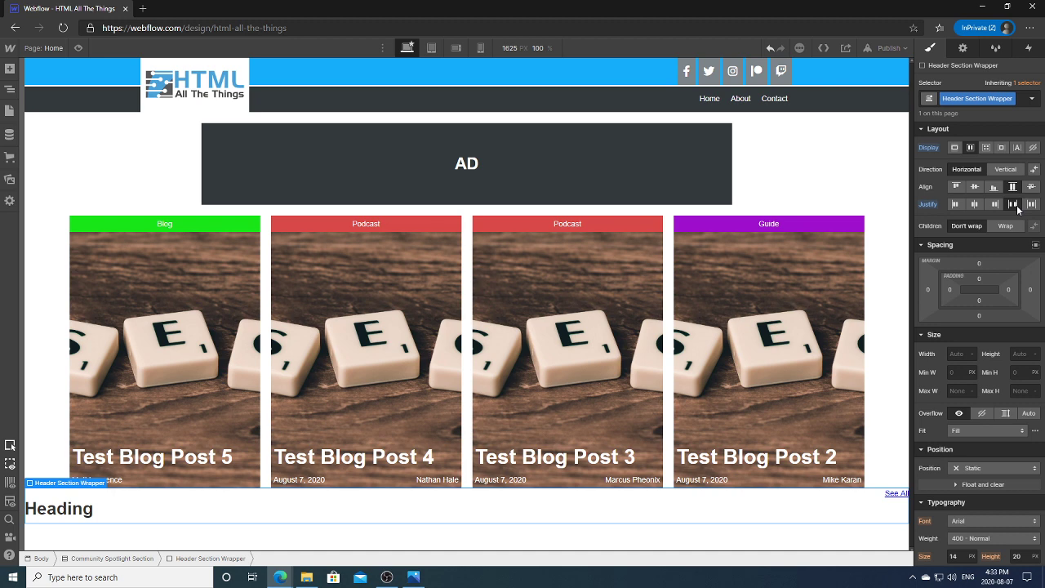
left_click(973, 187)
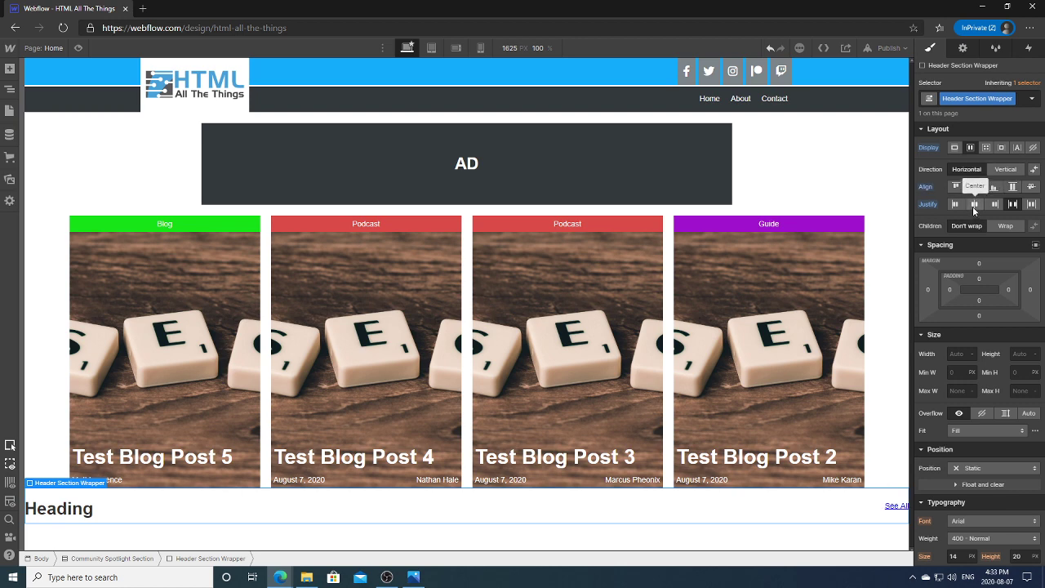
left_click(11, 90)
left_click(13, 94)
Step: Enlarge the Photos mockup around the Community Spotlight header, then return to the Webflow designer
left_click(415, 578)
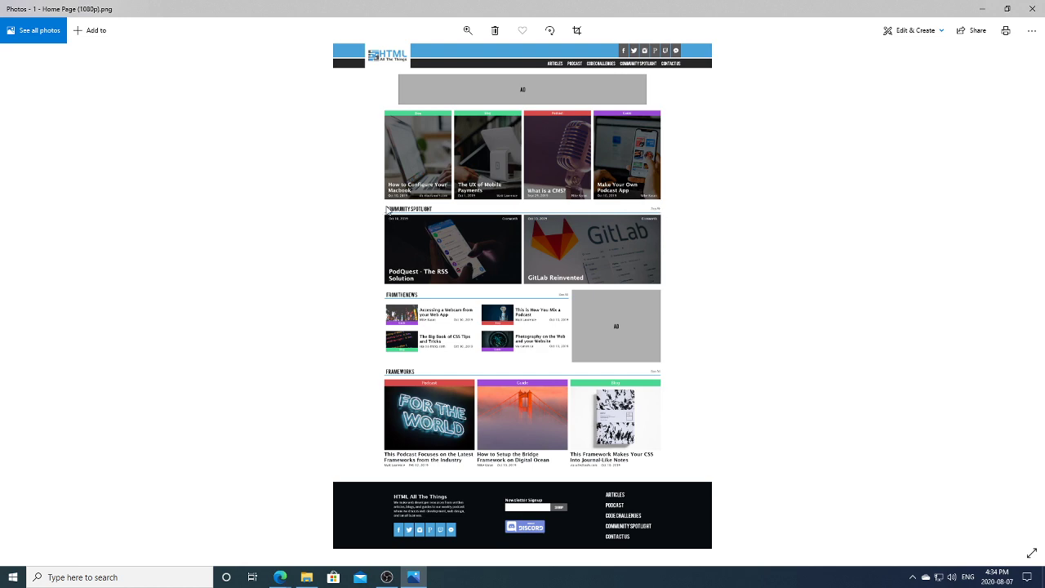
left_click(467, 30)
left_click_drag(416, 59, 433, 63)
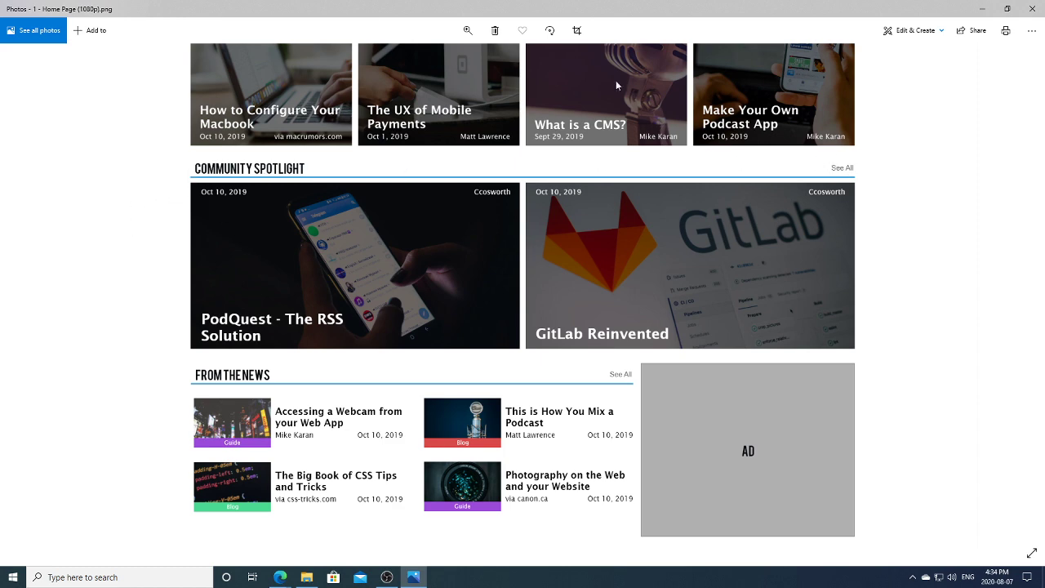
left_click(275, 576)
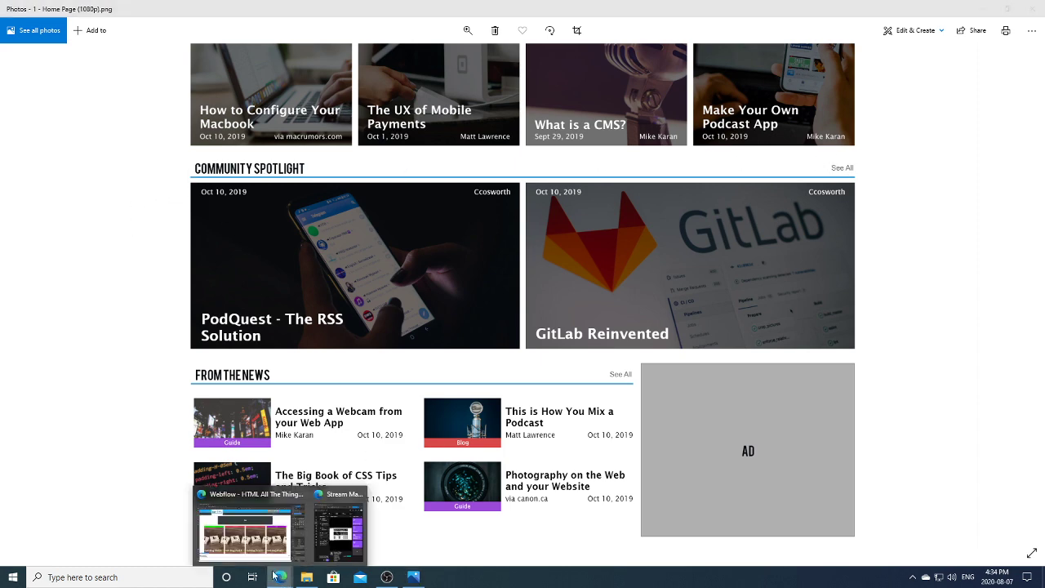
left_click(245, 531)
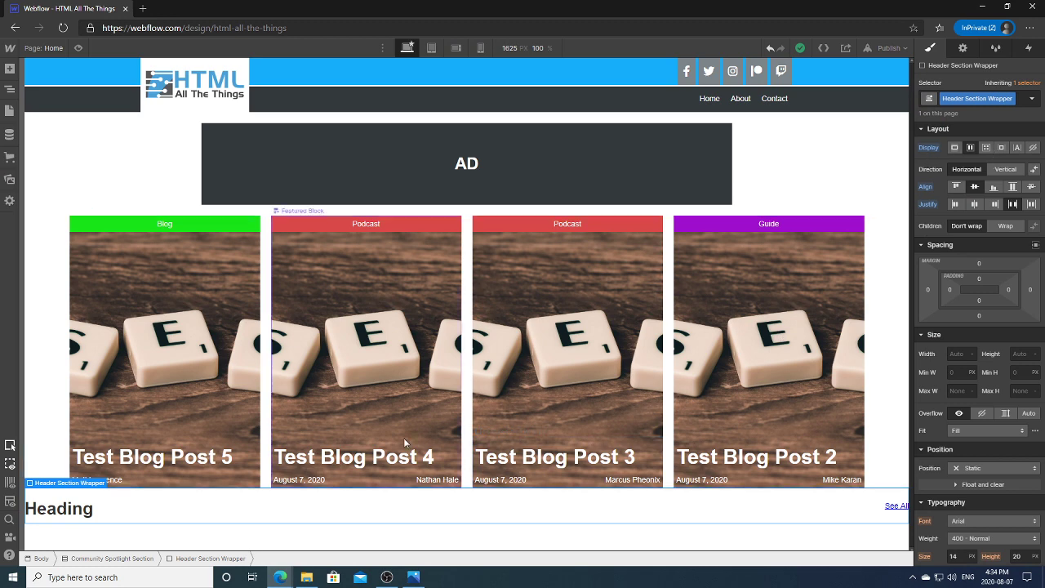
Step: Inspect the Heading 2, Link and Featured Four Section elements in the Navigator
left_click(10, 88)
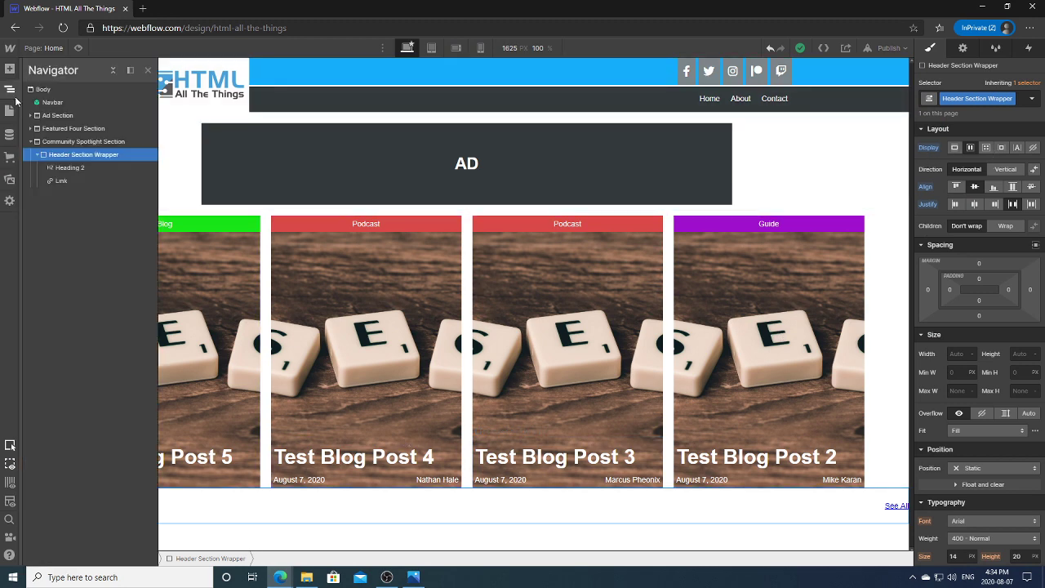
left_click(81, 169)
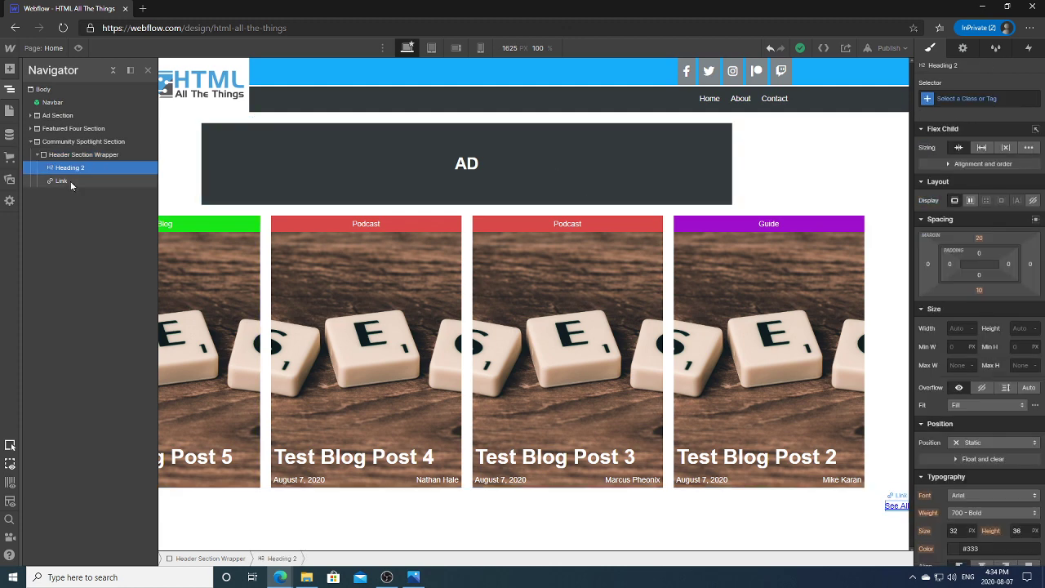
left_click(70, 180)
left_click(94, 155)
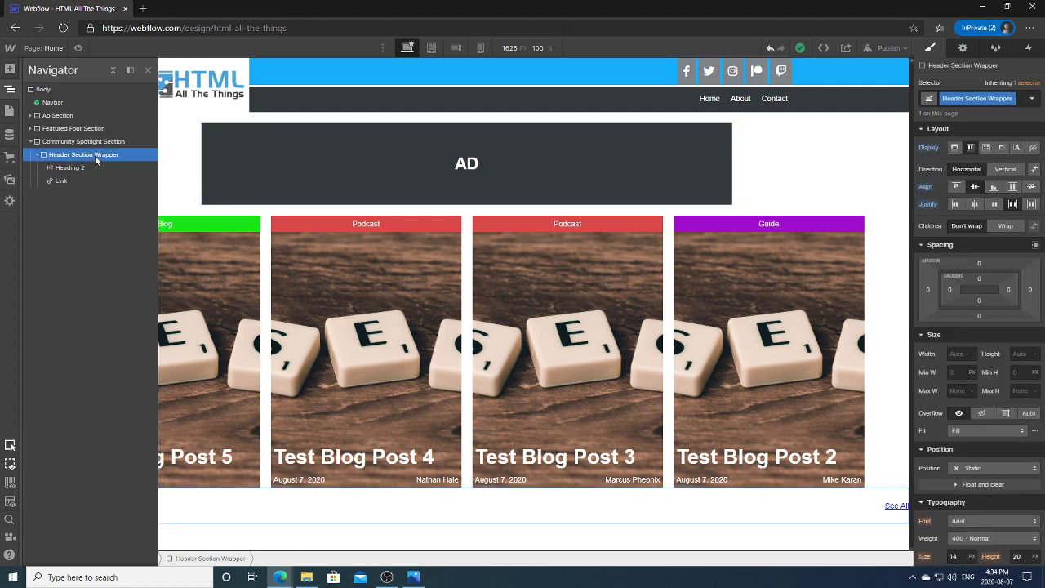
left_click(30, 128)
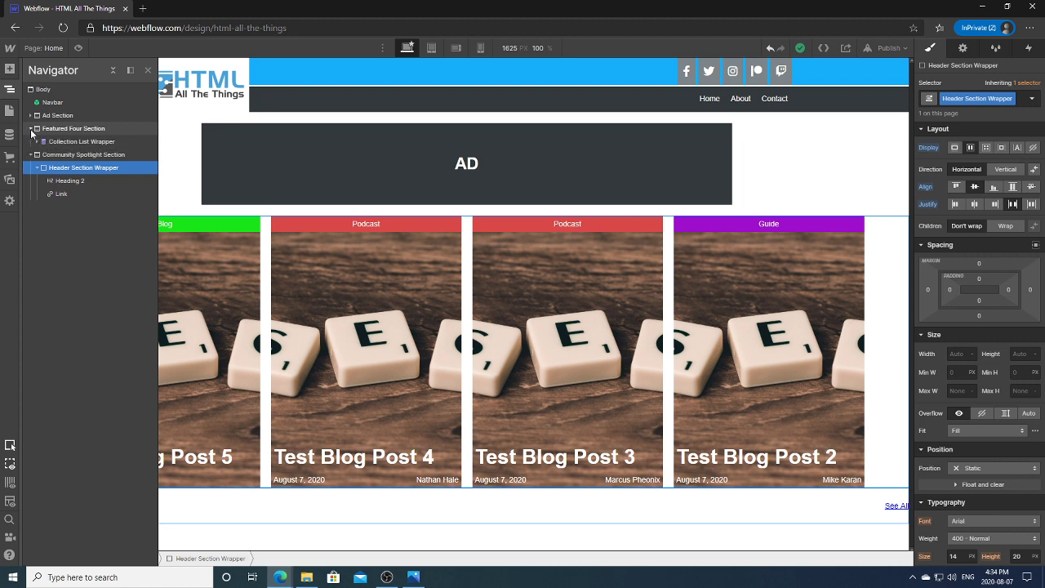
left_click(30, 129)
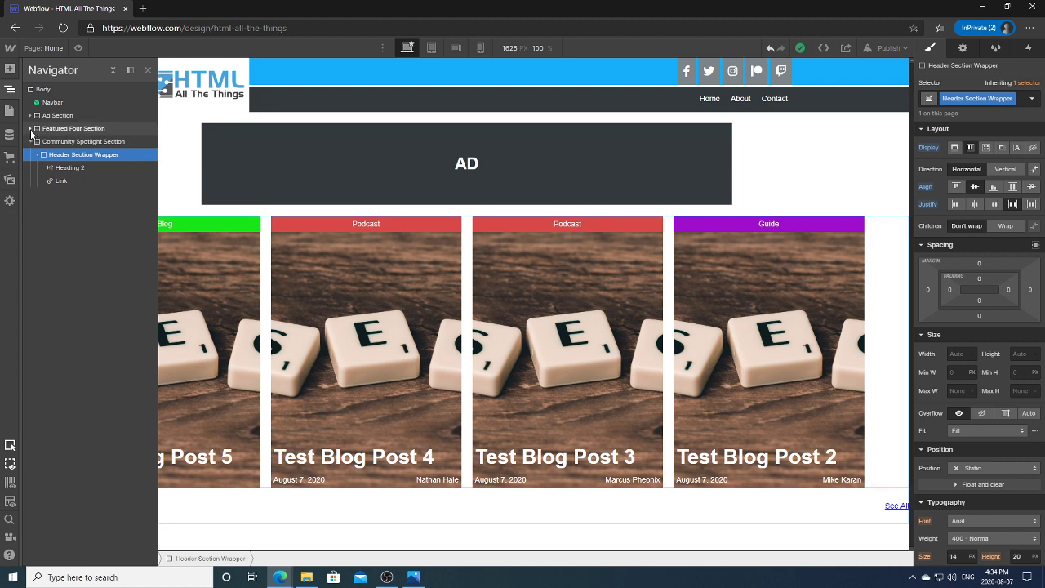
left_click(65, 128)
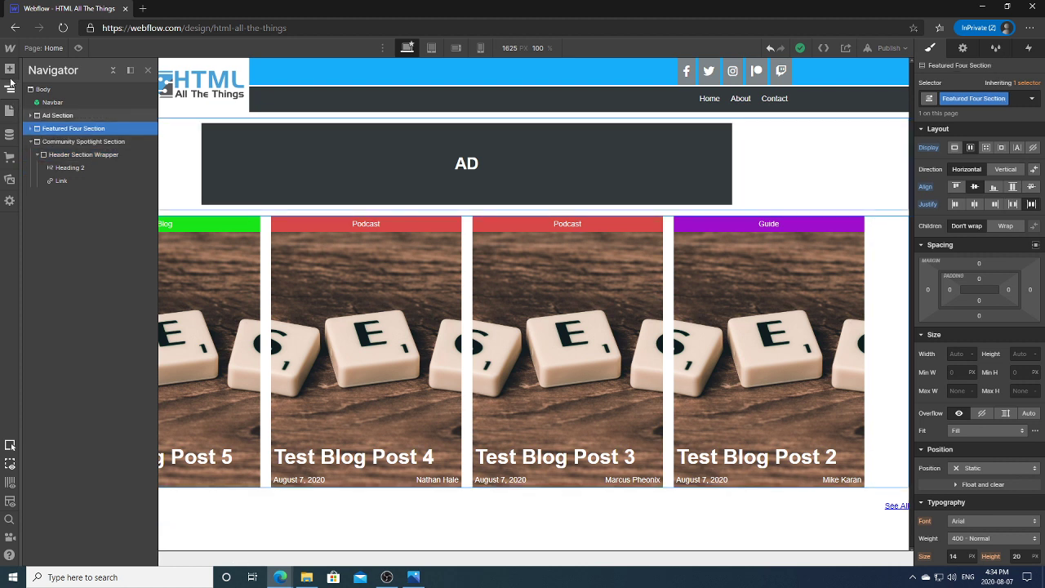
Step: Add a Container to the Community Spotlight Section, placed above the Header Section Wrapper
left_click(10, 69)
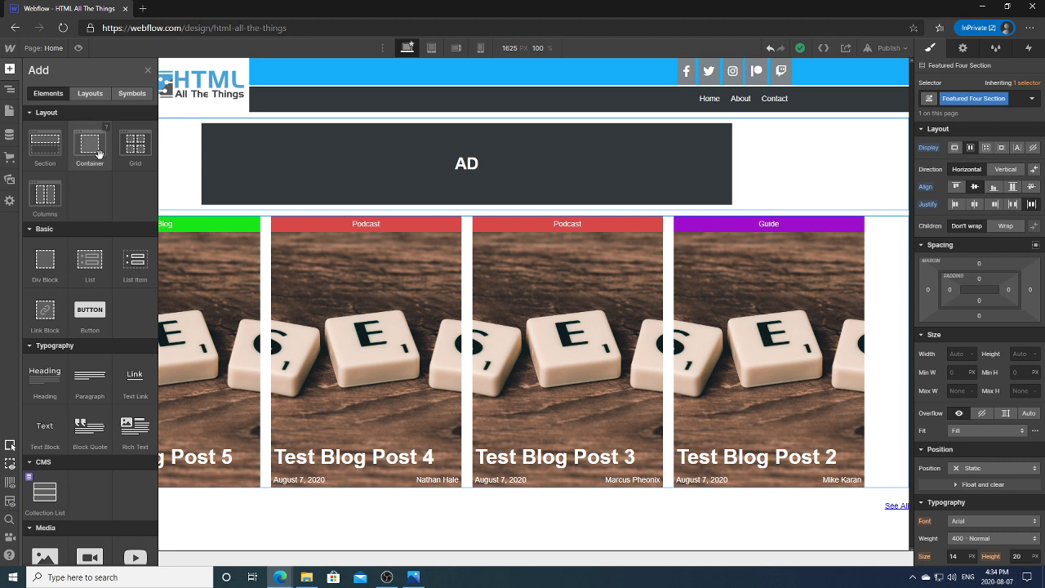
left_click(10, 88)
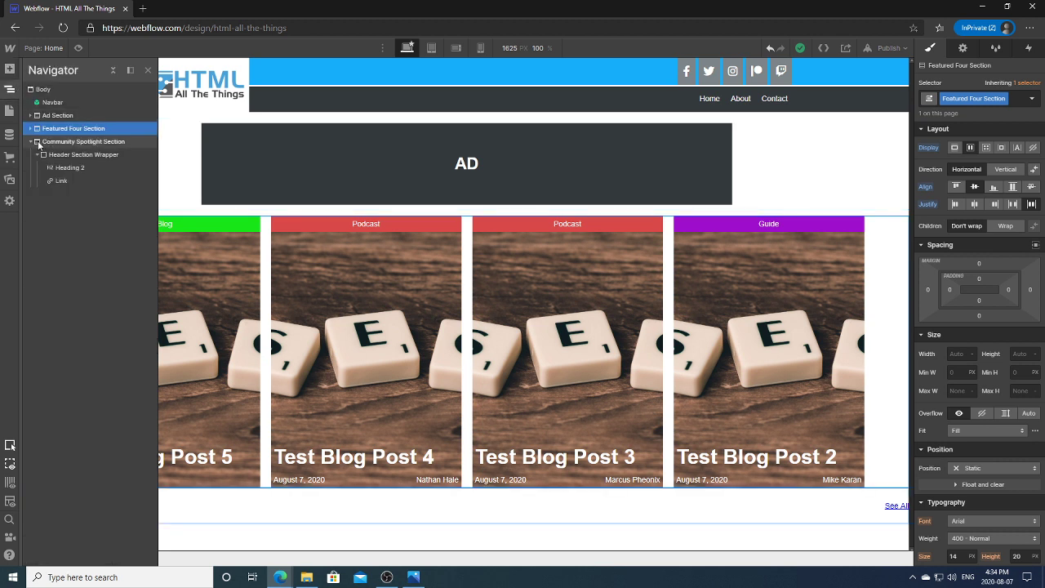
left_click(37, 144)
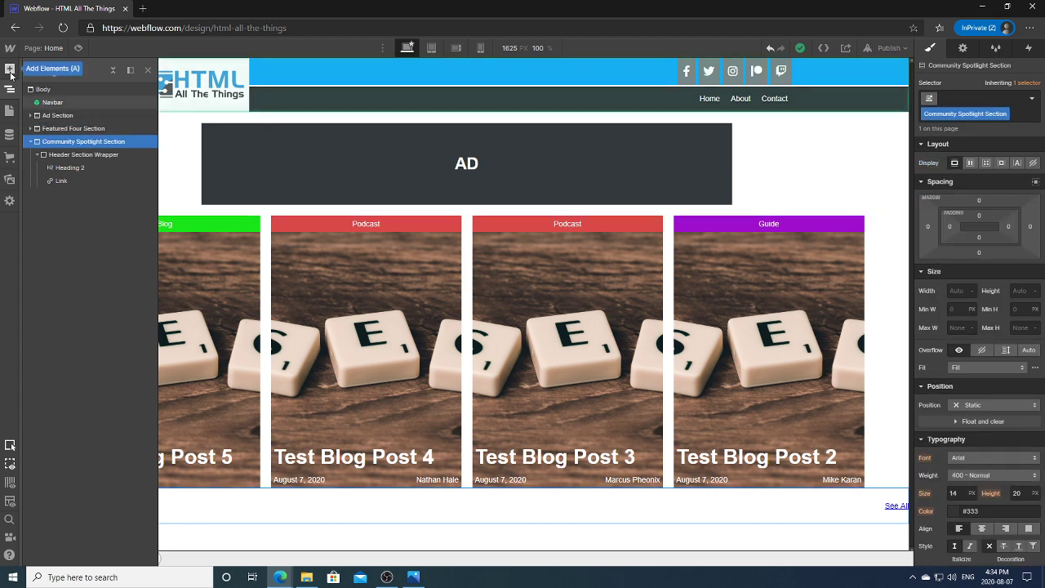
left_click(10, 69)
left_click(92, 147)
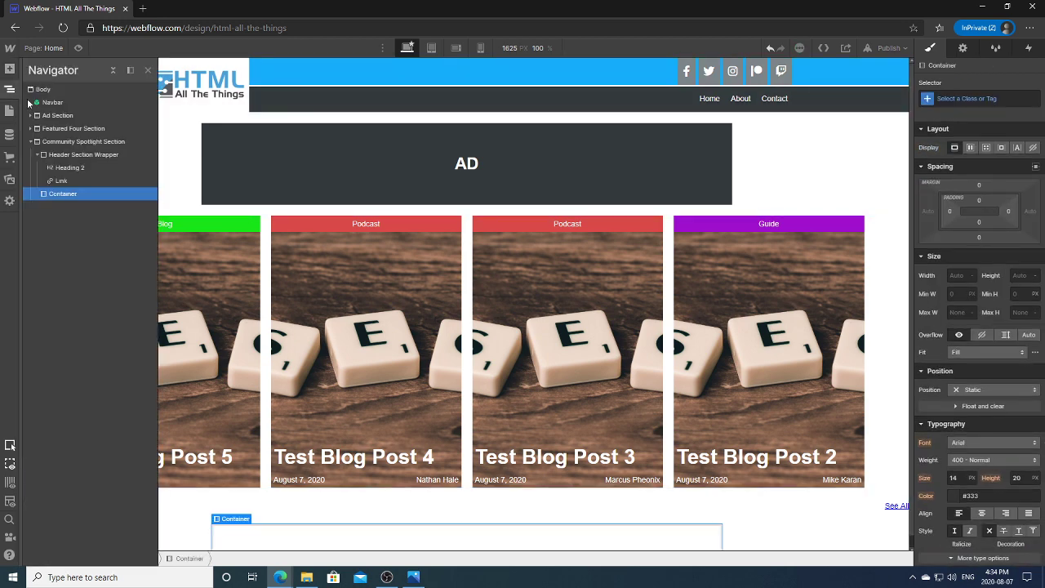
left_click_drag(75, 196, 69, 152)
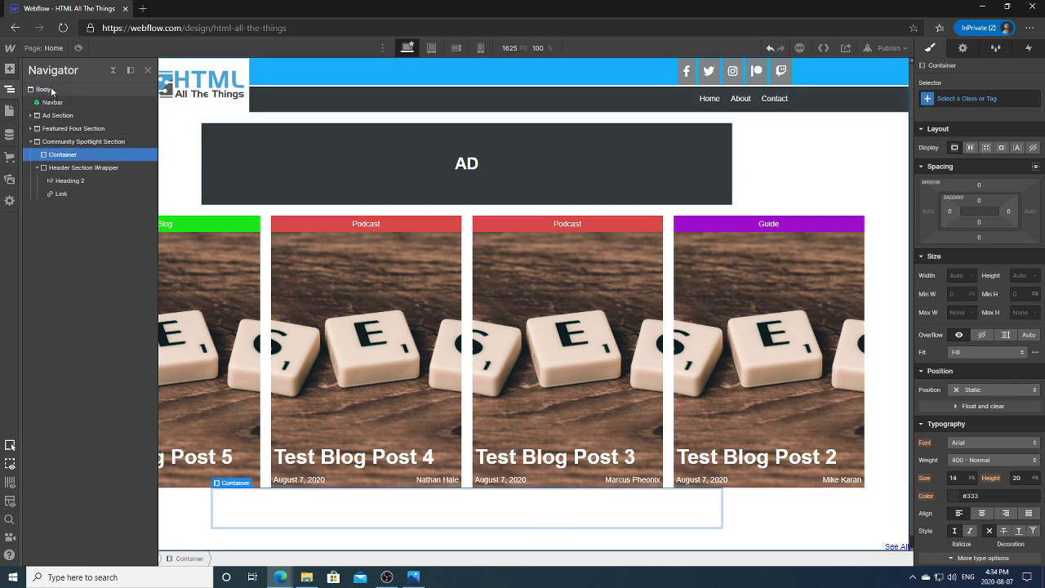
left_click(14, 92)
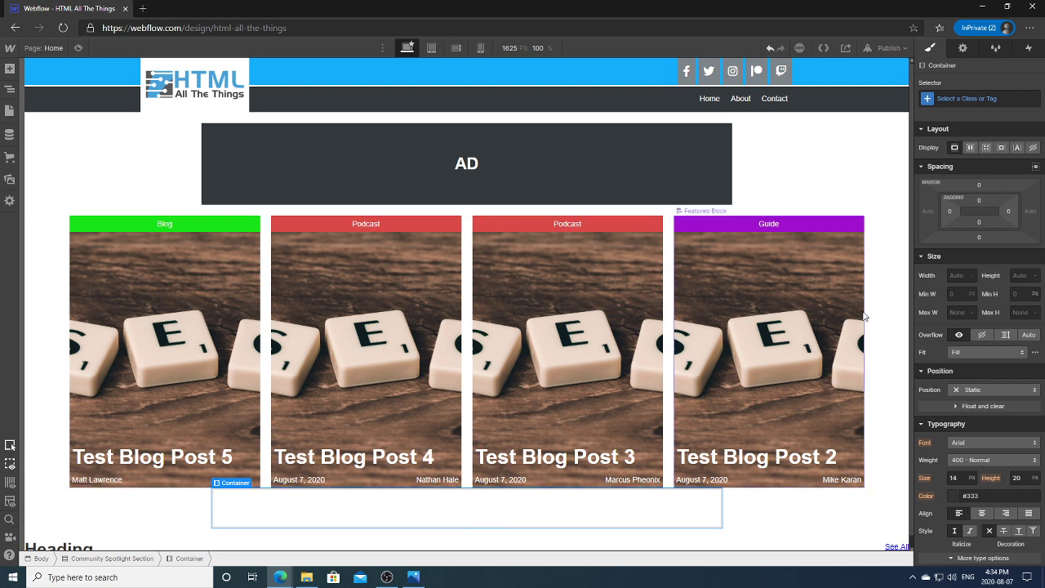
Step: Select the empty Container on the canvas and delete it
scroll(910, 181, "down", 1)
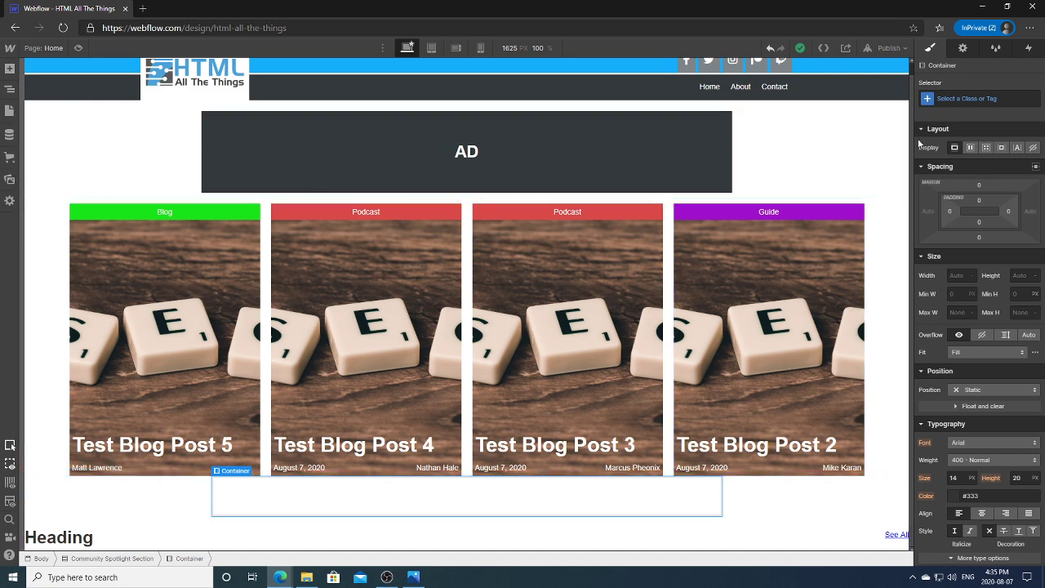
left_click(784, 502)
left_click(689, 505)
key("Delete")
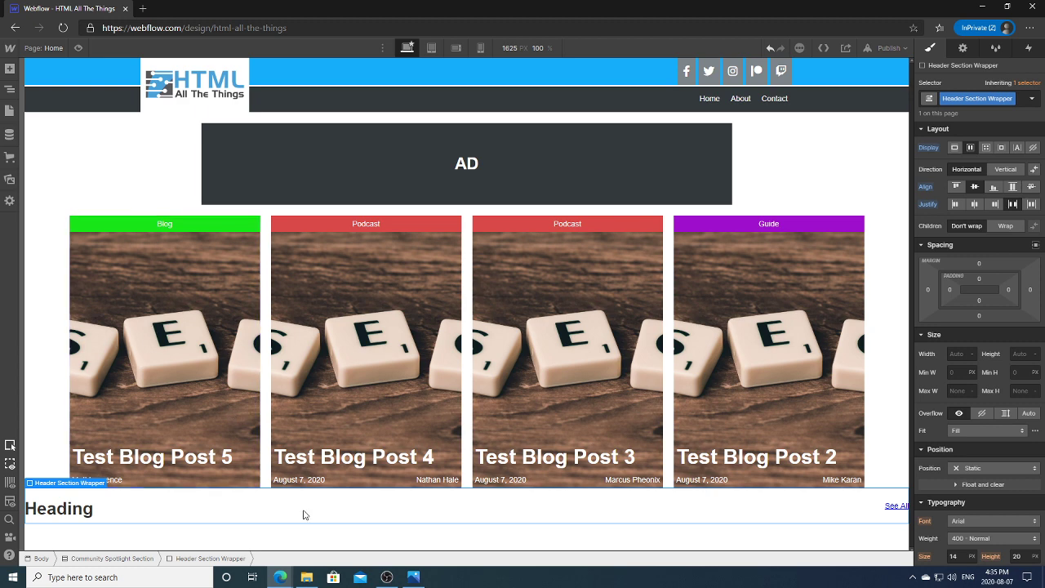
Step: Compare against the Home Page mockup in Photos, then return to Webflow
left_click(413, 577)
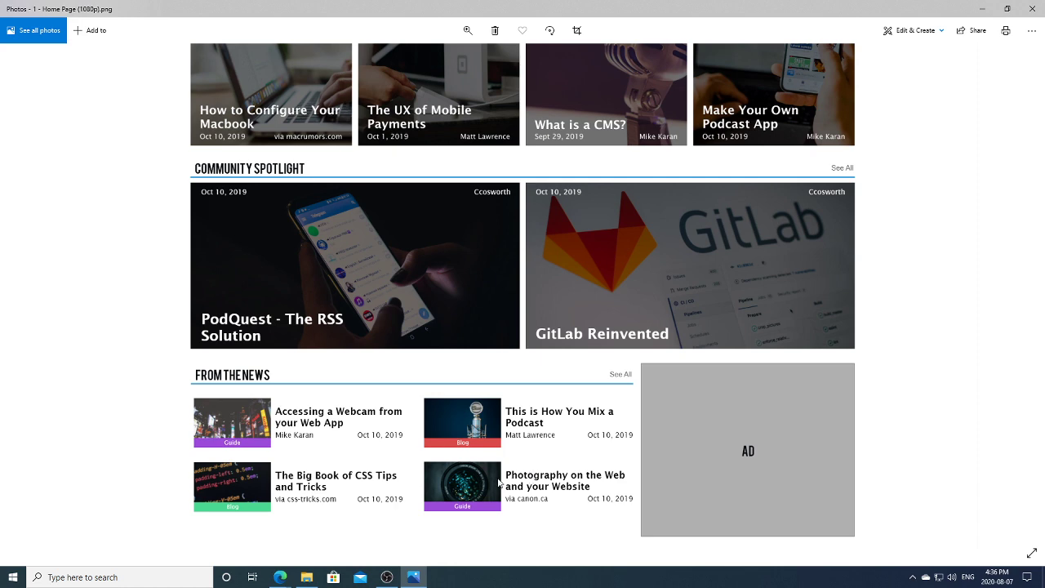
mouse_move(282, 577)
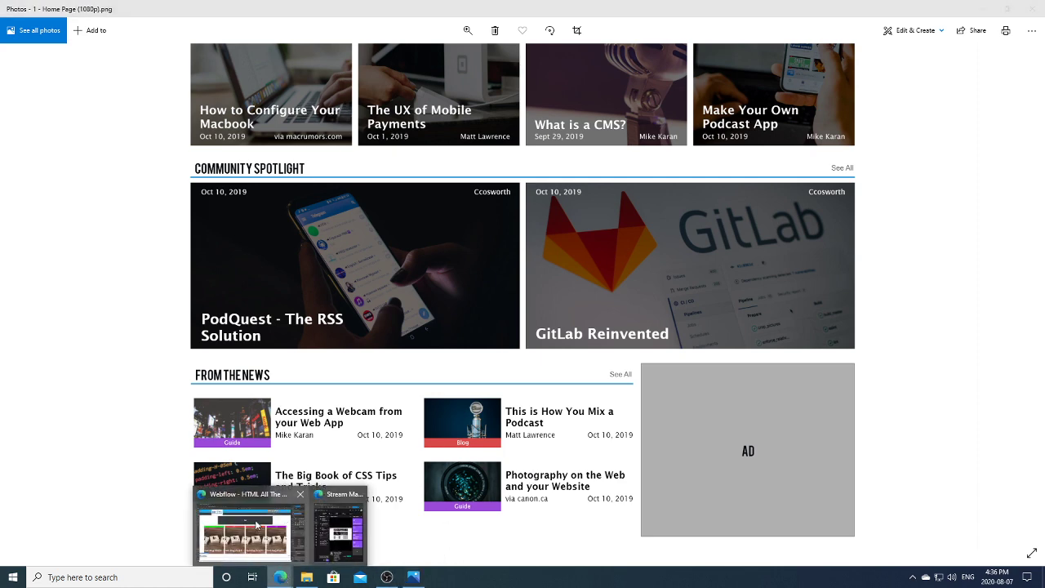
left_click(259, 523)
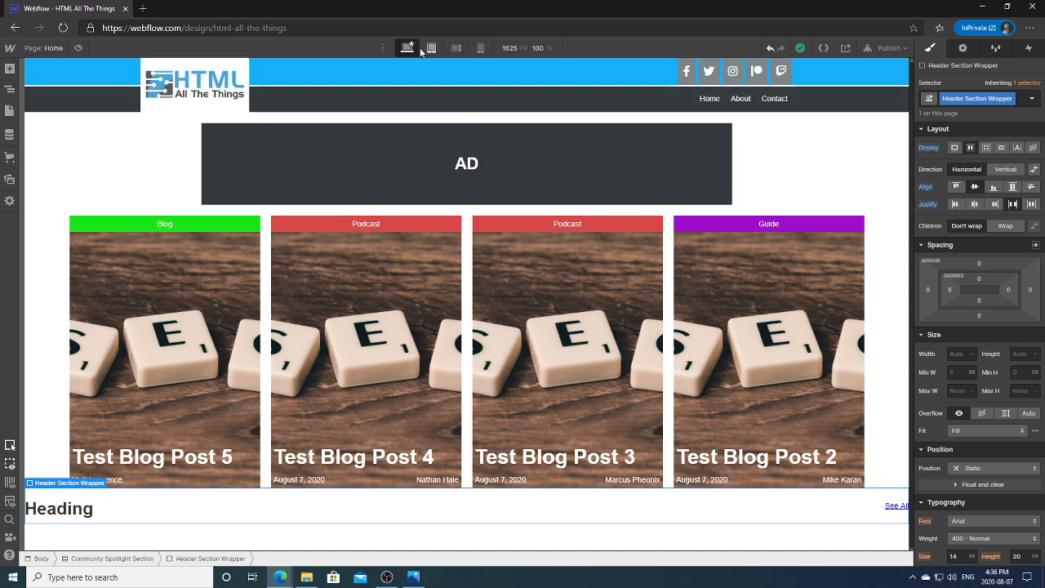
key("ctrl+shift+p")
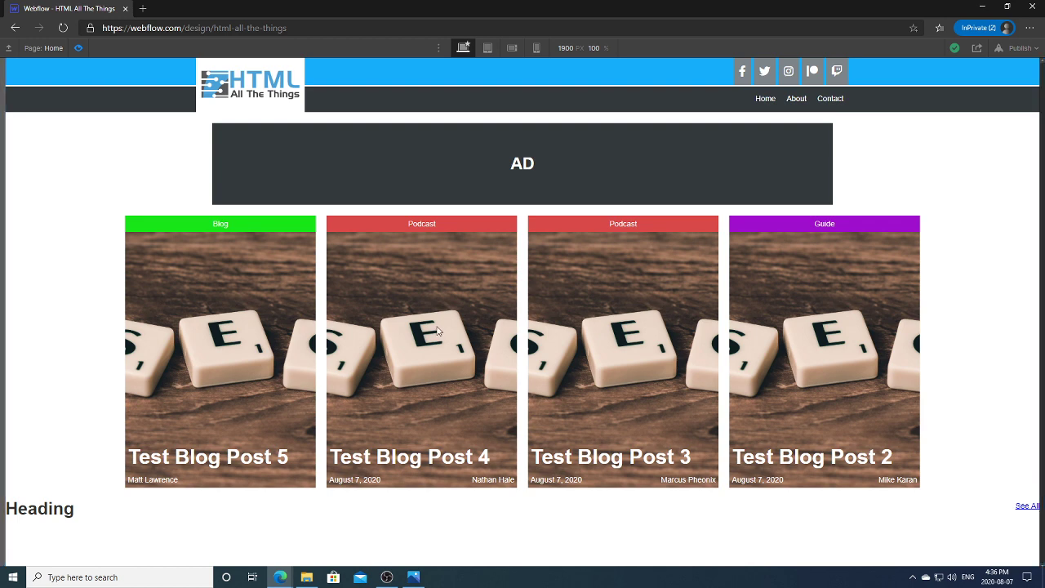
left_click(79, 49)
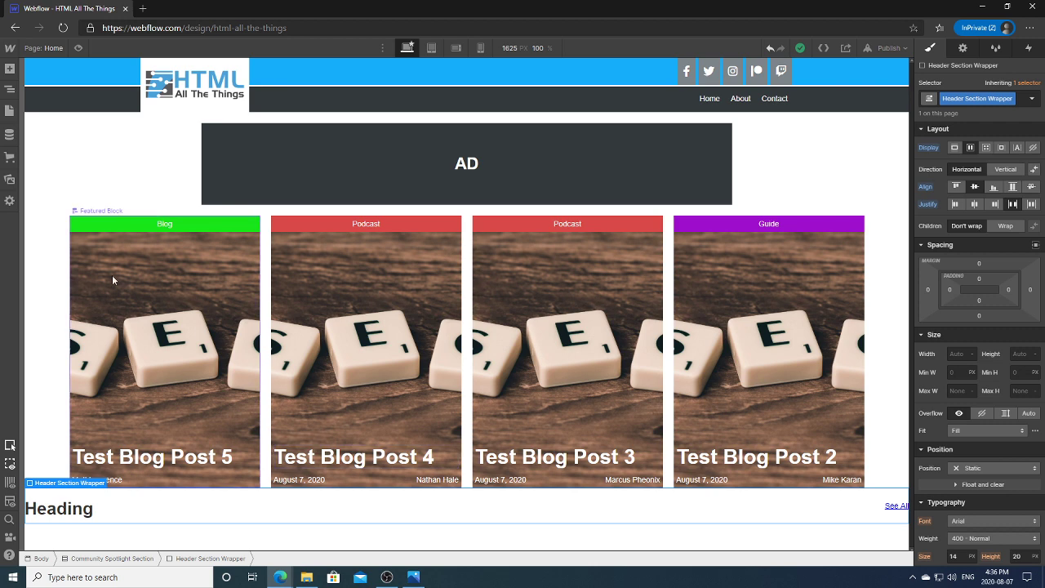
Step: Give the Header Section Wrapper a solid 5 px bottom-only border in HATT Blue
left_click(10, 89)
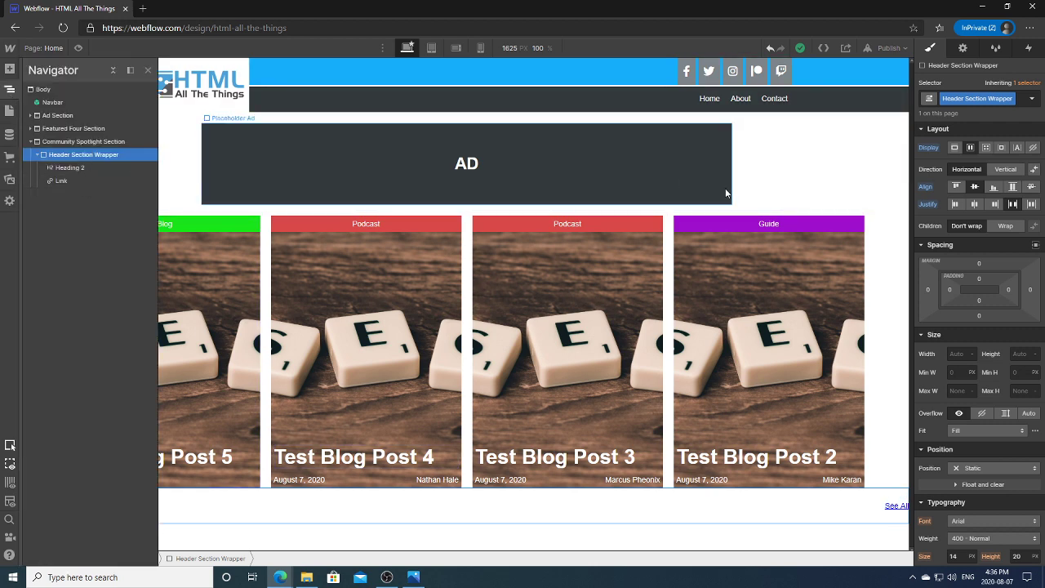
scroll(979, 327, "down", 10)
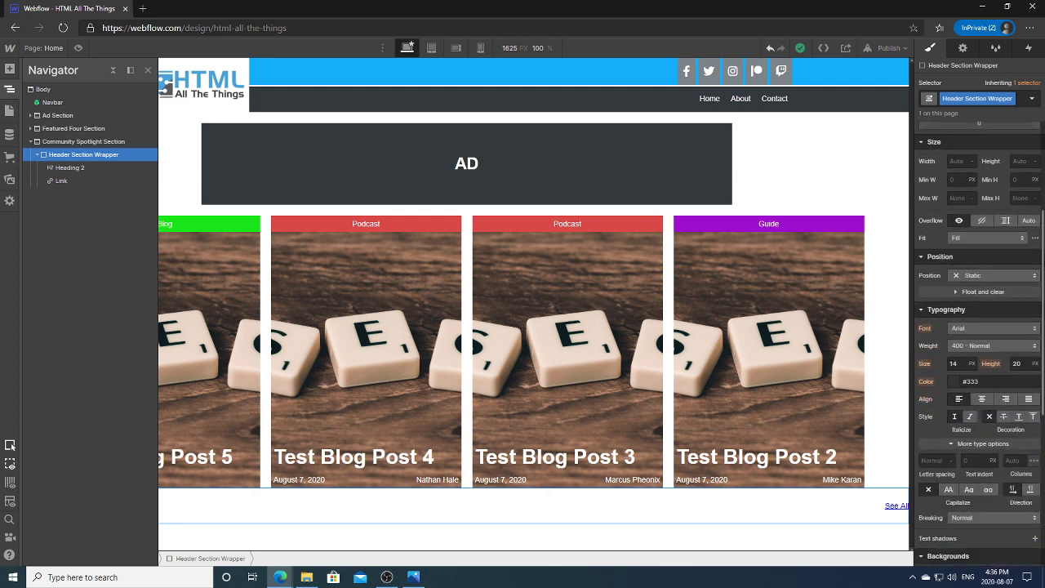
left_click(938, 397)
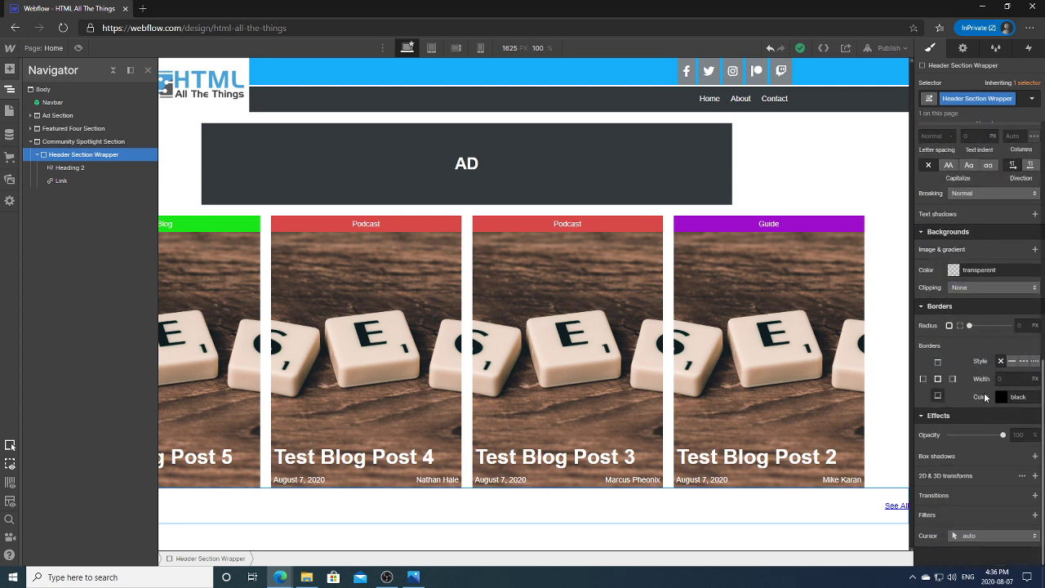
left_click(1011, 360)
left_click(1017, 375)
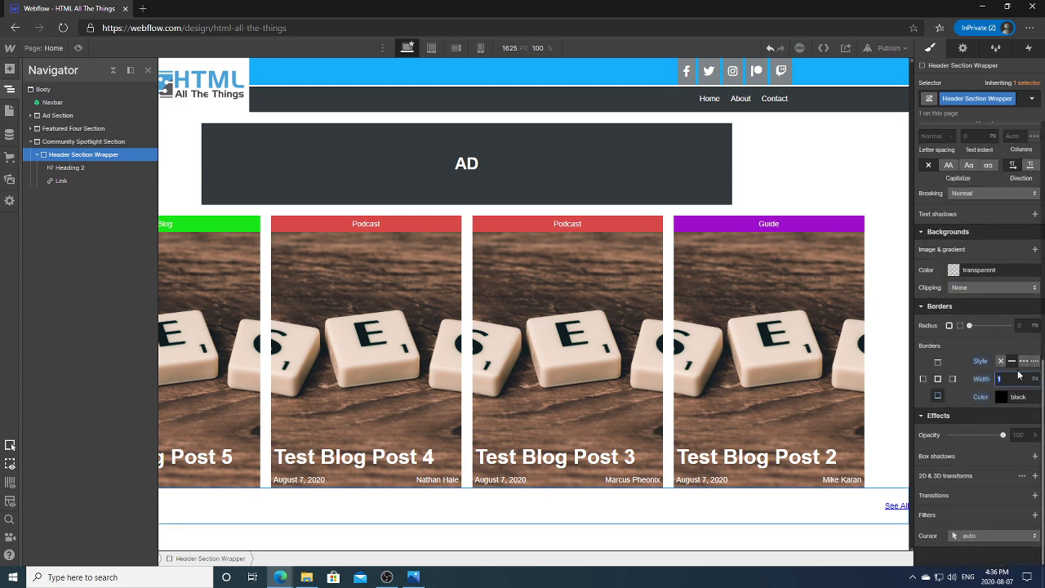
type("5")
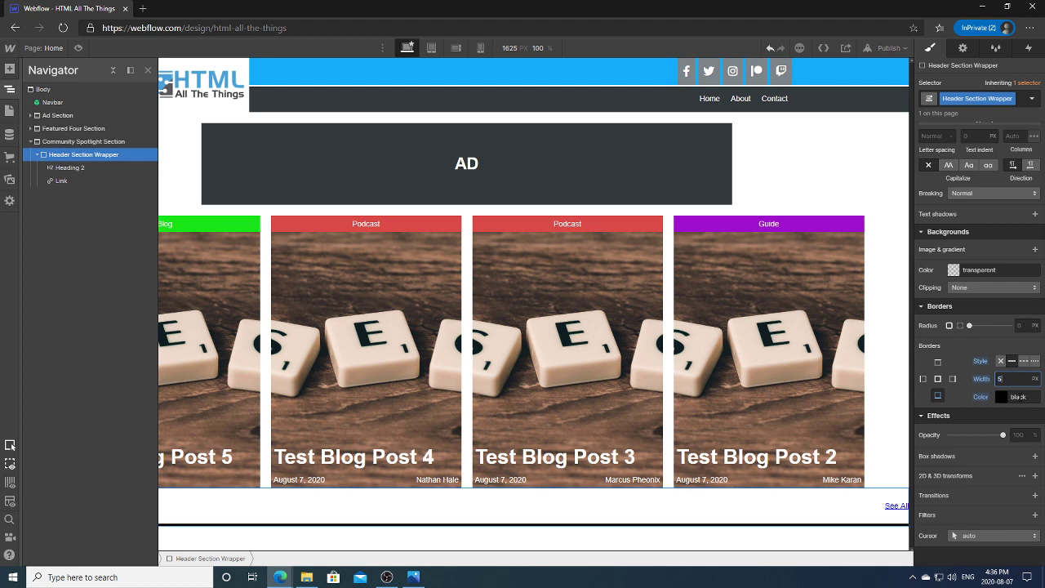
left_click(1004, 397)
left_click(957, 377)
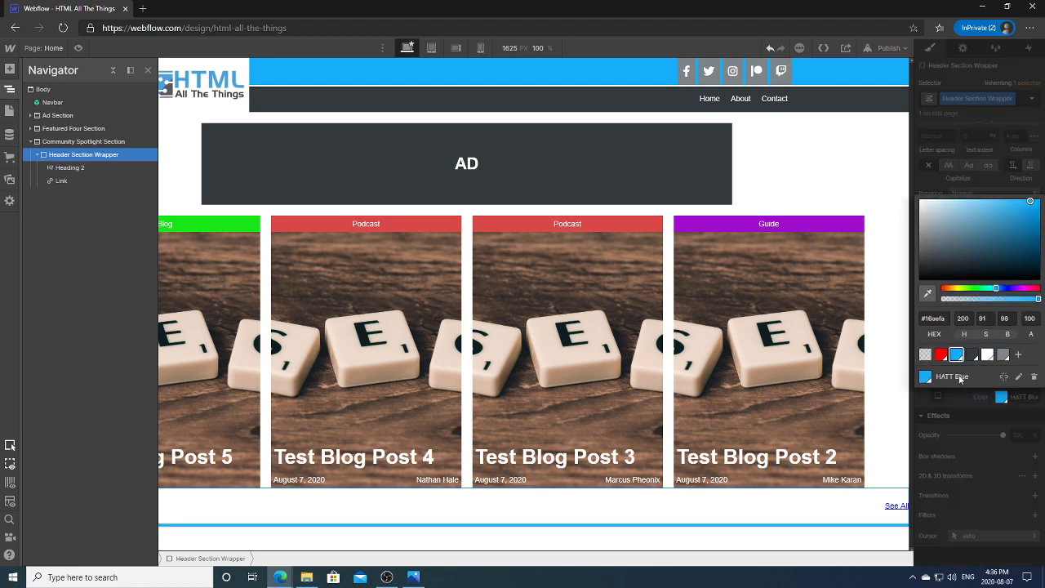
left_click(965, 400)
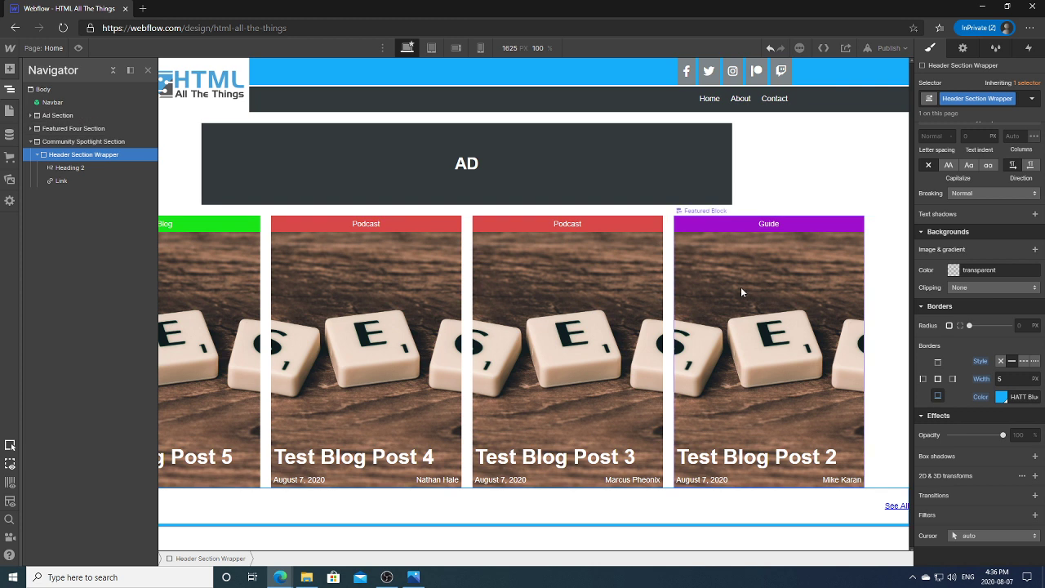
key("z")
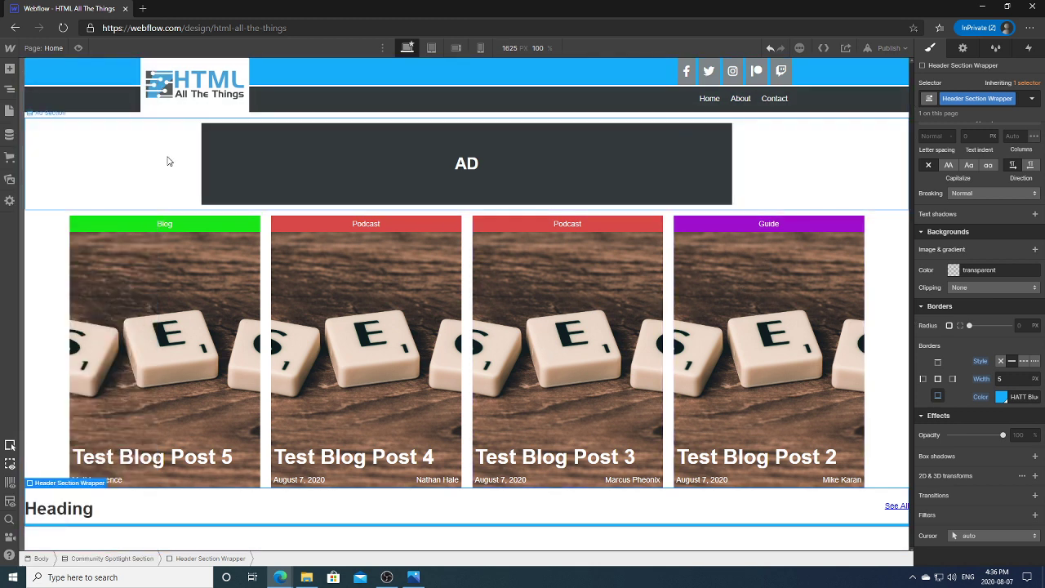
Step: Set the wrapper's left and right padding to 10 px
scroll(980, 327, "up", 6)
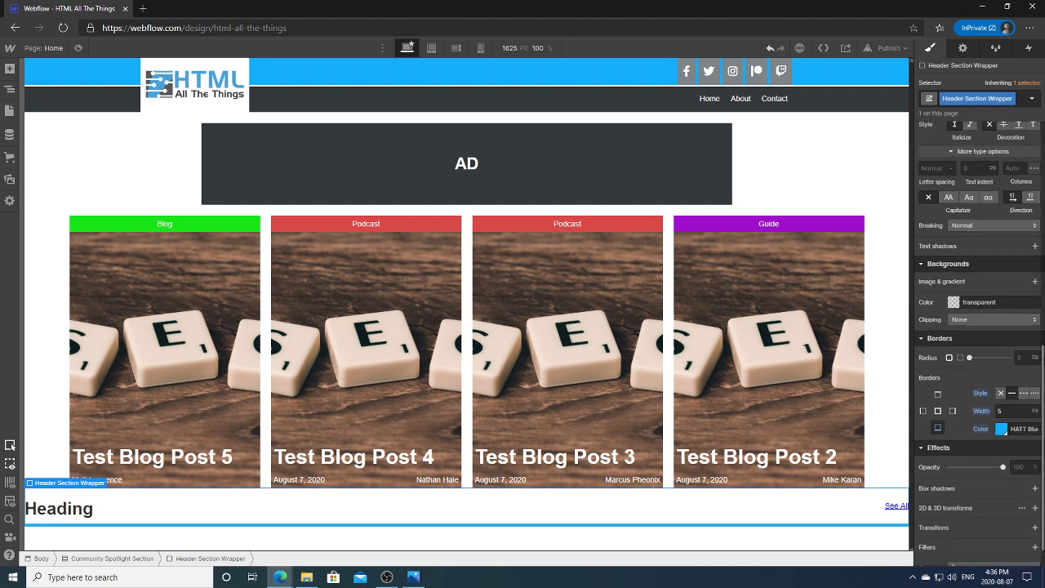
left_click(950, 269)
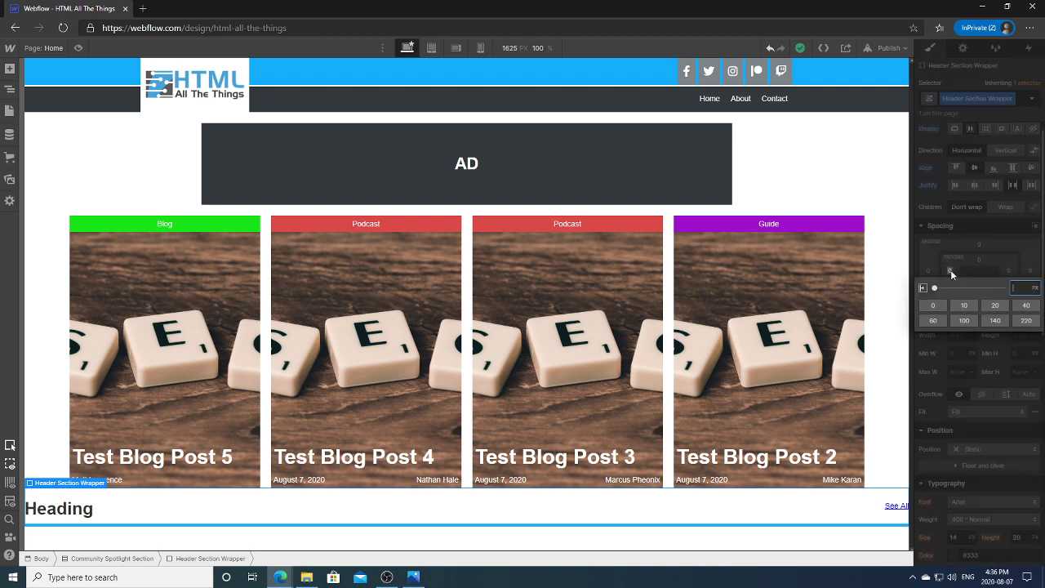
type("10")
key("Return")
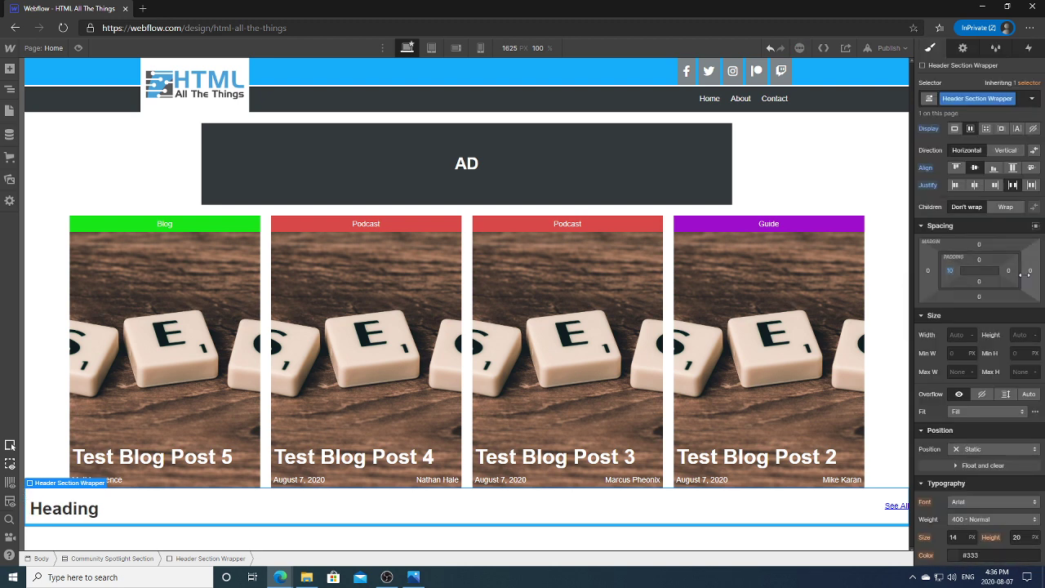
left_click(1008, 271)
type("10")
key("Return")
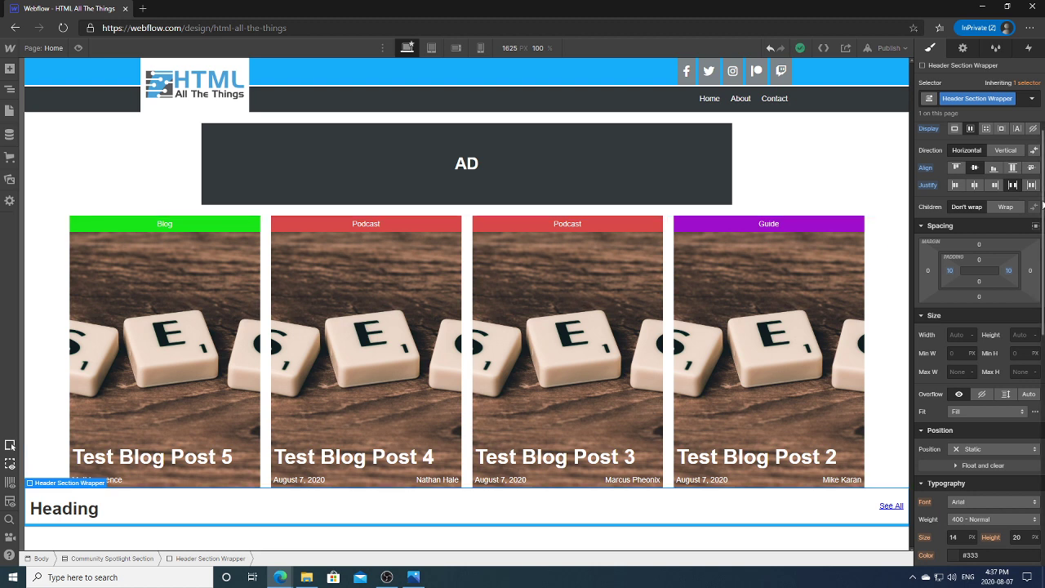
Step: Change the bottom border width from 5 px to 3 px
scroll(1042, 211, "down", 1)
left_click_drag(1042, 209, 1004, 465)
left_click(1000, 440)
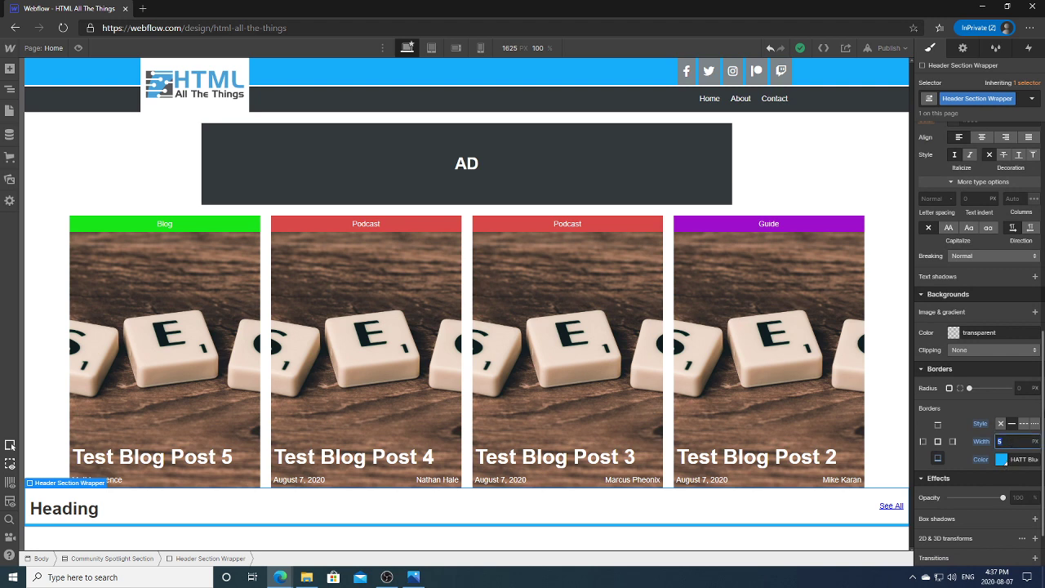
type("4")
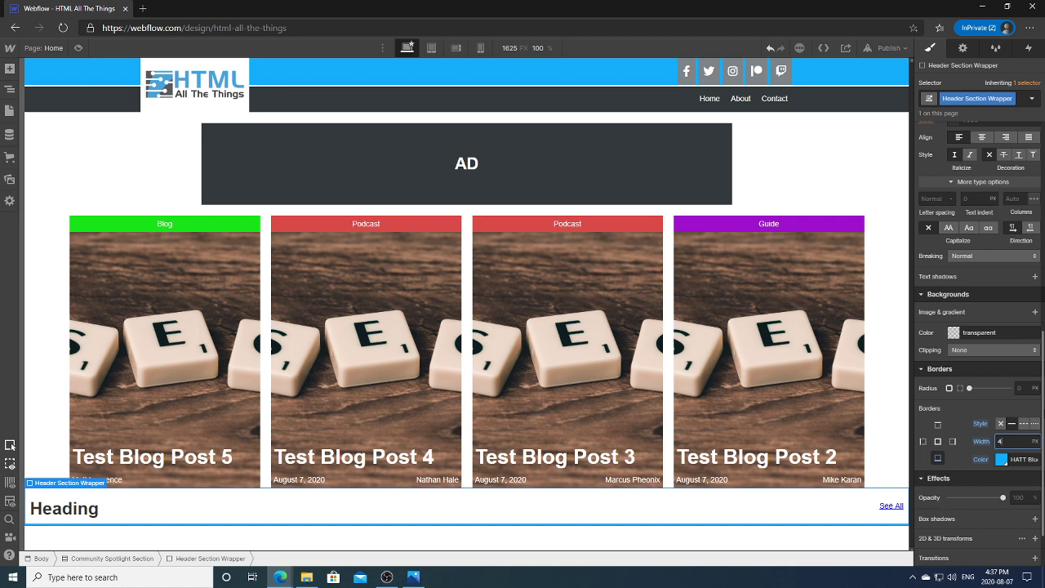
key("BackSpace")
type("3")
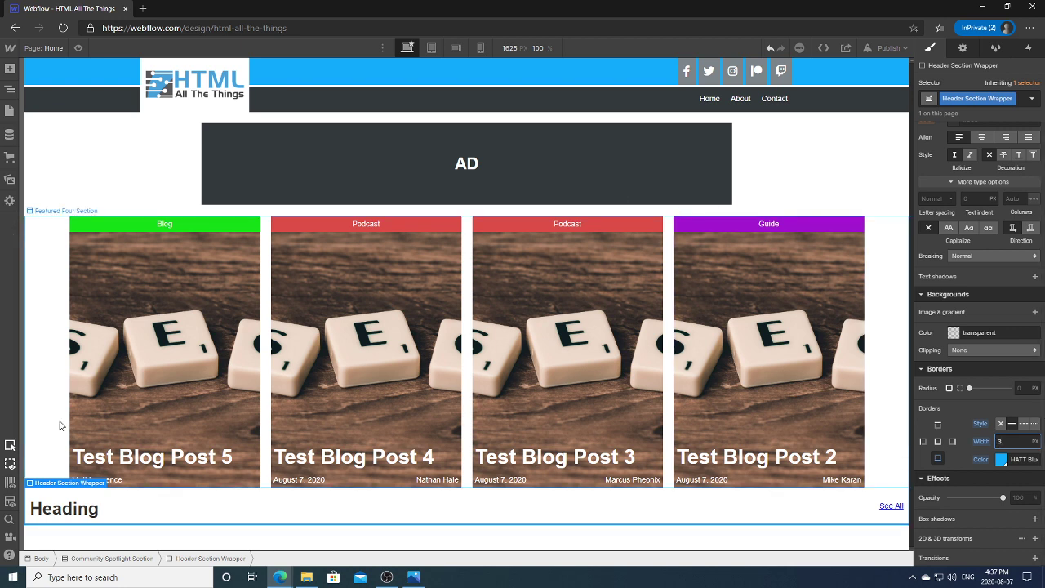
Step: Replace the left heading text 'Heading' with 'Section Heading', then select the Header Section Wrapper
left_click(81, 511)
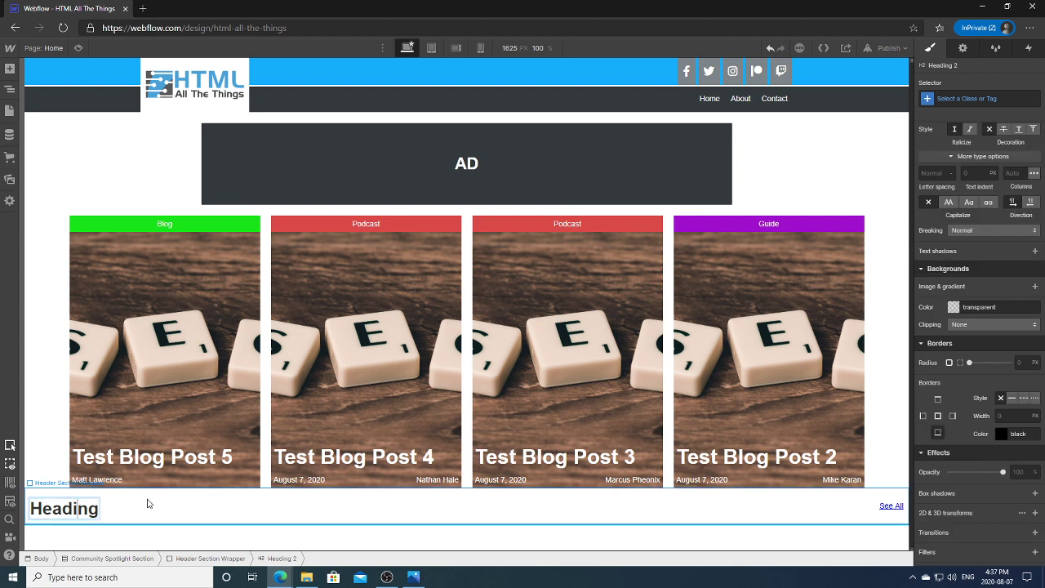
key("End")
key("ctrl+a")
type("Sec")
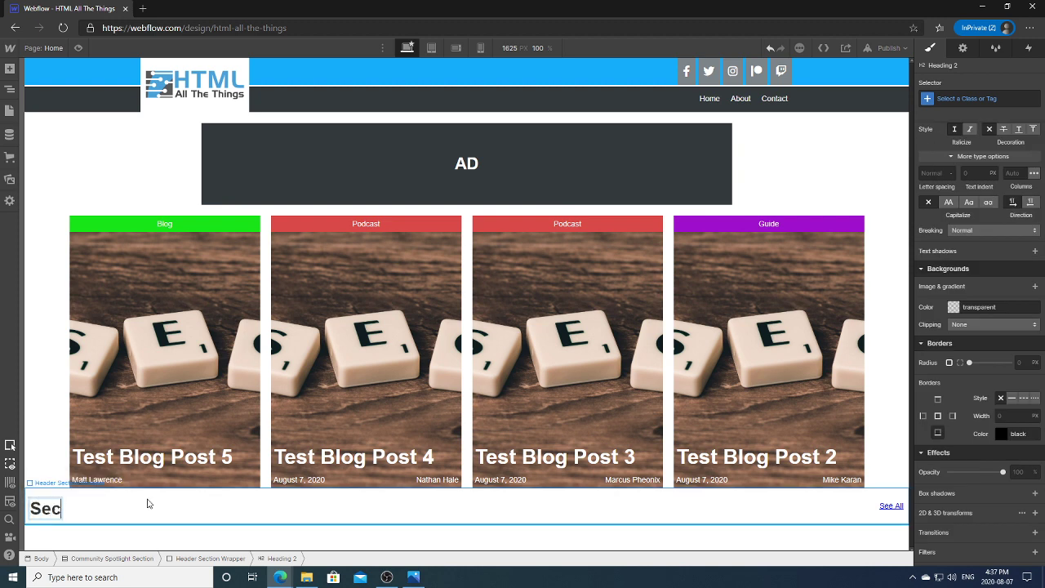
type("tion Heading")
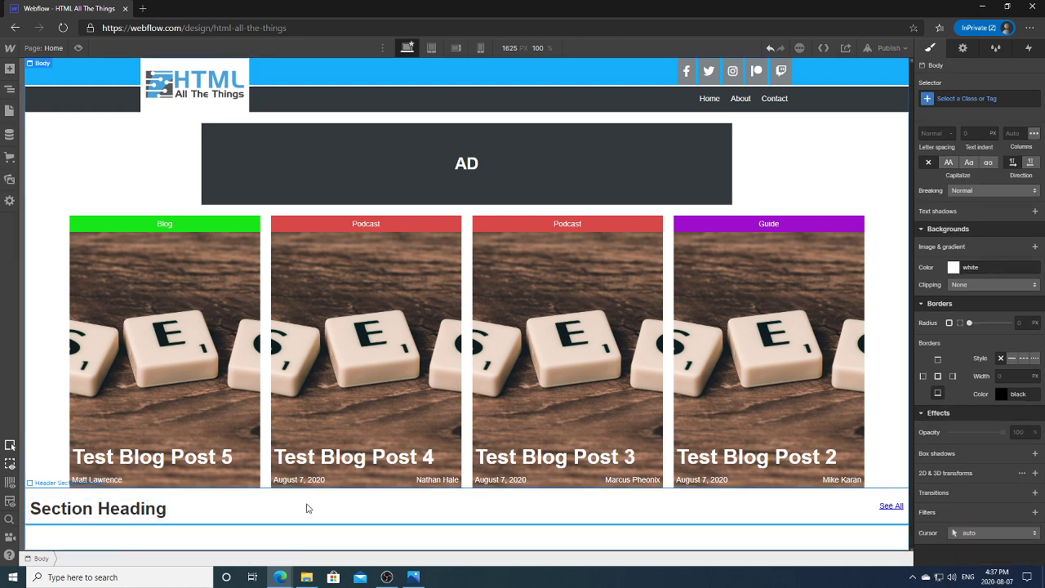
left_click(305, 506)
Step: Add a Container to the Community Spotlight Section and nest the Header Section Wrapper inside it
left_click(10, 88)
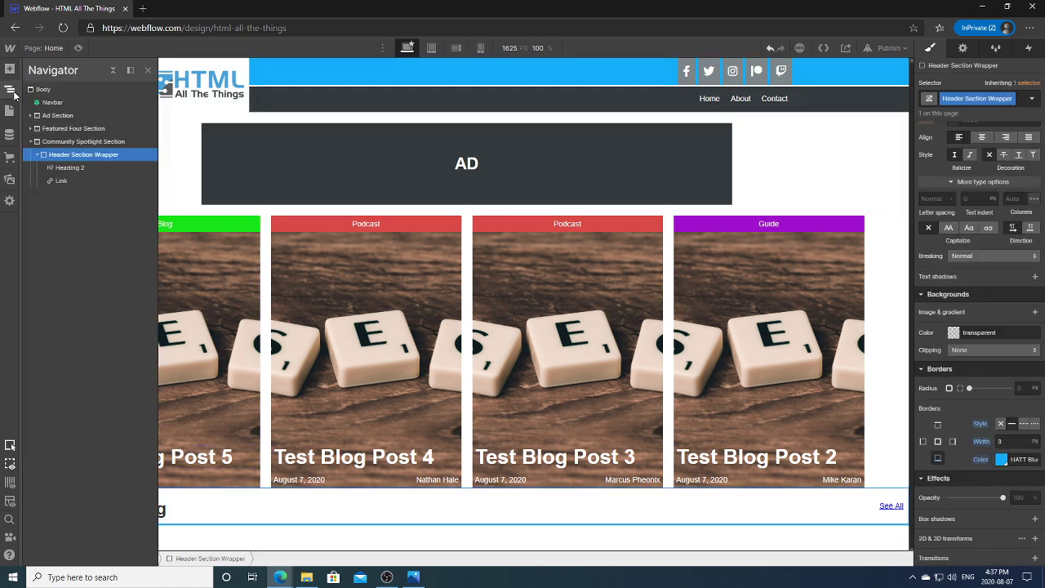
left_click(10, 68)
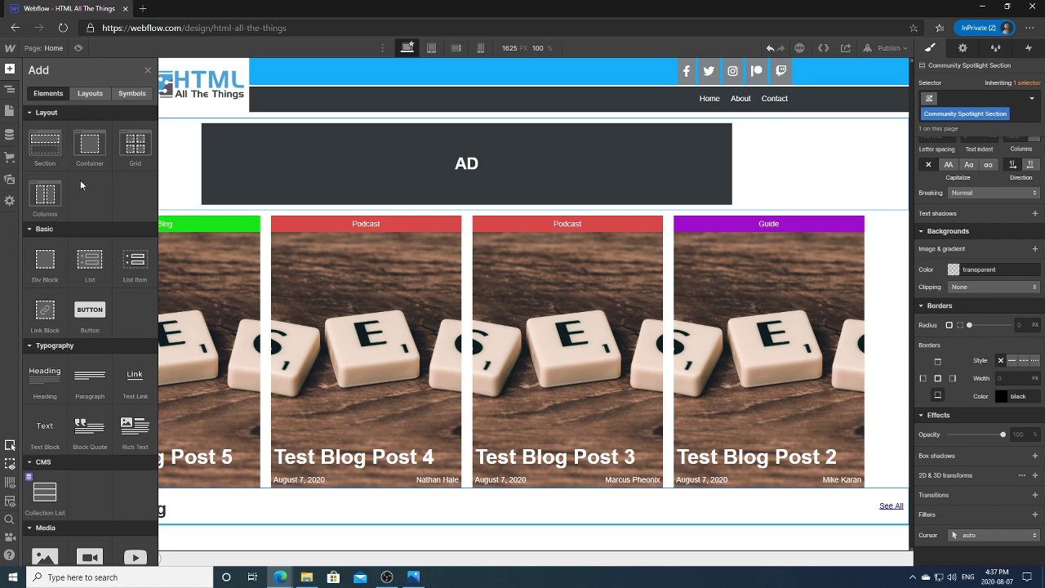
left_click(88, 151)
left_click_drag(62, 194, 73, 159)
left_click(37, 167)
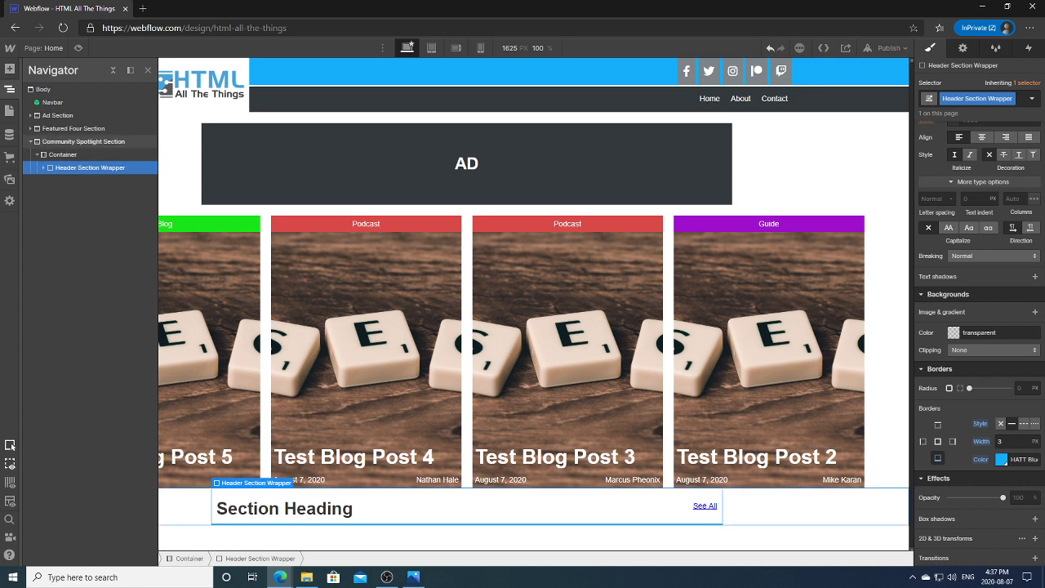
left_click(10, 88)
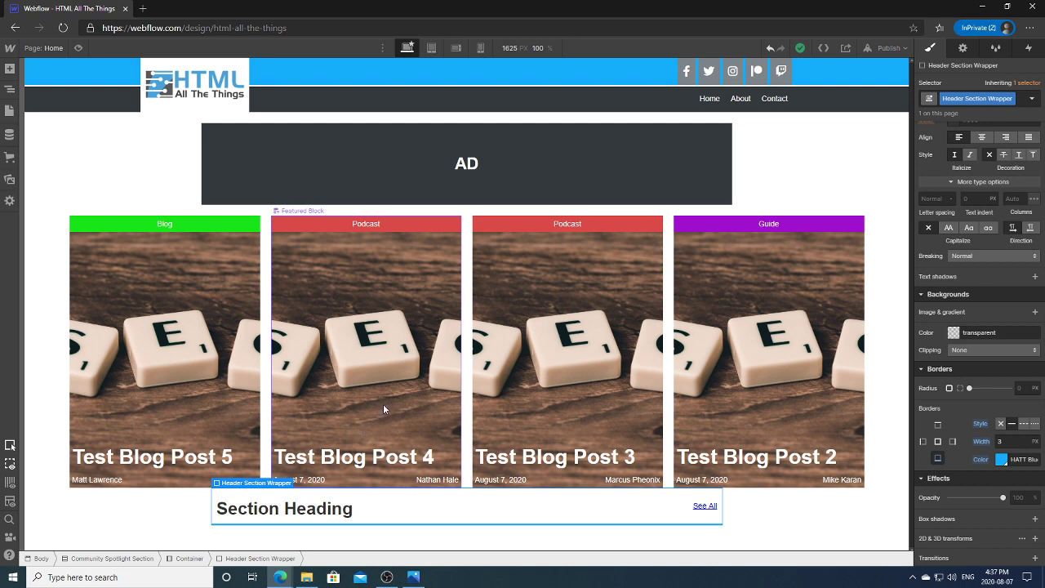
Step: Reselect the Header Section Wrapper, then select the new Container in the Navigator to check it
left_click(883, 269)
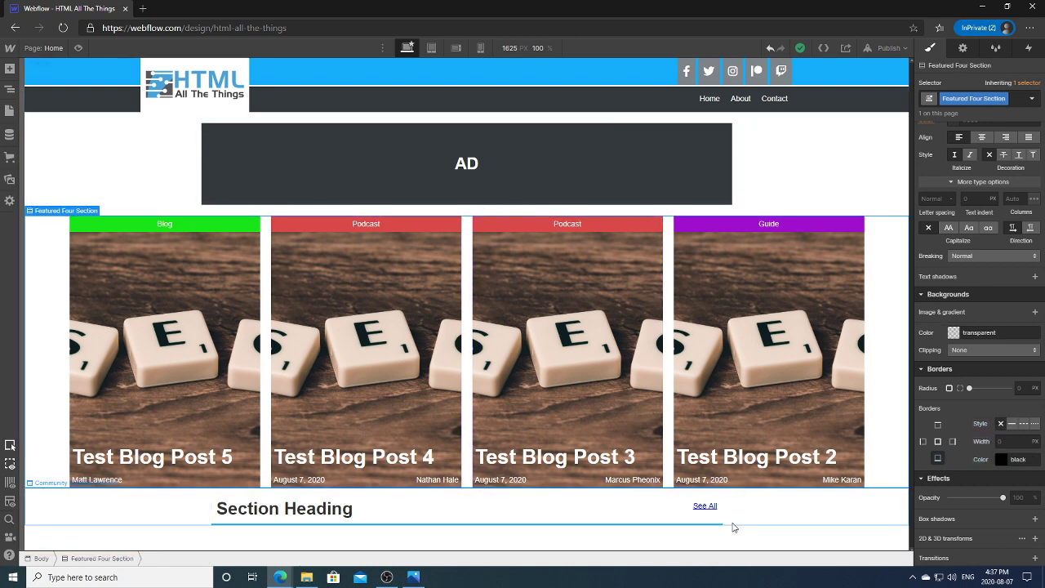
left_click(574, 510)
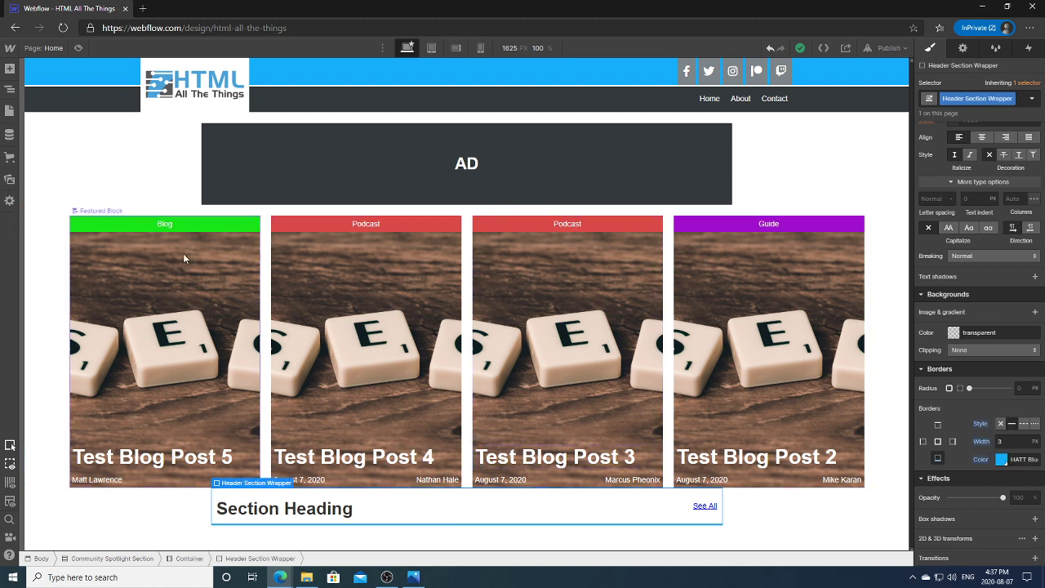
left_click(9, 91)
left_click(66, 155)
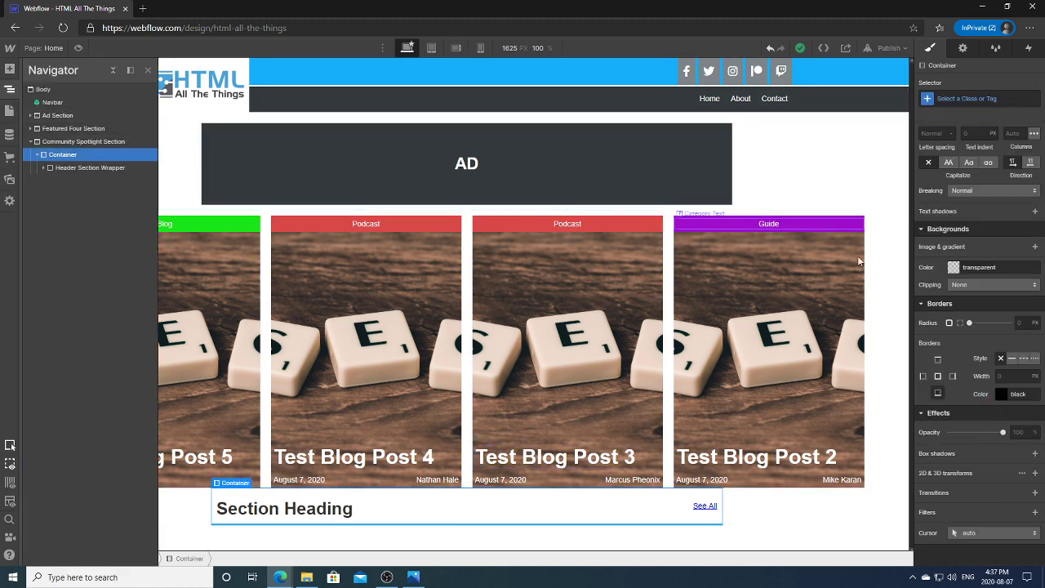
left_click_drag(1043, 363, 1037, 127)
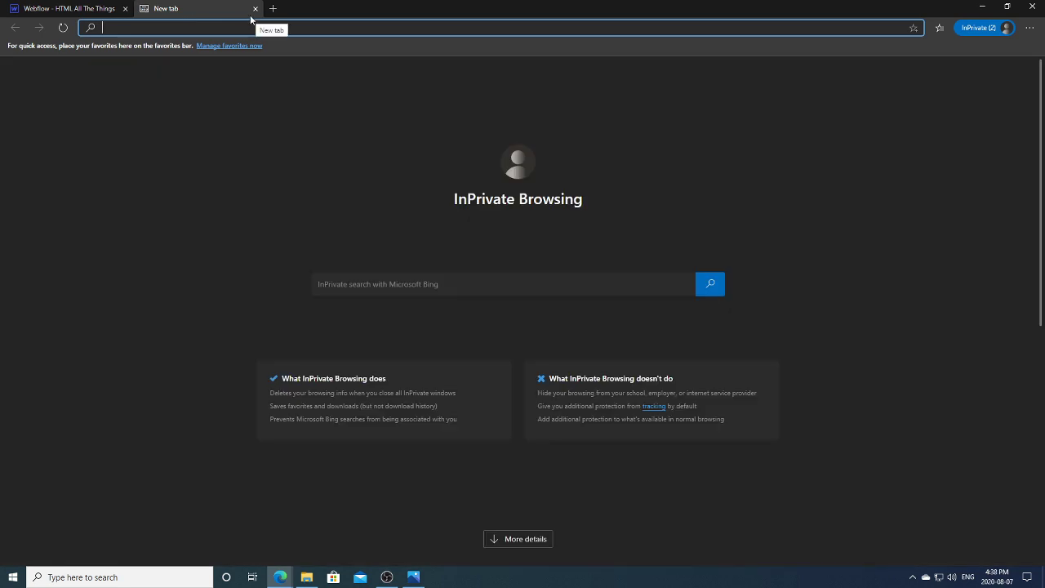
Step: Search the web for 'webflow container', then go to google.ca instead
type("webfl")
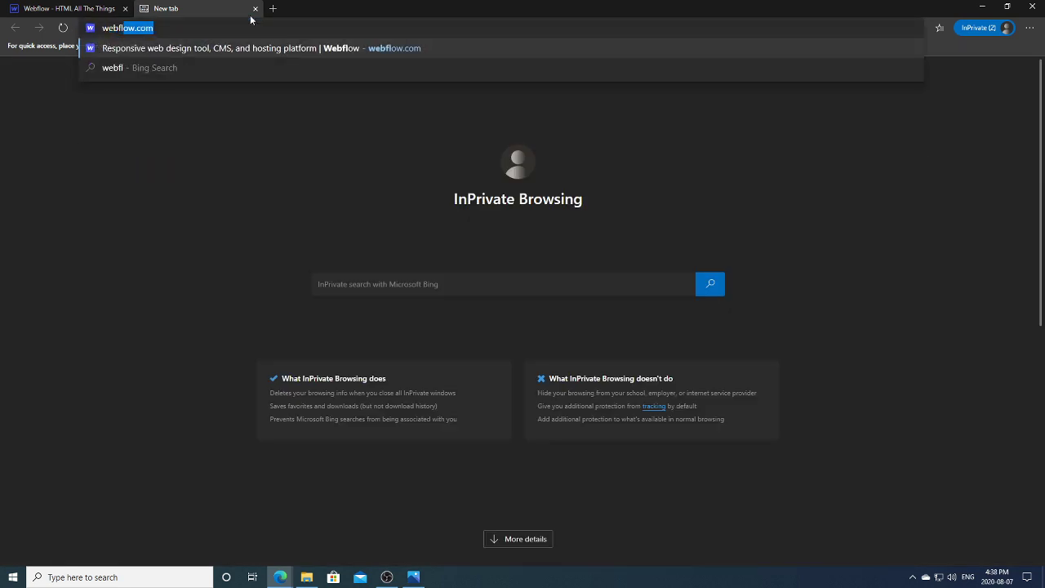
type("ow container")
key("Return")
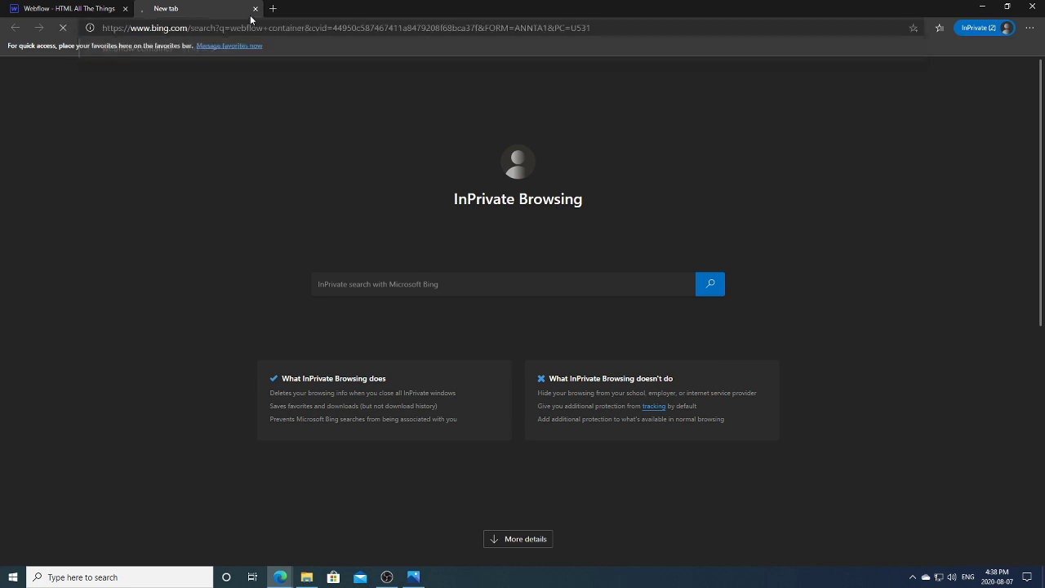
left_click(261, 28)
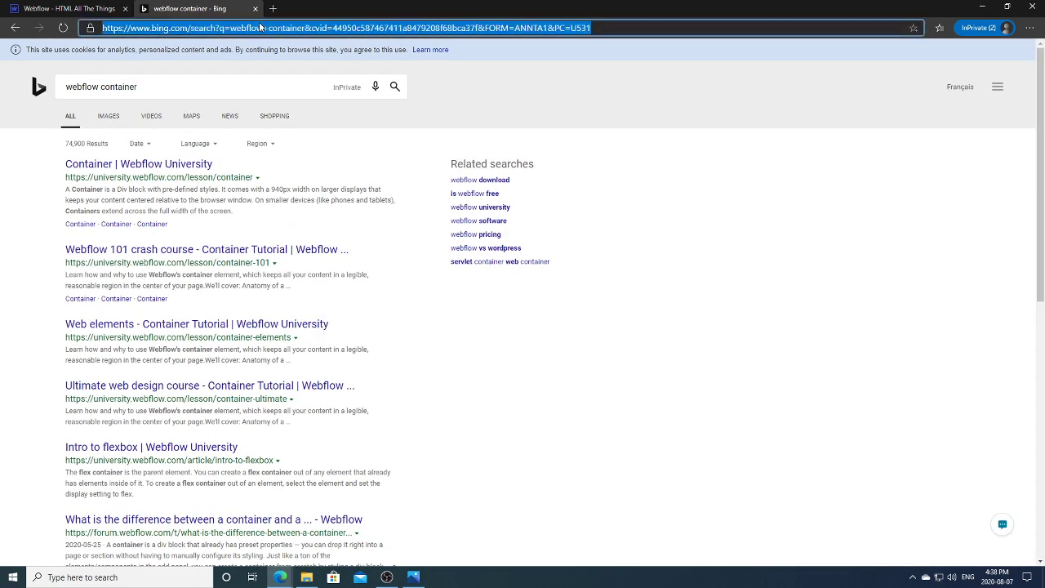
type("google.ca")
key("Return")
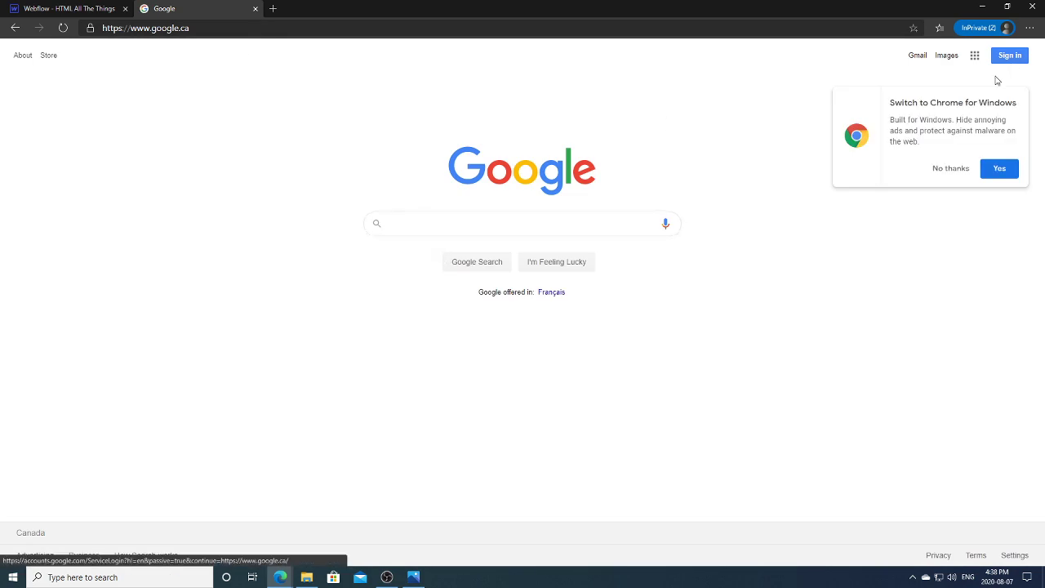
Step: Dismiss the Chrome popup, search Google for 'webflow container' and open the Webflow University result
left_click(947, 169)
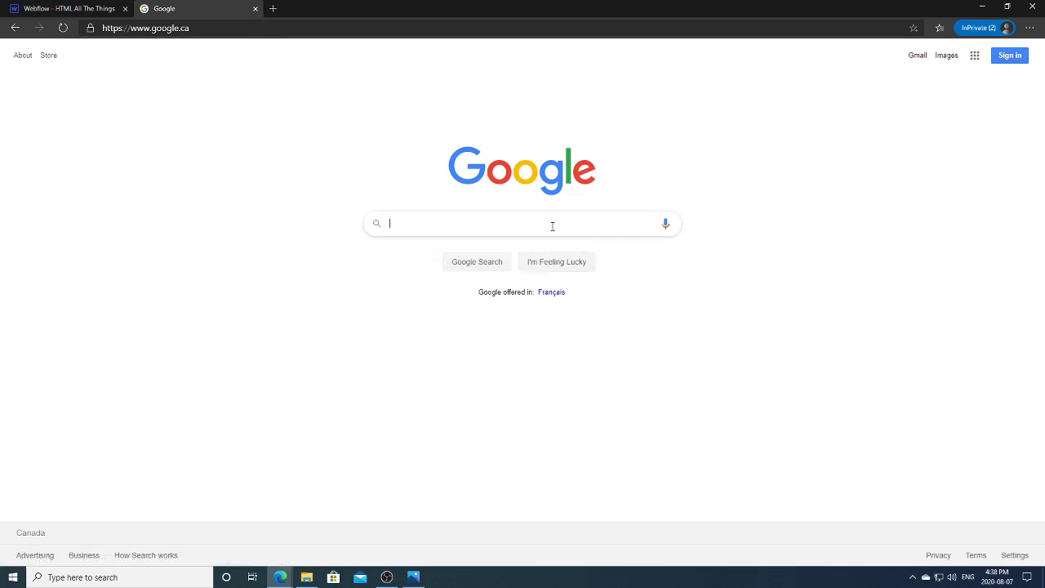
left_click(552, 226)
type("we")
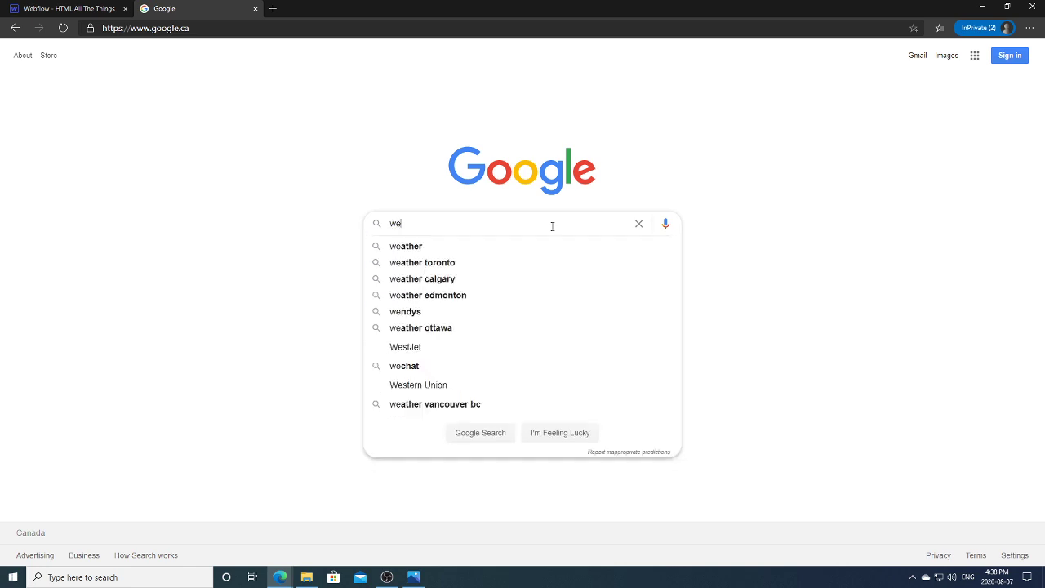
type("bflow contianer")
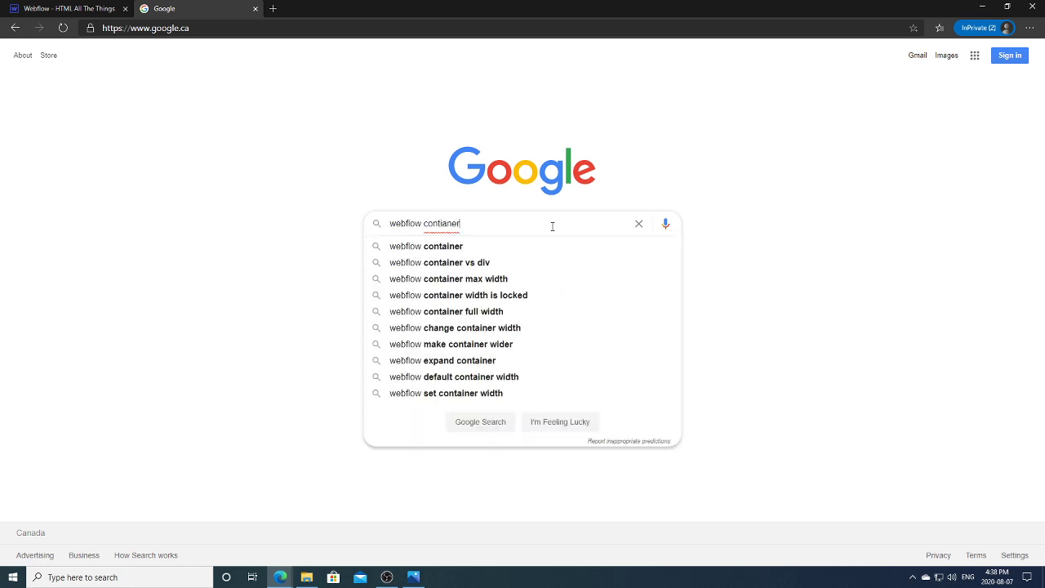
key("Down")
key("Return")
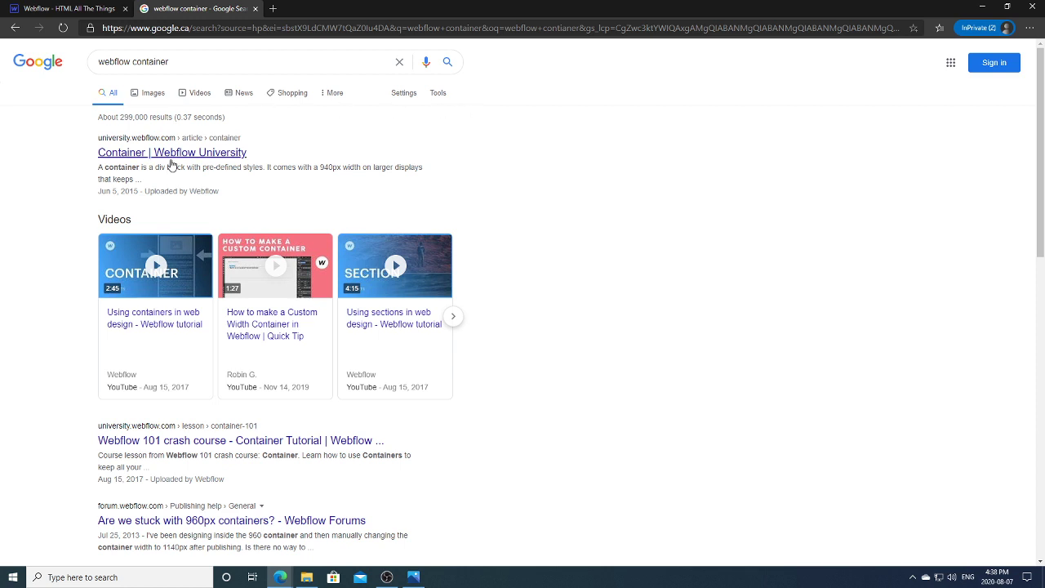
left_click(192, 154)
Step: Reload the results after closing the extra tab and open the Container | Webflow University lesson
scroll(1015, 188, "down", 3)
scroll(160, 186, "up", 3)
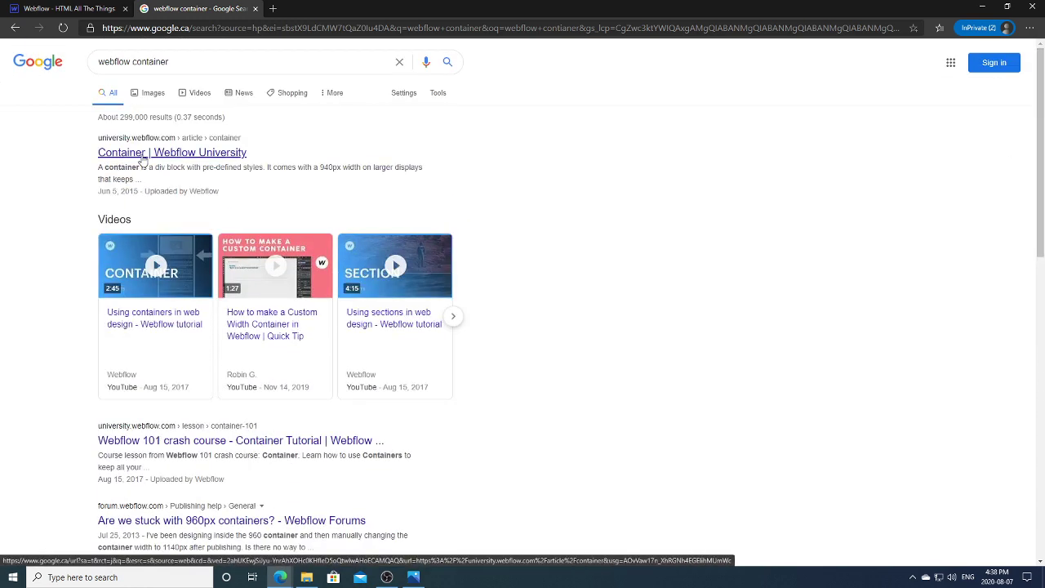
right_click(141, 159)
left_click(171, 165)
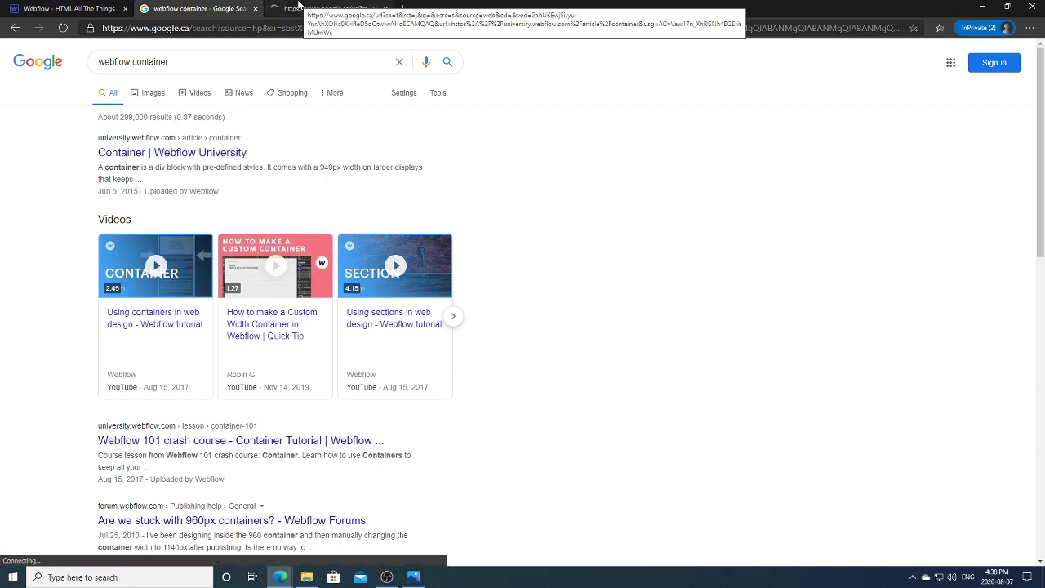
left_click(386, 9)
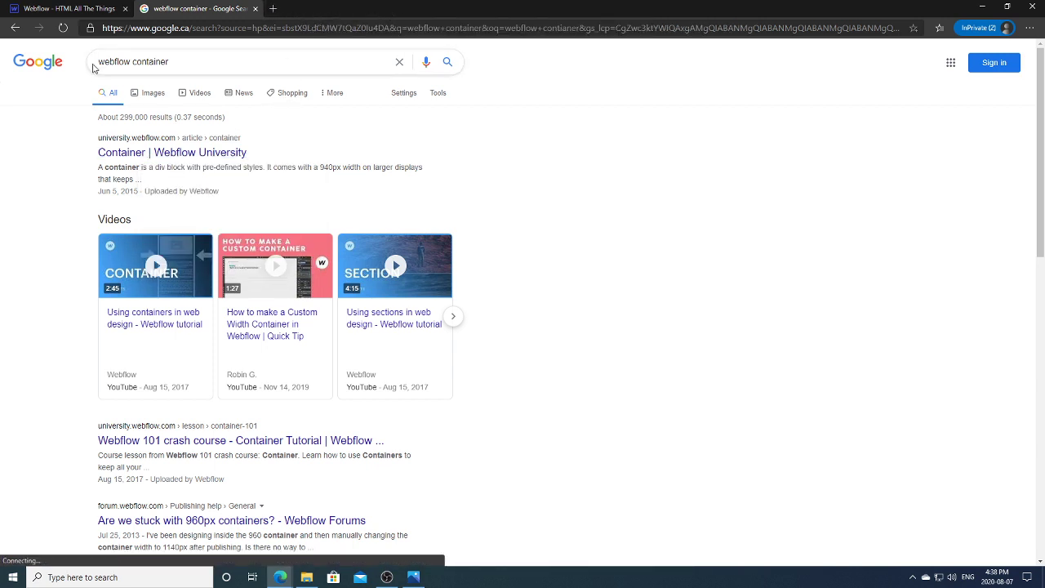
left_click(70, 33)
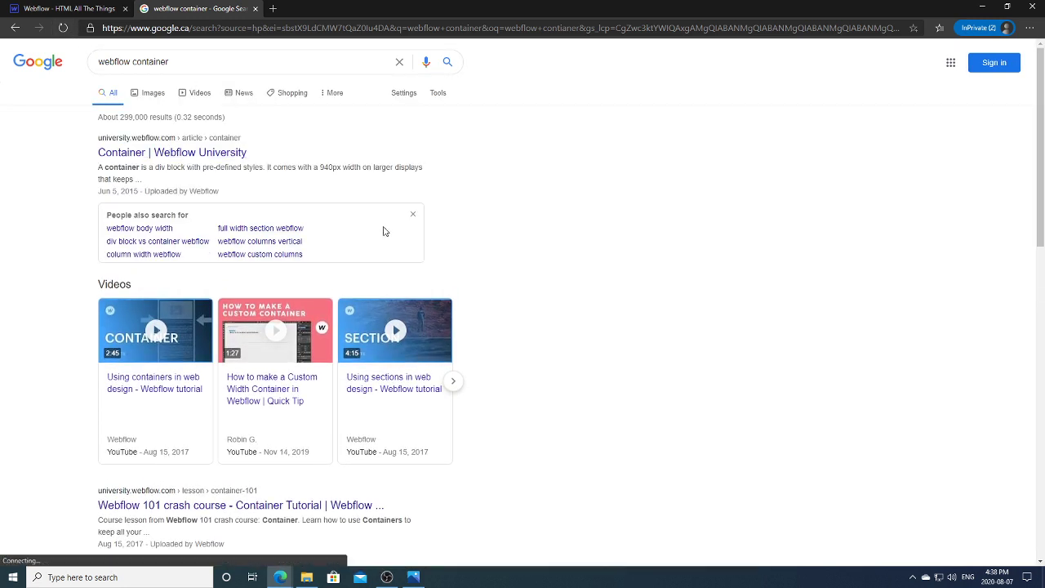
left_click(251, 506)
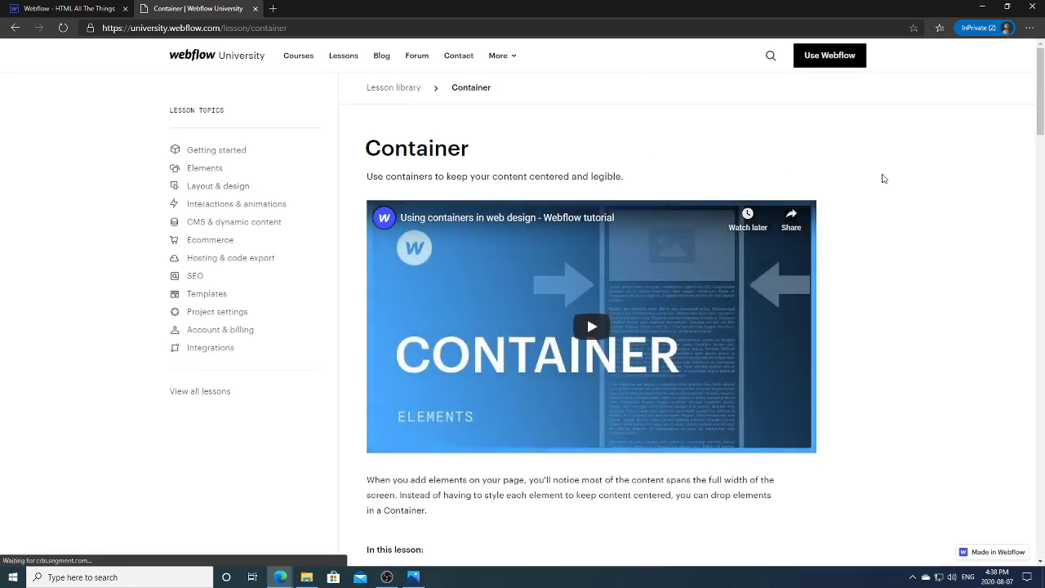
Step: Scroll down the Container lesson page to its 'In this lesson' topics list
left_click_drag(1042, 104, 1042, 150)
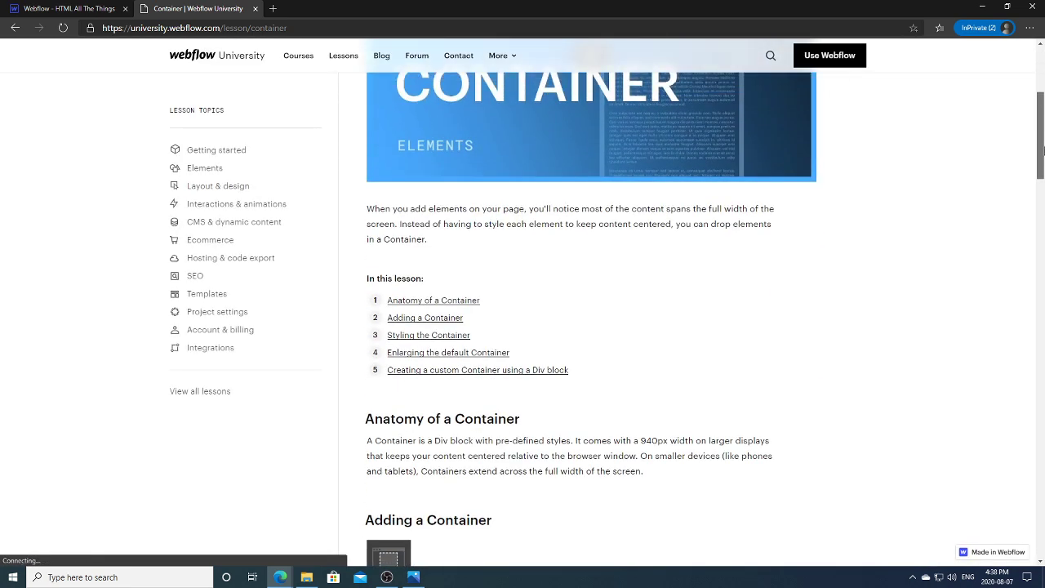
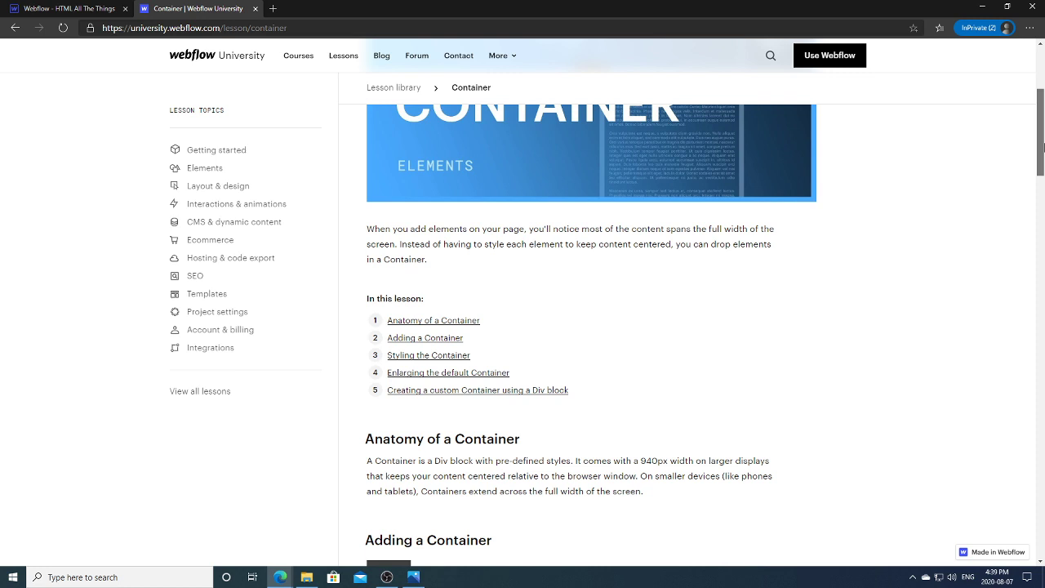
Step: Finish skimming the Container lesson and return to the HTML All The Things project in the Designer
scroll(648, 105, "down", 3)
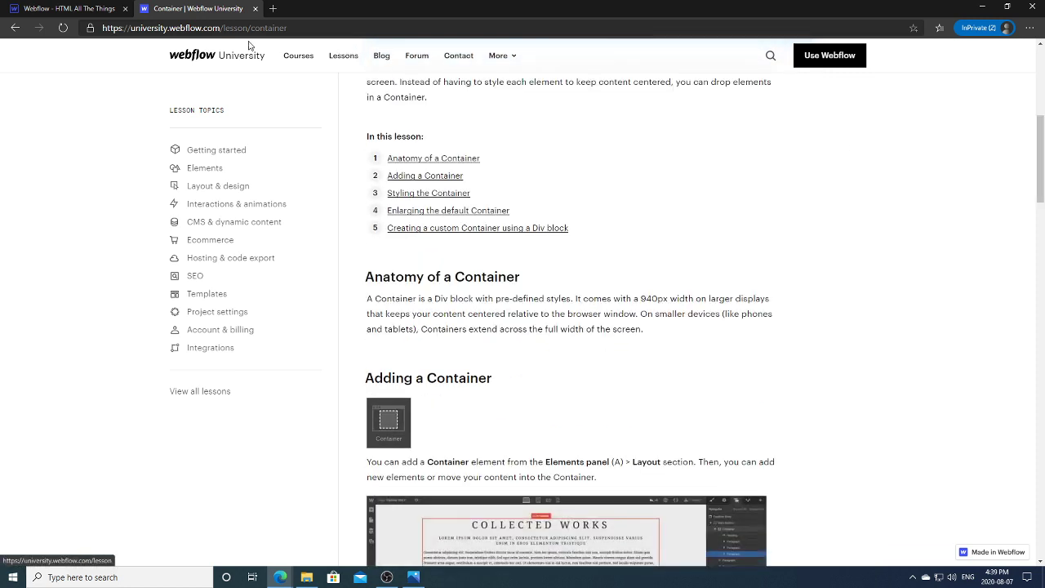
left_click(72, 9)
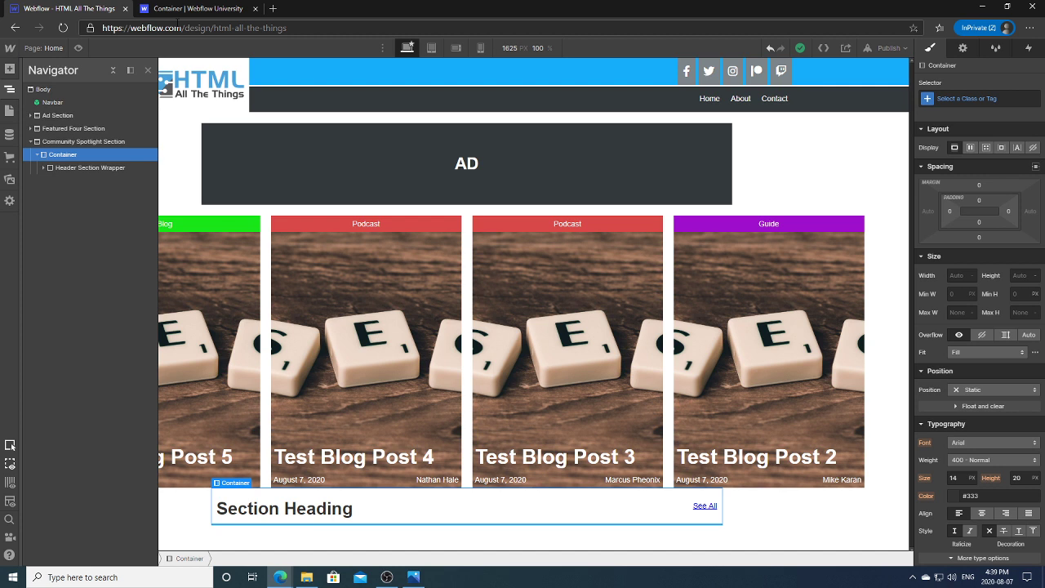
Step: Create and apply a new class named 'HATT Container' on the Community Spotlight container
left_click(984, 97)
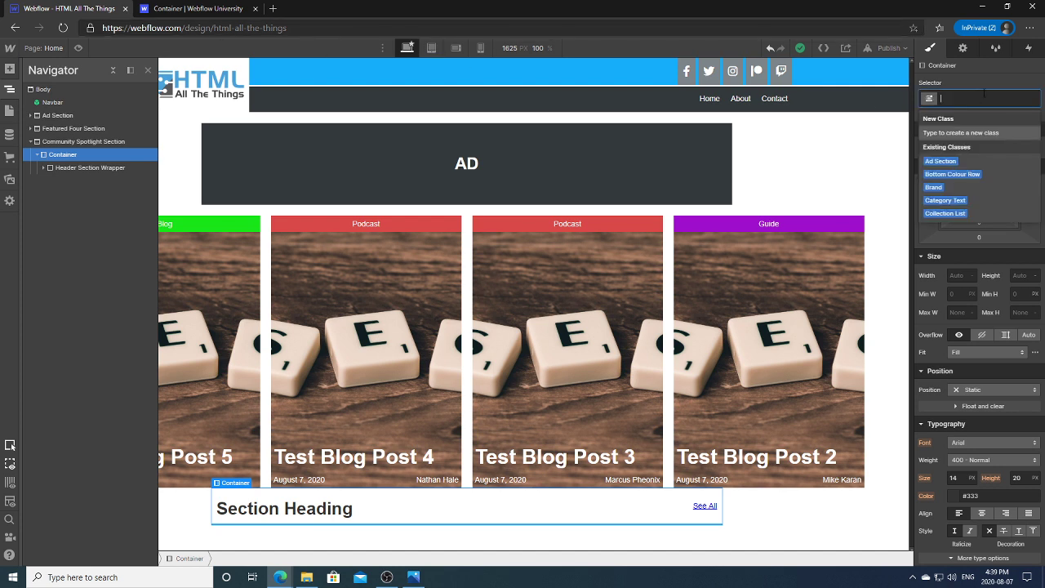
type("HATT Container")
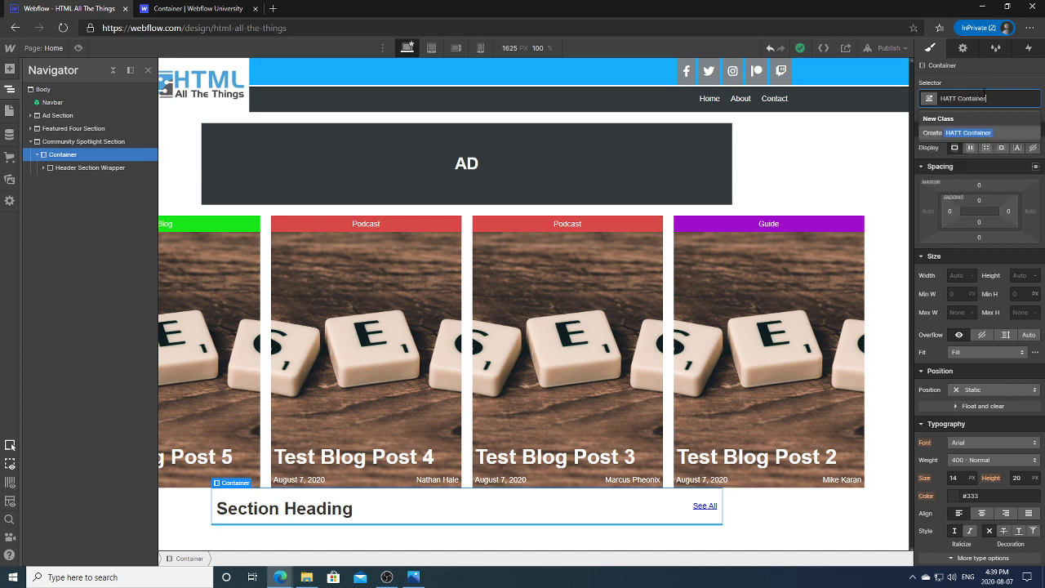
left_click(983, 132)
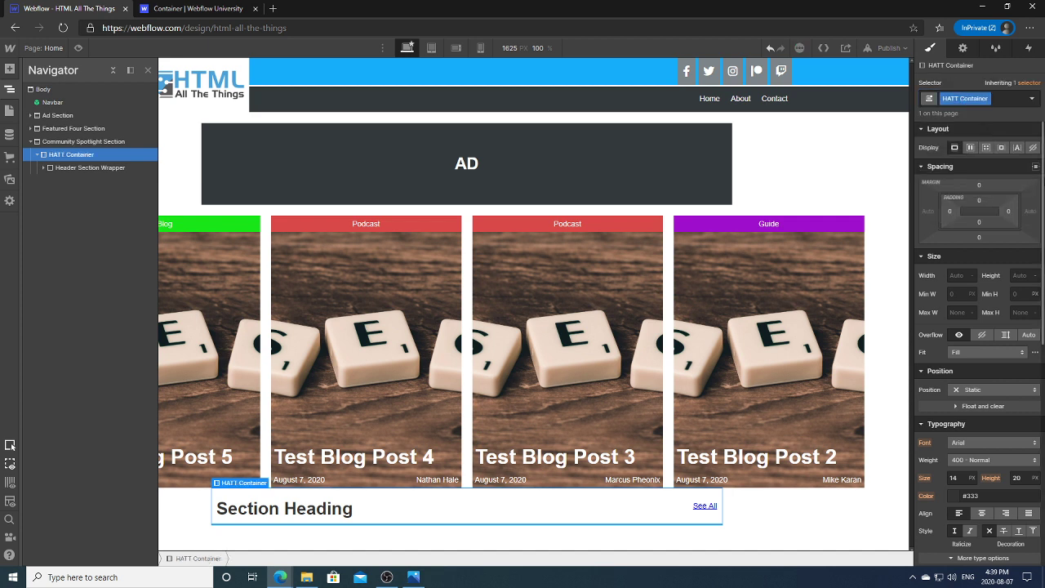
scroll(1014, 215, "up", 1)
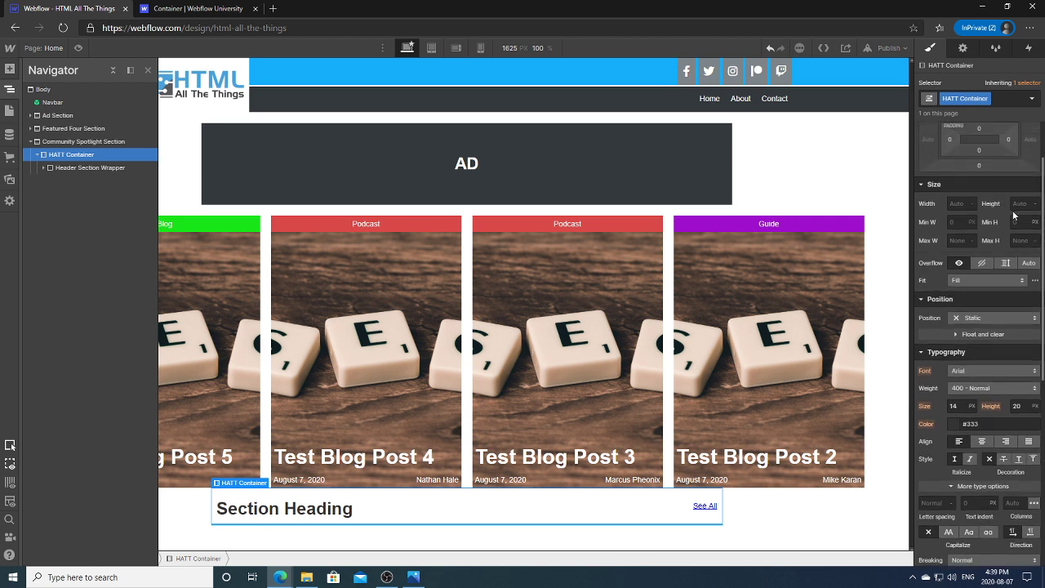
scroll(979, 221, "up", 1)
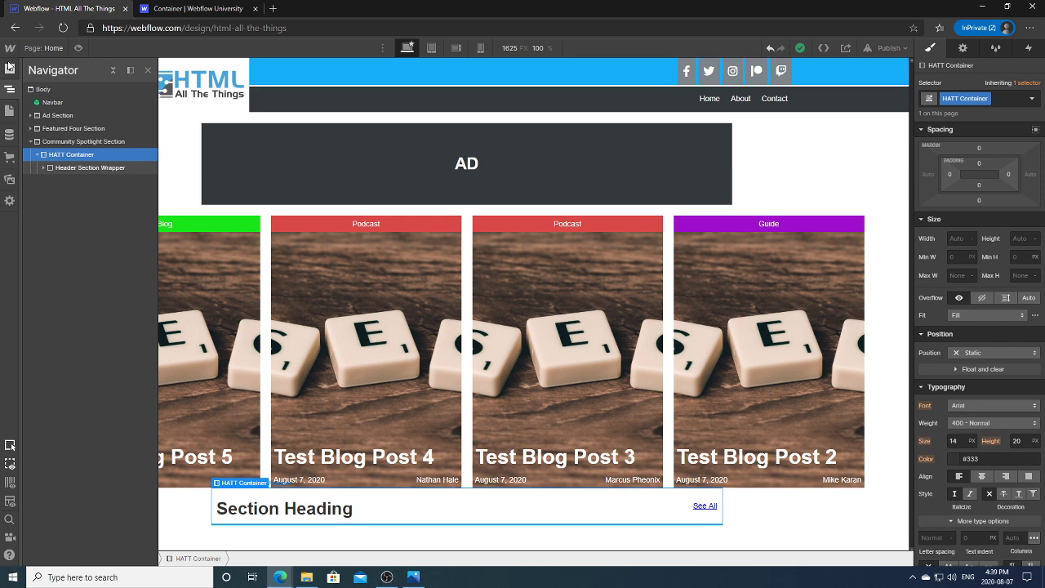
Step: Add a Div Block to the Community Spotlight Section with a new 'Readable Container' class
left_click(50, 143)
left_click(10, 68)
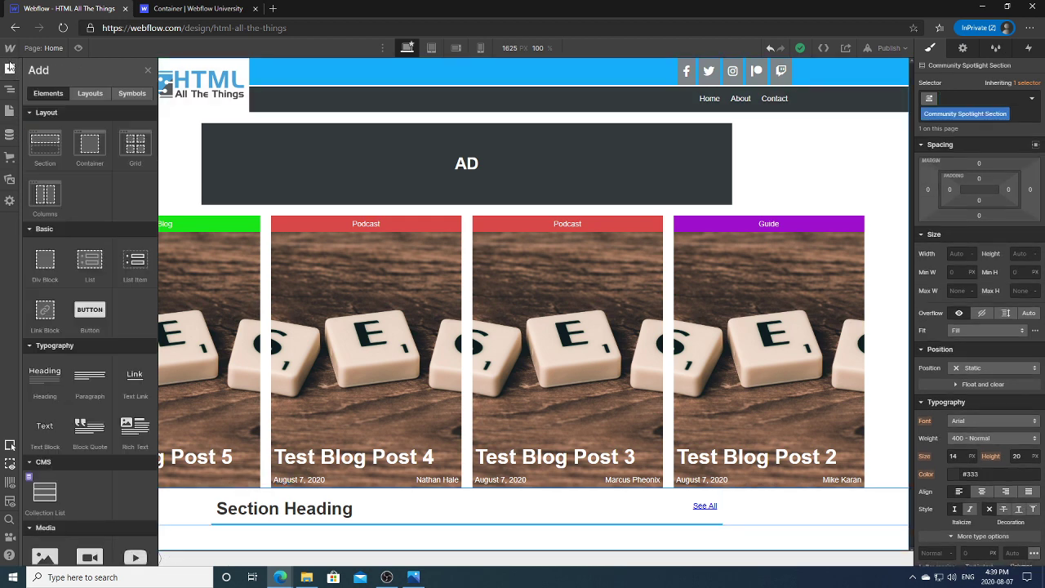
left_click(42, 269)
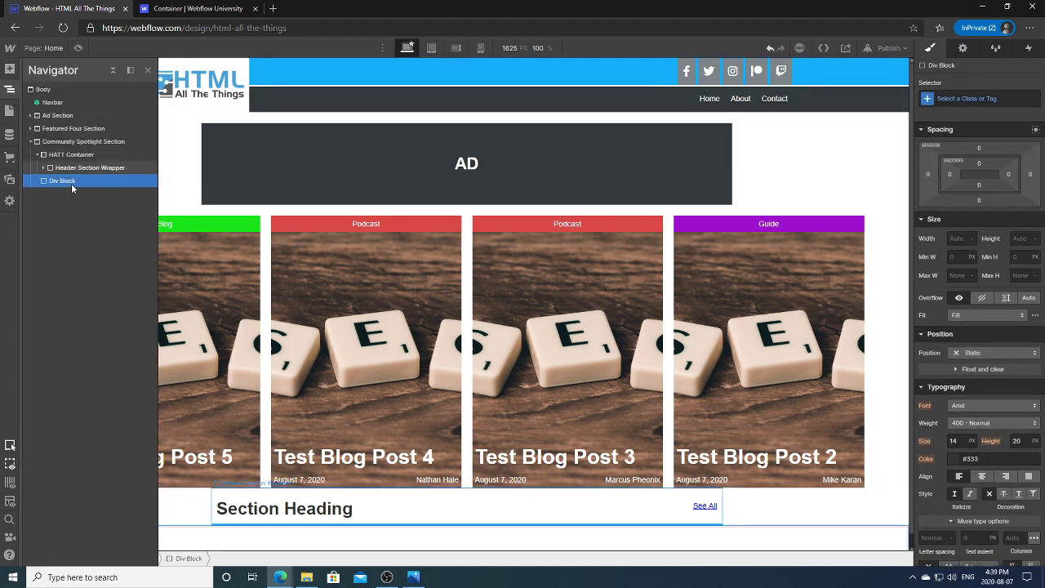
left_click_drag(68, 185, 65, 154)
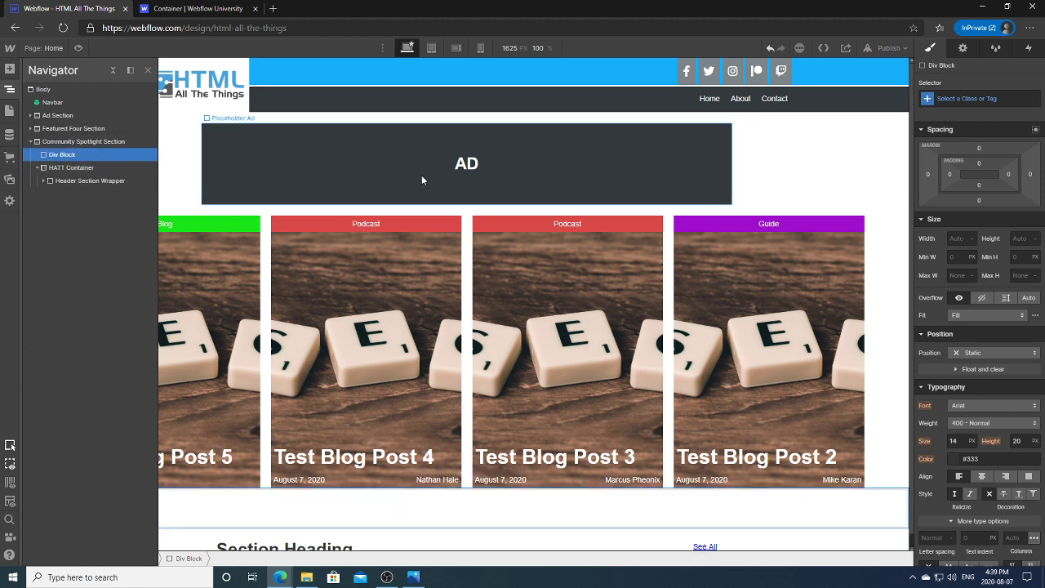
left_click(963, 98)
type("Read")
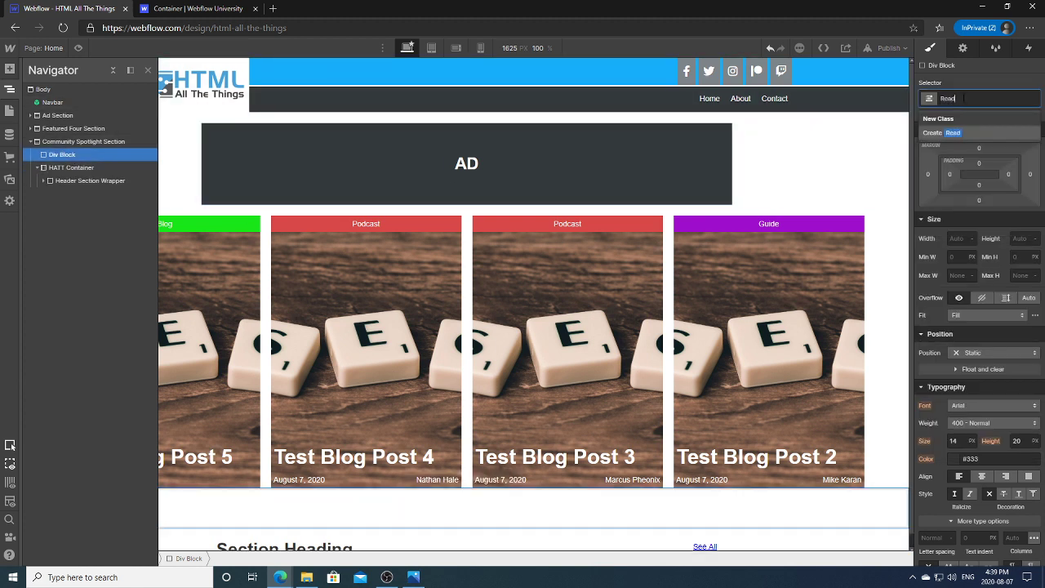
type("able Container")
key("Return")
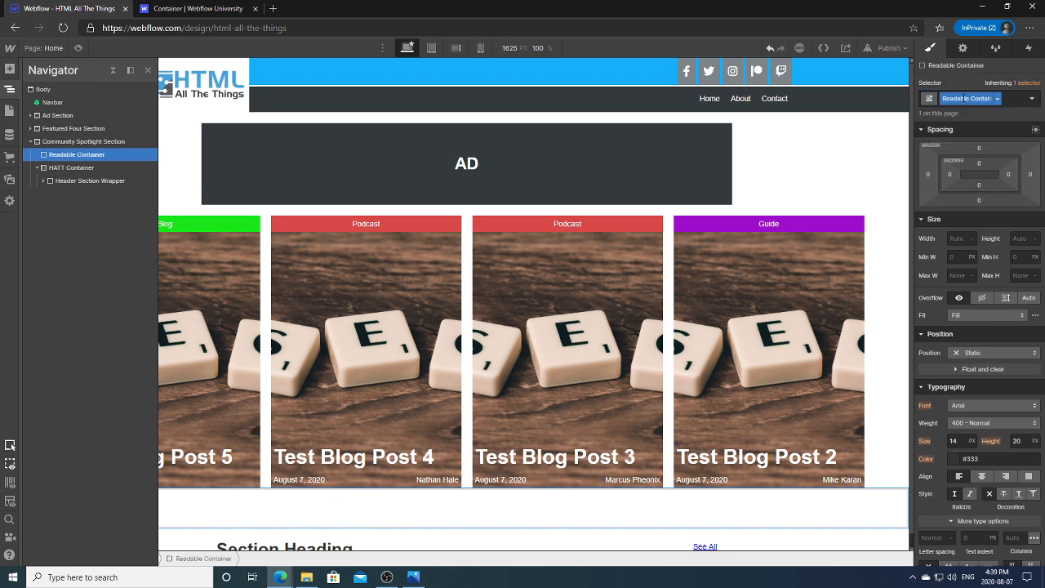
Step: Move Header Section Wrapper into Readable Container and delete the empty HATT Container
left_click_drag(54, 181, 55, 172)
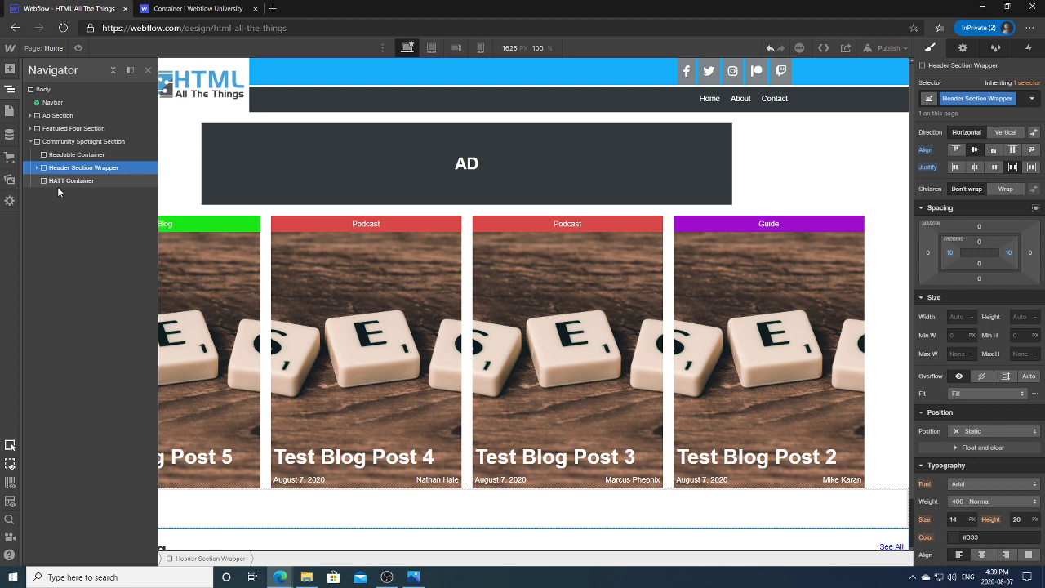
left_click(57, 182)
key("Delete")
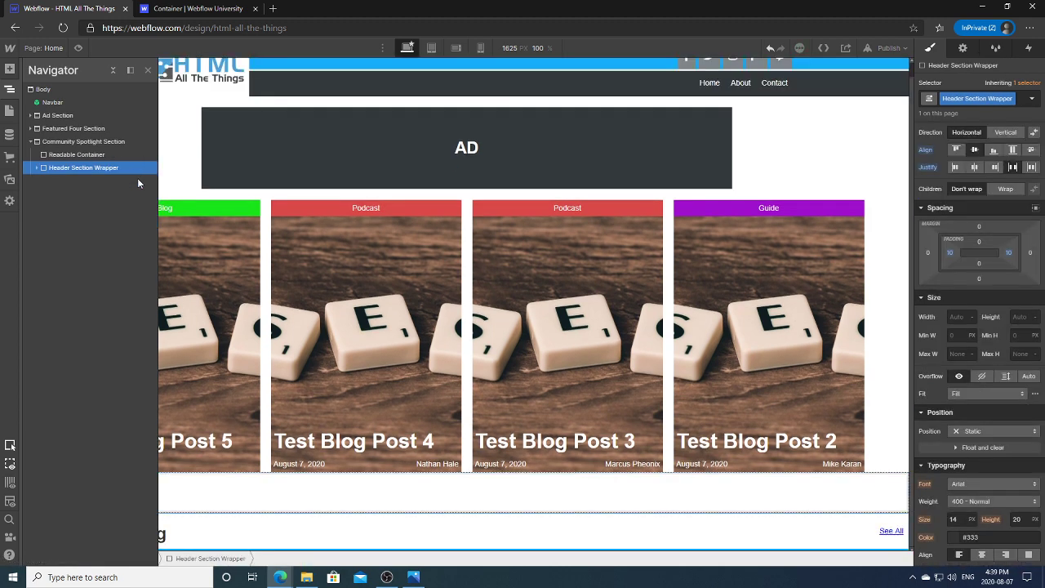
left_click_drag(80, 160, 79, 157)
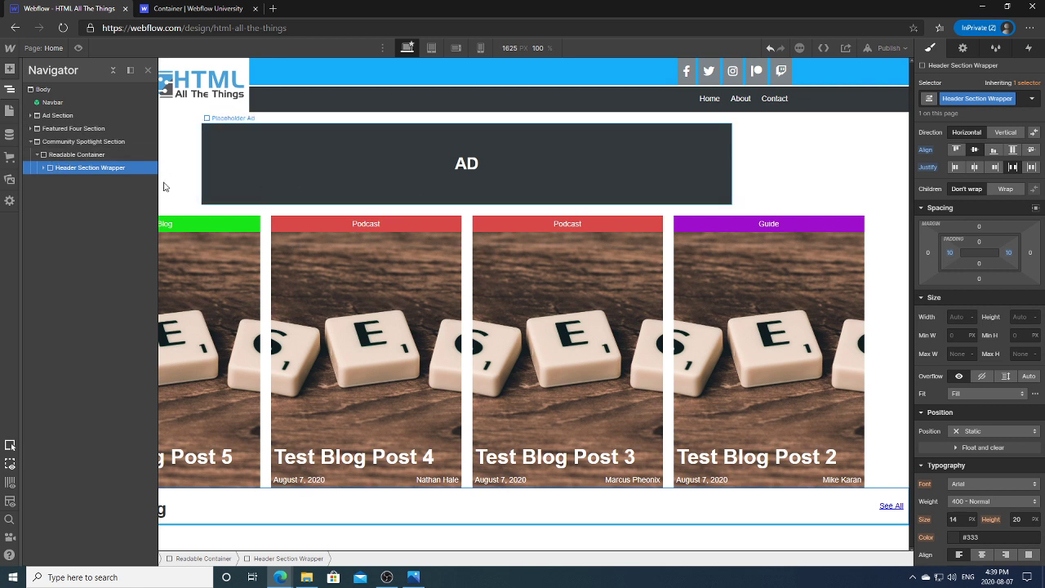
Step: Set the Readable Container's width to 1100 px
left_click(77, 155)
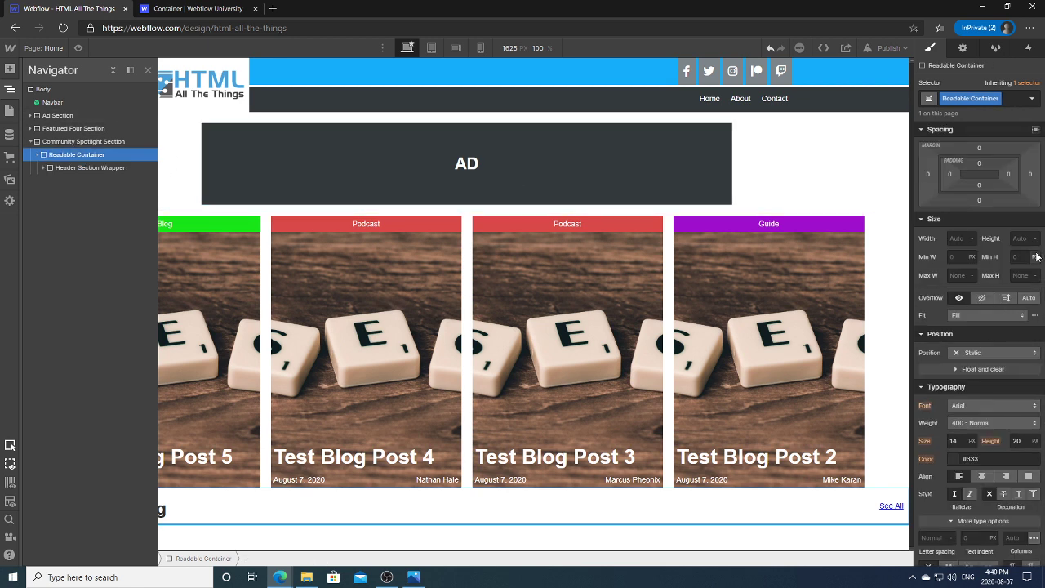
scroll(1042, 254, "down", 1)
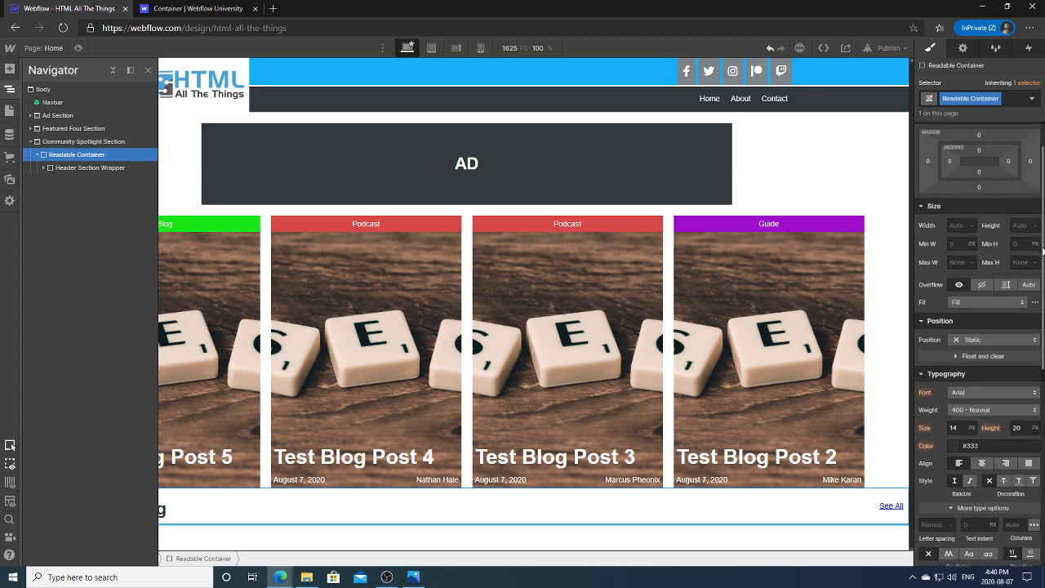
scroll(1043, 254, "down", 2)
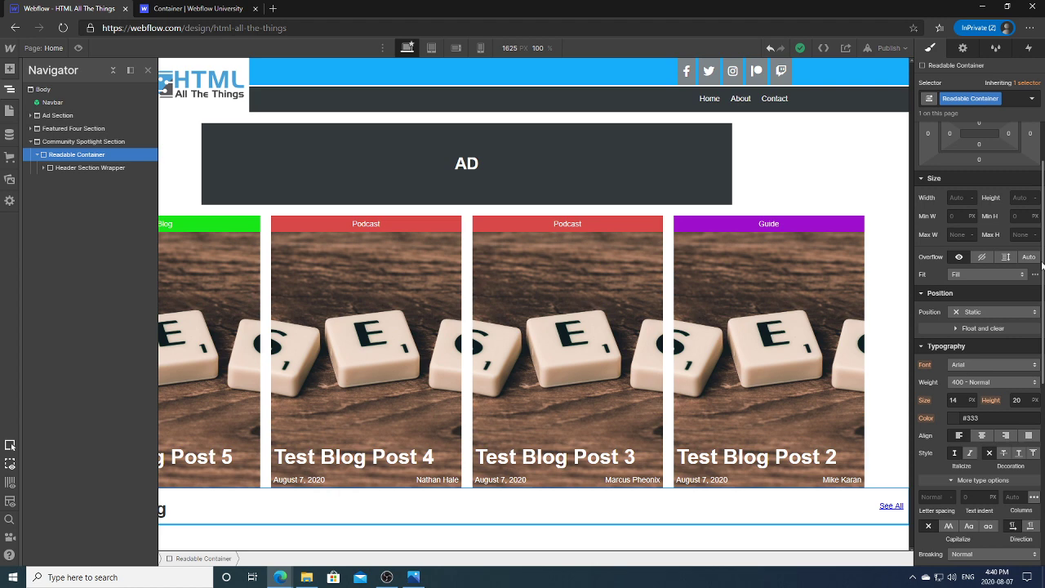
scroll(1043, 263, "down", 2)
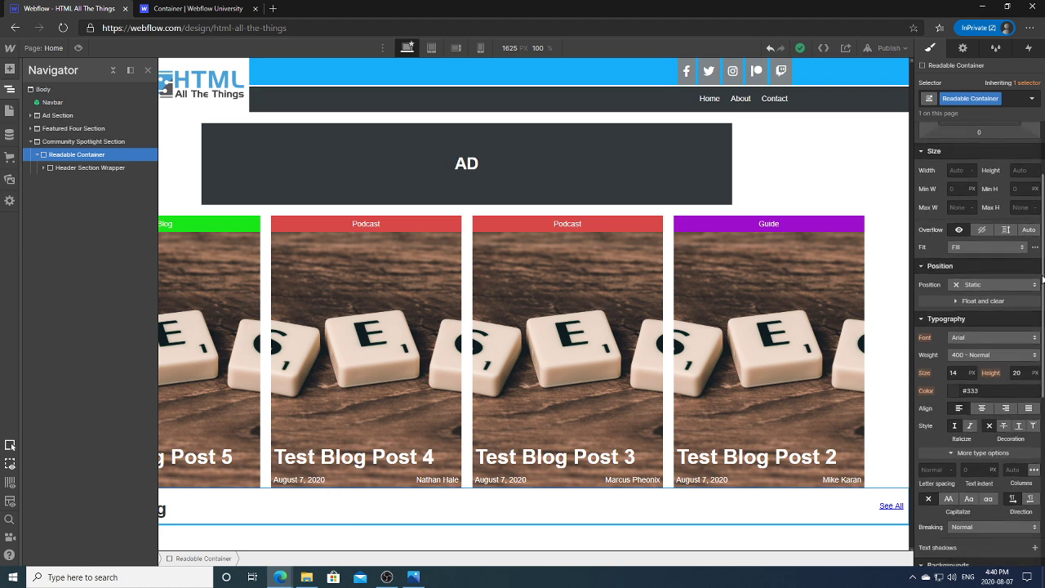
scroll(1042, 280, "up", 5)
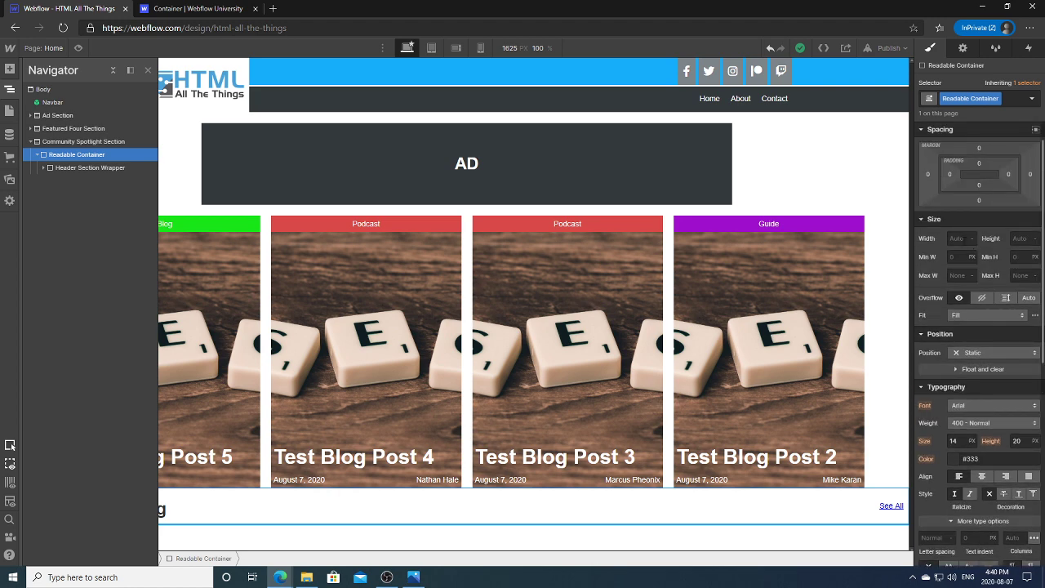
left_click(960, 238)
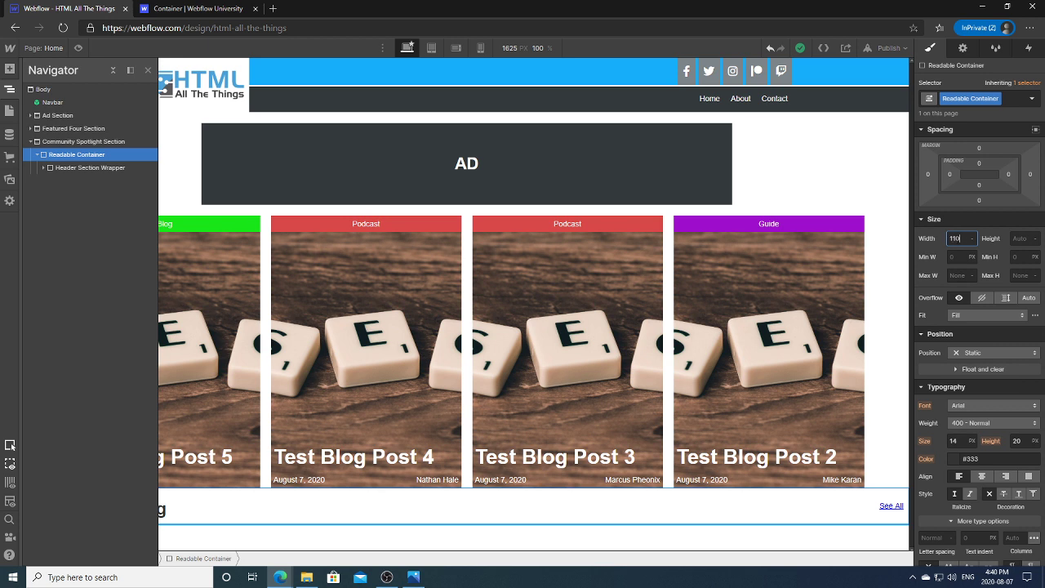
type("1100")
key("Return")
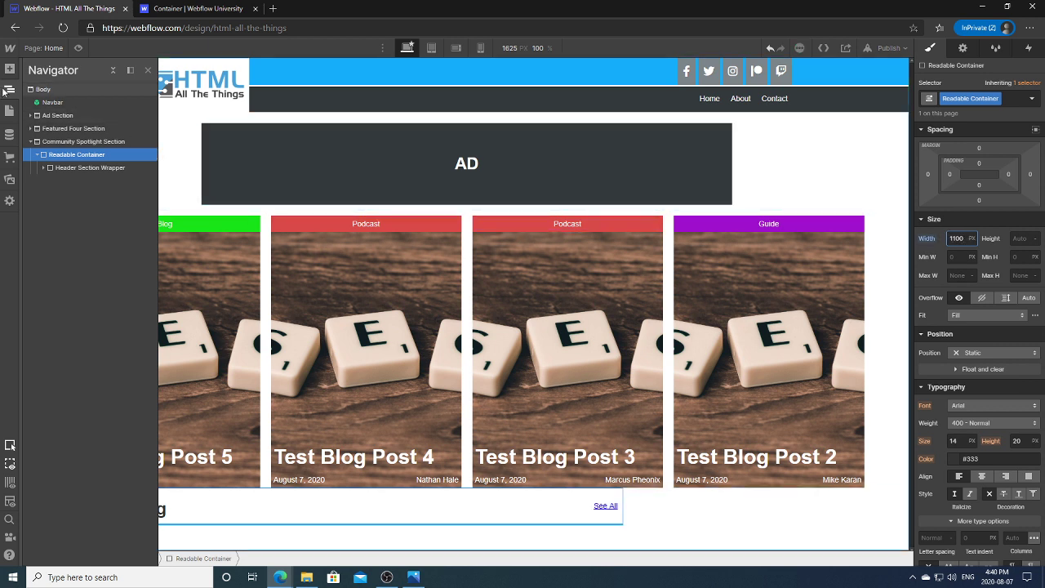
left_click(13, 89)
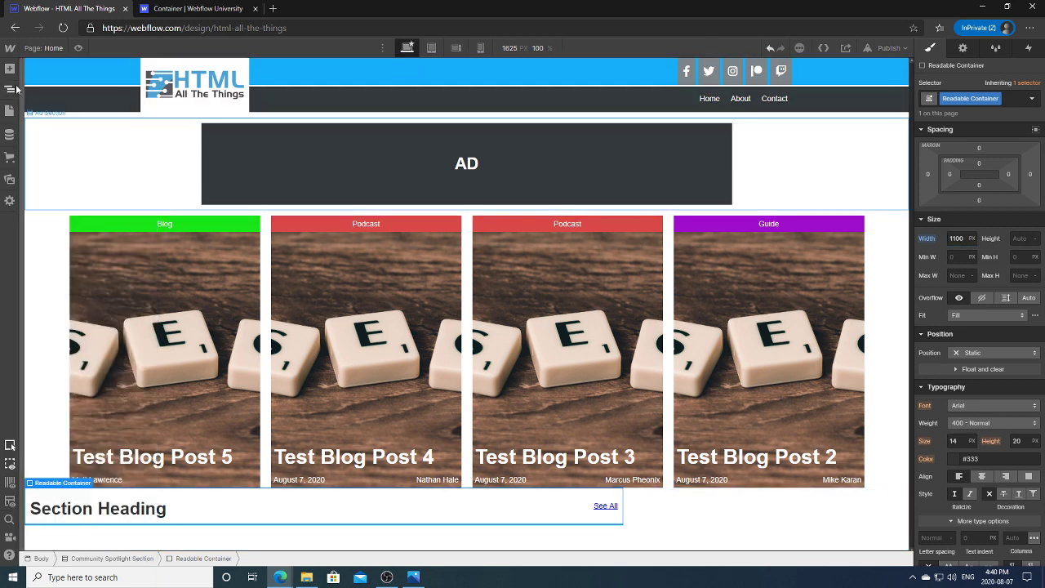
Step: Make the Community Spotlight Section a flex layout justified center, then reselect Readable Container
left_click(13, 89)
left_click(59, 144)
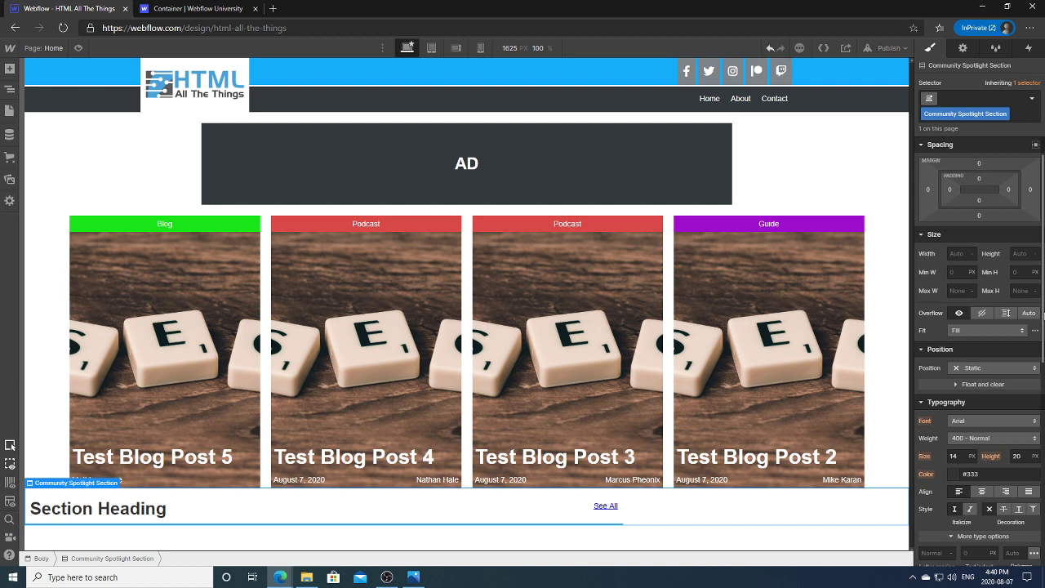
left_click(971, 164)
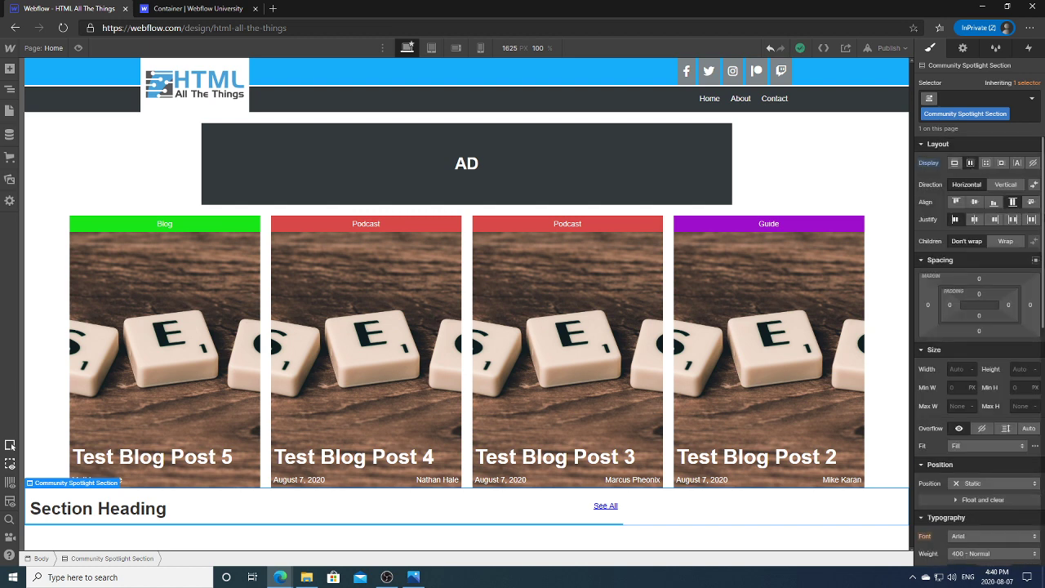
left_click(973, 219)
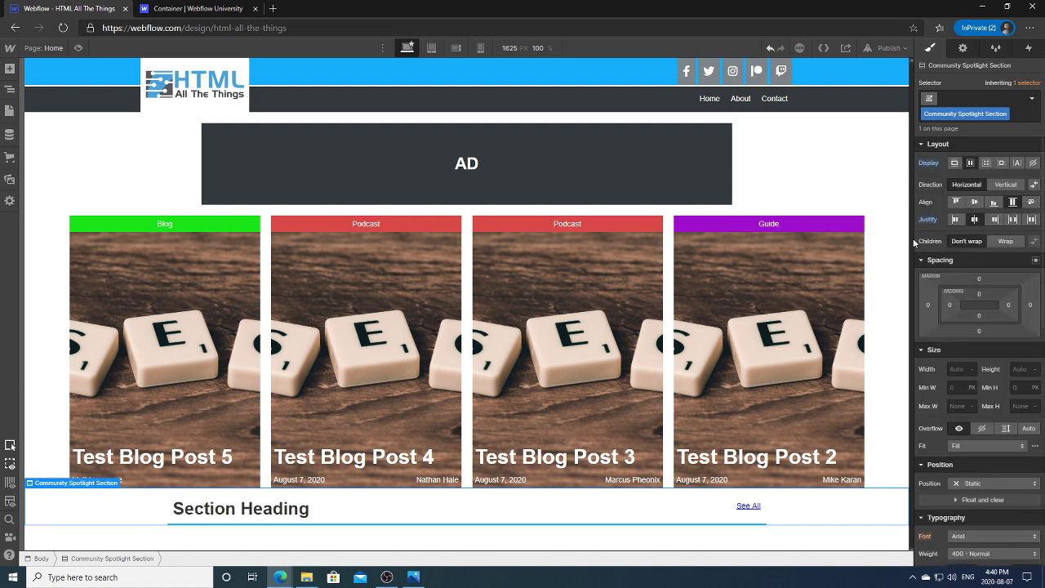
left_click(846, 499)
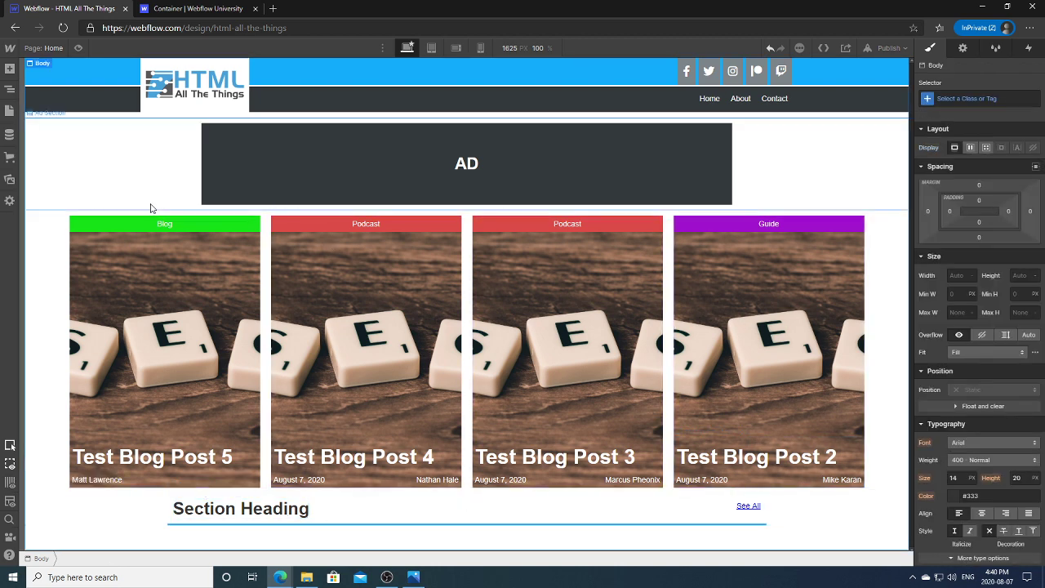
left_click(10, 89)
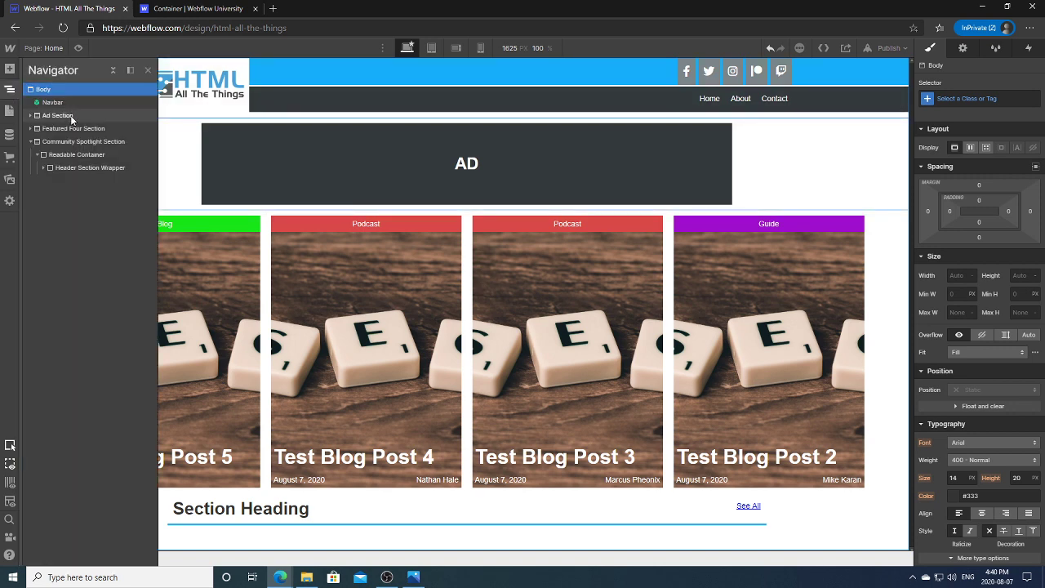
left_click(76, 154)
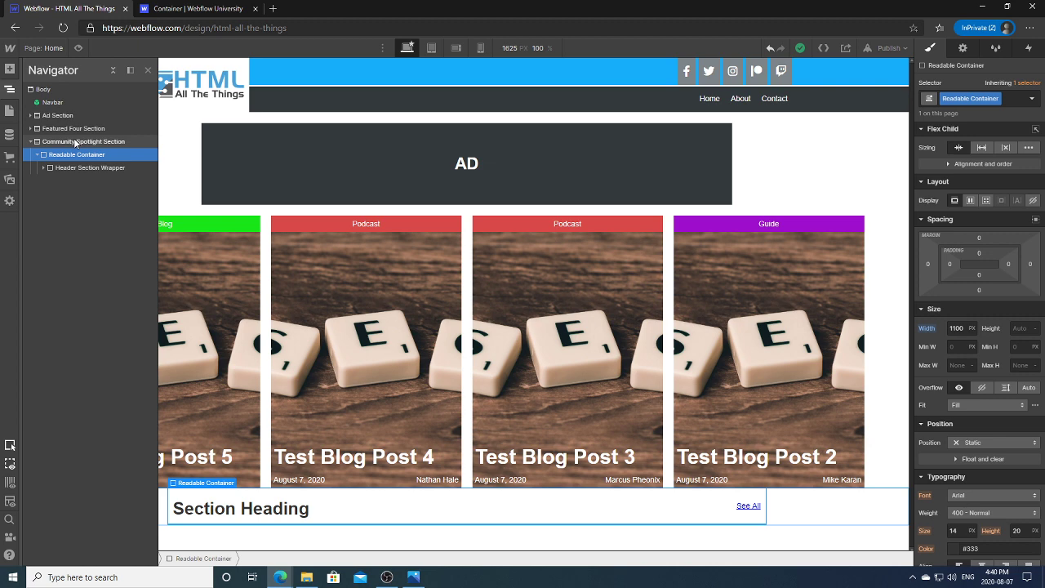
Step: Add a Div Block to the Featured Four Section and give it the existing Readable Container class
left_click(73, 128)
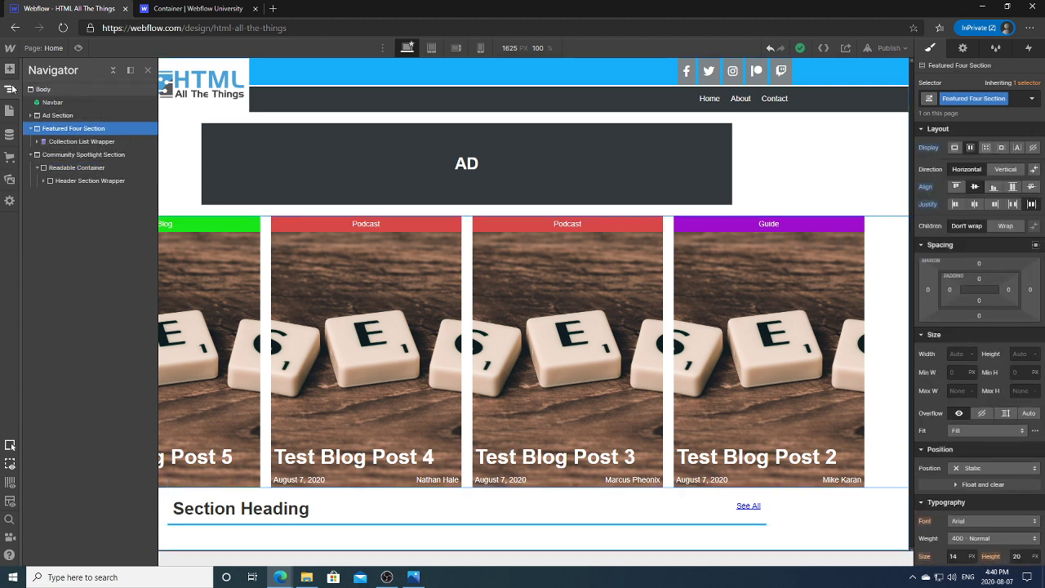
left_click(10, 68)
left_click(42, 258)
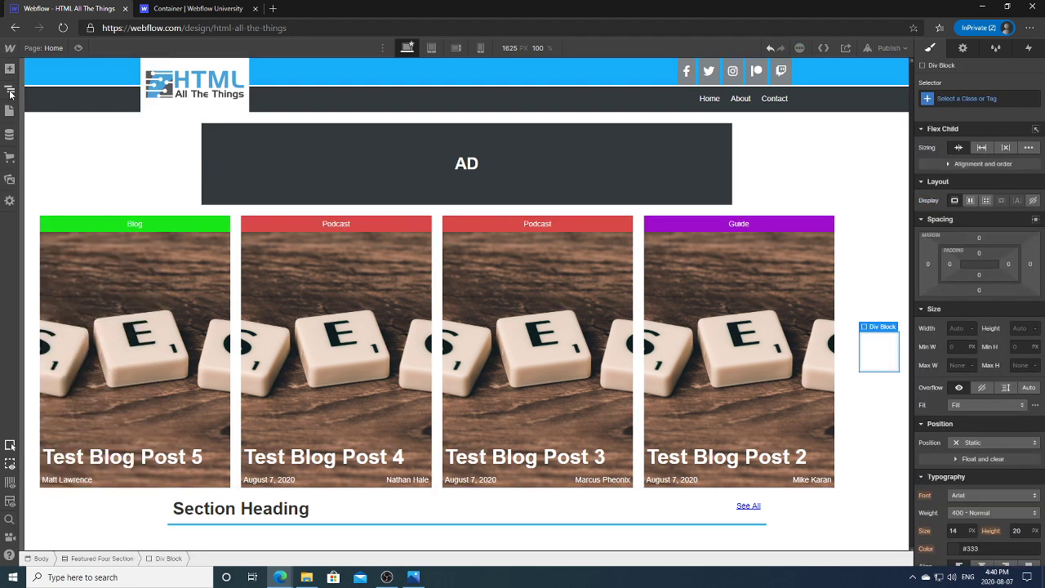
left_click(10, 91)
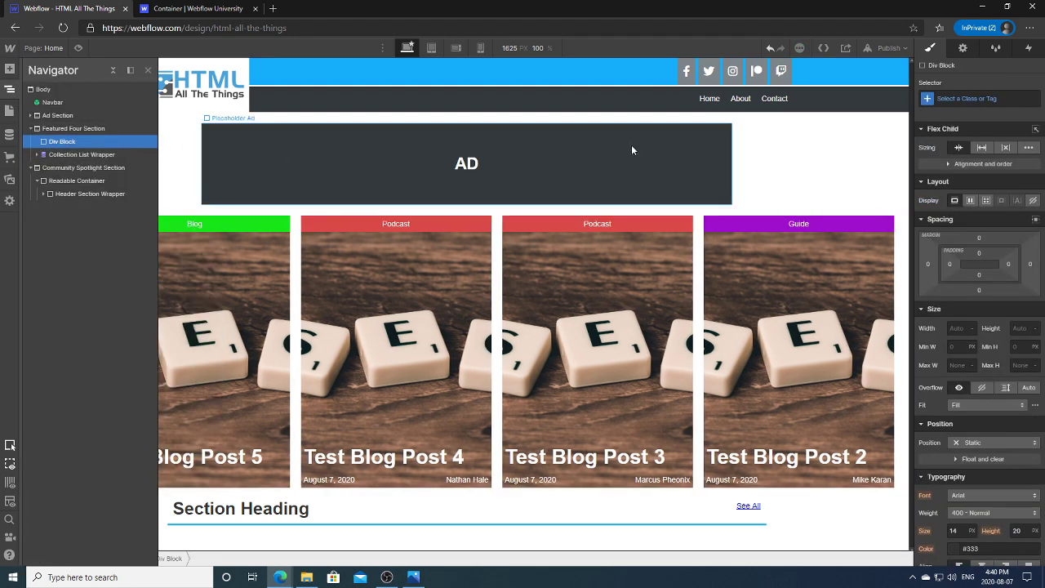
left_click(978, 99)
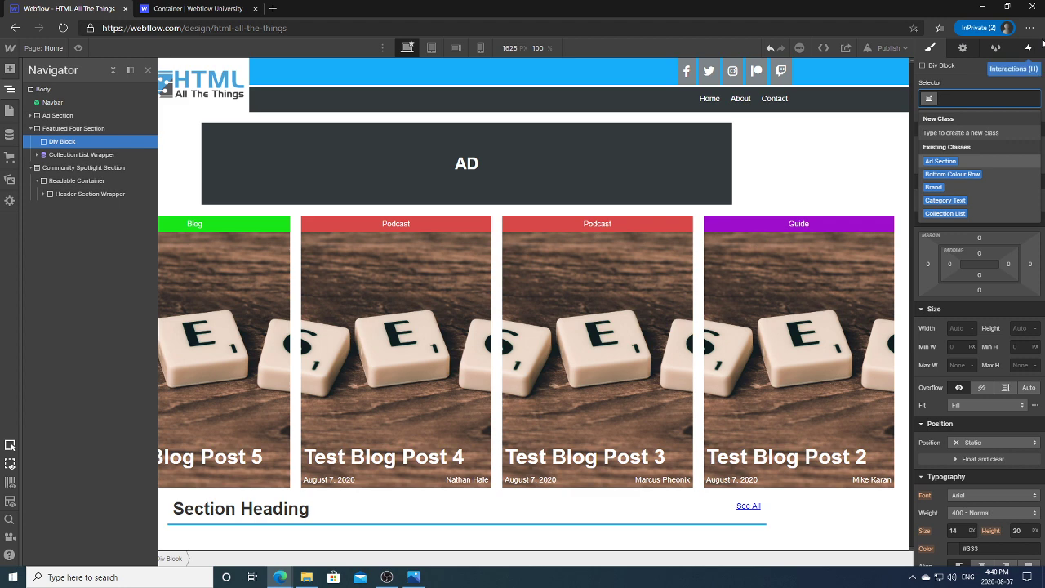
type("Readable")
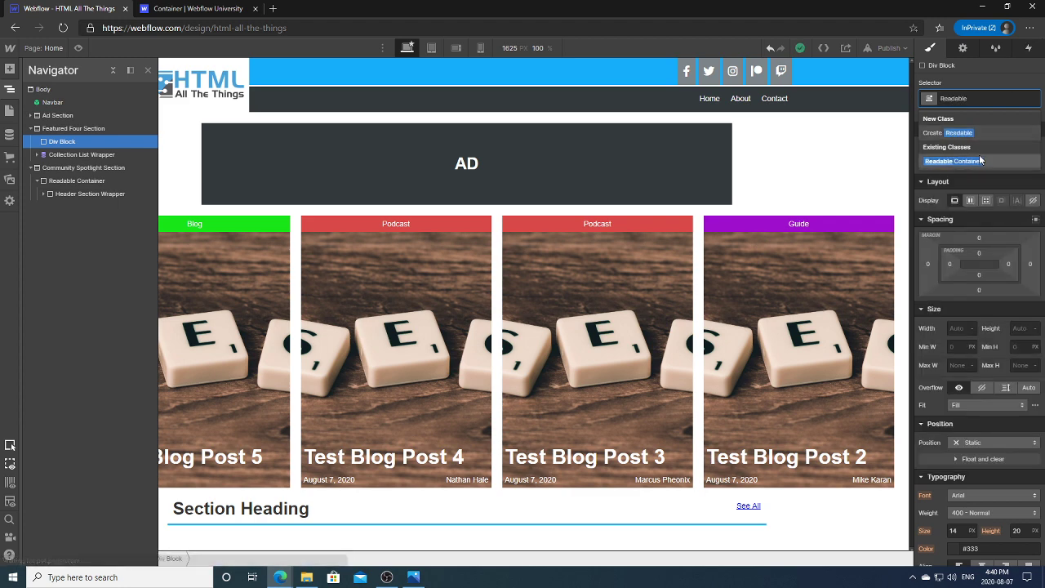
left_click(978, 160)
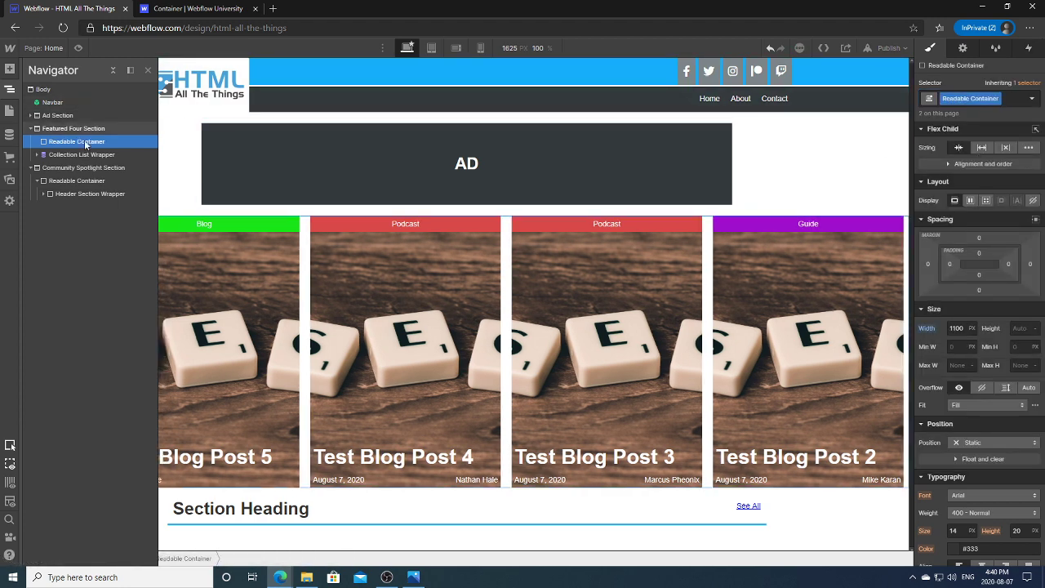
Step: Move the Collection List Wrapper inside the new Readable Container
left_click(63, 155)
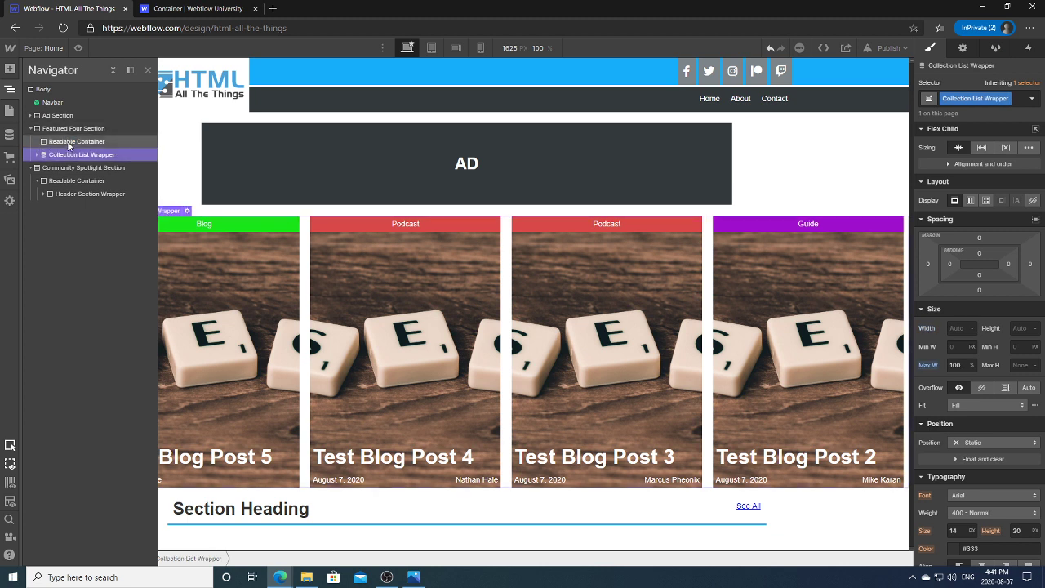
mouse_move(69, 145)
left_mouse_down()
mouse_move(90, 160)
mouse_move(87, 138)
mouse_move(86, 153)
mouse_move(76, 152)
left_mouse_up()
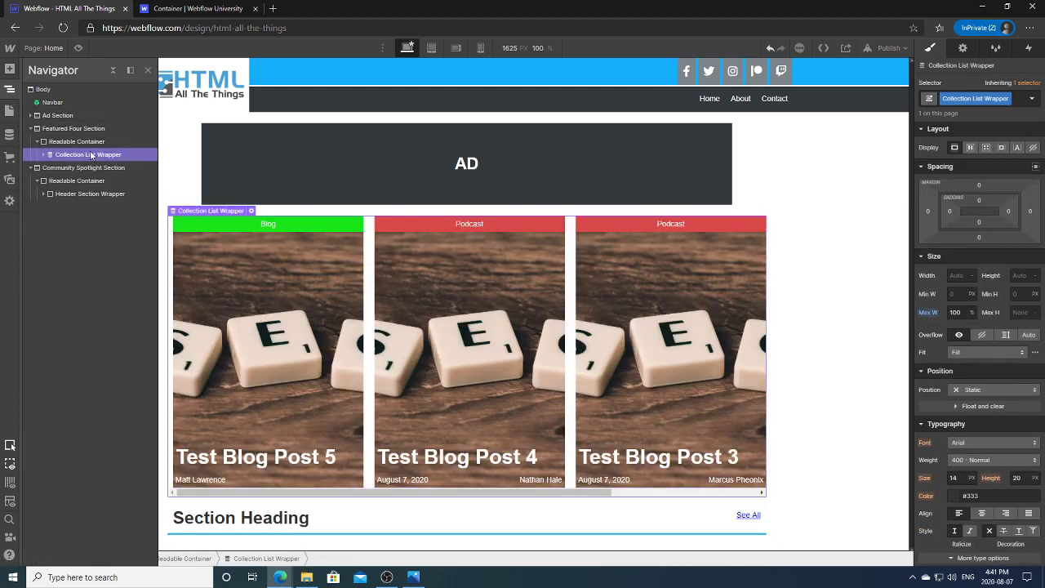
left_click(12, 90)
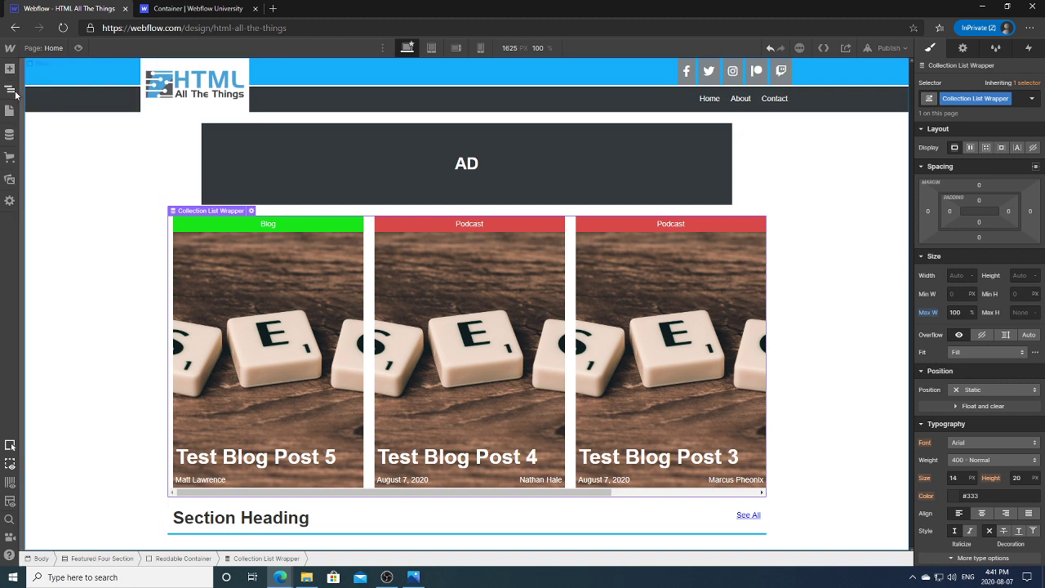
left_click_drag(470, 496, 634, 496)
scroll(567, 466, "left", 5)
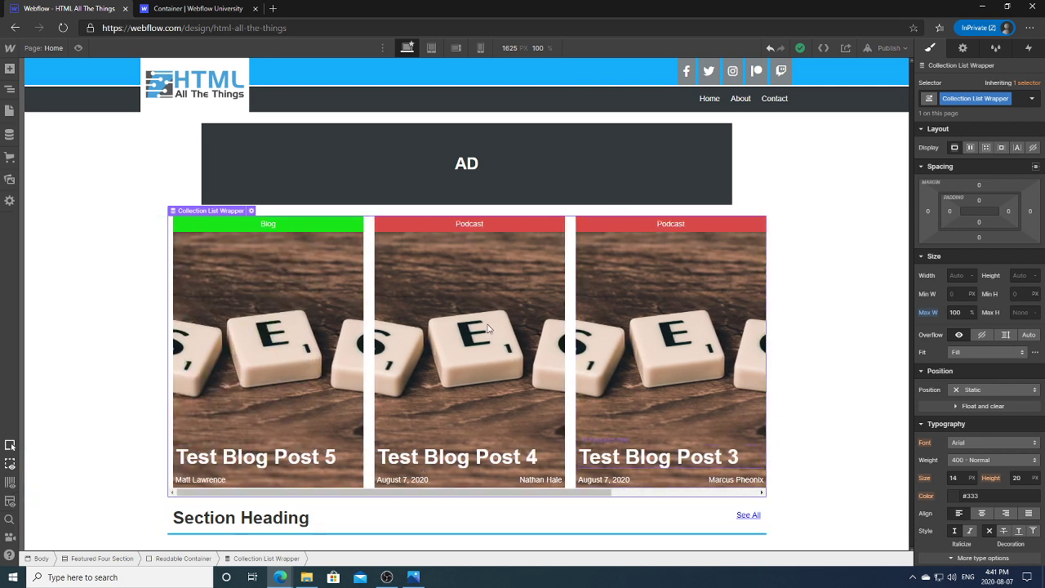
Step: Widen this Readable Container to 1500 px
key("z")
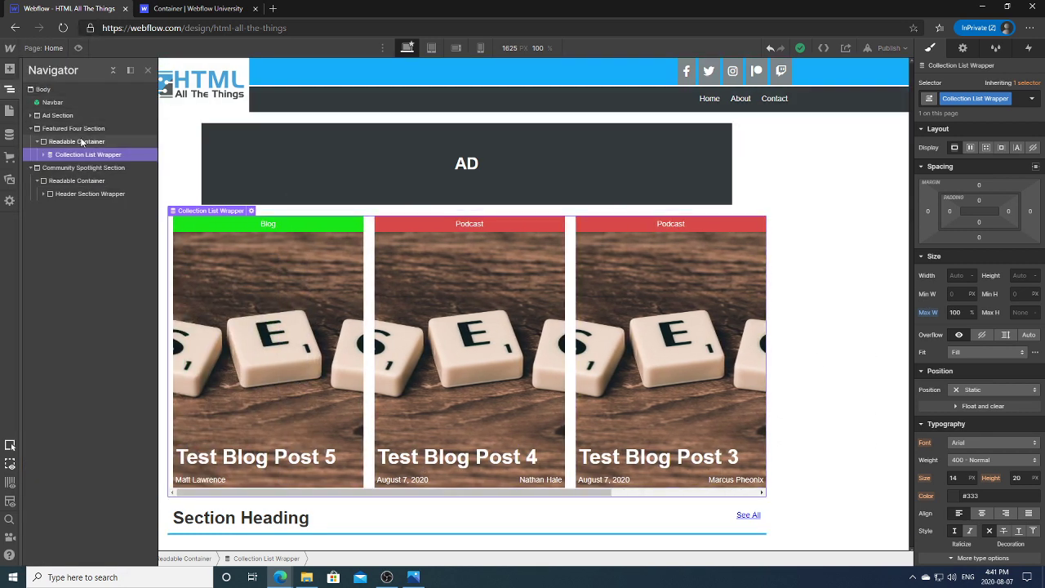
left_click(82, 141)
left_click(957, 329)
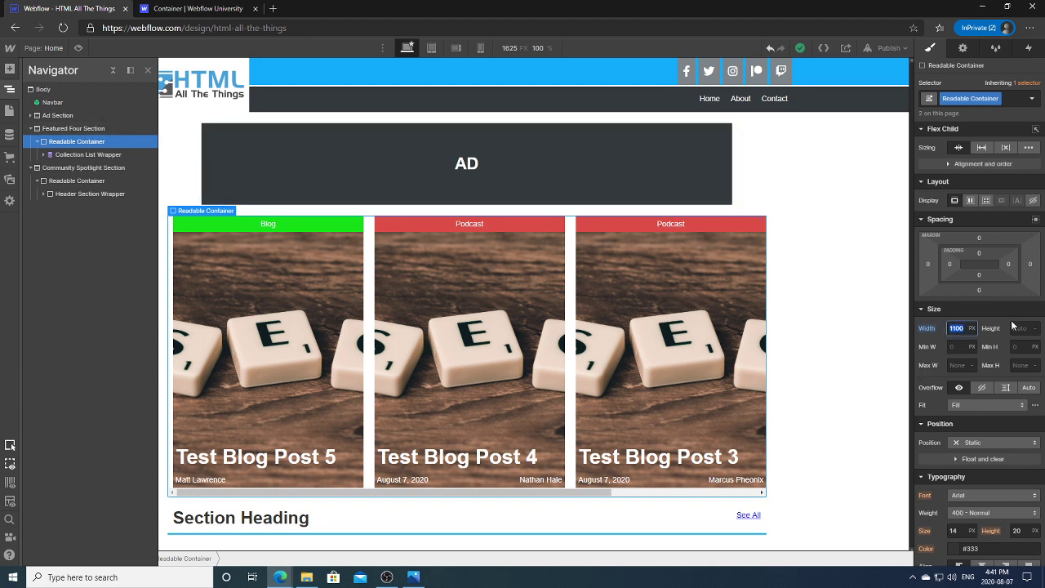
type("1500")
key("Return")
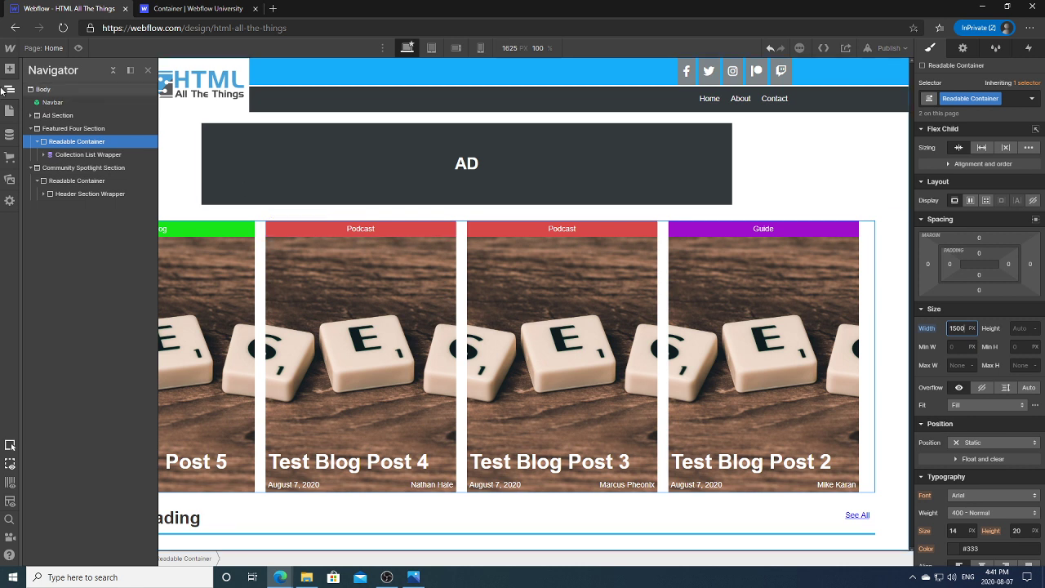
left_click(9, 89)
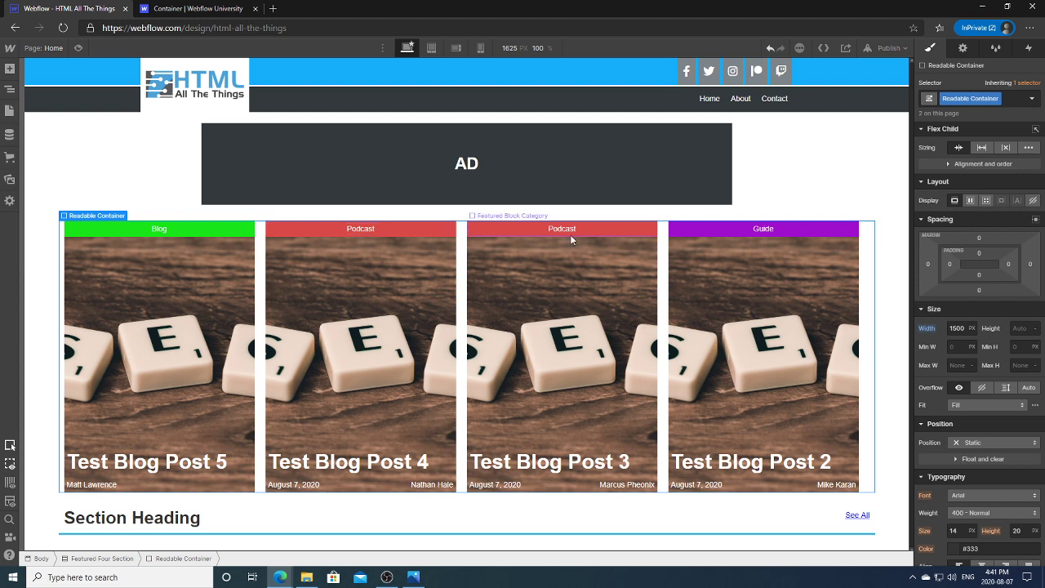
Step: Select the Header Section Wrapper and Section Heading to inspect the heading row
left_click(369, 522)
left_click(892, 430)
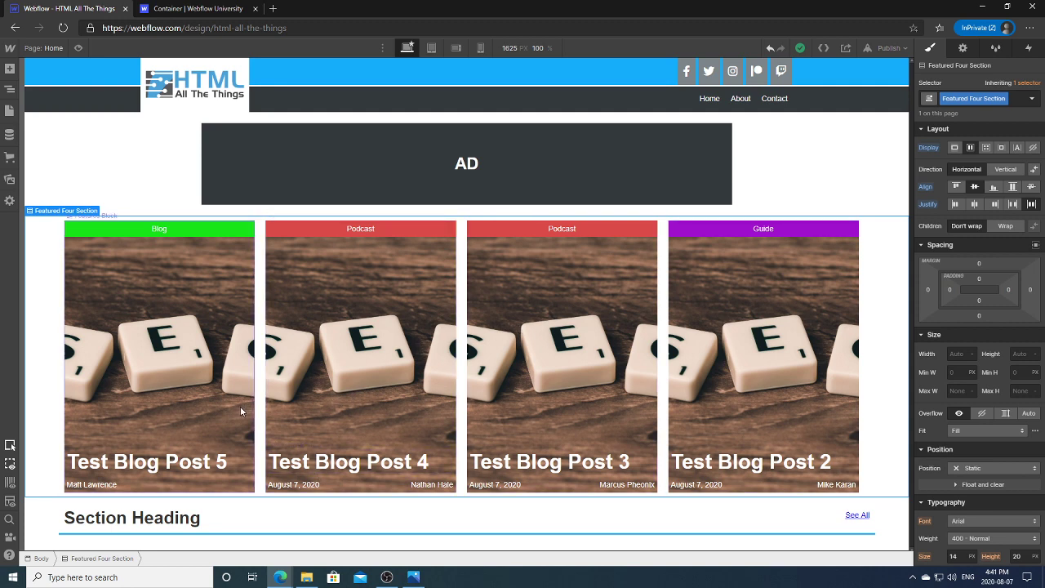
left_click(238, 513)
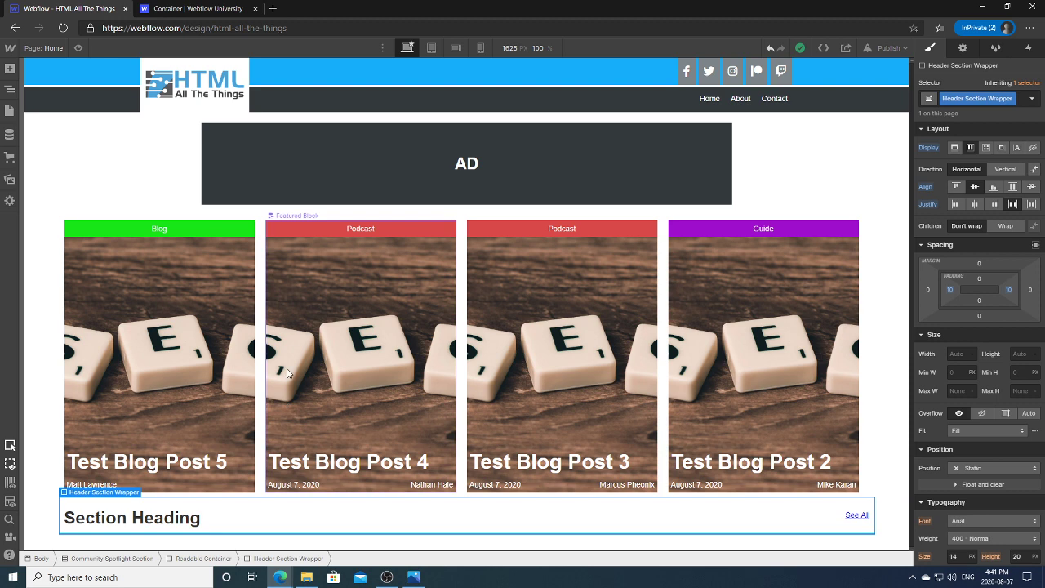
left_click(186, 518)
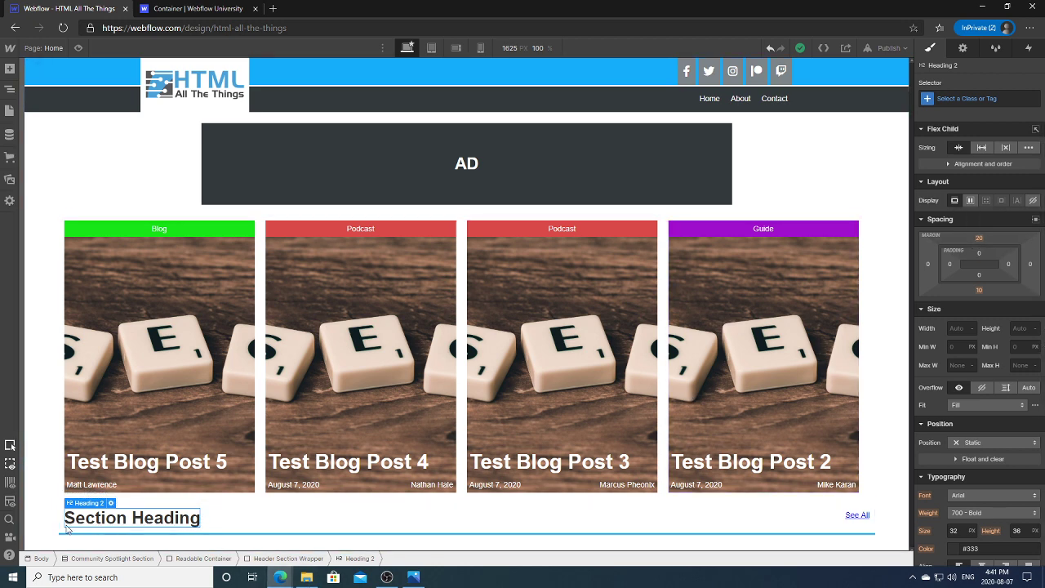
left_click(214, 542)
Step: Reduce the Section Heading's top margin to 10 px and select the Featured Four Section
left_click(191, 522)
left_click(979, 237)
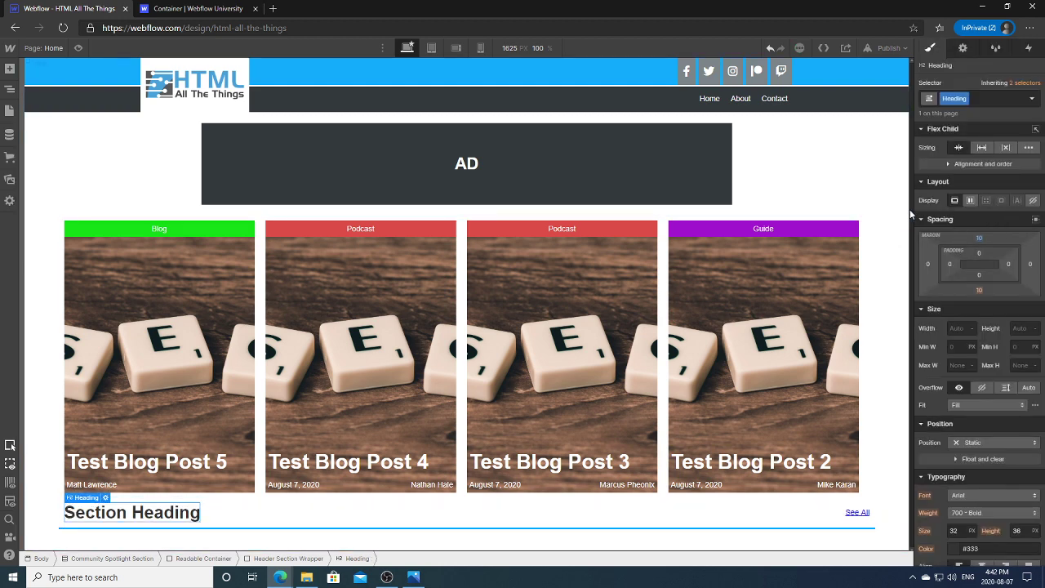
left_click(663, 360)
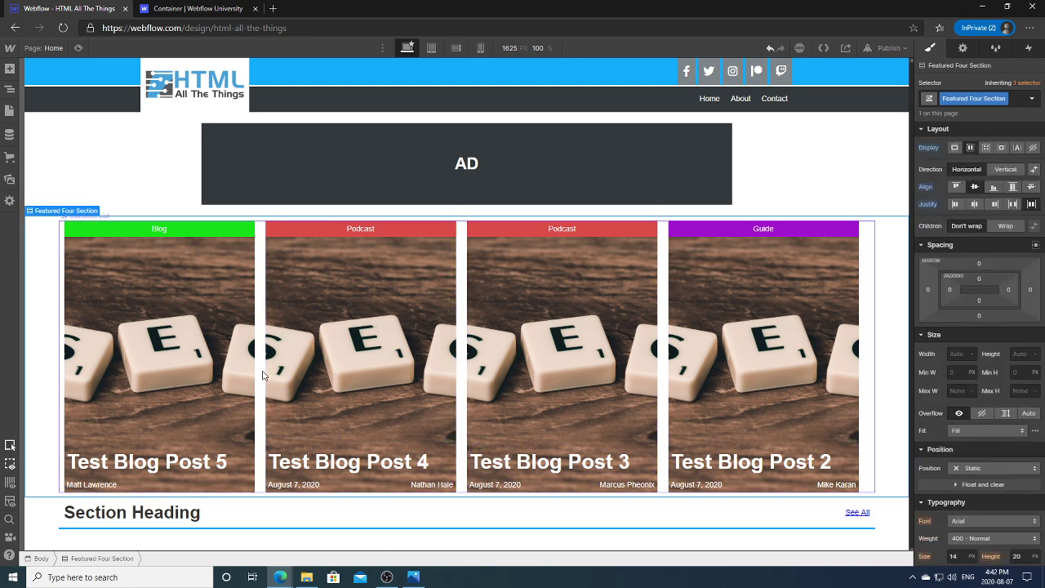
key("alt+Tab")
Step: View the home page mockup's Community Spotlight section in Photos
scroll(692, 261, "up", 1)
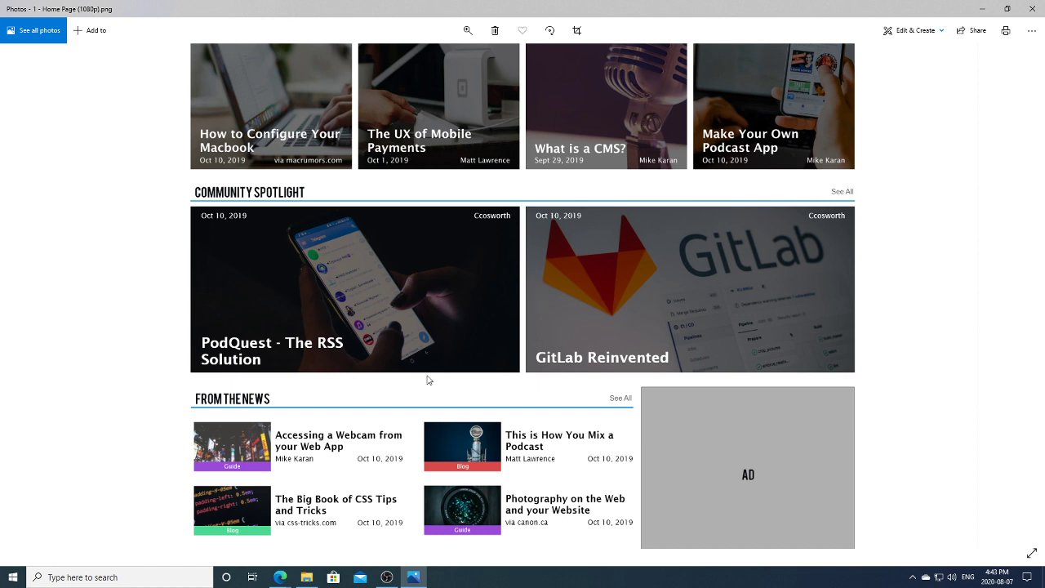
Step: Back in the Designer, select the Community Spotlight Readable Container and open CMS Collections
mouse_move(414, 578)
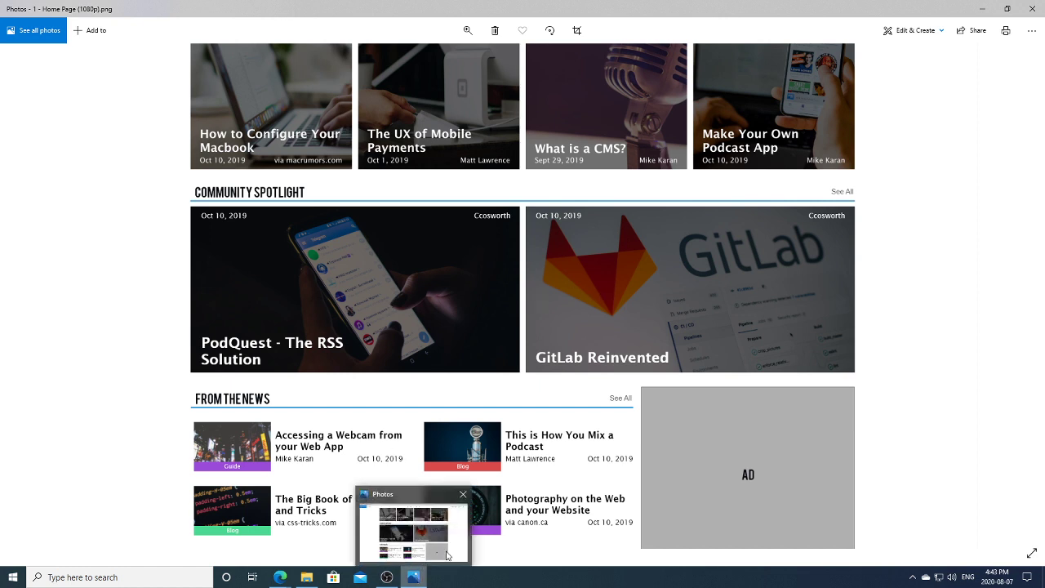
mouse_move(280, 577)
left_click(234, 537)
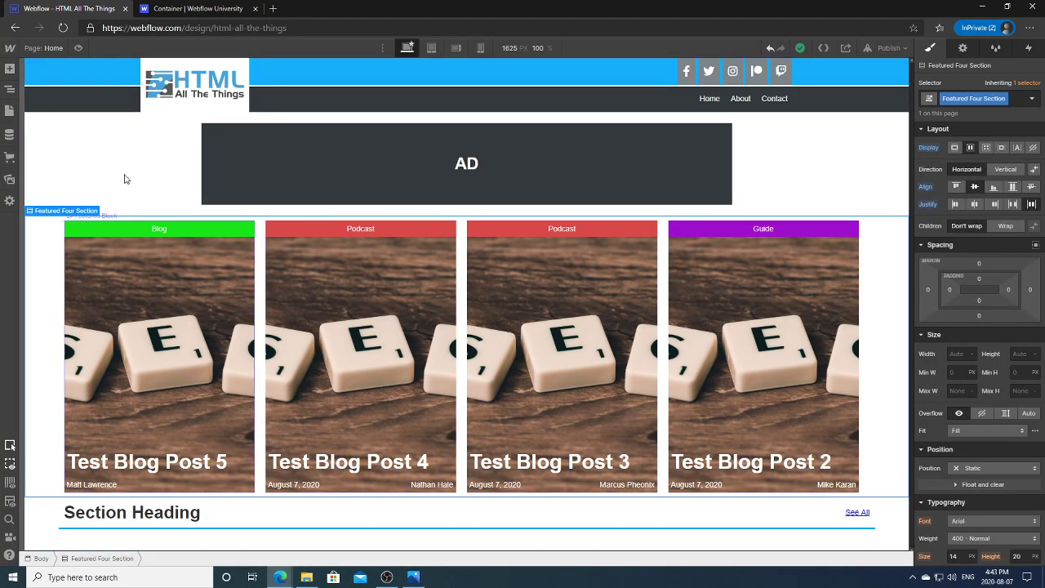
left_click(10, 88)
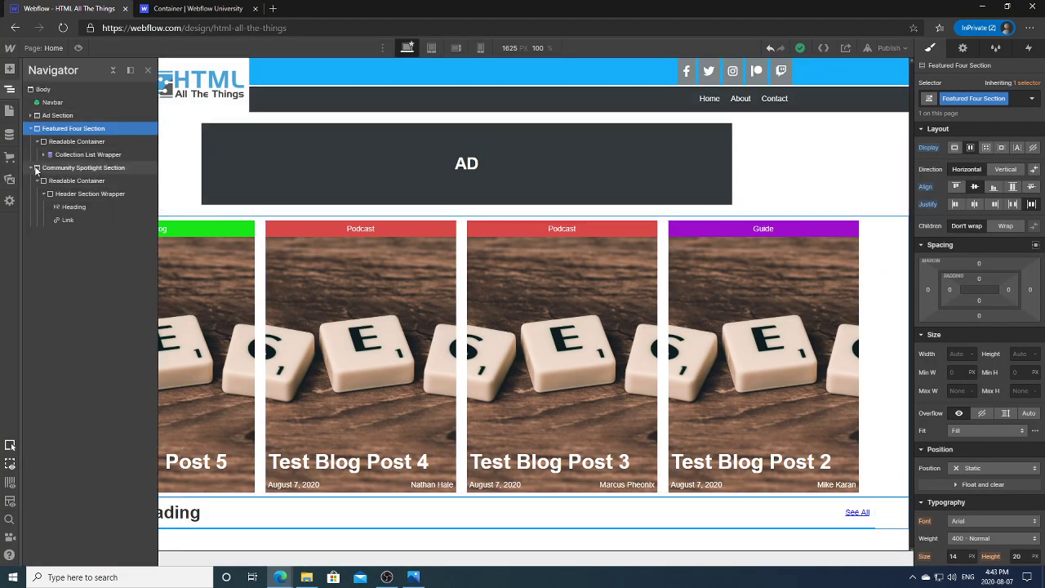
left_click(30, 168)
left_click(31, 169)
left_click(30, 168)
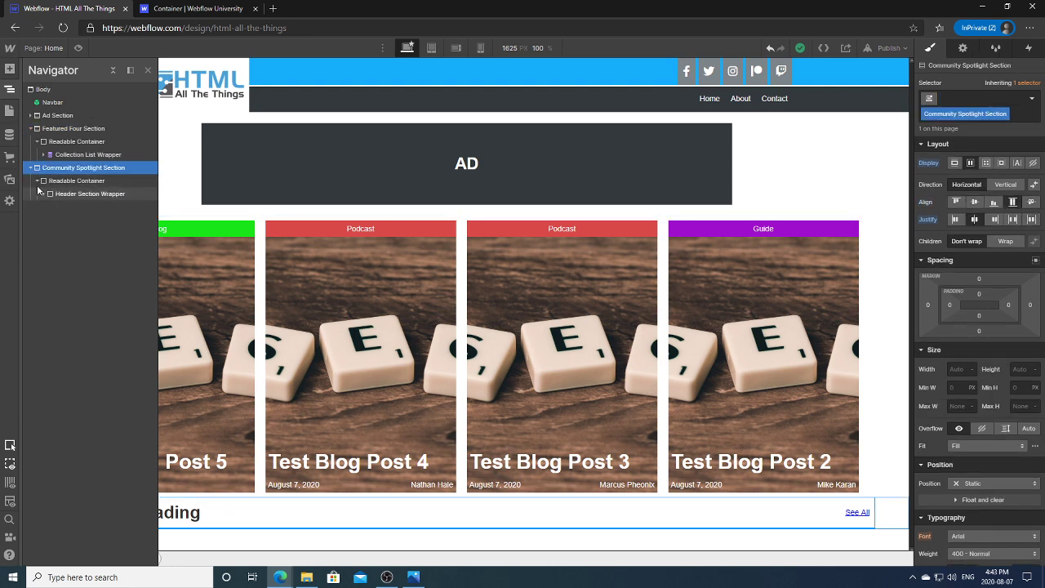
left_click(75, 181)
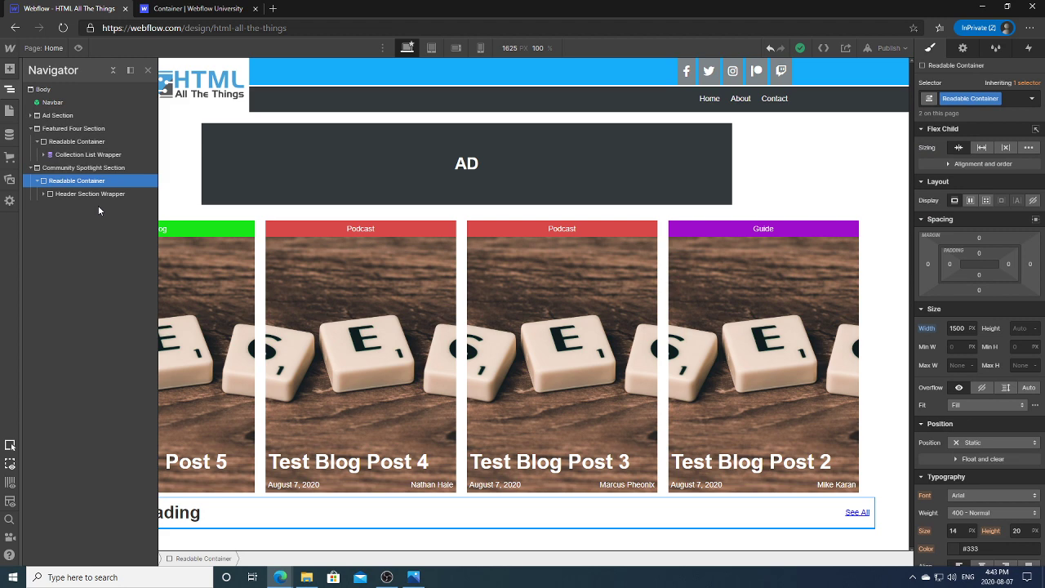
left_click(10, 133)
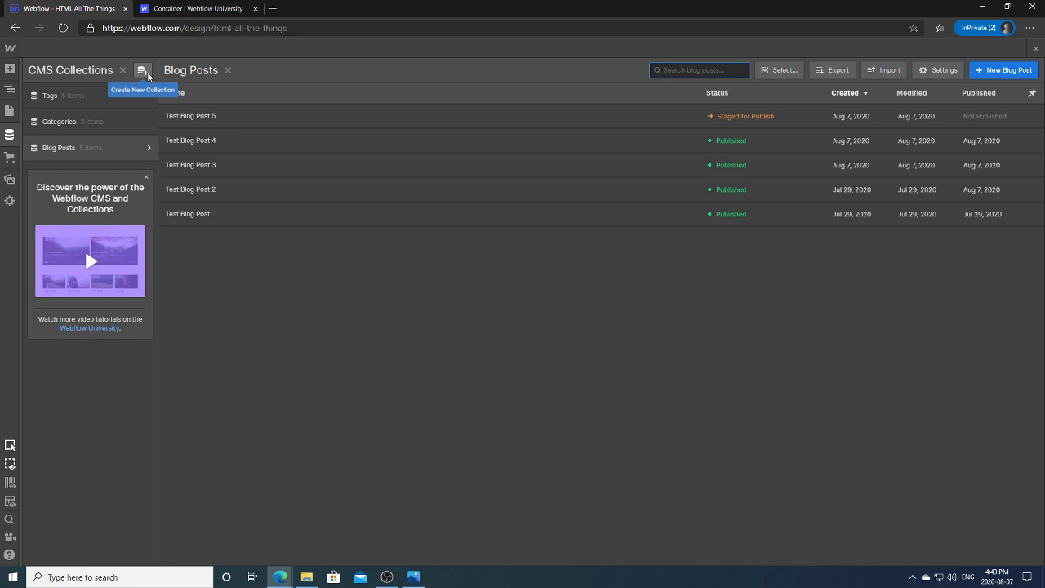
Step: Start a new CMS collection named 'Community Spotlight' and begin adding a custom field
left_click(144, 72)
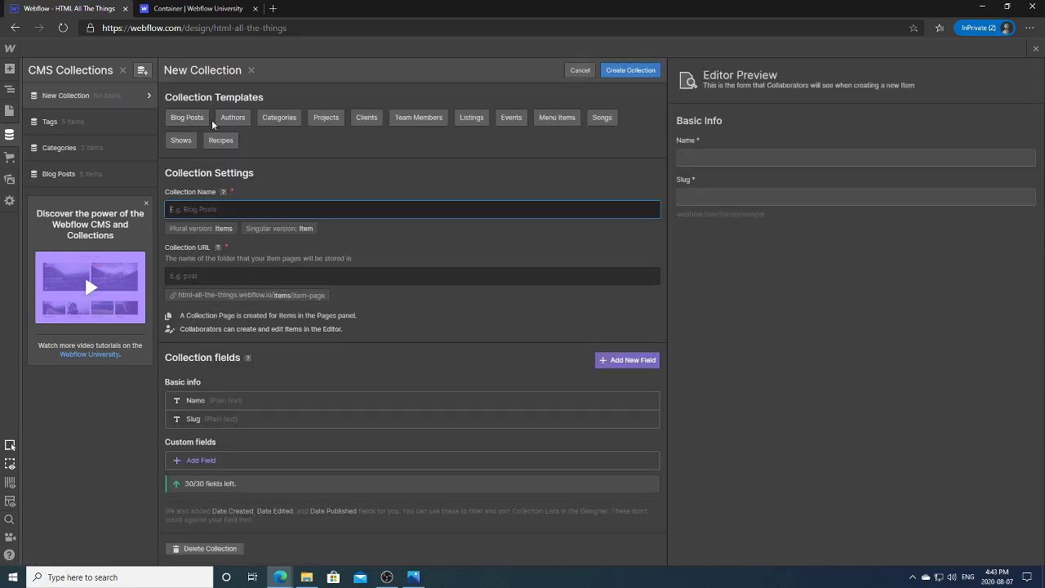
type("C")
key("BackSpace")
type("Comm")
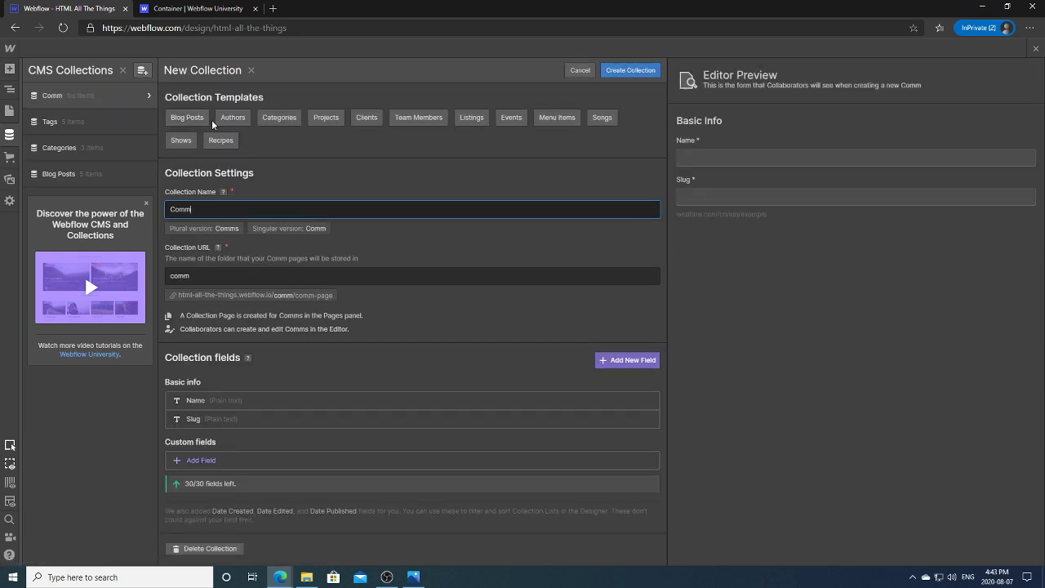
type("unity Spotlight")
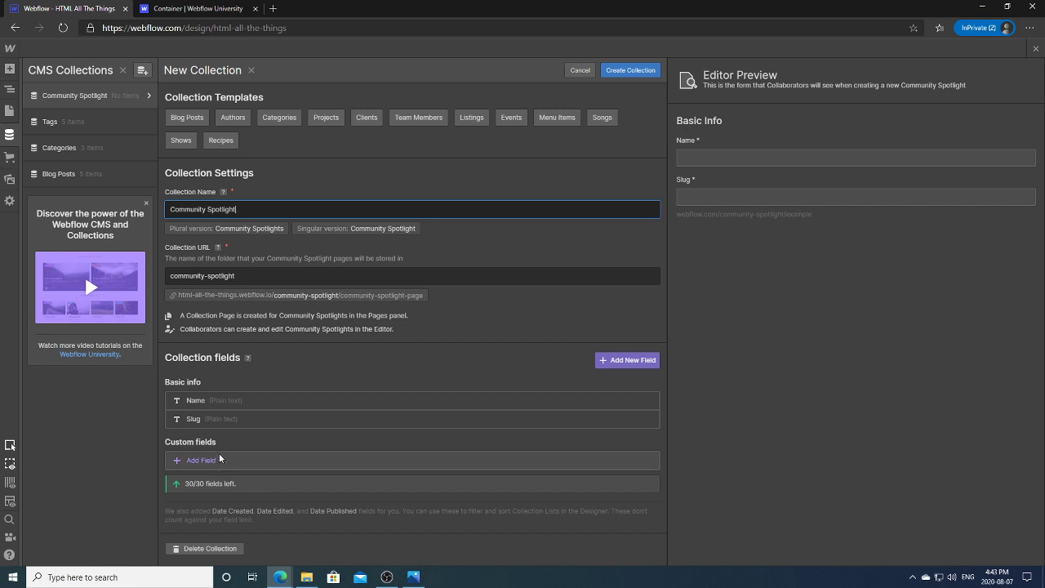
left_click(221, 458)
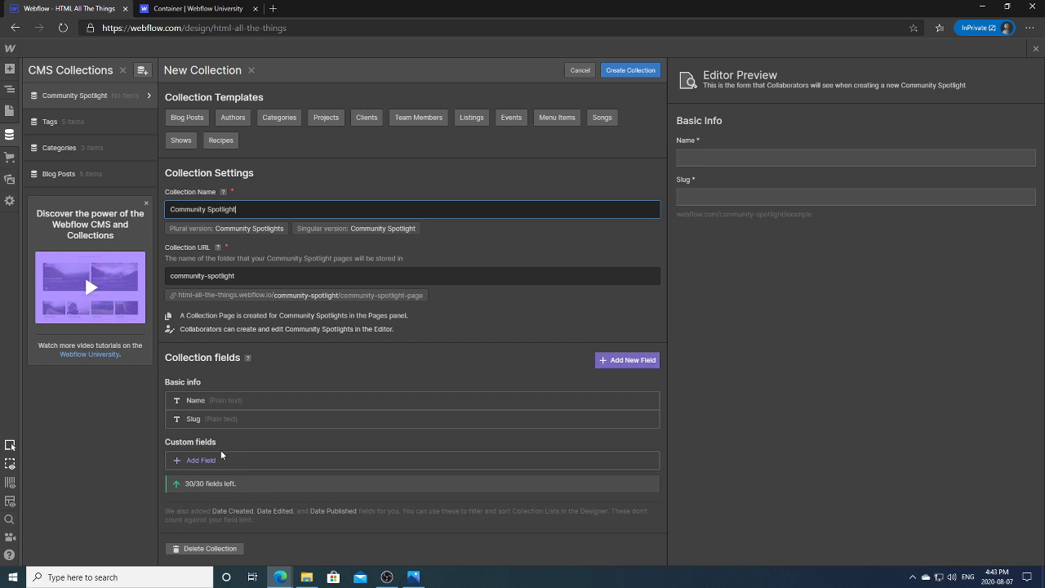
Step: Add a required image field named 'Cover Image' to the collection and save it
left_click(212, 464)
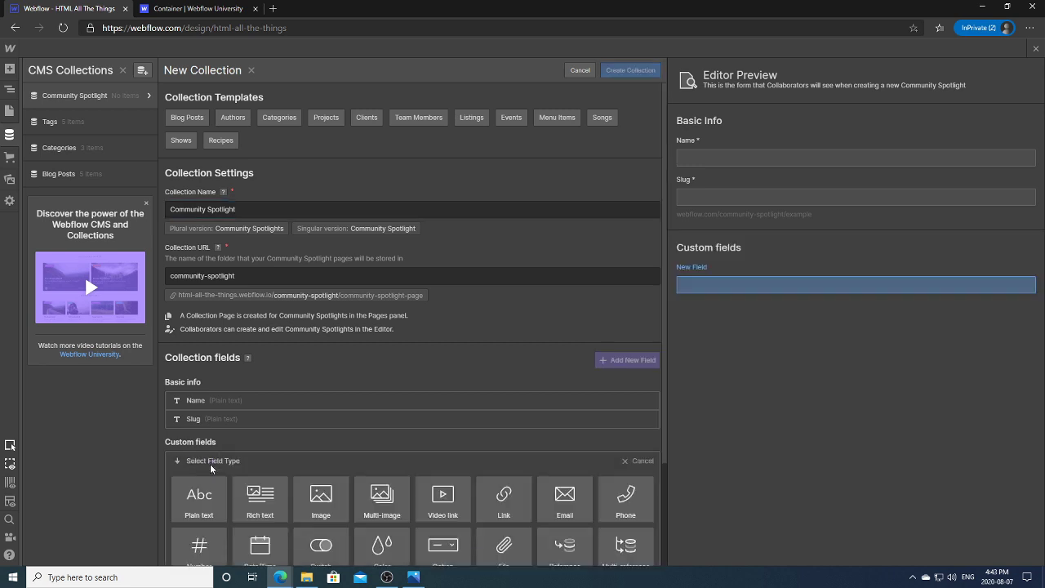
scroll(663, 335, "down", 1)
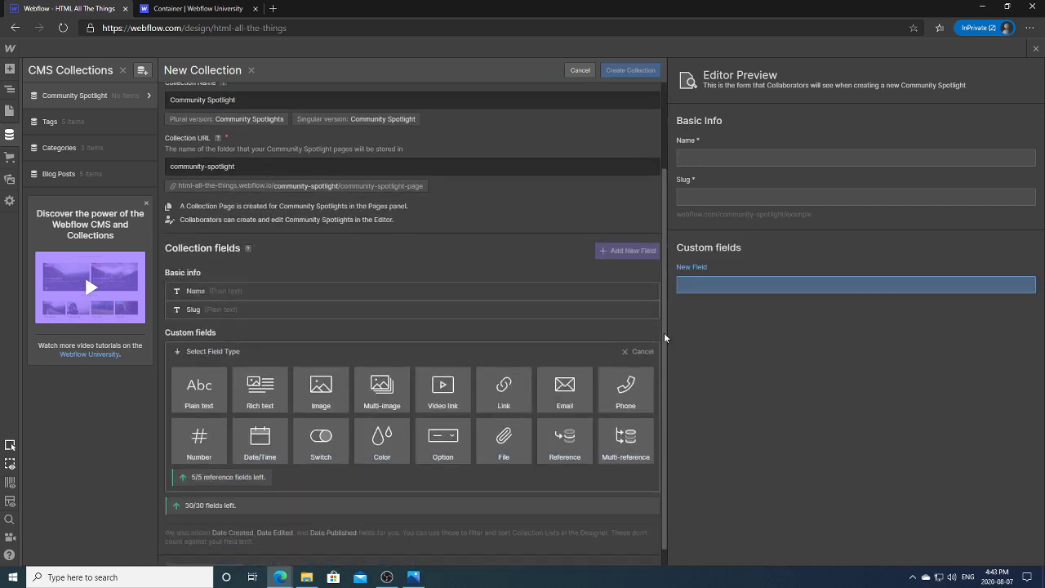
left_click(327, 390)
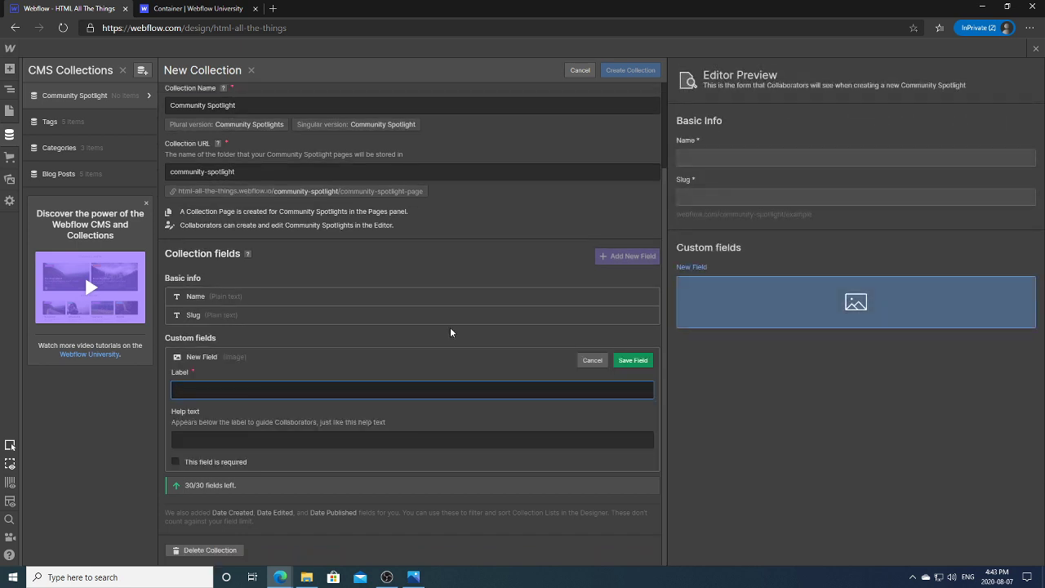
type("Cover Image")
left_click(208, 467)
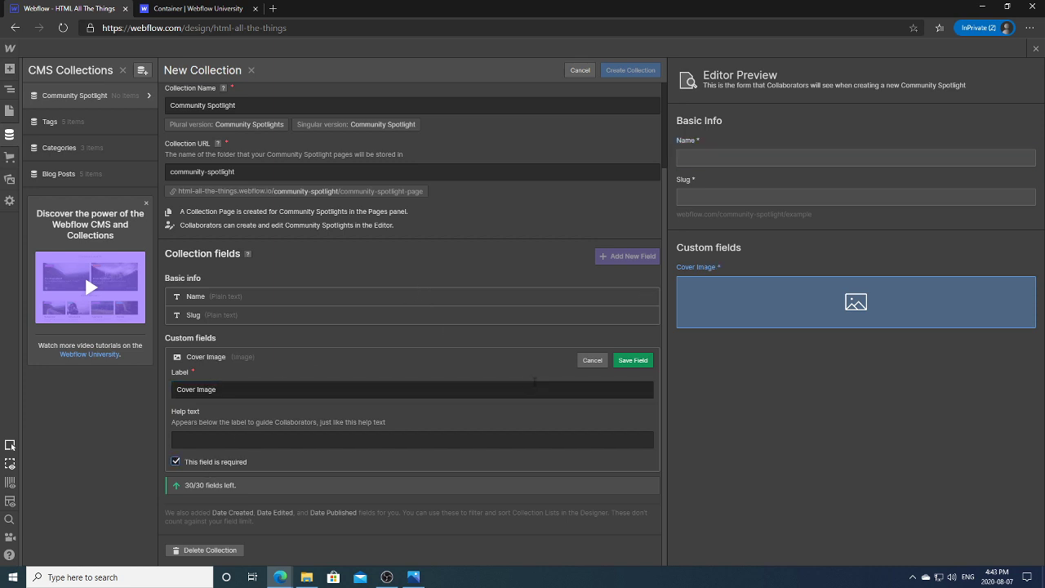
left_click(633, 361)
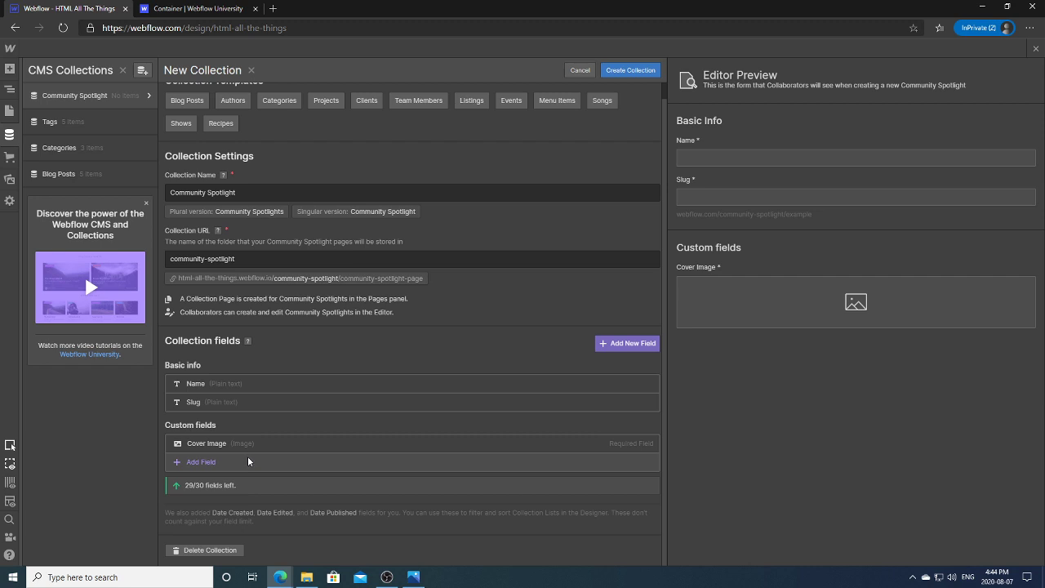
Step: Add a single-line plain-text Contributor field with help text 'Name of the contributor'
left_click(248, 462)
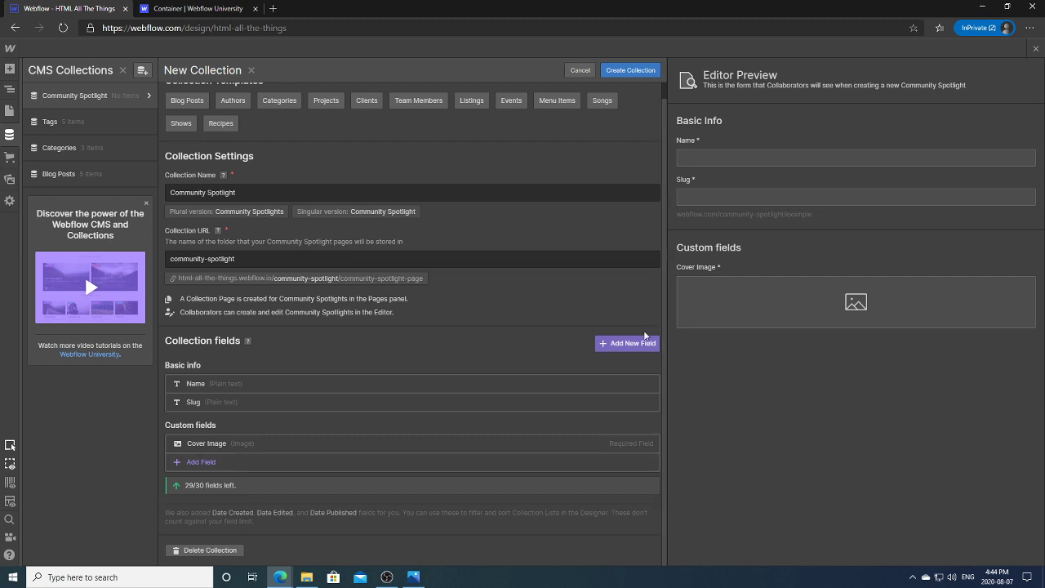
mouse_move(223, 489)
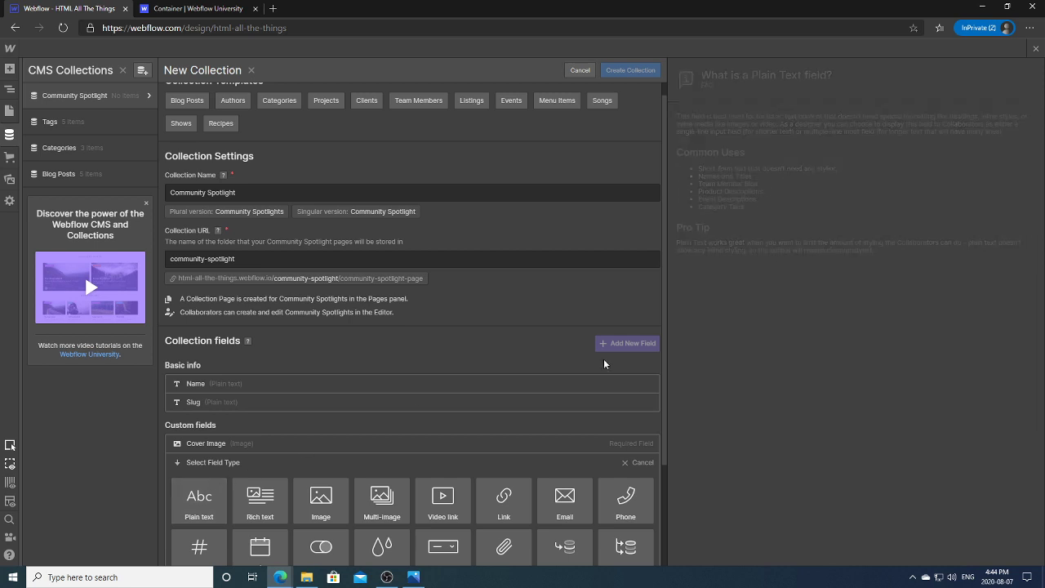
left_click_drag(662, 376, 667, 459)
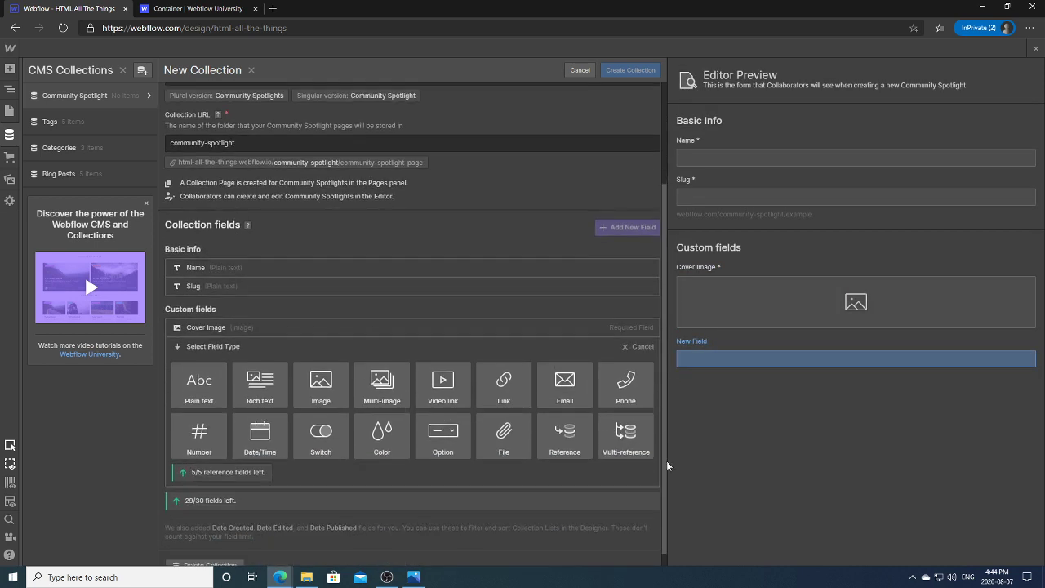
mouse_move(221, 408)
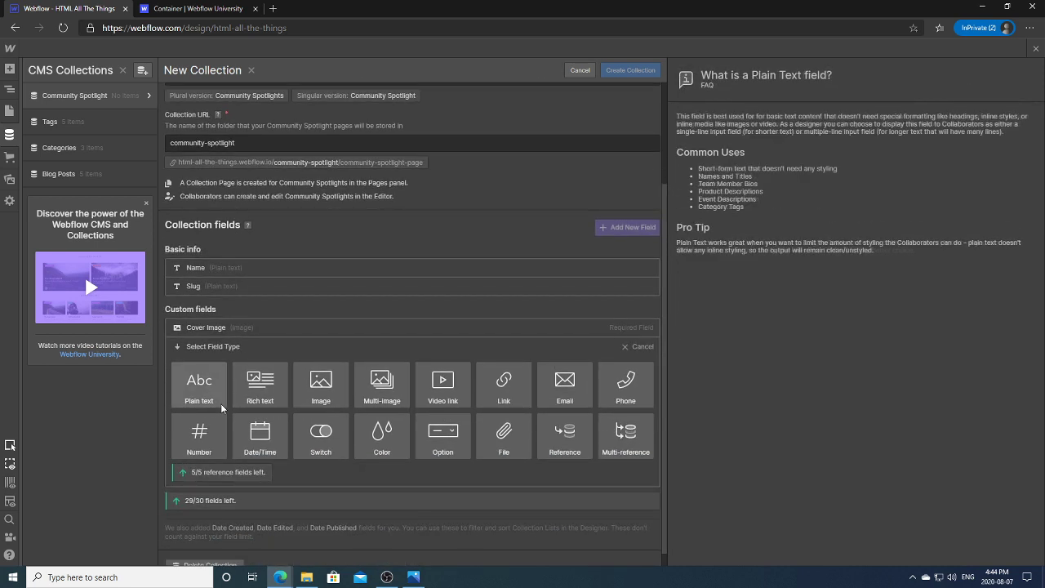
left_click(218, 404)
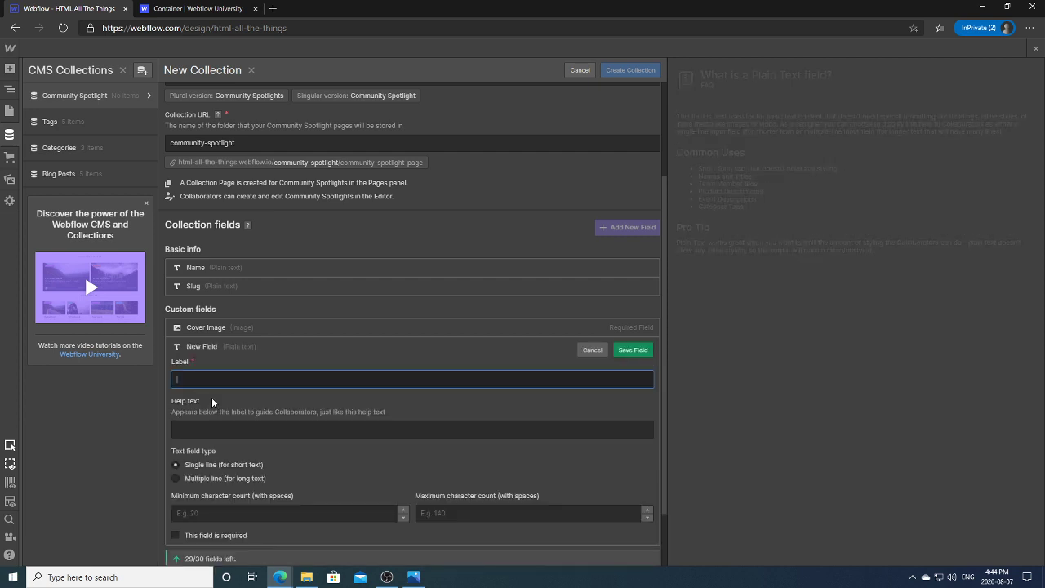
type("Contributor")
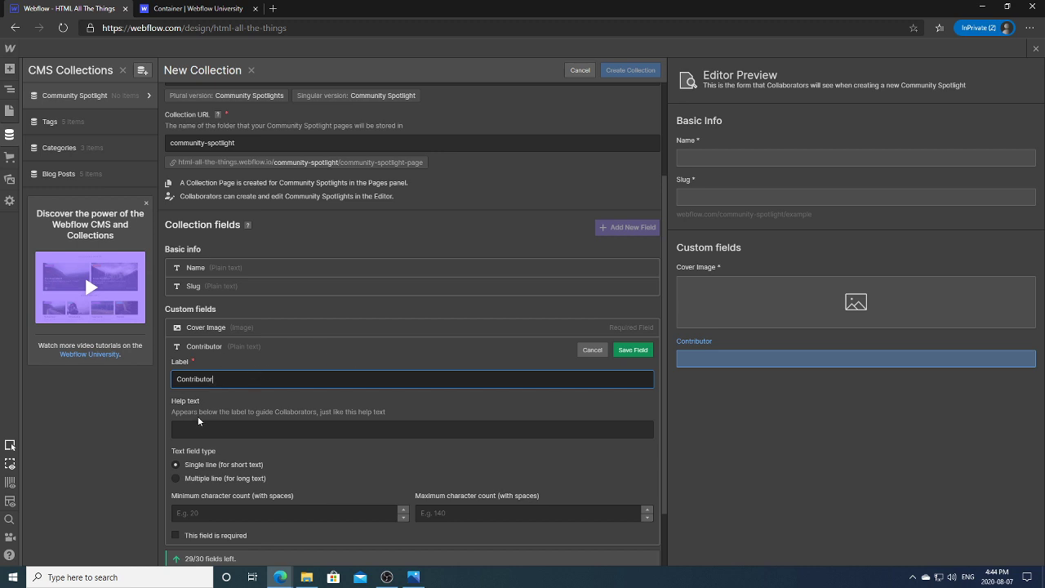
left_click(490, 512)
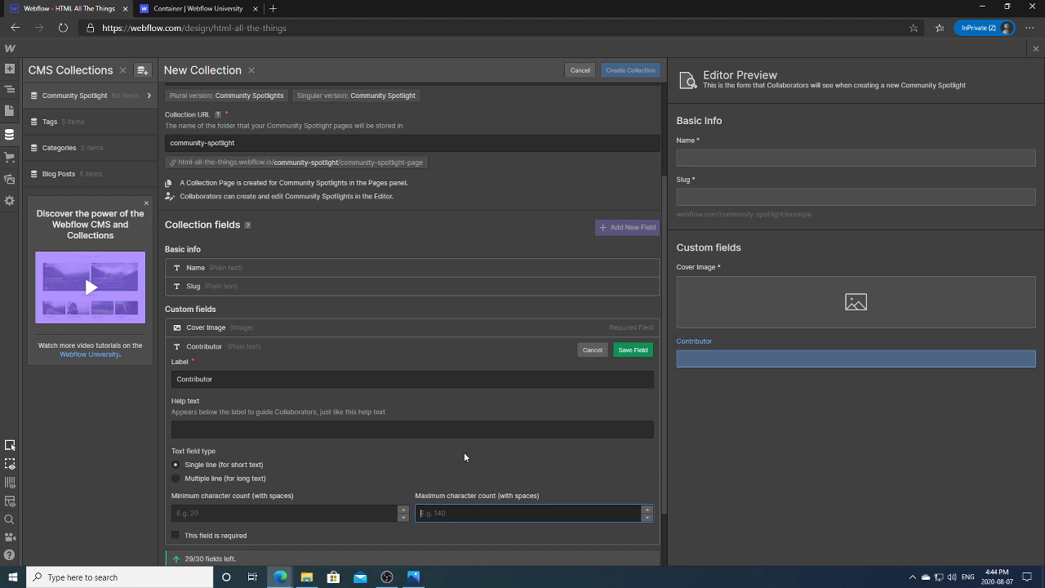
left_click(188, 462)
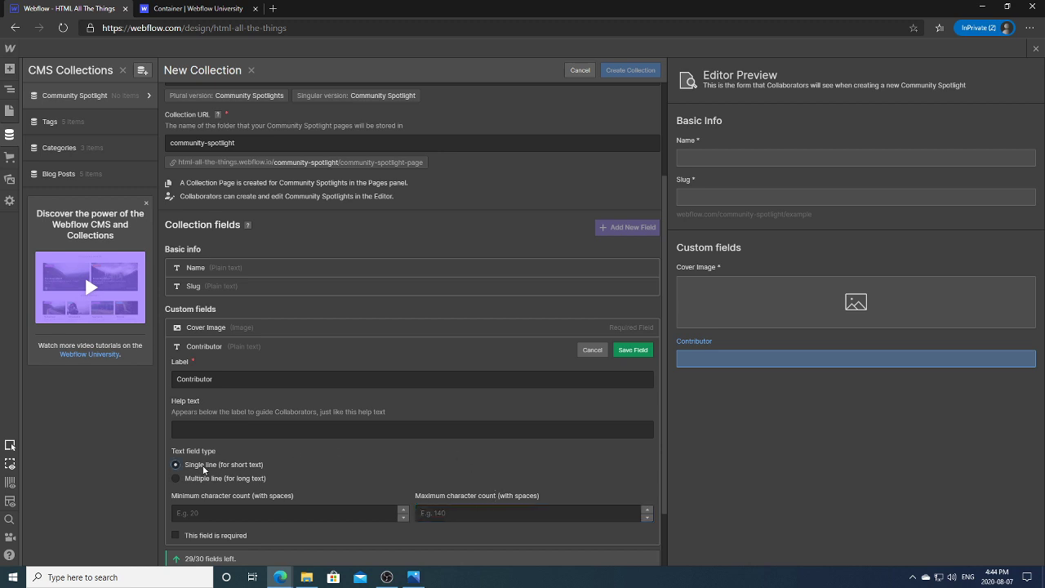
left_click(229, 434)
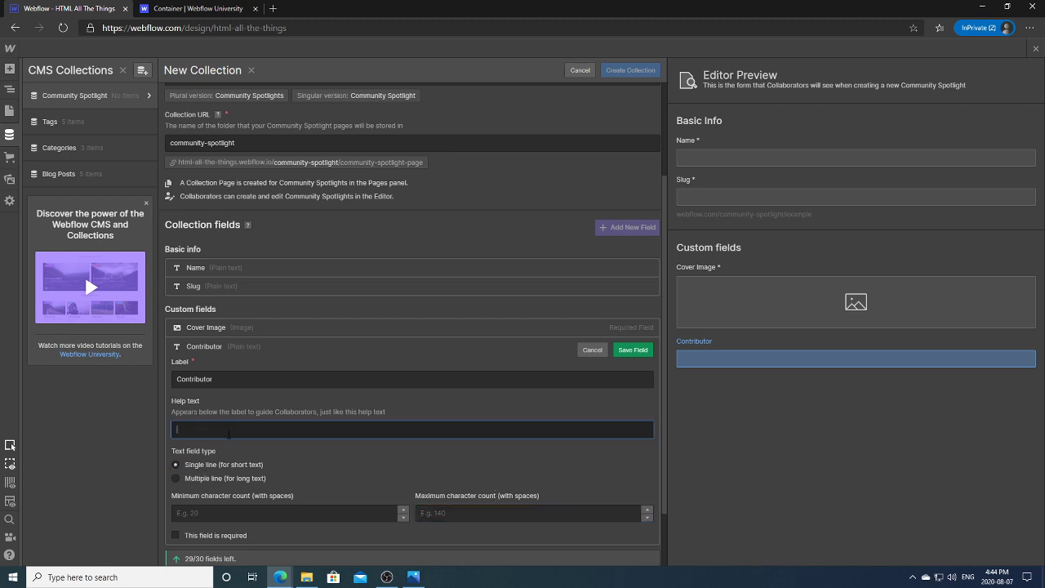
type("Name")
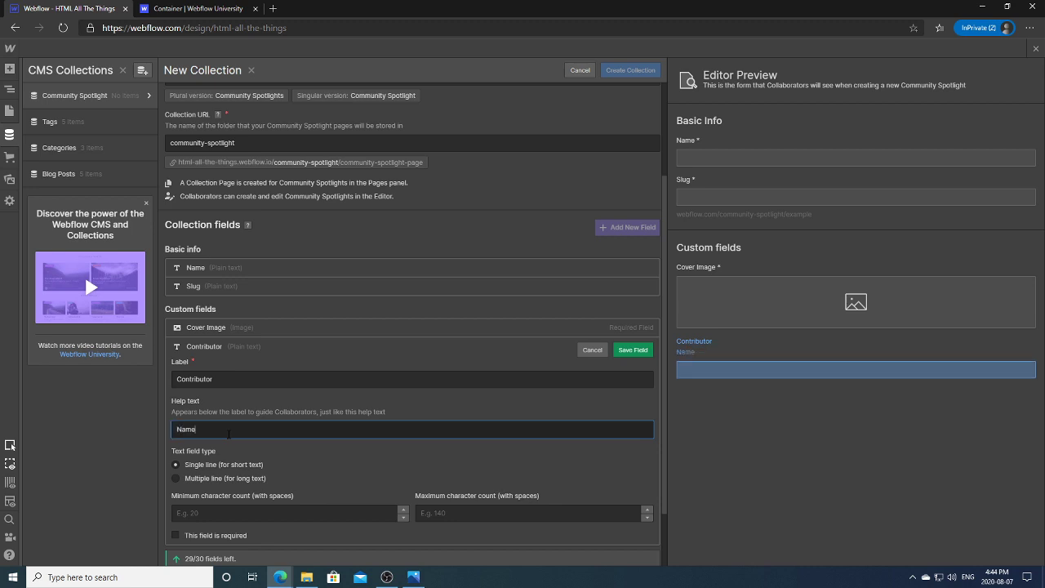
type(" of the contributor")
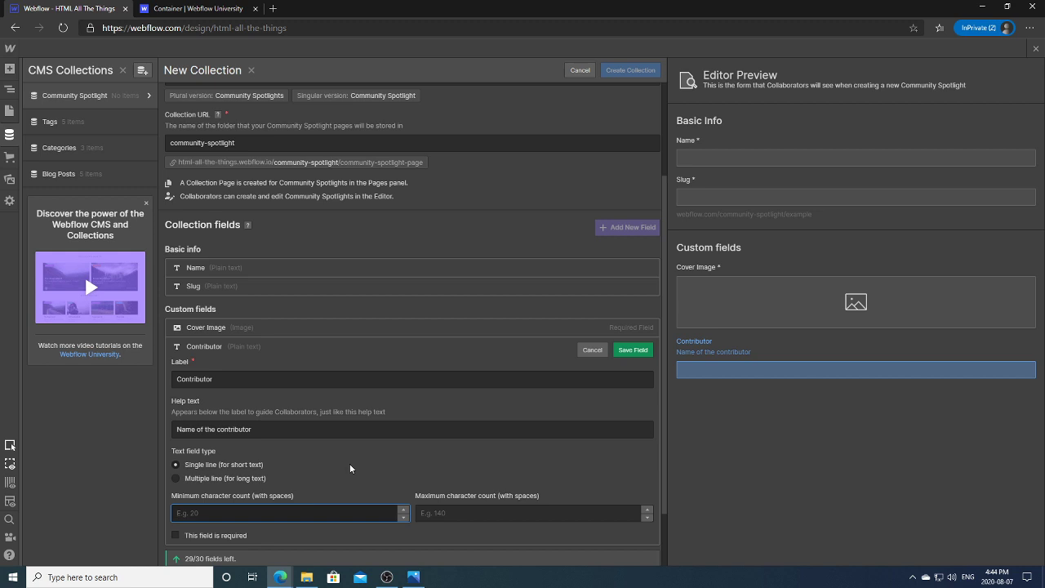
left_click(445, 512)
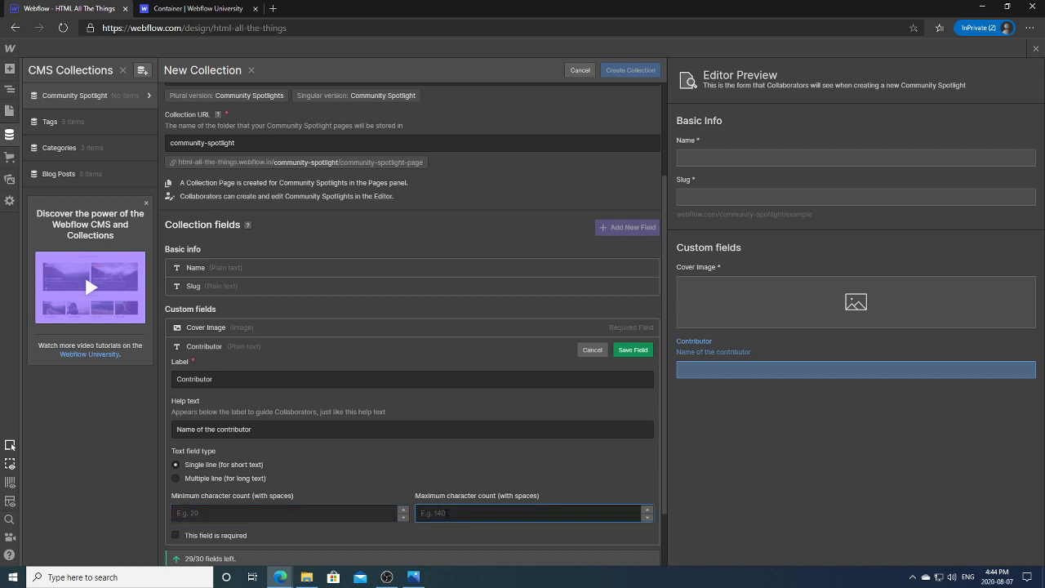
left_click(627, 351)
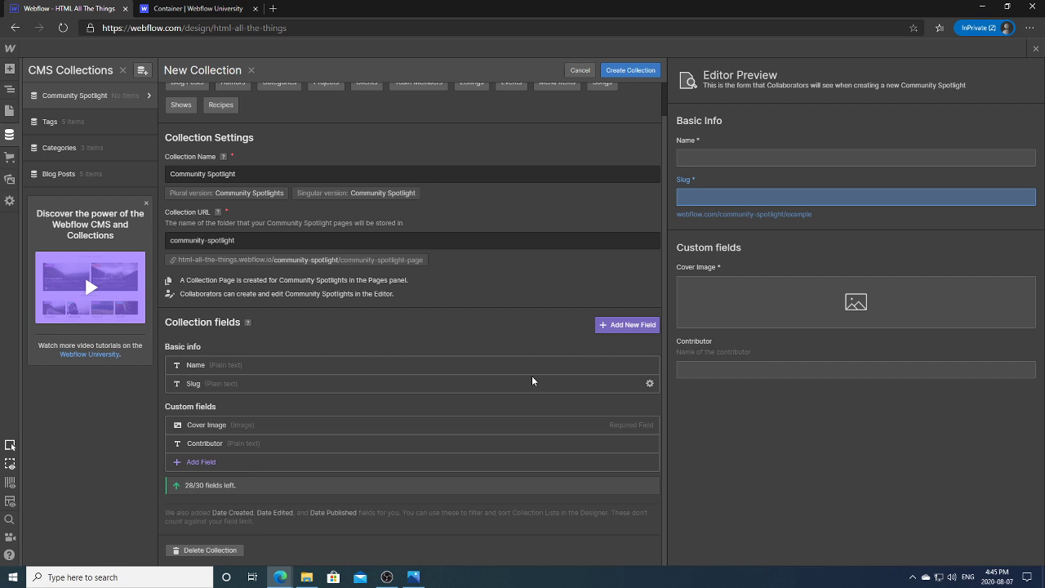
Step: Cap Contributor at 50 characters, create the collection with five dummy items, and return to the canvas
left_click(491, 443)
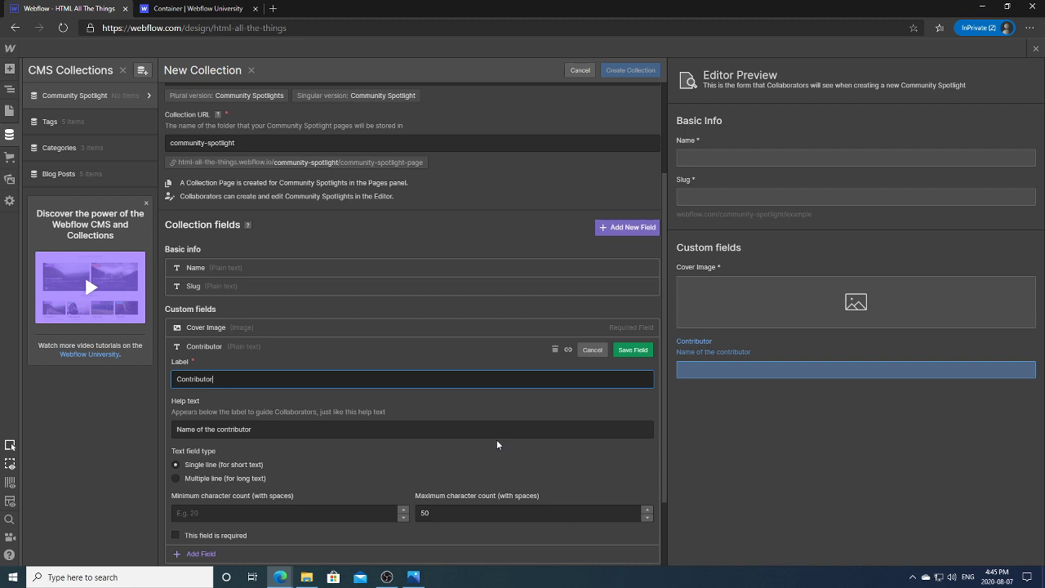
left_click(631, 349)
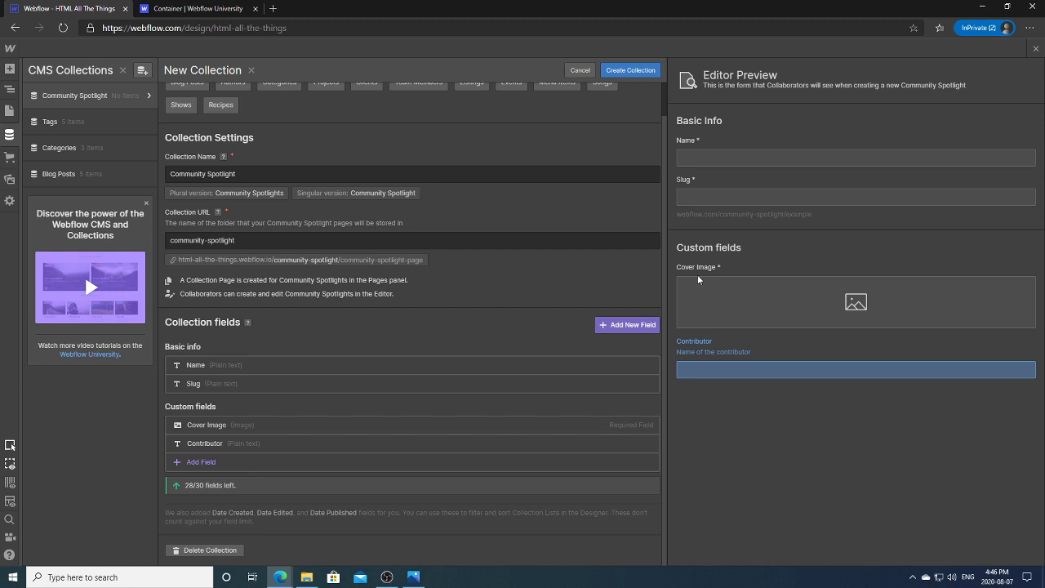
left_click(627, 71)
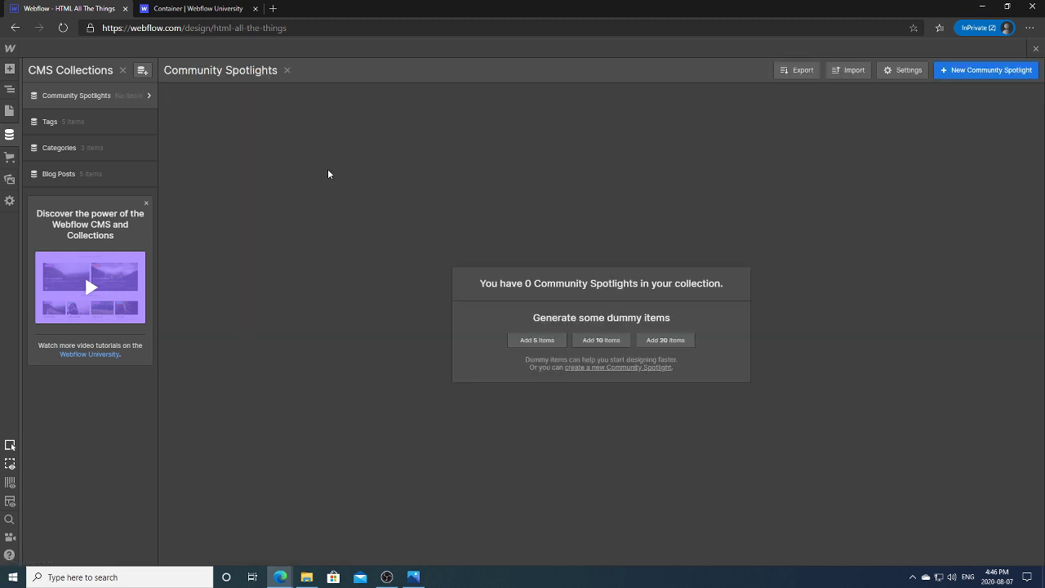
left_click(533, 342)
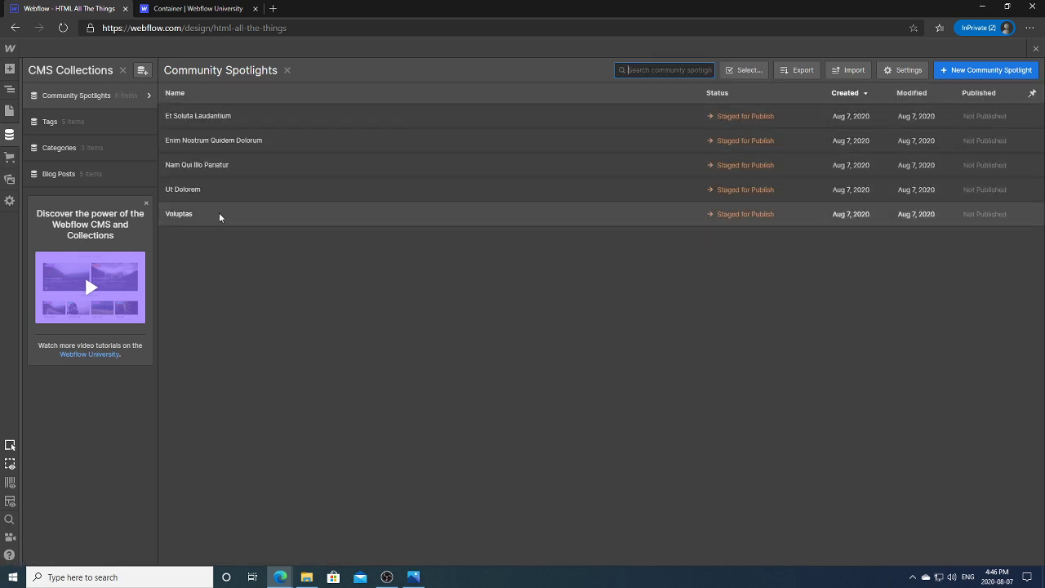
left_click(10, 136)
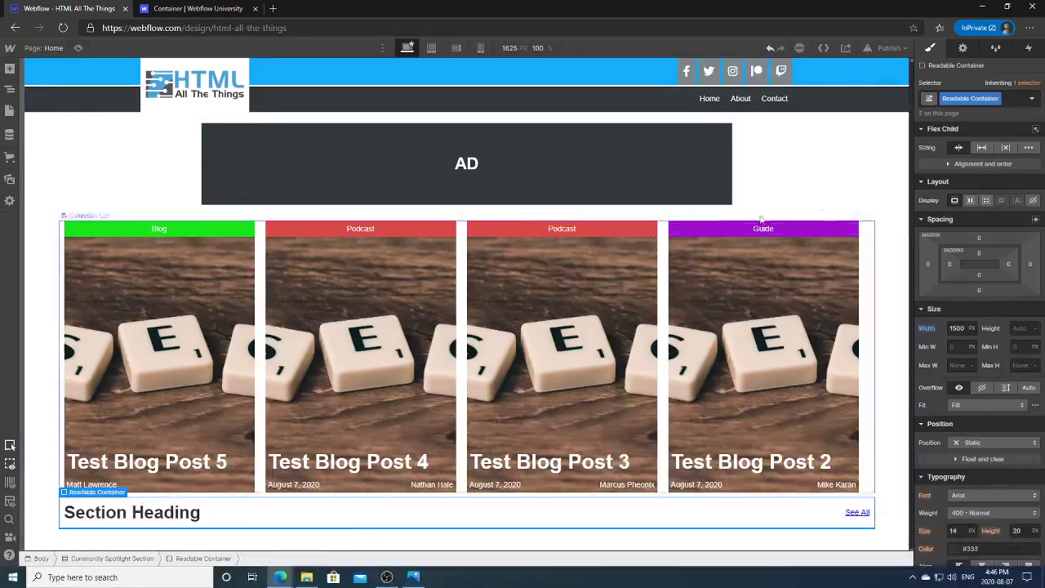
Step: Select the Community Spotlight Section's Readable Container in the Navigator and open the Add Elements panel
left_click(12, 93)
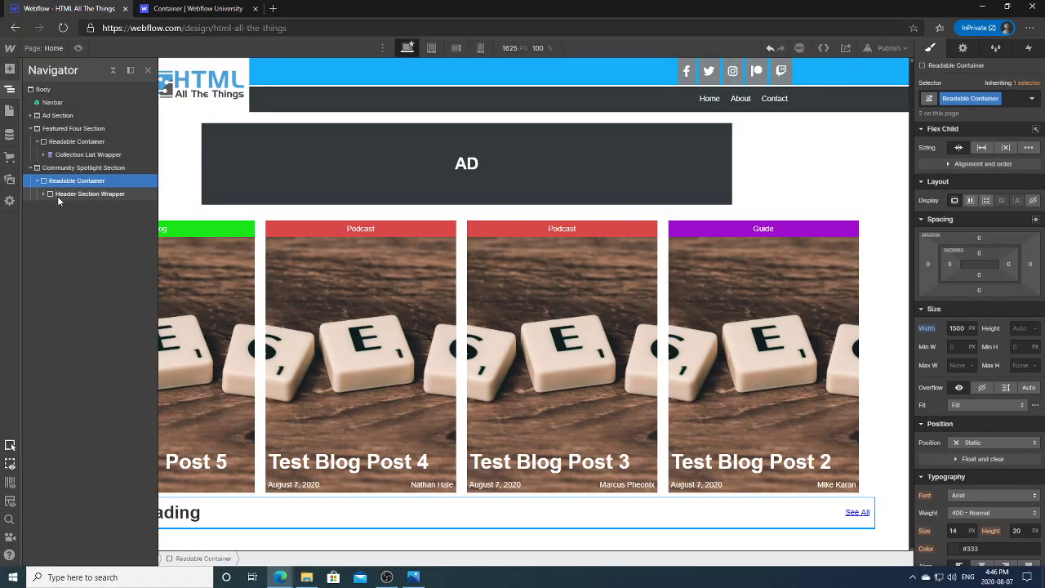
left_click(66, 198)
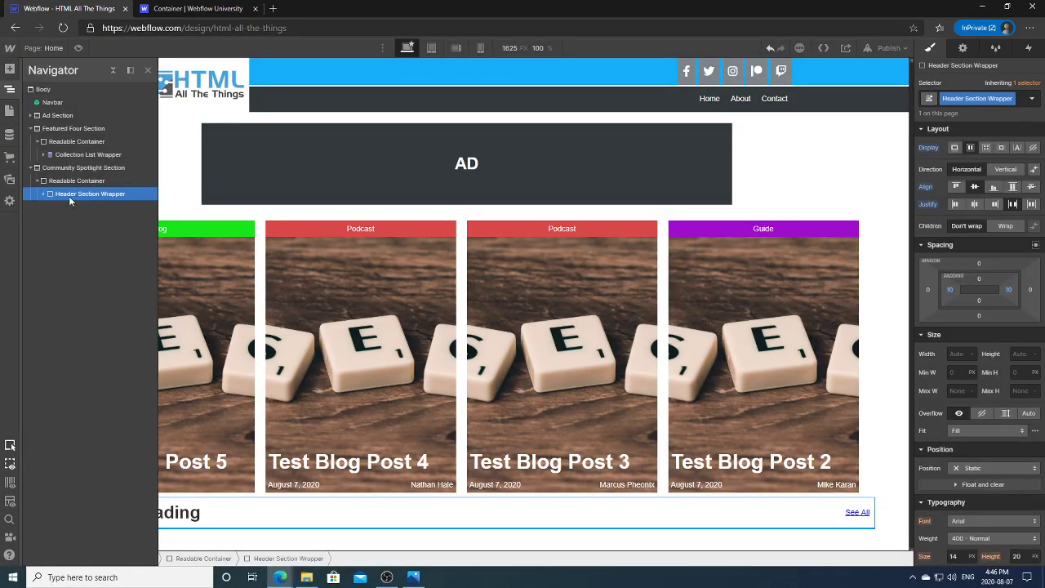
left_click(78, 181)
left_click(80, 194)
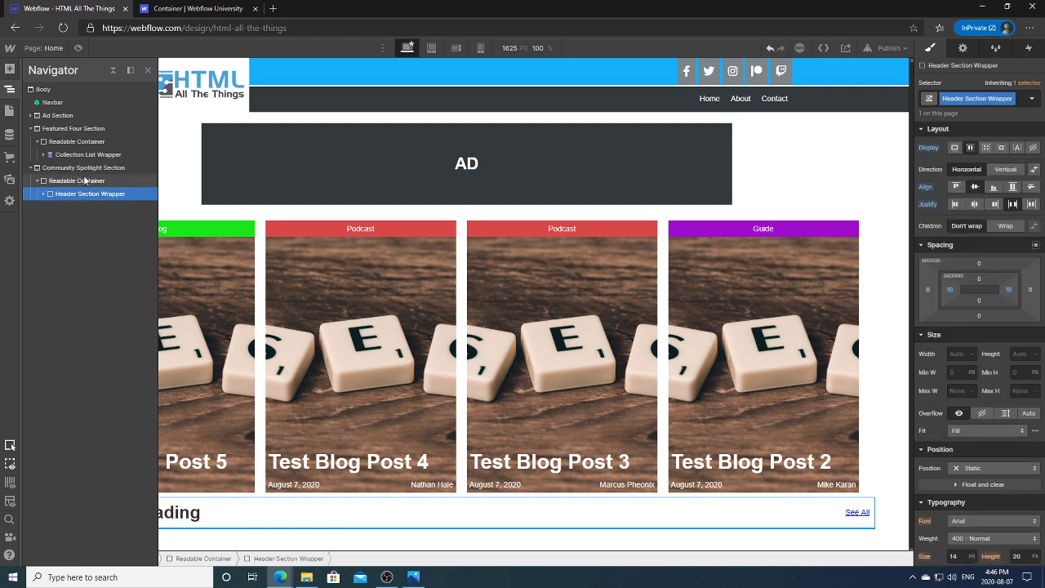
left_click(84, 181)
left_click(82, 168)
left_click(74, 180)
left_click(62, 194)
left_click(73, 181)
left_click(66, 195)
left_click(73, 181)
left_click(90, 194)
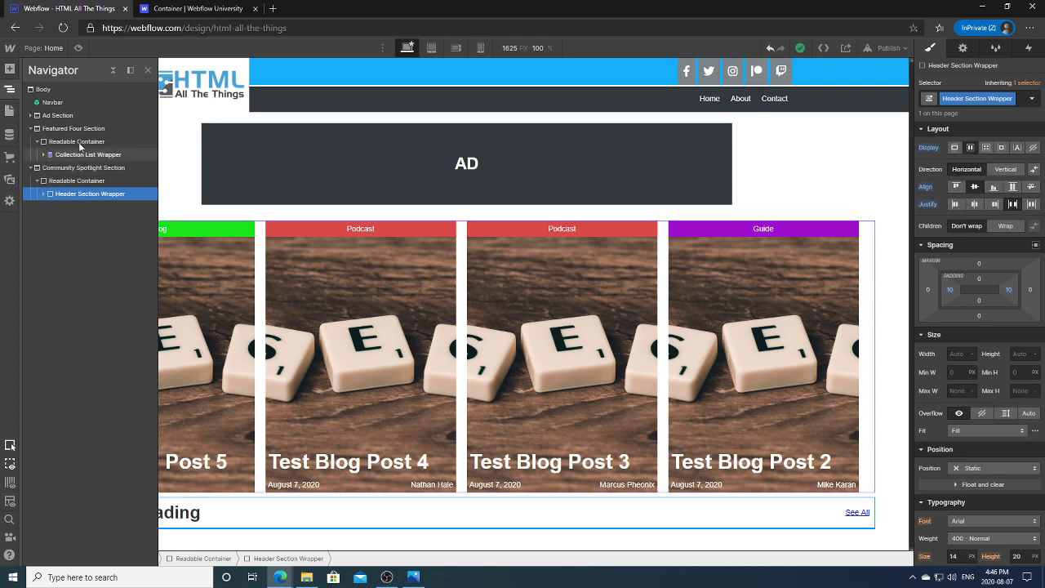
left_click(65, 181)
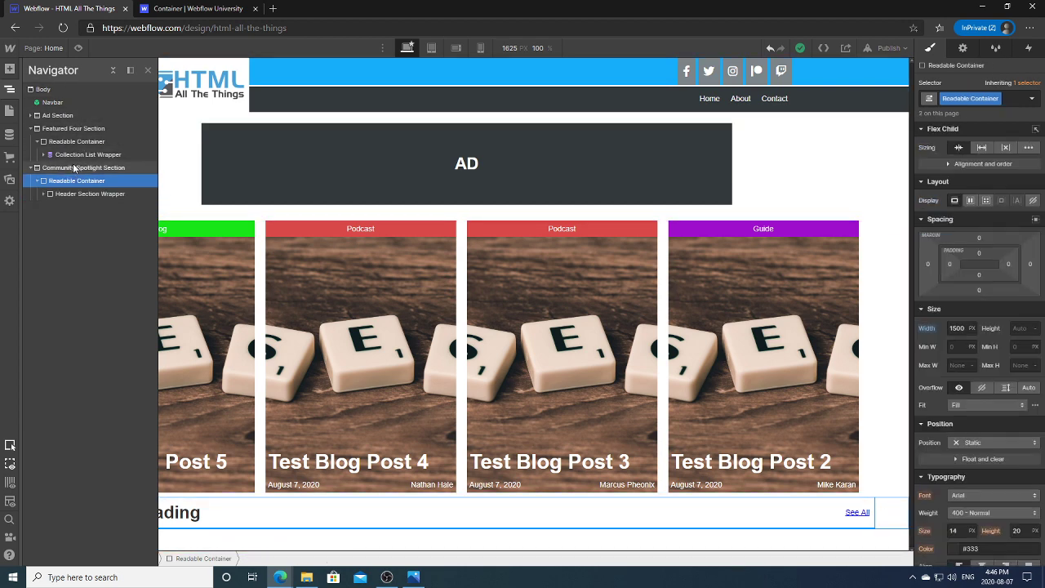
key("a")
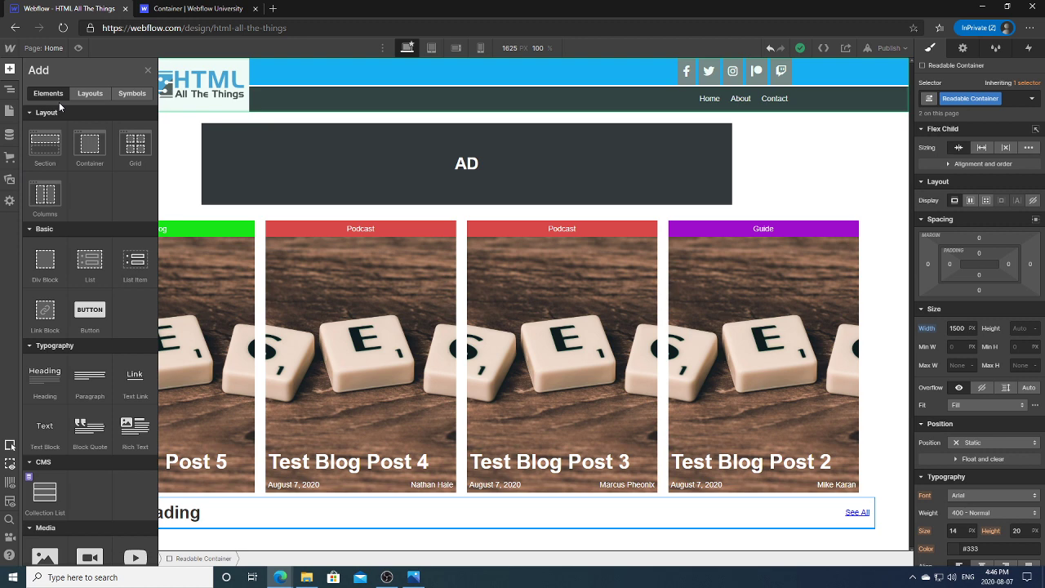
Step: Add a collection list bound to Community Spotlights, laid out in two columns, inside the Readable Container
left_click(45, 496)
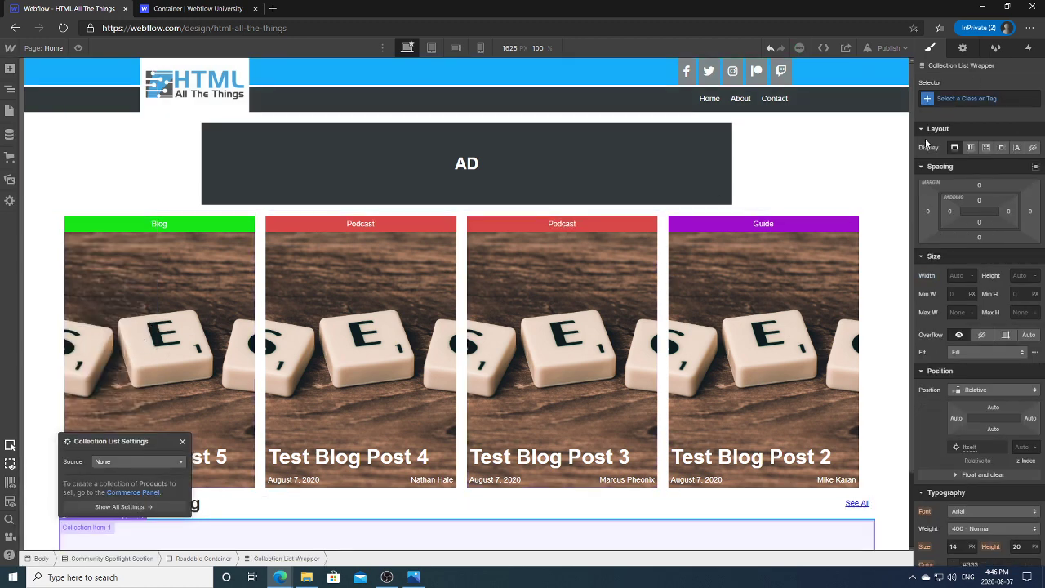
scroll(319, 312, "down", 1)
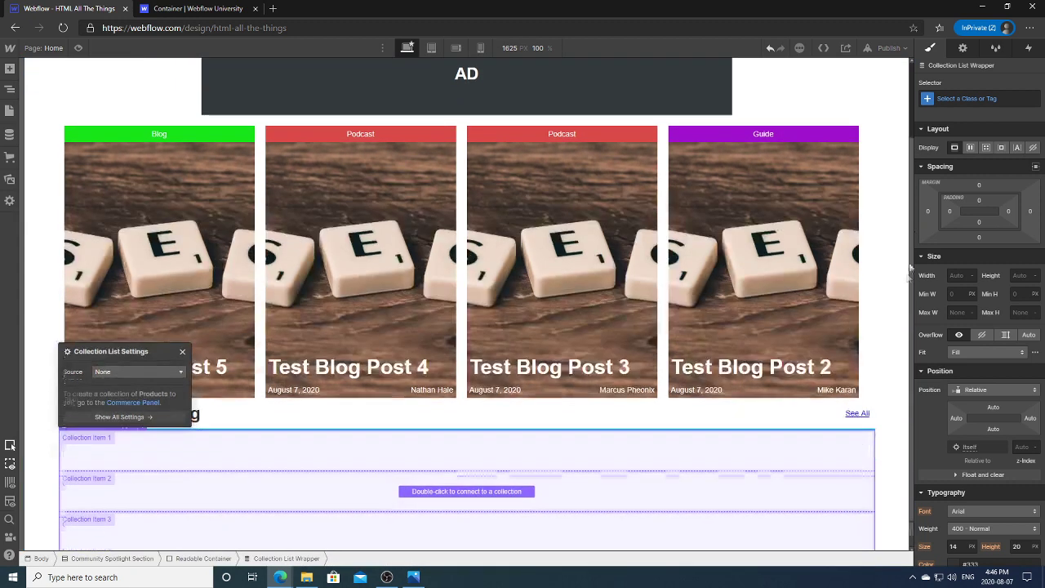
left_click(134, 372)
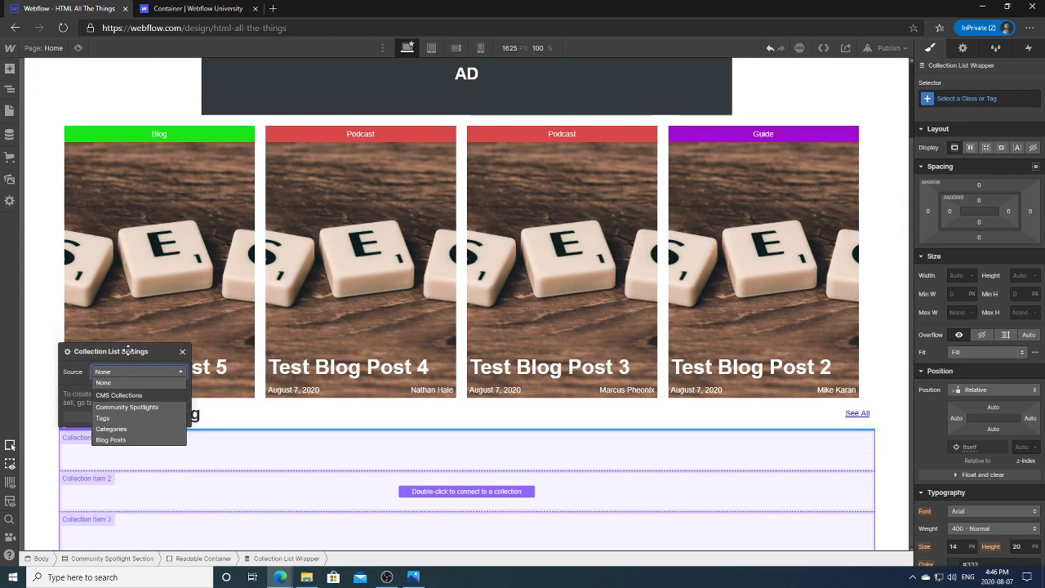
left_click(127, 406)
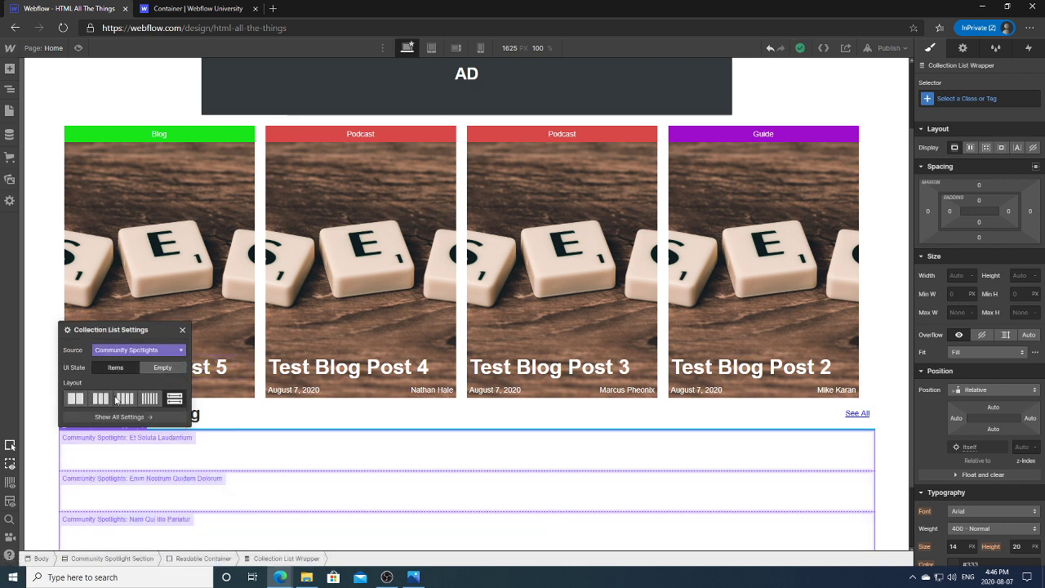
left_click(74, 398)
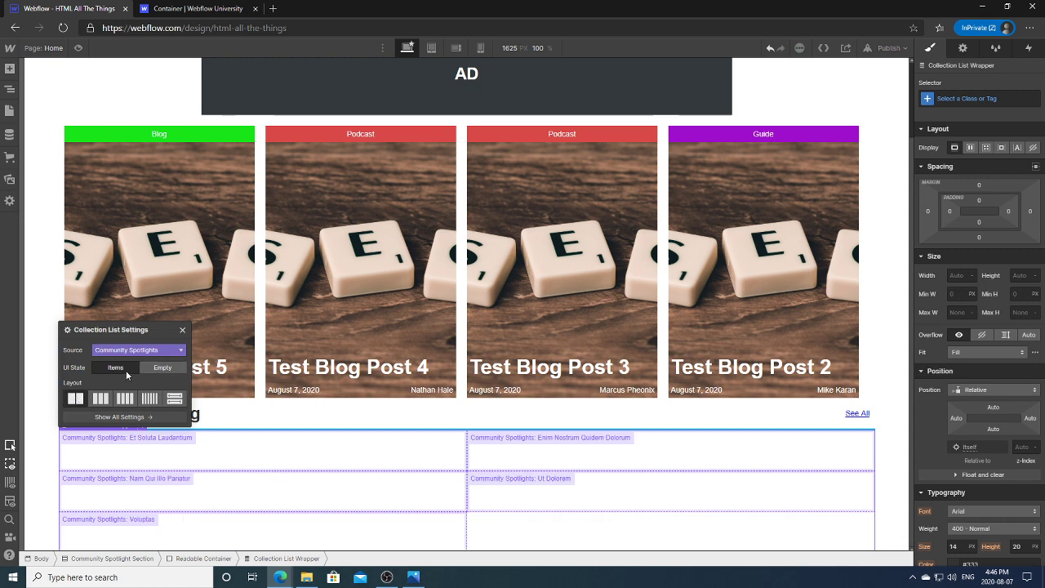
left_click(162, 367)
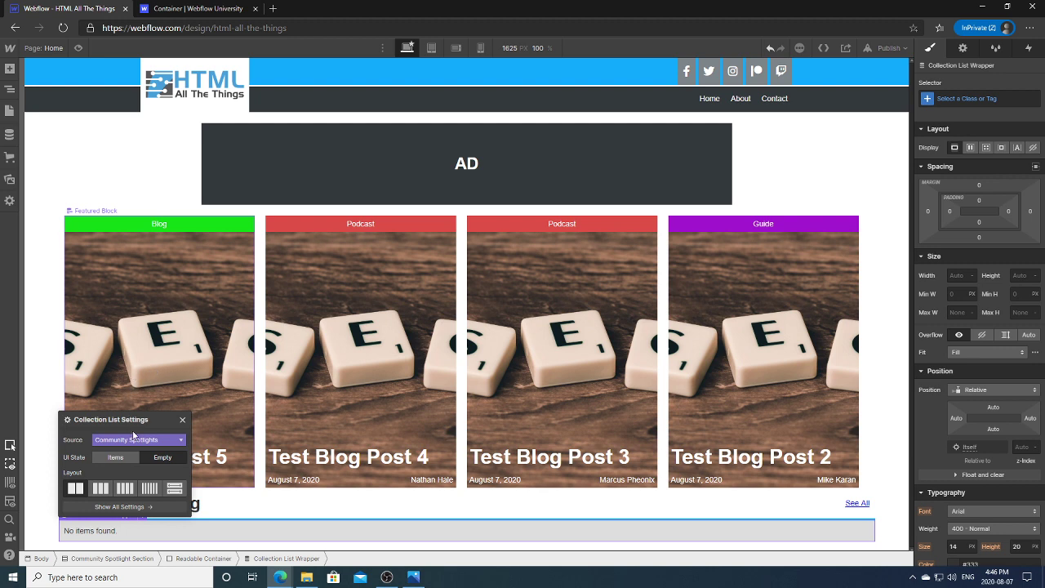
left_click(115, 457)
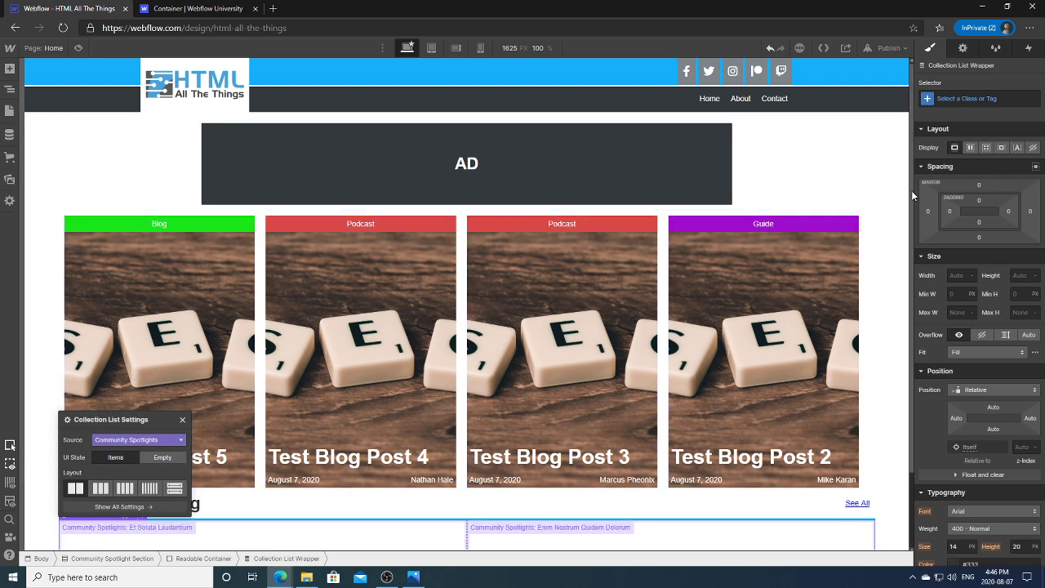
scroll(817, 277, "down", 1)
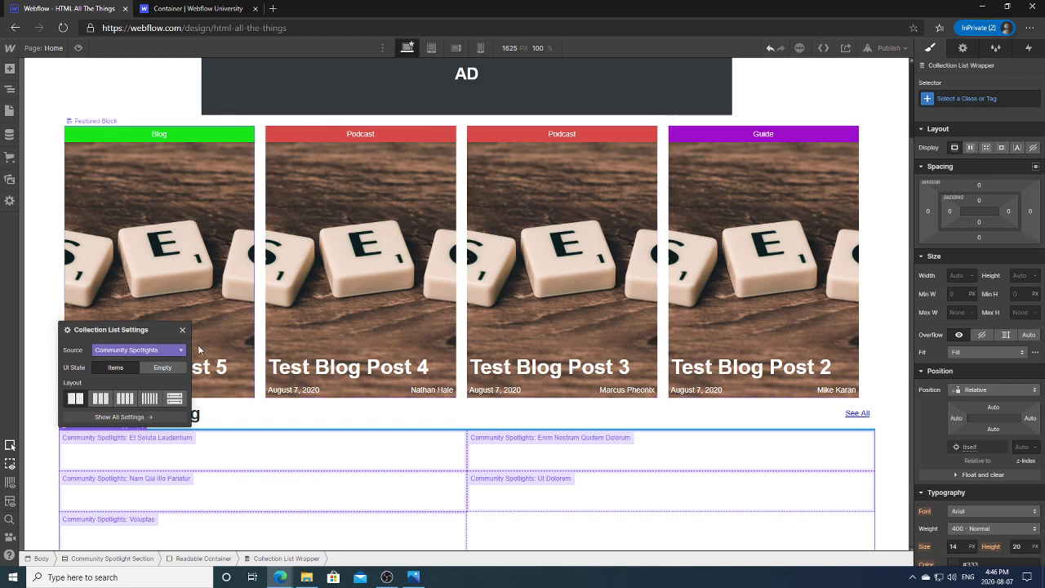
left_click(220, 413)
Step: Turn on Limit Items for the Collection List Wrapper and set it to show 2 items
left_click(8, 88)
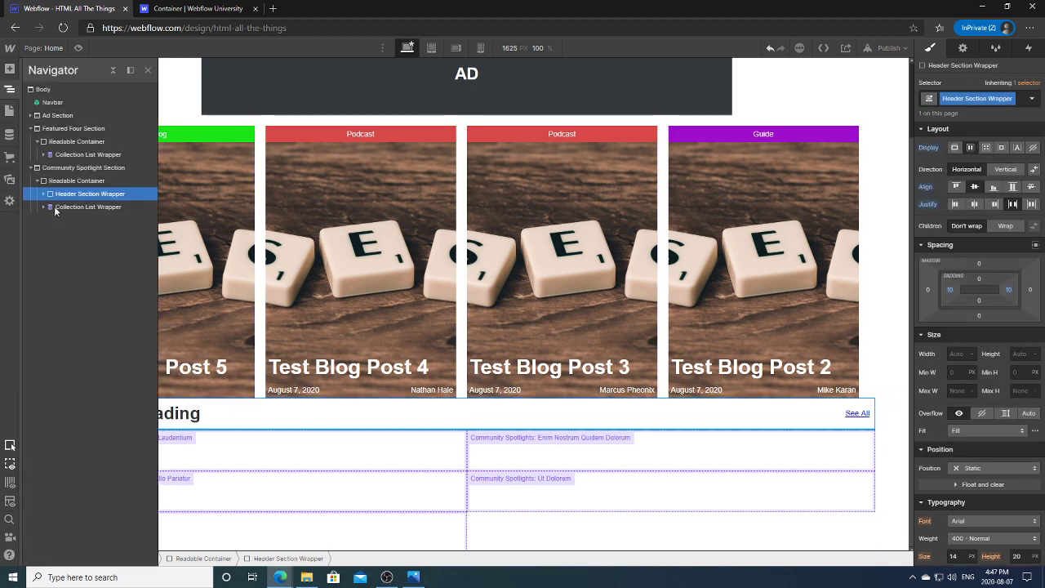
left_click(89, 206)
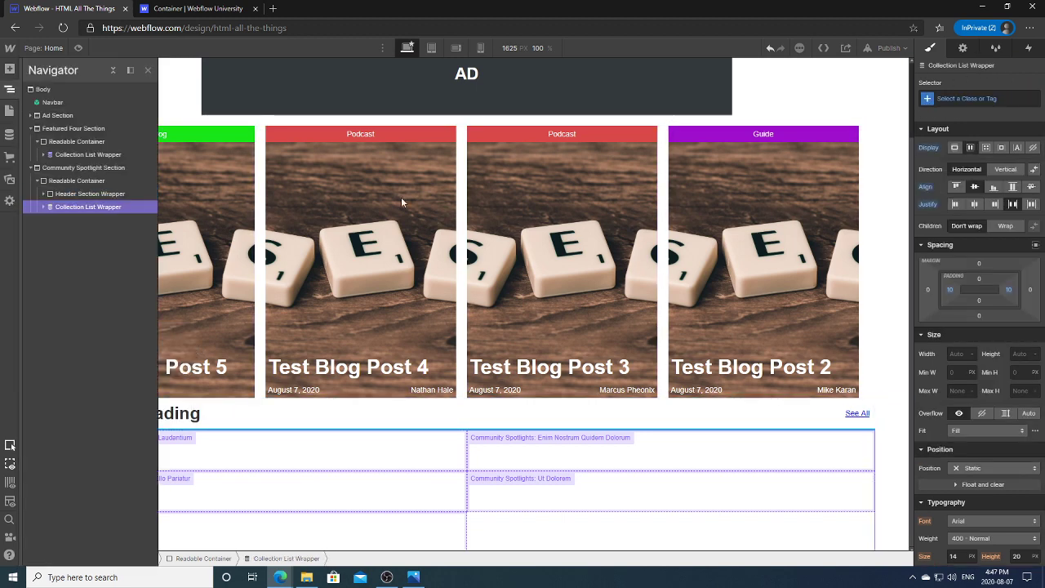
left_click(961, 49)
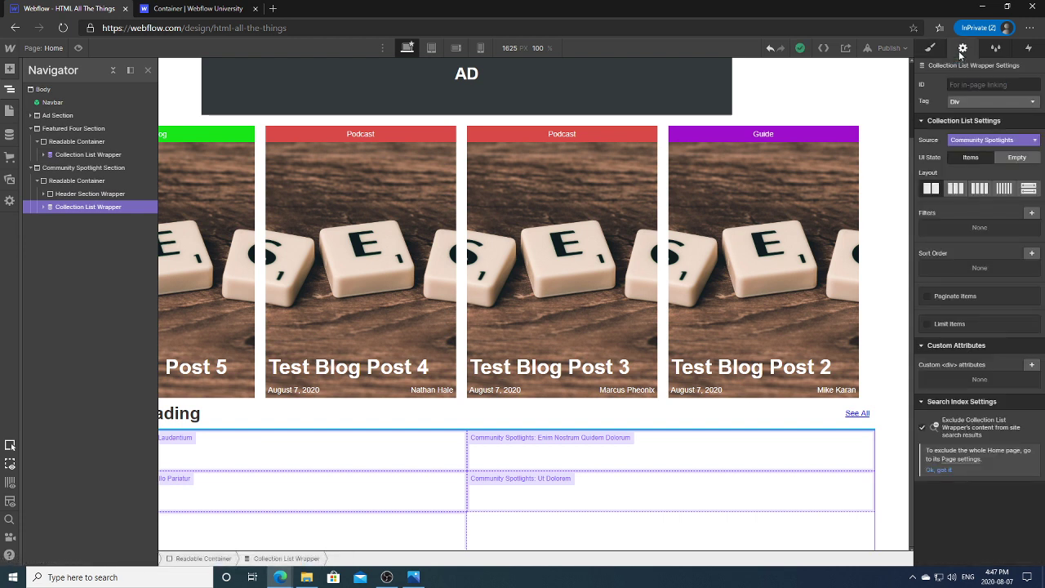
left_click(926, 324)
left_click(953, 343)
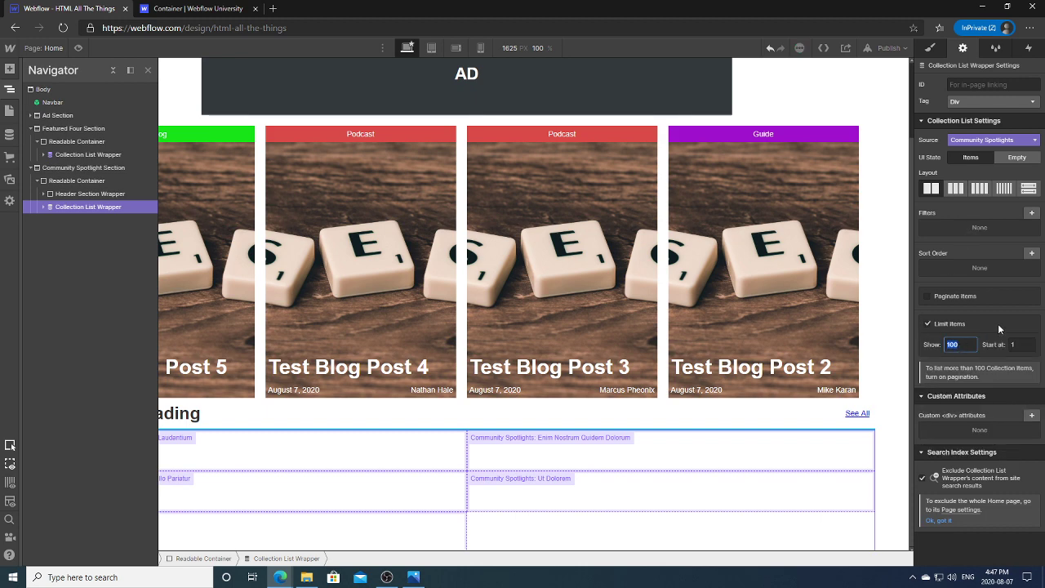
type("2")
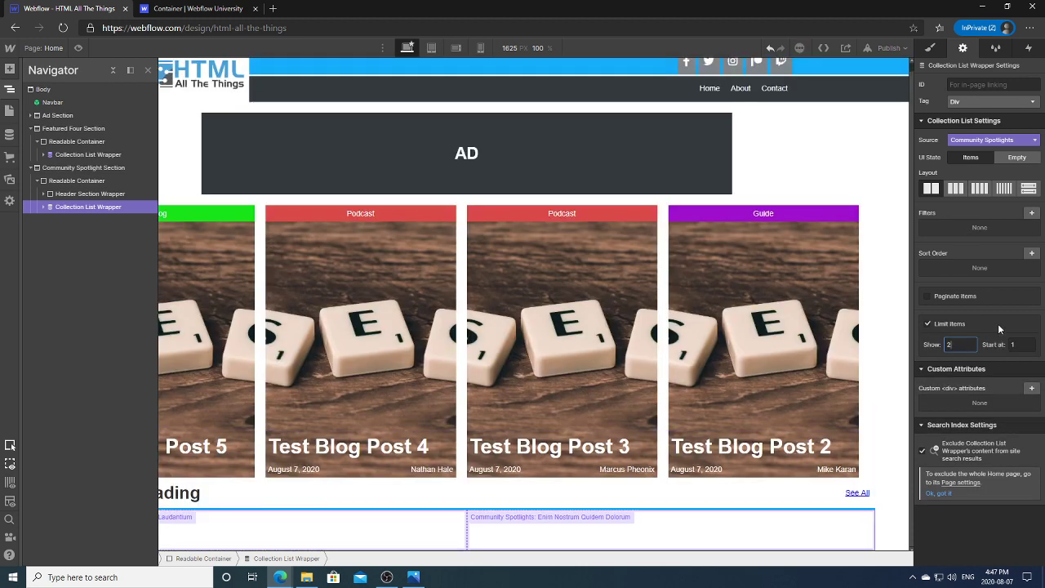
left_click(897, 417)
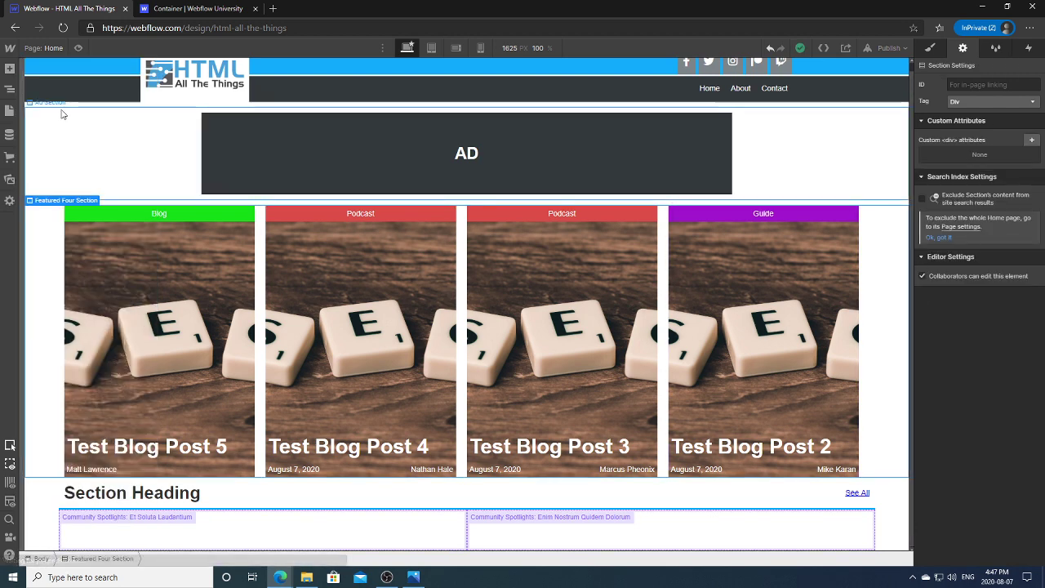
left_click(10, 134)
Step: Check the Et Soluta Laudantium item, then publish the site to the selected domain
left_click(229, 114)
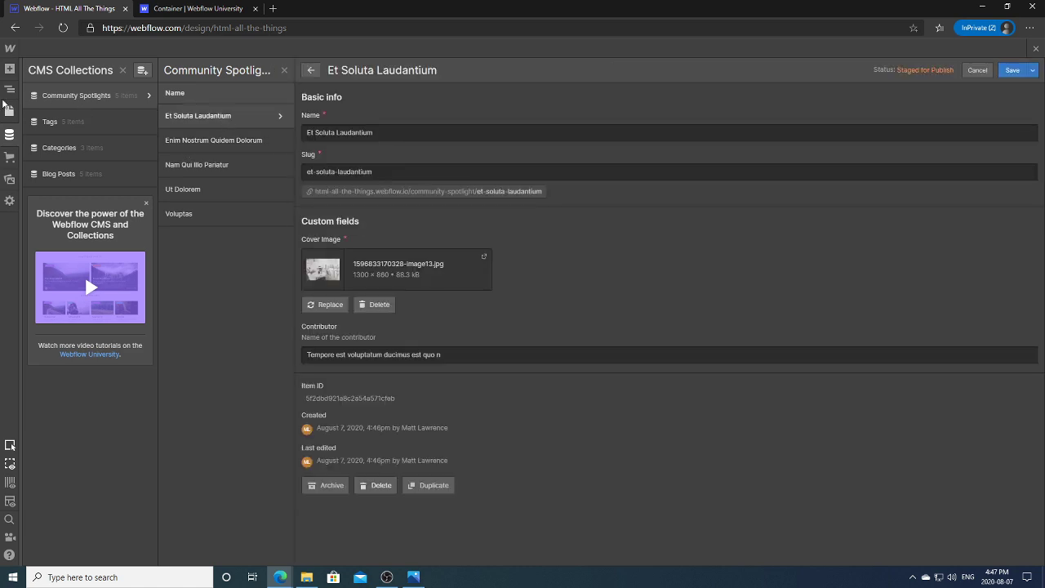
left_click(10, 133)
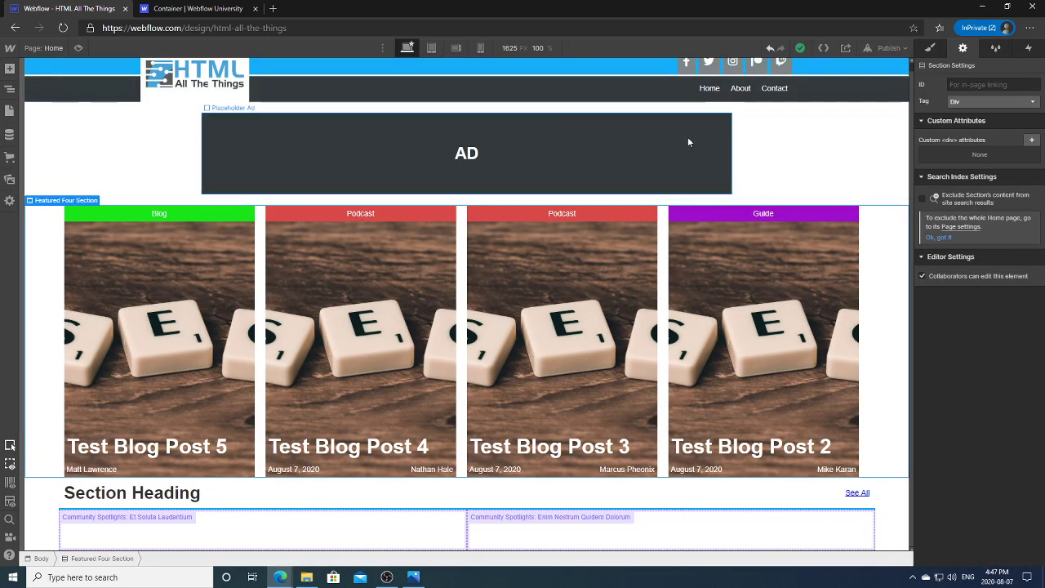
left_click(882, 49)
left_click(858, 184)
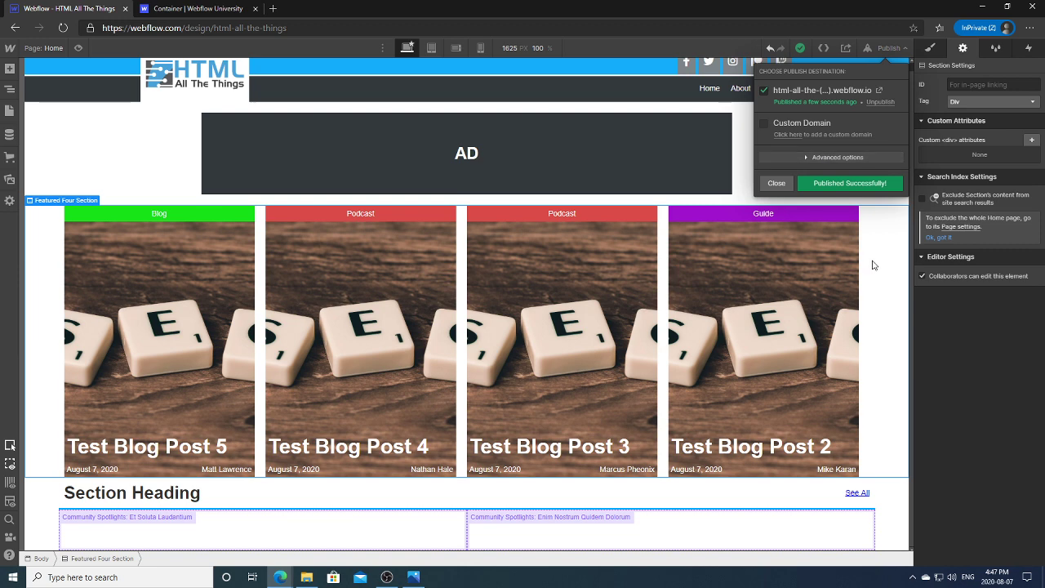
left_click(870, 261)
Step: Reload the Home page from the Pages panel and scroll down to the spotlight items
left_click(9, 109)
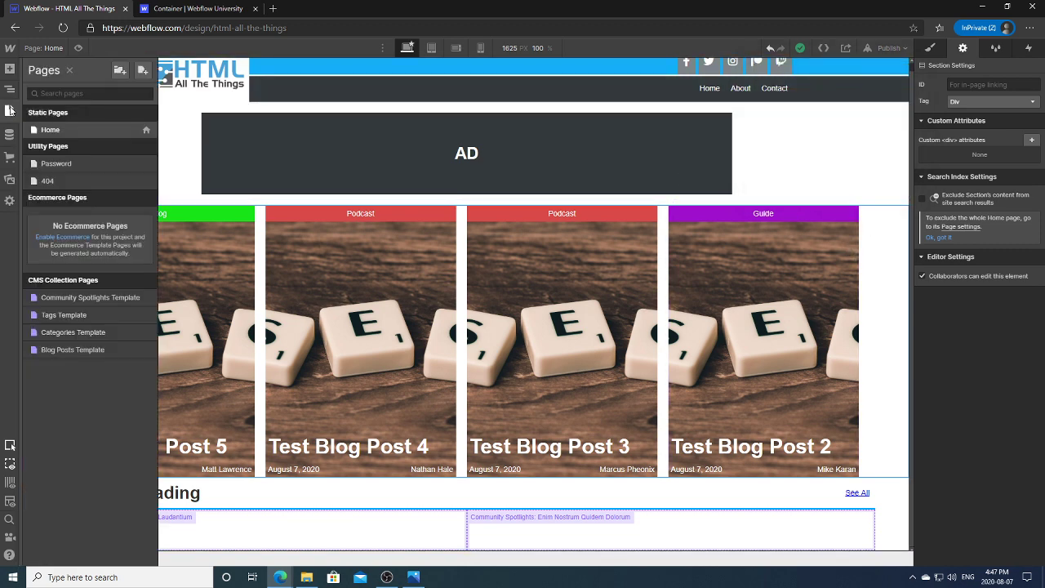
left_click(68, 159)
left_click(10, 110)
left_click(49, 128)
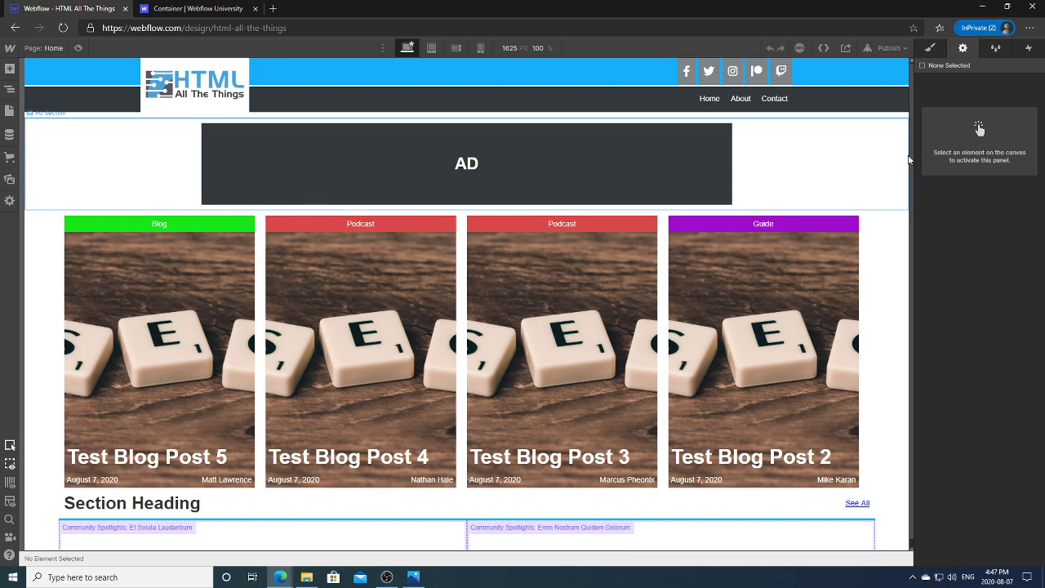
scroll(913, 167, "down", 1)
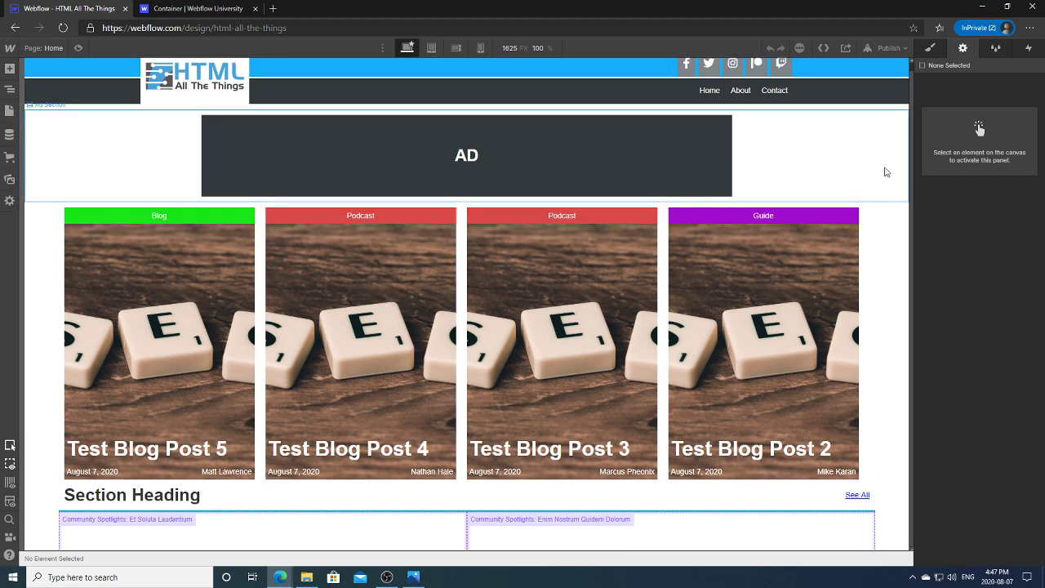
left_click(343, 529)
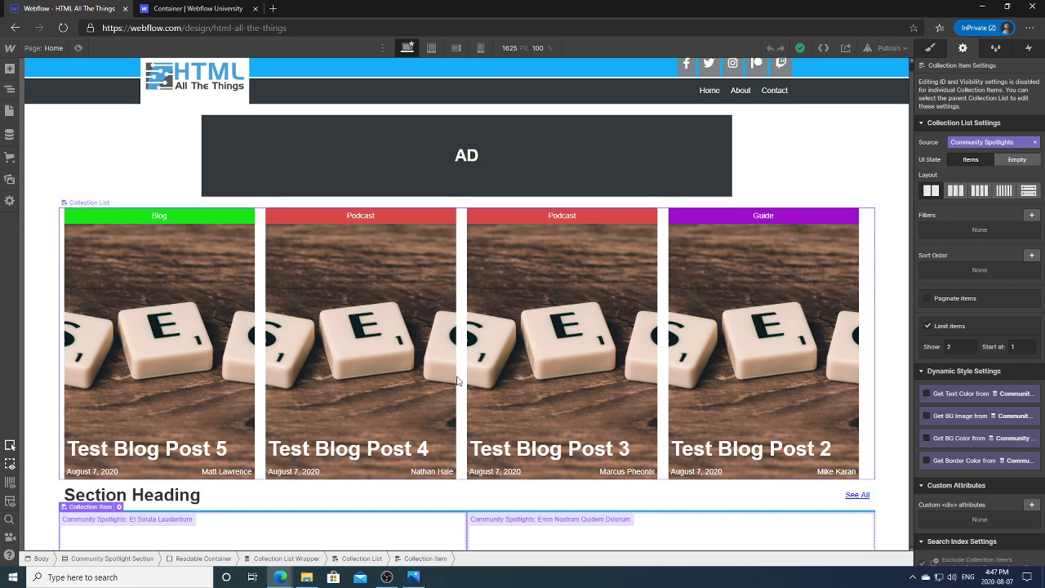
key("alt+Tab")
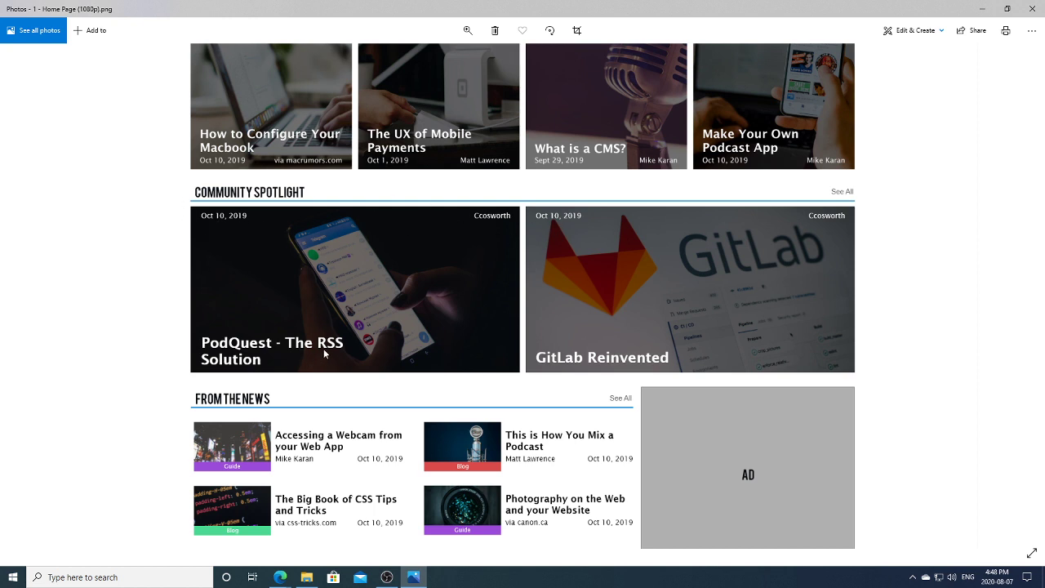
left_click(282, 578)
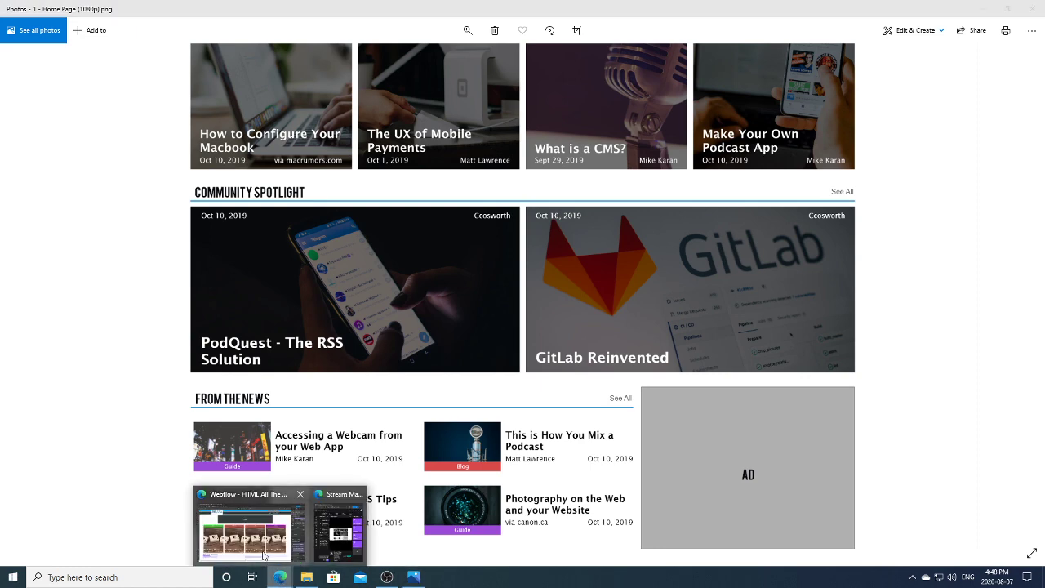
left_click(263, 539)
left_click(187, 273)
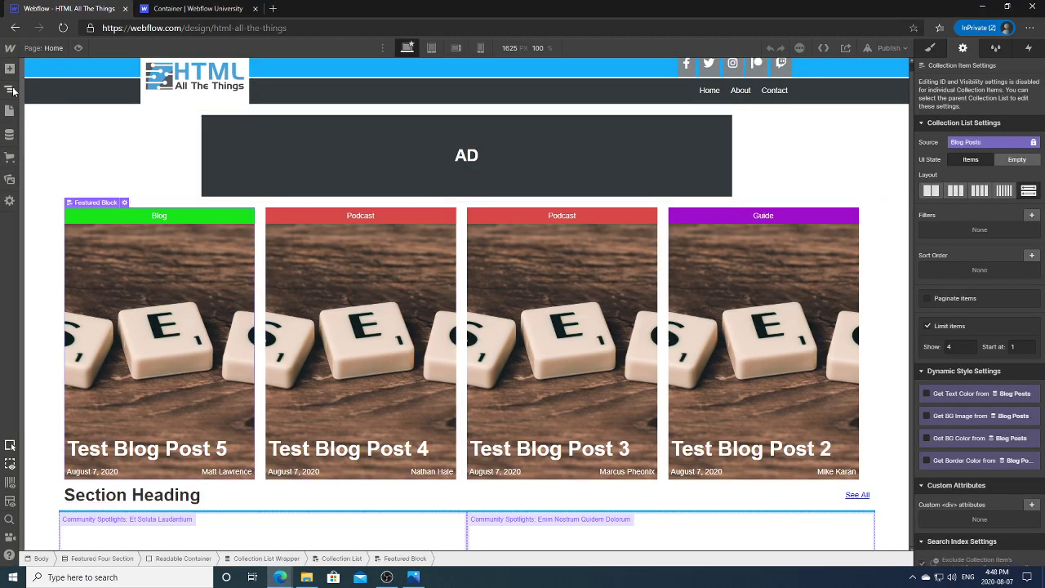
Step: Expand the Featured Block and its Featured Text Wrapper in the Navigator to study their structure
left_click(10, 89)
left_click(56, 180)
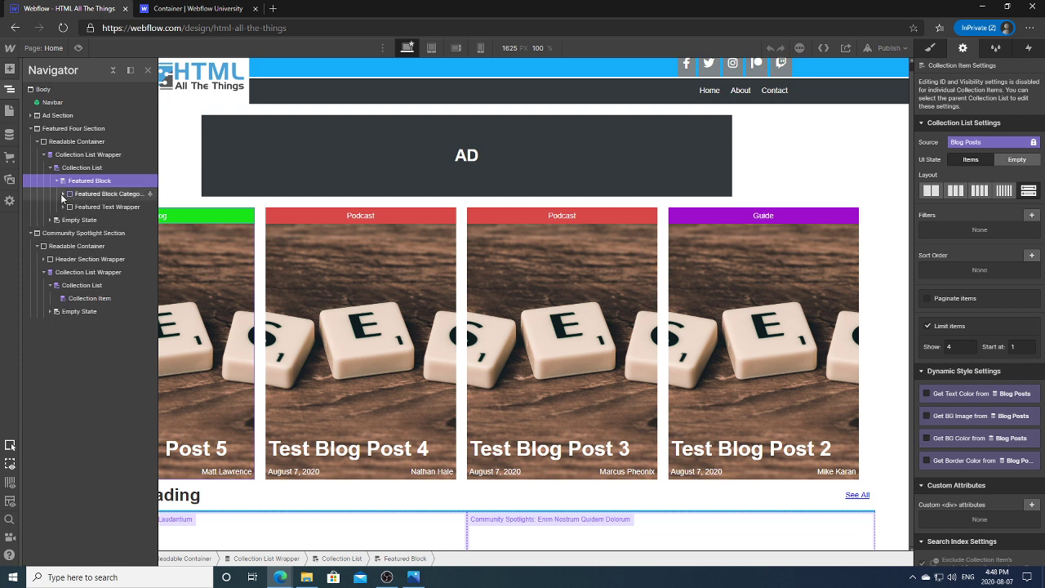
left_click(63, 194)
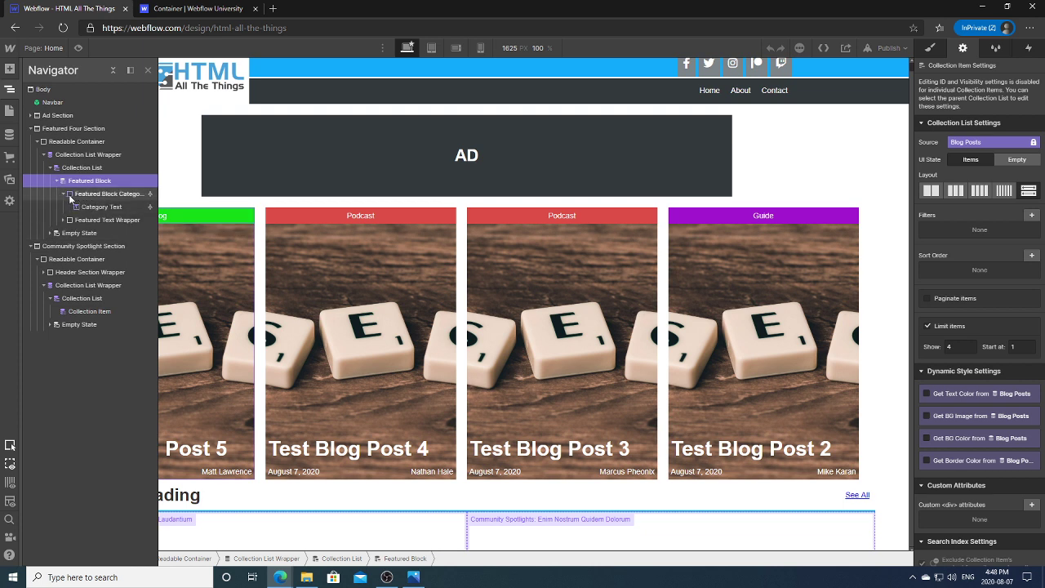
left_click(63, 195)
left_click(63, 207)
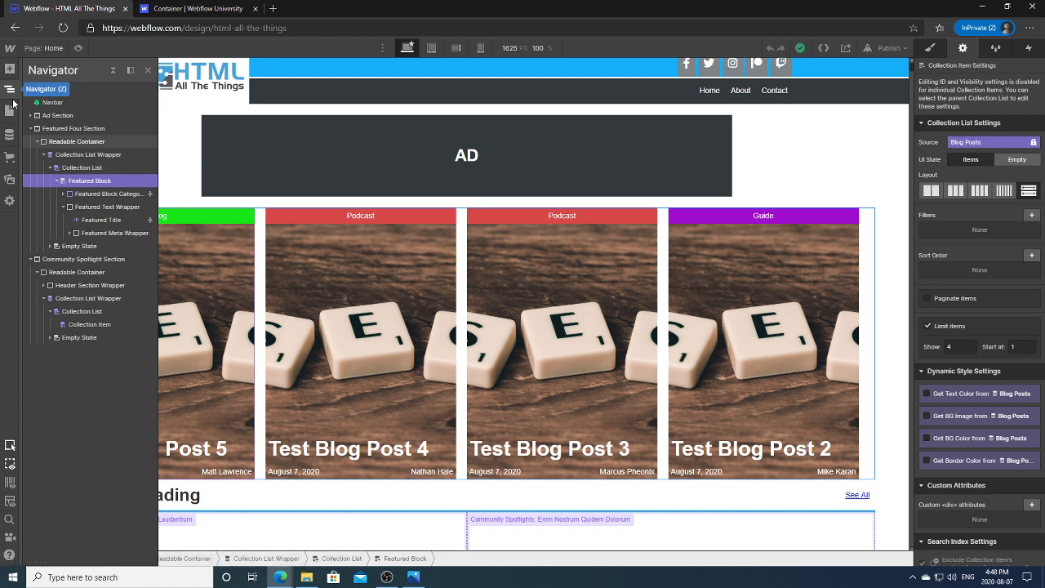
left_click(13, 100)
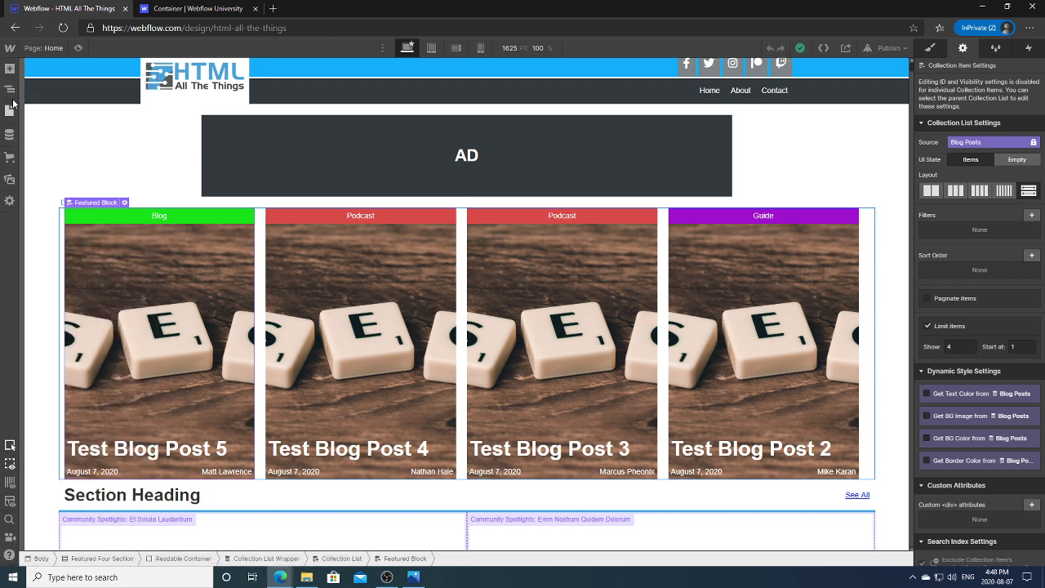
Step: Select the first Community Spotlights collection item and open the Add Elements panel
left_click(187, 531)
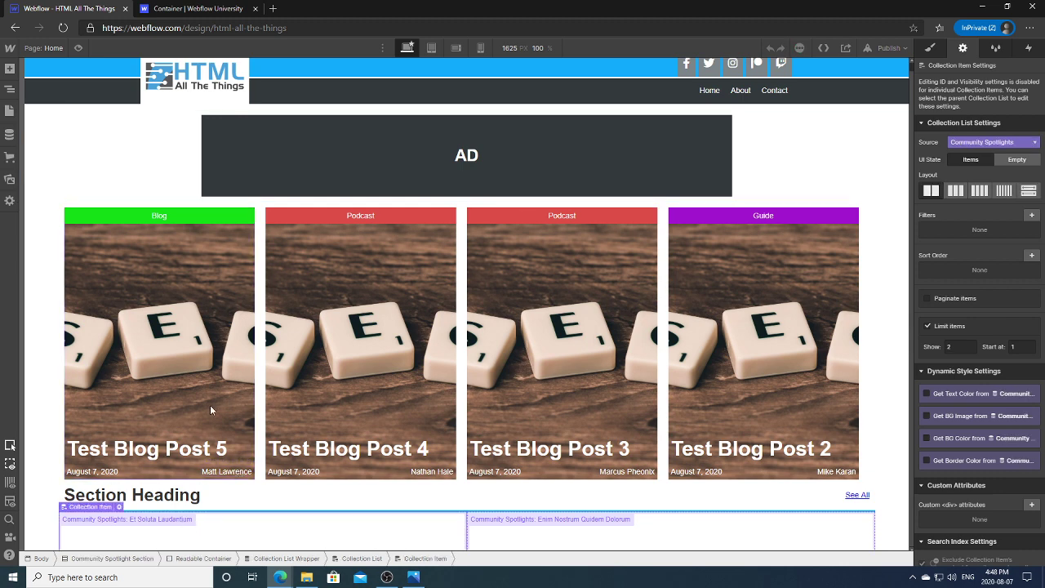
left_click(10, 90)
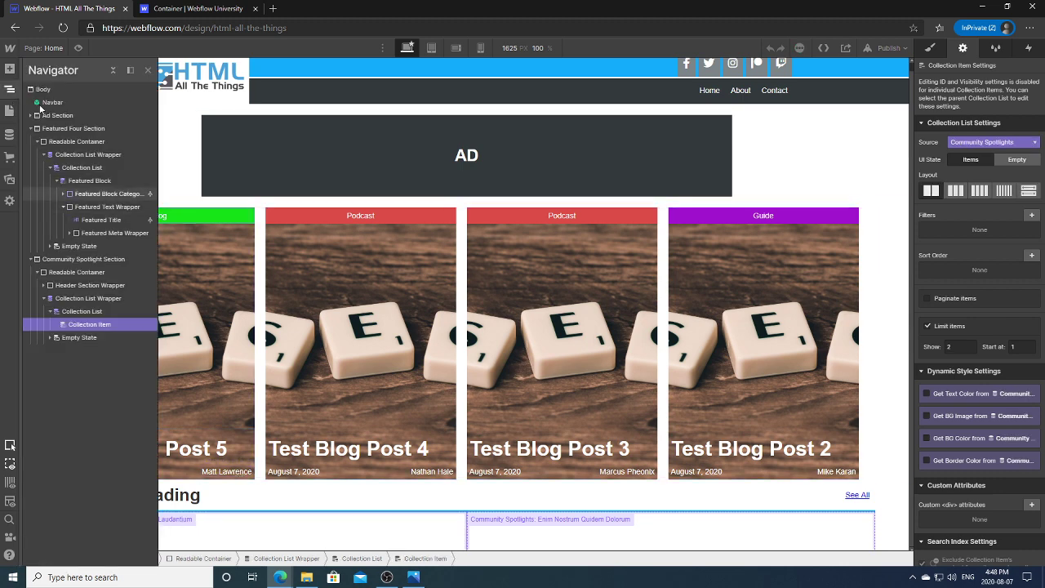
left_click(10, 68)
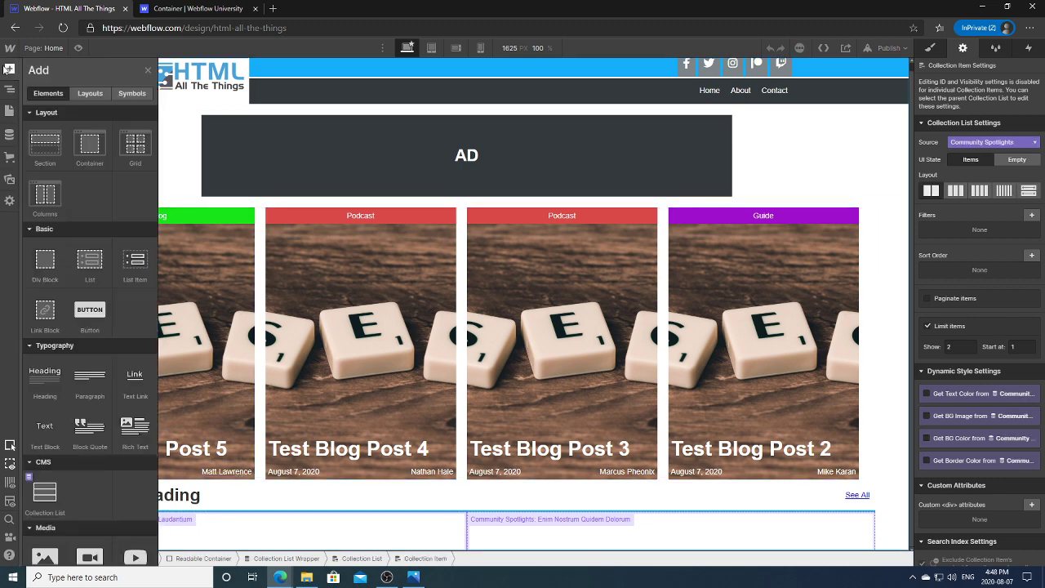
Step: Add a div block to the spotlight collection item and give it the class Spotlight Text Wrapper
left_click(47, 261)
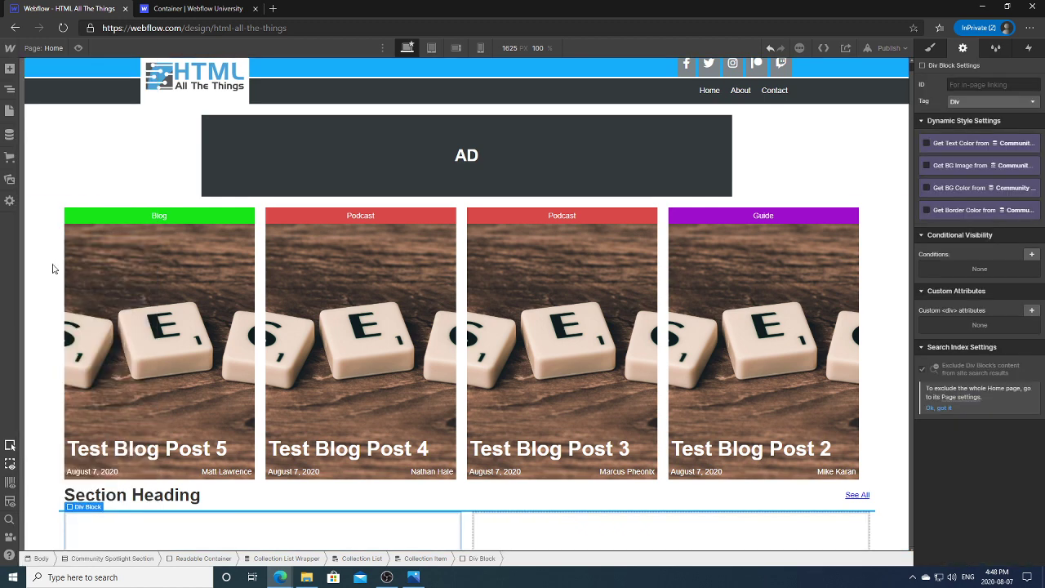
left_click(930, 48)
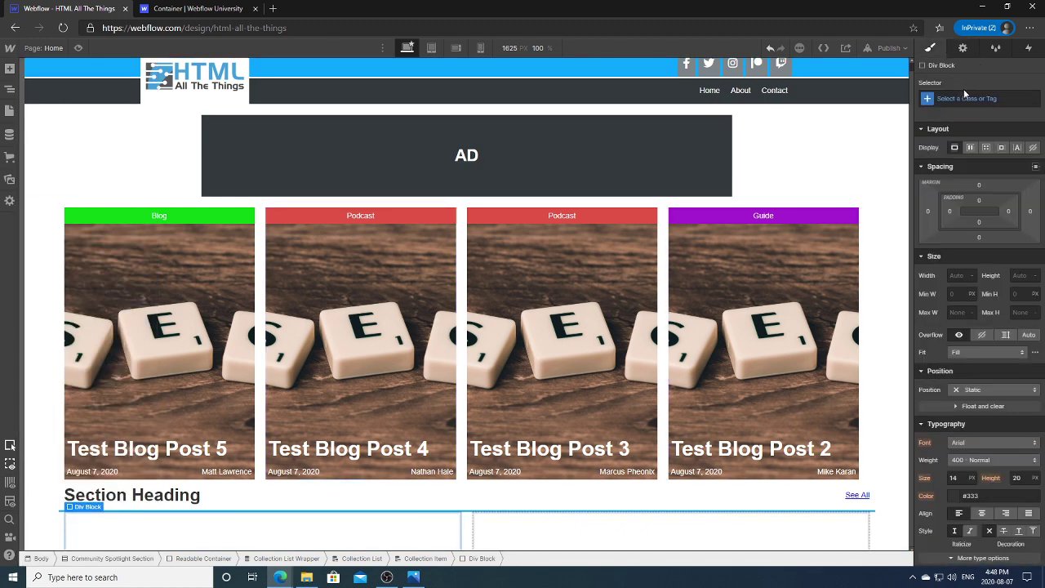
left_click(964, 96)
type("Comm")
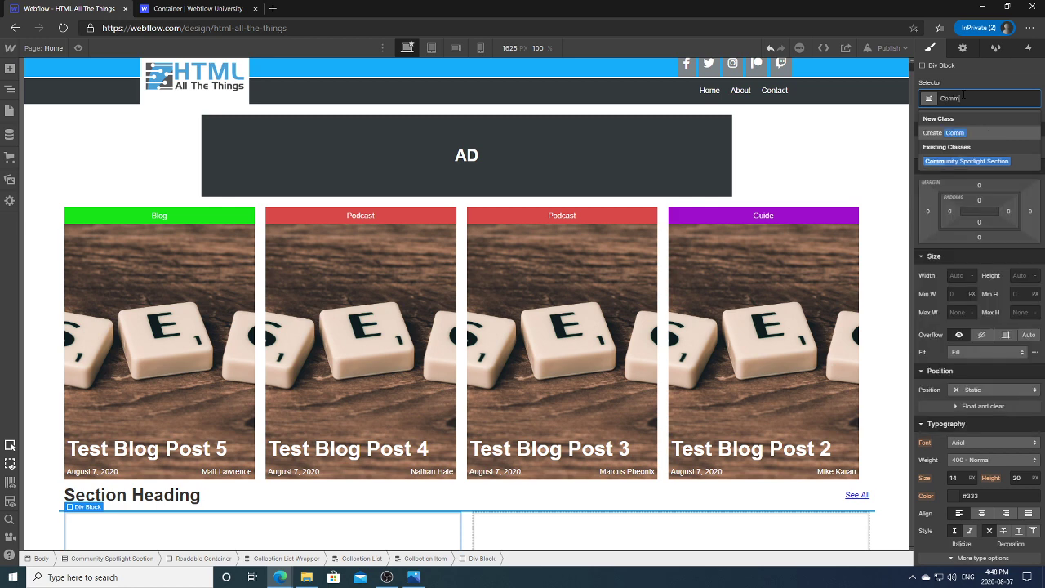
type("unity Spotl")
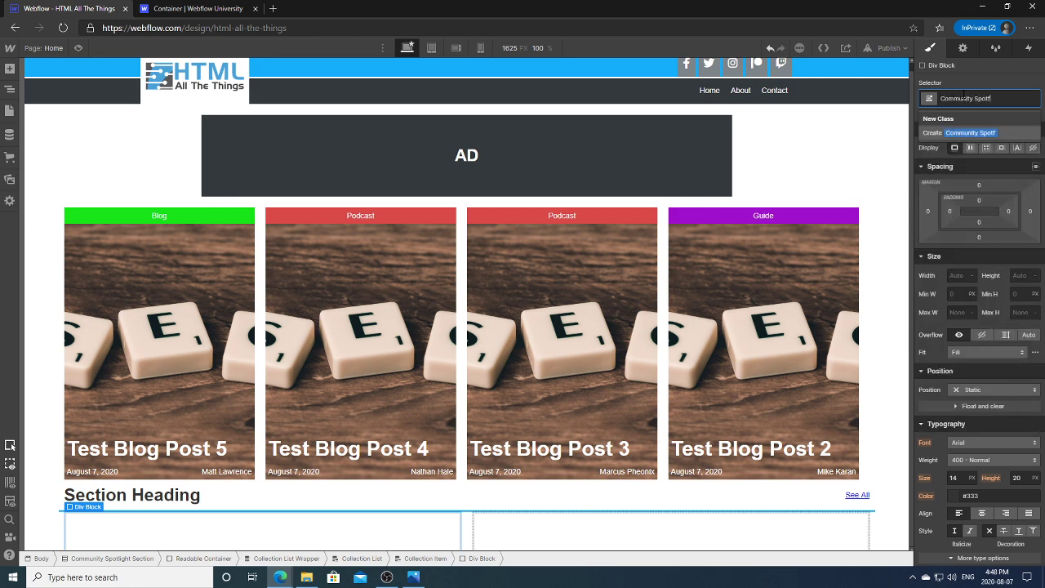
type("ight Text Wrapper")
key("Return")
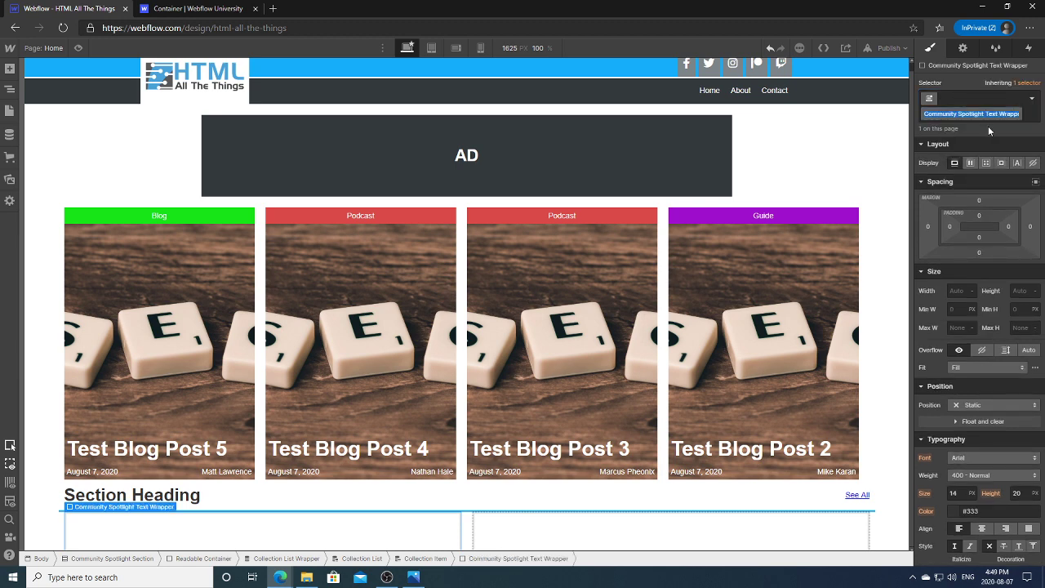
type("Spotlight")
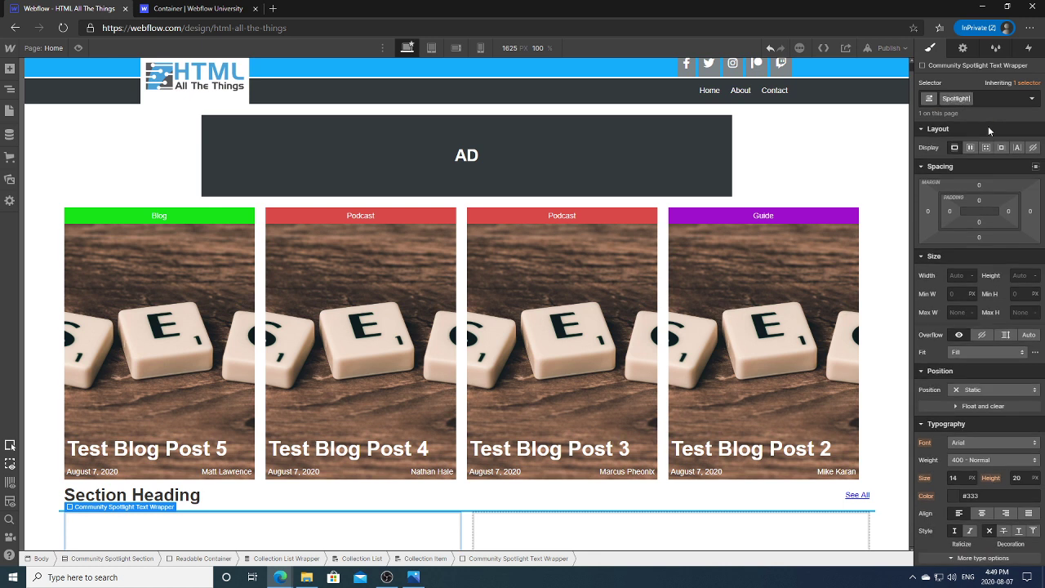
type(" Text Wrapper")
key("Return")
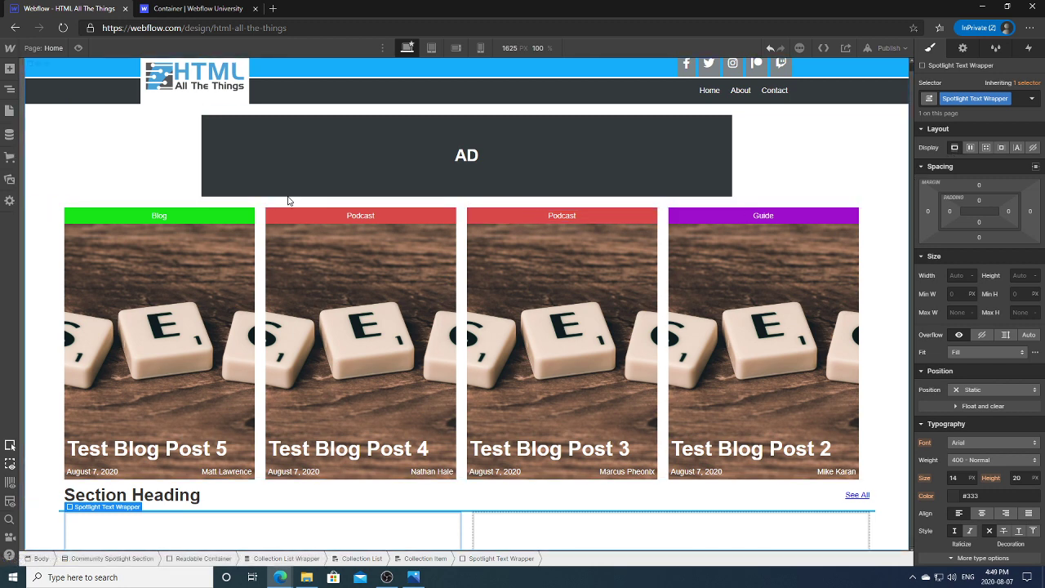
left_click(9, 88)
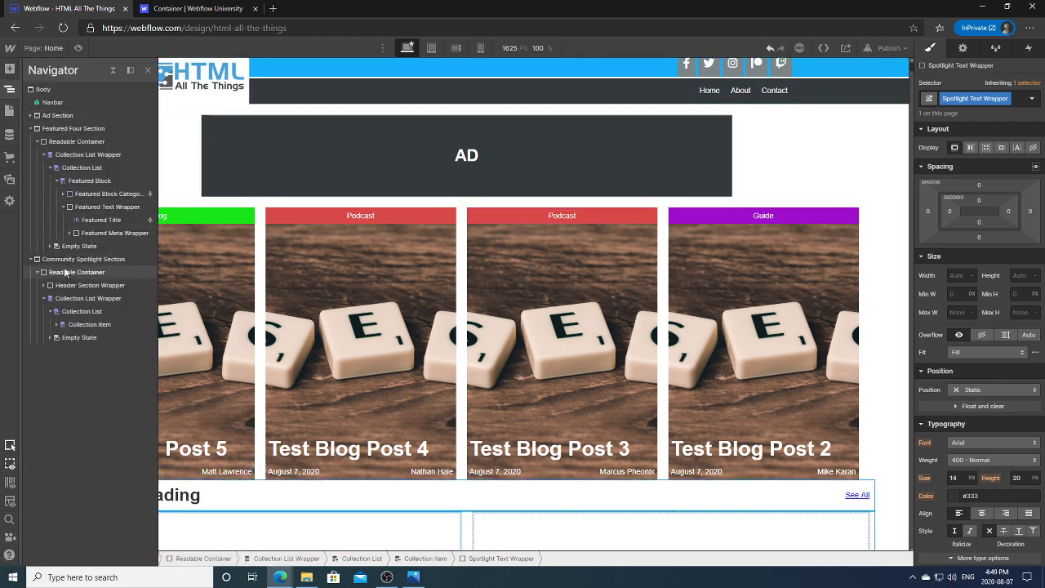
left_click(57, 325)
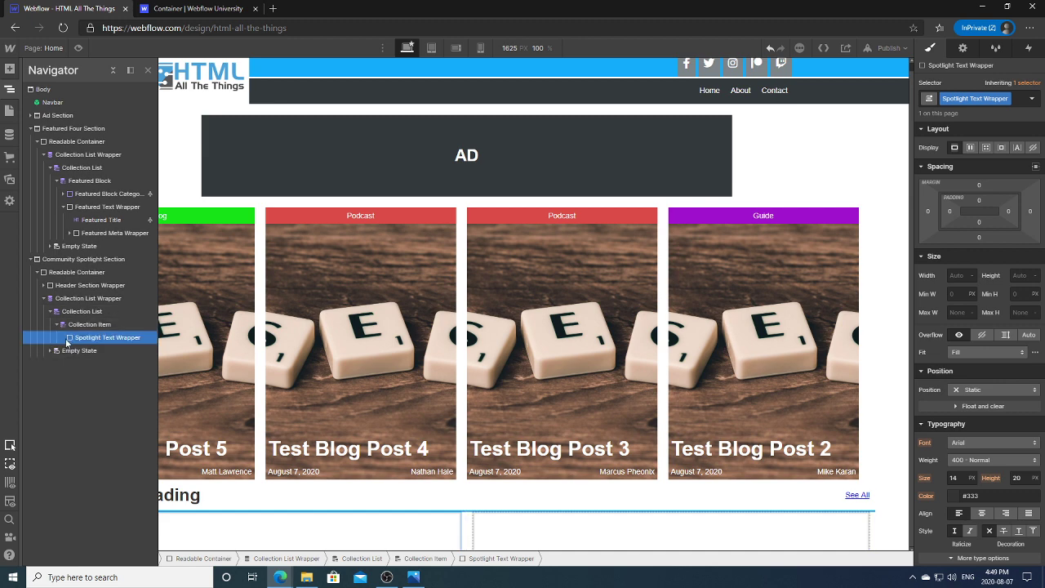
Step: Add a Heading and then a Div Block inside the Spotlight Text Wrapper
left_click(9, 69)
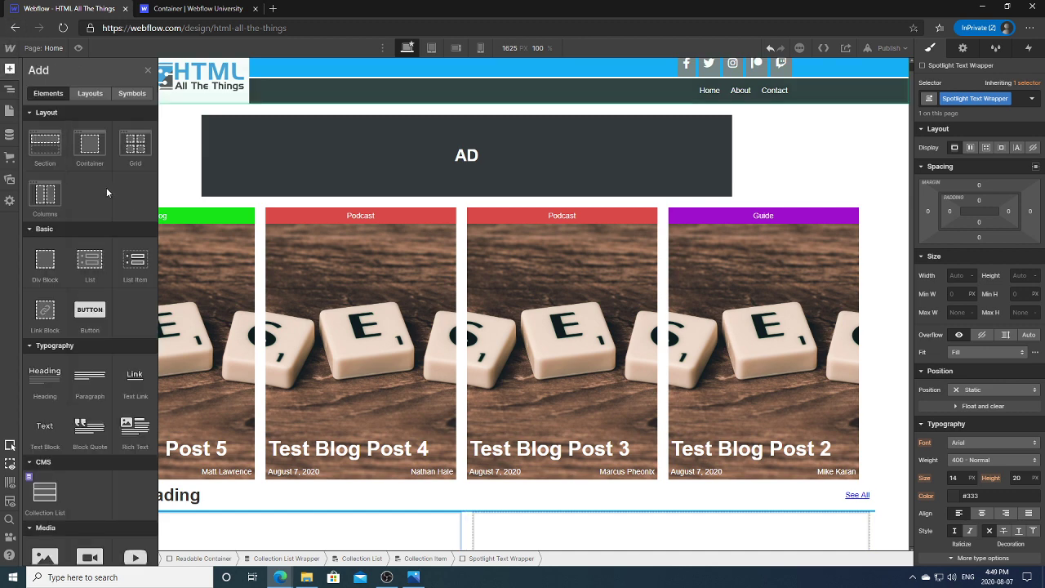
left_click(47, 375)
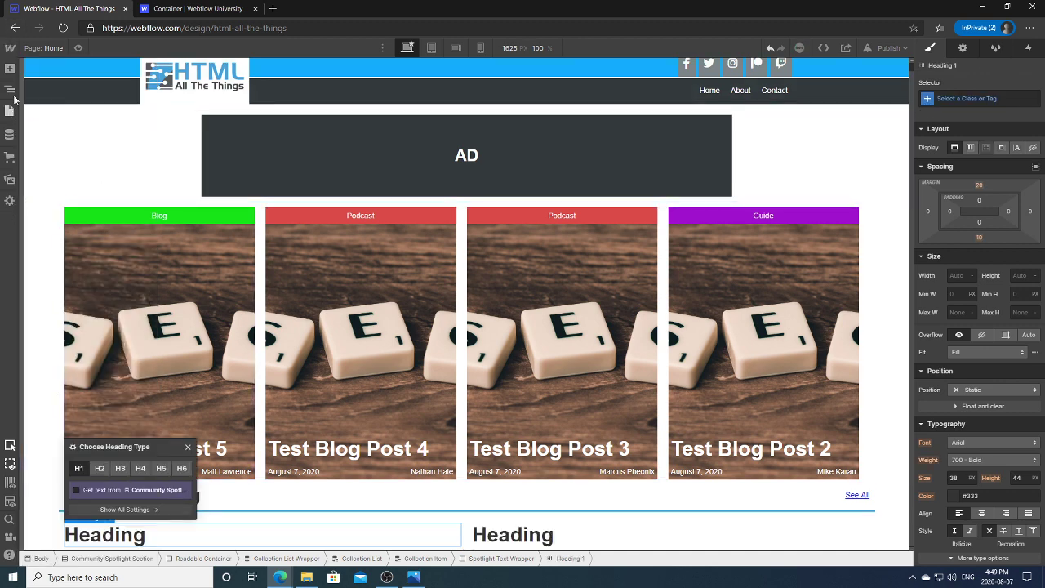
left_click(12, 90)
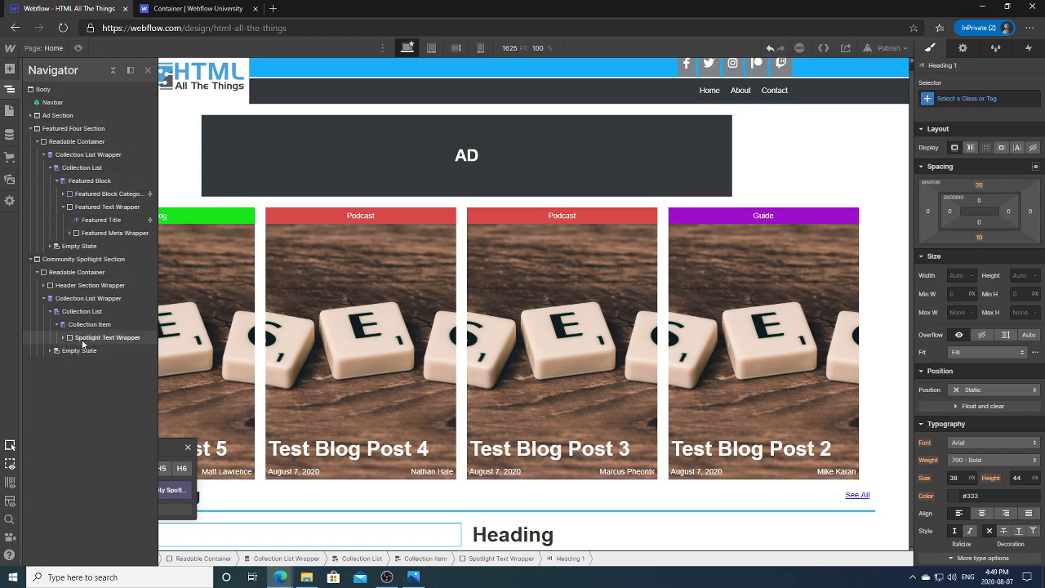
left_click(81, 338)
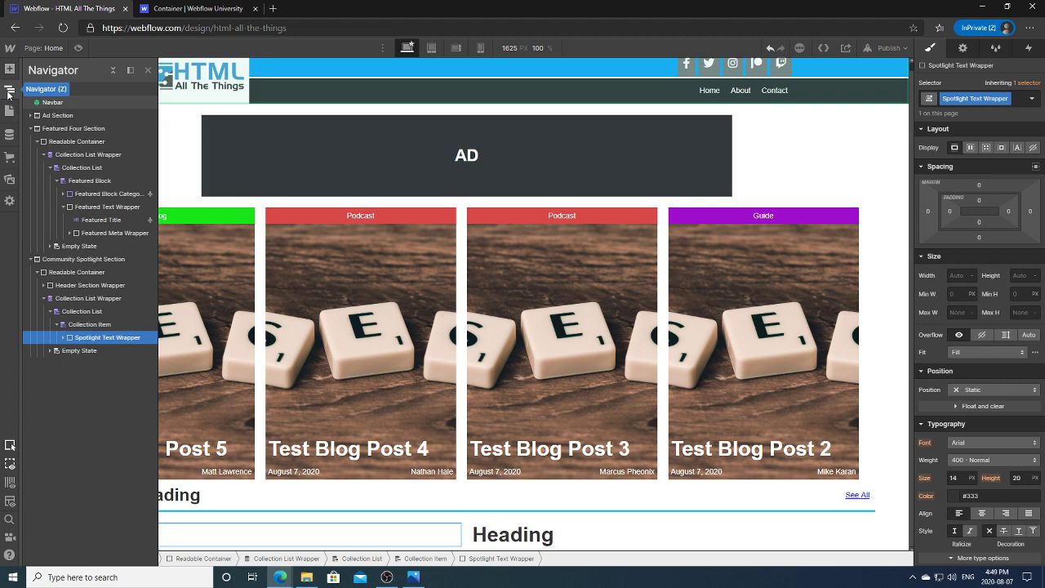
left_click(10, 69)
left_click(45, 261)
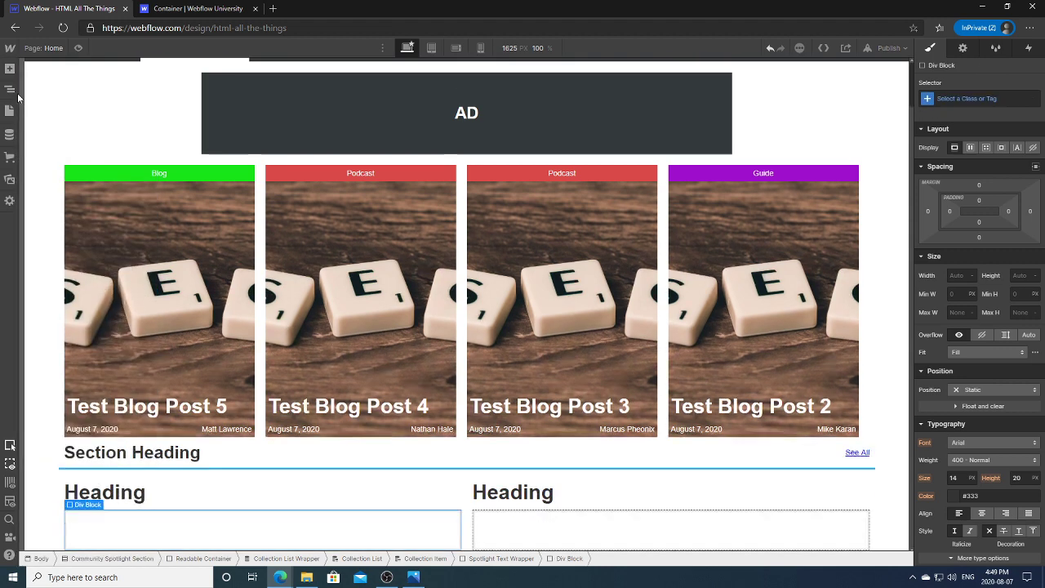
Step: Put a Text Block in the Div Block and duplicate it to make two
left_click(9, 89)
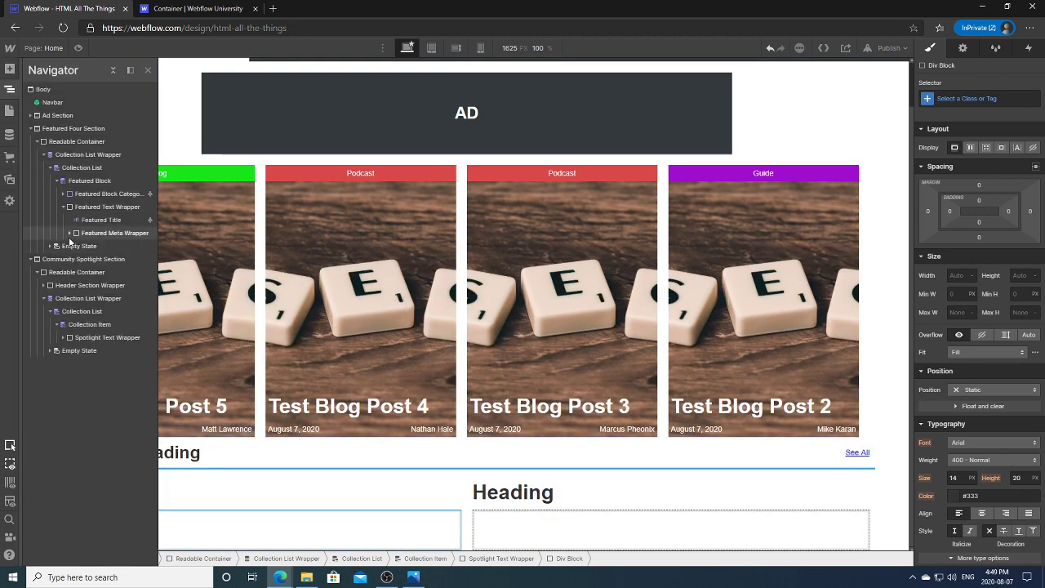
left_click(63, 337)
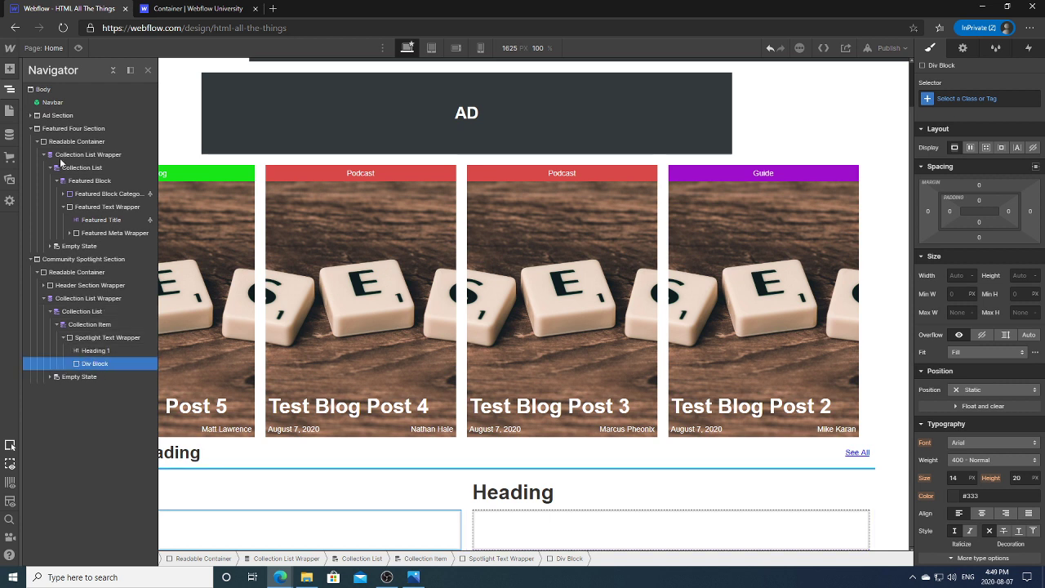
left_click(10, 69)
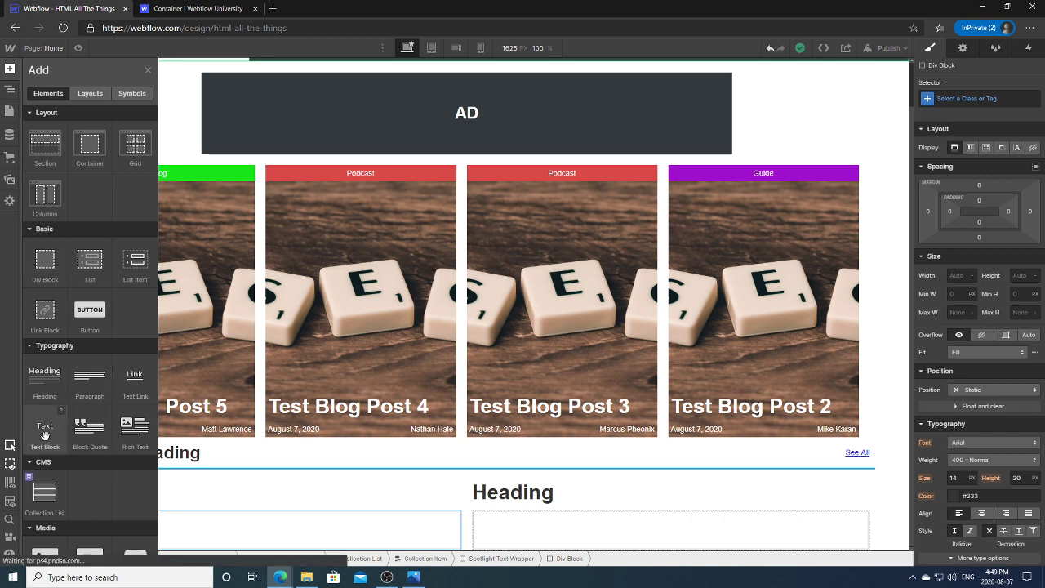
left_click(44, 435)
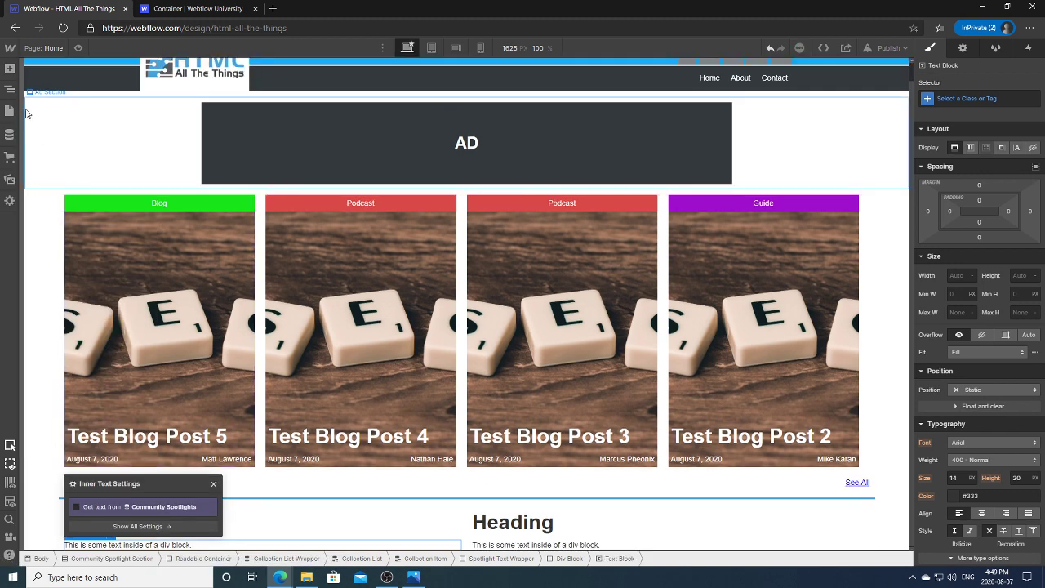
left_click(10, 88)
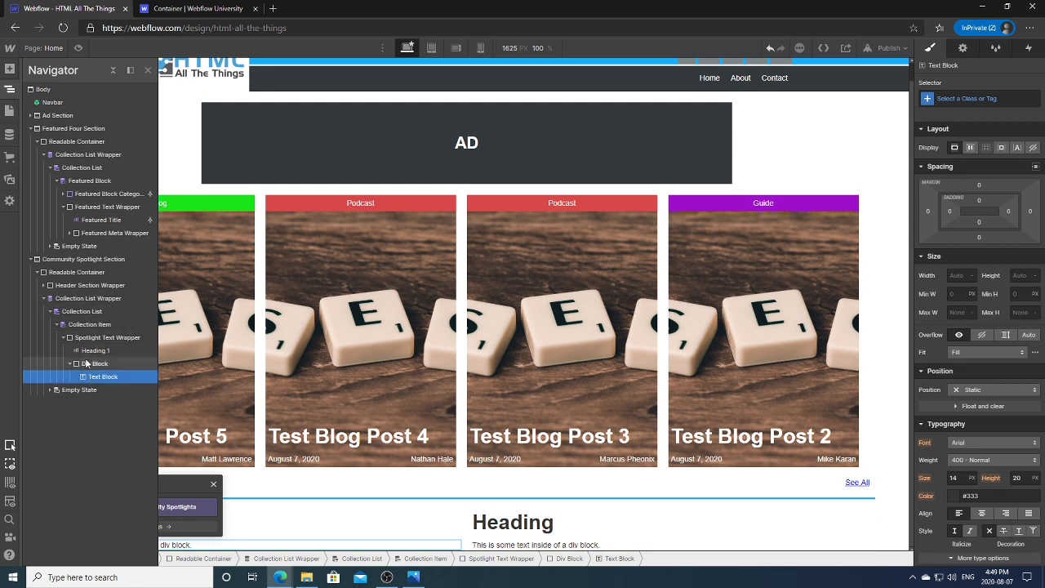
left_click(86, 362)
key("ctrl+v")
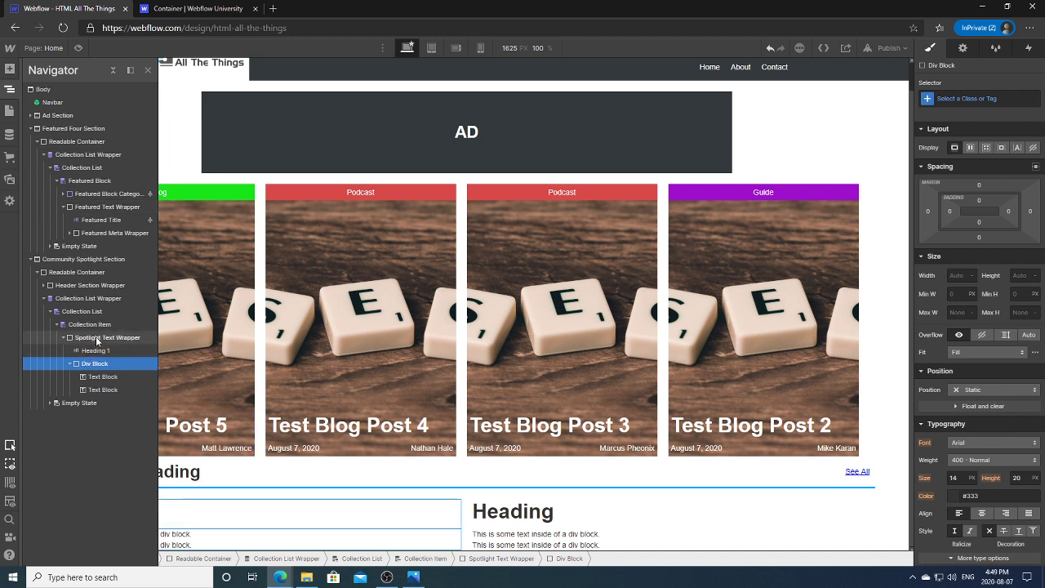
left_click(99, 338)
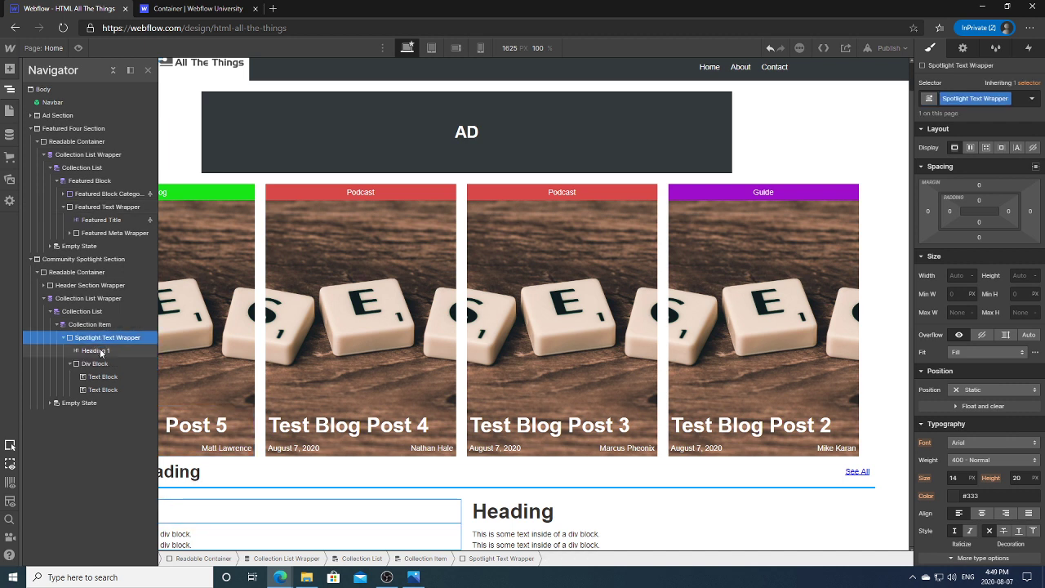
Step: Create a Spotlight Heading class on the Heading 1 inside the Spotlight Text Wrapper
left_click(96, 351)
left_click(959, 99)
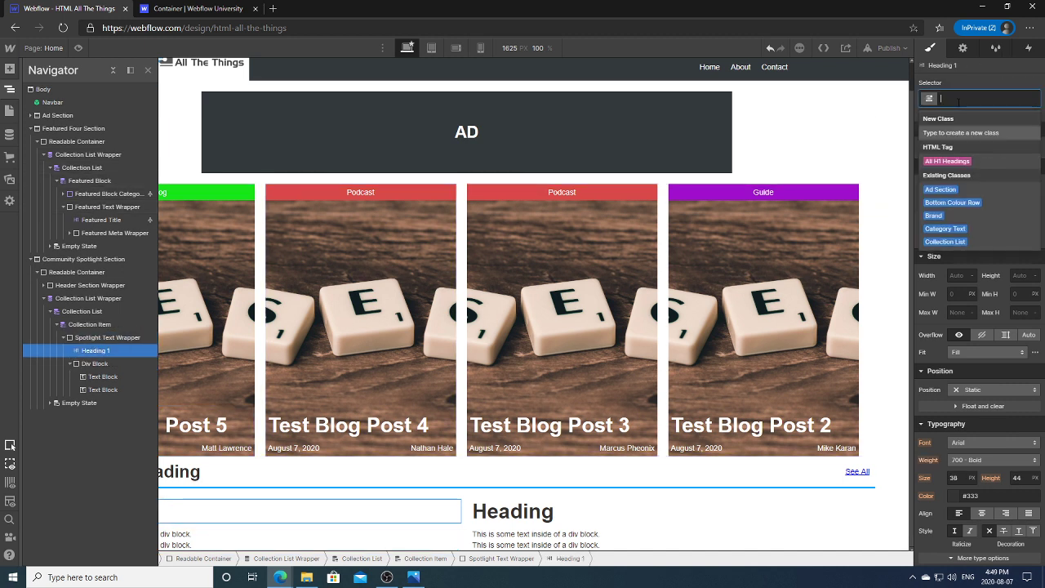
type("Spotlig")
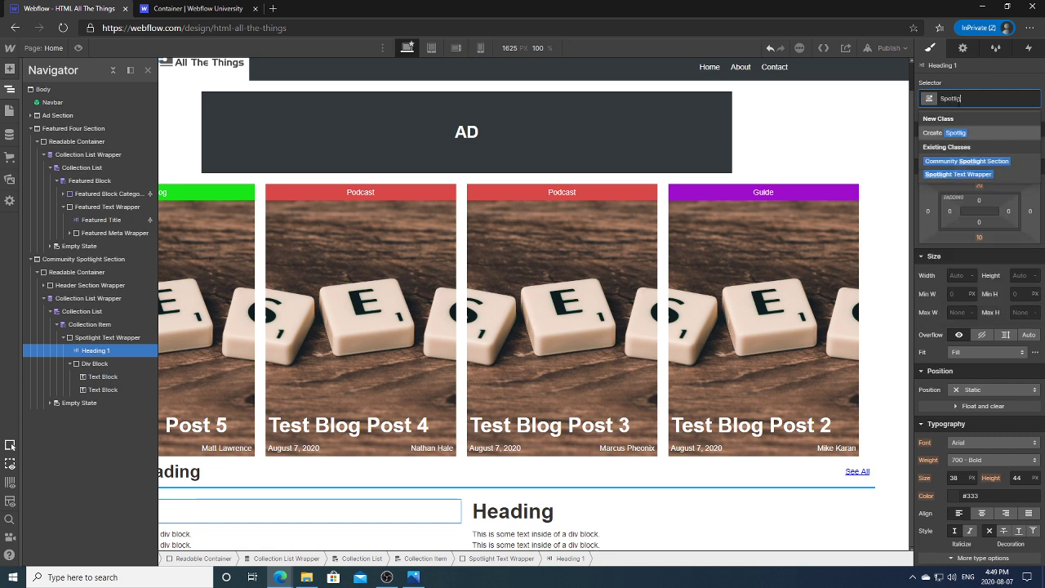
type("ht Heading")
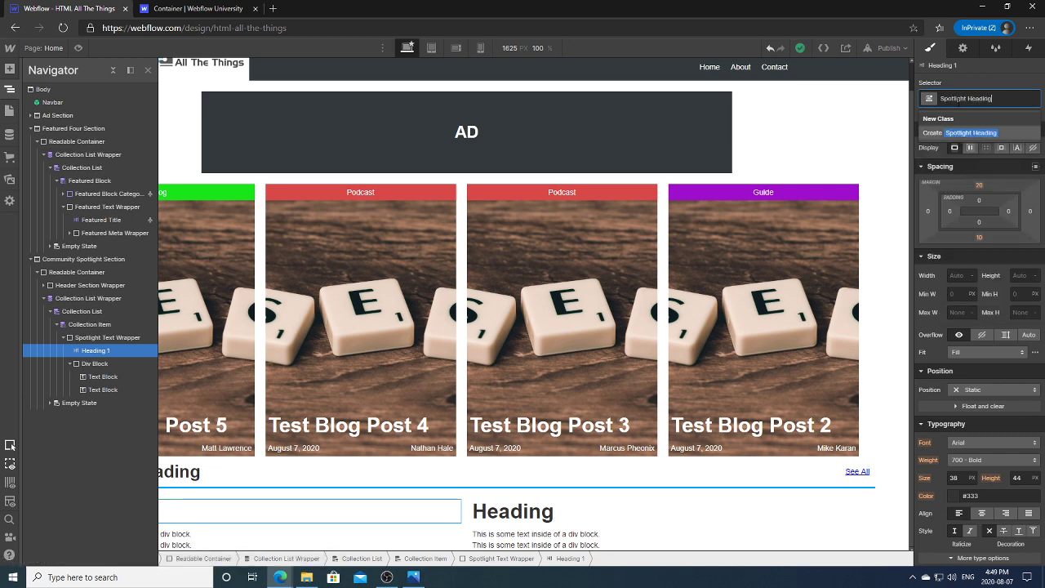
left_click(967, 134)
left_click(95, 362)
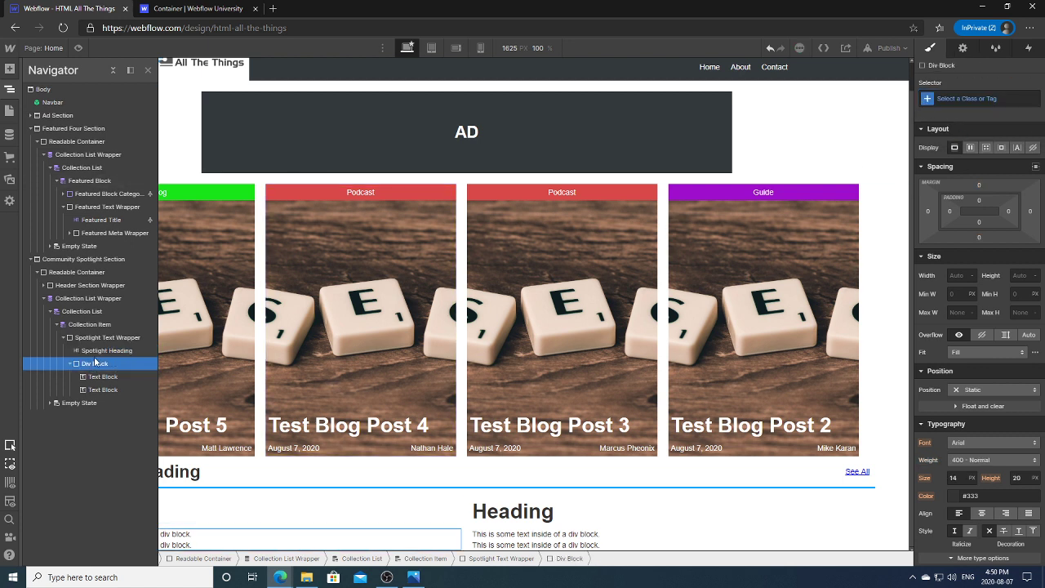
left_click(108, 350)
left_click(107, 337)
left_click(118, 351)
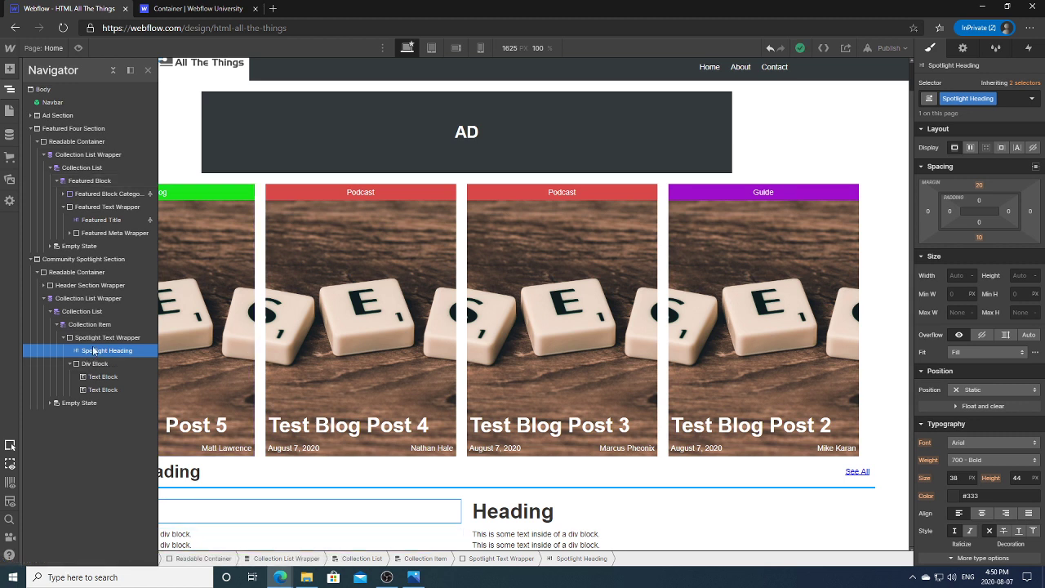
key("Up")
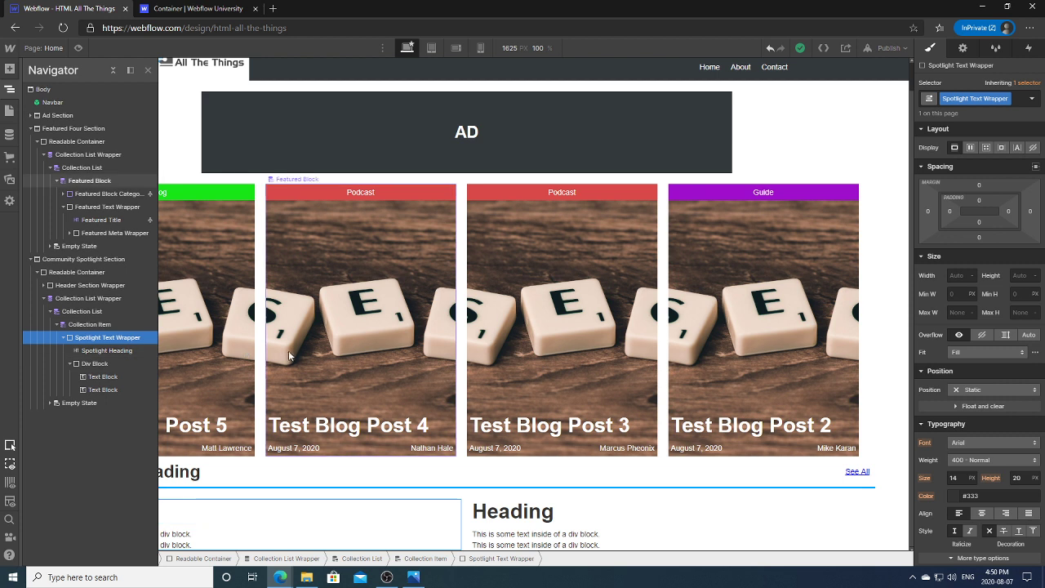
Step: Rename class Spotlight Text Wrapper to '50 Width Text Wrapper' and Spotlight Heading to '50 Width Heading'
left_click(1006, 98)
left_click(980, 114)
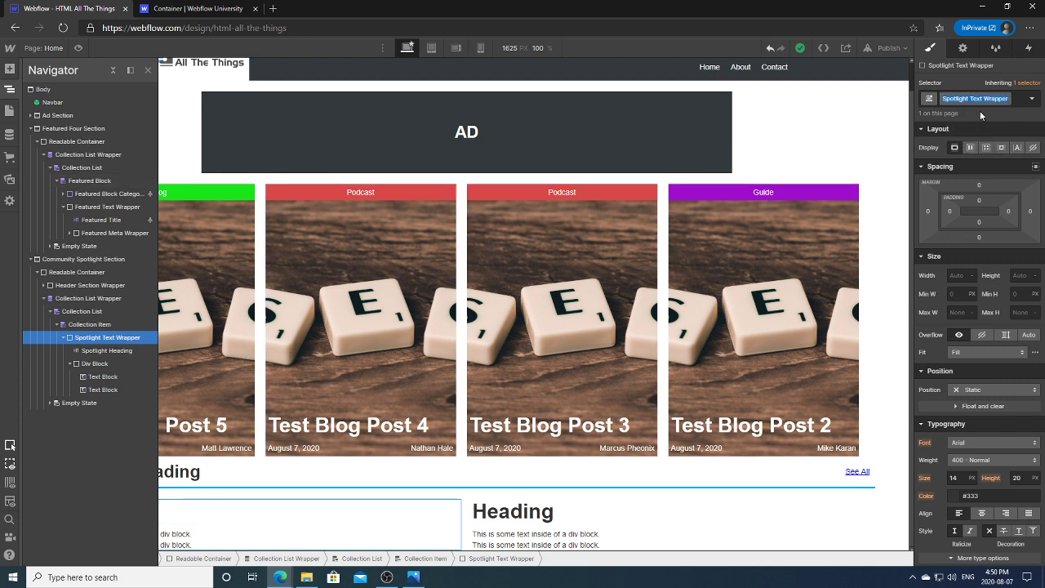
type("50 Width Text Wrapper")
key("Return")
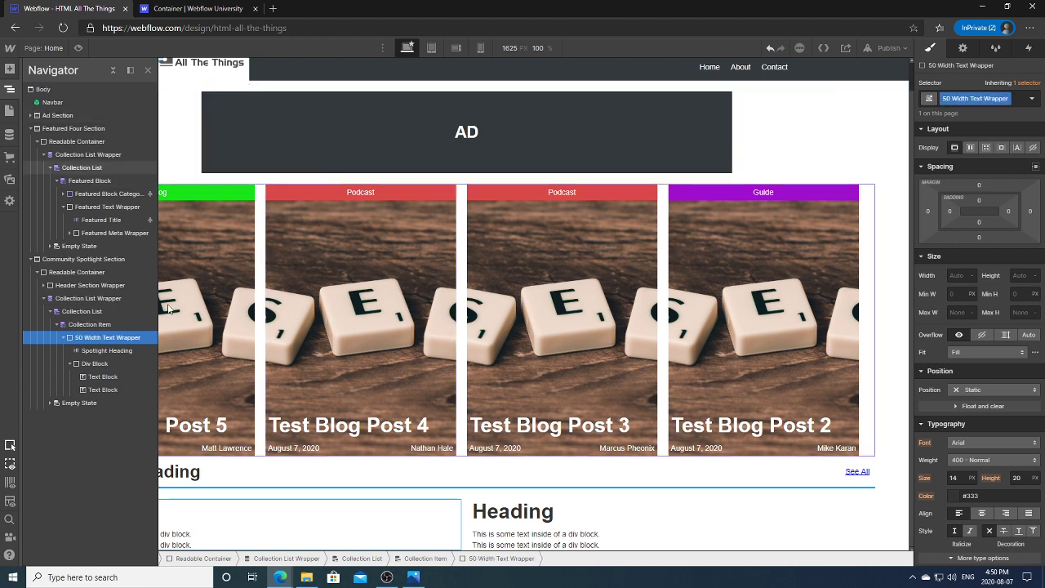
left_click(107, 351)
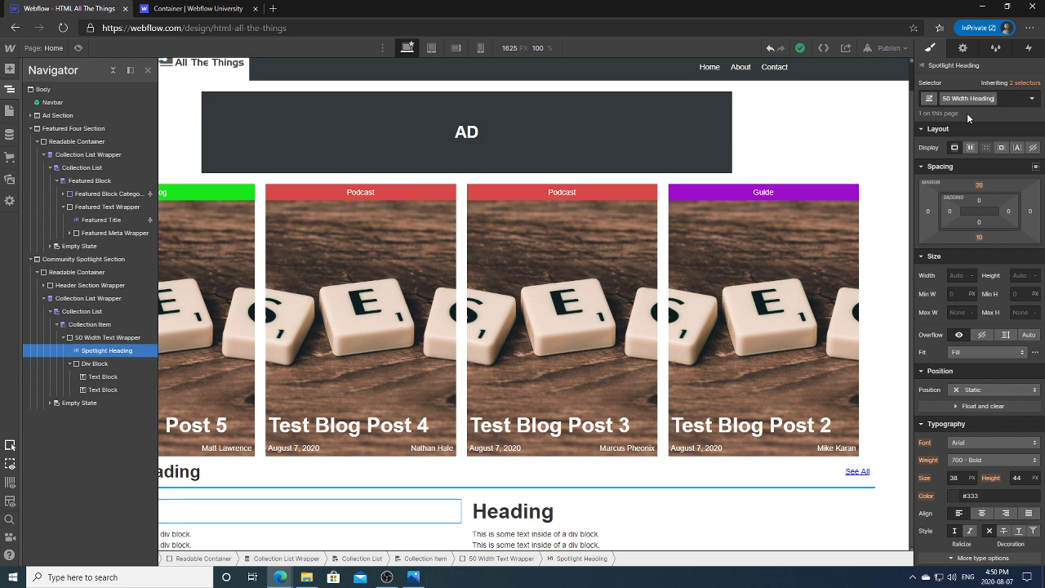
key("Return")
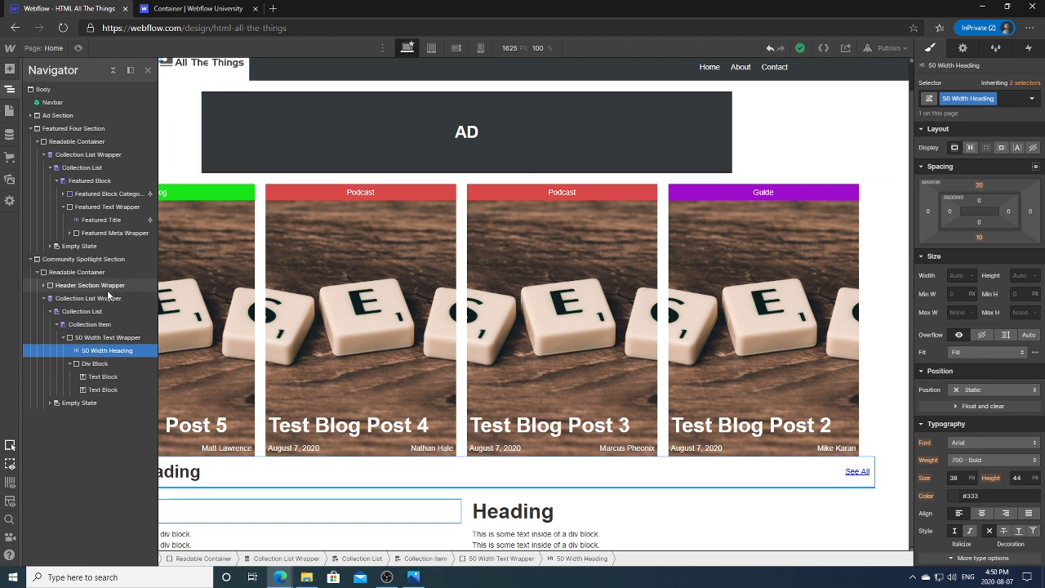
Step: Give the meta Div Block the new class '50 Width Meta Wrapper'
left_click(110, 337)
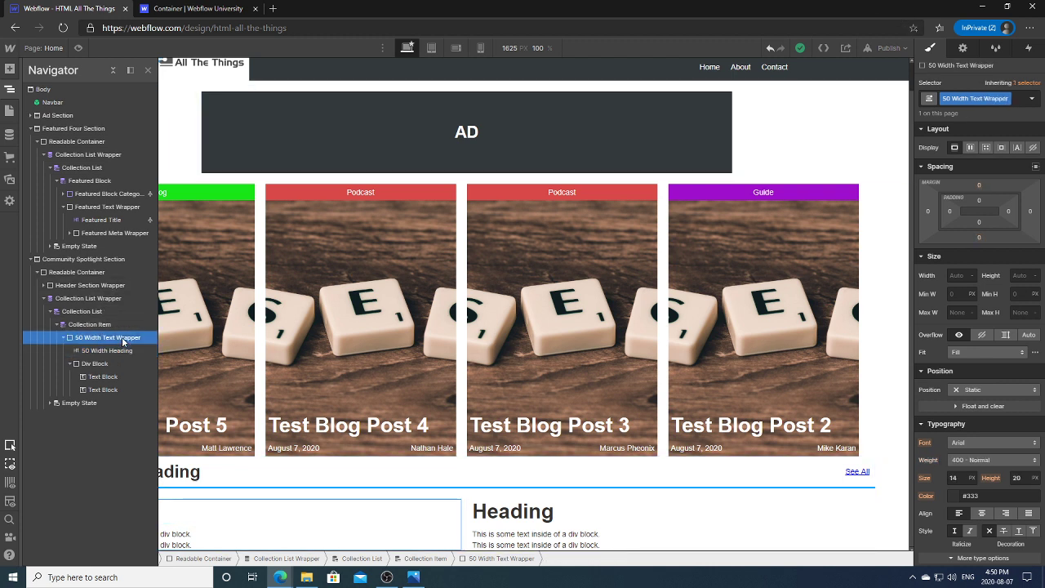
left_click(106, 350)
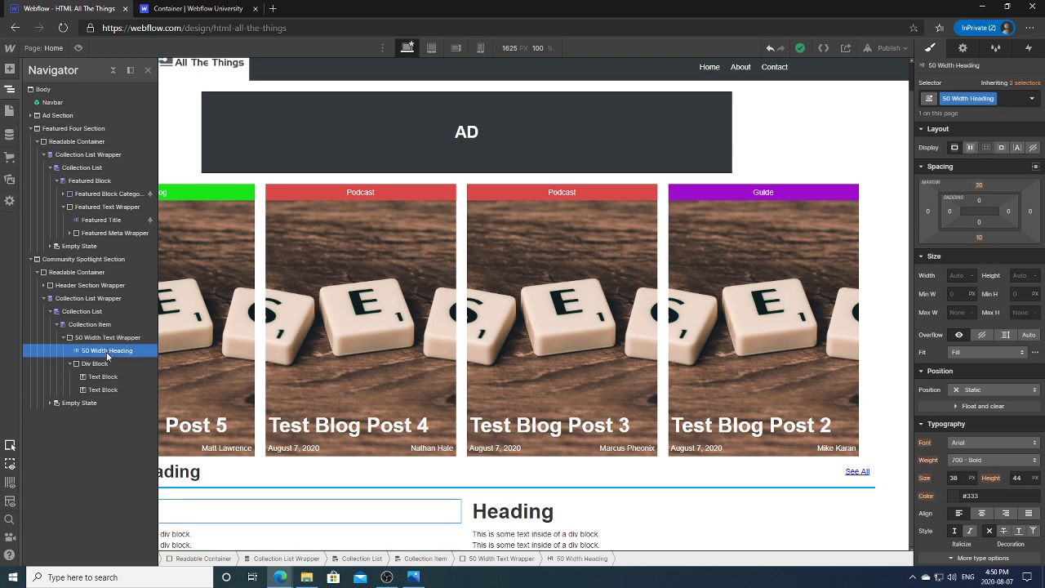
left_click(98, 363)
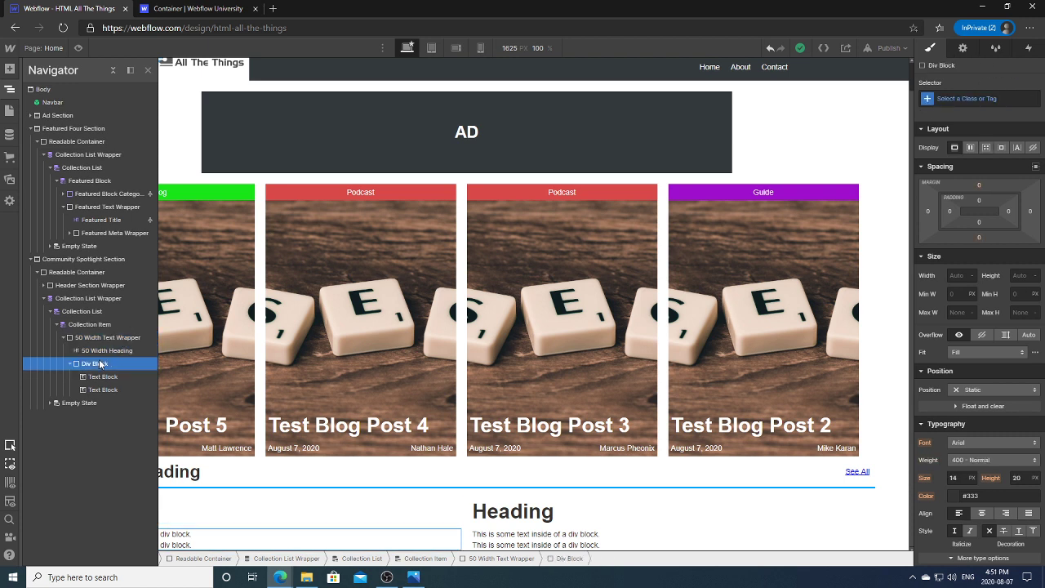
left_click(960, 98)
type("5")
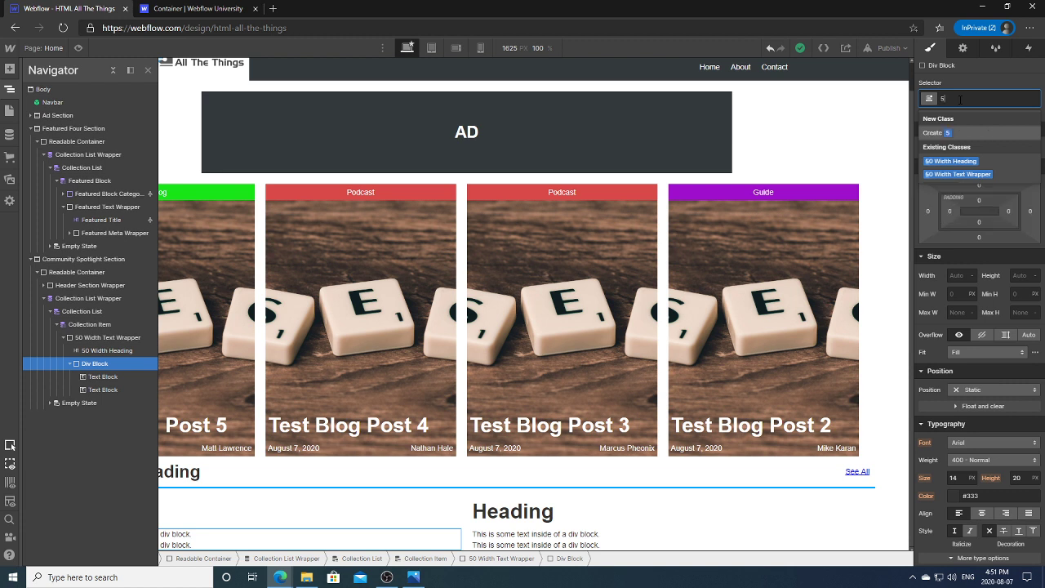
type("0 Width")
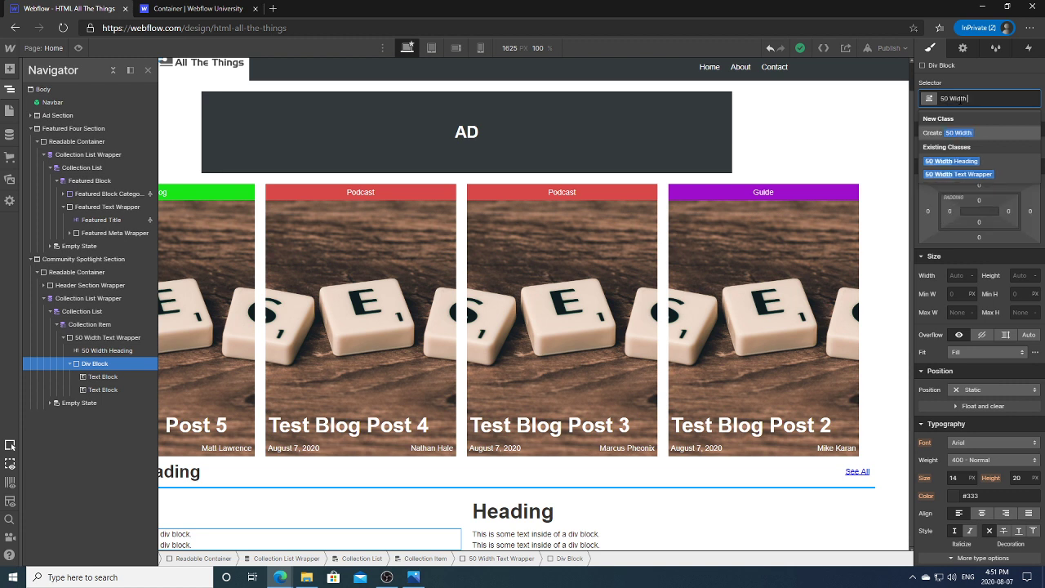
type(" Meta Wrapper")
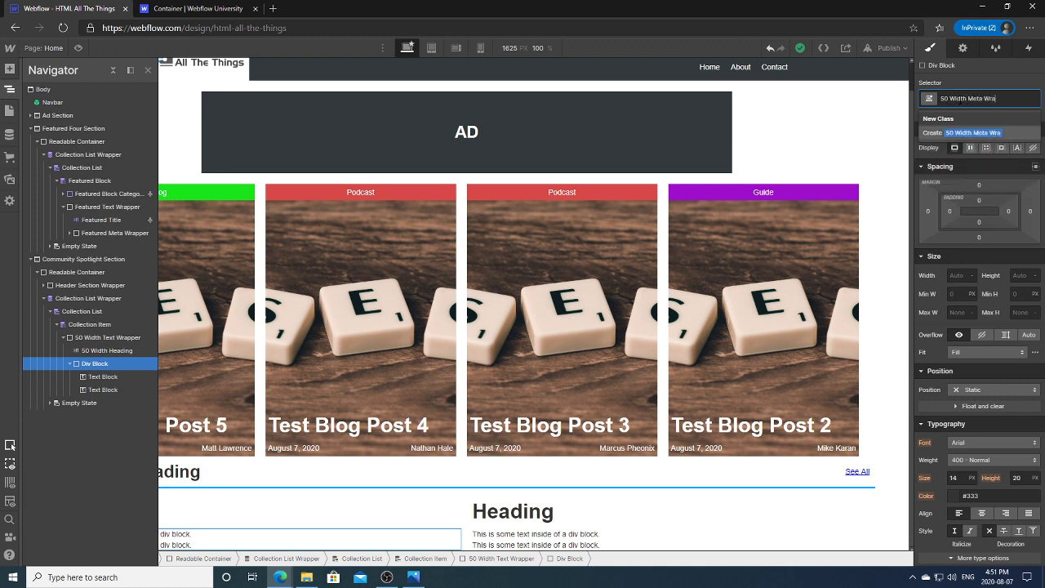
left_click(979, 133)
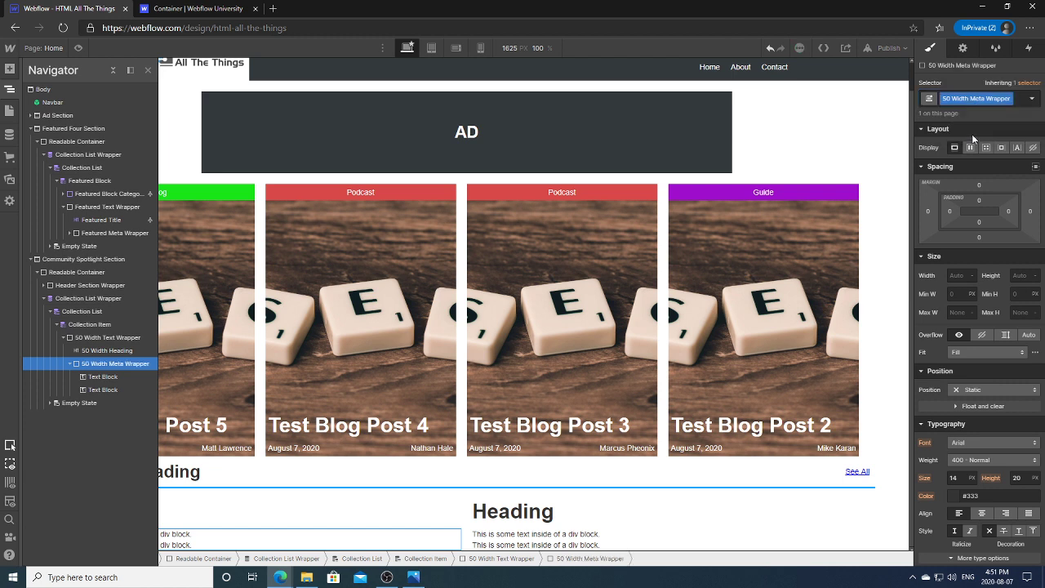
Step: Give the first meta Text Block the class '50 Width Date'
left_click(97, 377)
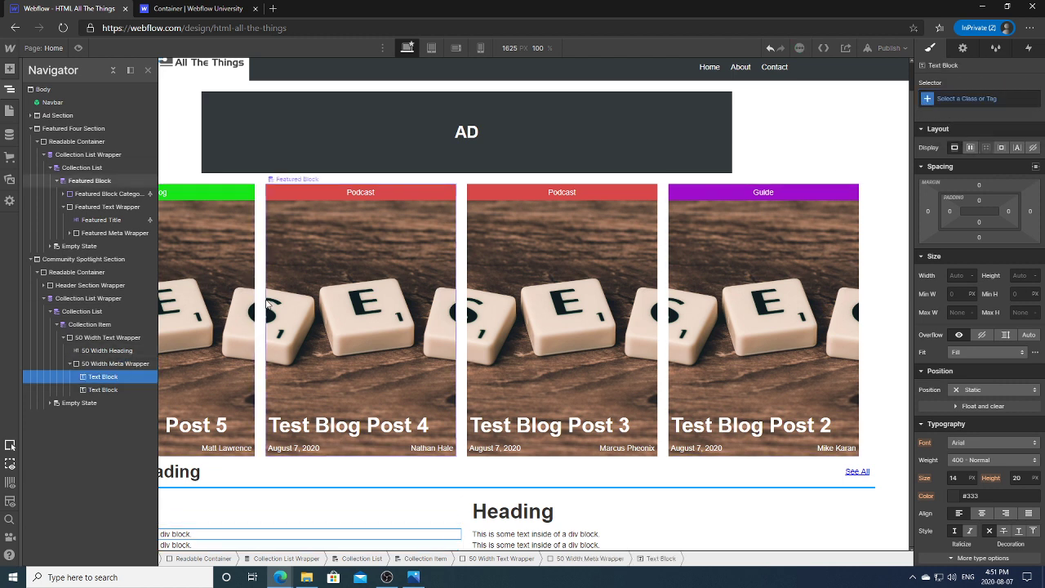
left_click(70, 233)
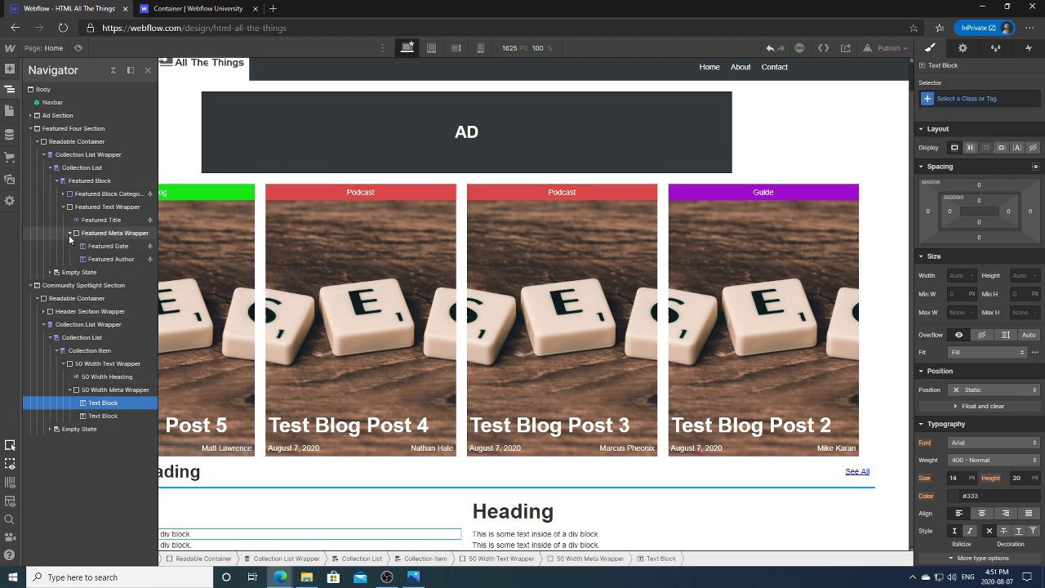
left_click(70, 234)
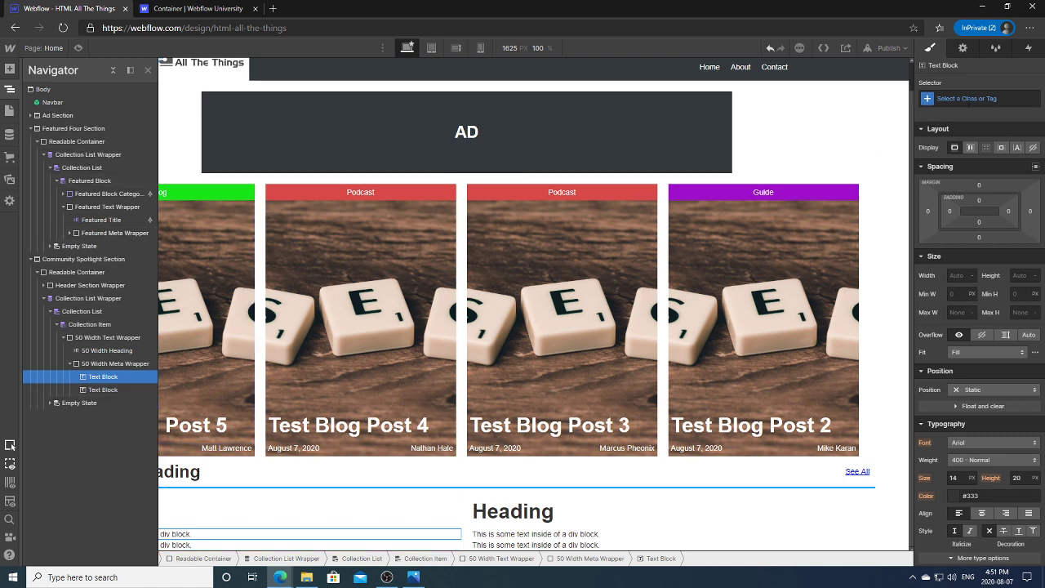
left_click(972, 99)
type("50 Width")
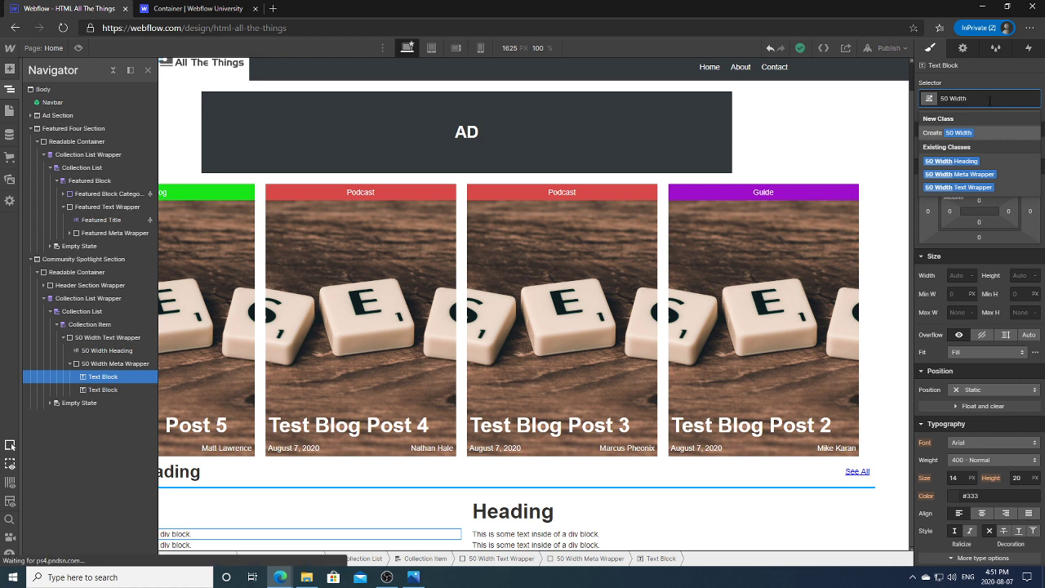
type("Date")
key("Return")
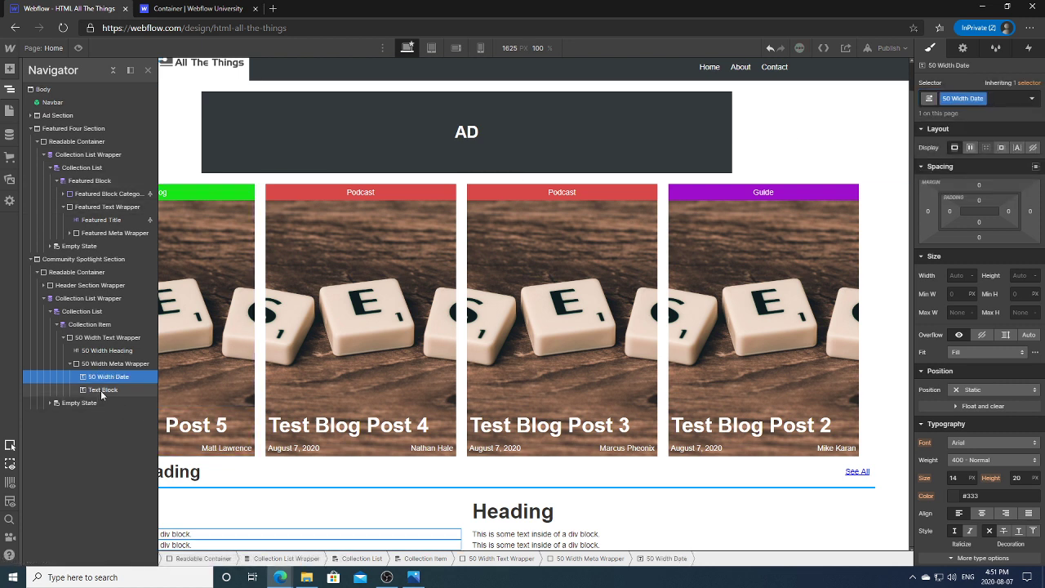
Step: Give the second meta Text Block the class '50 Width Contributor'
left_click(103, 389)
left_click(978, 99)
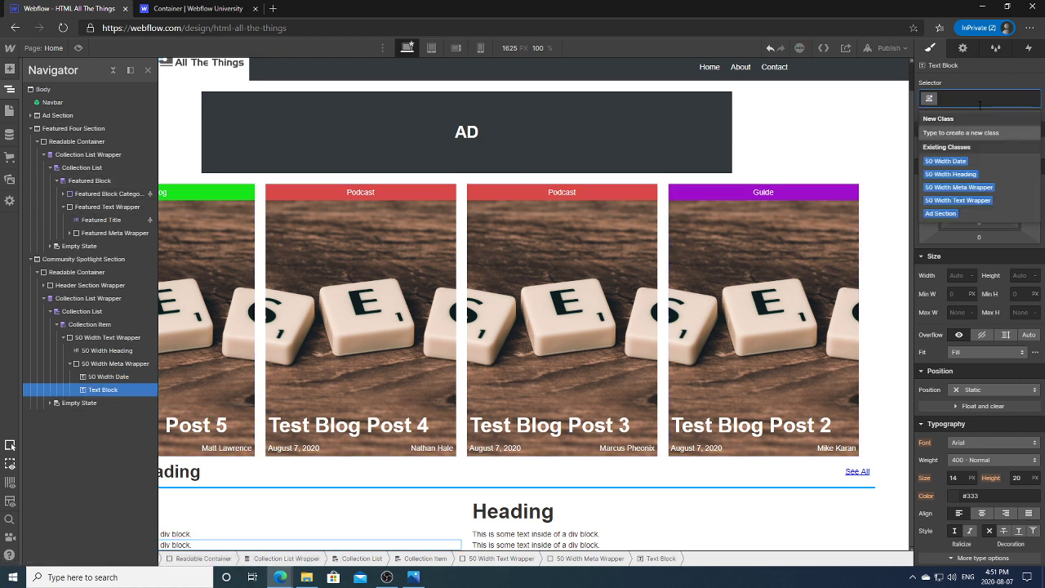
type("50 Width")
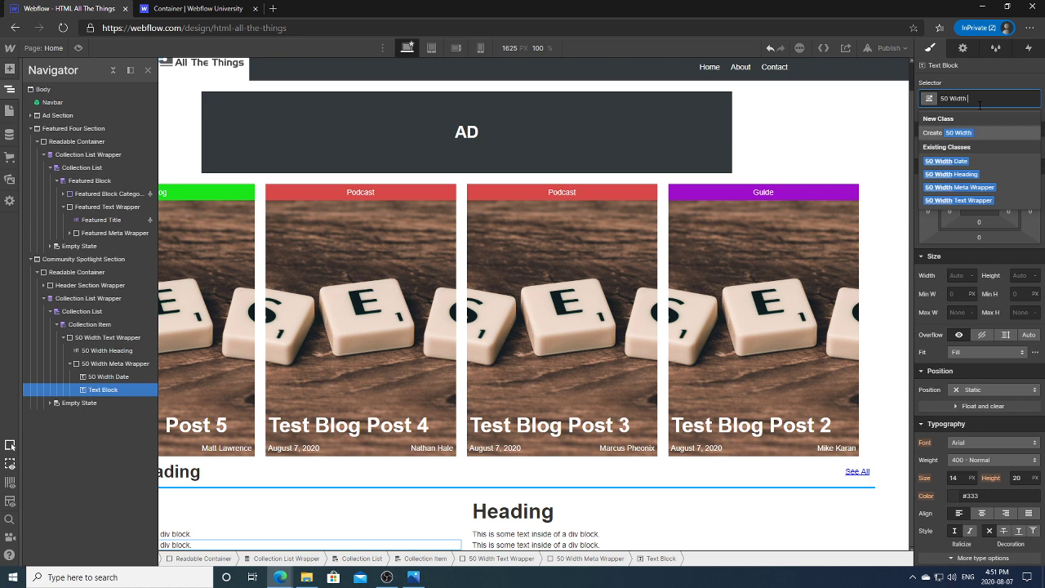
type("Contribut")
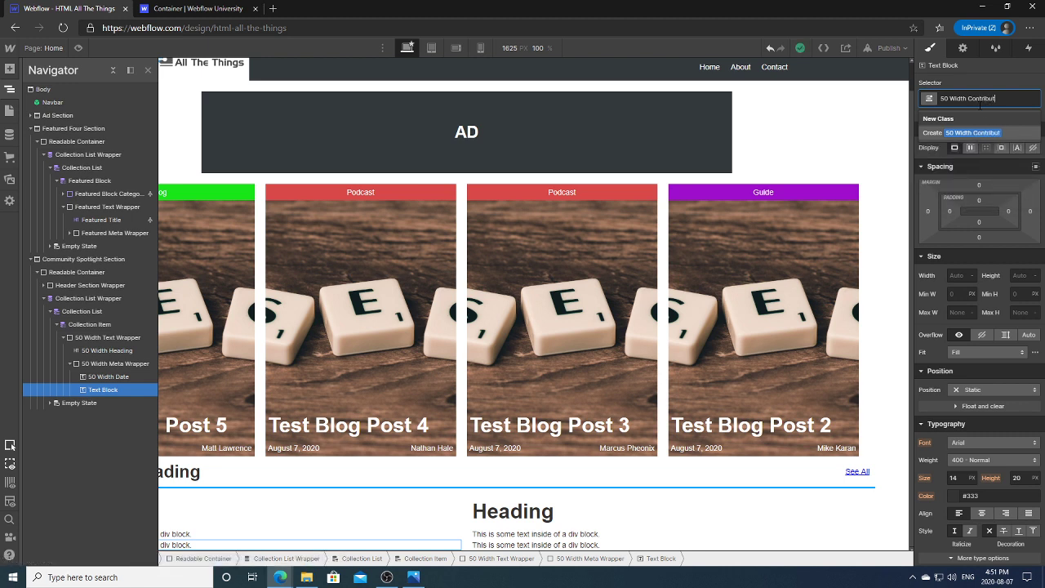
type("or")
key("Return")
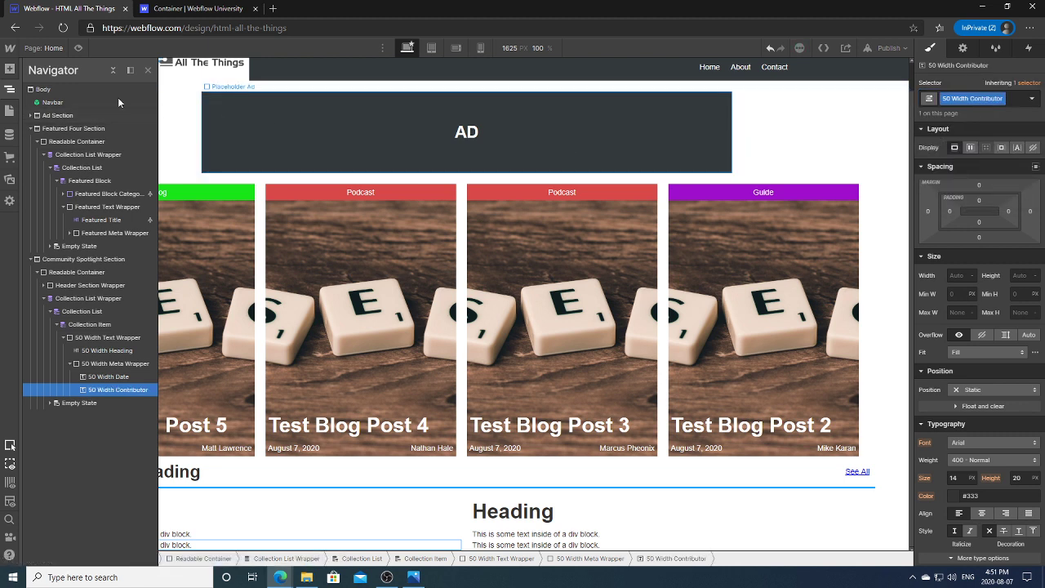
Step: Check the spotlight card on the canvas, then select its Collection Item in the Navigator
left_click(148, 70)
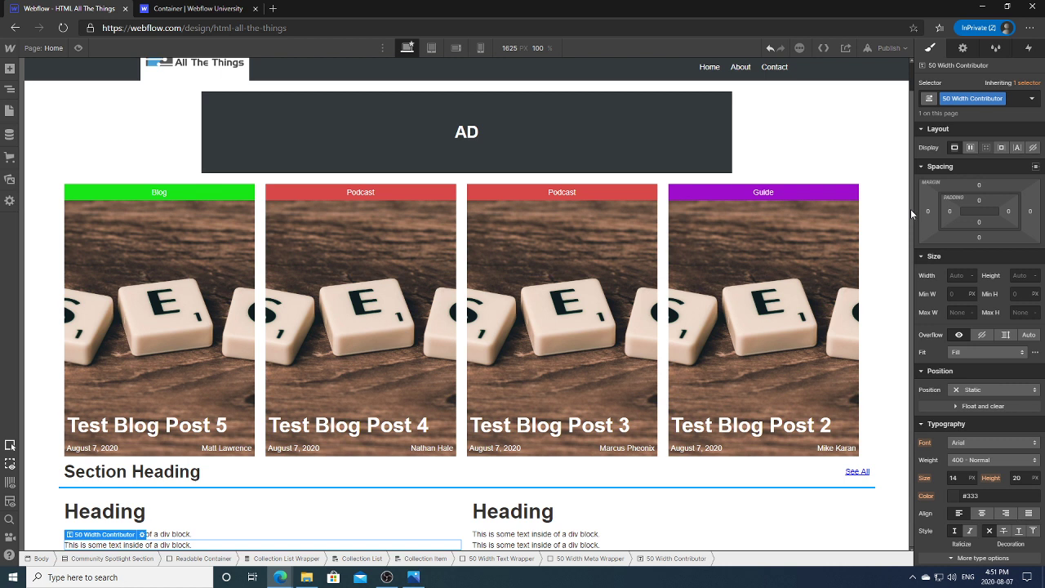
left_click(240, 510)
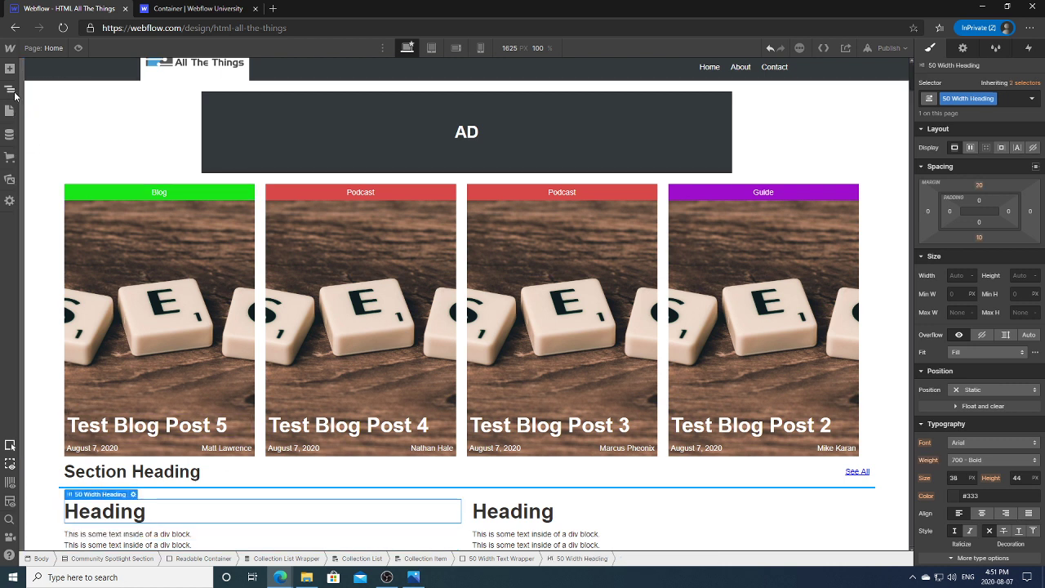
left_click(11, 90)
left_click(87, 340)
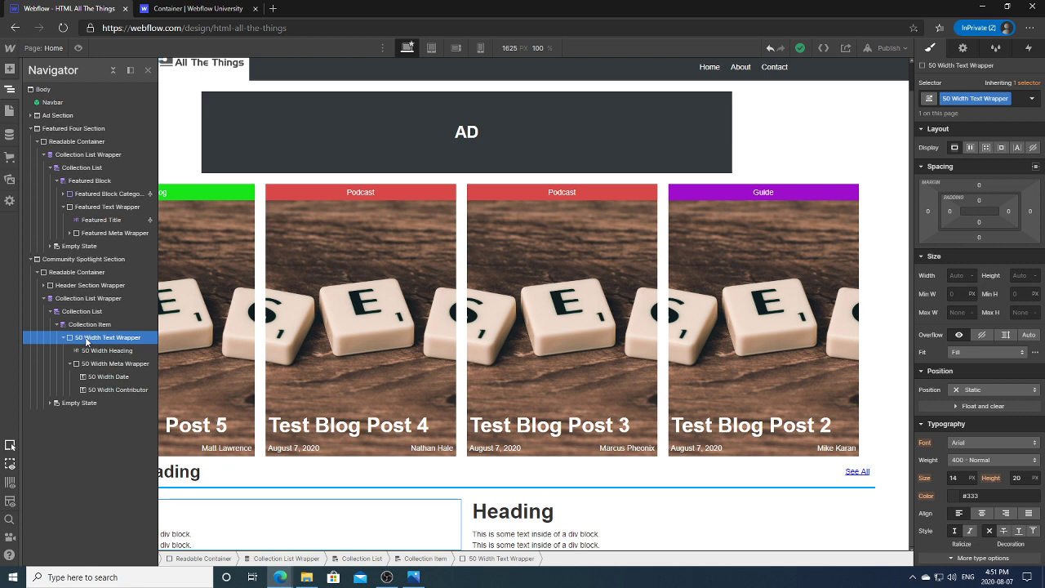
left_click(95, 327)
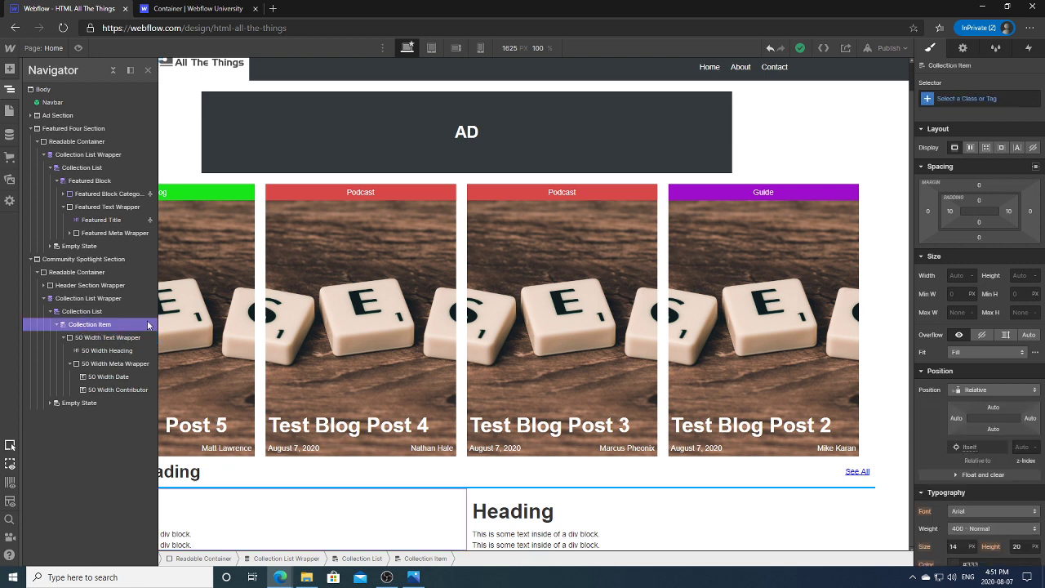
Step: Give the Community Spotlight Collection Item the class '50 Width Item'
left_click(964, 48)
left_click(930, 48)
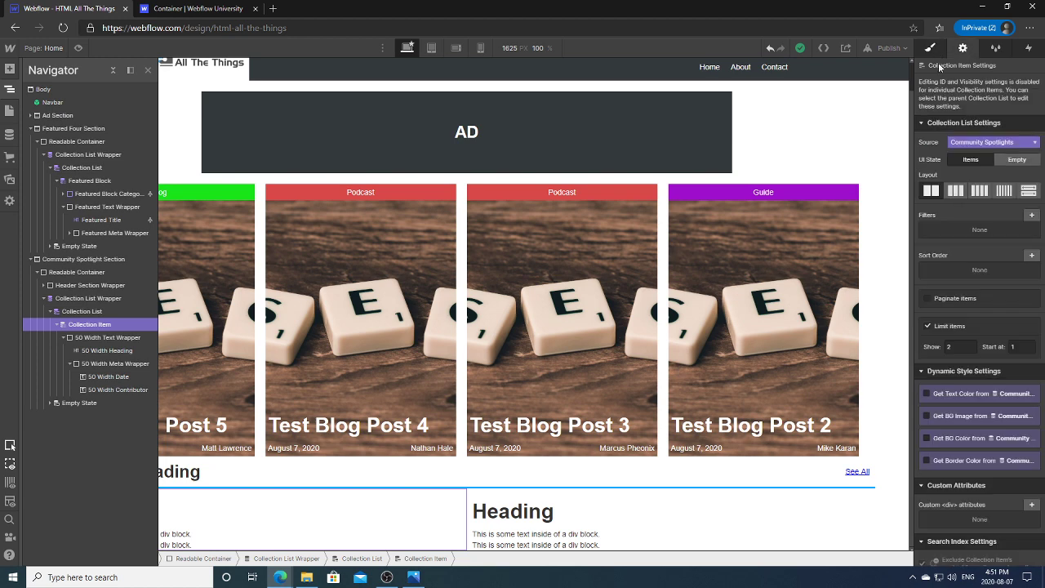
left_click(945, 99)
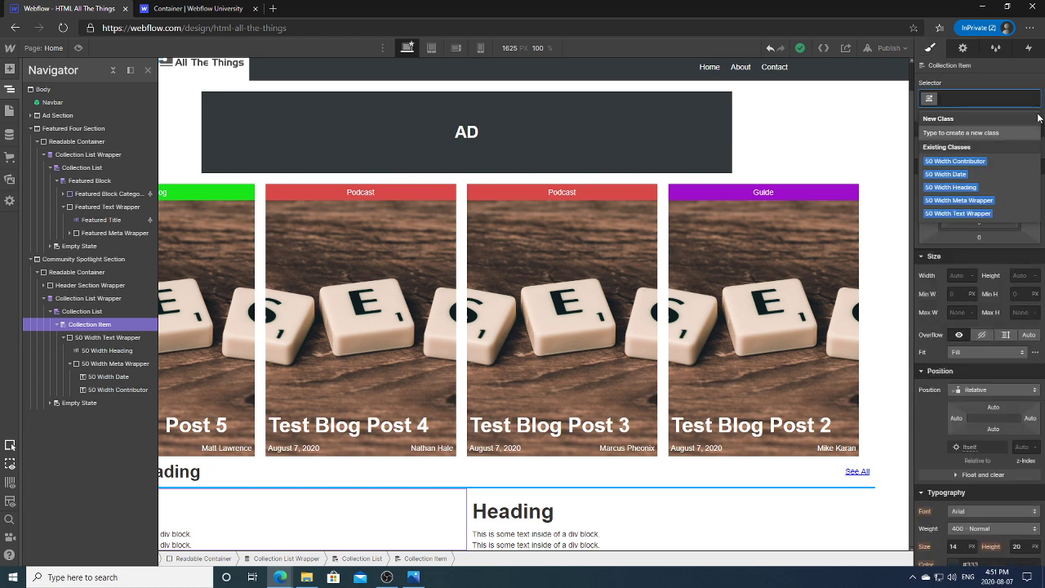
type("50 W")
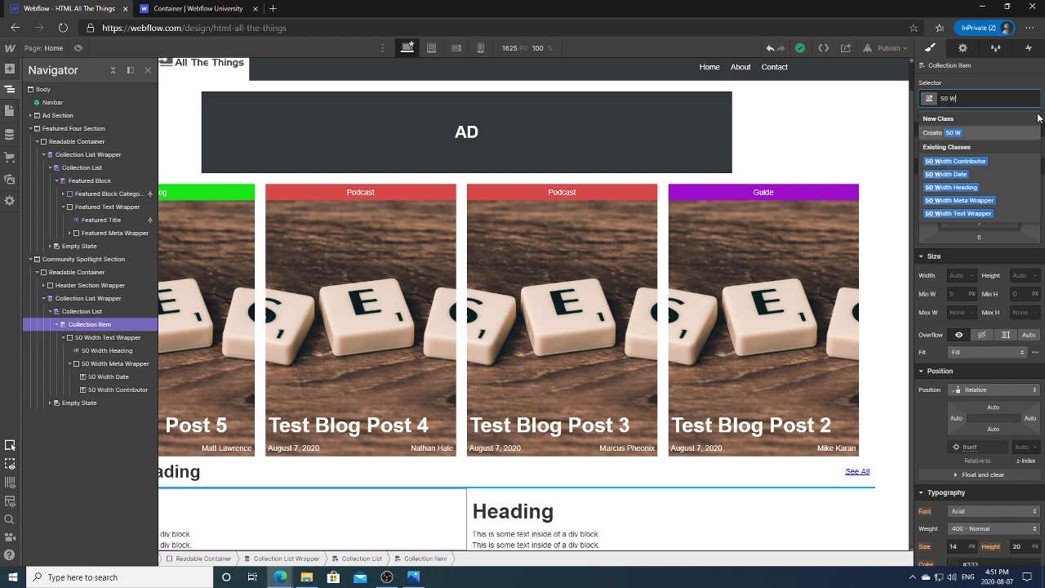
type("idth Item")
key("Return")
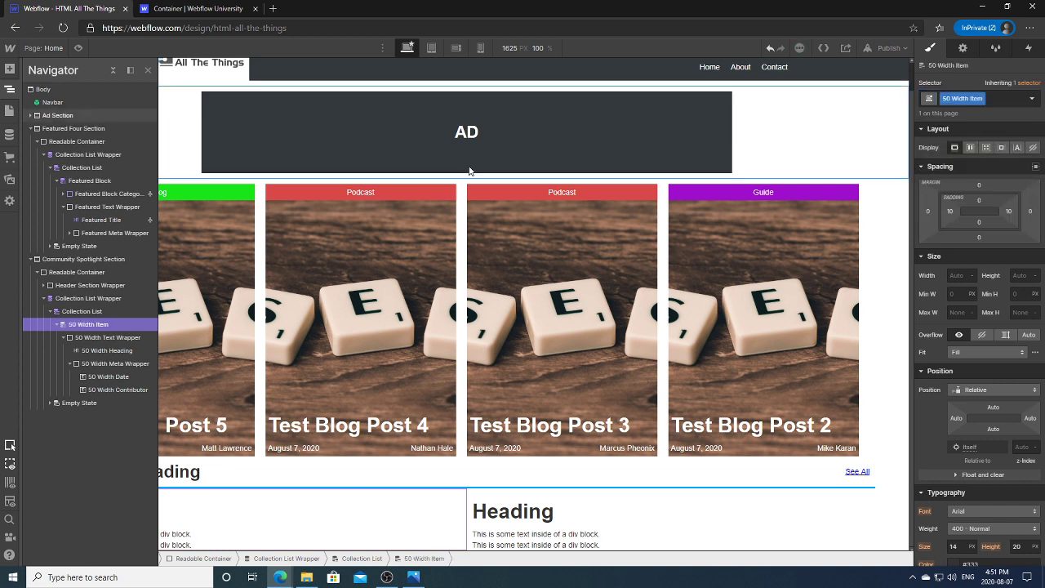
Step: Give the Collection List the class '50 Width List' and reselect the 50 Width Item
left_click(91, 316)
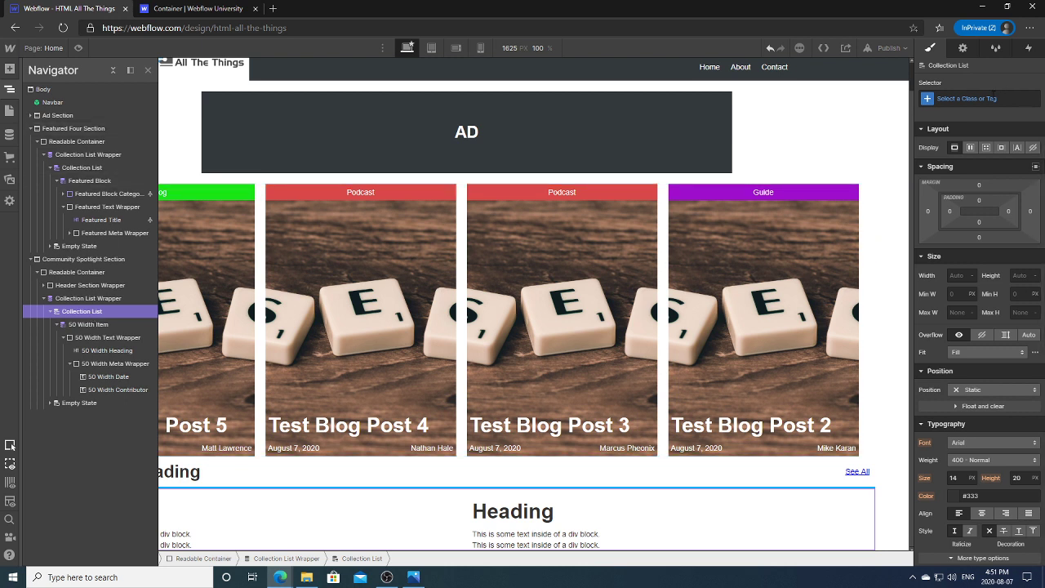
left_click(991, 99)
type("50 Width List")
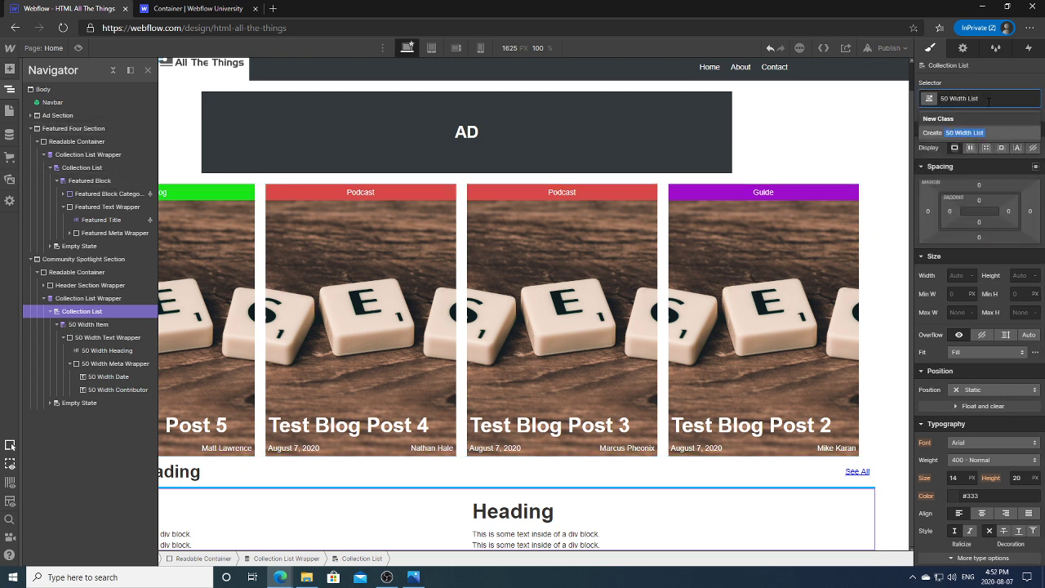
left_click(972, 132)
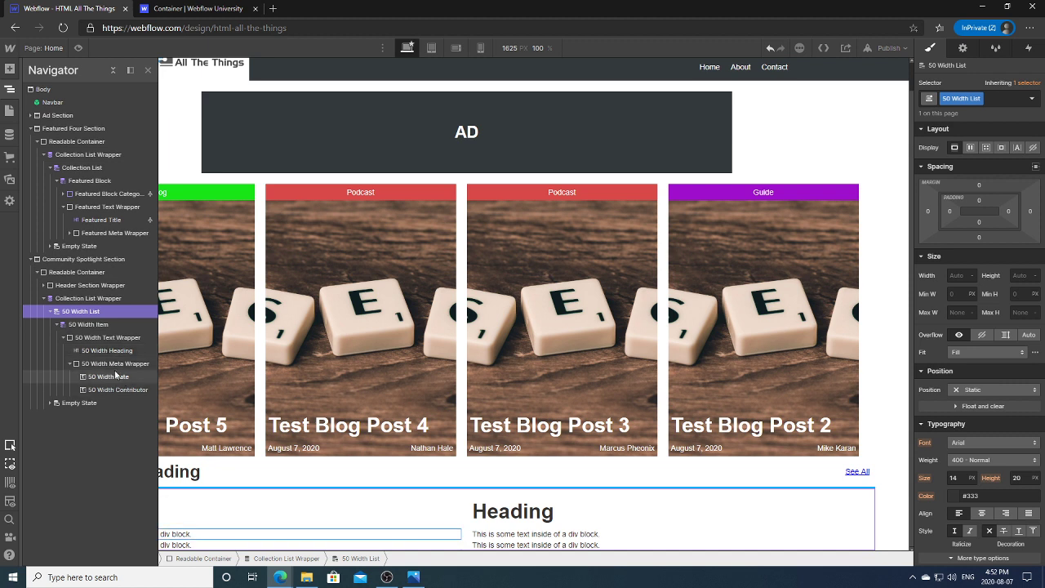
left_click(98, 326)
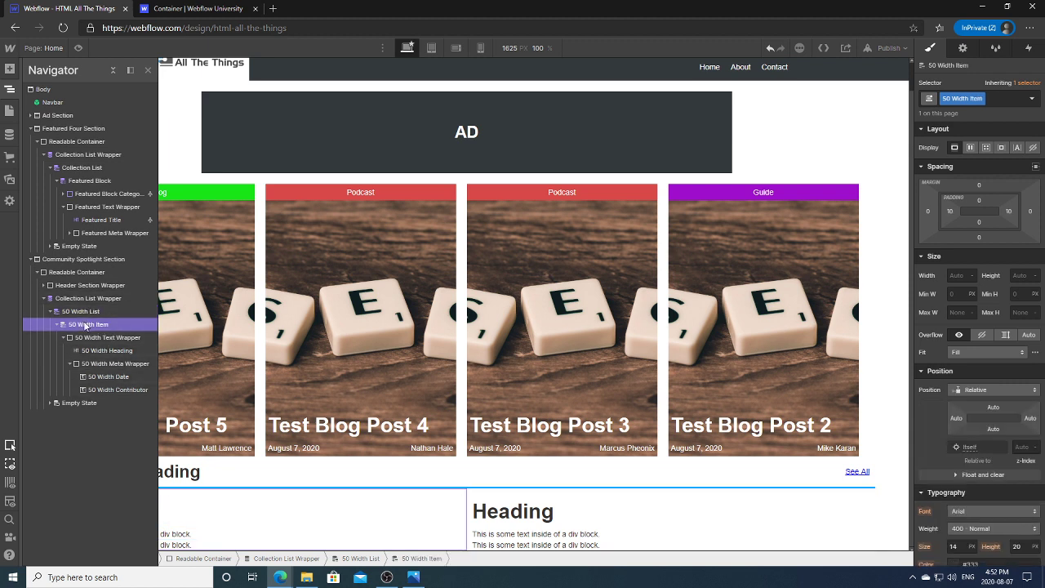
Step: Bind the 50 Width Item's background image to the CMS Cover Image field
left_click_drag(1042, 146, 1042, 303)
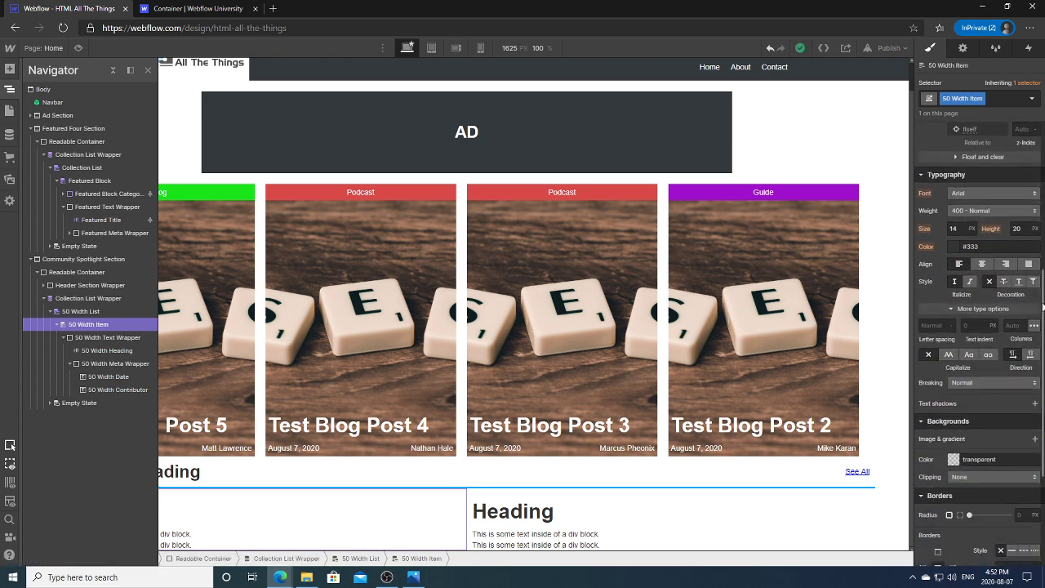
left_click(963, 48)
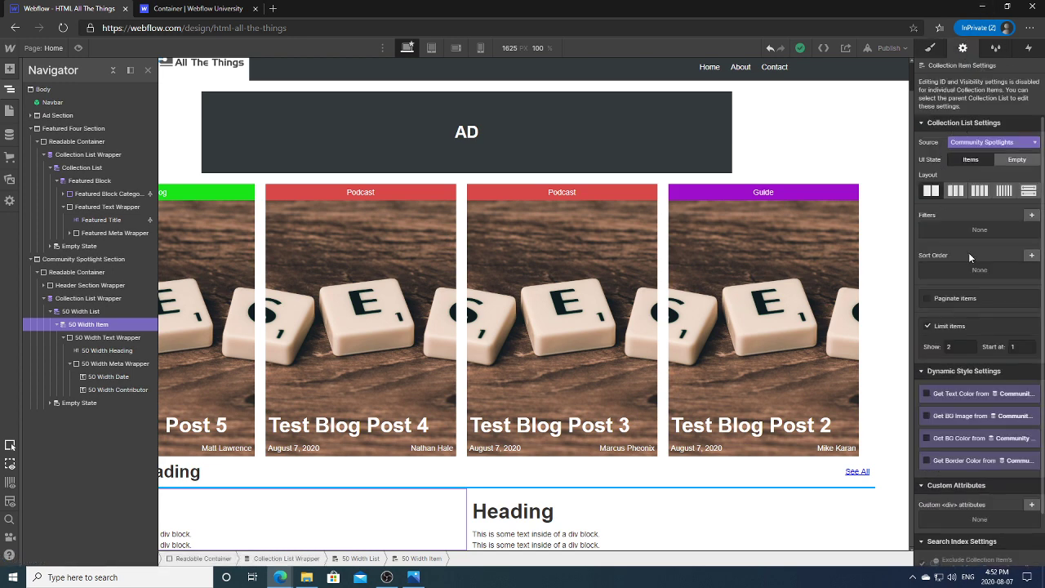
left_click(947, 417)
left_click(947, 429)
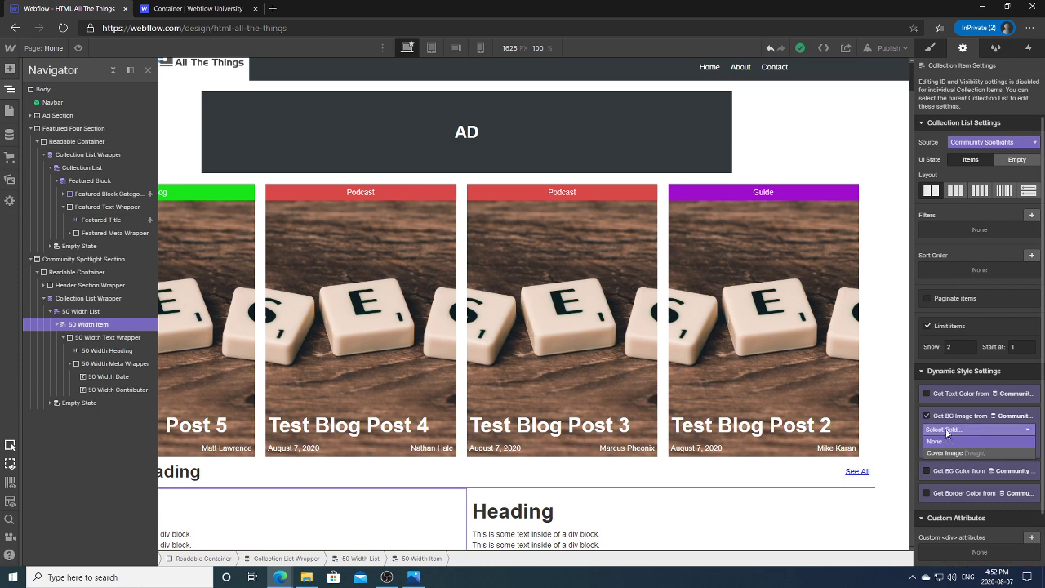
left_click(940, 452)
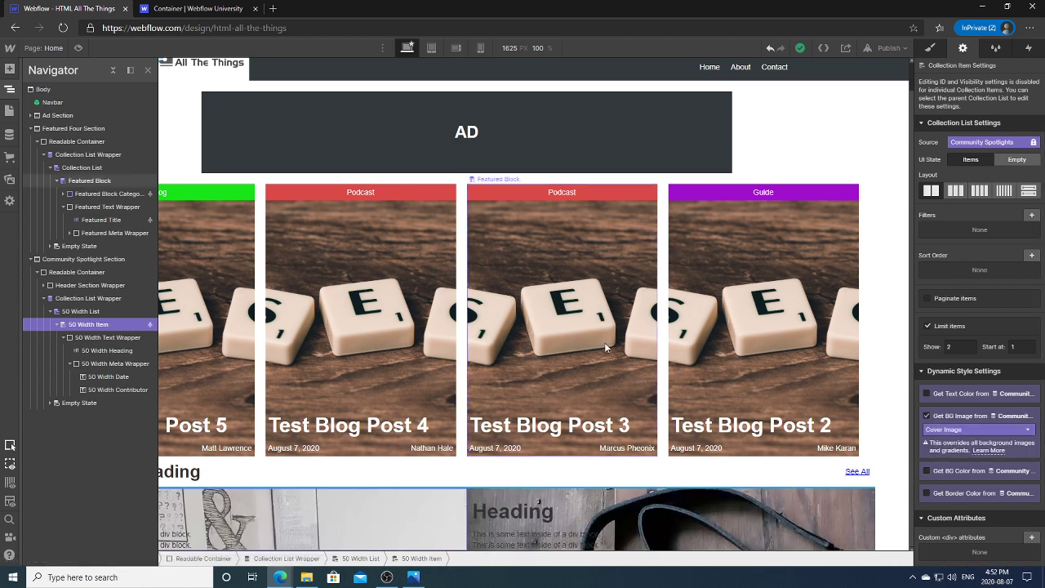
left_click(929, 48)
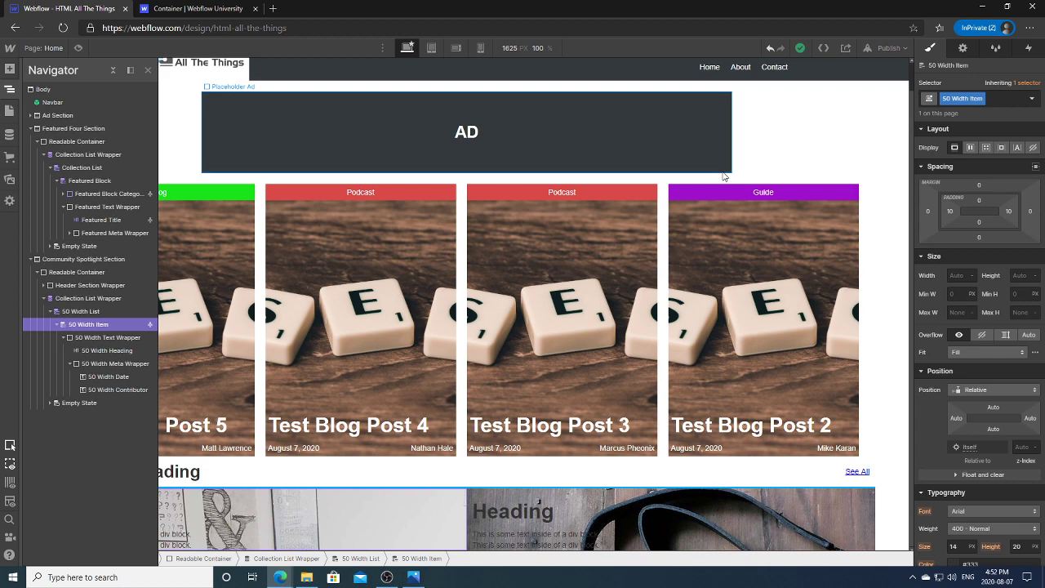
Step: Leave the 50 Width Item class name unchanged and recheck its background settings
double_click(943, 99)
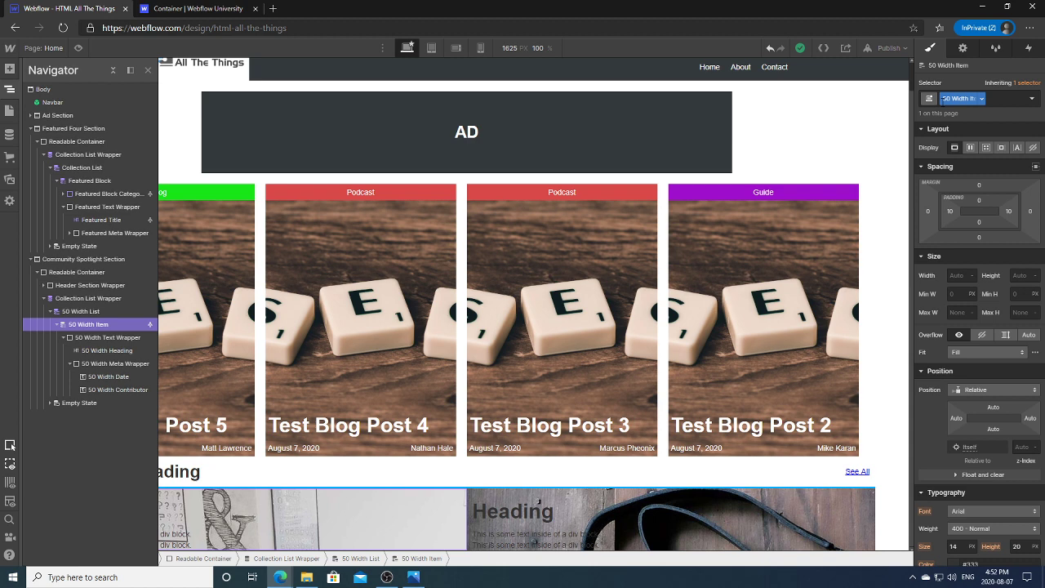
key("Escape")
left_click(967, 53)
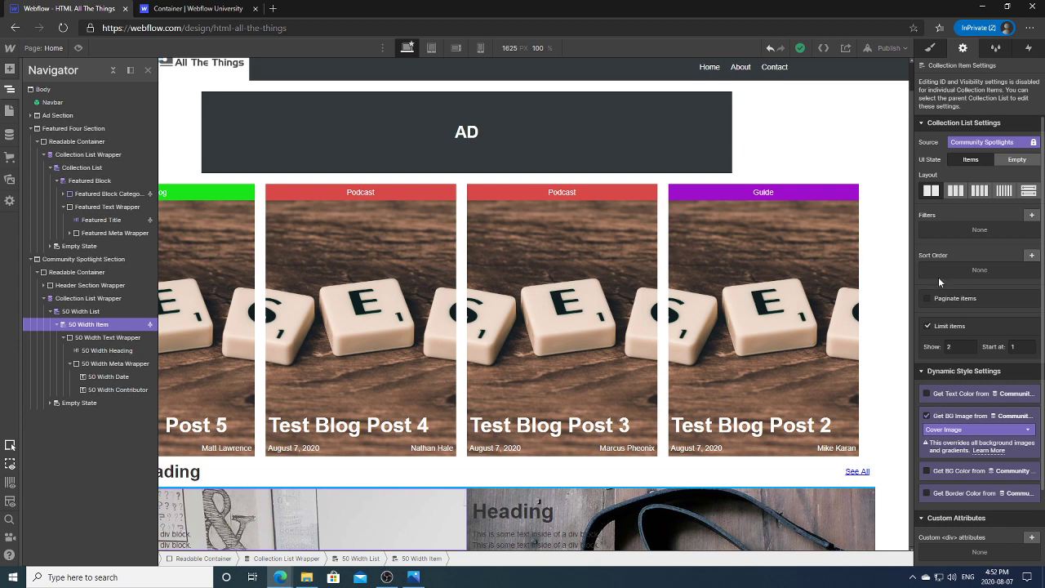
left_click(929, 48)
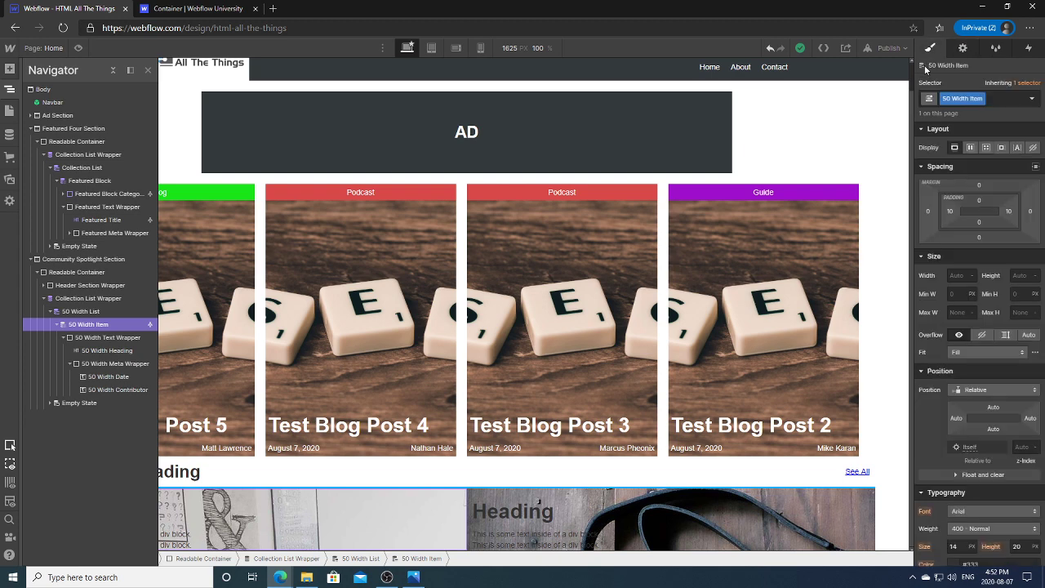
Step: Make the card's background image cover the item with a centred position
scroll(1041, 253, "down", 2)
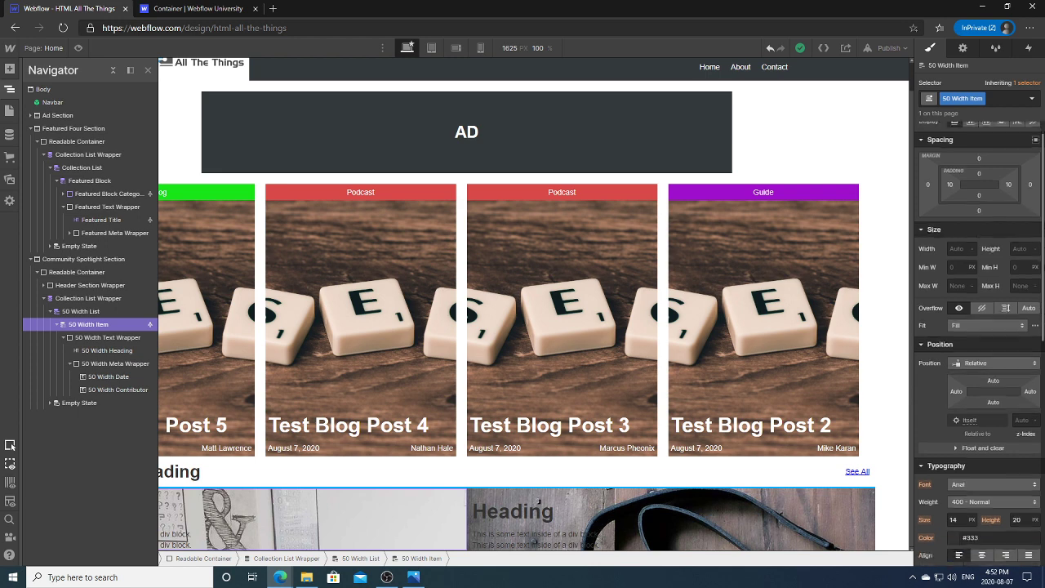
scroll(980, 327, "down", 5)
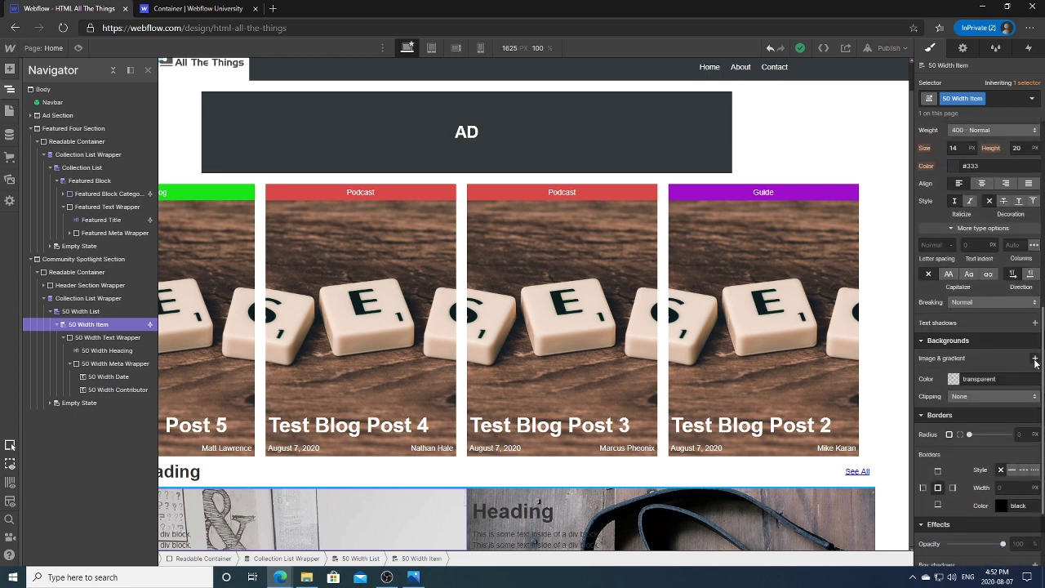
left_click(1034, 358)
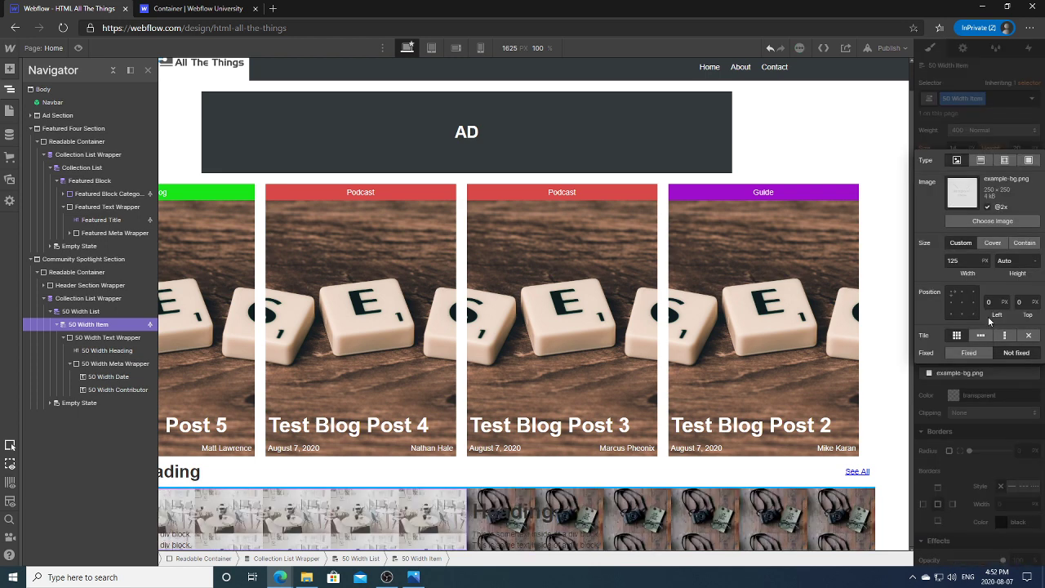
left_click(993, 243)
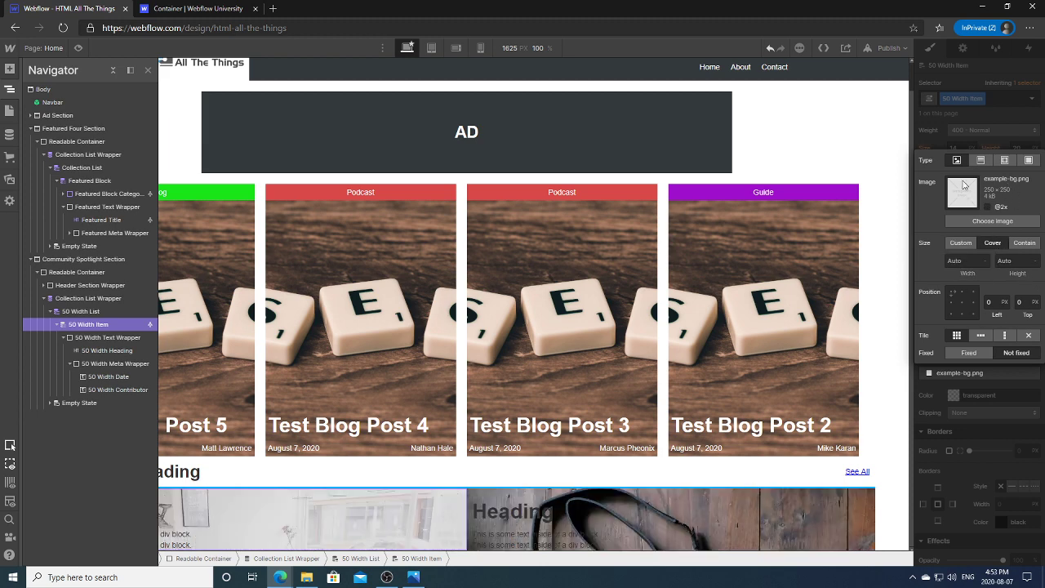
left_click(962, 304)
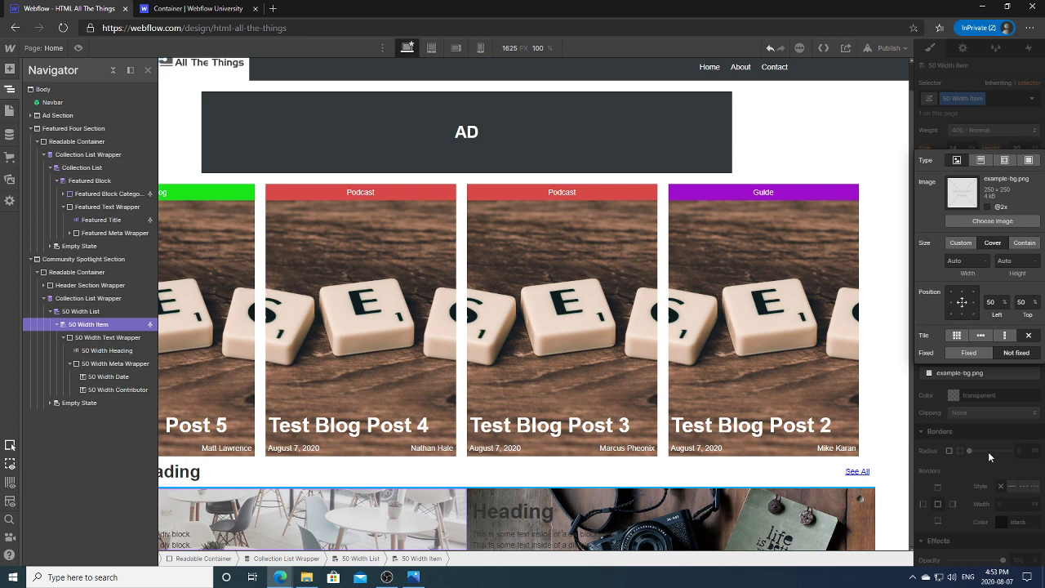
left_click(968, 436)
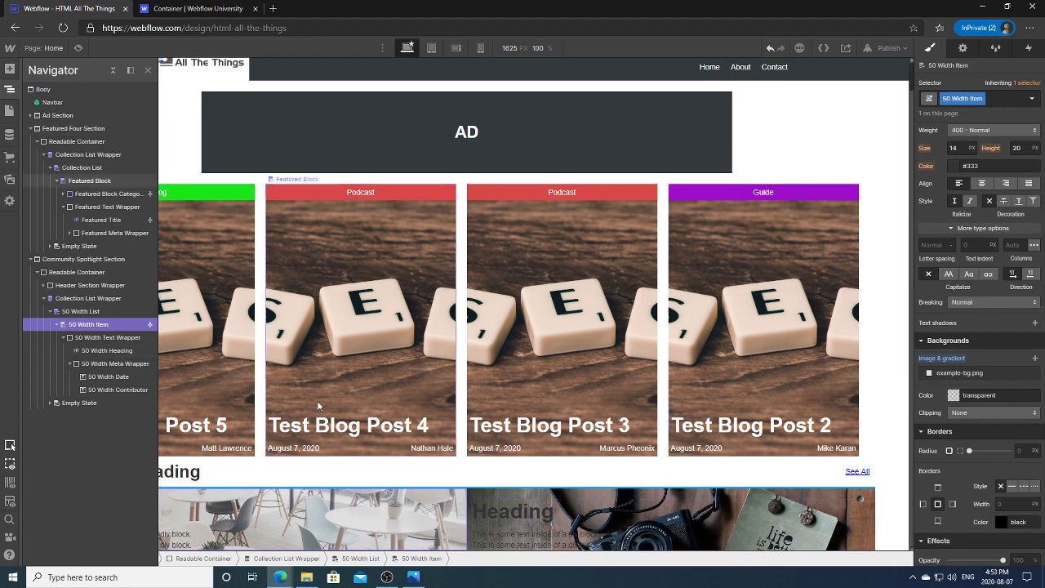
Step: Select the whole 50 Width Item card and show it in the Navigator
left_click(303, 526)
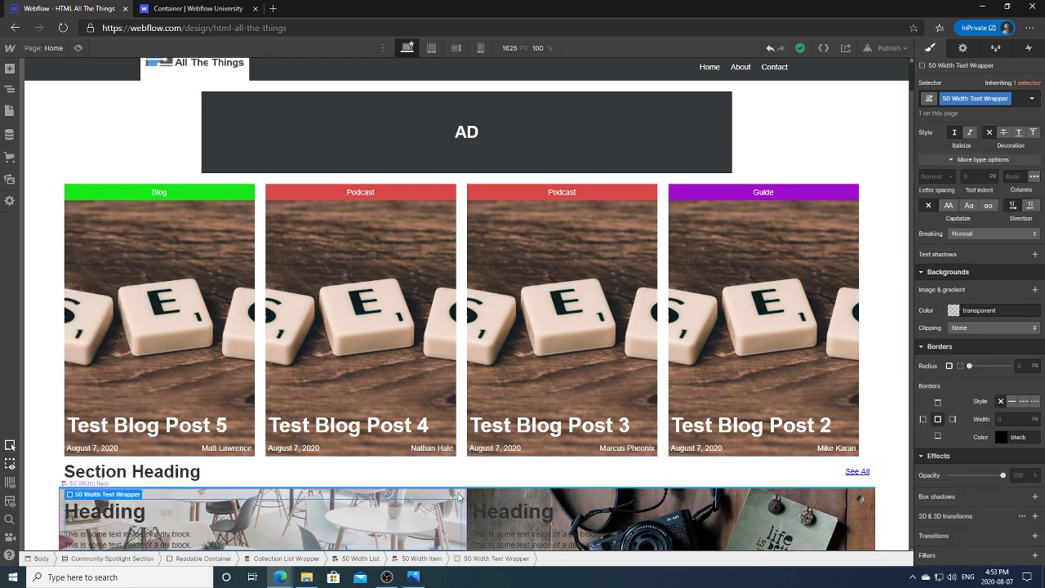
left_click(421, 558)
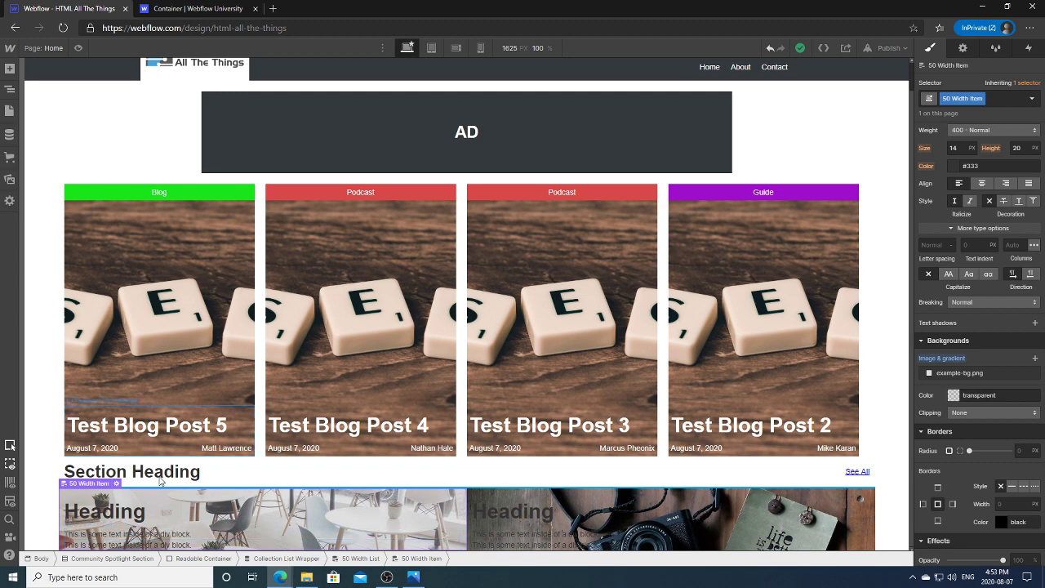
left_click(9, 92)
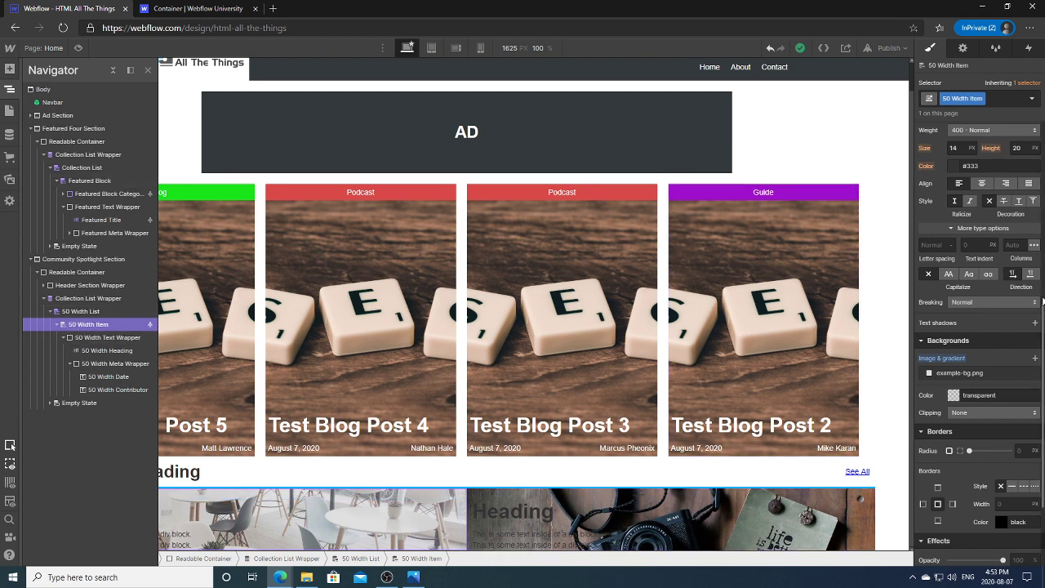
scroll(1044, 319, "up", 5)
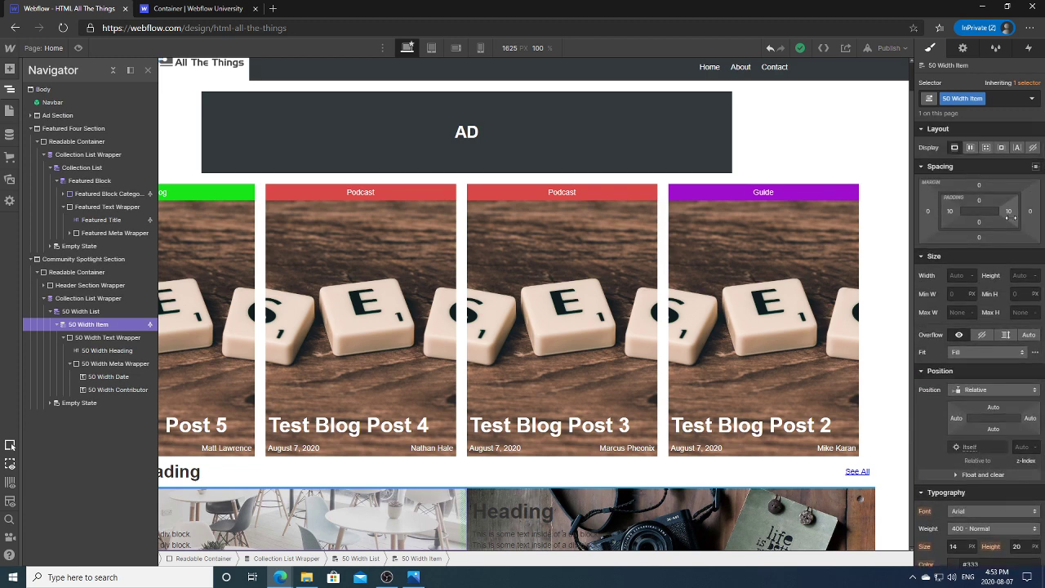
Step: Set the 50 Width Item height to 350 px
left_click(1022, 276)
type("350")
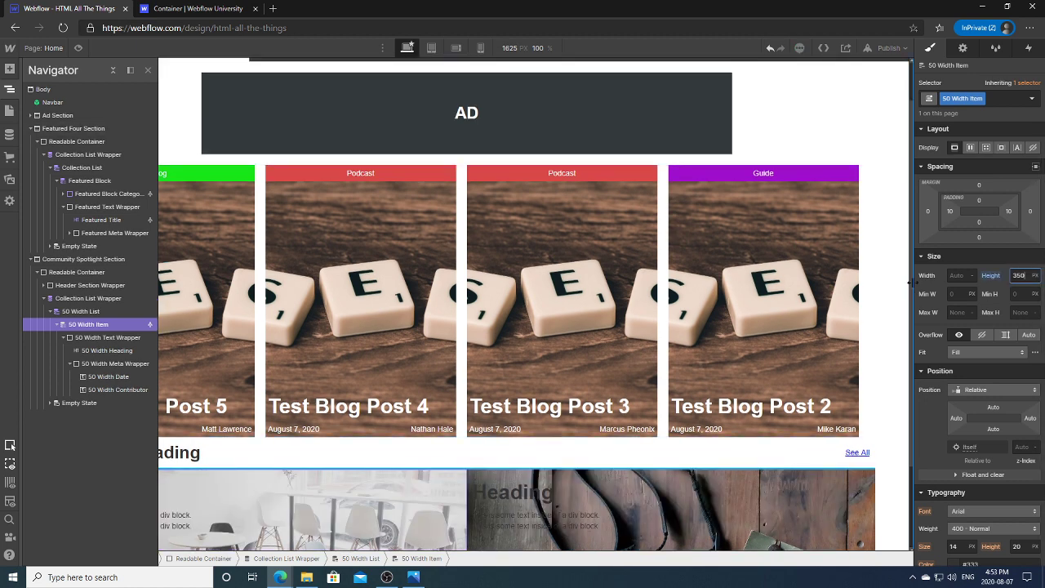
scroll(906, 342, "down", 2)
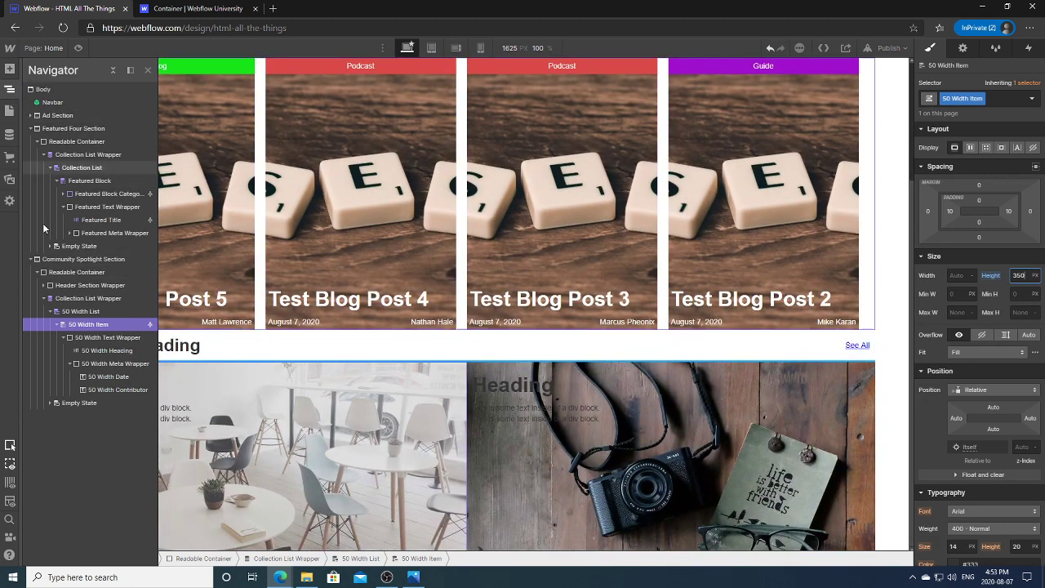
Step: Collapse the Community Spotlight and Featured Four section trees and select the page Body
left_click(30, 260)
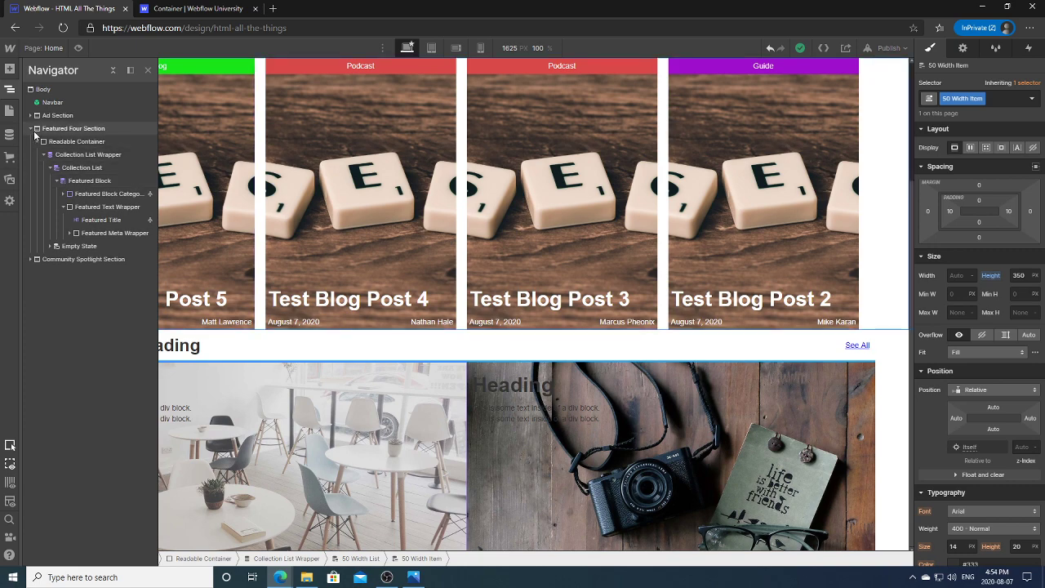
left_click(54, 116)
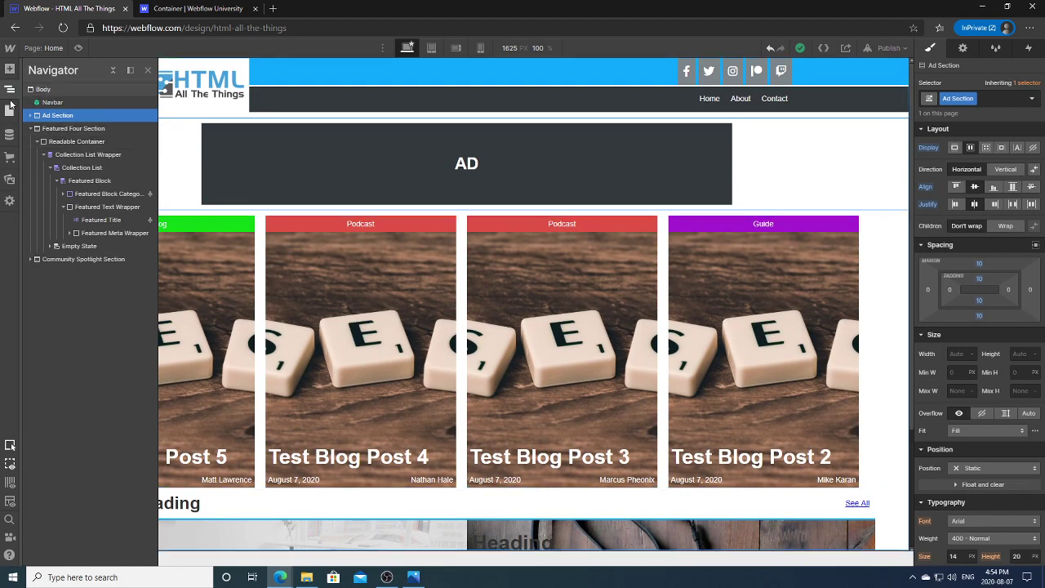
left_click(31, 129)
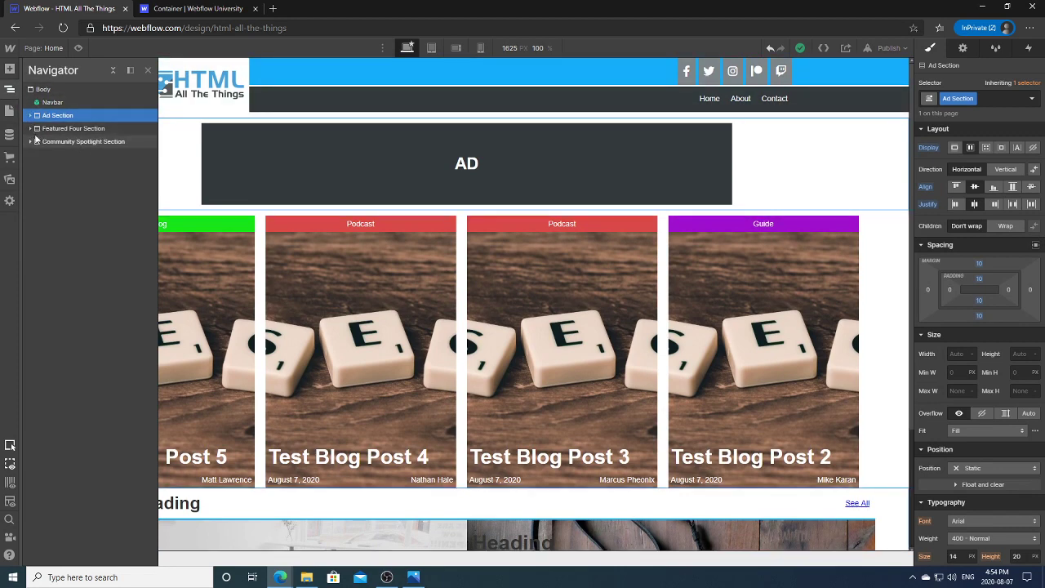
left_click(36, 90)
Step: Add a new Section at the page end with the class 'Spacer'
key("a")
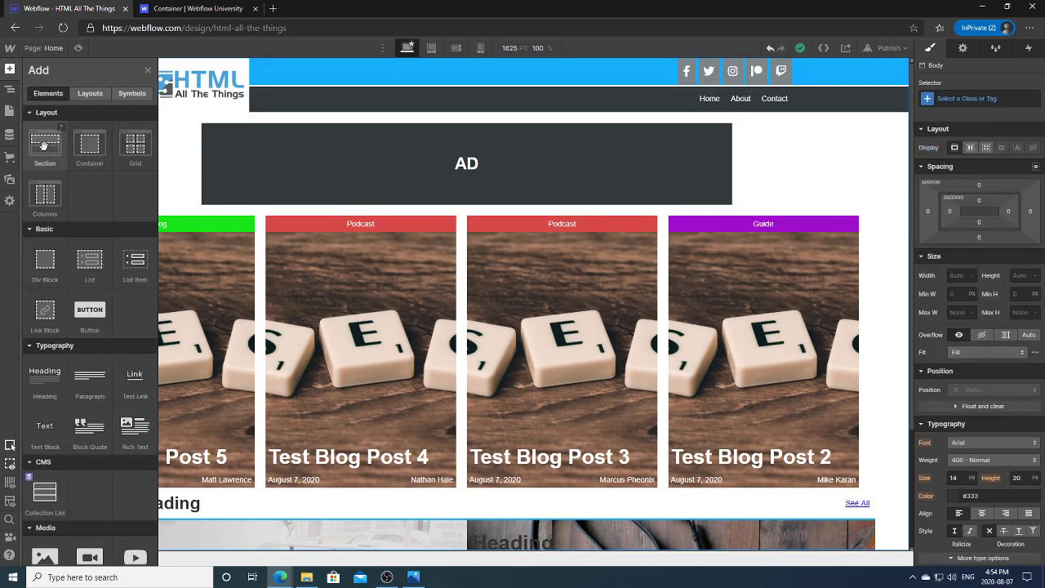
left_click(45, 145)
left_click(9, 92)
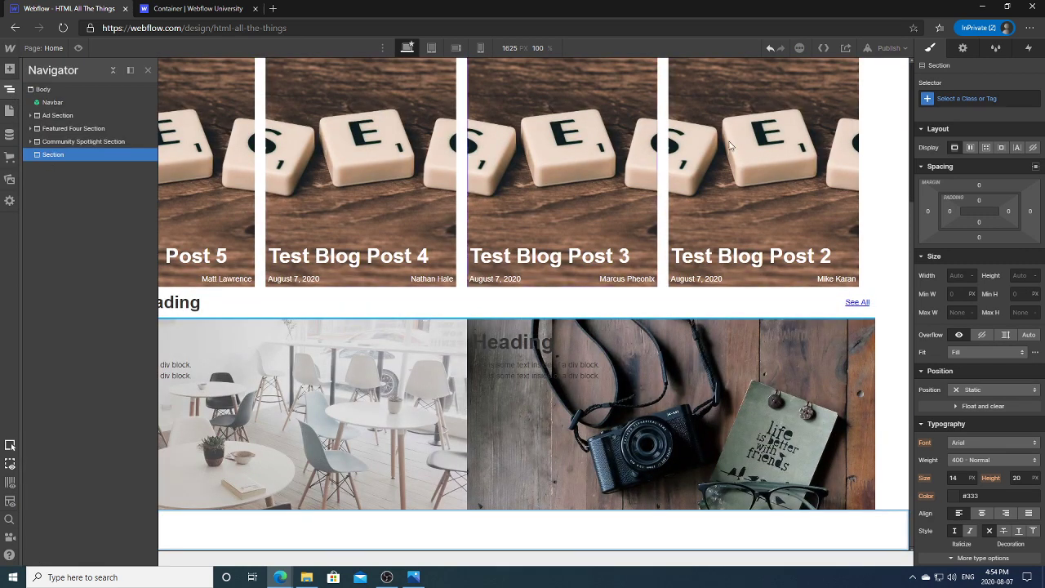
left_click(964, 99)
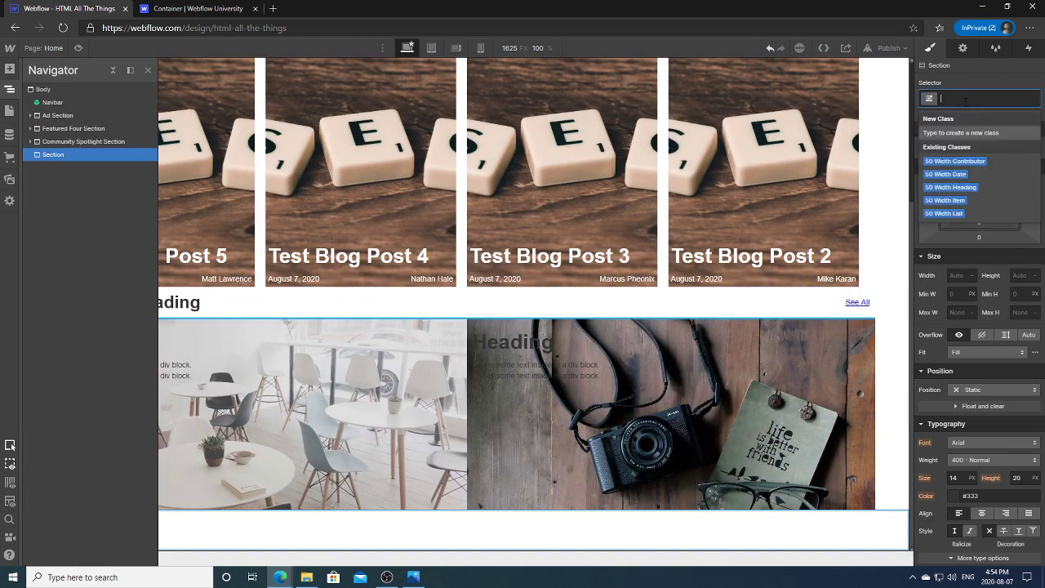
type("Spacer")
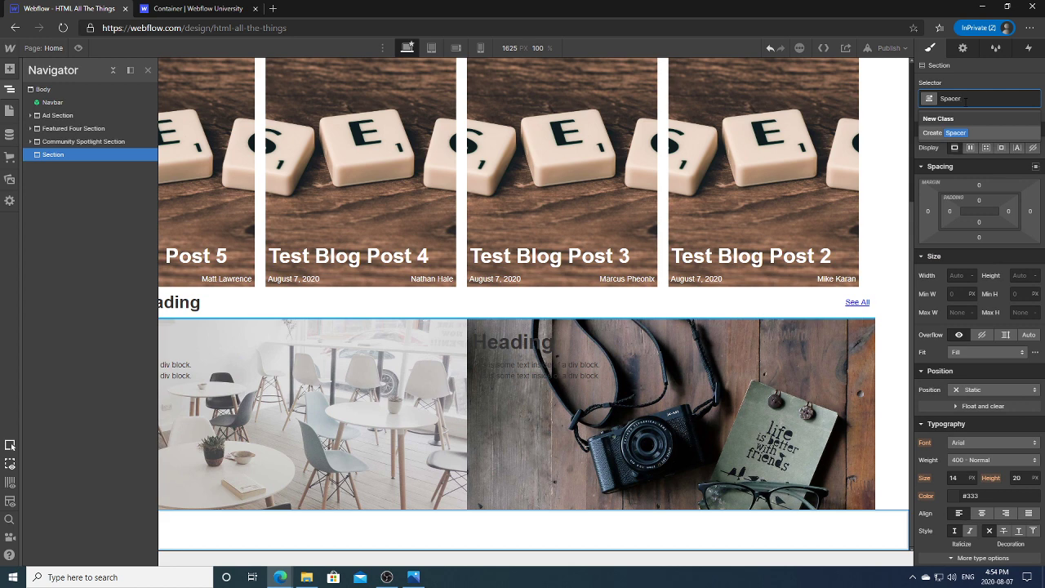
left_click(959, 132)
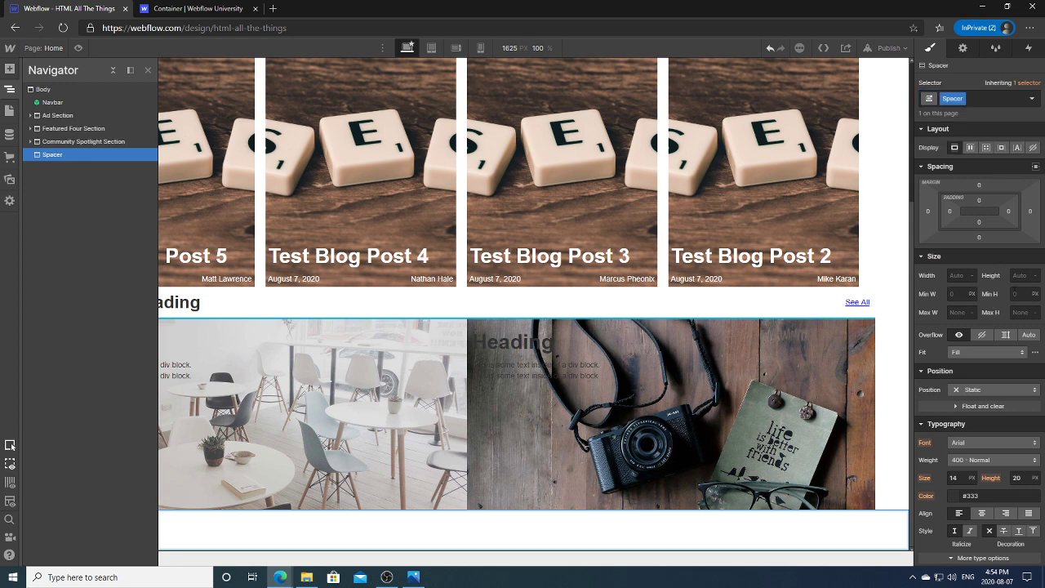
Step: Give the spacer a 750 px height and rename its class to 'Temp Spacer'
left_click(1022, 278)
type("750")
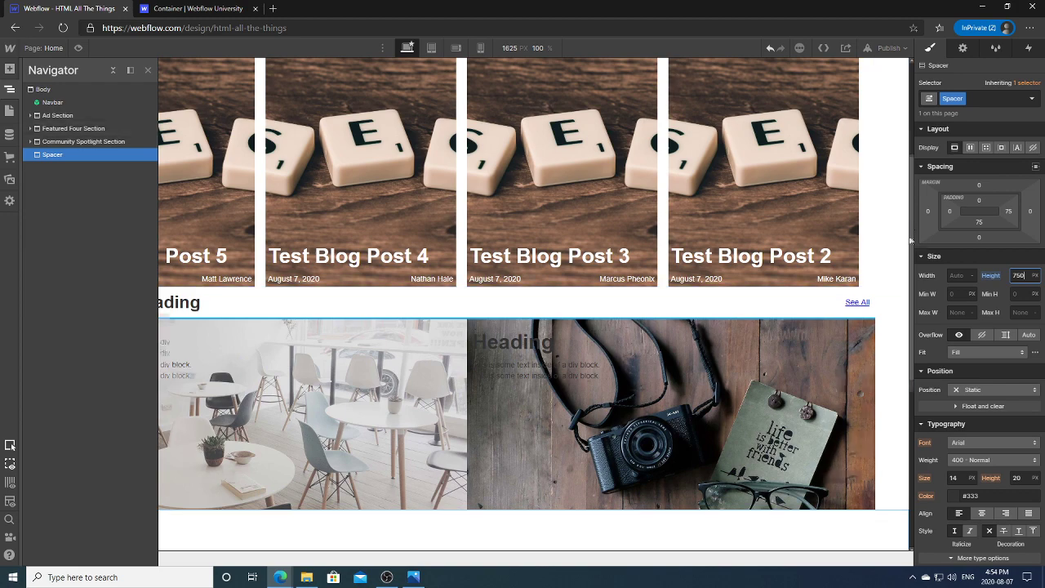
left_click_drag(914, 240, 903, 308)
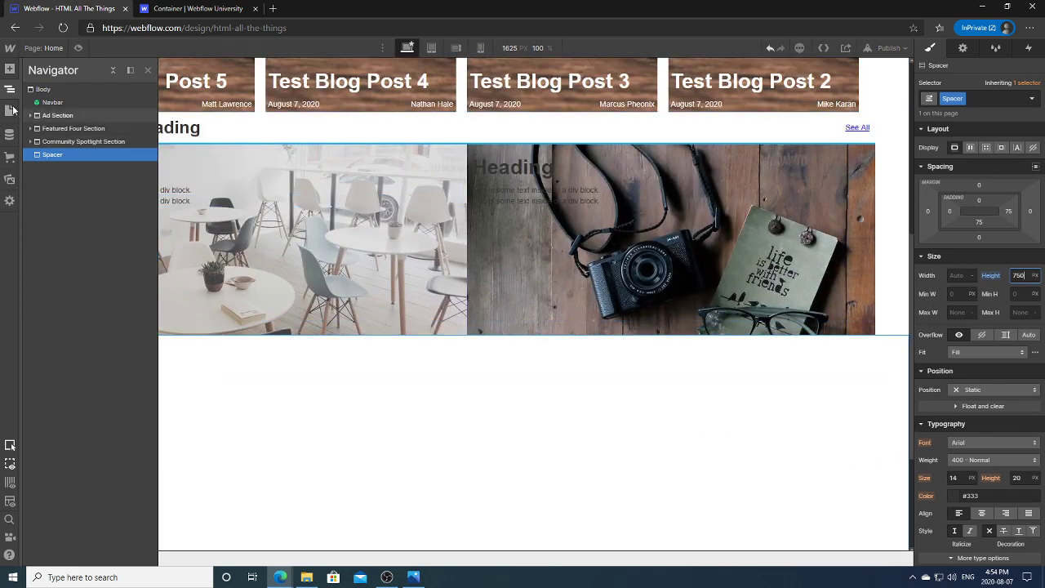
left_click(10, 88)
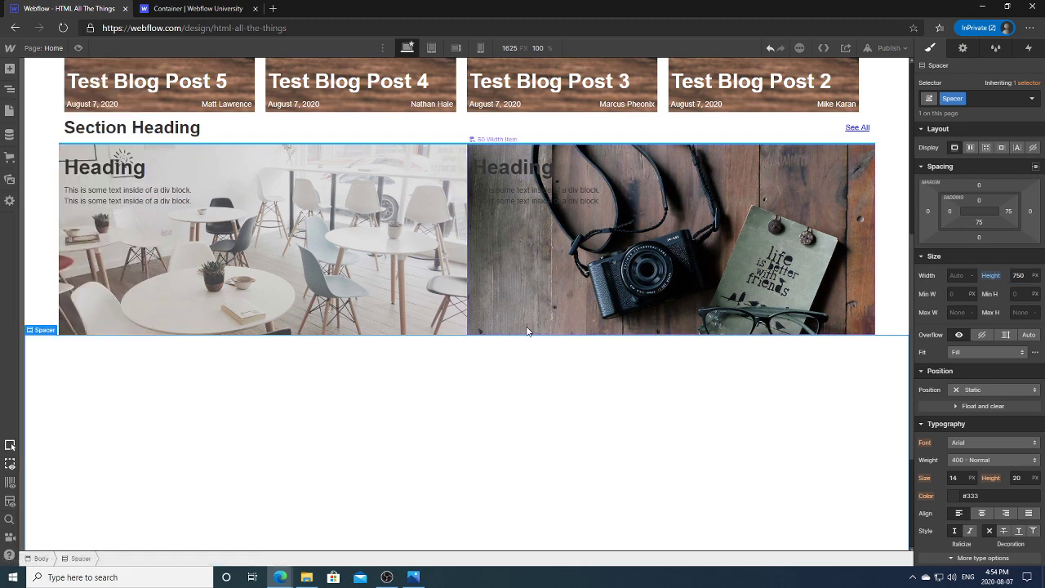
left_click(953, 98)
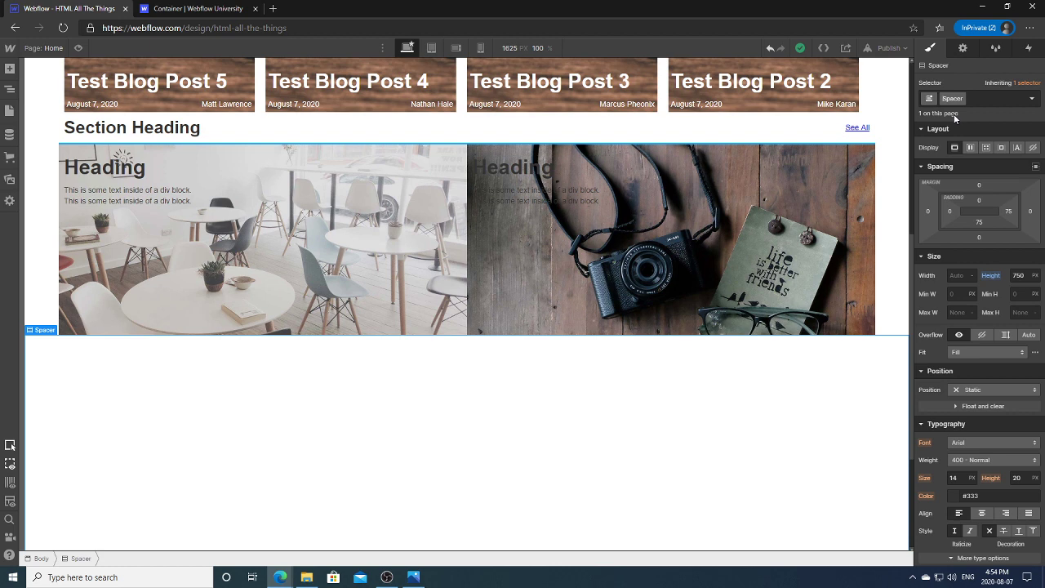
type("Temp Spacer")
key("Return")
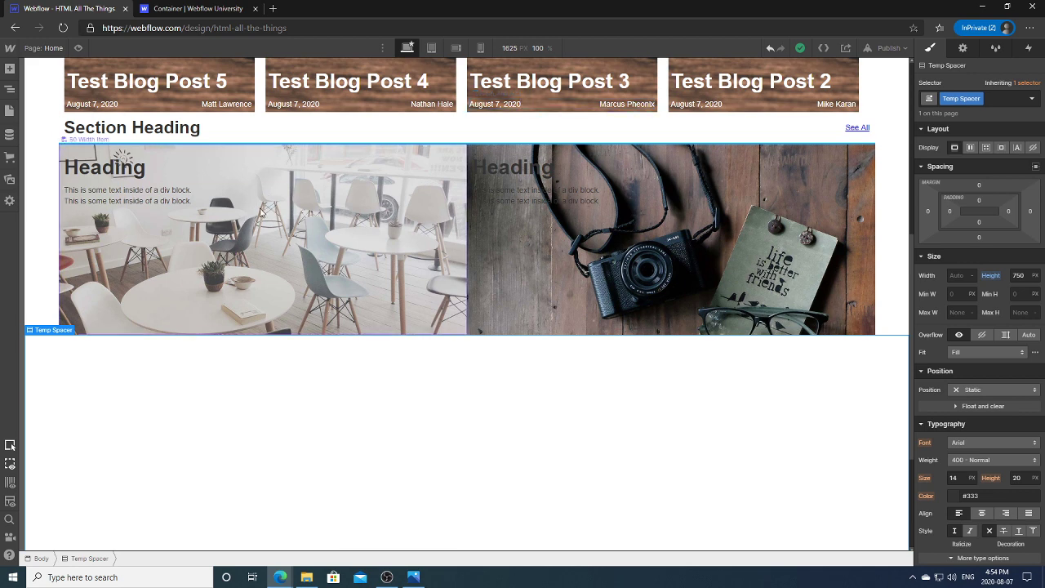
Step: Preview the 50 Width Item cards at a narrower width, then restore 1625 px
left_click(289, 283)
left_click(10, 89)
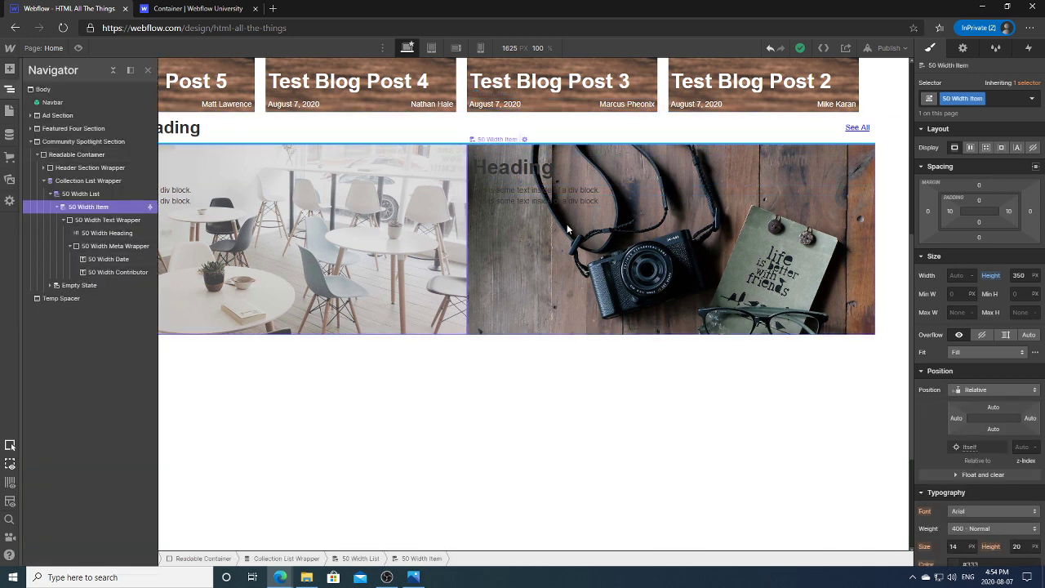
left_click(9, 89)
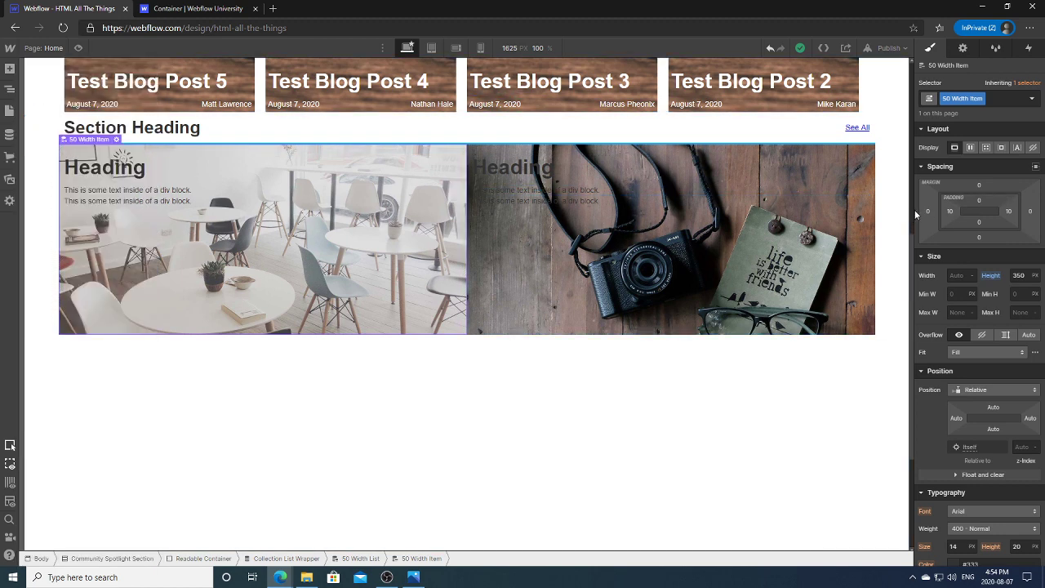
left_click_drag(914, 210, 710, 233)
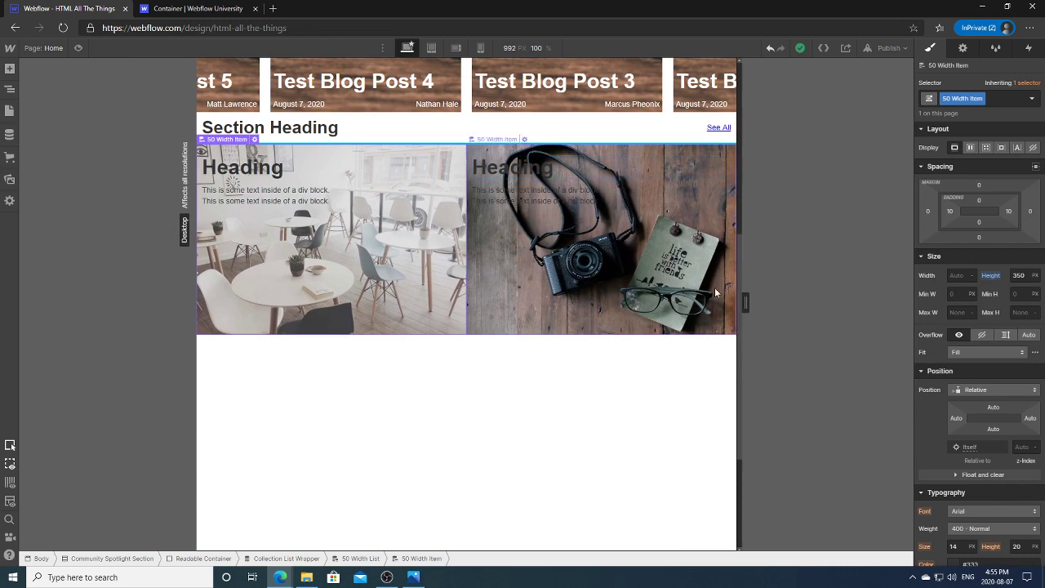
mouse_move(745, 302)
left_click_drag(745, 303, 909, 303)
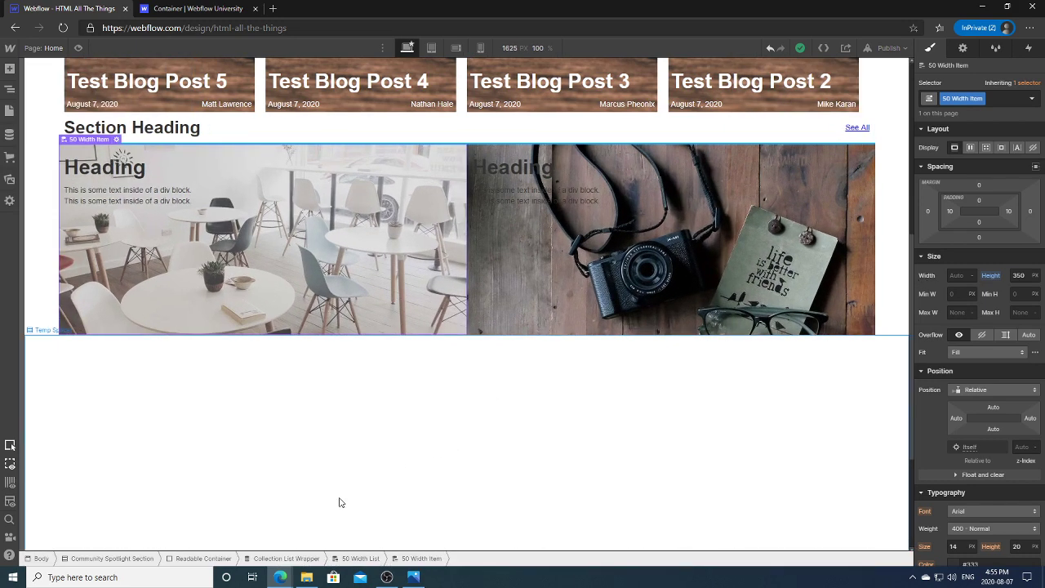
left_click(306, 577)
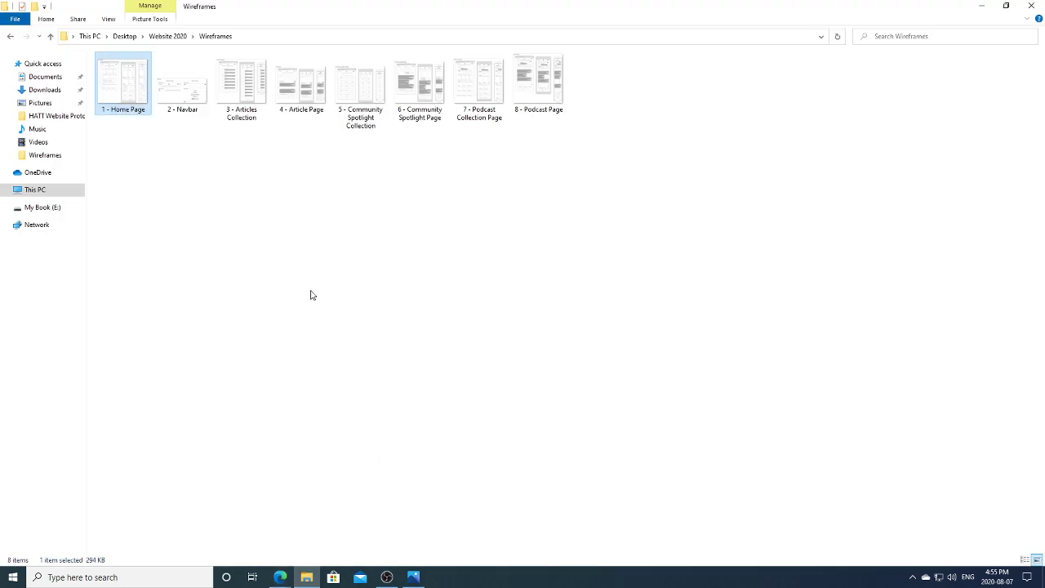
double_click(360, 90)
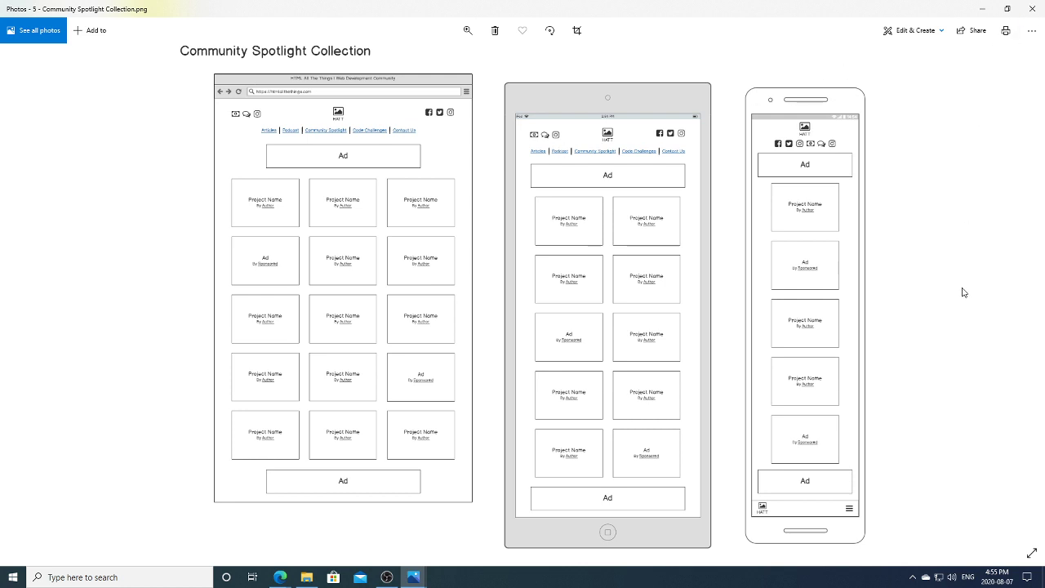
key("Left")
key("Left")
key("Left")
key("Left")
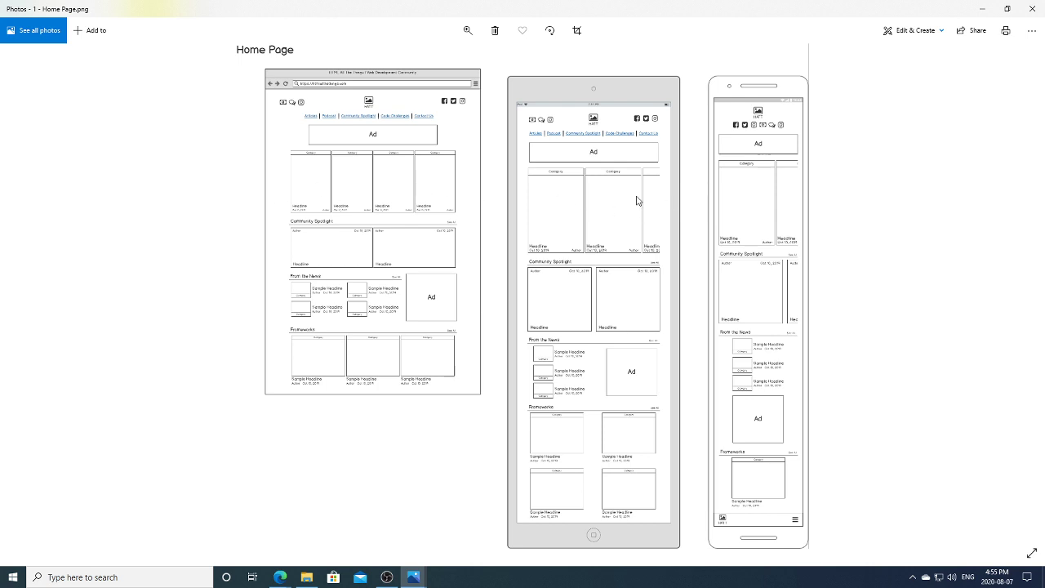
left_click(982, 8)
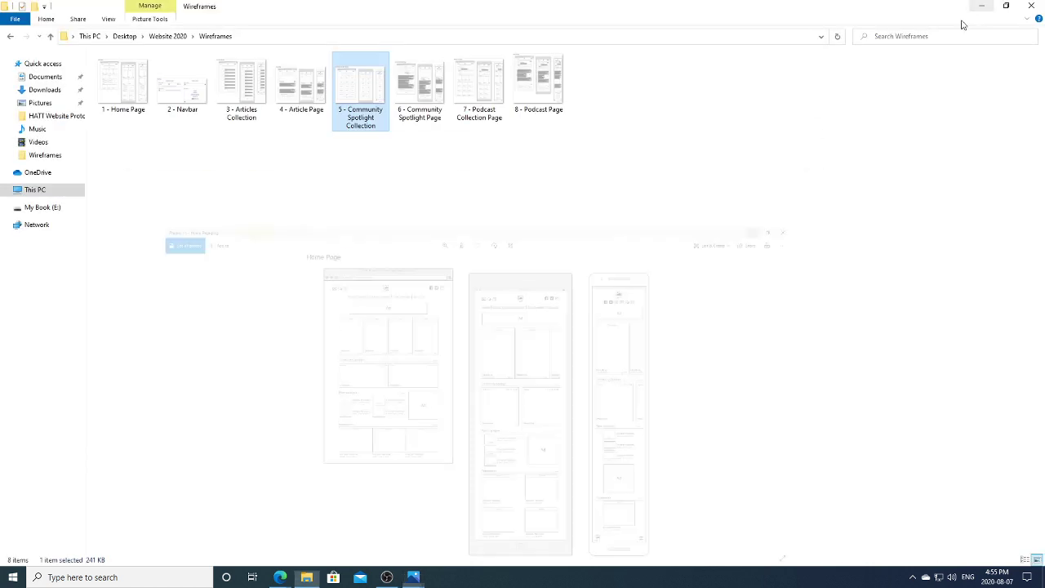
mouse_move(280, 577)
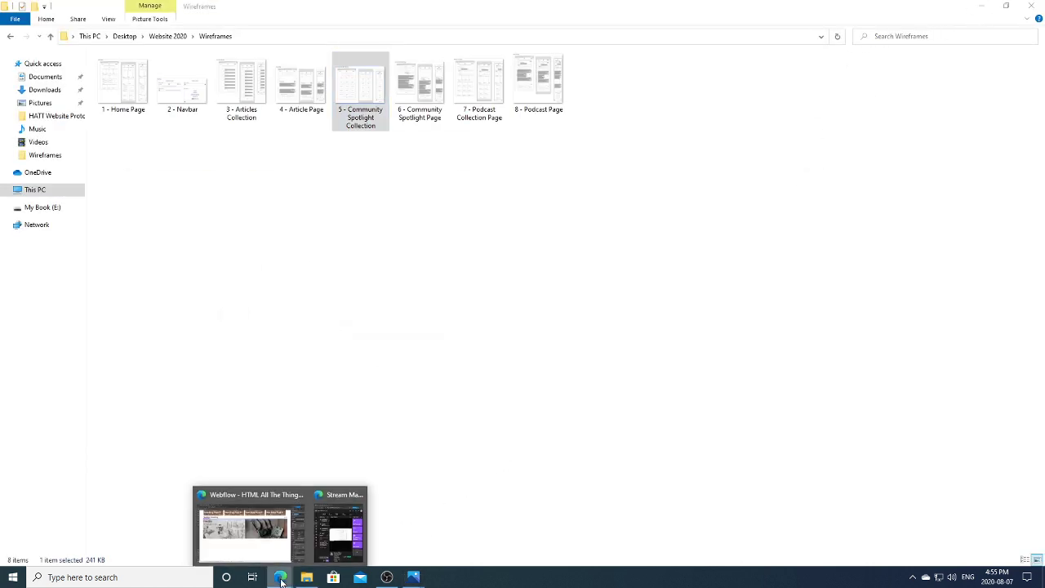
left_click(256, 542)
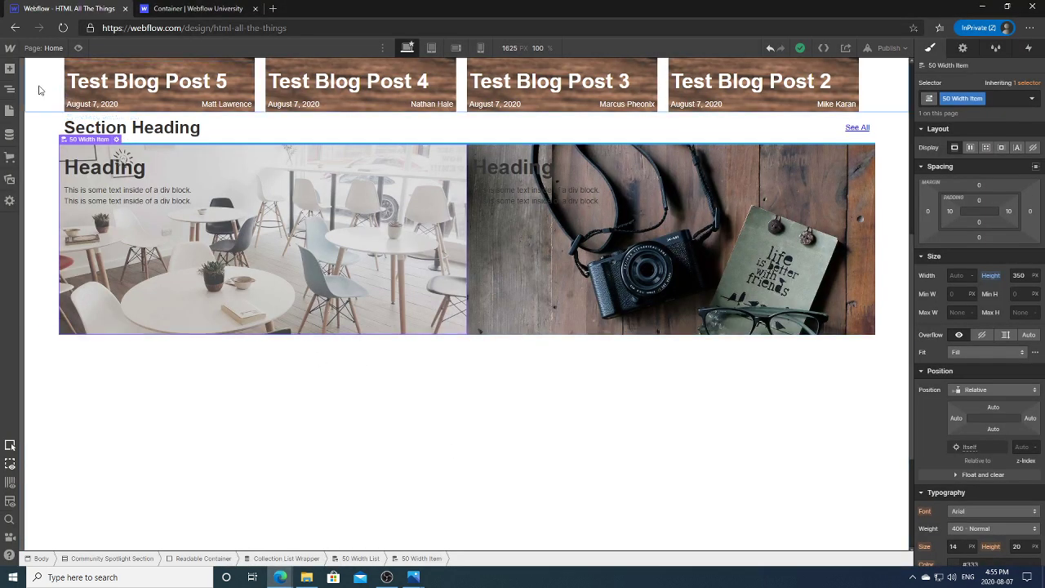
Step: Compare the card's text wrapper structure with the home page reference design image
left_click(9, 88)
left_click(119, 221)
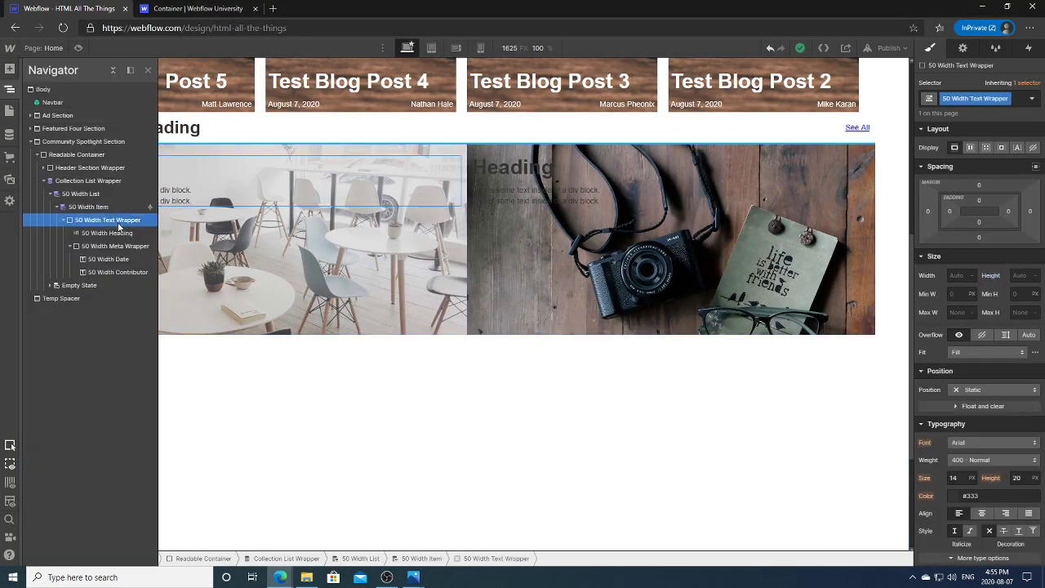
left_click(117, 246)
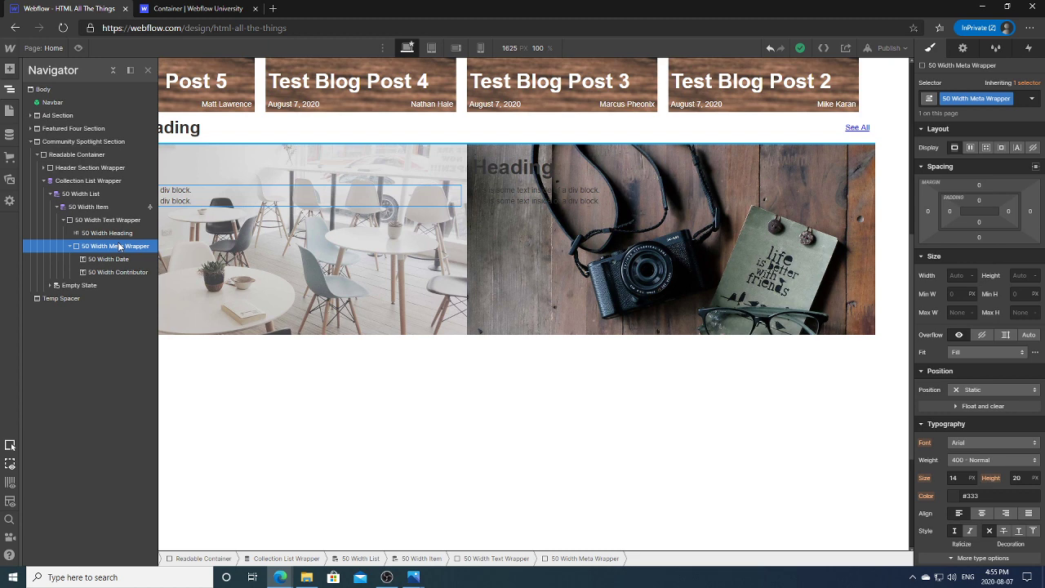
left_click(70, 245)
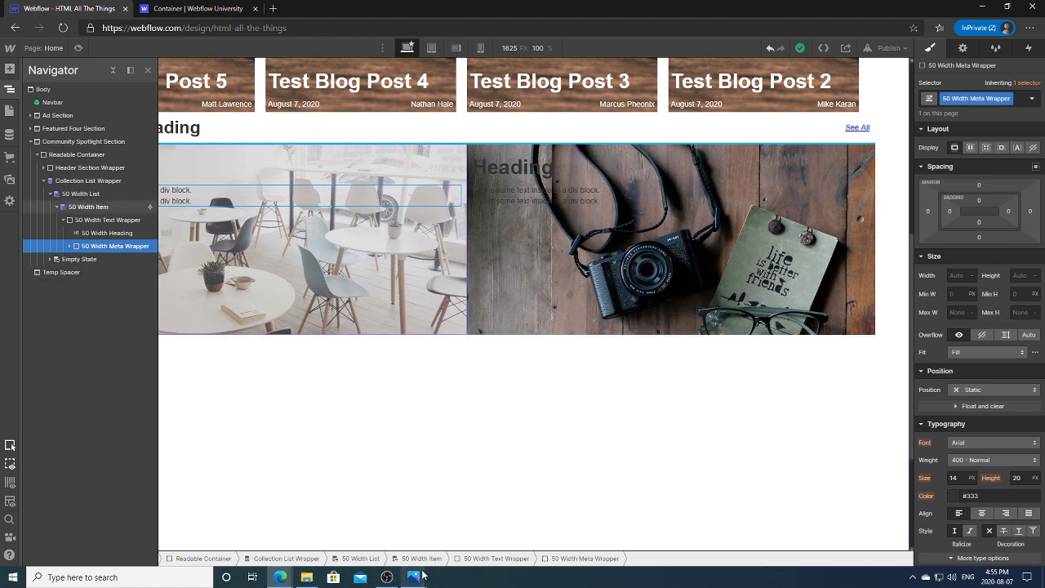
mouse_move(421, 574)
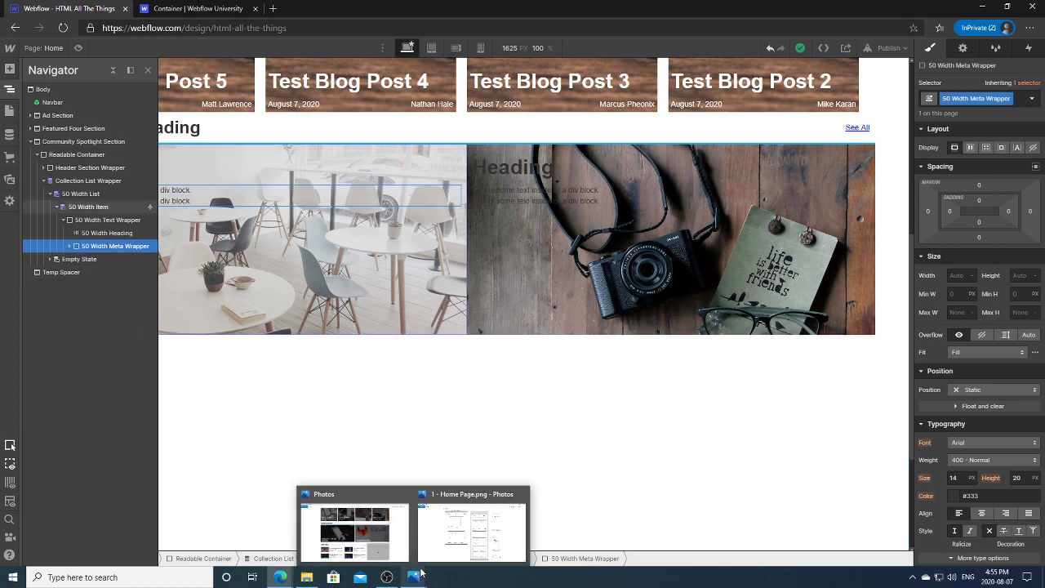
left_click(471, 529)
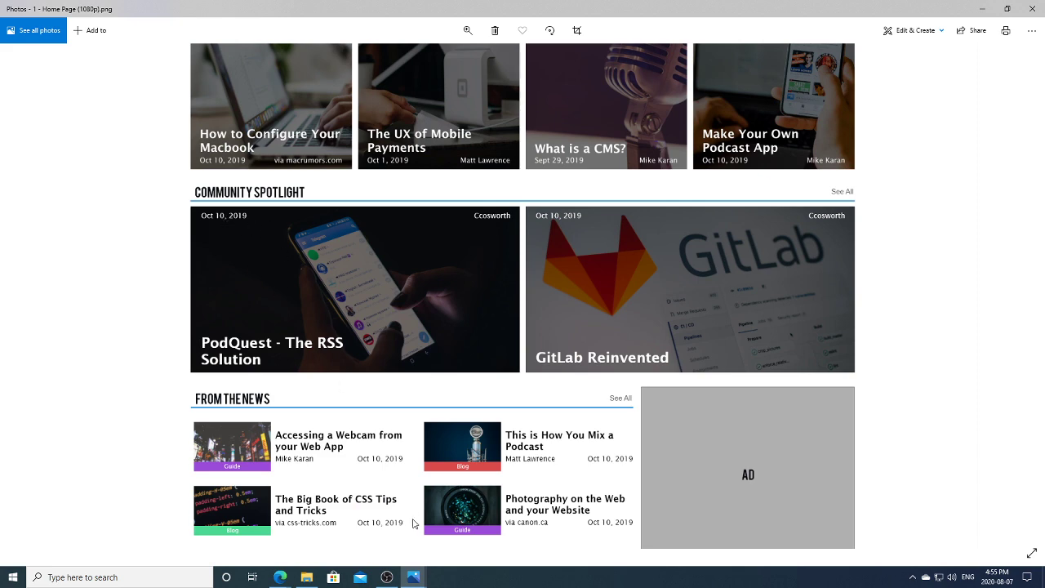
mouse_move(280, 577)
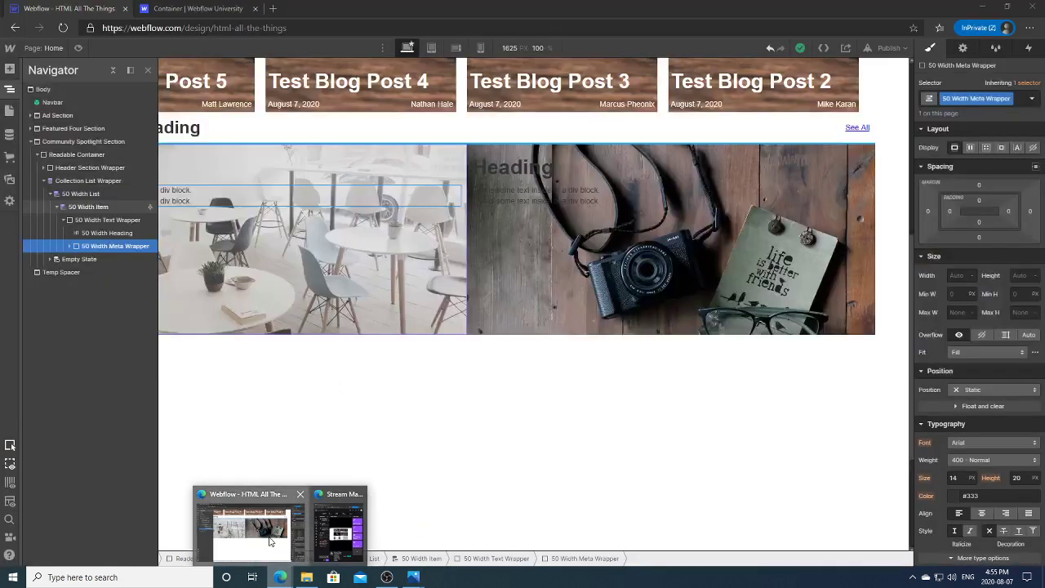
left_click(245, 518)
Step: Move the 50 Width Meta Wrapper above the 50 Width Heading in the Navigator
left_click(64, 220)
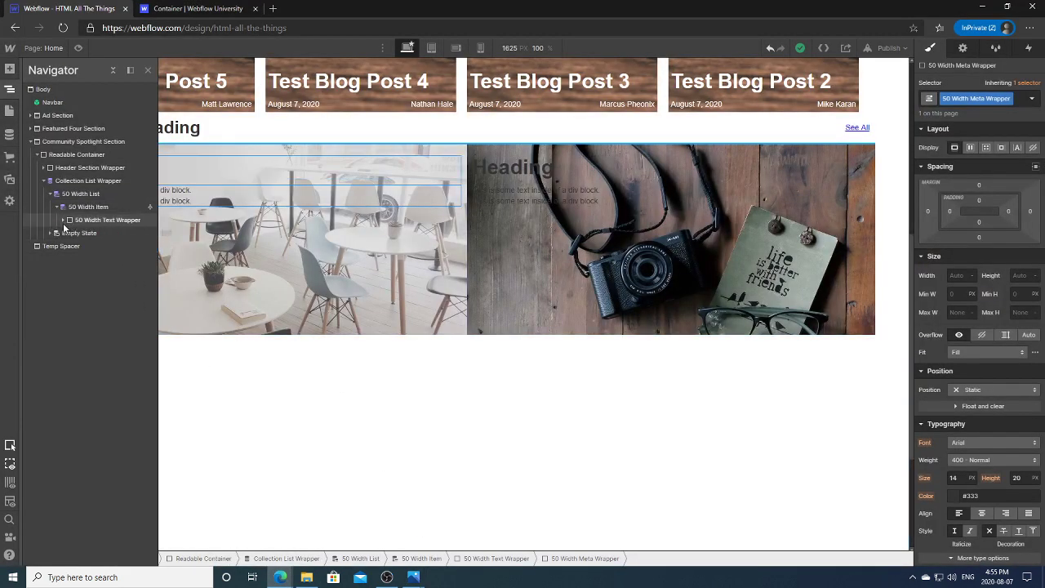
left_click(63, 220)
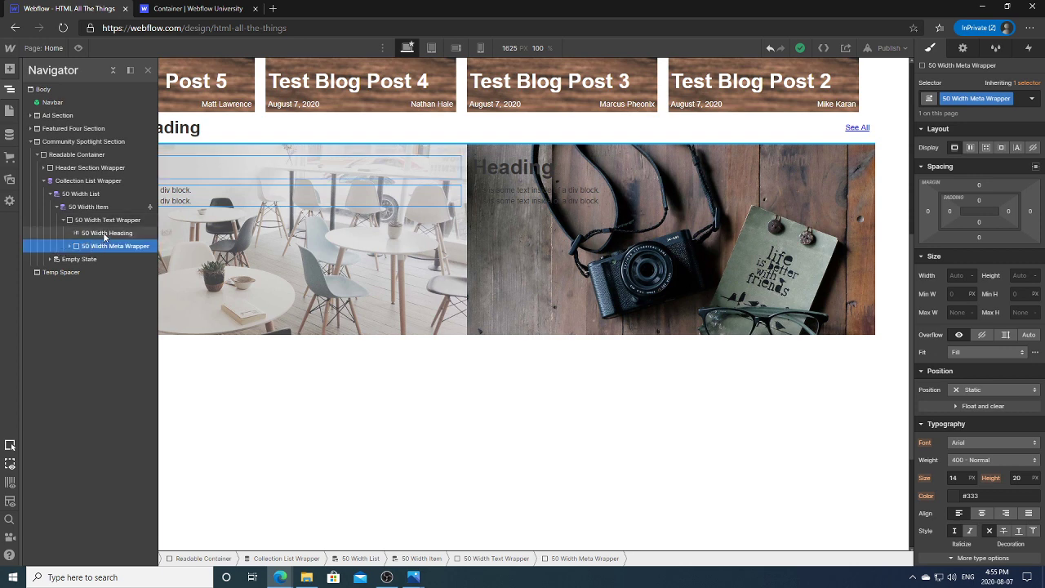
left_click_drag(99, 241, 93, 233)
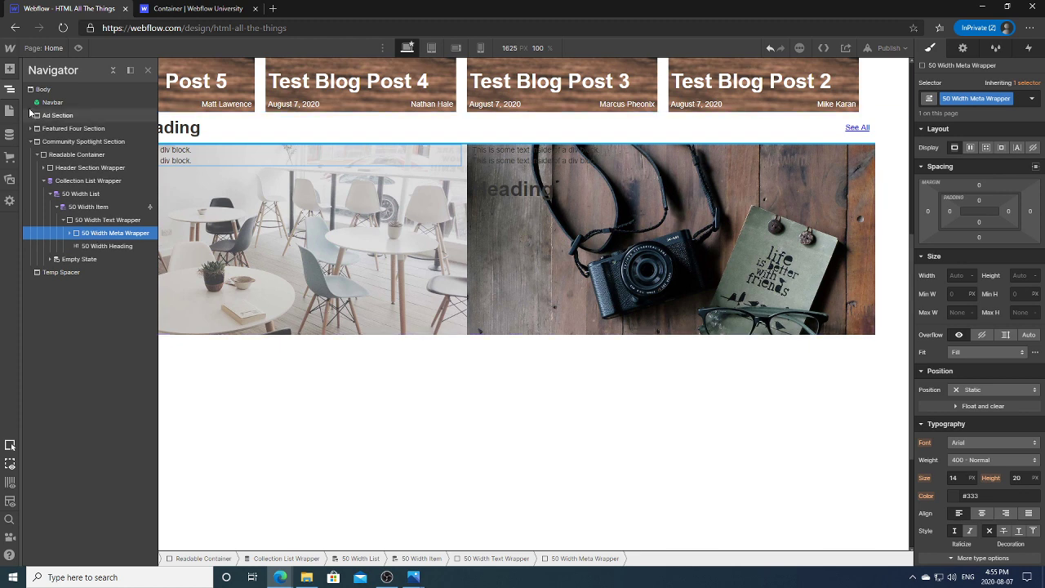
Step: Try flex with space-between and centre alignment on the text wrapper, then remove it
left_click(186, 171)
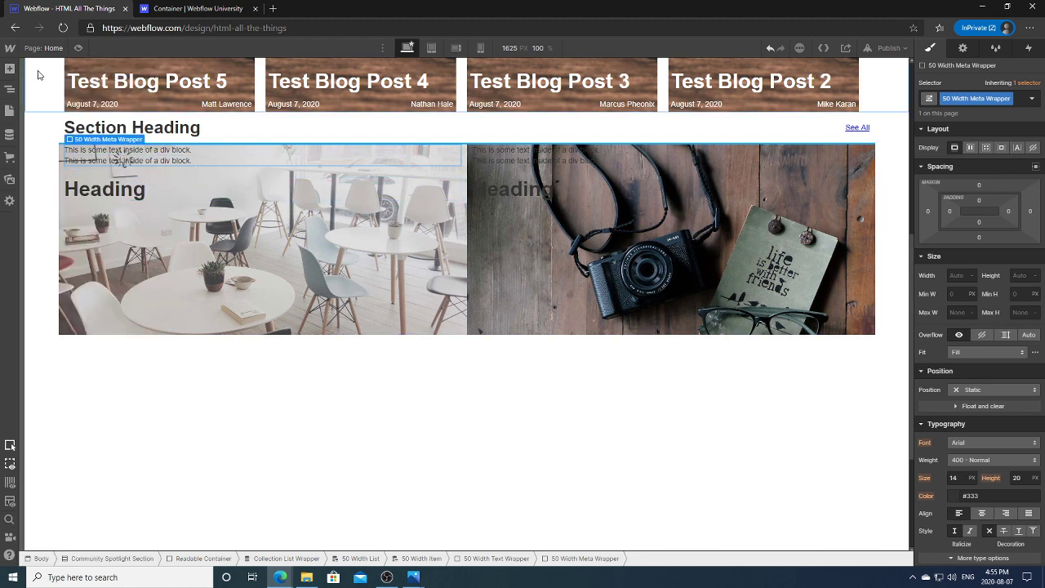
left_click(9, 88)
left_click(110, 219)
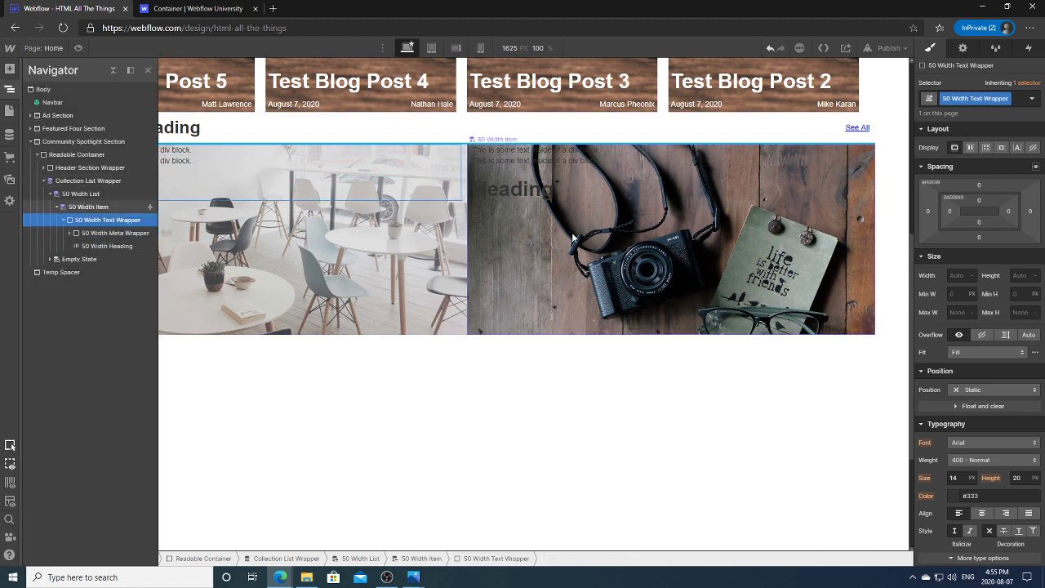
left_click(970, 148)
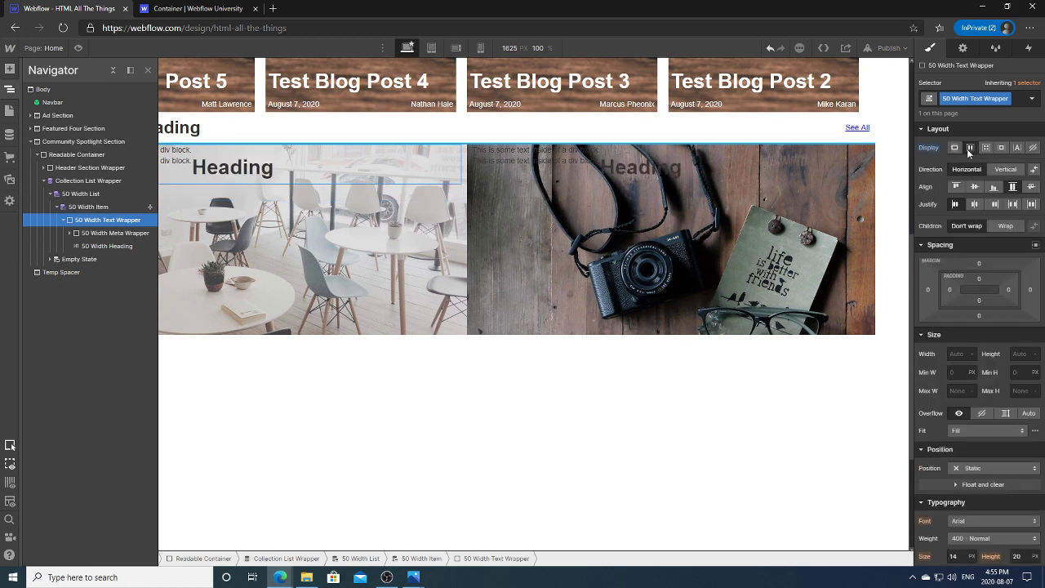
left_click(1013, 205)
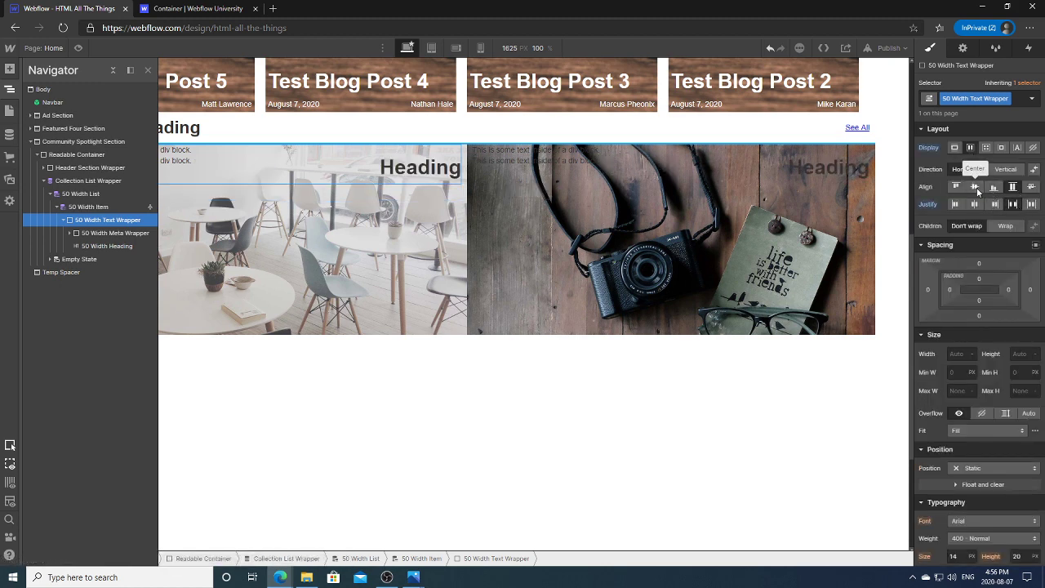
left_click(975, 187)
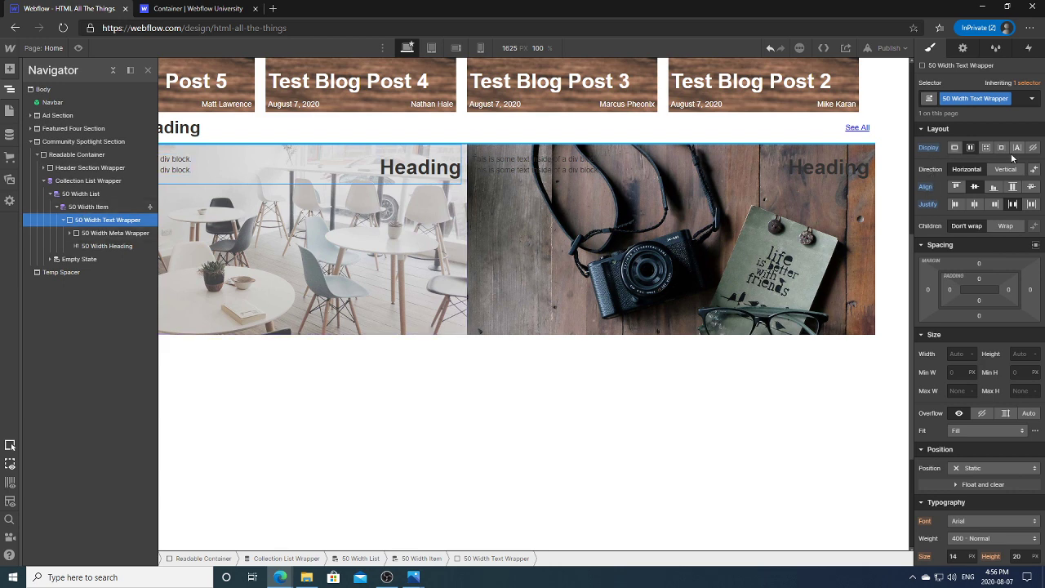
left_click(930, 148, "alt")
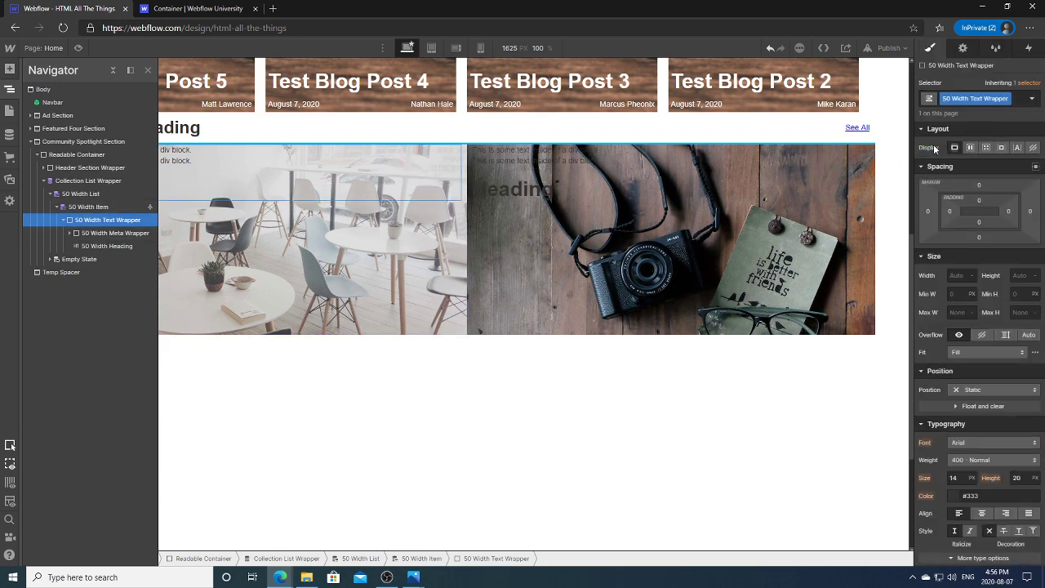
Step: Set the 50 Width Meta Wrapper to flex row, space-between, align centre
left_click(109, 235)
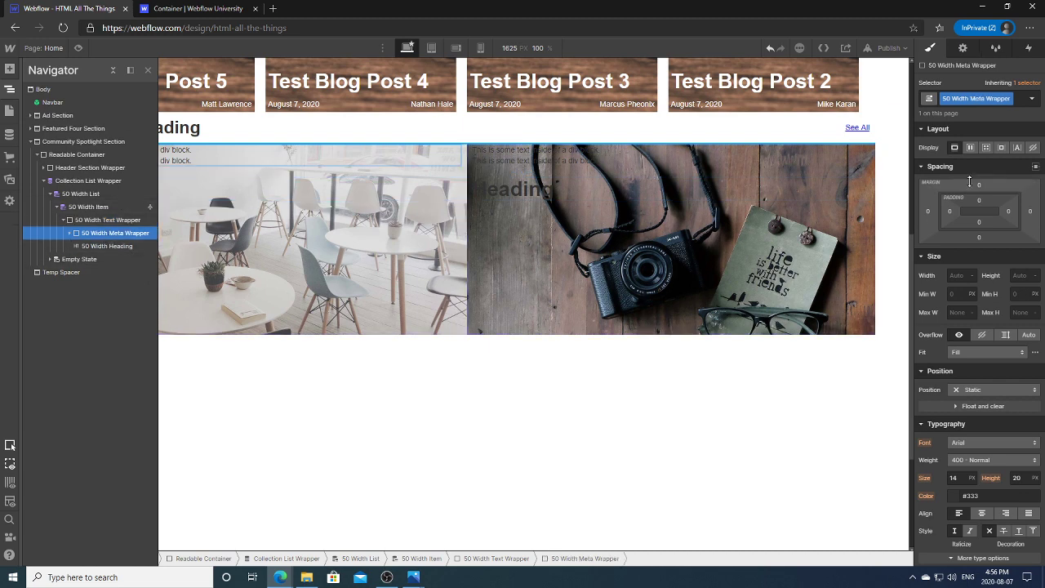
left_click(970, 148)
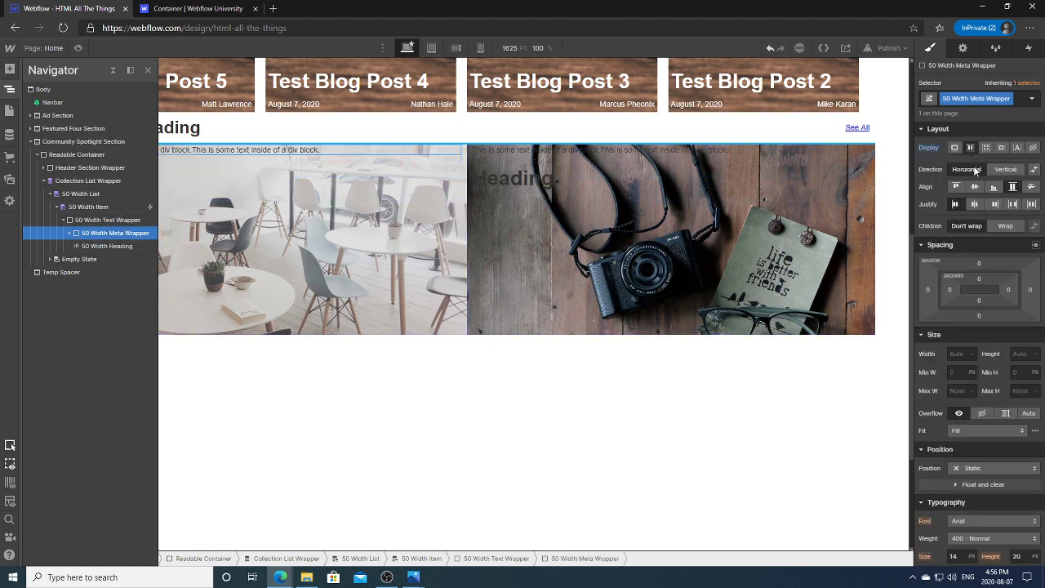
left_click(1013, 204)
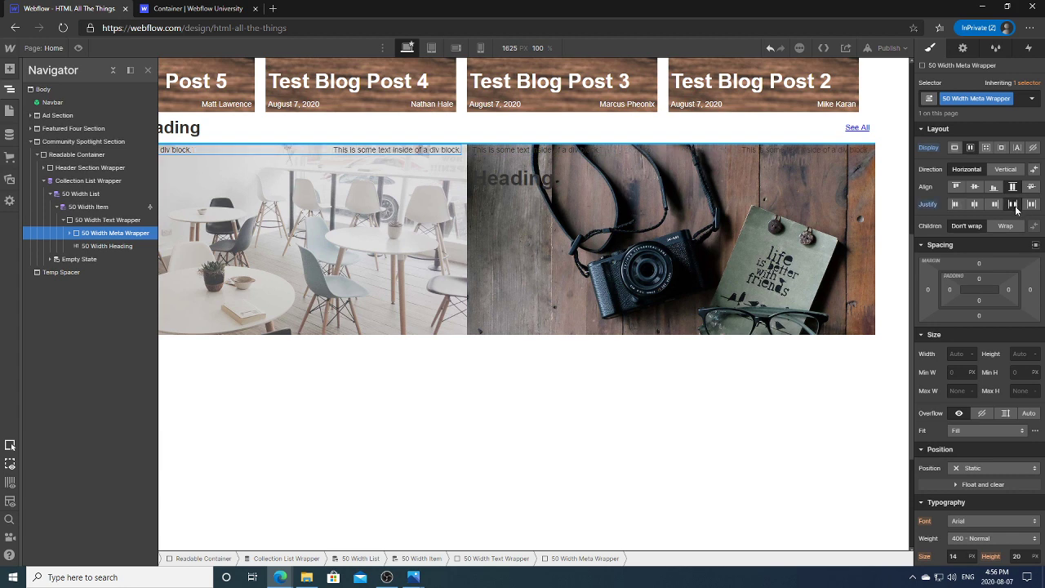
left_click(976, 188)
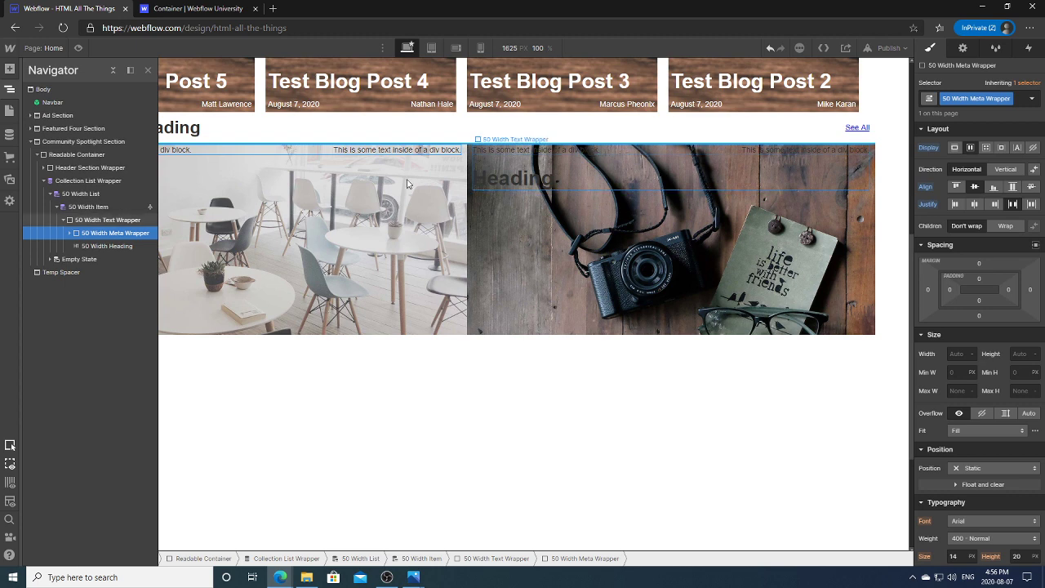
Step: Make the 50 Width Text Wrapper a vertical flex column with default alignment and space-between
left_click(97, 220)
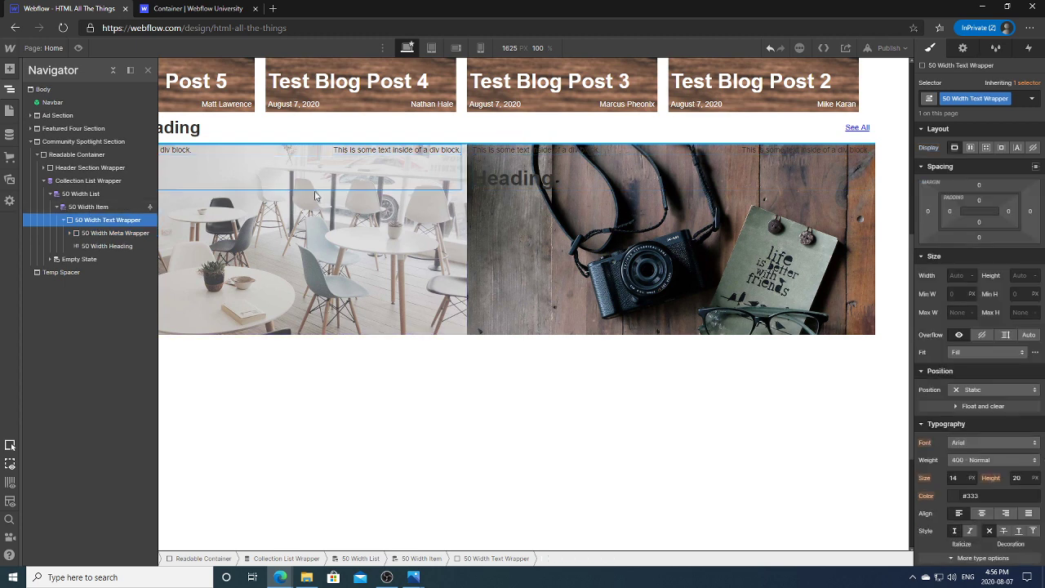
left_click(971, 148)
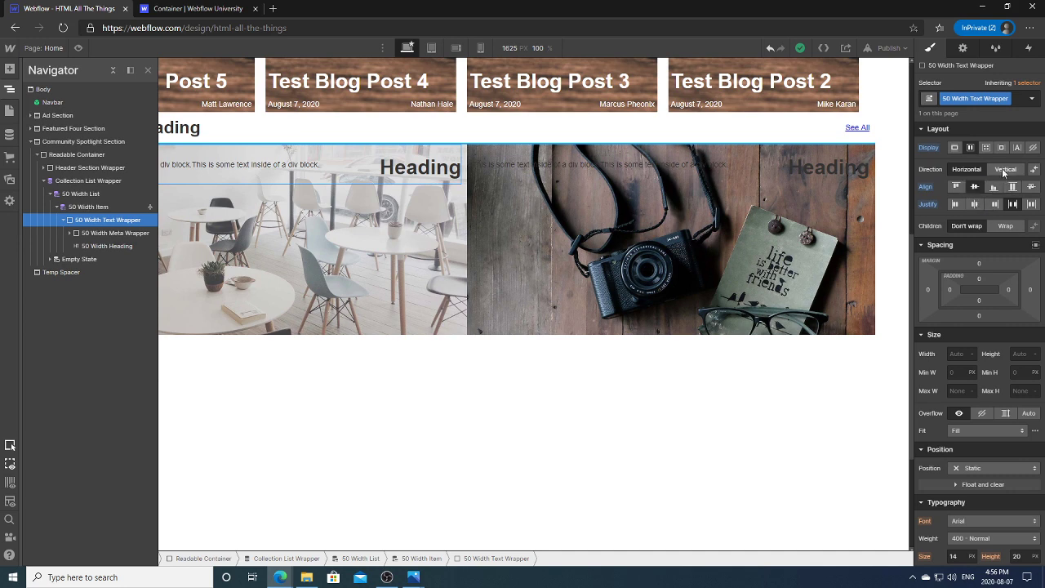
left_click(1004, 169)
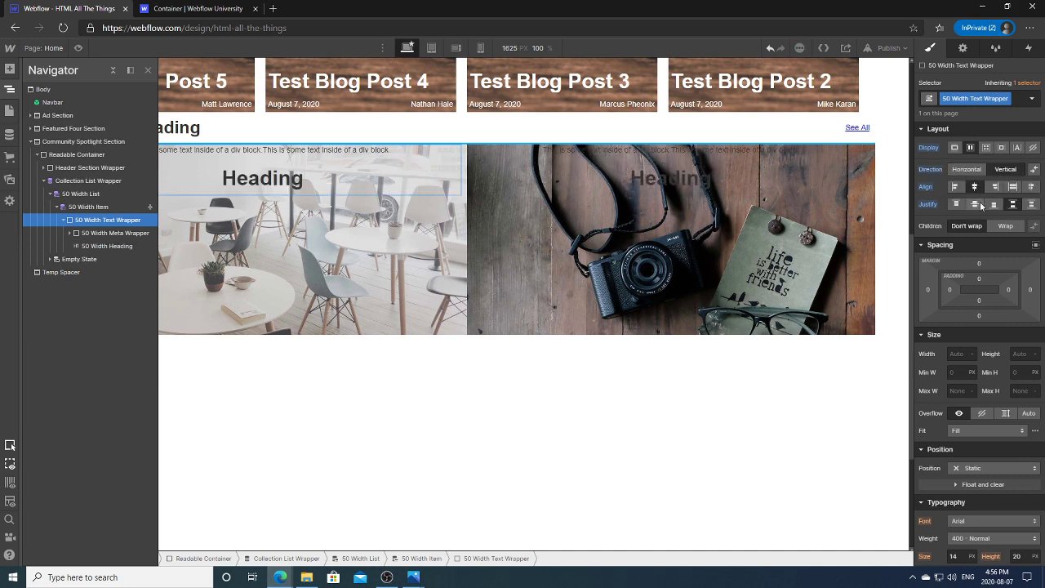
left_click(931, 191)
left_click(937, 200)
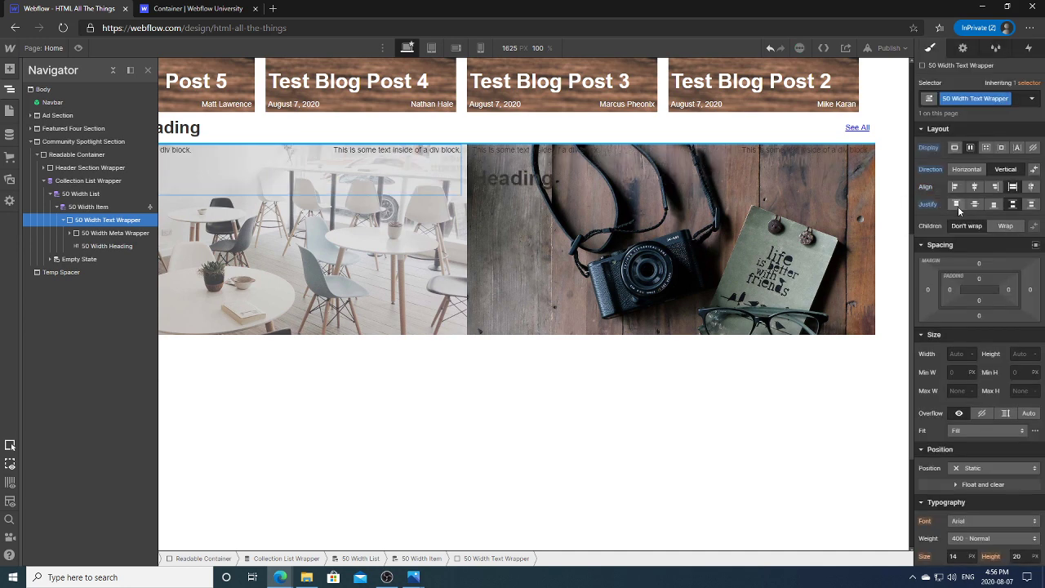
left_click(1013, 204)
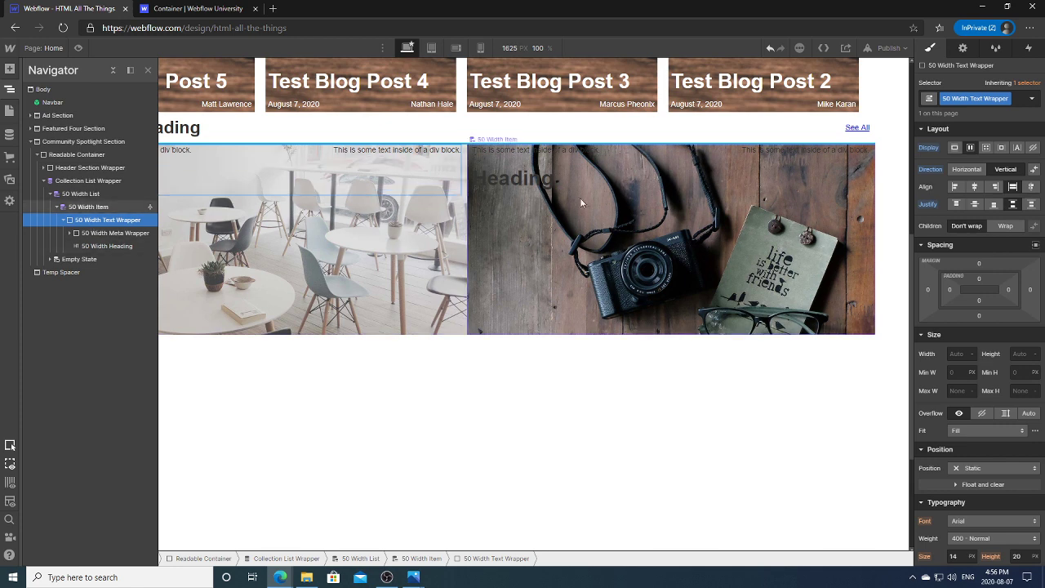
left_click(80, 208)
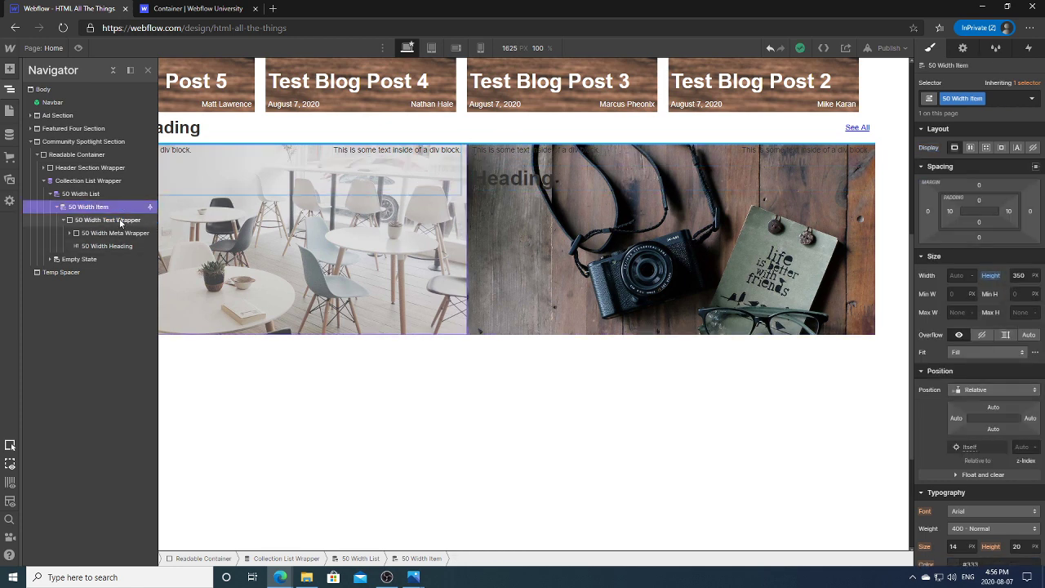
Step: Reset the 50 Width Text Wrapper width to auto and set its height to 100%
left_click(117, 222)
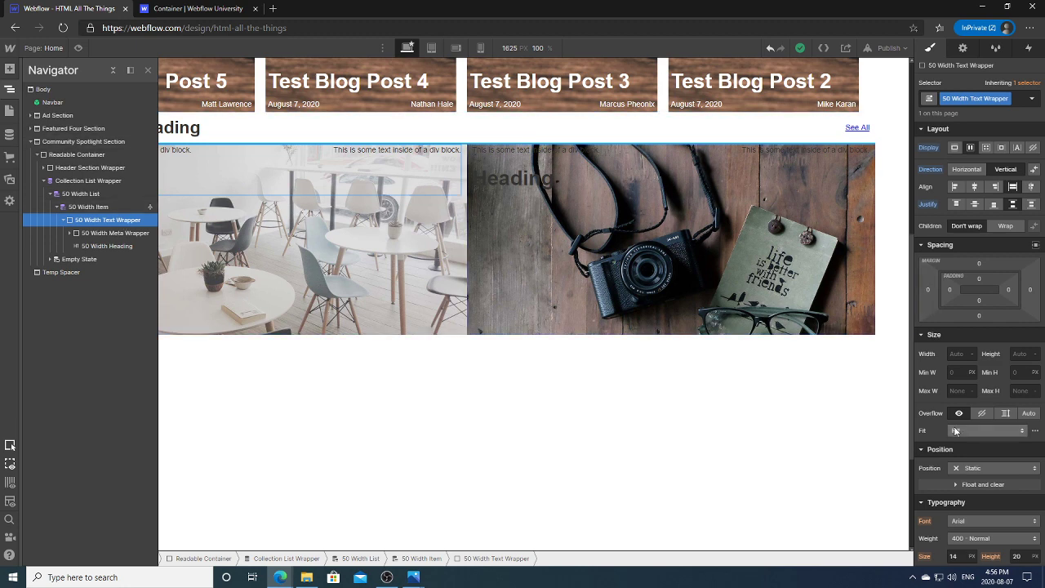
left_click(962, 357)
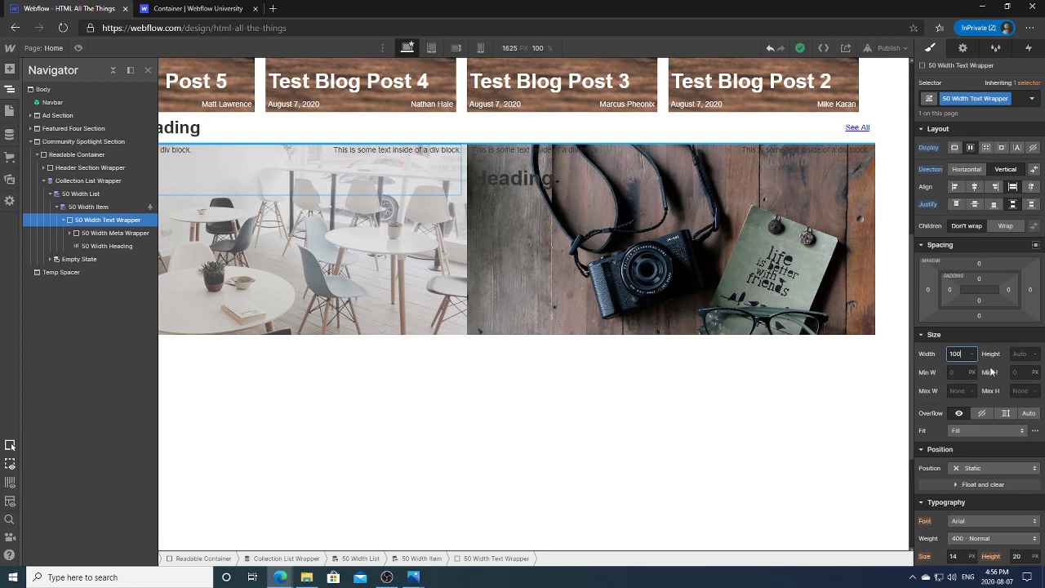
left_click(938, 360)
left_click(1000, 370)
left_click(1016, 354)
key("Return")
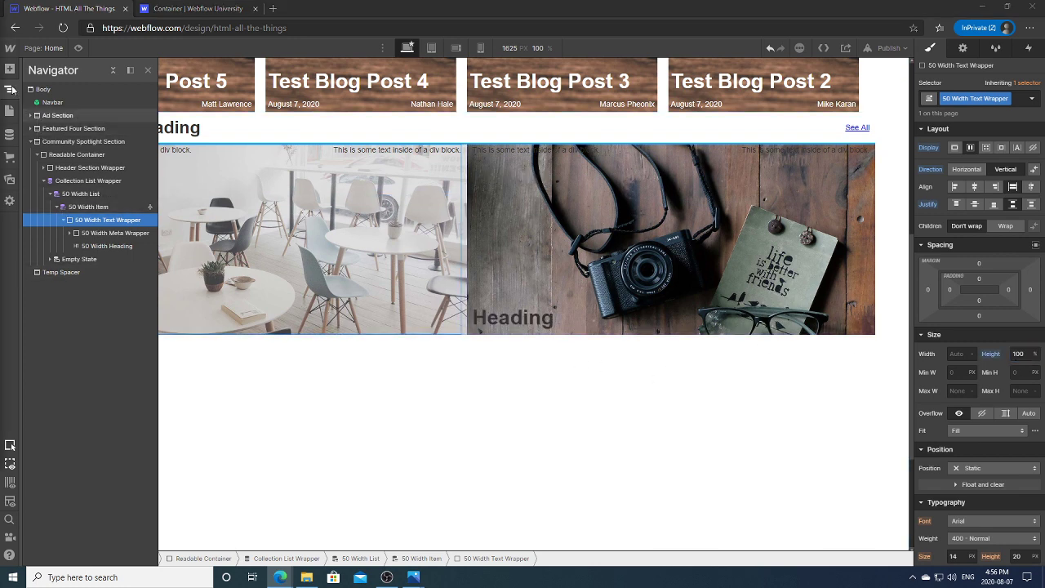
left_click(11, 90)
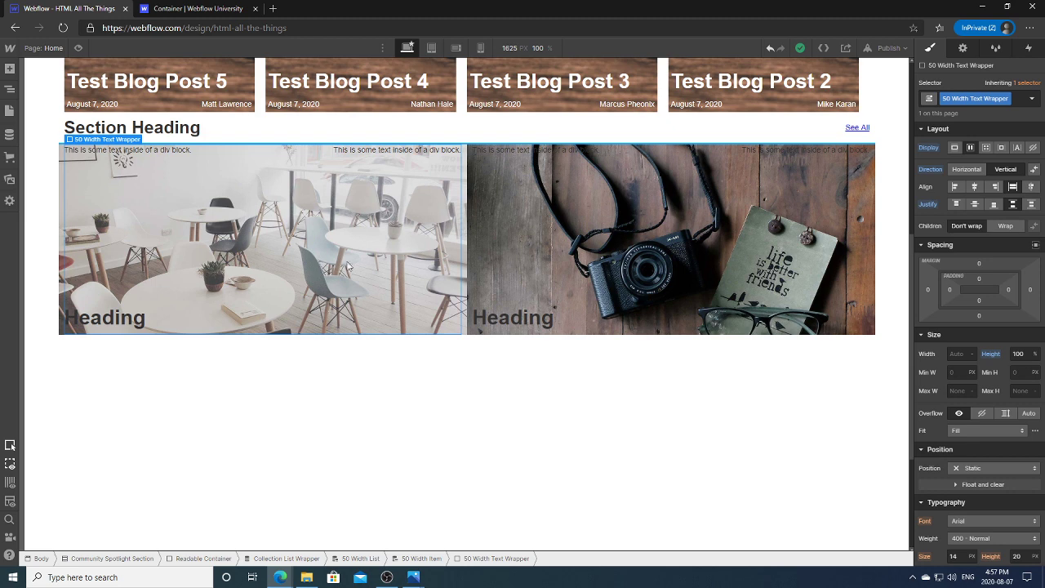
scroll(911, 306, "up", 3)
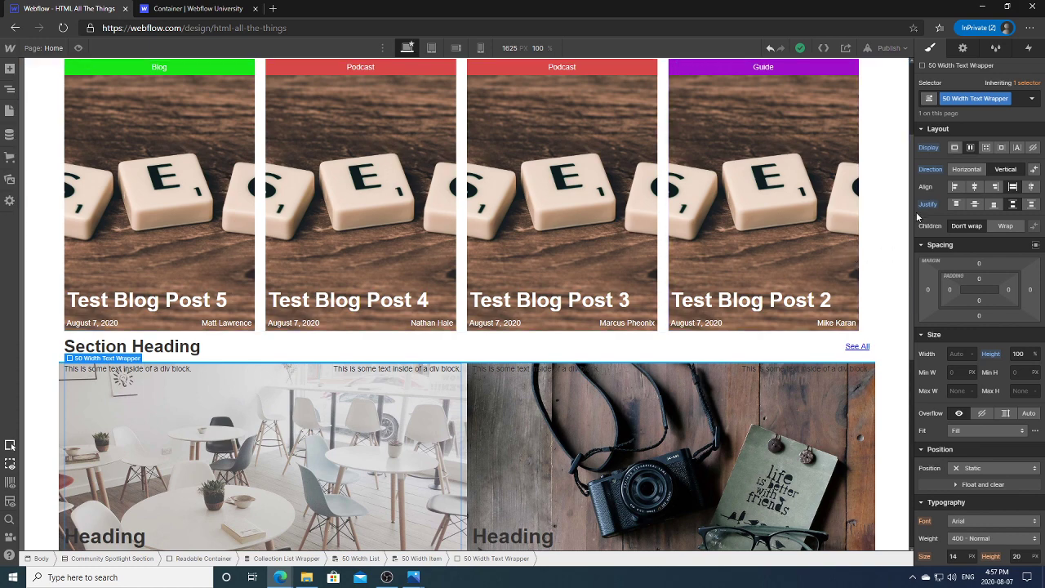
scroll(326, 270, "down", 3)
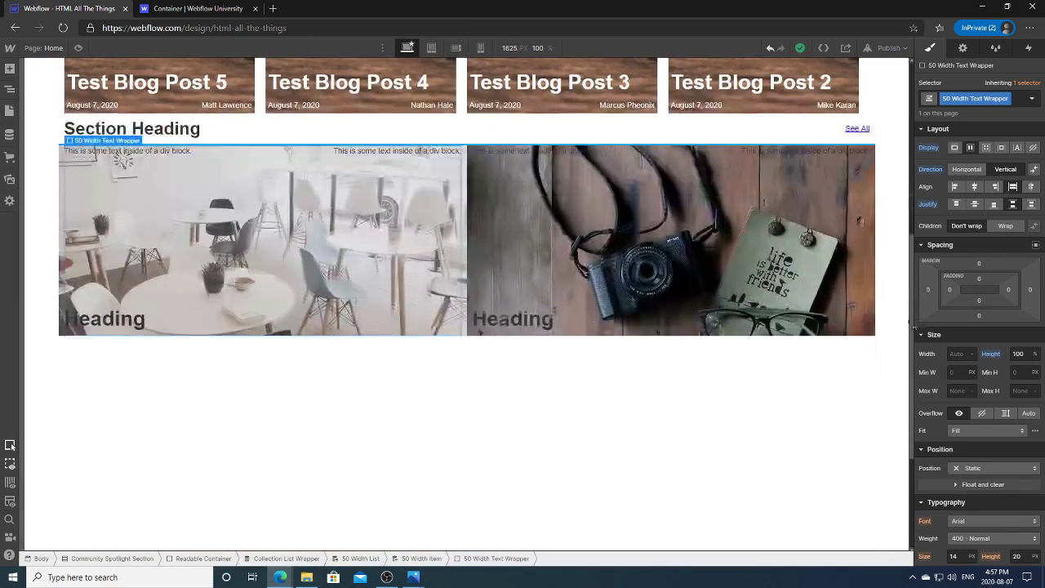
Step: Select the 50 Width Date text and list the CMS fields it can pull text from
left_click(140, 155)
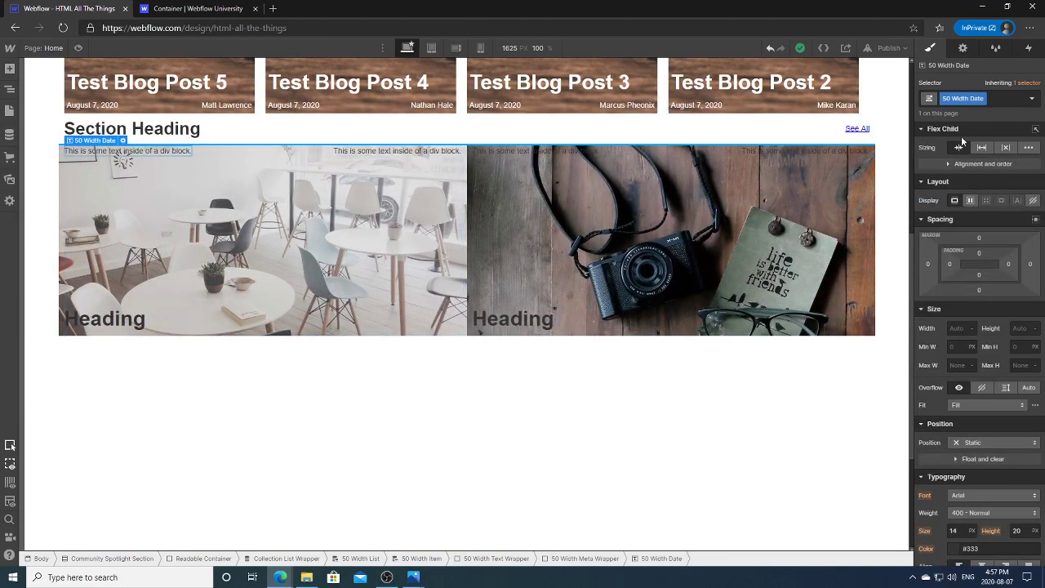
left_click(963, 47)
left_click(940, 139)
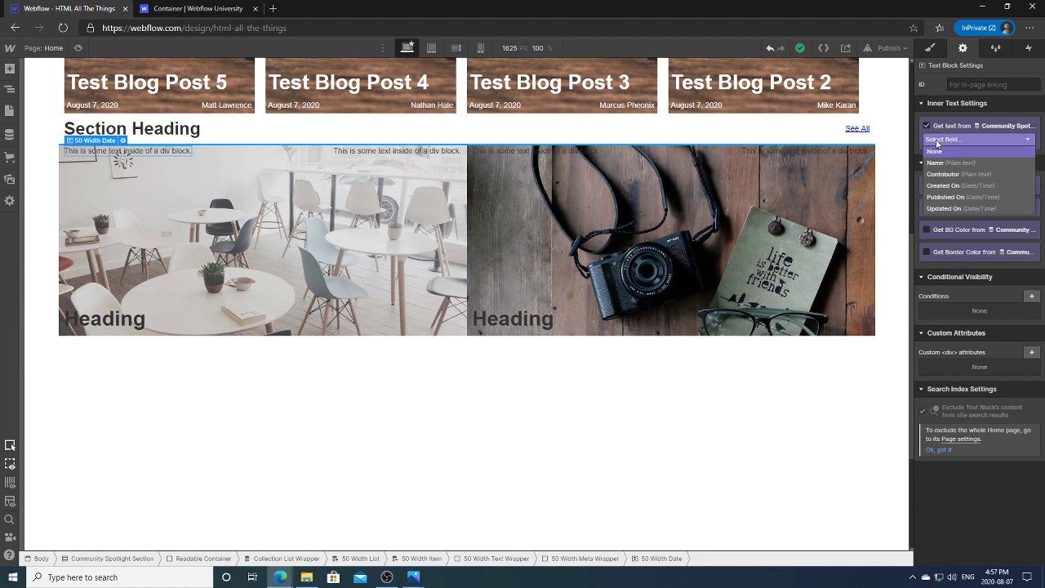
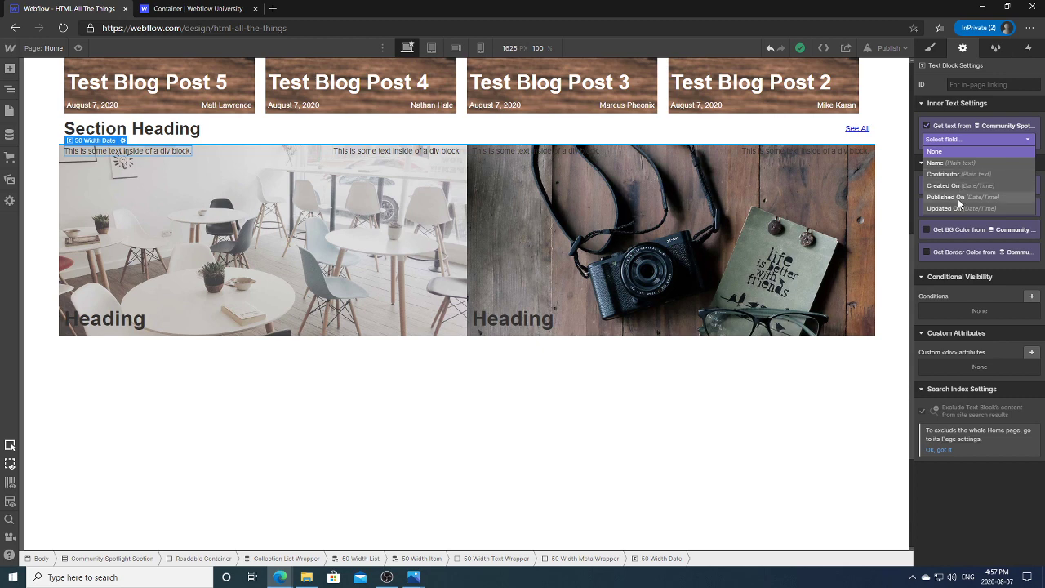
Step: Bind the date text block to Created On and the contributor text block to Contributor
left_click(966, 186)
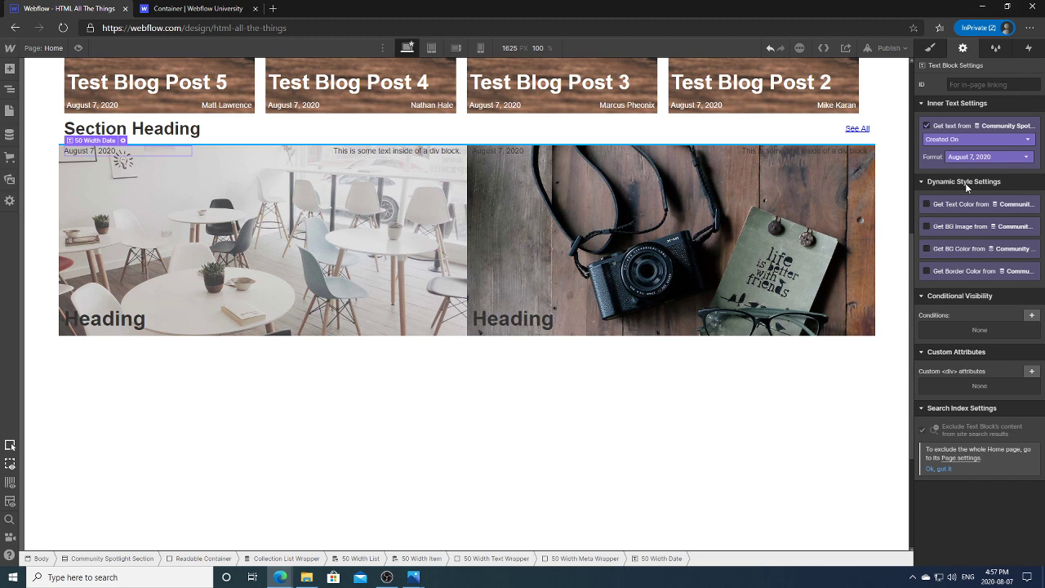
left_click(441, 152)
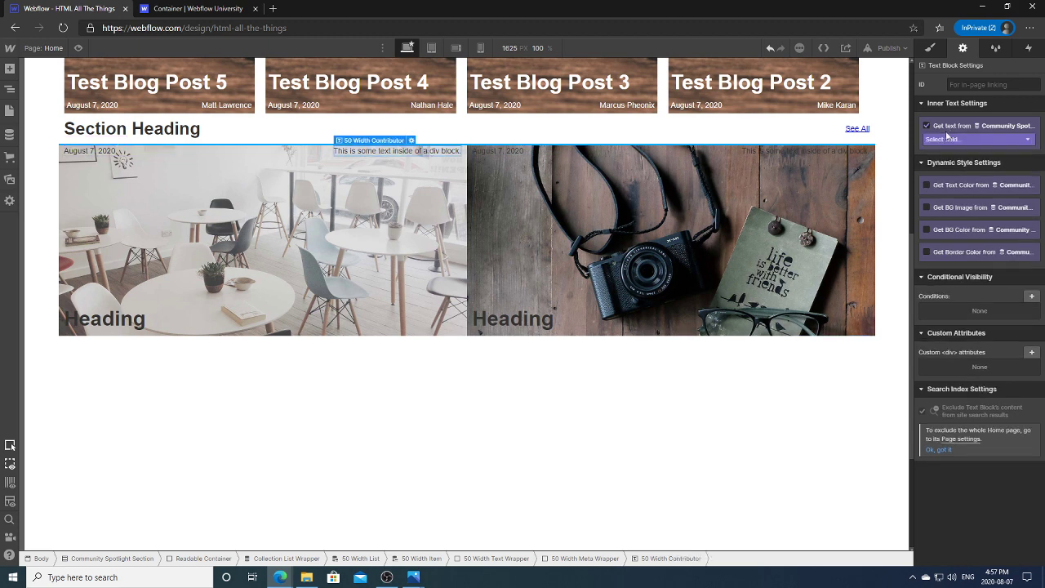
left_click(947, 138)
left_click(940, 152)
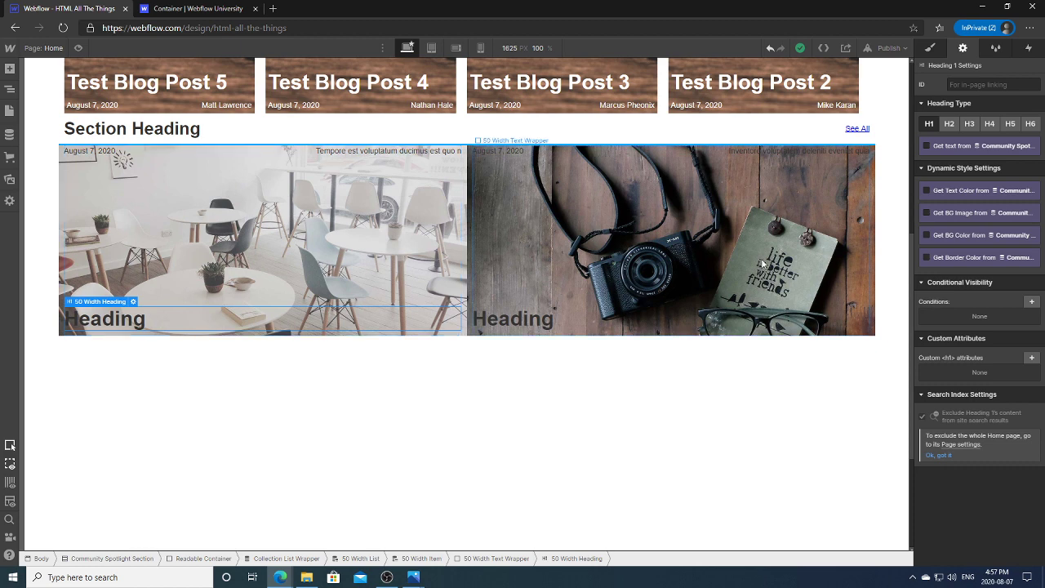
Step: Bind the heading to the Name field so cards show titles like 'Et Soluta Laudantium'
left_click(939, 147)
left_click(943, 161)
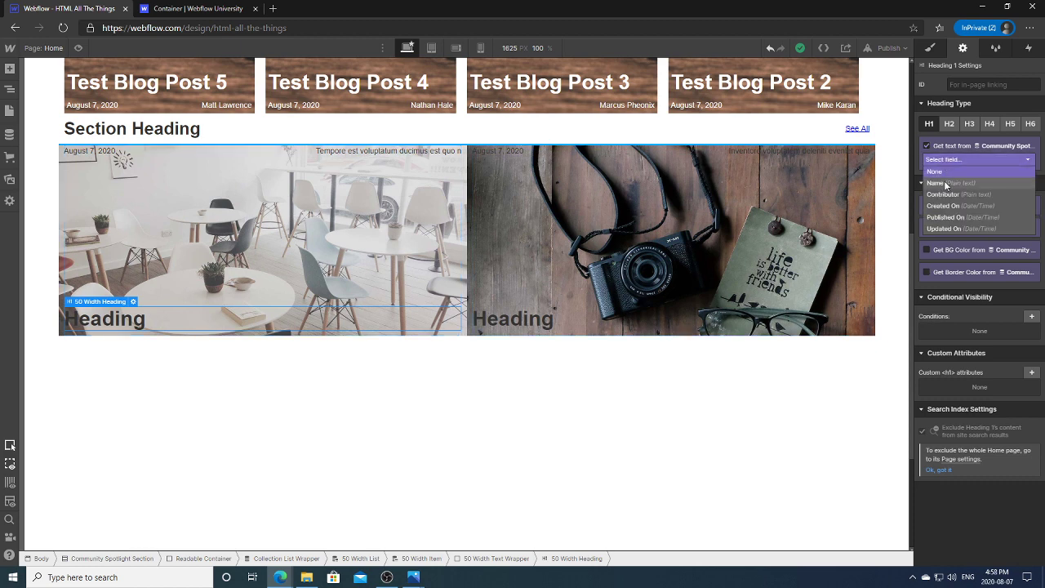
left_click(937, 183)
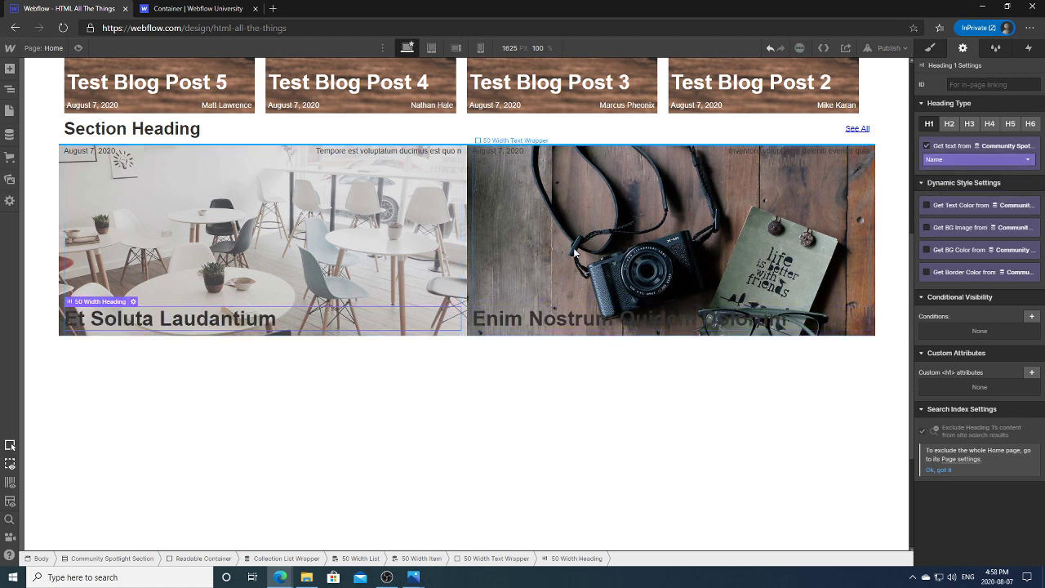
left_click(563, 407)
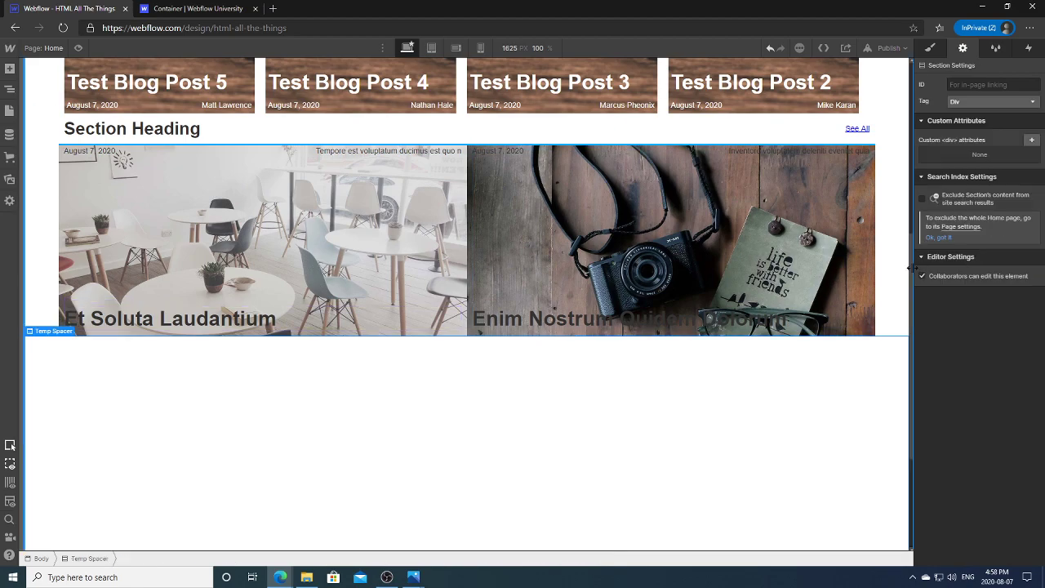
Step: Narrow the design canvas to check how the spotlight cards reflow
left_click_drag(909, 269, 879, 294)
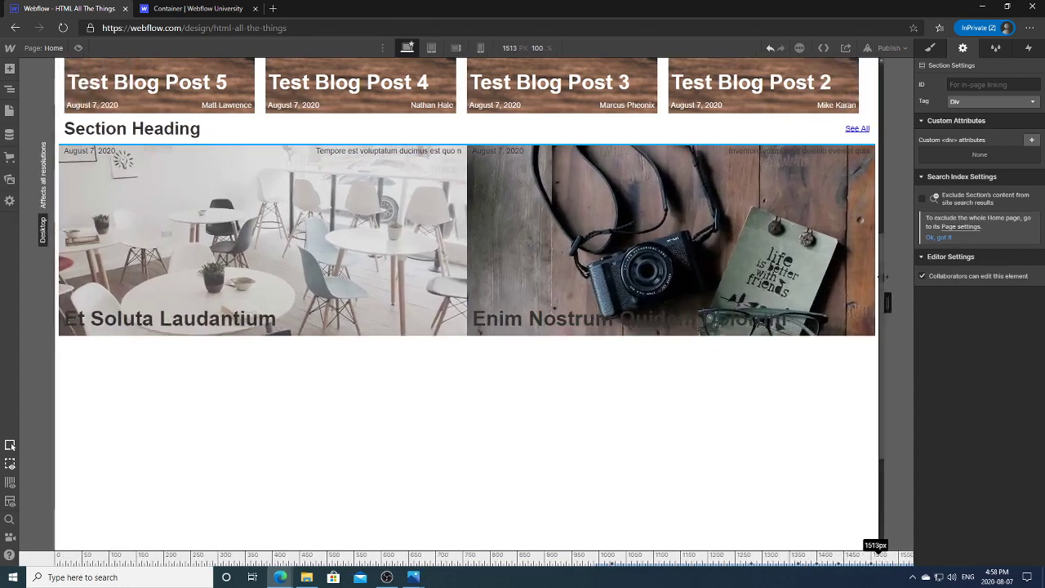
left_click(247, 318)
left_click(641, 229)
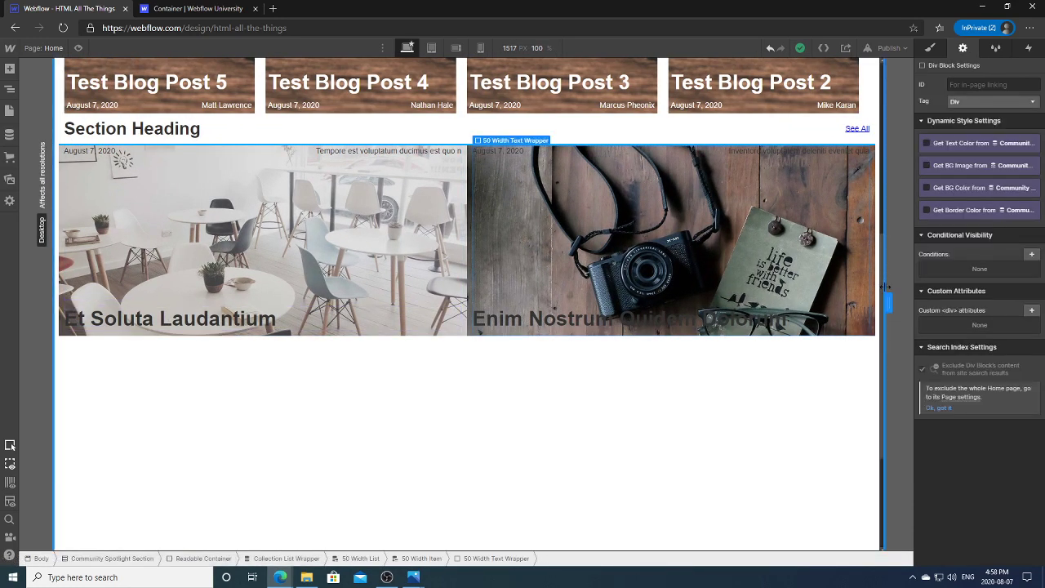
left_click_drag(889, 284, 804, 281)
Step: Preview the Tablet breakpoint at 934 px, return to Desktop, and show the Navigator
left_click(431, 48)
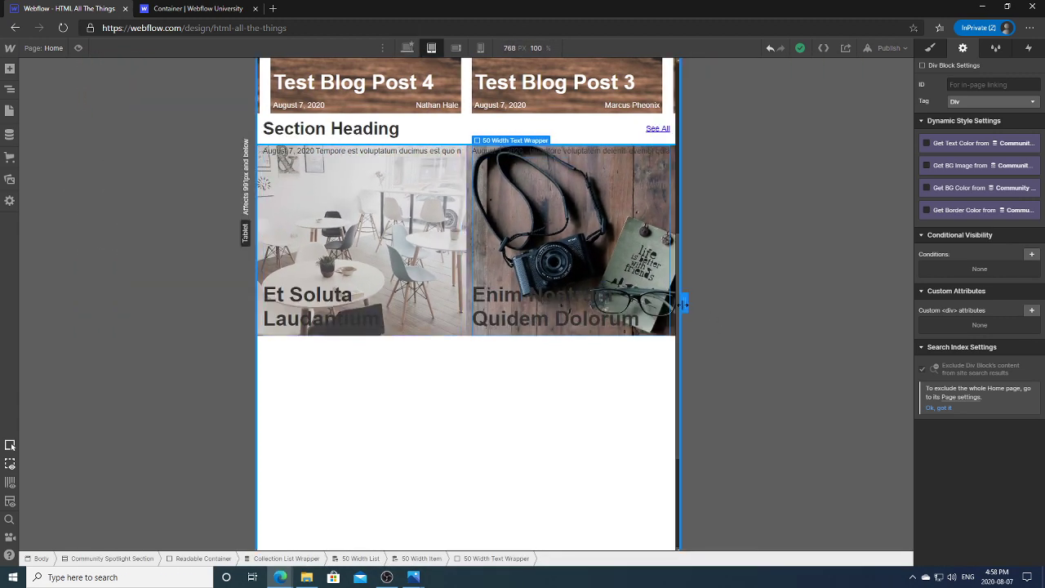
left_click_drag(684, 302, 729, 302)
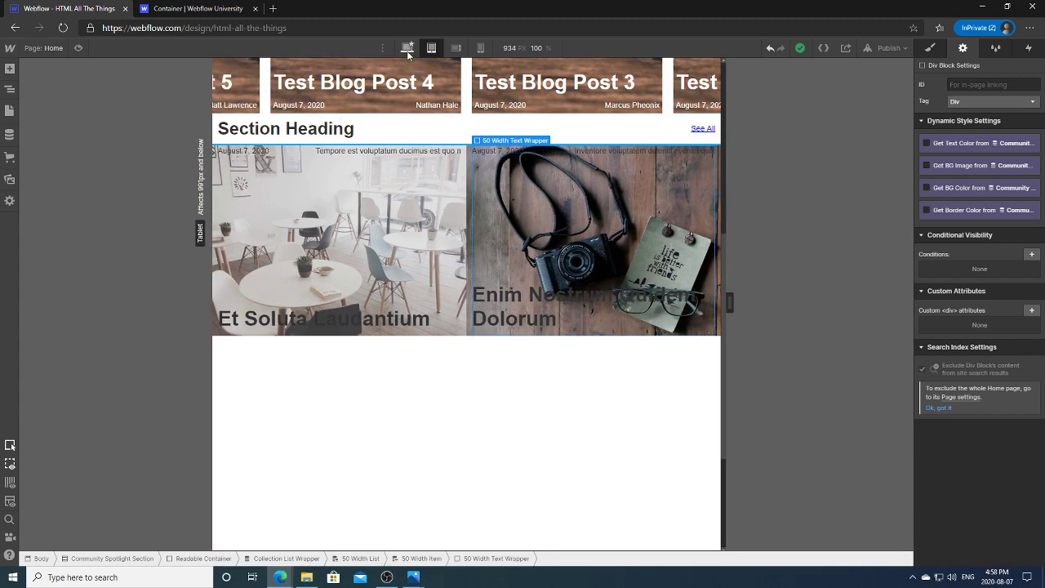
left_click(406, 47)
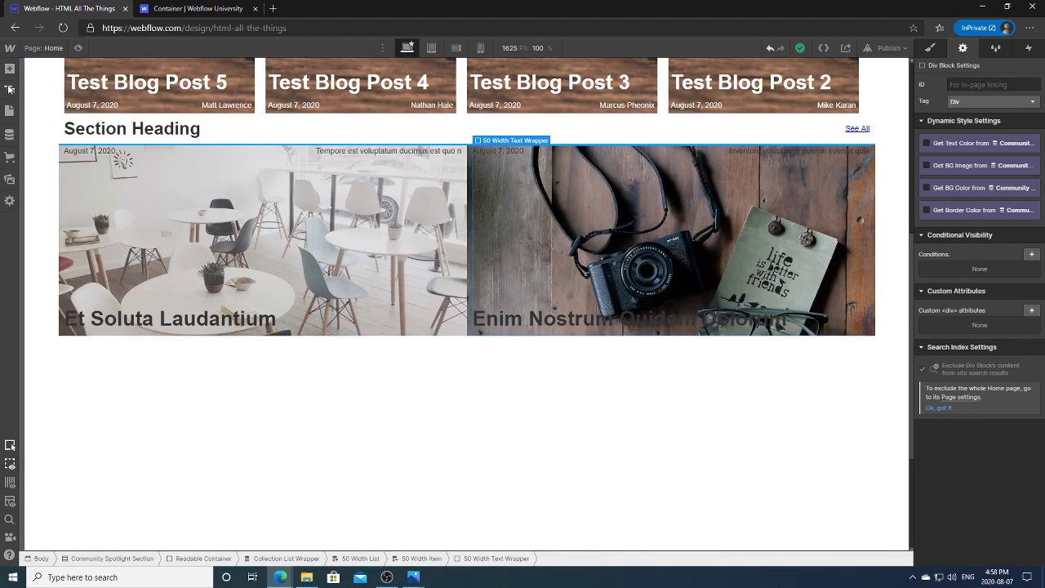
left_click(10, 89)
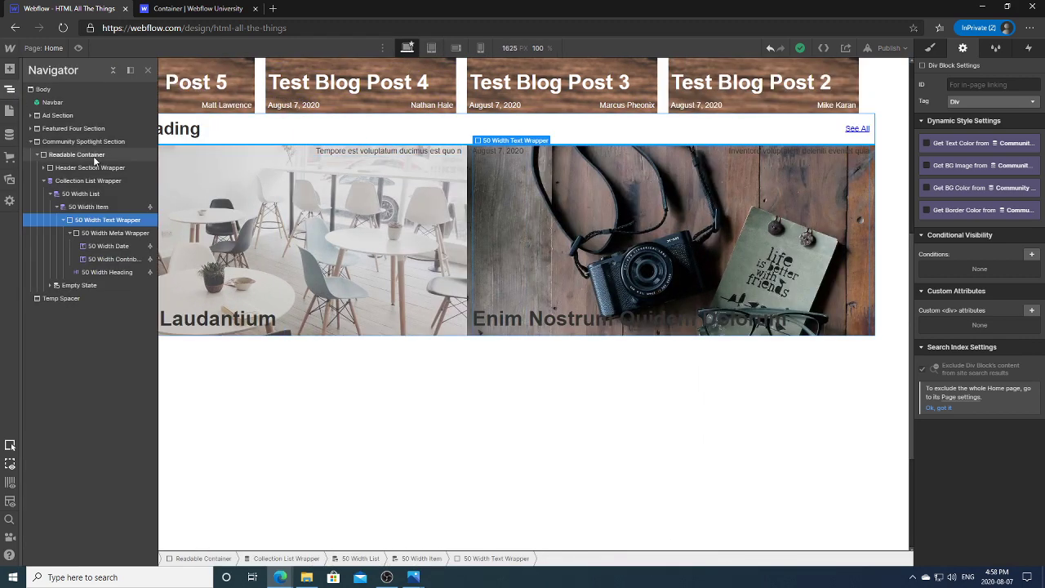
Step: Give the 50 Width Item a 10 px right margin
left_click(101, 207)
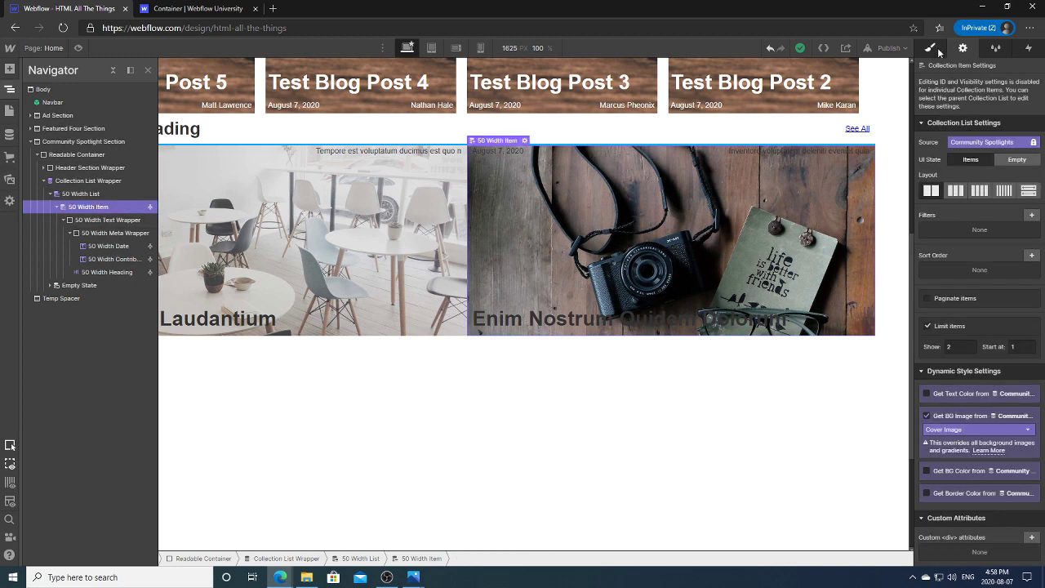
left_click(930, 48)
left_click(63, 220)
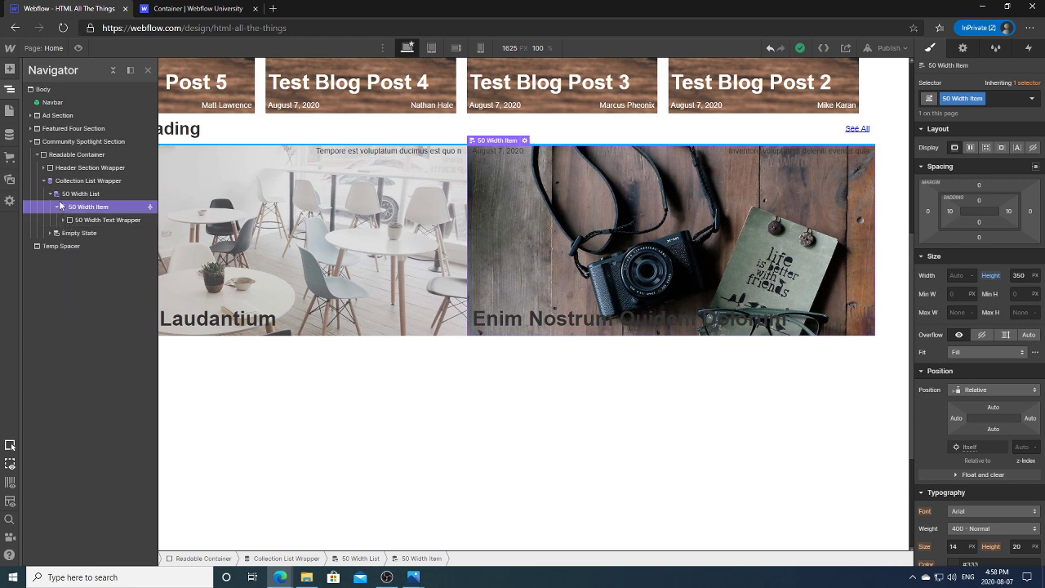
left_click(129, 196)
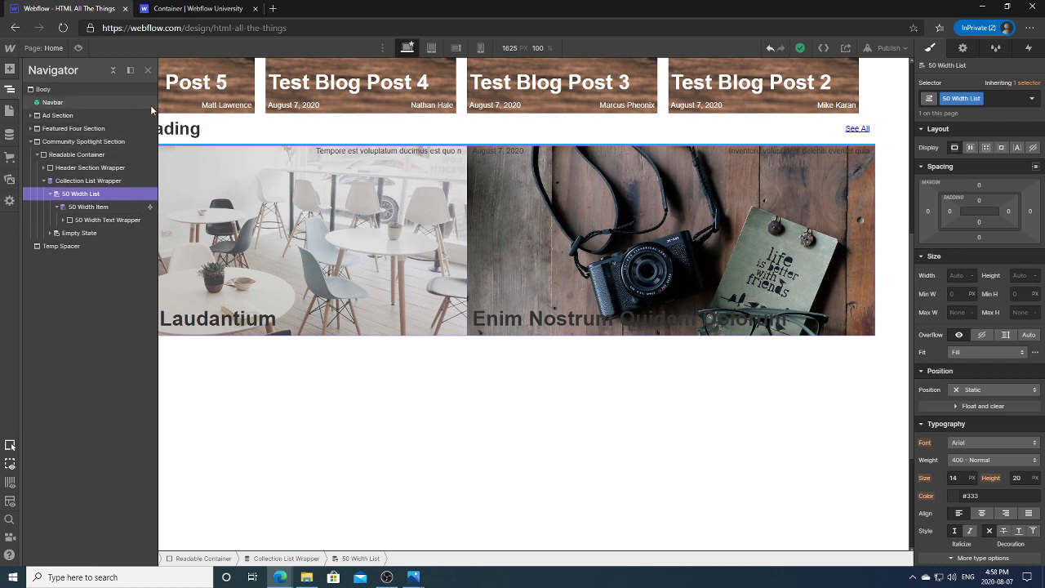
left_click(92, 210)
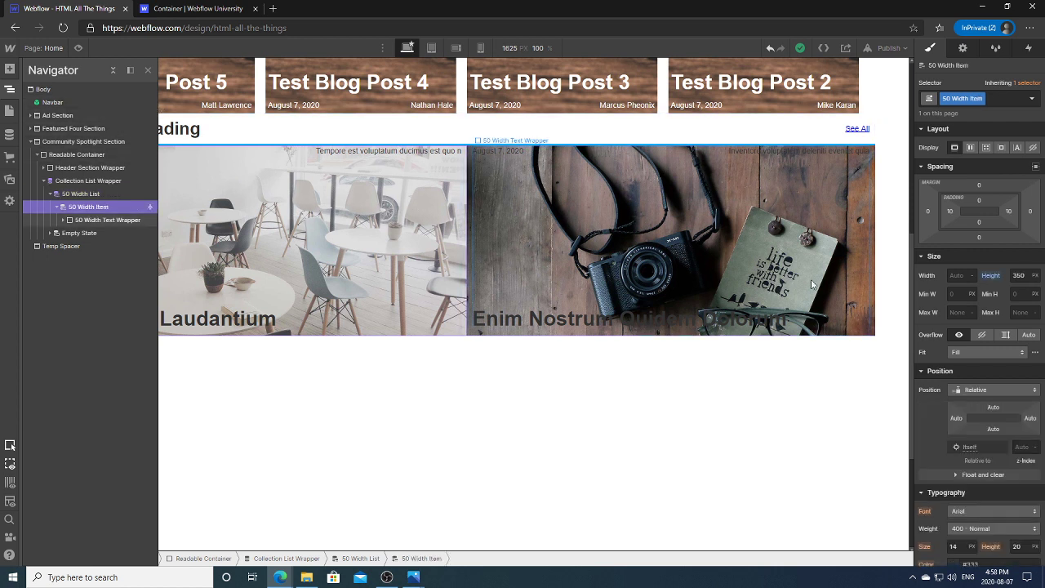
left_click(1030, 212)
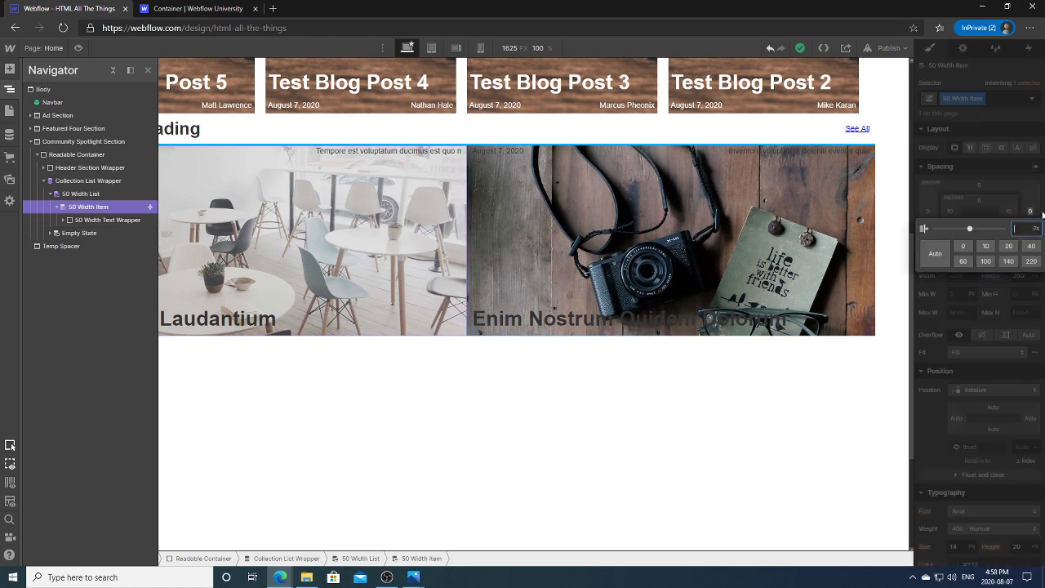
type("10")
key("Return")
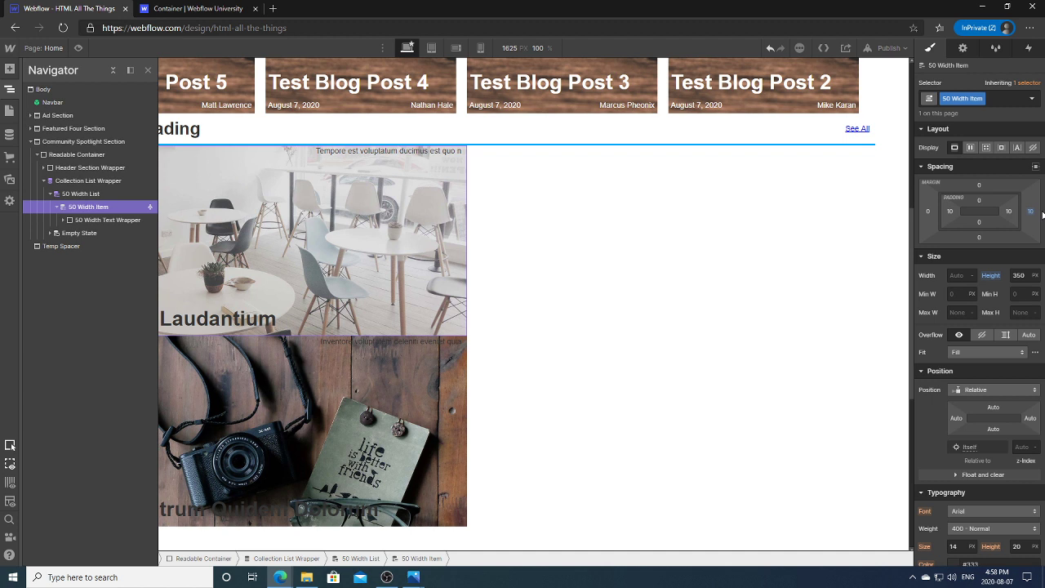
Step: Try the Collection List's full-width row layout, then switch back to two columns
left_click(88, 180)
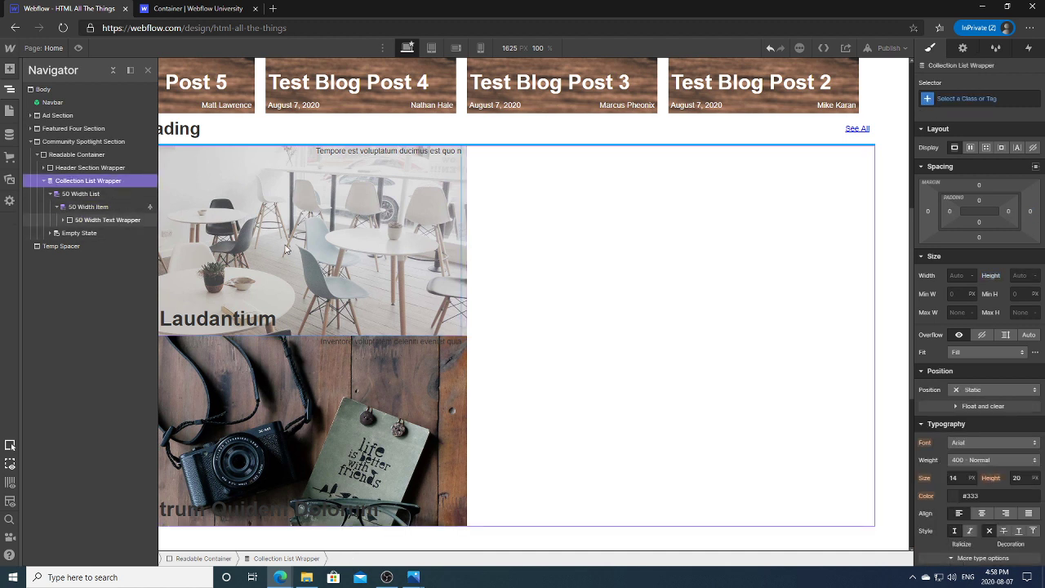
left_click(62, 196)
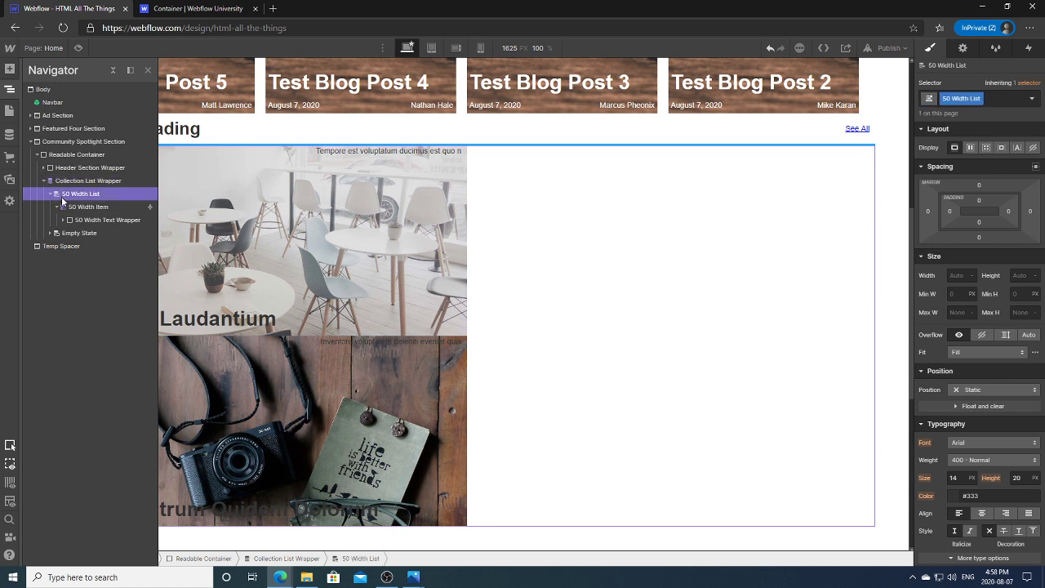
left_click(68, 180)
left_click(9, 88)
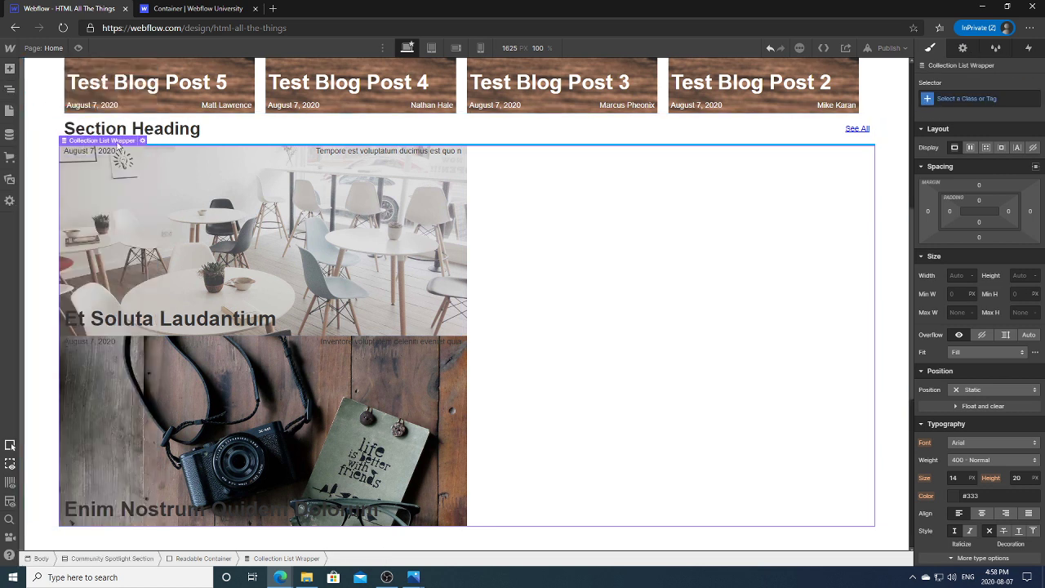
left_click(142, 141)
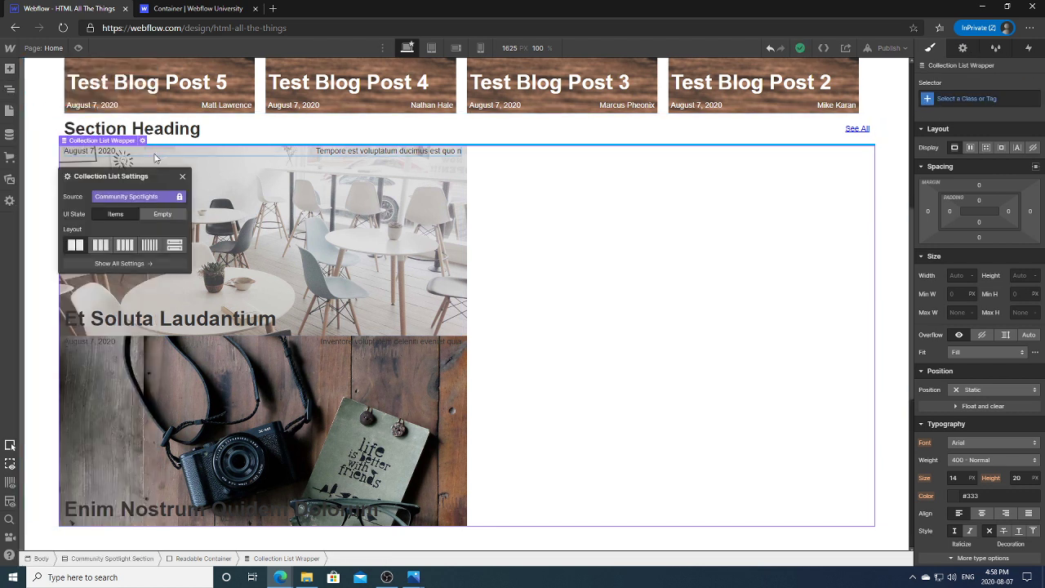
left_click(175, 247)
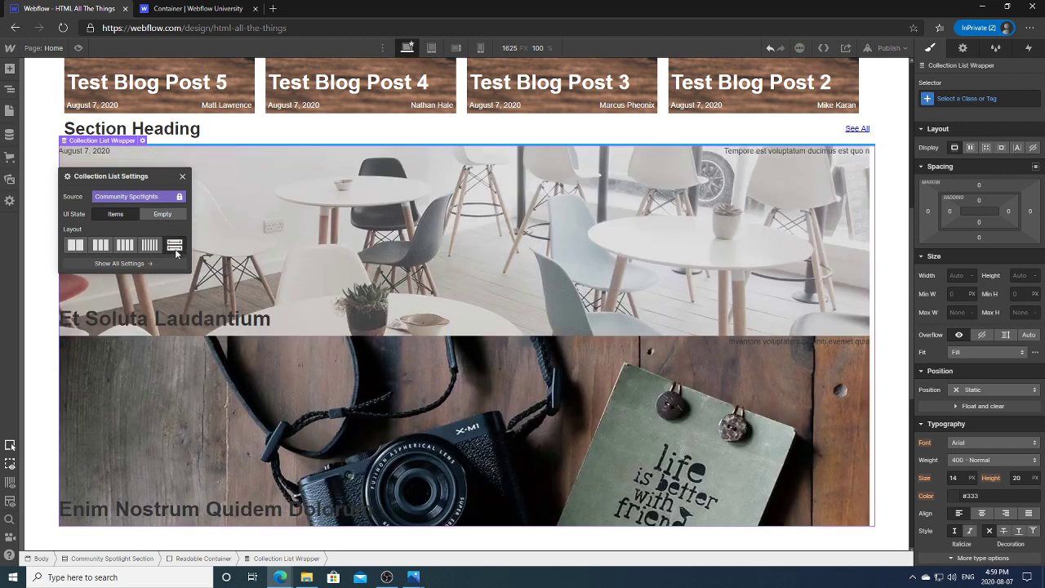
left_click(73, 245)
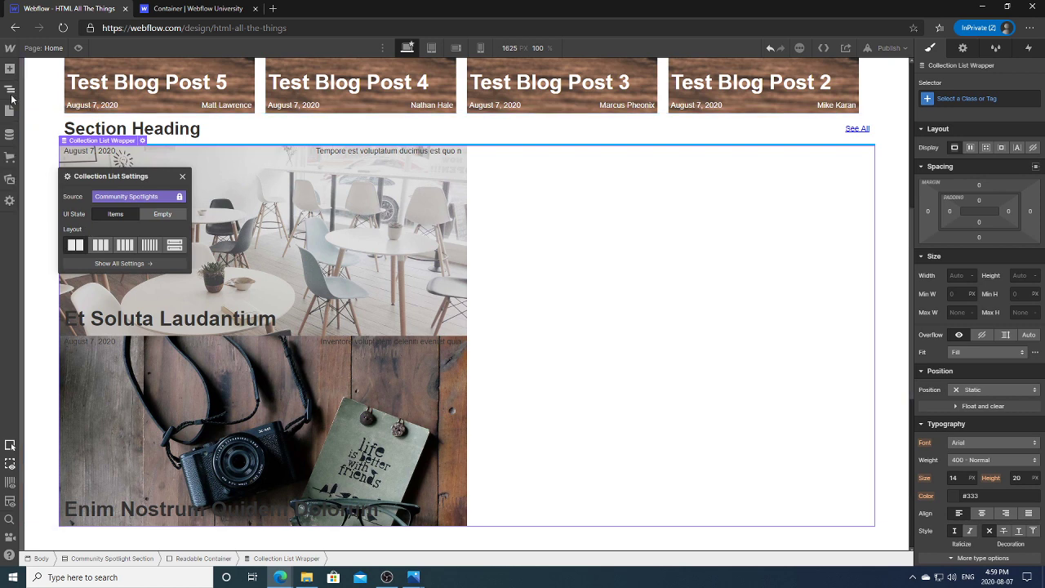
Step: Set the 50 Width Item's width to 43%, then change it to 50%
left_click(9, 90)
left_click(74, 194)
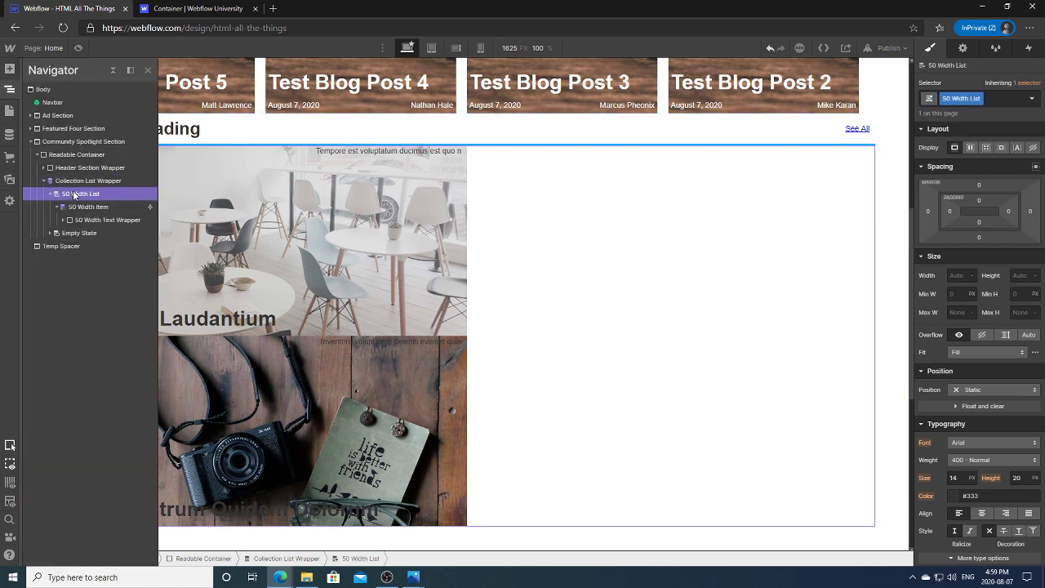
left_click(83, 208)
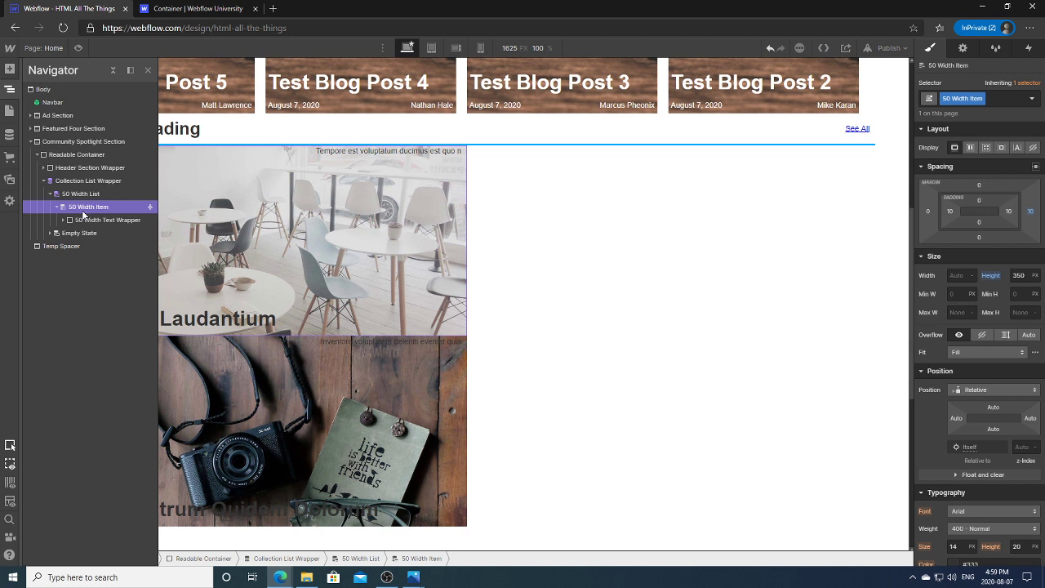
left_click(962, 276)
key("Return")
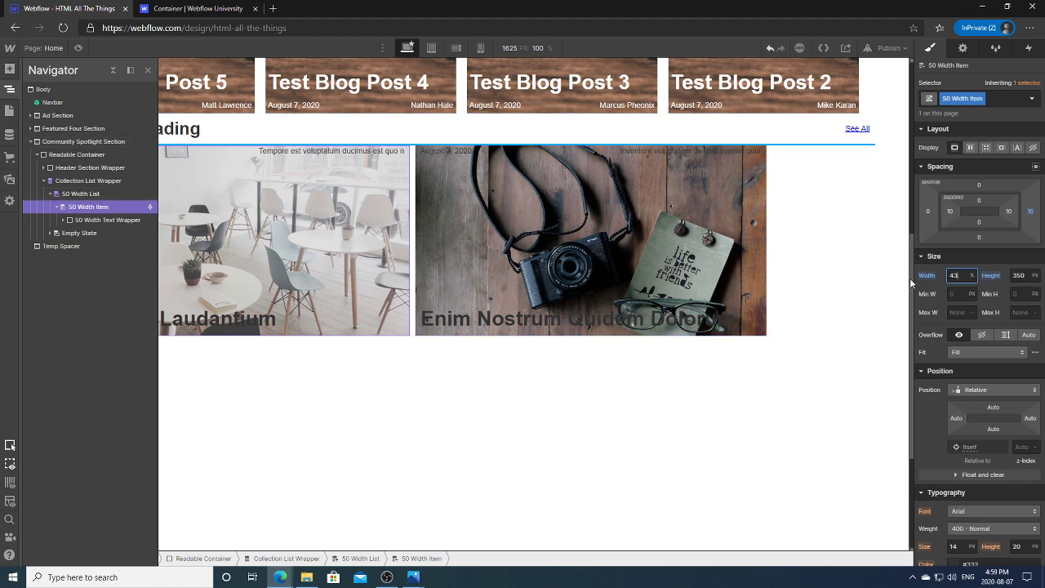
key("BackSpace")
key("BackSpace")
type("50")
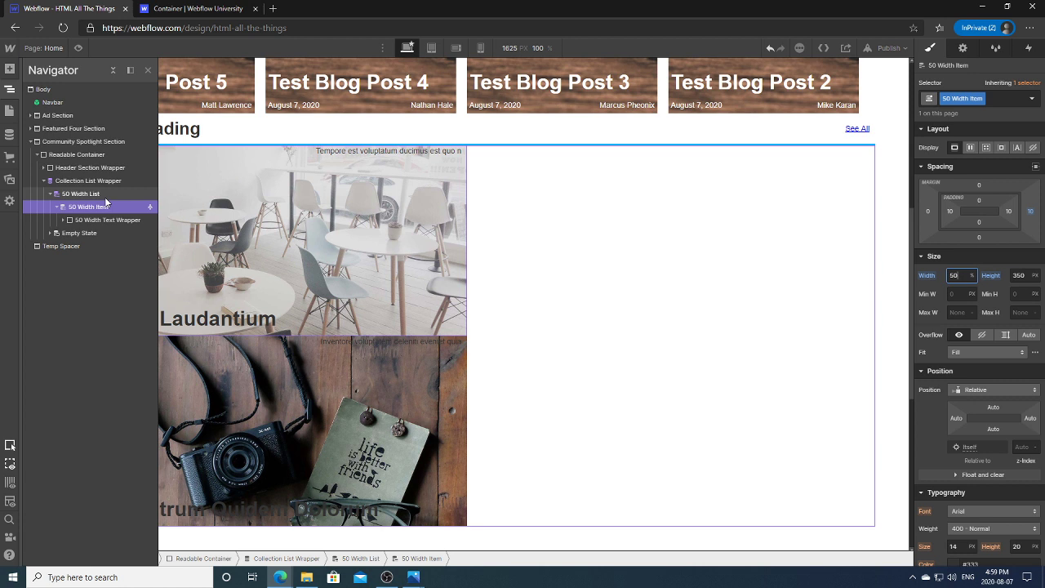
Step: Open the full Collection List settings for the spotlight list
left_click(10, 89)
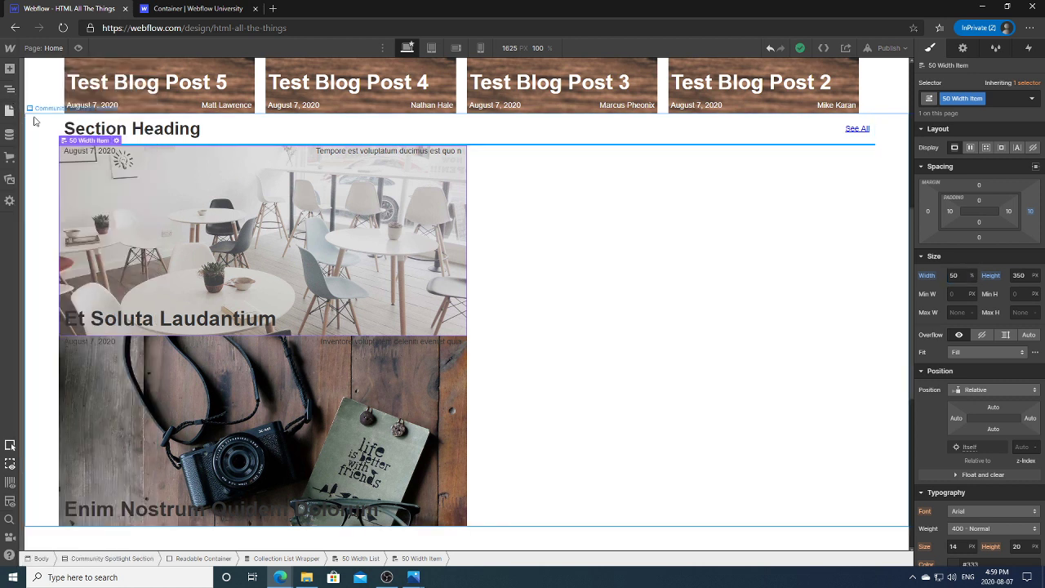
left_click(115, 142)
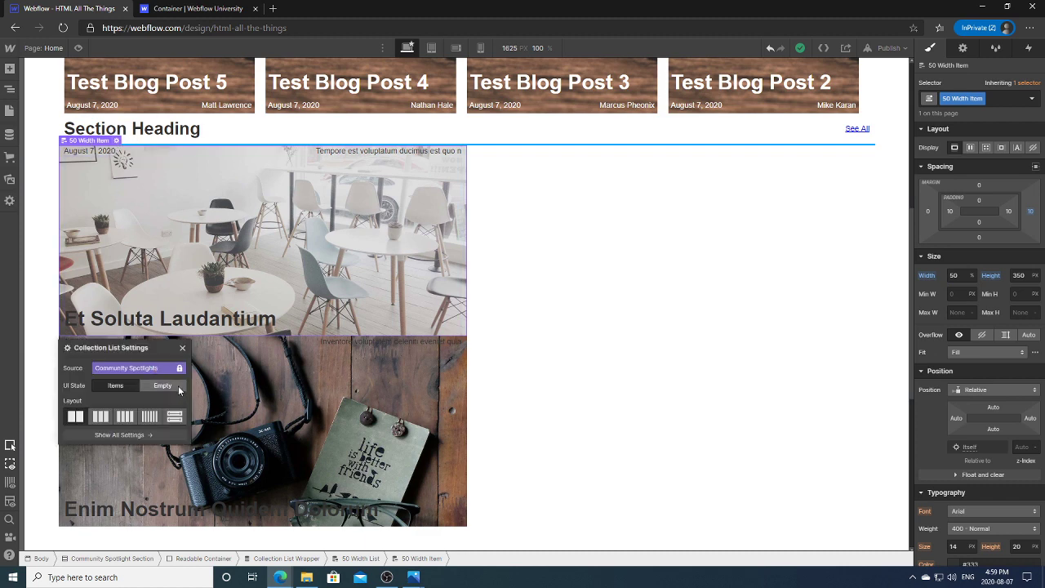
left_click(159, 434)
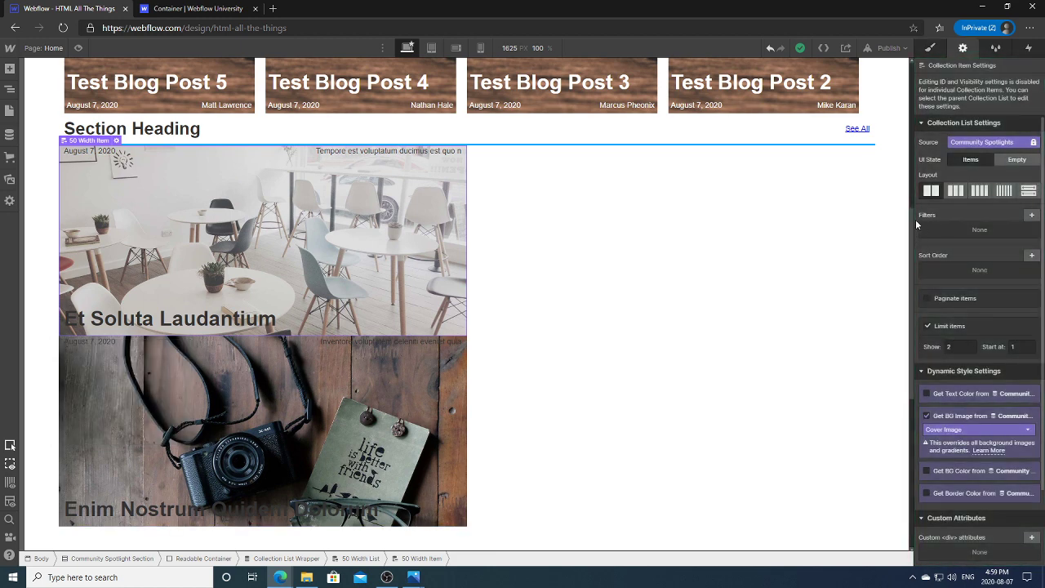
left_click_drag(912, 219, 920, 353)
Step: Add a Collection List below the Temp Spacer sourced from Community Spotlights
left_click(554, 335)
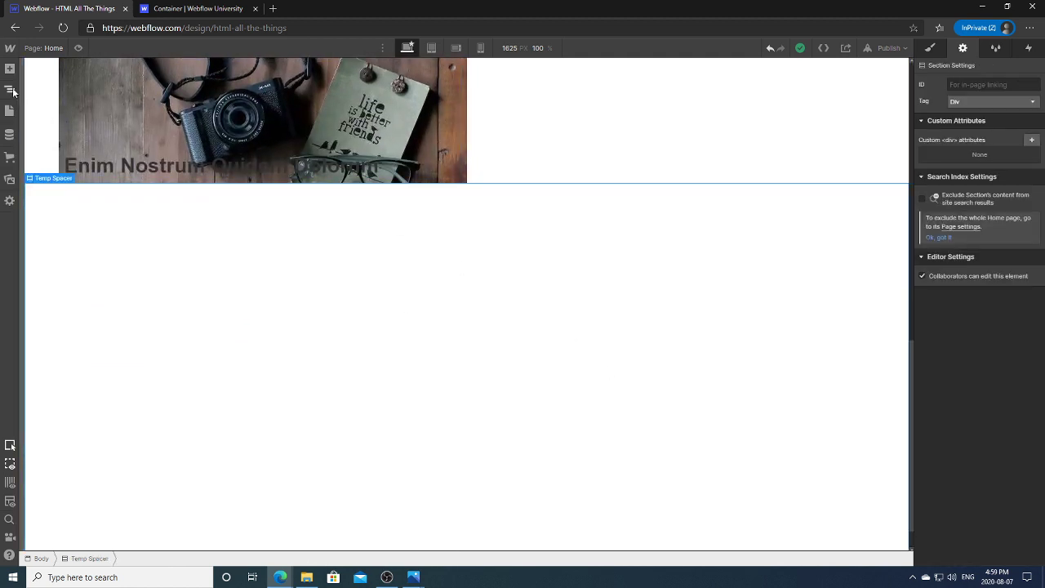
left_click(9, 70)
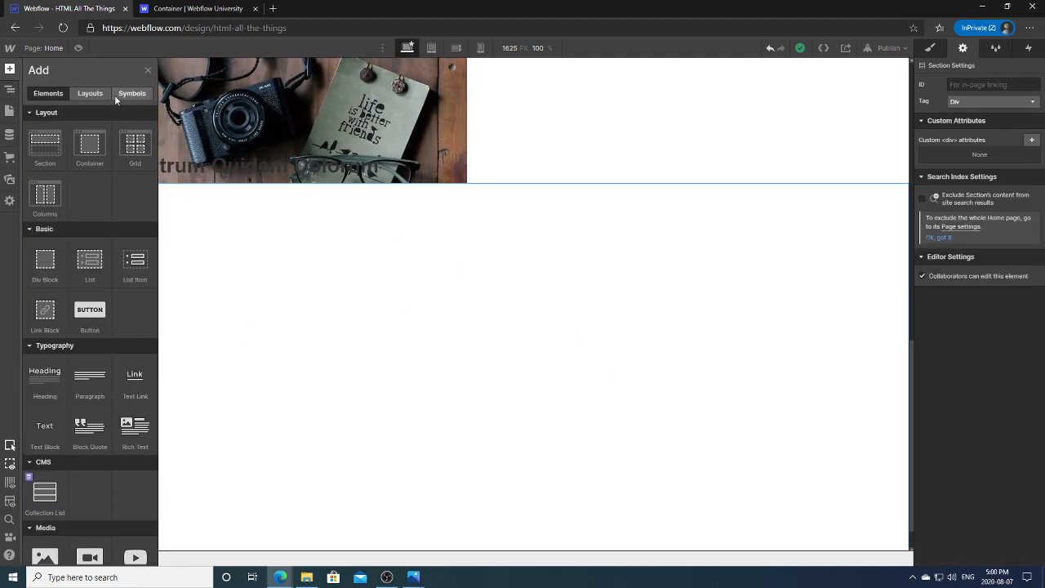
left_click(46, 492)
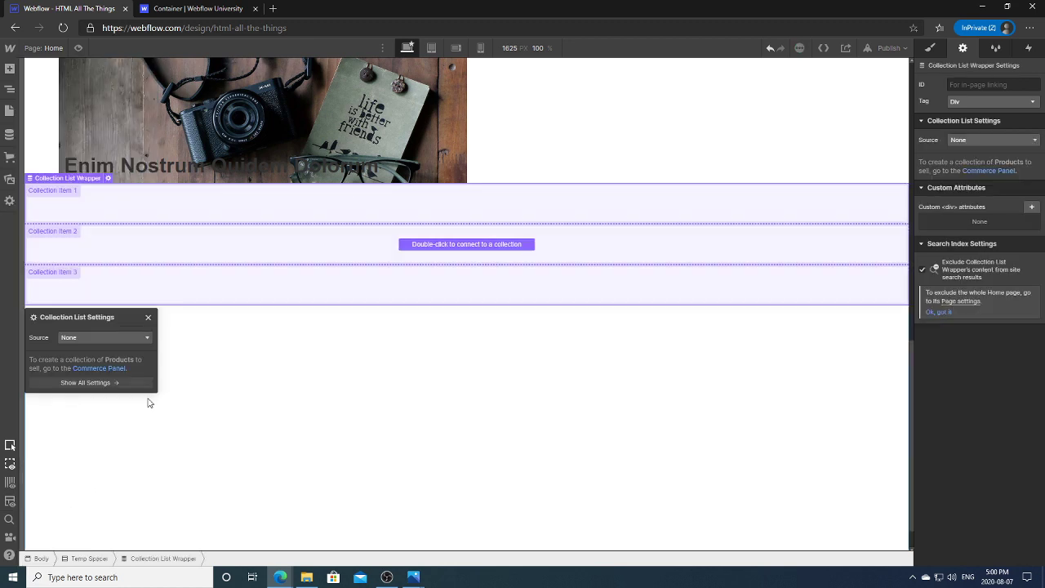
left_click(123, 337)
left_click(107, 373)
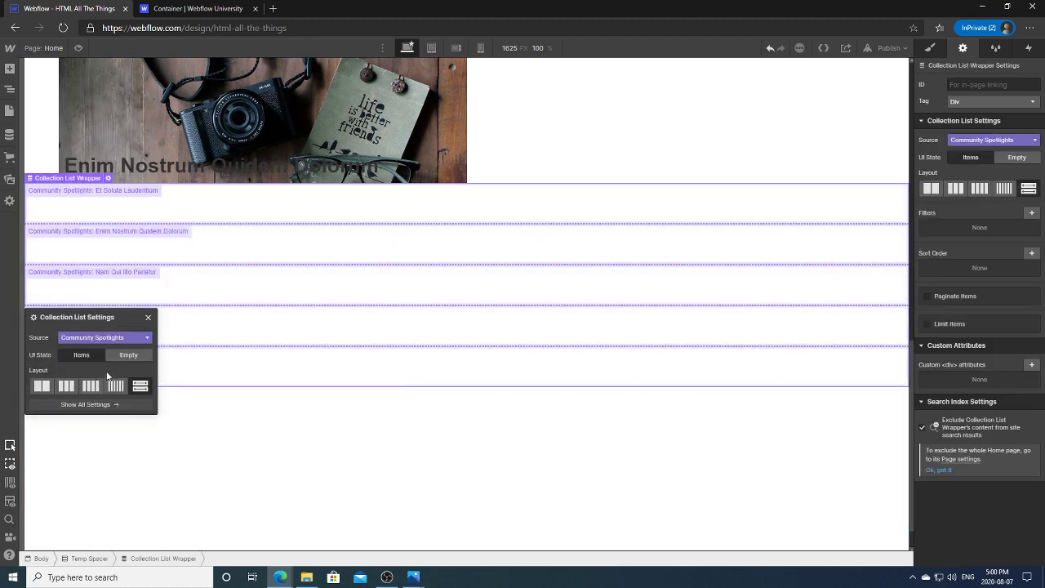
left_click(147, 317)
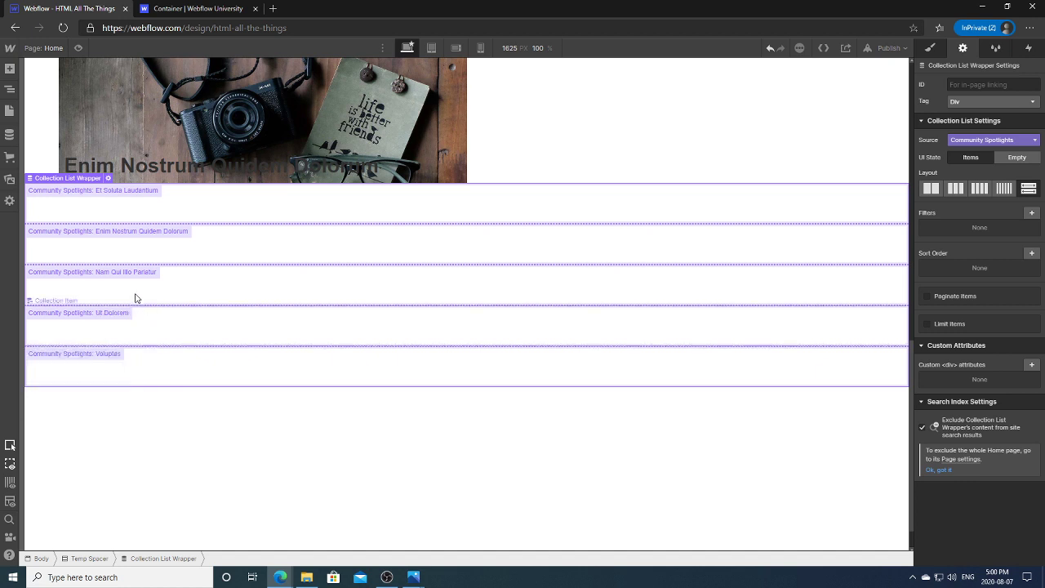
Step: Delete the trial Collection List from below the spacer
left_click(9, 87)
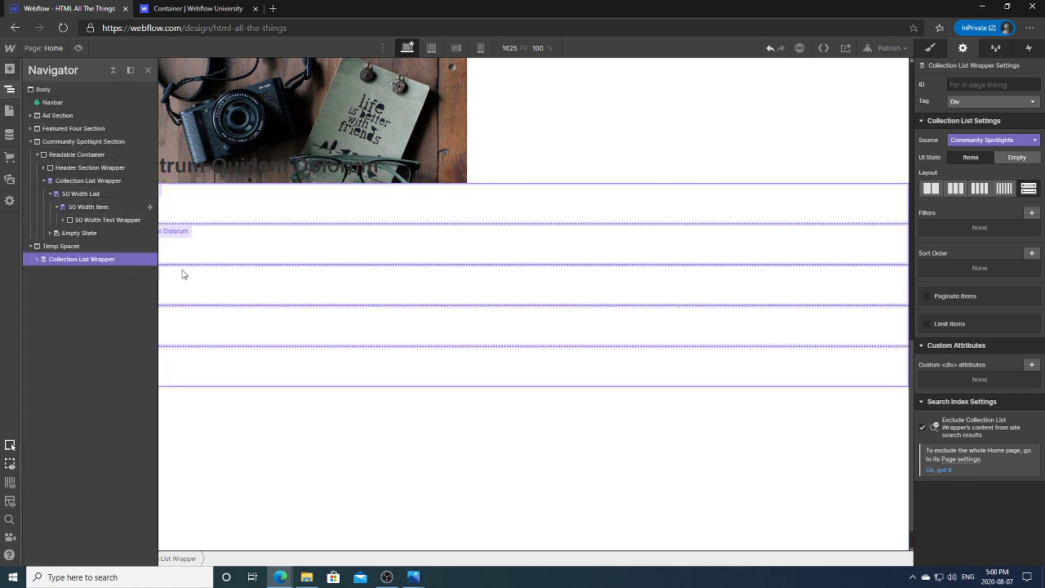
key("Delete")
left_click(10, 88)
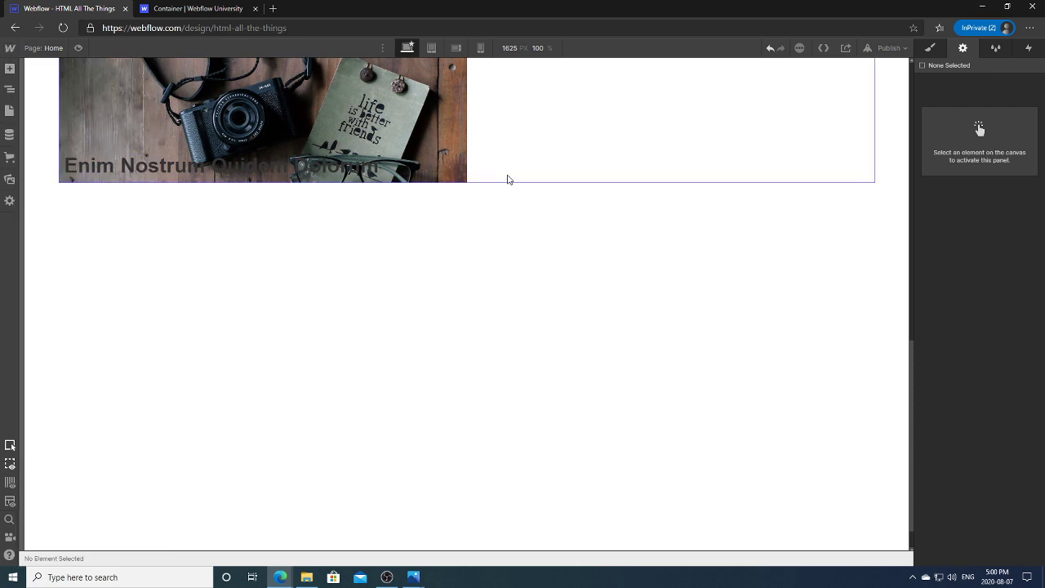
left_click_drag(910, 347, 922, 213)
scroll(560, 303, "down", 1)
Step: Switch the Community Spotlights list to the single-column list layout
left_click(511, 308)
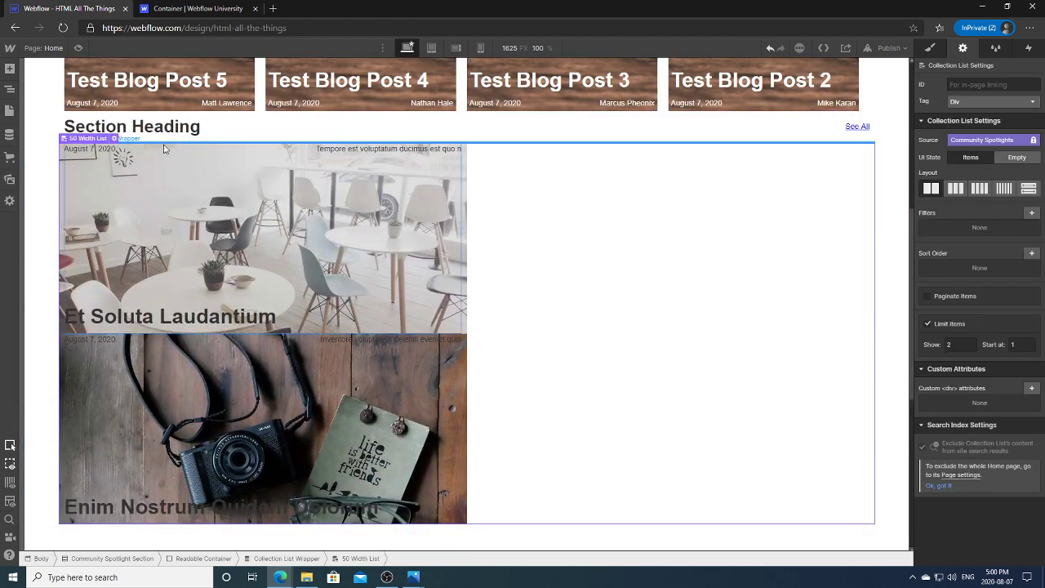
left_click(16, 91)
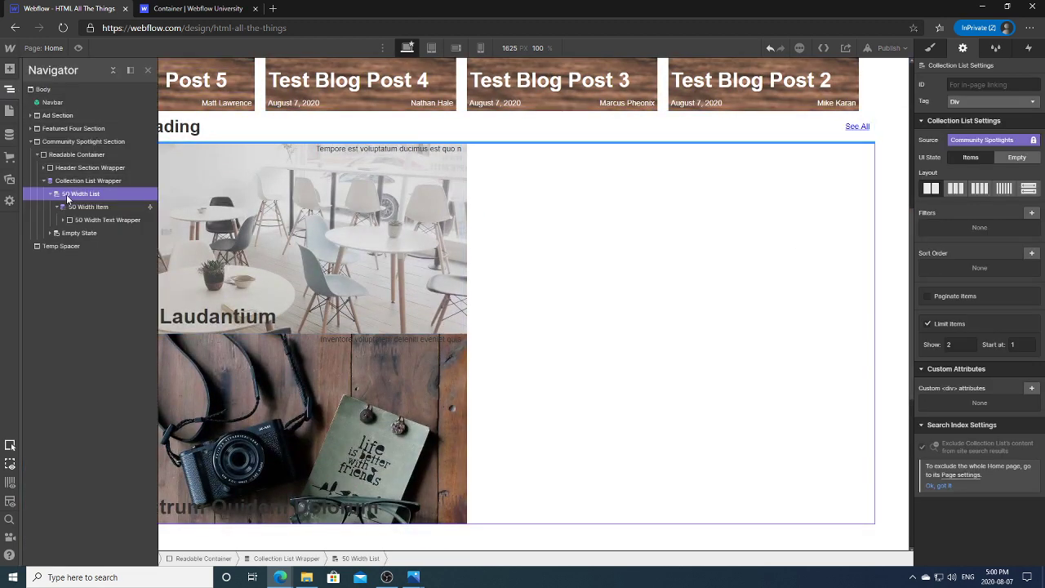
left_click(1028, 194)
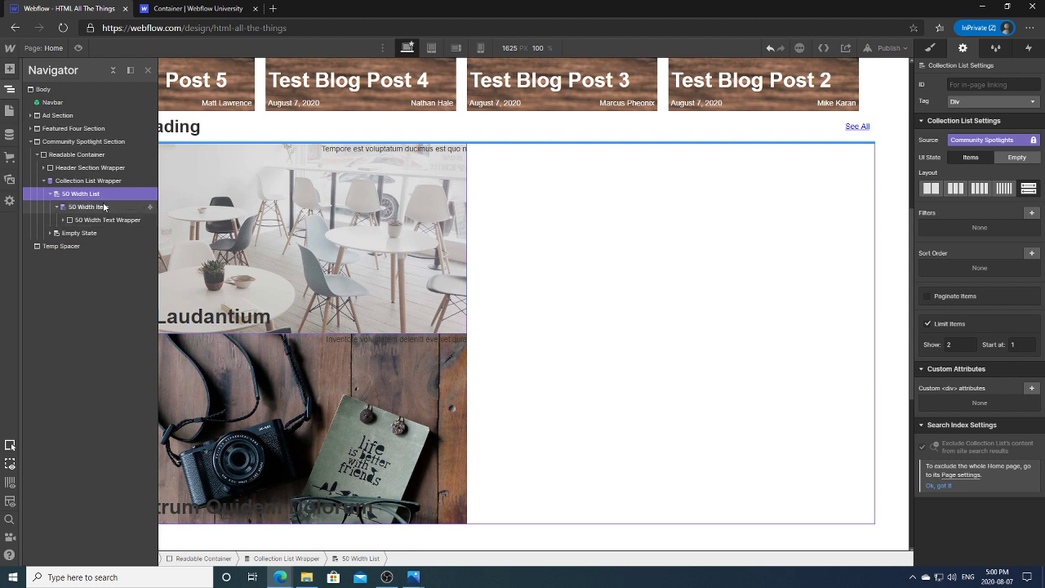
left_click(88, 180)
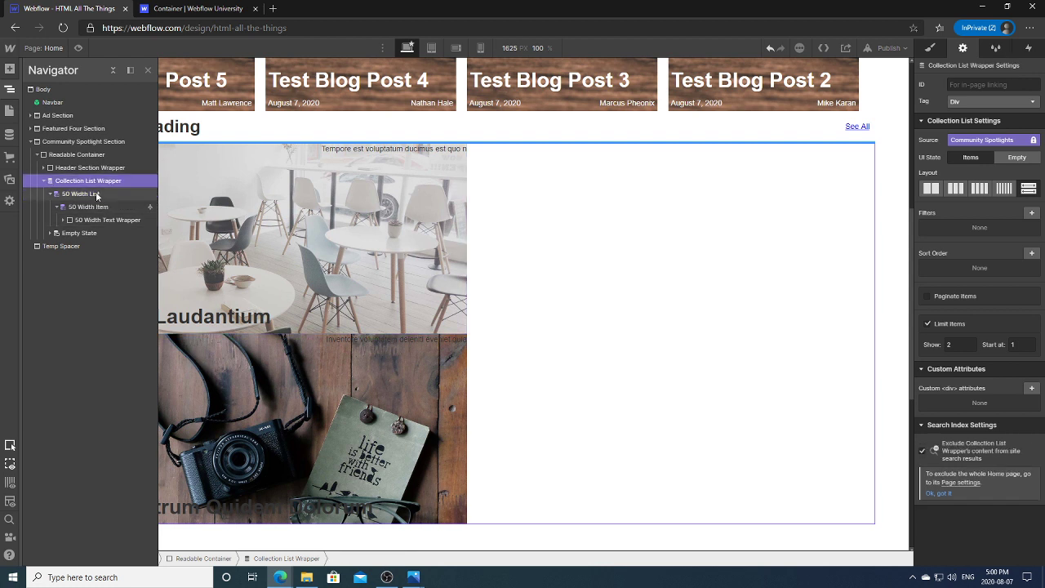
left_click(80, 193)
left_click(88, 207)
Step: Set the 50 Width List's Display to Flex so both spotlight cards share one row
left_click(80, 194)
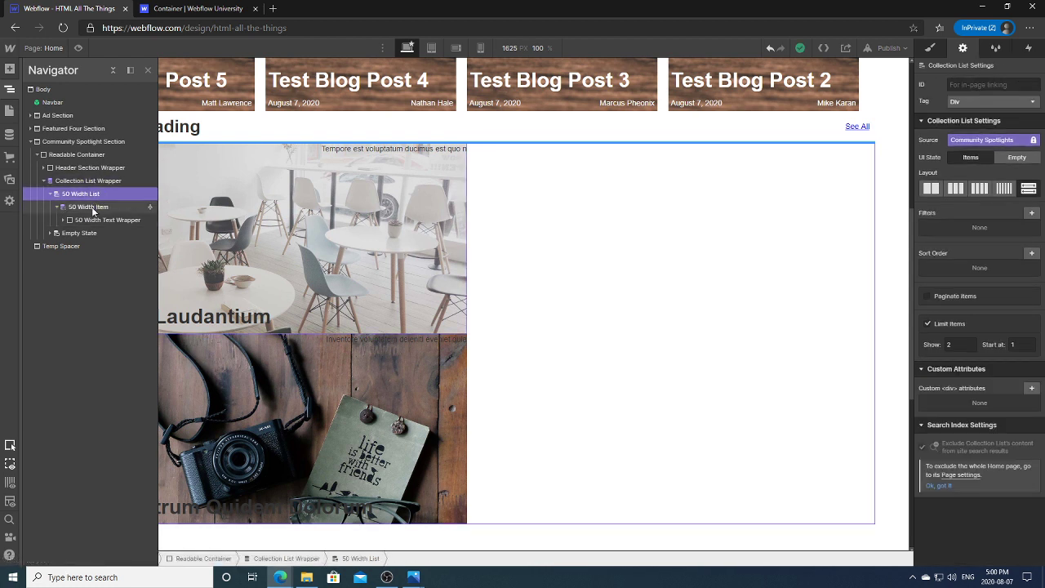
left_click(89, 207)
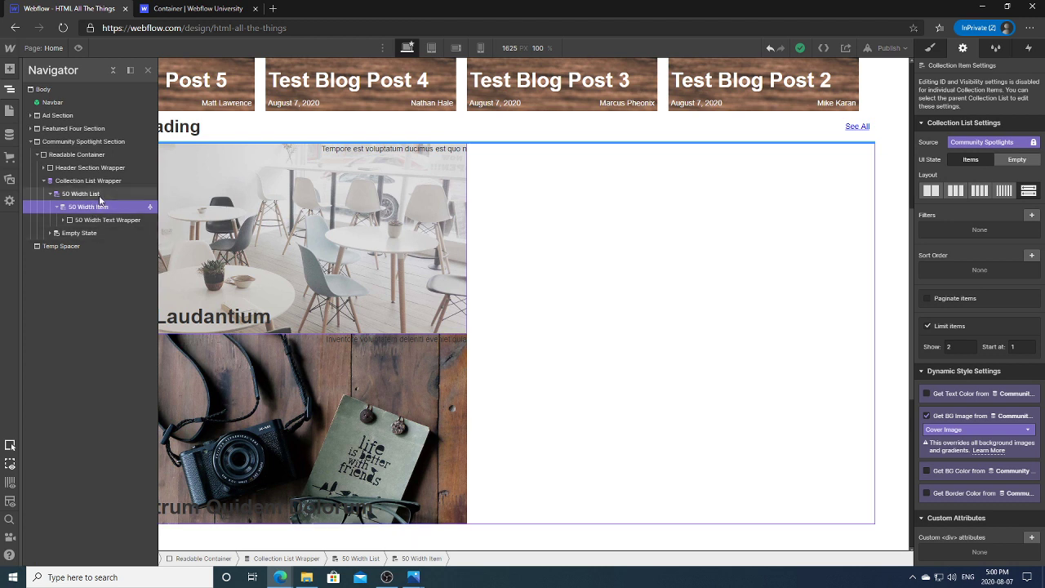
left_click(80, 193)
left_click(86, 180)
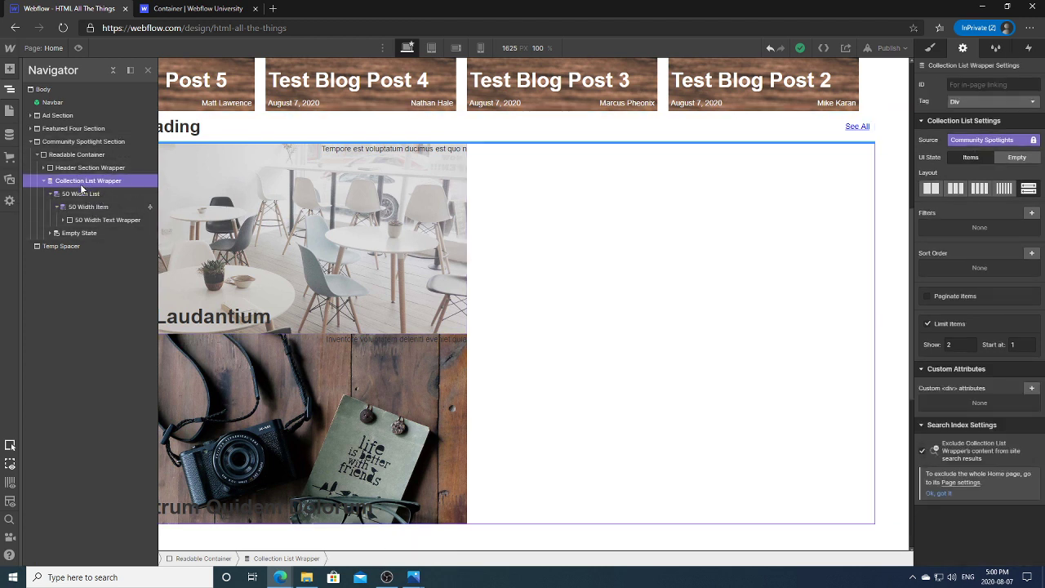
left_click(82, 193)
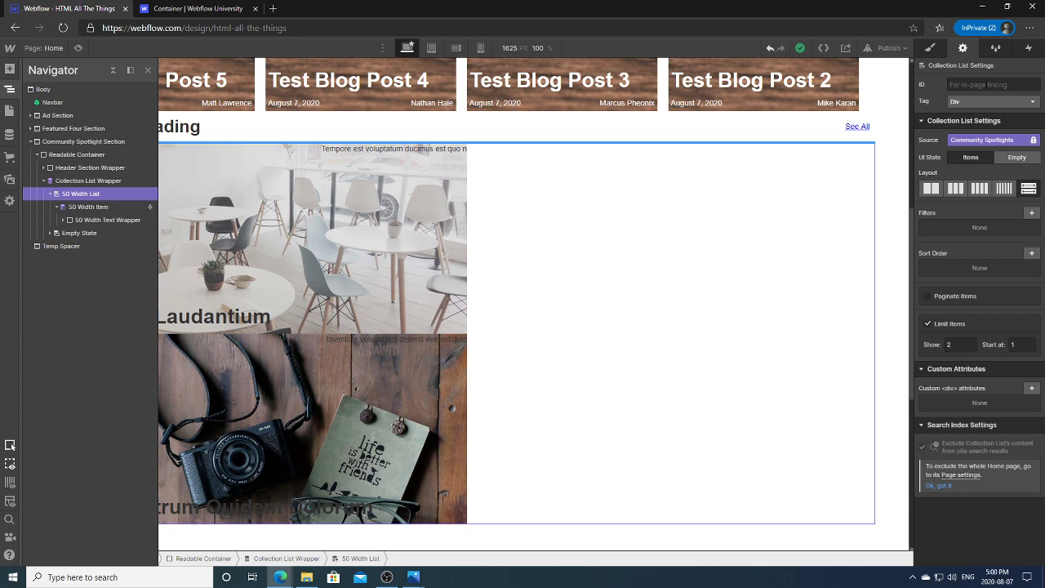
left_click(930, 47)
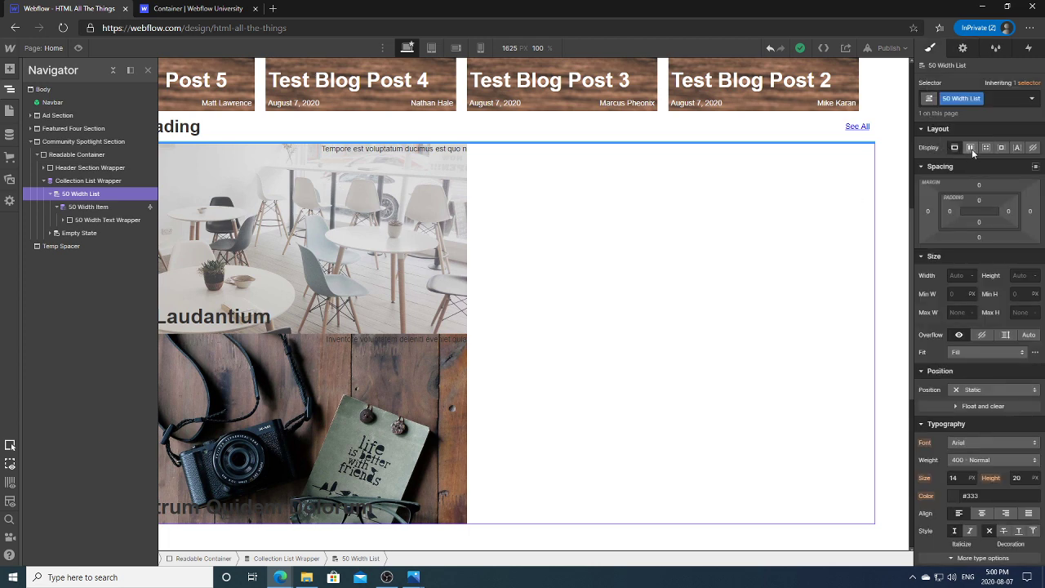
left_click(971, 147)
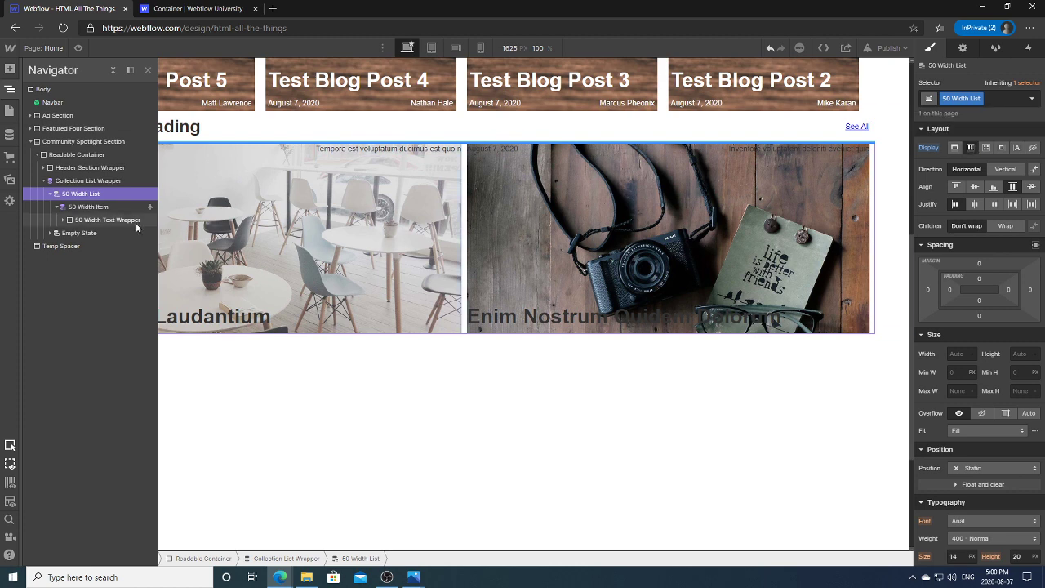
left_click(85, 207)
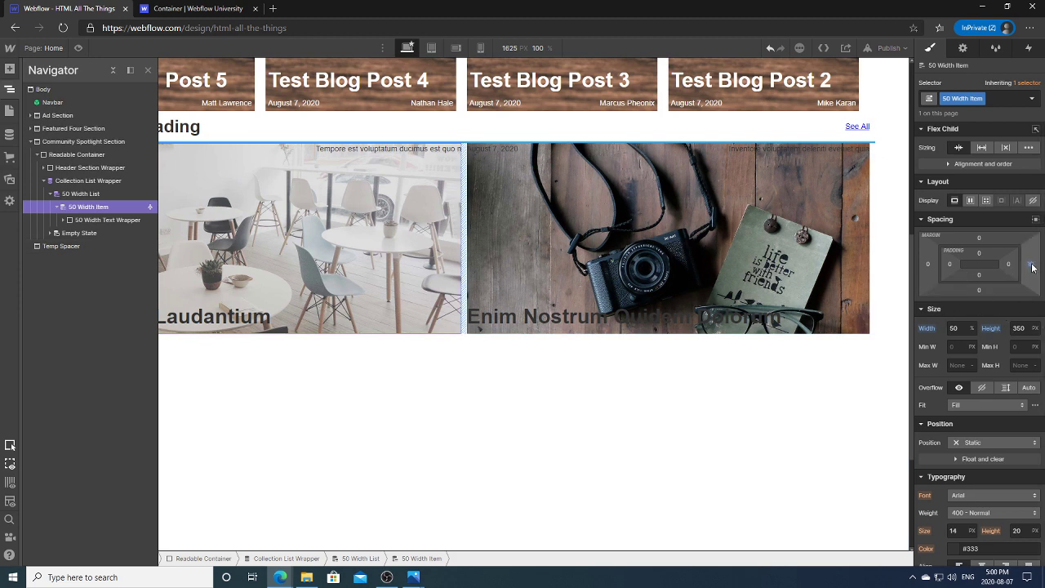
left_click(11, 88)
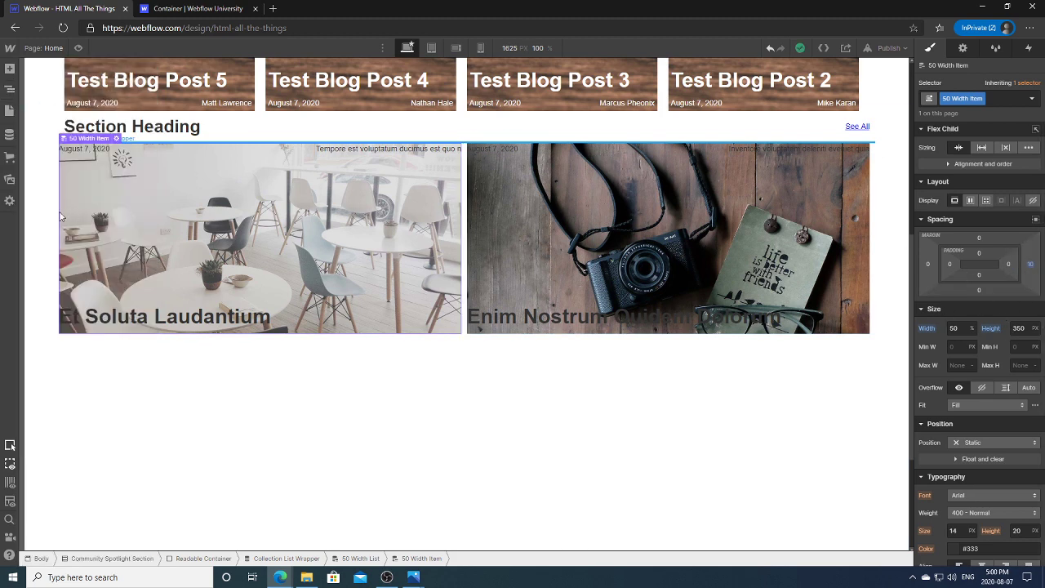
left_click(484, 361)
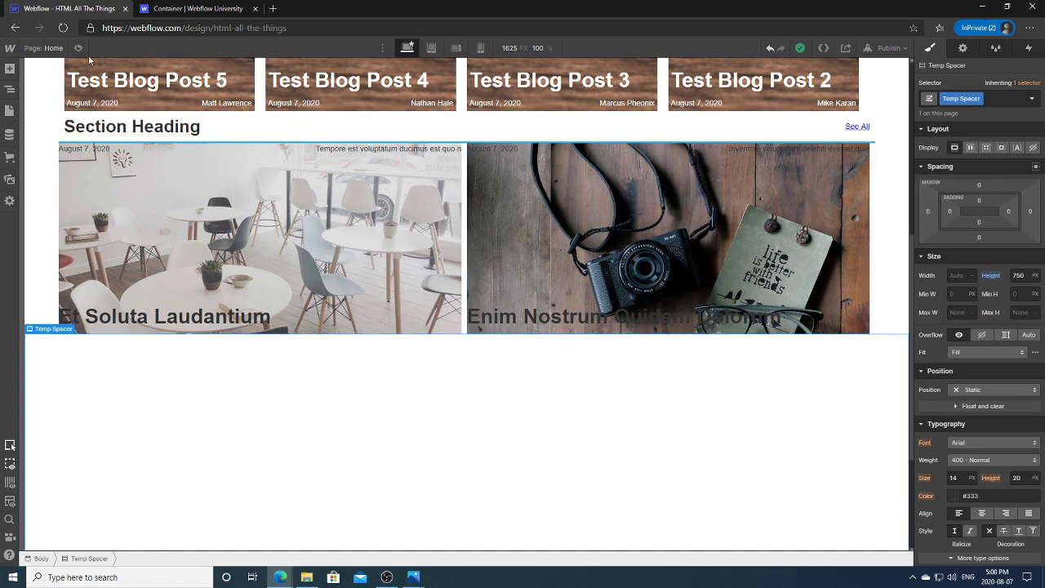
left_click(9, 88)
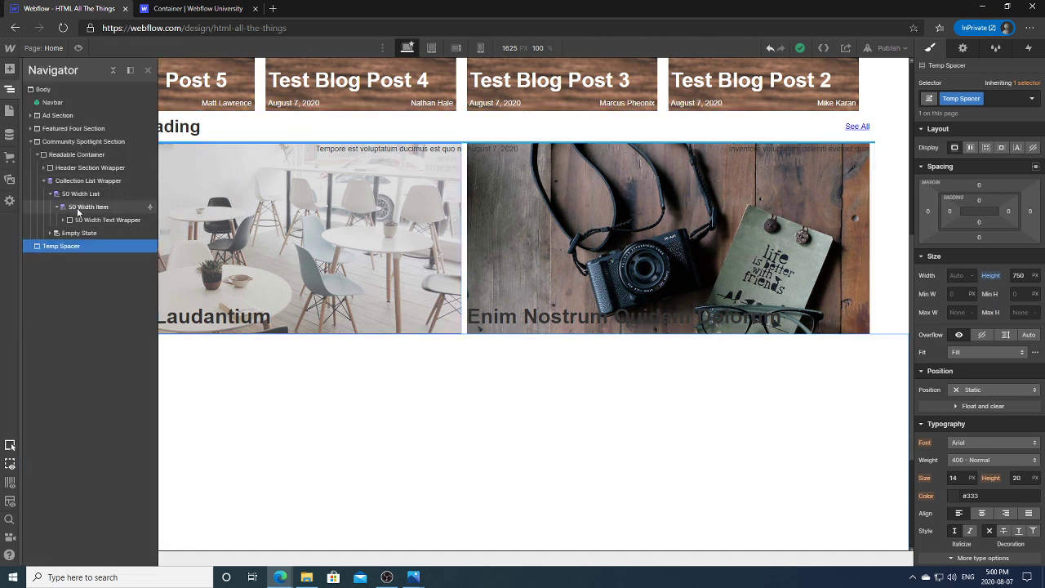
left_click(82, 196)
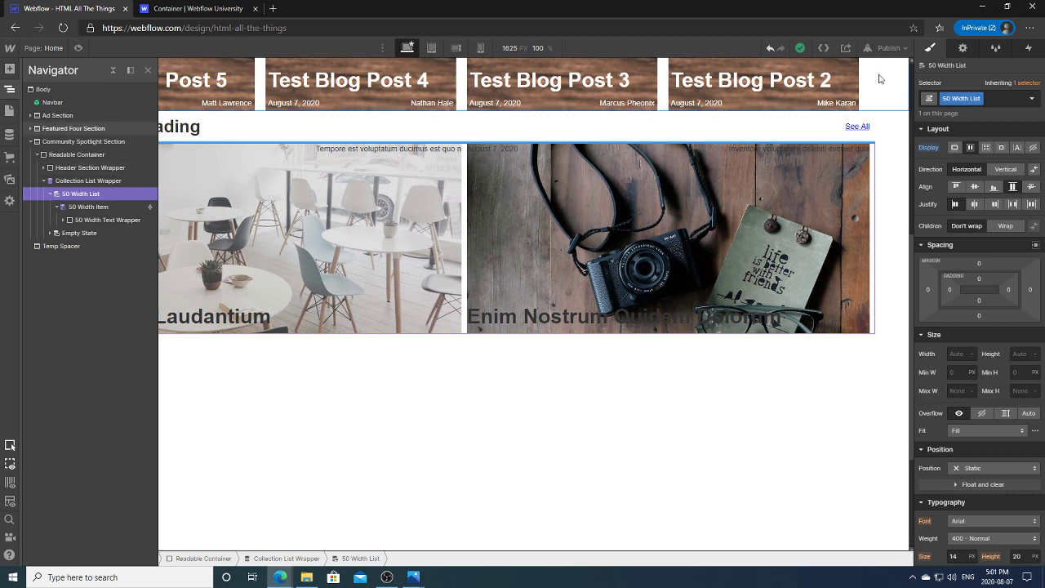
Step: Open Export Code and browse the CSS, JS and Assets tabs before returning to HTML
left_click(824, 49)
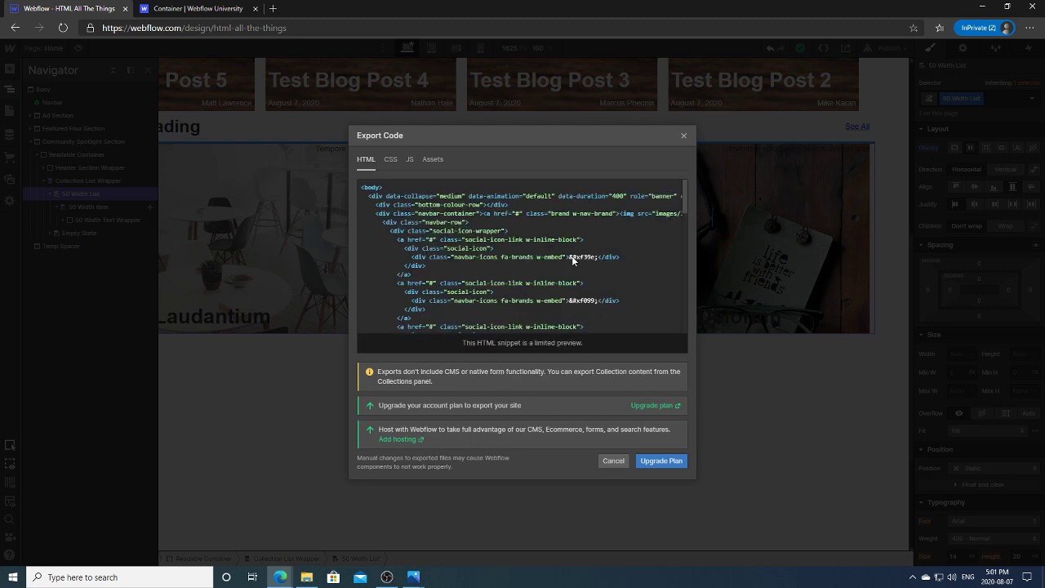
left_click(390, 160)
left_click(410, 161)
left_click(431, 160)
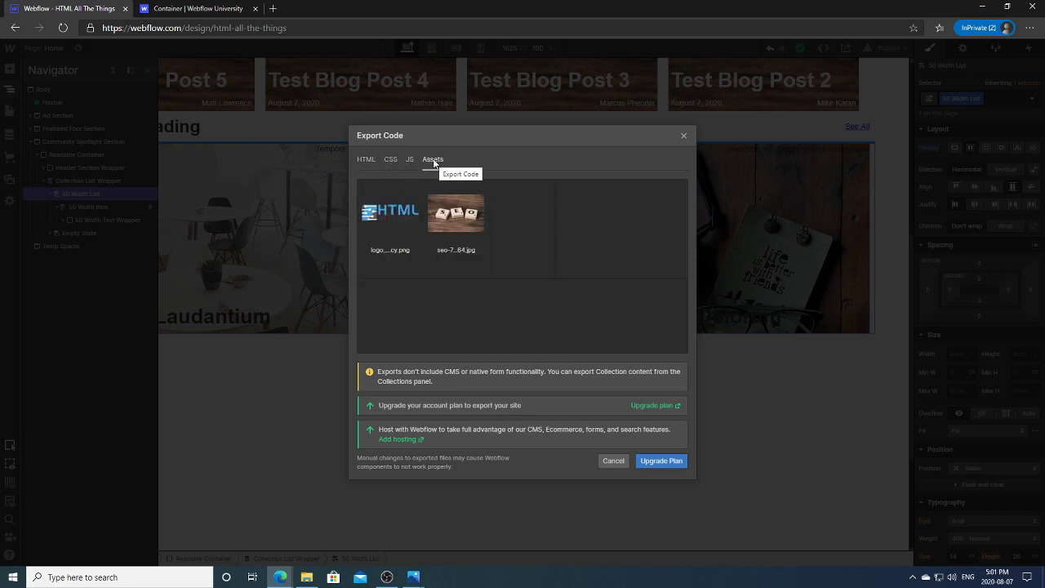
left_click(374, 162)
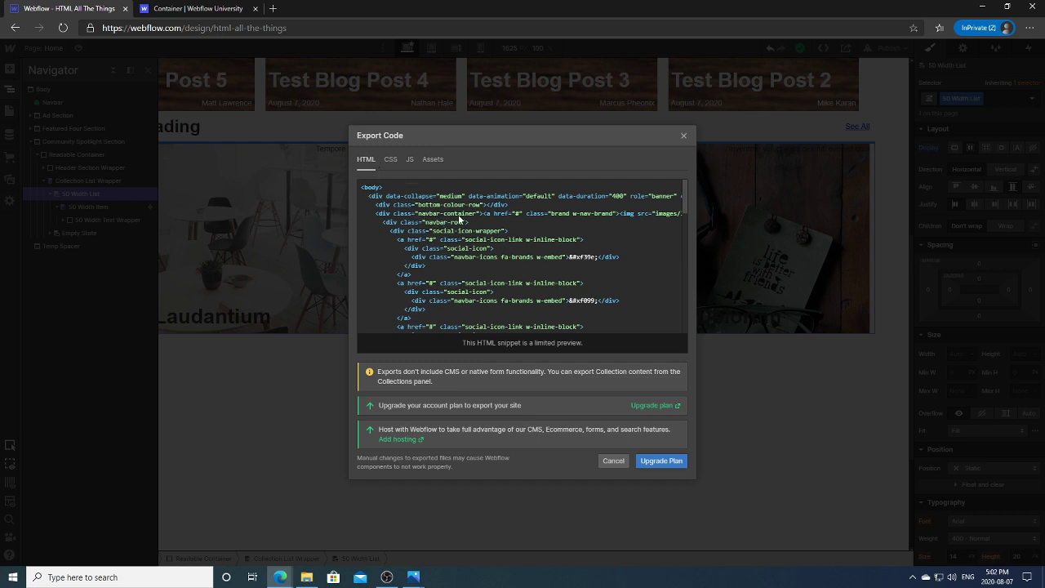
Step: Scroll the HTML preview down to the community-spotlight-section and _50-width-list markup
left_click_drag(683, 193, 678, 259)
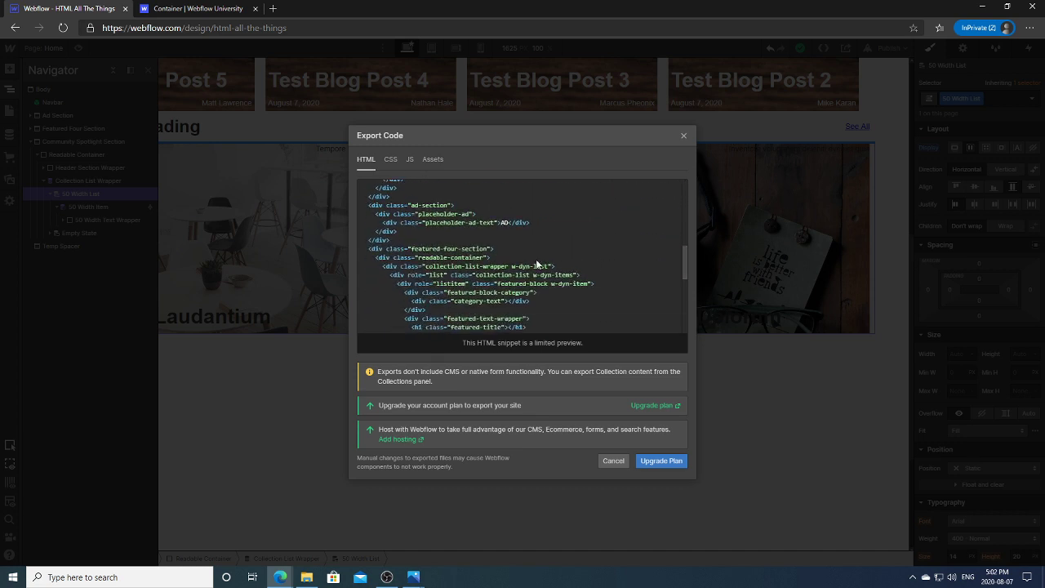
left_click_drag(689, 258, 681, 299)
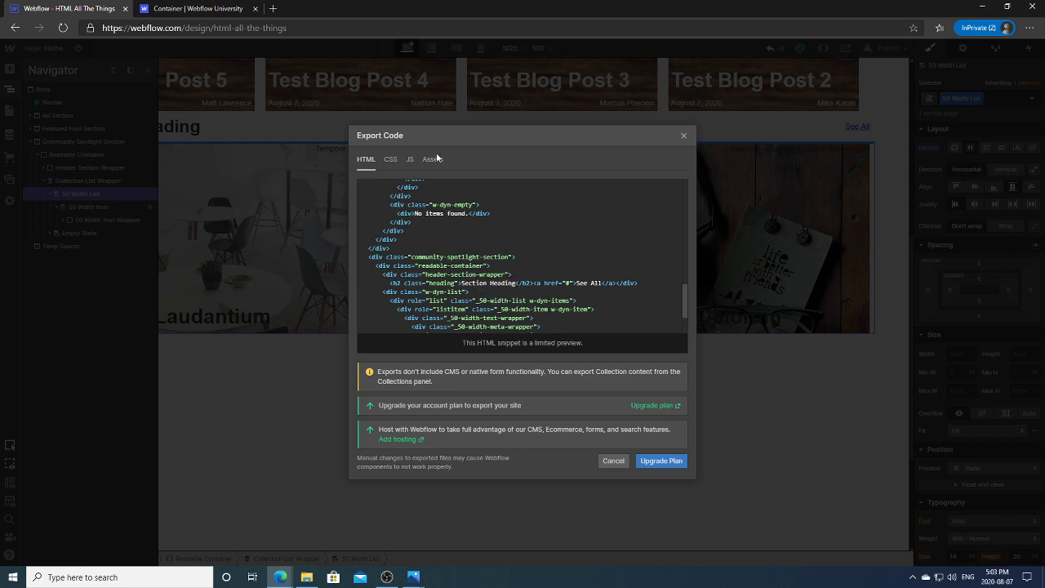
Step: Flip through the CSS, JS and Assets tabs, back to HTML, then close Export Code
left_click(390, 159)
left_click(410, 160)
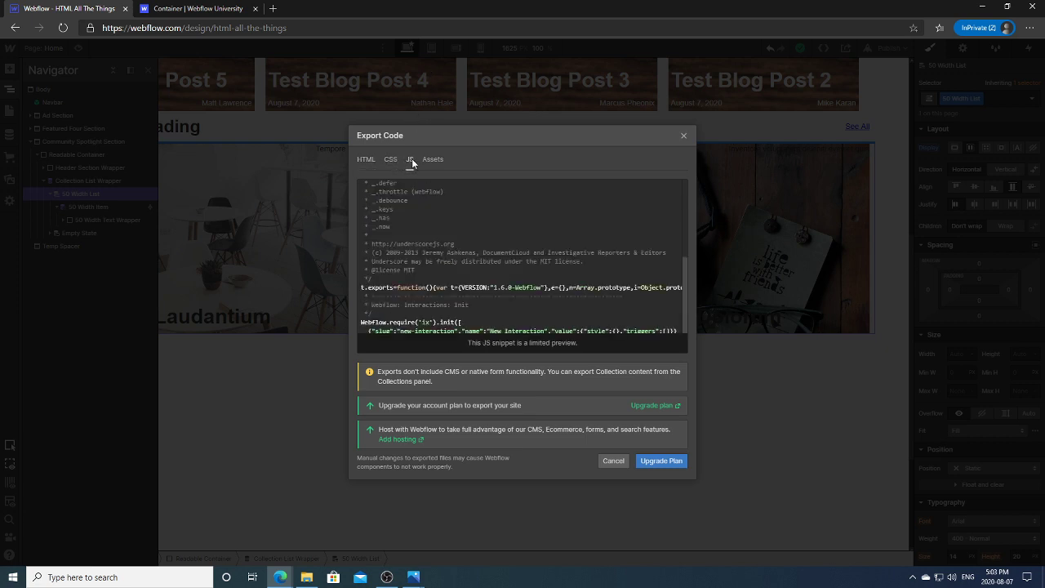
left_click(433, 160)
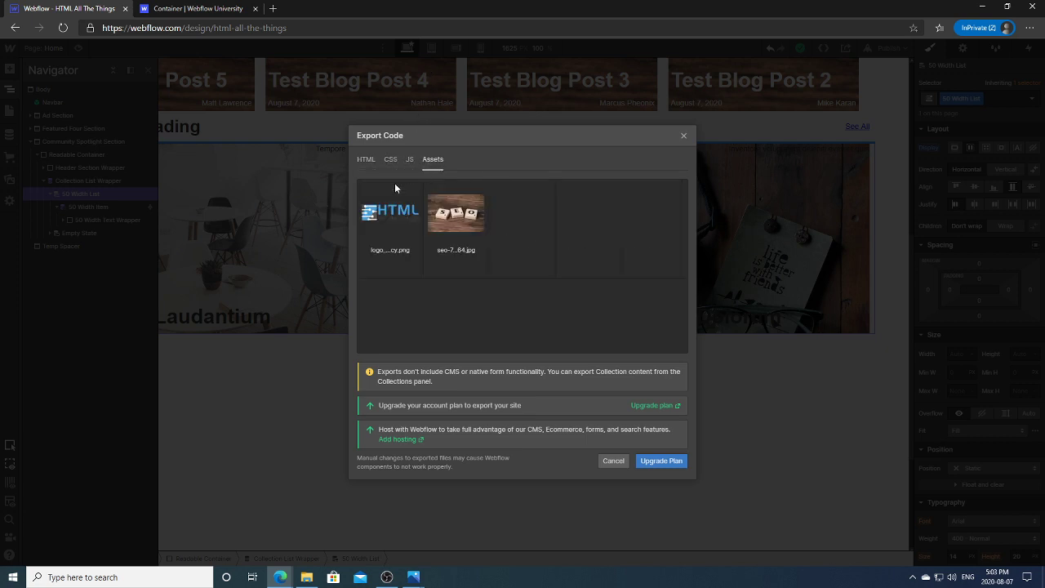
left_click(365, 159)
left_click(683, 137)
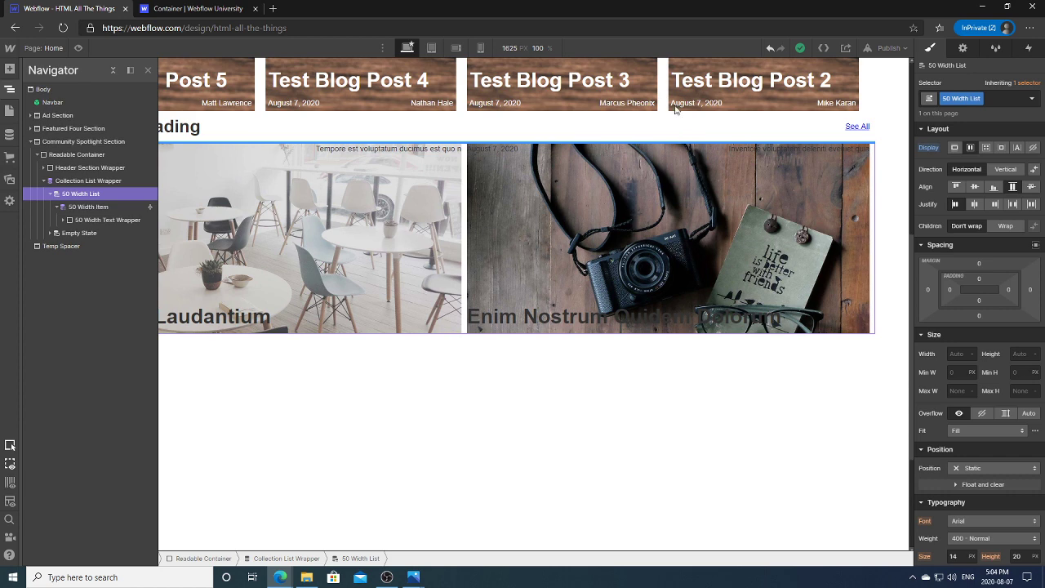
Step: Reset the 50 Width Item's right margin to 0
left_click(12, 91)
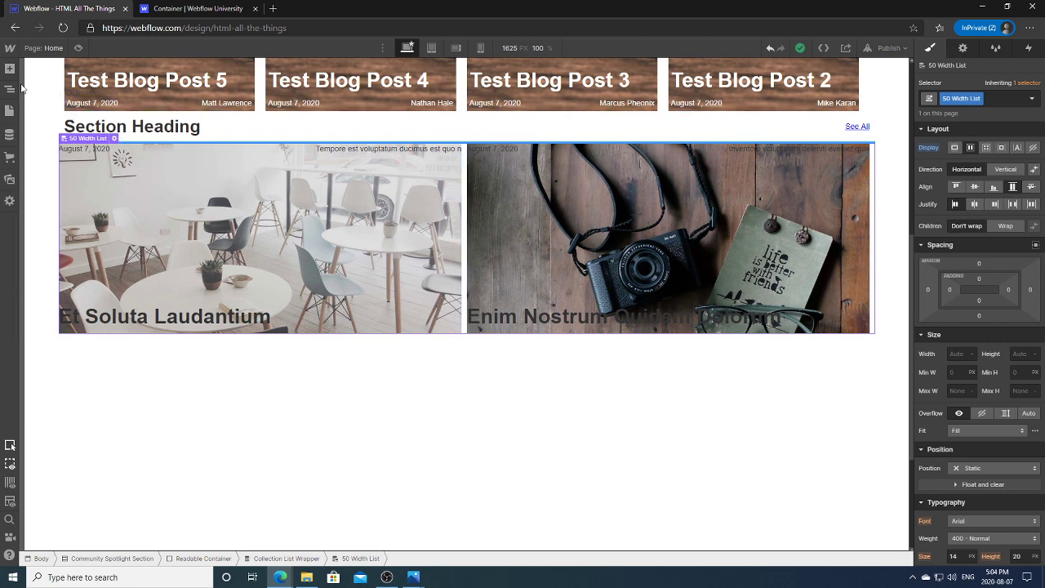
left_click(13, 89)
left_click(87, 207)
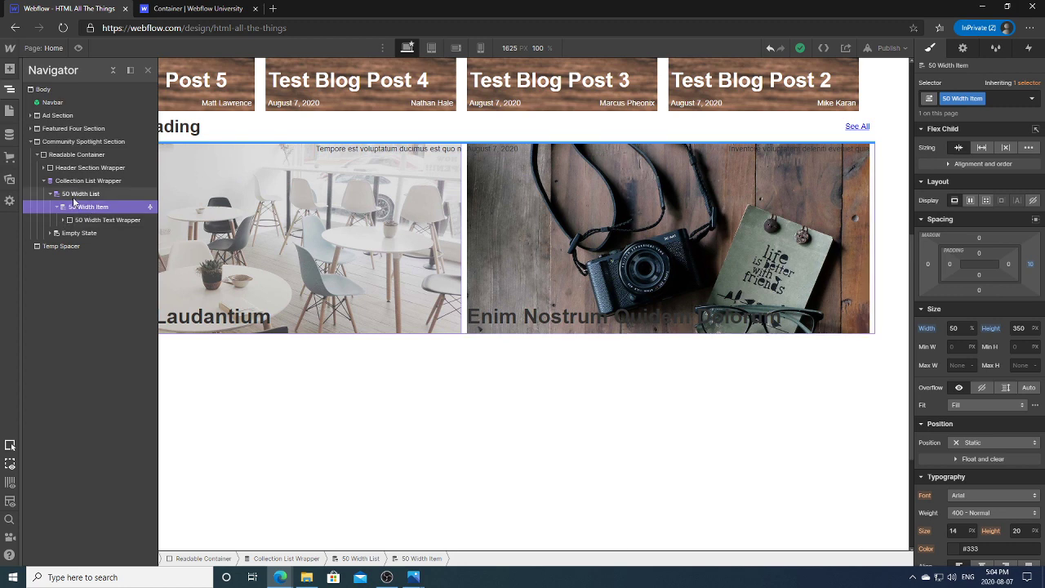
left_click(75, 194)
left_click(78, 209)
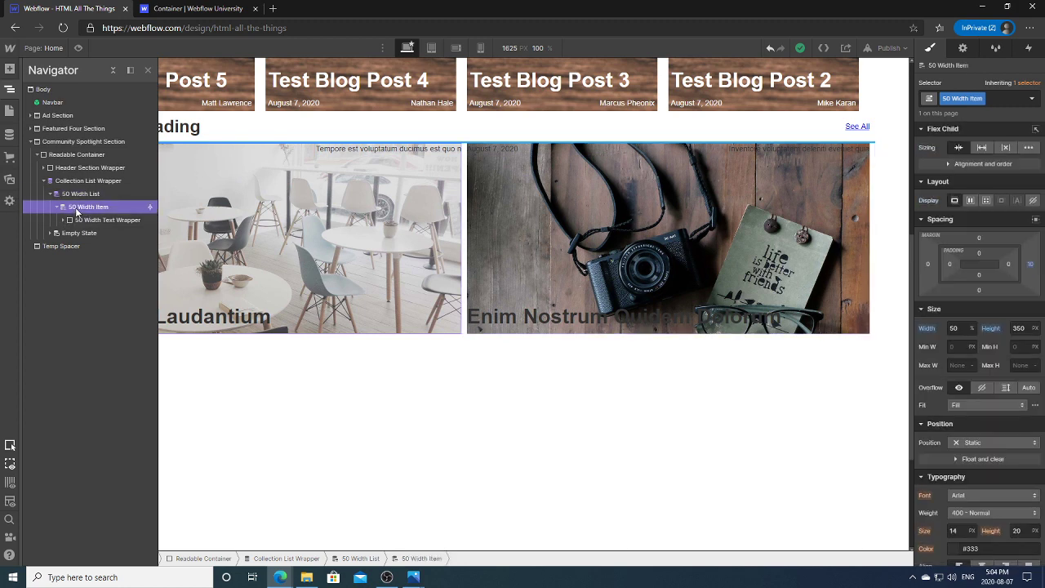
left_click(1034, 268)
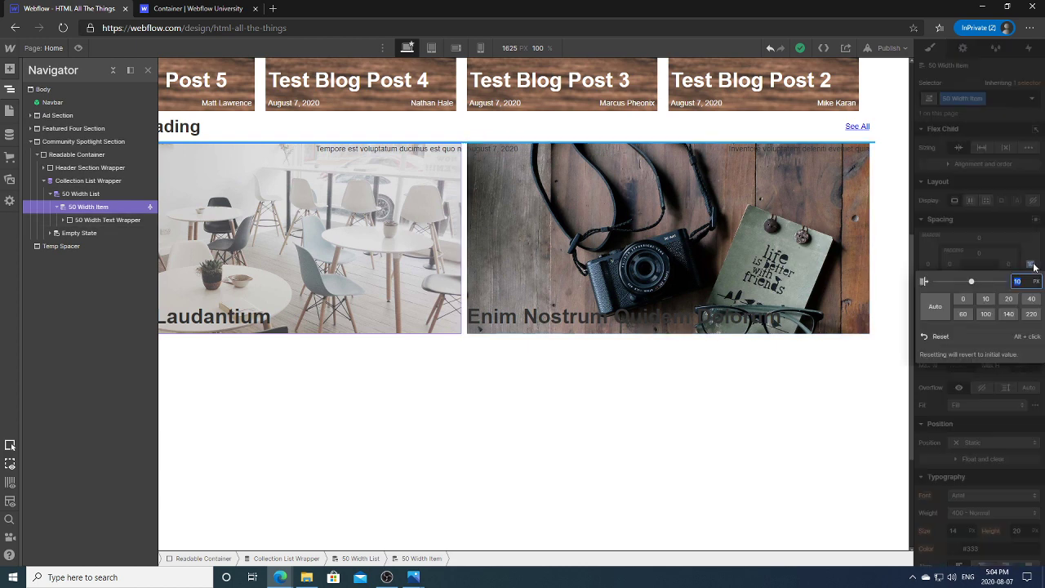
left_click(940, 343)
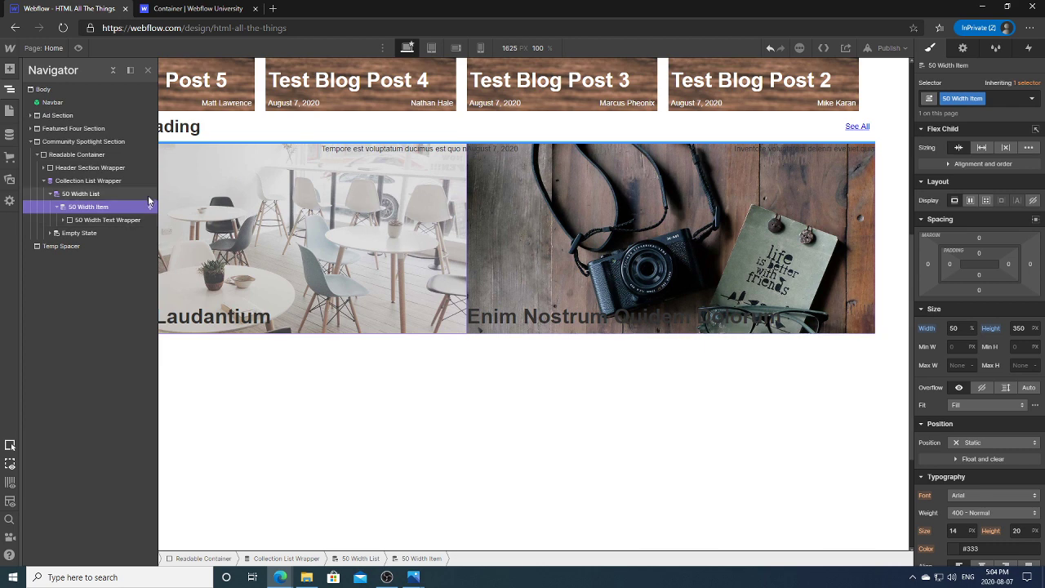
Step: Start adding a combo class to the 50 Width Item card, then dismiss it
left_click(11, 89)
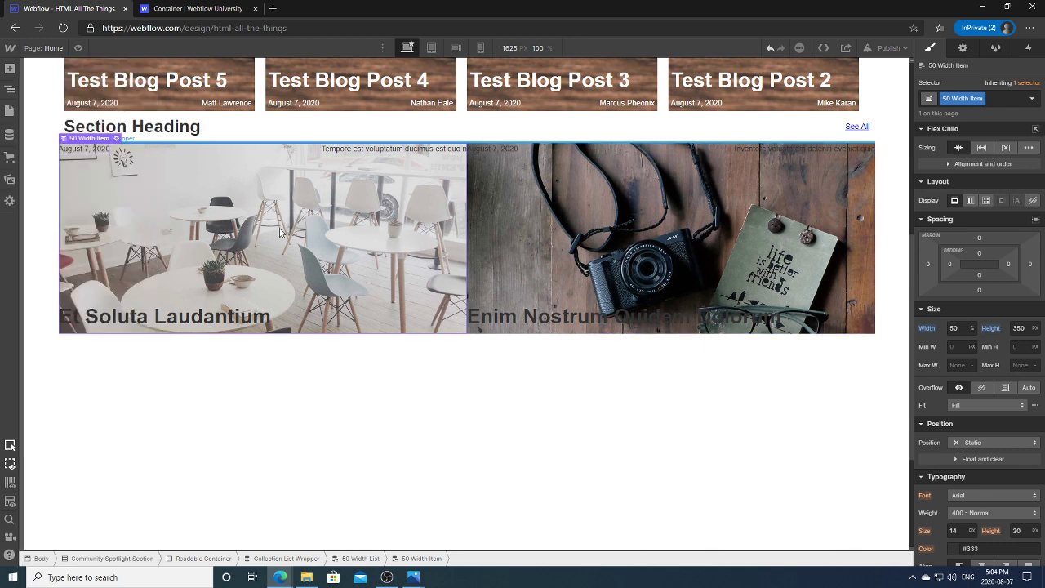
left_click(280, 233)
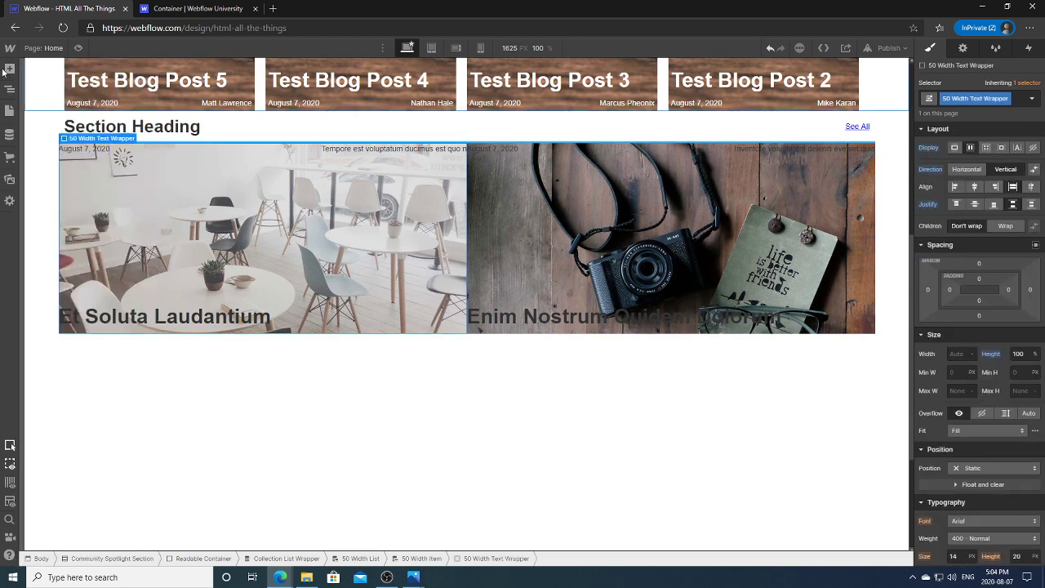
left_click(11, 90)
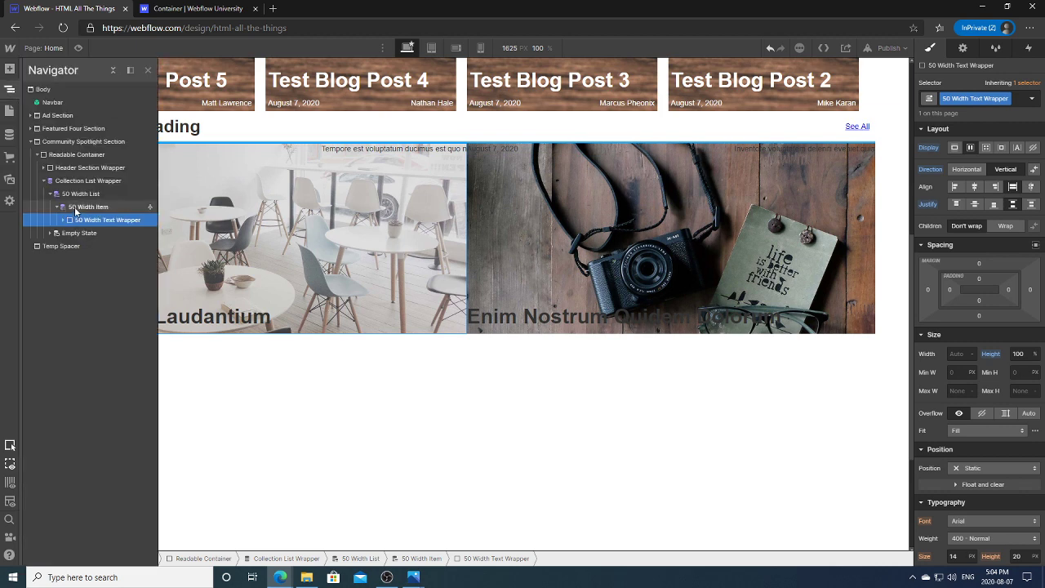
left_click(80, 208)
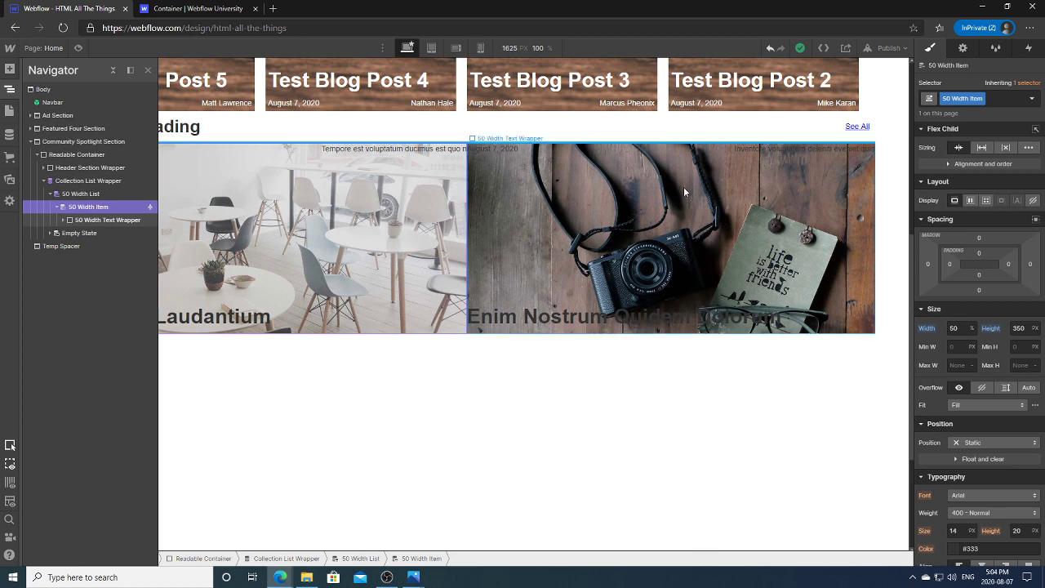
left_click(988, 98)
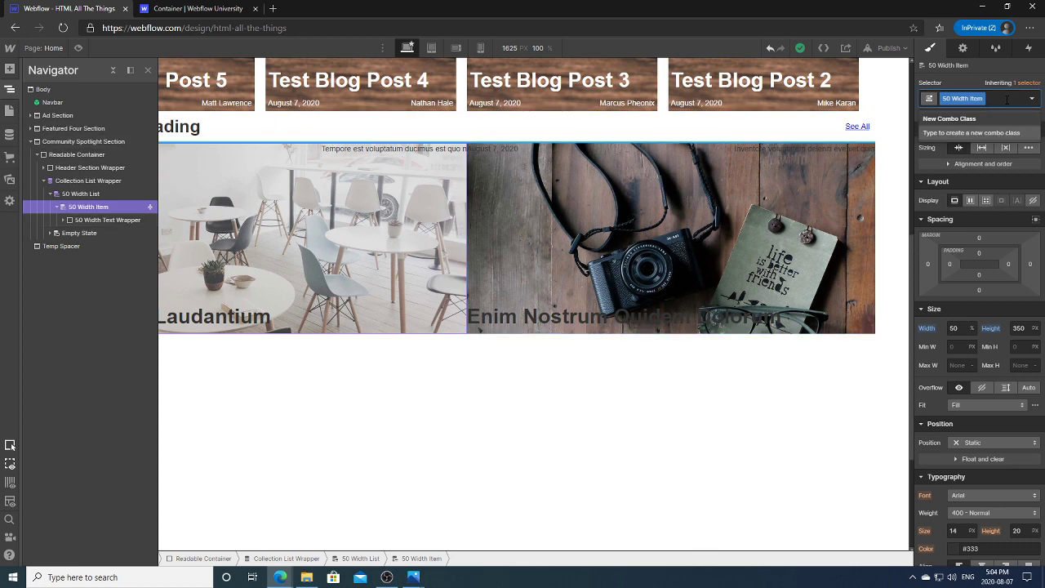
left_click(865, 302)
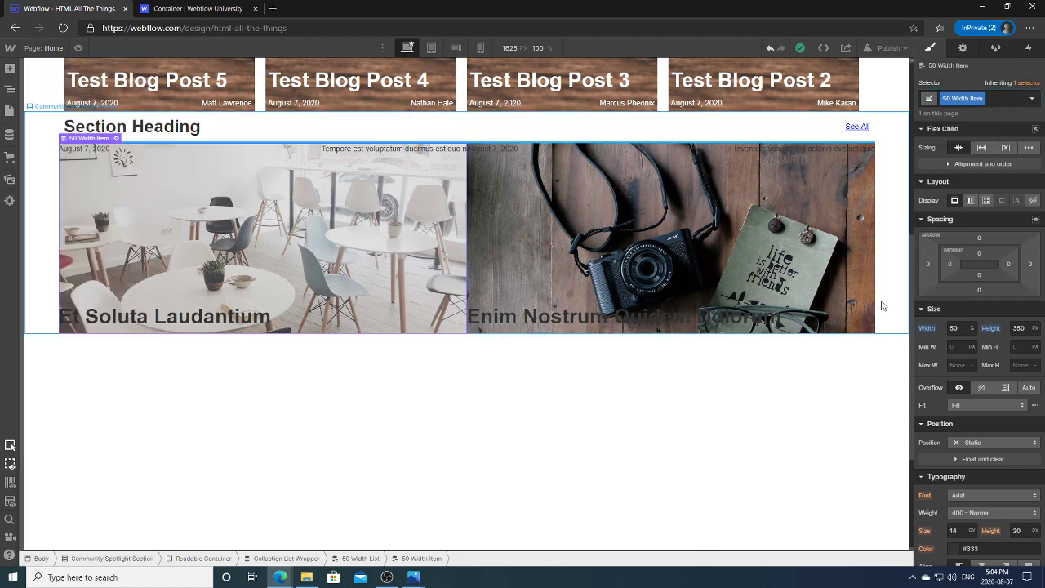
left_click(861, 301)
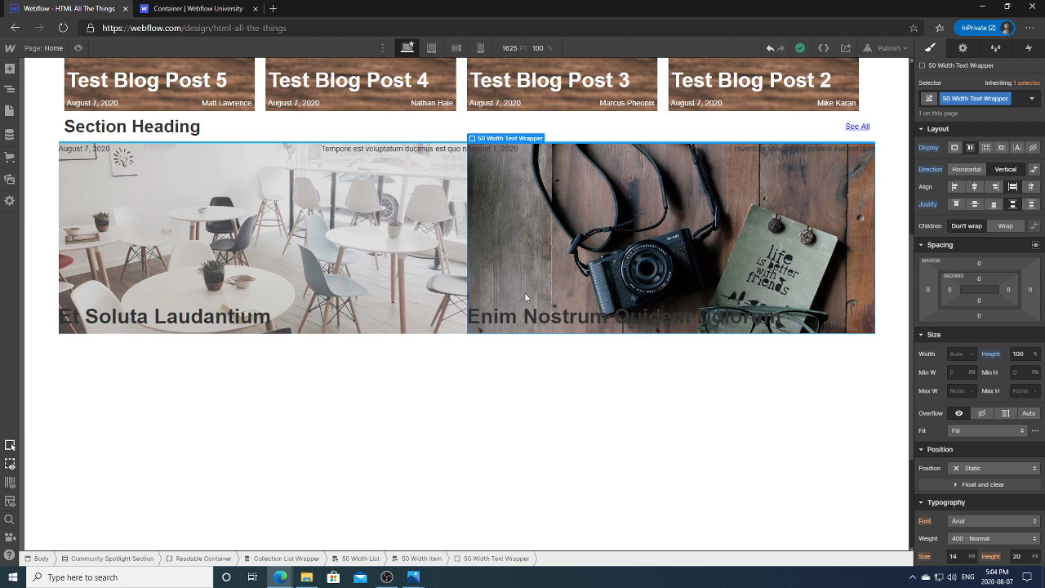
Step: Set the 50 Width List's Justify to Space Between to spread the cards apart
left_click(10, 89)
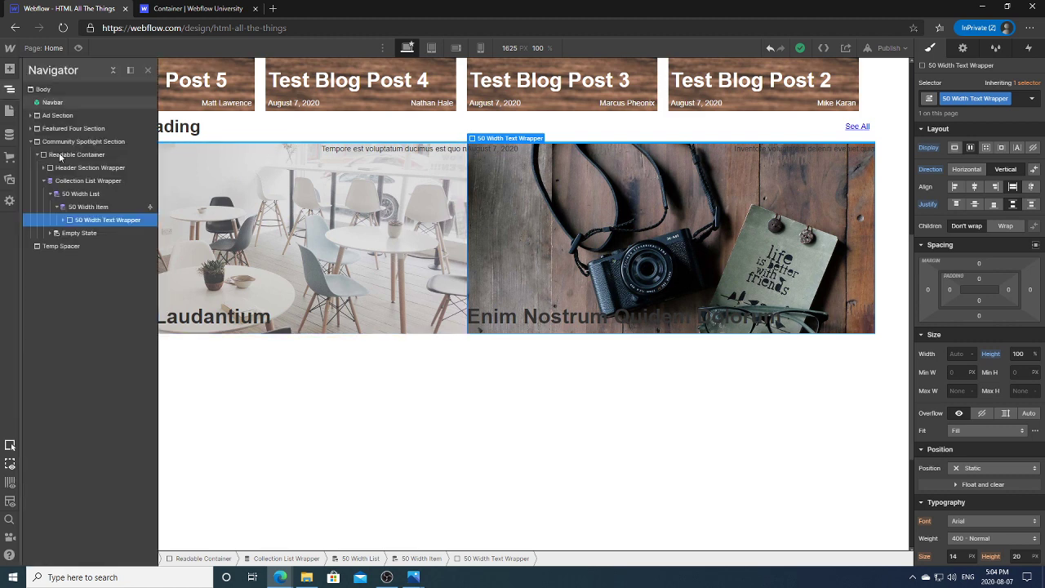
left_click(82, 193)
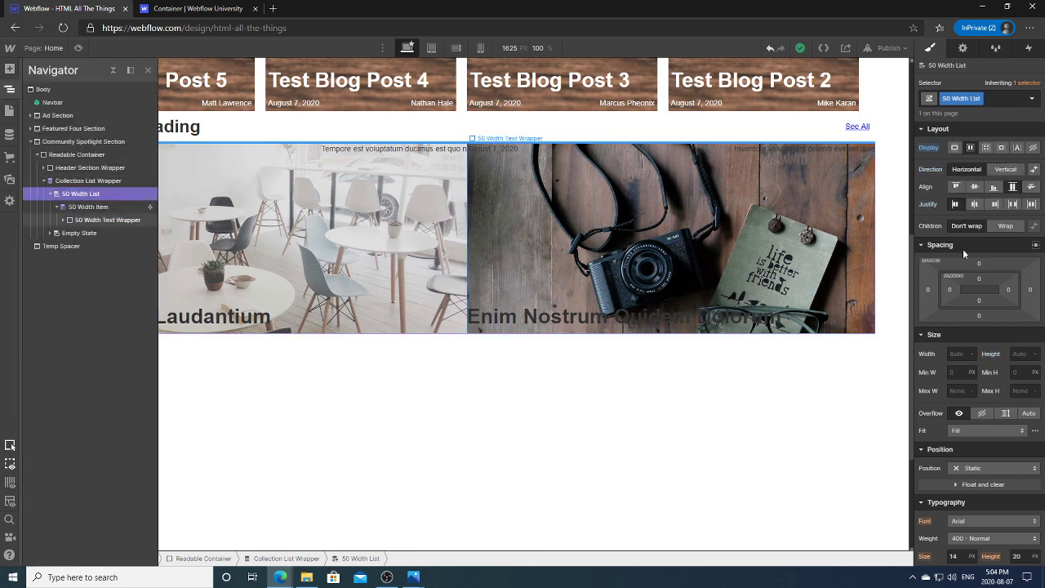
left_click(1031, 204)
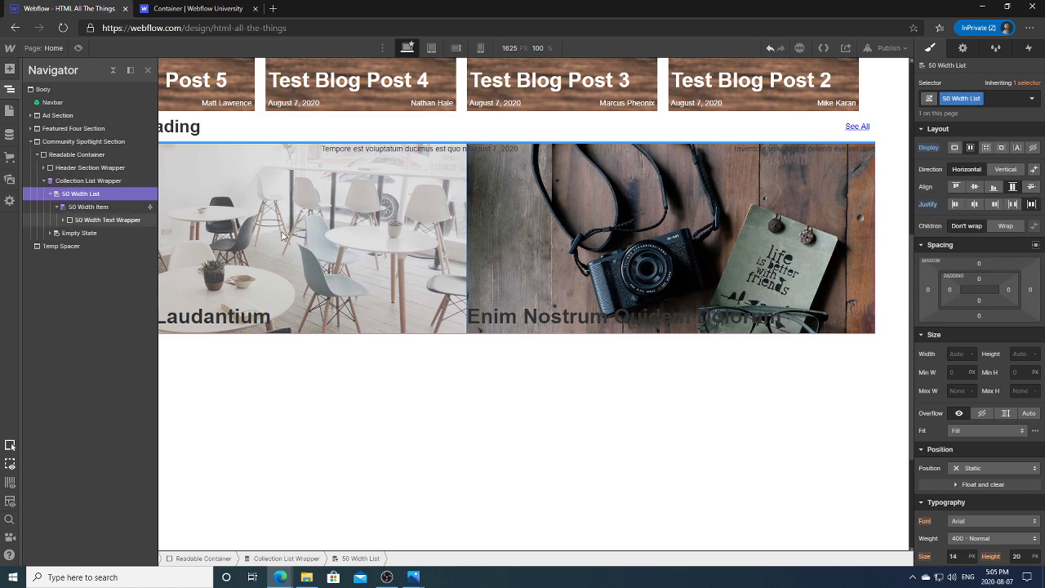
left_click(88, 206)
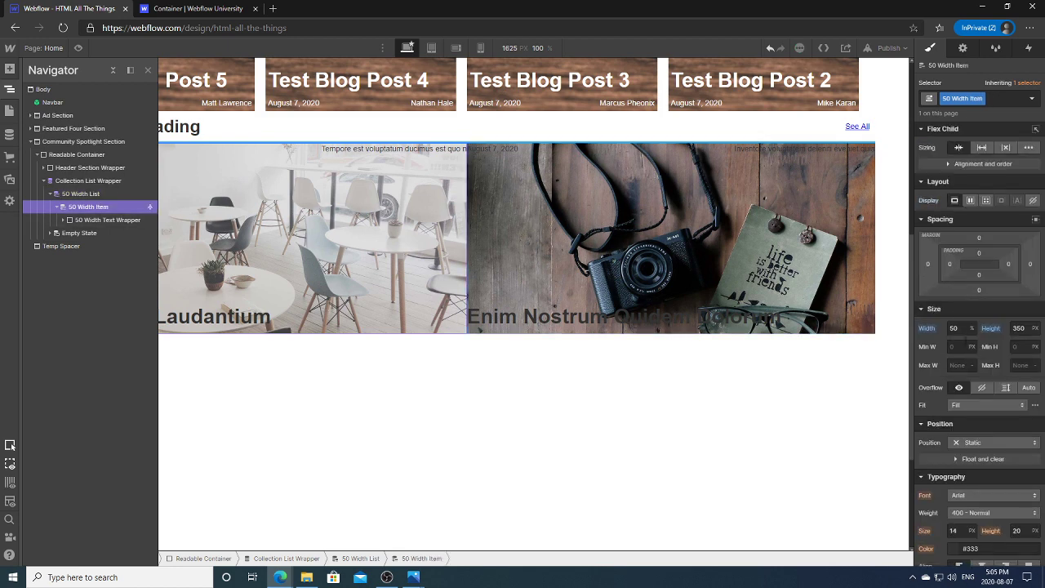
Step: Try card widths of 45, 47 and 50%, settling on 49% for each 50 Width Item
left_click(954, 327)
key("BackSpace")
type("45")
key("Return")
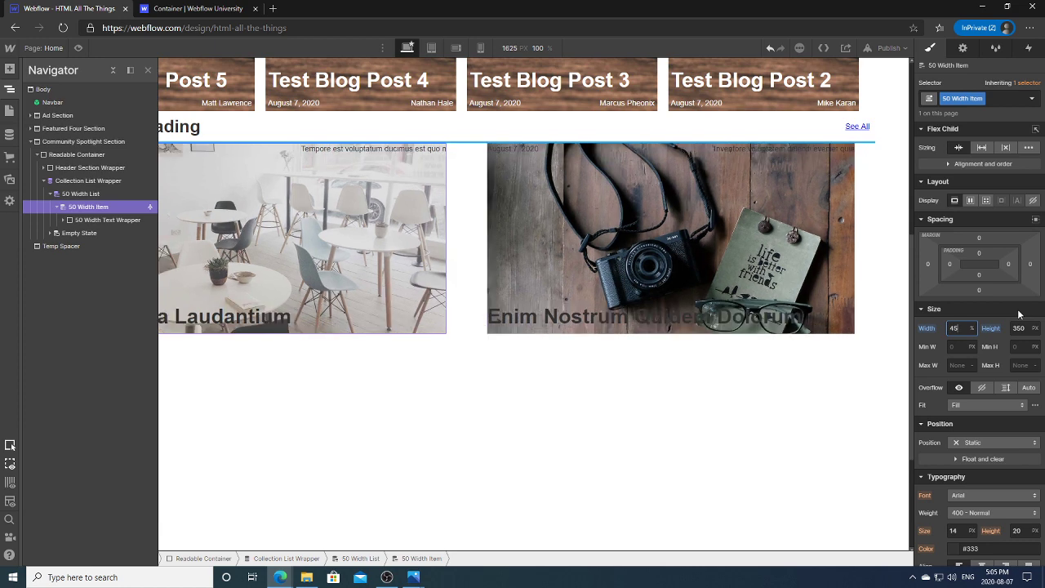
key("BackSpace")
key("BackSpace")
type("47")
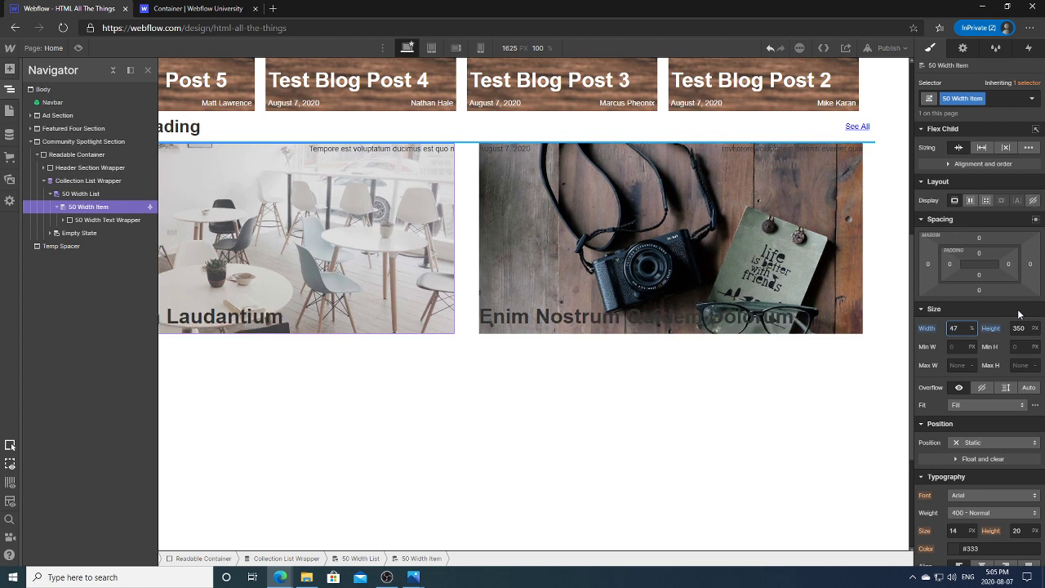
key("BackSpace")
type("9")
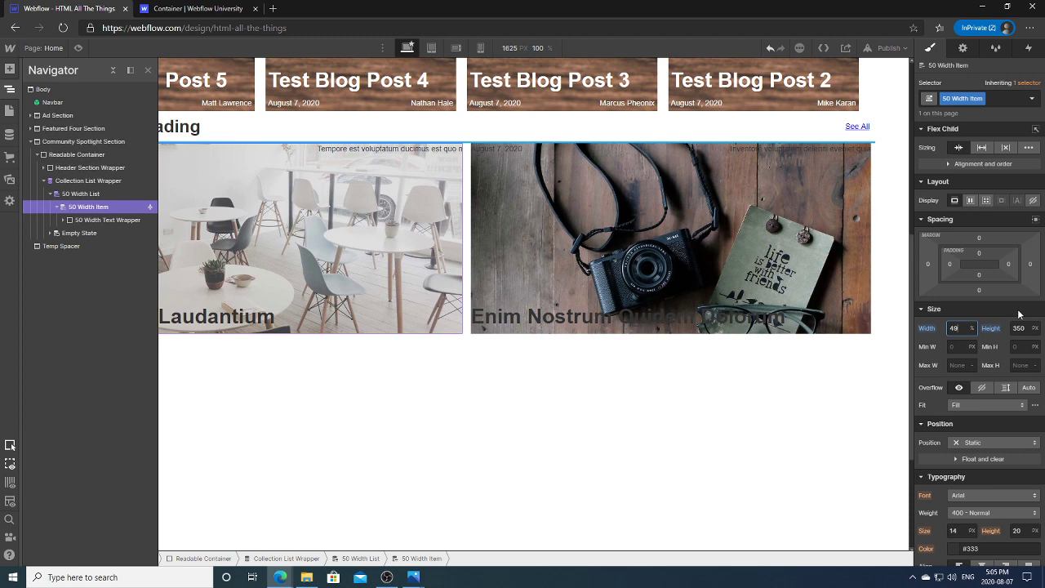
key("BackSpace")
key("BackSpace")
type("50")
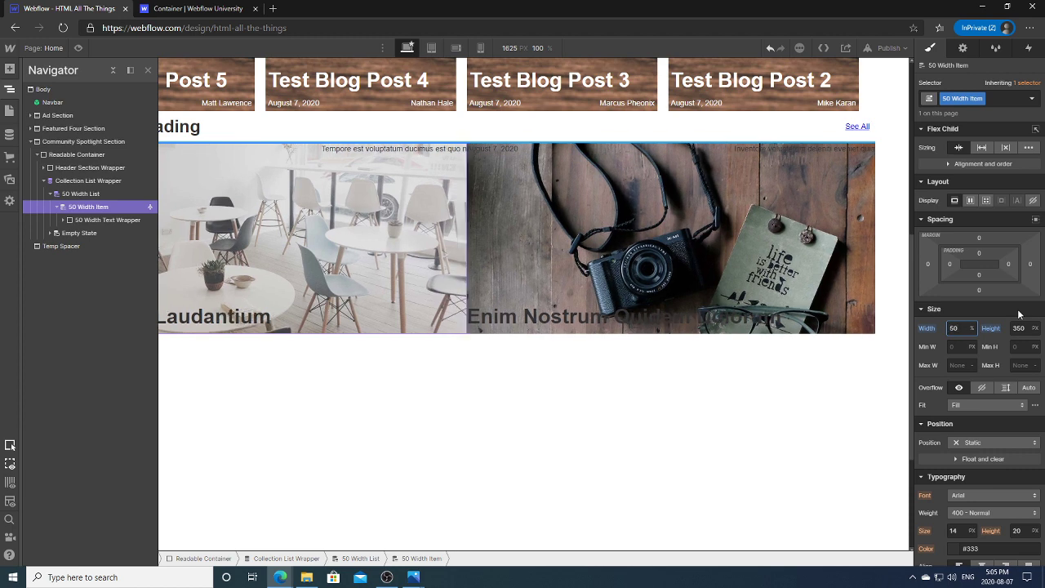
key("BackSpace")
key("BackSpace")
type("49")
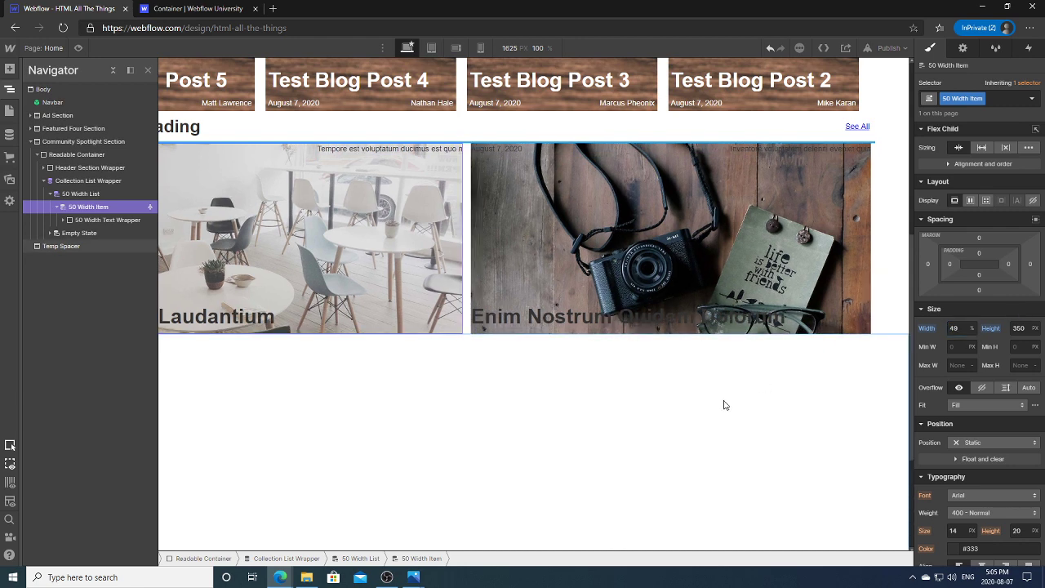
left_click(723, 405)
Step: Select the Header Section Wrapper and switch the canvas to the 768 px Tablet breakpoint
left_click(437, 243)
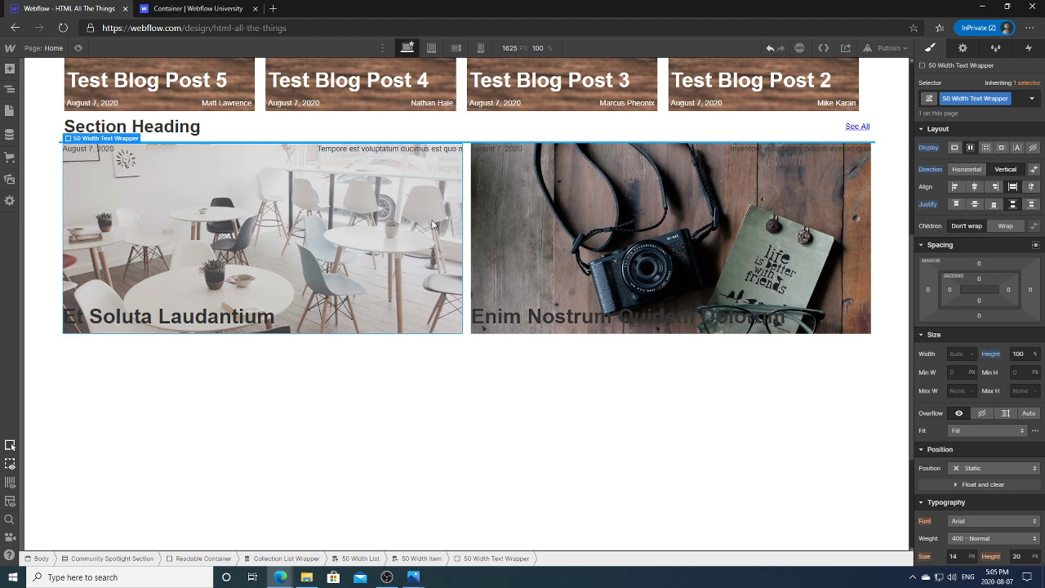
left_click(529, 133)
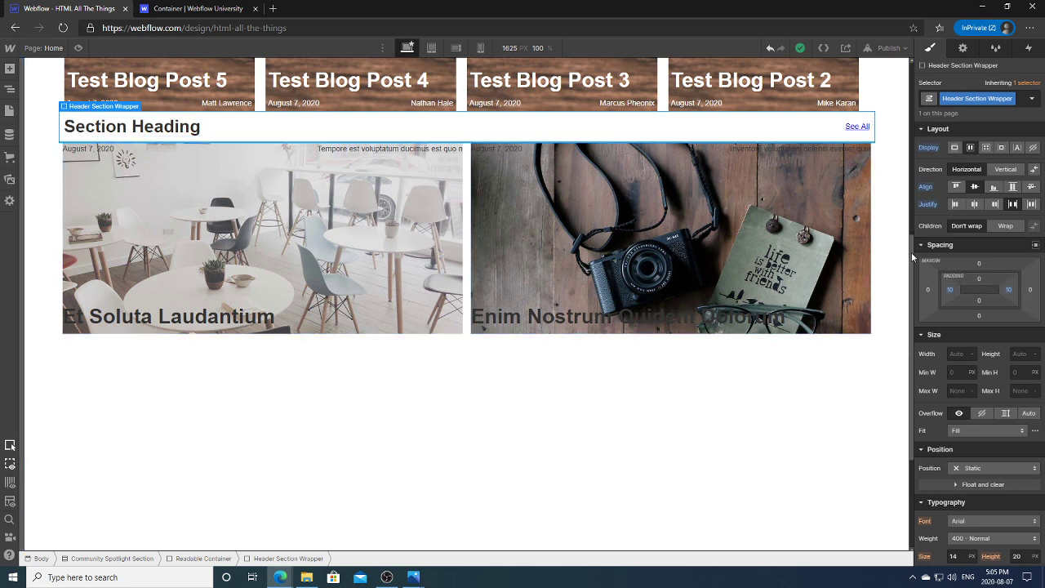
mouse_move(912, 257)
left_mouse_down()
mouse_move(686, 252)
mouse_move(894, 247)
left_mouse_up()
key("shift+2")
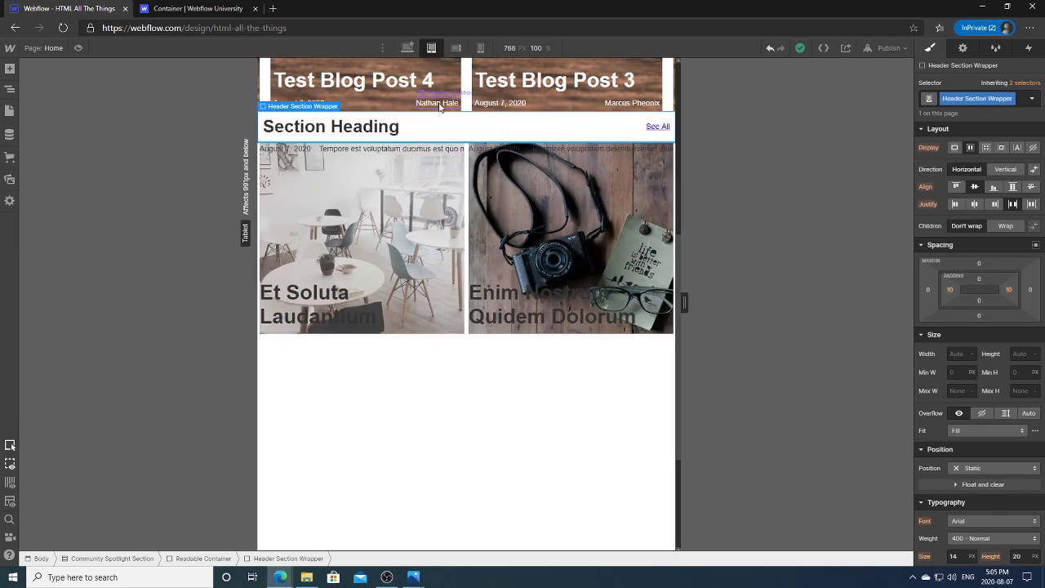
Step: Select the 50 Width Item card in the Navigator while checking the tablet preview width
left_click(388, 249)
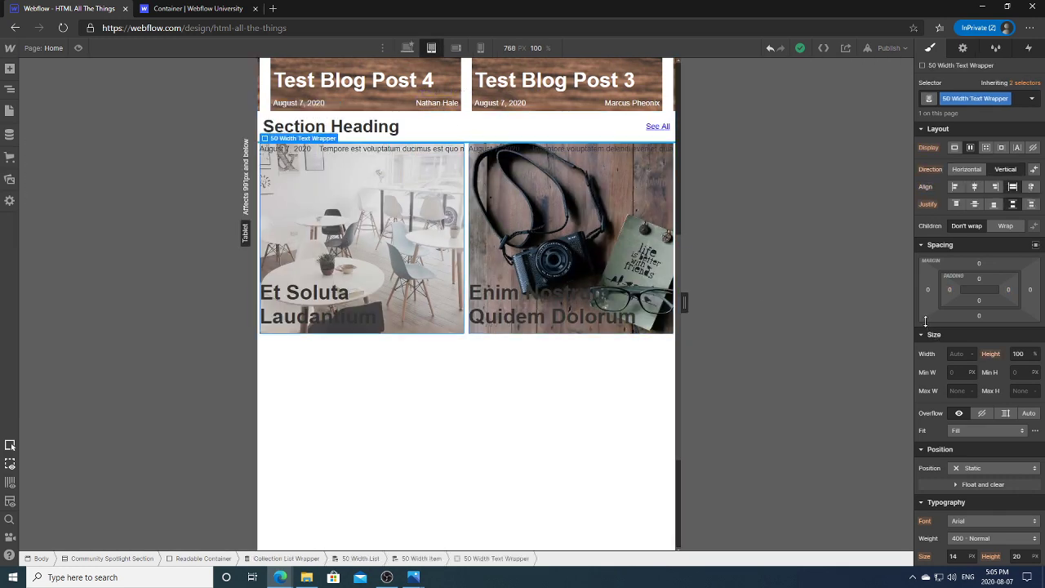
left_click(10, 89)
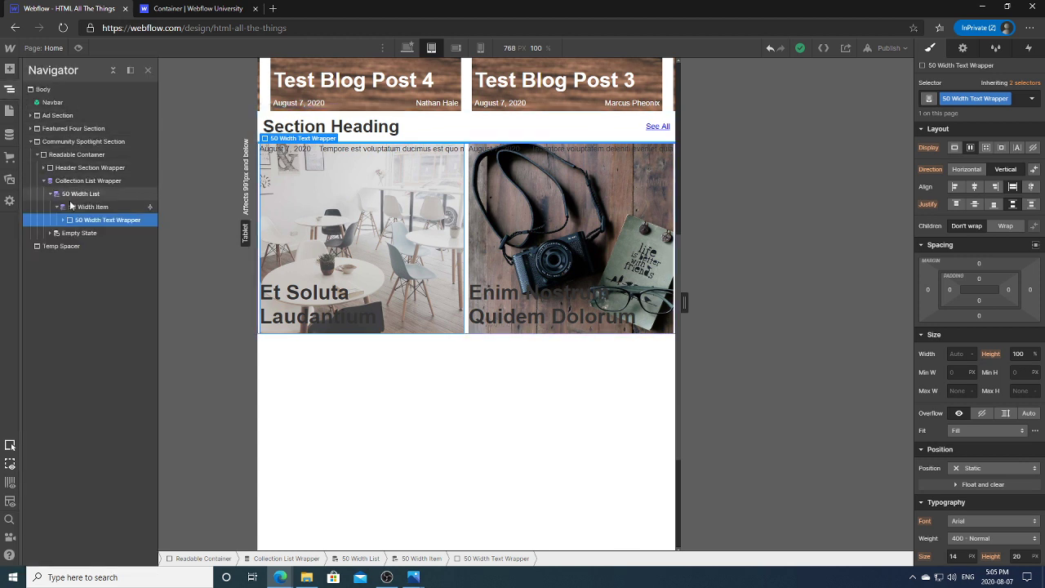
left_click(77, 209)
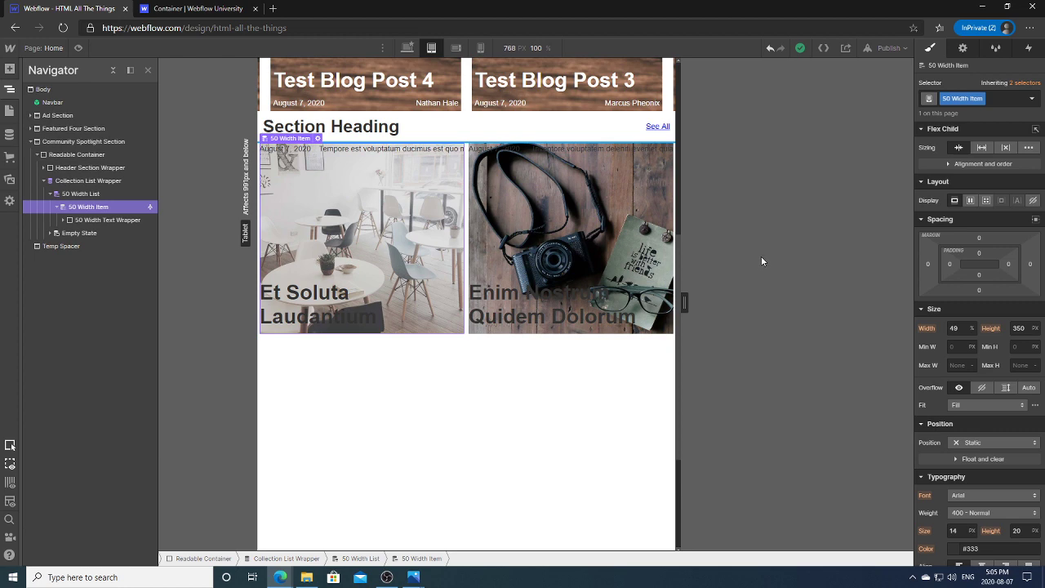
mouse_move(684, 302)
left_mouse_down()
mouse_move(706, 302)
mouse_move(682, 302)
left_mouse_up()
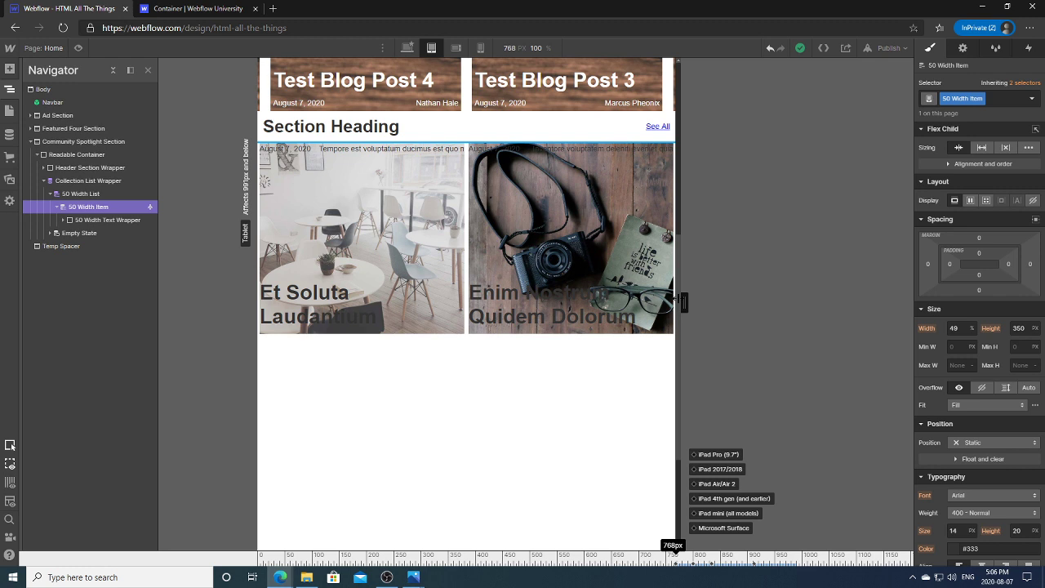
left_click(107, 220)
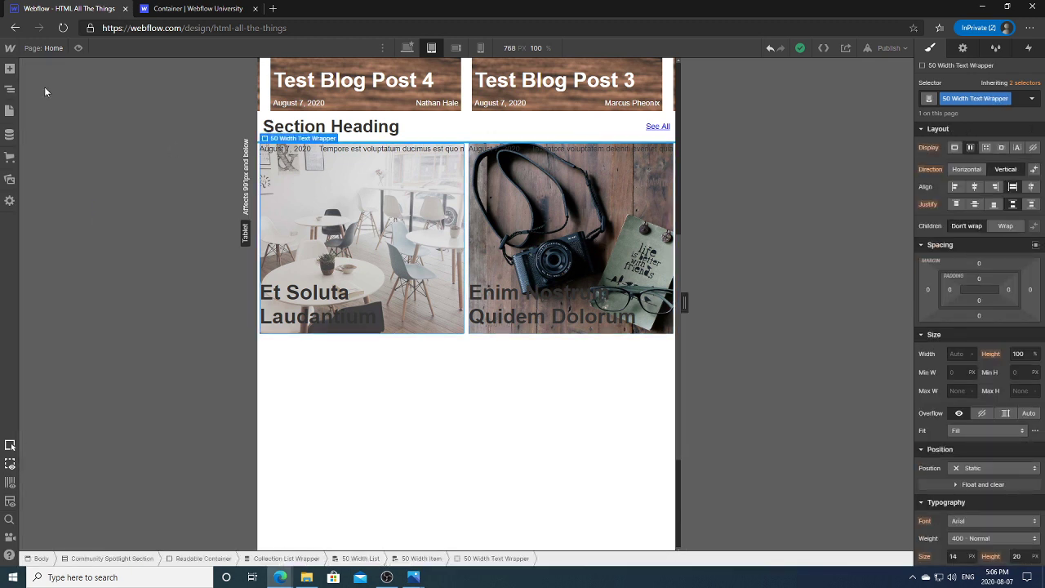
left_click(9, 91)
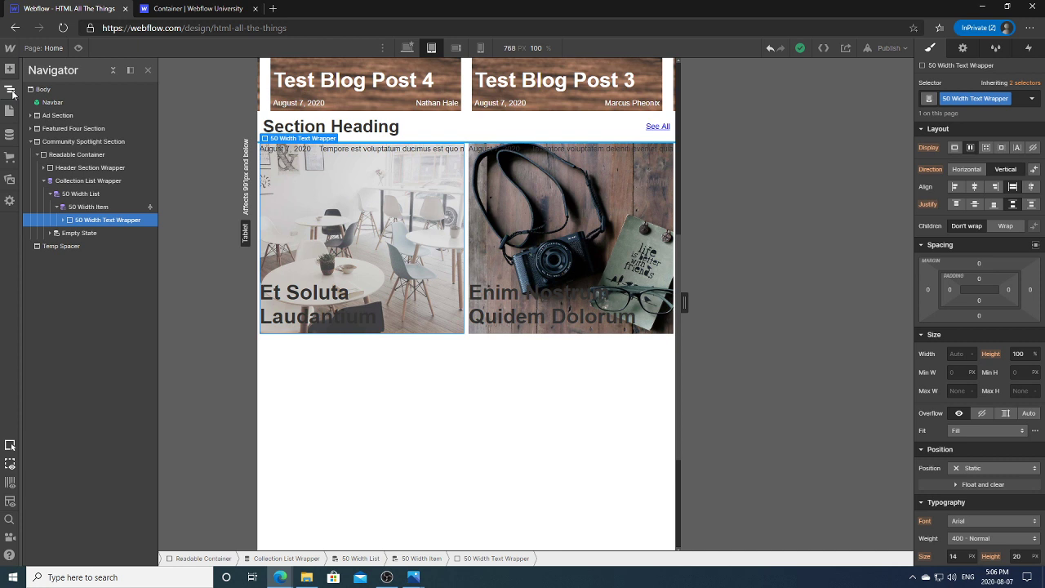
left_click(123, 207)
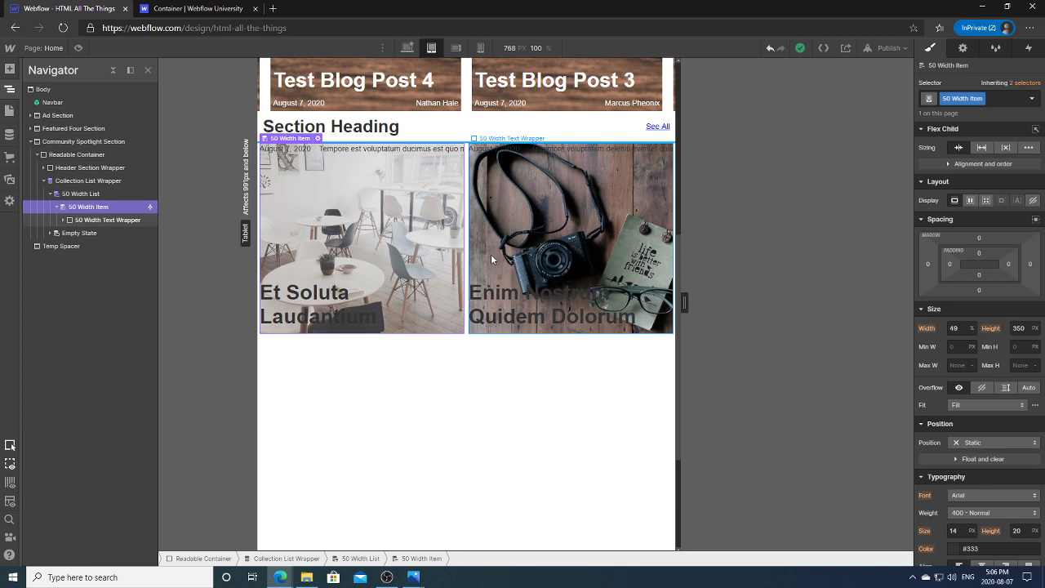
Step: Give the tablet cards a fixed 350 px width and widen the preview to 991 px
left_click(955, 328)
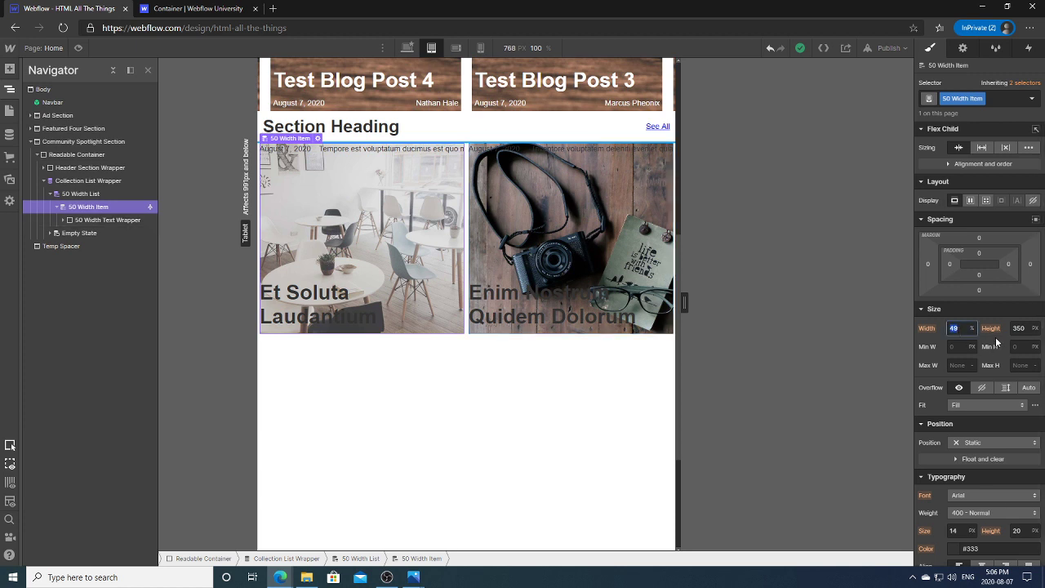
type("350")
key("Return")
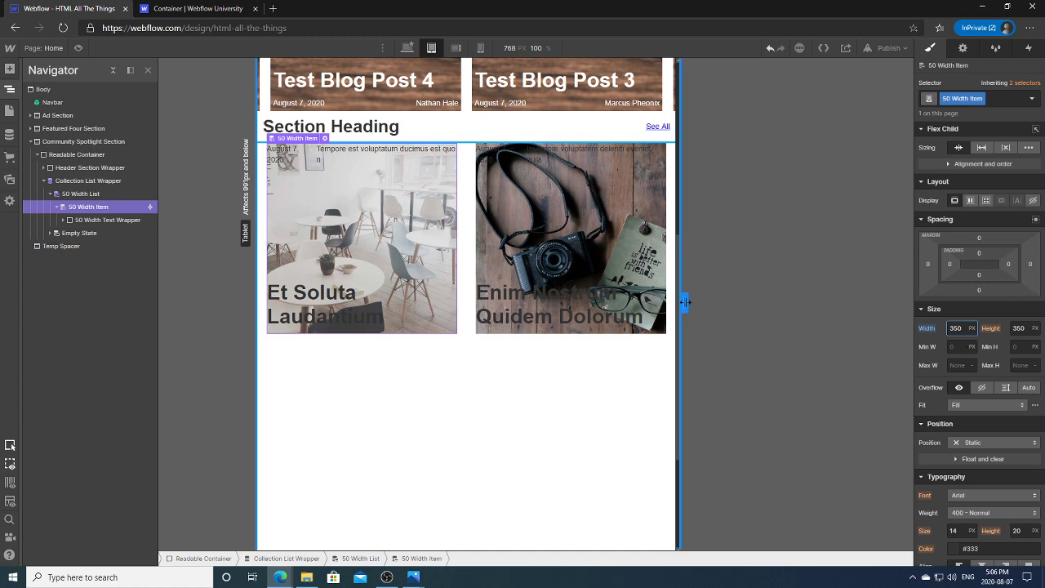
left_click_drag(684, 303, 815, 302)
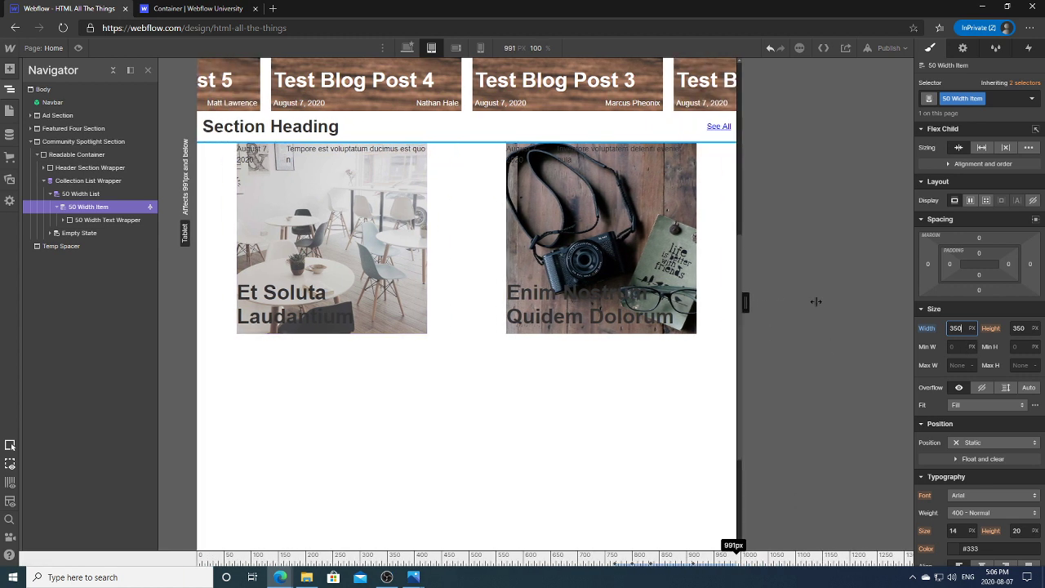
left_click_drag(815, 301, 815, 303)
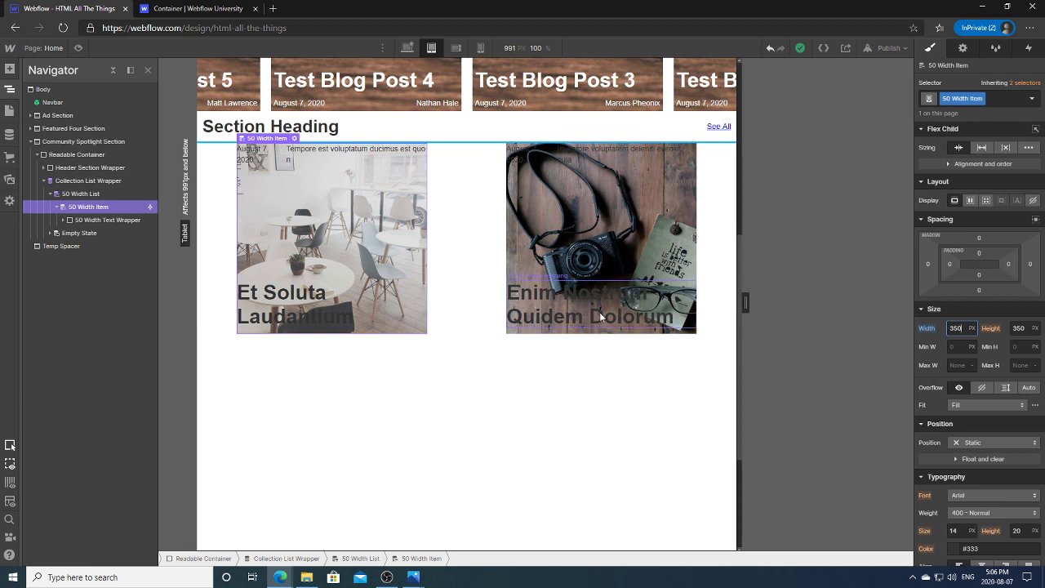
Step: At a 768 px preview, set the card Width and Height to 375 px, then widen to 991 px
left_click(958, 328)
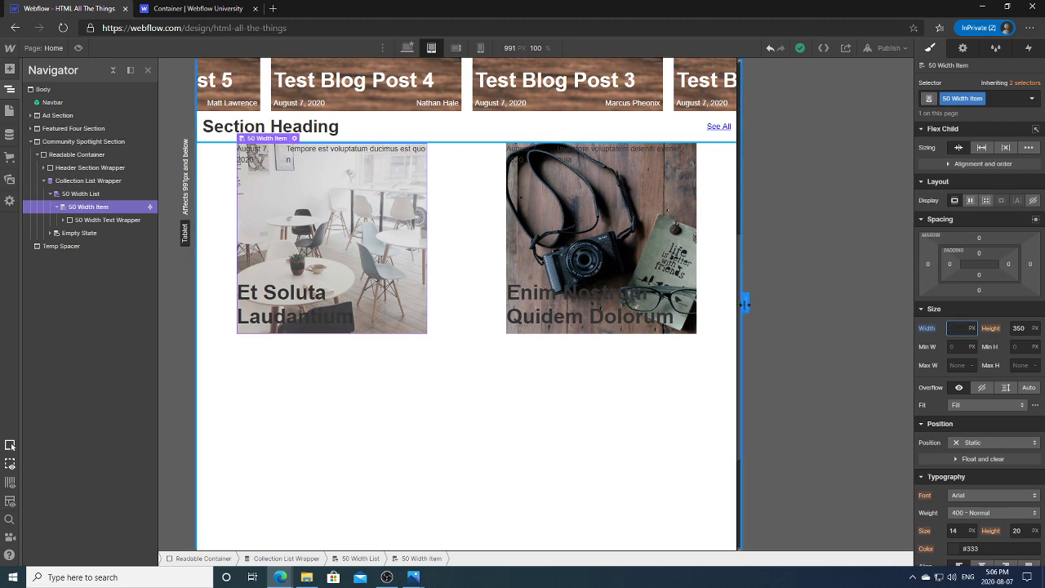
left_click_drag(744, 303, 684, 303)
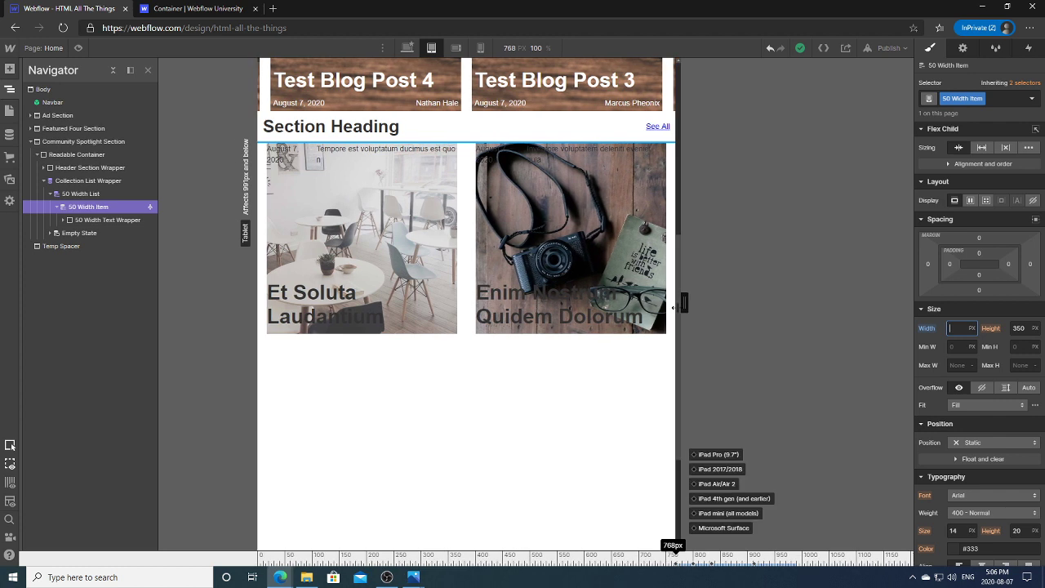
left_click_drag(674, 307, 674, 307)
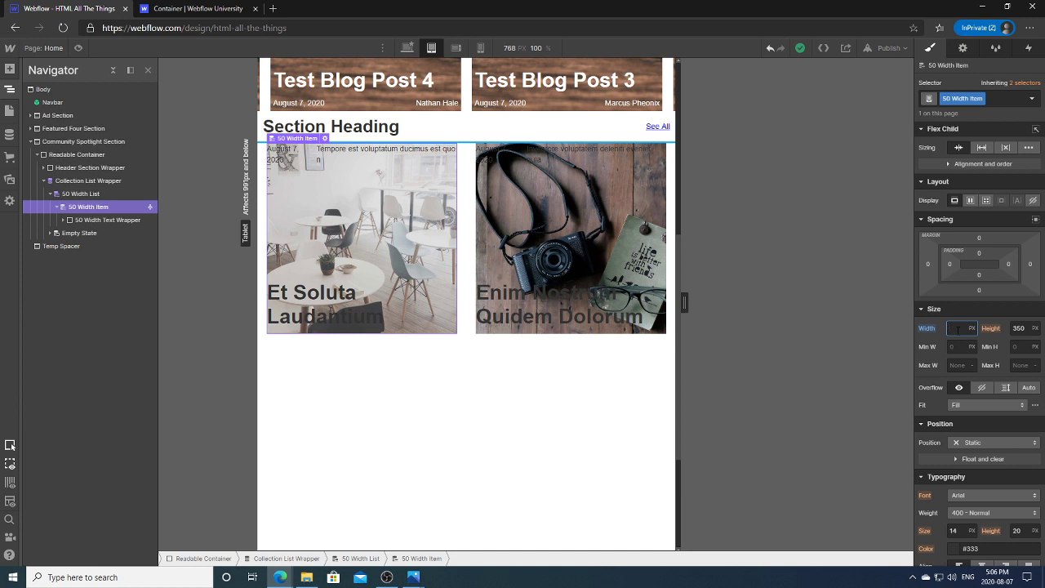
type("403")
left_click(1018, 329)
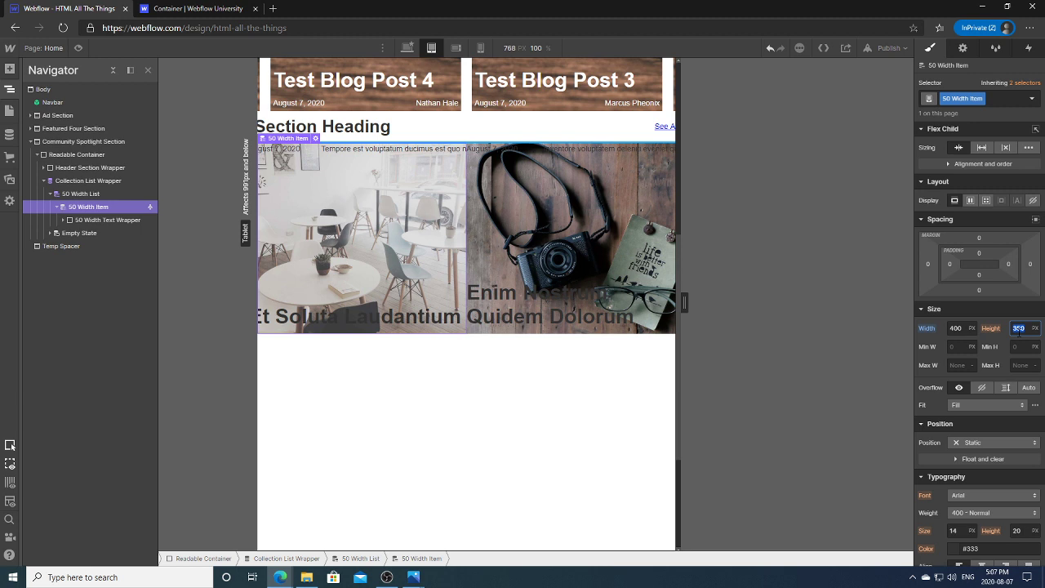
type("400")
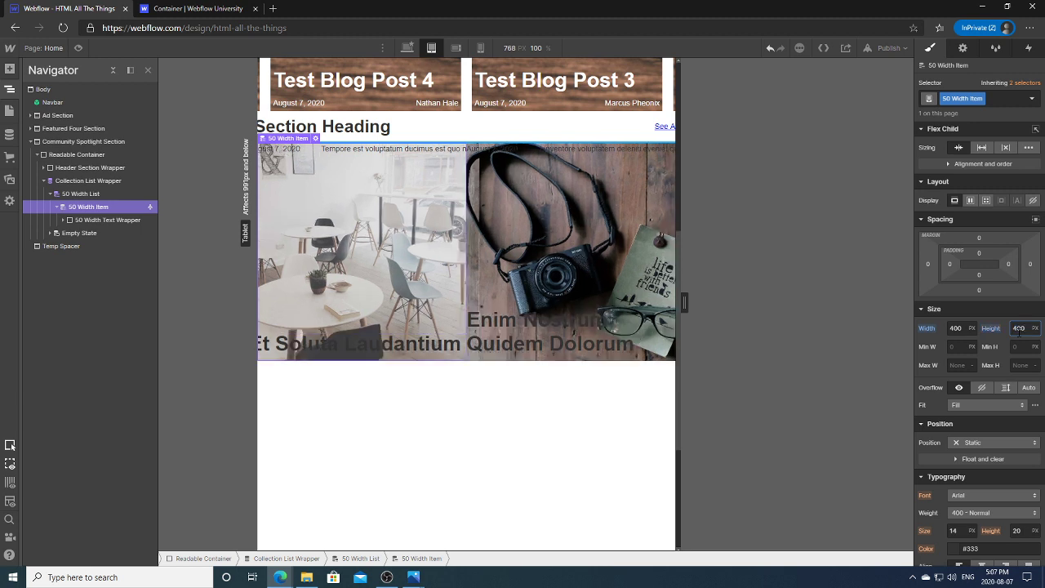
key("shift+Tab")
type("375")
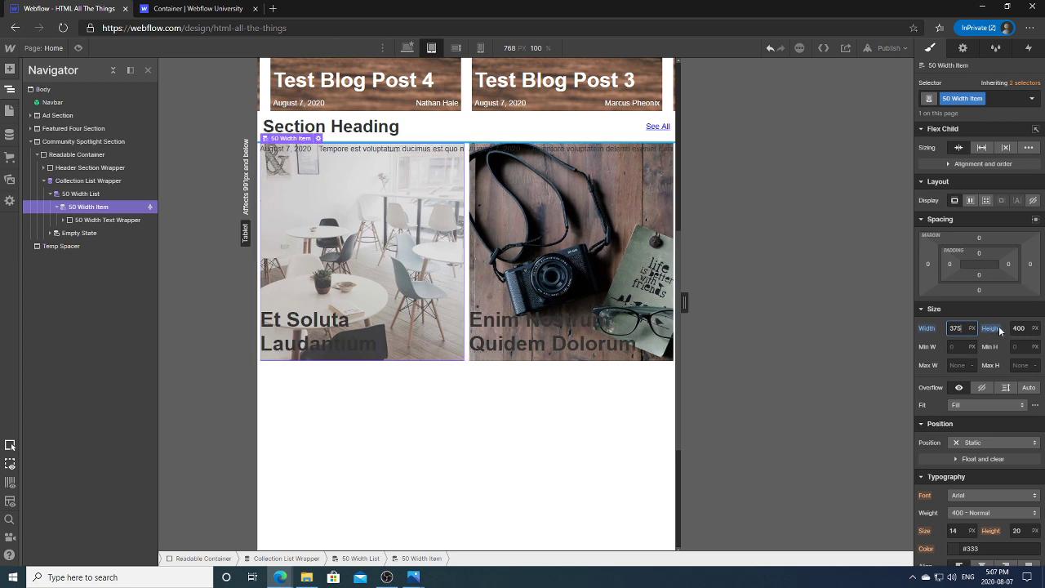
key("Tab")
type("375")
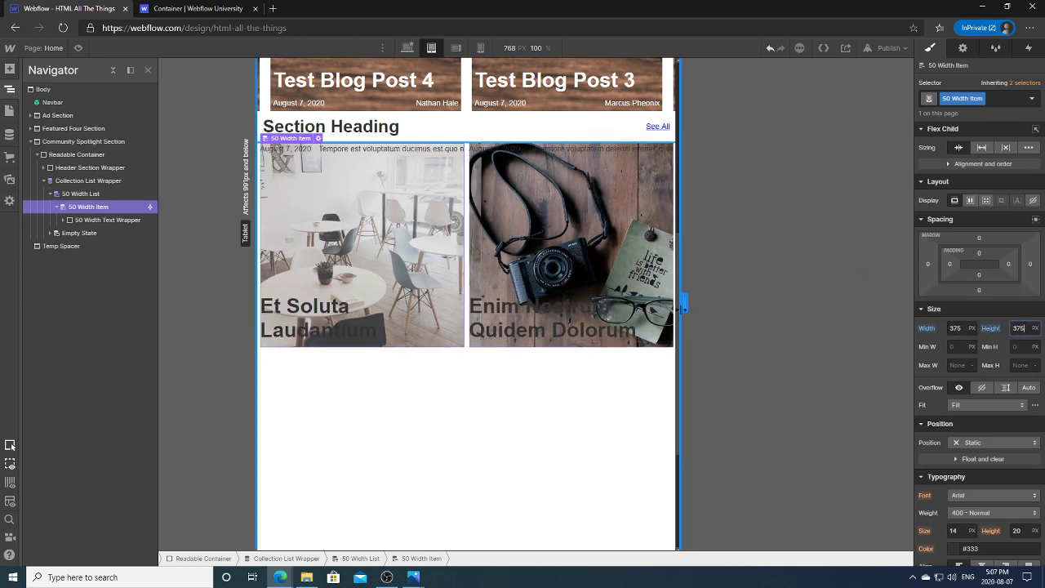
left_click_drag(684, 303, 770, 324)
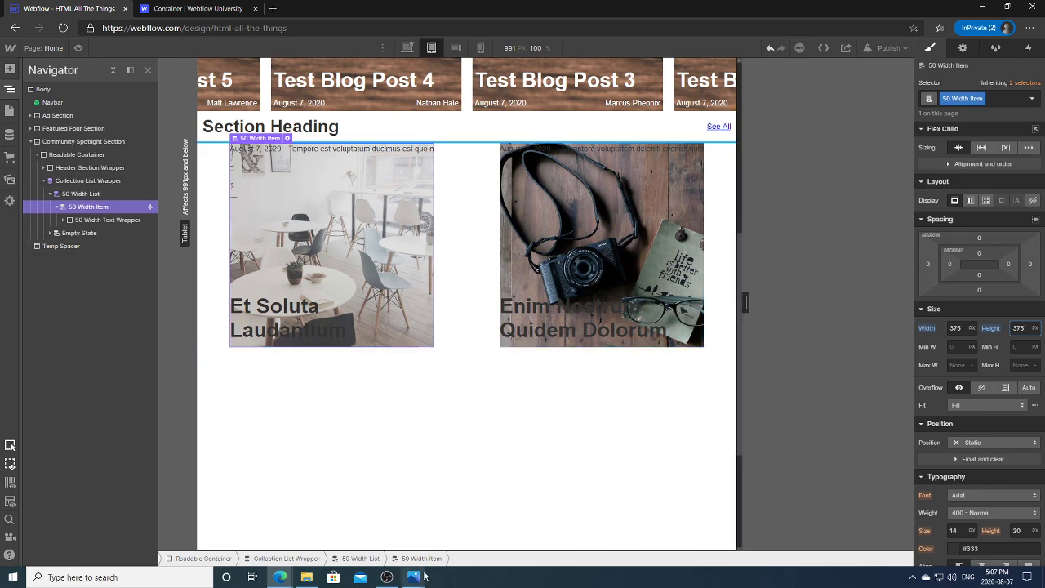
mouse_move(413, 577)
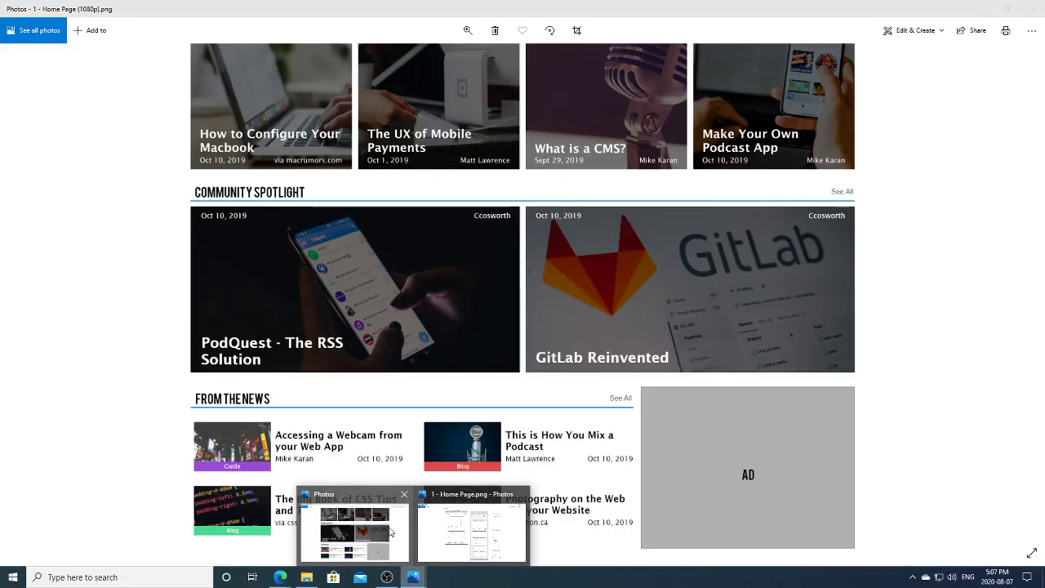
left_click(390, 532)
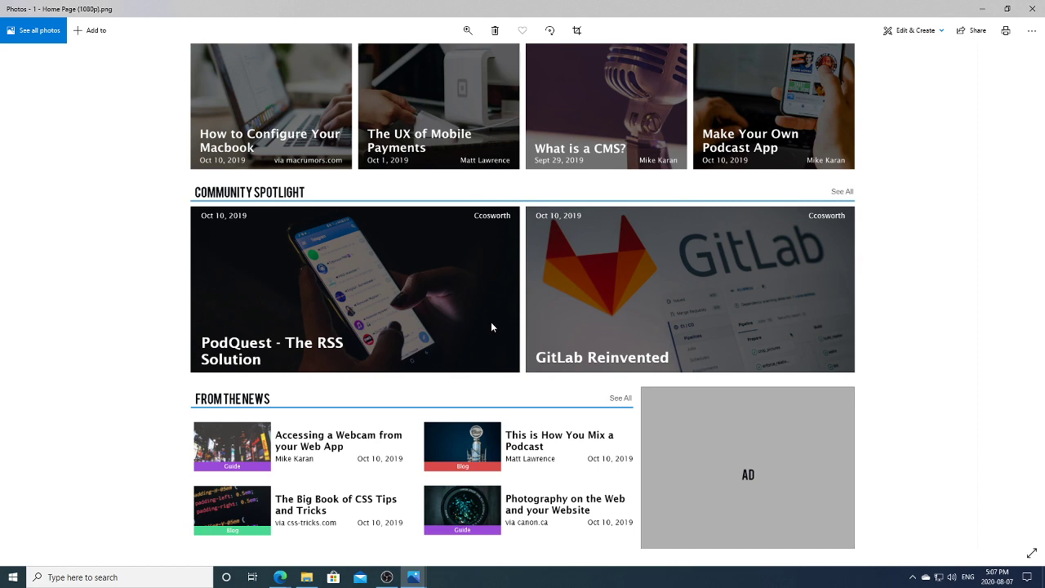
mouse_move(413, 578)
left_click(470, 529)
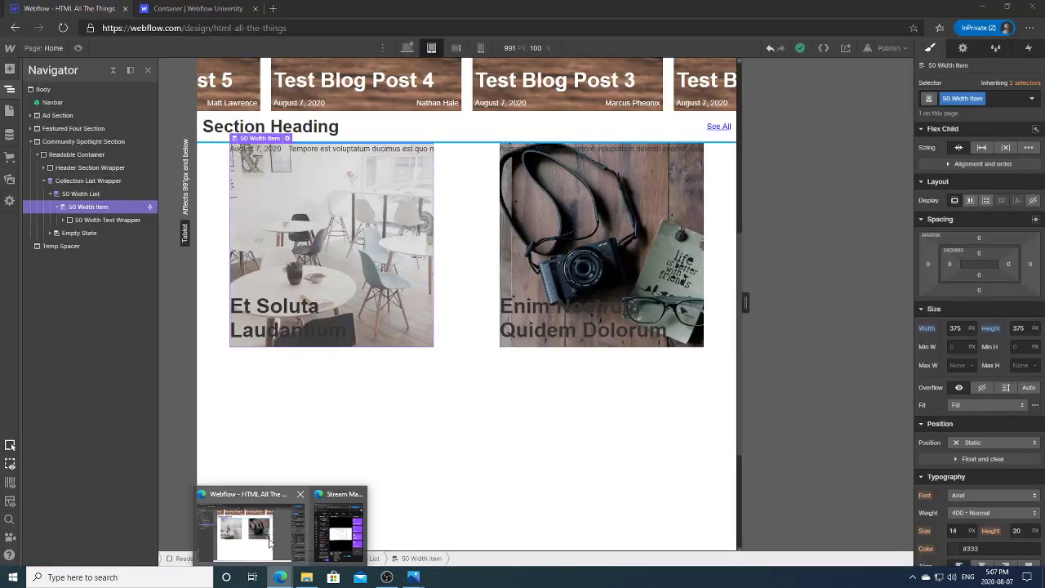
left_click(269, 543)
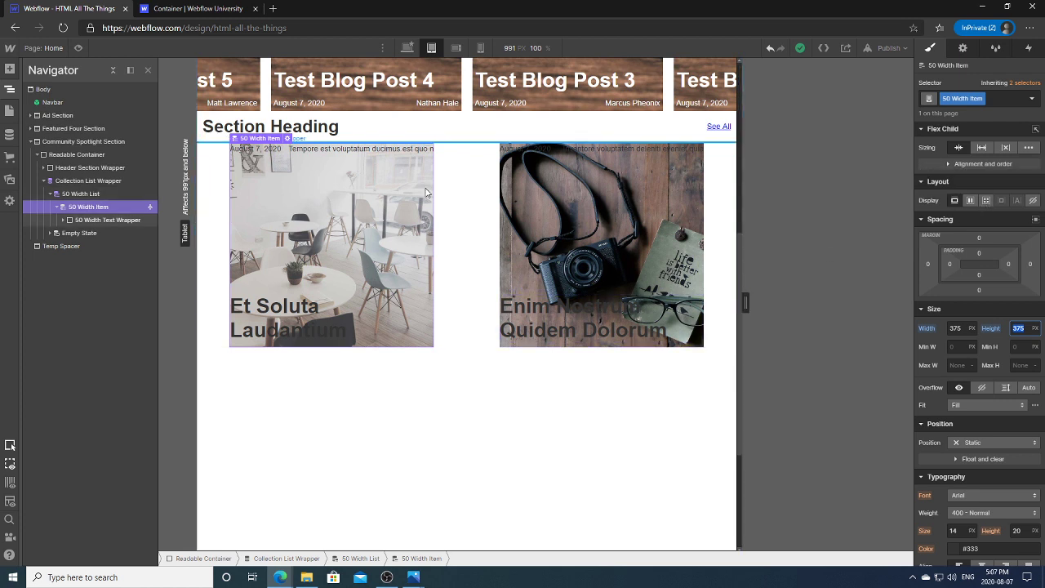
Step: Return to the Desktop breakpoint and save a project backup labelled 'Before Grid'
left_click(407, 47)
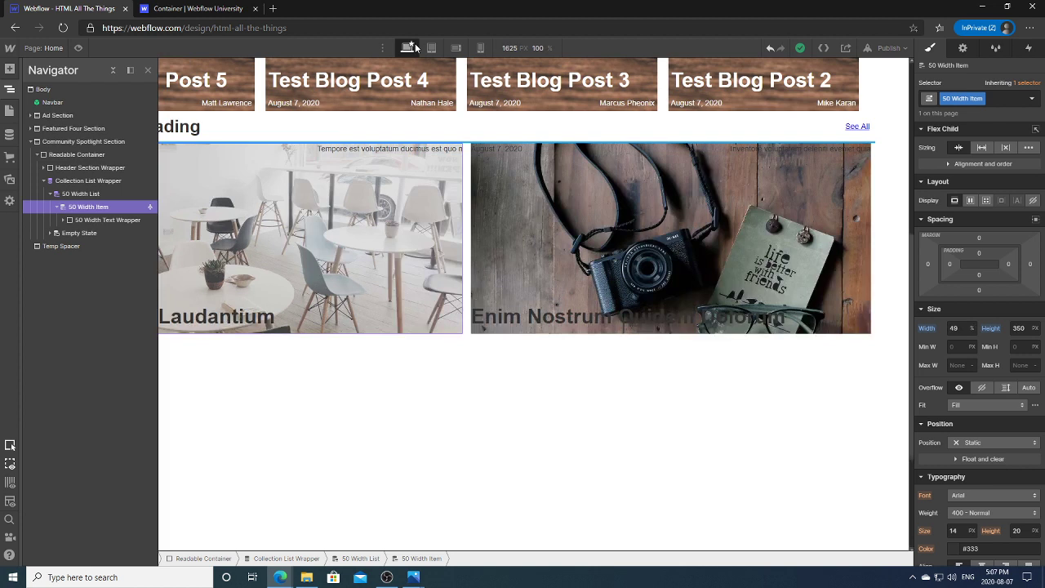
left_click(505, 355)
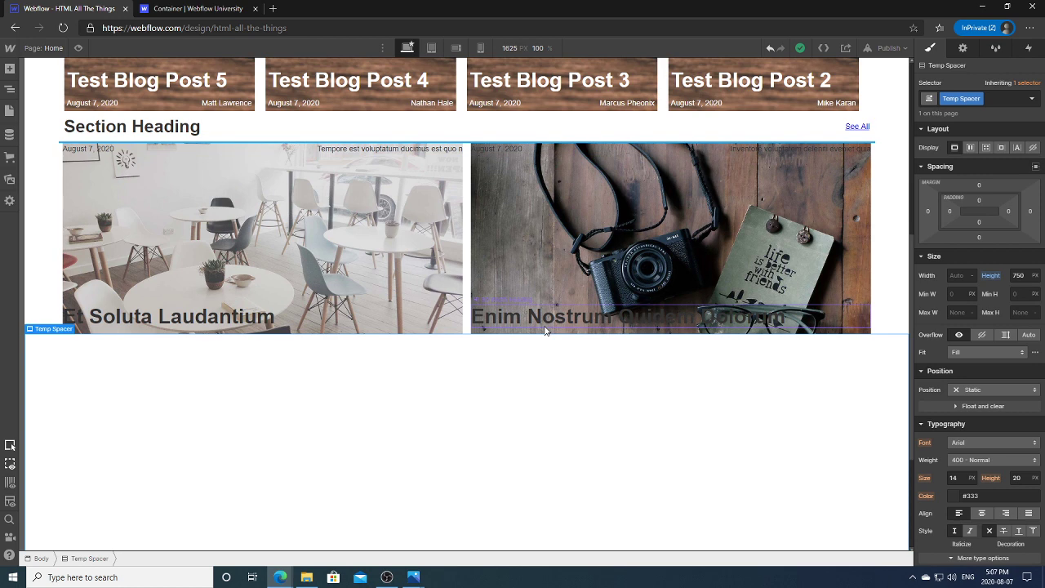
key("ctrl+shift+s")
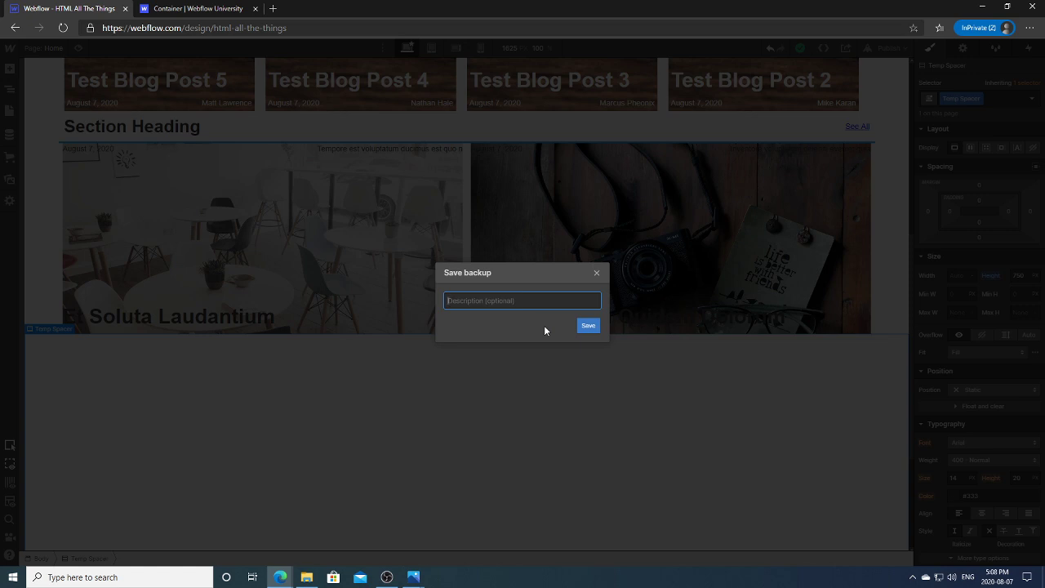
type("Before Grid")
left_click(589, 325)
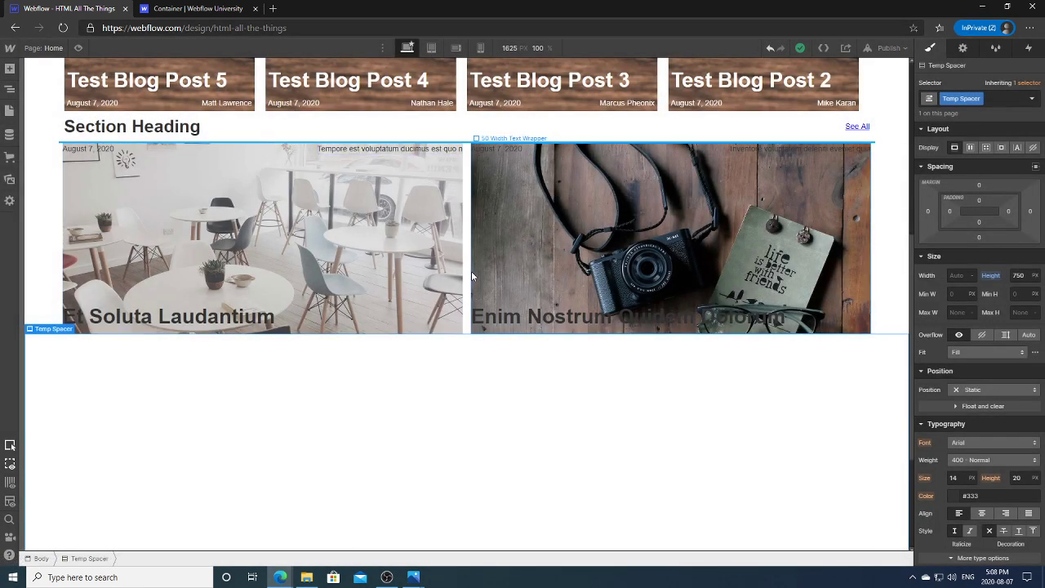
Step: At the Tablet breakpoint, select the 50 Width Item element in the Navigator
left_click(468, 279)
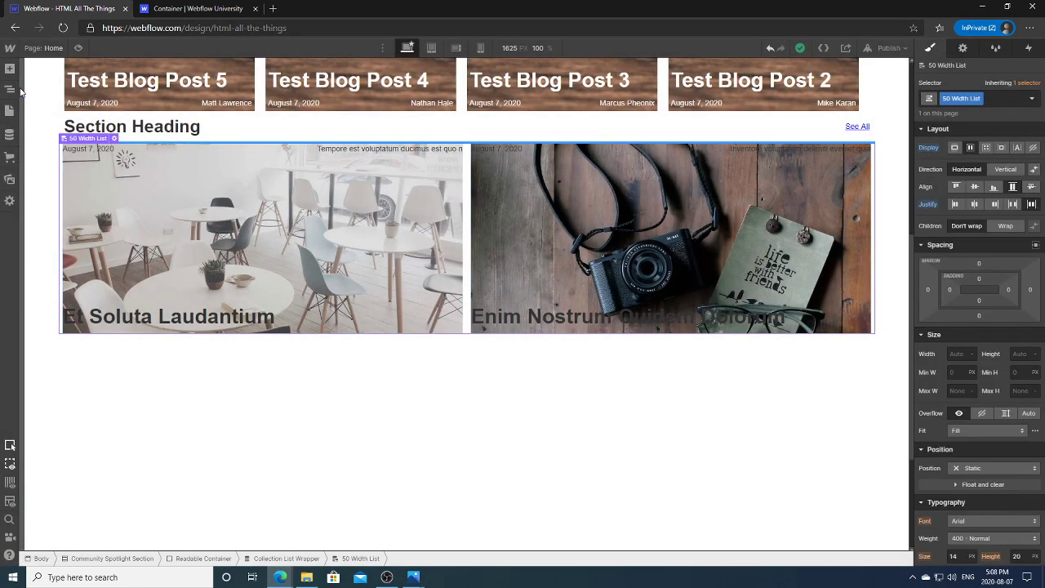
left_click(431, 48)
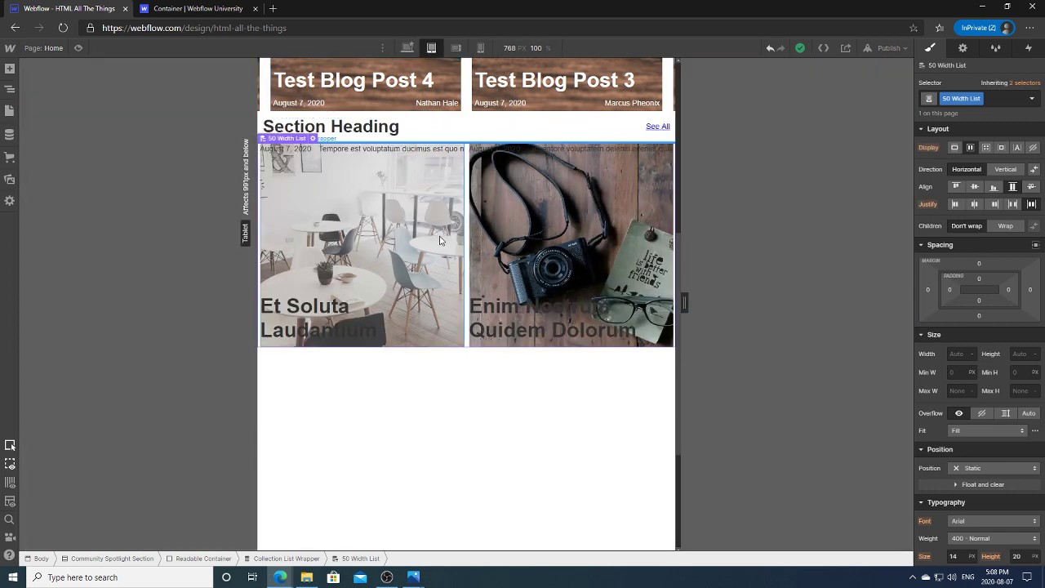
left_click(375, 251)
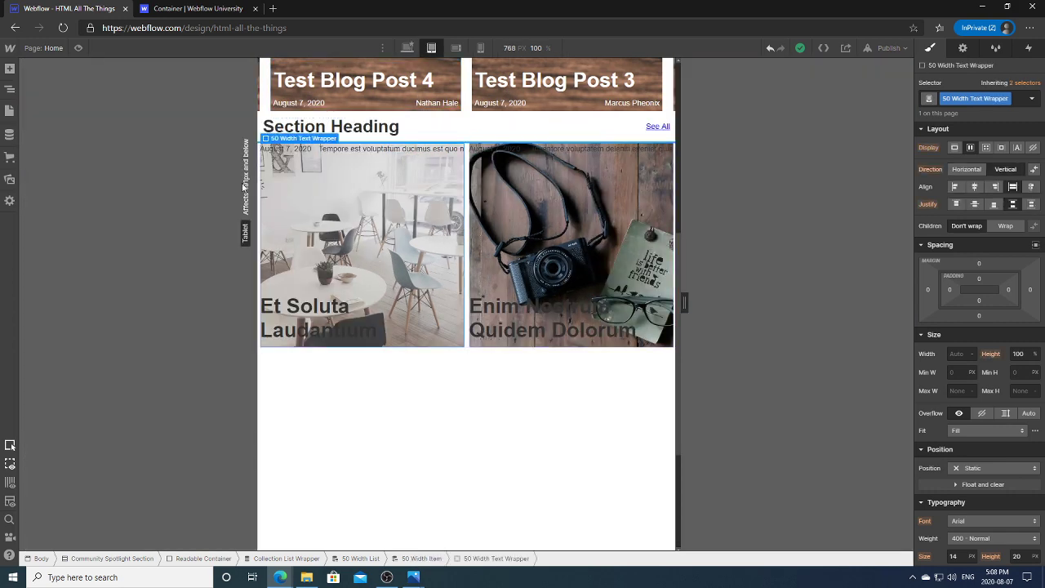
left_click(10, 90)
left_click(93, 209)
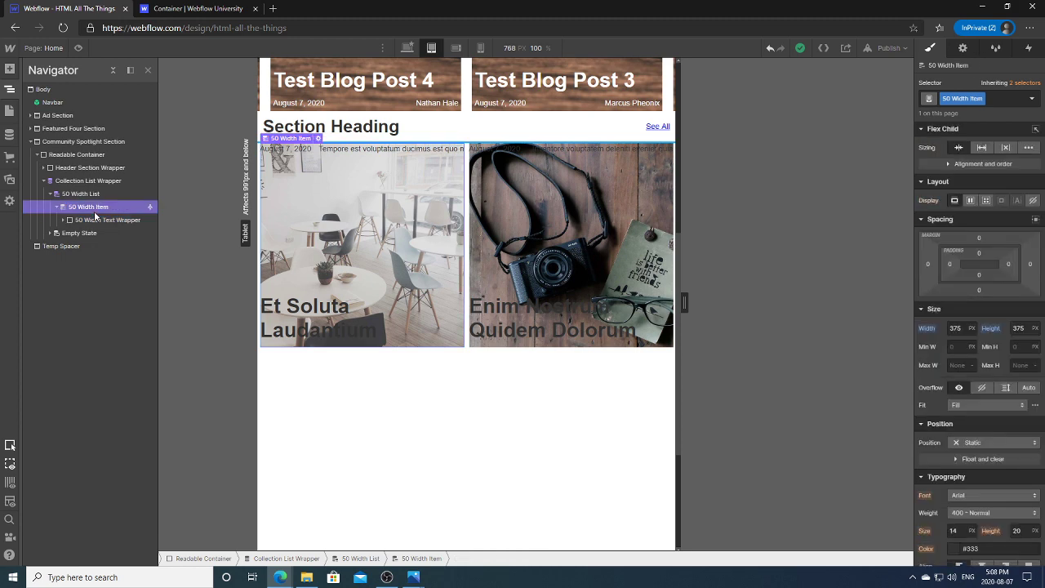
Step: Reset the card Width to the inherited 49% and Height back to 350 px
left_click(926, 328)
left_click(960, 344)
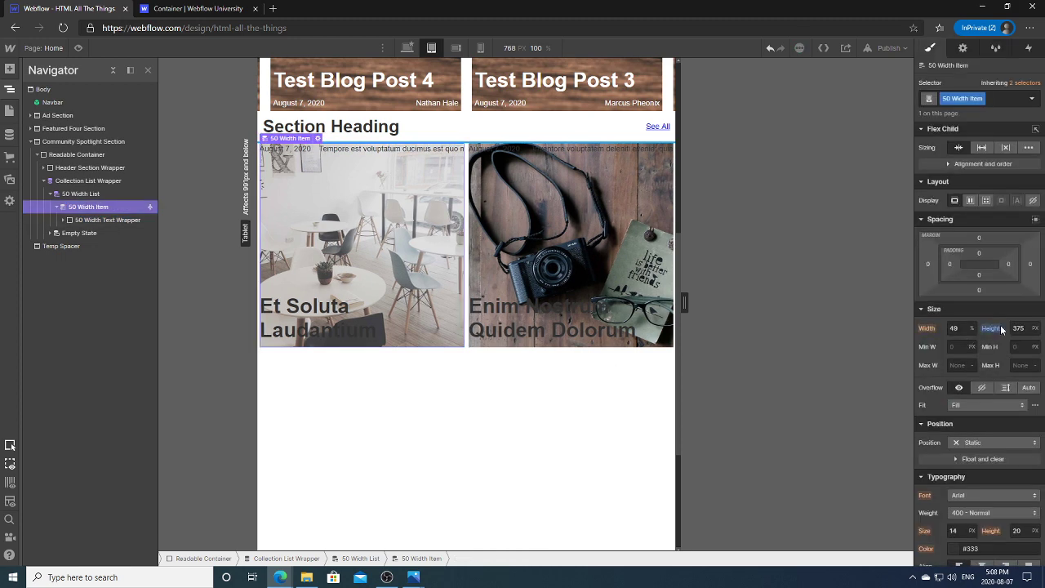
left_click(990, 328)
left_click(983, 344)
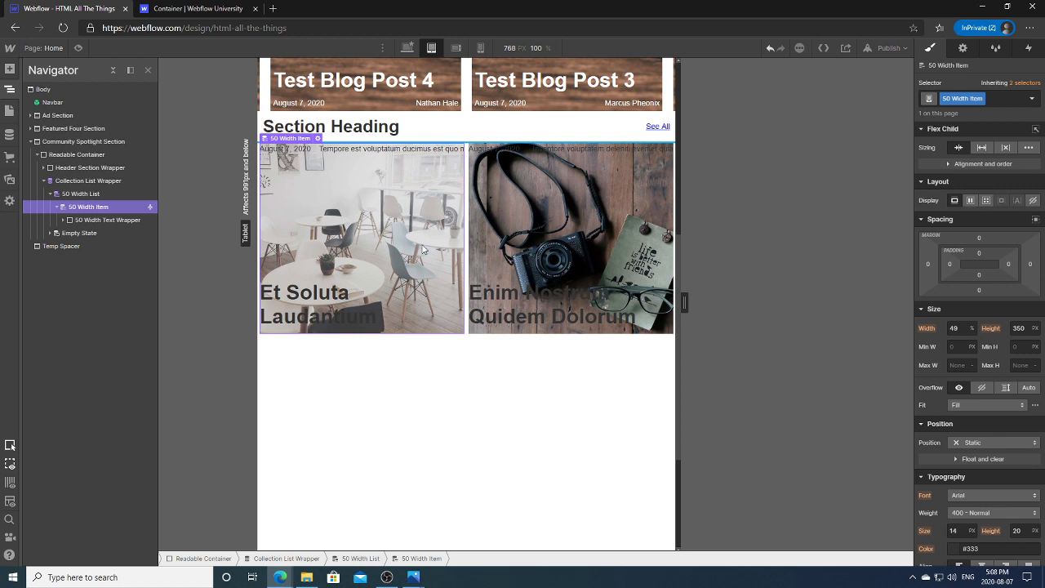
left_click(81, 194)
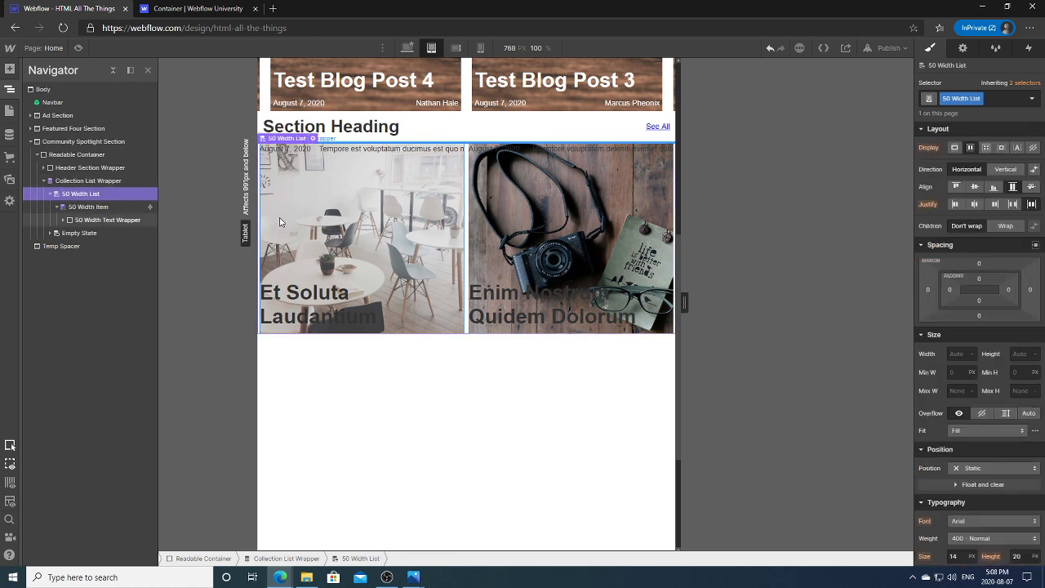
Step: Set the 50 Width List's Display to Grid, trying Column direction before settling on Row
left_click(987, 147)
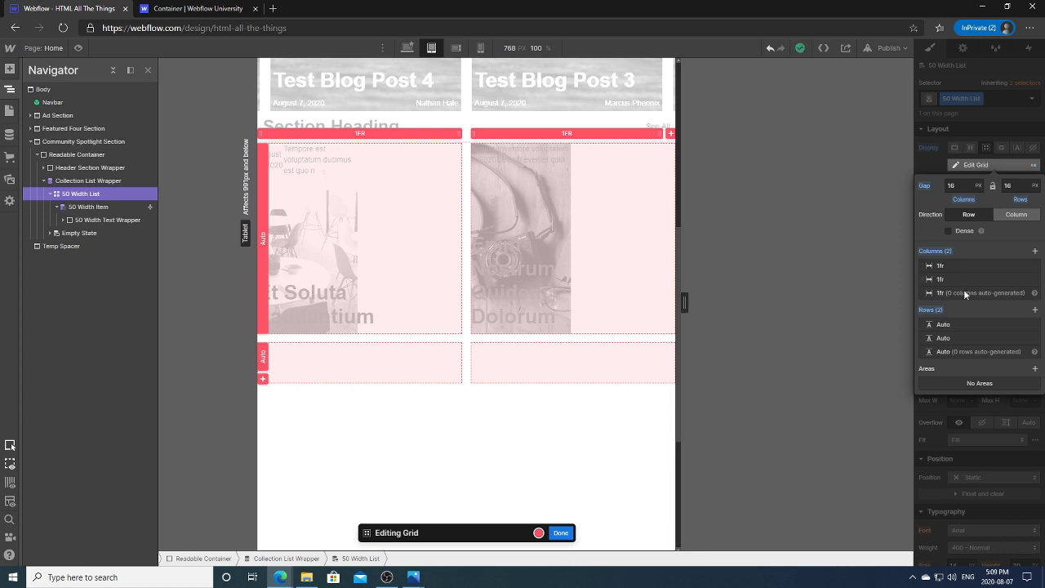
left_click(1024, 218)
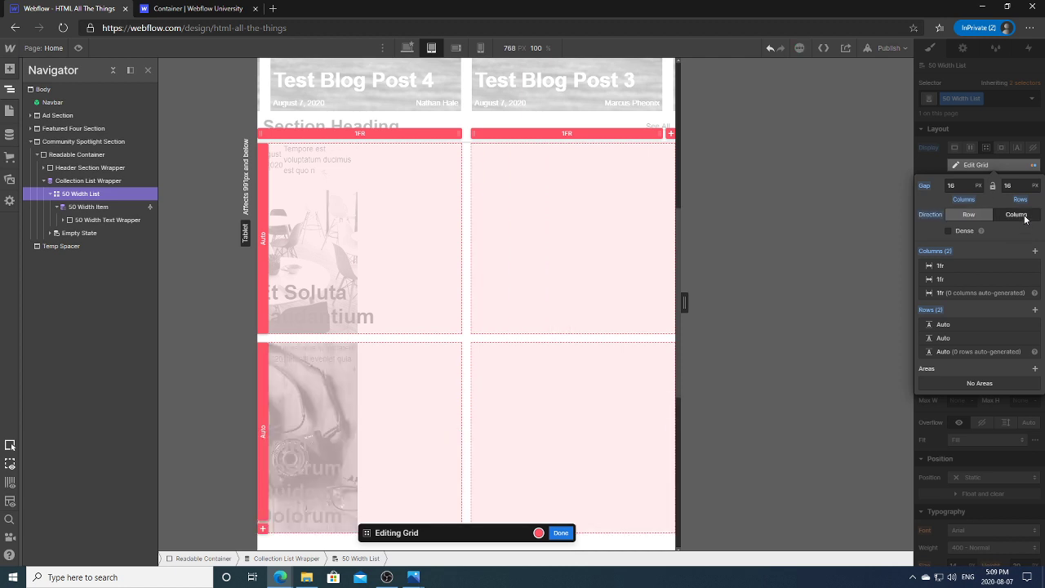
left_click(979, 216)
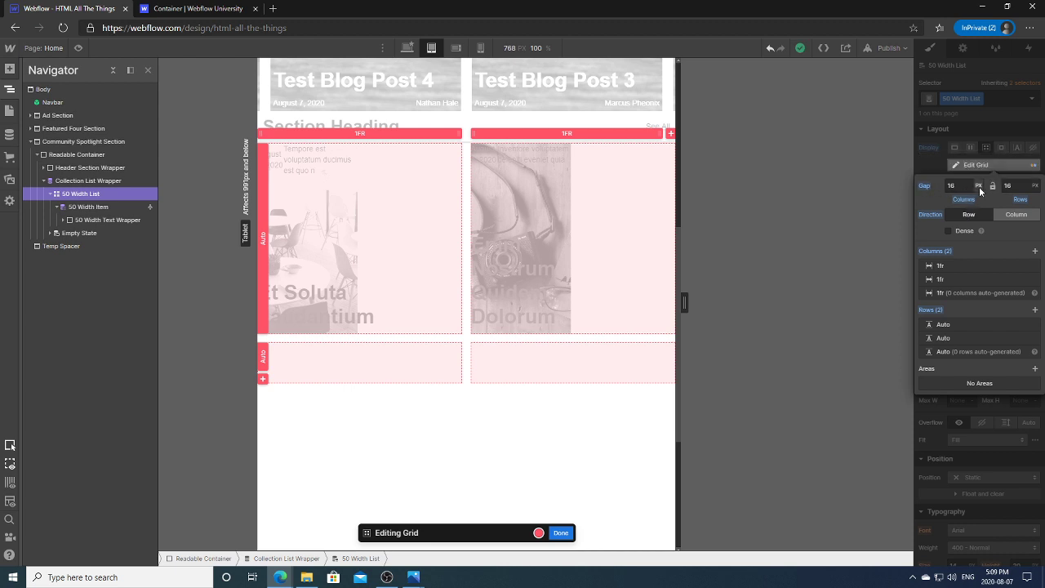
left_click(926, 166)
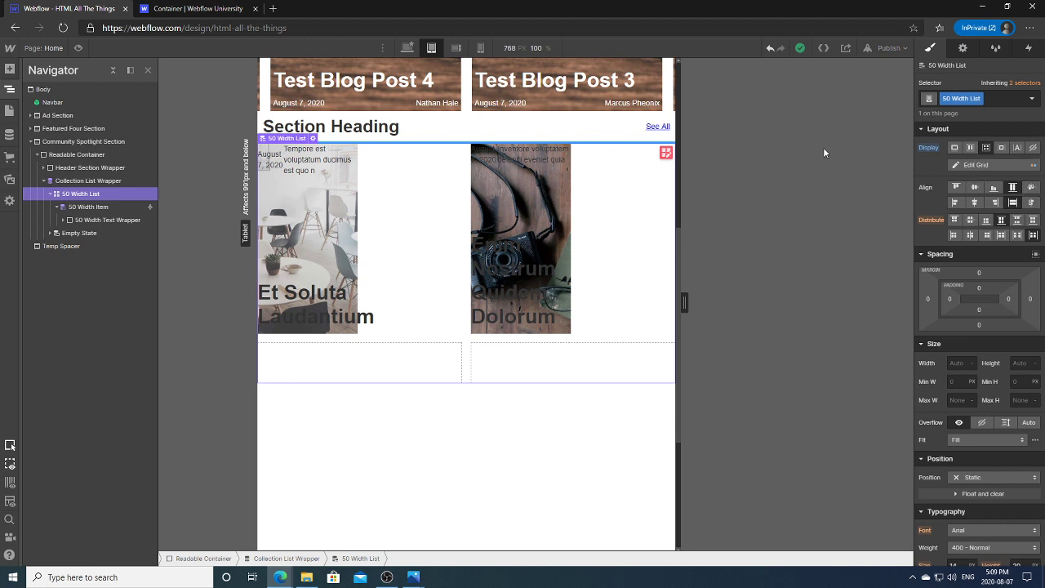
Step: Try the grid's alignment and distribution options, then reset the alignment to default
left_click(974, 186)
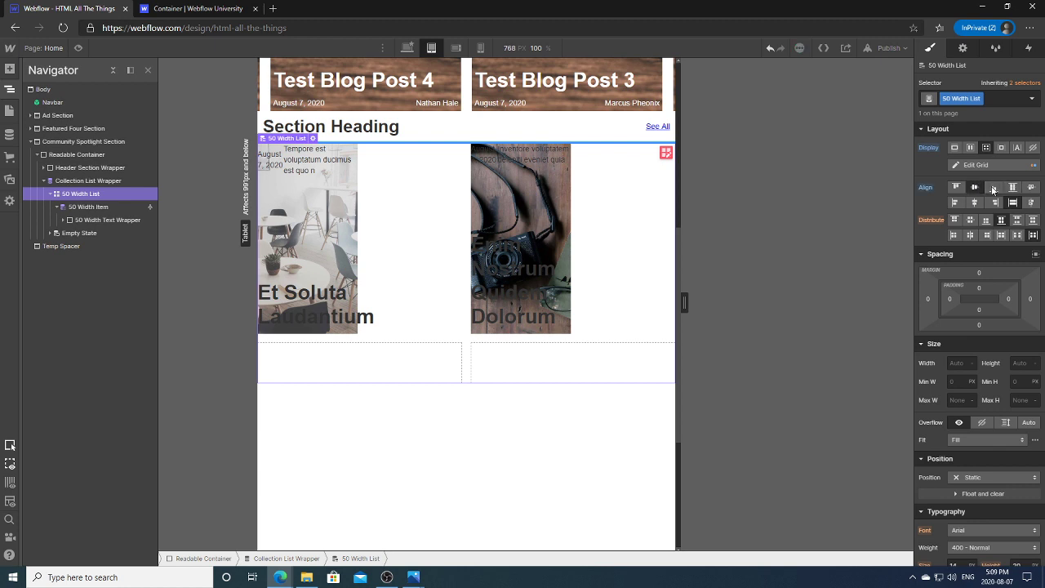
left_click(993, 187)
left_click(1012, 187)
left_click(933, 190)
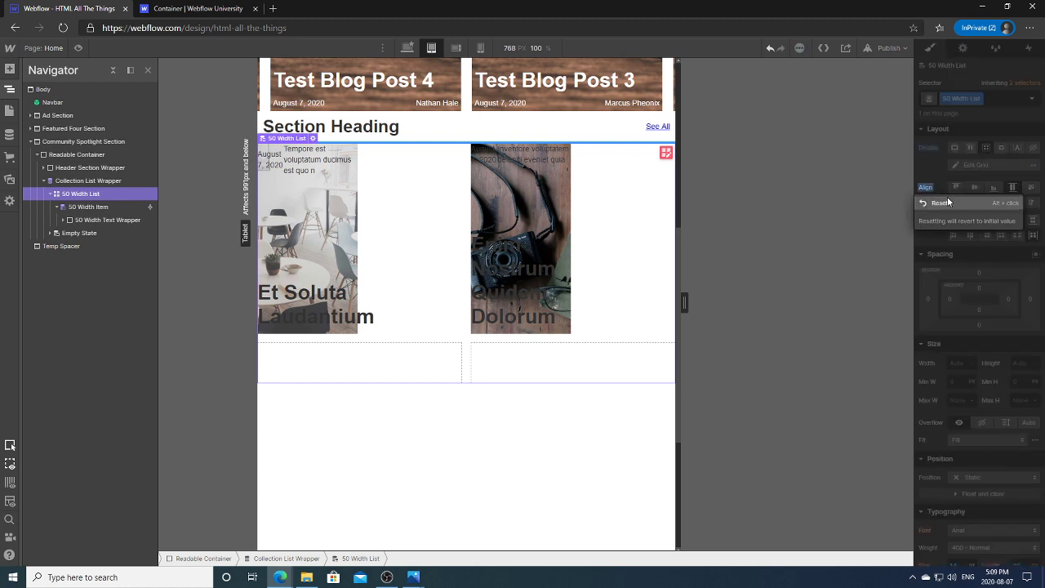
left_click(939, 202)
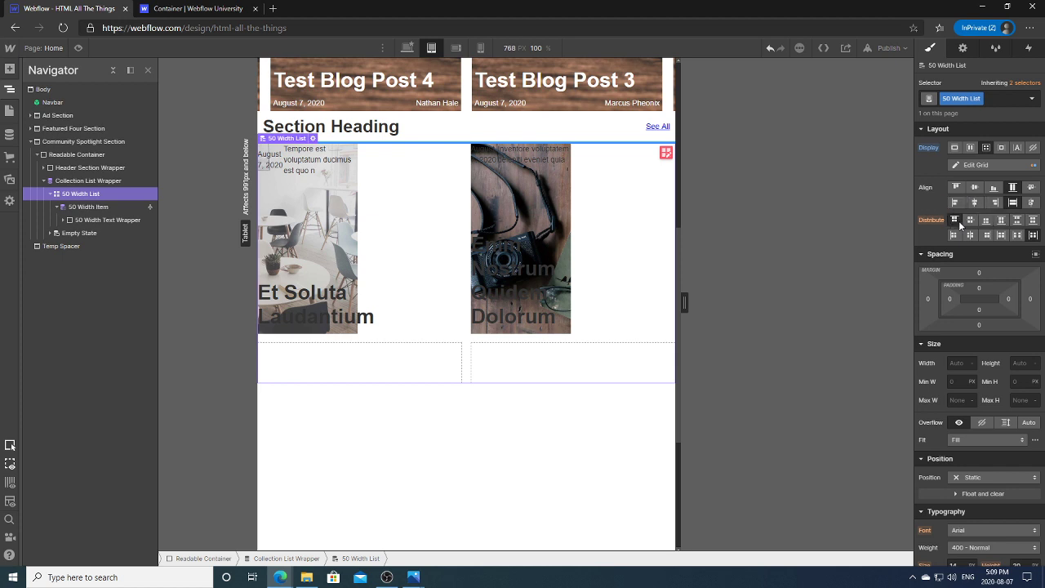
left_click(970, 220)
left_click(985, 221)
left_click(1000, 221)
left_click(1016, 221)
left_click(924, 221)
Step: Trim the 50 Width List grid to a single auto row across two 1fr columns
left_click(70, 206)
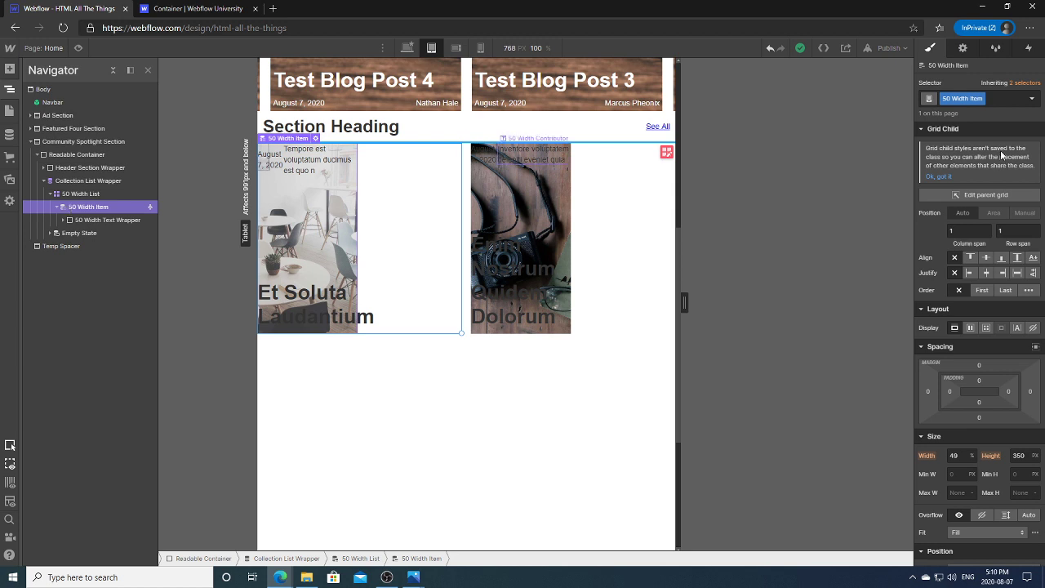
left_click(972, 194)
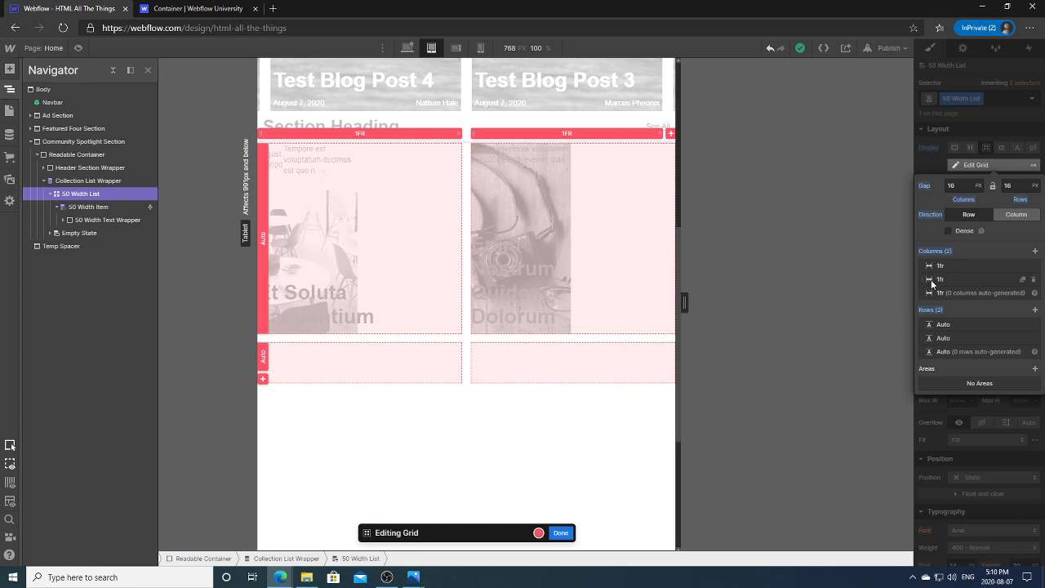
left_click(931, 310)
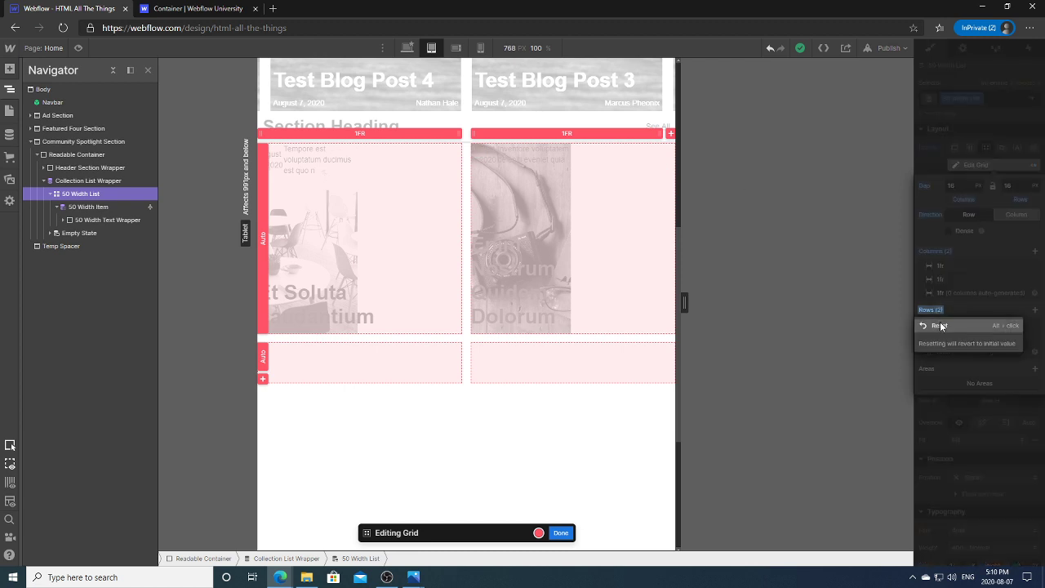
left_click(941, 326)
left_click(1034, 310)
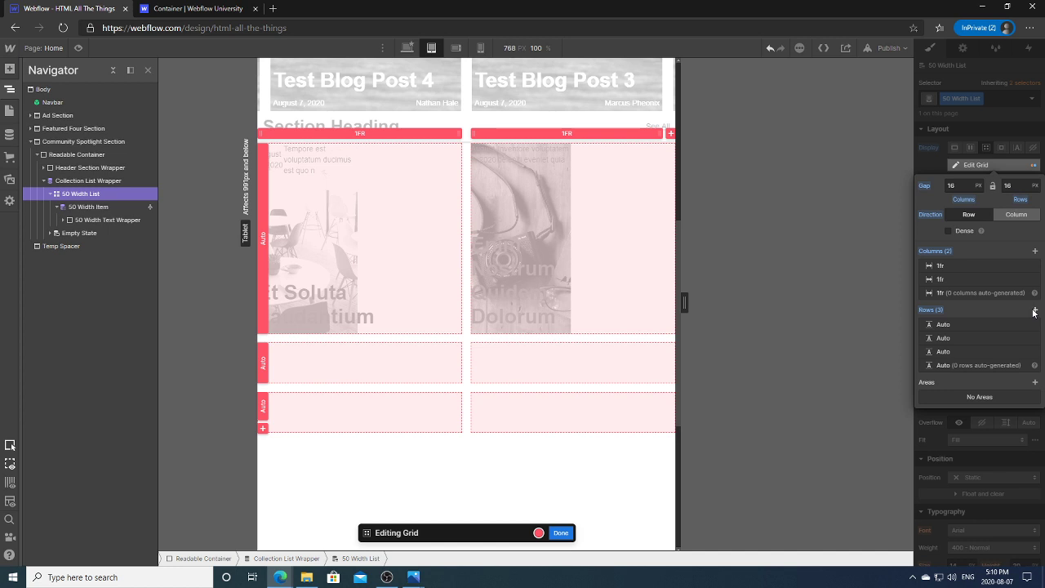
left_click(1033, 351)
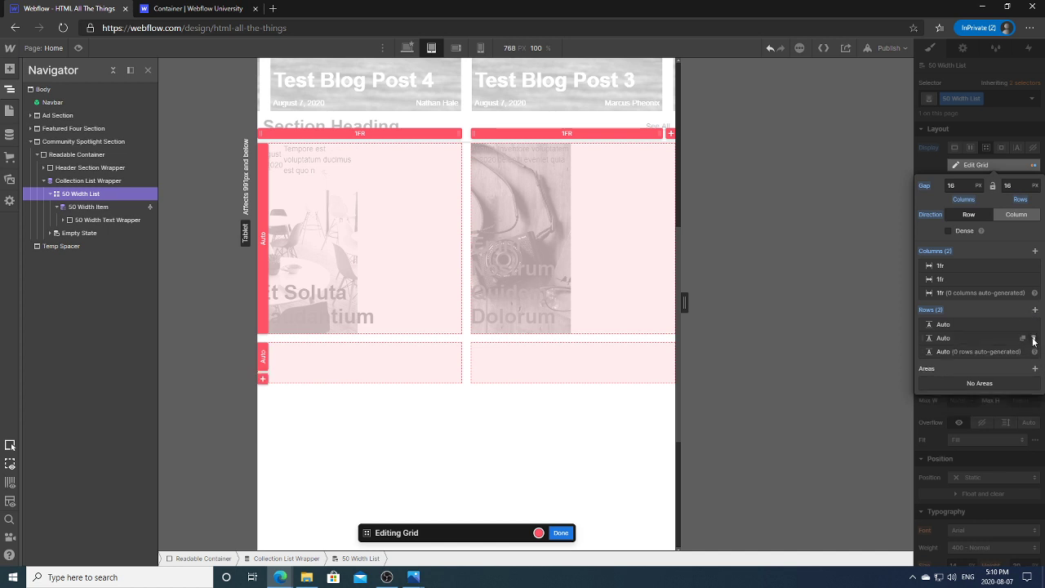
left_click(1034, 341)
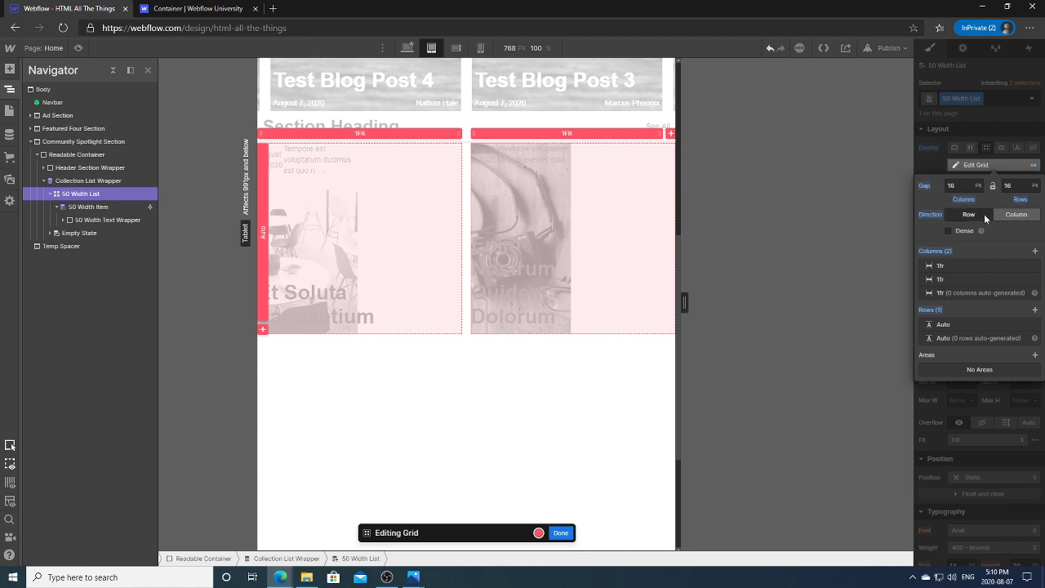
left_click(932, 167)
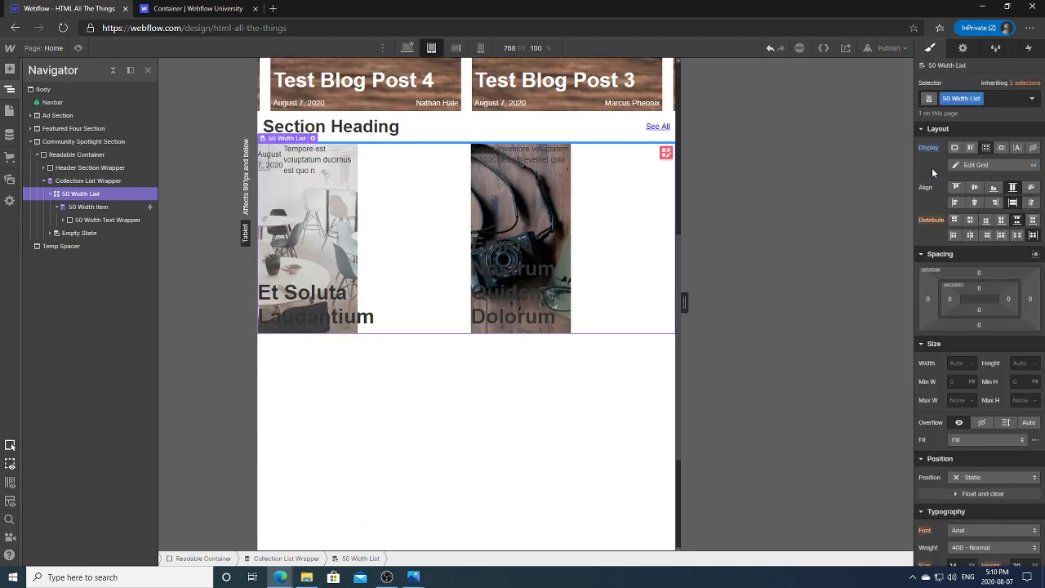
Step: Set the 50 Width Item cards to 100% width so they fill their grid columns
left_click(369, 253)
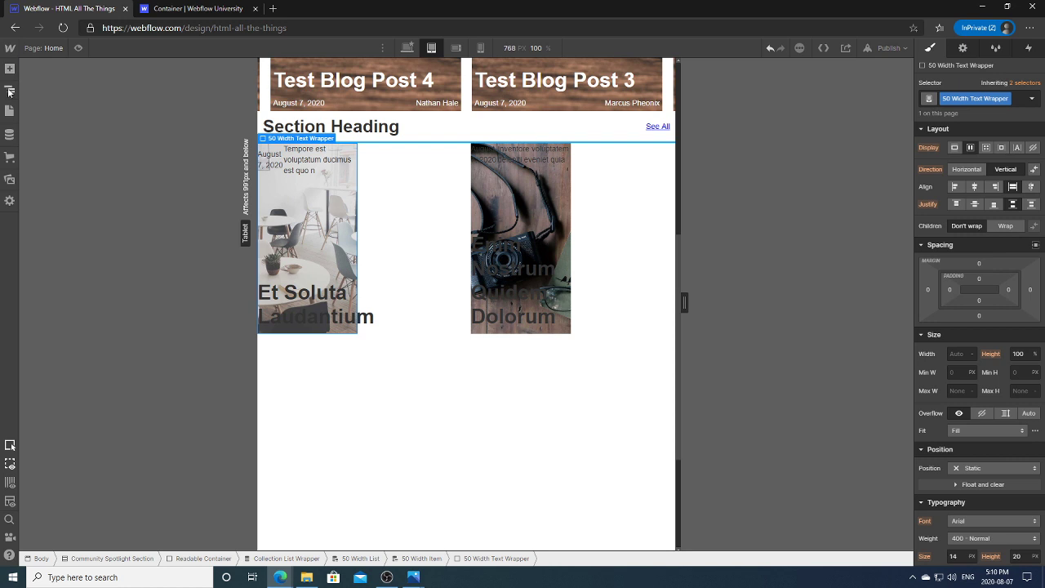
left_click(10, 89)
left_click(90, 207)
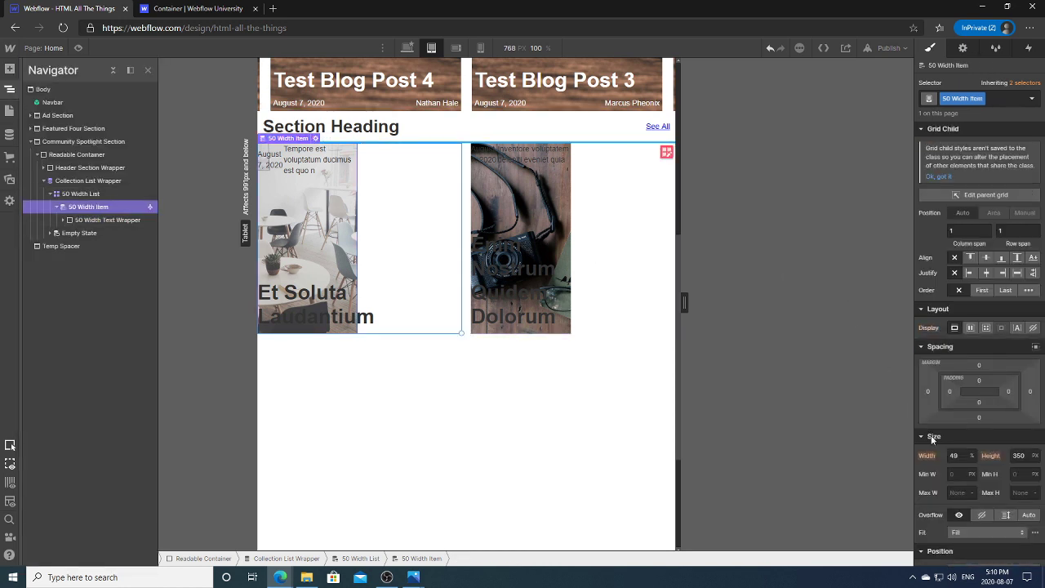
left_click(953, 456)
type("100")
key("Return")
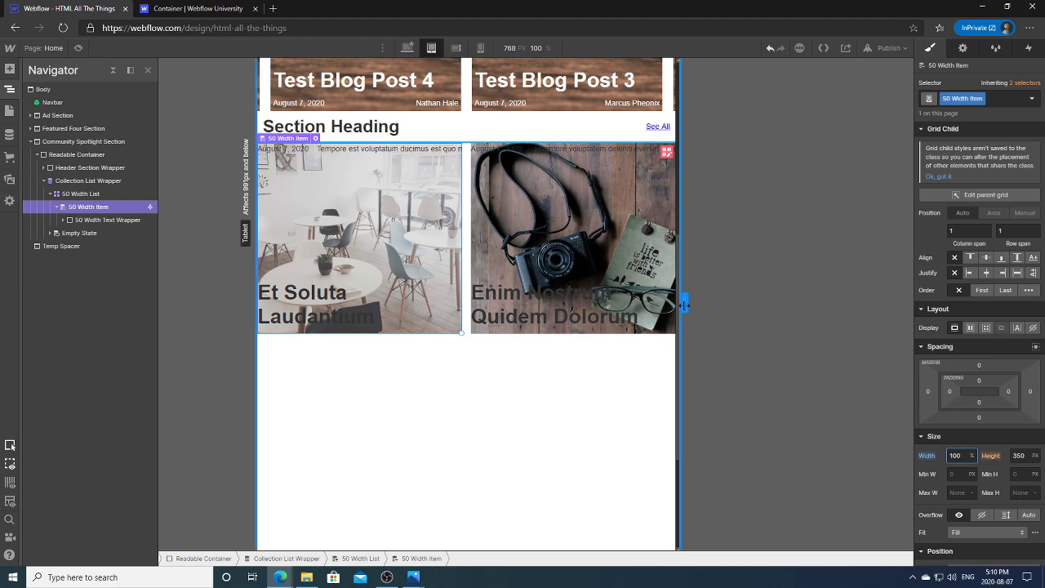
mouse_move(684, 304)
left_mouse_down()
mouse_move(787, 302)
mouse_move(688, 304)
left_mouse_up()
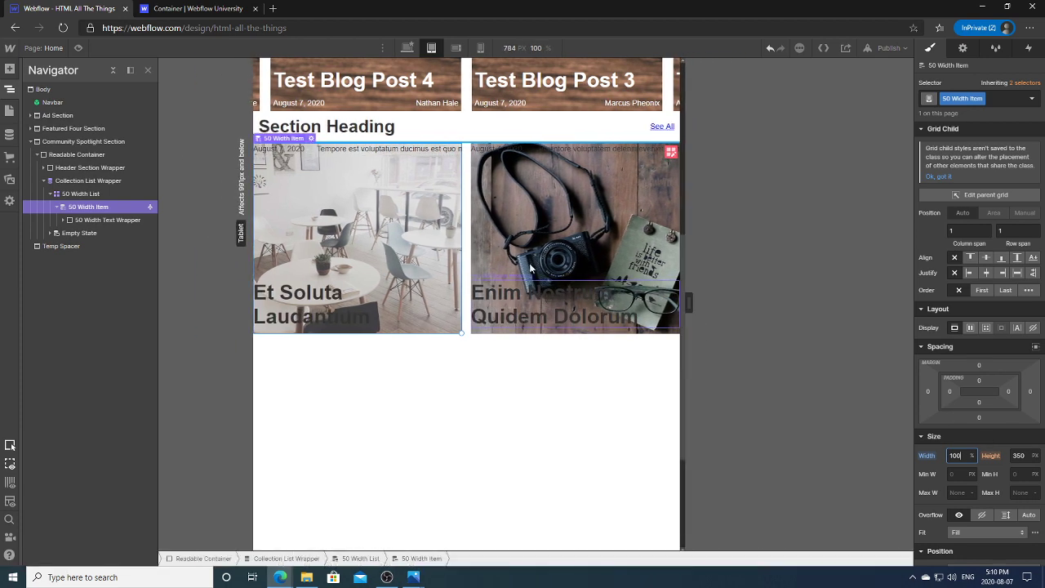
Step: Reselect the 50 Width List grid and toggle its flow direction in the grid editor
left_click(121, 197)
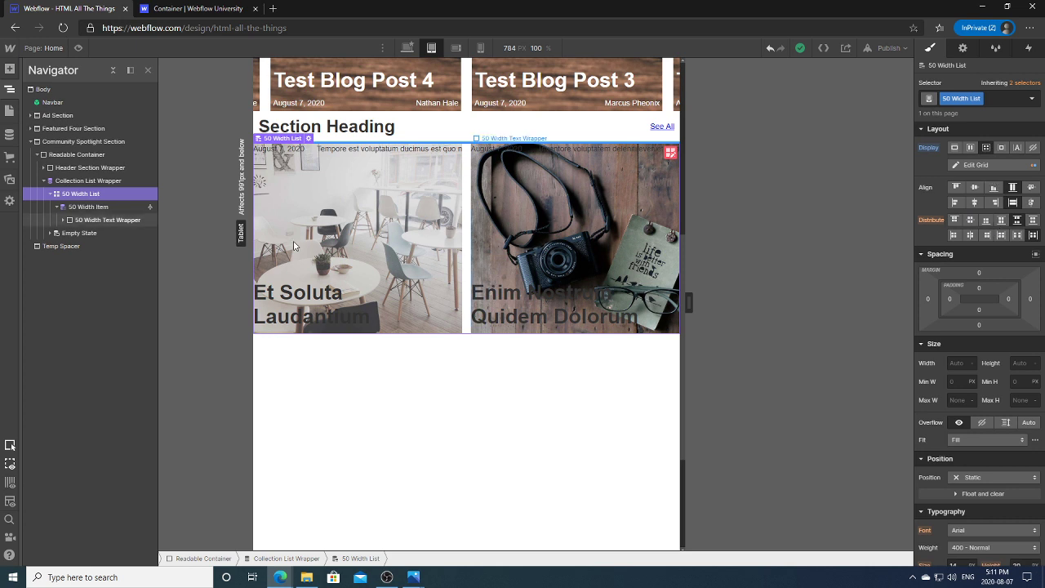
left_click(102, 207)
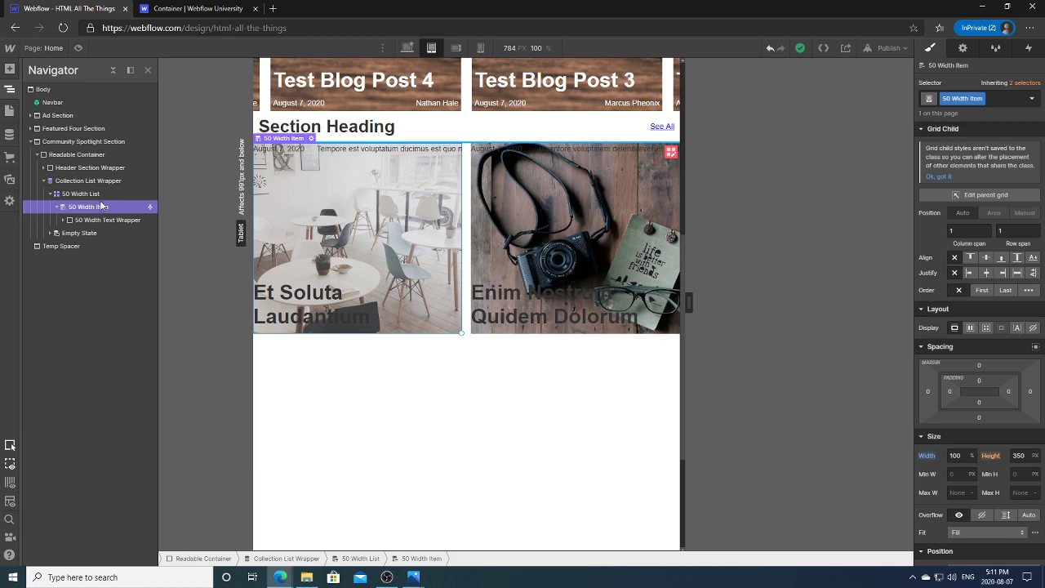
left_click(85, 194)
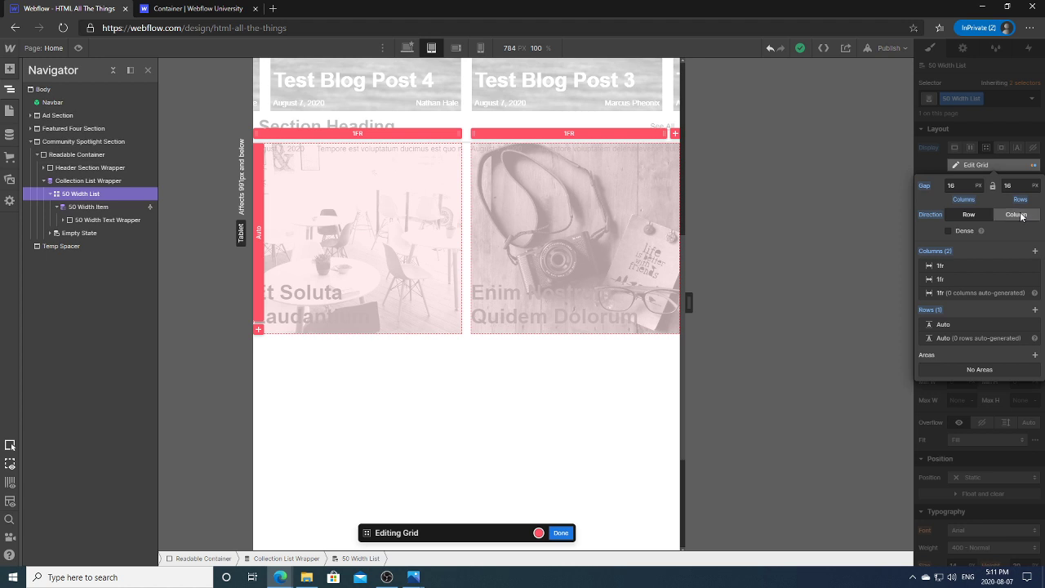
left_click(974, 217)
Step: In a new tab, search Google for 'make perfect square in css grid'
left_click(273, 8)
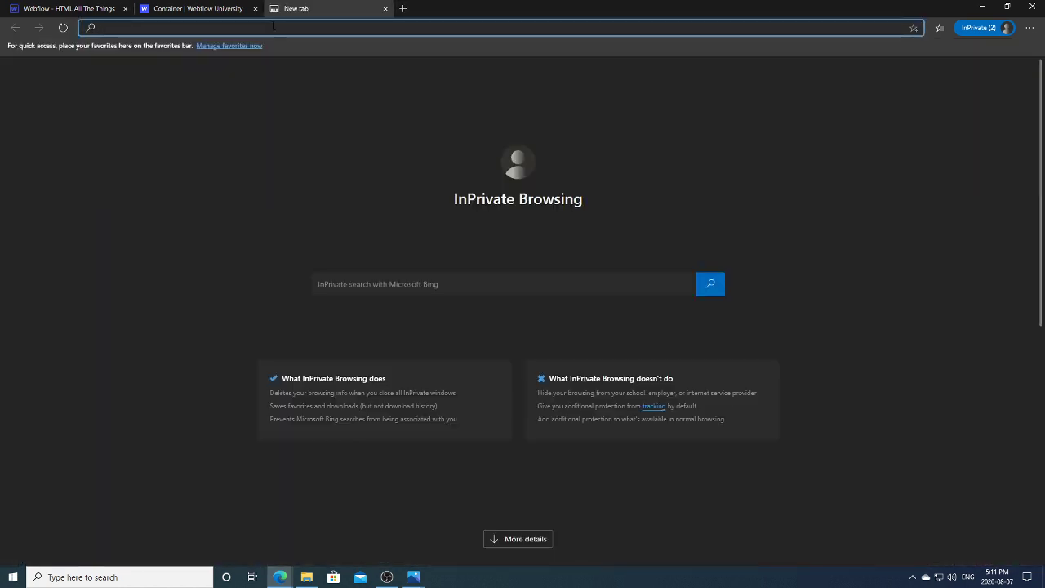
type("google")
key("Return")
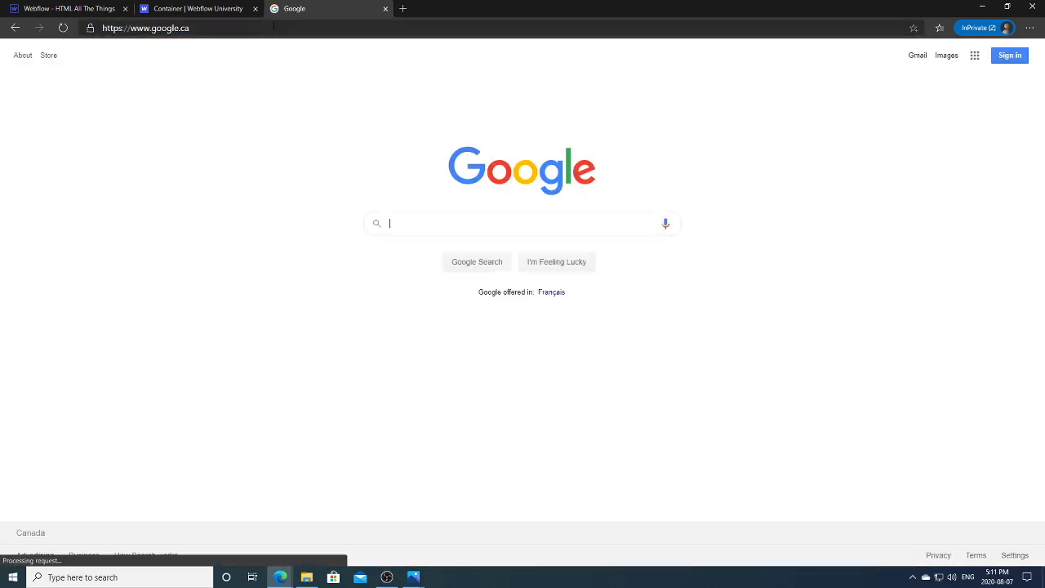
type("make perfect squa")
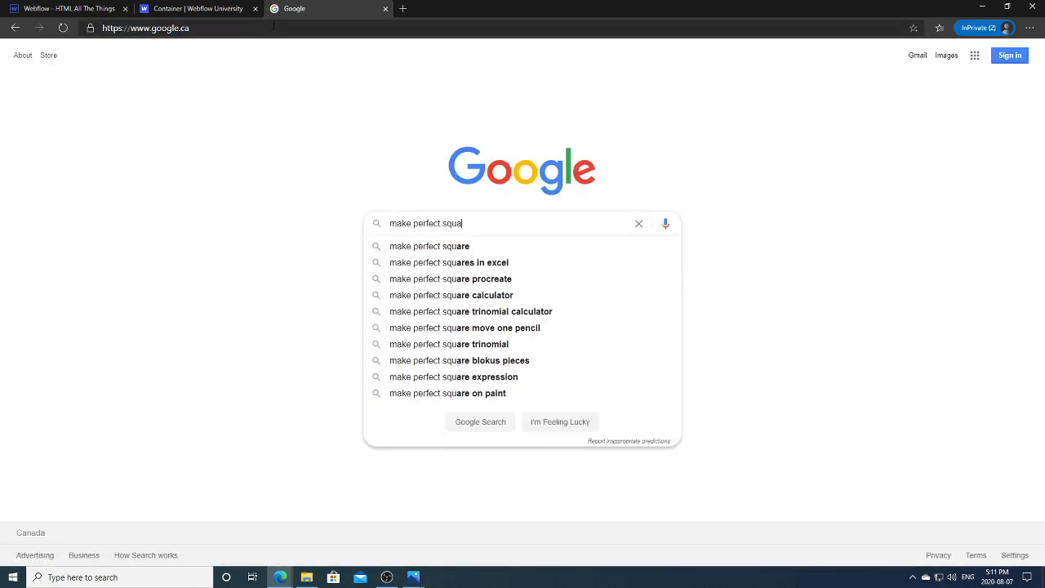
type("re in cs")
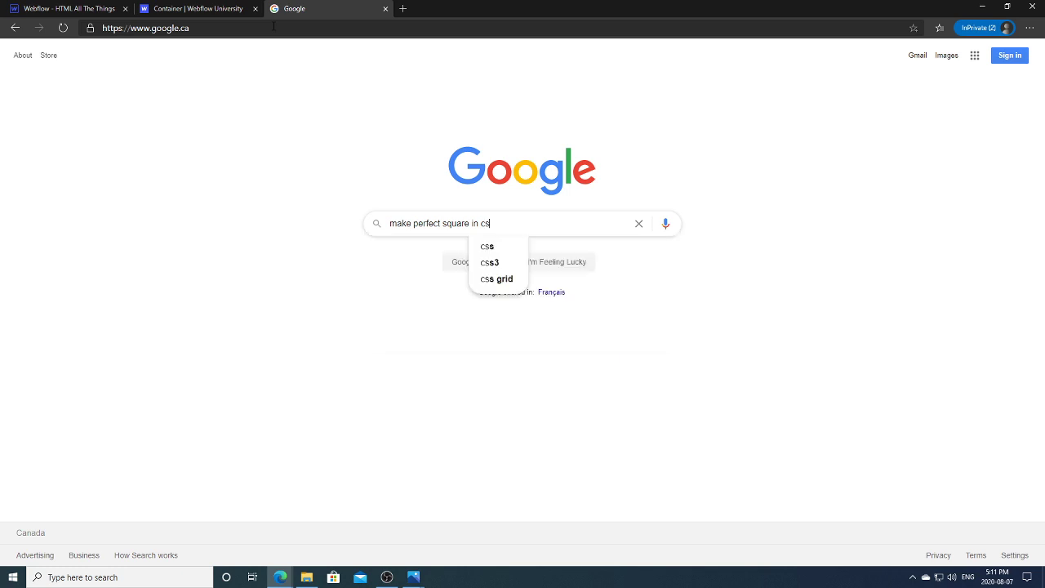
type("s grid")
key("Return")
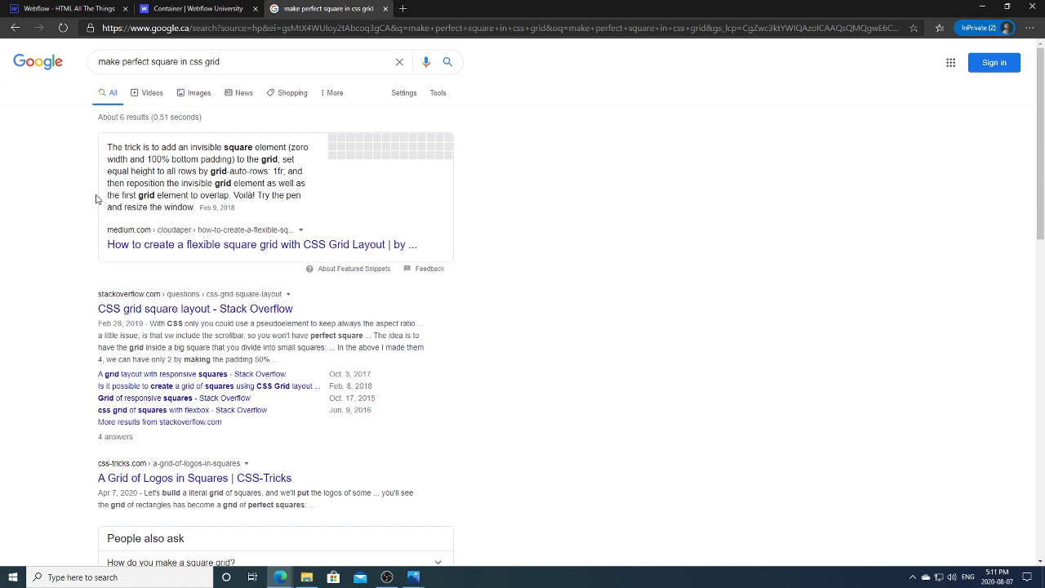
Step: Open the Medium flexible square grid article, run its CodePen demo, and narrow the browser window
left_click(343, 246)
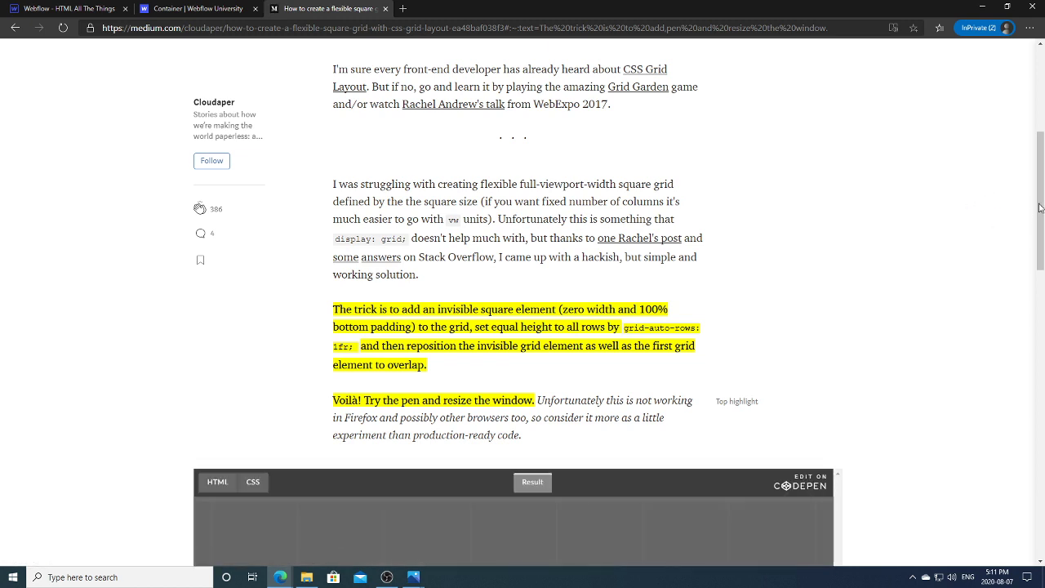
left_click_drag(1040, 207, 1043, 319)
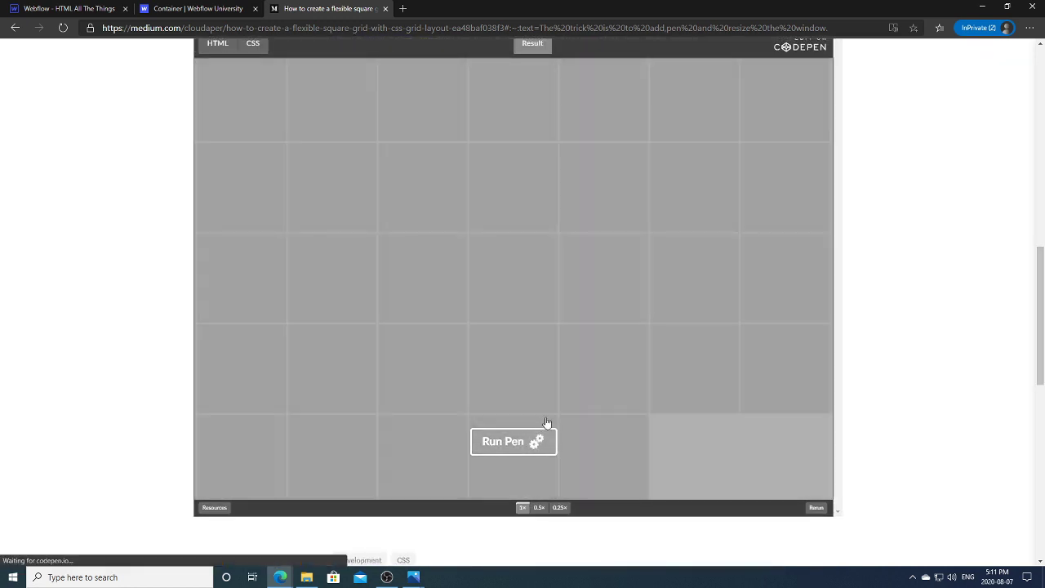
left_click(540, 434)
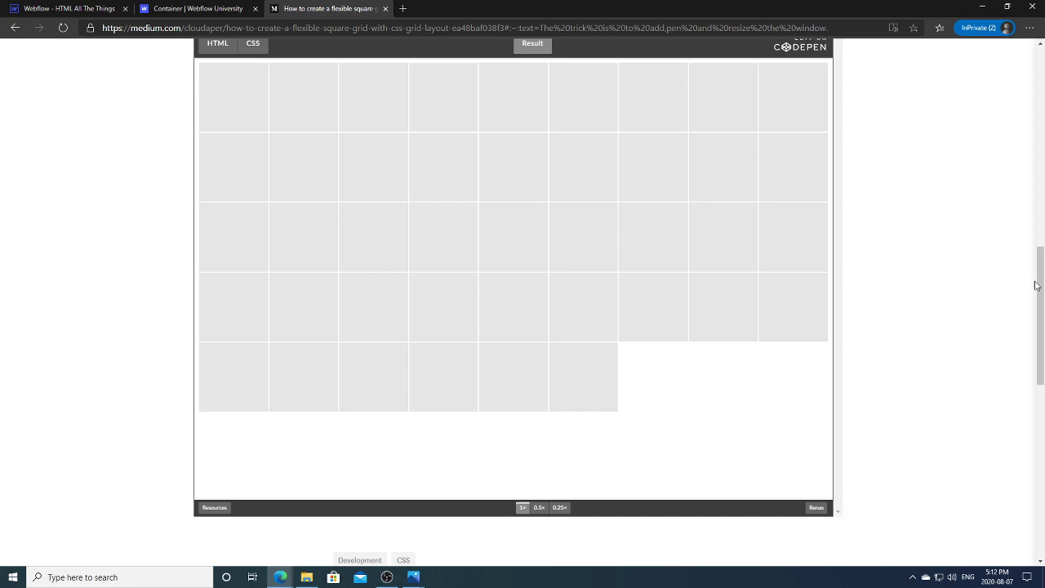
left_click_drag(1043, 268, 1042, 233)
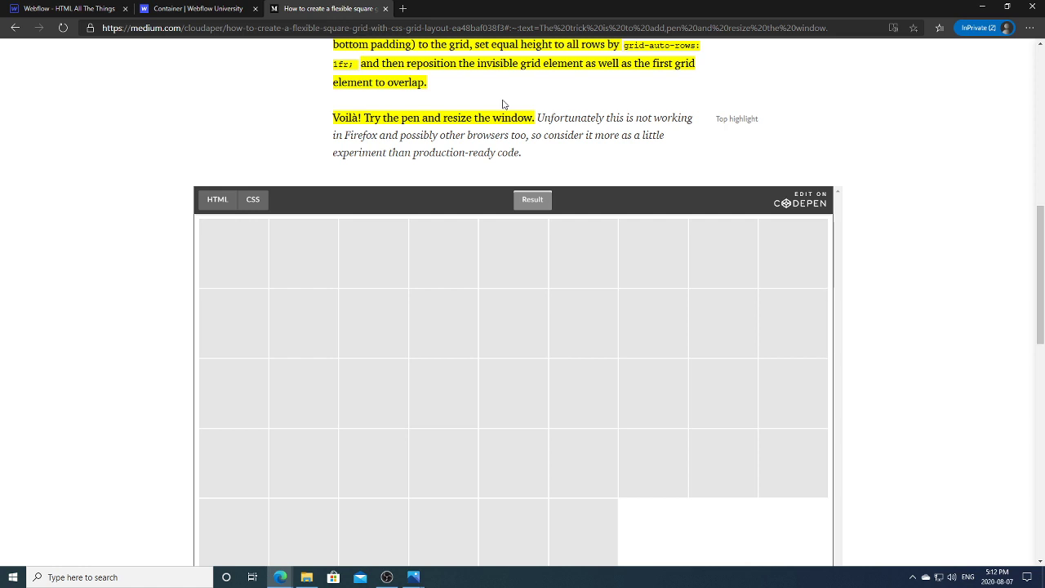
left_click_drag(561, 6, 502, 40)
mouse_move(768, 191)
left_mouse_down()
mouse_move(483, 194)
mouse_move(709, 196)
mouse_move(777, 210)
left_mouse_up()
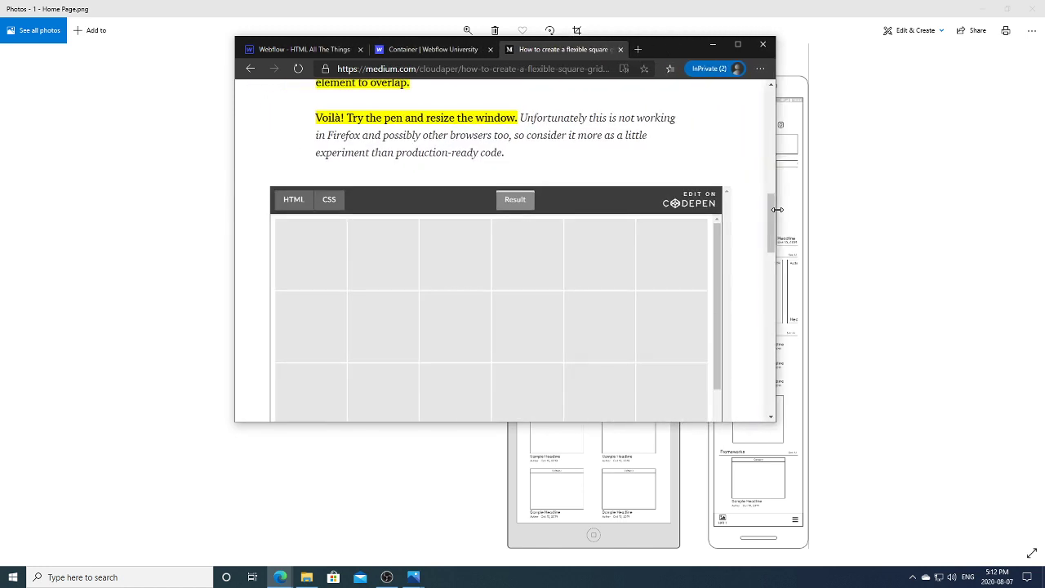
Step: Maximize the browser, read further down the Medium article, and return to Webflow Designer
left_click(737, 44)
scroll(1043, 259, "down", 1)
left_click_drag(1043, 260, 1018, 124)
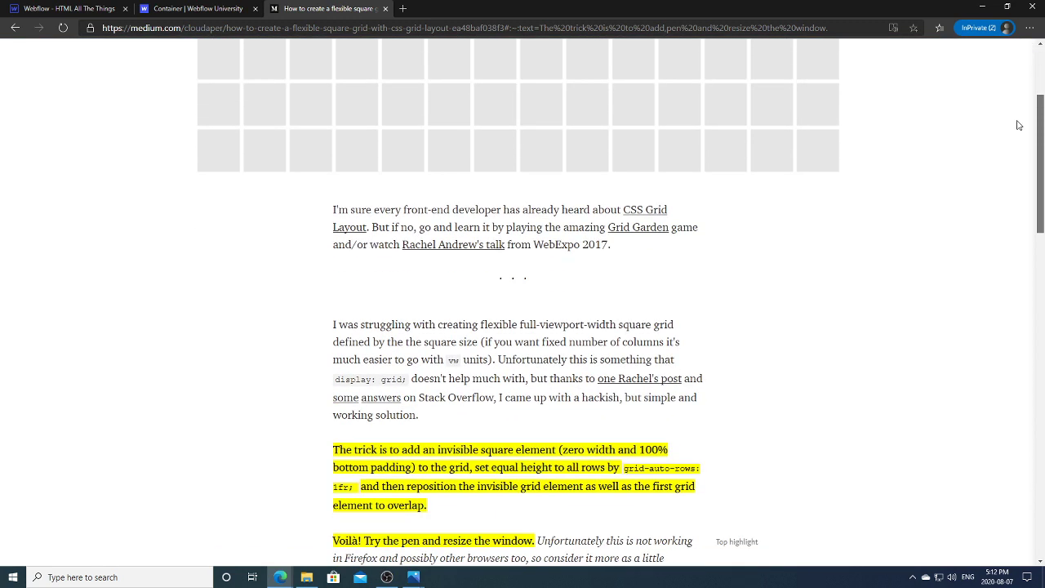
left_click_drag(1019, 124, 1021, 134)
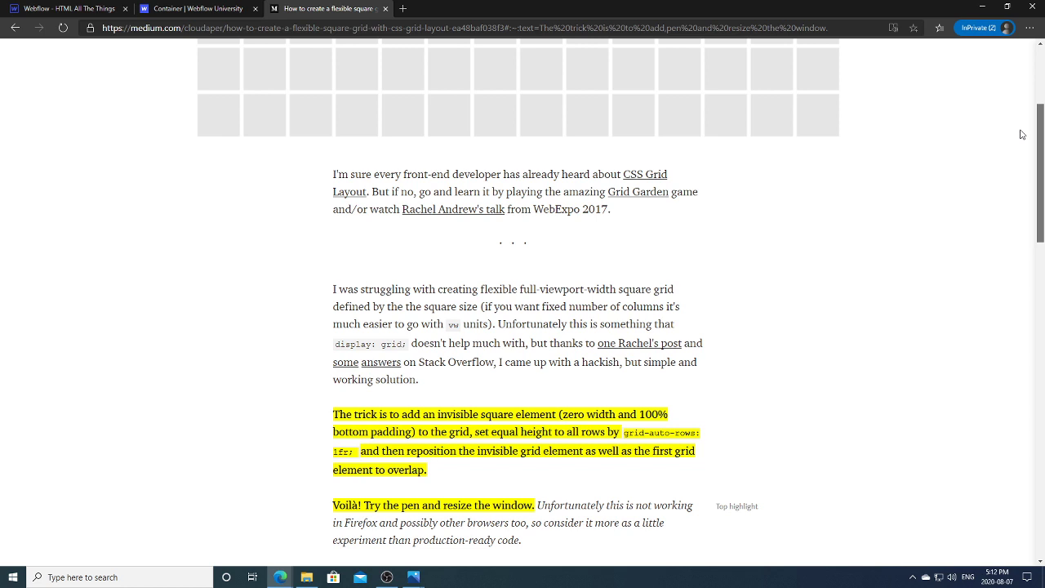
left_click_drag(1021, 134, 1027, 151)
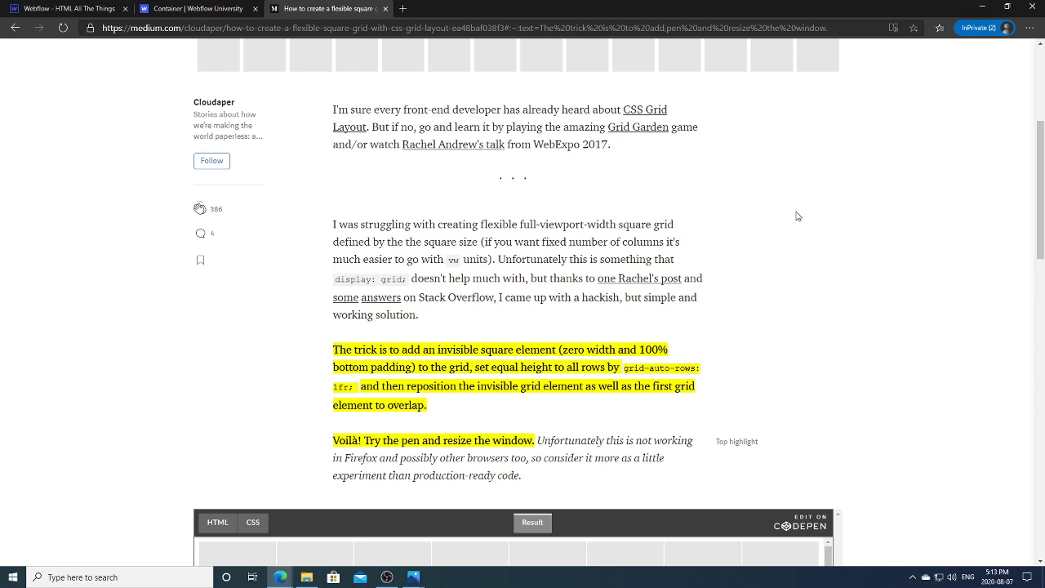
left_click(94, 14)
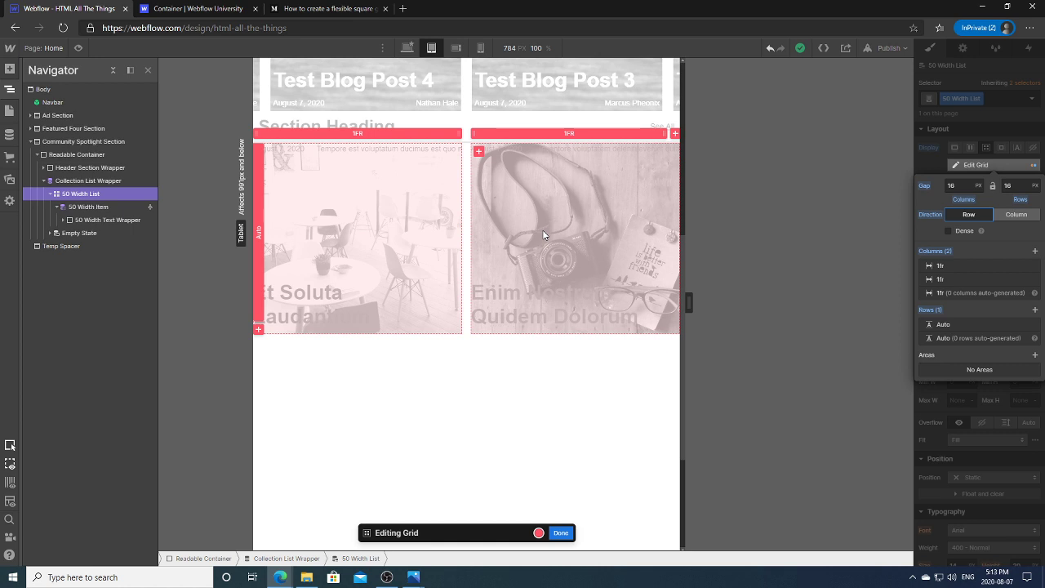
Step: Try adding a Basic element, then open the Stack Overflow 'CSS grid square layout' question from Google
left_click(10, 69)
left_click(40, 290)
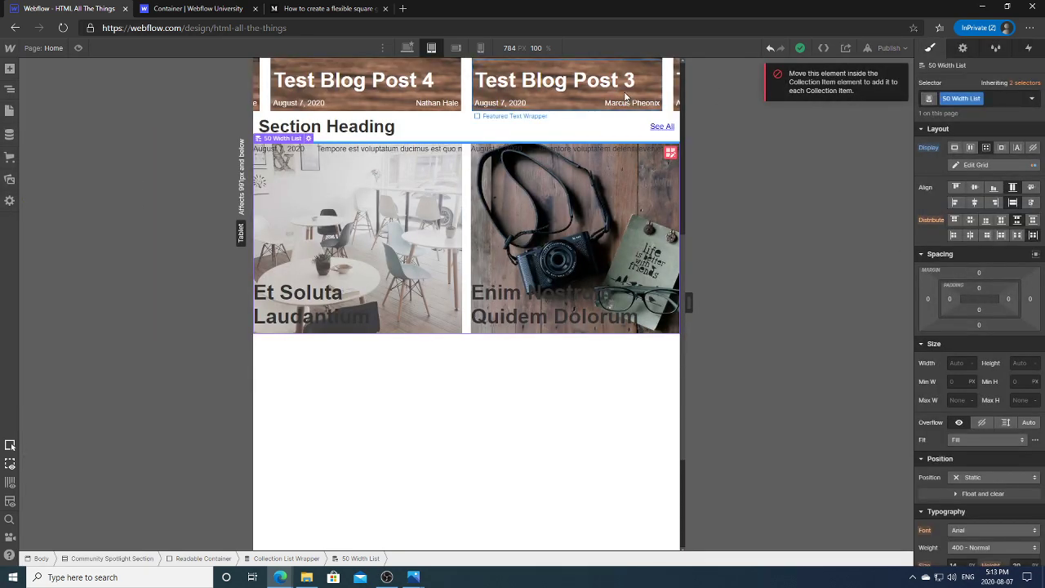
left_click(327, 8)
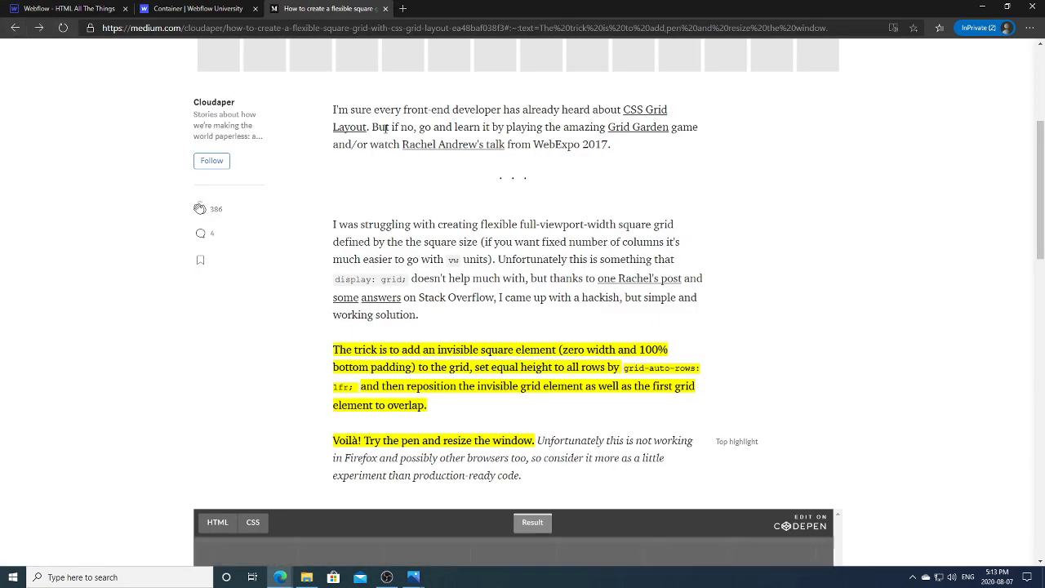
key("alt+Left")
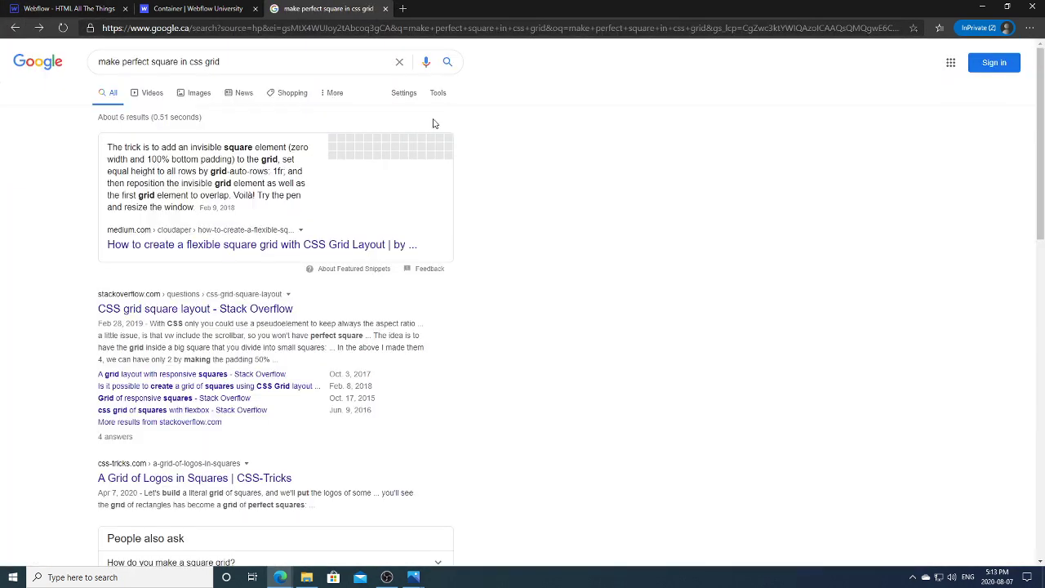
left_click(245, 310)
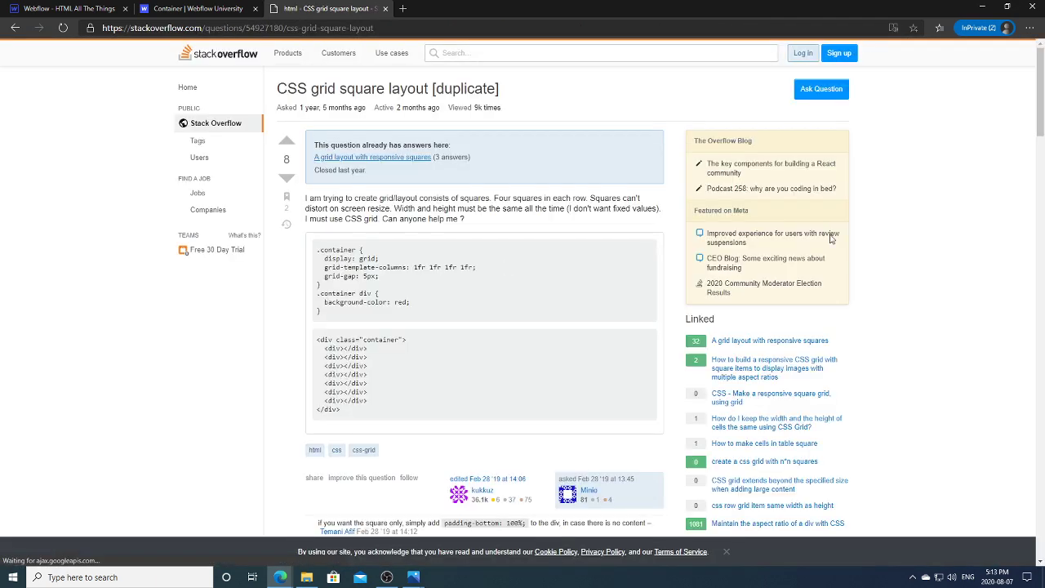
Step: Scroll to the answers and highlight the div::before and grid column/gap lines in the top answer's CSS
left_click_drag(1038, 131, 1035, 222)
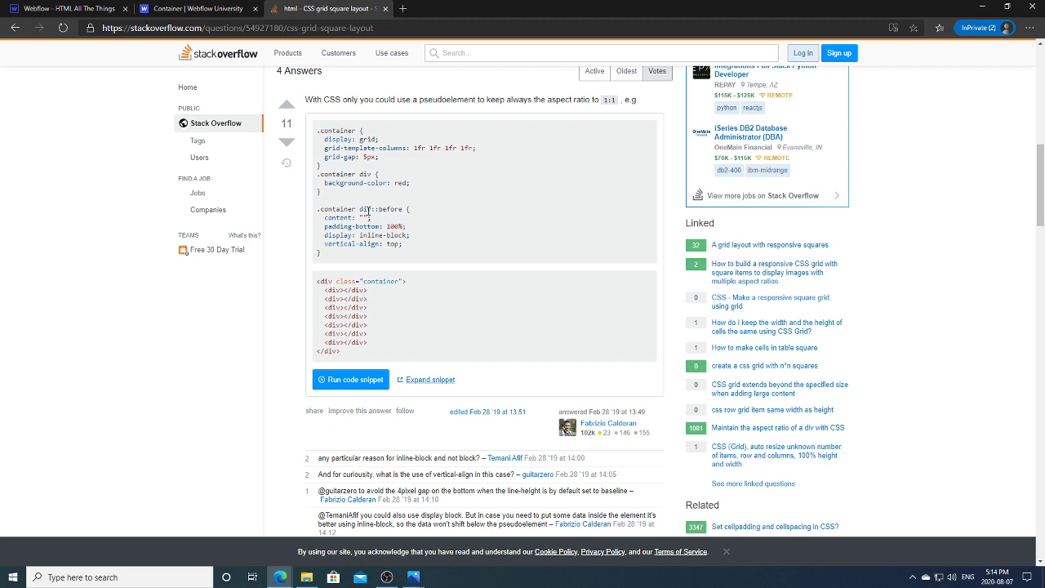
left_click_drag(361, 209, 403, 210)
left_click(421, 259)
left_click_drag(394, 162, 326, 150)
left_click(393, 167)
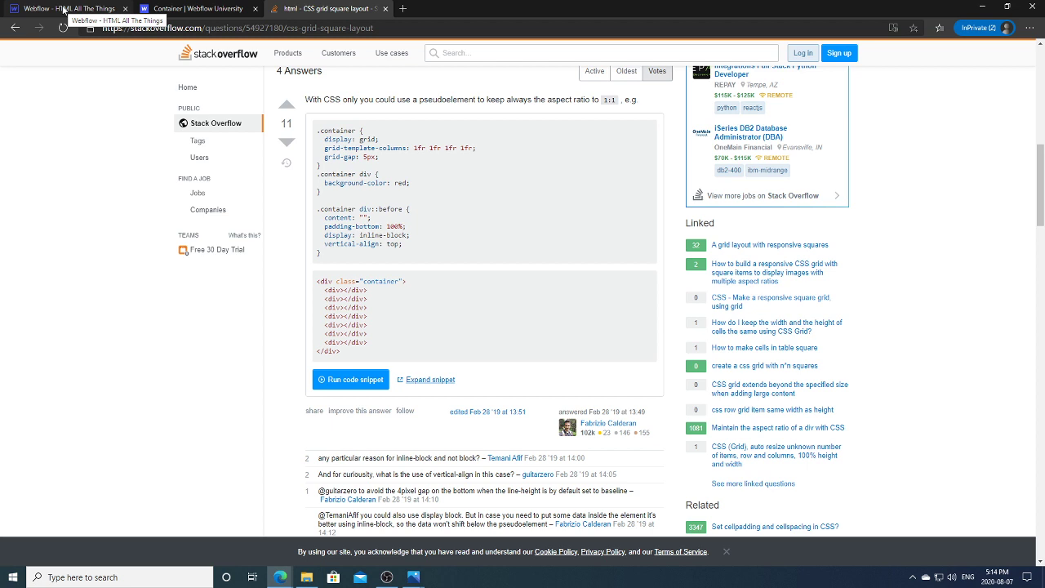
left_click(64, 9)
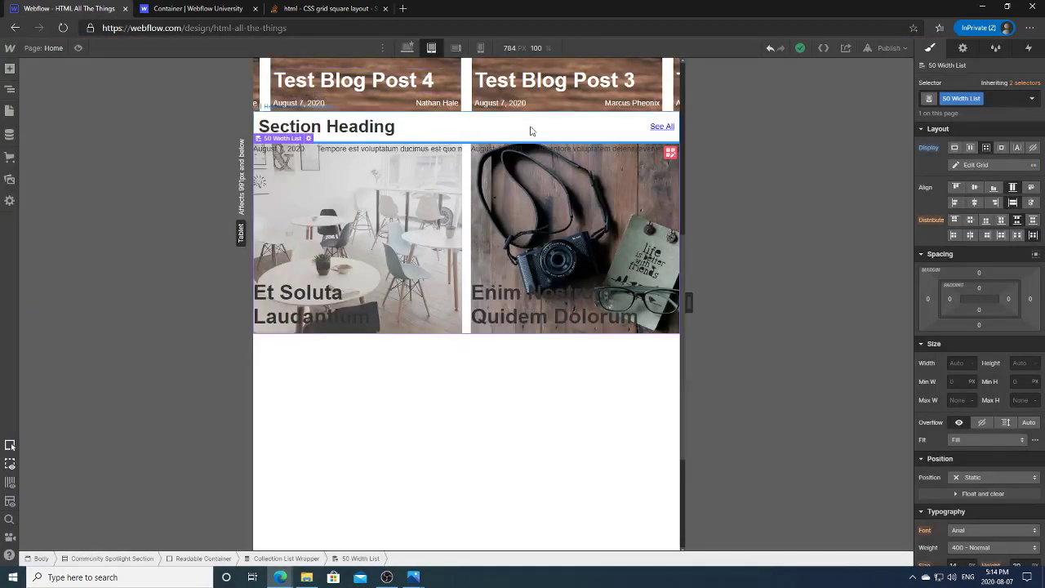
Step: Change the 50 Width List grid row from Auto to 1fr and widen the canvas to 991 px
left_click(669, 152)
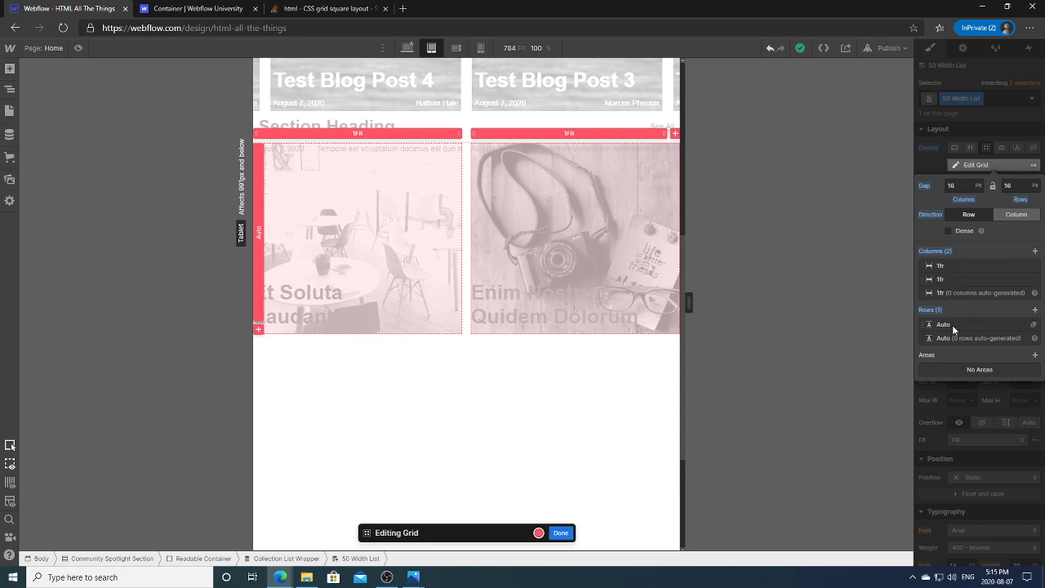
left_click(259, 256)
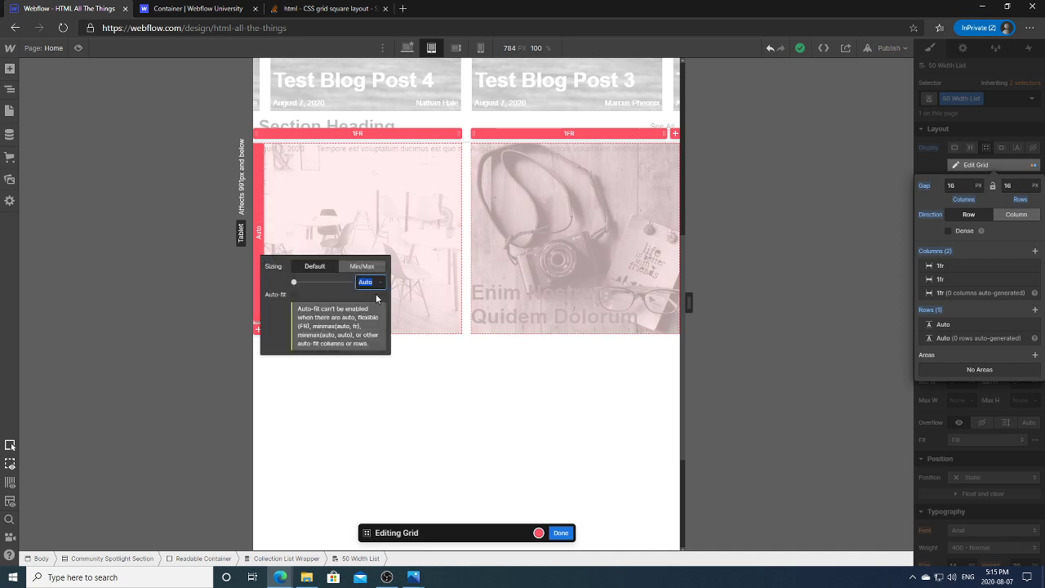
key("Return")
left_click(467, 369)
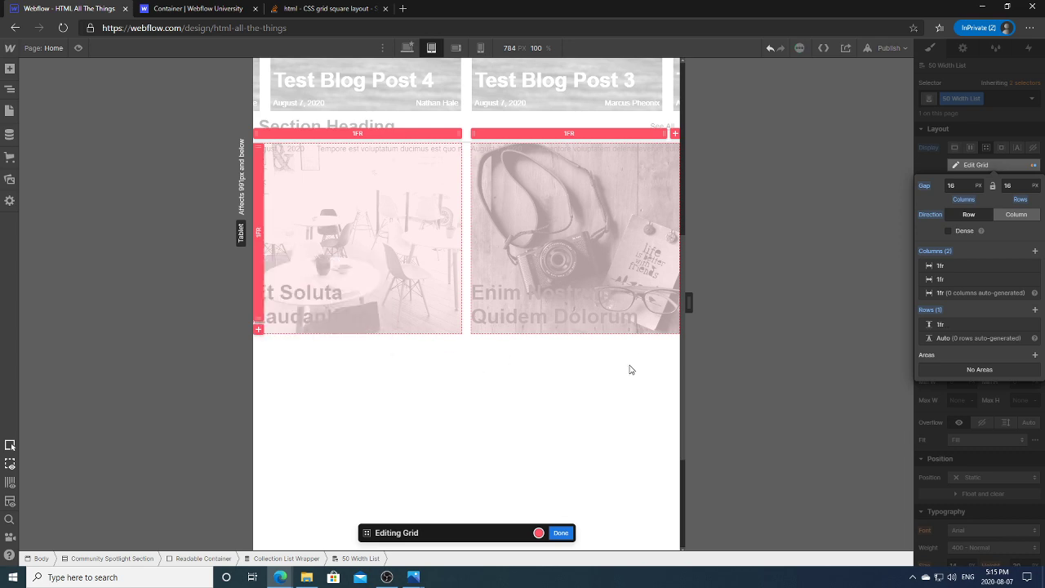
key("Escape")
mouse_move(688, 302)
left_mouse_down()
mouse_move(772, 300)
mouse_move(699, 302)
mouse_move(709, 302)
left_mouse_up()
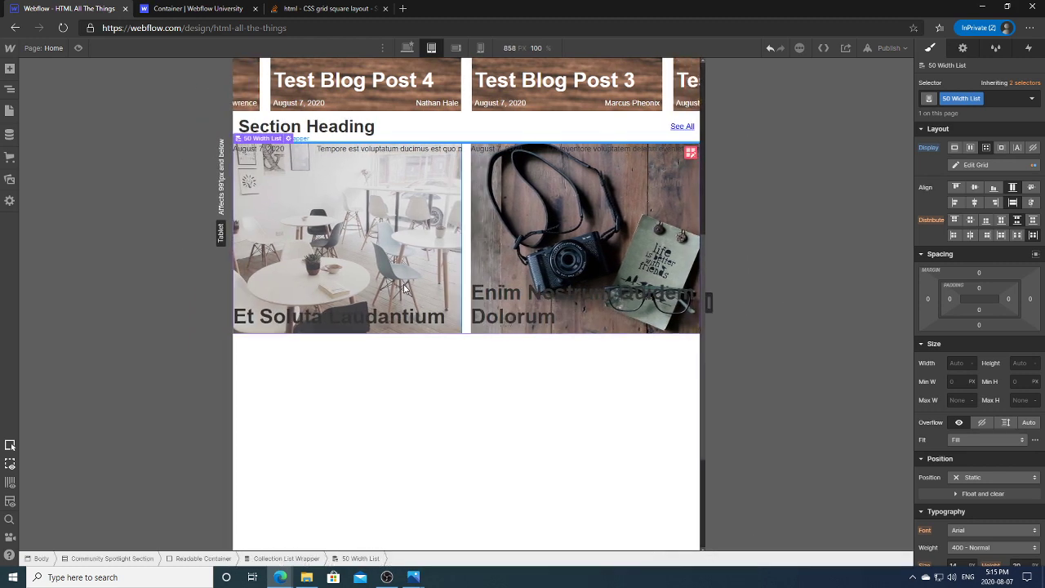
left_click(411, 287)
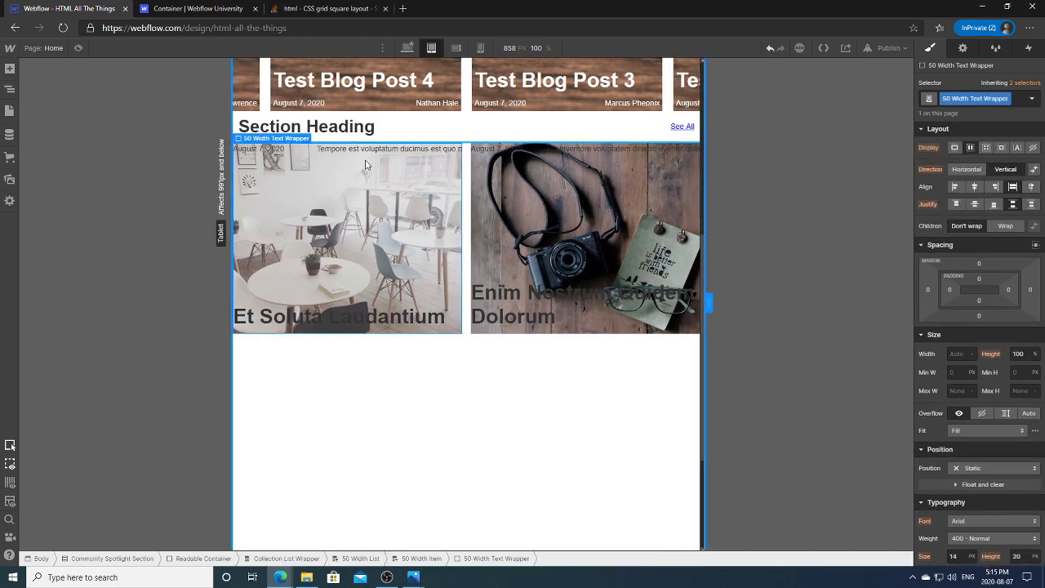
left_click_drag(708, 302, 695, 302)
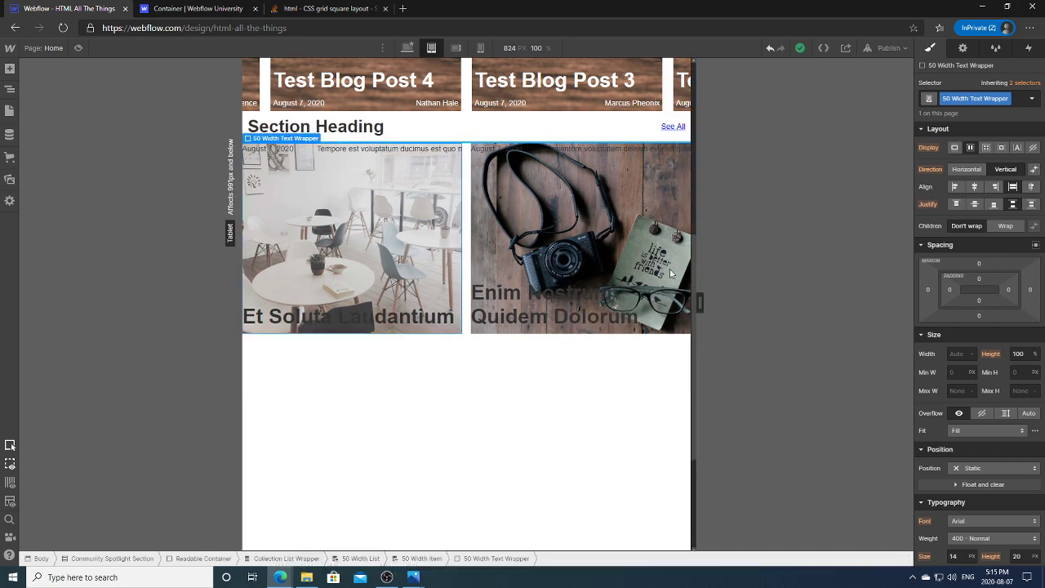
left_click(10, 88)
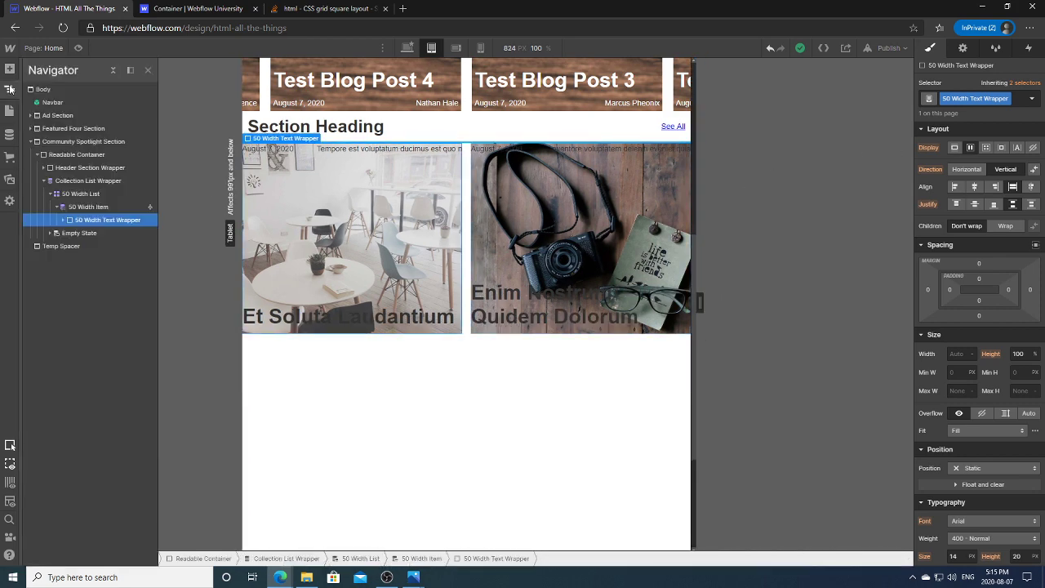
left_click(80, 194)
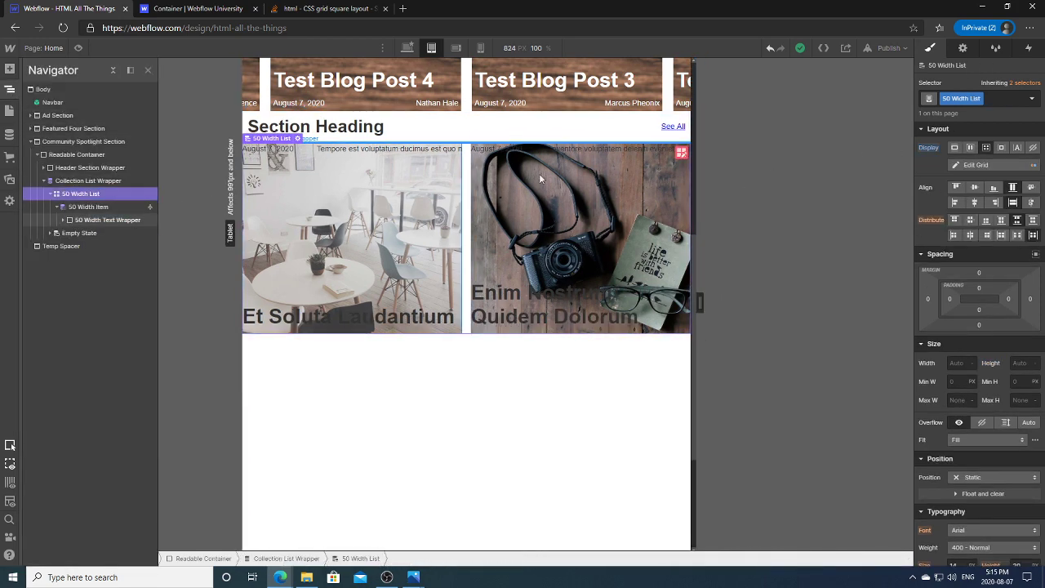
left_click(676, 153)
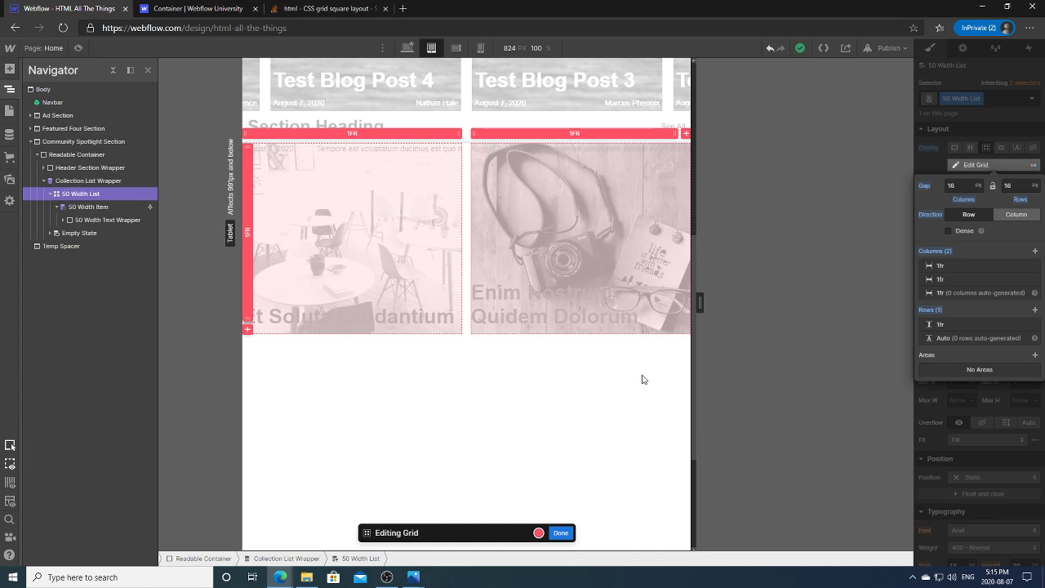
key("z")
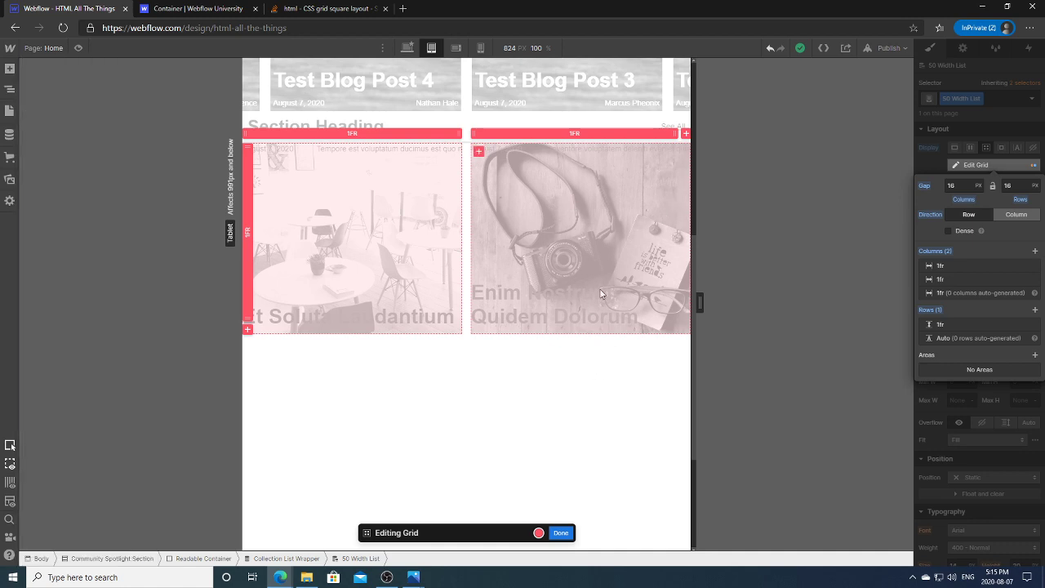
key("Escape")
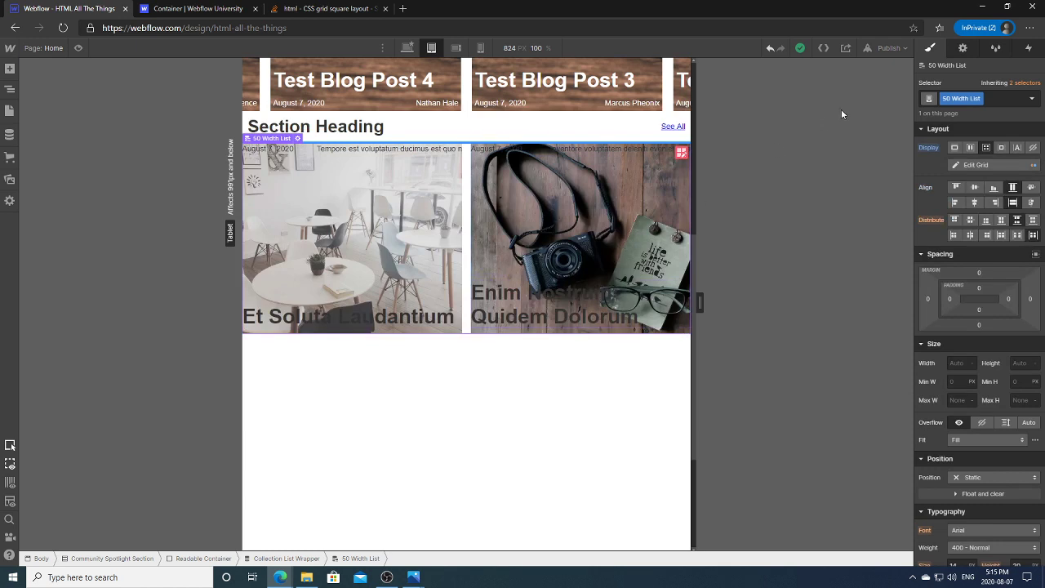
left_click(771, 47)
Step: Undo and redo the last style change, then switch to the Stack Overflow grid answer
left_click(770, 49)
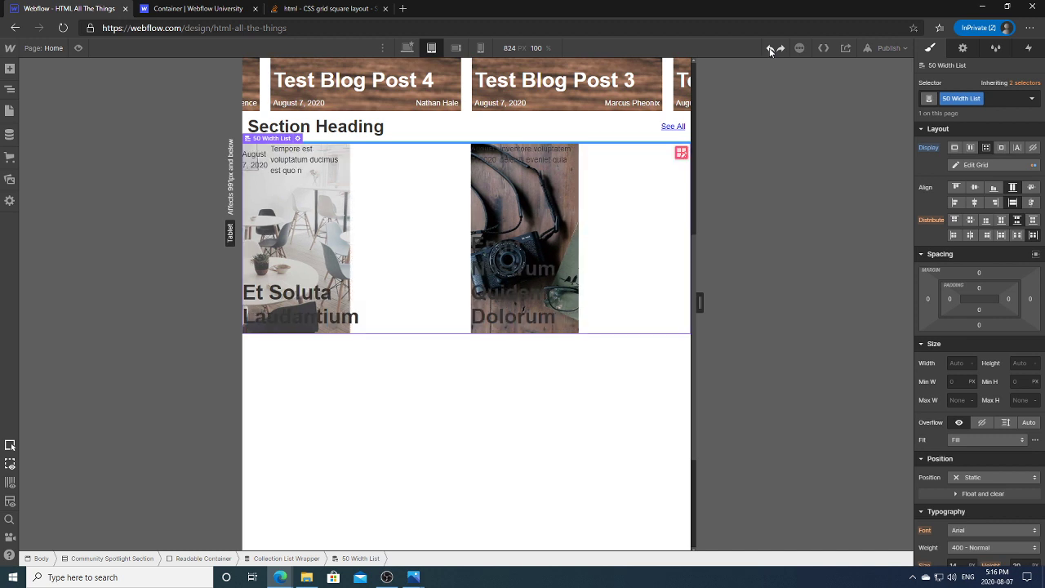
left_click(781, 50)
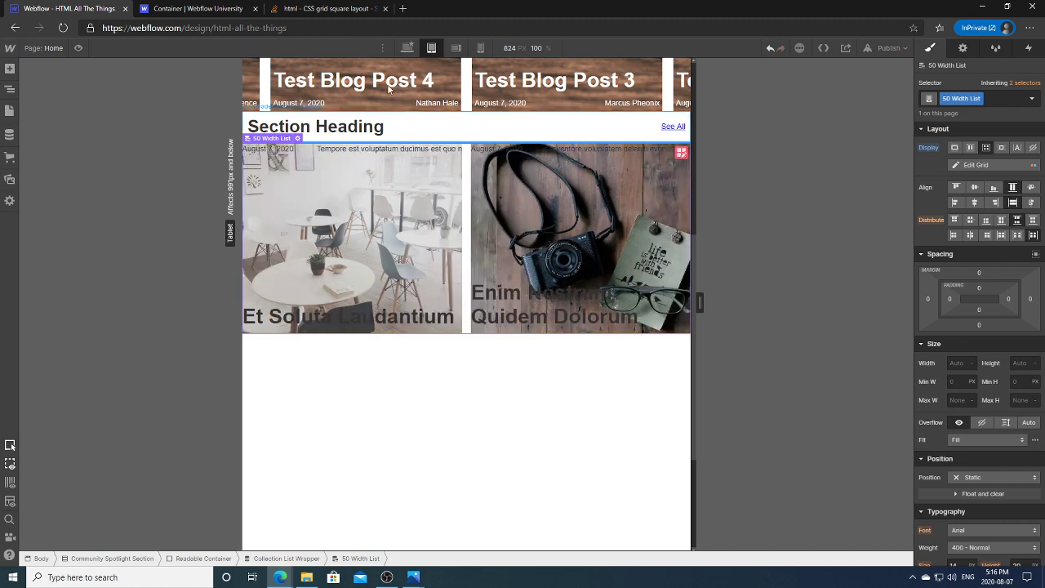
left_click(326, 8)
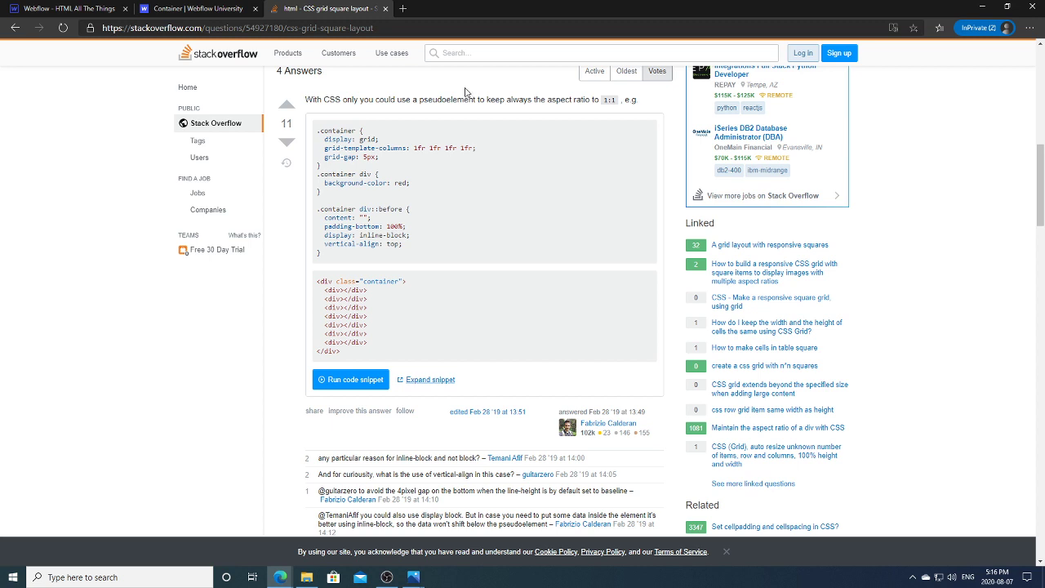
Step: Switch back to the Webflow Designer browser tab
left_click(89, 8)
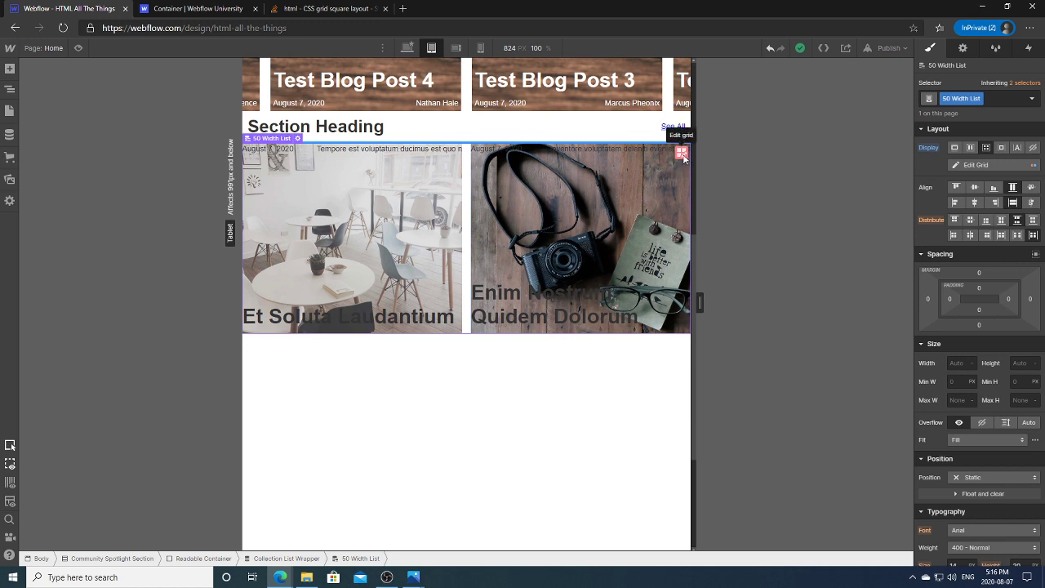
Step: Inspect the 50 Width List's inherited selectors and states, then select the left card's text wrapper
left_click(1030, 85)
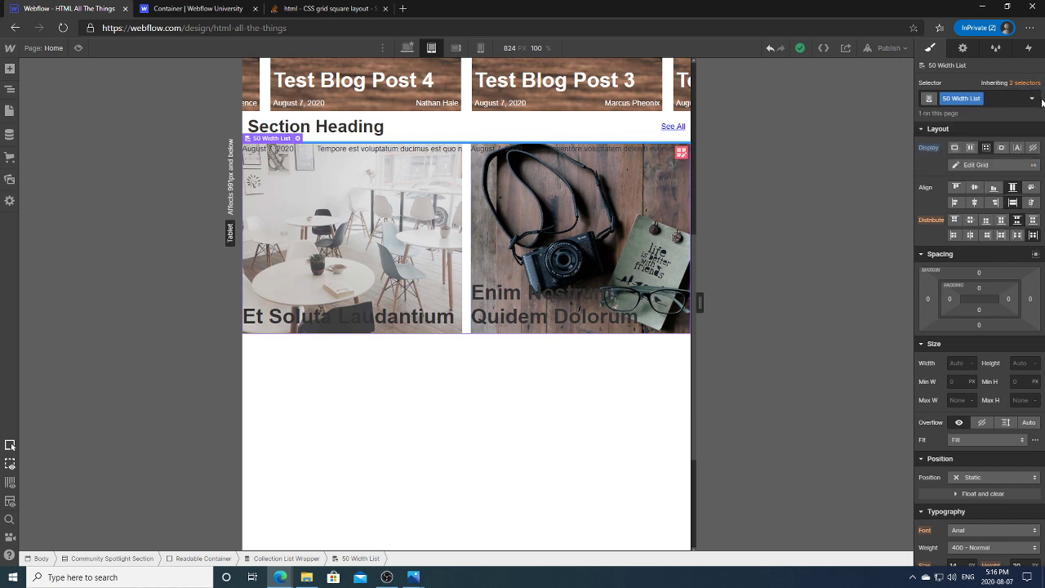
left_click(1035, 99)
left_click(1035, 100)
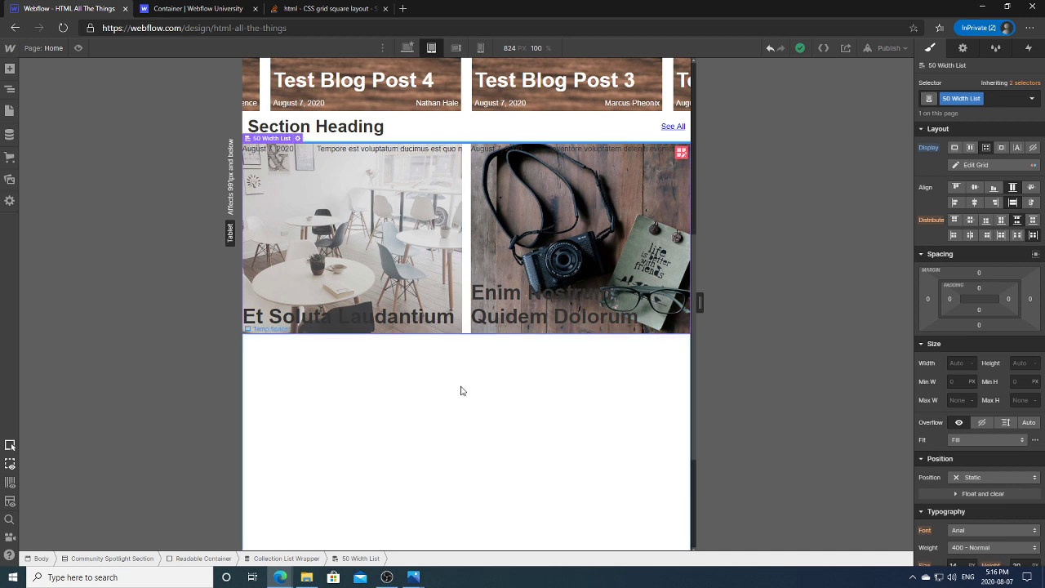
left_click(424, 299)
left_click(424, 299)
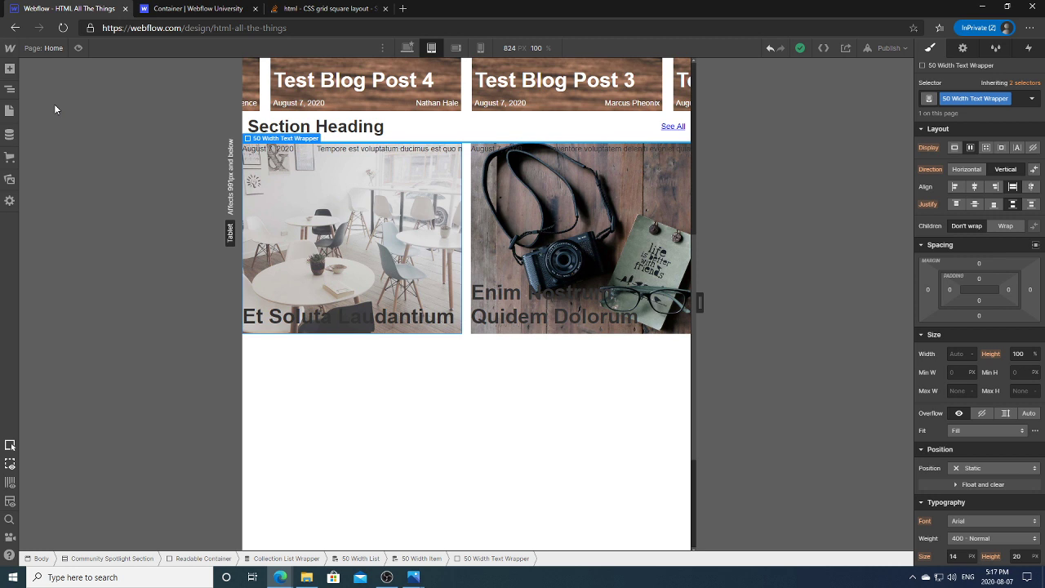
Step: Select 50 Width Item in the Navigator, reset its width, and set width and height to Auto
left_click(13, 90)
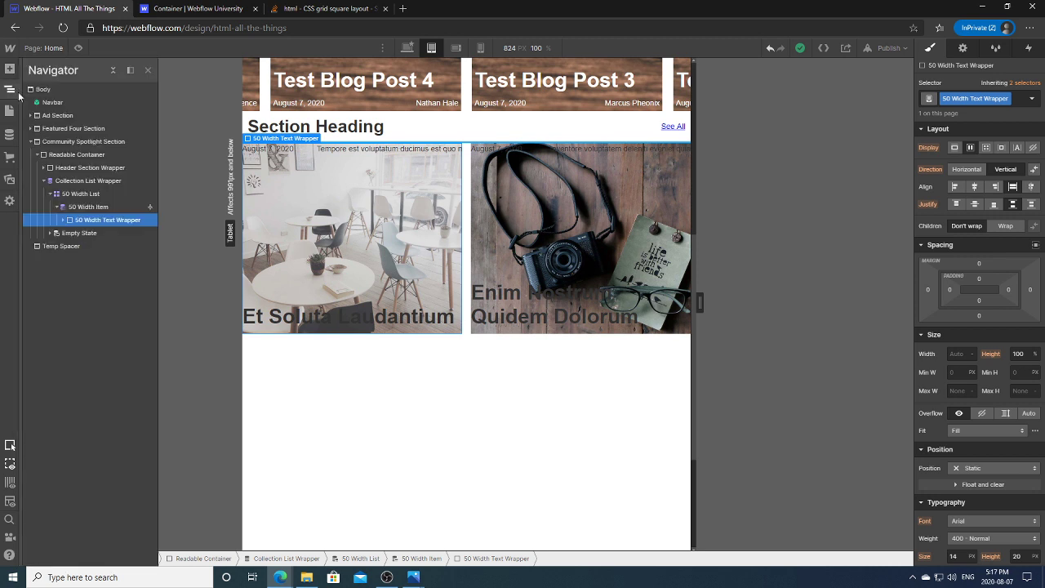
left_click(89, 209)
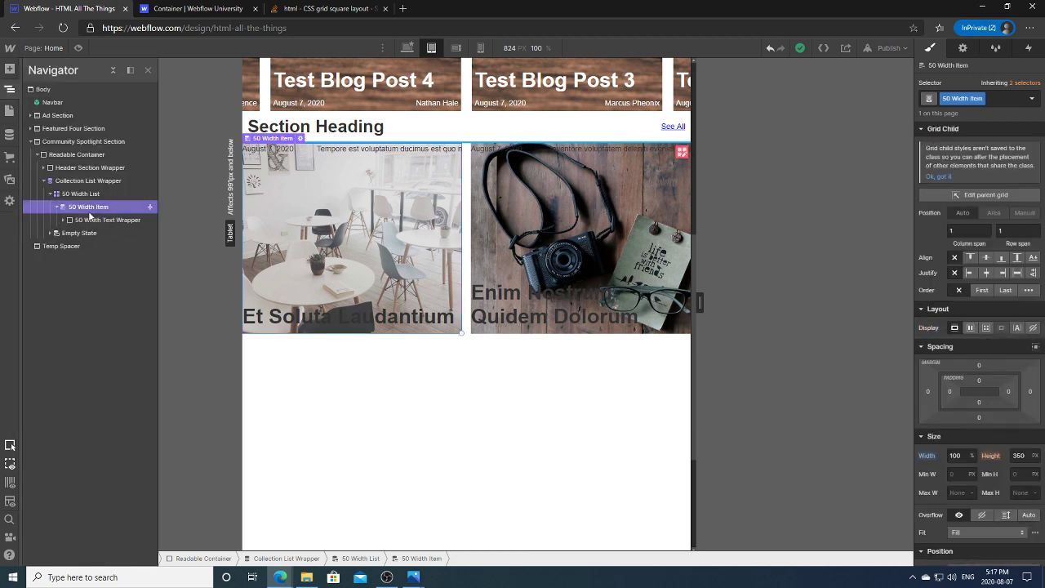
left_click(926, 456)
left_click(934, 471)
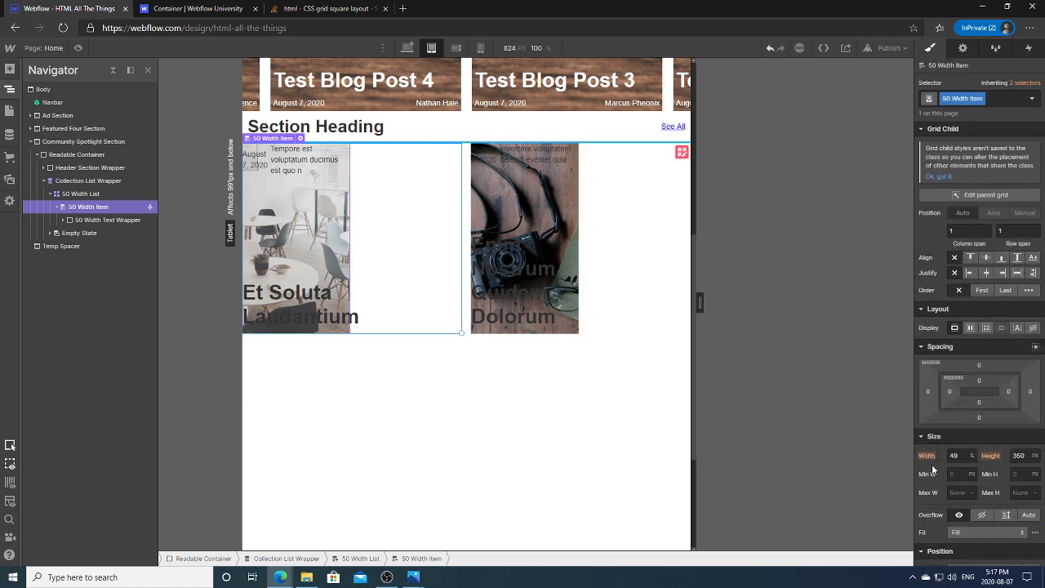
left_click(971, 455)
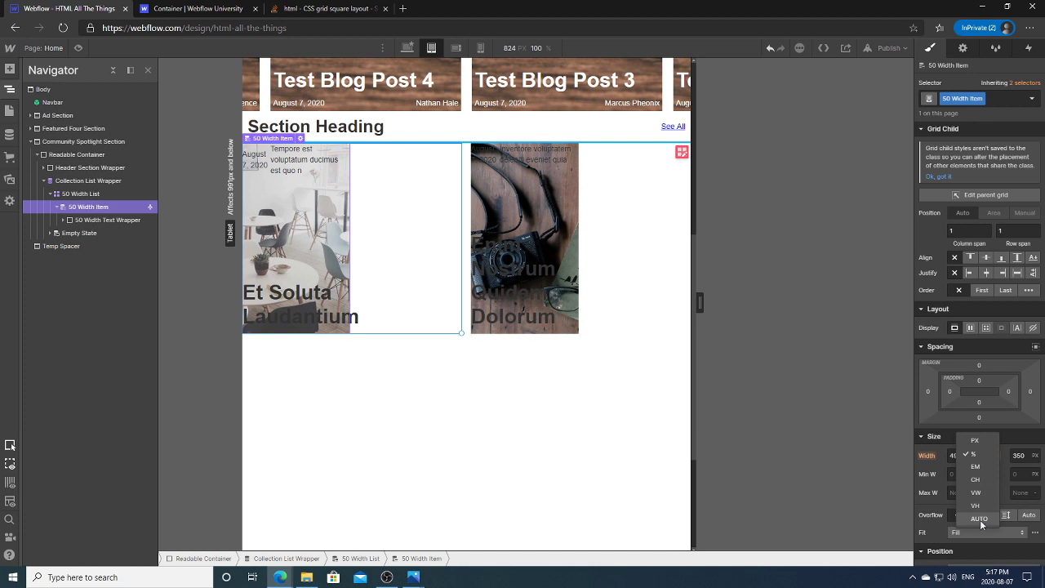
left_click(981, 519)
left_click(1034, 455)
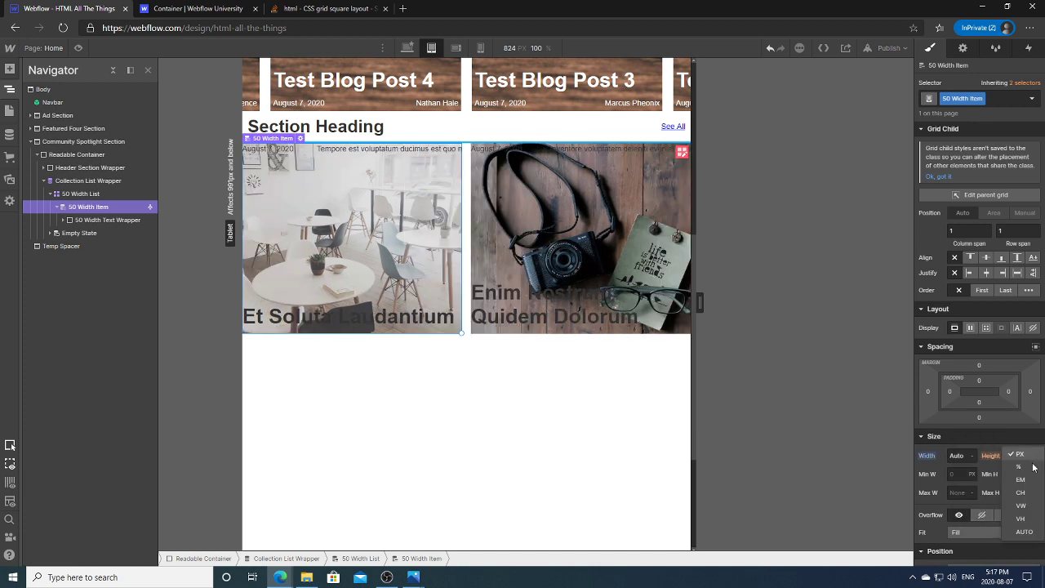
left_click(1022, 531)
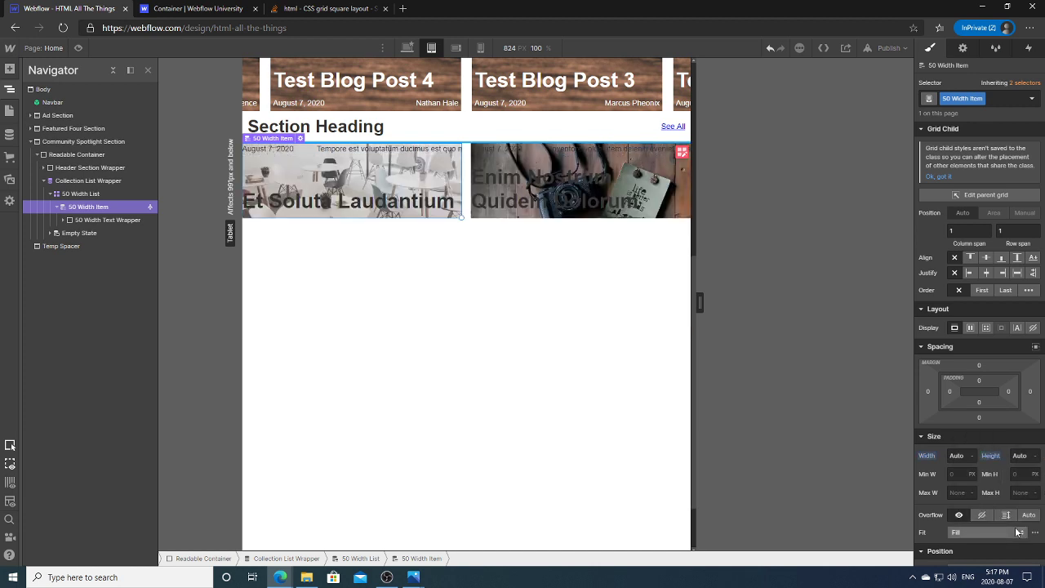
Step: Resize the canvas preview and select the 50 Width List element
mouse_move(699, 304)
left_mouse_down()
mouse_move(747, 302)
mouse_move(687, 303)
mouse_move(741, 303)
mouse_move(720, 303)
left_mouse_up()
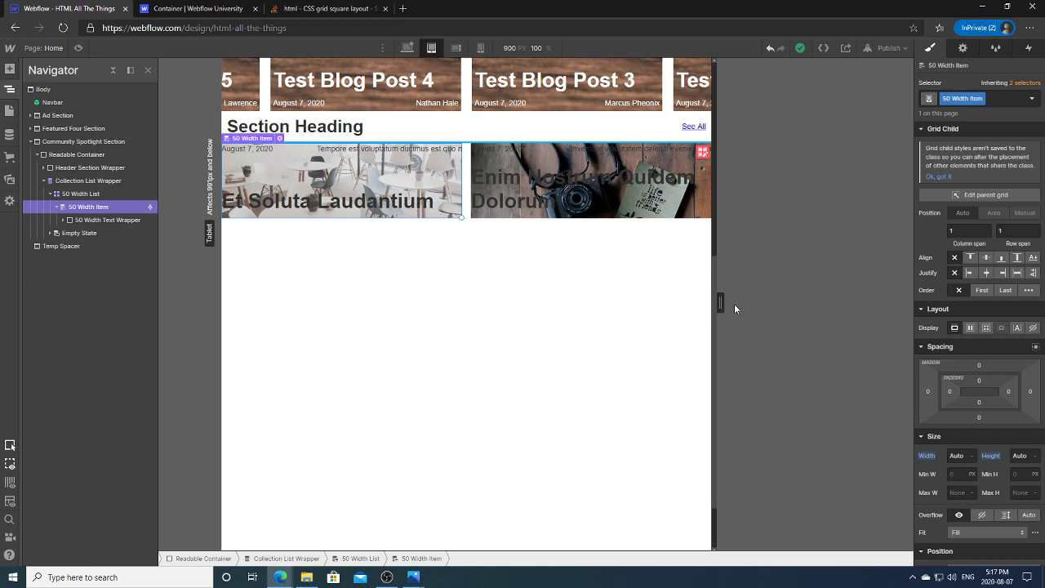
mouse_move(721, 303)
left_mouse_down()
mouse_move(761, 301)
mouse_move(708, 302)
left_mouse_up()
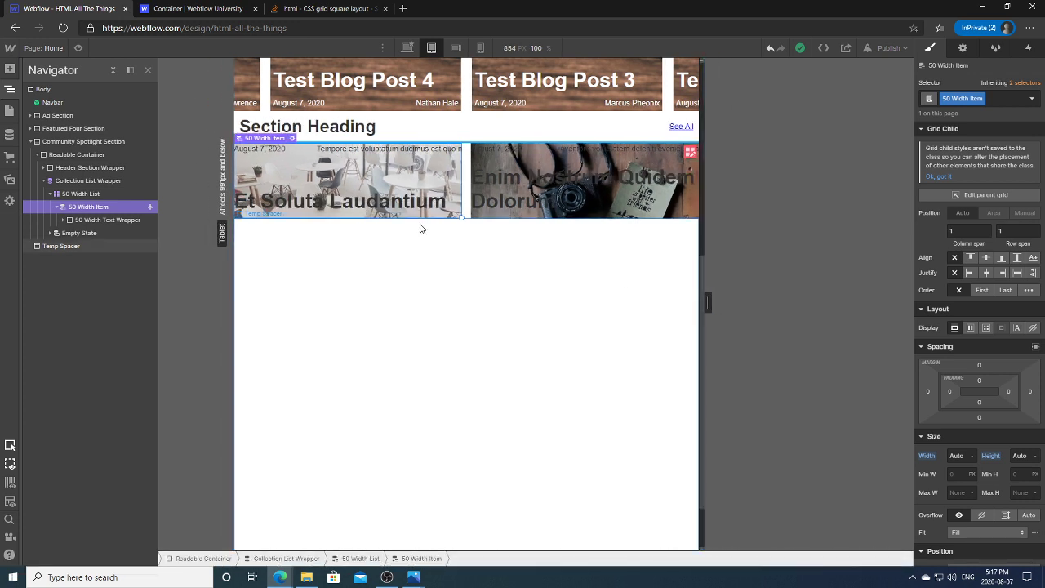
left_click(88, 196)
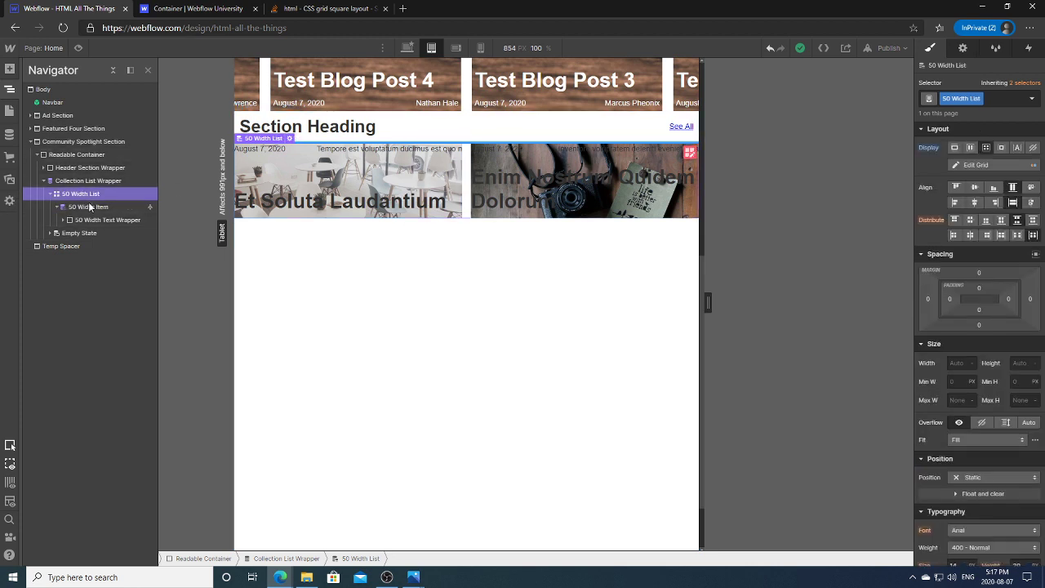
left_click(10, 70)
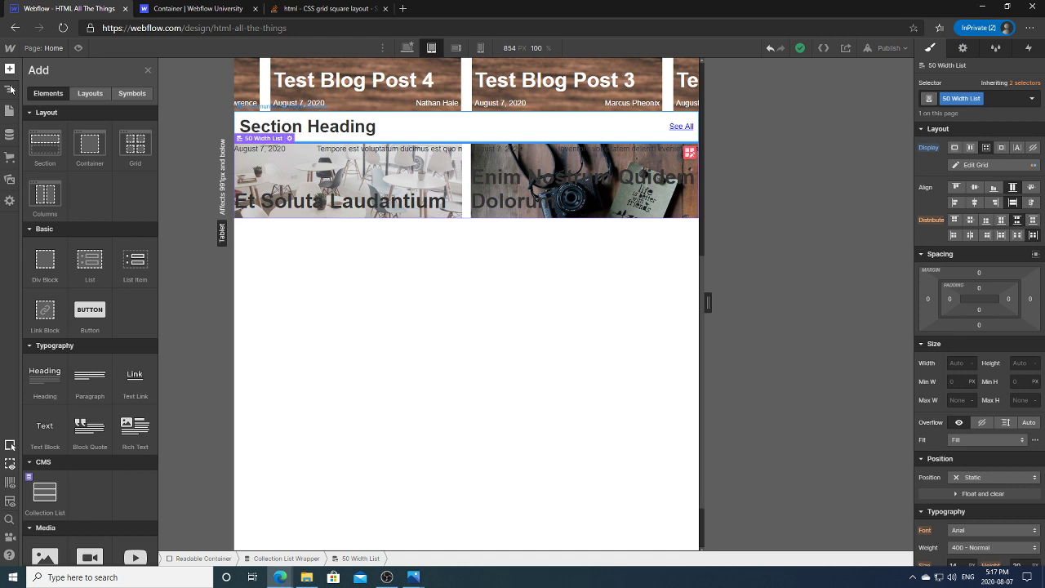
left_click(54, 269)
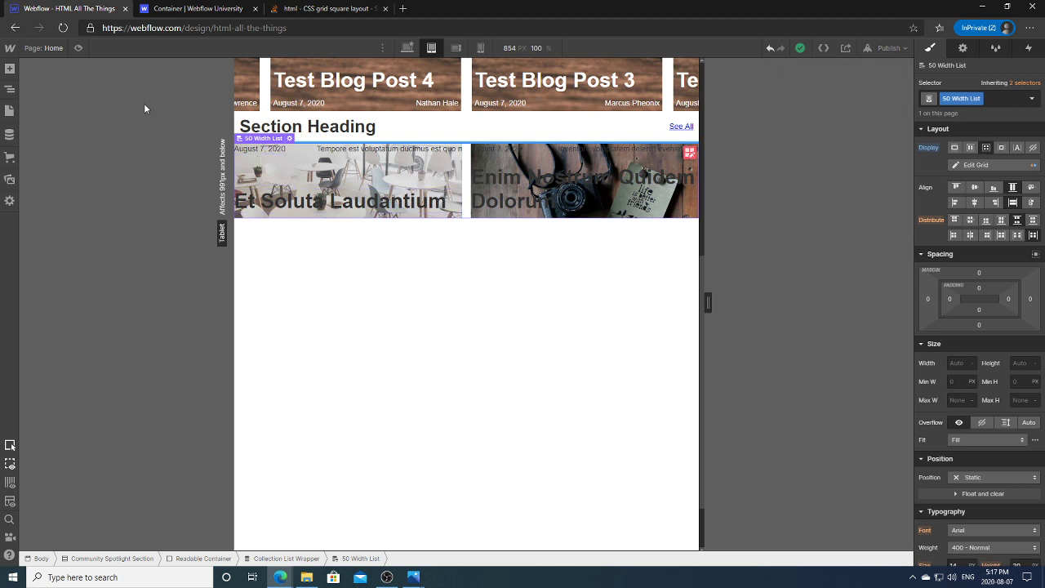
left_click(15, 95)
left_click(131, 208)
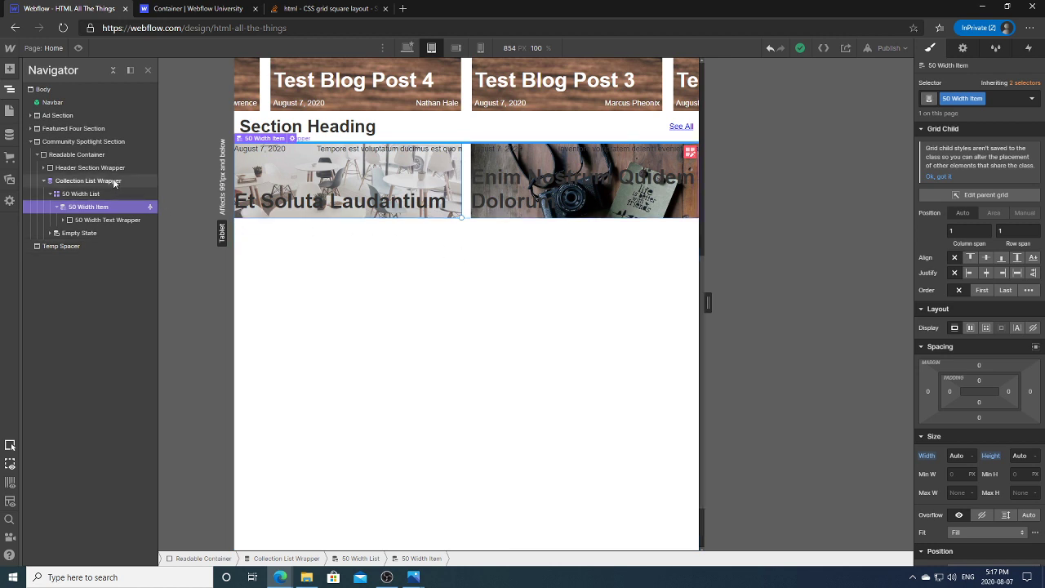
left_click(151, 193)
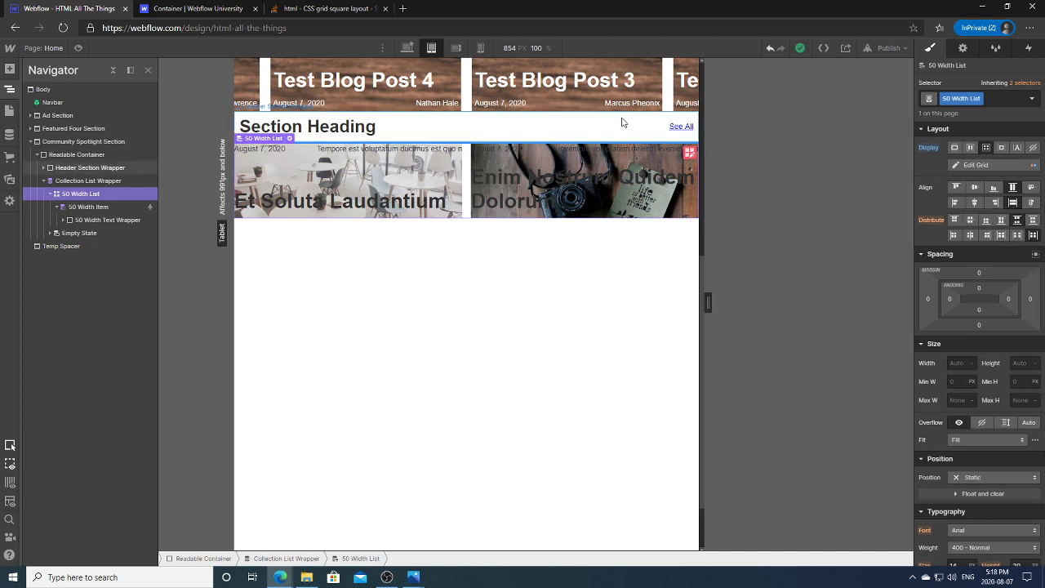
Step: In the 50 Width List's grid editor, size the second column in VW units
left_click(690, 154)
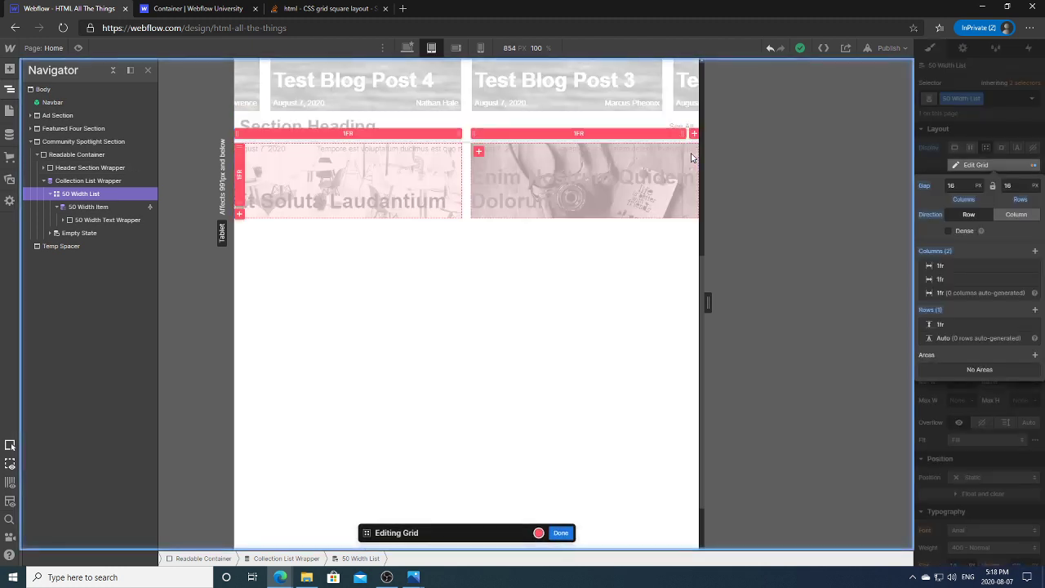
left_click(580, 134)
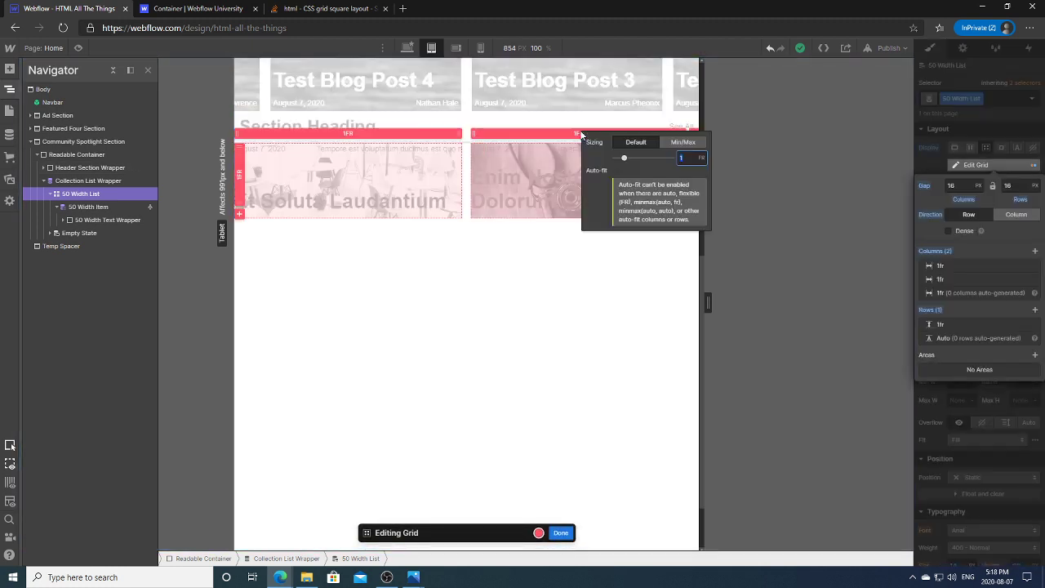
left_click(702, 158)
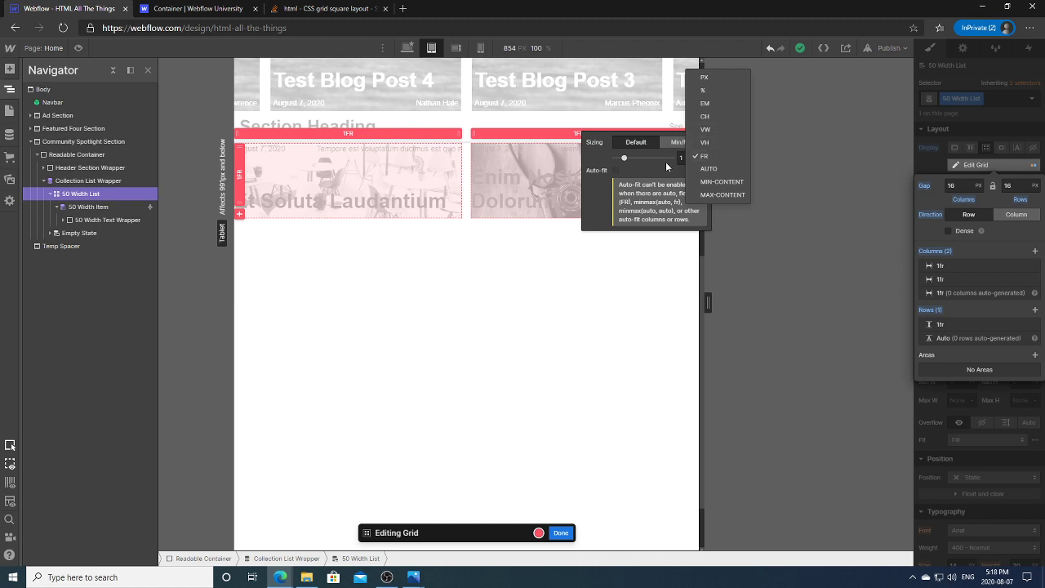
left_click(714, 131)
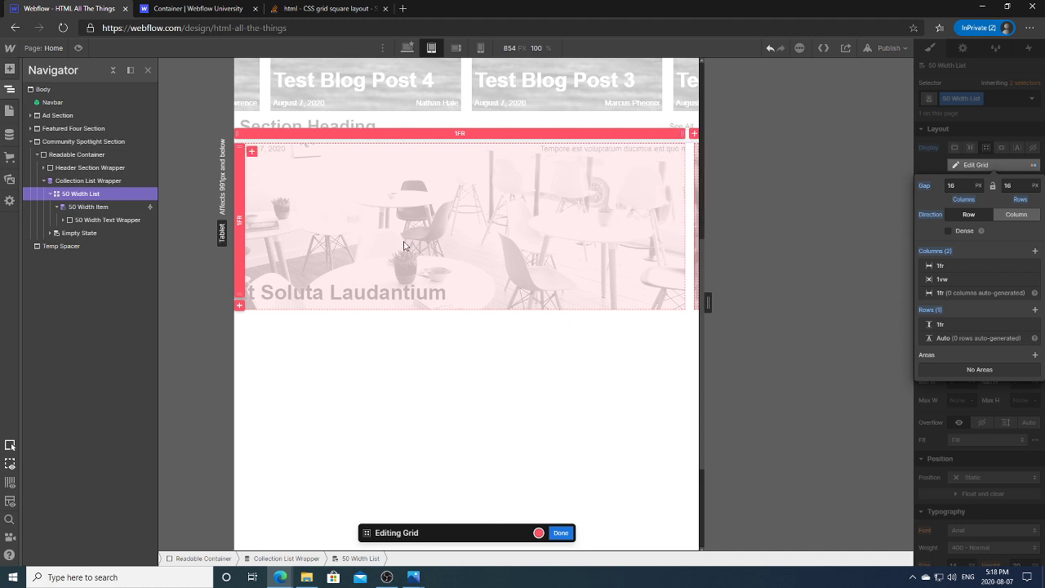
left_click(461, 134)
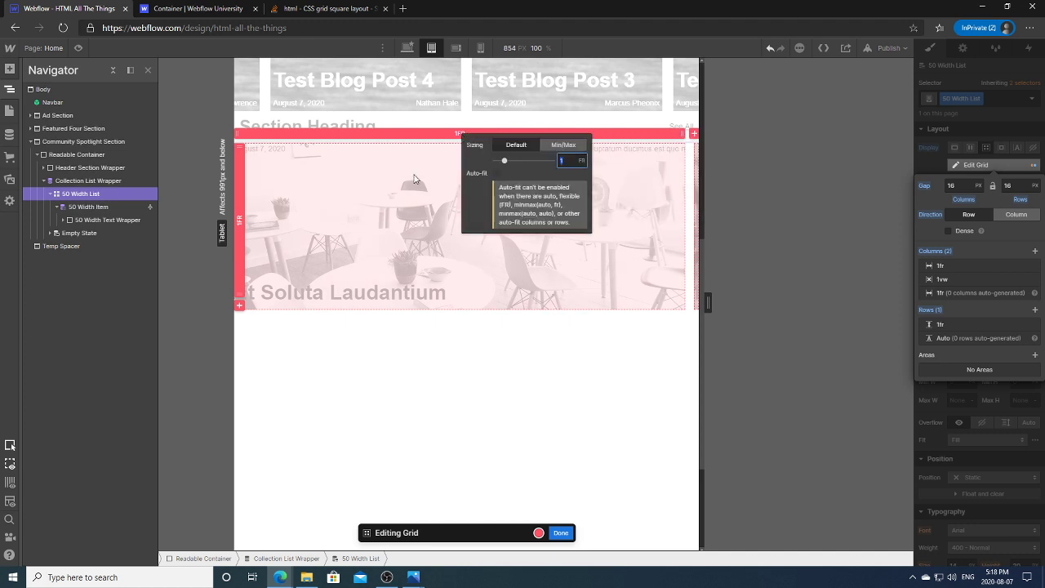
left_click(546, 134)
left_click(545, 133)
left_click(511, 267)
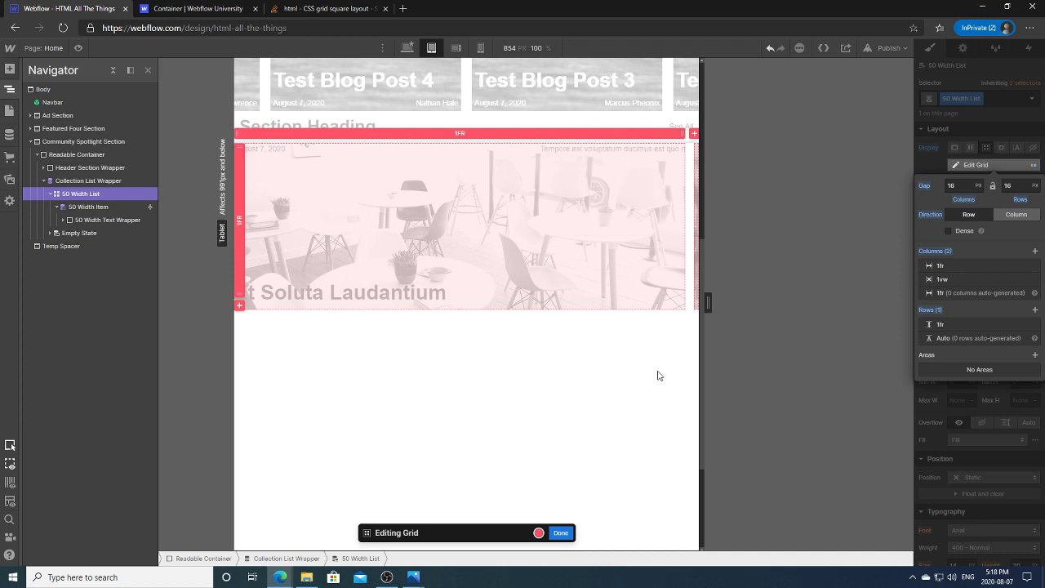
left_click_drag(708, 302, 674, 327)
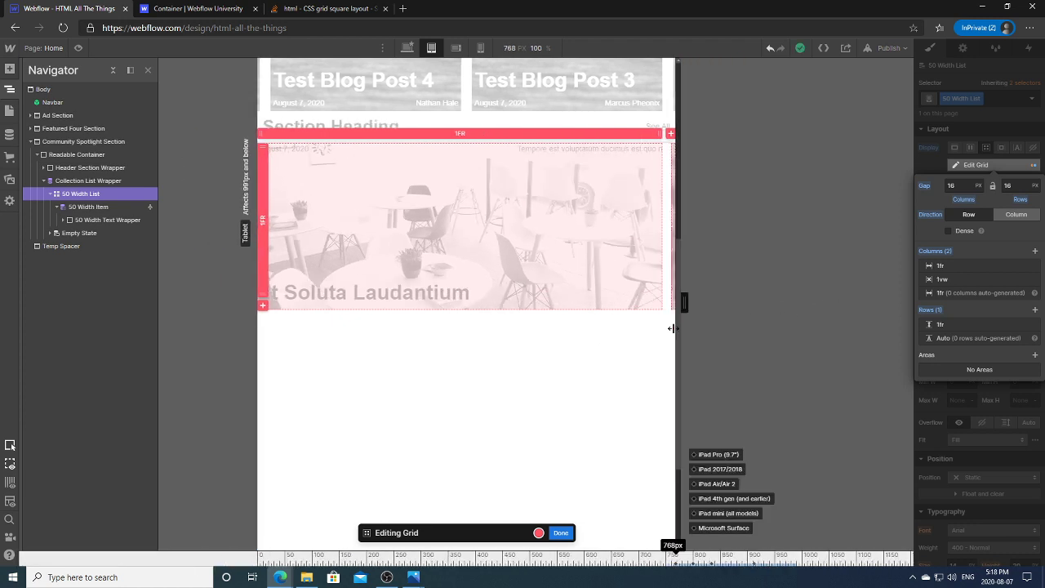
Step: Set the grid row's unit to VH and finish grid editing
left_click(264, 232)
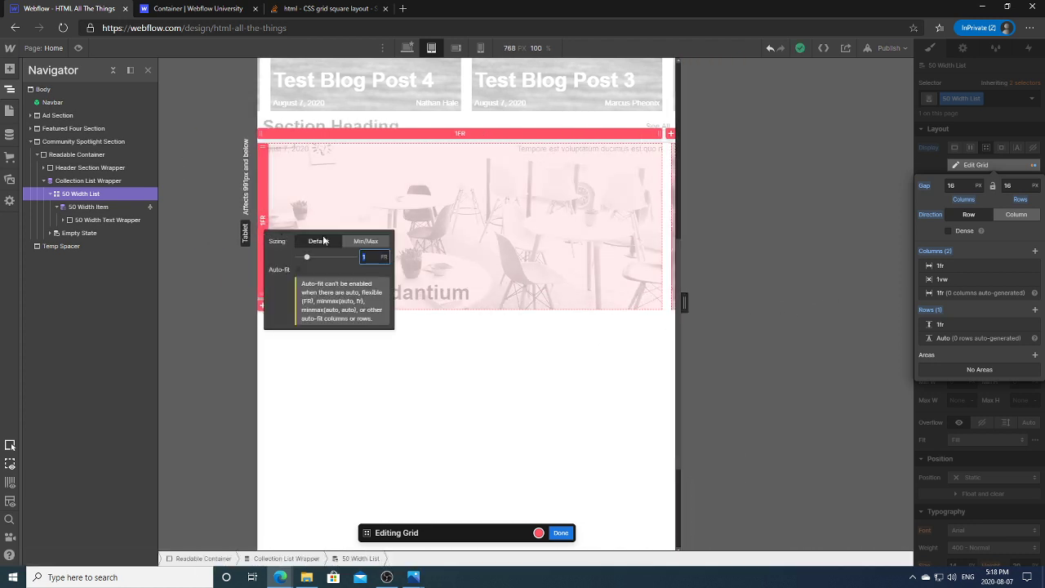
left_click(385, 258)
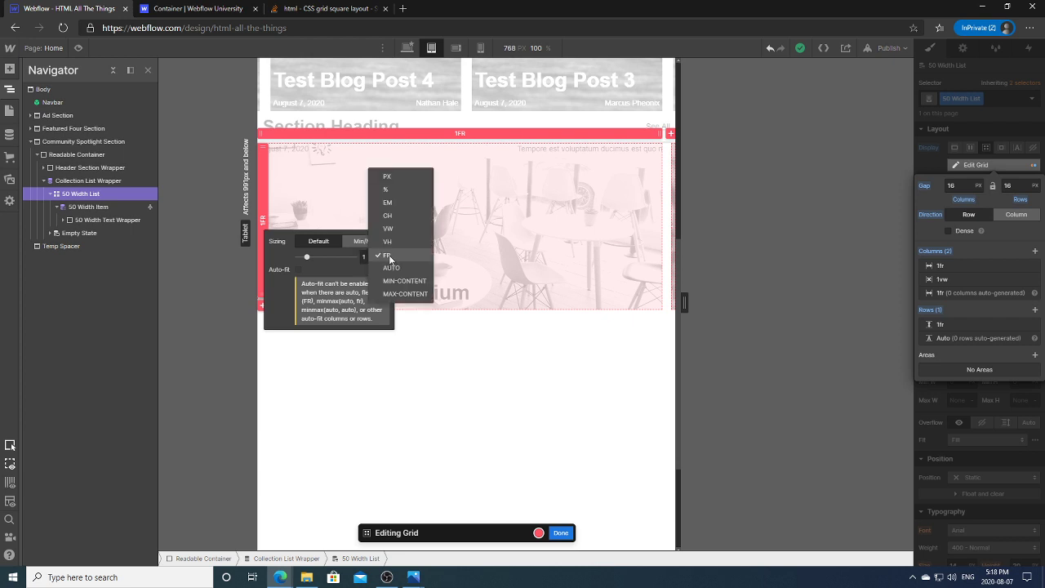
left_click(390, 242)
left_click(432, 327)
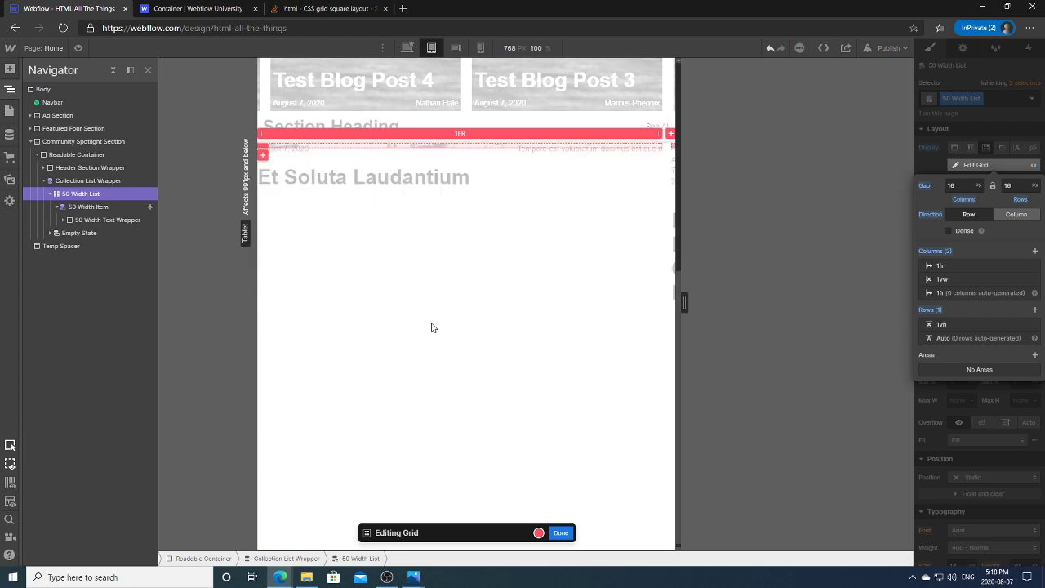
left_click(408, 250)
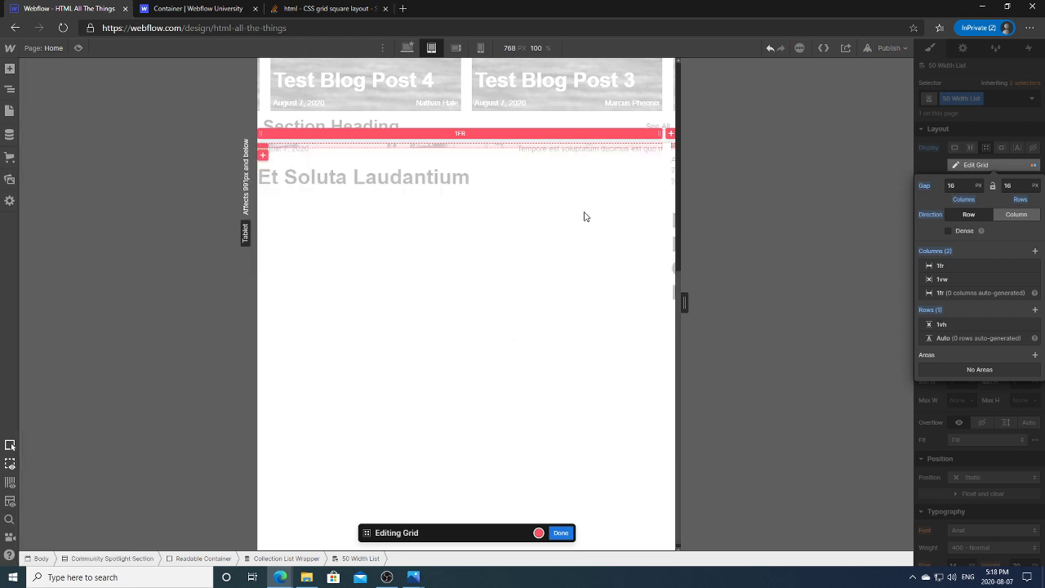
left_click(564, 533)
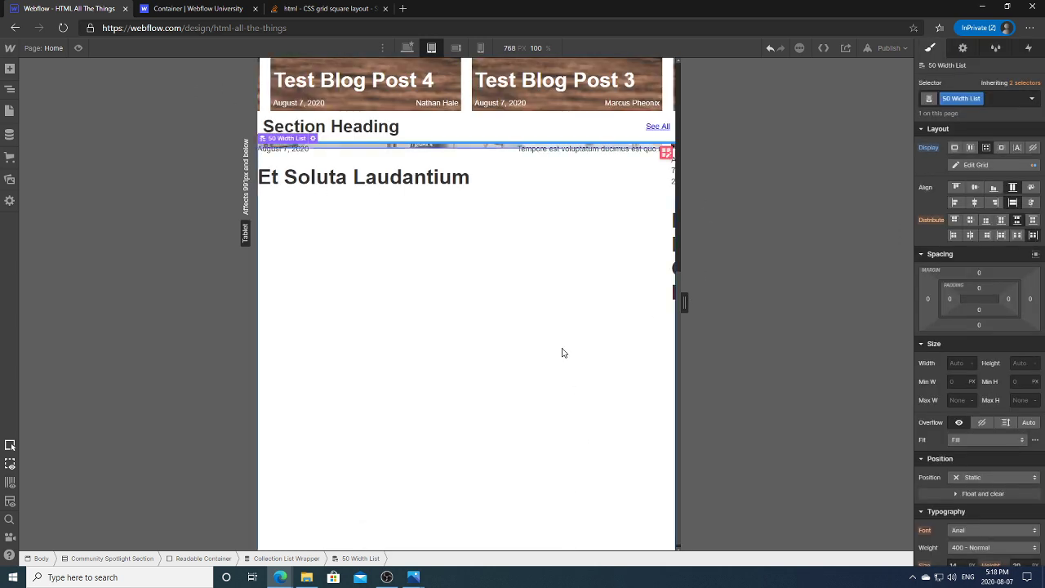
Step: Undo about twenty grid sizing, distribute, alignment and gap changes to restore the flex row
left_click(770, 49)
left_click(770, 49)
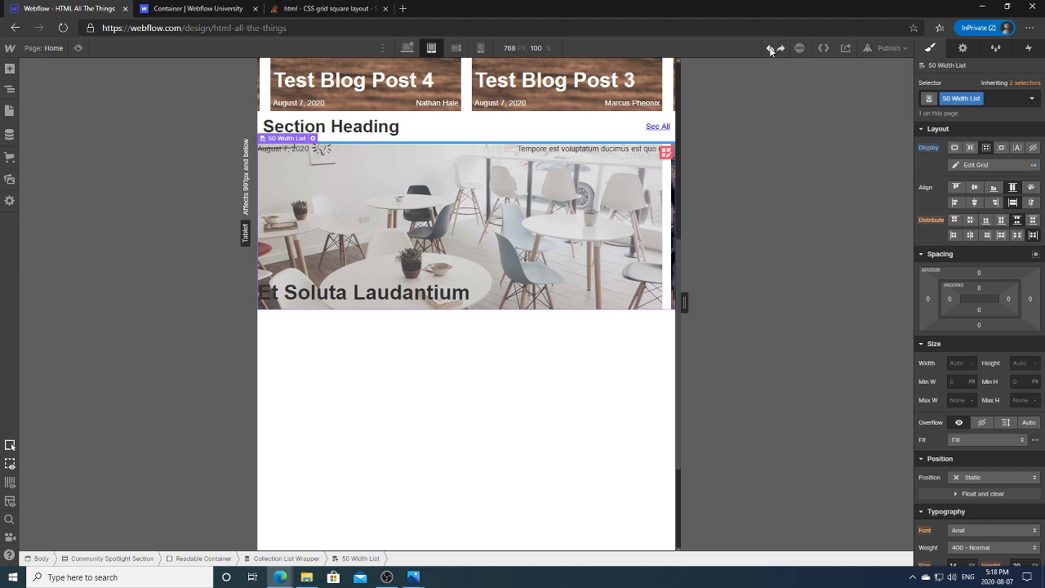
left_click(770, 49)
left_click(769, 49)
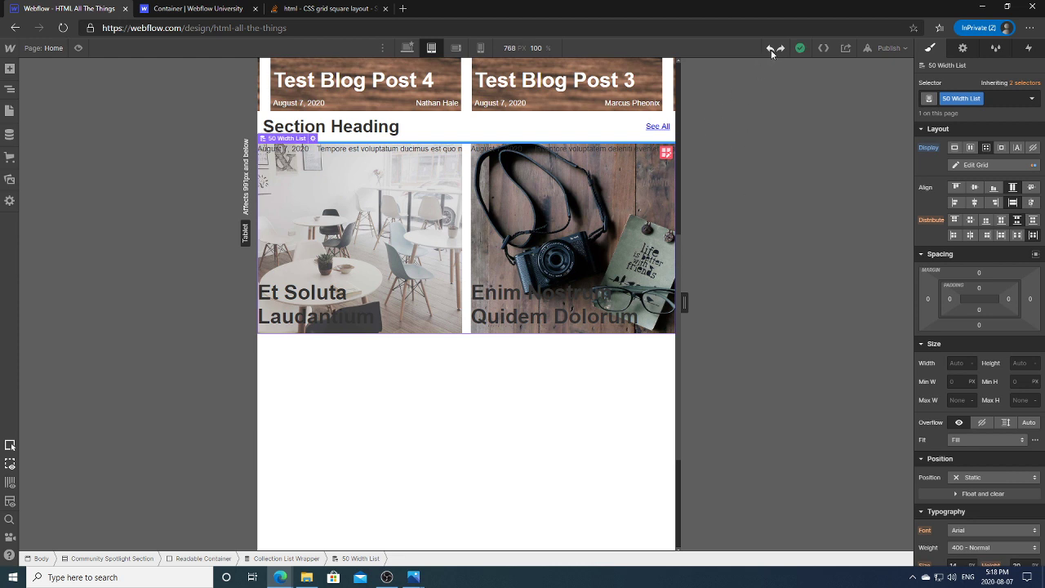
left_click(771, 50)
left_click(770, 50)
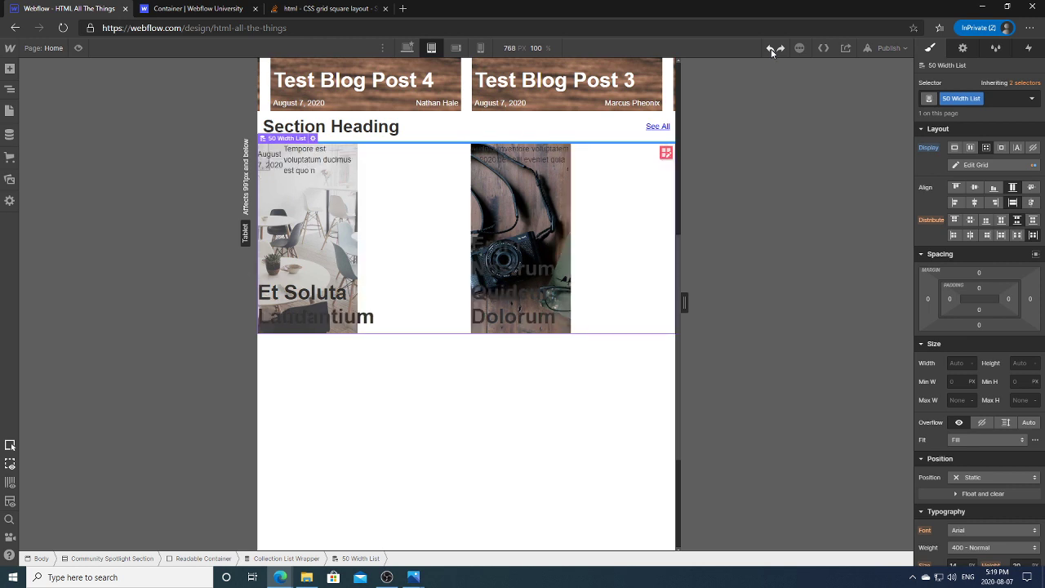
left_click(770, 49)
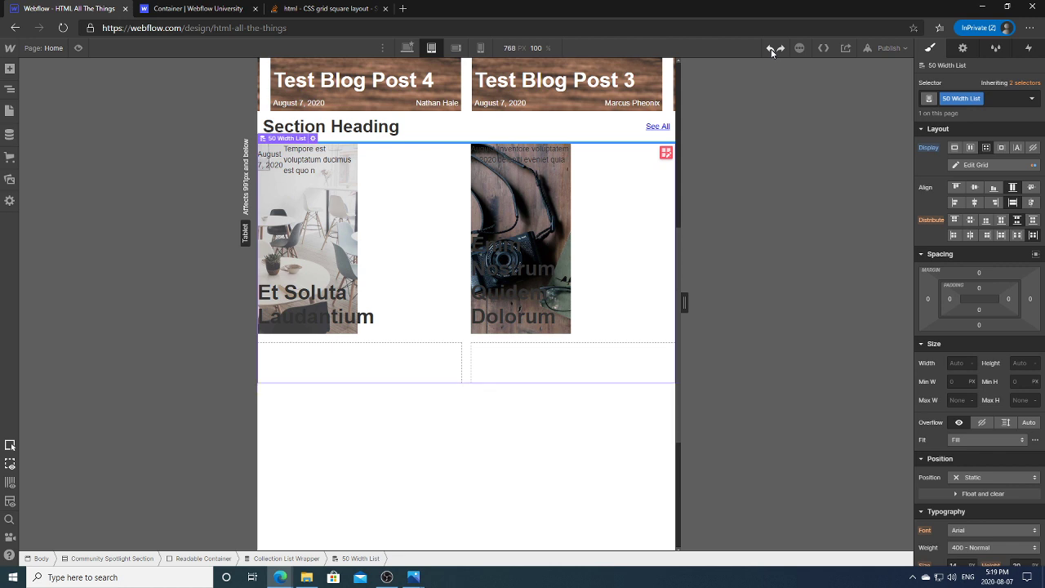
left_click(771, 50)
left_click(771, 49)
left_click(771, 50)
left_click(771, 50)
left_click(770, 50)
left_click(770, 50)
left_click(770, 50)
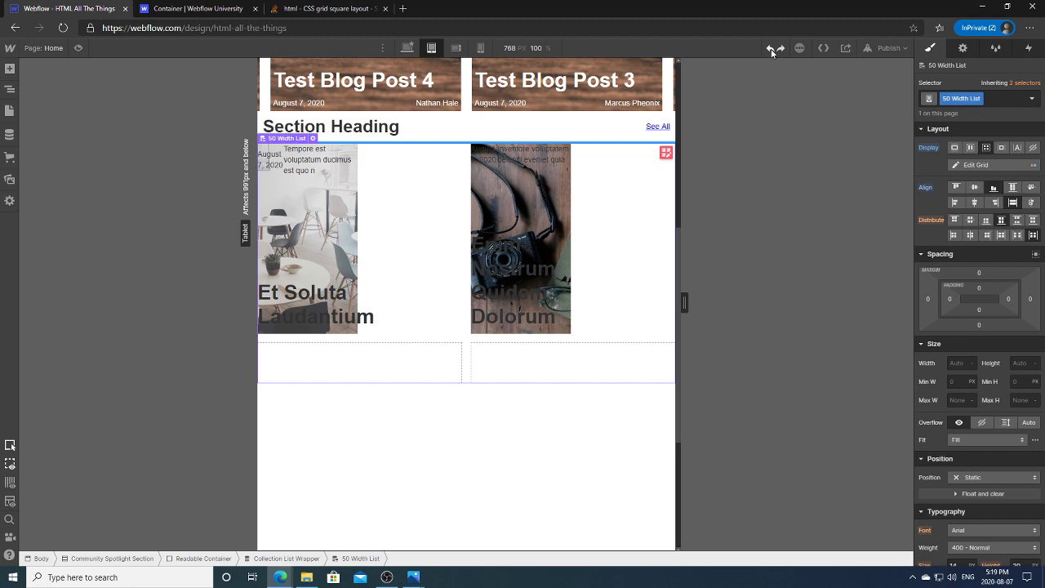
left_click(771, 50)
left_click(770, 49)
left_click(771, 49)
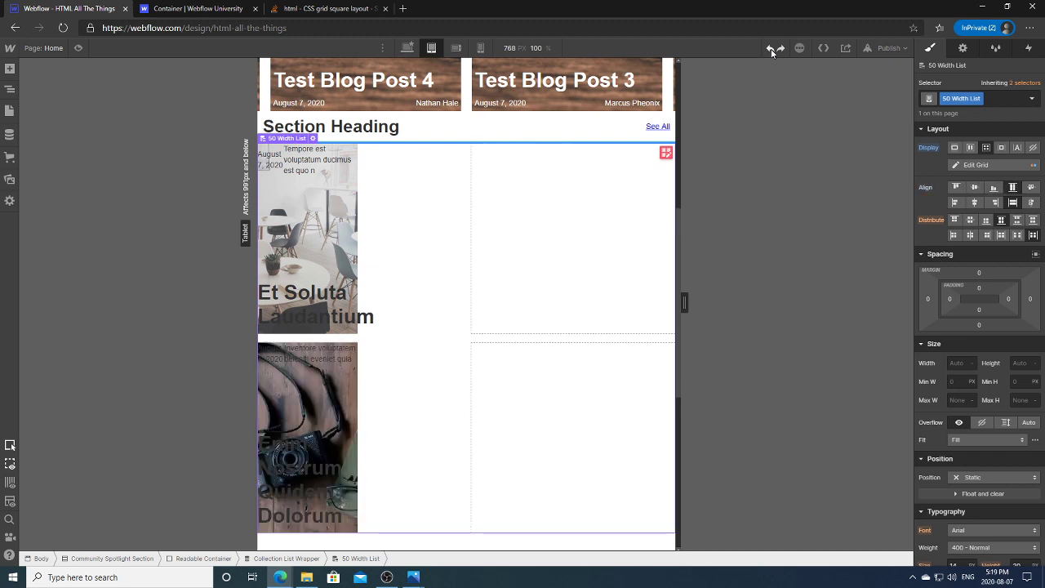
left_click(770, 49)
left_click(771, 50)
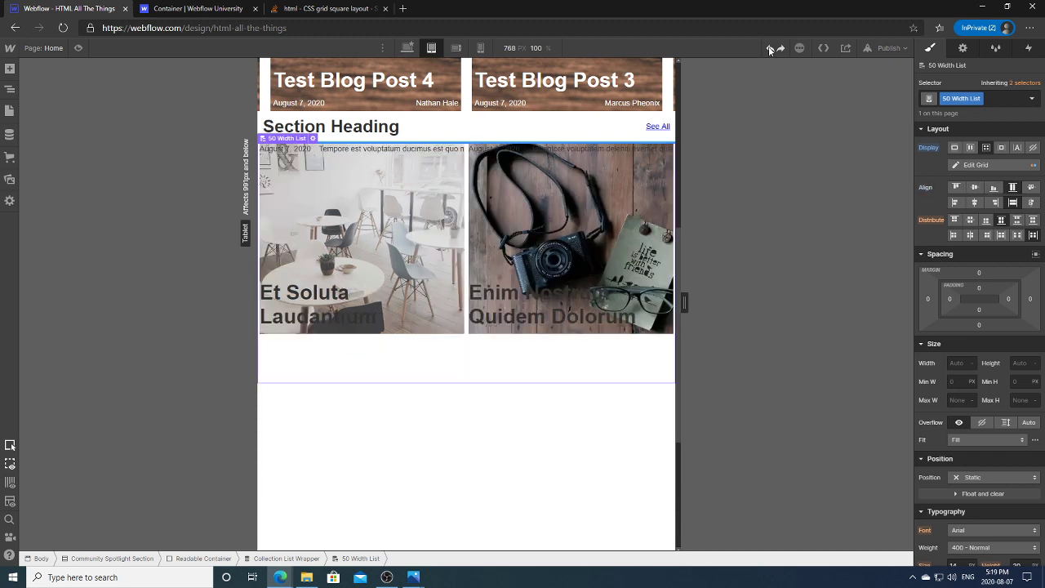
left_click(771, 50)
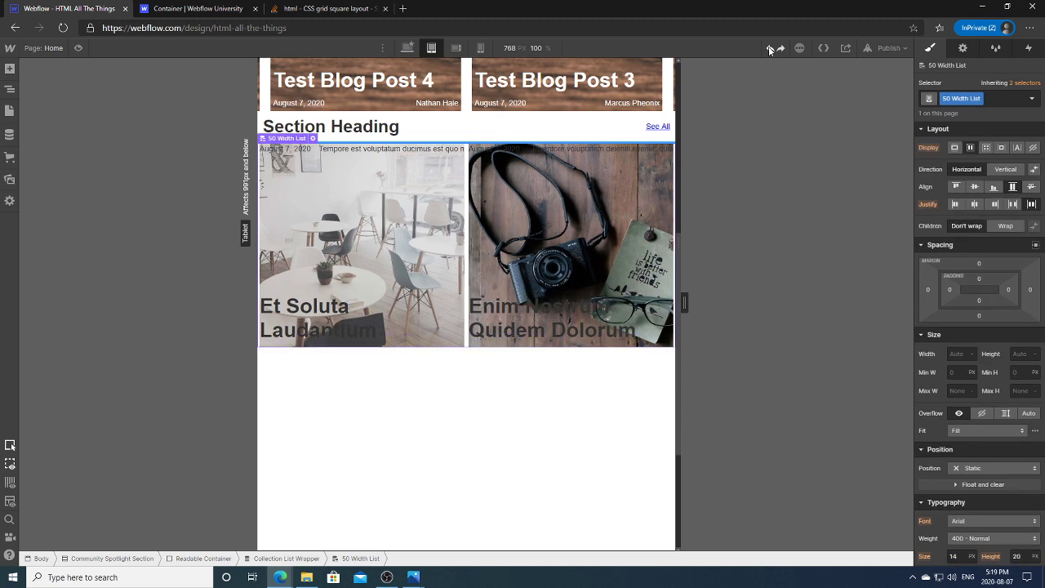
left_click(770, 49)
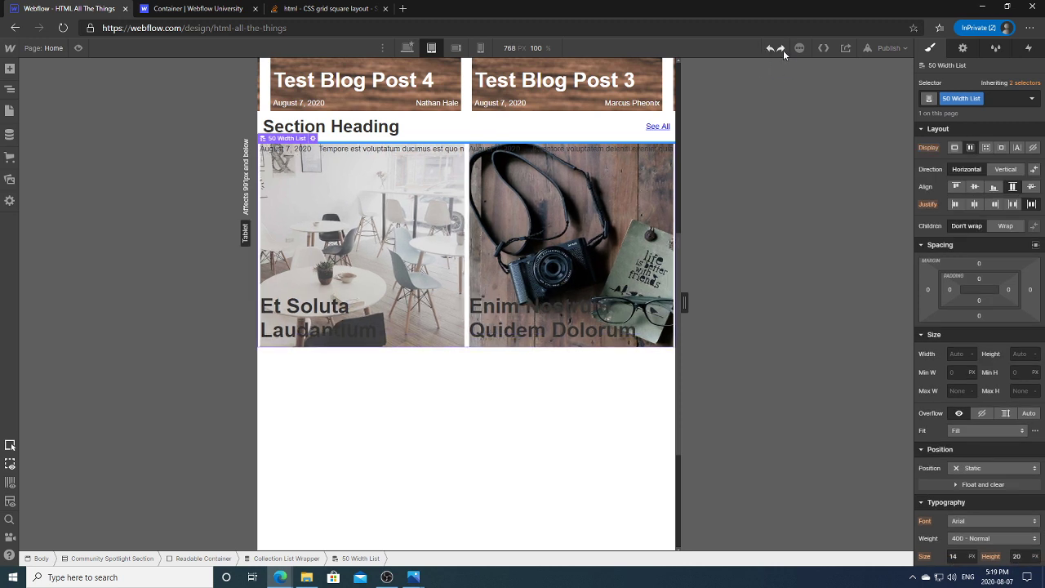
Step: Select 50 Width Item in the Navigator and set its width back to 49%
left_click(10, 90)
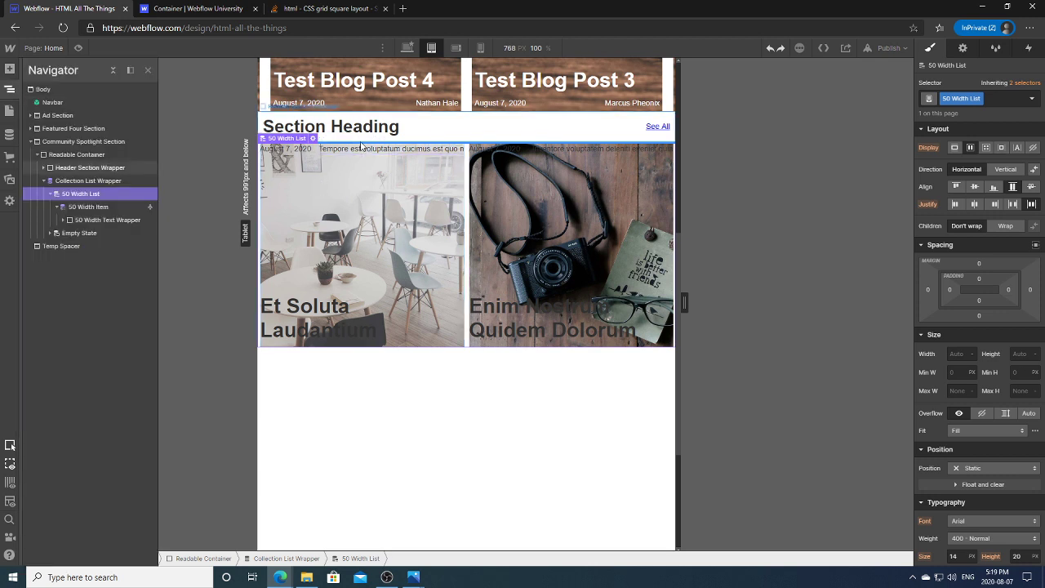
left_click(90, 206)
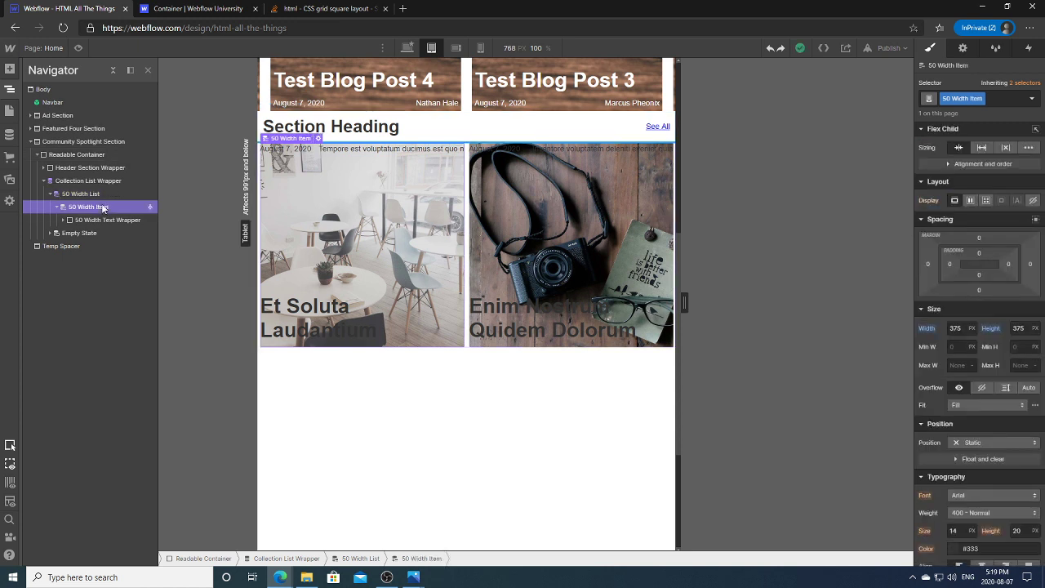
left_click(779, 50)
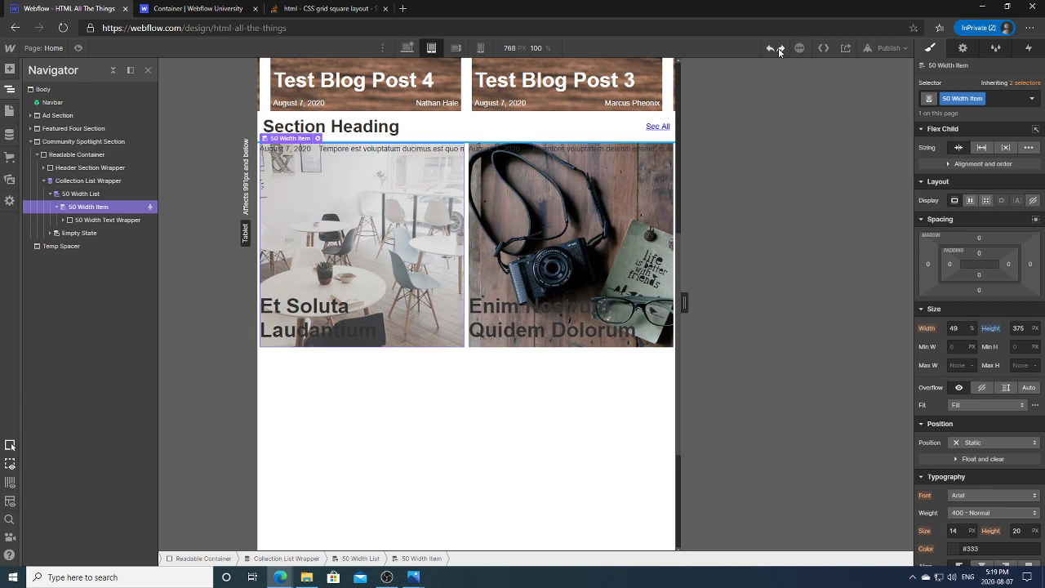
Step: Widen the canvas preview and open the CMS Collections panel
left_click(990, 328)
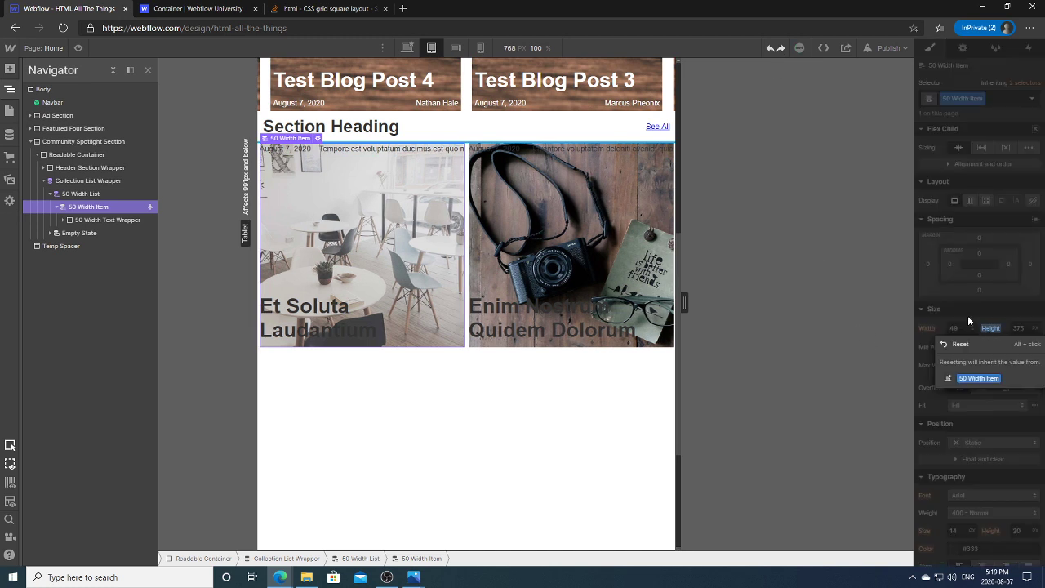
left_click(968, 320)
left_click_drag(684, 302, 787, 304)
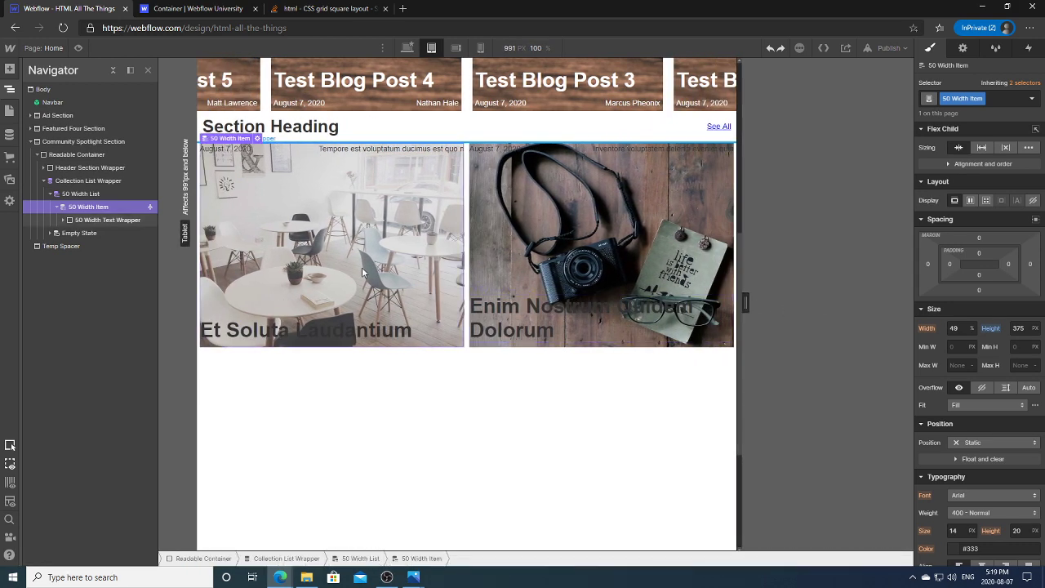
left_click(12, 136)
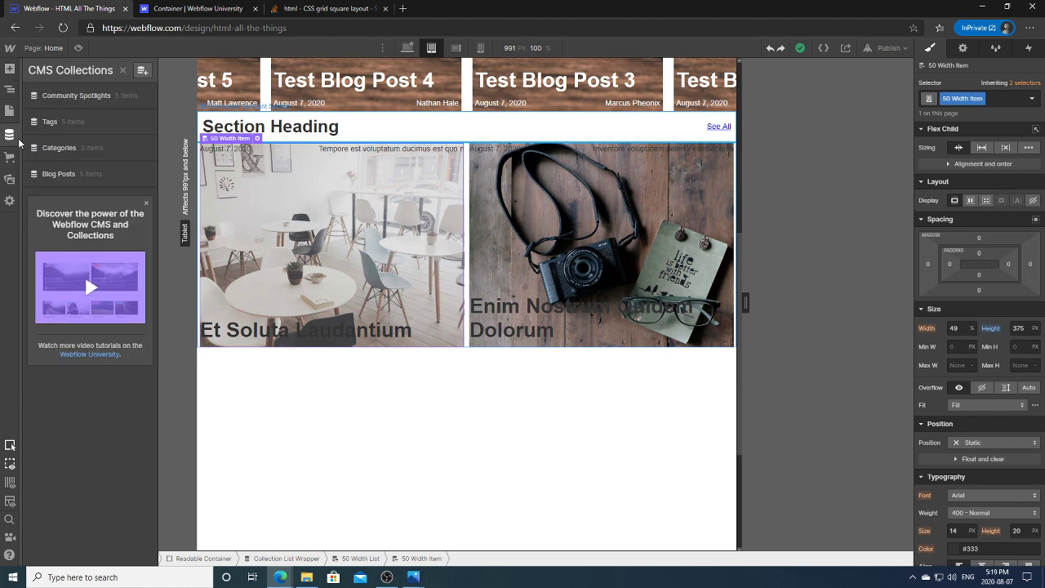
Step: Open Community Spotlights and set a new contributor name on Et Soluta Laudantium and Enim Nostrum Quidem Dolorum
left_click(70, 97)
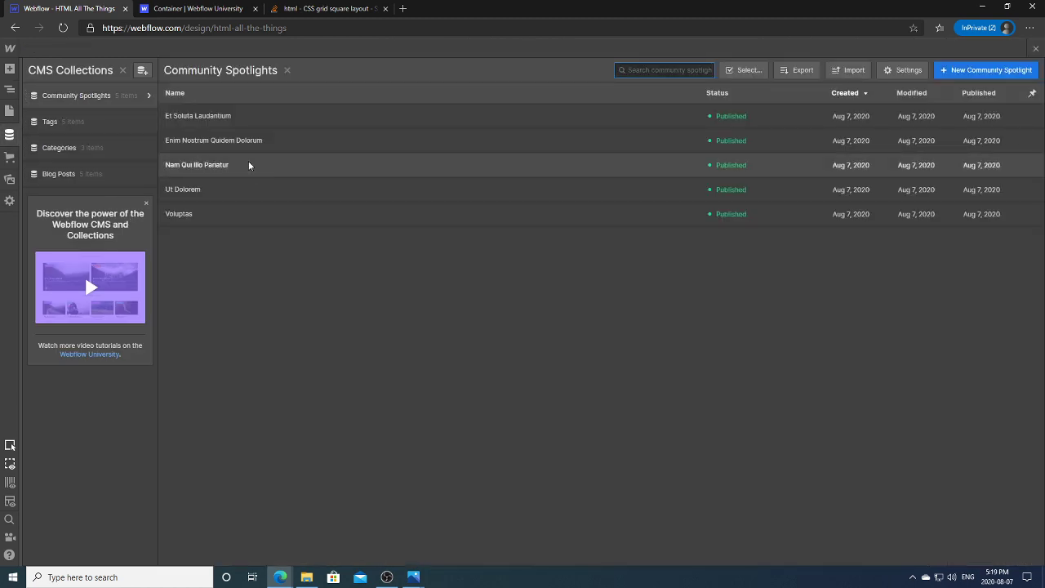
left_click(235, 119)
key("Tab")
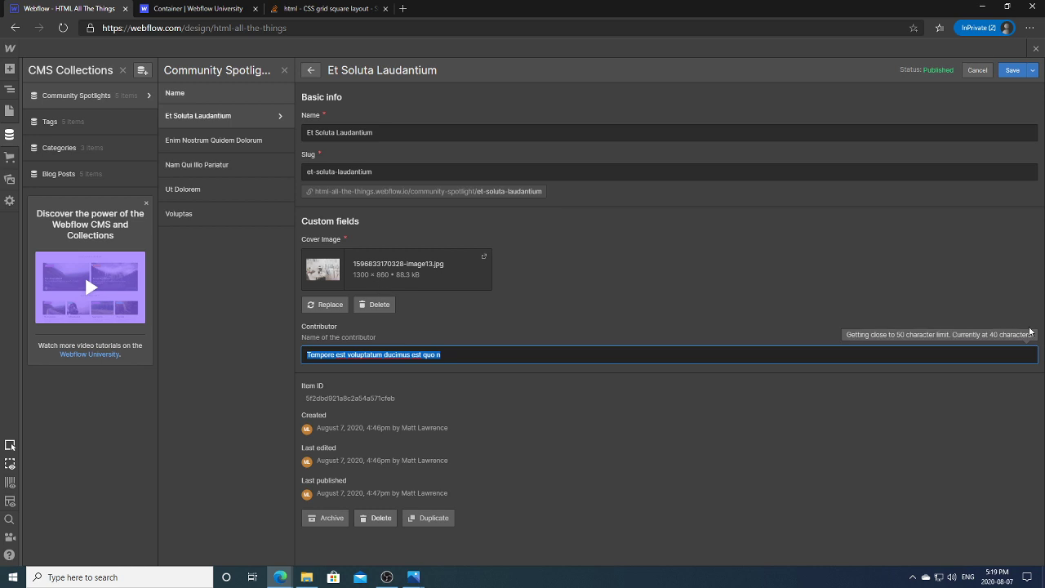
type("T")
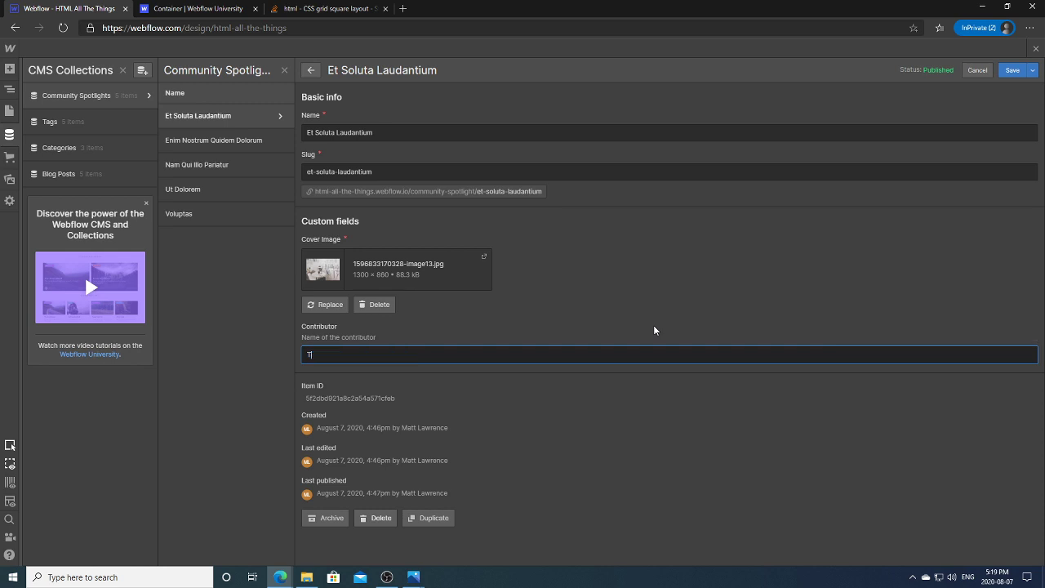
type("erry")
left_click(1011, 71)
left_click(181, 150)
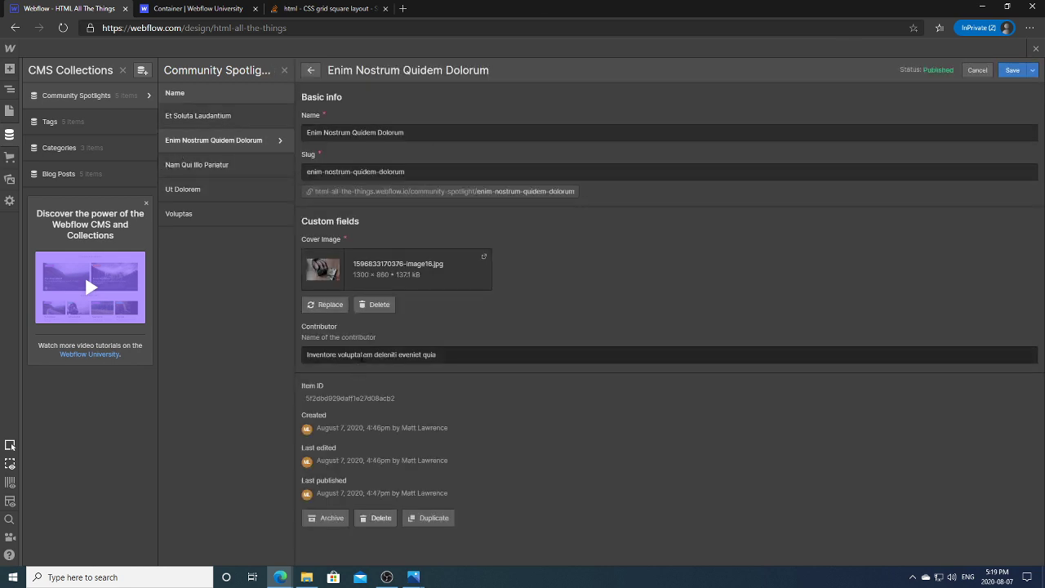
left_click(368, 354)
key("ctrl+a")
type("Te")
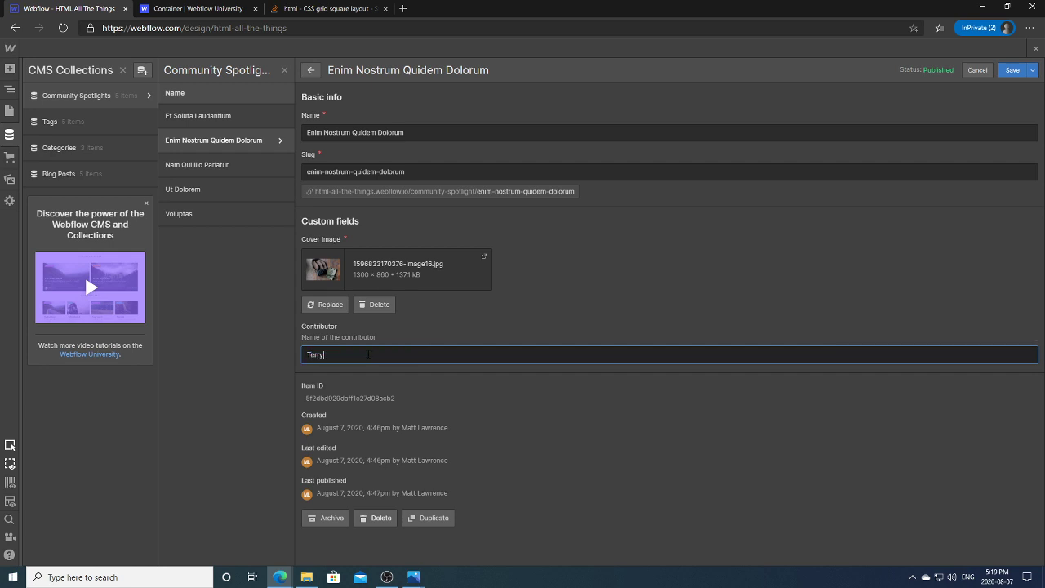
left_click(1013, 70)
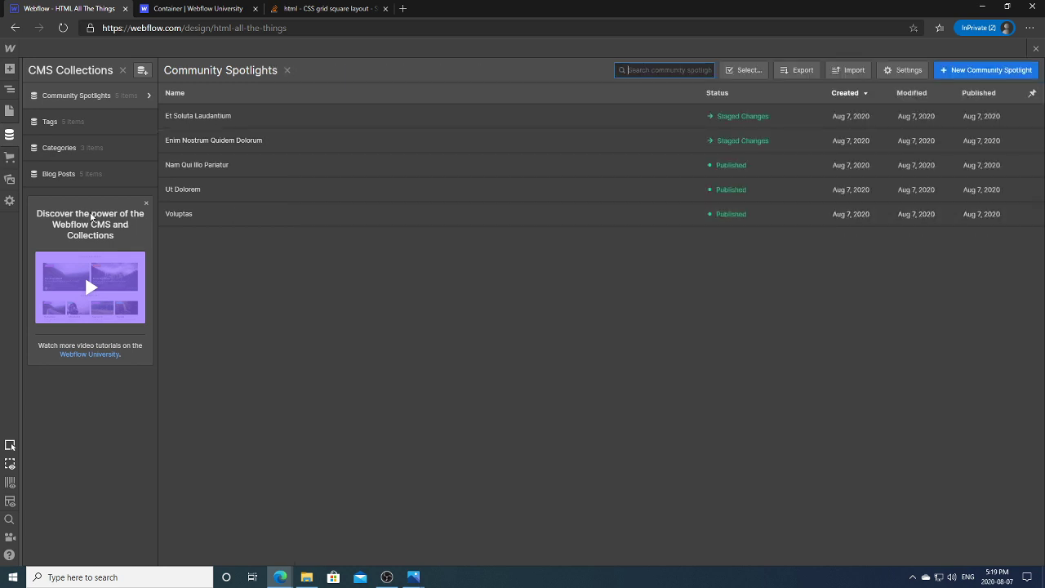
Step: Set Nam Qui Illo Pariatur's contributor to the new name and check its full cover image
left_click(189, 167)
left_click(415, 354)
key("ctrl+a")
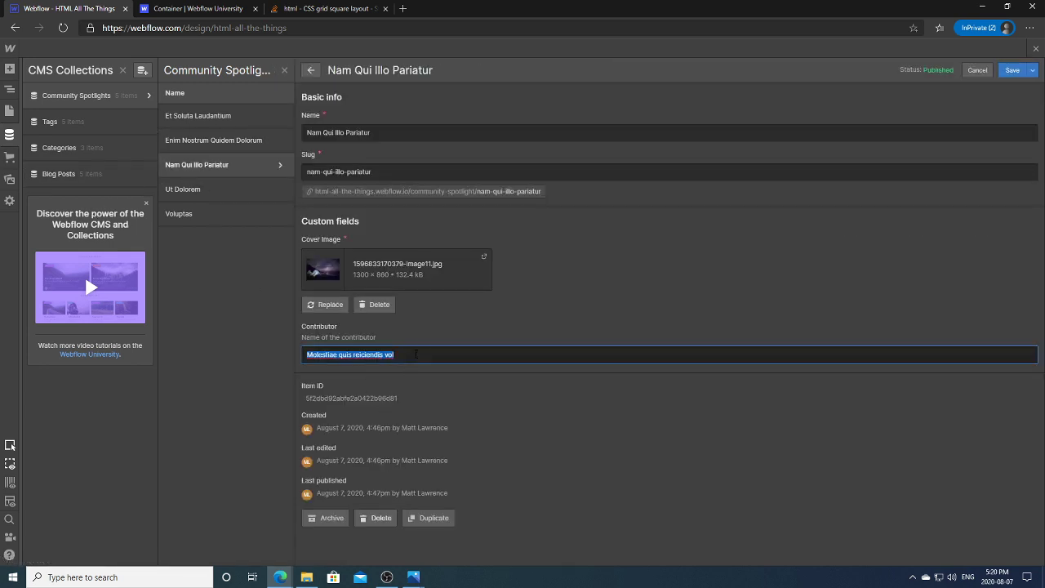
type("Terry")
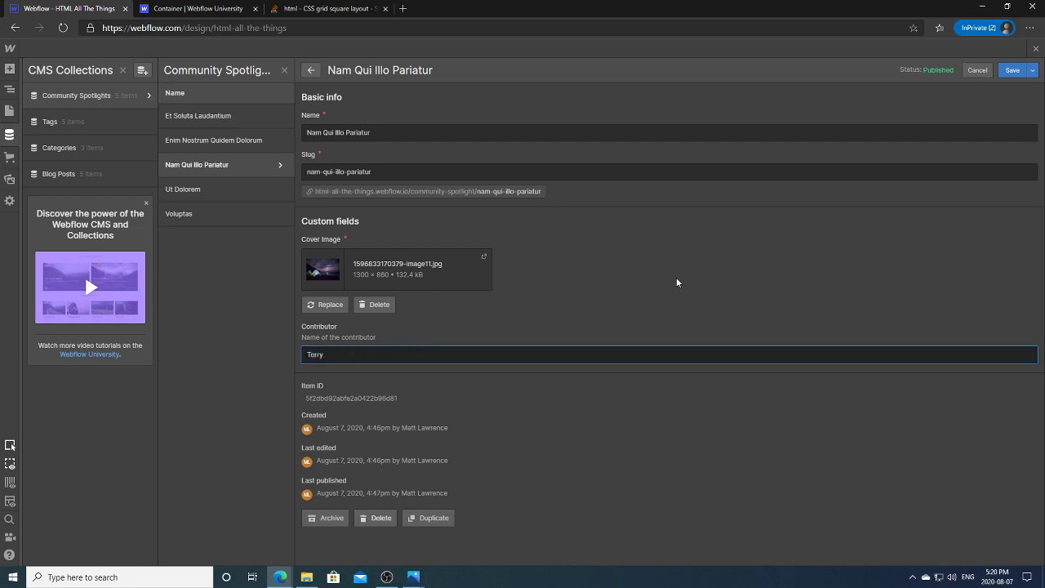
left_click(1012, 71)
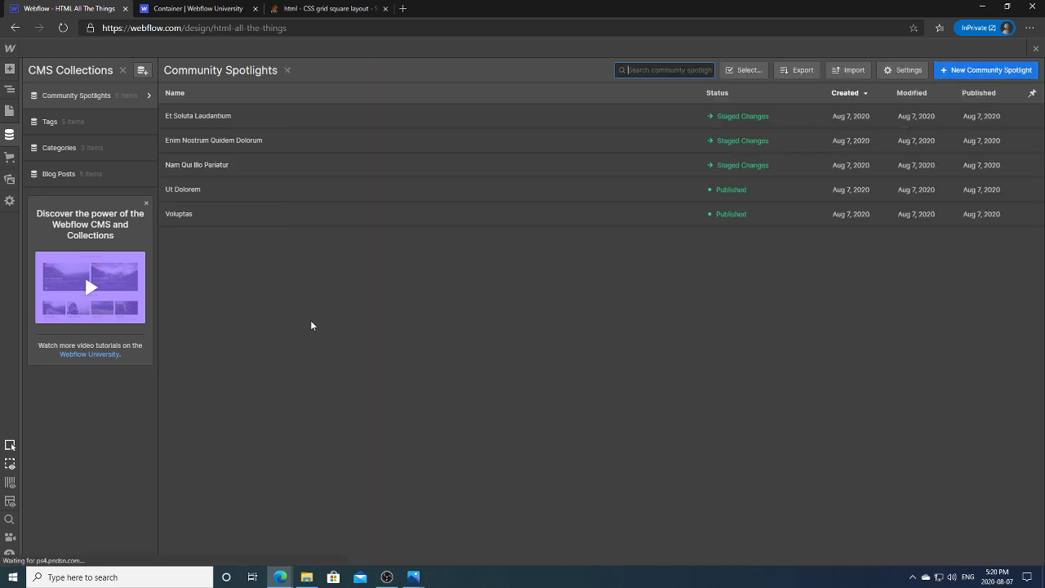
left_click(229, 175)
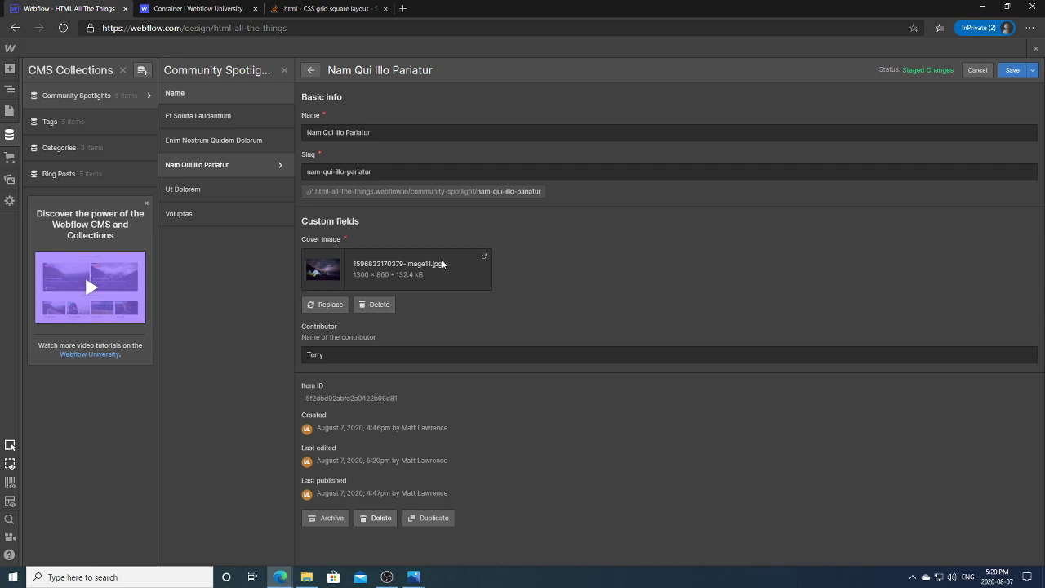
left_click(483, 258)
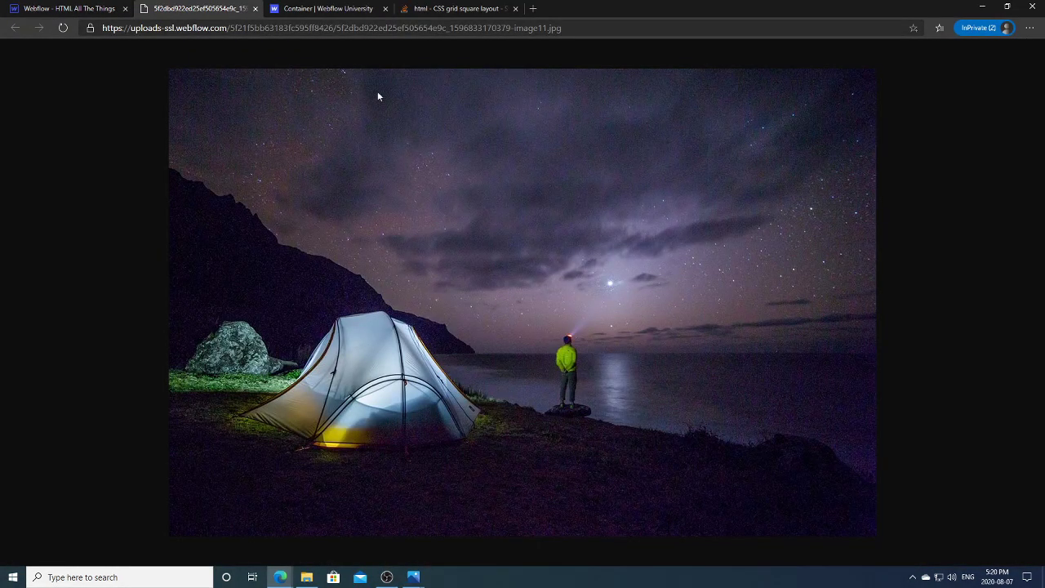
left_click(255, 8)
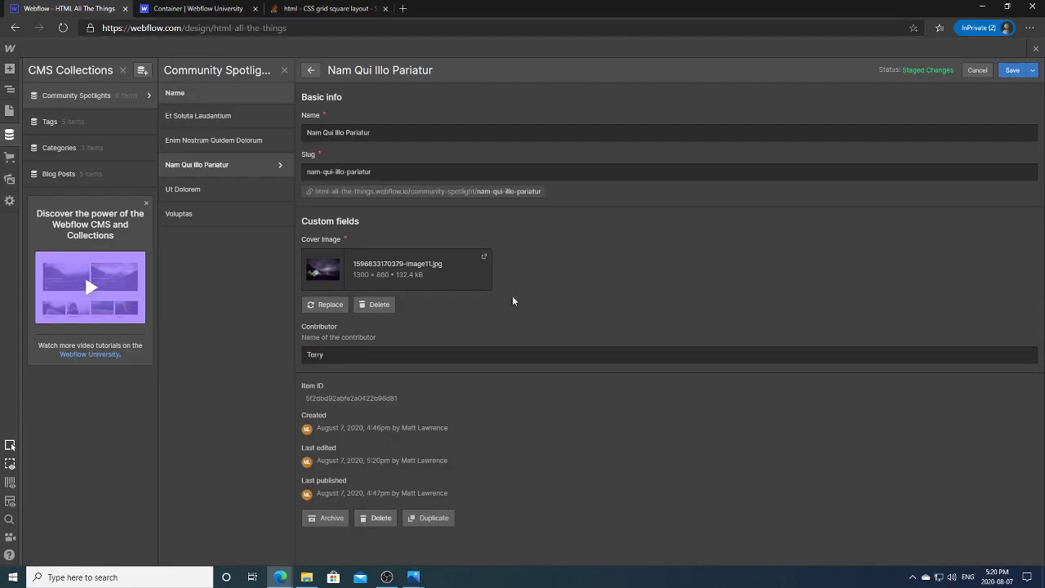
left_click(1011, 71)
Step: Give Ut Dolorem and Voluptas the new contributor name, then close the CMS panel
left_click(242, 189)
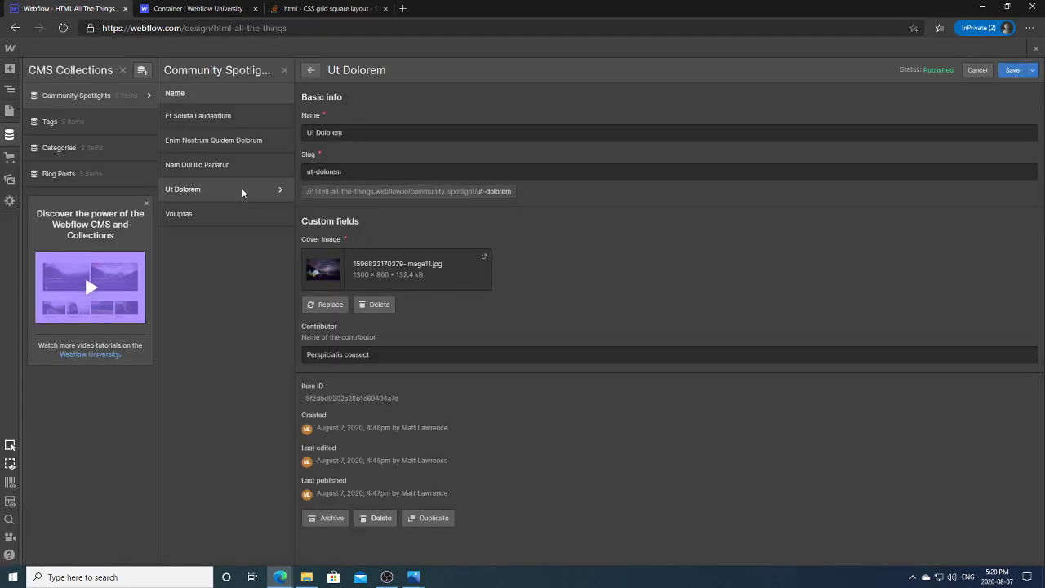
left_click(341, 353)
key("ctrl+a")
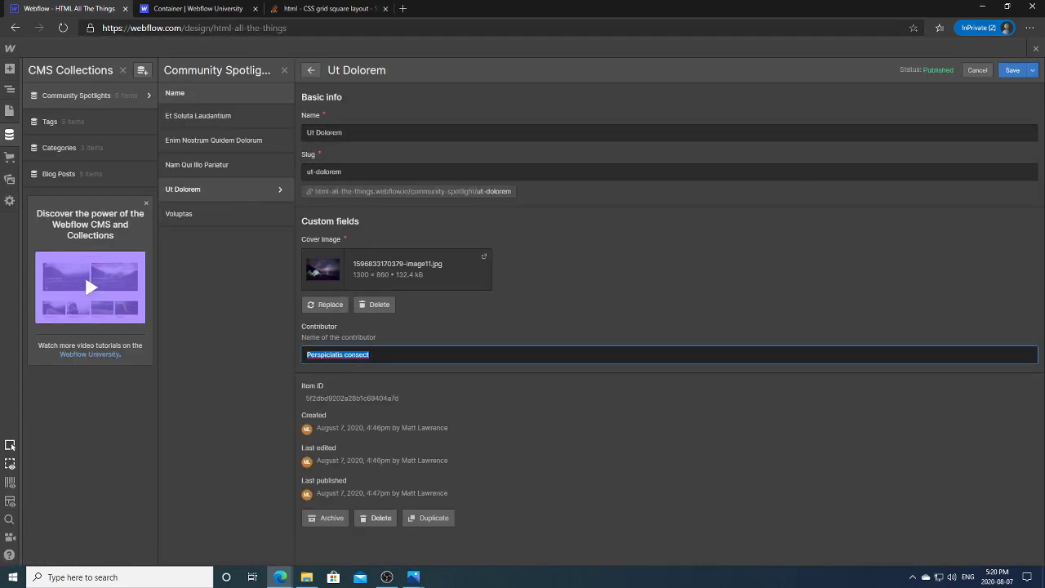
type("Terry")
left_click(1012, 71)
left_click(188, 224)
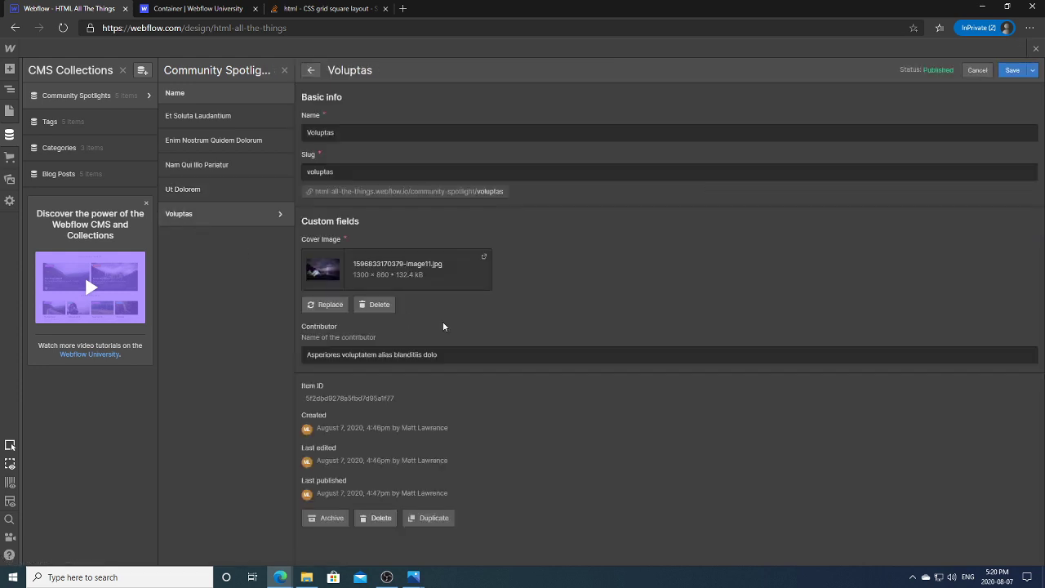
left_click(408, 353)
key("ctrl+a")
type("Terr")
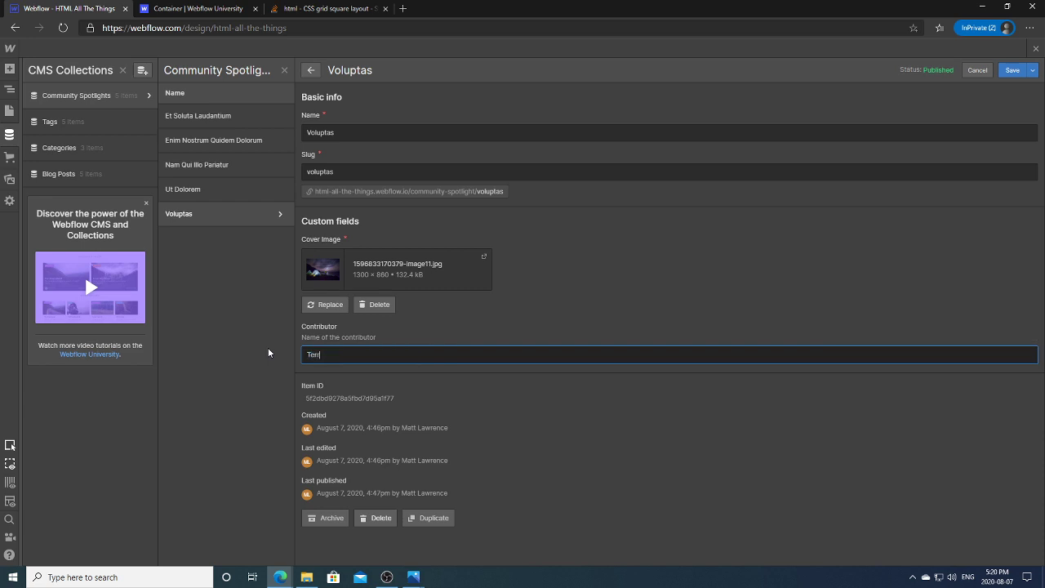
left_click(1012, 70)
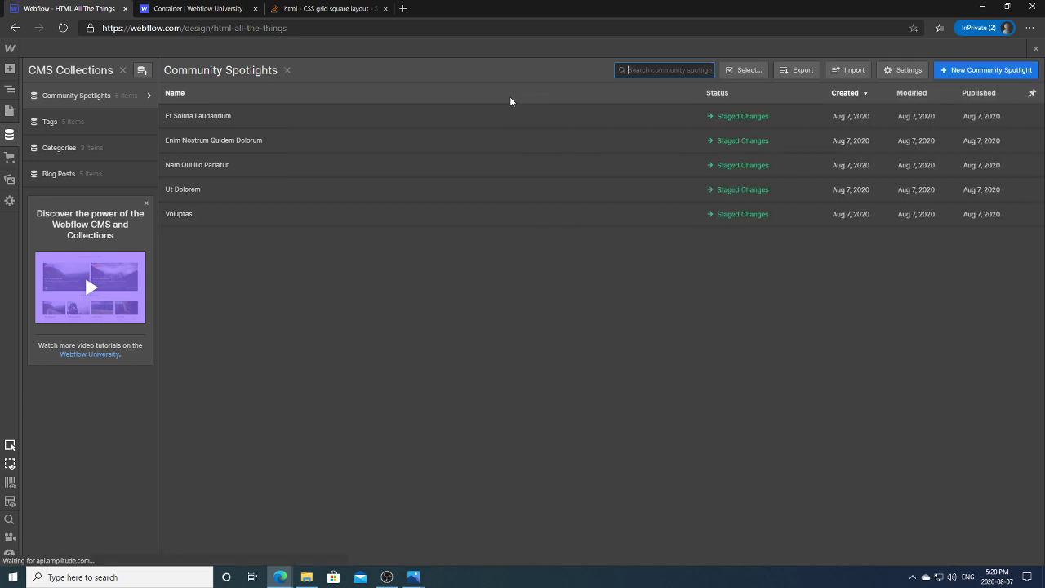
key("Escape")
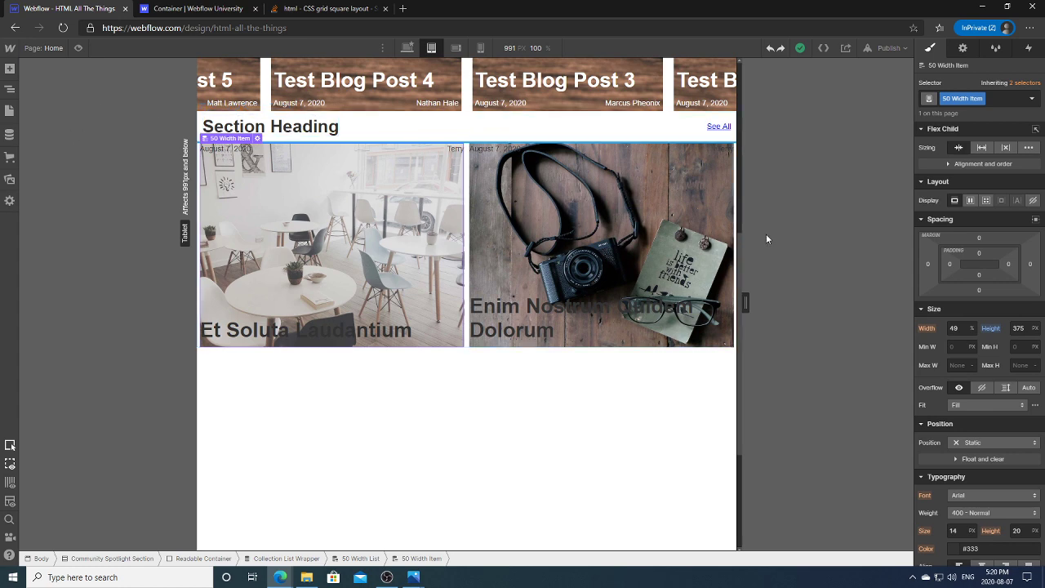
Step: Switch to the Desktop breakpoint, narrow the canvas to about 1009 px, and preview it
left_click_drag(740, 245, 742, 120)
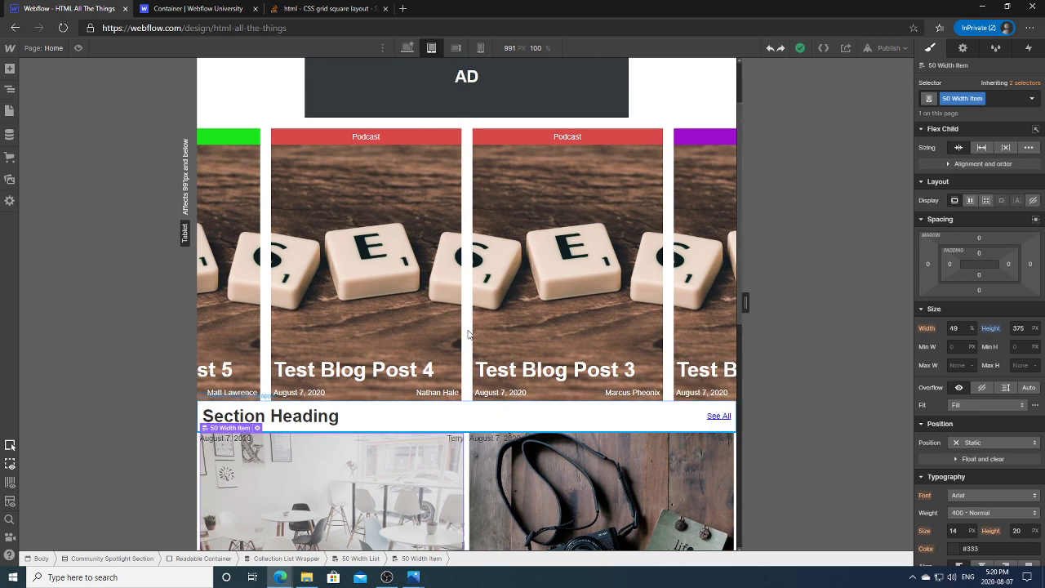
left_click(409, 50)
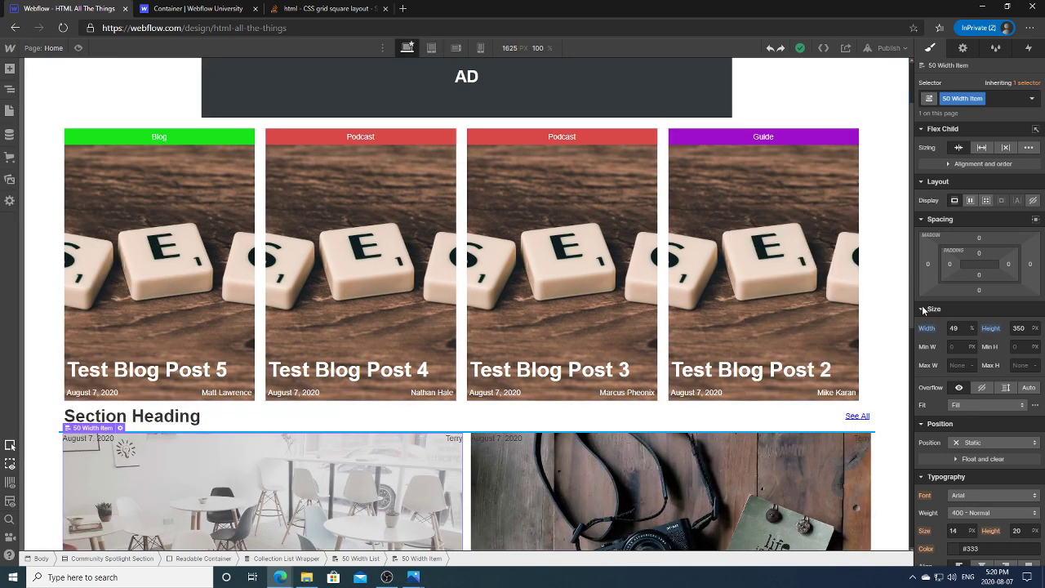
left_click_drag(911, 310, 748, 302)
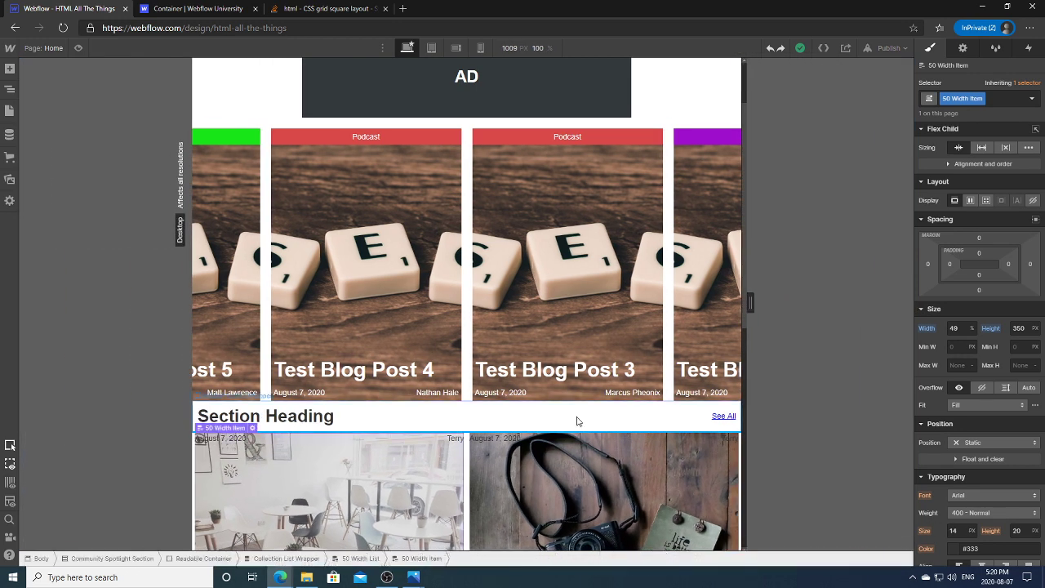
left_click(78, 48)
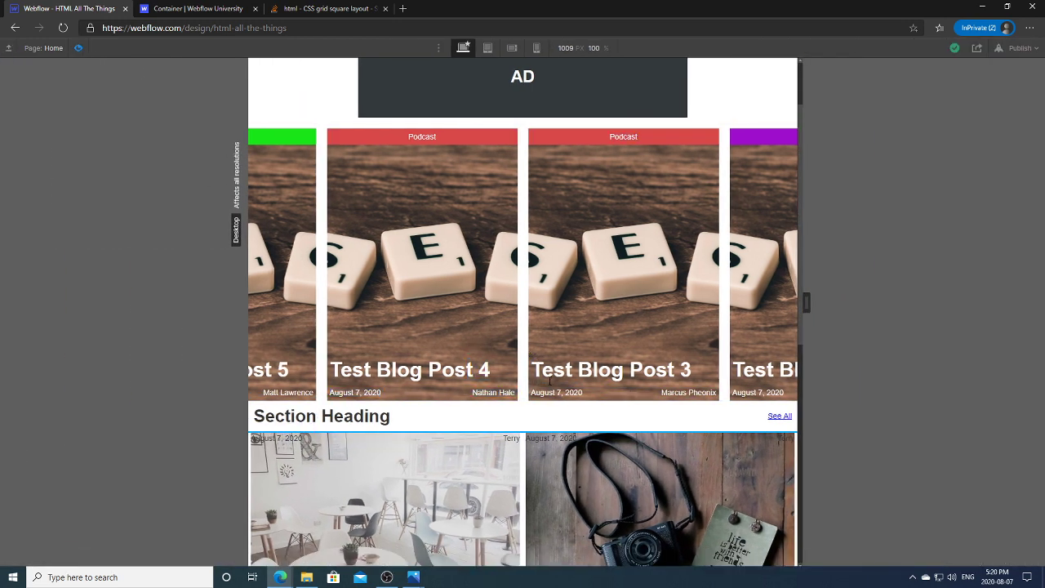
left_click(78, 48)
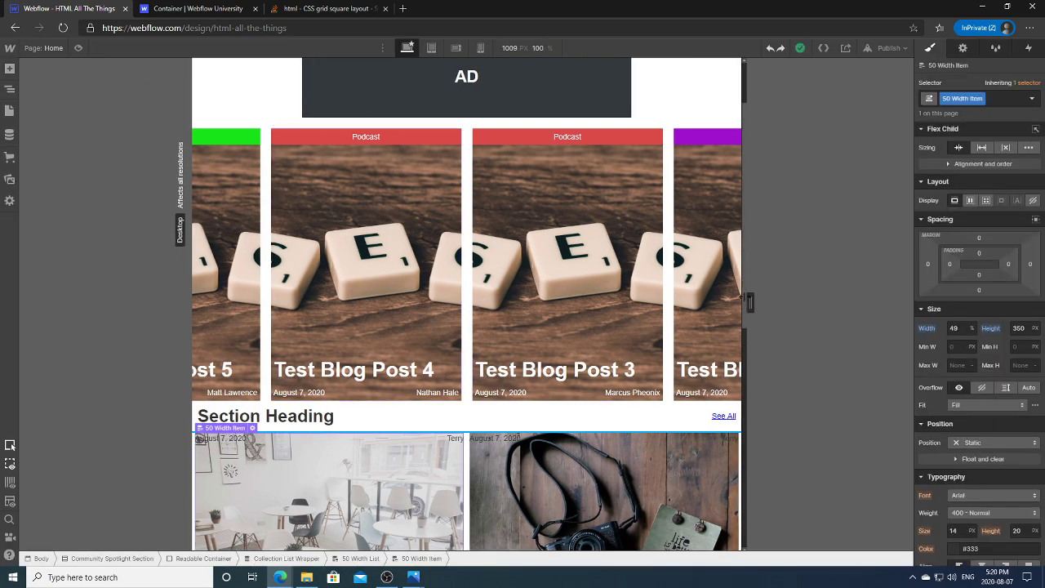
Step: Widen the canvas to 1625 px and show the Navigator element tree
left_click_drag(751, 298, 870, 359)
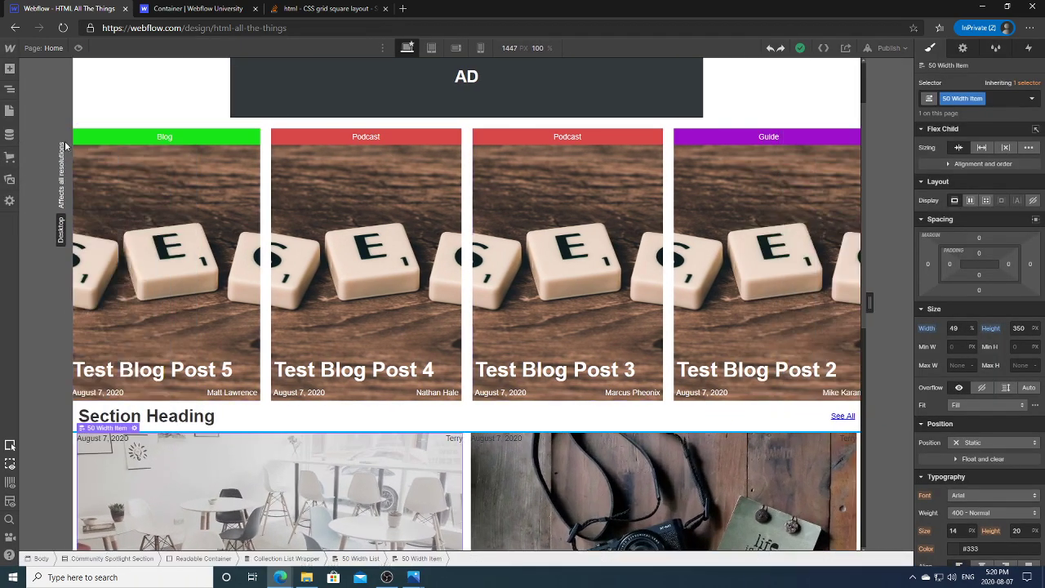
left_click_drag(870, 303, 907, 304)
scroll(907, 304, "down", 4)
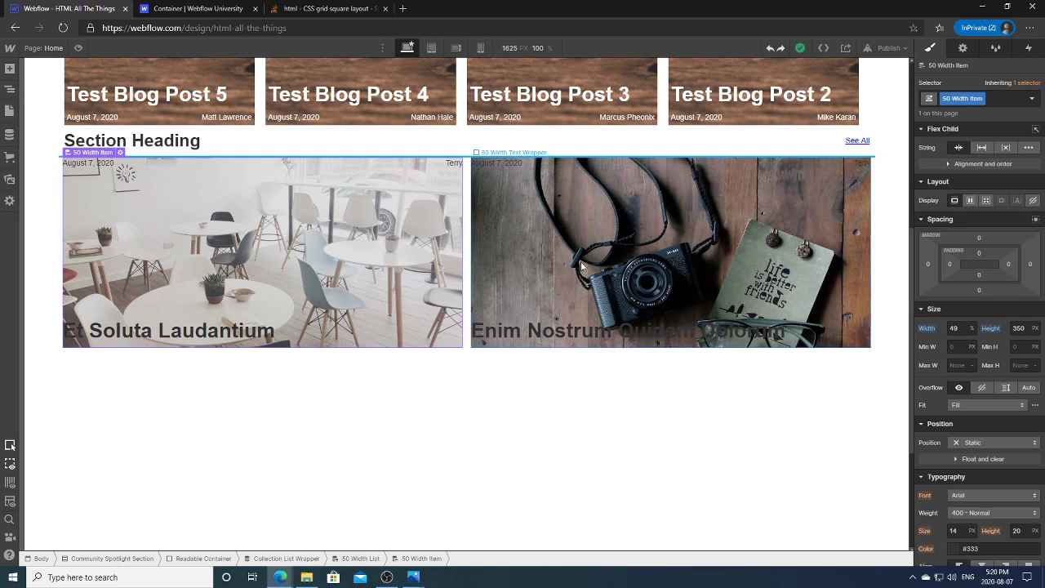
left_click(10, 89)
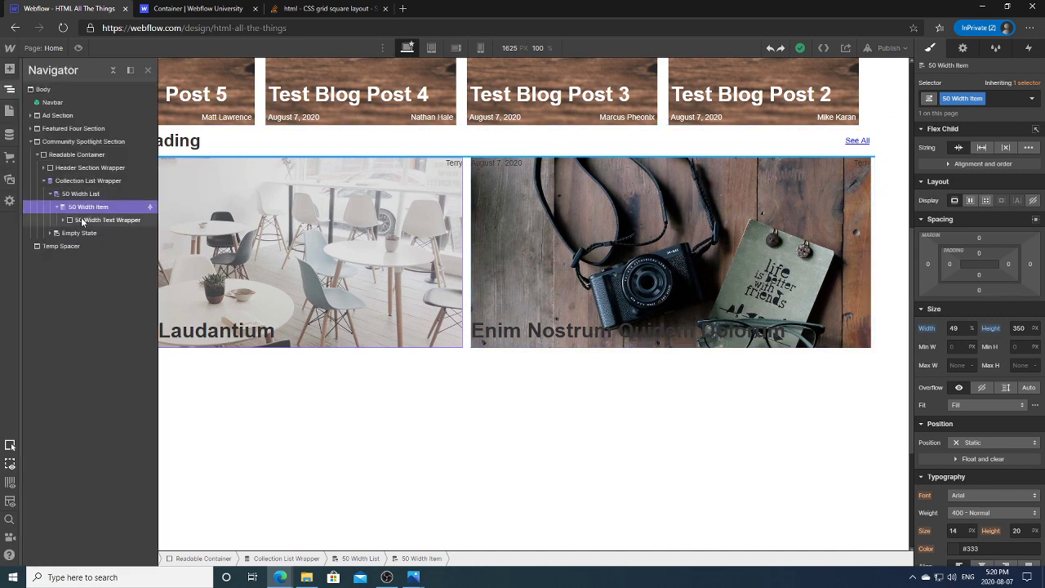
Step: Select the Header Section Wrapper in the Navigator
left_click(82, 220)
left_click(87, 208)
left_click(60, 176)
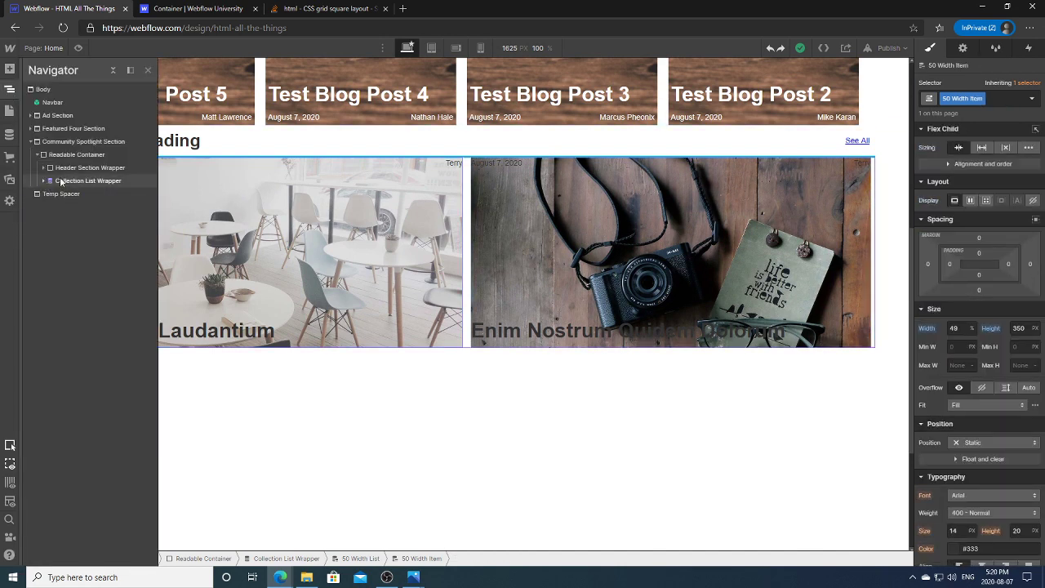
key("Up")
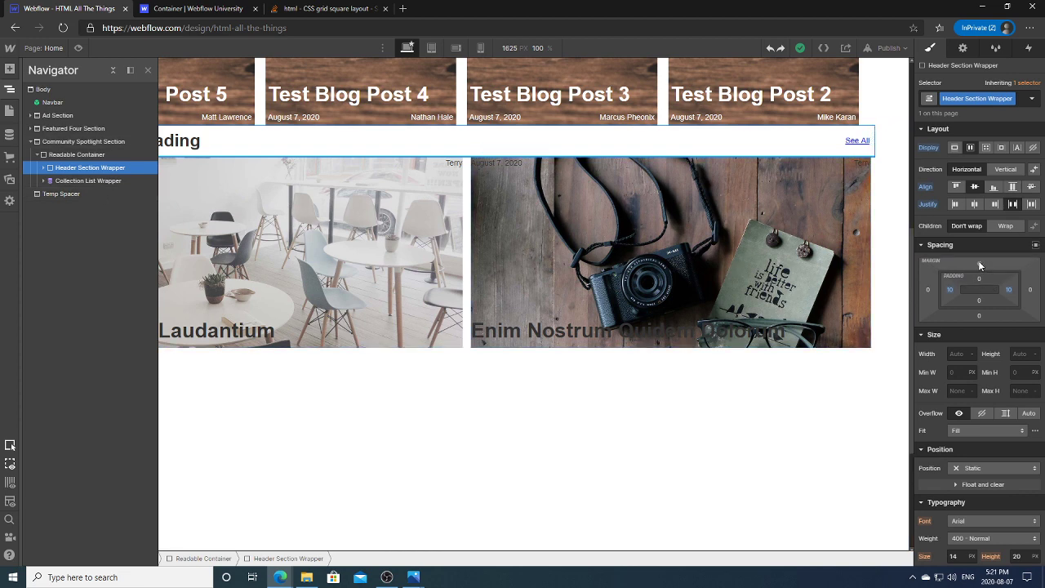
Step: Give the Header Section Wrapper 10 px top and 10 px bottom margin
left_click(978, 261)
type("10")
key("Return")
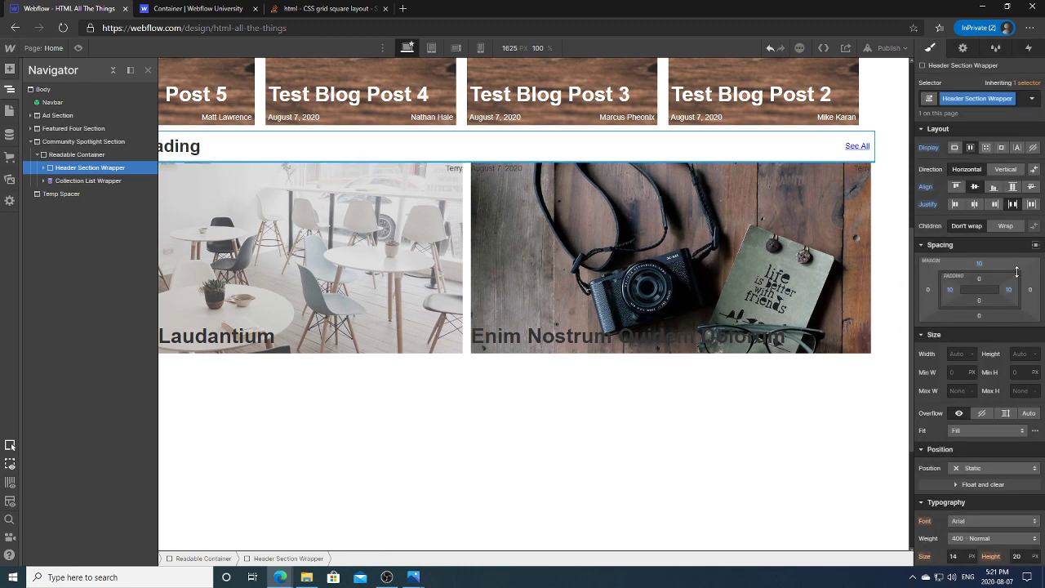
left_click(979, 317)
type("10")
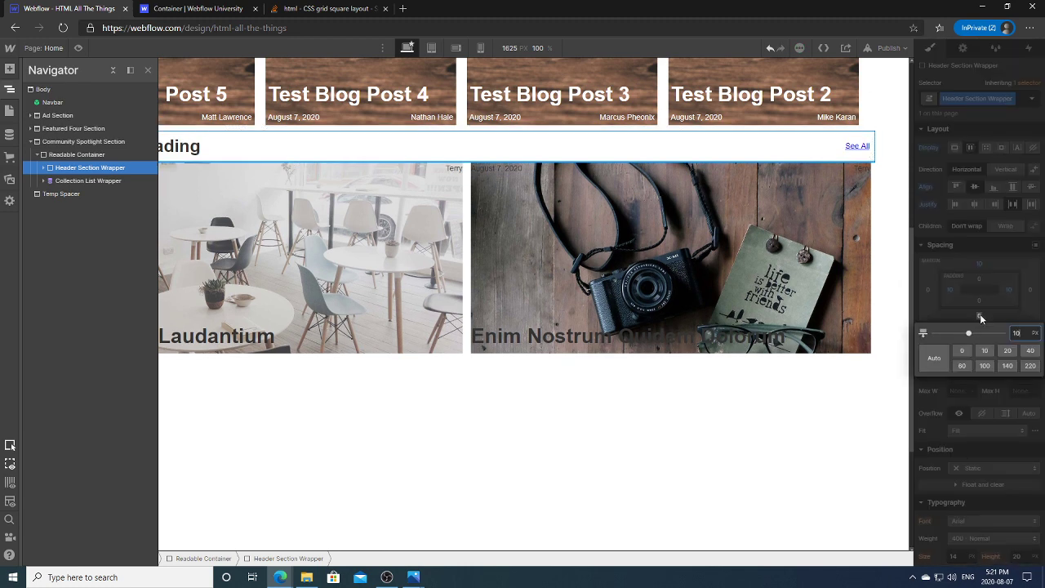
key("Return")
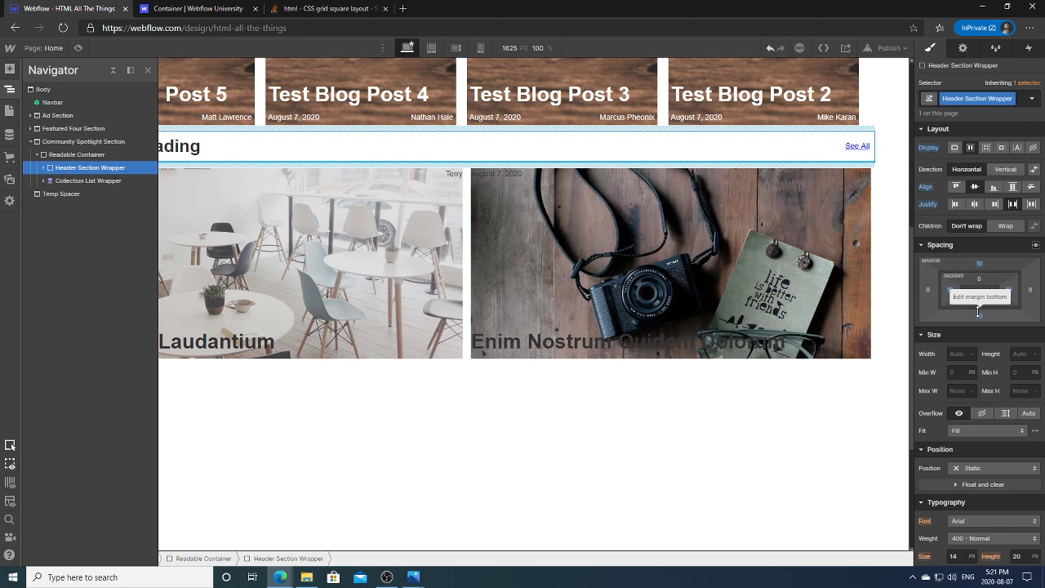
left_click(690, 387)
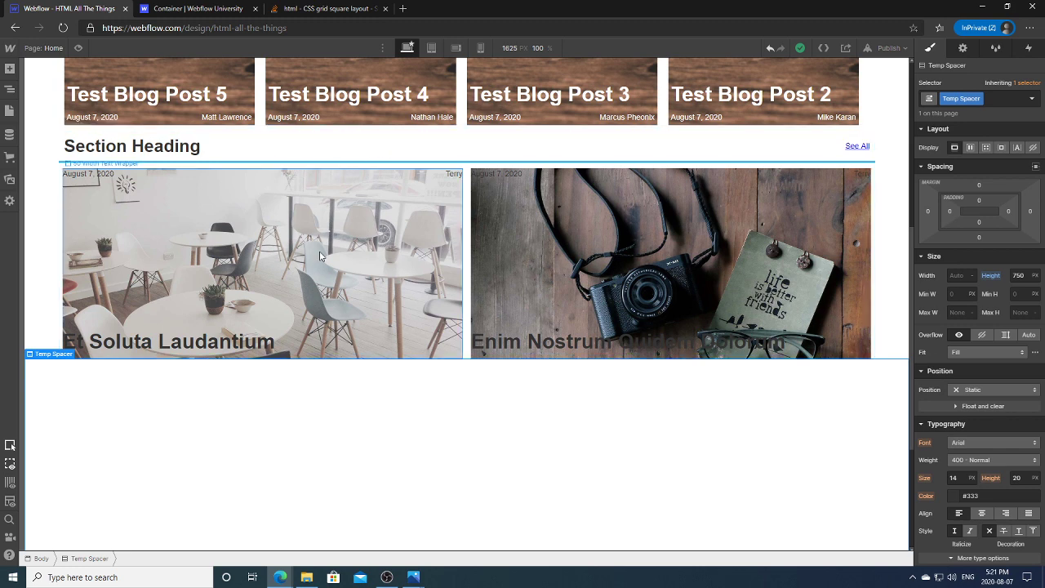
Step: Give the left card's 50 Width Text Wrapper 10 px padding on all sides
left_click(411, 273)
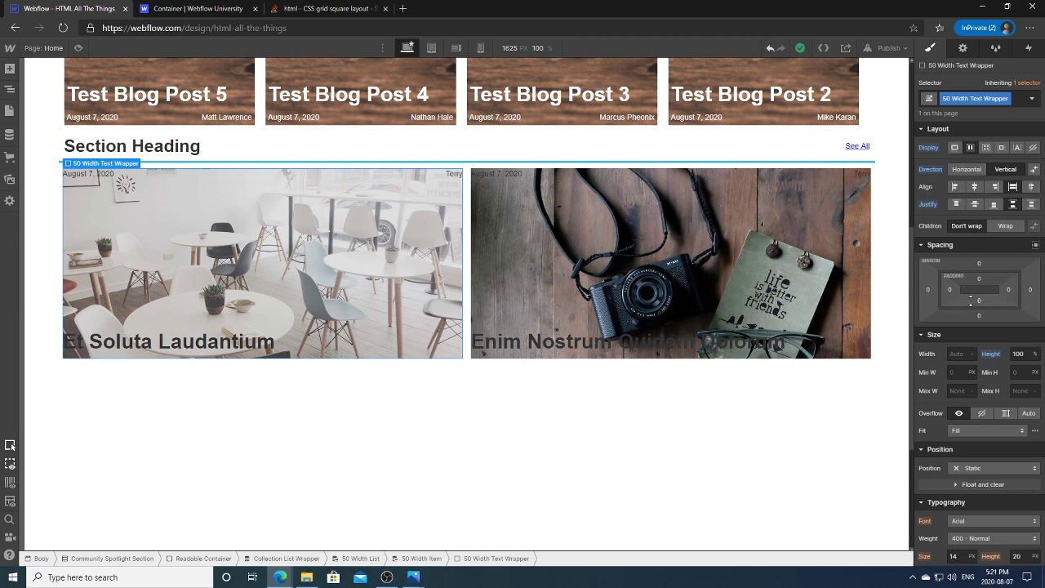
left_click_drag(948, 295, 971, 296)
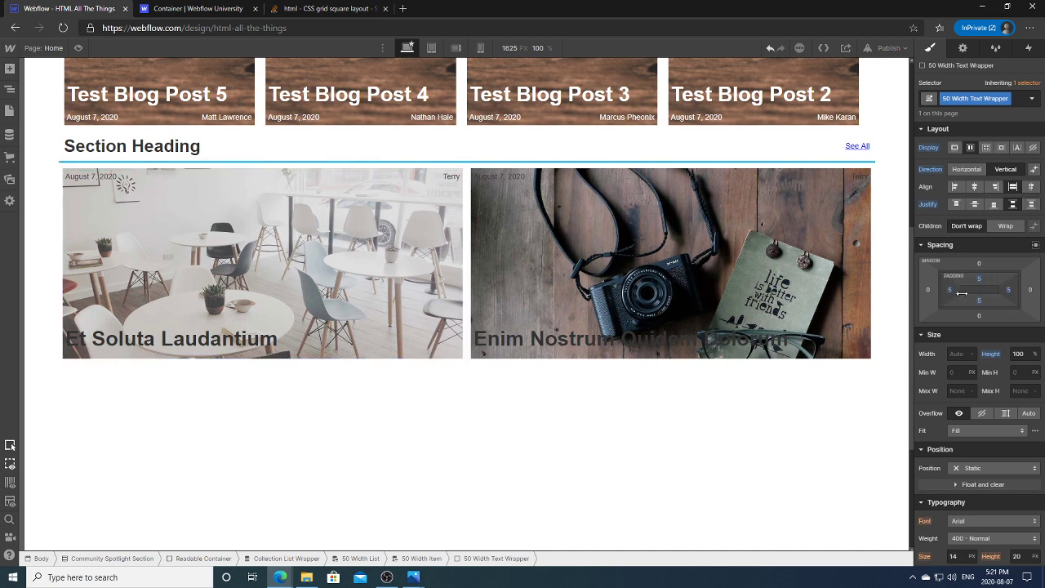
left_click(954, 293, "alt")
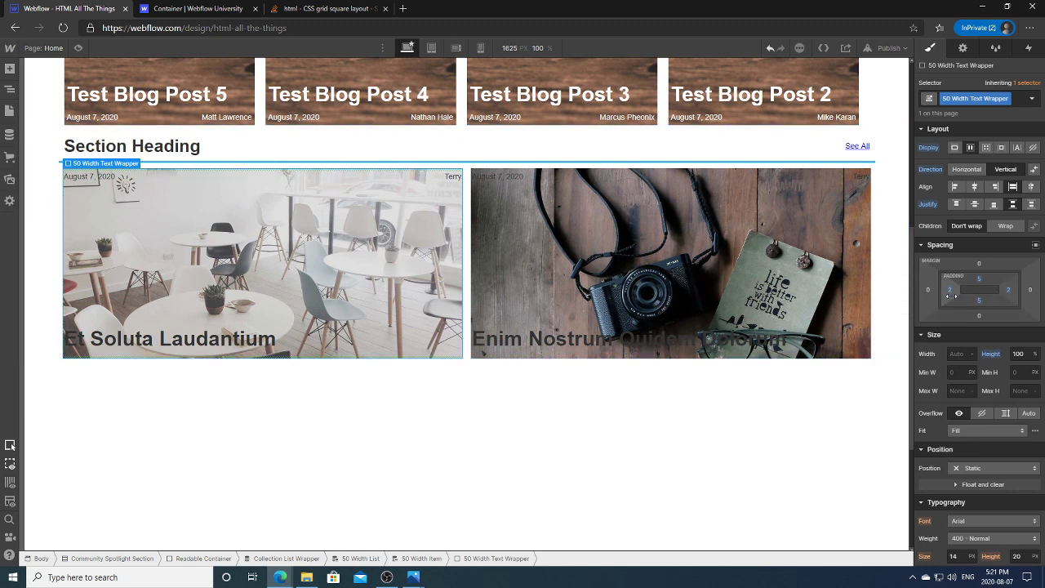
left_click_drag(952, 298, 954, 297)
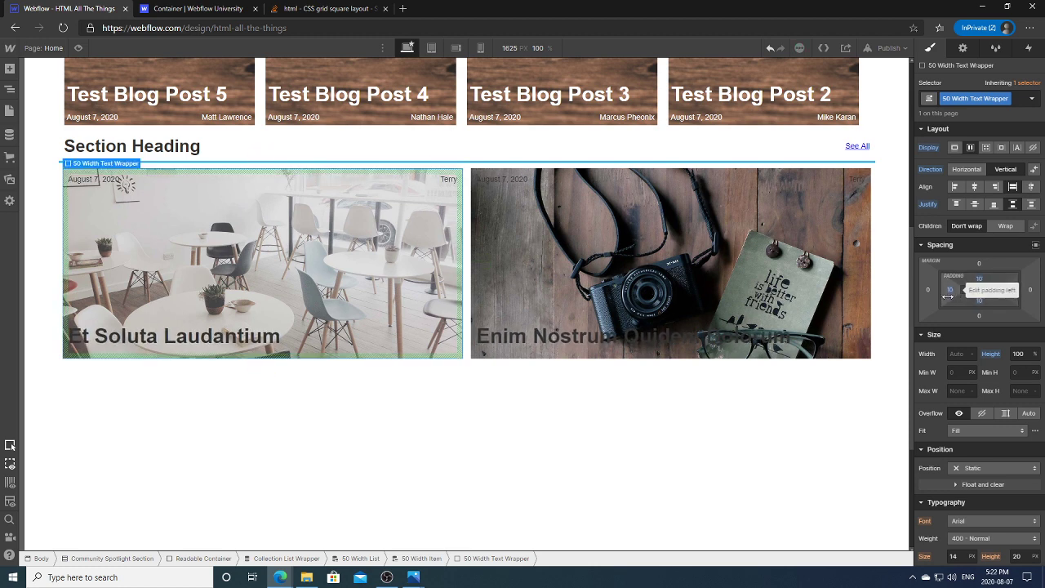
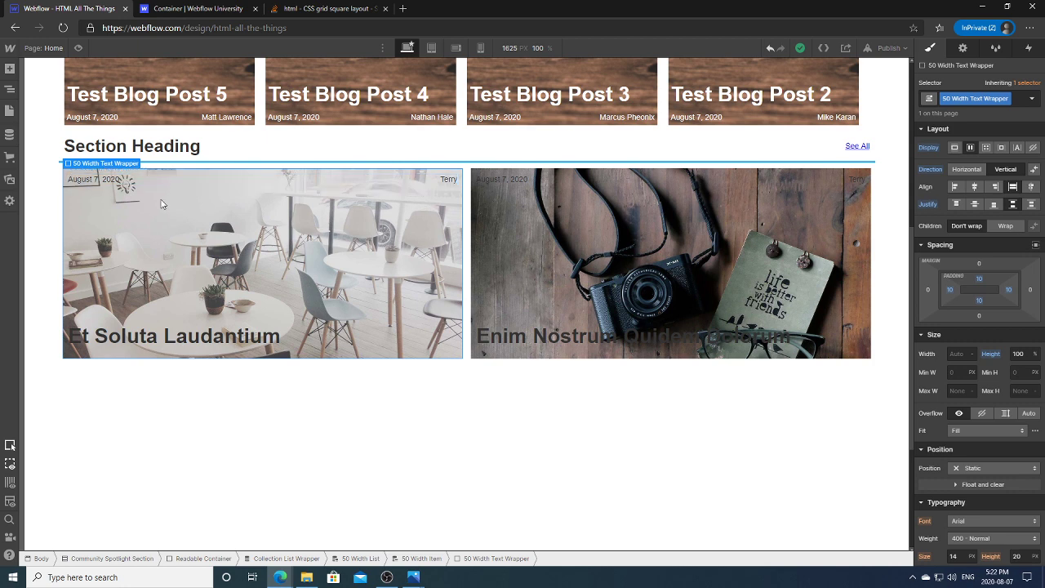
Step: Select the 50 Width Item card in the Navigator and set its position to Relative
left_click(11, 88)
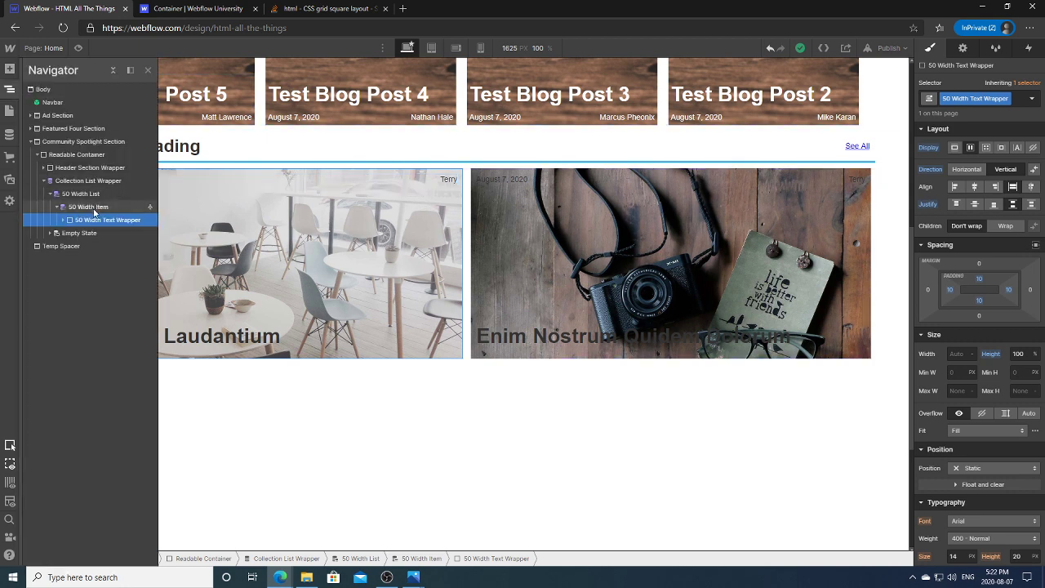
left_click(96, 207)
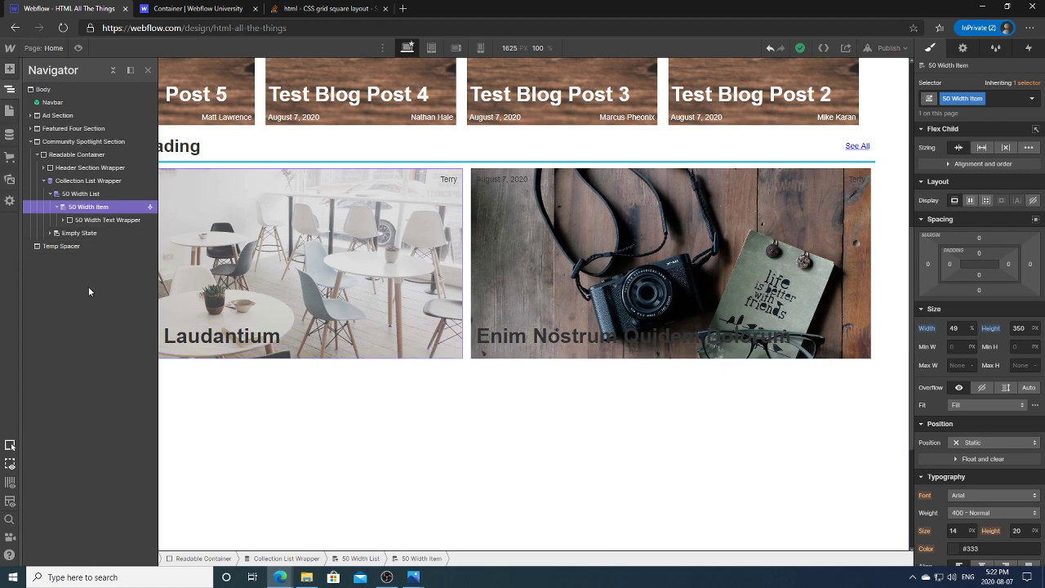
left_click(951, 442)
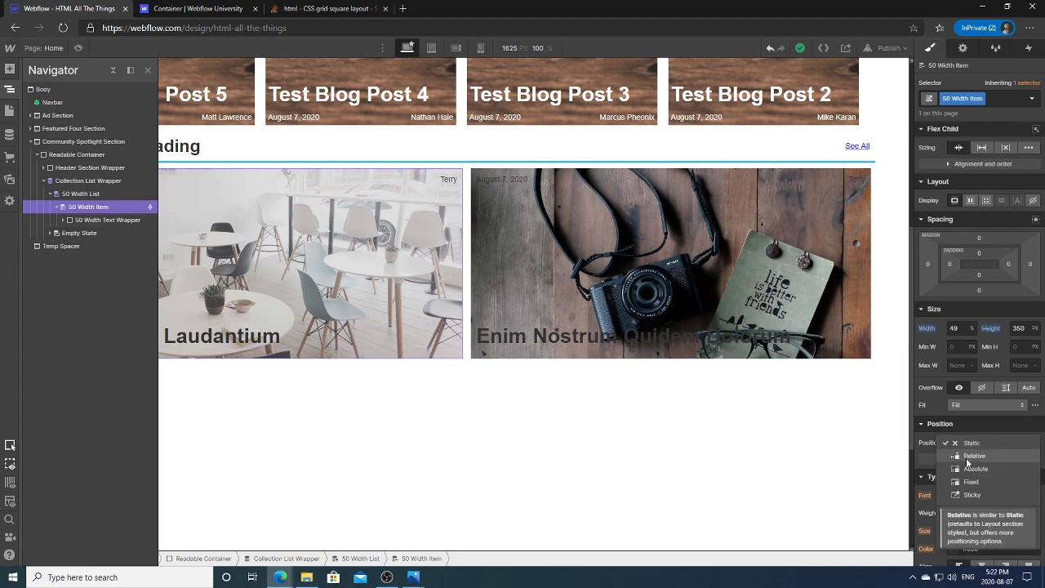
left_click(971, 456)
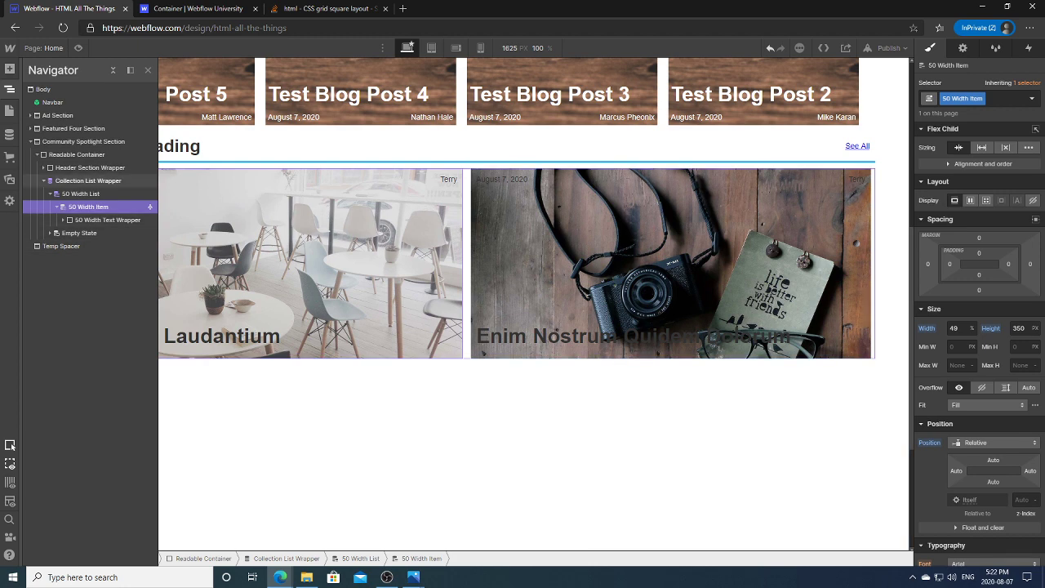
left_click(10, 68)
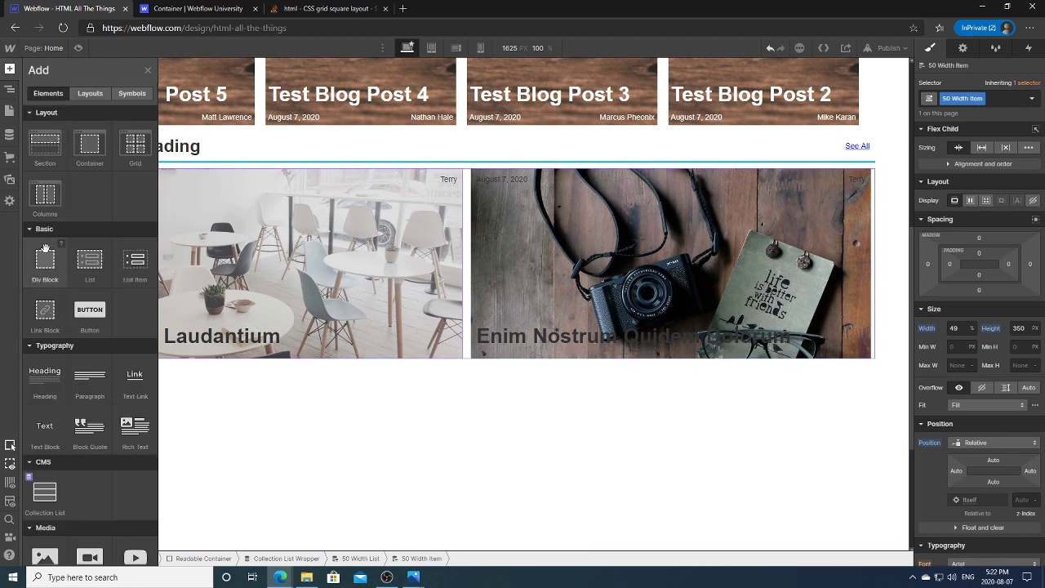
Step: Add a Div Block to the card and move it above 50 Width Text Wrapper
left_click(45, 253)
left_click(10, 88)
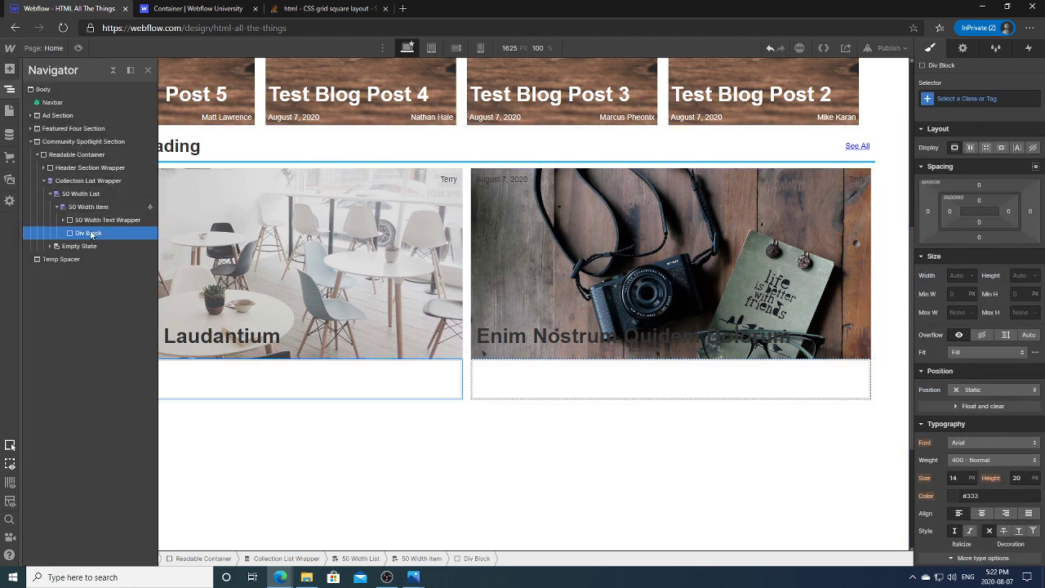
left_click_drag(91, 233, 94, 219)
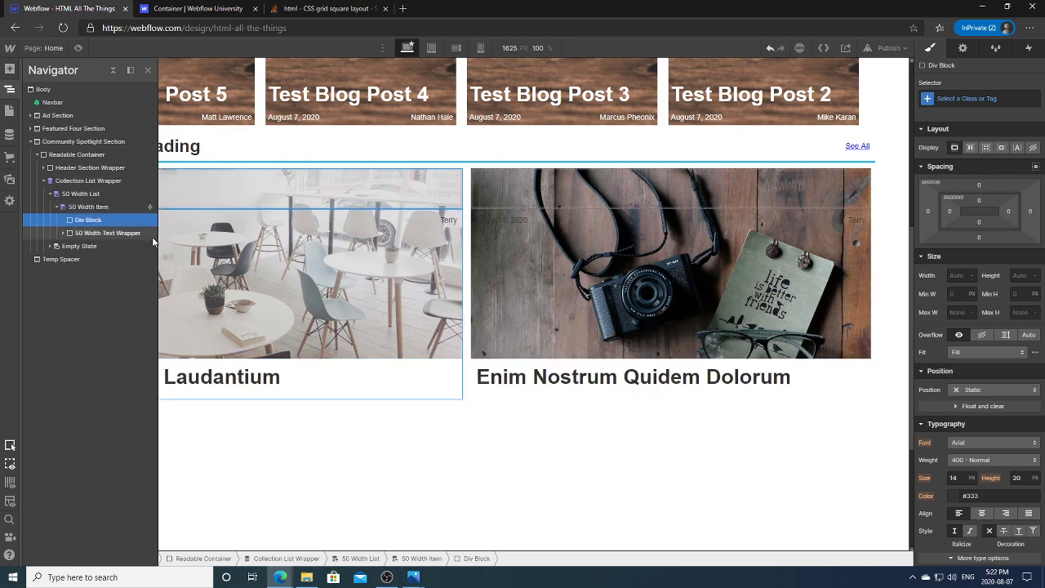
left_click(10, 88)
Step: Make the Div Block Absolute with 100% width and 100% height
left_click(987, 389)
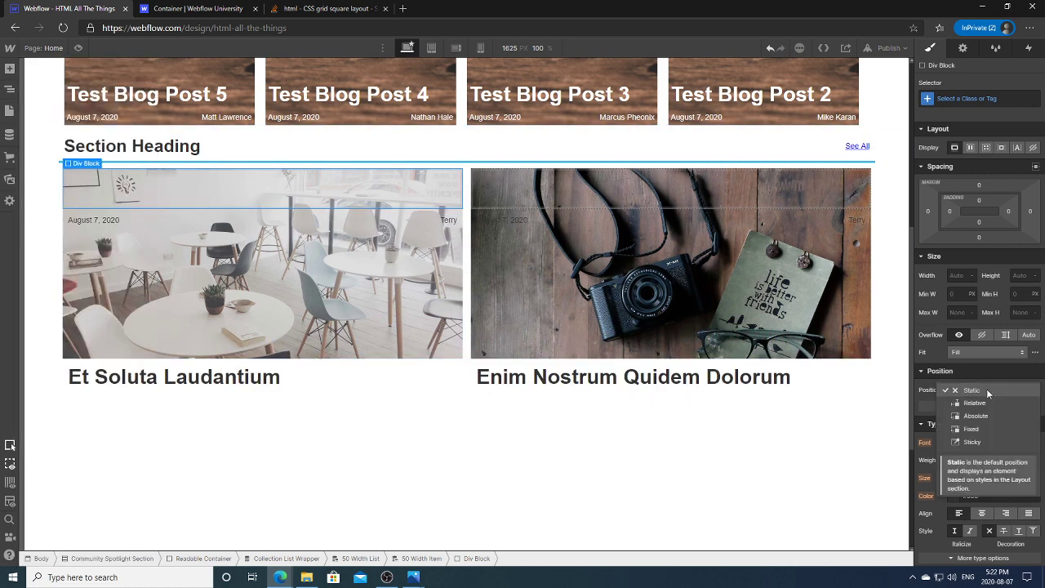
left_click(974, 416)
left_click(957, 275)
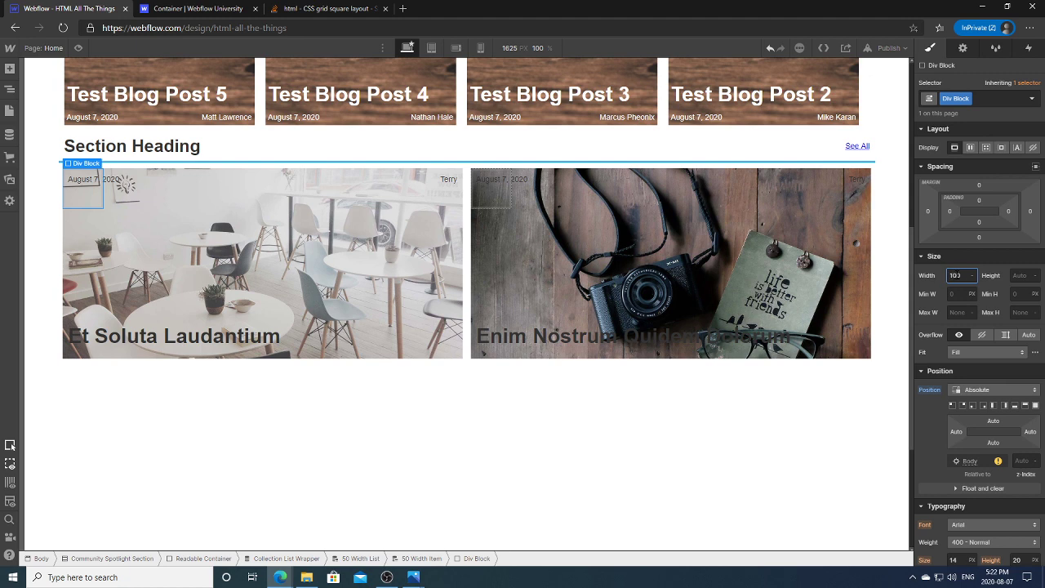
key("Tab")
type("1")
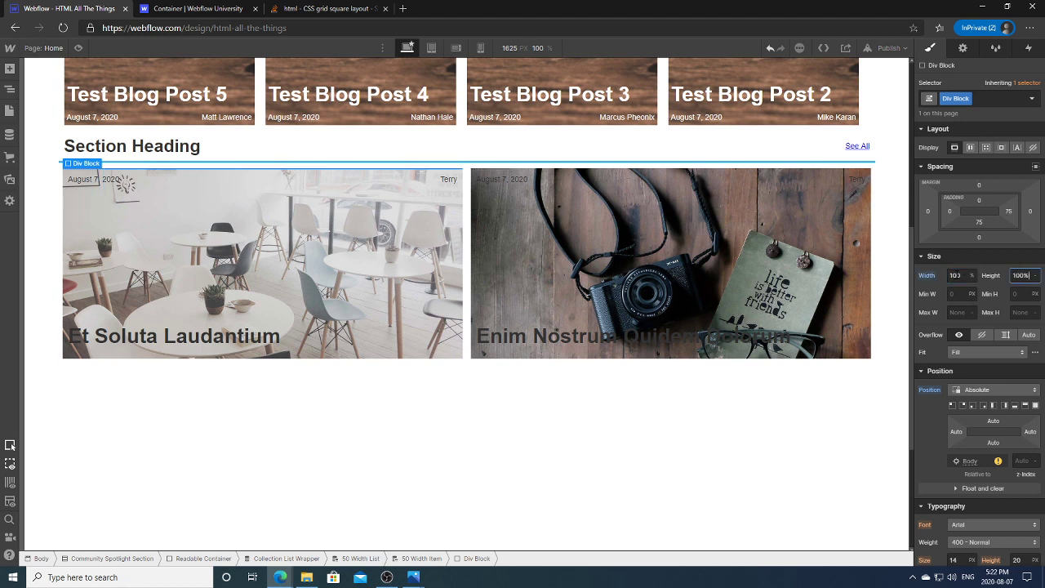
key("Return")
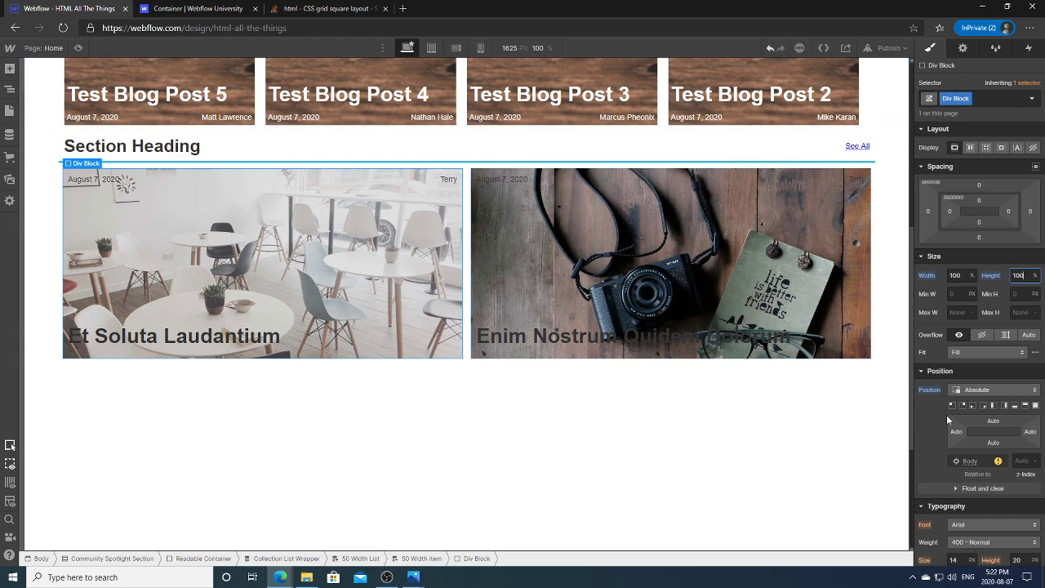
key("Return")
Step: Reselect the new Div Block in the Navigator and scroll down its Style settings
left_click(10, 88)
left_click(90, 207)
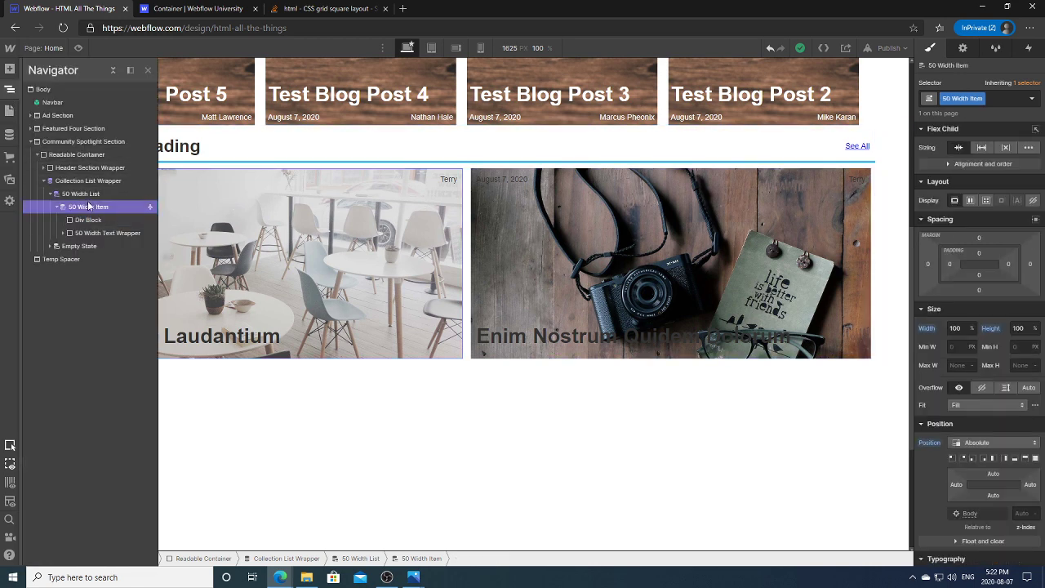
left_click(83, 221)
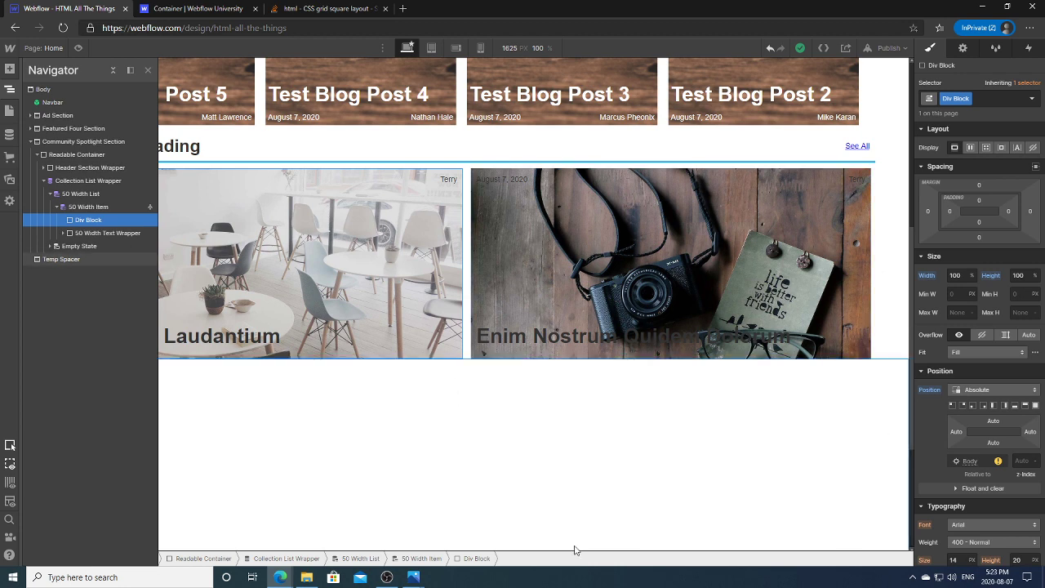
left_click(10, 89)
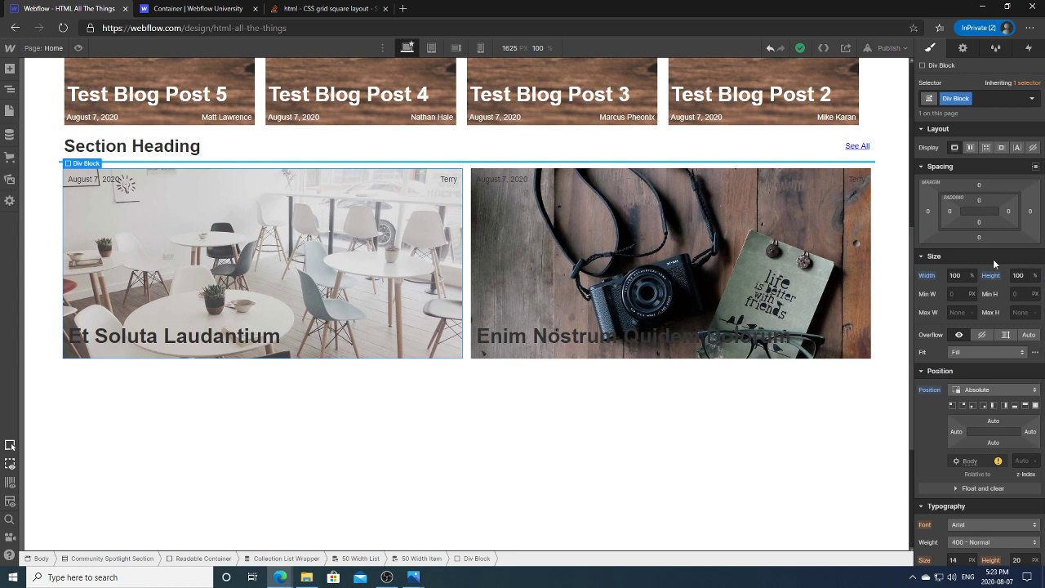
scroll(1043, 282, "down", 1)
left_click_drag(1043, 283, 1042, 463)
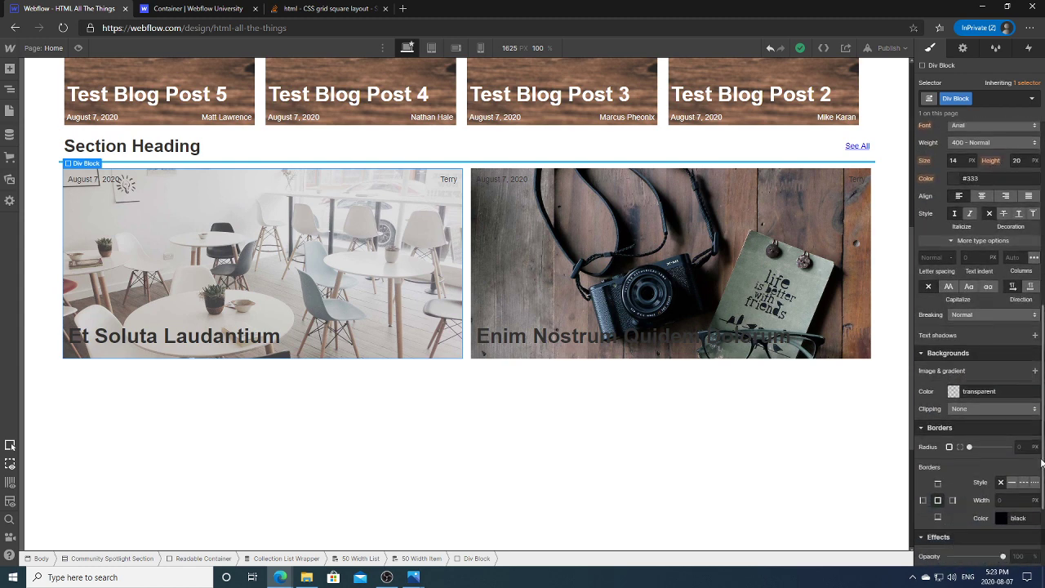
Step: Add a linear gradient background running from HATT Light Grey to HATT Blue
left_click(1035, 371)
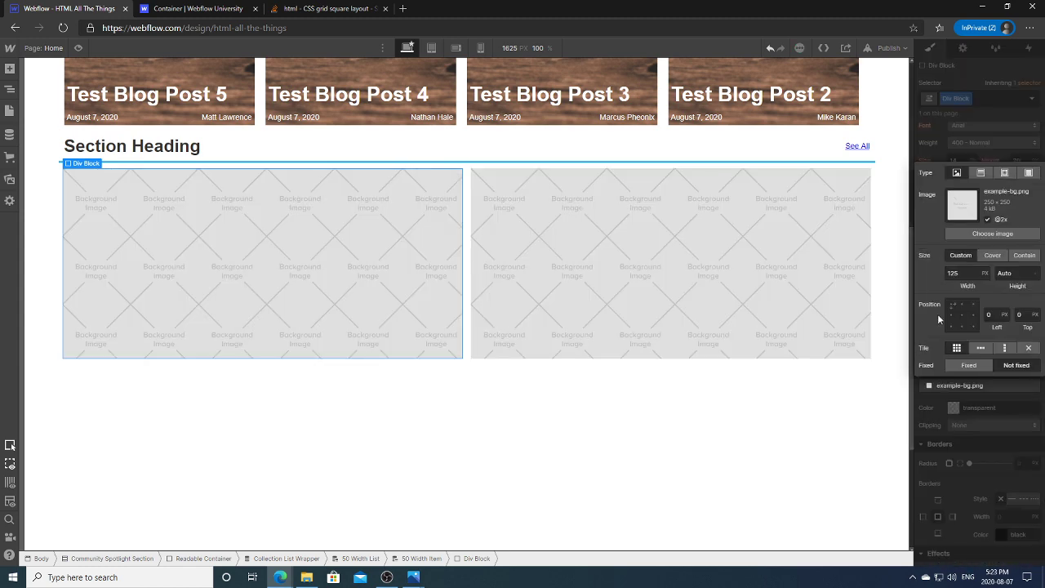
left_click(981, 173)
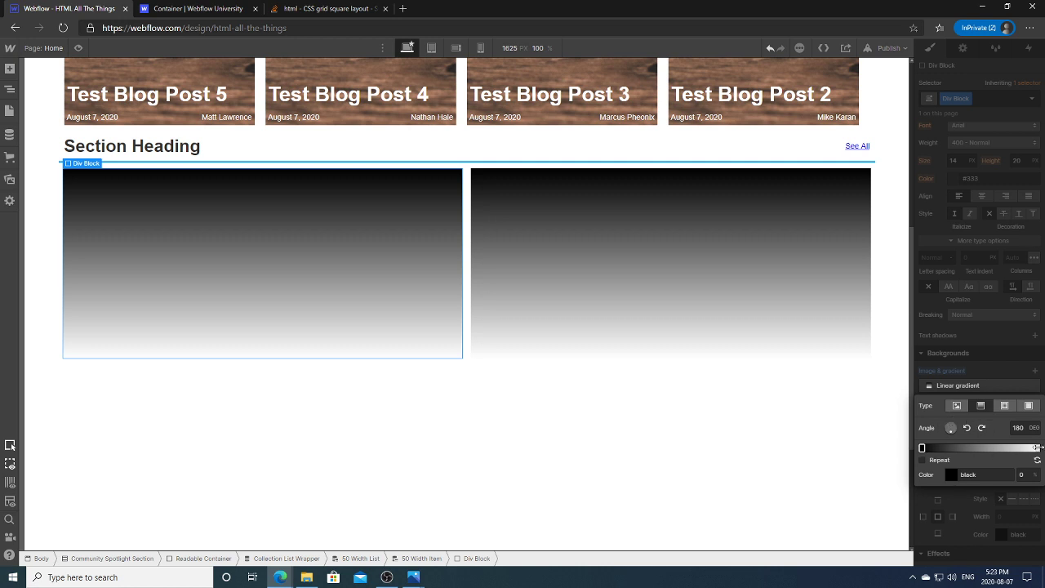
left_click(954, 470)
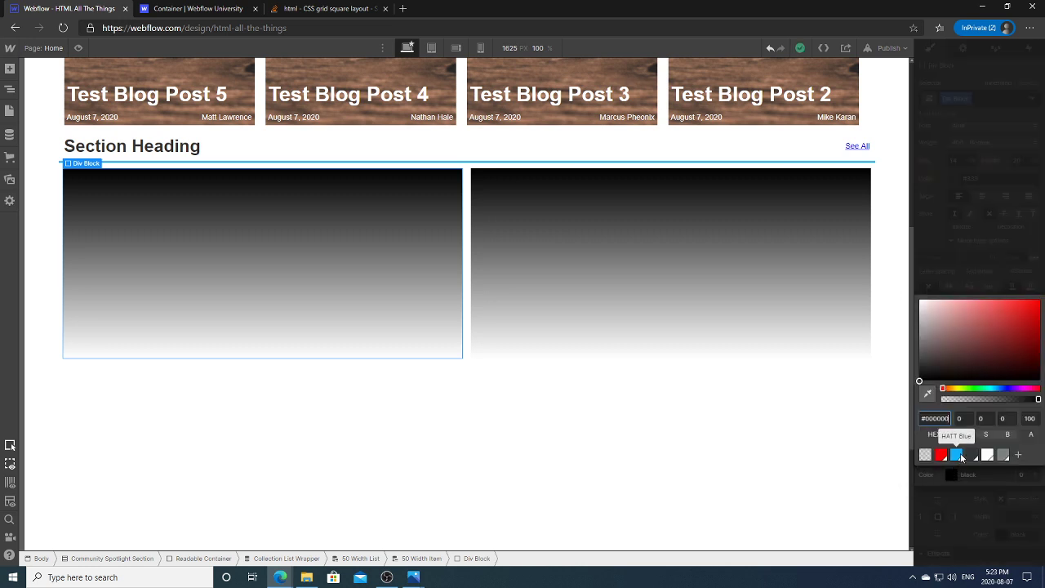
left_click(1003, 455)
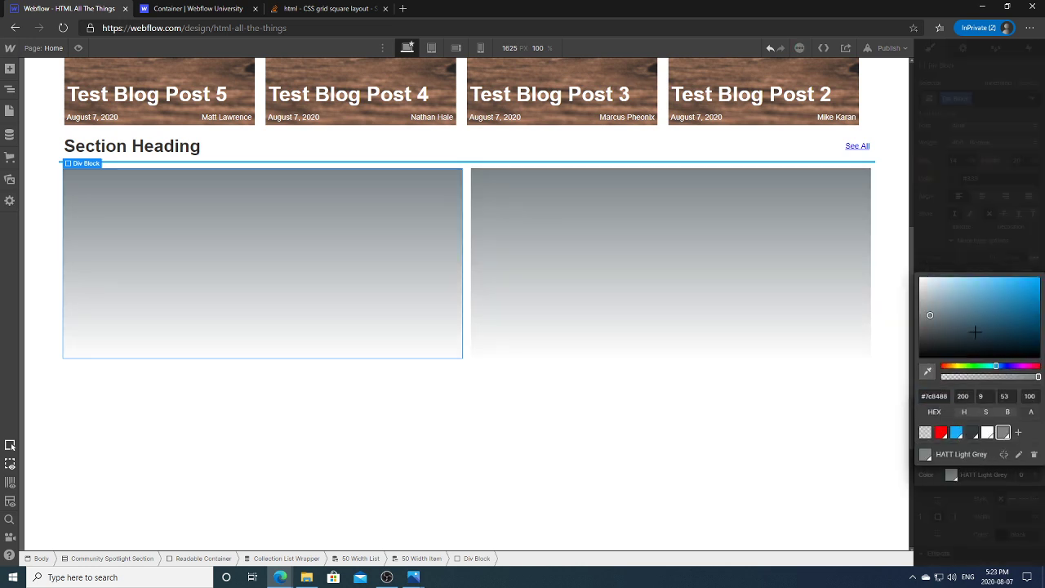
left_click(1016, 469)
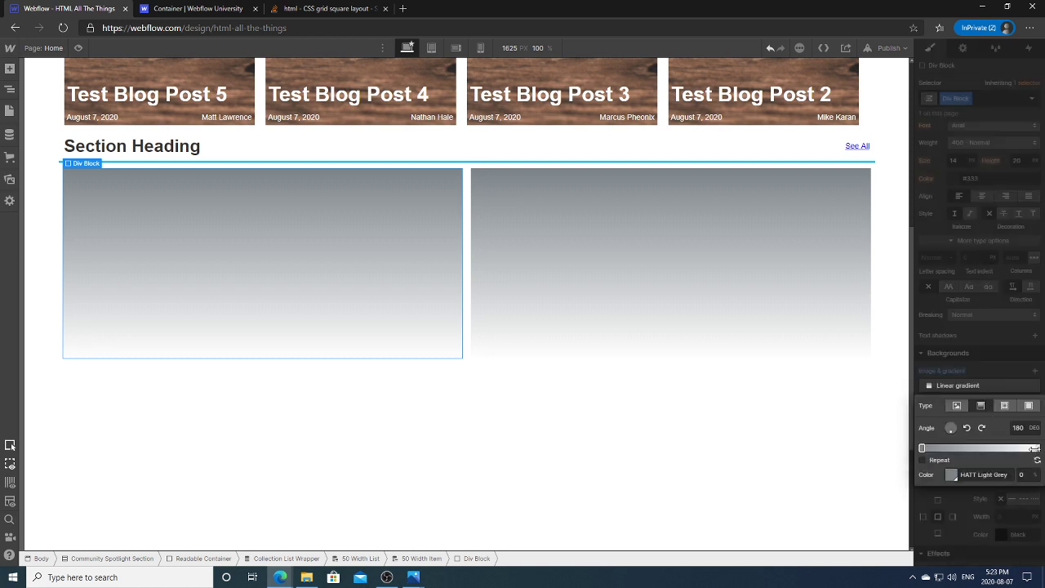
left_click(1037, 449)
left_click(951, 475)
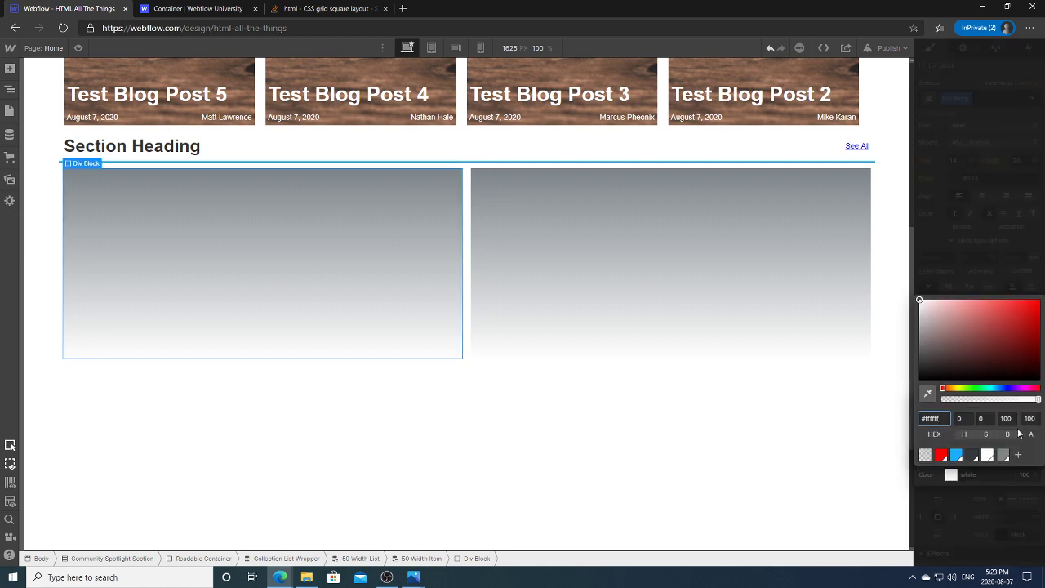
left_click(956, 455)
left_click(992, 273)
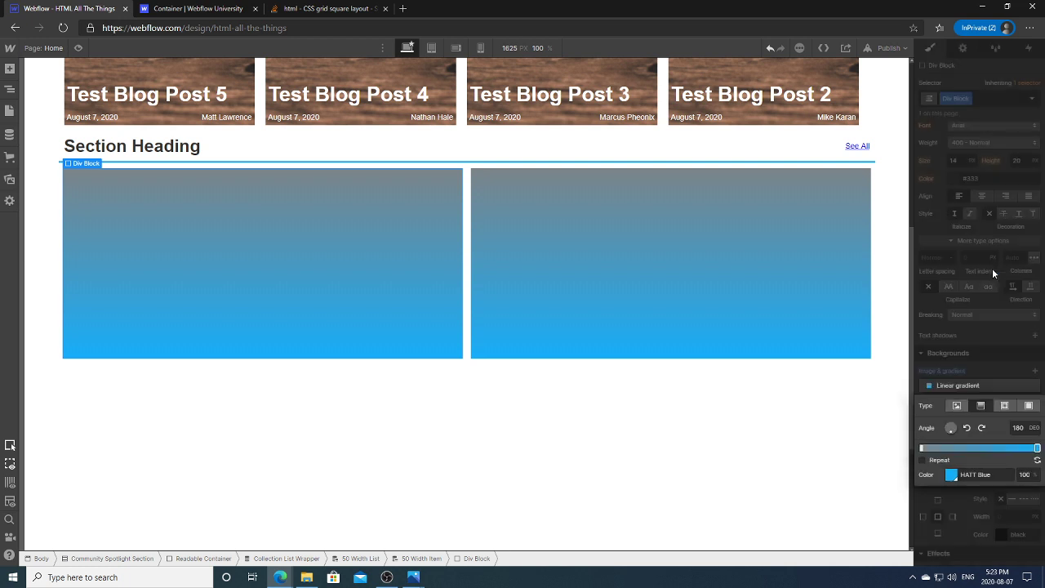
Step: Place the blue end stop at 70% and give the blue 70% opacity
left_click(1023, 474)
type("70")
key("Return")
left_click_drag(1002, 448, 1005, 448)
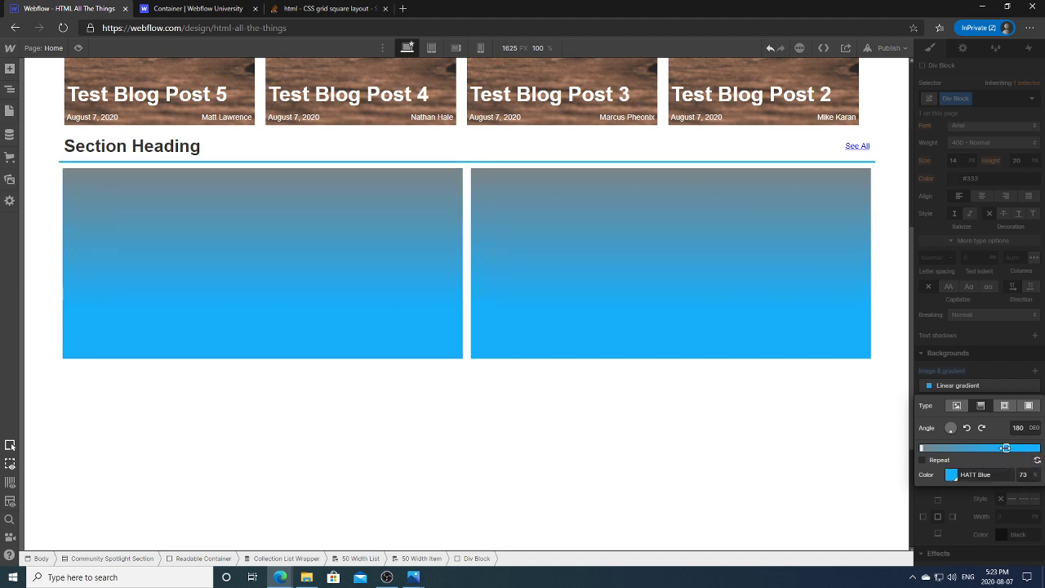
left_click(951, 475)
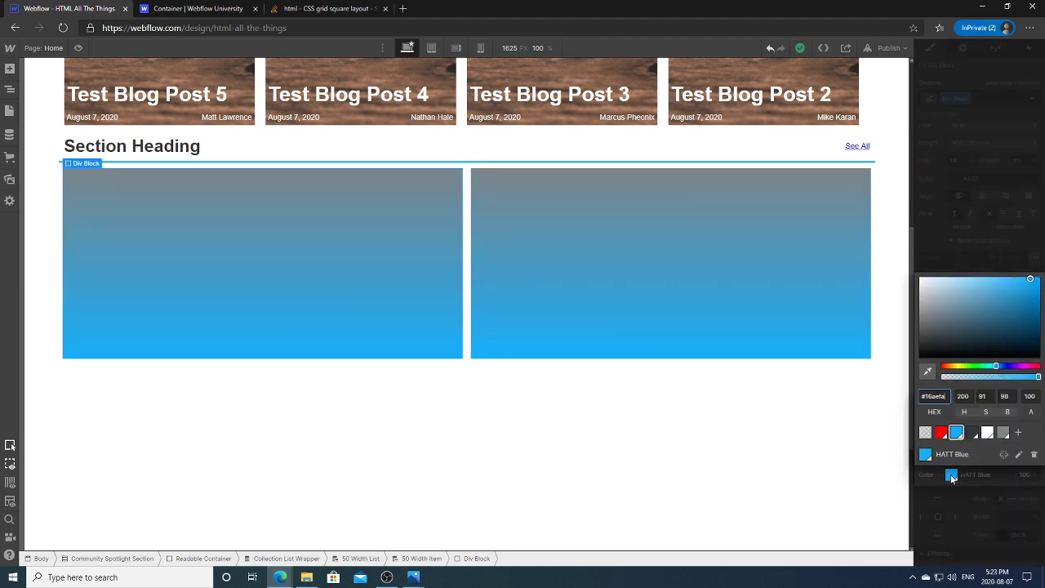
left_click(1031, 397)
type("70")
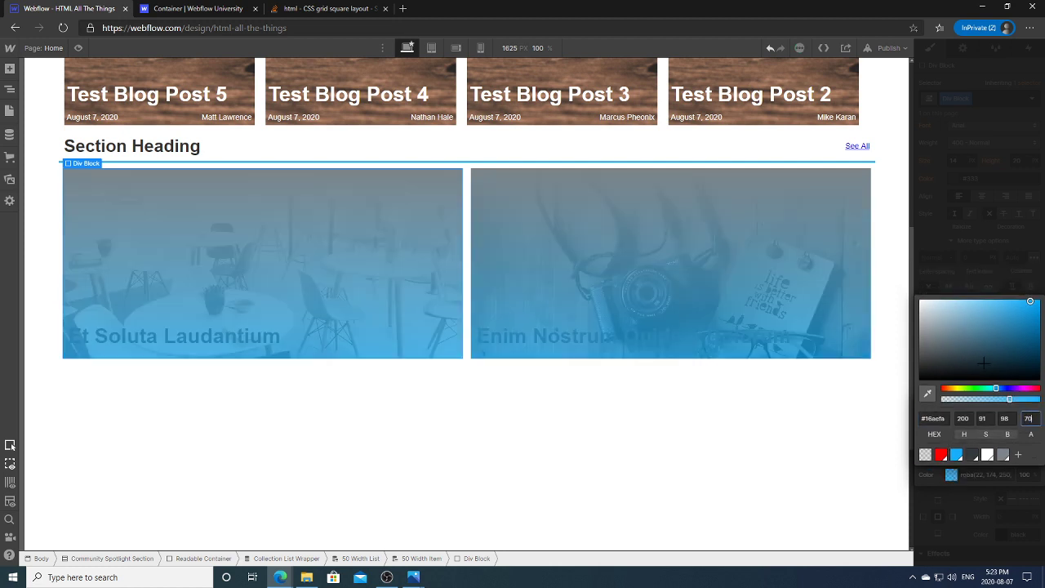
key("Return")
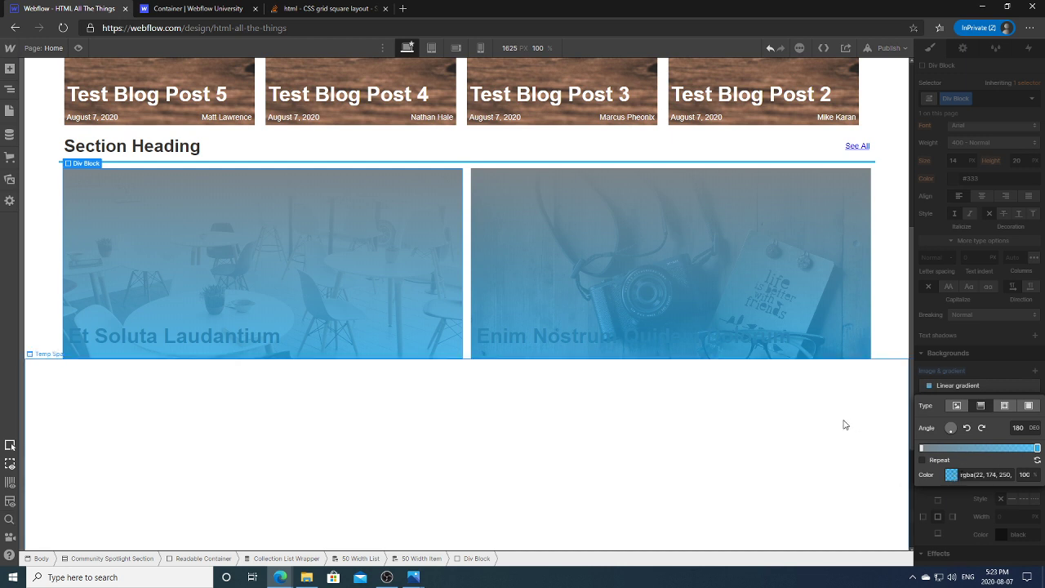
Step: Lower the grey starting stop's opacity to 10%
left_click(922, 447)
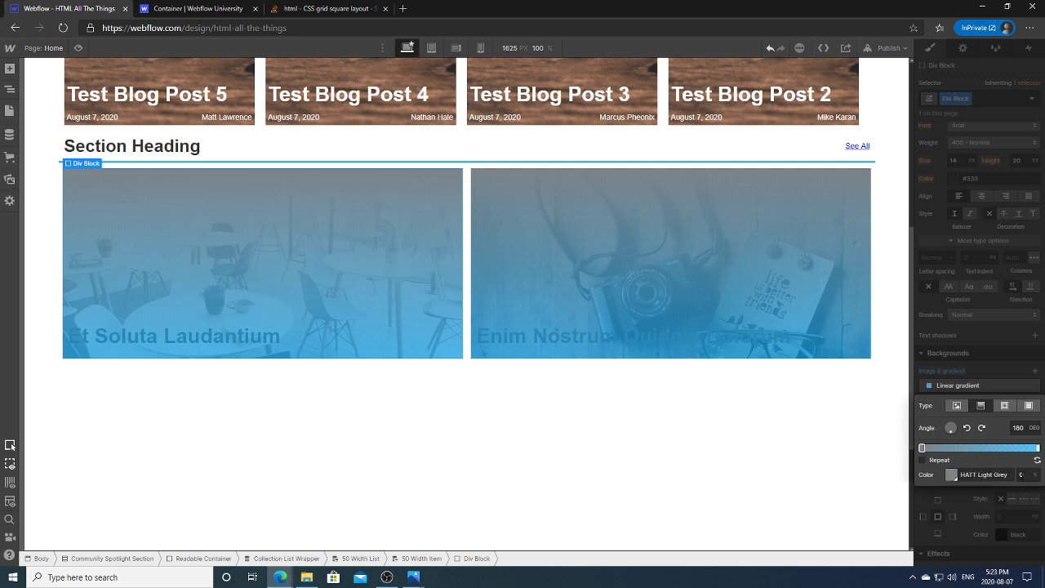
left_click(964, 478)
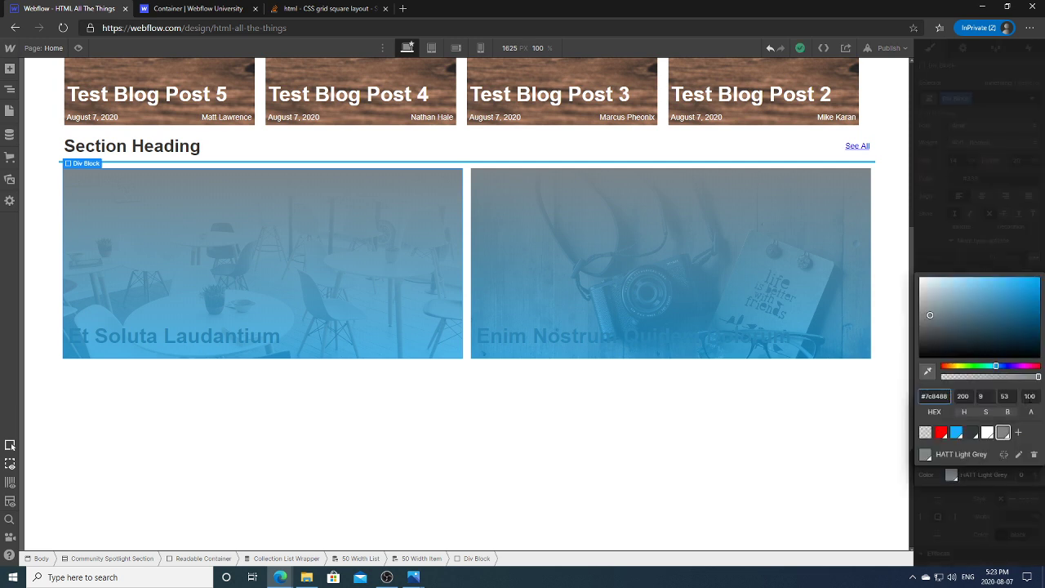
left_click(1029, 396)
type("10")
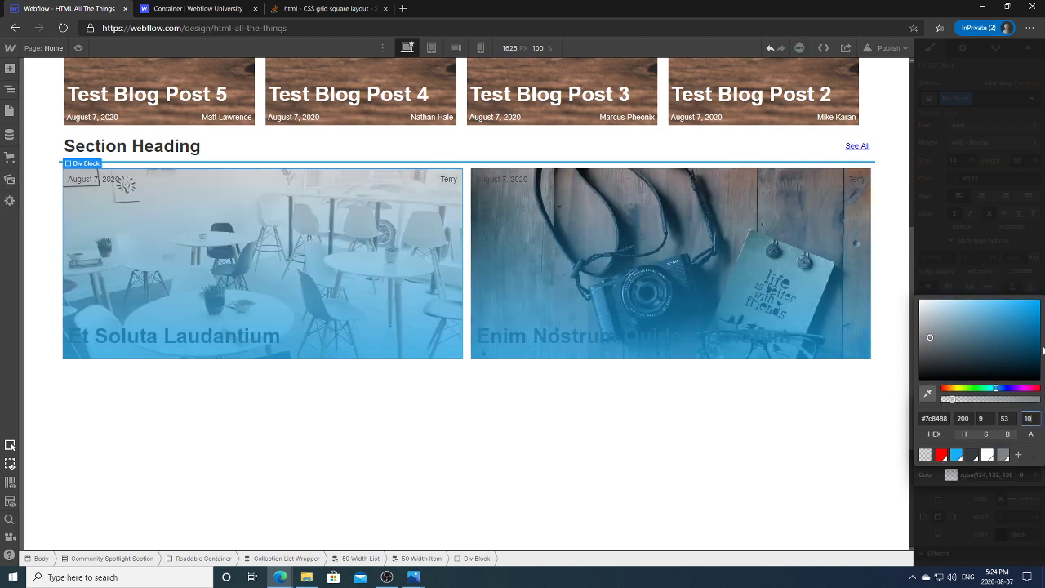
key("Return")
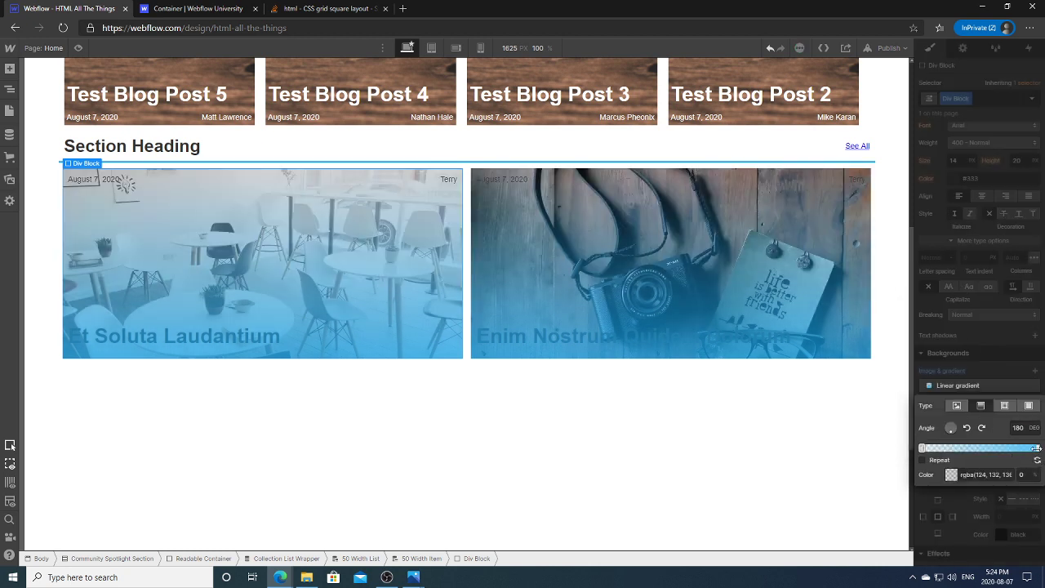
Step: Set the blue stop's position to 50, then drag it to the gradient's end
left_click(1035, 448)
left_click(1027, 475)
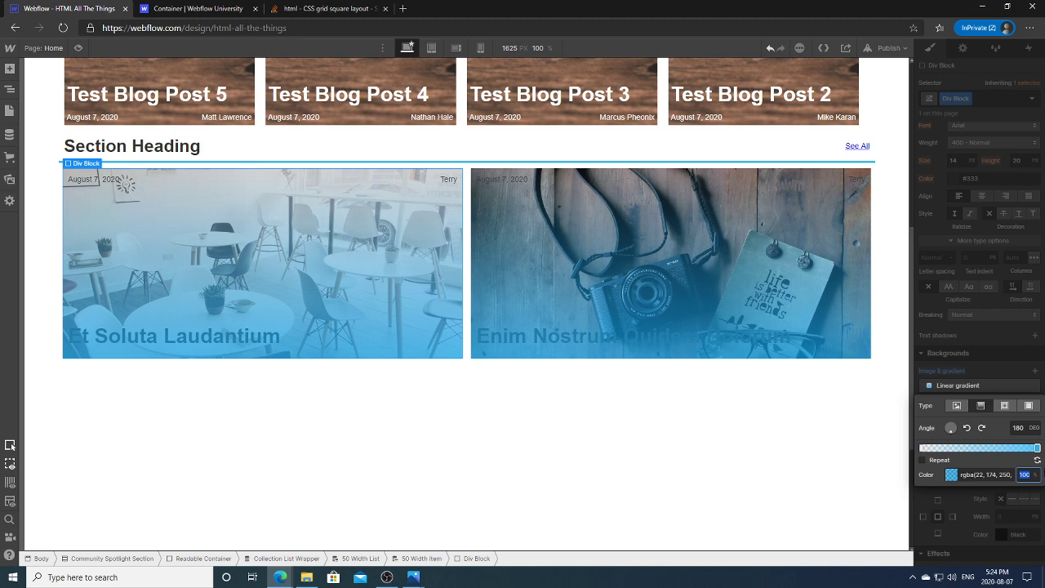
type("50")
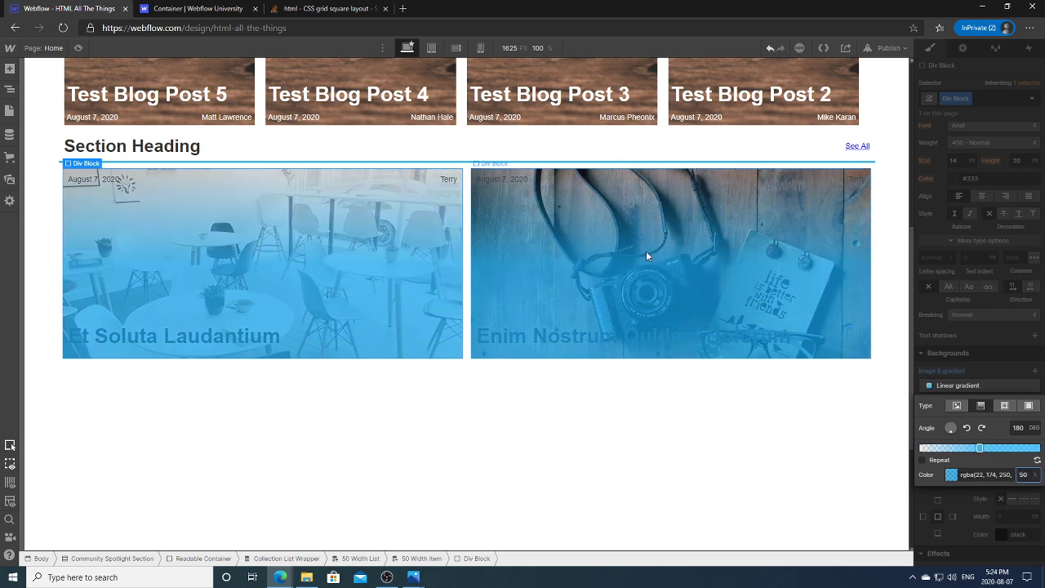
left_click(980, 448)
left_click_drag(985, 448, 1037, 448)
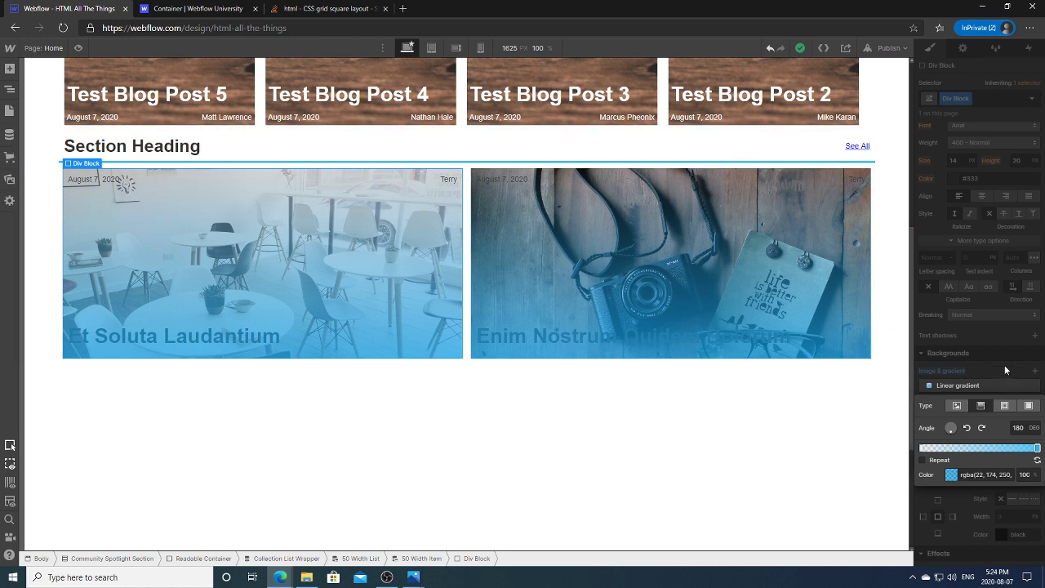
Step: Add a grey colour stop and drag it toward the middle of the gradient
left_click(938, 448)
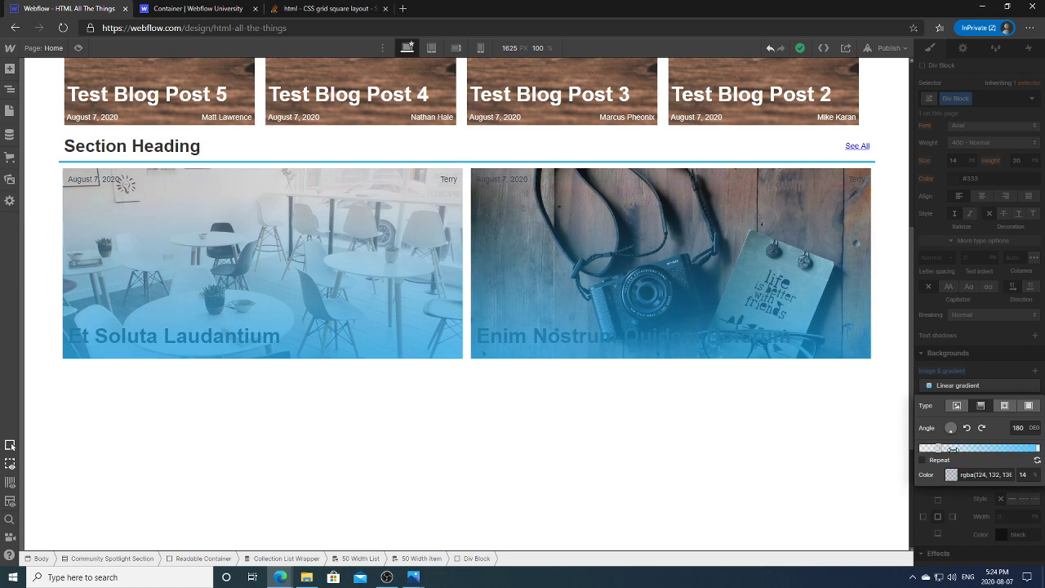
left_click_drag(952, 448, 920, 446)
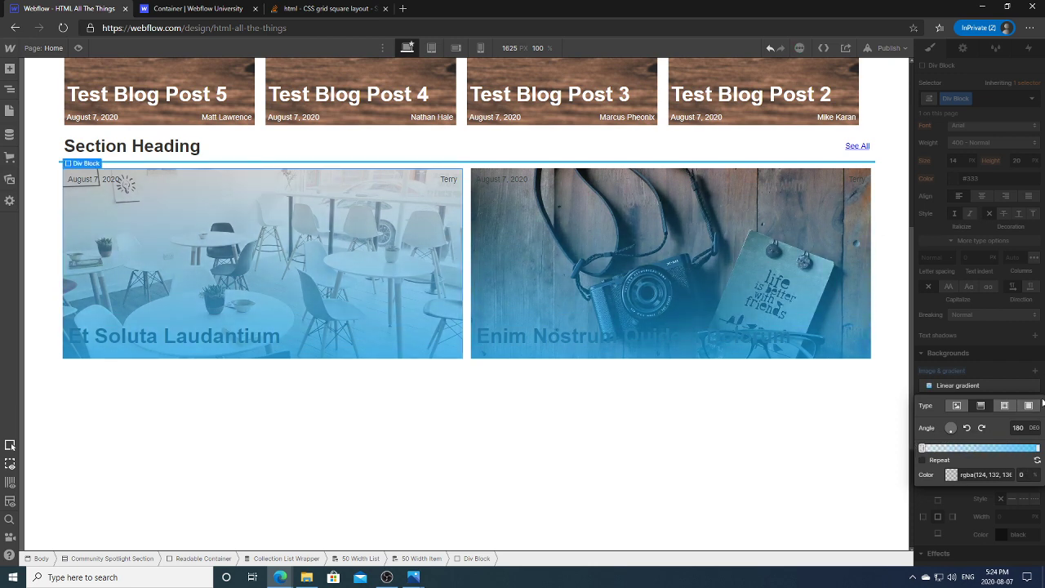
left_click(1028, 406)
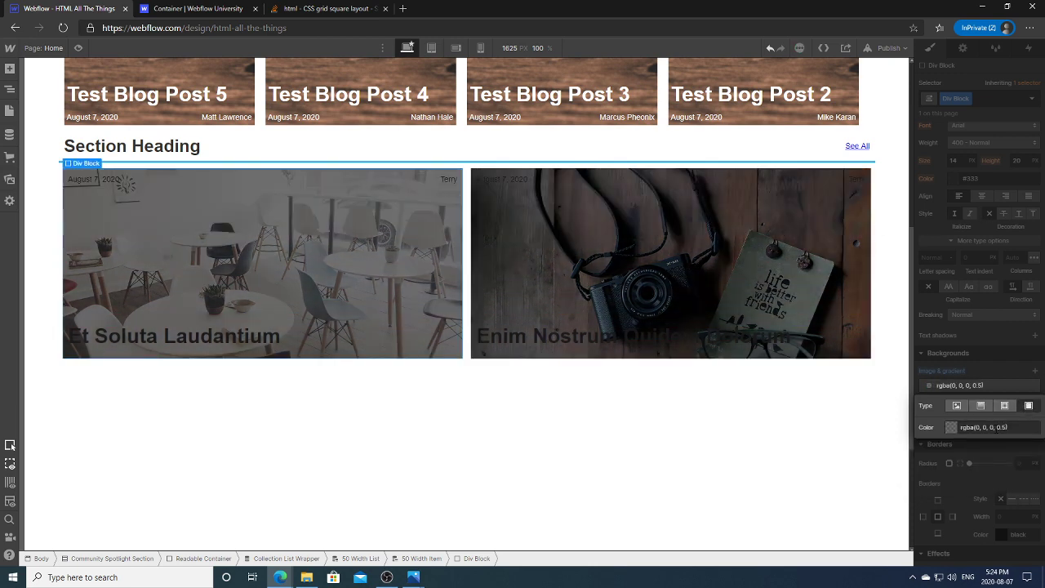
Step: Enter an opaque grey overlay colour of rgba 77, 77, 77 with alpha 1
left_click(978, 427)
key("BackSpace")
type("77")
key("BackSpace")
type("77")
double_click(997, 426)
type("77")
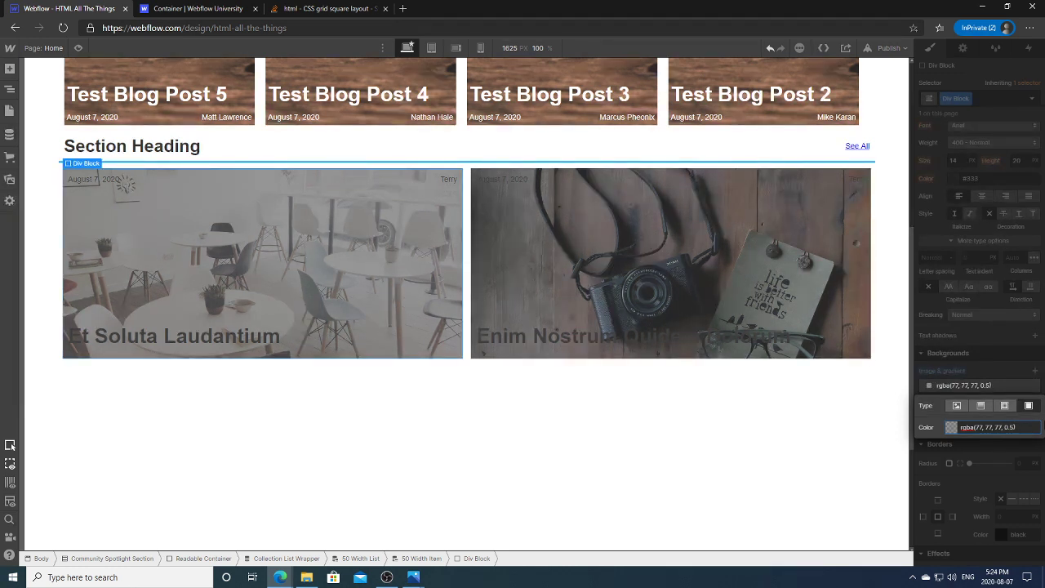
key("End")
key("shift+Left")
key("BackSpace")
key("BackSpace")
key("BackSpace")
type("1")
key("Return")
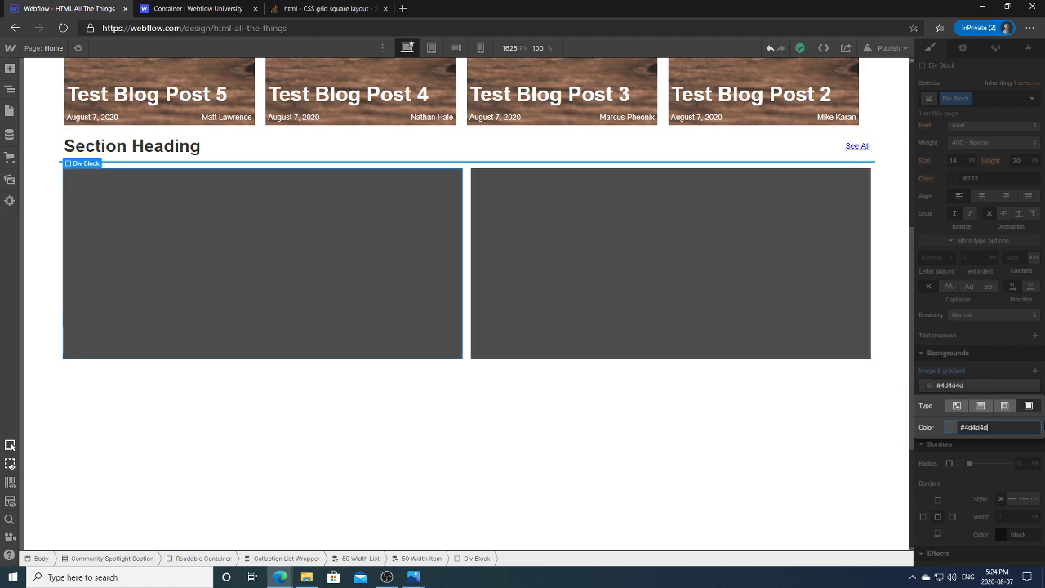
Step: Switch the overlay to the HATT Grey swatch at 70% opacity
left_click(951, 427)
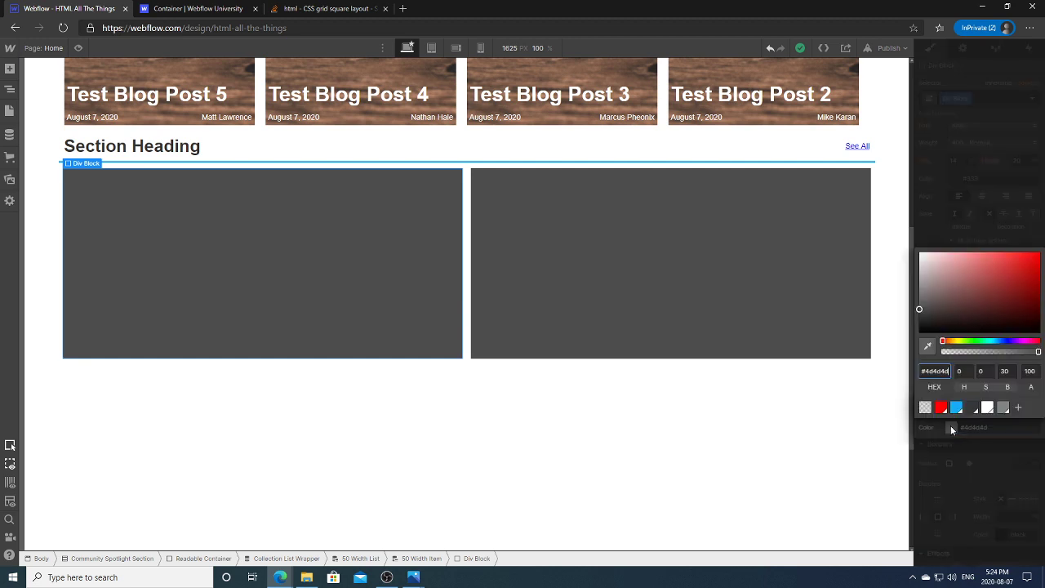
left_click(976, 407)
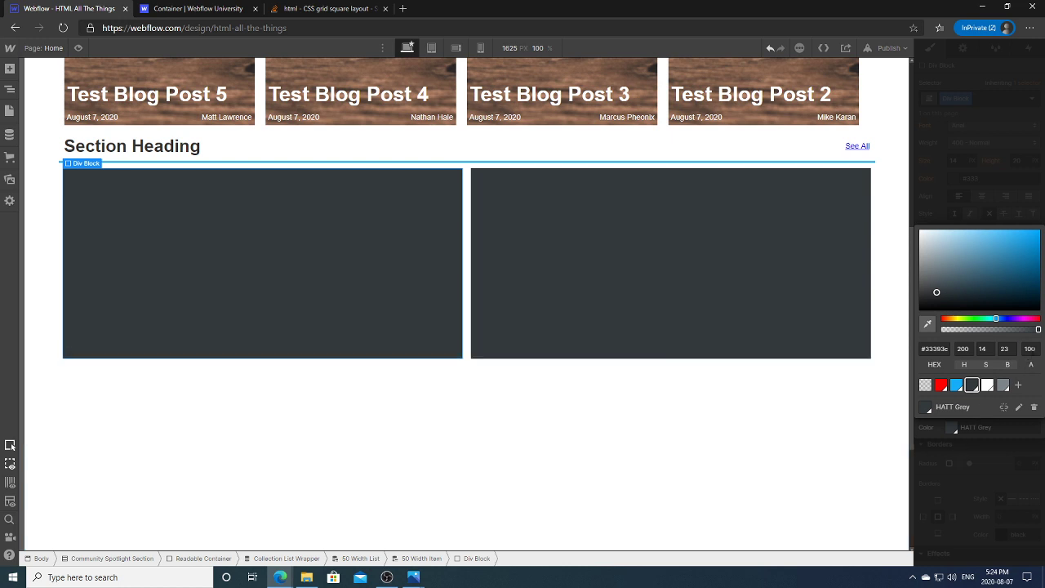
left_click(1029, 348)
type("70")
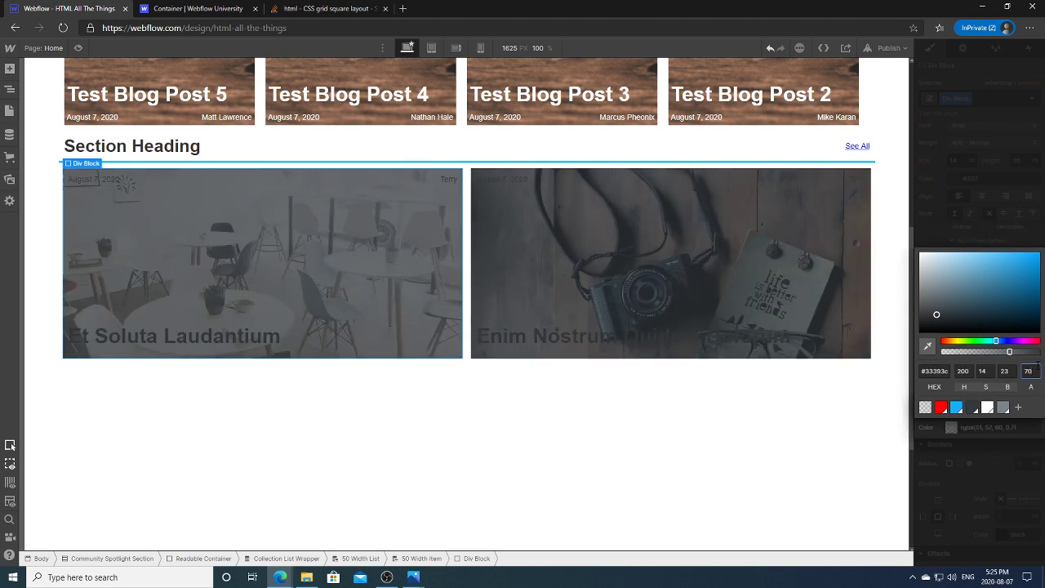
Step: Make the 50 Width Text Wrapper's typography colour White
left_click(983, 237)
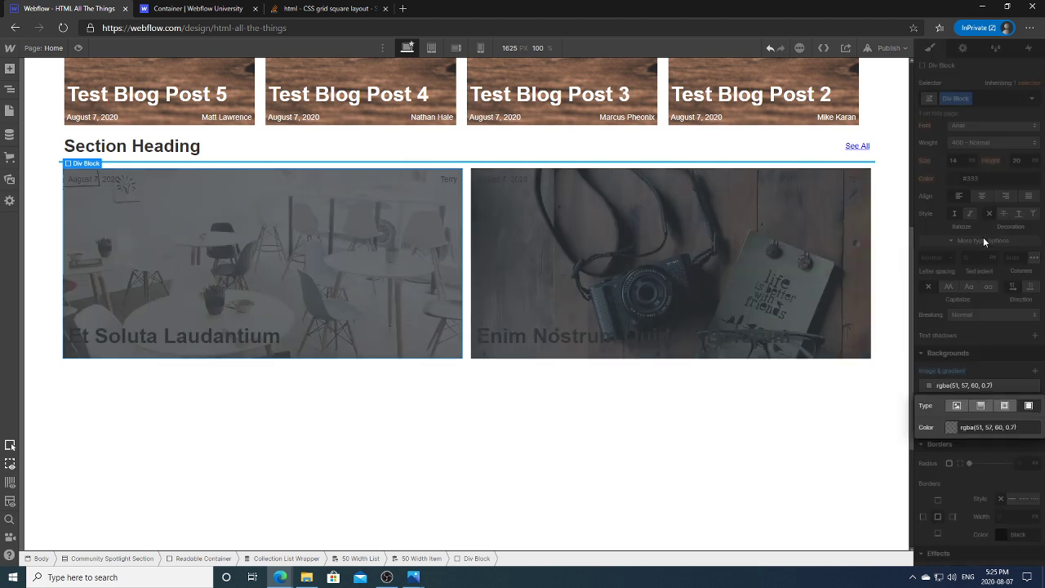
left_click(10, 89)
left_click(97, 234)
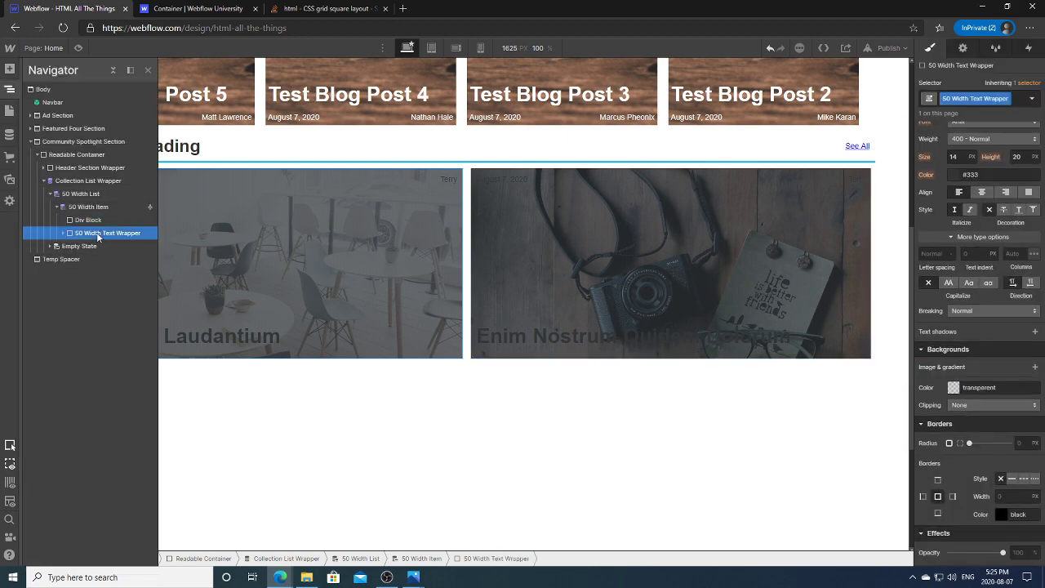
scroll(954, 406, "up", 5)
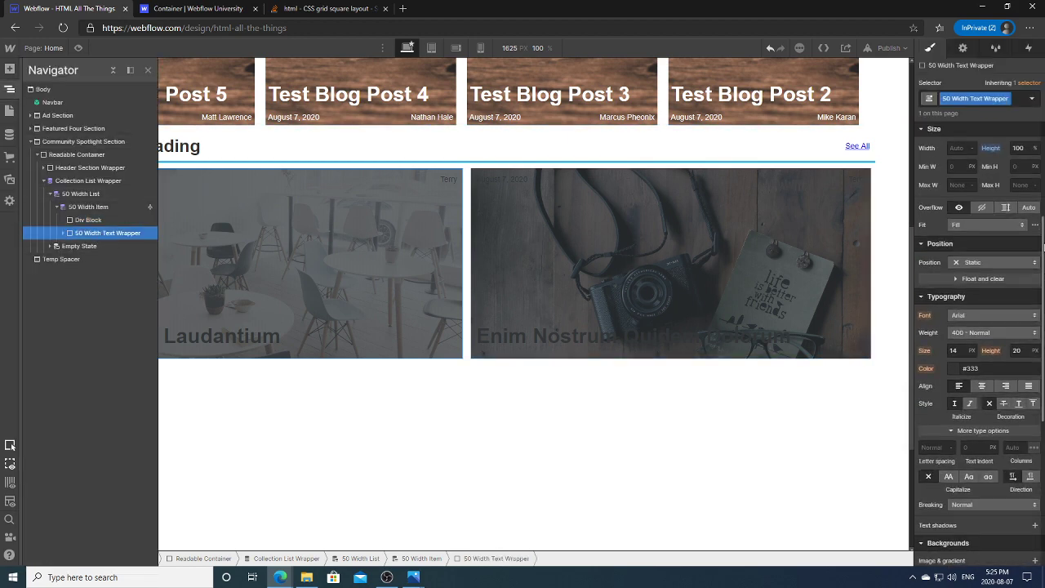
left_click(953, 403)
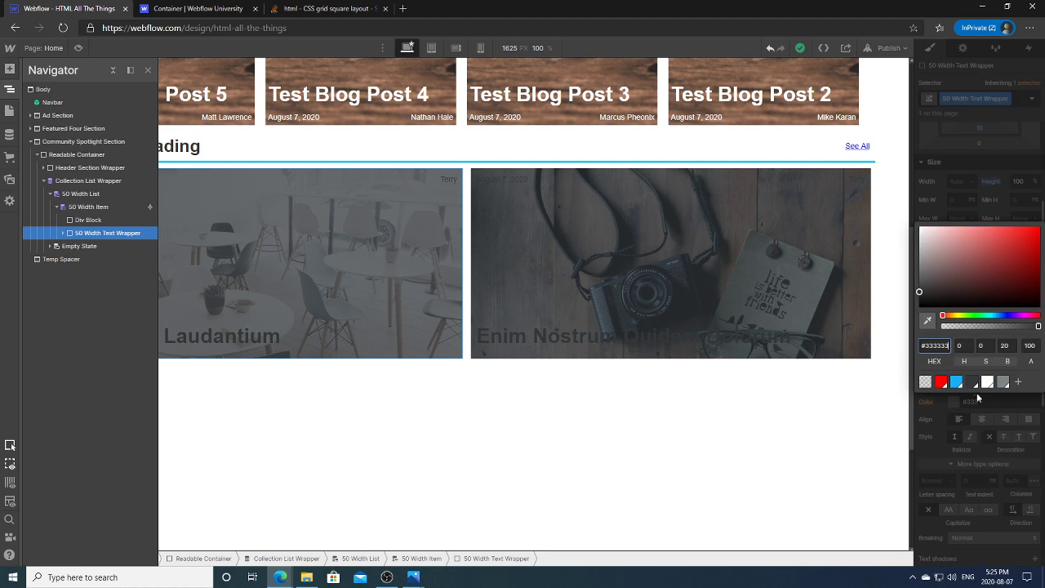
left_click(990, 382)
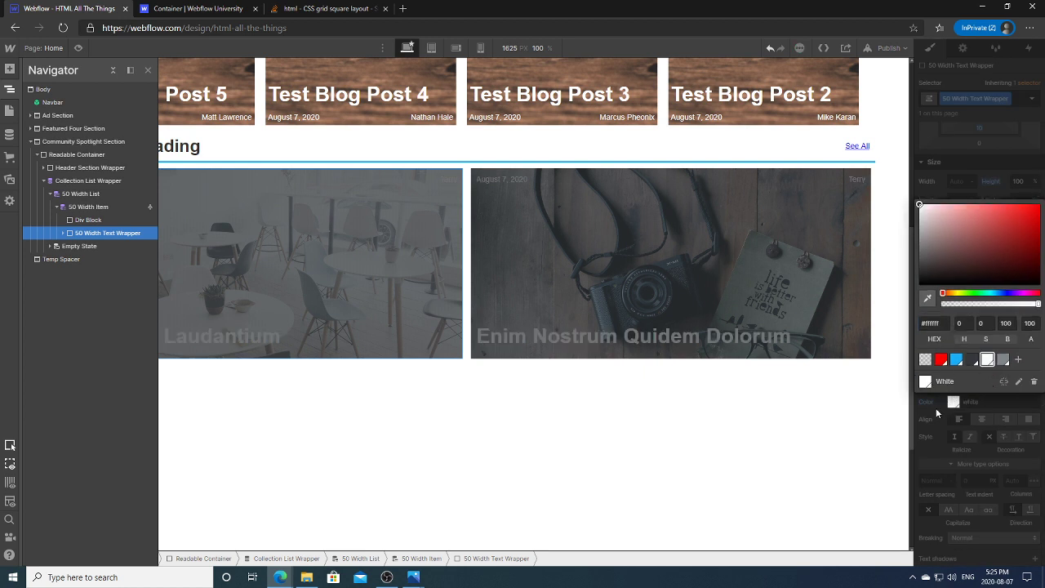
left_click(939, 413)
Step: Give the overlay z-index 1 and the text wrapper Relative position with z-index 2
left_click(82, 220)
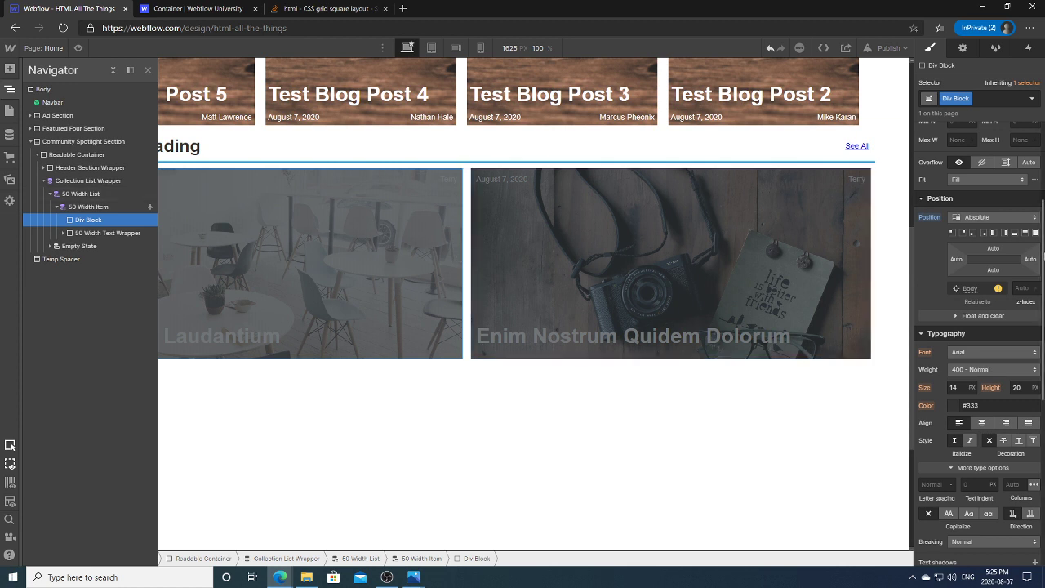
scroll(1037, 261, "down", 1)
left_click(1022, 253)
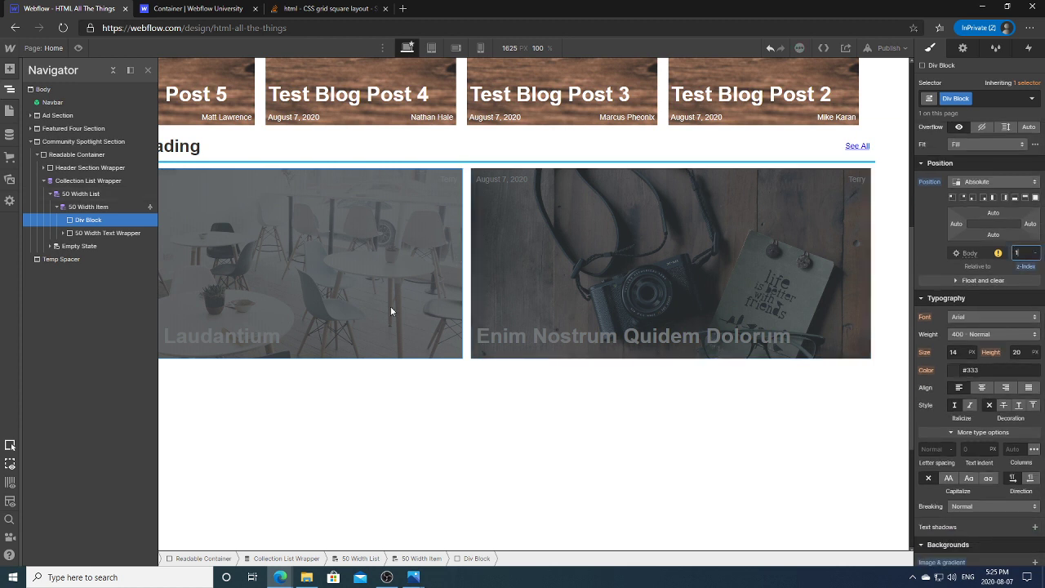
left_click(129, 234)
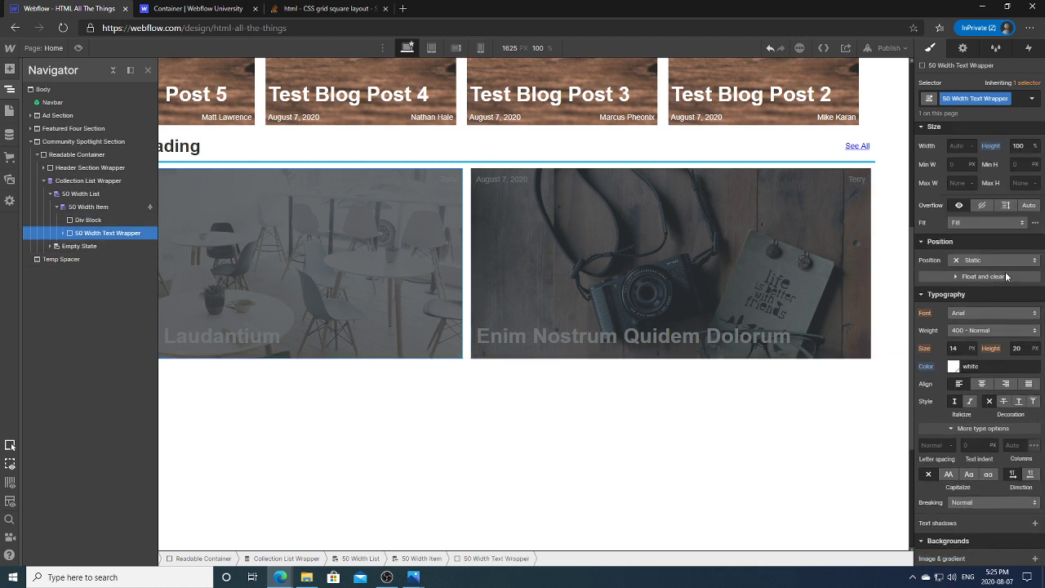
left_click(975, 260)
left_click(974, 273)
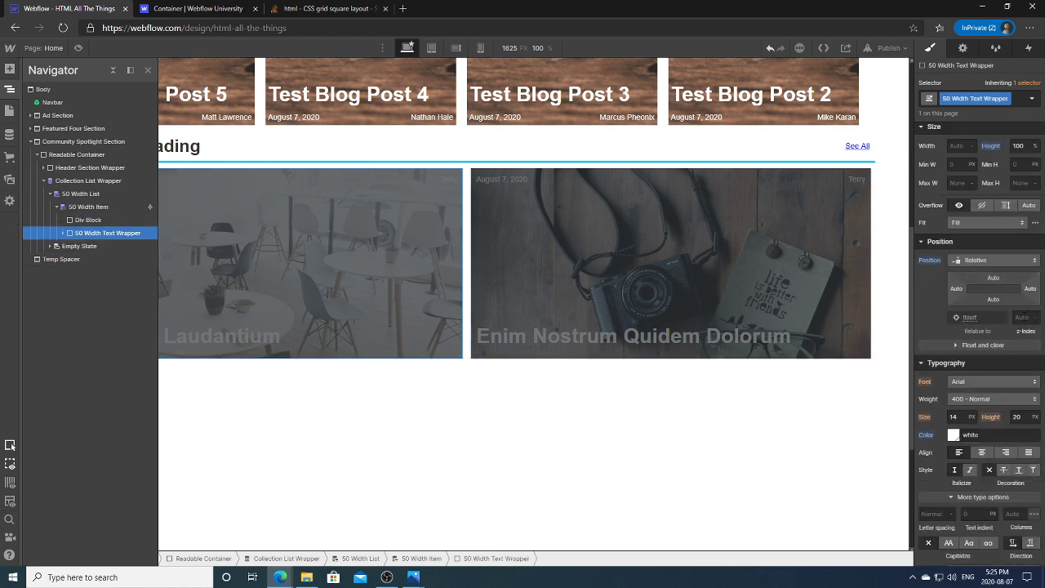
left_click(1026, 317)
type("2")
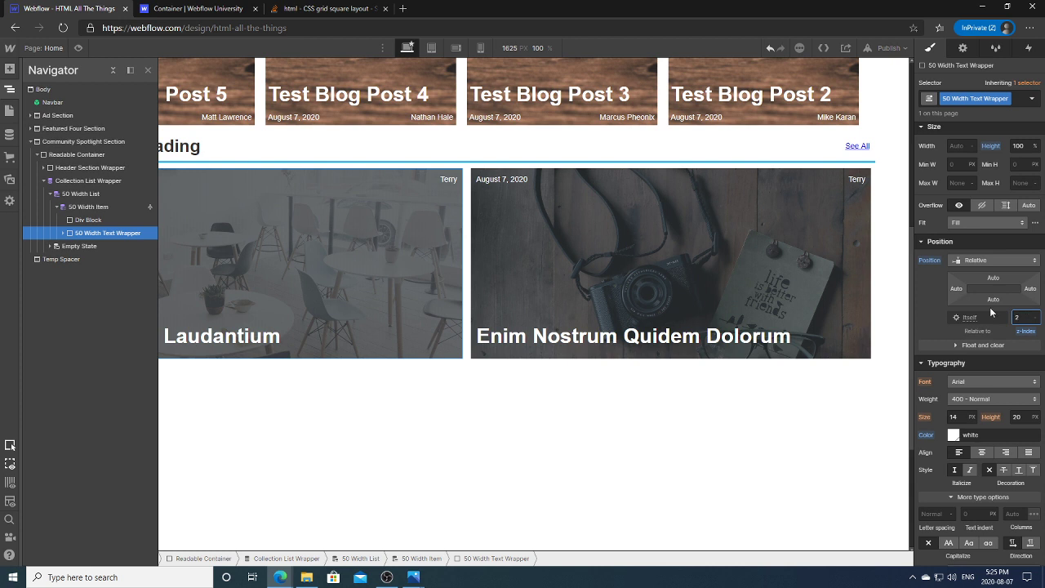
left_click(10, 89)
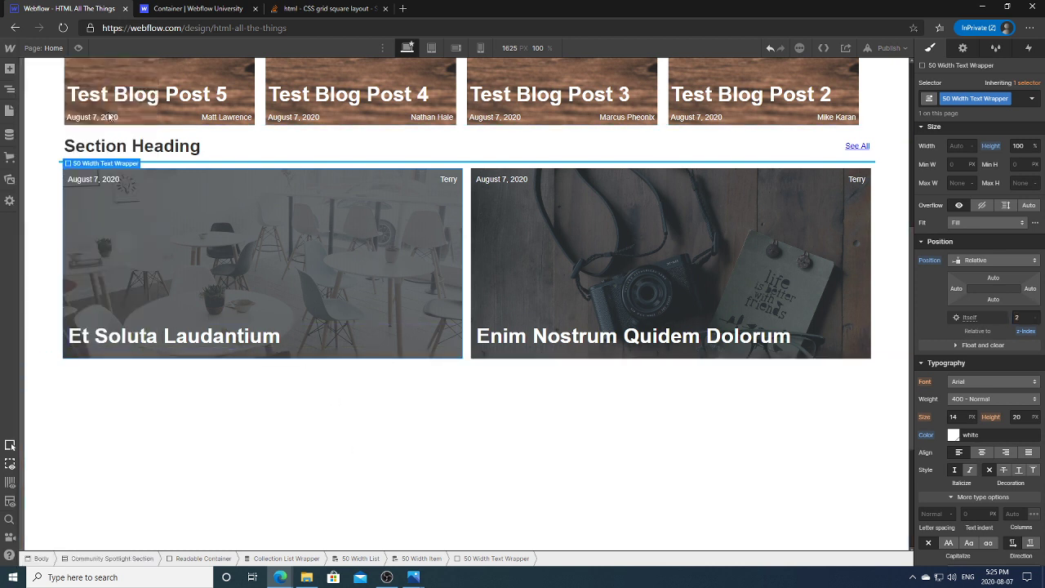
Step: Lower the overlay Div Block's HATT Grey alpha from 0.7 to 0.4
left_click(8, 90)
left_click(88, 220)
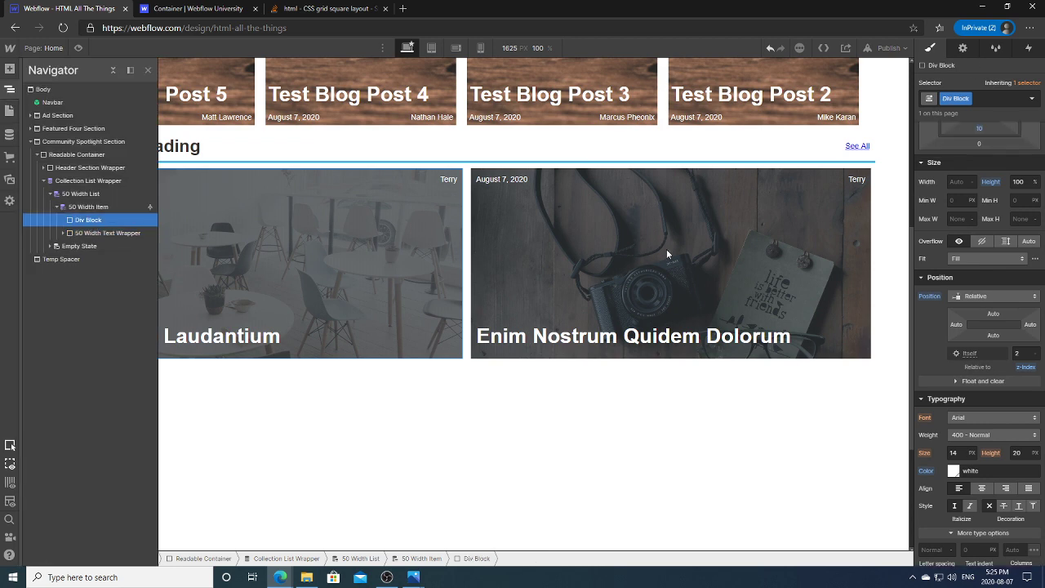
scroll(978, 327, "down", 3)
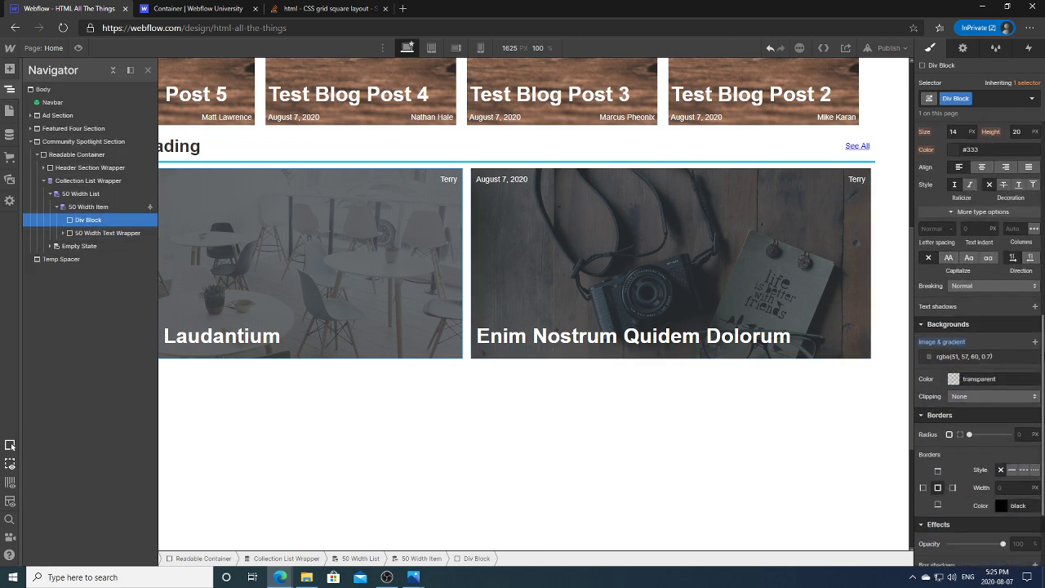
left_click(991, 357)
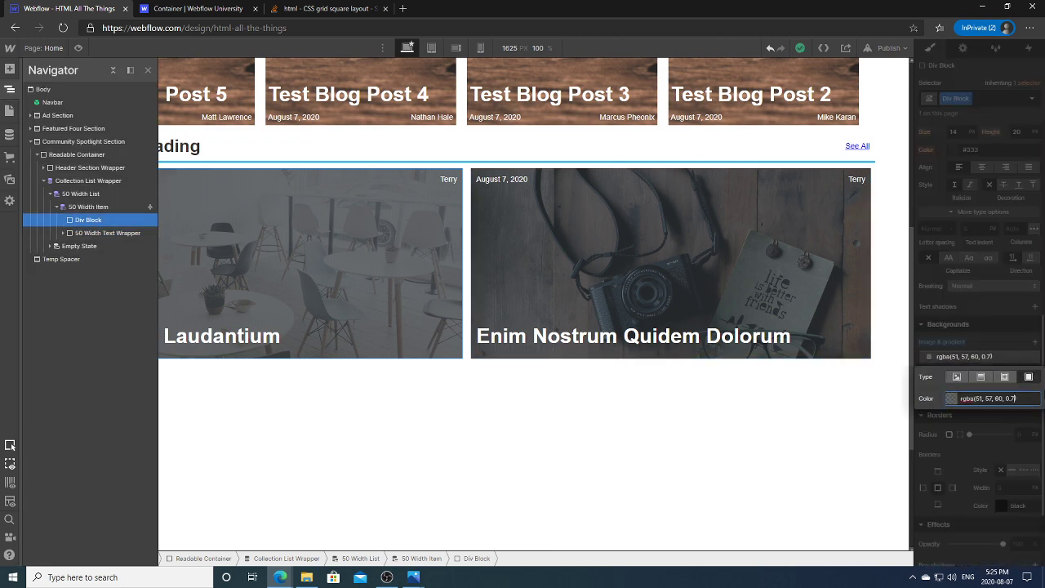
key("BackSpace")
type("5")
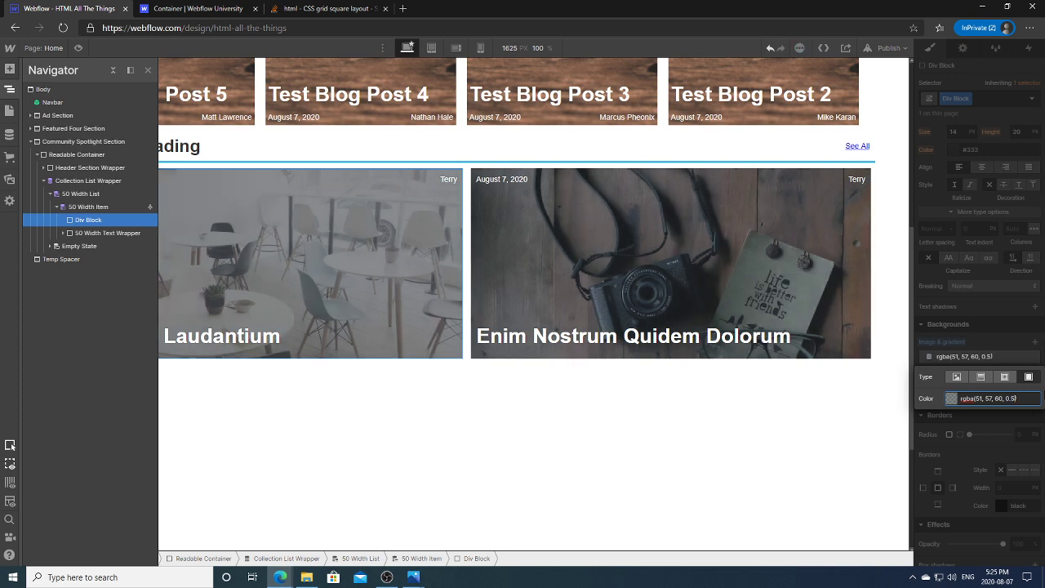
key("BackSpace")
type("3")
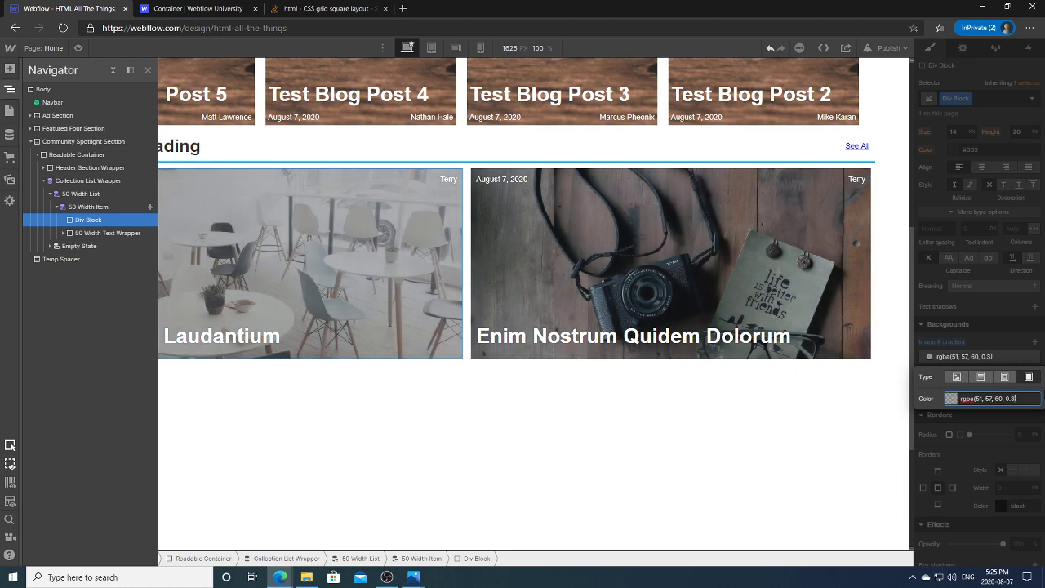
key("BackSpace")
key("BackSpace")
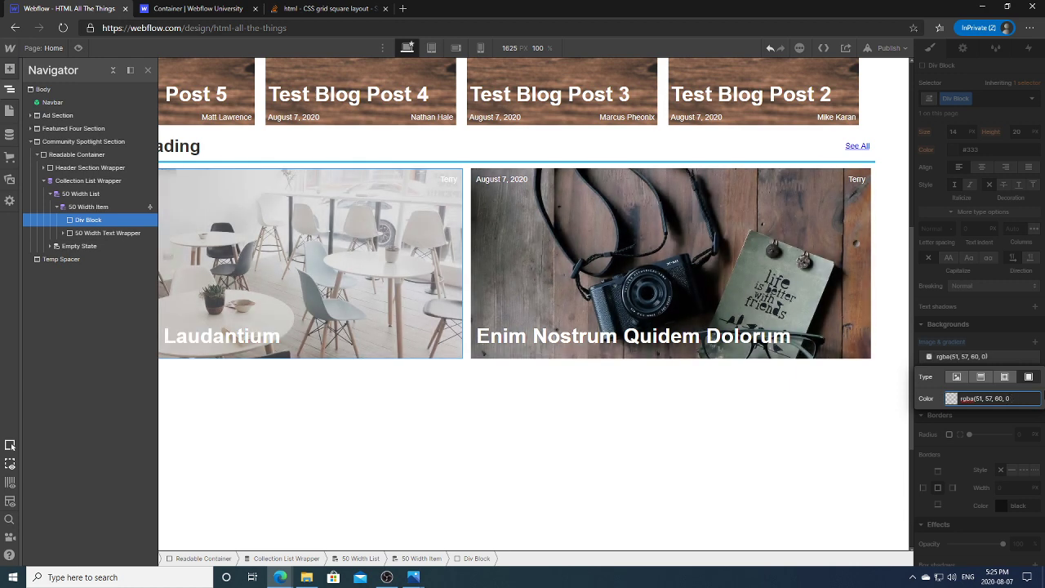
type("0")
type("4")
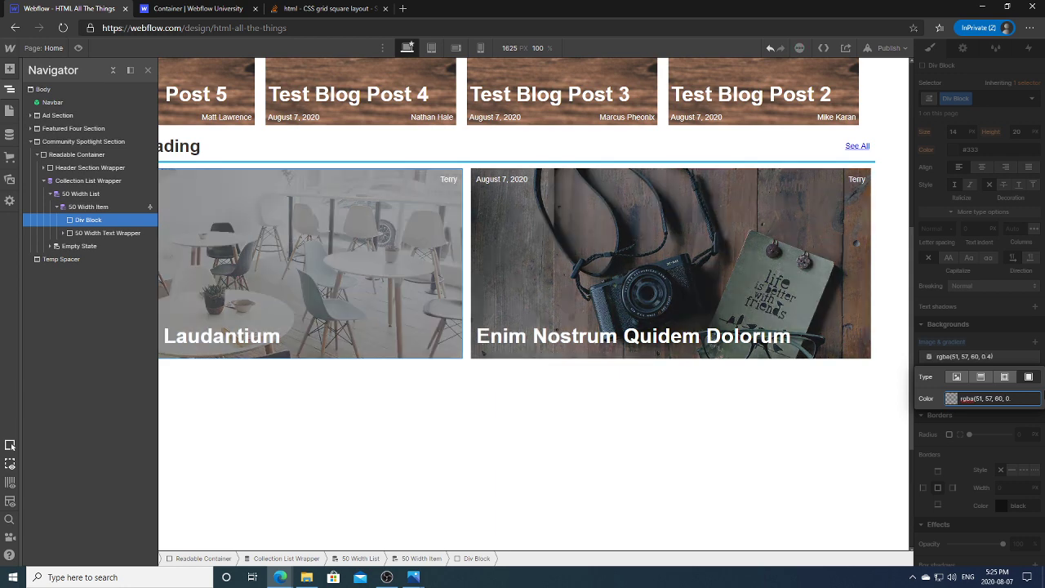
type("5")
Step: Apply the overlay opacity, then select the Community Spotlight Header Section Wrapper
left_click(665, 441)
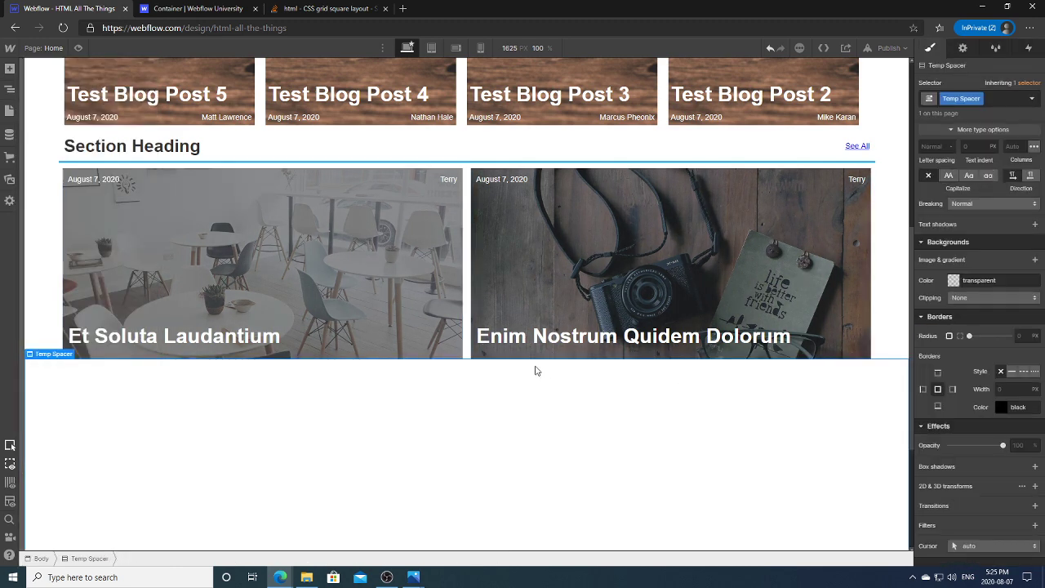
left_click(112, 181)
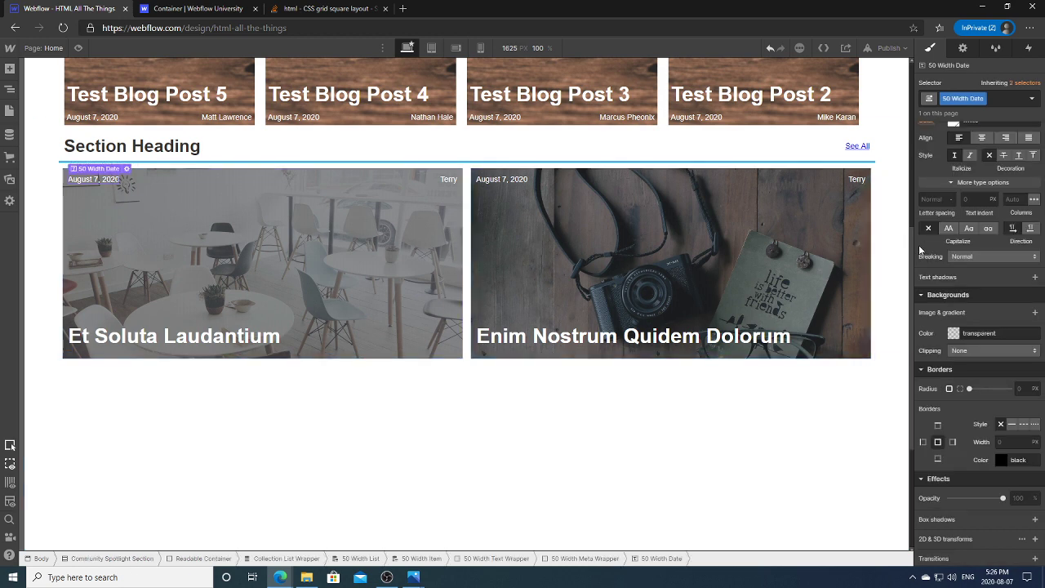
scroll(902, 132, "up", 3)
scroll(902, 133, "up", 2)
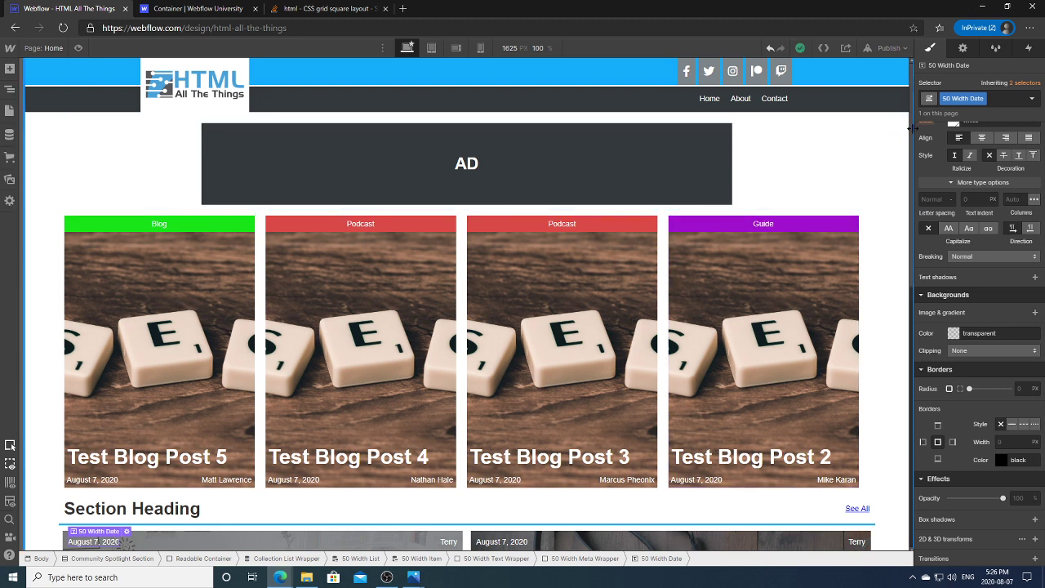
scroll(911, 130, "down", 2)
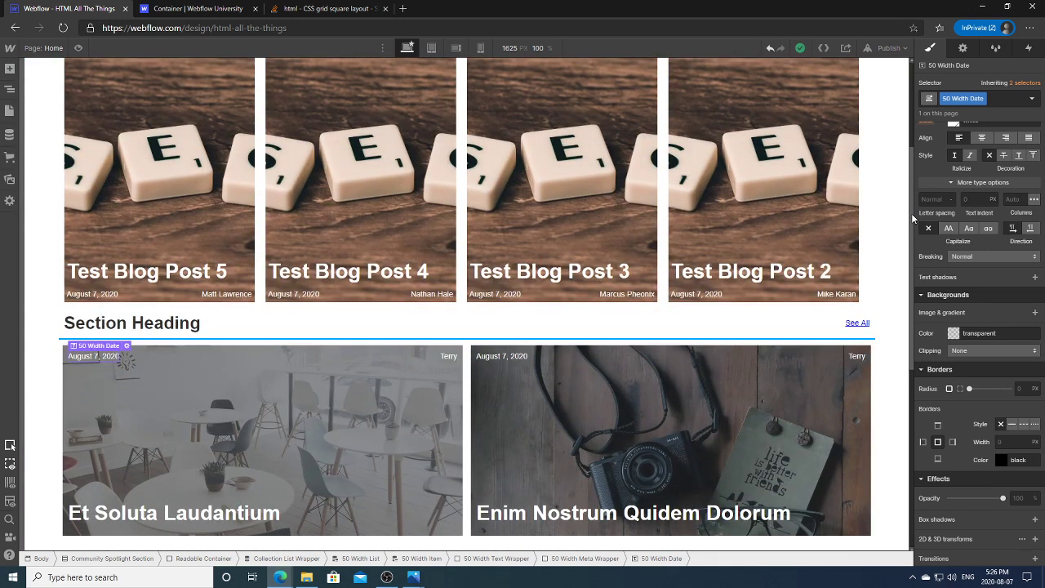
left_click(732, 328)
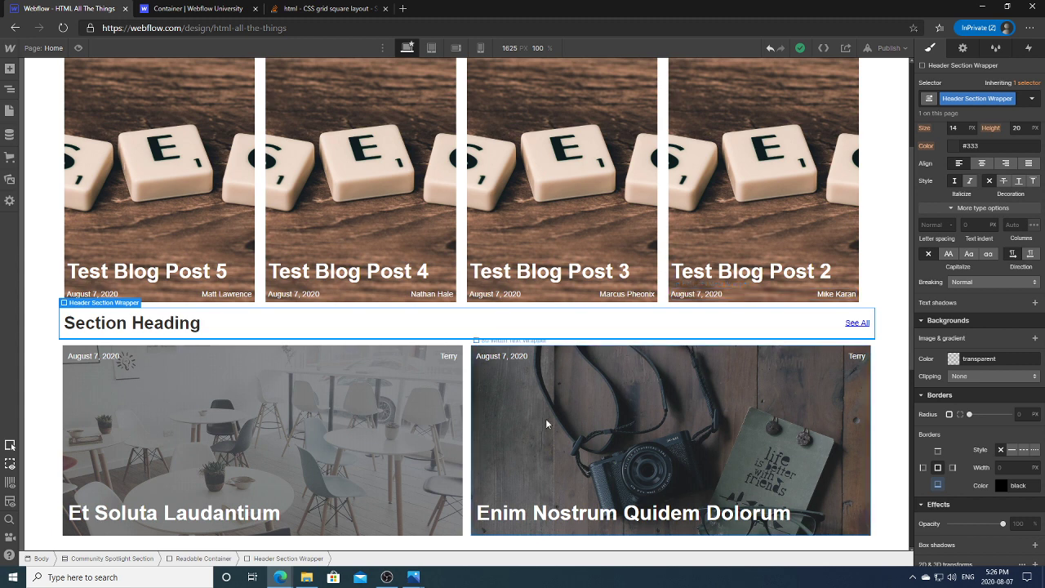
mouse_move(418, 578)
left_click(390, 535)
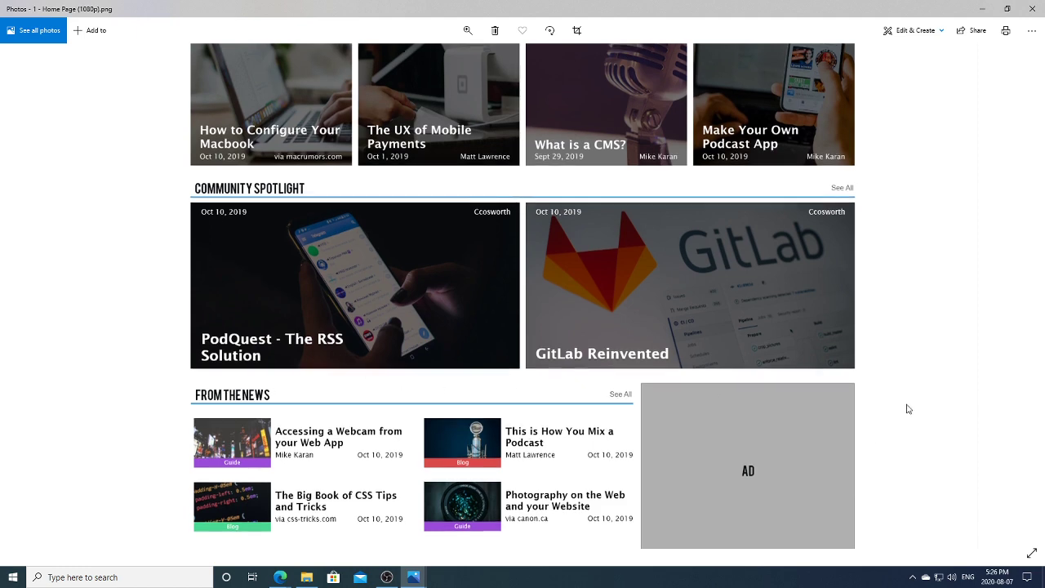
scroll(906, 408, "down", 4)
scroll(849, 327, "up", 4)
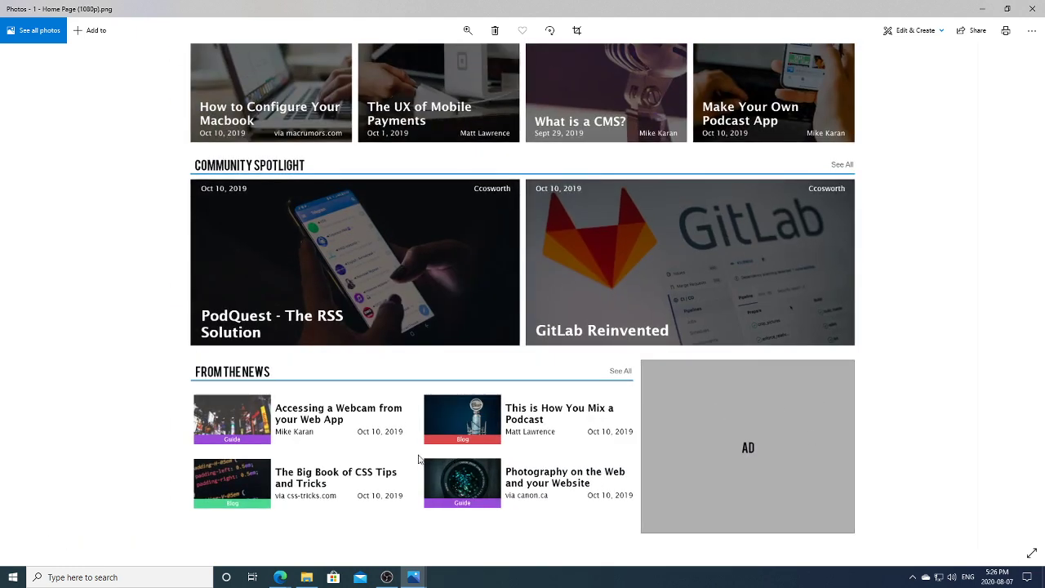
left_click(281, 575)
left_click(246, 532)
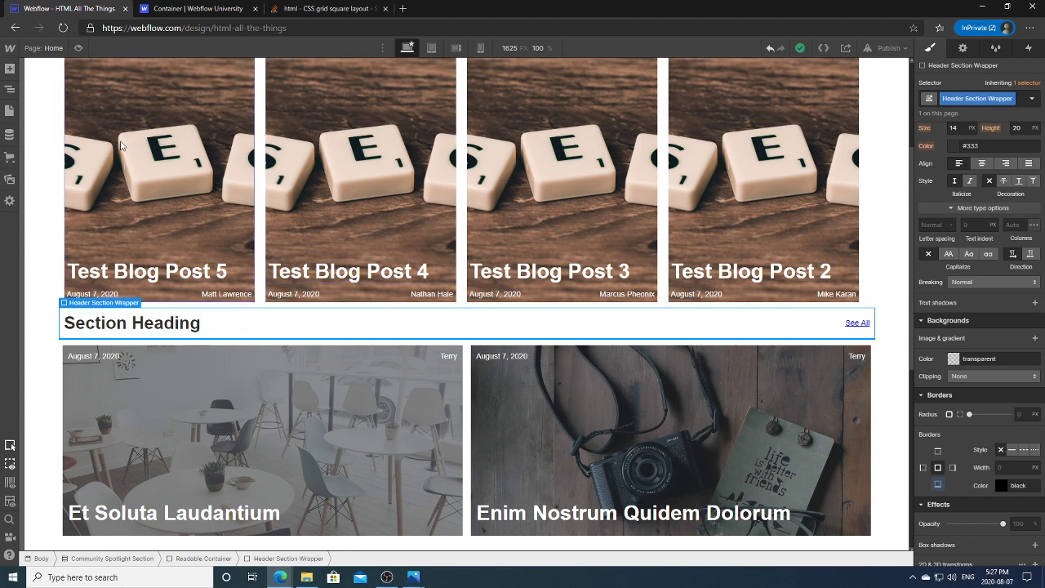
Step: Turn the Header Section Wrapper into a symbol named 'Section Heading'
right_click(117, 310)
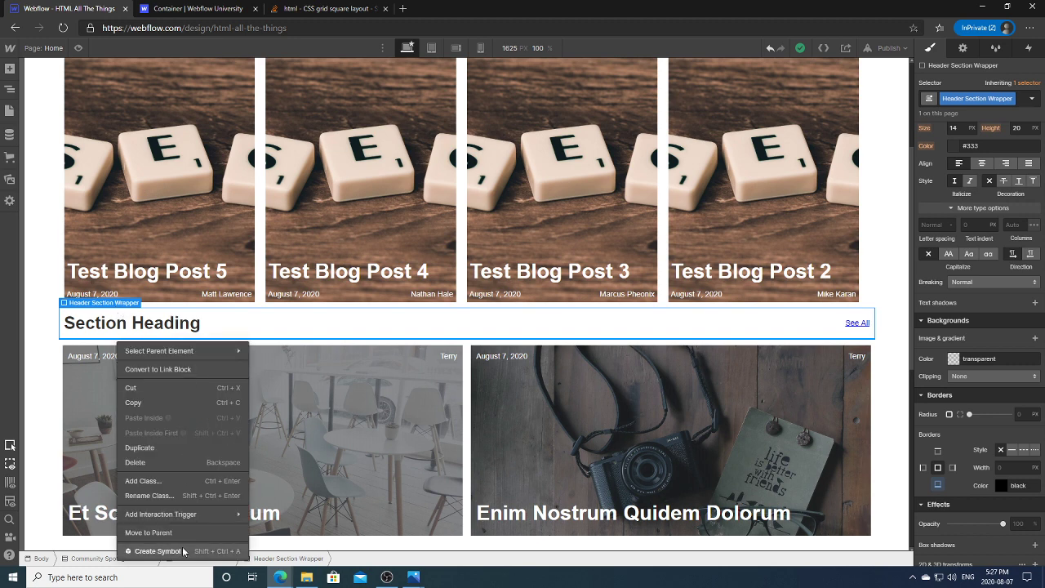
left_click(158, 551)
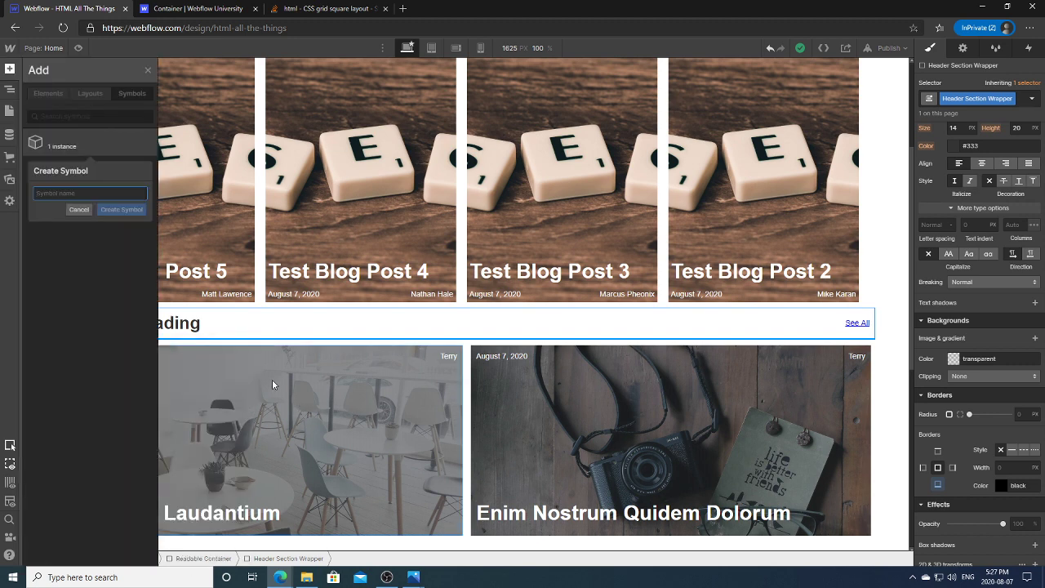
type("Se")
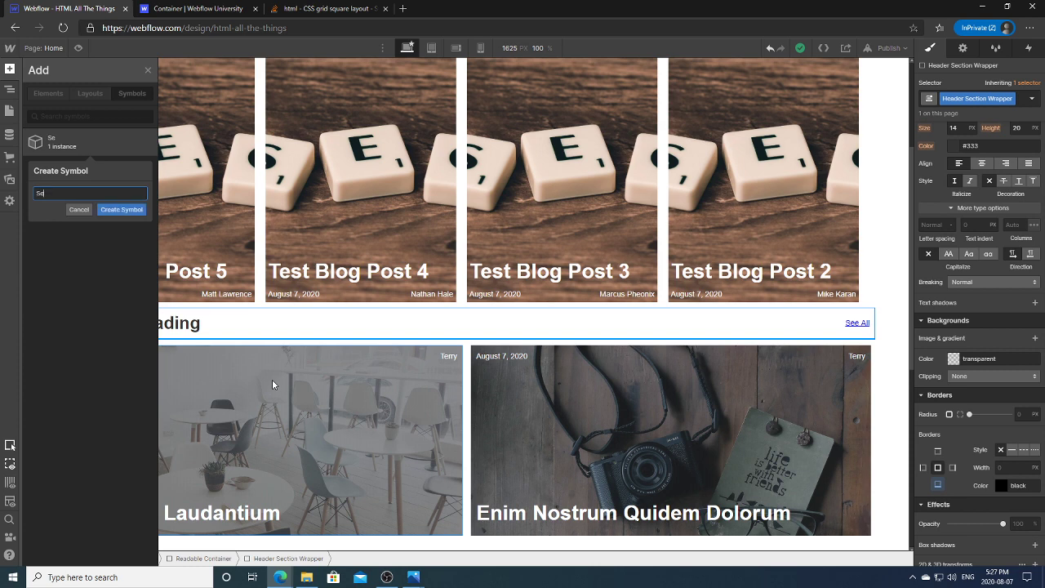
type("ction Heading")
left_click(121, 210)
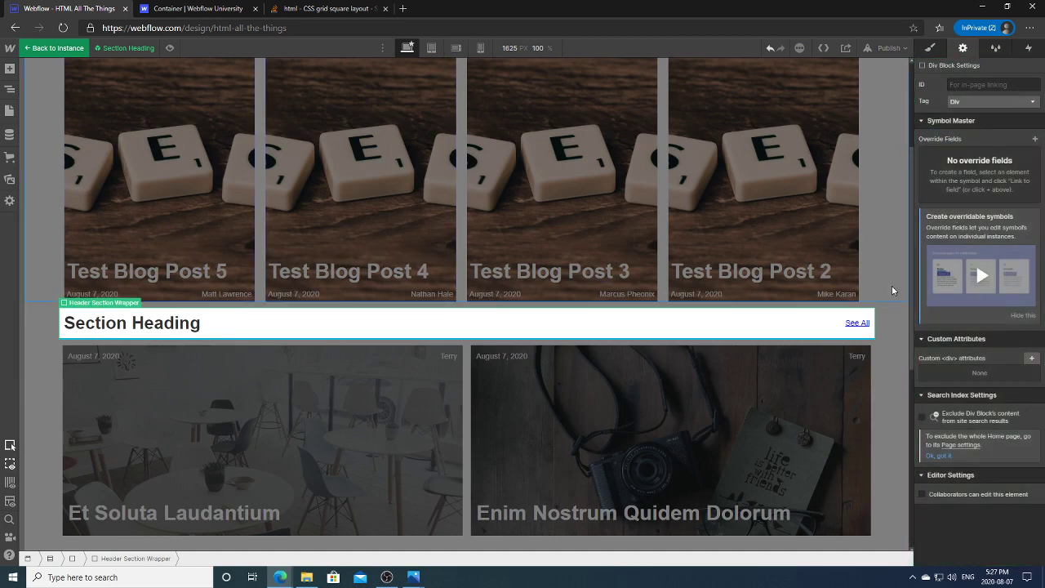
Step: Open the Section Heading symbol for editing and select its H2 heading
double_click(208, 282)
double_click(212, 337)
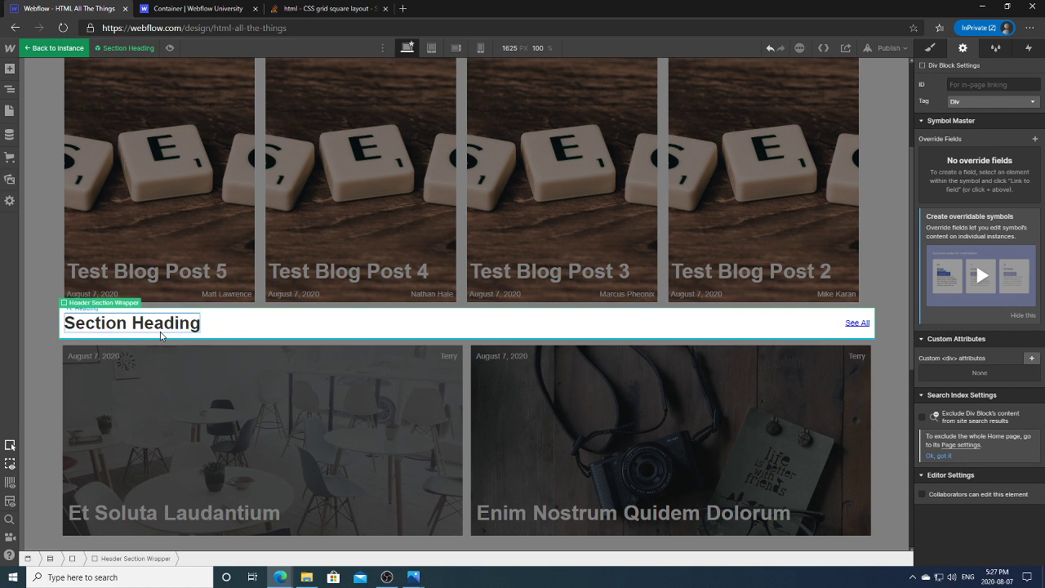
left_click(161, 333)
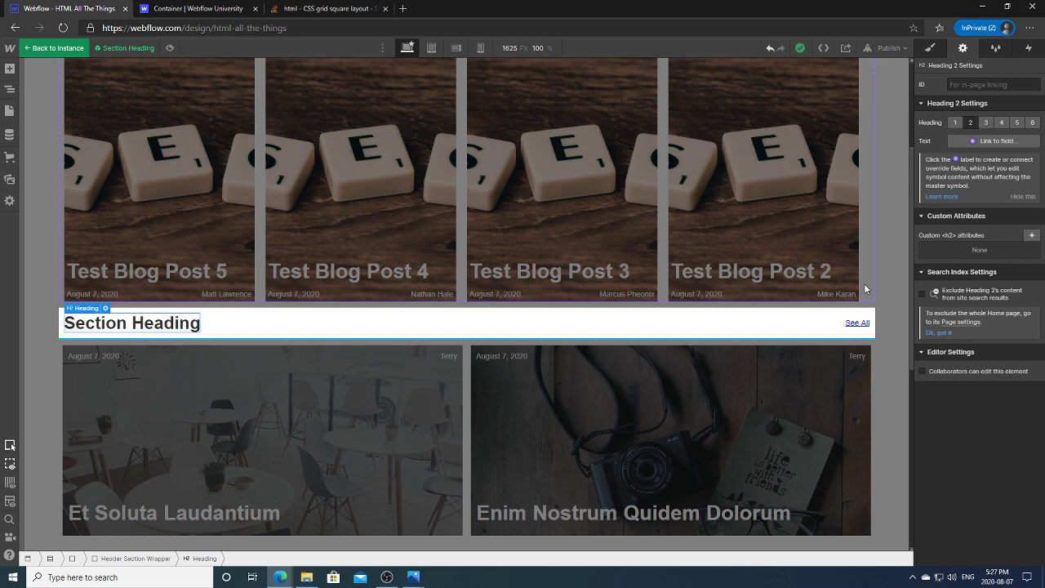
Step: Follow the H2's symbols and overrides help link, then return to the Container lesson tab
left_click(938, 196)
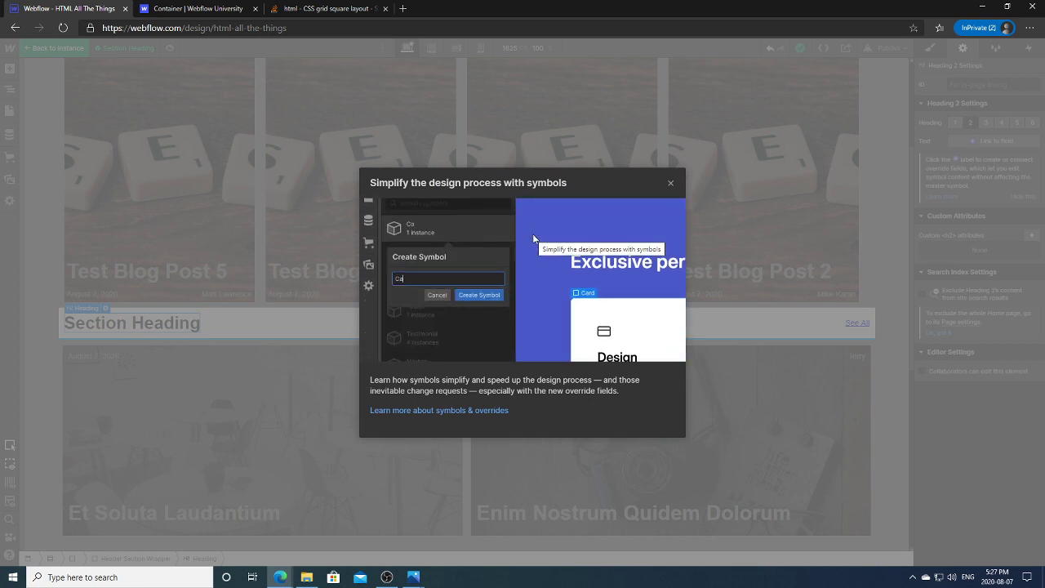
left_click(481, 410)
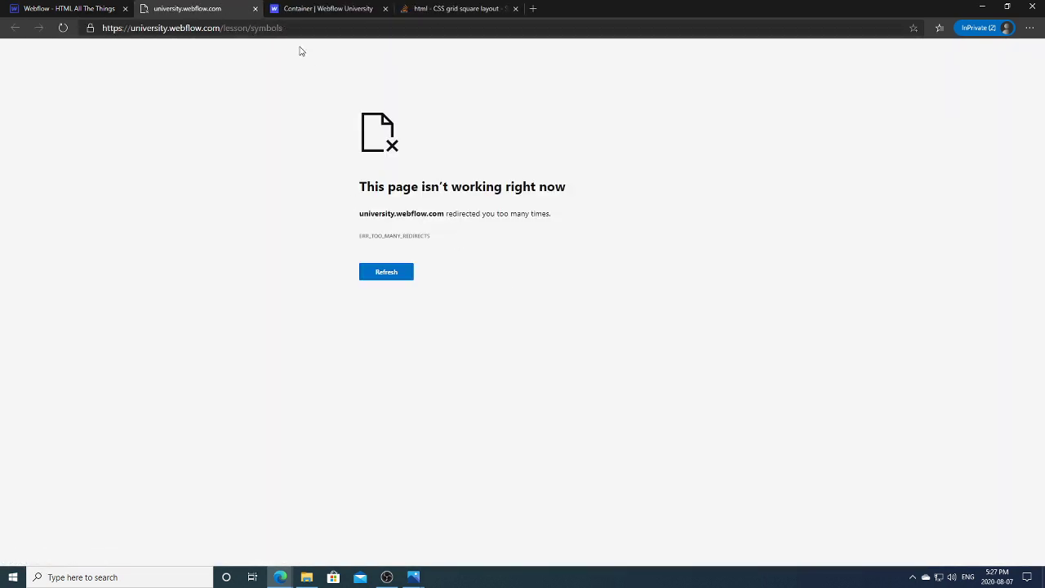
left_click(254, 8)
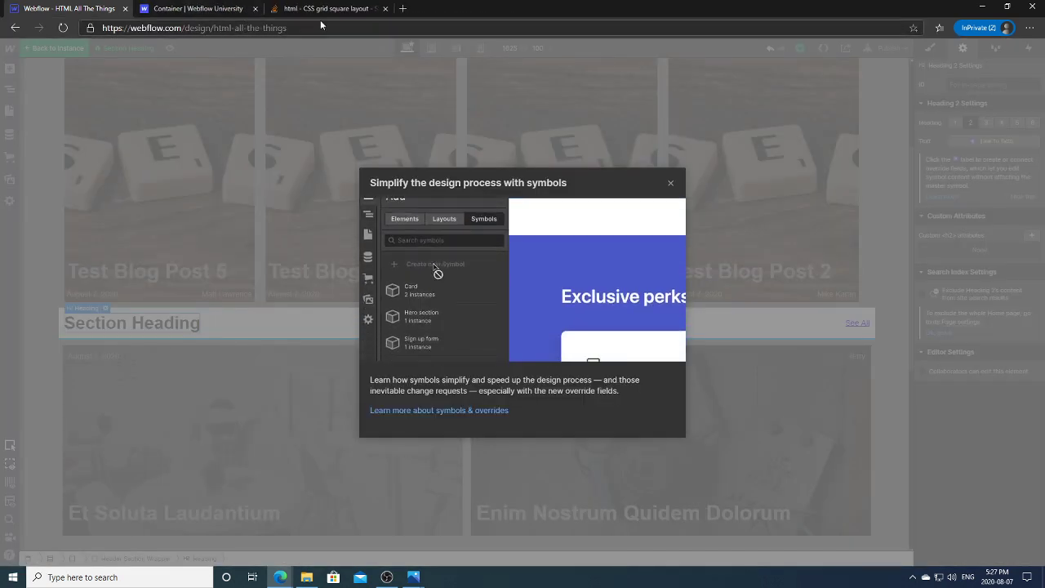
left_click(217, 8)
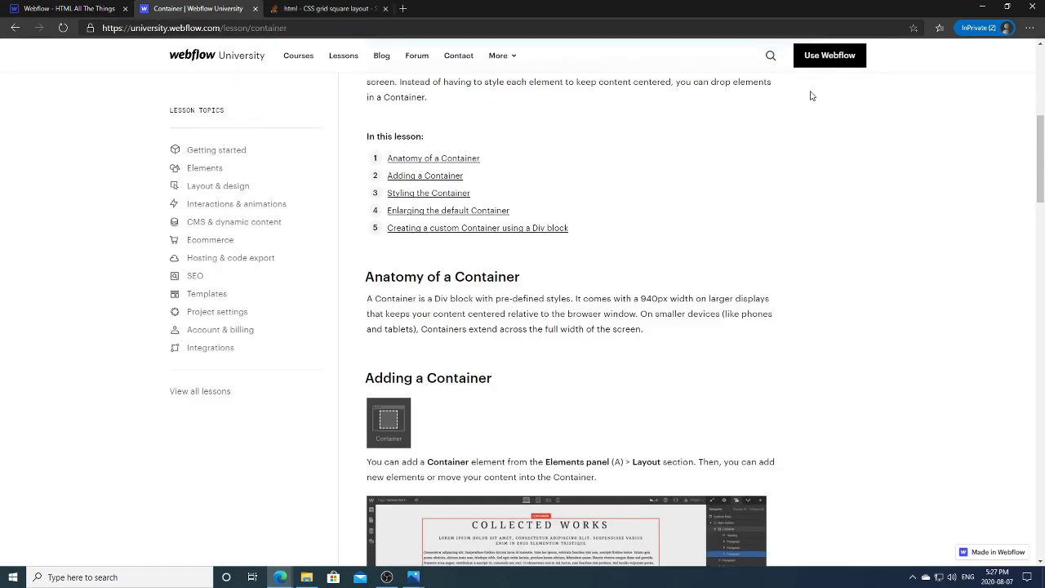
Step: Search Webflow University's site search for 'symbols', review the results, and close it
left_click(771, 59)
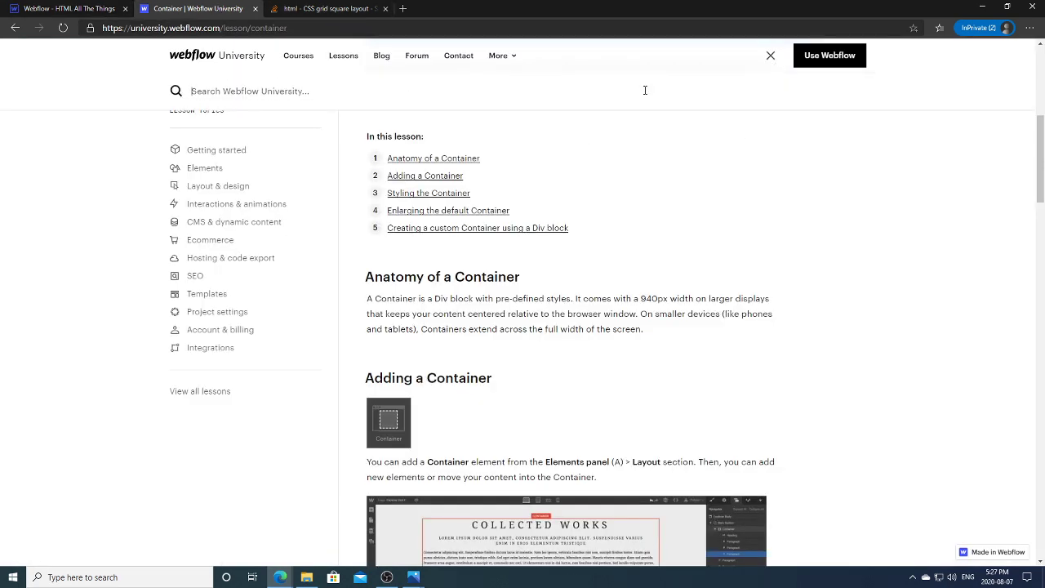
type("symbols")
key("Return")
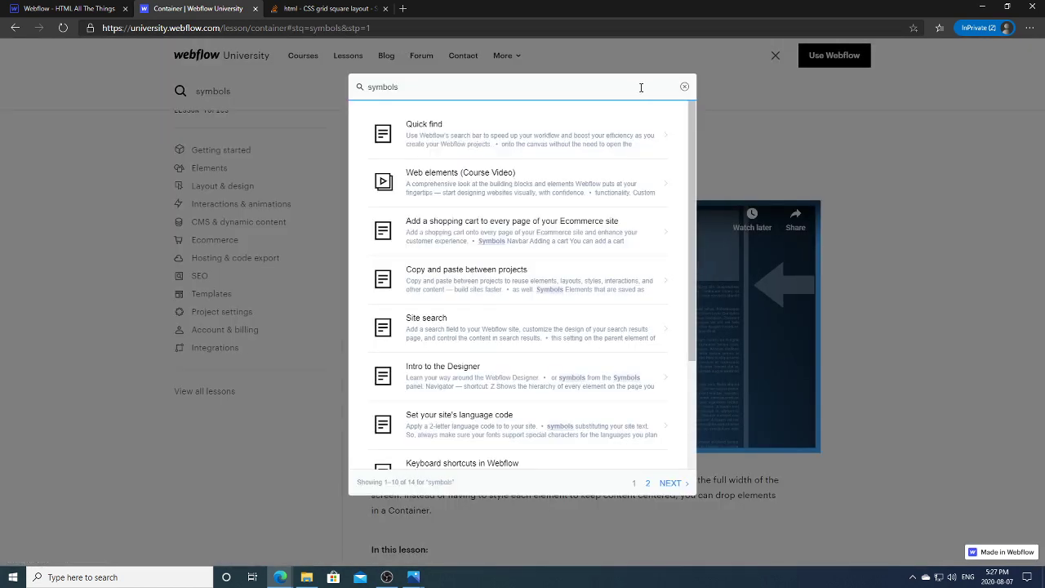
scroll(677, 237, "down", 4)
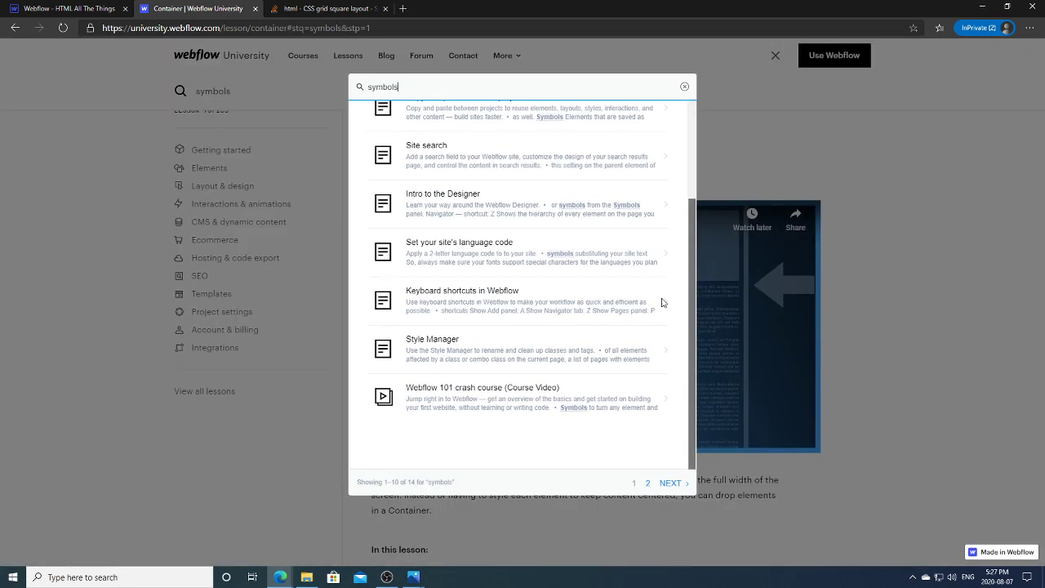
scroll(665, 237, "up", 5)
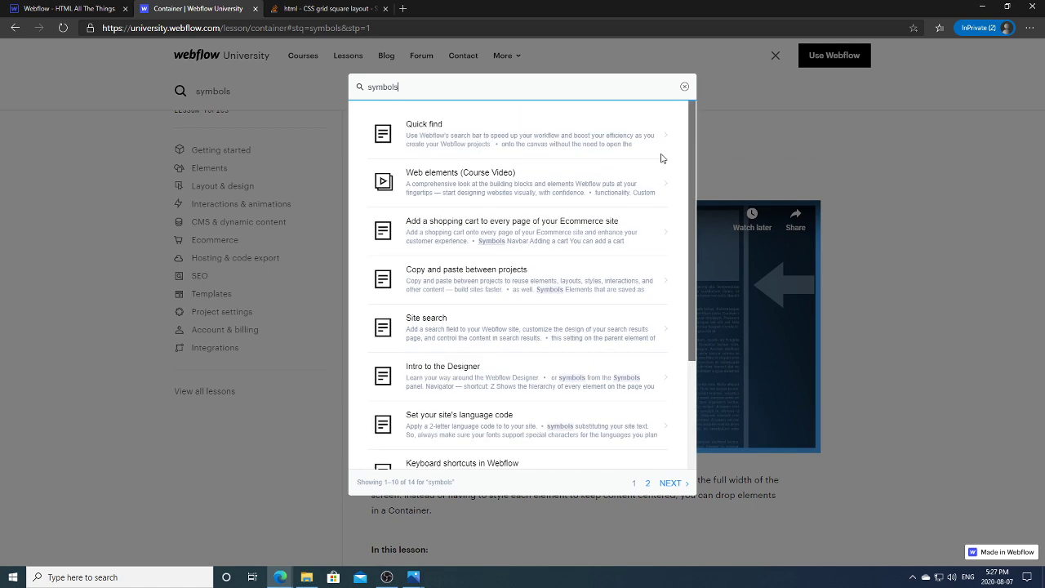
left_click(684, 86)
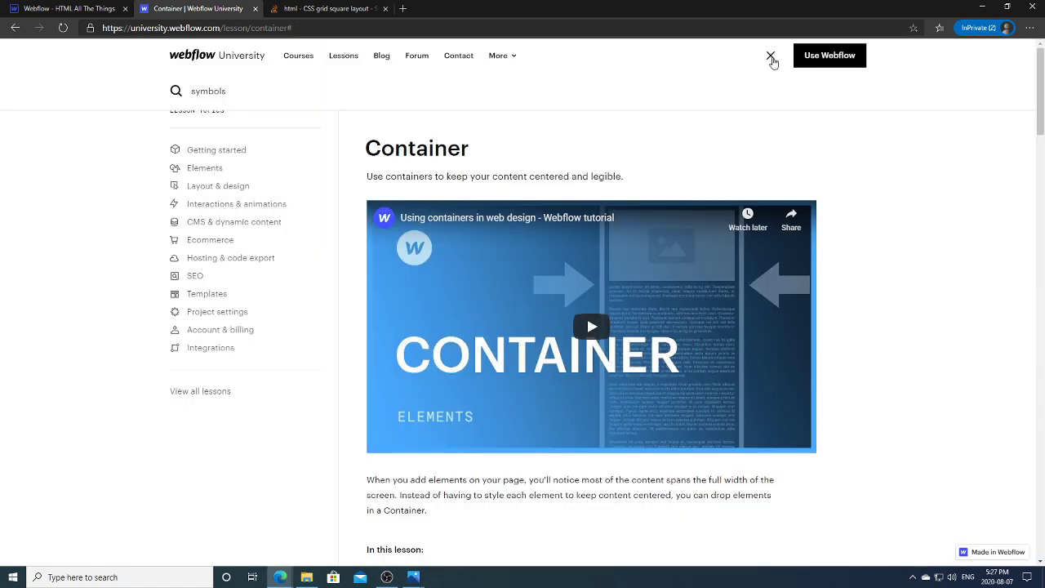
left_click(770, 57)
Step: Search 'symbol' from the Webflow University homepage and view the second results page
left_click(259, 64)
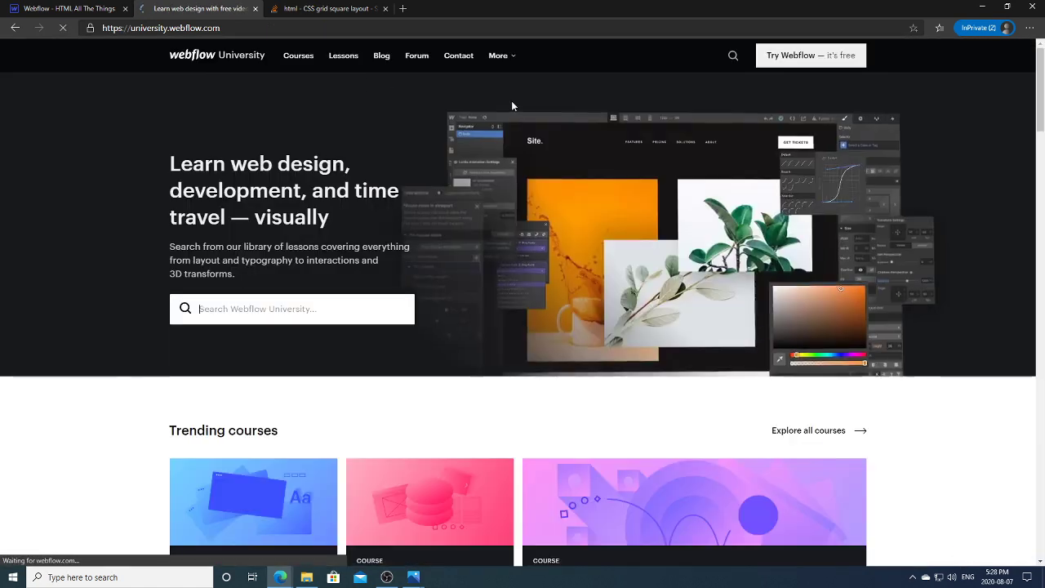
left_click(284, 315)
type("symbols")
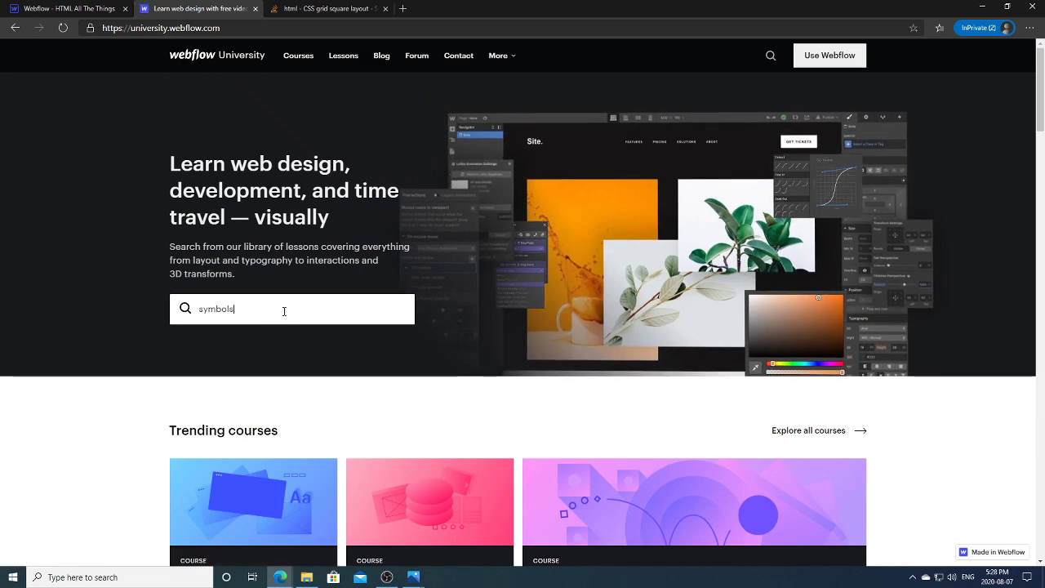
key("Return")
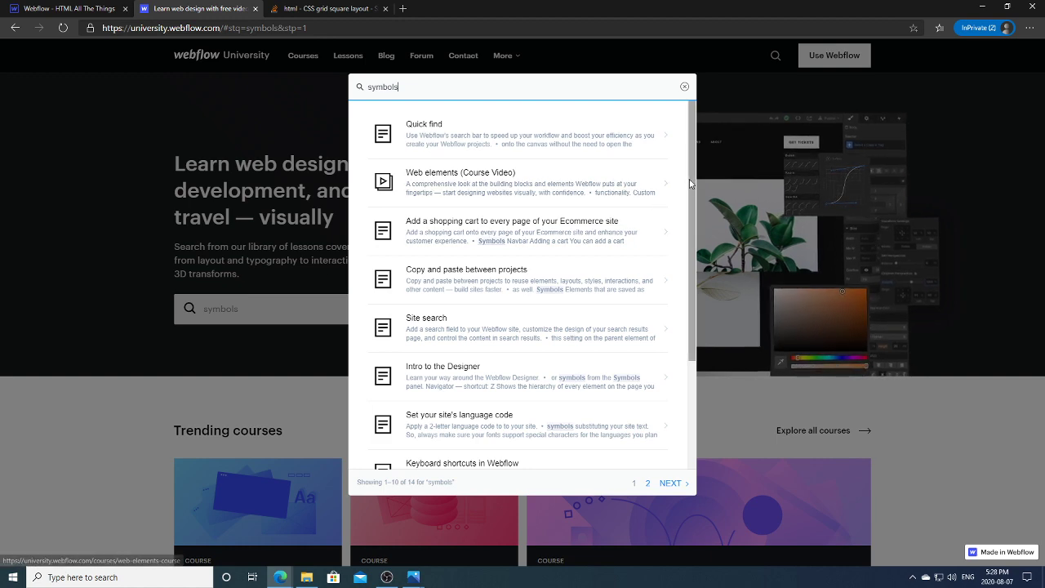
scroll(693, 198, "down", 1)
left_click_drag(693, 199, 696, 301)
left_click(669, 483)
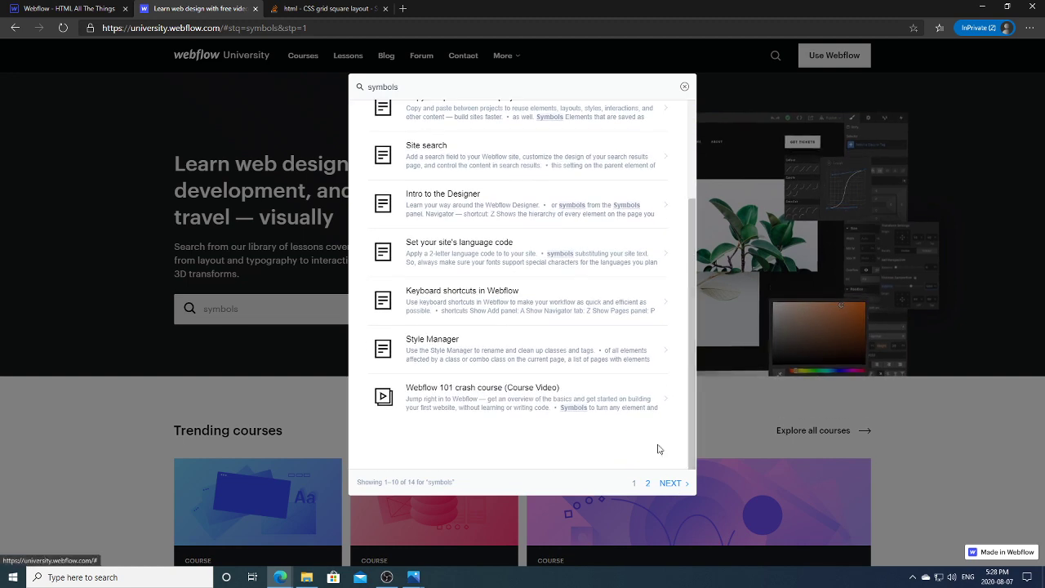
left_click(323, 28)
Step: Search Google for 'webflow symbols' from google.ca
type("google.ca")
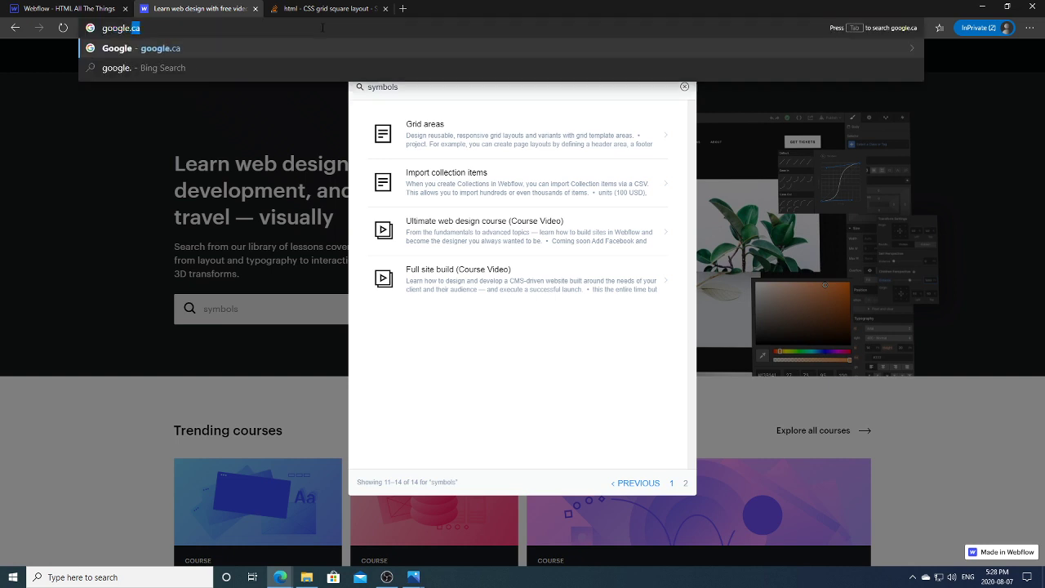
key("Return")
type("webflow symbols")
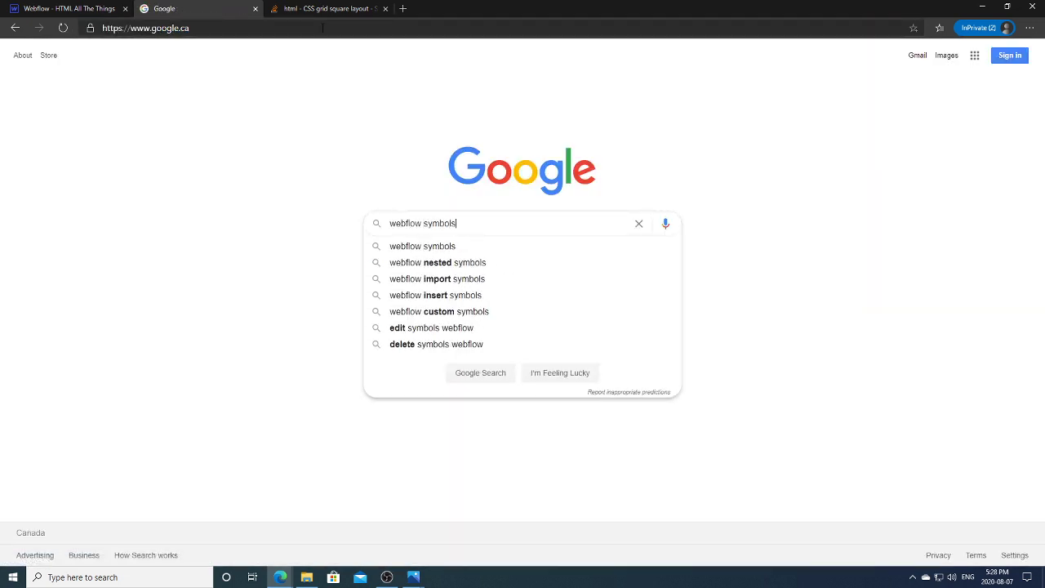
key("Return")
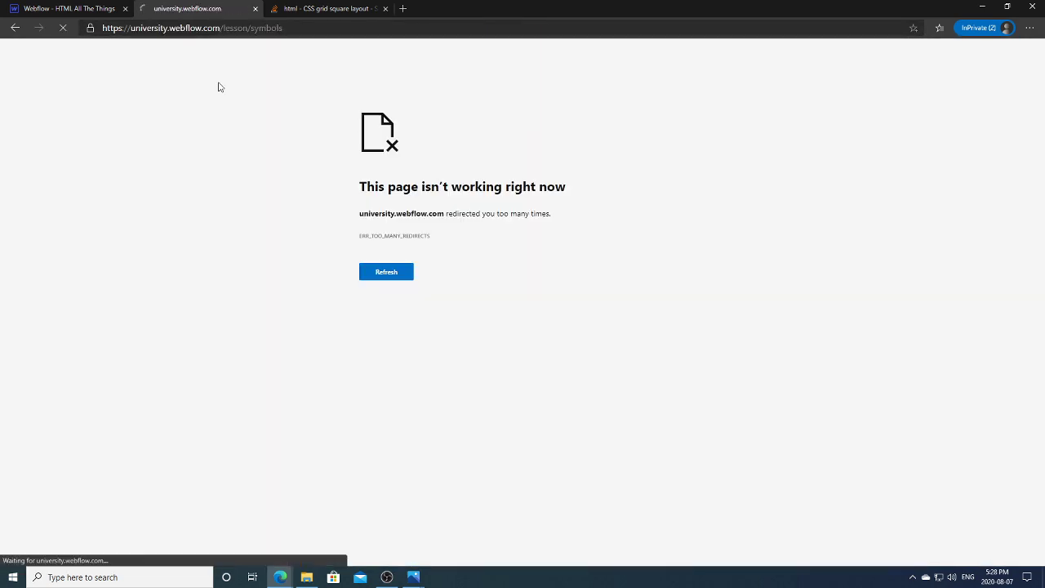
Step: Try the Symbols | Webflow University result and return to the results after the error
left_click(14, 28)
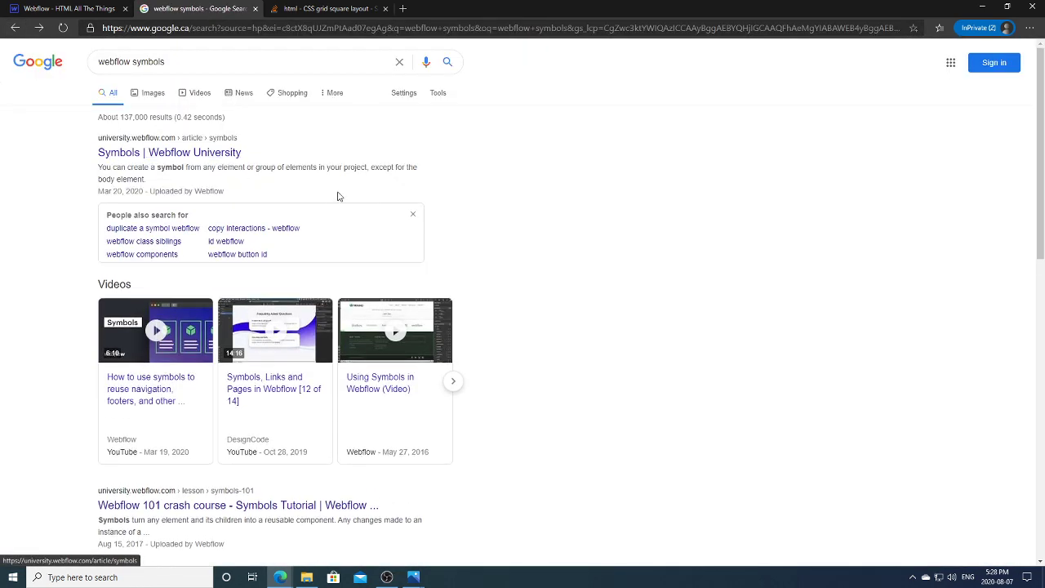
left_click(205, 154)
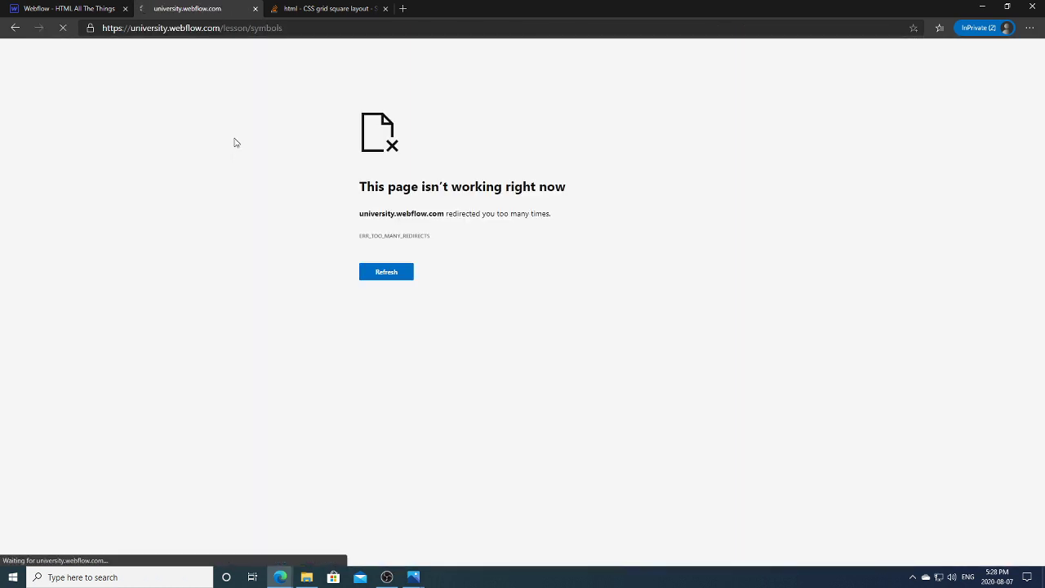
left_click(17, 30)
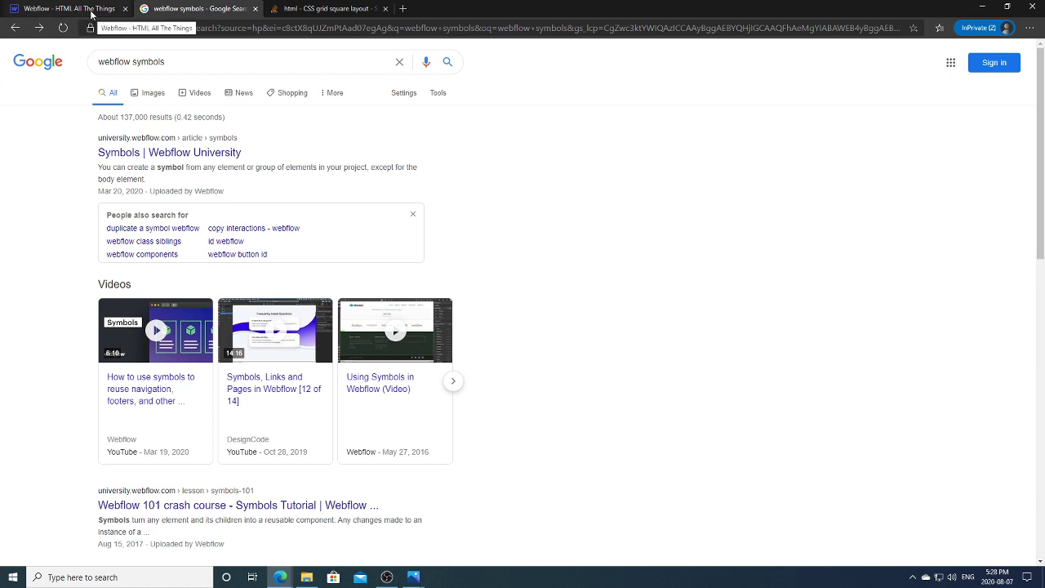
Step: In Webflow, link the heading text to a new 'Section Heading' override field and return to the instance
left_click(58, 8)
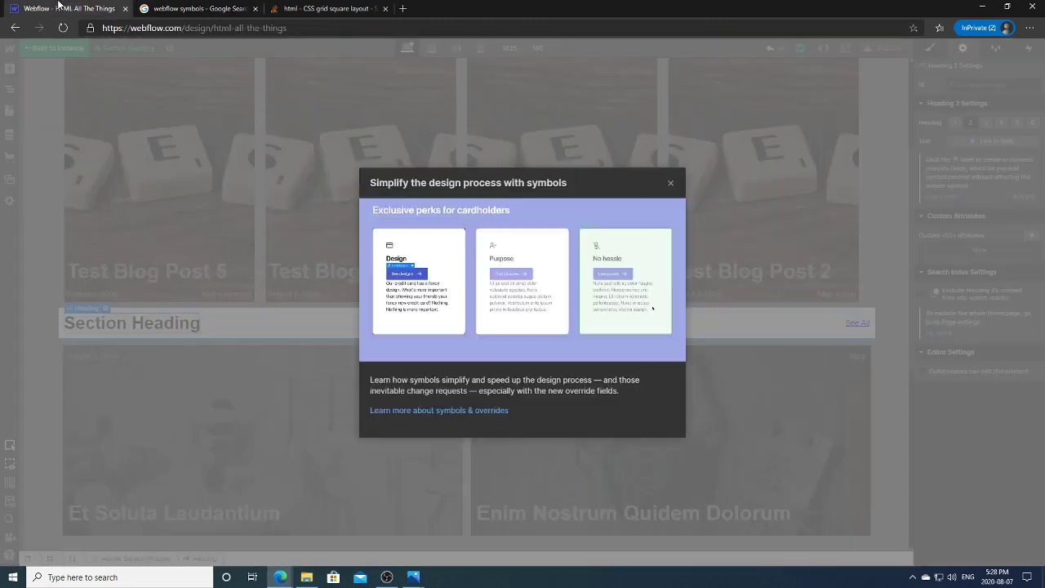
left_click(670, 182)
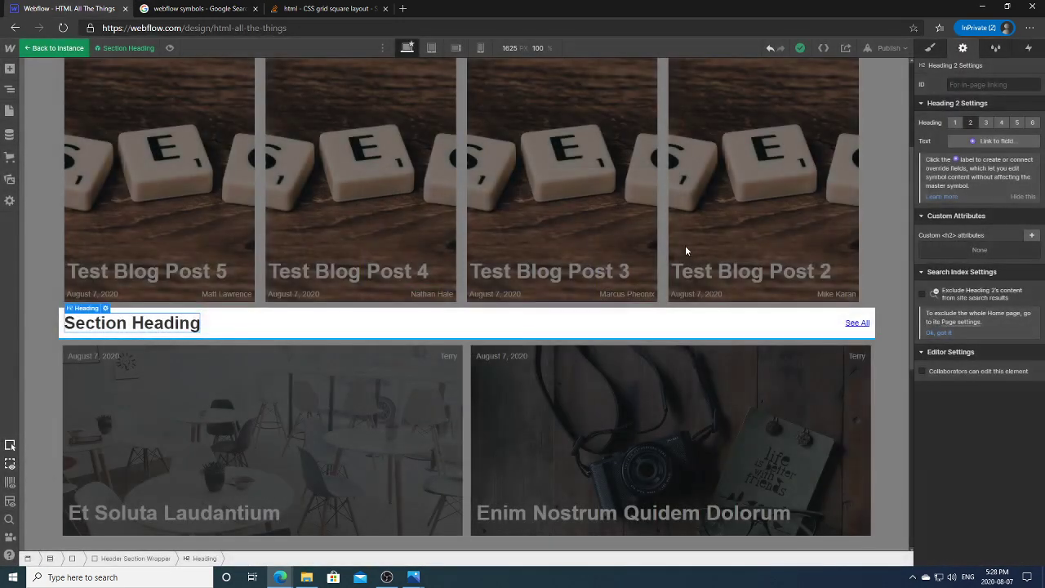
left_click(969, 142)
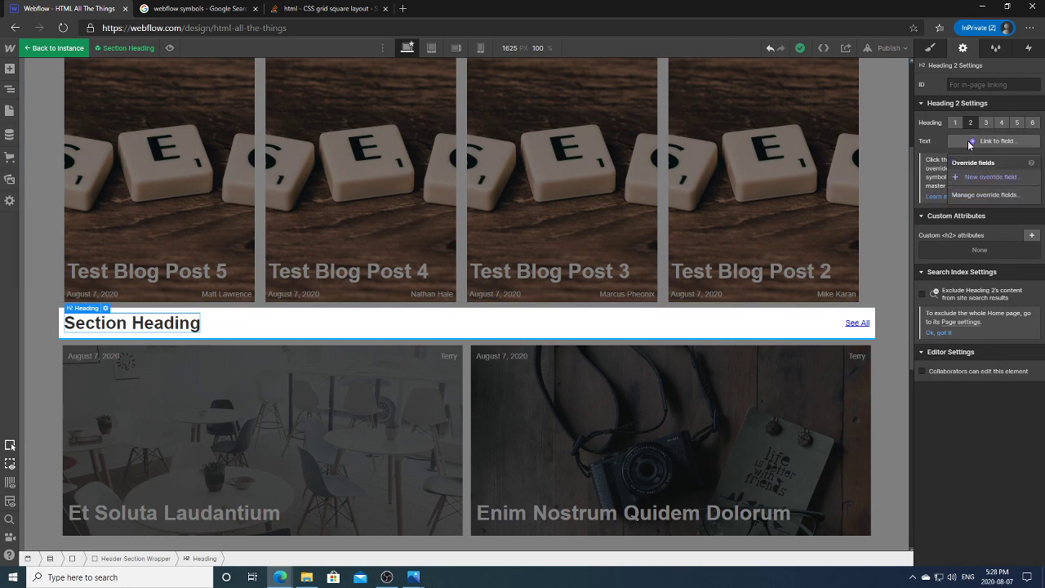
left_click(978, 180)
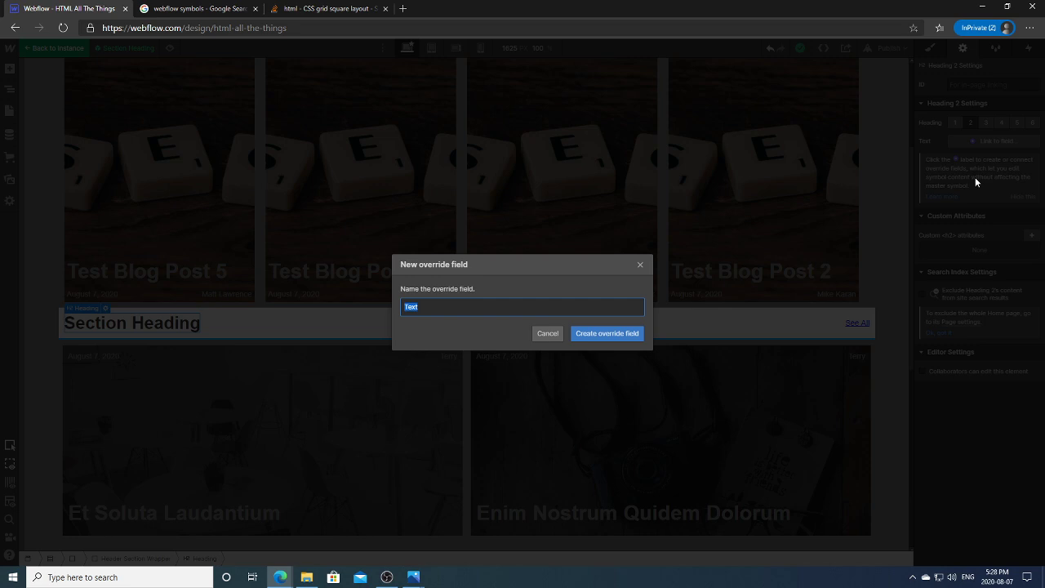
type("Section Heading")
left_click(634, 332)
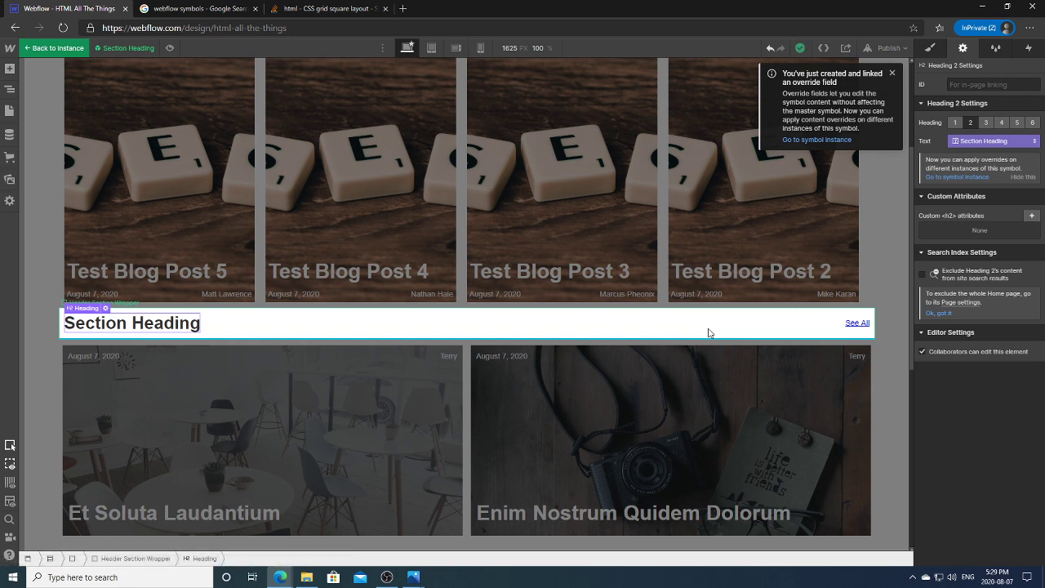
left_click(812, 141)
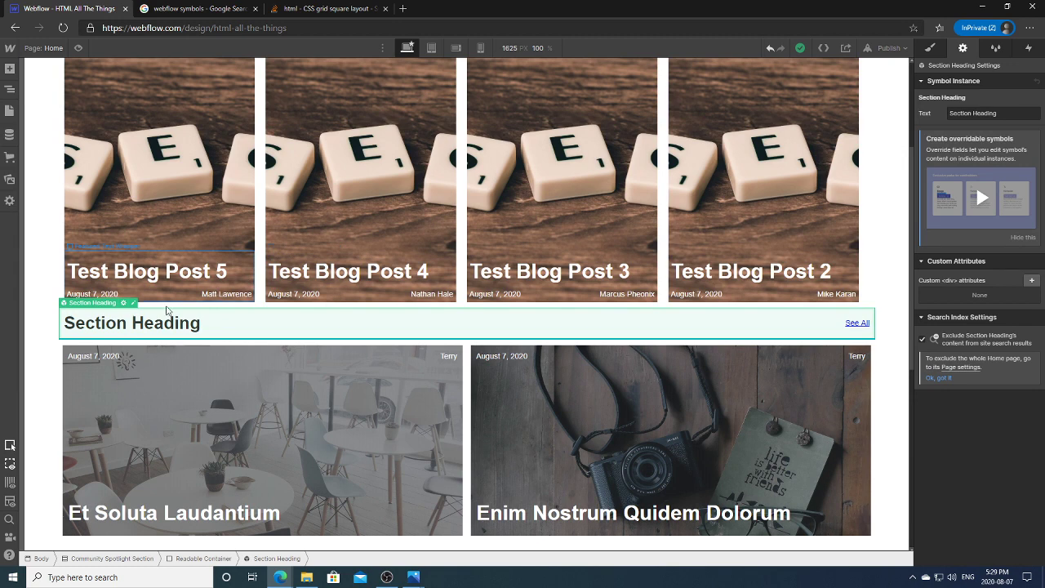
left_click(124, 303)
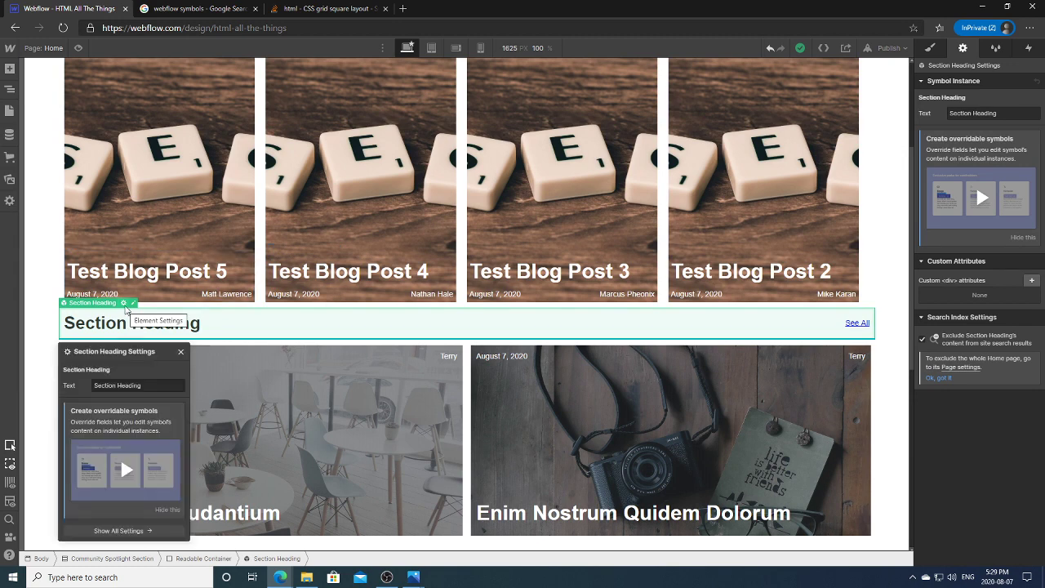
left_click(133, 303)
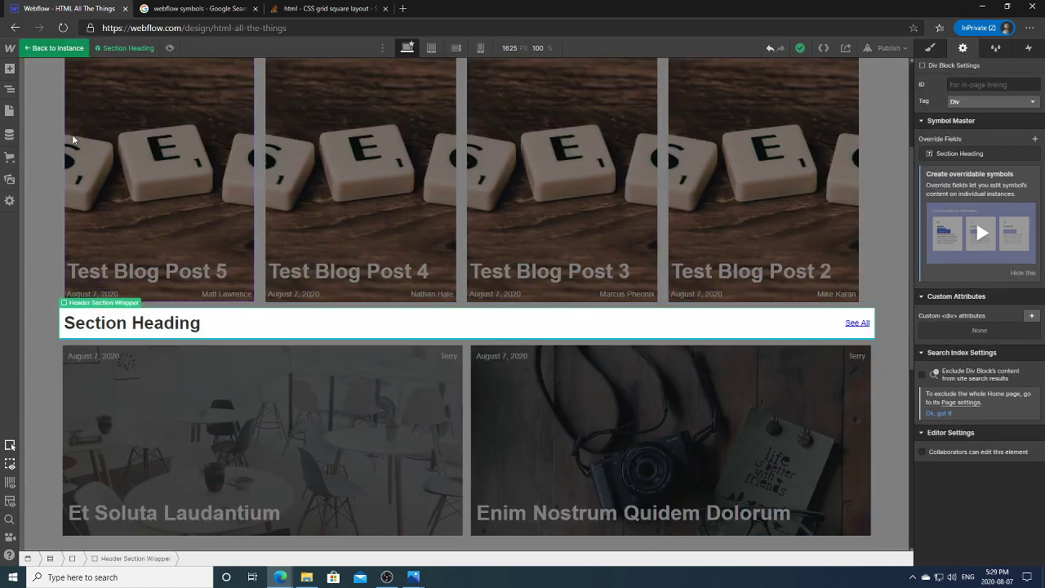
left_click(53, 48)
left_click(47, 255)
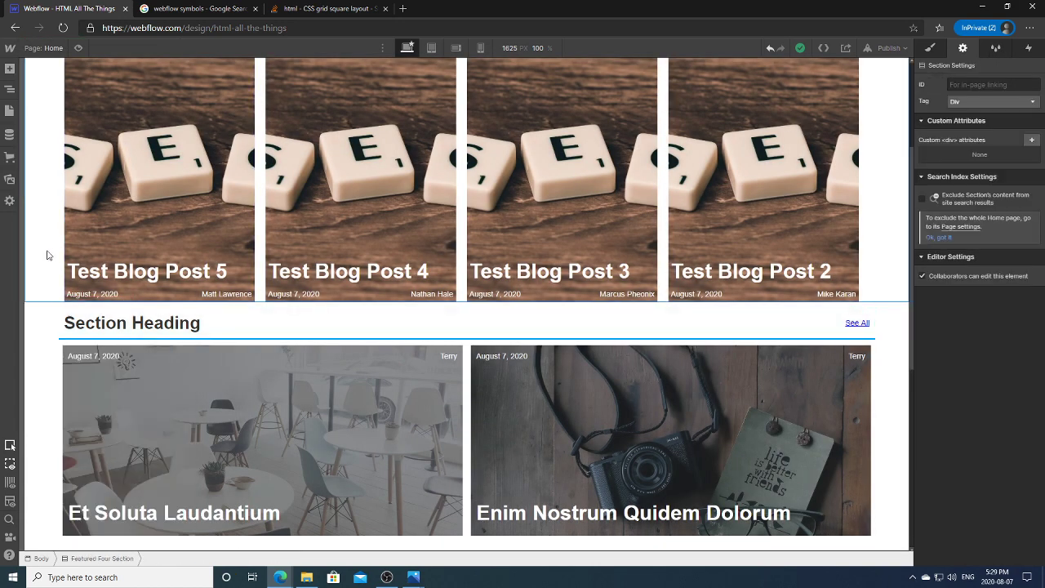
left_click(233, 328)
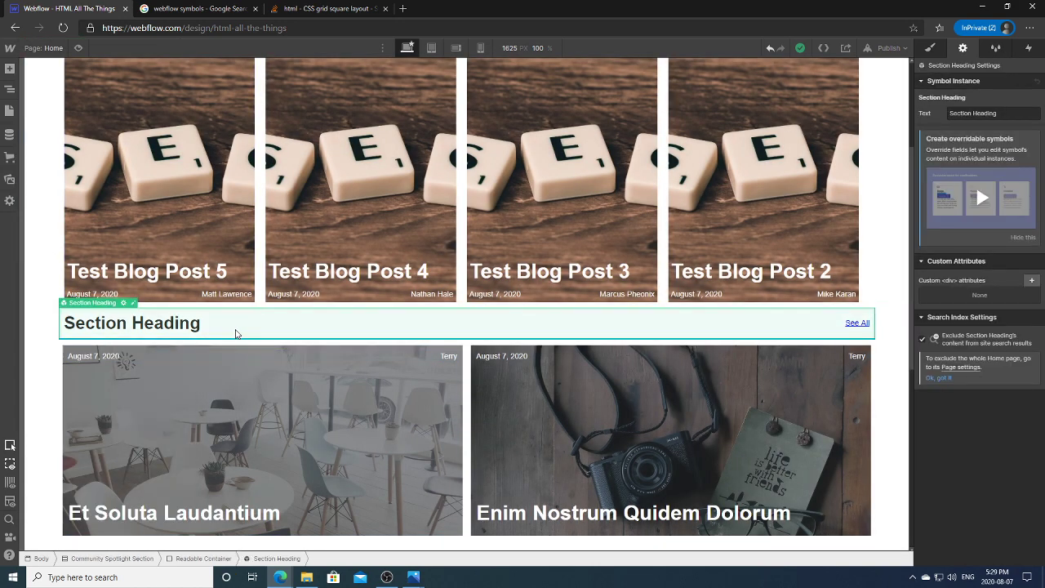
left_click(11, 107)
left_click(10, 89)
left_click(10, 89)
mouse_move(414, 577)
left_click(437, 545)
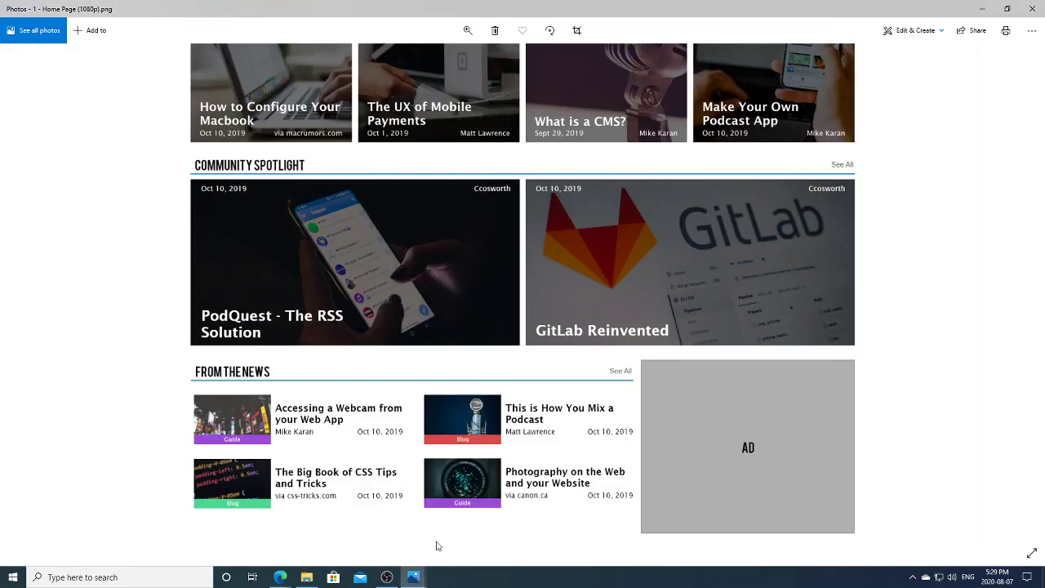
mouse_move(280, 576)
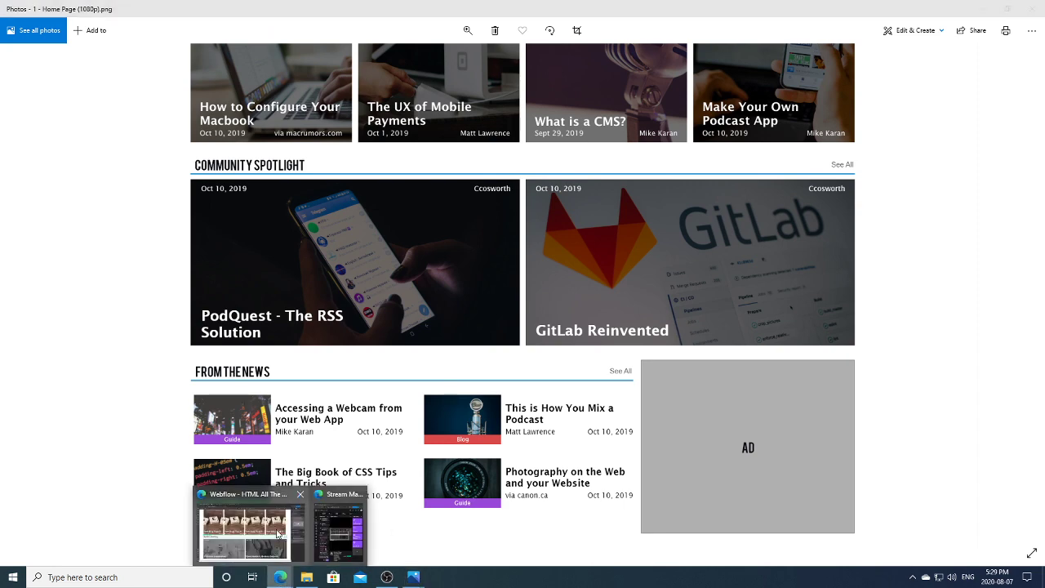
left_click(284, 531)
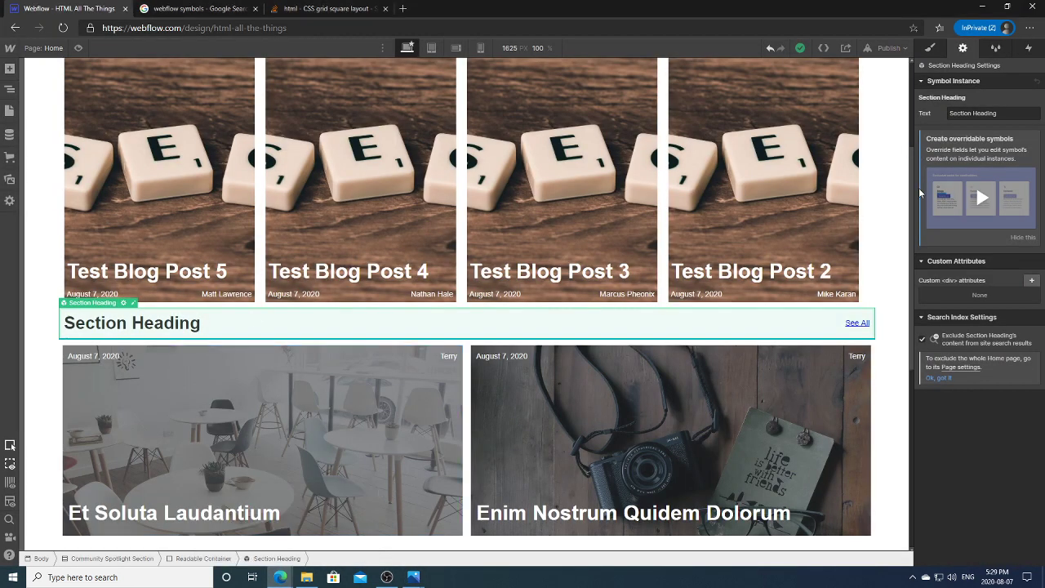
scroll(913, 196, "down", 4)
Step: Add a new Section to the page and move it above Temp Spacer in the Navigator
left_click(306, 237)
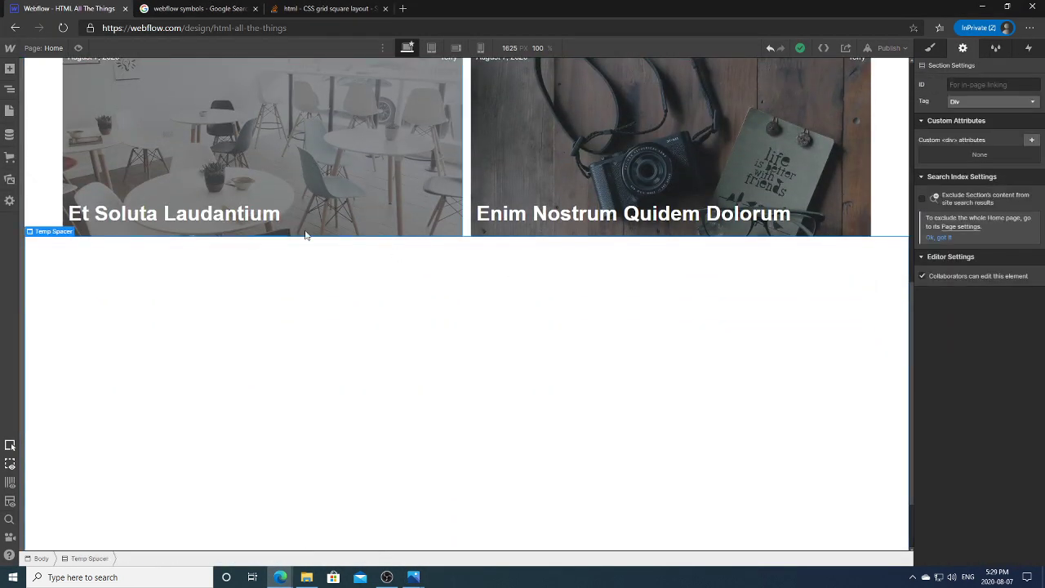
left_click(10, 88)
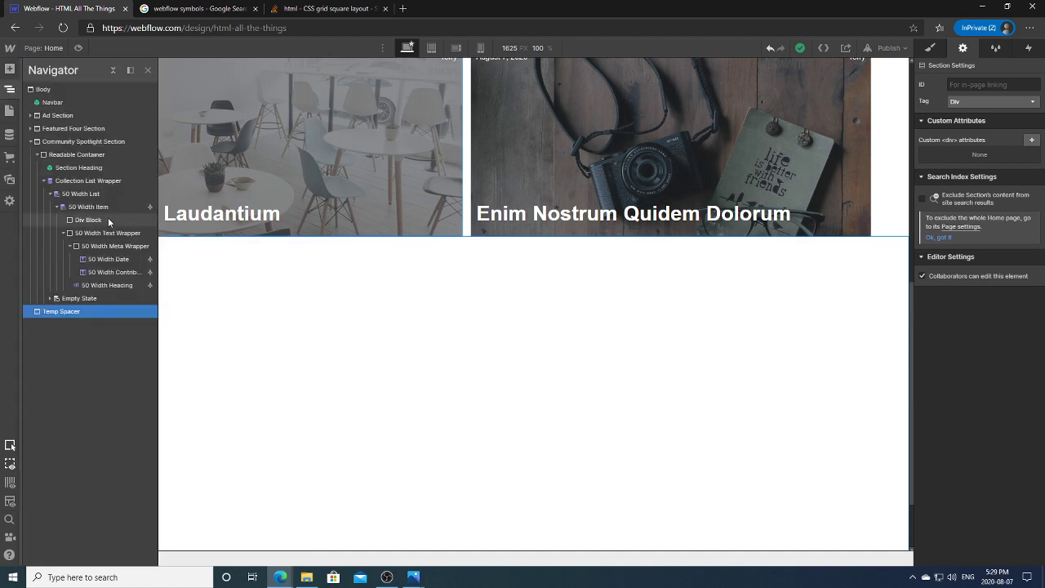
left_click(30, 141)
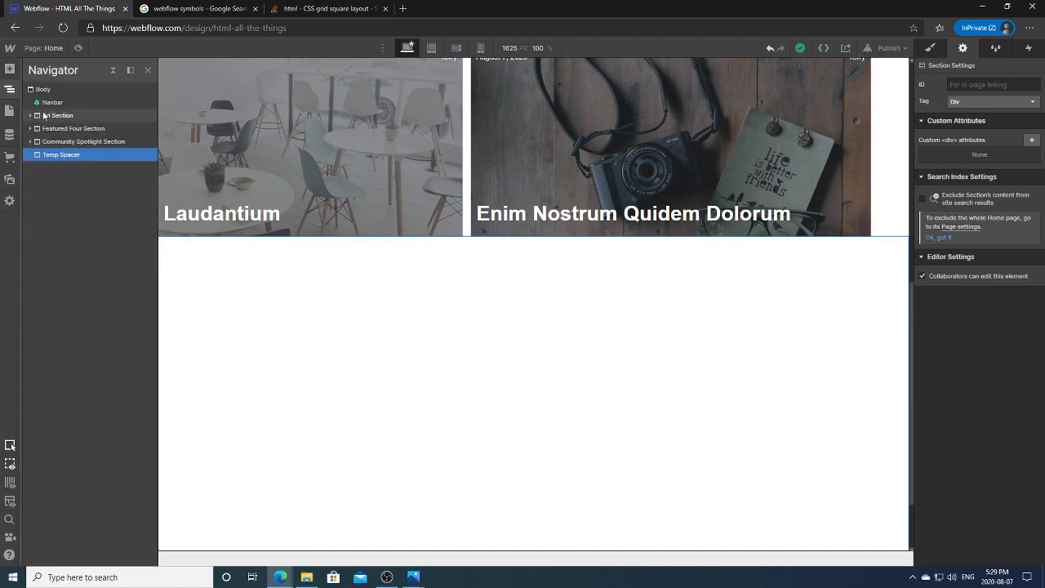
left_click(44, 89)
left_click(10, 69)
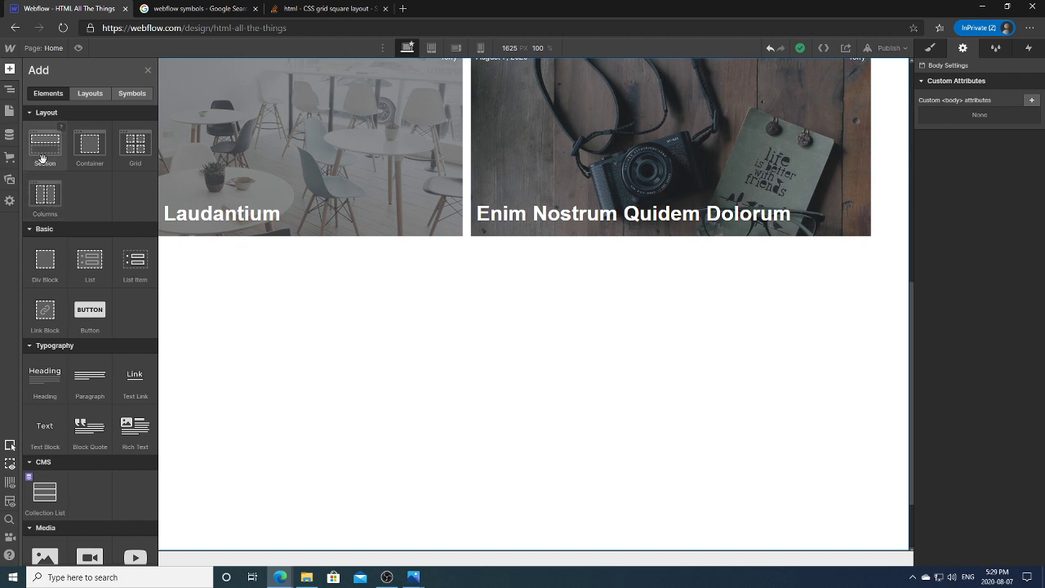
left_click(46, 152)
key("z")
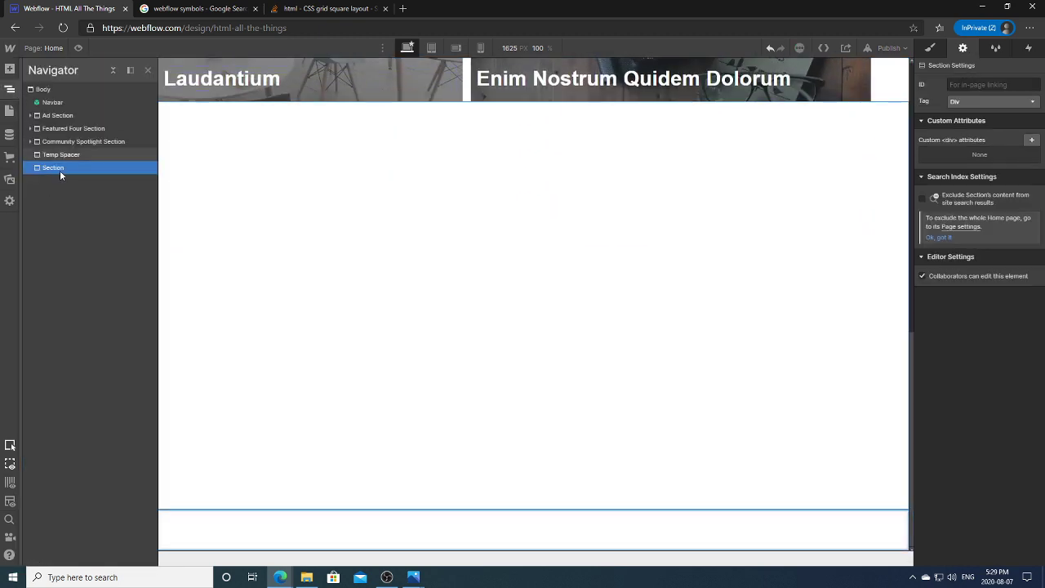
left_click_drag(64, 154, 65, 153)
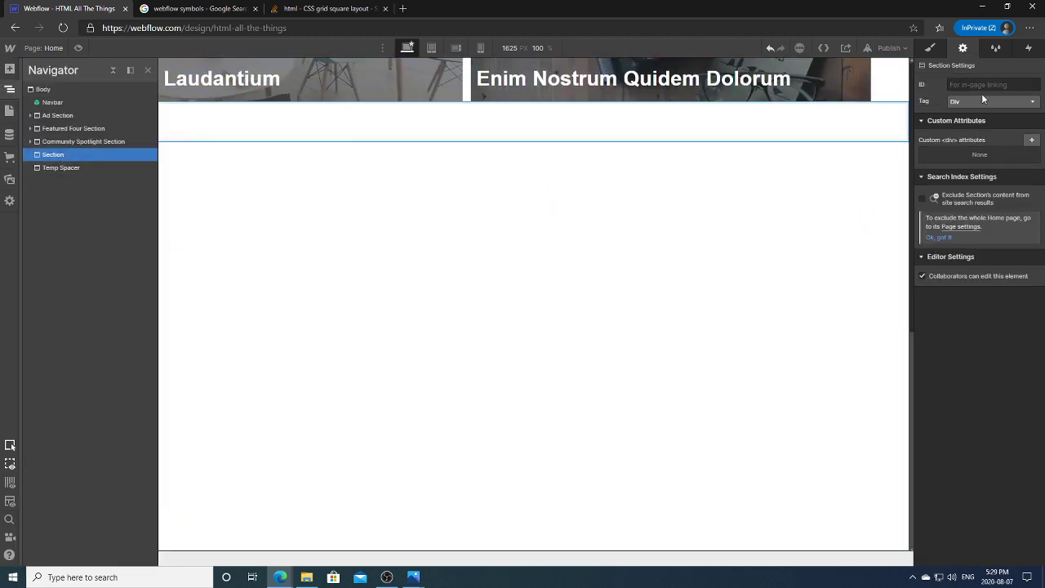
Step: Give the new section the class 'From The News Section'
left_click(929, 49)
left_click(958, 97)
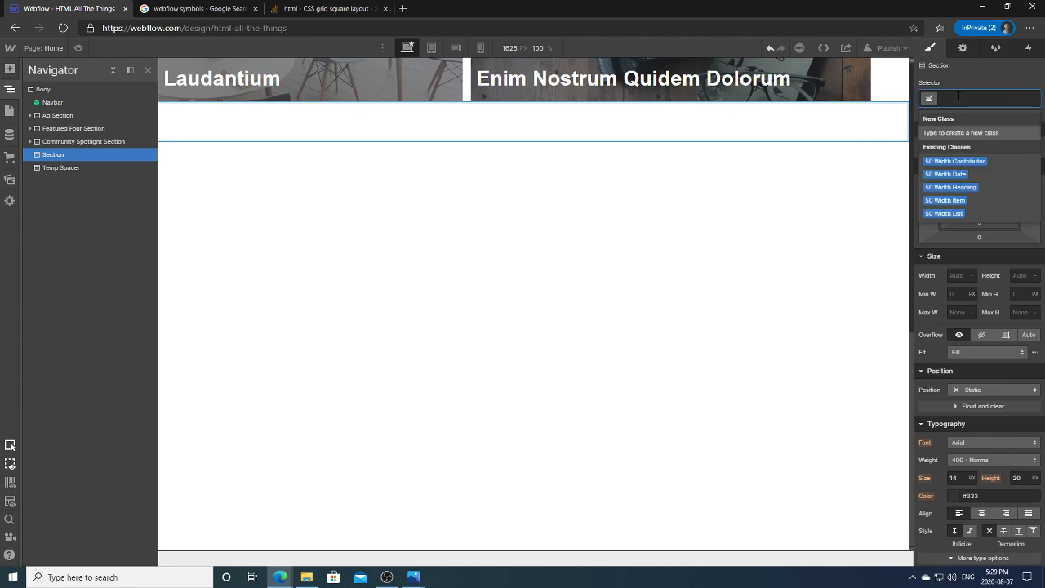
type("From The New")
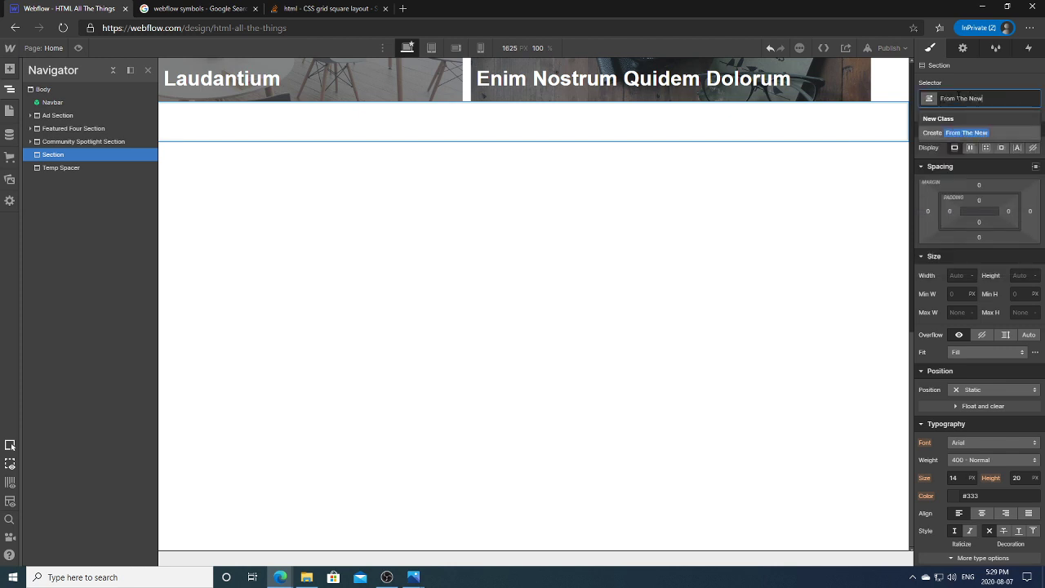
type("s Section")
key("Return")
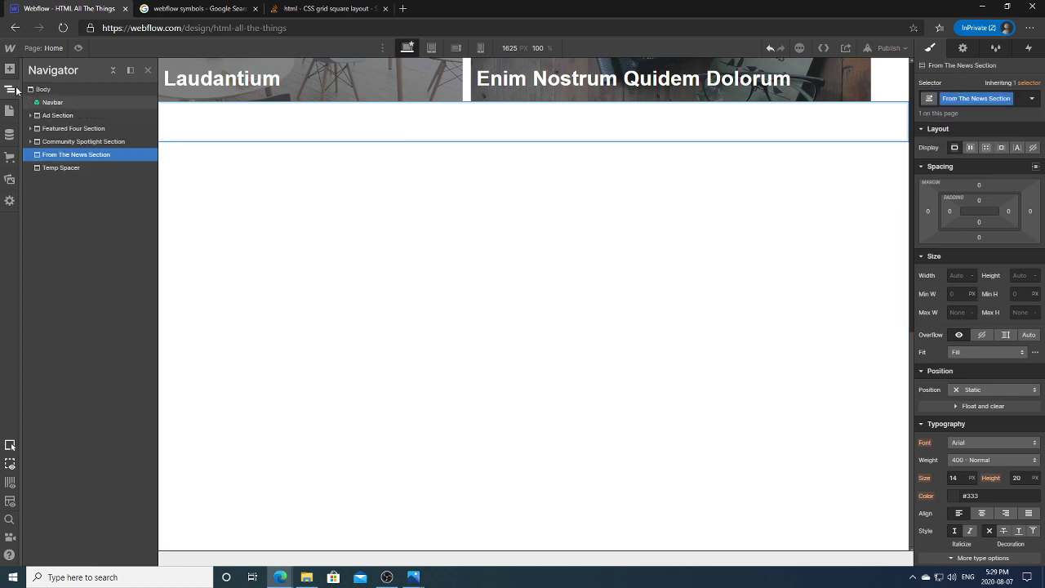
Step: Insert a Section Heading symbol instance into the new section
left_click(10, 68)
left_click(131, 93)
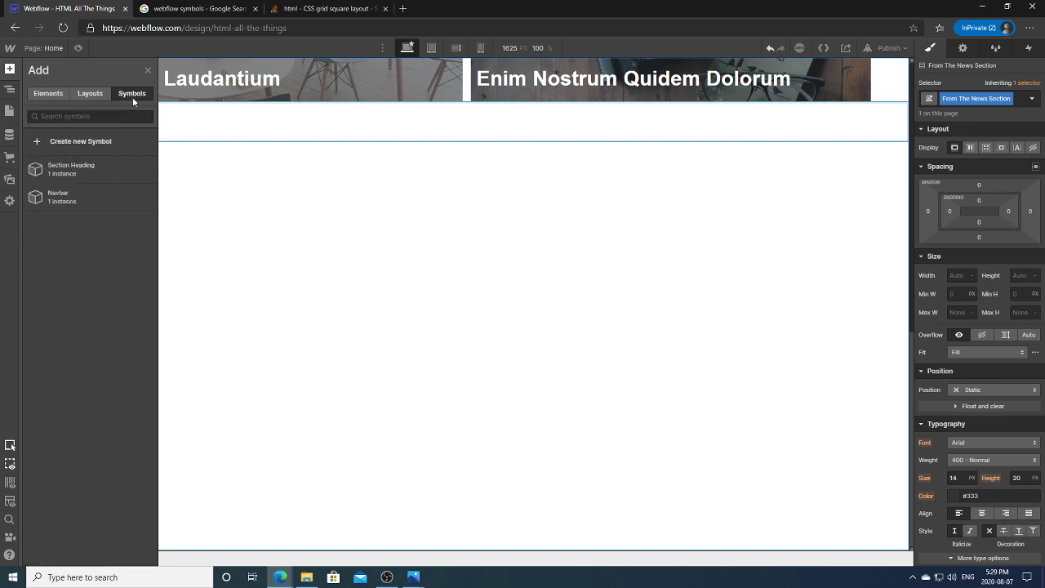
left_click(89, 176)
Step: Select the new Section Heading instance and its heading text inside the symbol
left_click(506, 224)
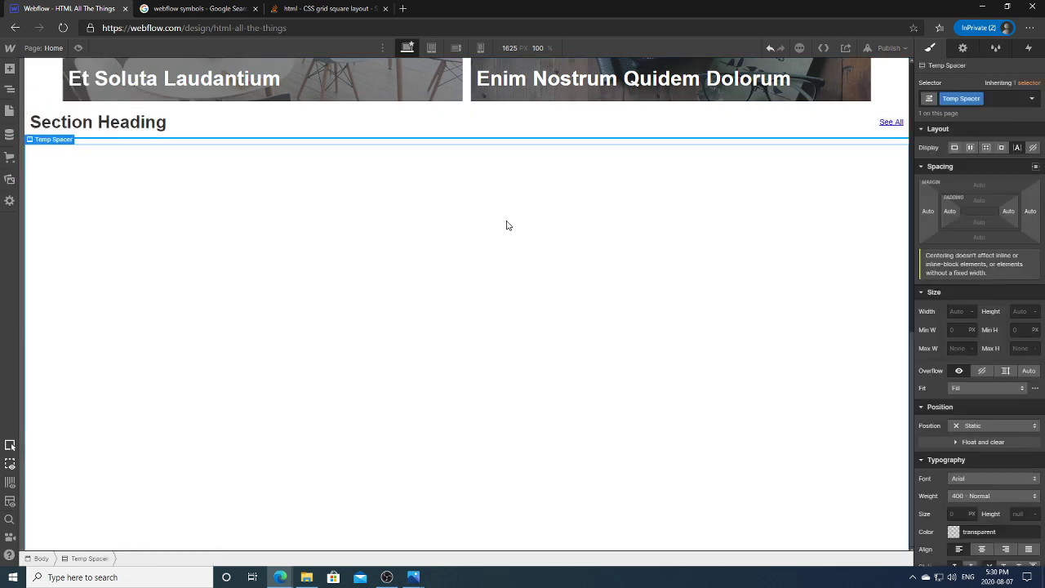
scroll(890, 322, "up", 3)
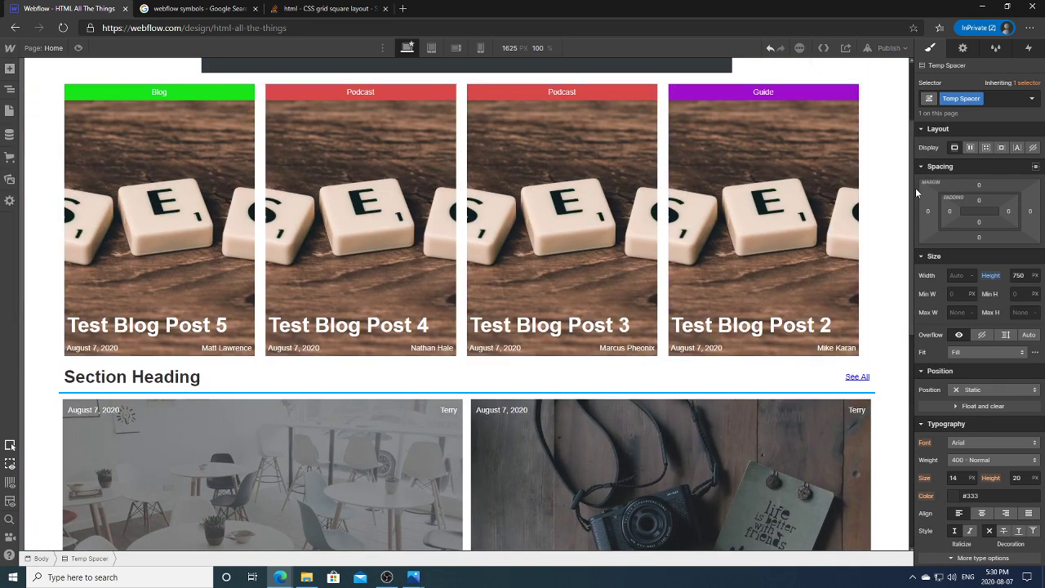
scroll(911, 193, "down", 4)
left_click(210, 319)
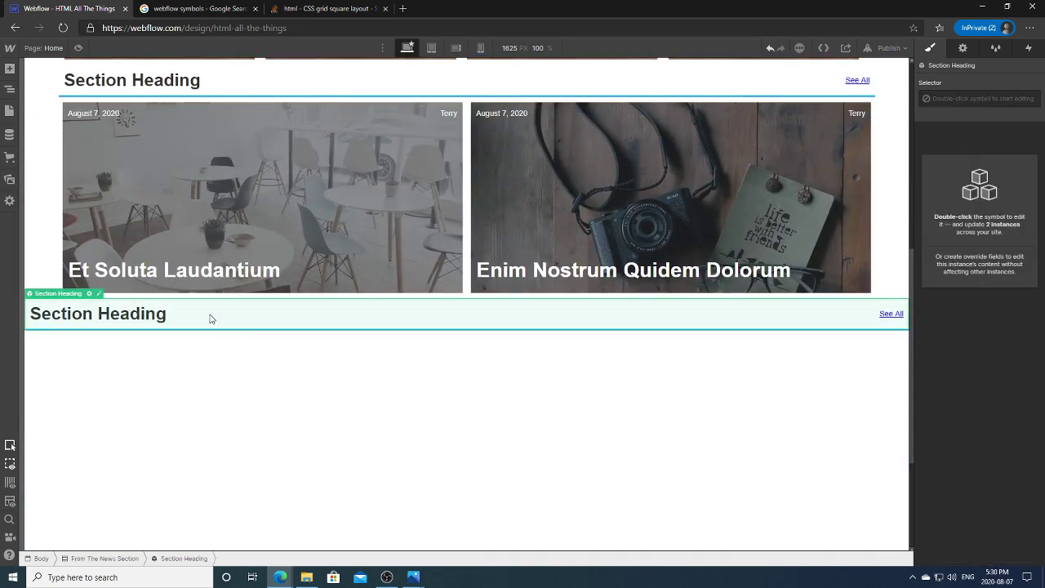
double_click(217, 323)
left_click(160, 318)
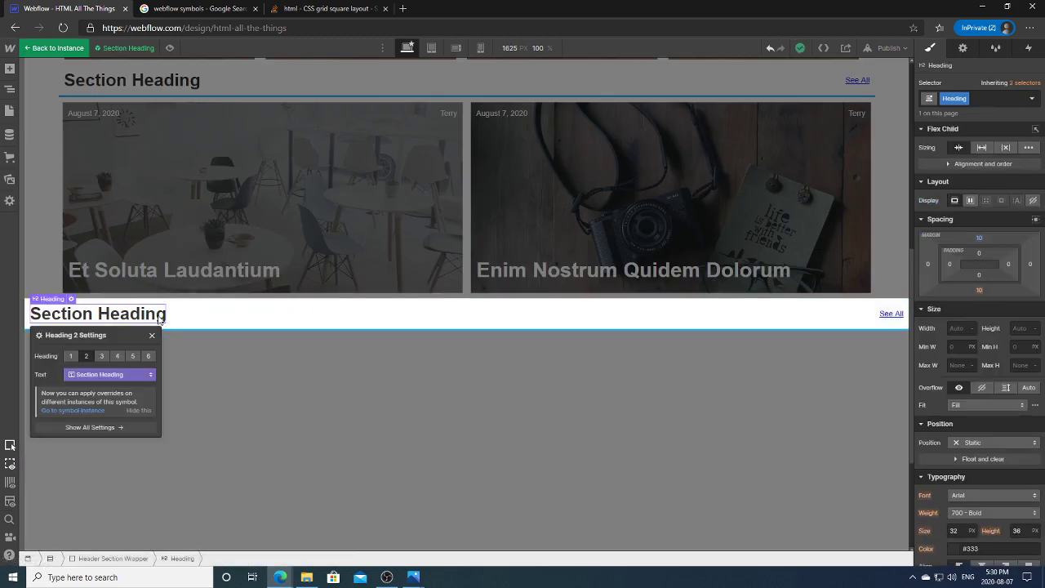
left_click(226, 364)
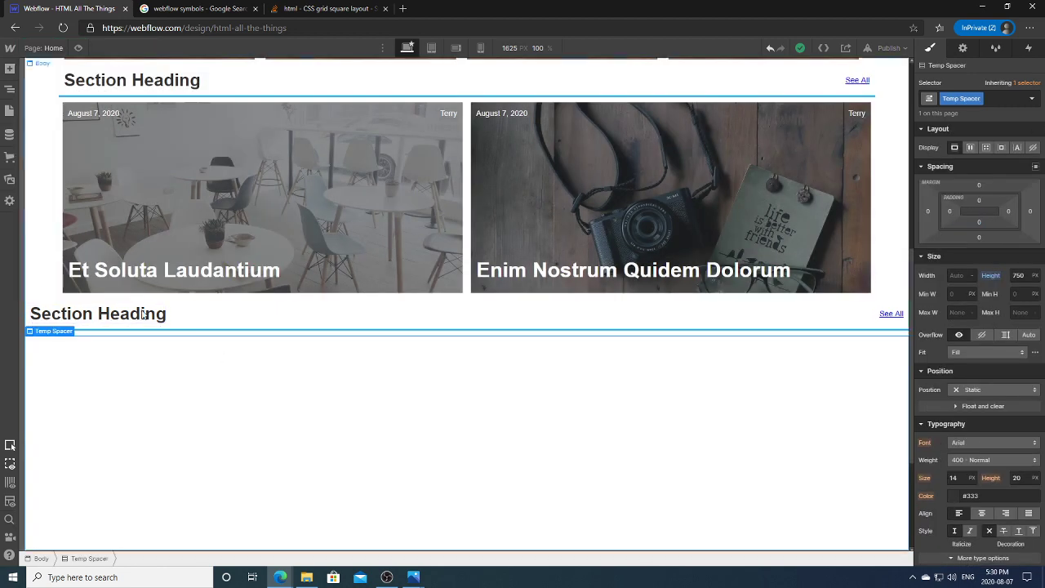
Step: Create a 'From The News' override field for the symbol's heading text
left_click(101, 315)
double_click(101, 303)
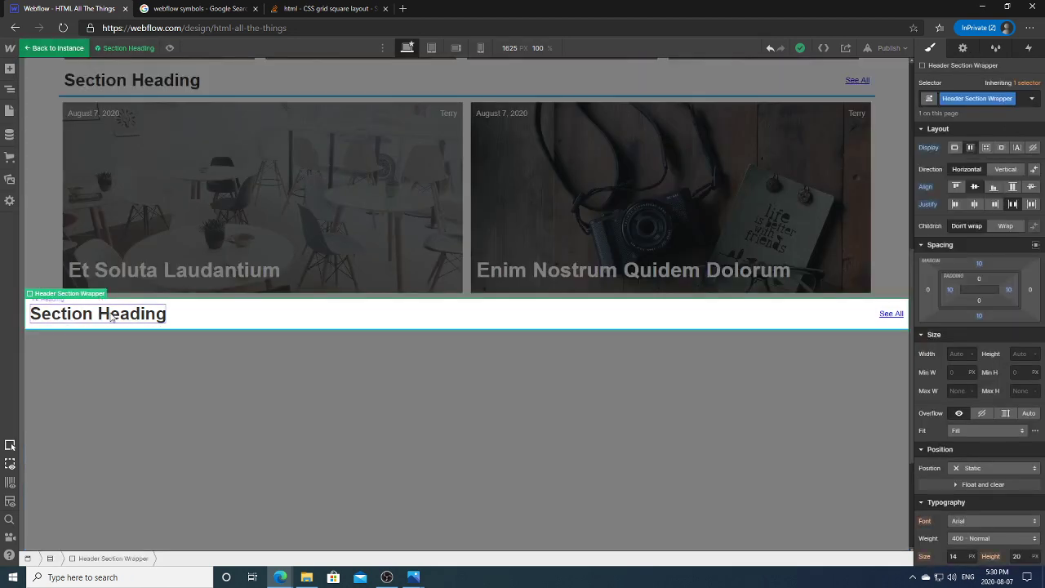
left_click(112, 317)
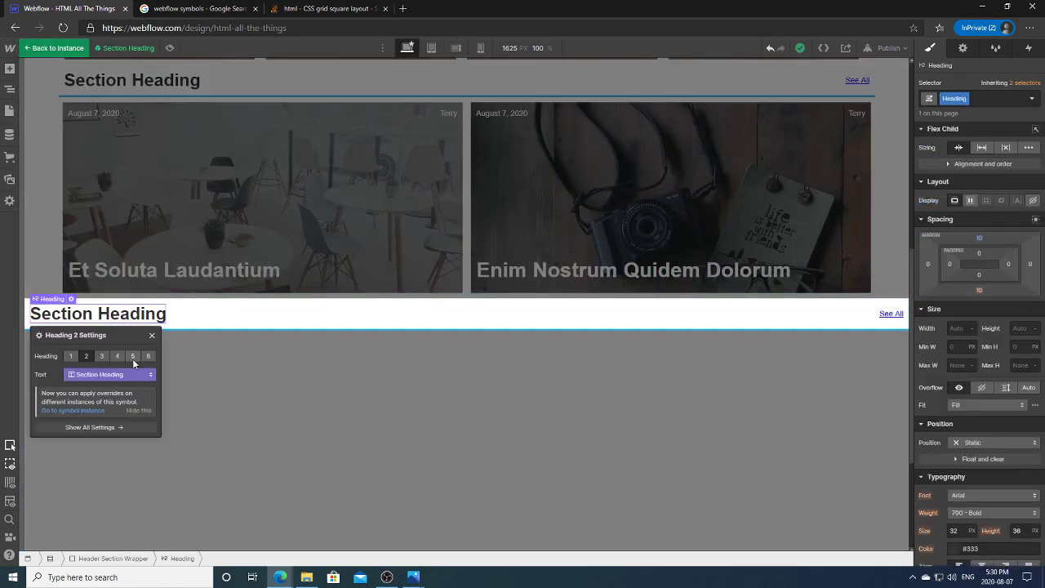
left_click(143, 377)
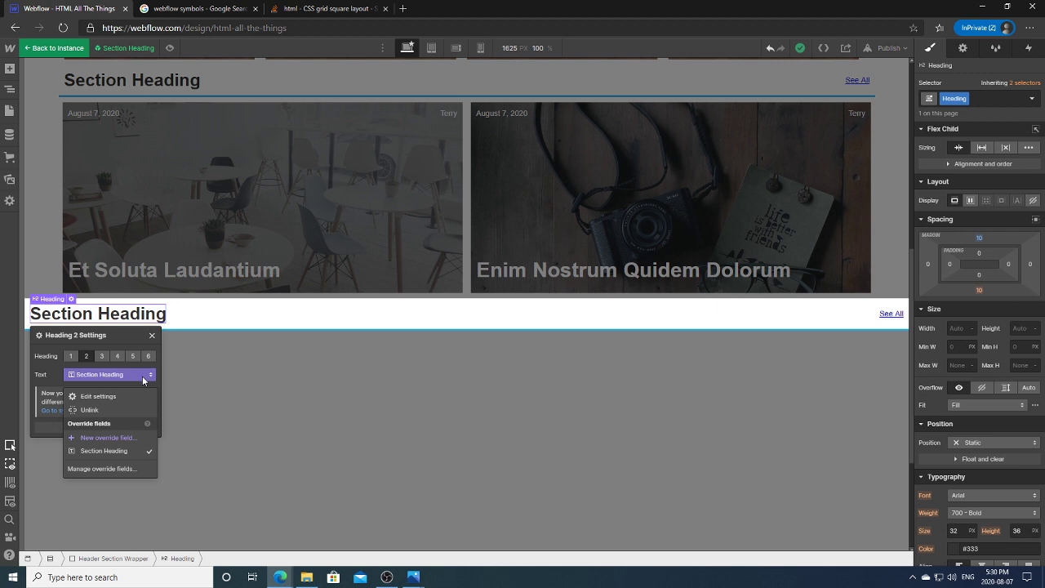
left_click(140, 461)
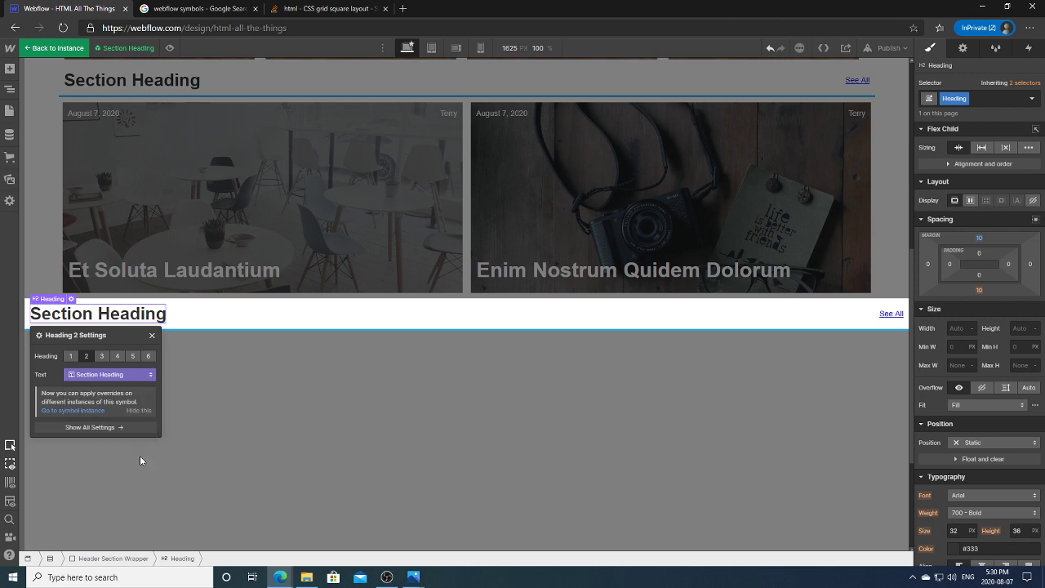
left_click(101, 376)
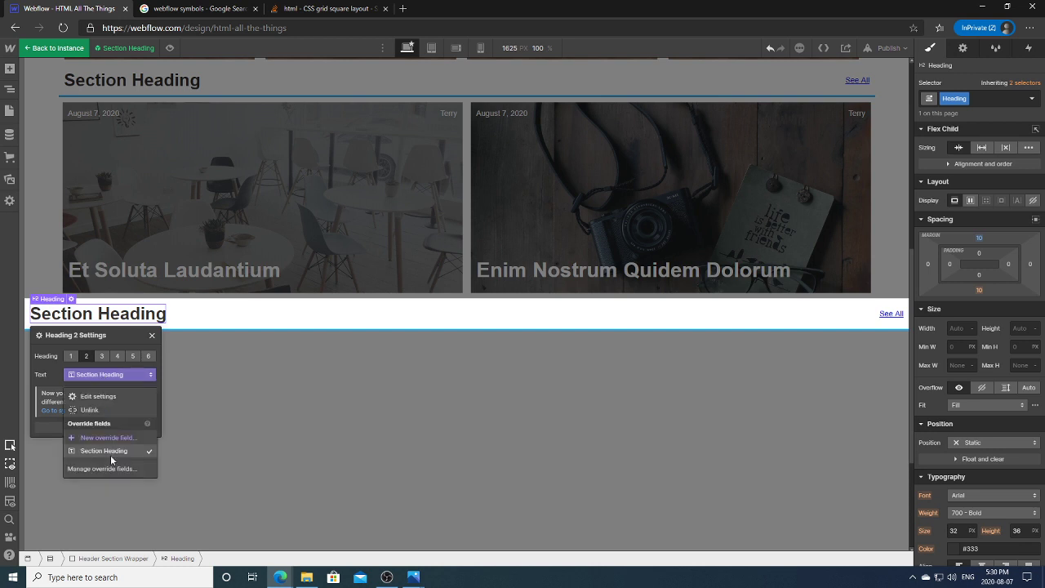
left_click(113, 440)
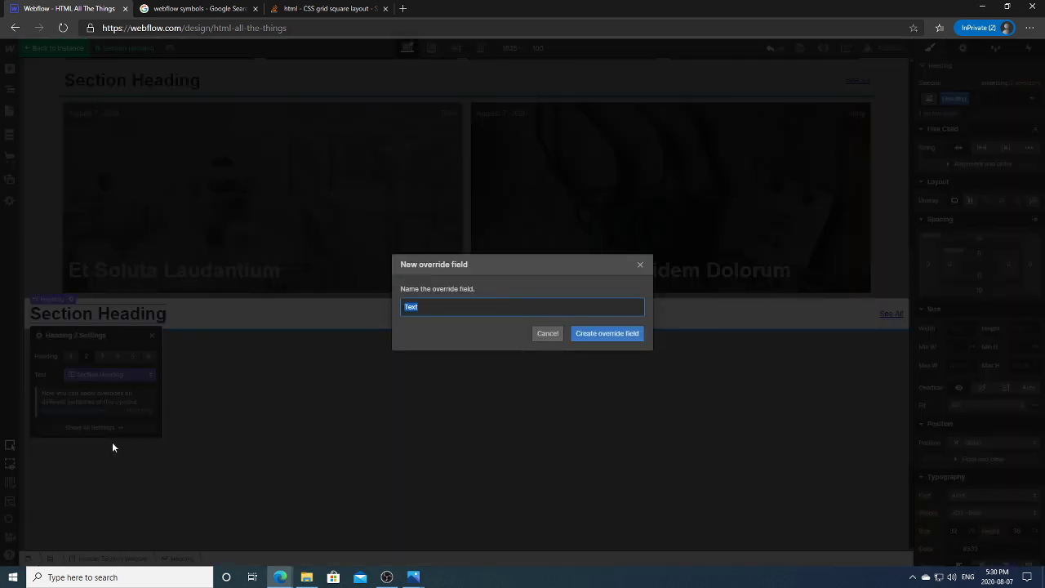
type("From The News")
left_click(606, 333)
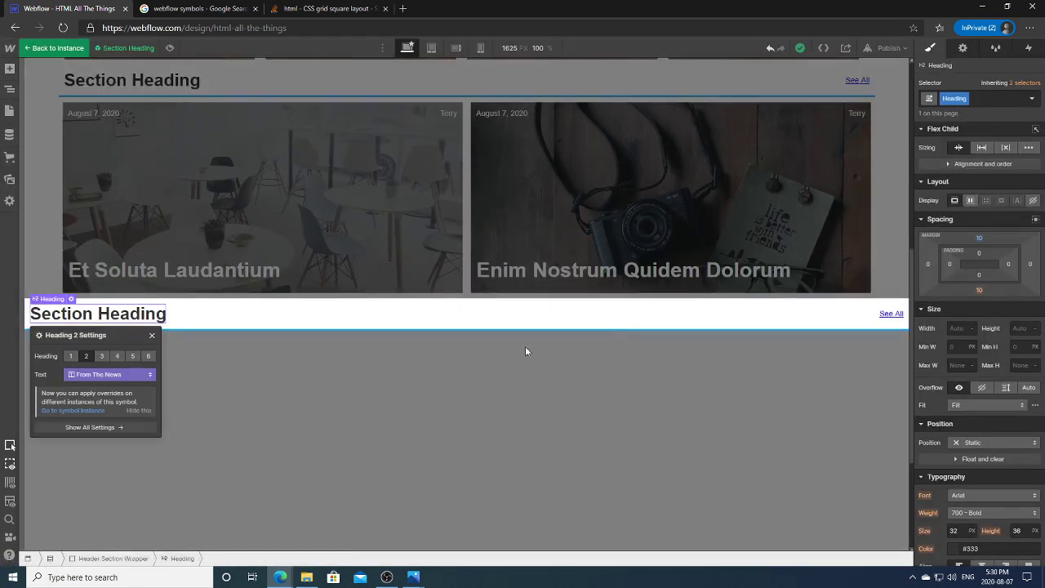
key("Escape")
Step: Rebind the H2 text to the Section Heading override field and exit symbol editing
left_click(104, 305)
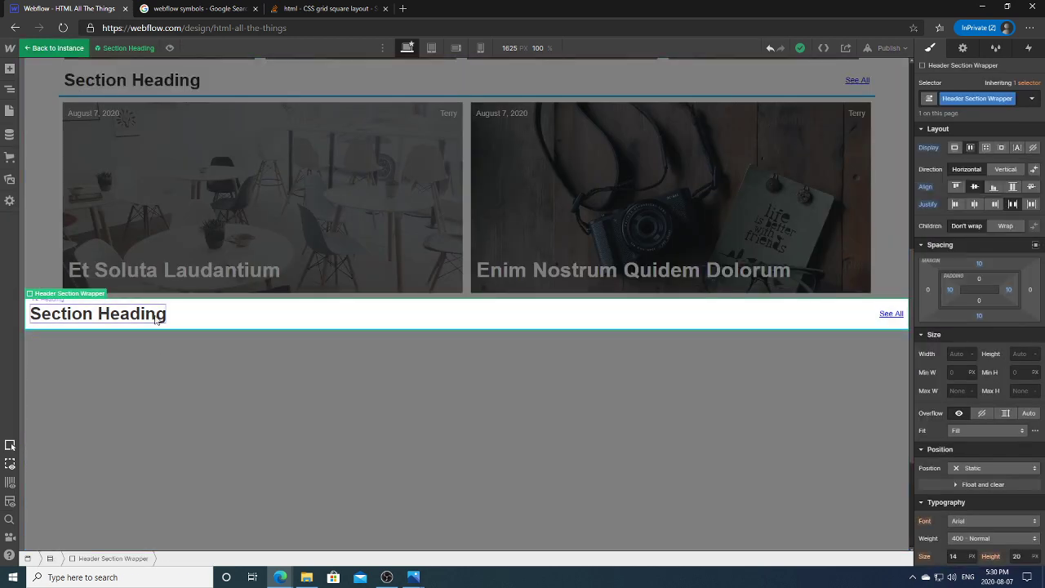
left_click(151, 318)
left_click(71, 299)
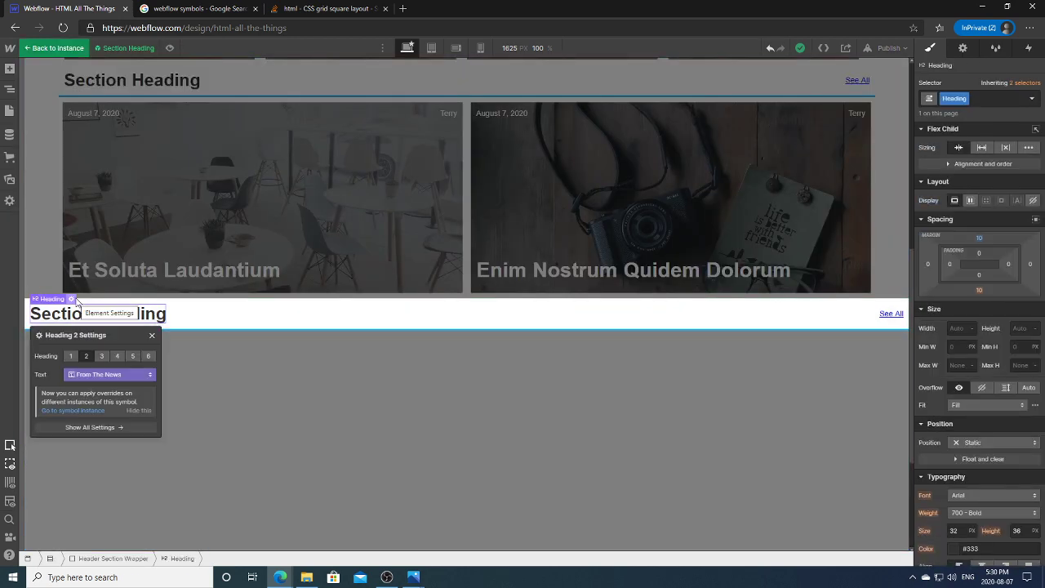
left_click(130, 375)
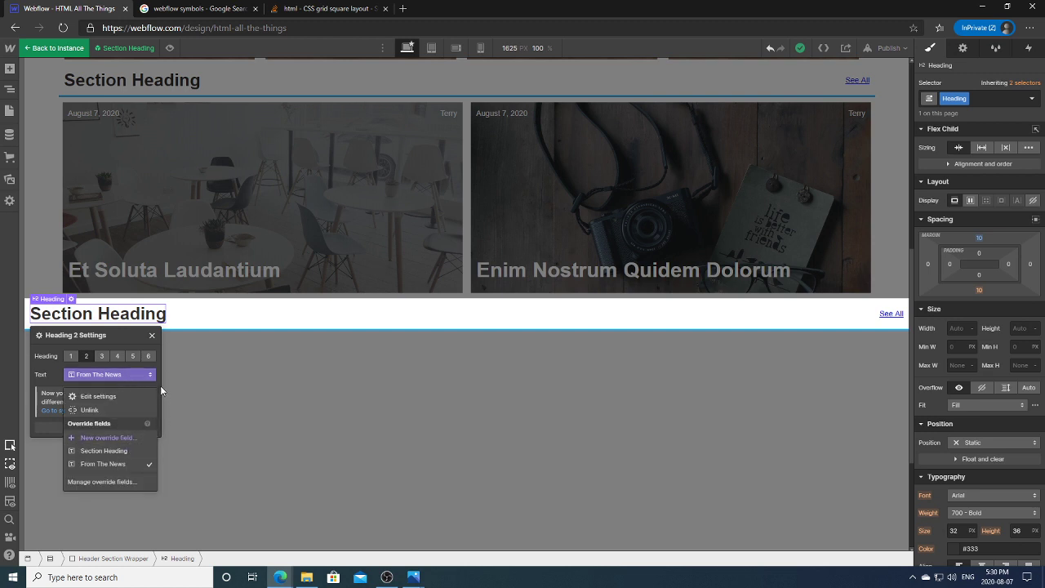
left_click(118, 452)
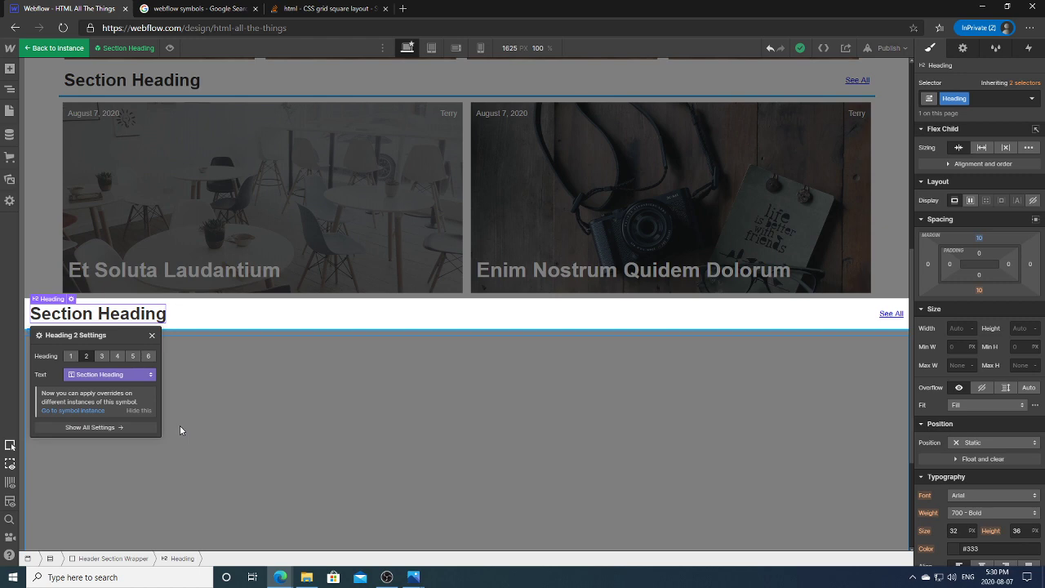
left_click(96, 411)
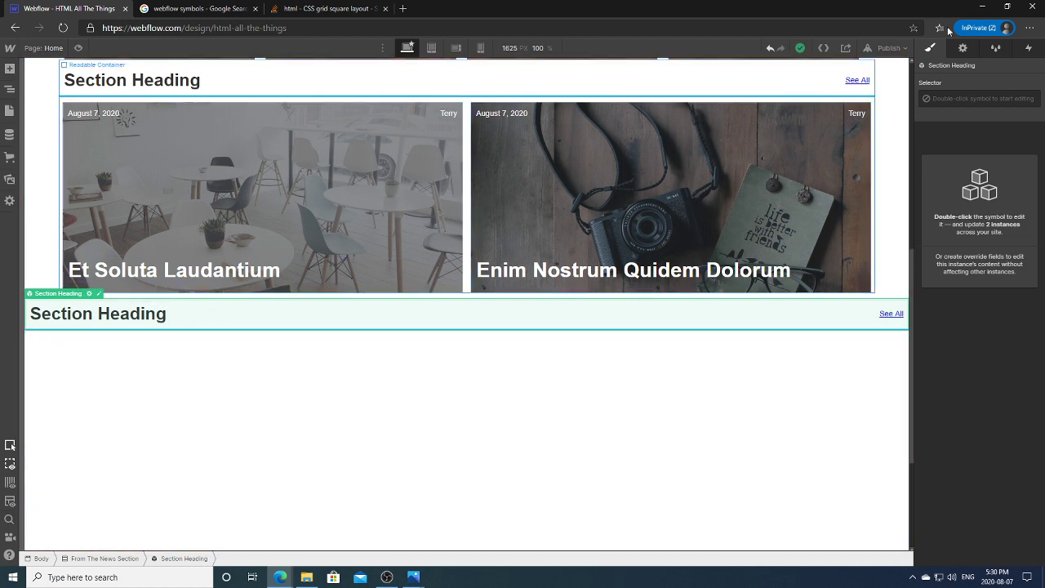
left_click(963, 48)
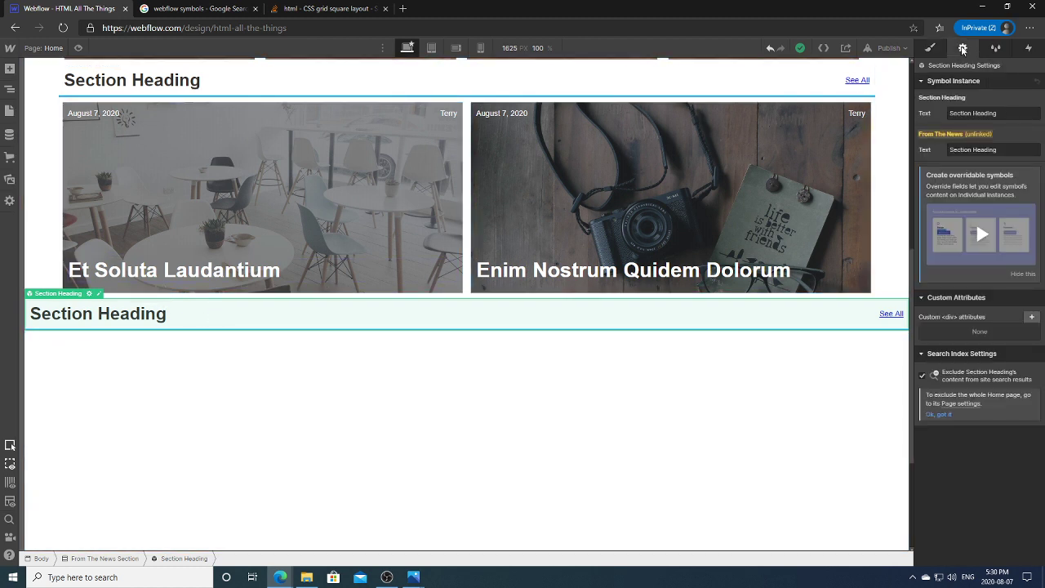
left_click(1000, 150)
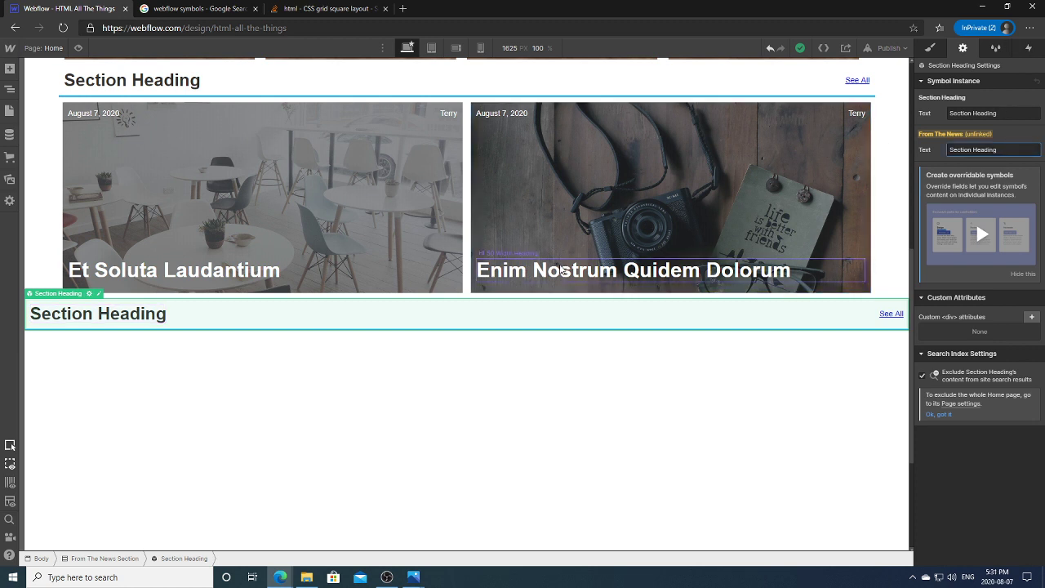
left_click(258, 331)
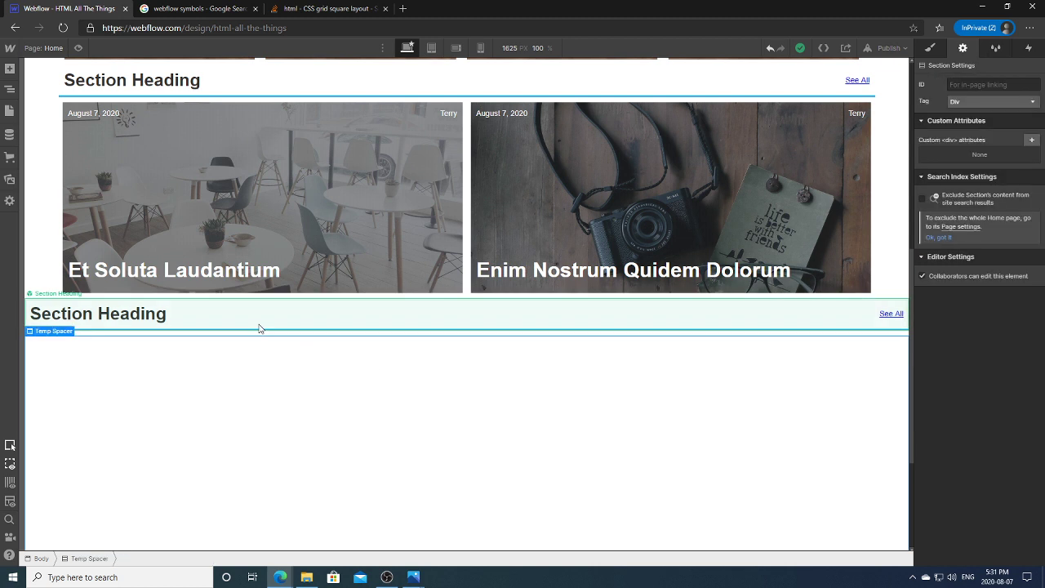
left_click(294, 181)
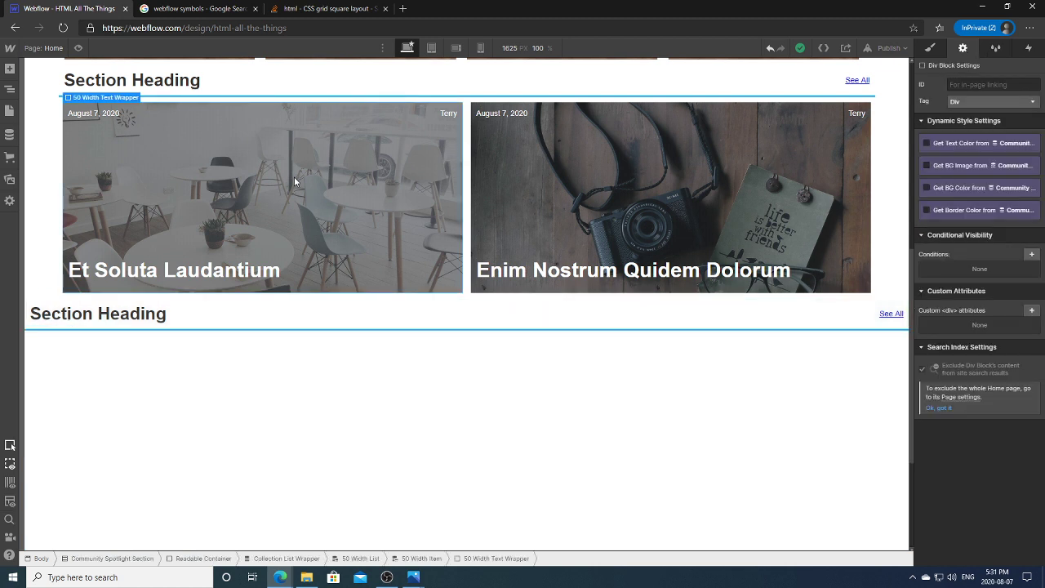
left_click(215, 313)
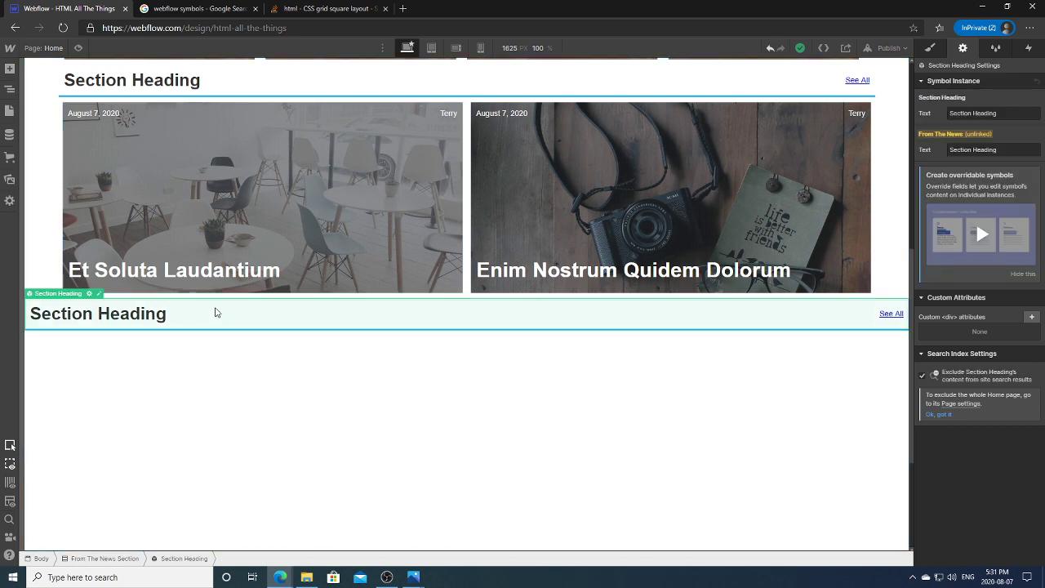
double_click(216, 313)
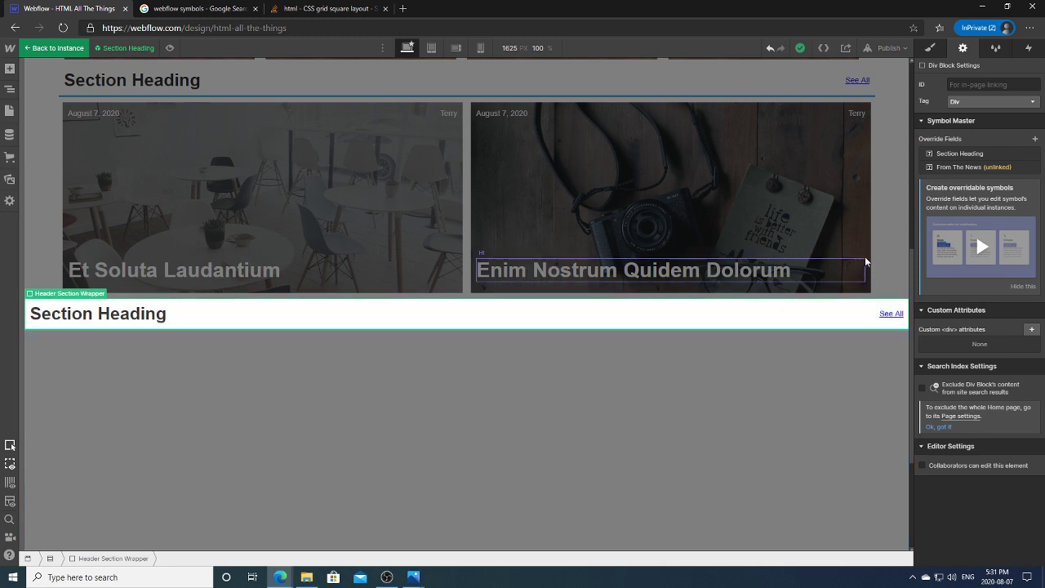
left_click(931, 48)
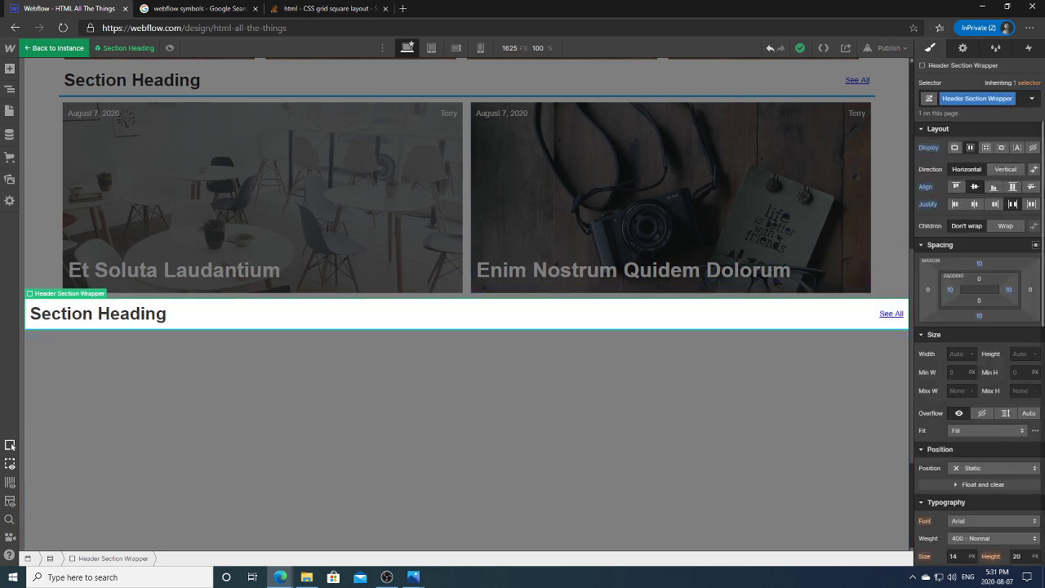
scroll(979, 343, "down", 5)
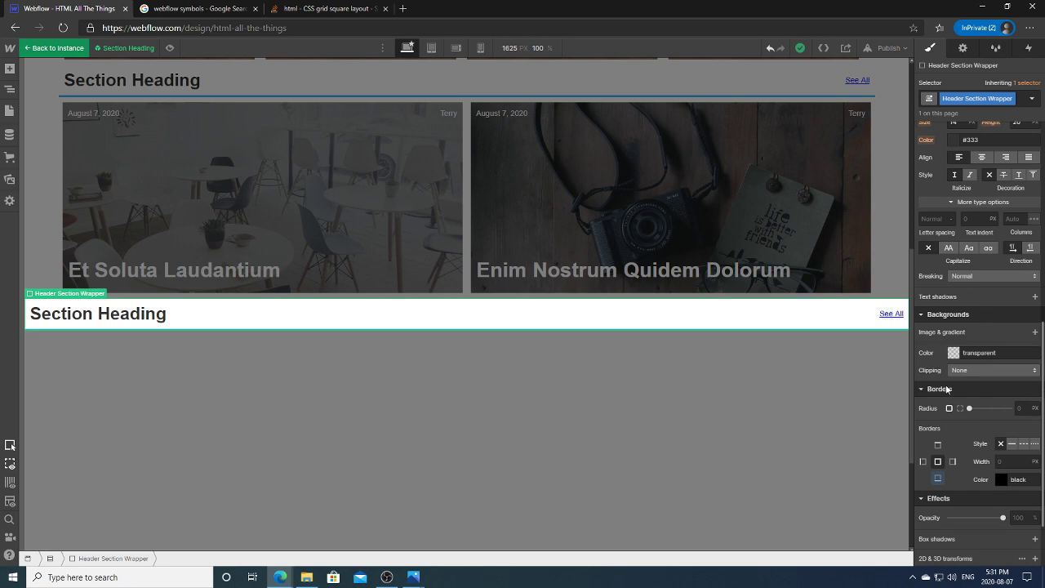
left_click(708, 352)
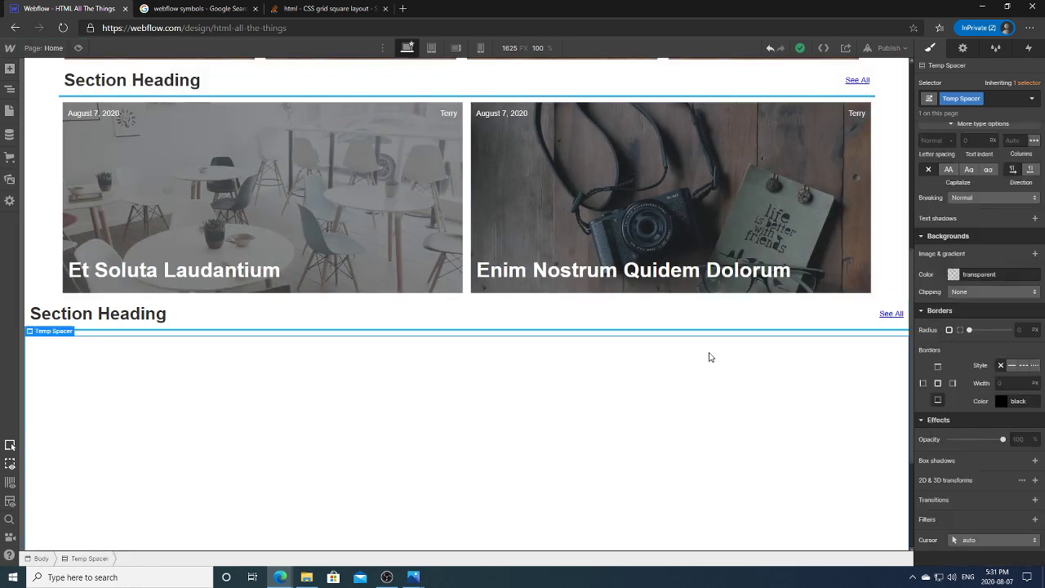
left_click(330, 321)
double_click(371, 304)
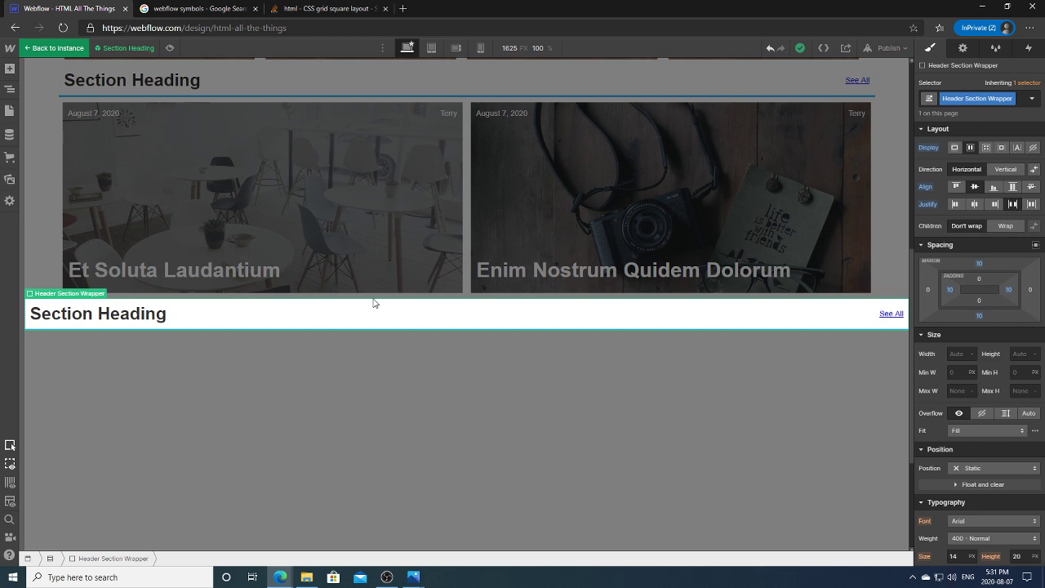
left_click(133, 320)
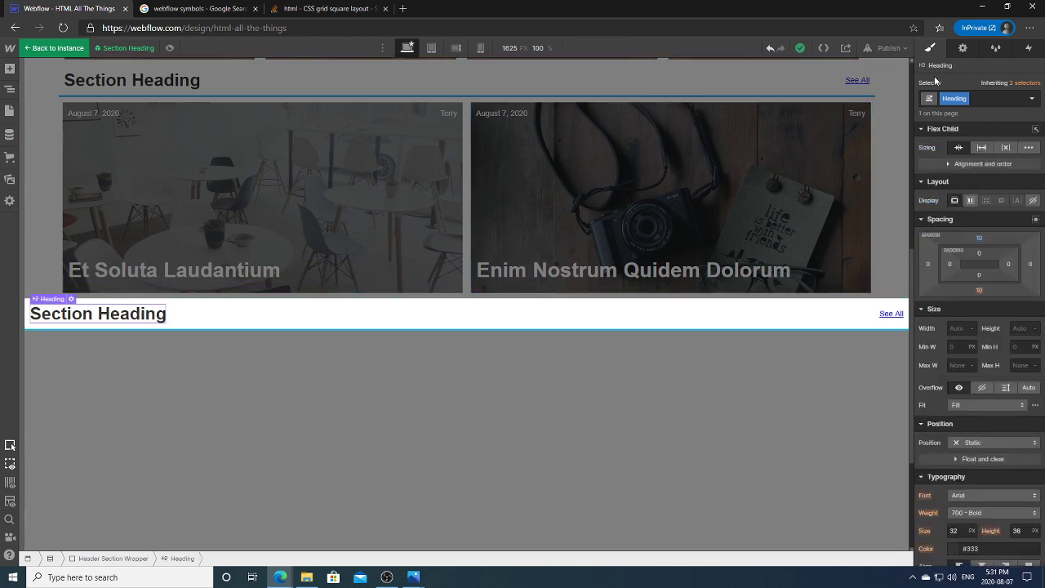
scroll(965, 396, "down", 8)
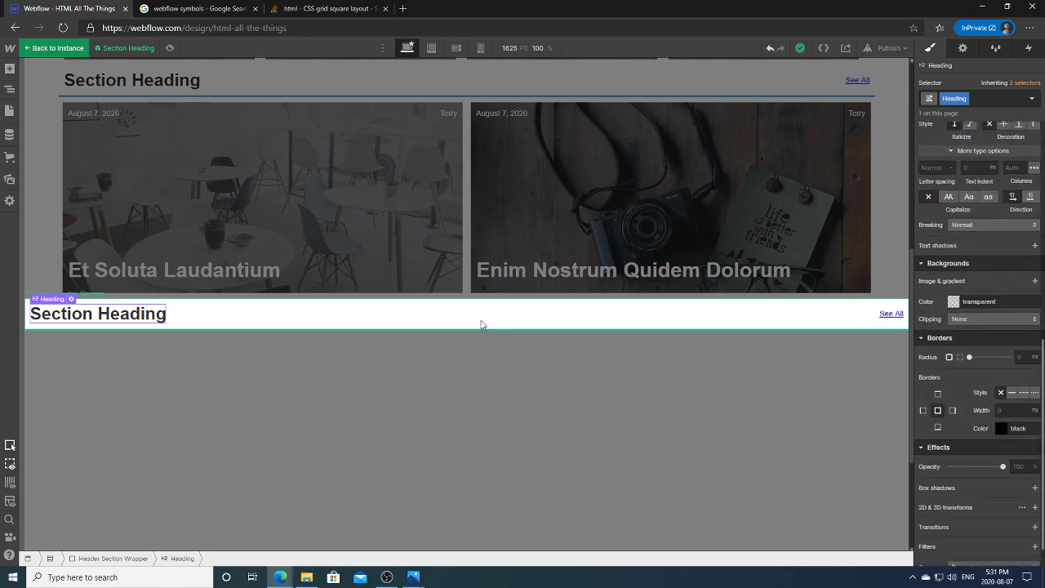
left_click(553, 378)
Step: Enter 'Test' in the instance's From The News override text, then clear it
left_click(545, 307)
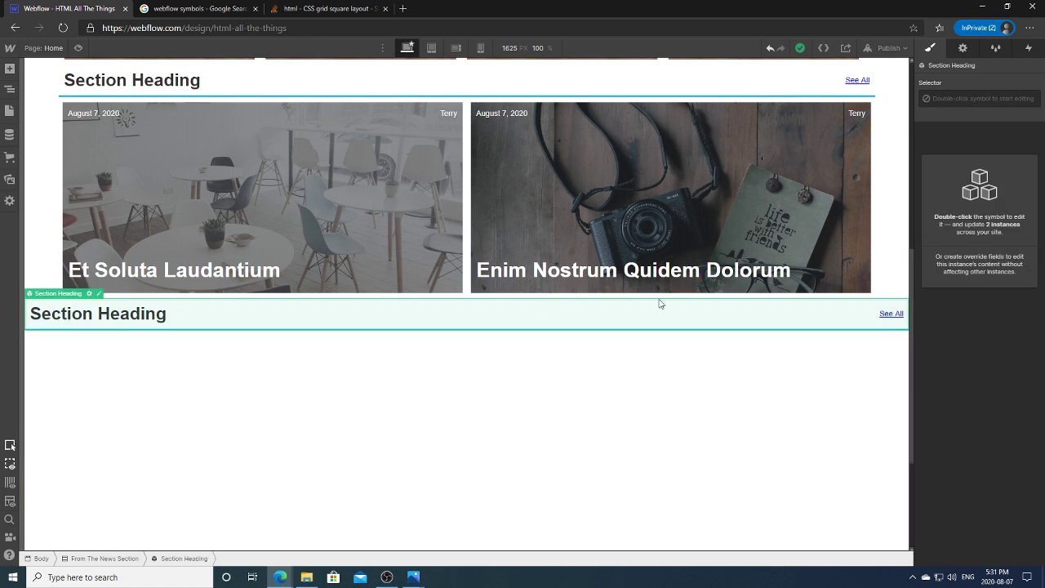
left_click(964, 48)
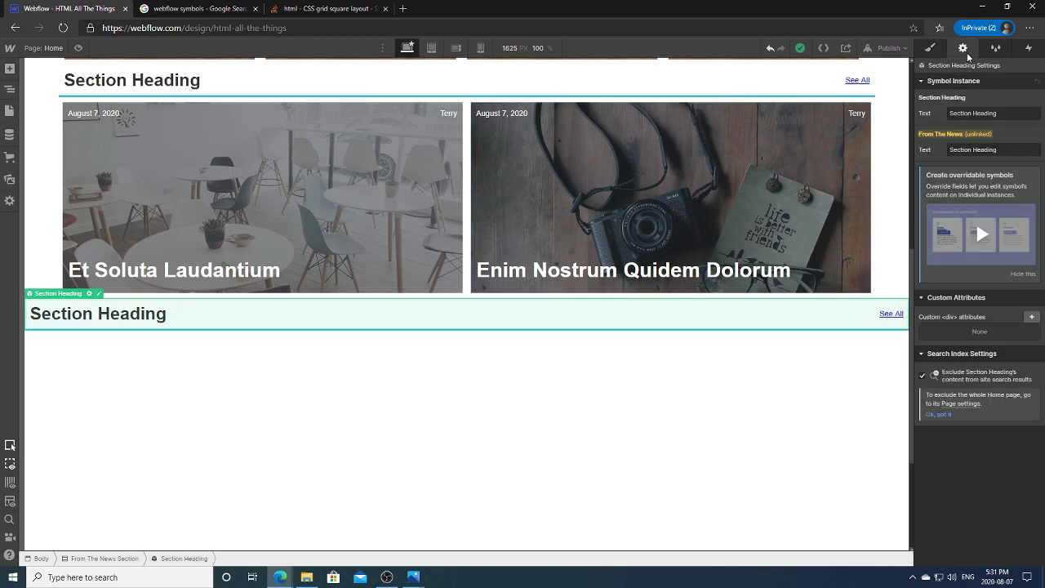
left_click(991, 150)
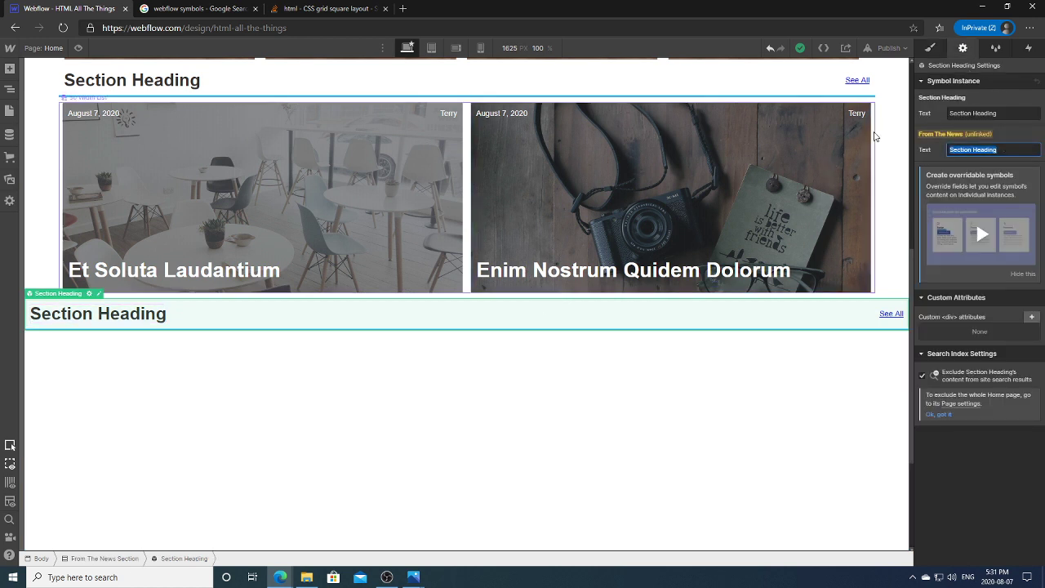
type("Test")
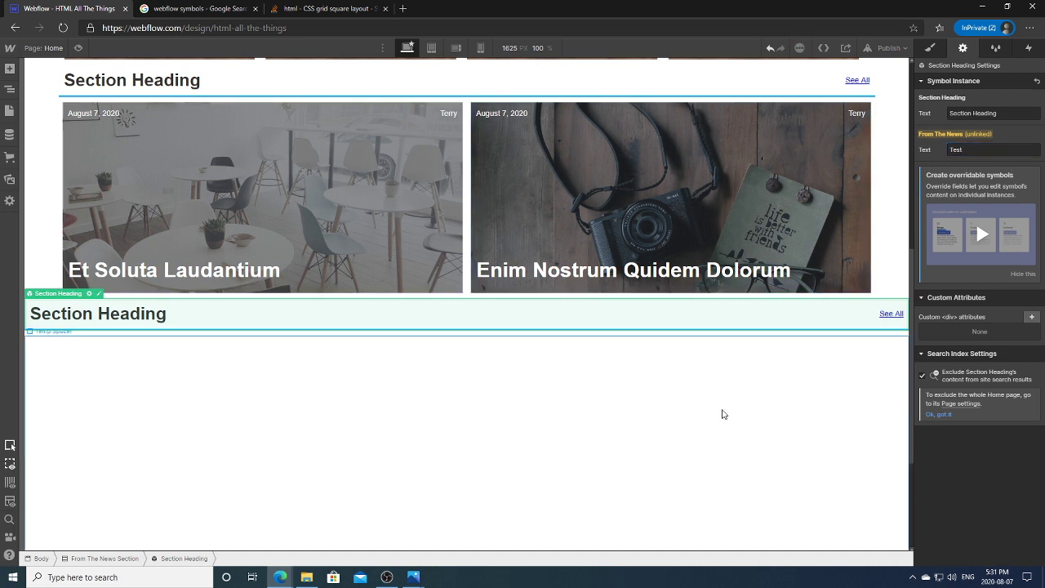
left_click(721, 413)
left_click(513, 309)
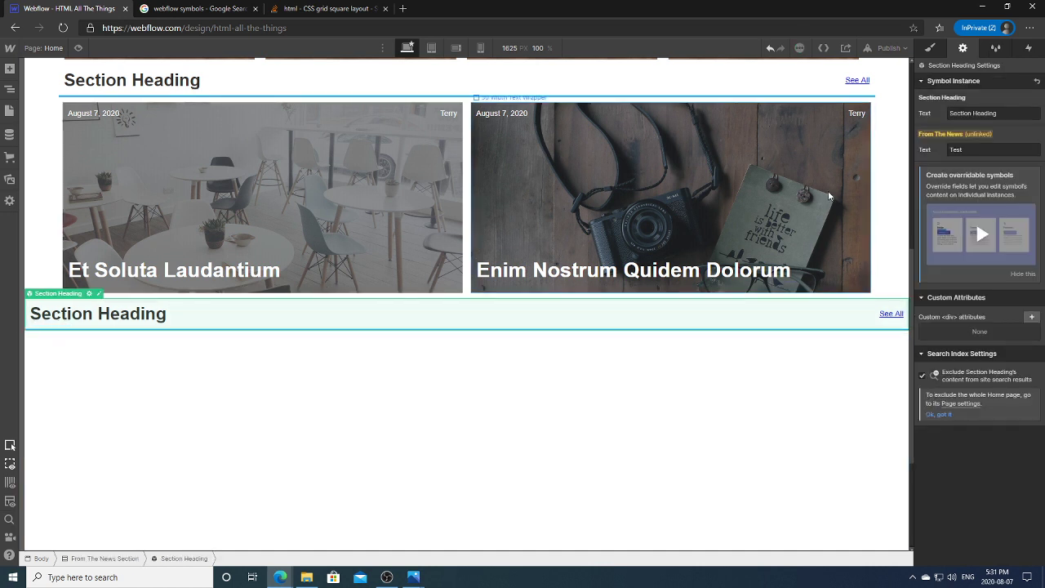
left_click(1001, 145)
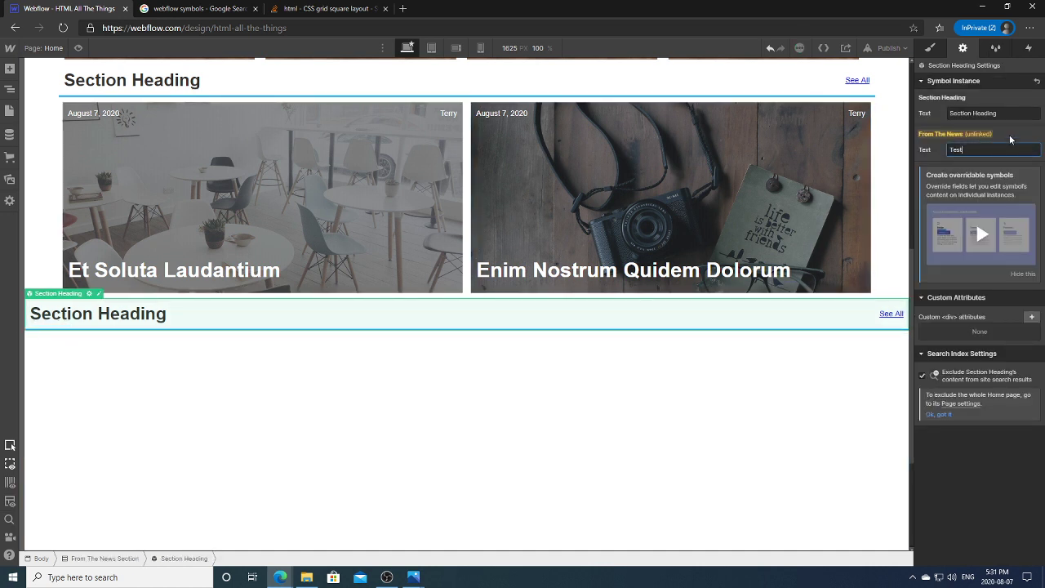
double_click(1015, 143)
key("BackSpace")
Step: Enter and leave symbol editing, then show the instance's full settings
double_click(98, 300)
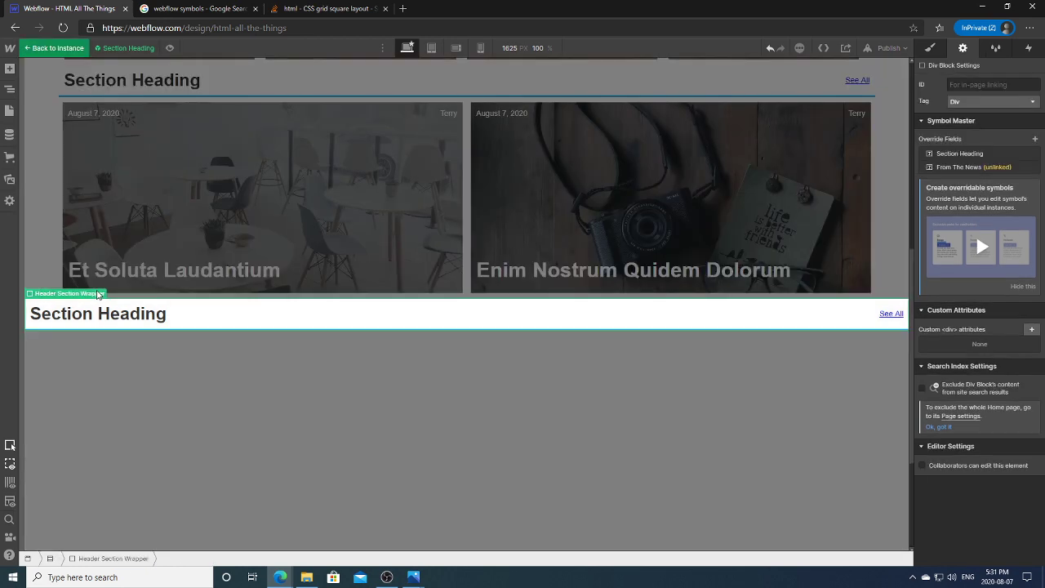
left_click(134, 381)
left_click(101, 328)
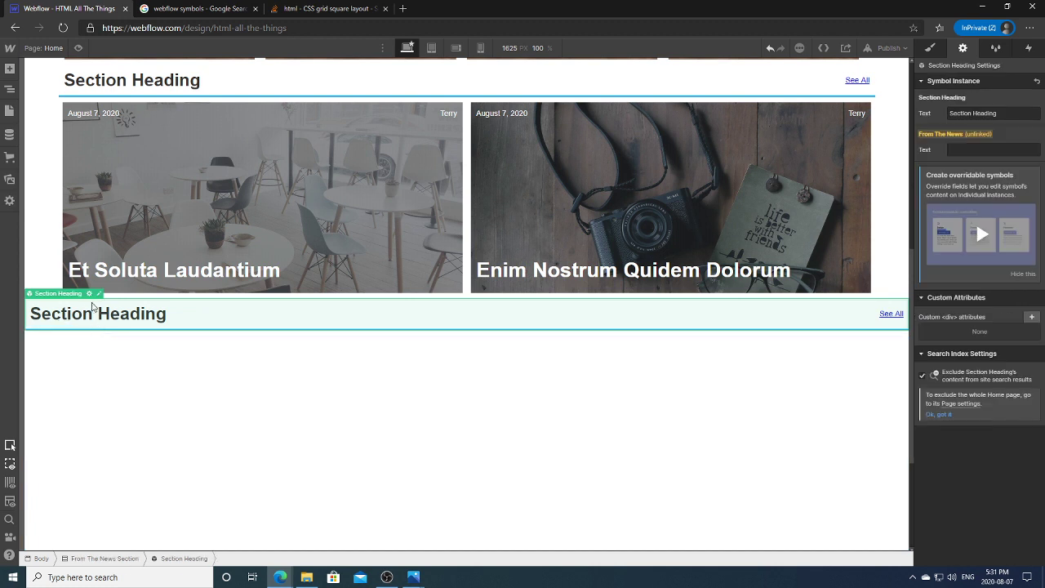
left_click(90, 296)
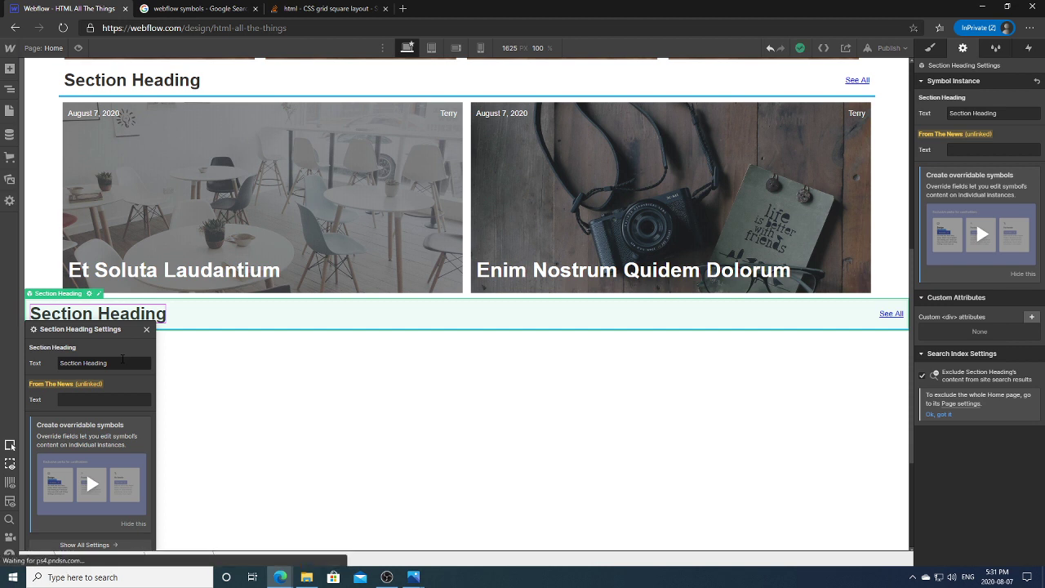
left_click(146, 329)
left_click(89, 293)
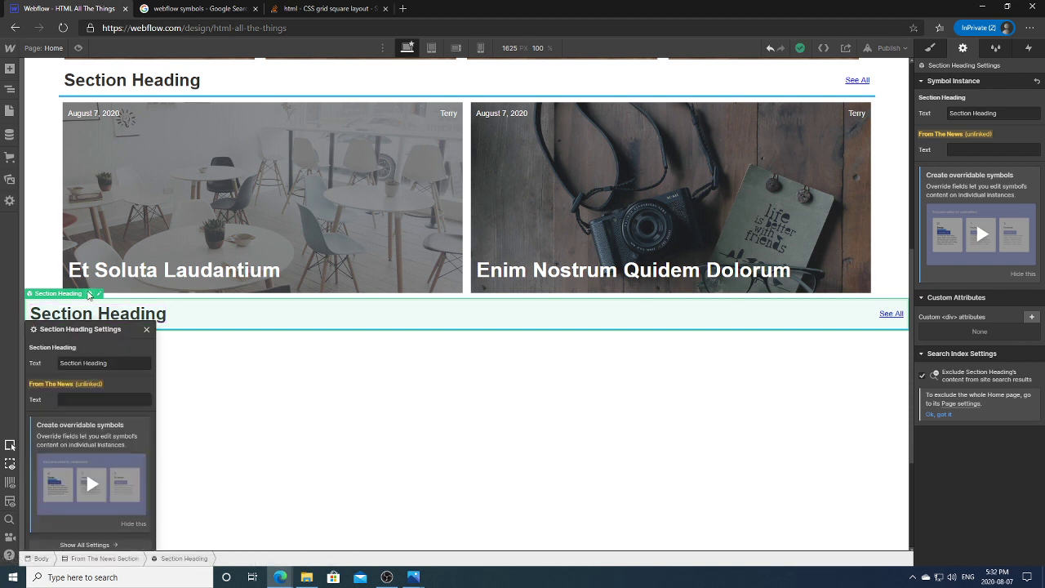
left_click(111, 543)
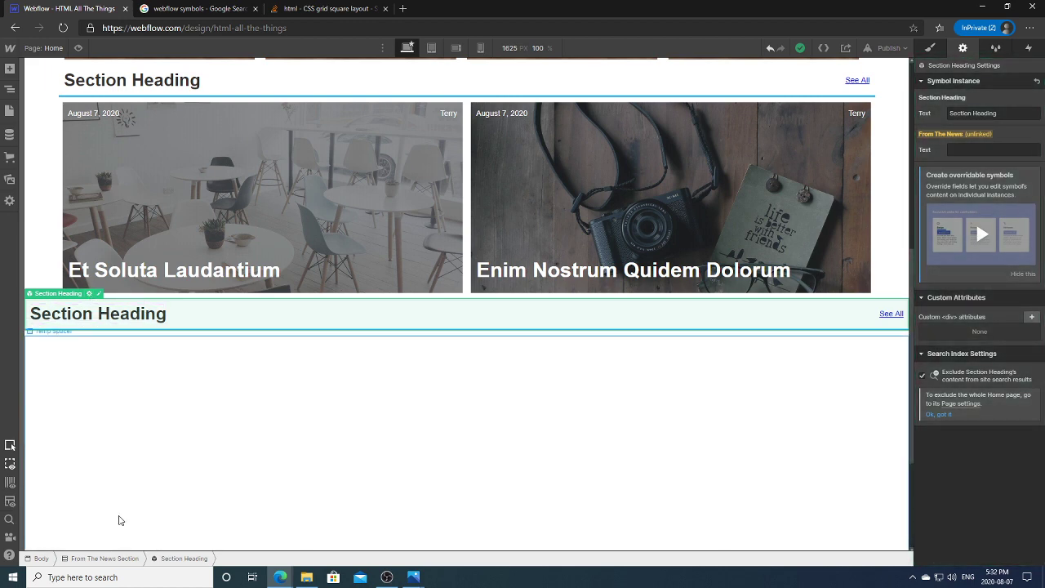
Step: Open the symbol's override field management and delete the unlinked From The News field
double_click(100, 312)
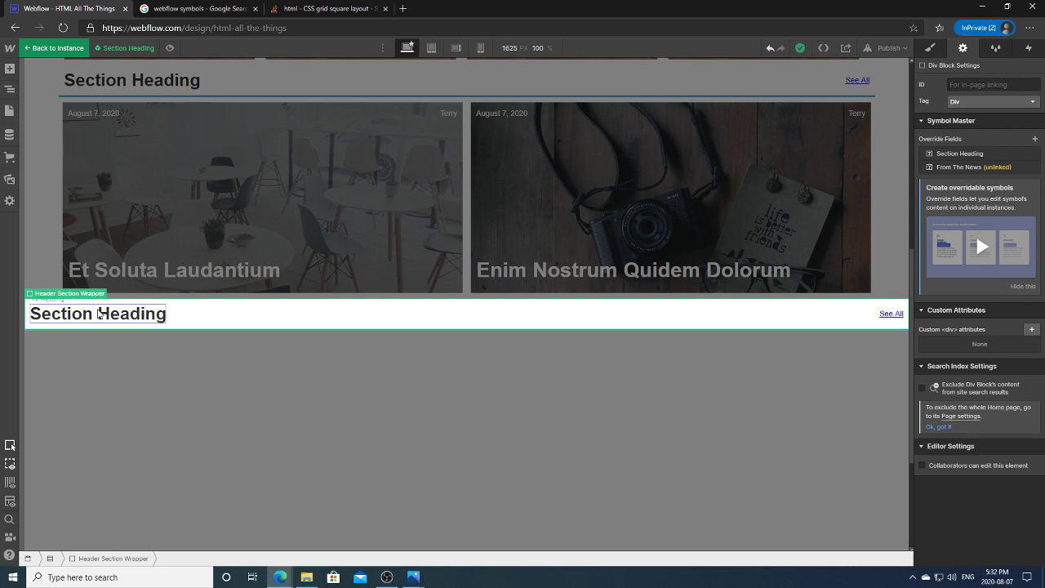
left_click(99, 312)
left_click(132, 375)
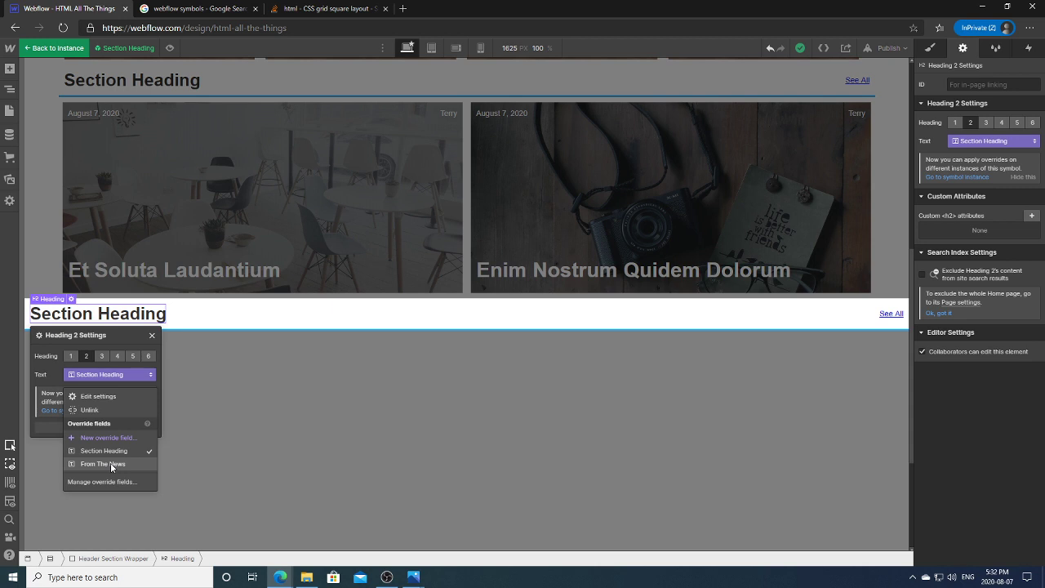
left_click(111, 482)
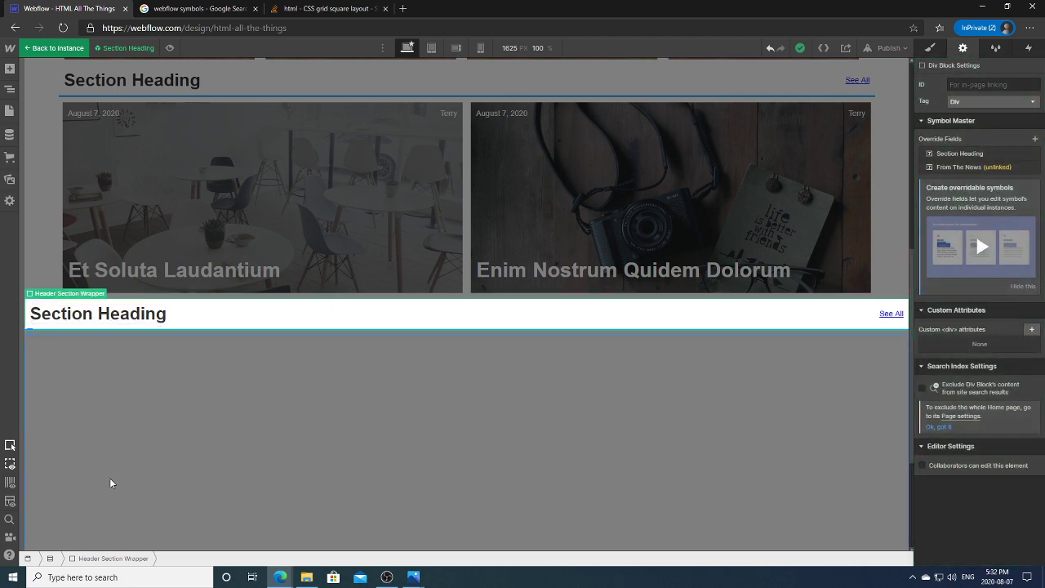
left_click(1033, 166)
Step: Rename the override field to 'Community Spotlight' with default text 'Community Spotlight'
left_click(1001, 154)
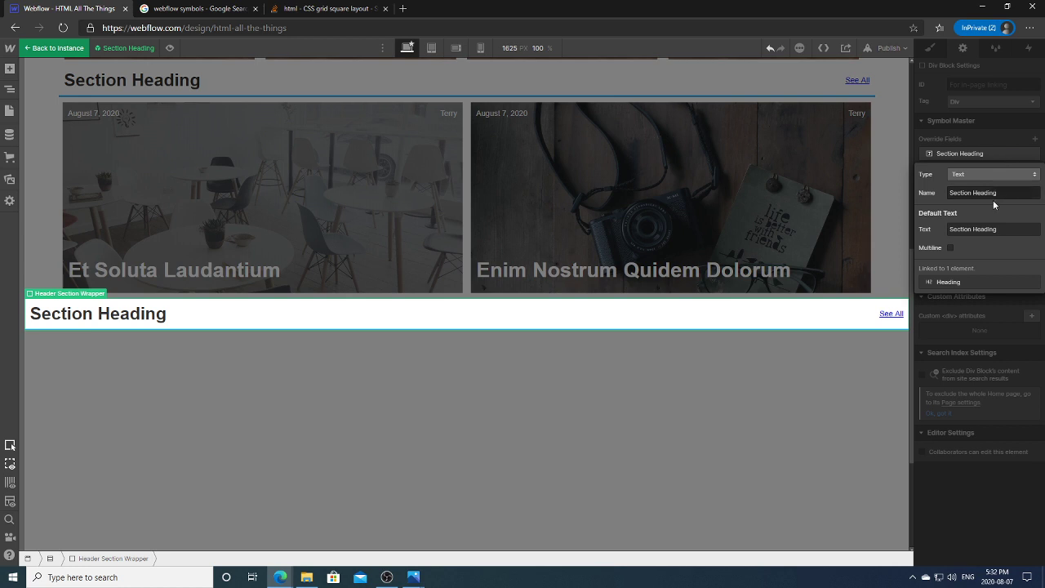
triple_click(992, 194)
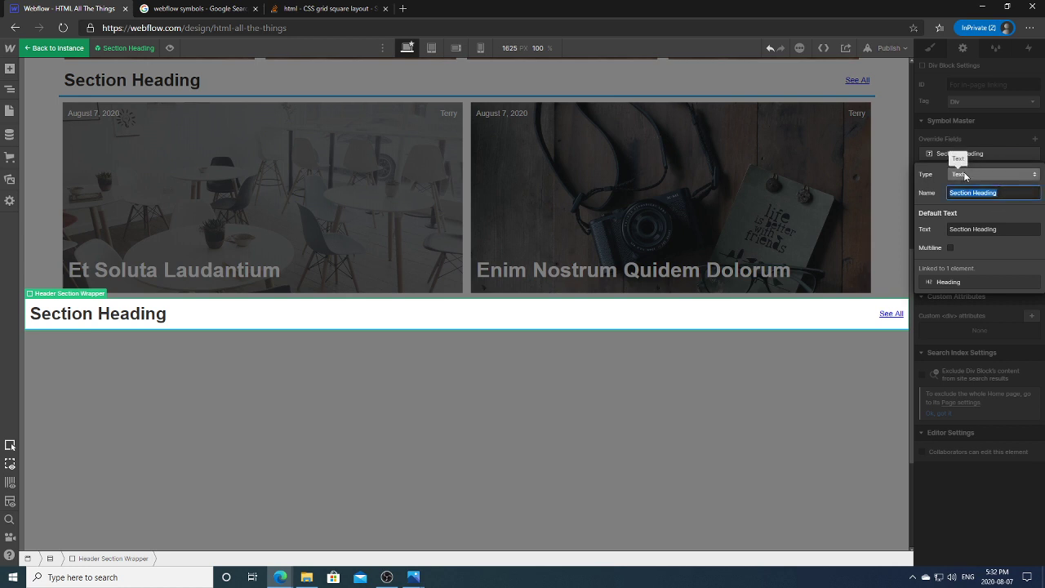
left_click(978, 137)
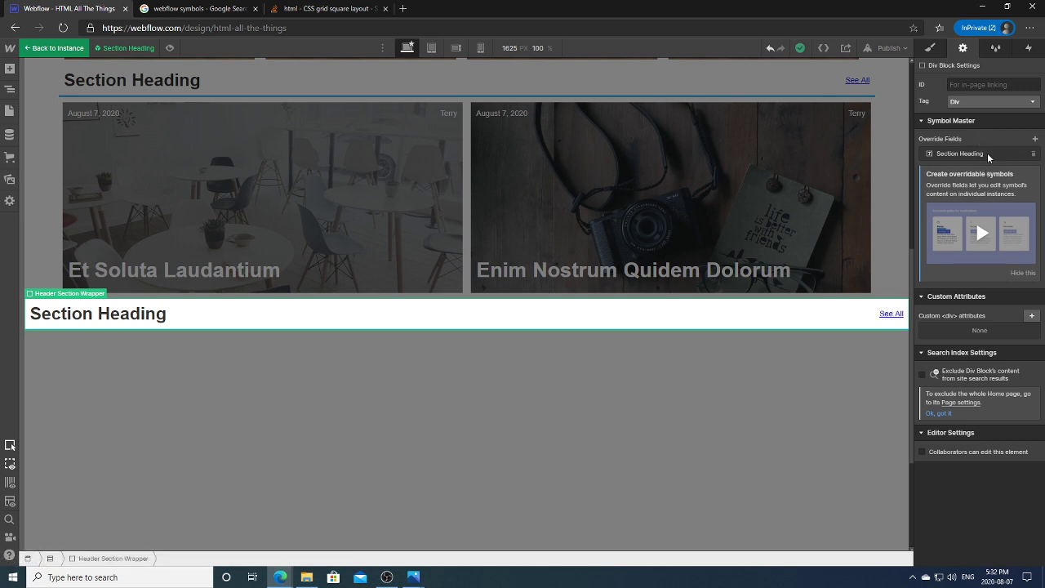
left_click(987, 152)
triple_click(992, 192)
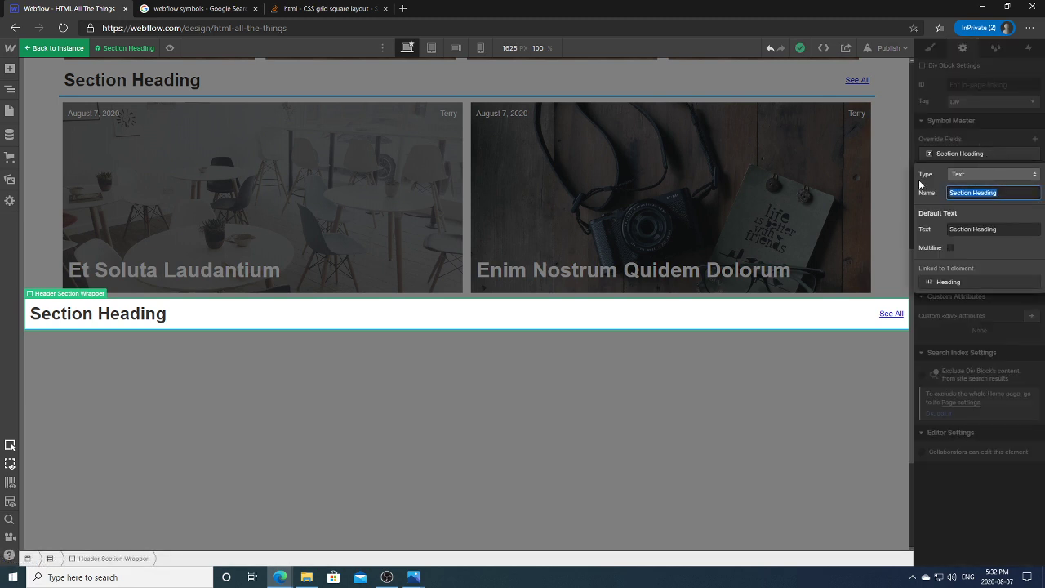
type("Community")
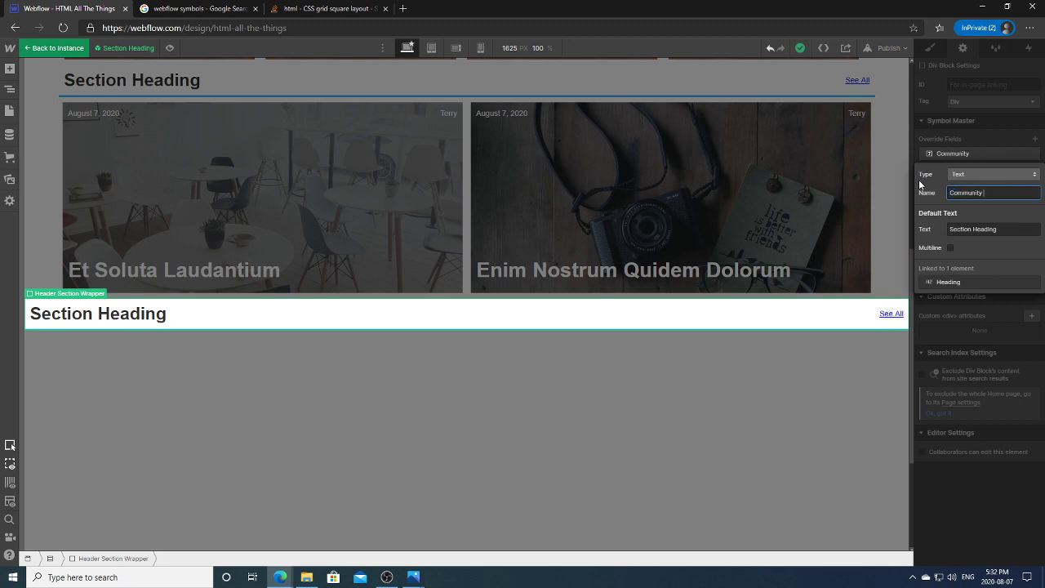
type(" Spotlight")
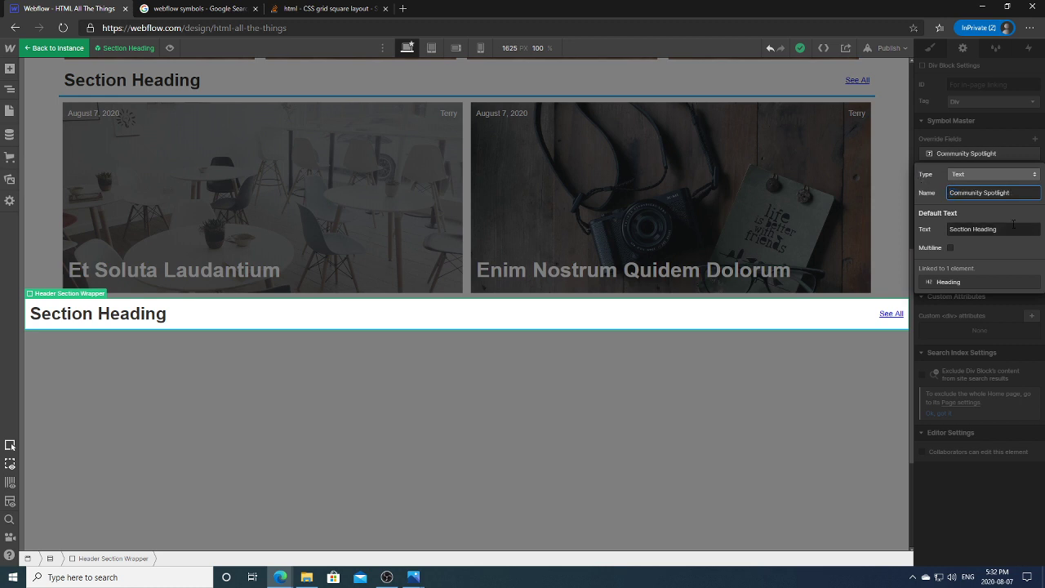
key("Tab")
type("Commu")
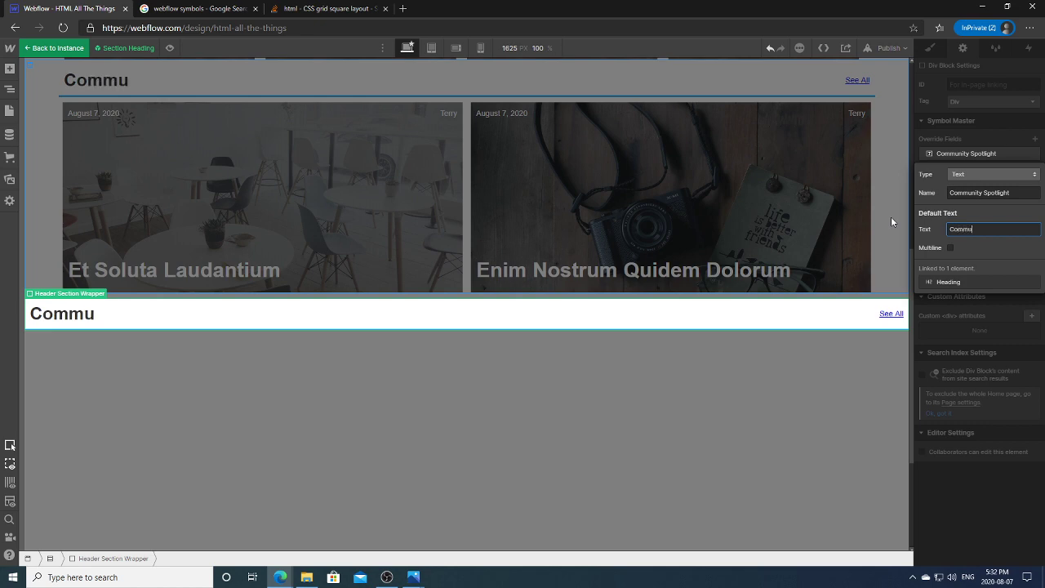
type("nity Spotlight")
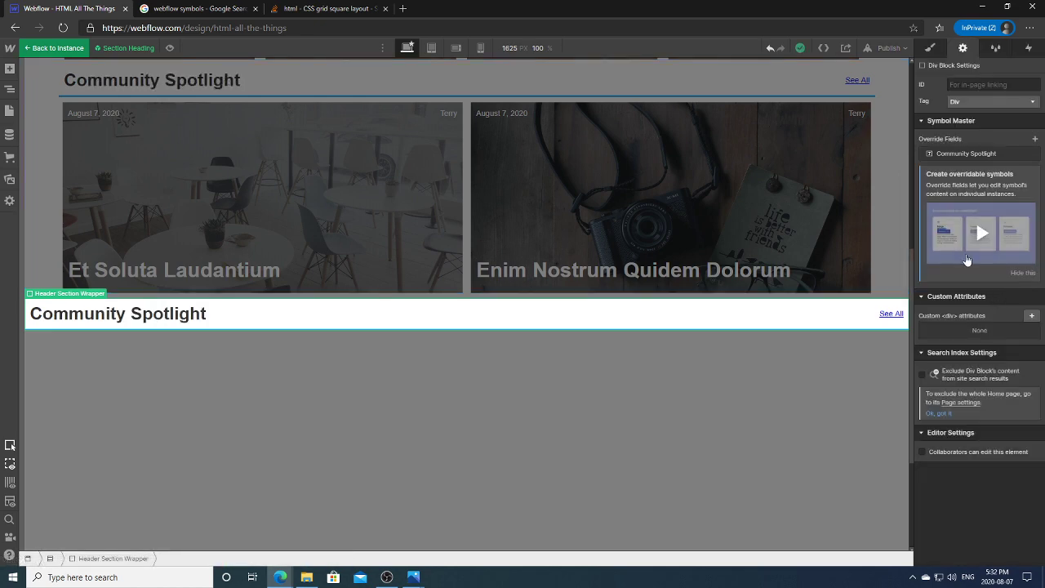
left_click(523, 375)
Step: Select both Section Heading instances to check they read Community Spotlight
left_click(237, 318)
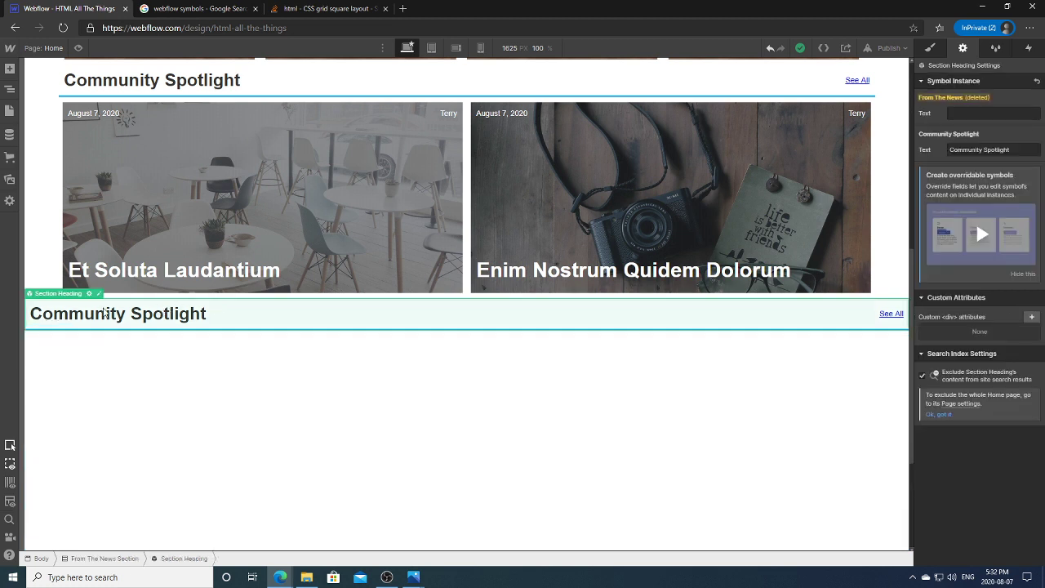
left_click(555, 351)
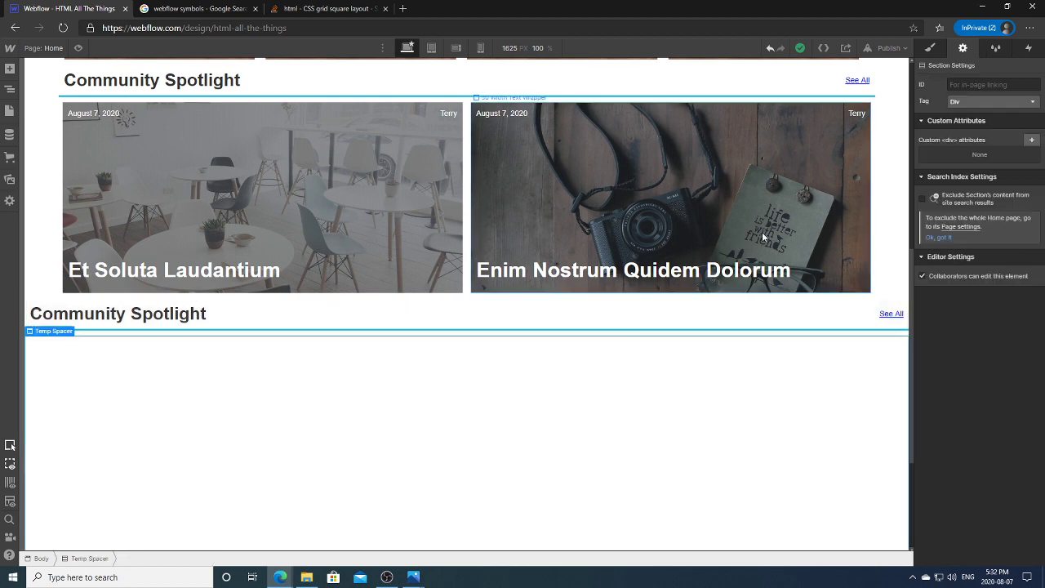
left_click(551, 315)
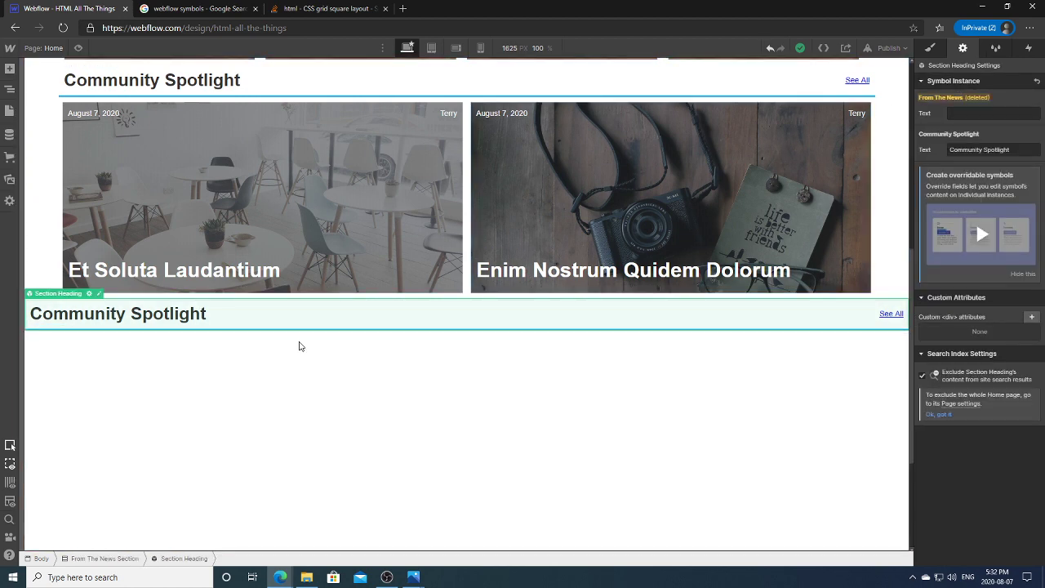
Step: Link the symbol's H2 text to a newly created 'From The News' override field
double_click(92, 310)
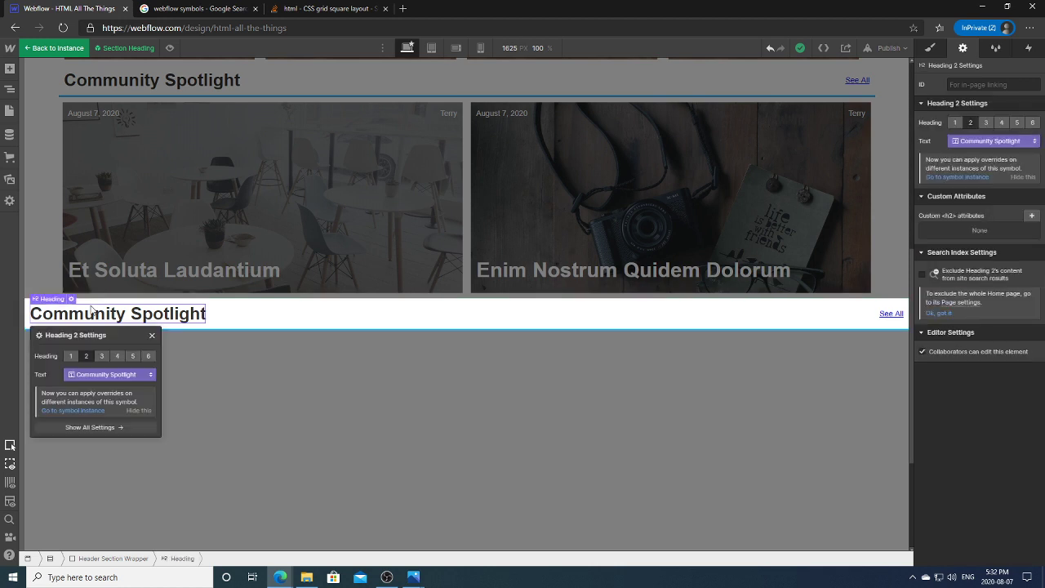
left_click(142, 375)
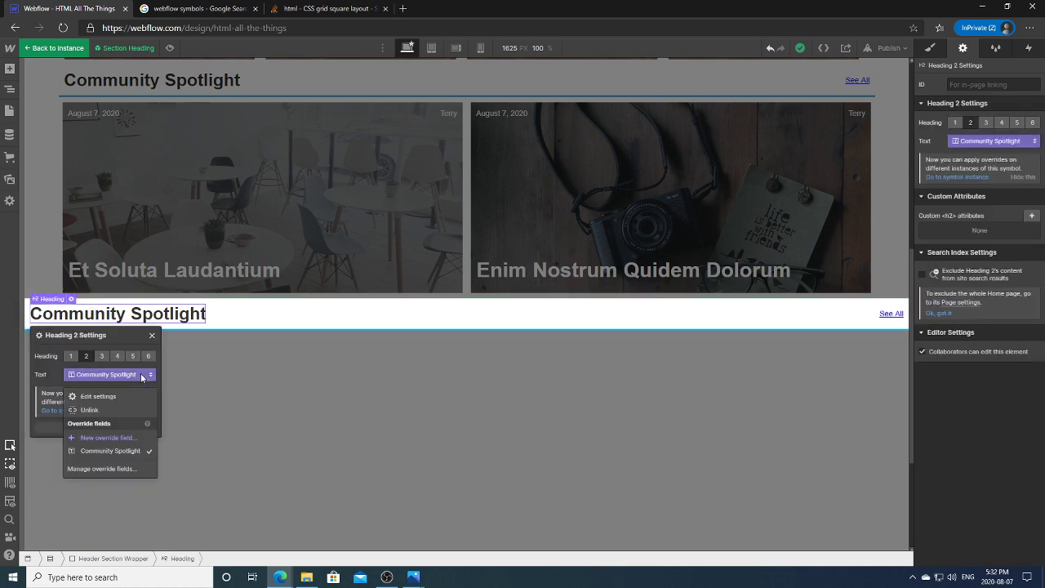
left_click(122, 439)
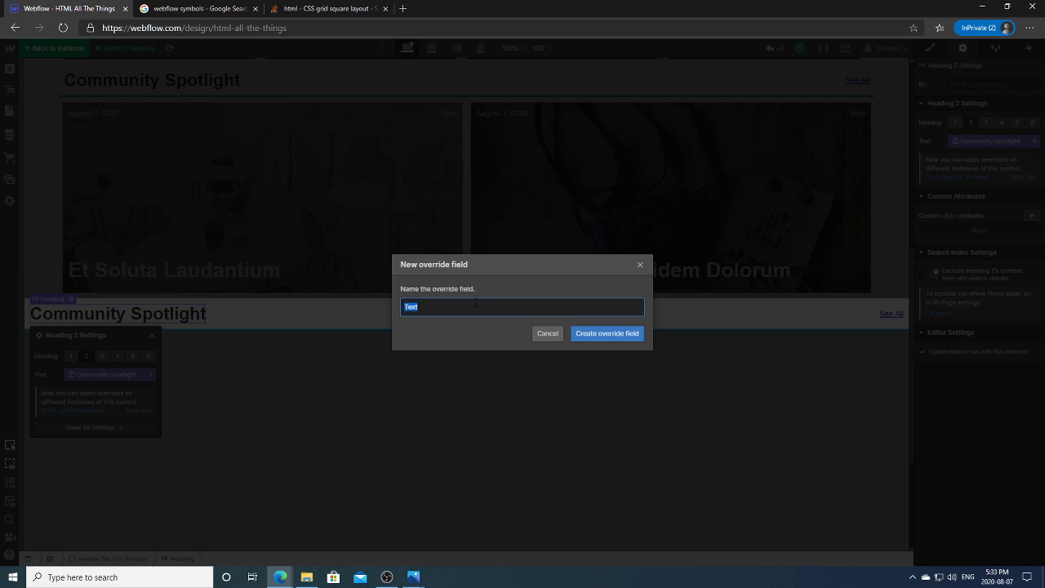
type("From The News")
left_click(602, 334)
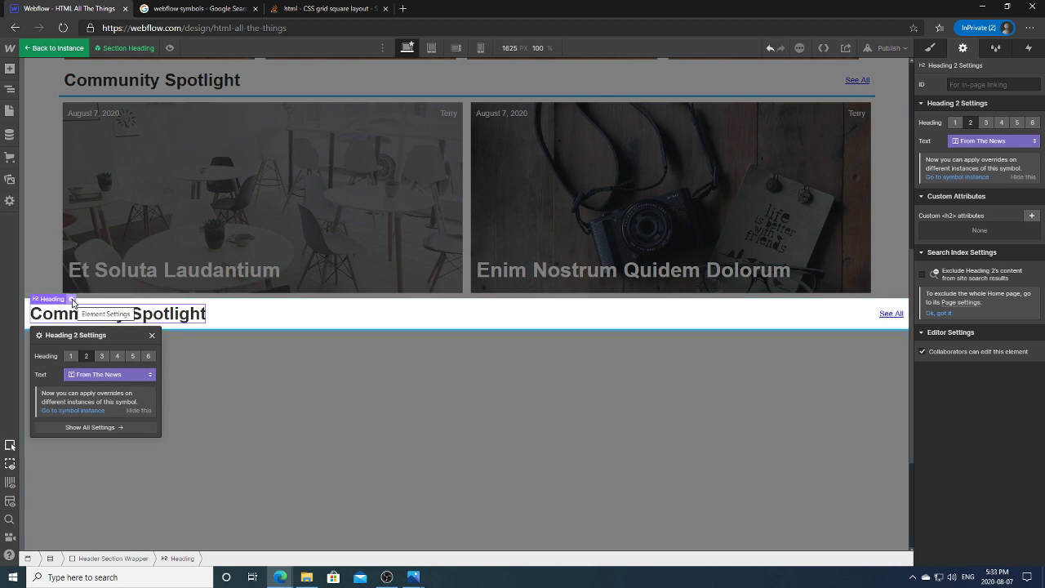
left_click(125, 375)
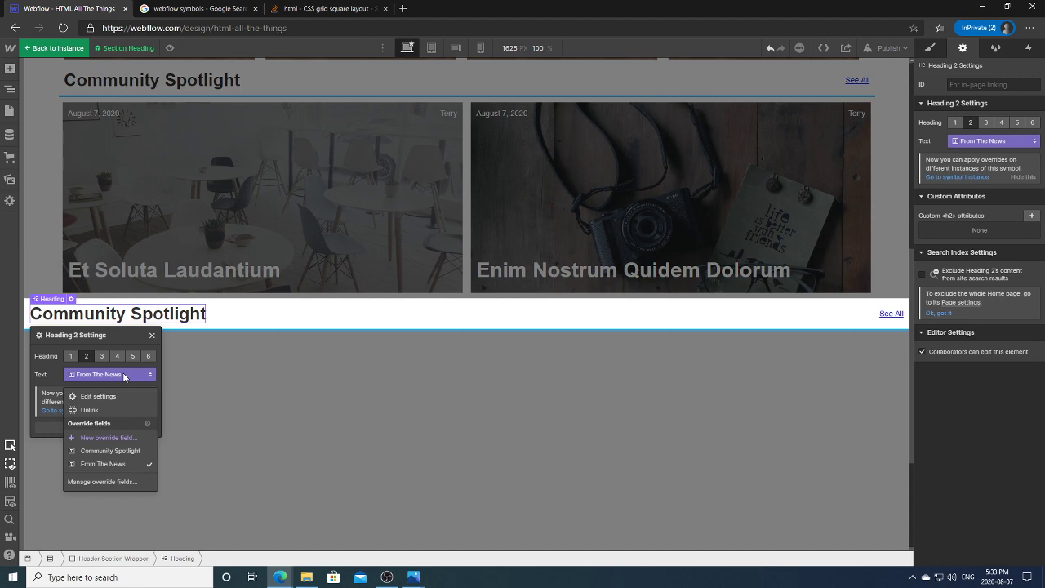
left_click(114, 464)
Step: Set the From The News override field's default text to 'From The News'
left_click(191, 426)
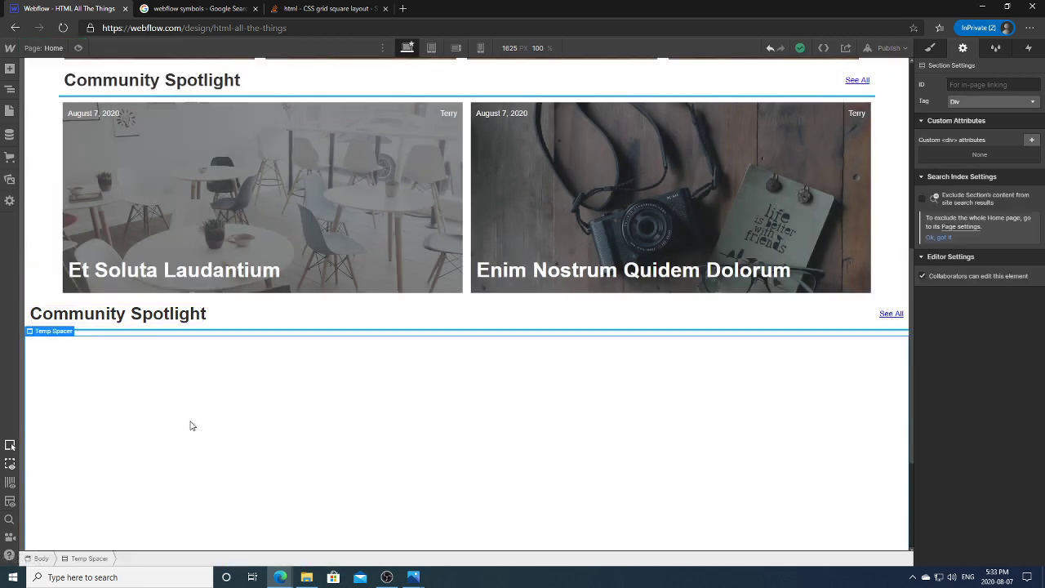
double_click(164, 311)
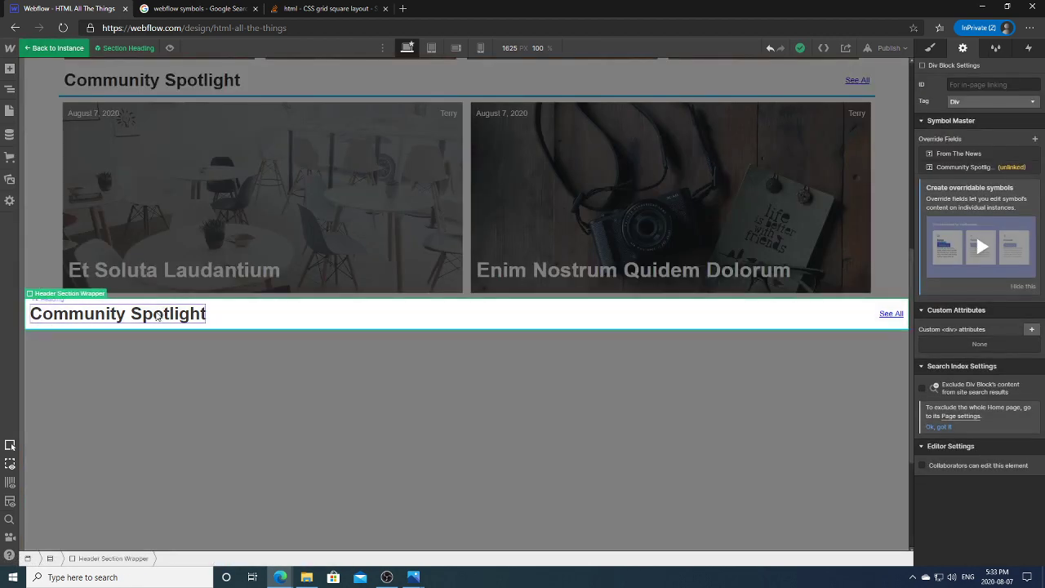
left_click(958, 166)
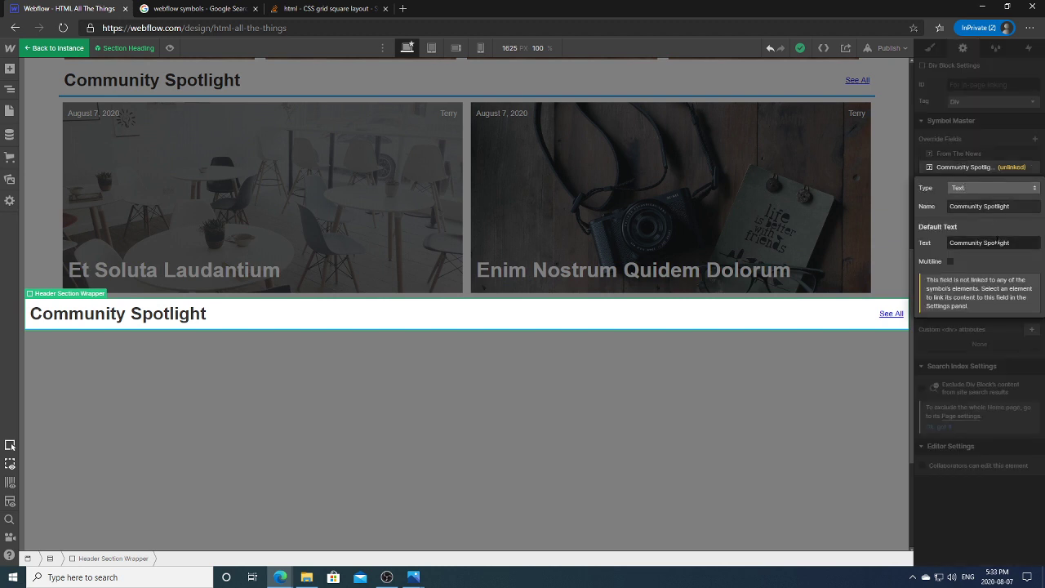
left_click(965, 150)
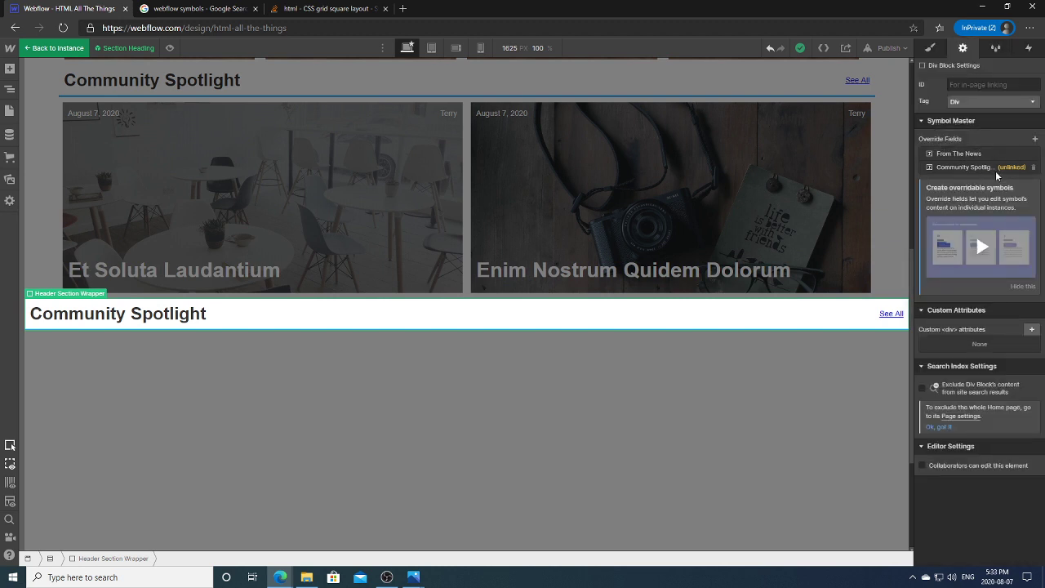
left_click(980, 154)
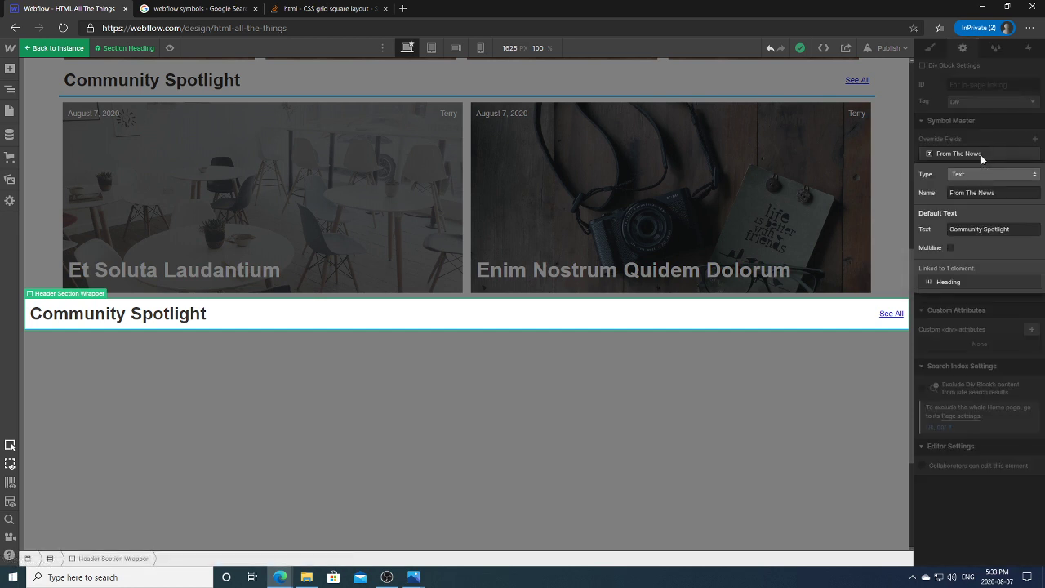
left_click(1021, 229)
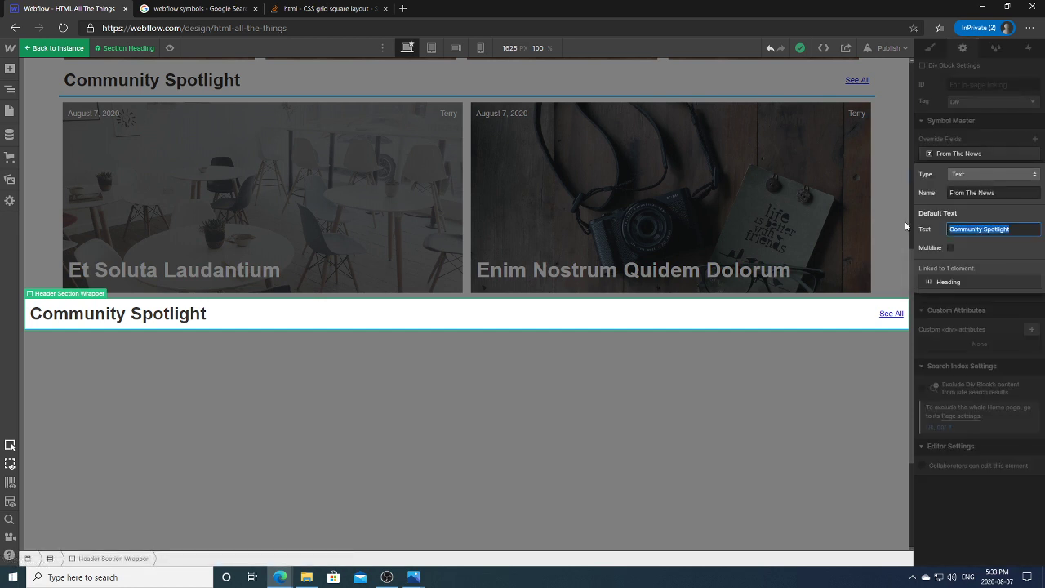
type("Fr")
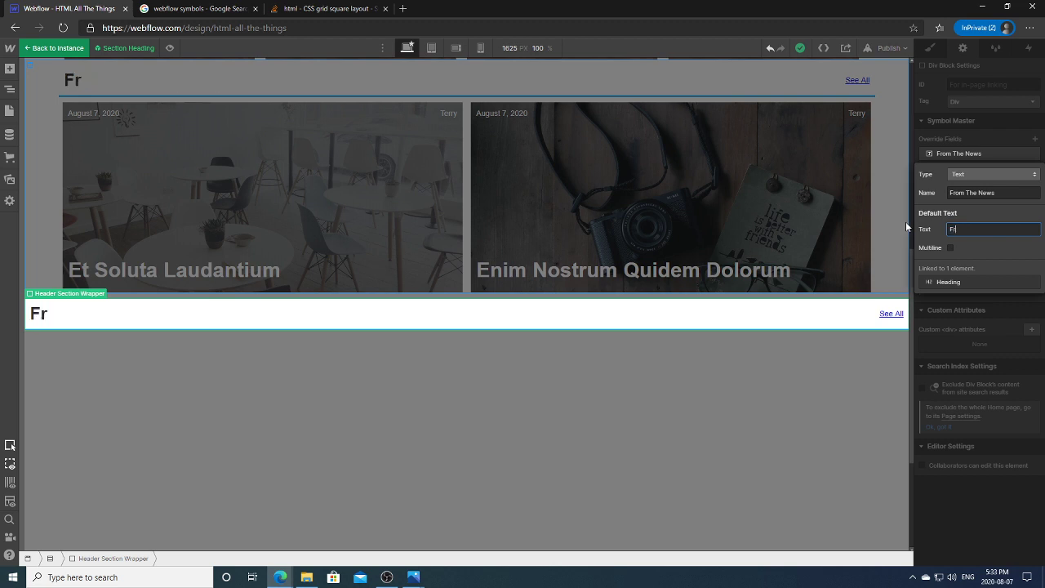
type("om The News")
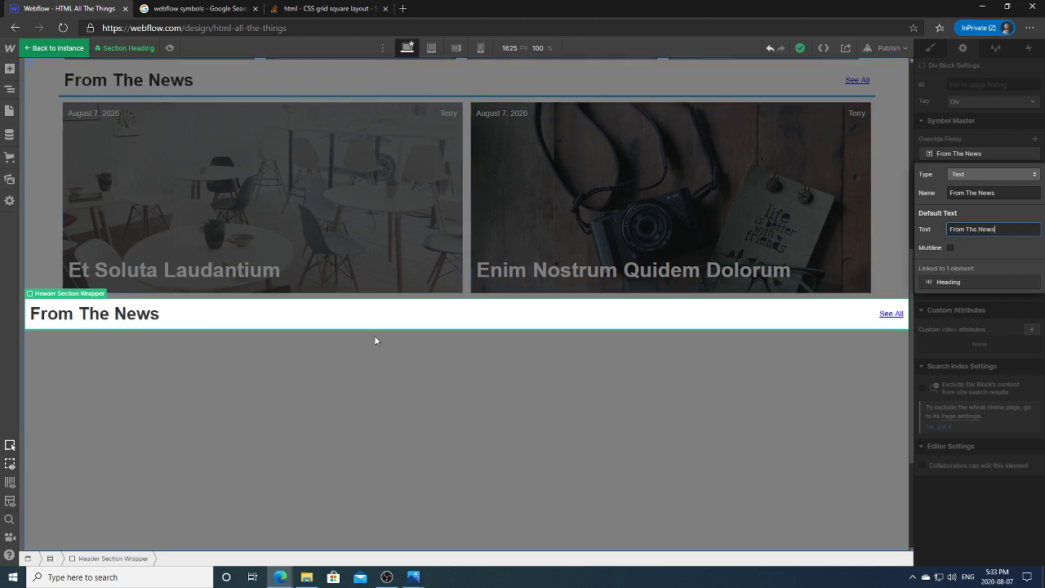
double_click(466, 336)
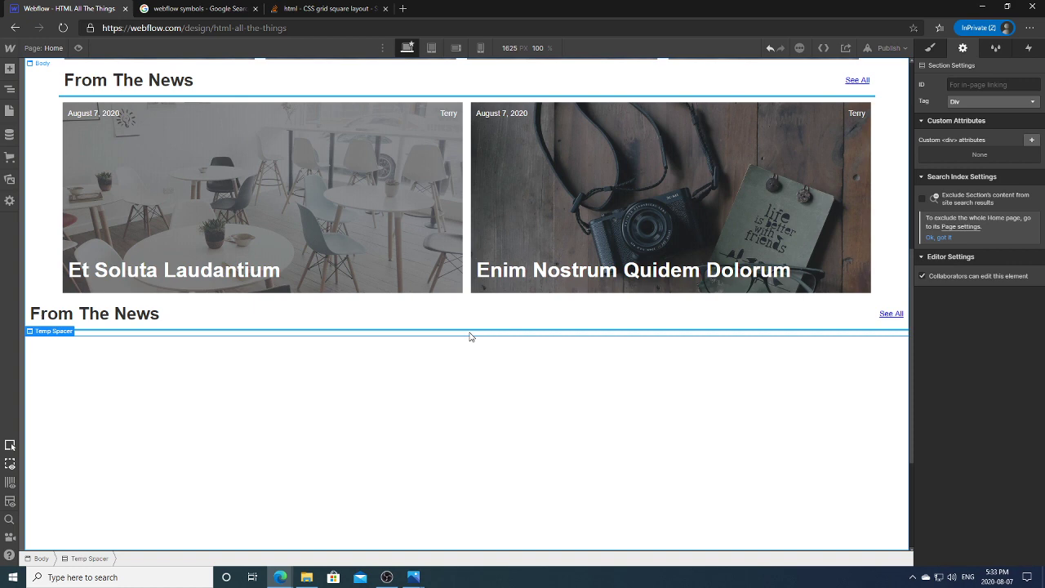
Step: Search Google for 'webflow override symbols'
left_click(200, 8)
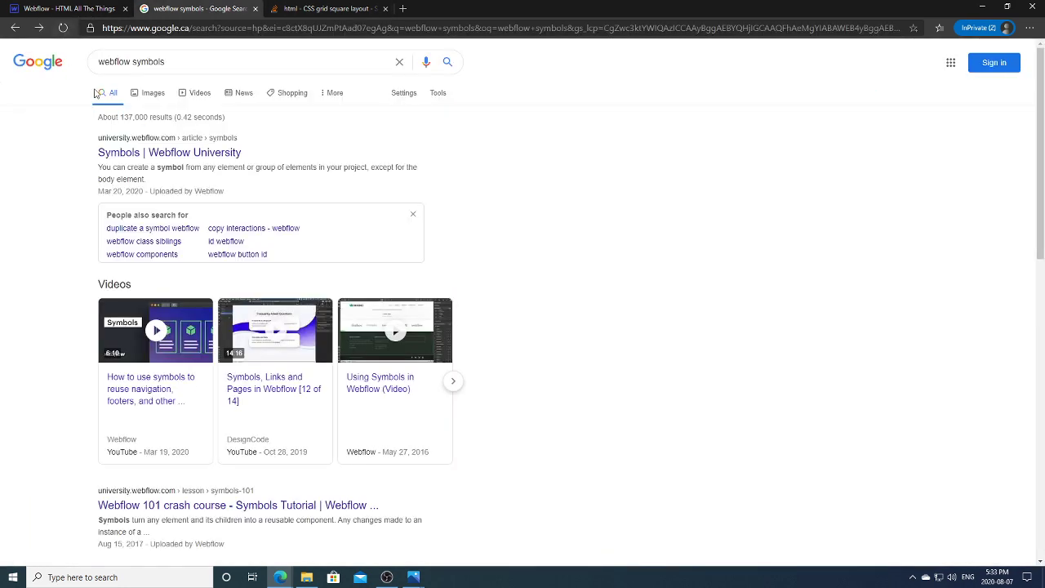
left_click_drag(196, 62, 86, 62)
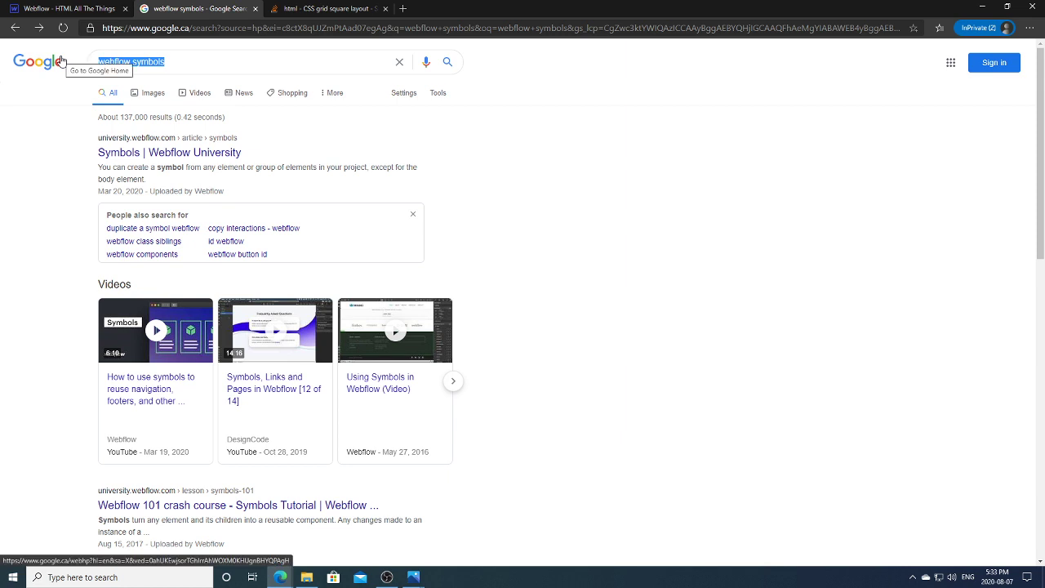
type("webflow")
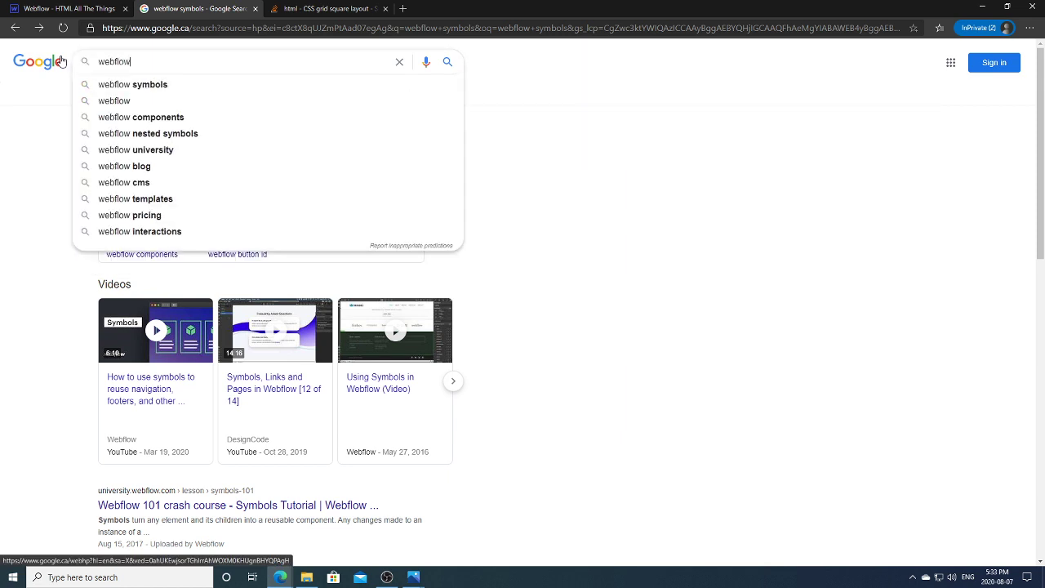
type(" override")
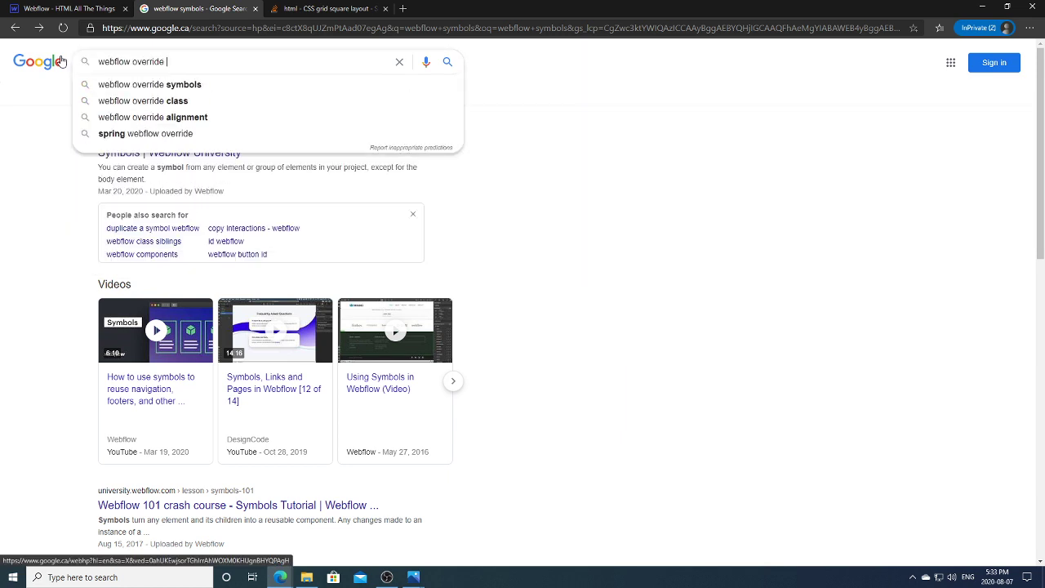
left_click(149, 84)
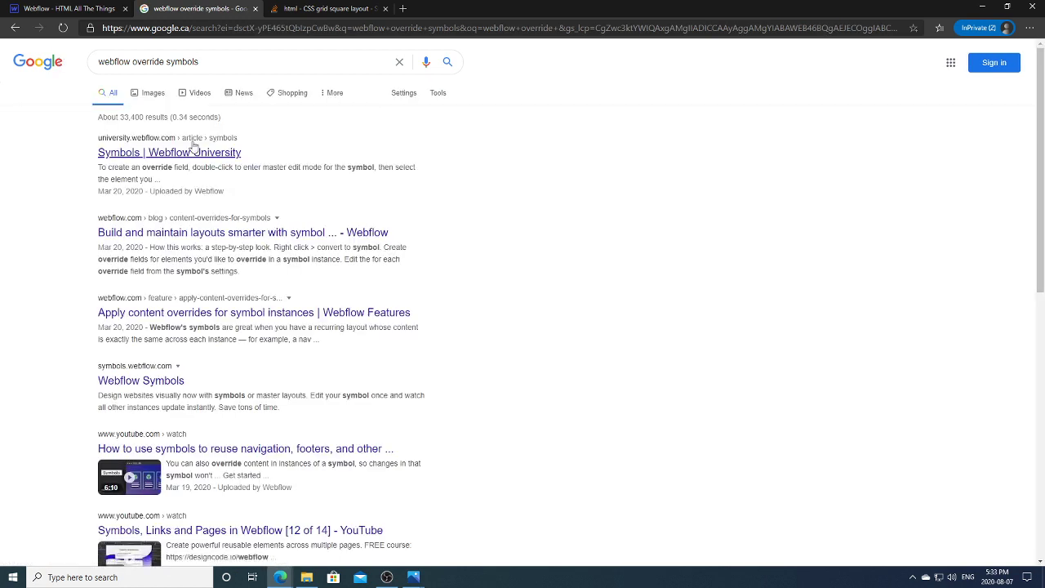
Step: After two failed results, open the Webflow blog article on symbol layouts
left_click(230, 155)
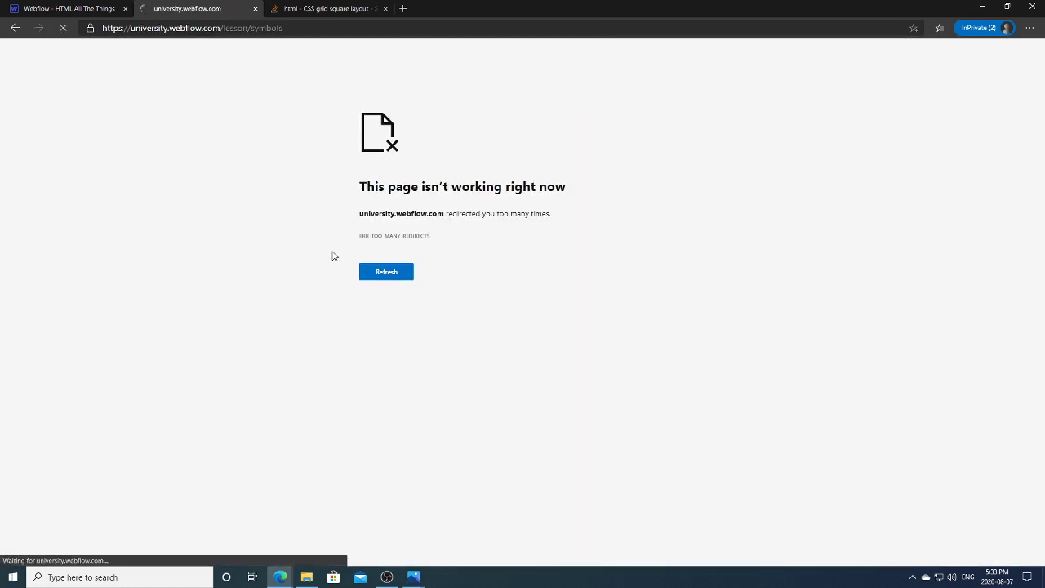
left_click(389, 276)
left_click(13, 30)
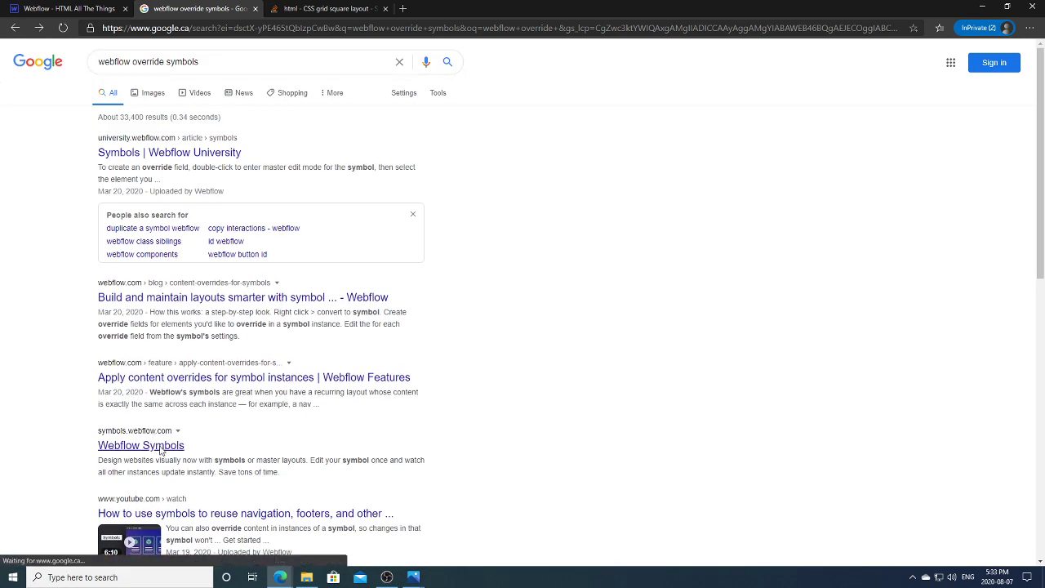
left_click(157, 446)
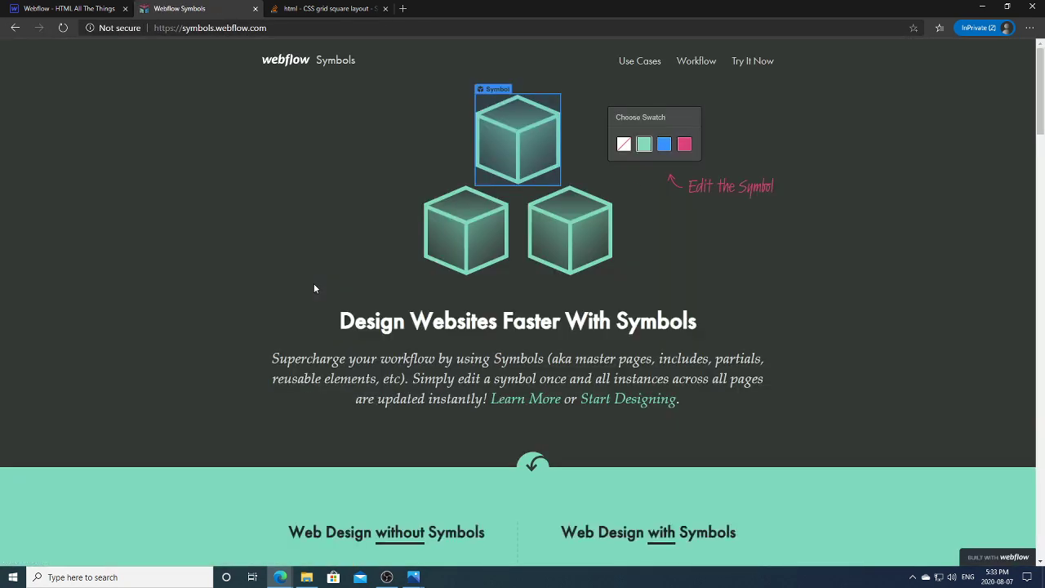
left_click(15, 28)
mouse_move(1042, 174)
left_mouse_down()
mouse_move(1042, 308)
mouse_move(1038, 186)
left_mouse_up()
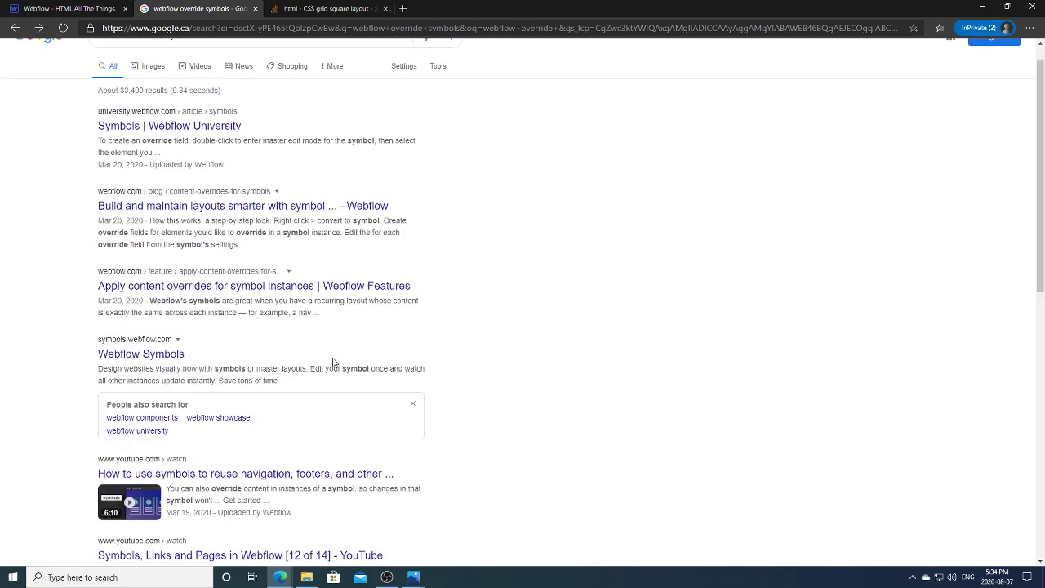
left_click(310, 208)
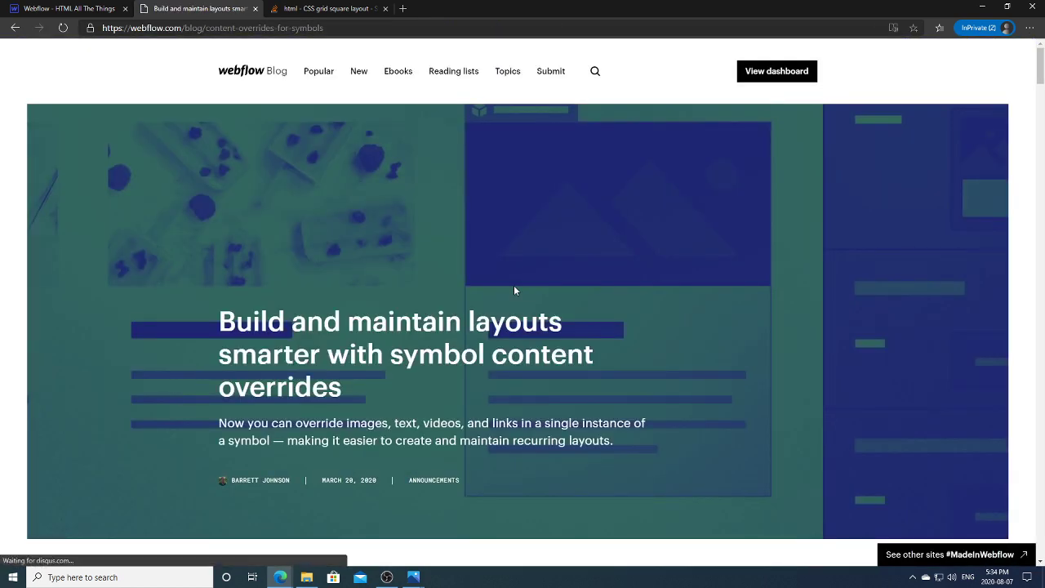
Step: Read Steps 1–4 of the content overrides article, then return to the Webflow Designer
left_click_drag(1041, 70, 1041, 121)
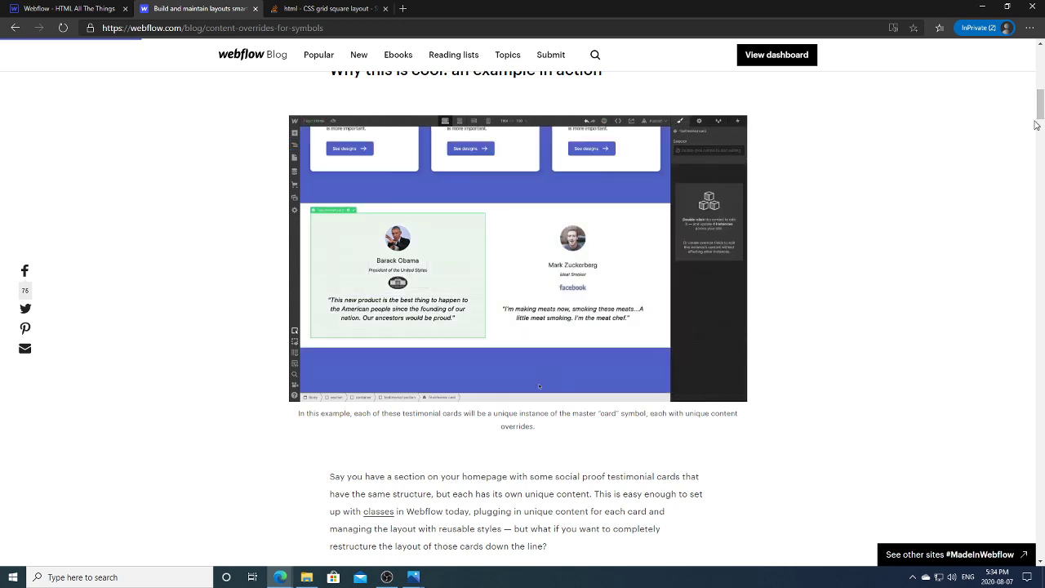
left_click_drag(1042, 111, 1041, 173)
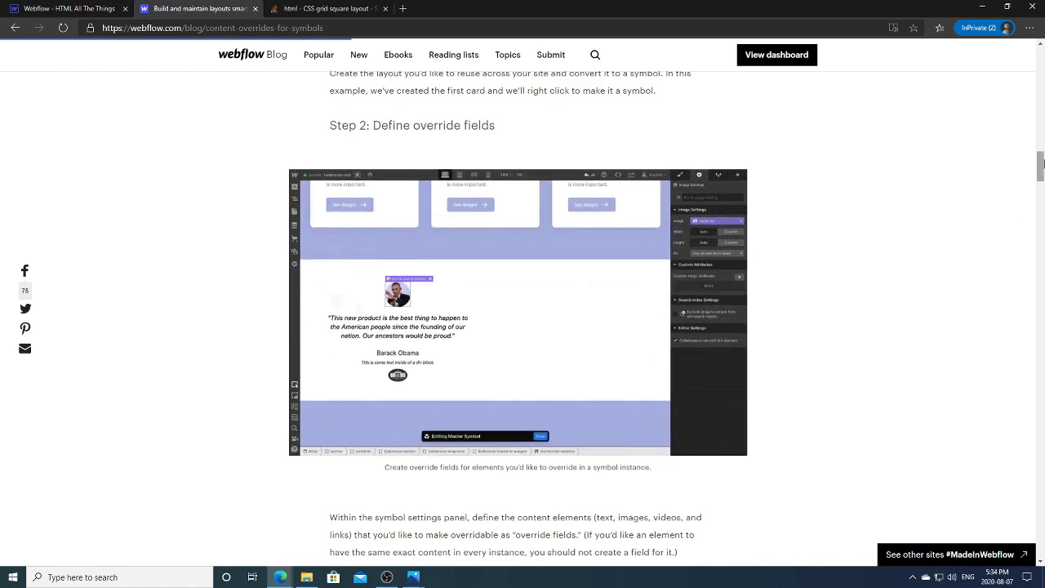
left_click_drag(1040, 163, 1041, 184)
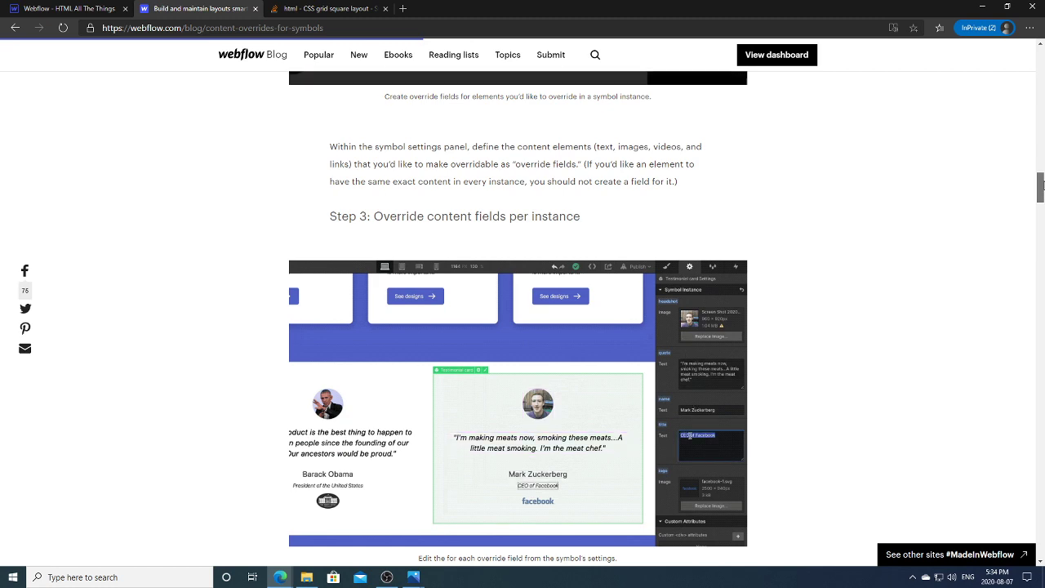
left_click_drag(1040, 186, 1040, 214)
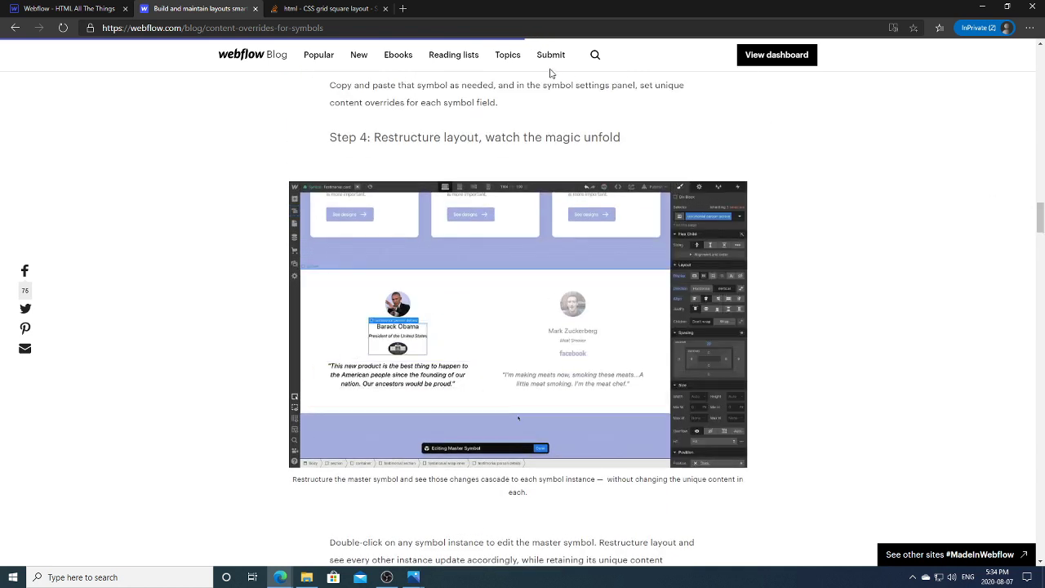
left_click_drag(1041, 223, 1042, 216)
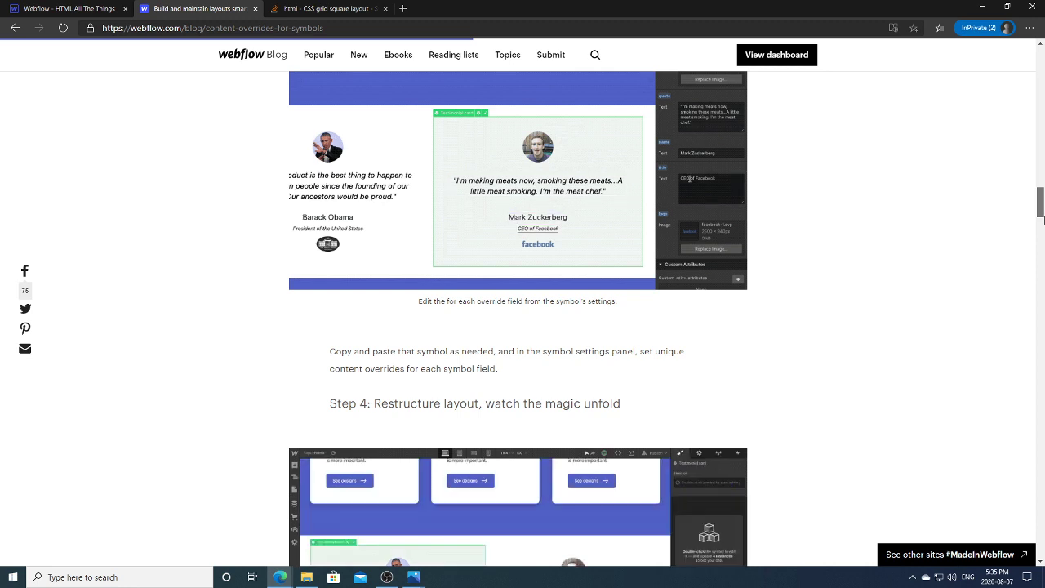
left_click_drag(1041, 217, 1042, 206)
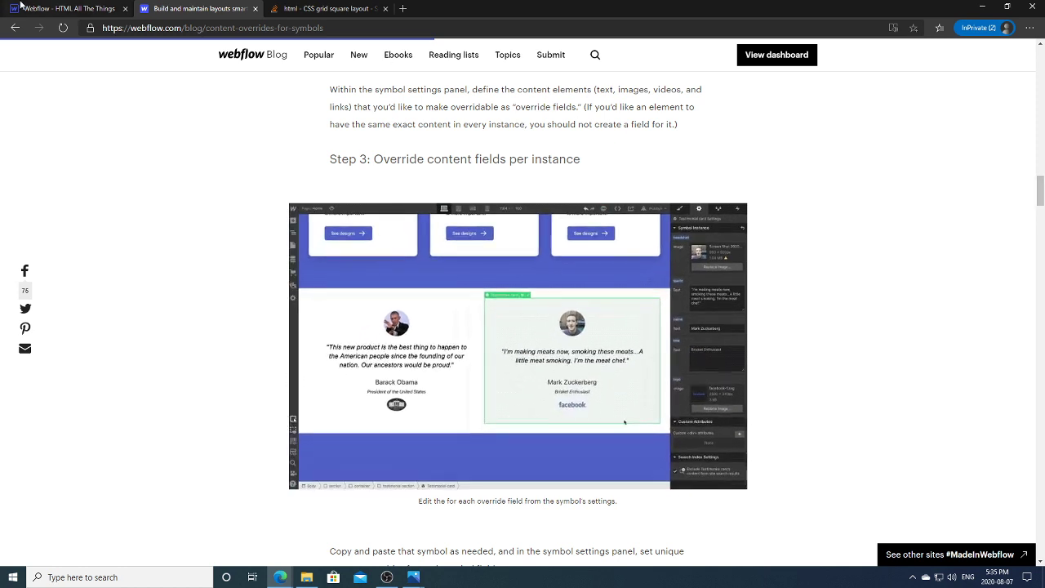
key("ctrl+shift+Tab")
Step: Delete the lower instance's stale From The News and Community Spotlight override fields, then edit its symbol master
left_click(198, 326)
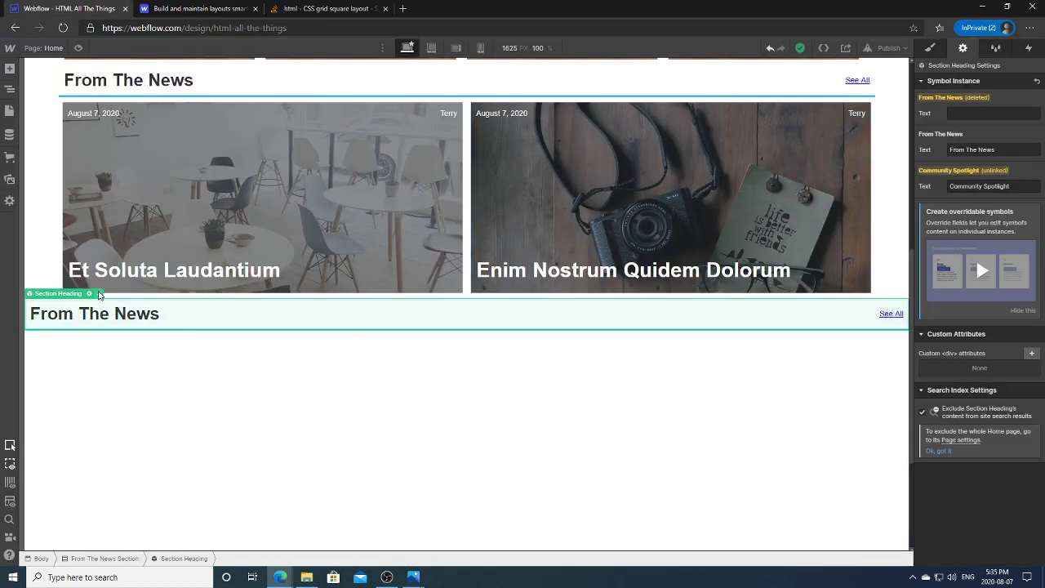
left_click(983, 98)
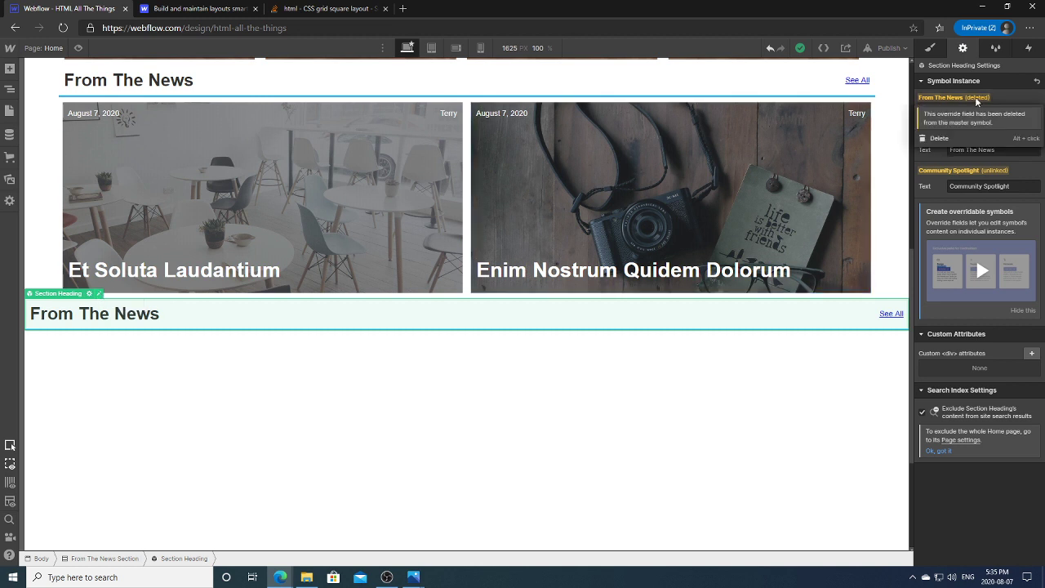
left_click(948, 138)
left_click(983, 133)
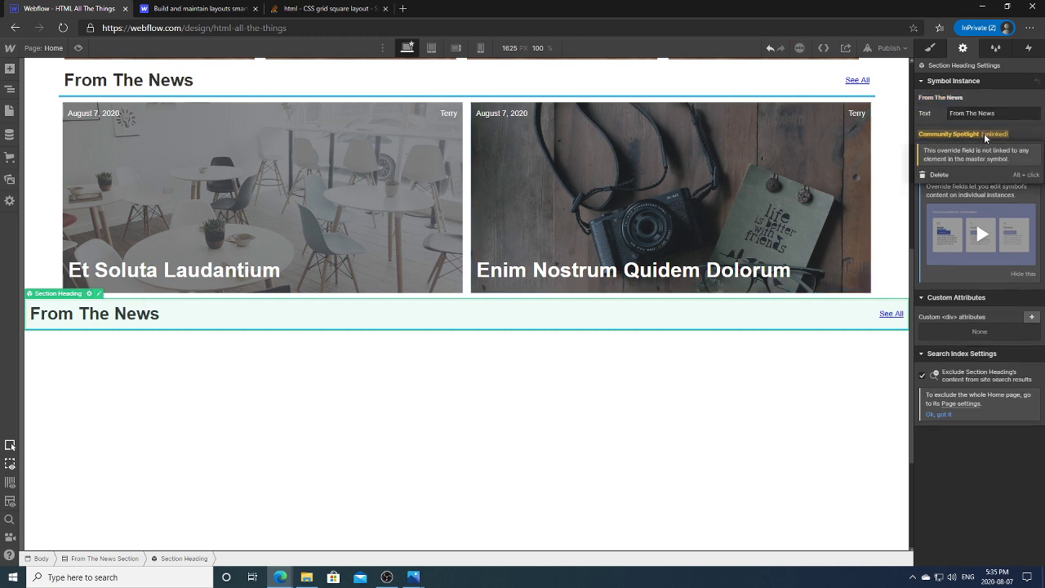
left_click(946, 174)
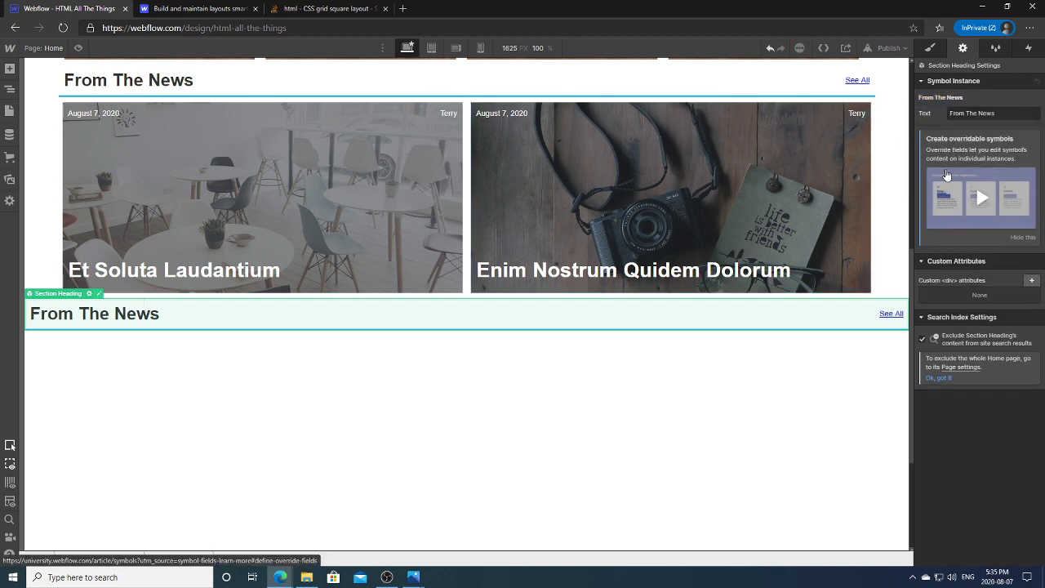
left_click(89, 294)
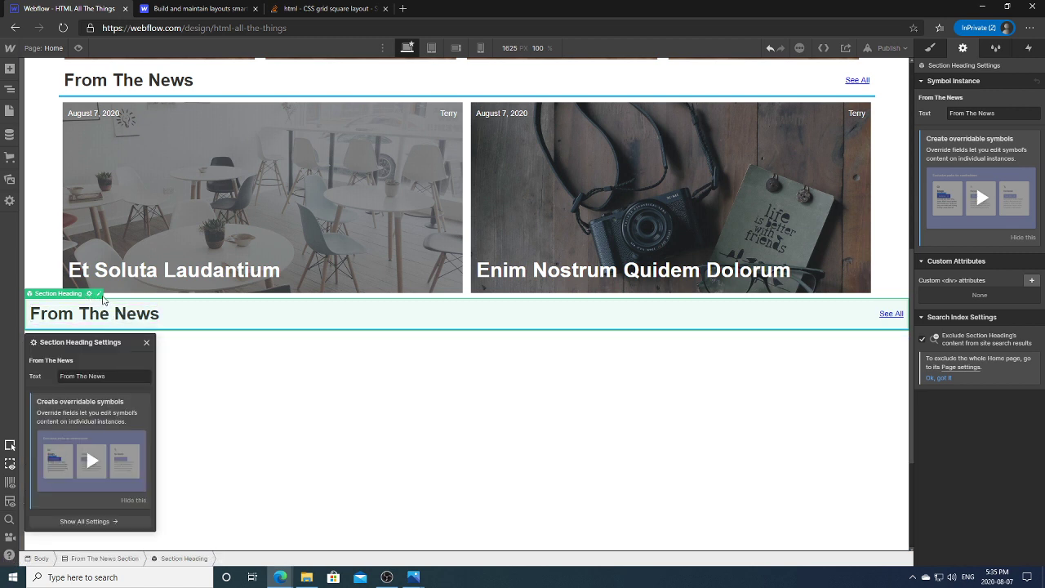
double_click(108, 306)
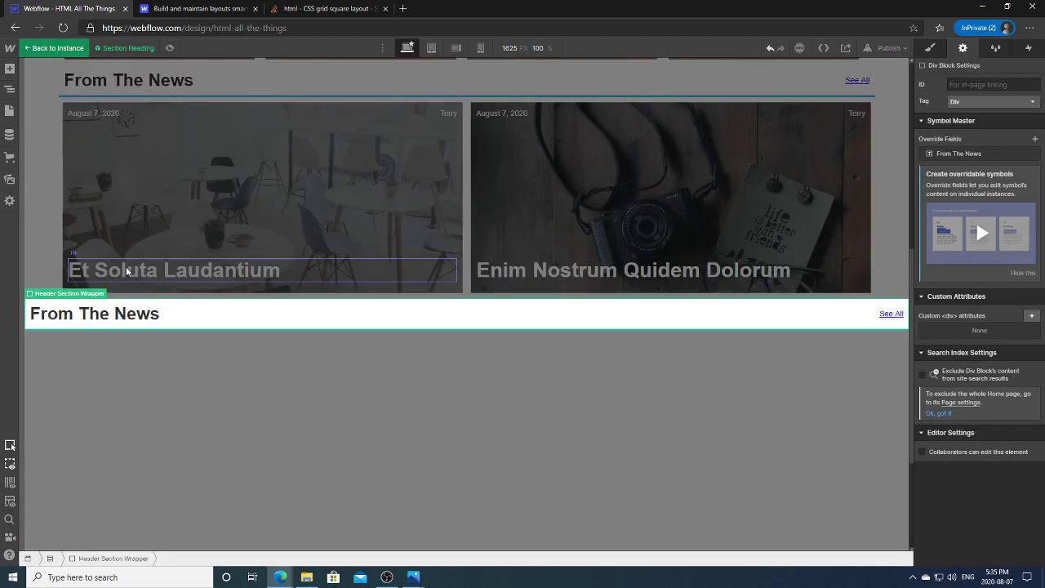
Step: Select the From The News heading and re-enter the Section Heading symbol master
left_click(126, 322)
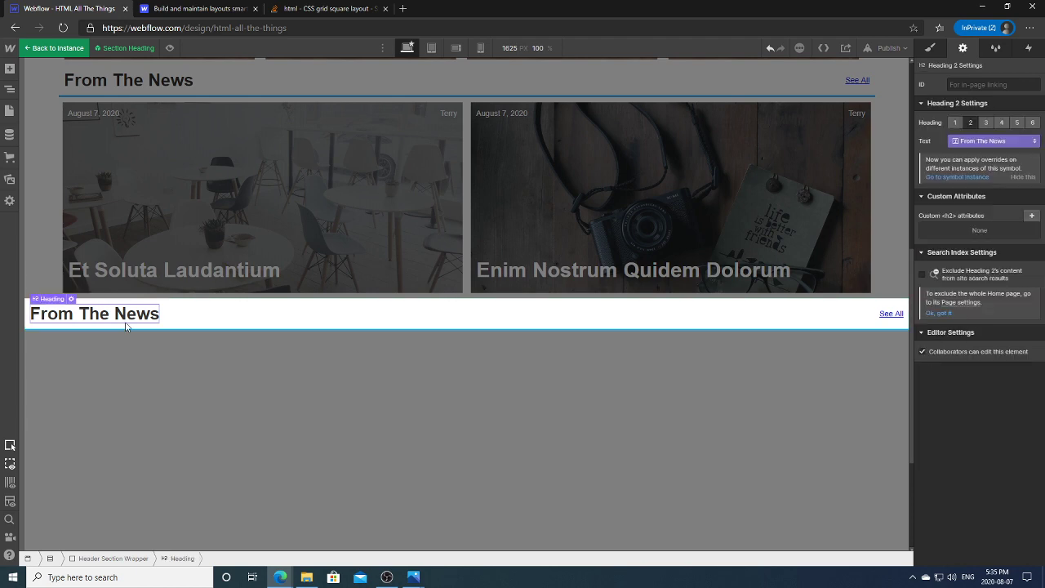
left_click(205, 373)
left_click(114, 318)
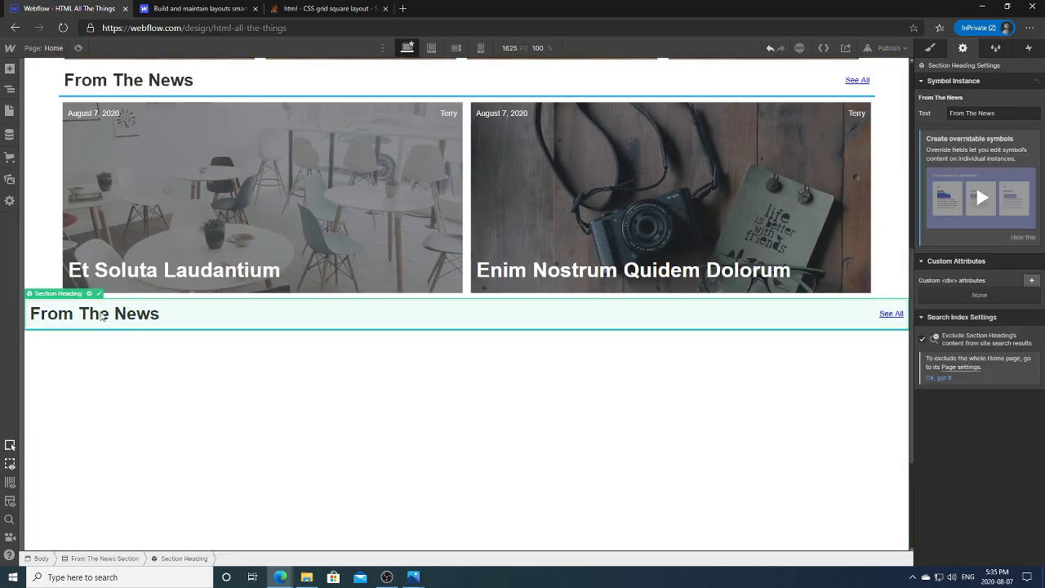
double_click(102, 316)
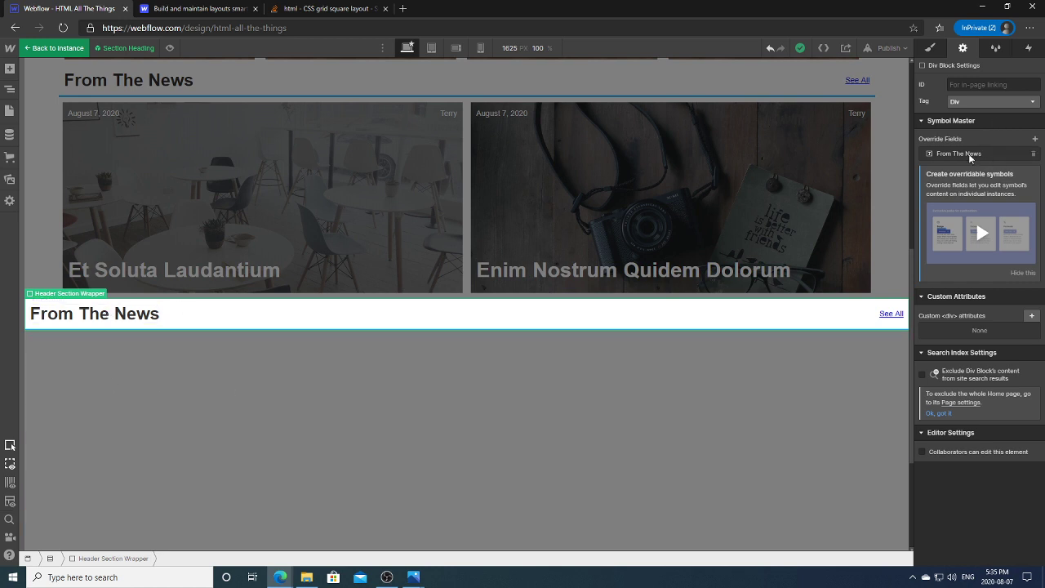
Step: Rename the text override field to 'Heading Title', fixing its spelling with the suggestion
left_click(967, 155)
left_click(986, 192)
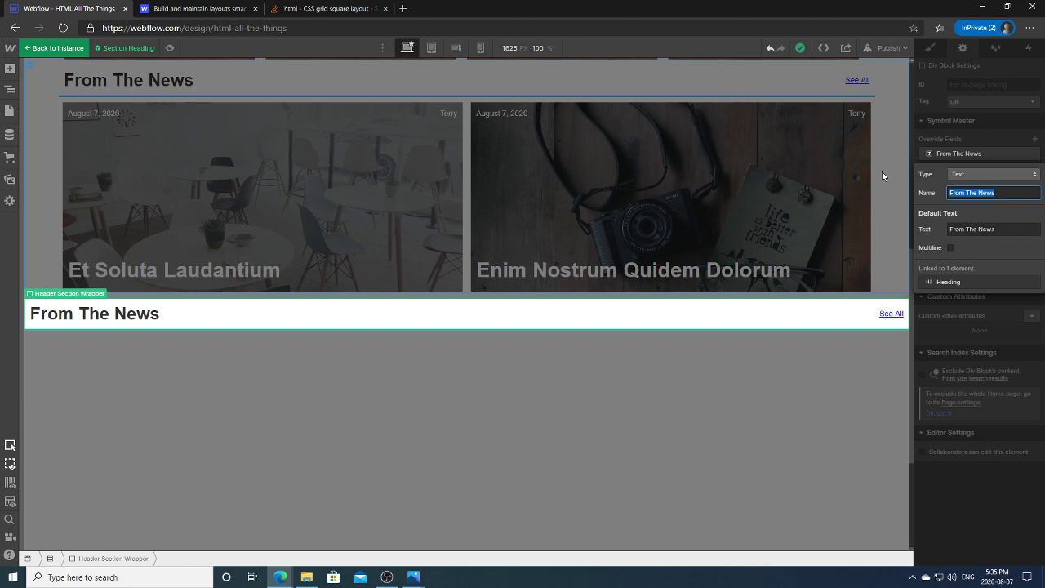
type("Headin")
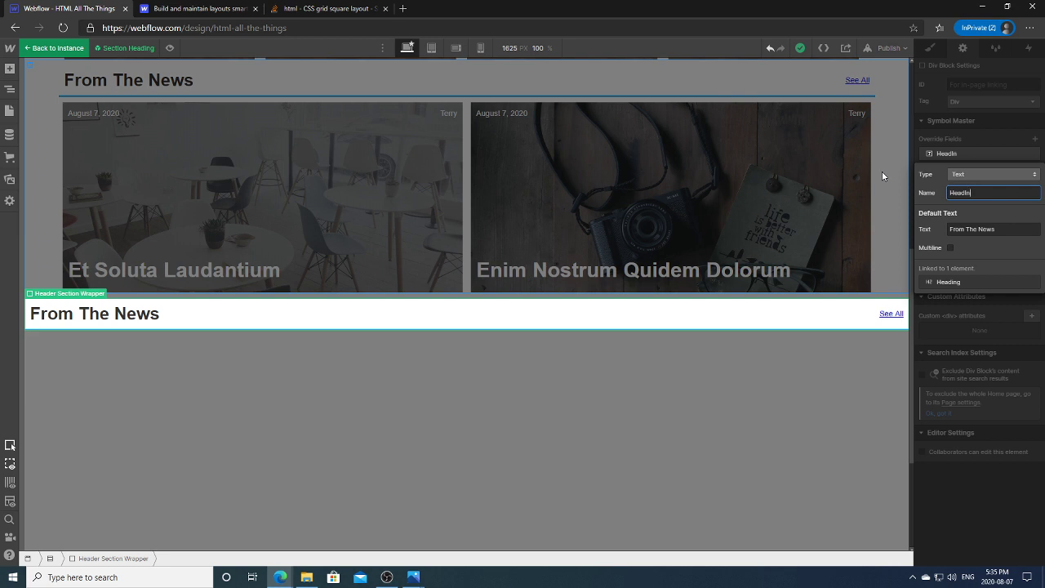
type("g Title")
right_click(961, 196)
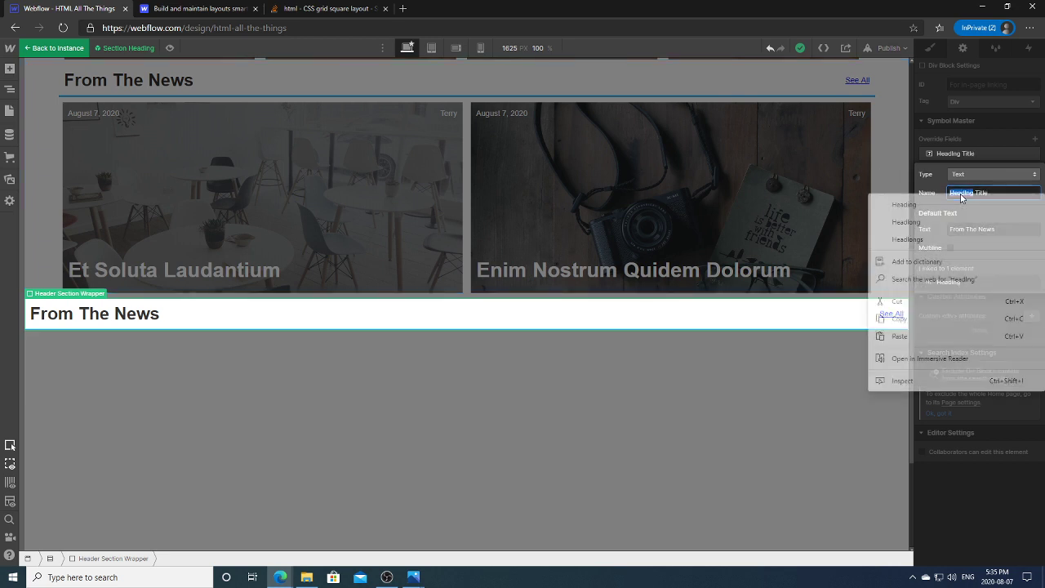
left_click(949, 204)
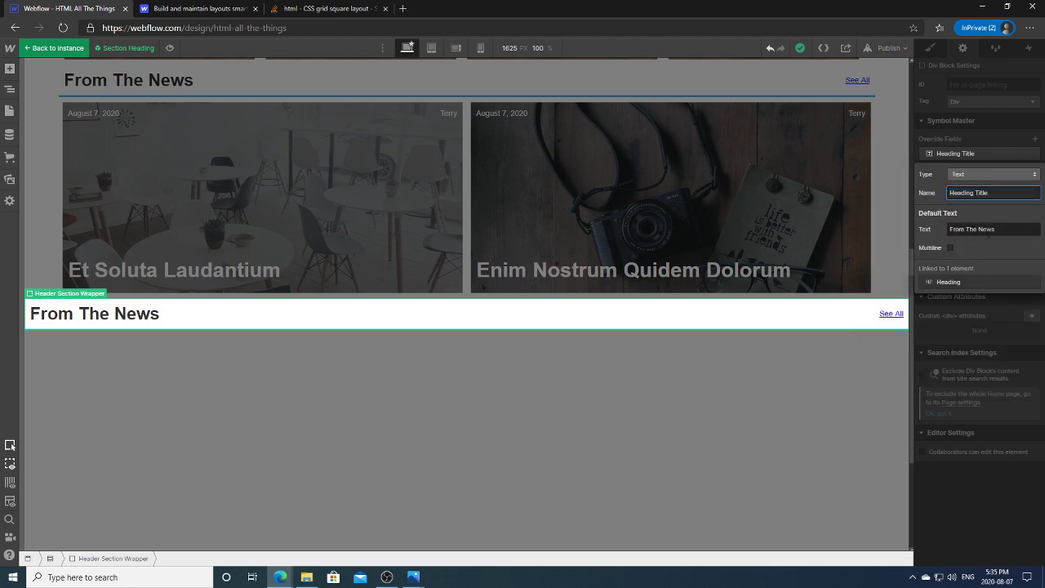
Step: Try 'Section Heading' as the upper instance's heading override, then reset it to the default
left_click(851, 359)
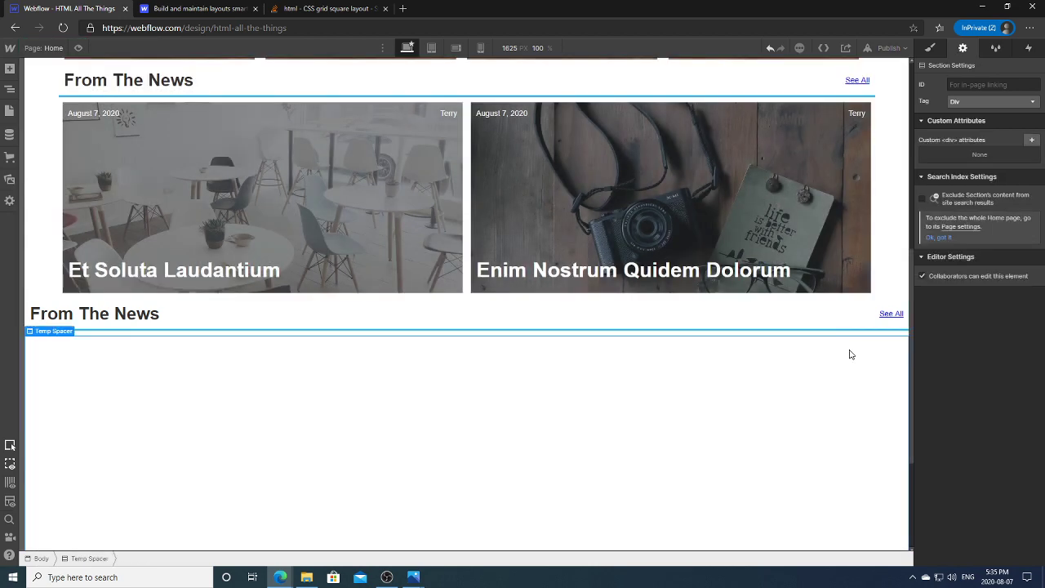
left_click(326, 314)
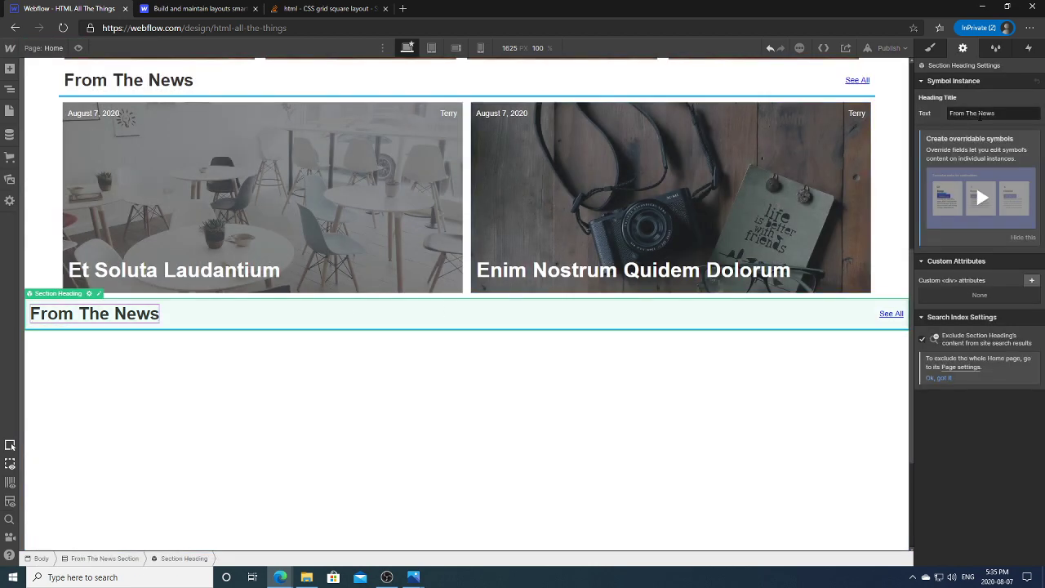
left_click(432, 90)
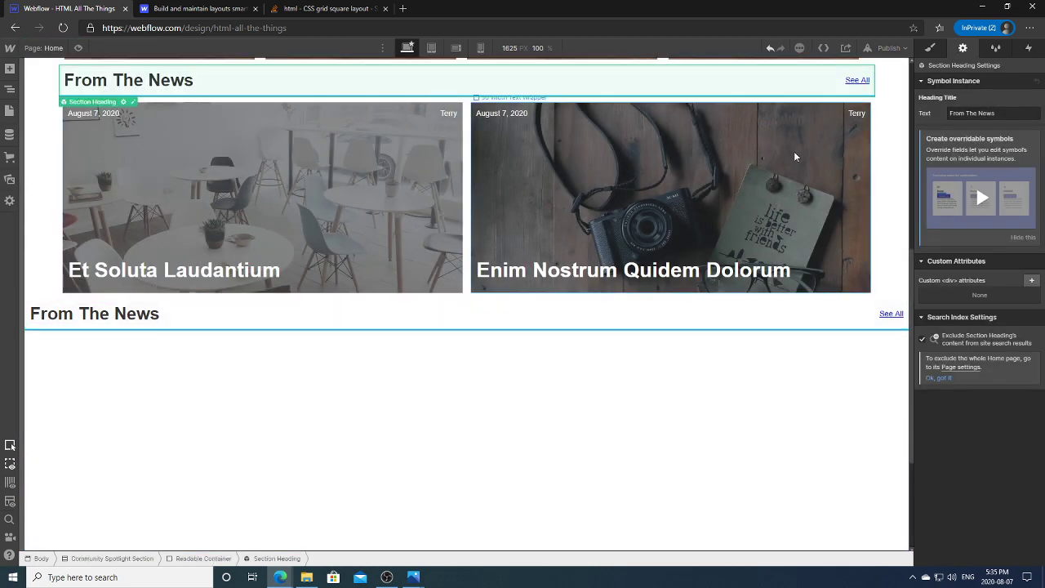
left_click(960, 113)
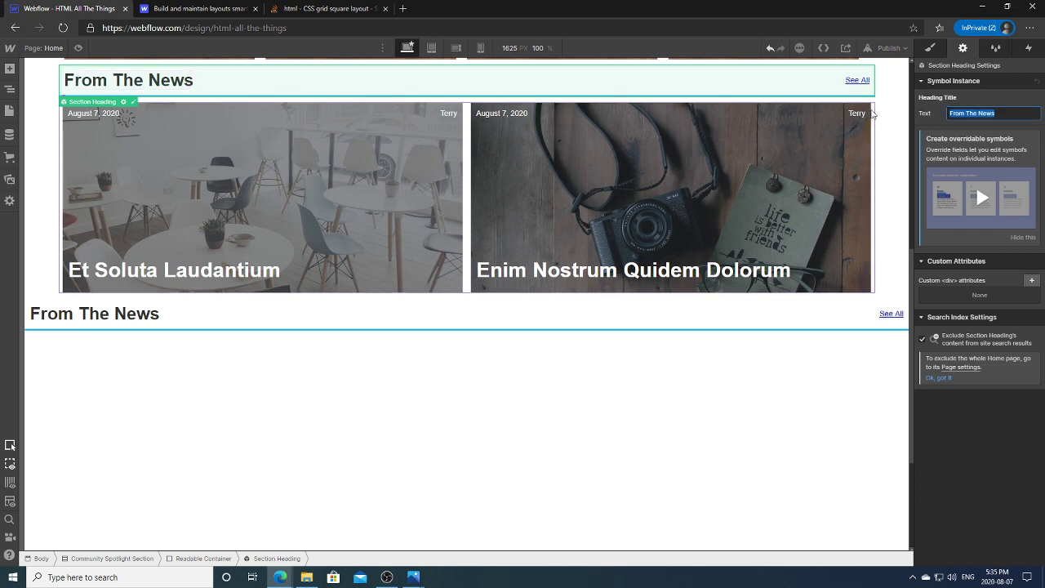
type("Section Heading")
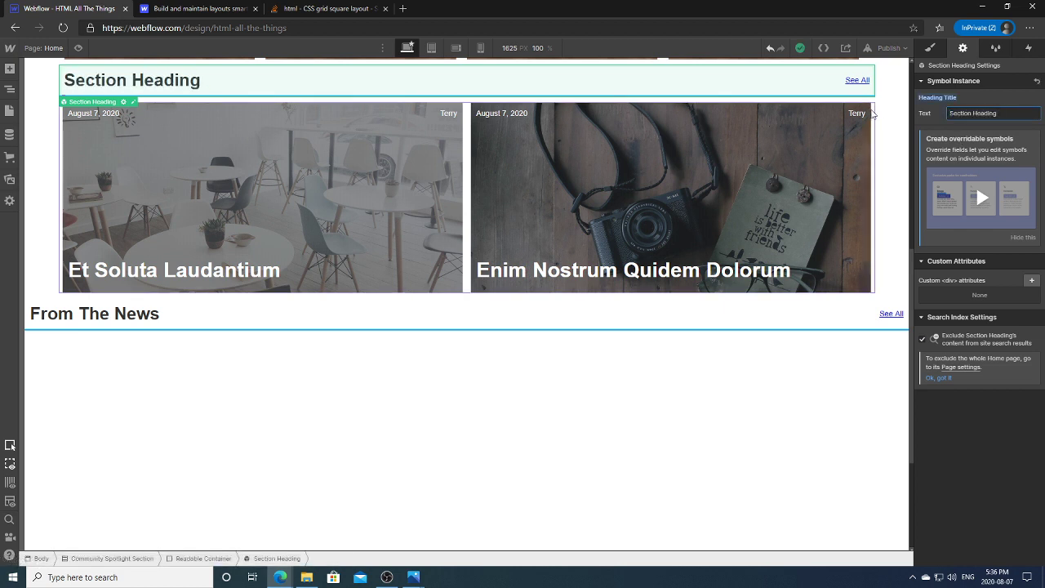
left_click(495, 371)
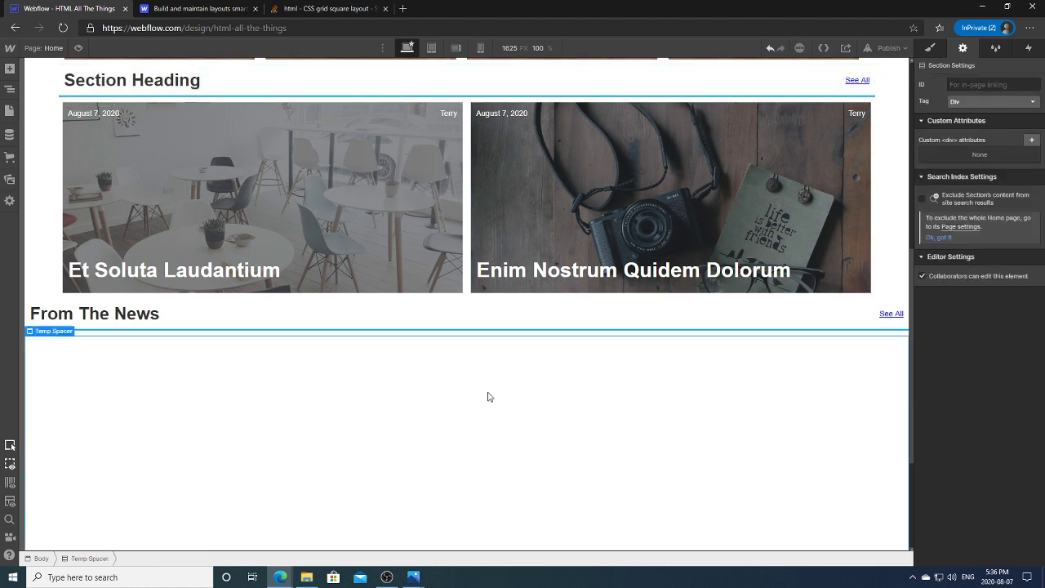
left_click(343, 323)
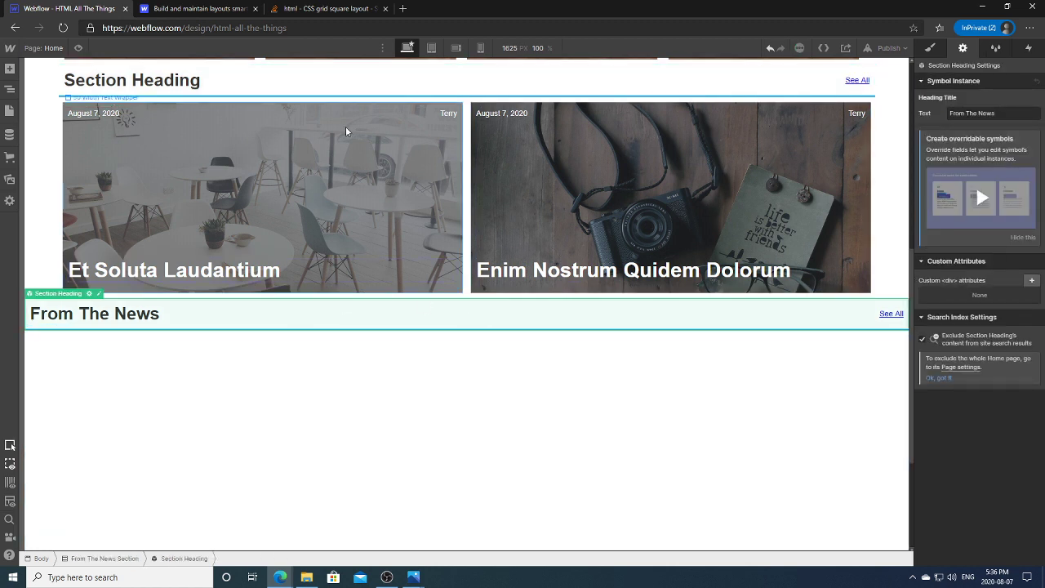
left_click(278, 85)
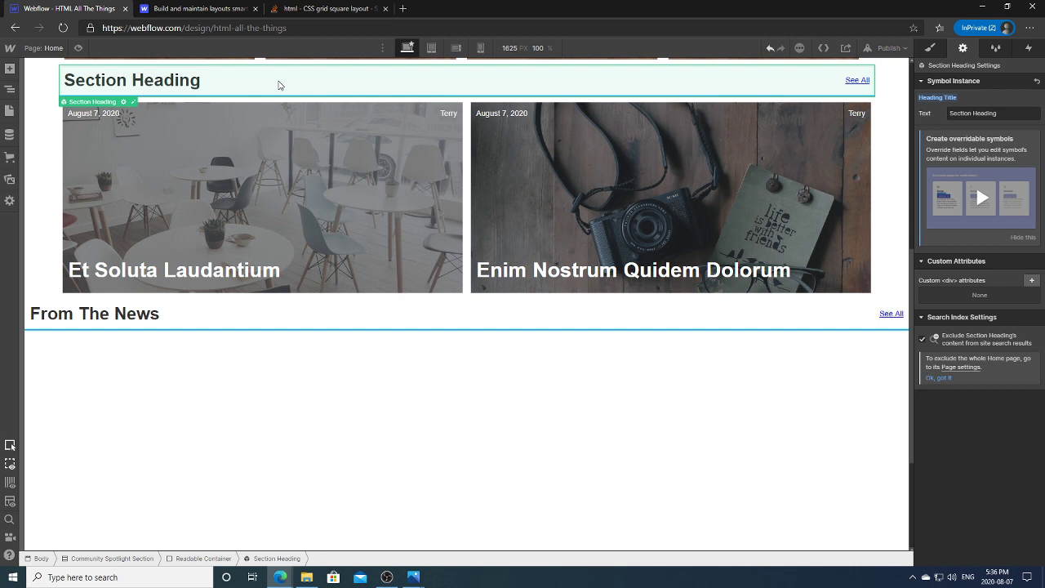
left_click(935, 113)
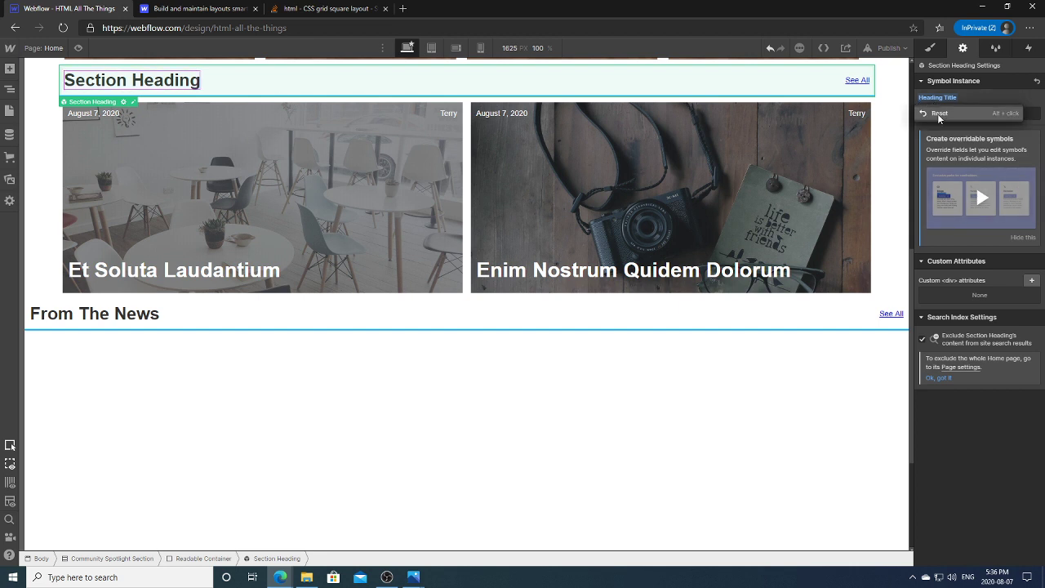
left_click(938, 114)
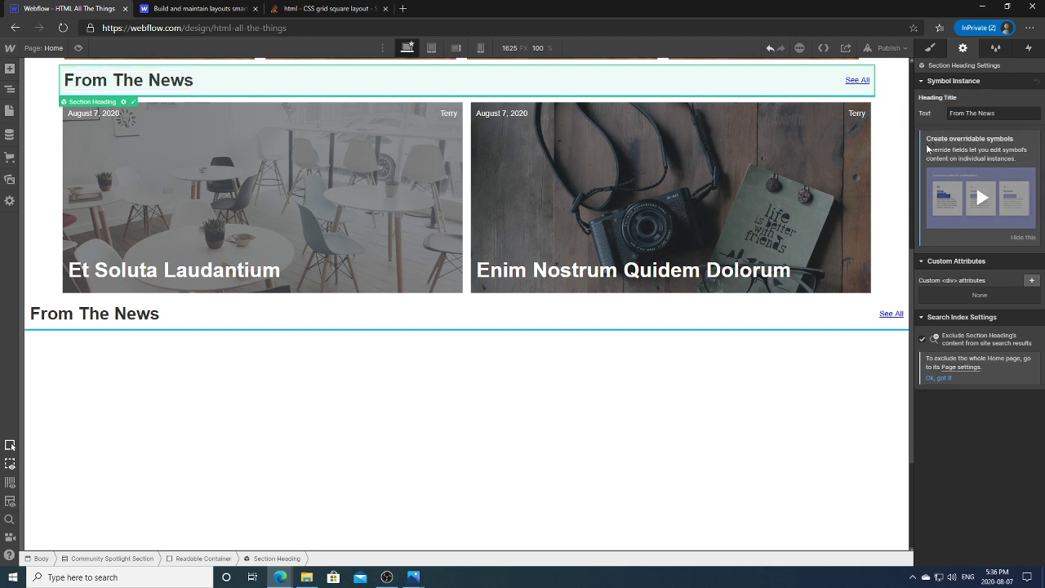
Step: Set the upper instance's Heading Title override to 'Community Spotlight'
scroll(912, 373, "up", 2)
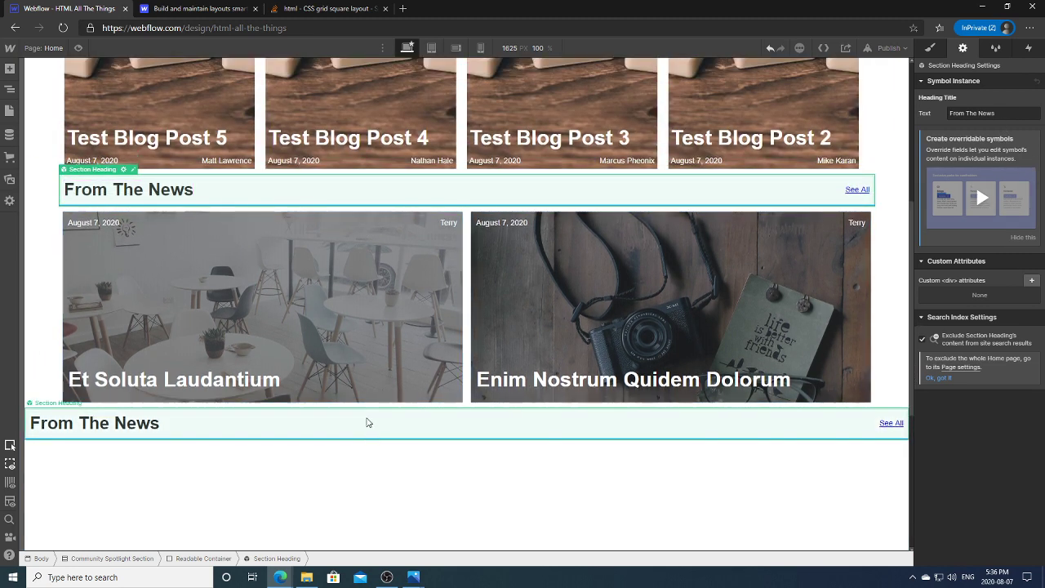
left_click(367, 422)
double_click(413, 200)
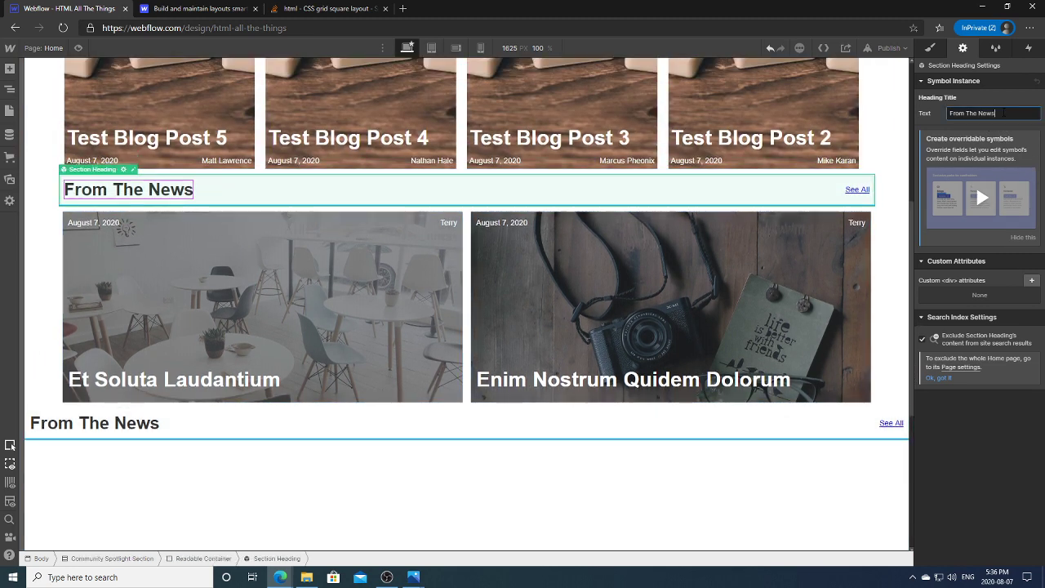
type("Commu")
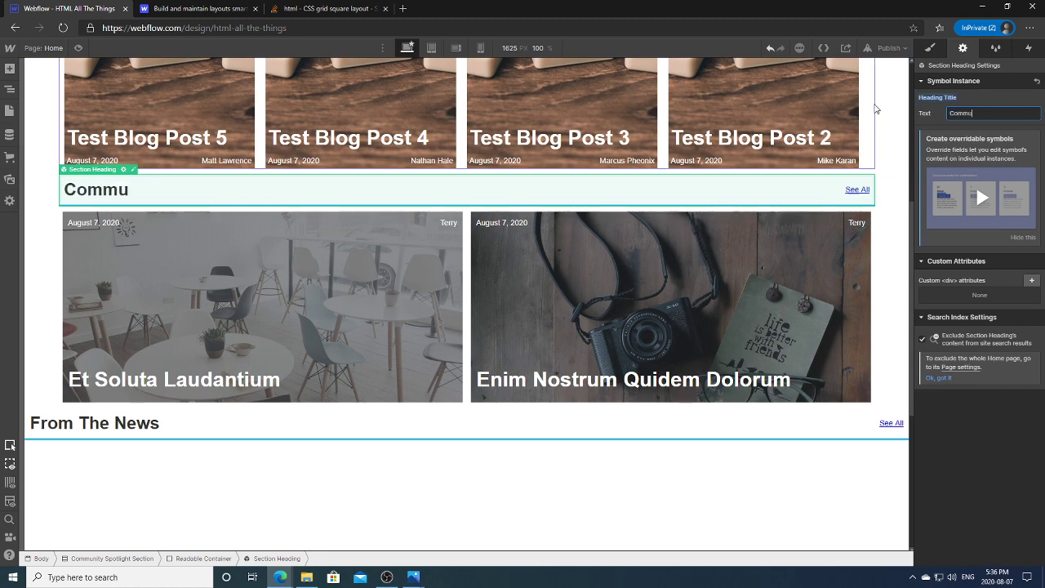
type("nity Spotlight")
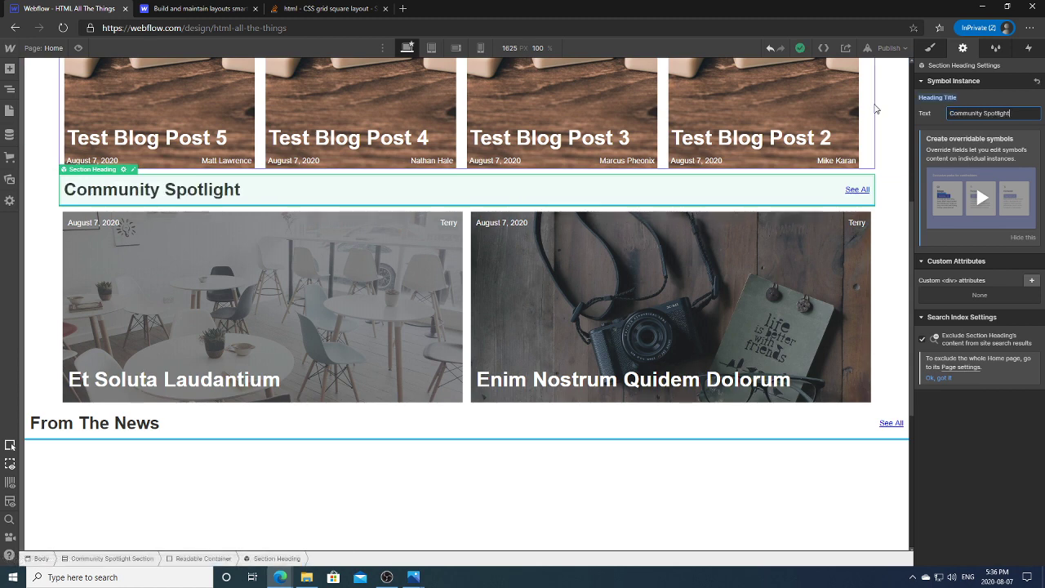
left_click(759, 449)
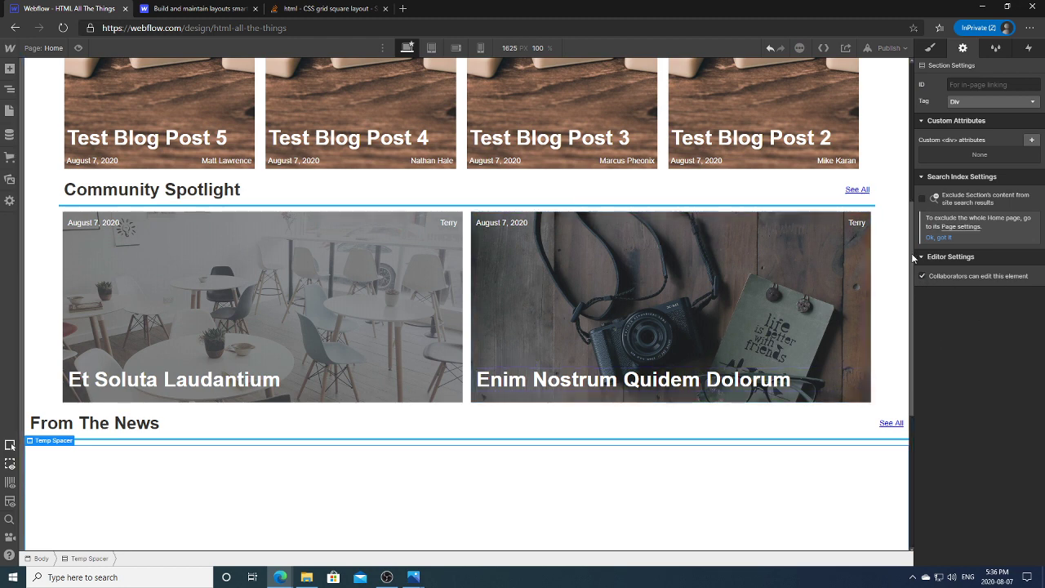
scroll(913, 257, "down", 1)
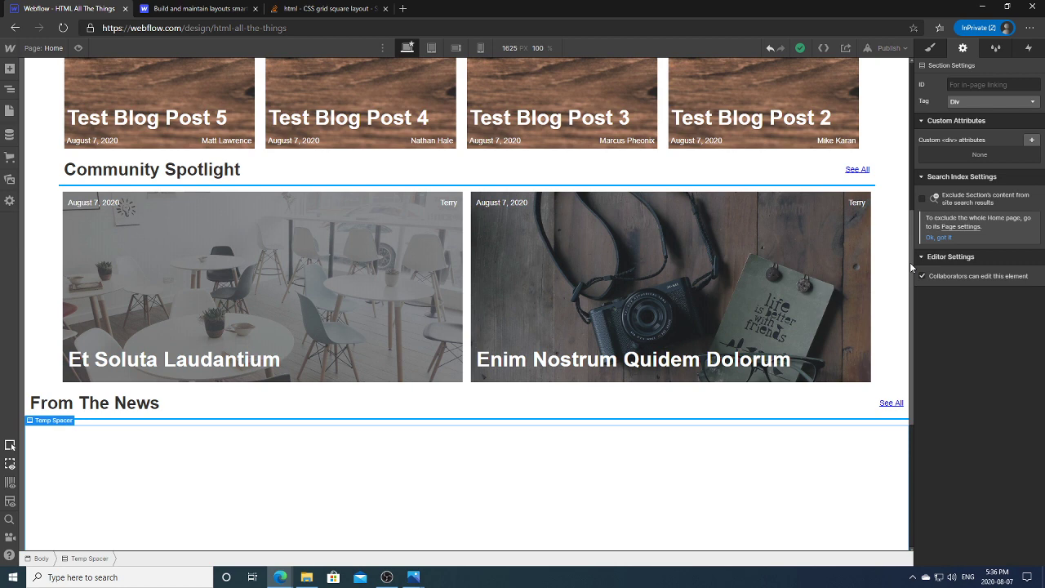
scroll(908, 267, "up", 1)
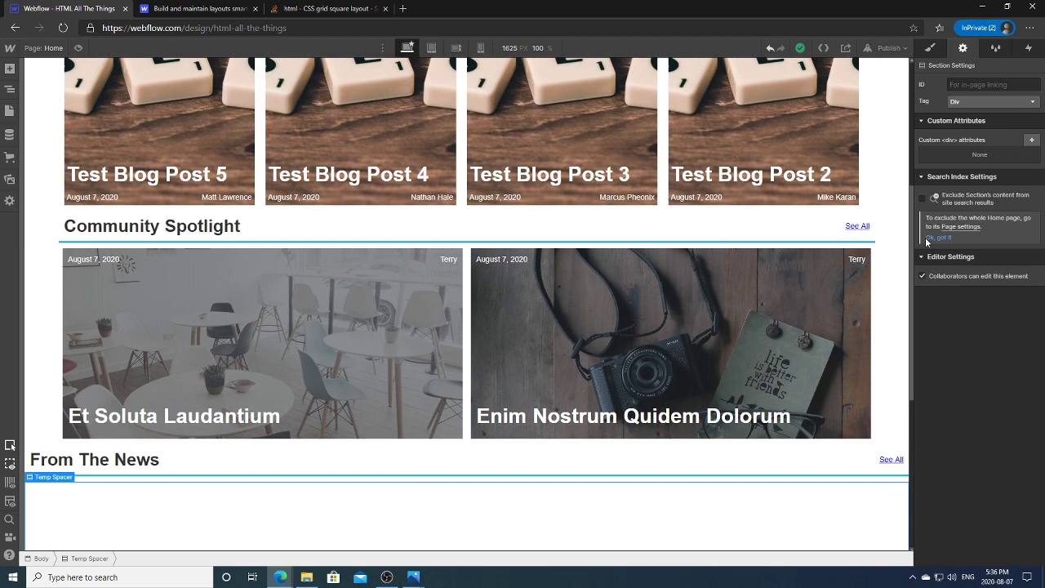
scroll(907, 245, "up", 2)
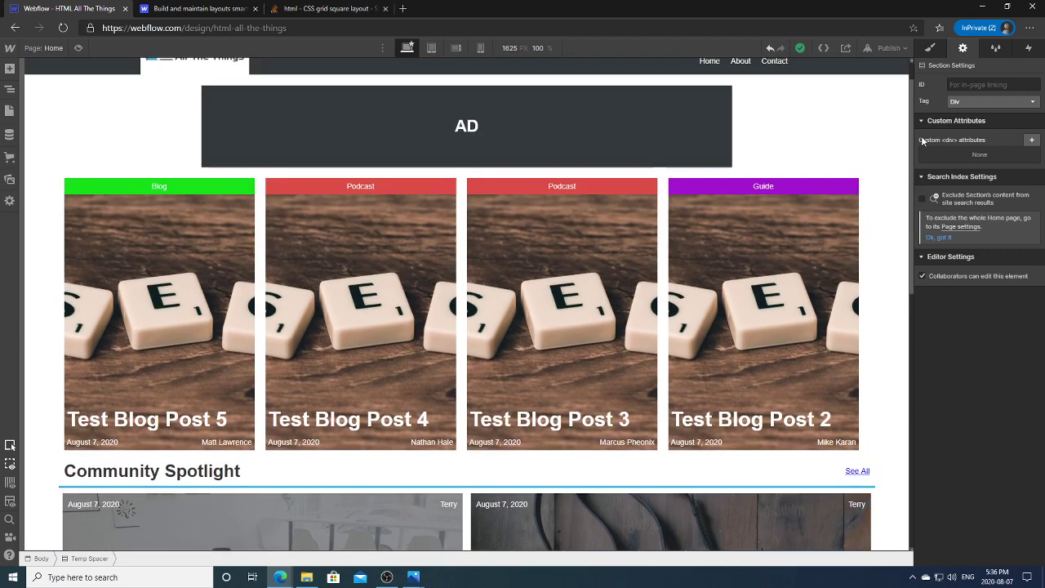
scroll(922, 221, "down", 2)
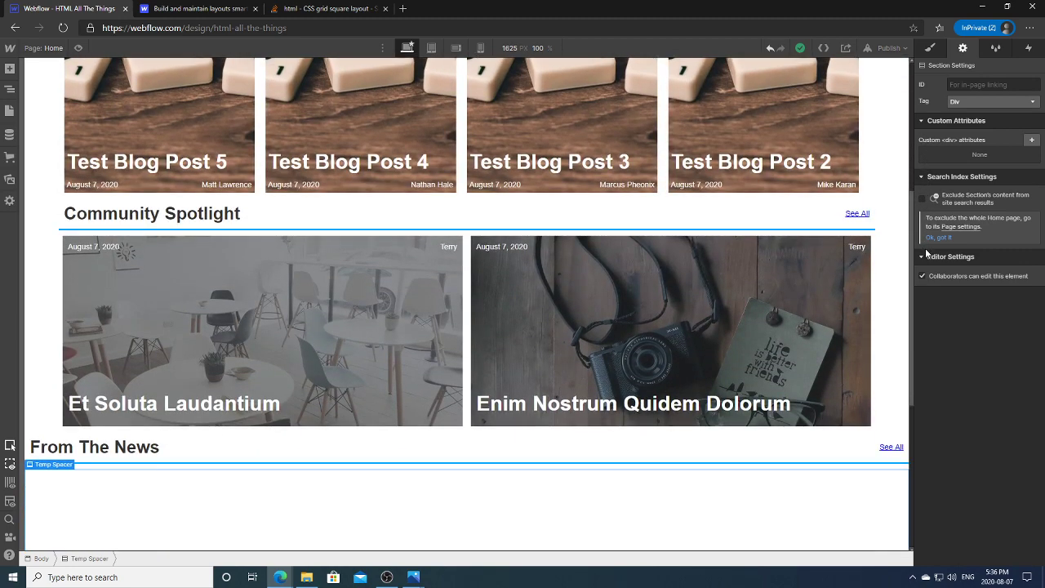
scroll(925, 260, "down", 1)
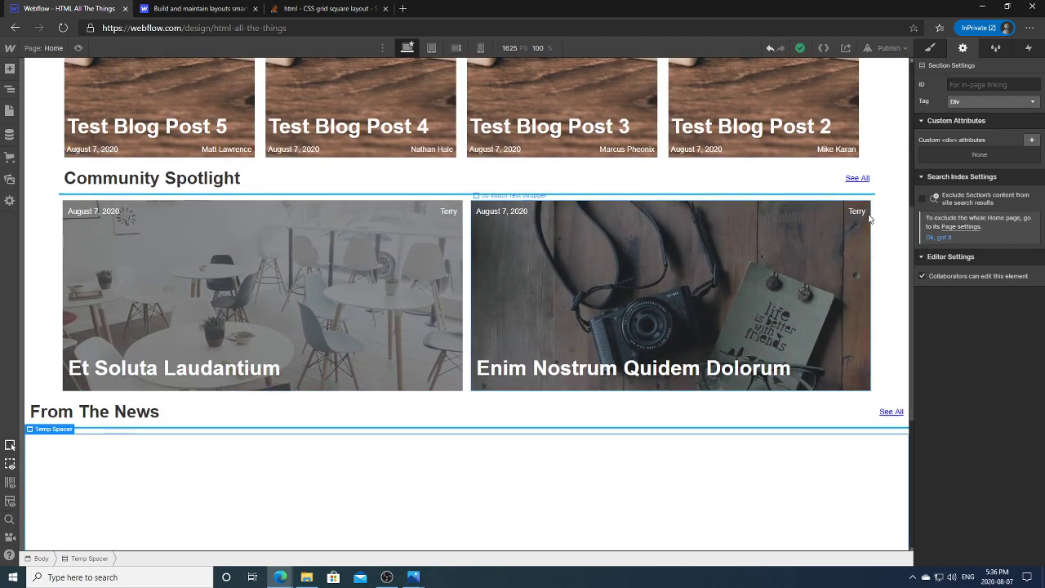
scroll(906, 260, "down", 1)
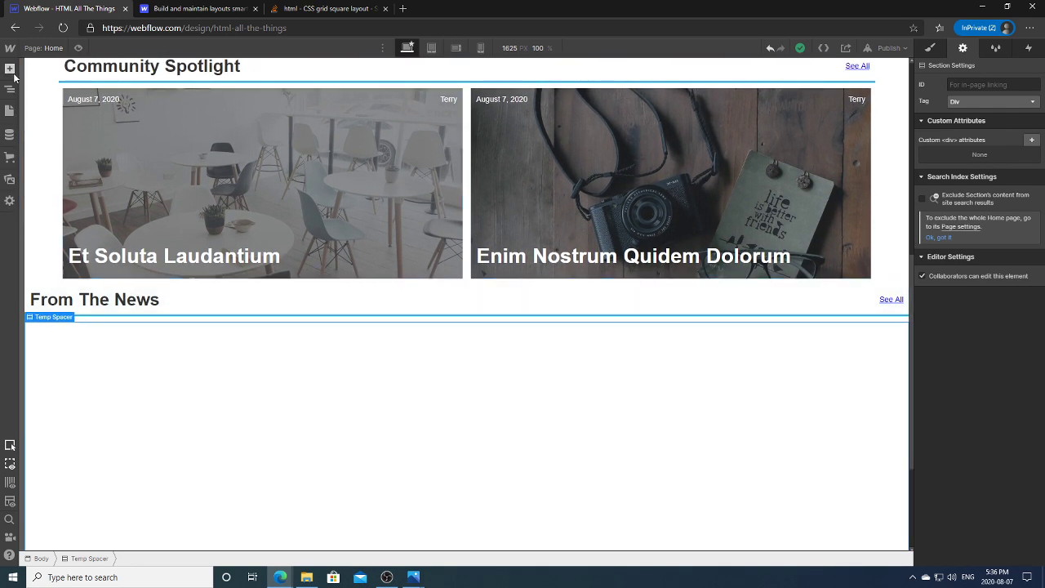
Step: Add a Div Block to From The News Section, placed above the Section Heading
left_click(10, 89)
left_click(77, 312)
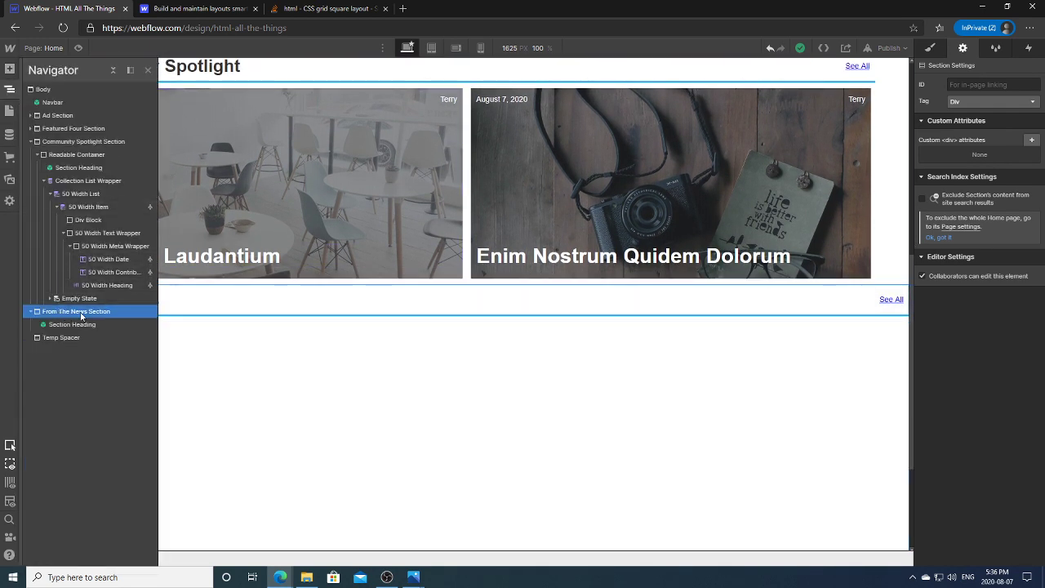
left_click(82, 325)
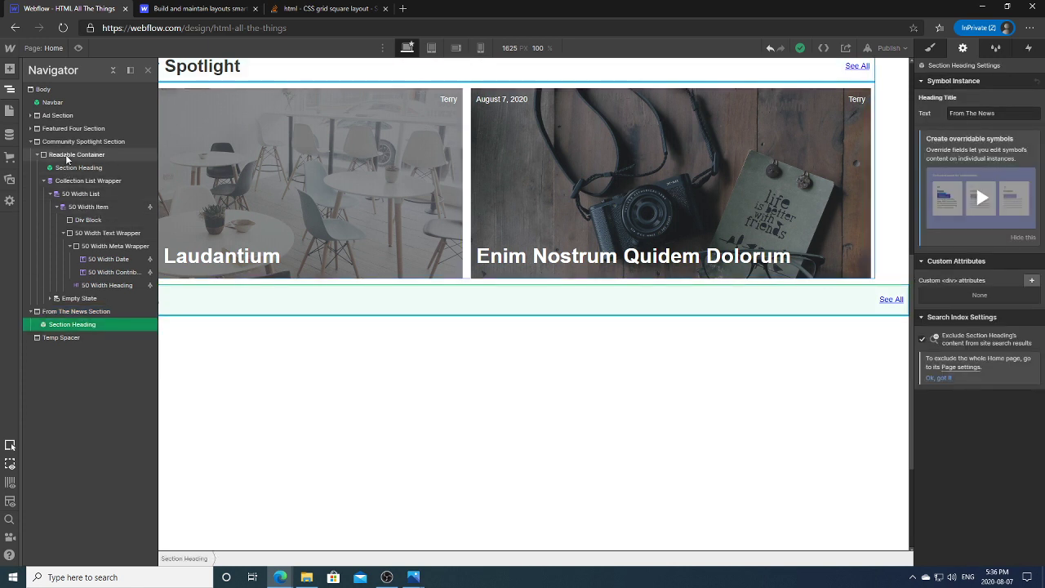
left_click(77, 311)
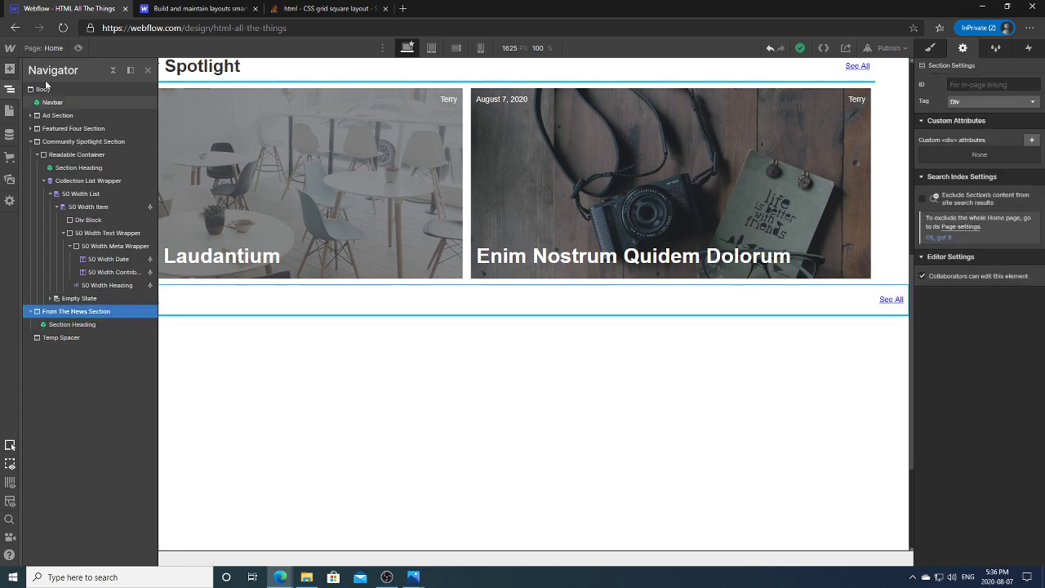
left_click(9, 71)
left_click(87, 303)
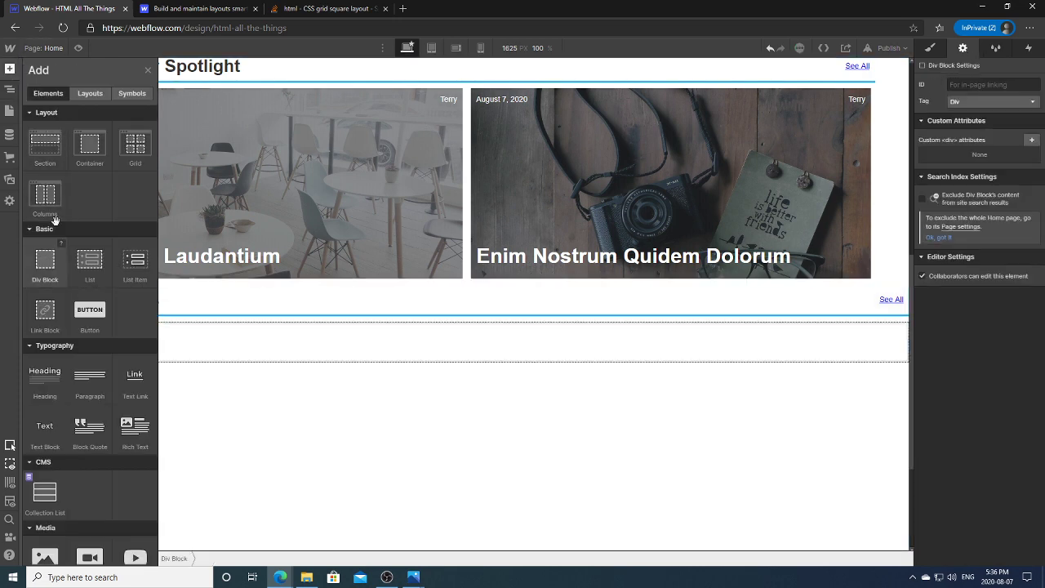
left_click(10, 90)
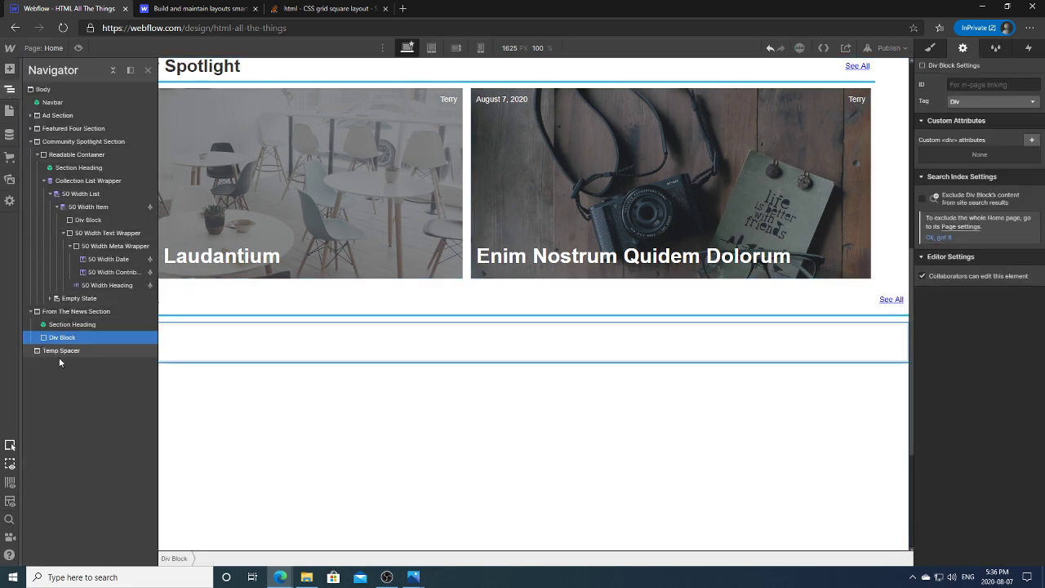
left_click_drag(74, 340, 78, 321)
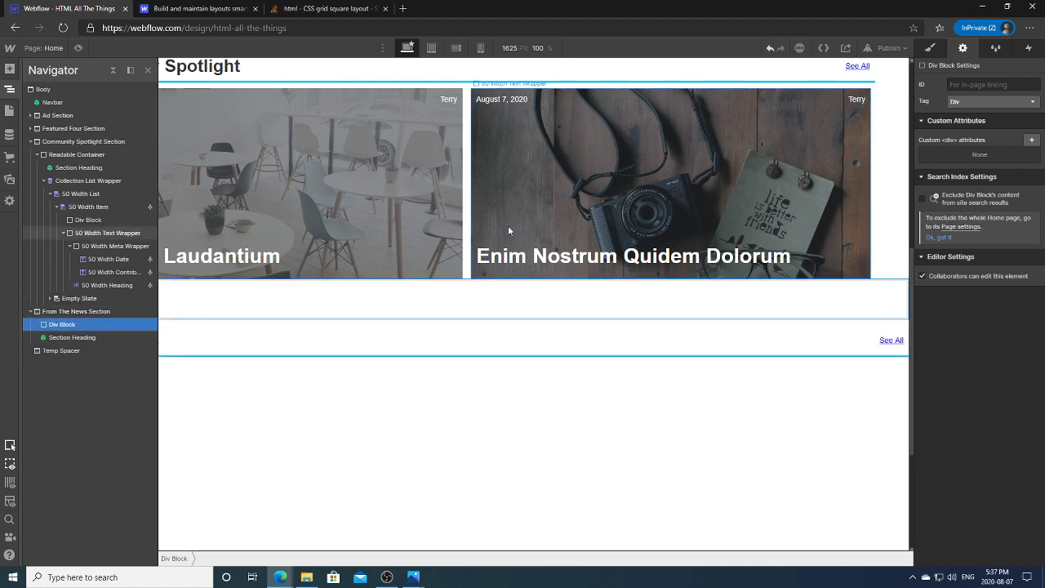
Step: Give the div the Readable Container class and nest the Section Heading inside it
key("s")
left_click(976, 97)
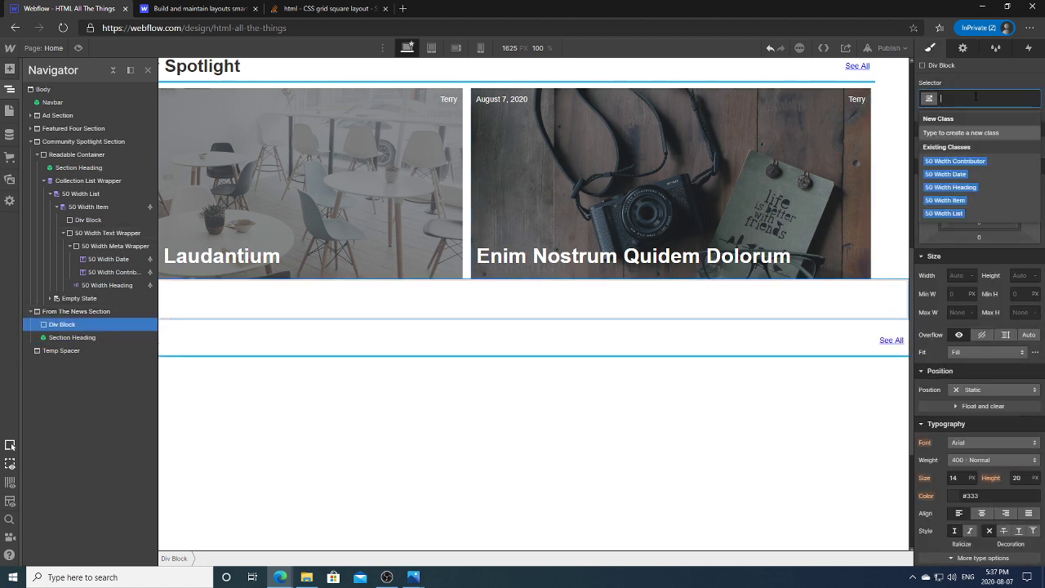
type("Readable")
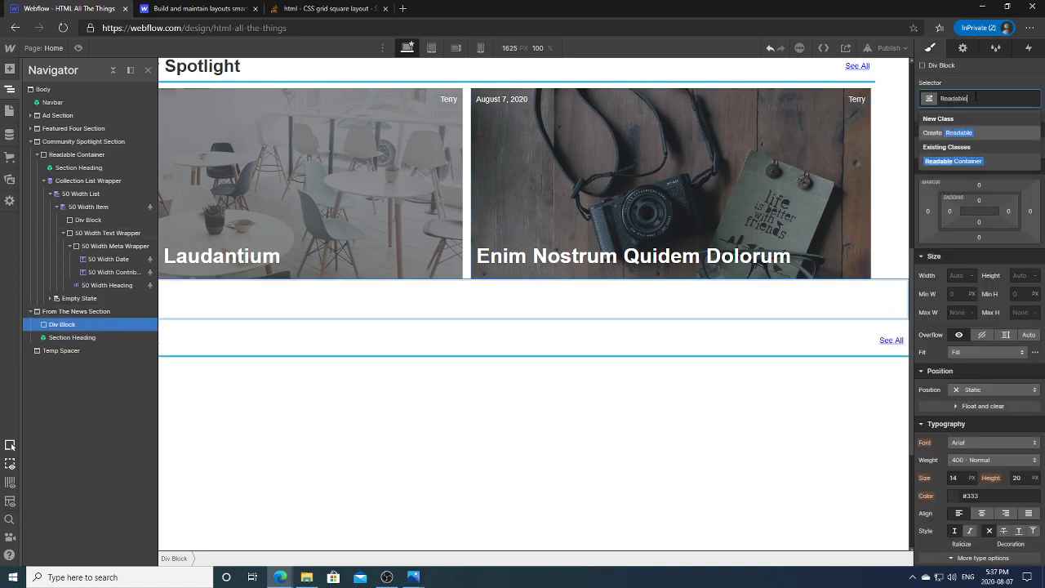
left_click(982, 160)
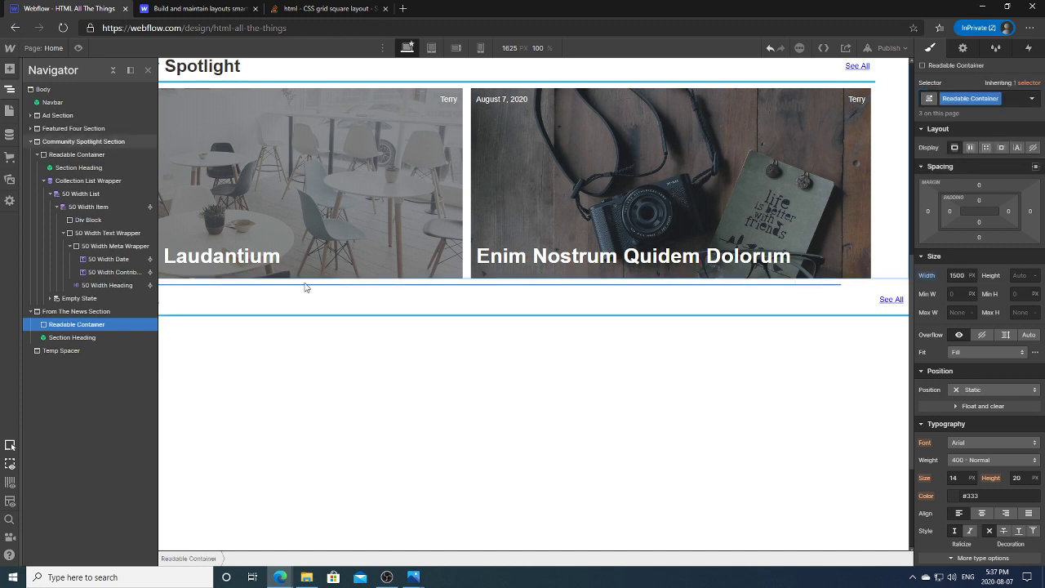
left_click(65, 334)
left_click_drag(66, 333, 69, 325)
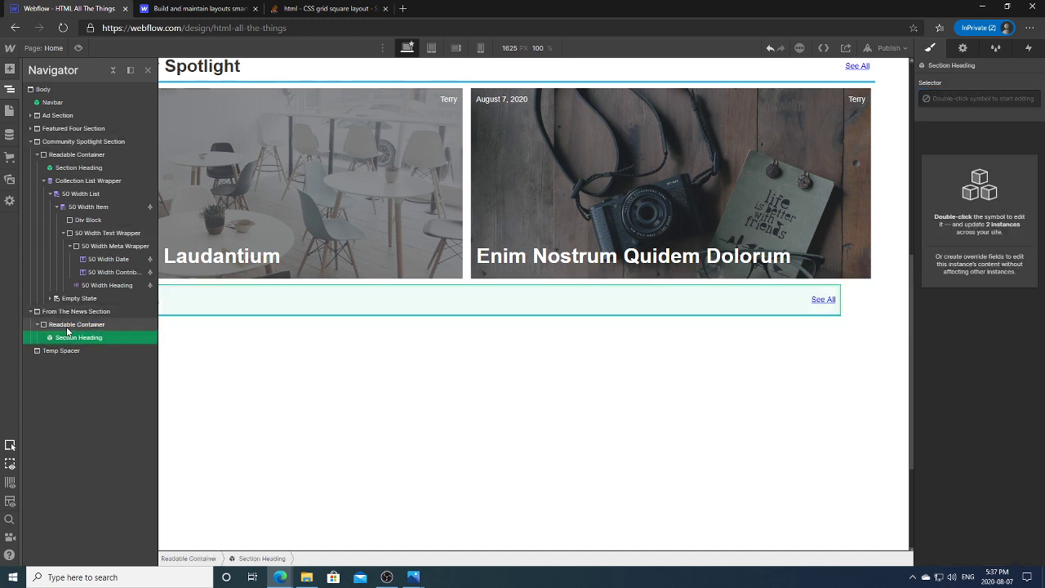
left_click(13, 91)
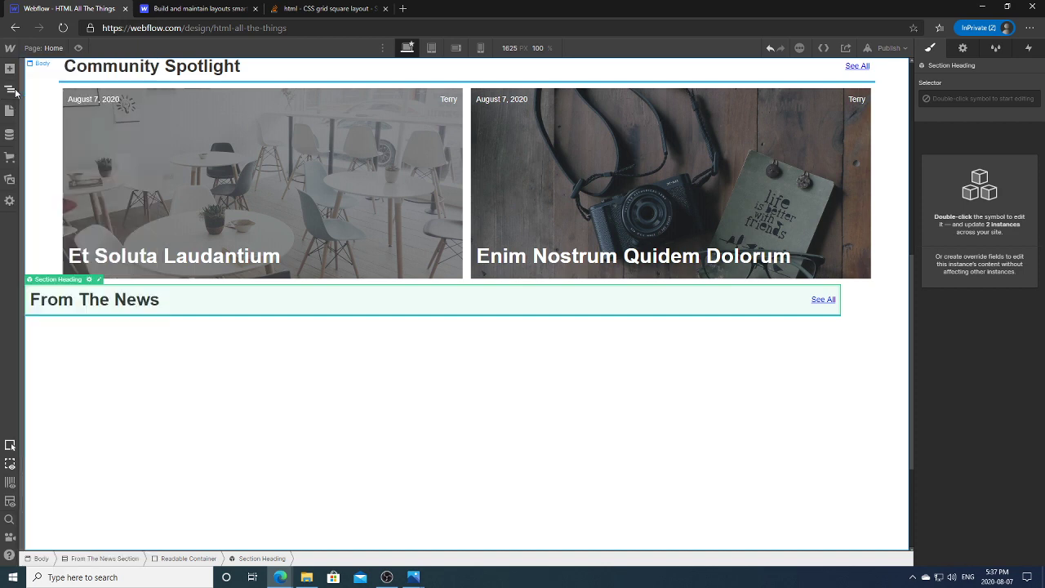
Step: View the Home Page (1080p).png mockup in Photos to check the From The News layout
mouse_move(413, 577)
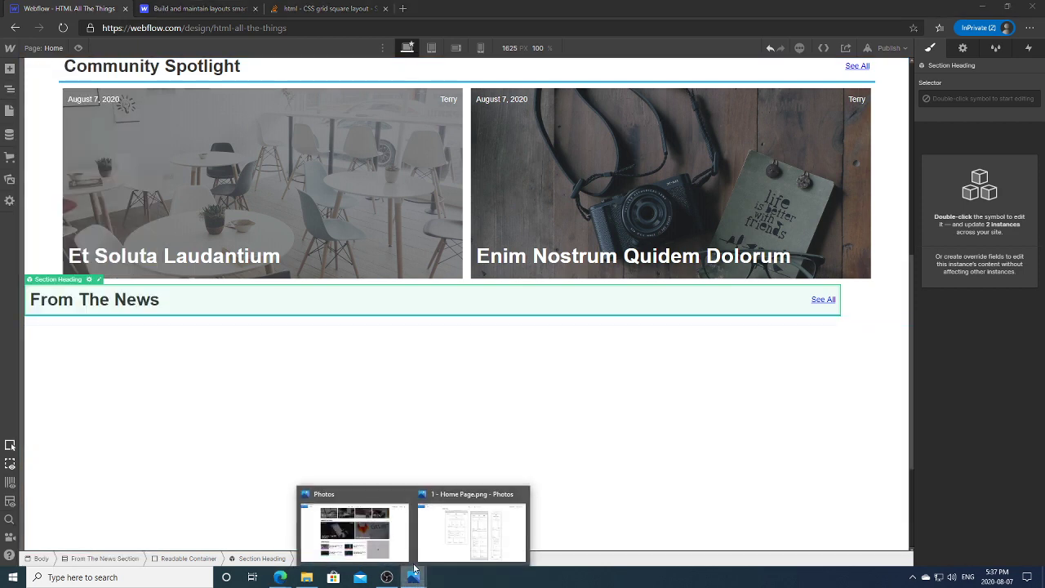
left_click(378, 516)
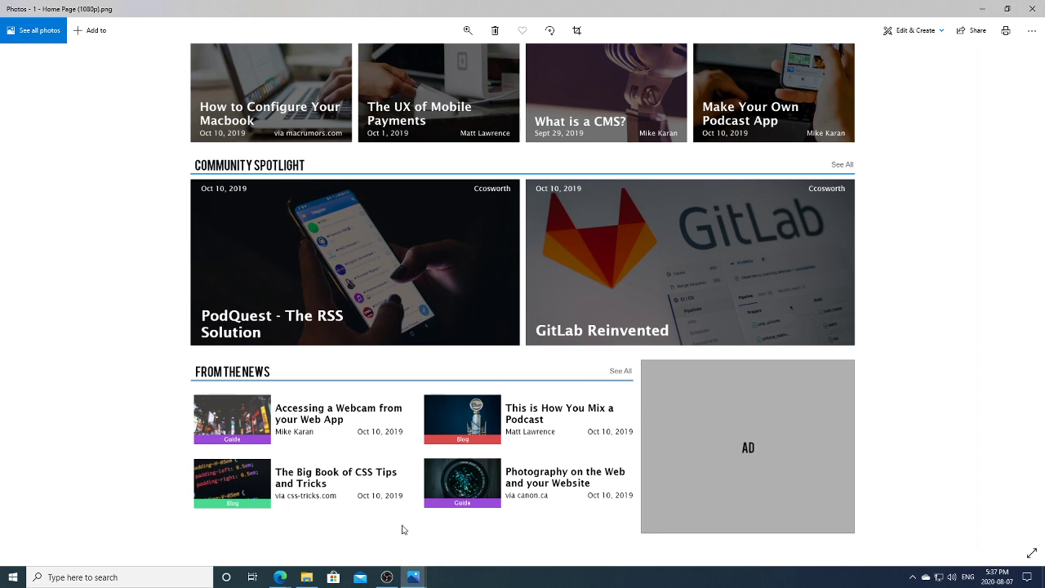
left_click(280, 576)
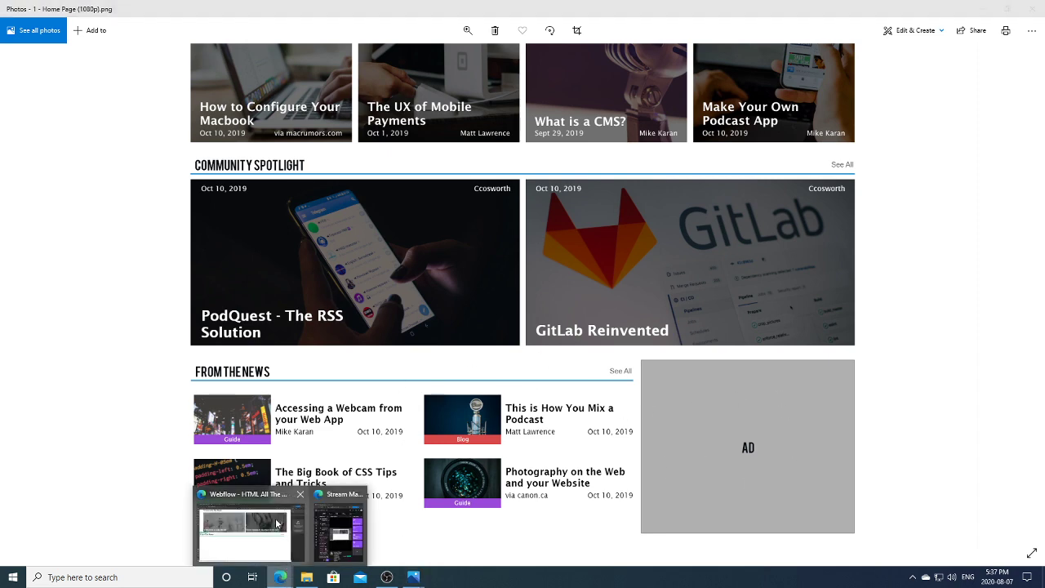
Step: Back in Webflow, inspect the From The News Section's Readable Container in the Navigator
left_click(270, 524)
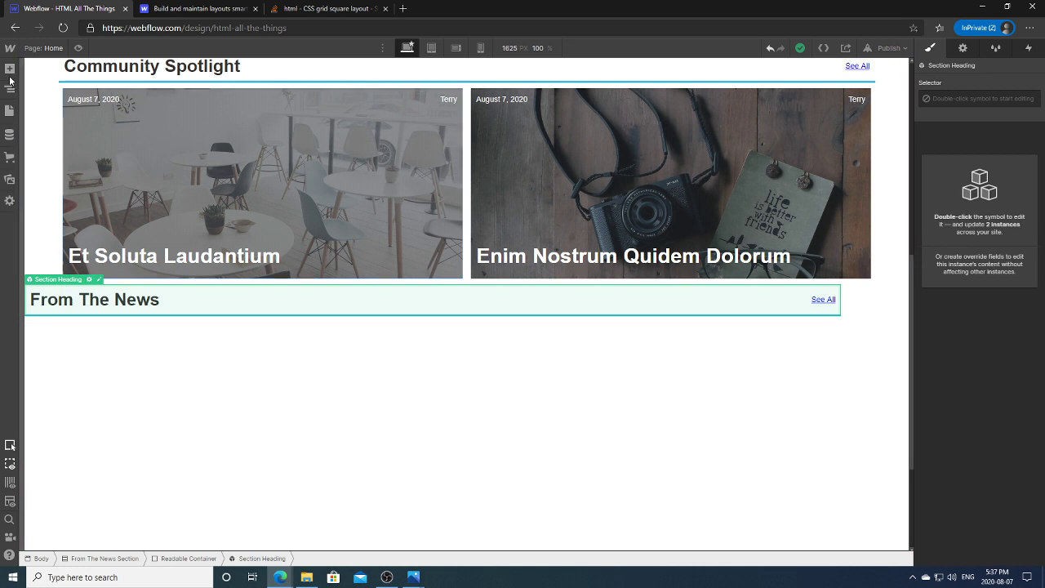
left_click(10, 87)
left_click(87, 327)
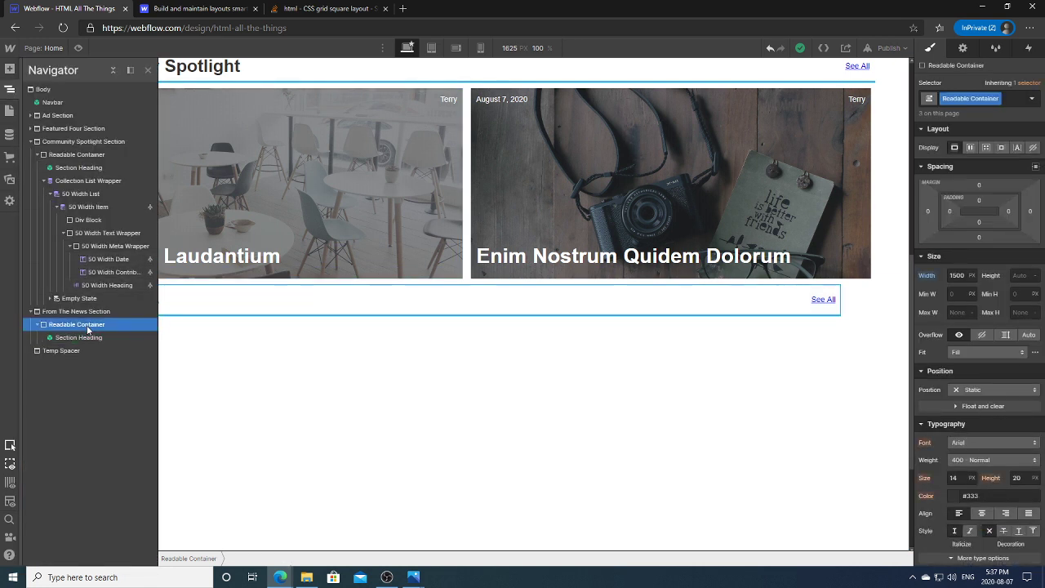
left_click(94, 312)
left_click(96, 324)
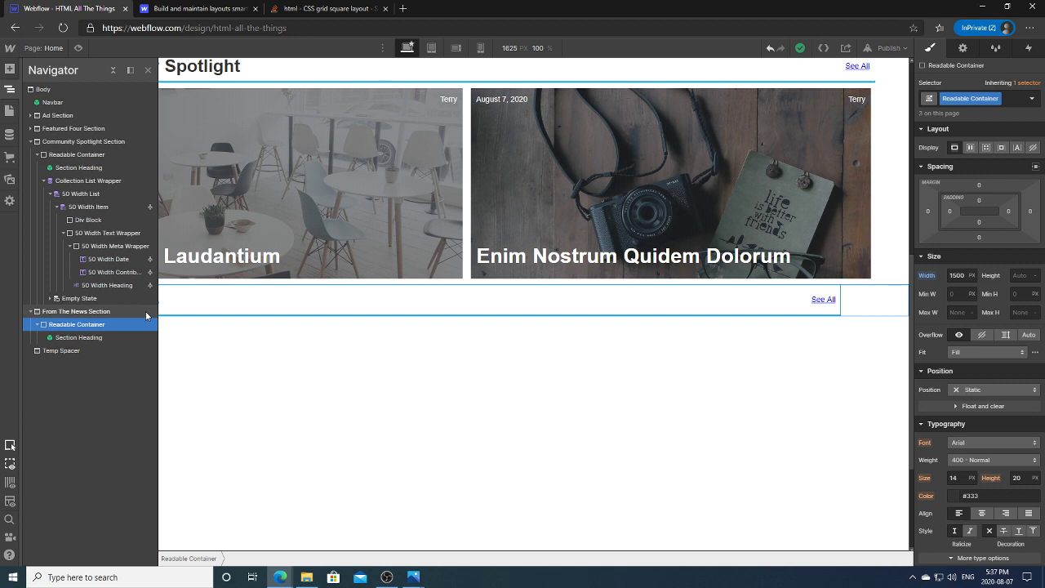
Step: Make From The News Section a flex layout with its content justified to the centre
key("z")
left_click(236, 298)
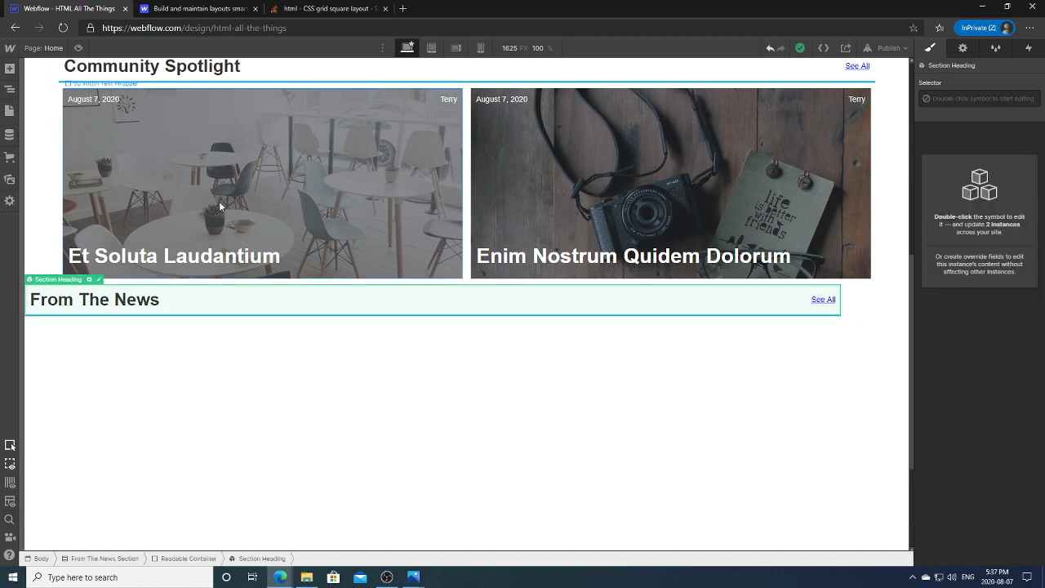
key("z")
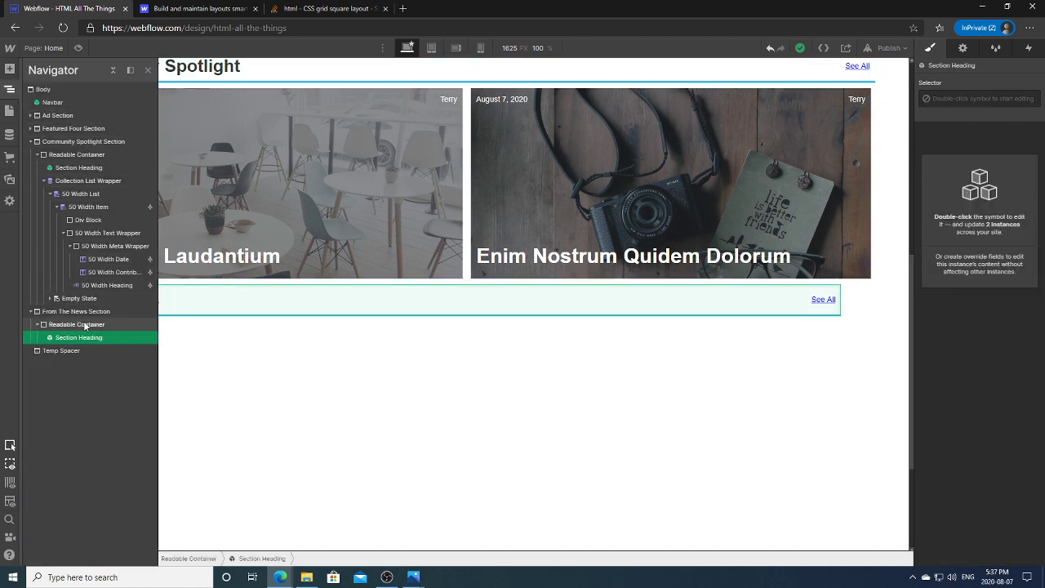
left_click(85, 322)
left_click(80, 312)
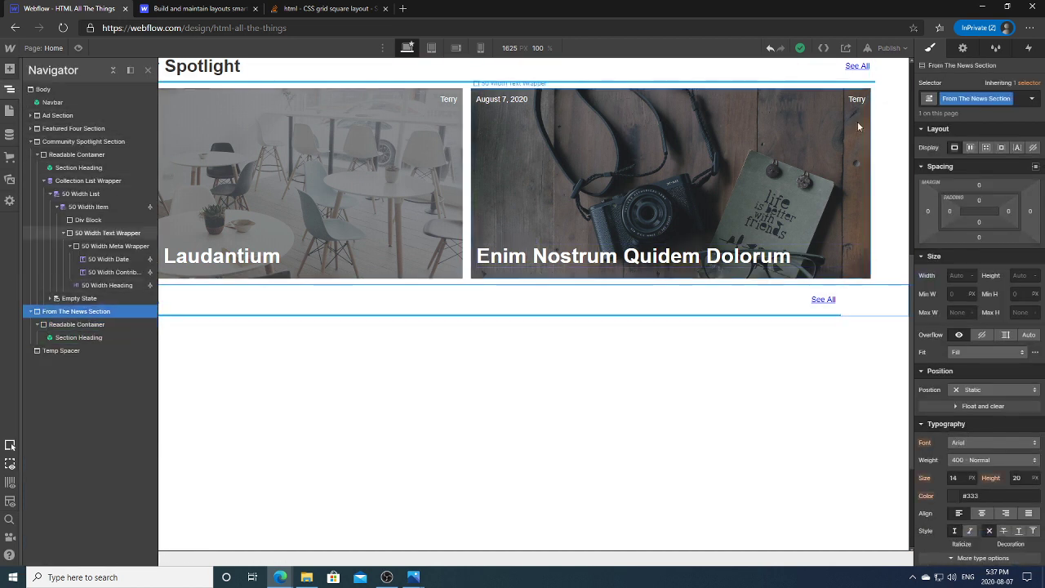
left_click(970, 148)
left_click(975, 205)
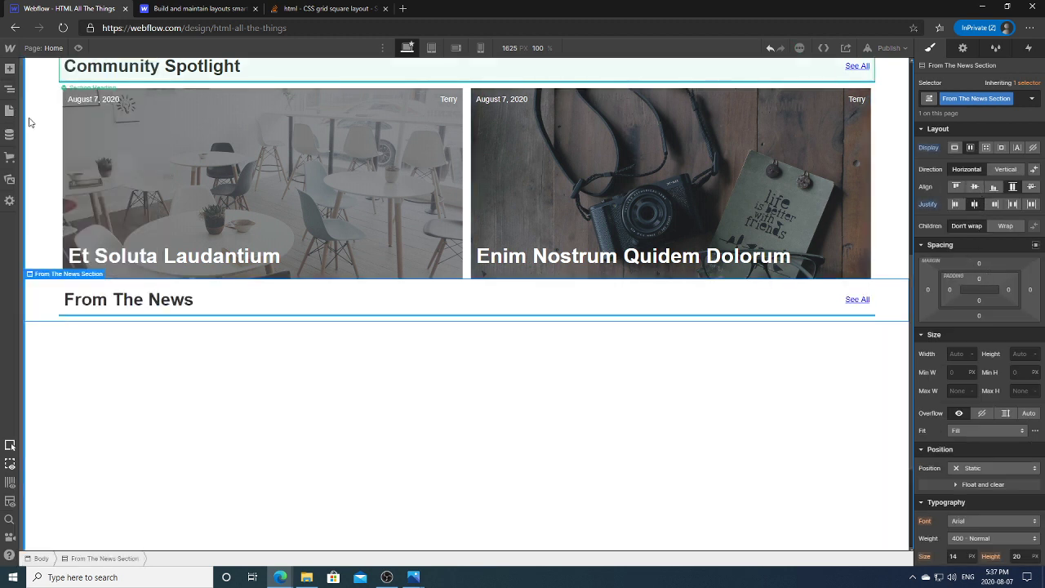
Step: Reselect From The News Section in the Navigator and bring up the Add elements panel
left_click(10, 89)
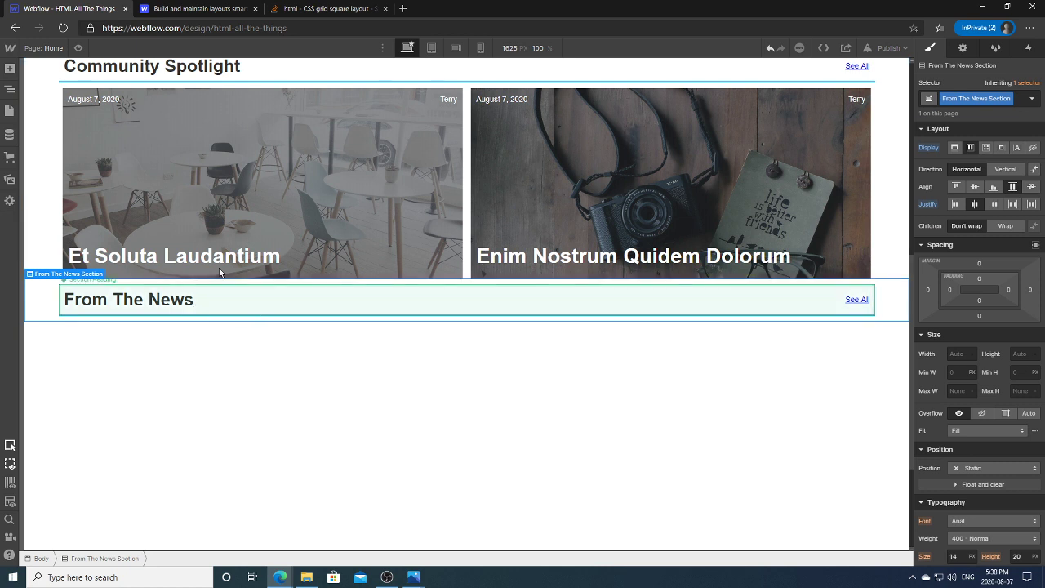
key("z")
left_click(37, 324)
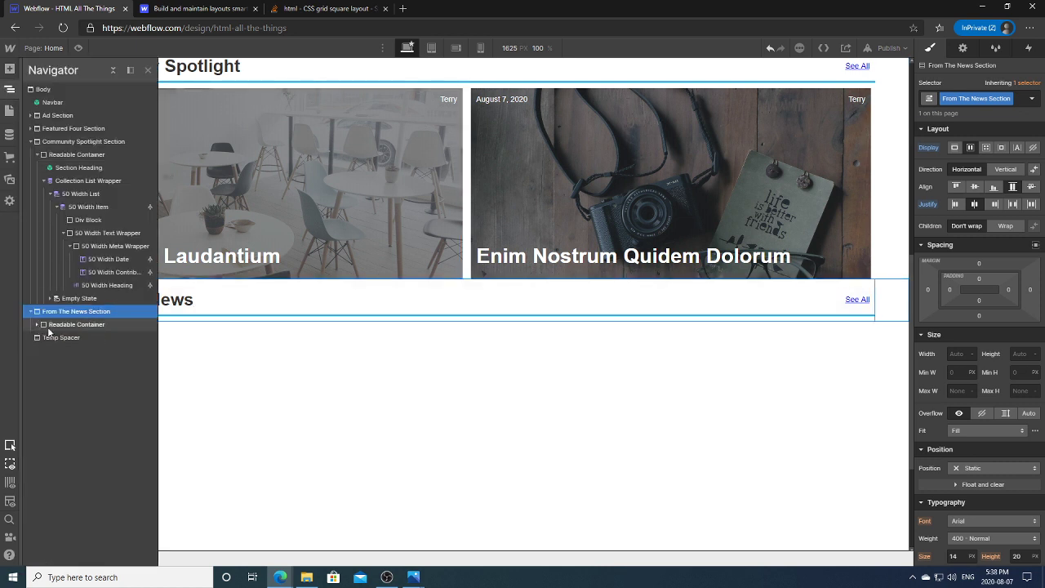
left_click(109, 326)
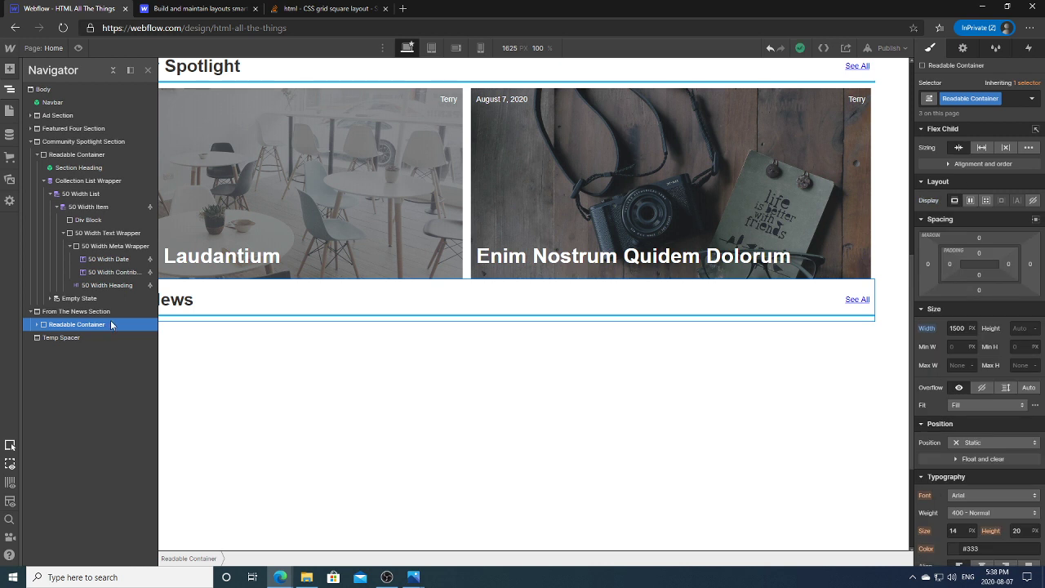
left_click(84, 312)
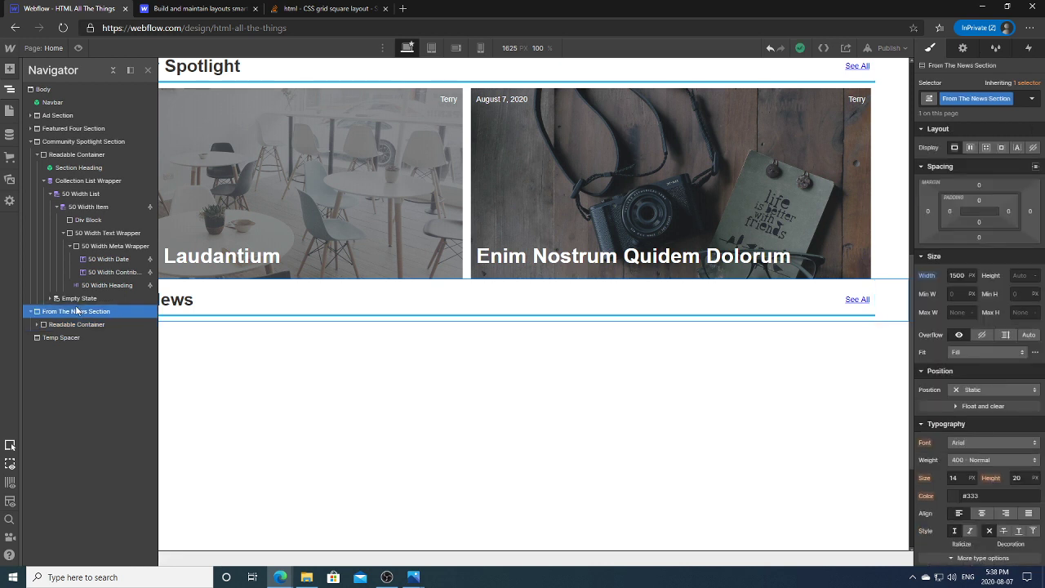
left_click(10, 70)
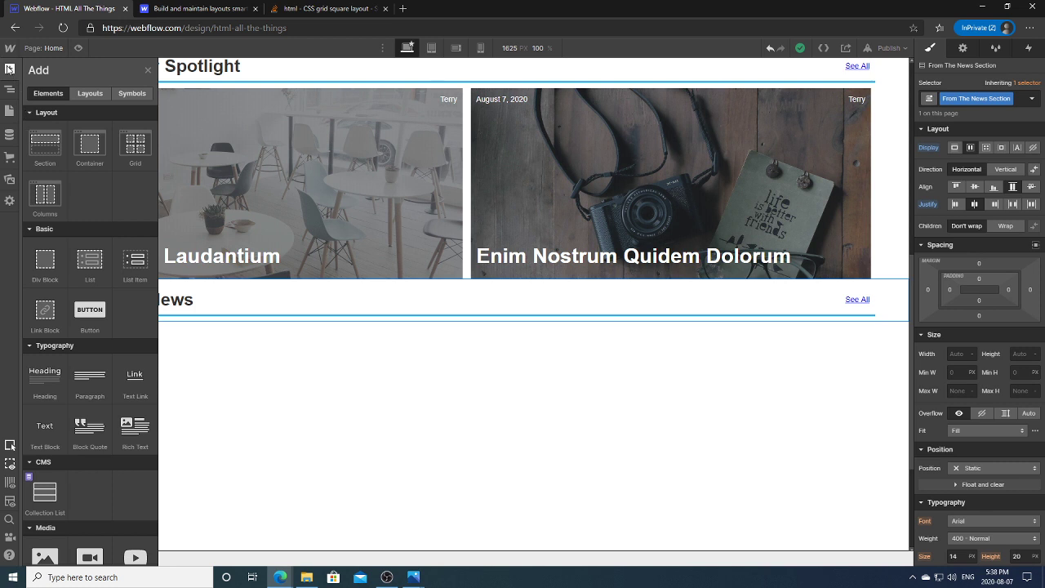
left_click(9, 69)
left_click(9, 68)
left_click(10, 69)
left_click(11, 89)
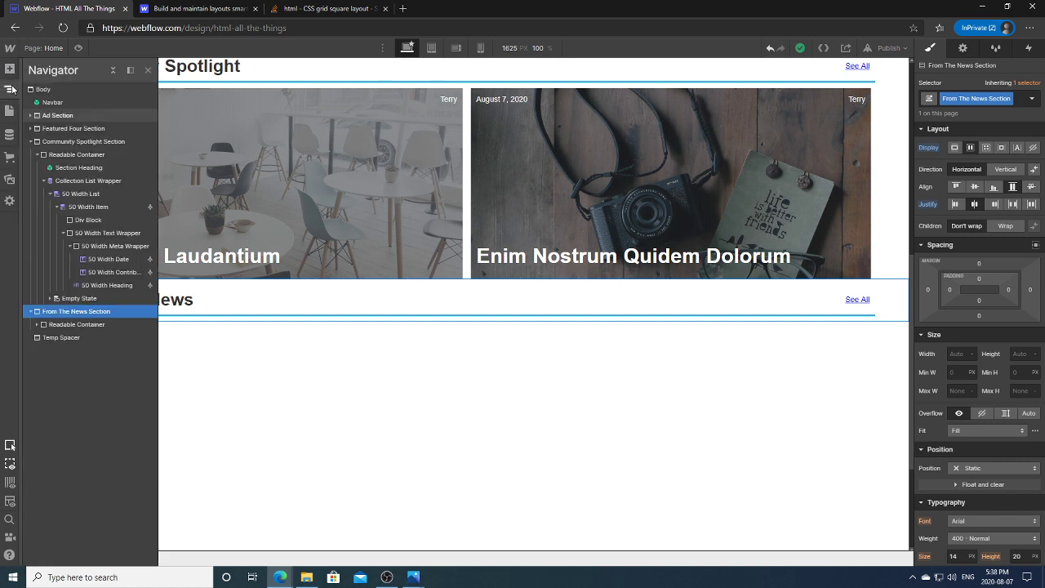
left_click(79, 325)
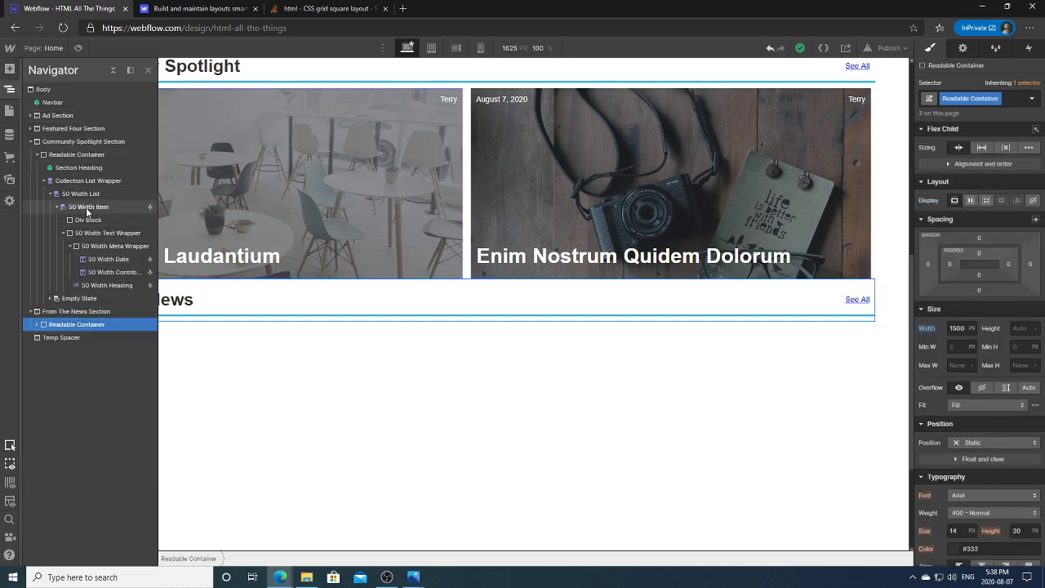
left_click(76, 311)
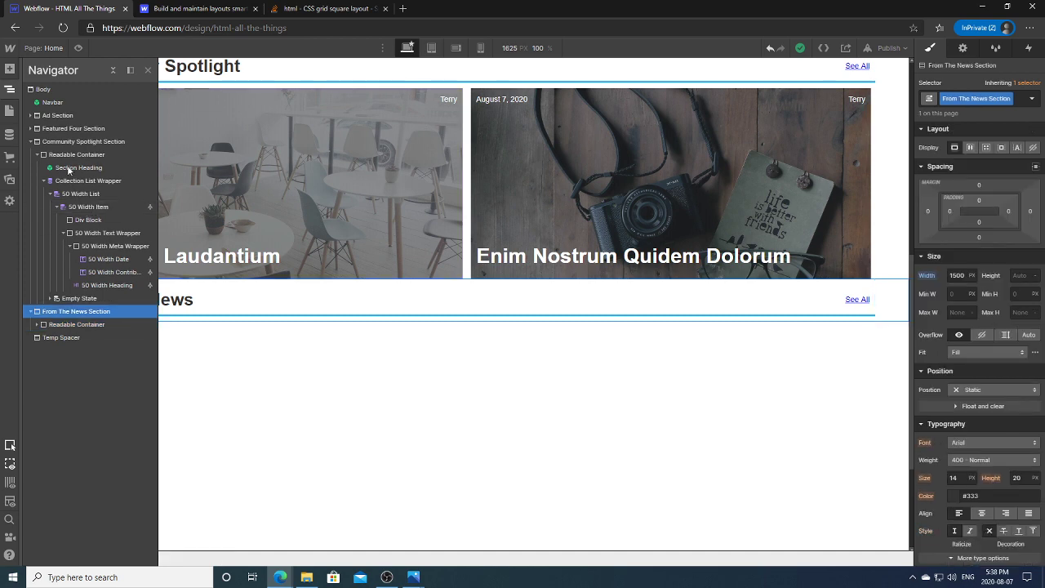
left_click(10, 69)
Step: Add a Div Block to From The News Section and set its display to Grid
left_click(45, 265)
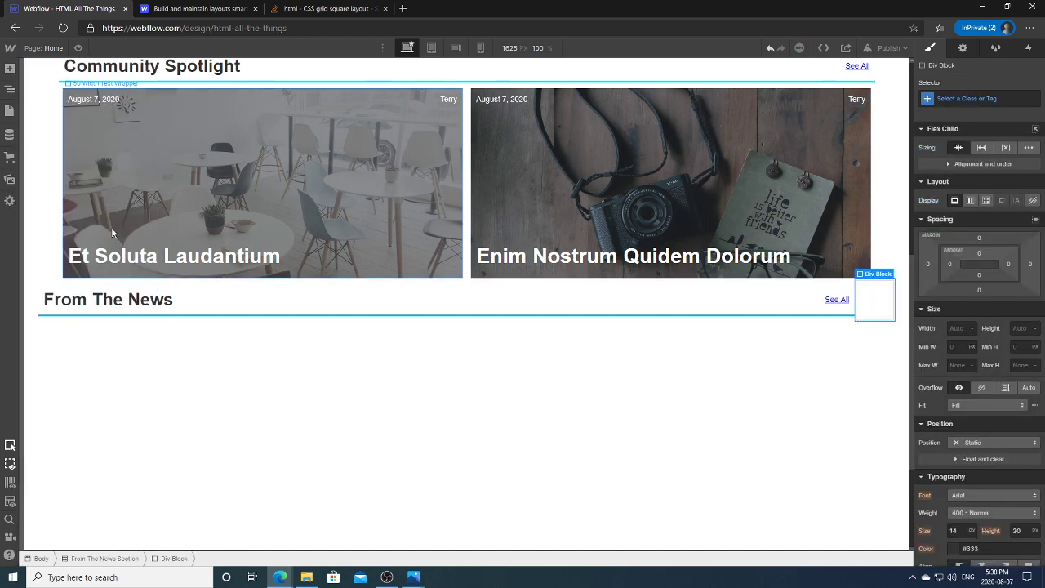
left_click(10, 89)
left_click_drag(71, 337, 81, 320)
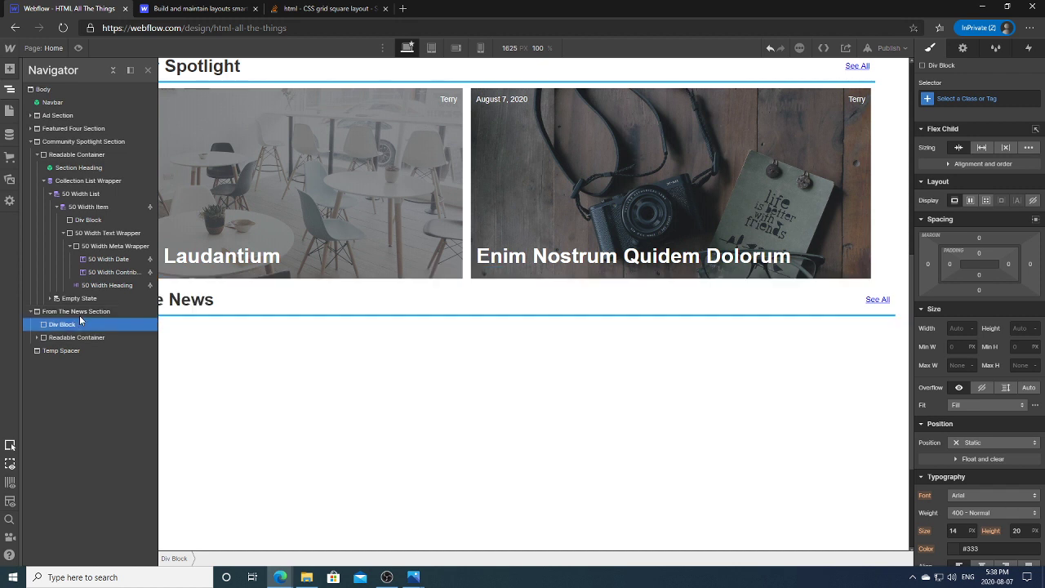
left_click(985, 200)
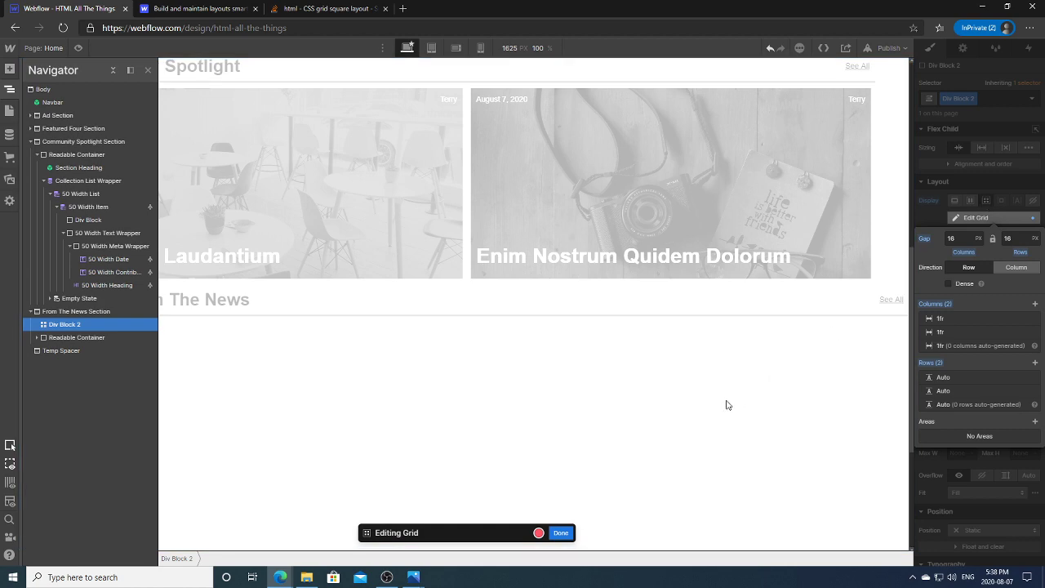
left_click(935, 222)
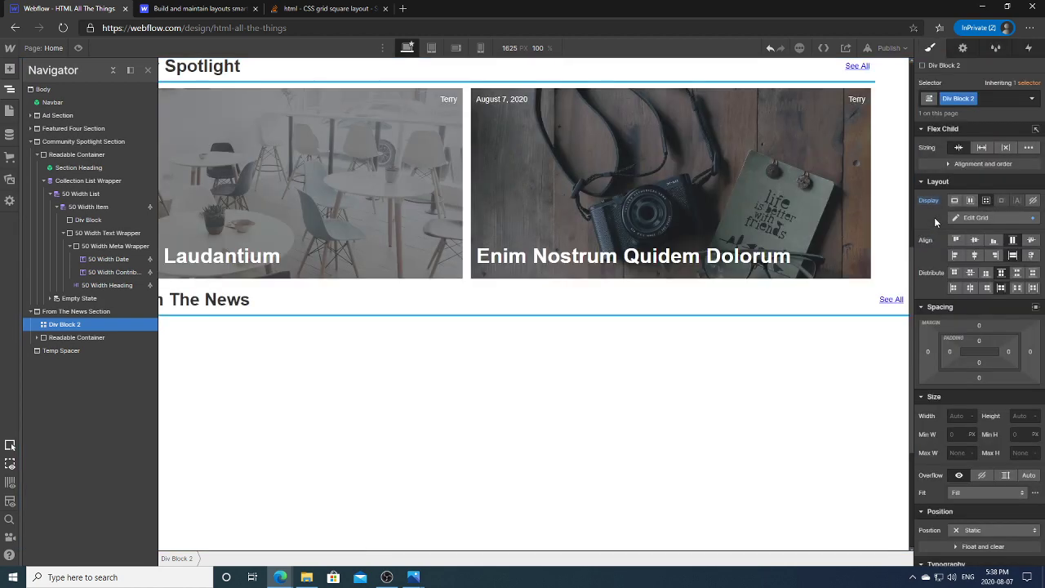
Step: Move the grid block below the Readable Container in the Navigator
left_click(536, 329)
left_click(205, 364)
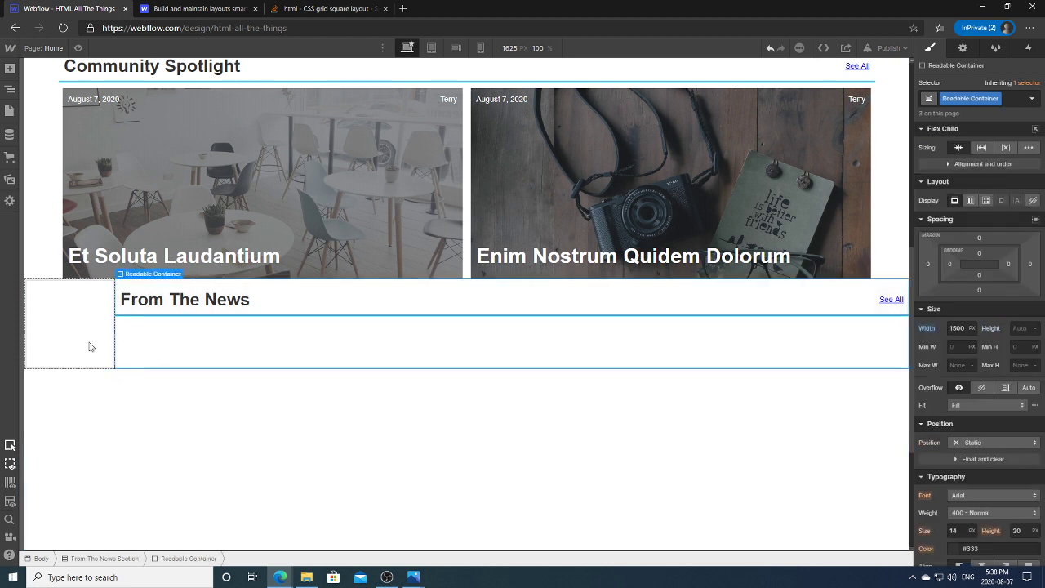
left_click(90, 346)
left_click(10, 89)
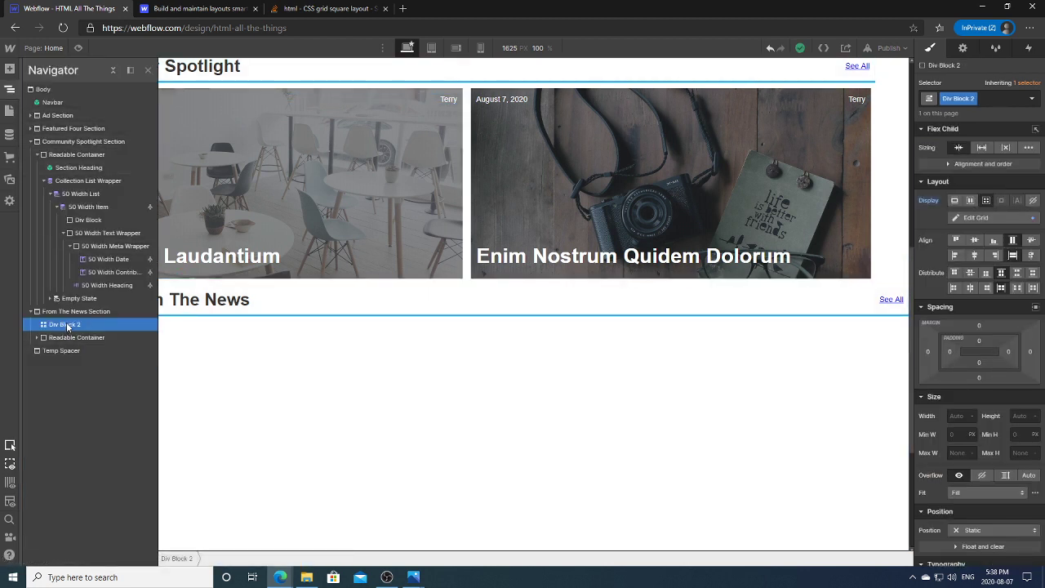
left_click(65, 336)
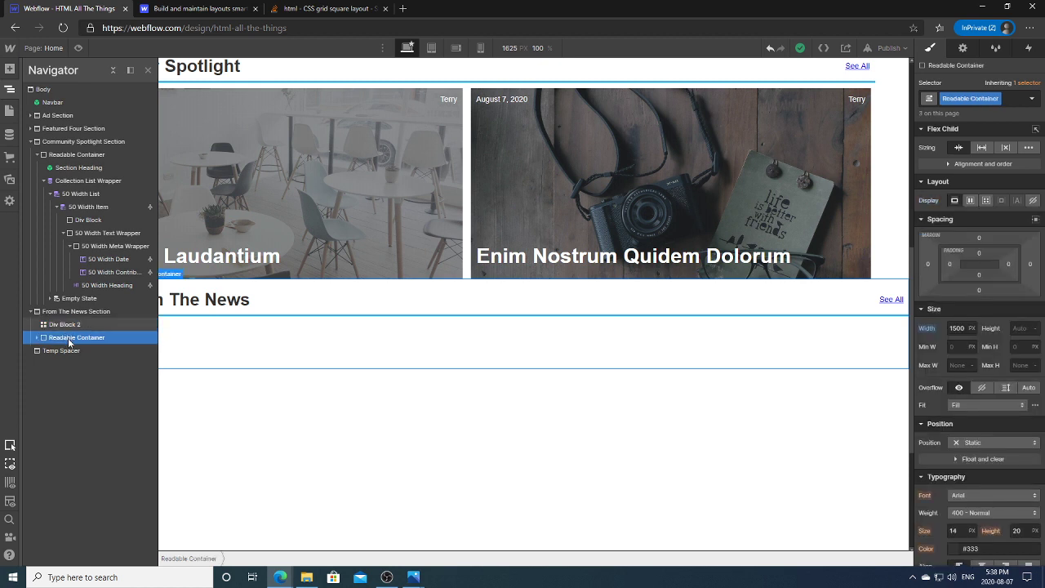
left_click_drag(67, 327, 69, 339)
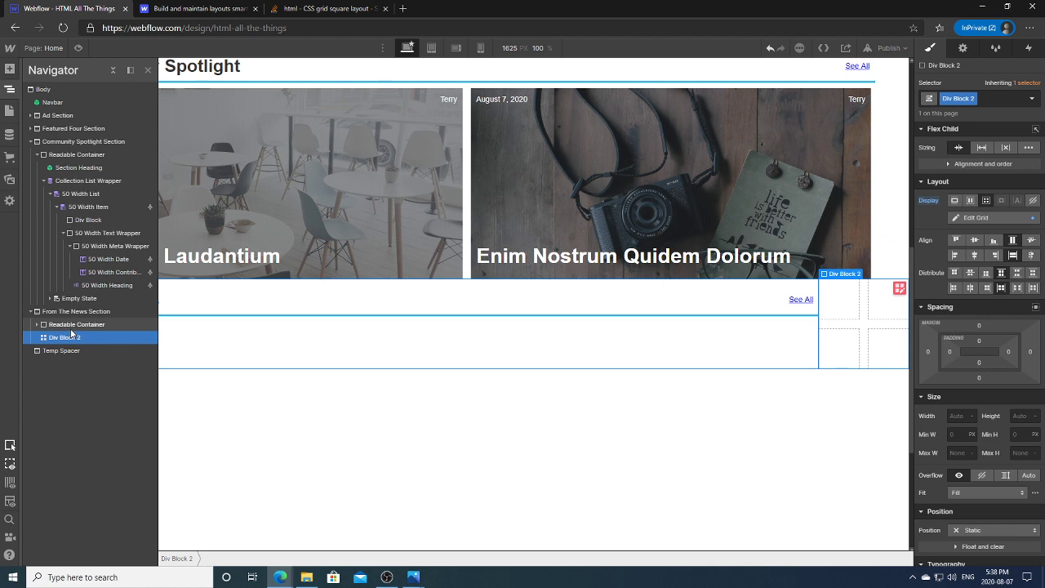
left_click(899, 288)
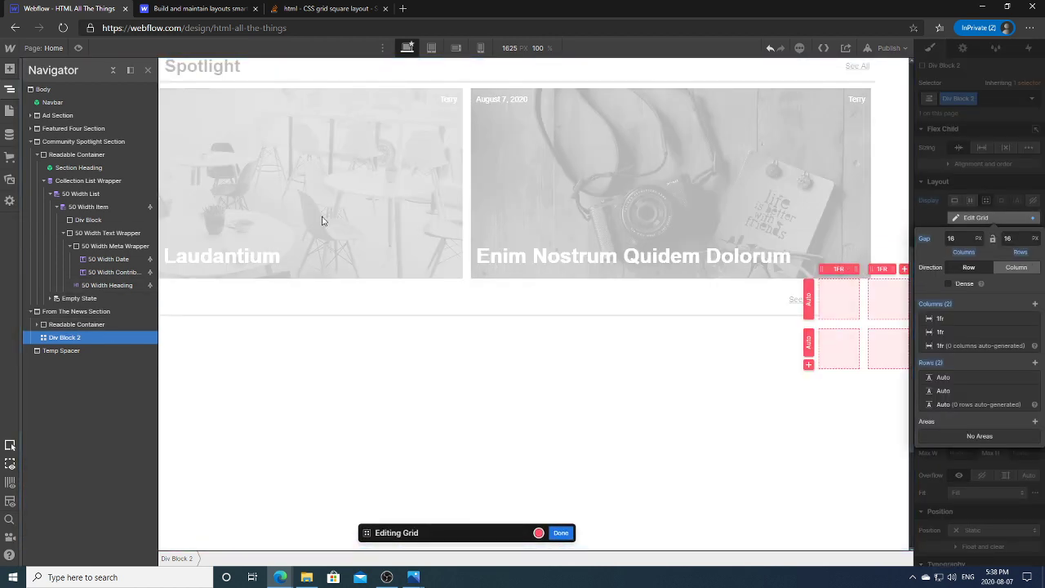
key("z")
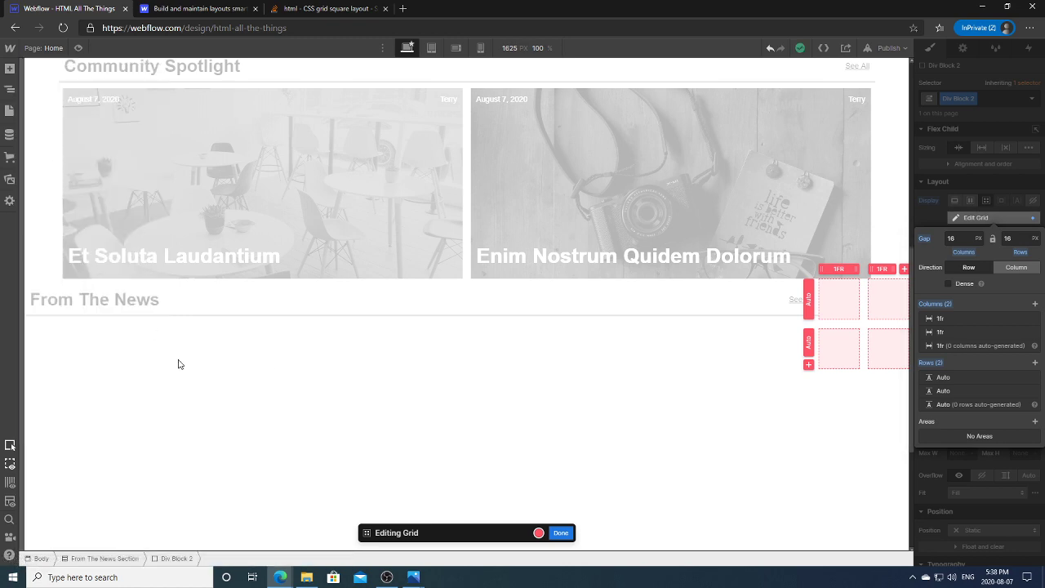
key("Escape")
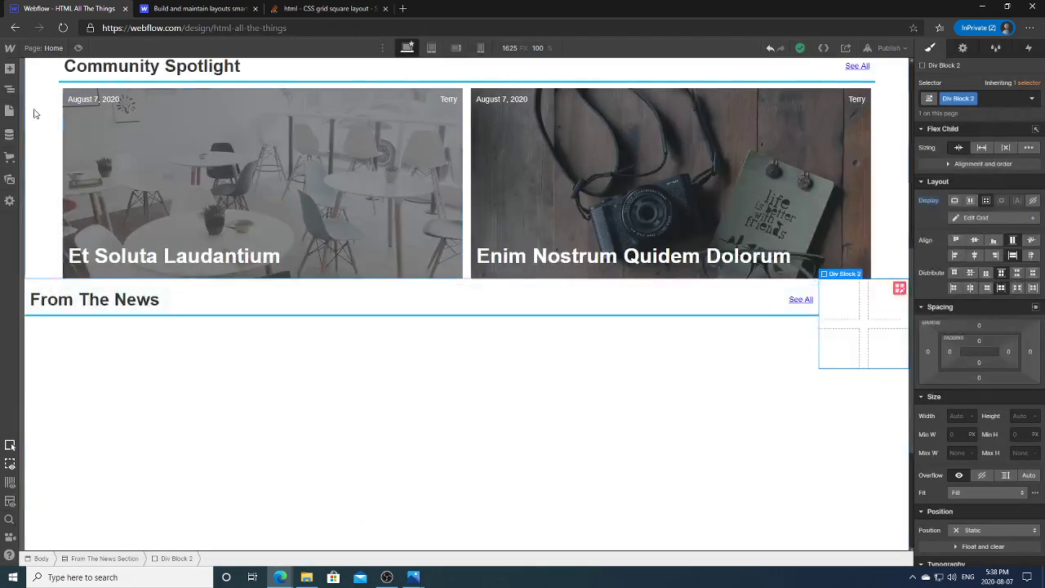
Step: Set From The News Section's direction to Vertical and select the grid block
left_click(10, 88)
left_click(108, 312)
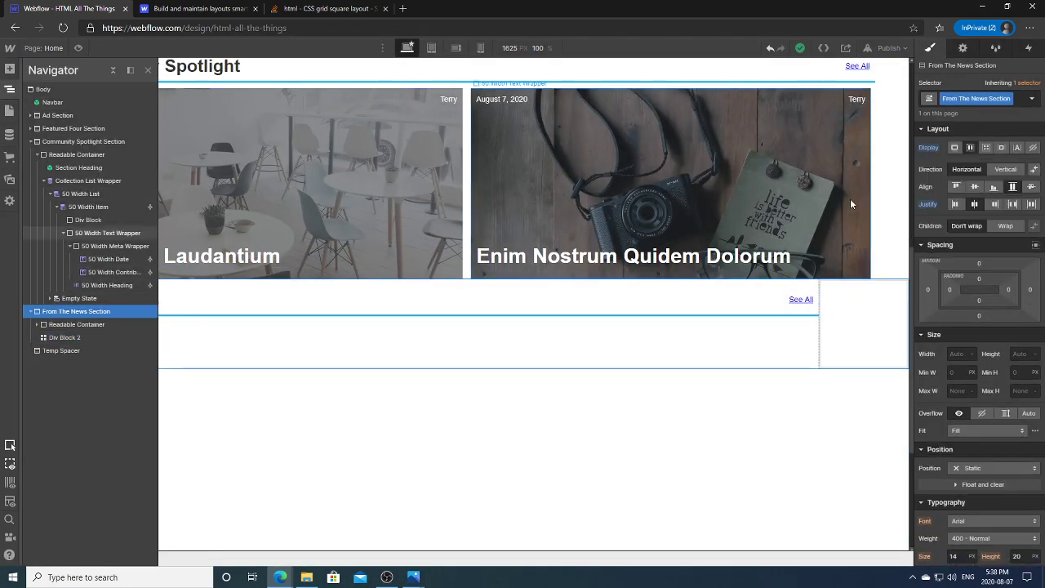
left_click(1005, 169)
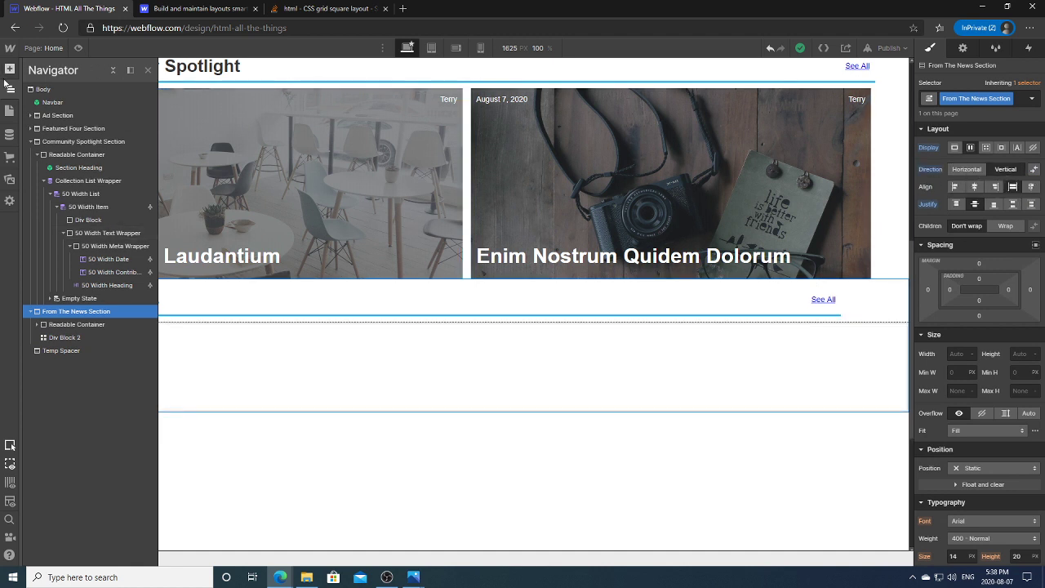
left_click(8, 86)
left_click(286, 334)
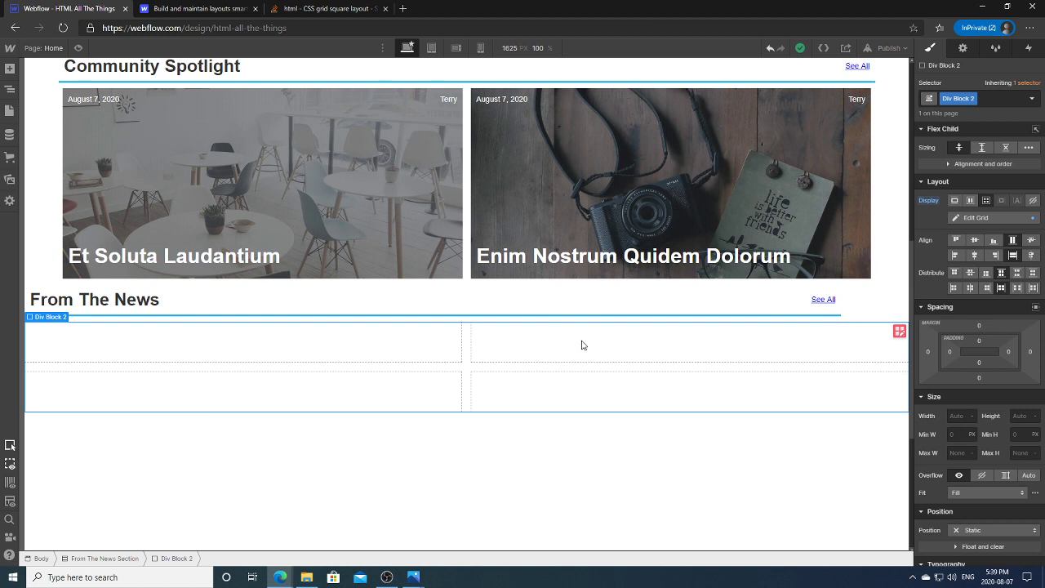
Step: Resize the news grid's right column to 0.5fr beside the 1fr left column
left_click(898, 331)
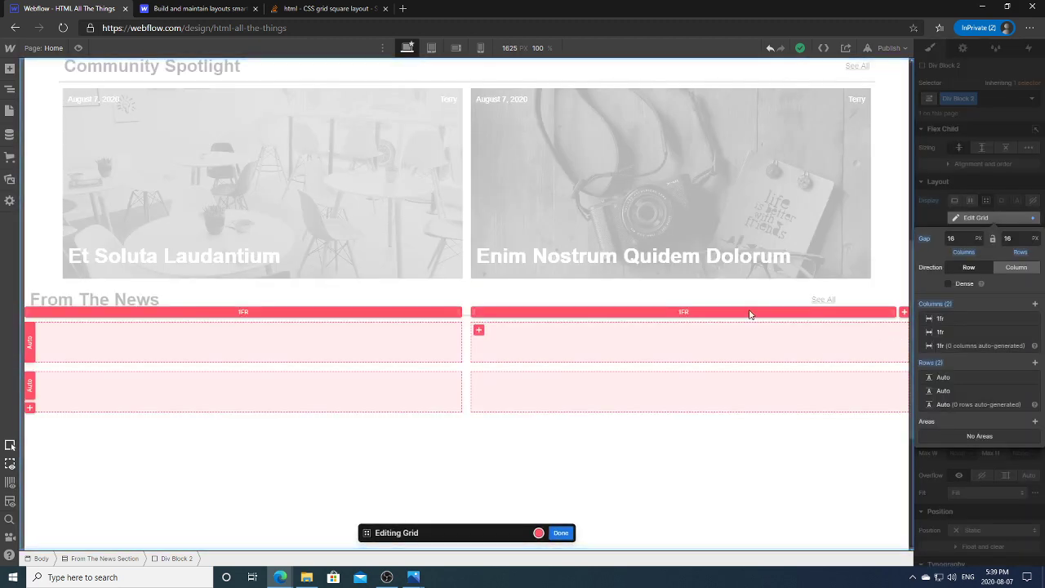
left_click_drag(466, 311, 523, 312)
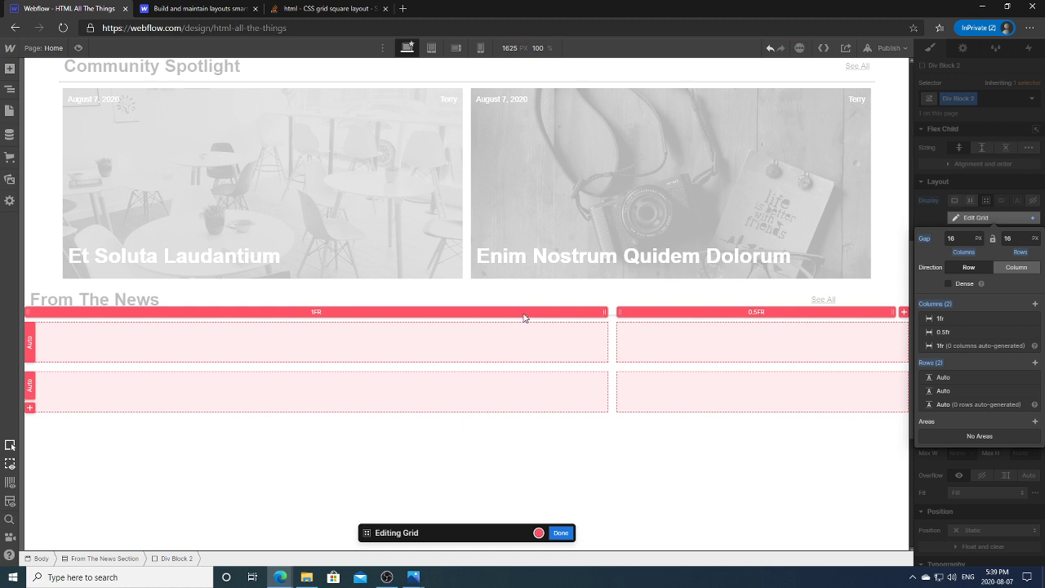
left_click(319, 317)
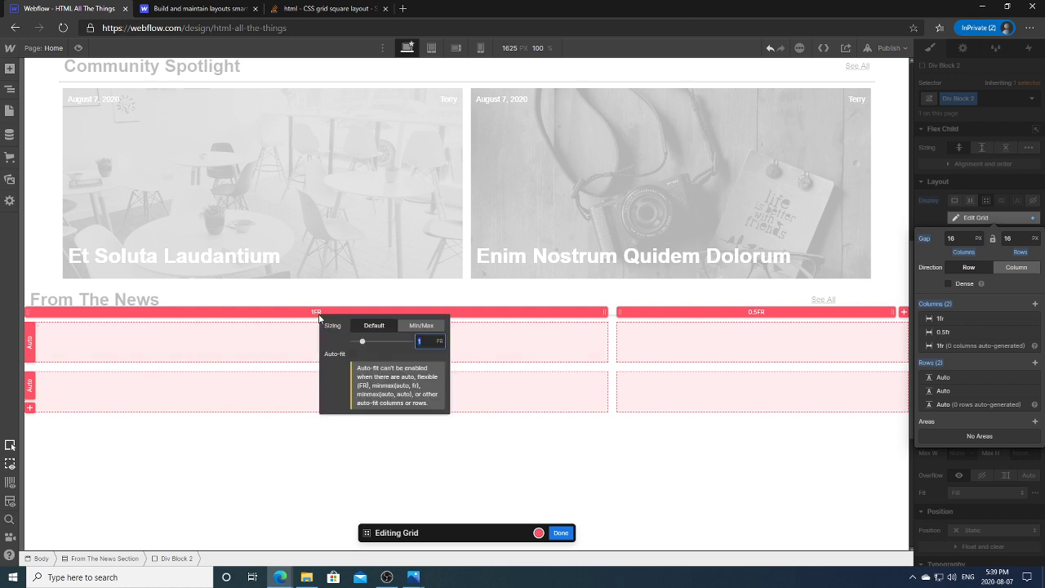
left_click(439, 341)
left_click(530, 448)
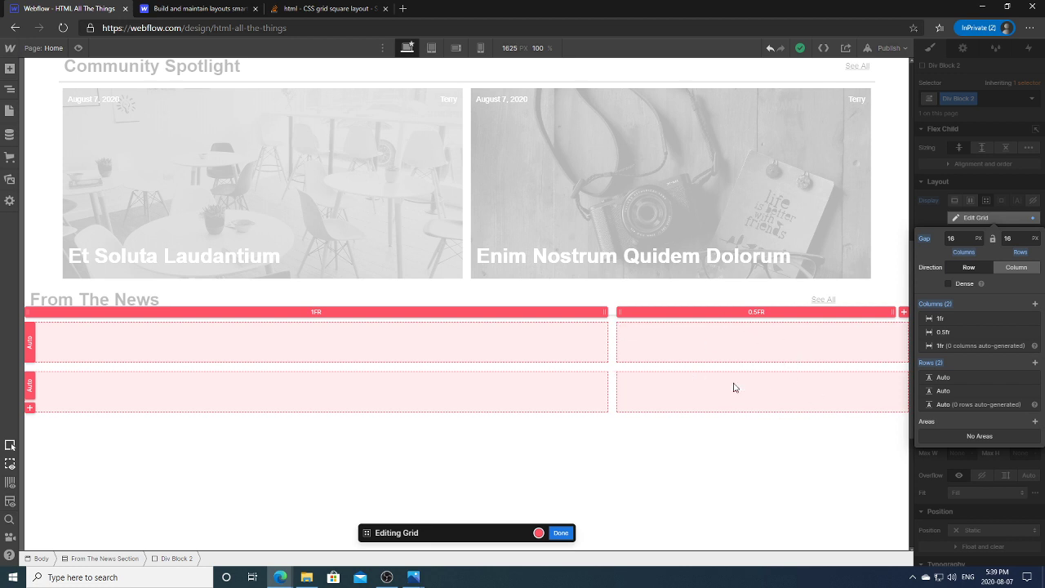
mouse_move(705, 397)
Step: Review the Home Page mockup in Photos, then switch back to the Webflow editor
mouse_move(414, 576)
left_click(463, 526)
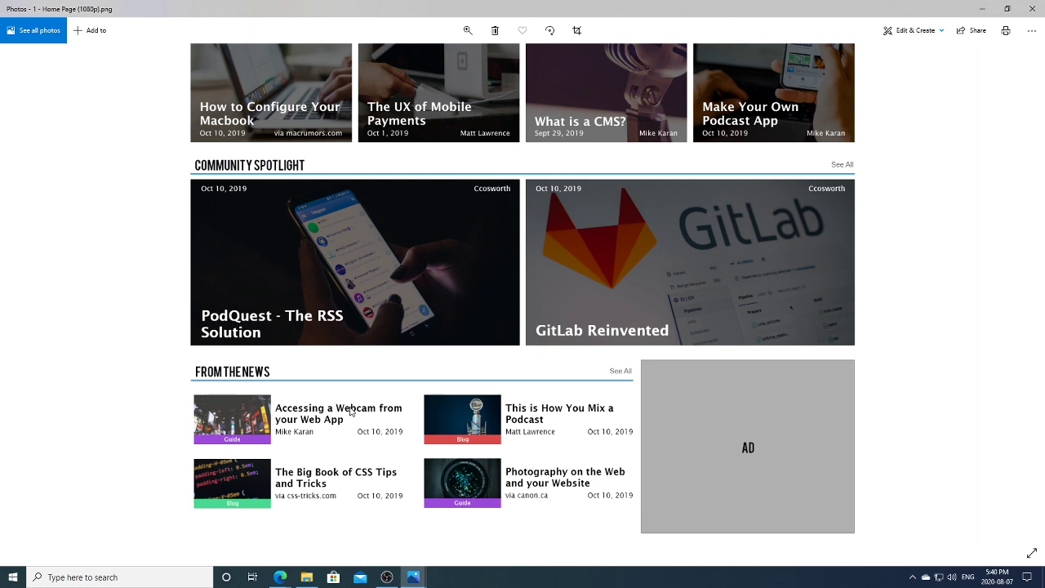
mouse_move(413, 577)
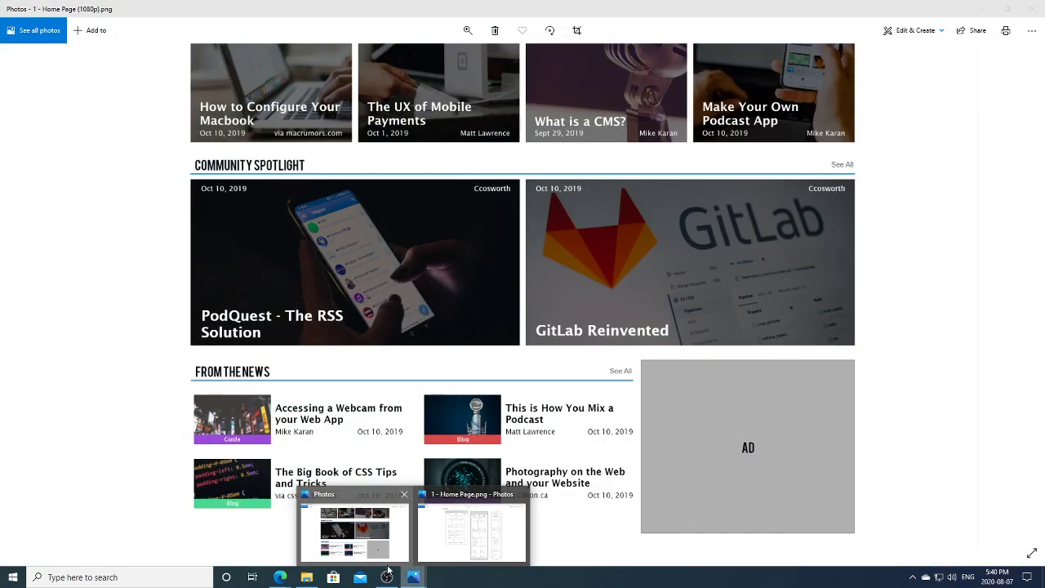
mouse_move(280, 577)
left_click(280, 543)
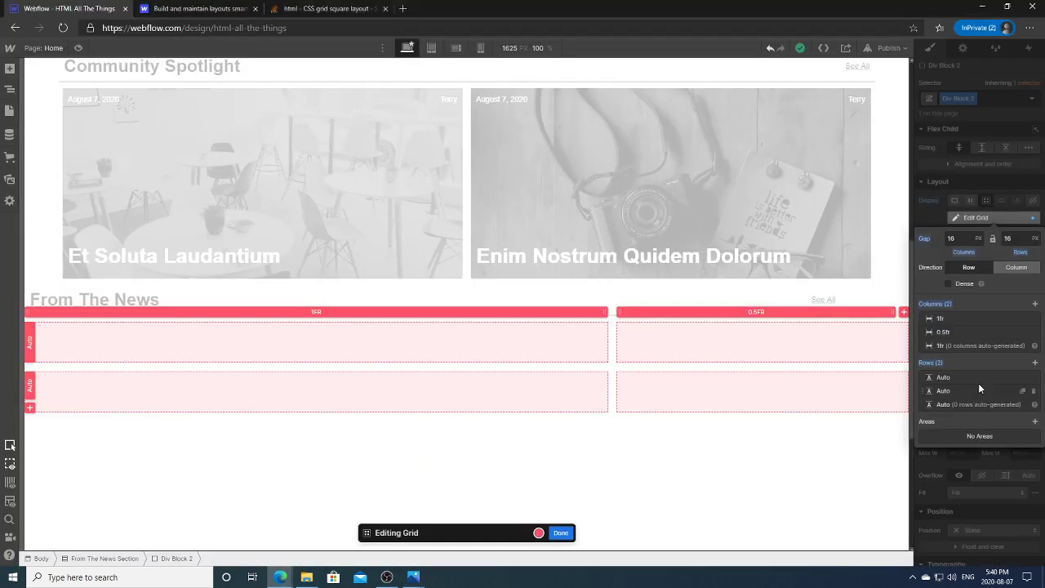
Step: Delete the news grid's second row and add a grid area in the 0.5fr cell
left_click(1033, 391)
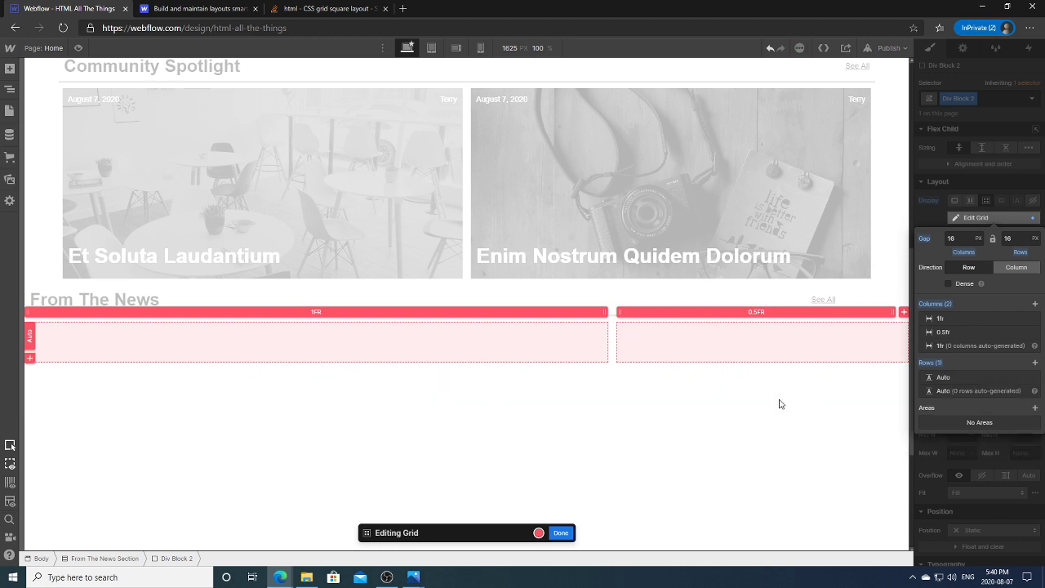
scroll(882, 482, "down", 2)
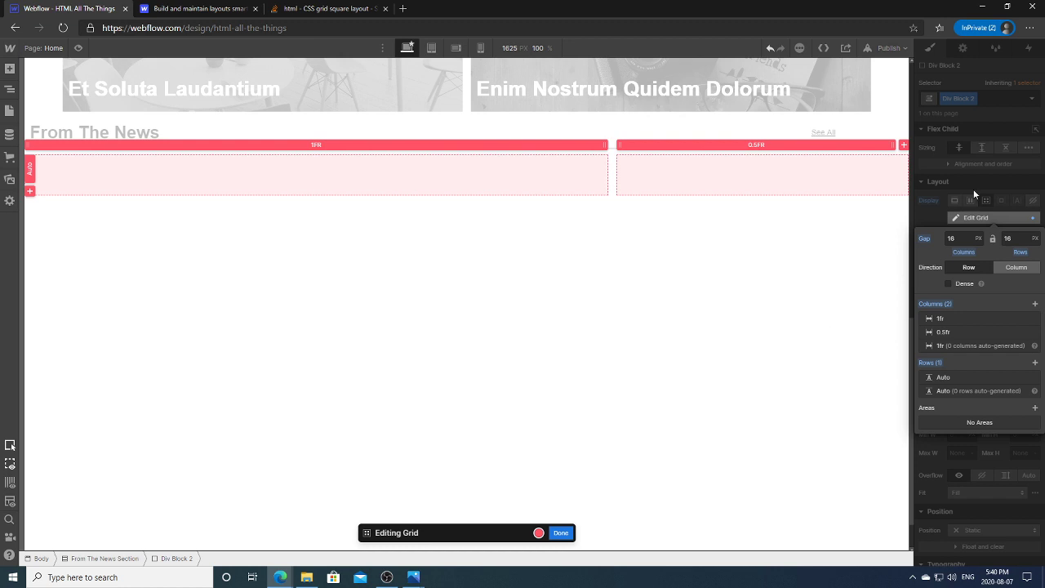
left_click(928, 212)
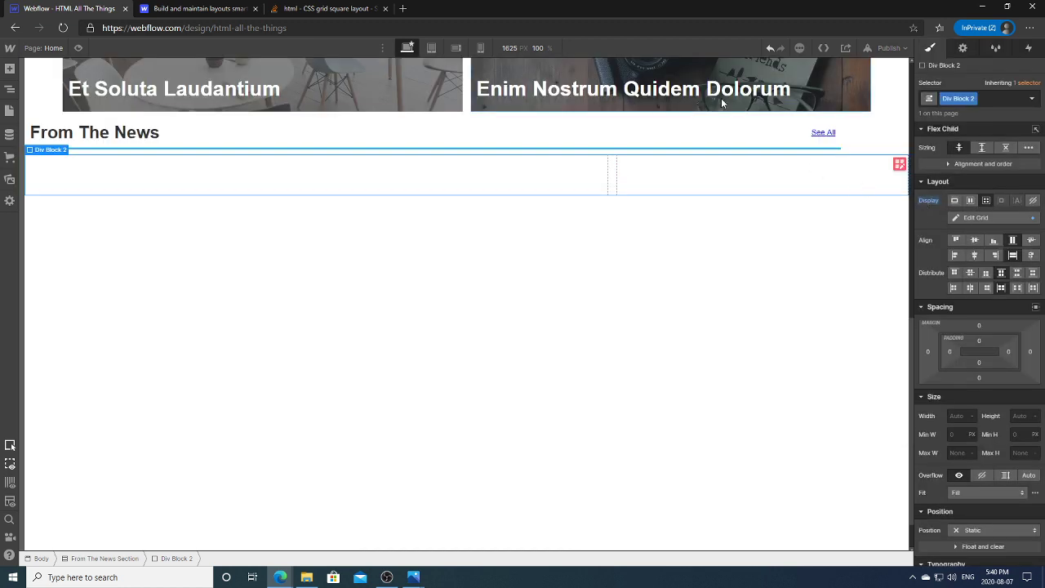
left_click(629, 174)
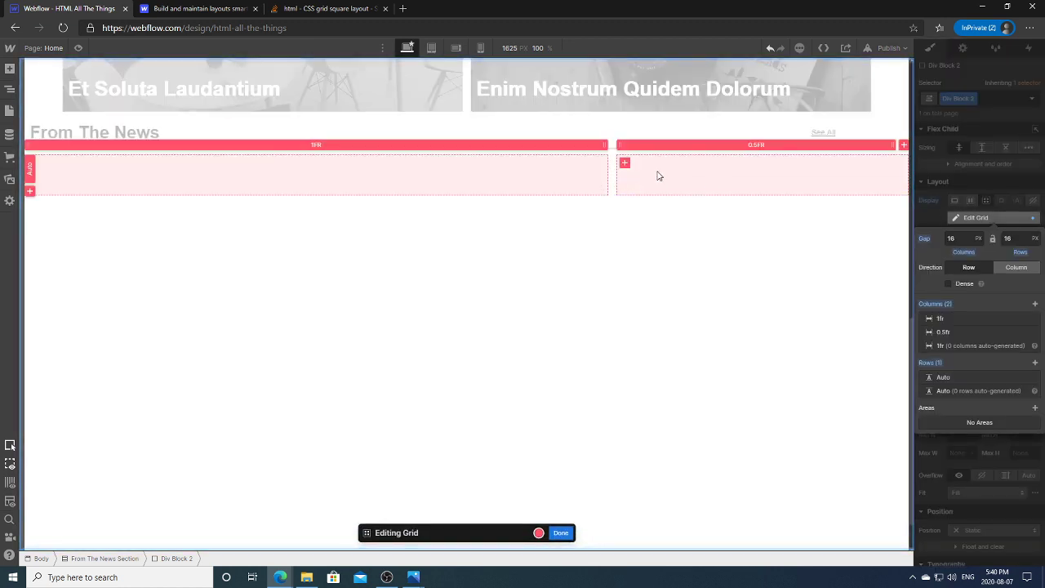
left_click(625, 164)
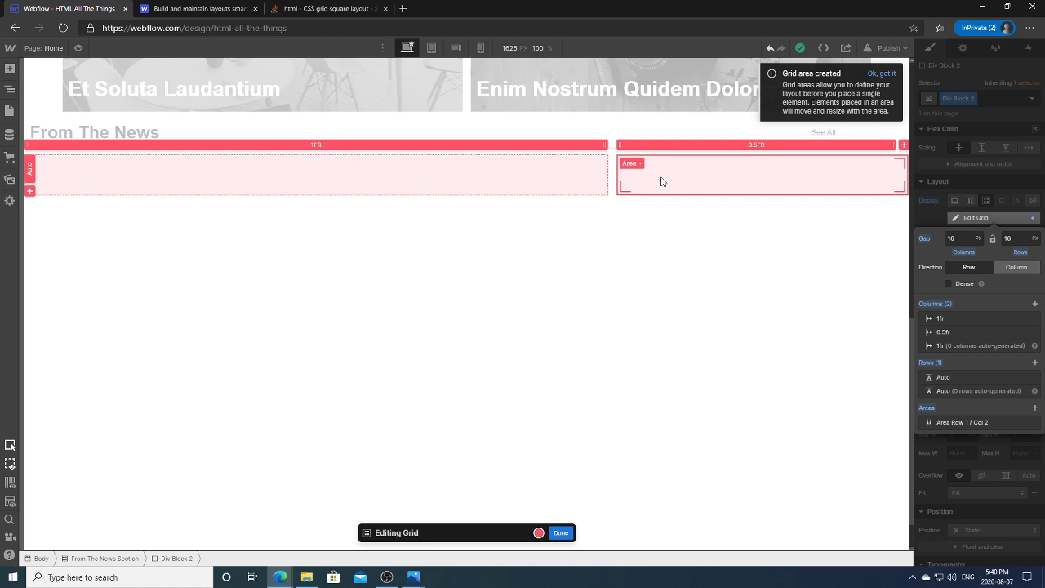
Step: Rename the right-column grid area to Ad-Placeholder
left_click(640, 164)
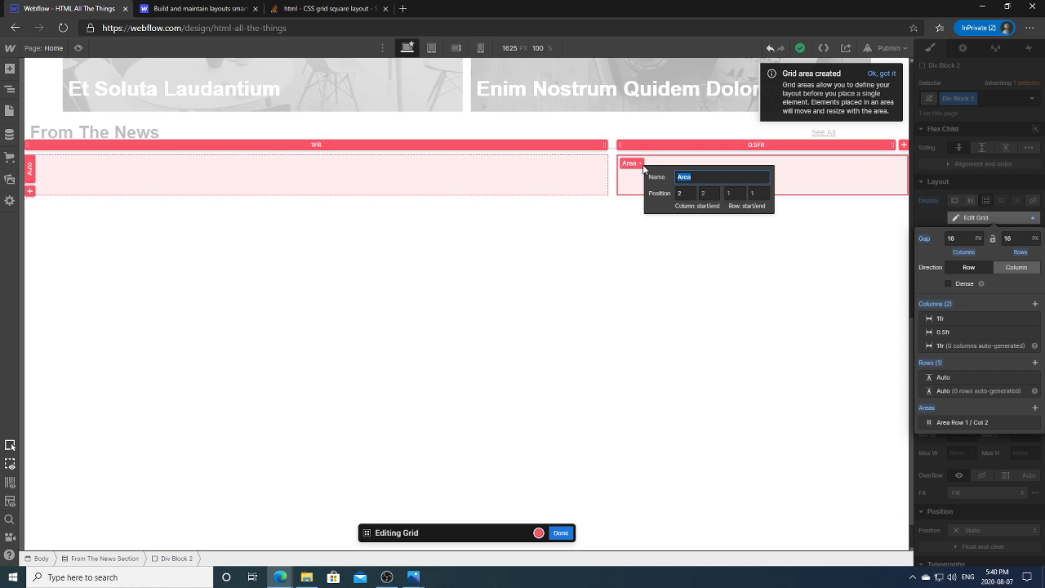
left_click(724, 263)
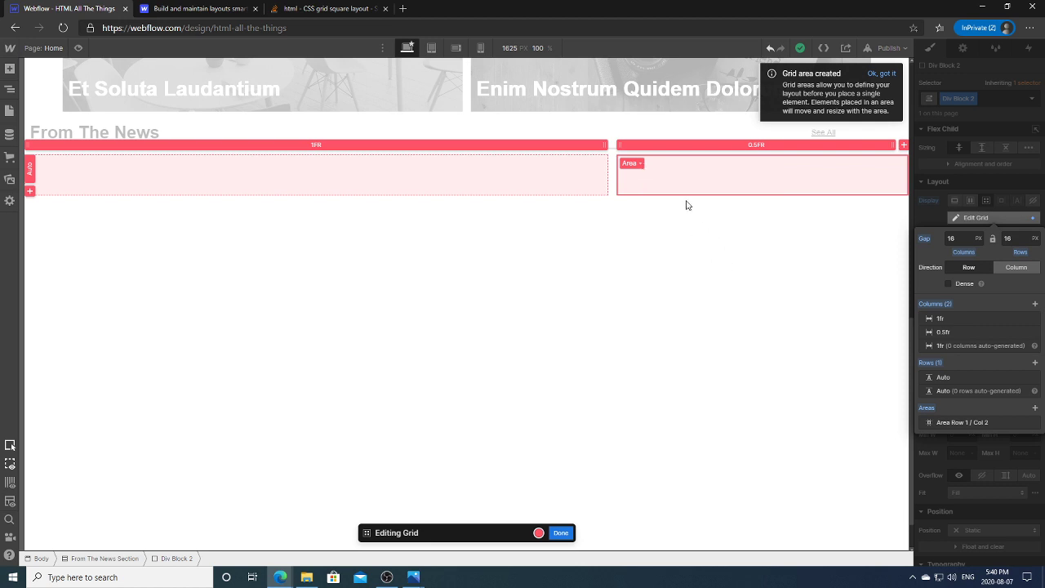
left_click(642, 165)
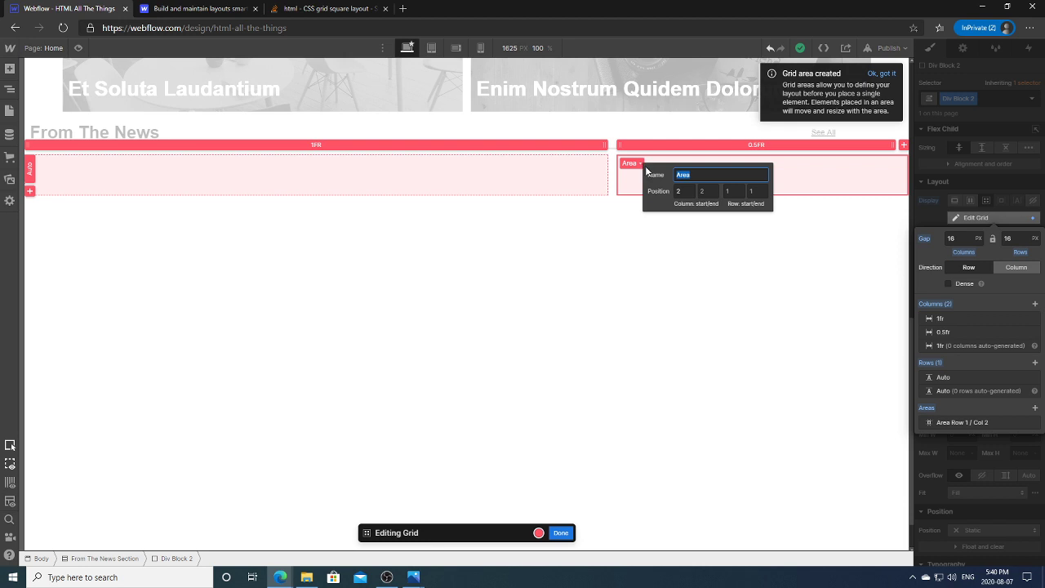
type("A")
left_click(700, 245)
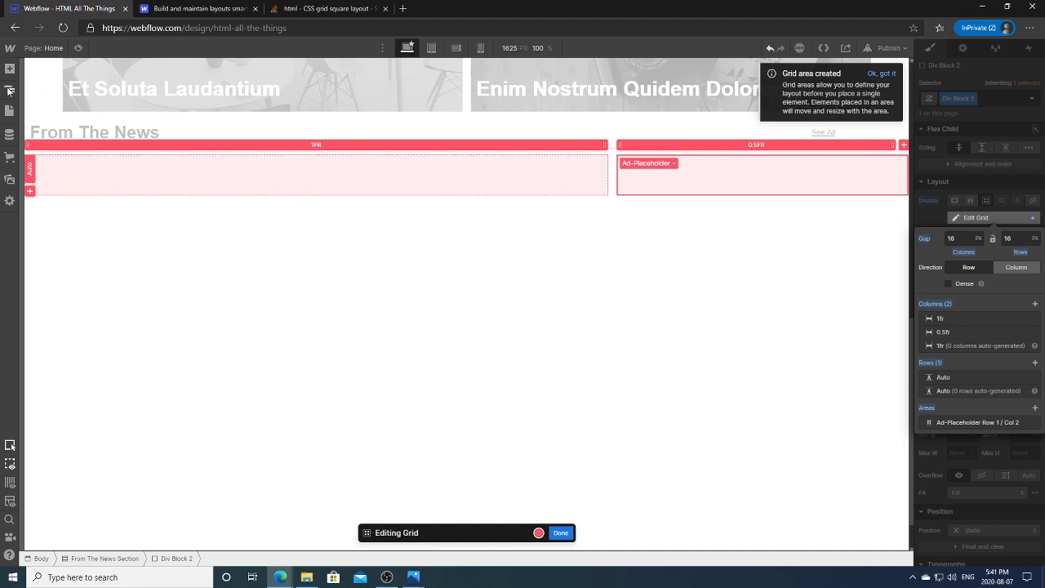
left_click(9, 90)
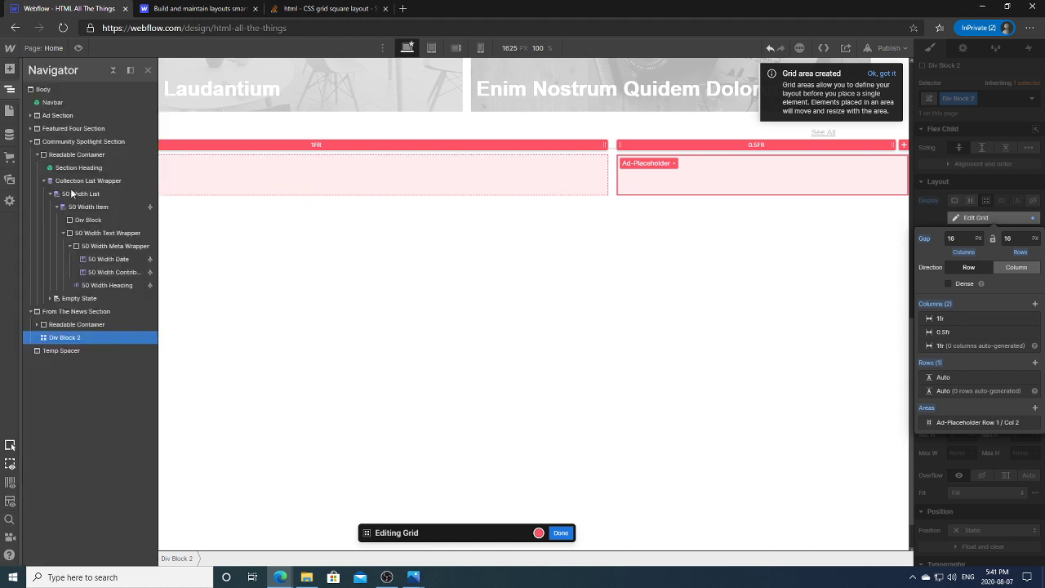
Step: Dismiss the grid tip, finish grid editing, and select Section Heading then Div Block 2
left_click(37, 325)
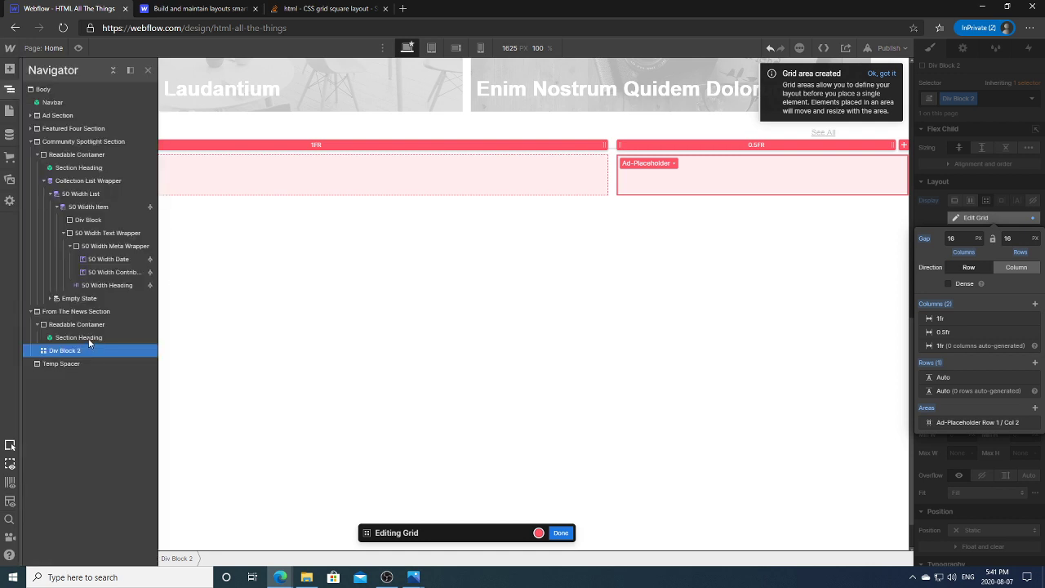
left_click(383, 248)
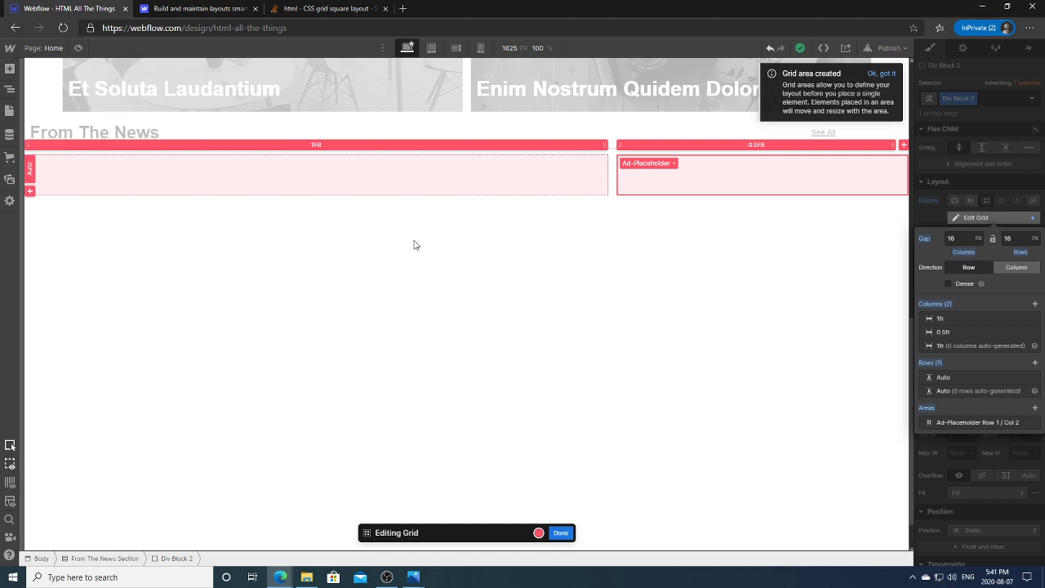
left_click(882, 73)
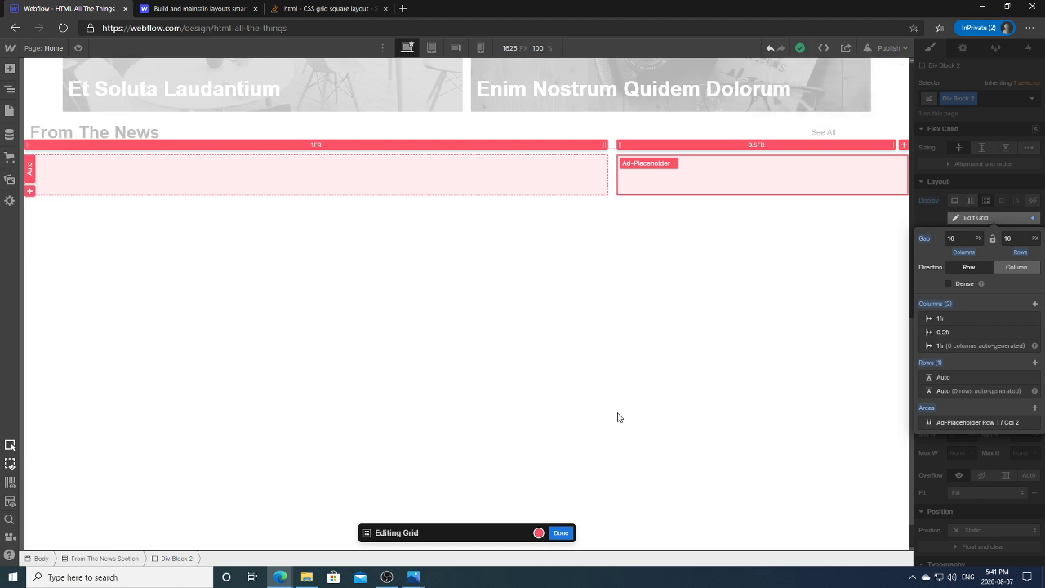
left_click(560, 532)
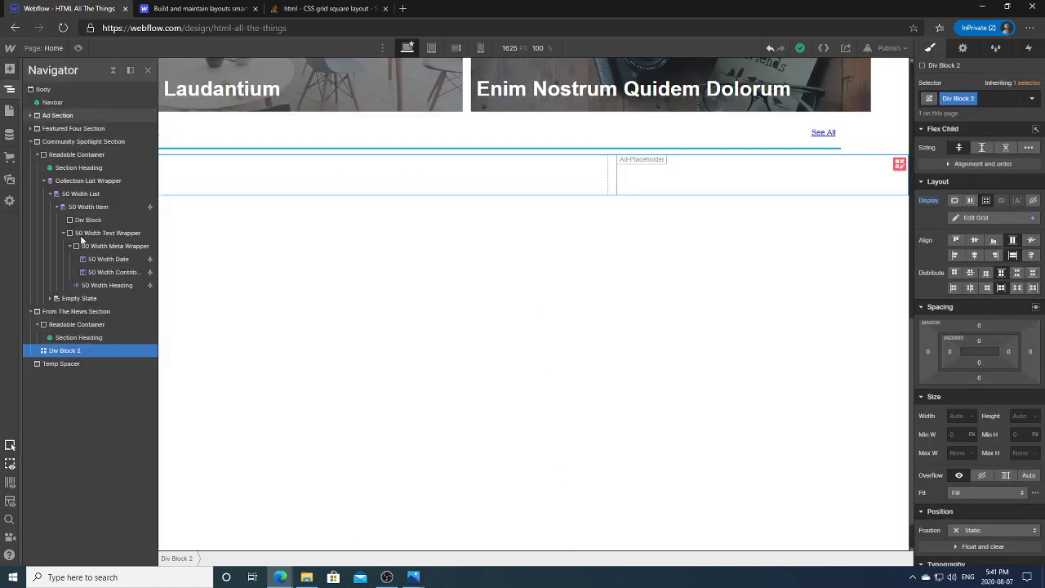
left_click(88, 337)
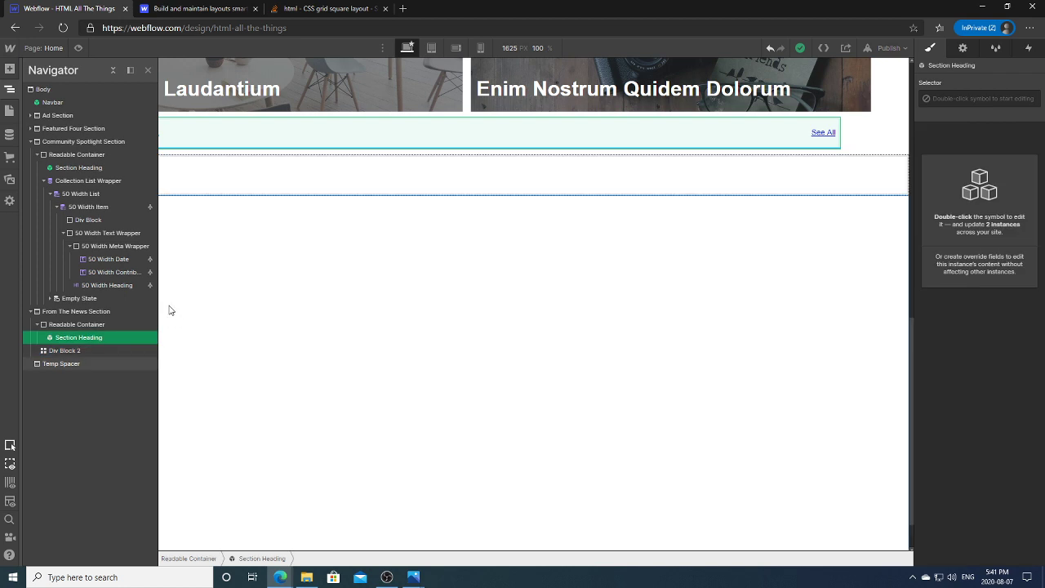
left_click(50, 349)
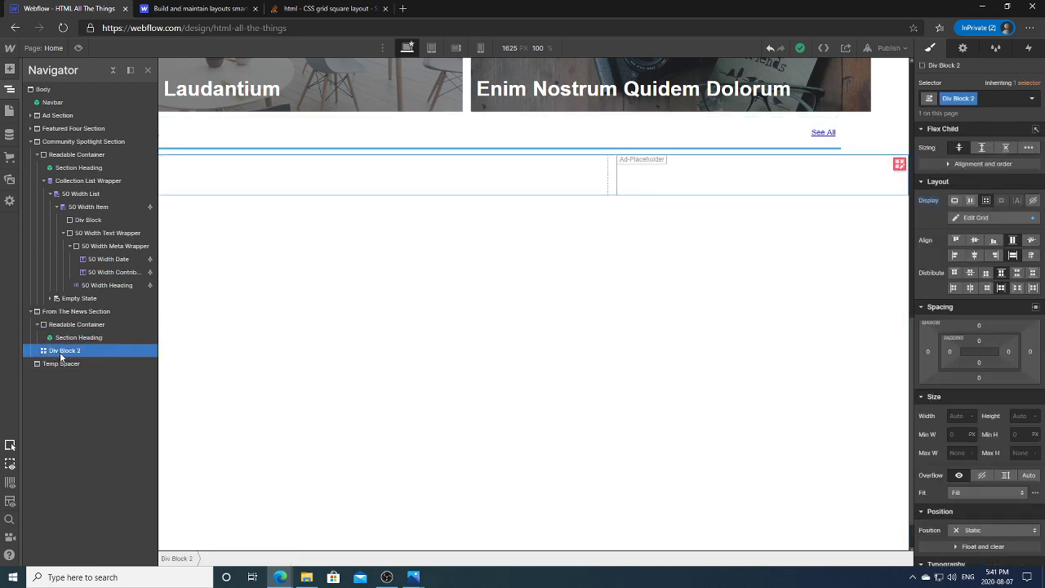
left_click(9, 90)
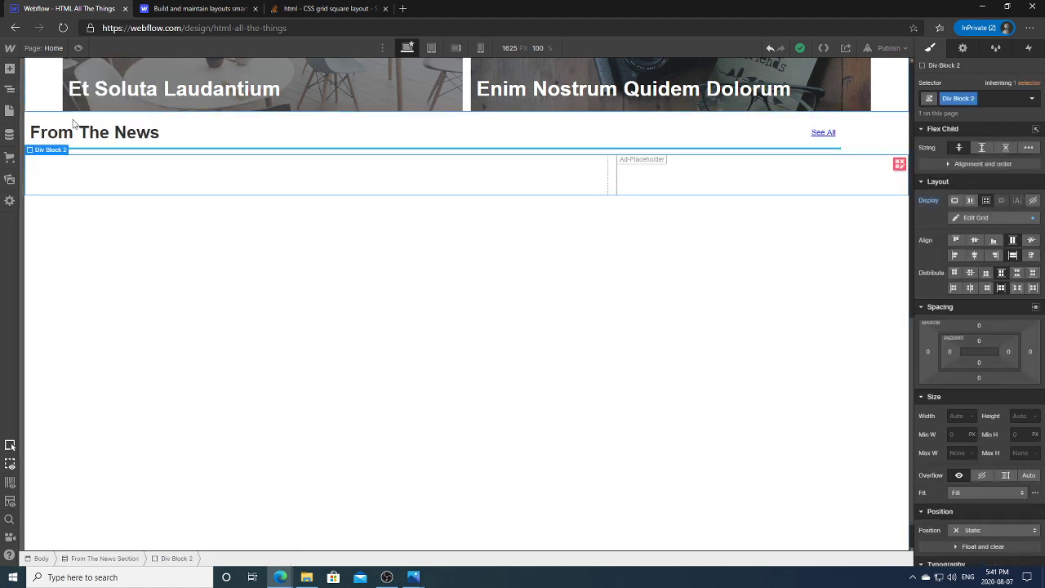
left_click(9, 90)
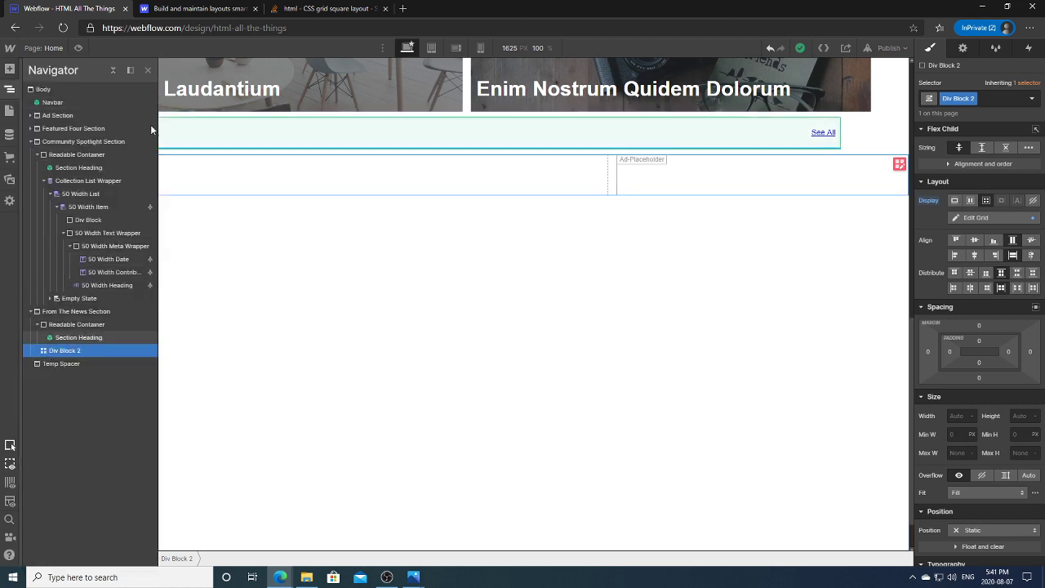
left_click(191, 166)
Step: Add a grid area in Div Block 2's left cell, then finish grid editing
double_click(188, 176)
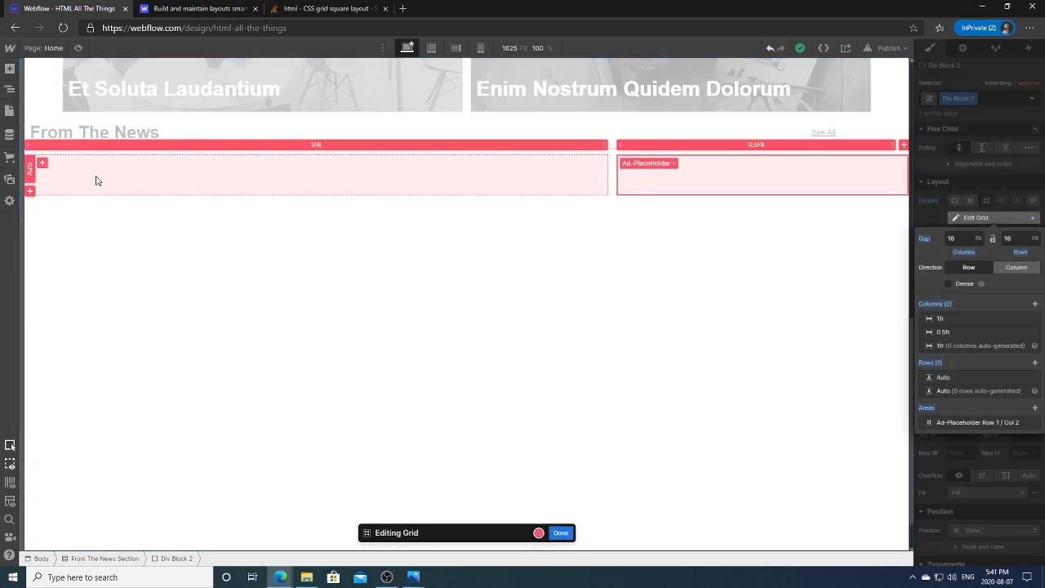
left_click(44, 163)
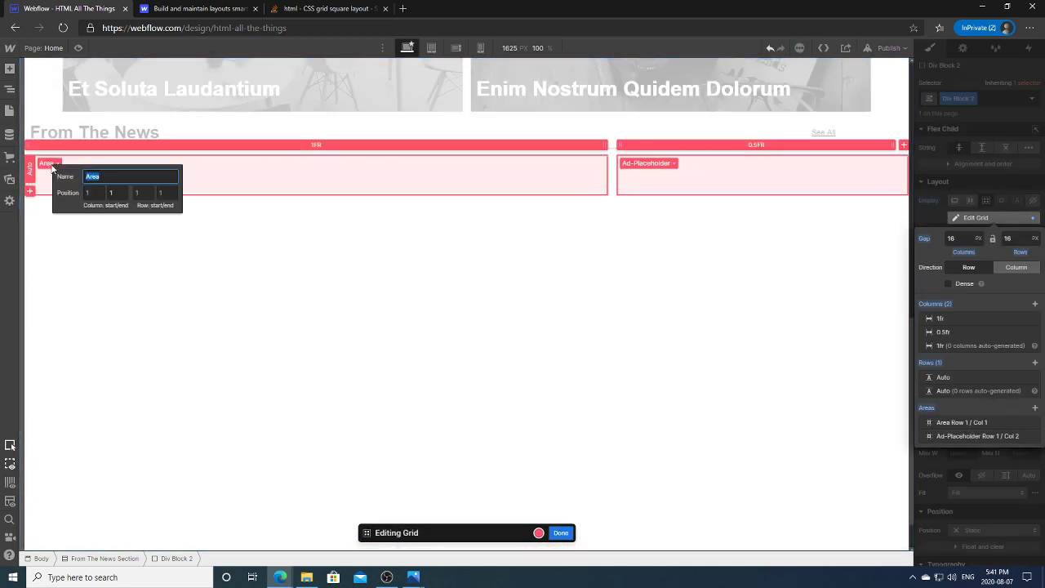
key("Escape")
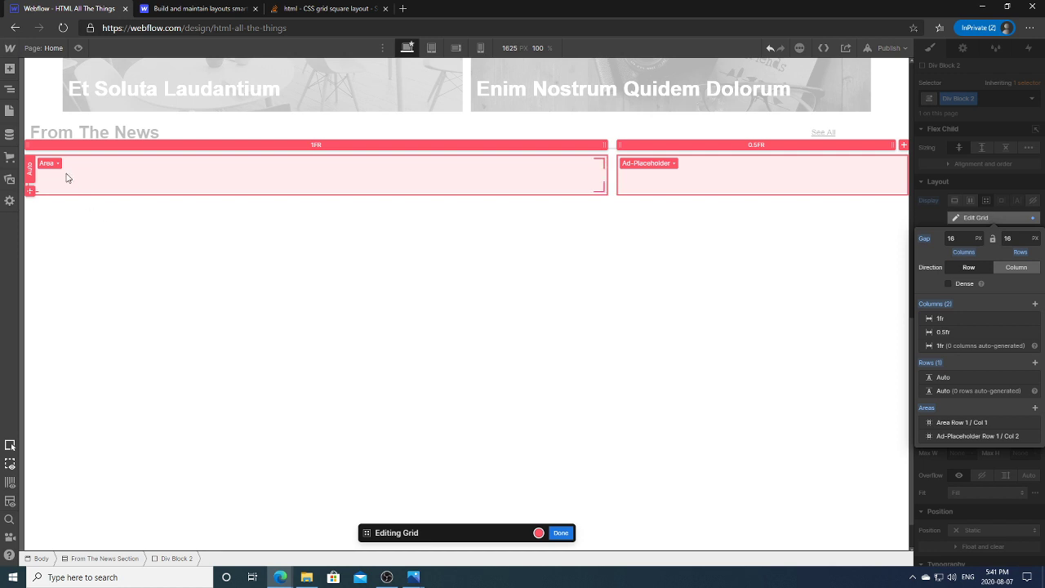
left_click(58, 164)
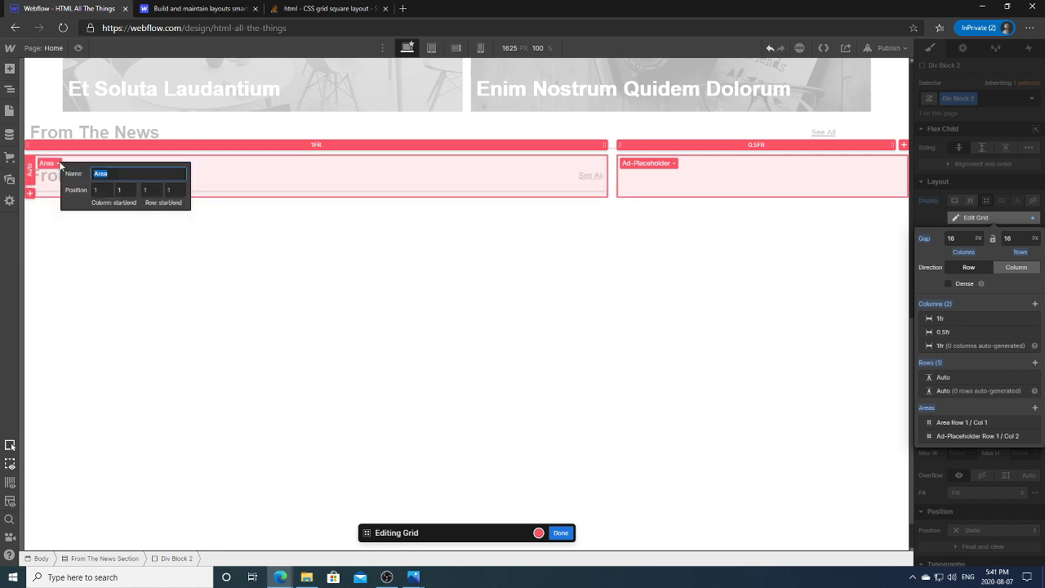
key("Escape")
left_click(59, 165)
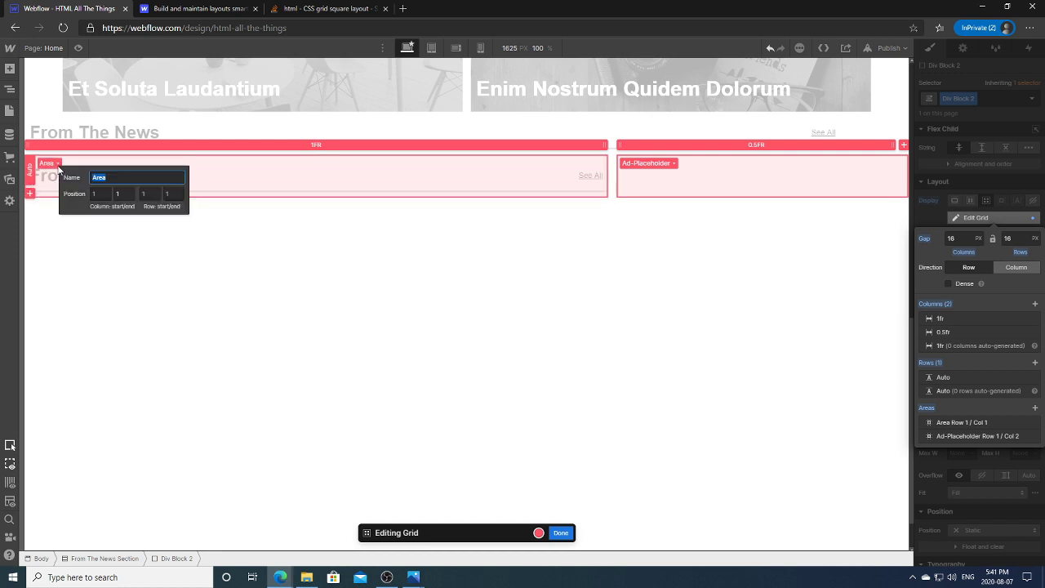
key("Escape")
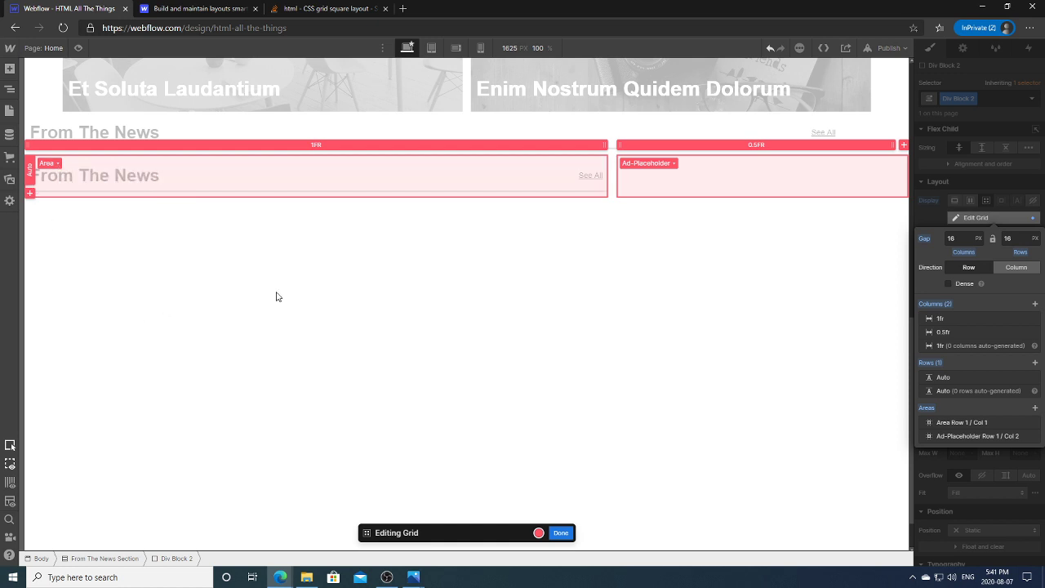
left_click(561, 533)
Step: Reopen Div Block 2's grid editing and delete the left-cell grid area
left_click(298, 318)
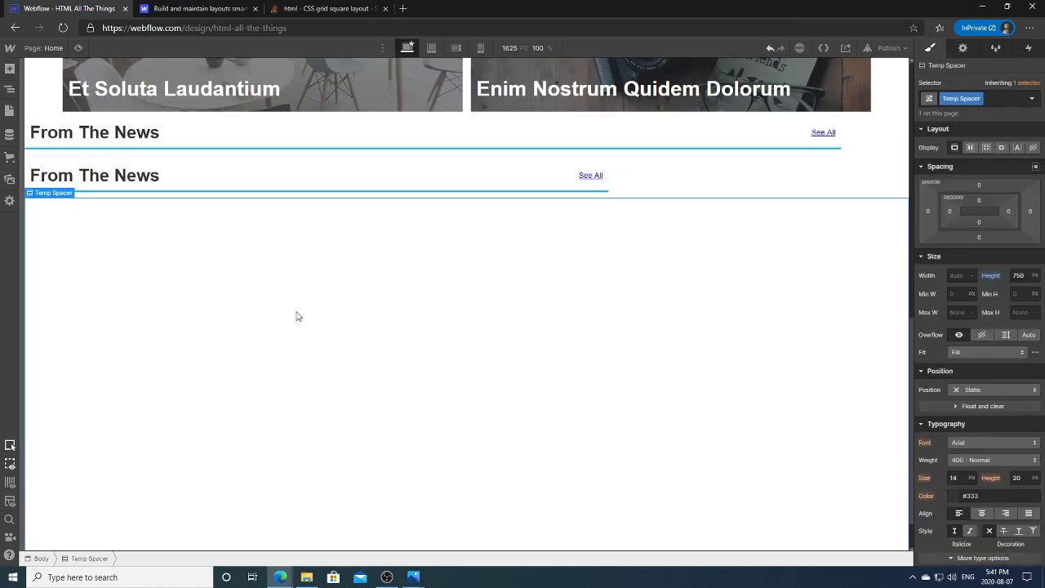
double_click(308, 175)
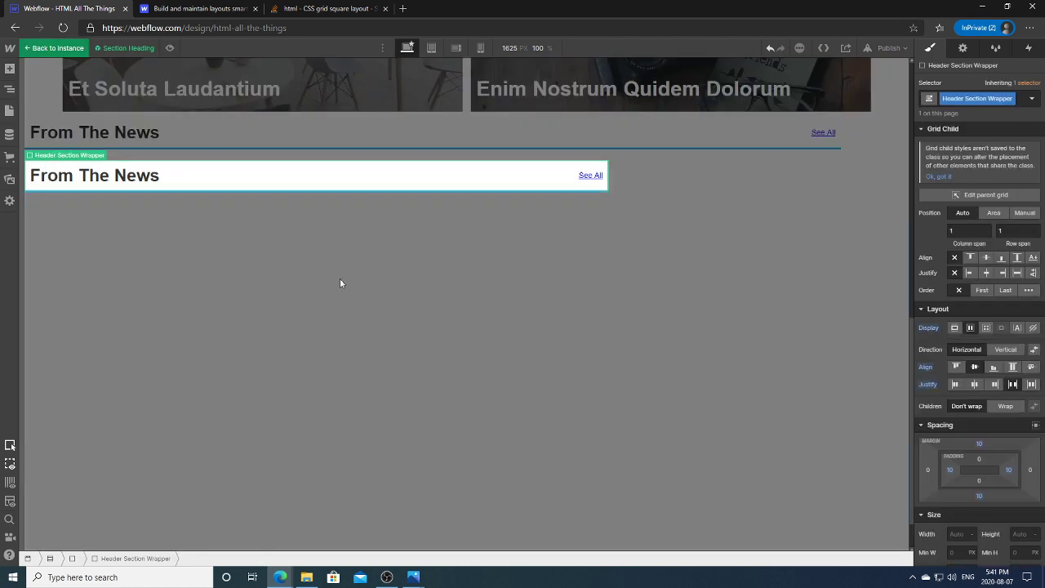
left_click(404, 260)
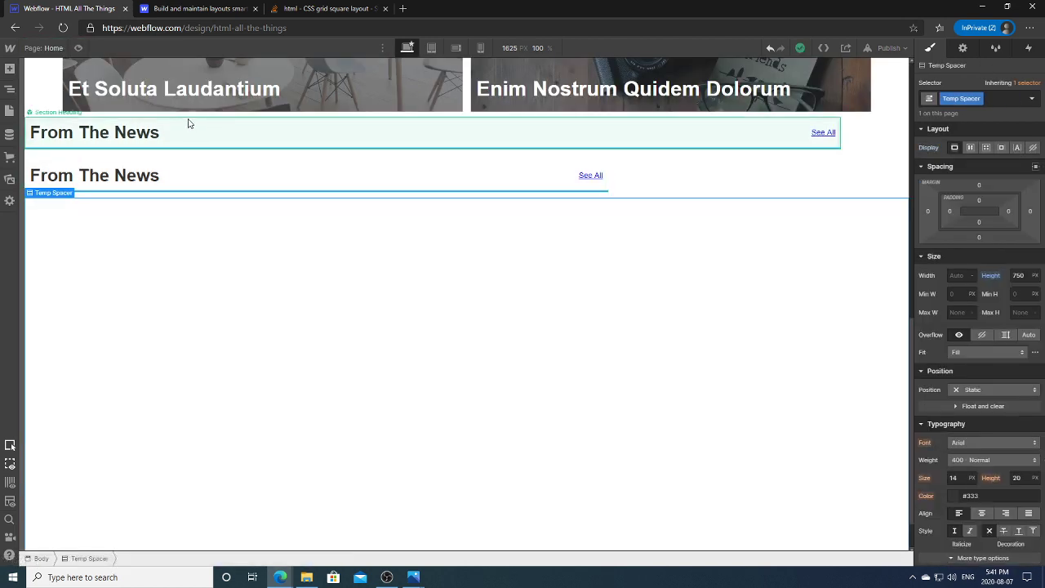
left_click(454, 178)
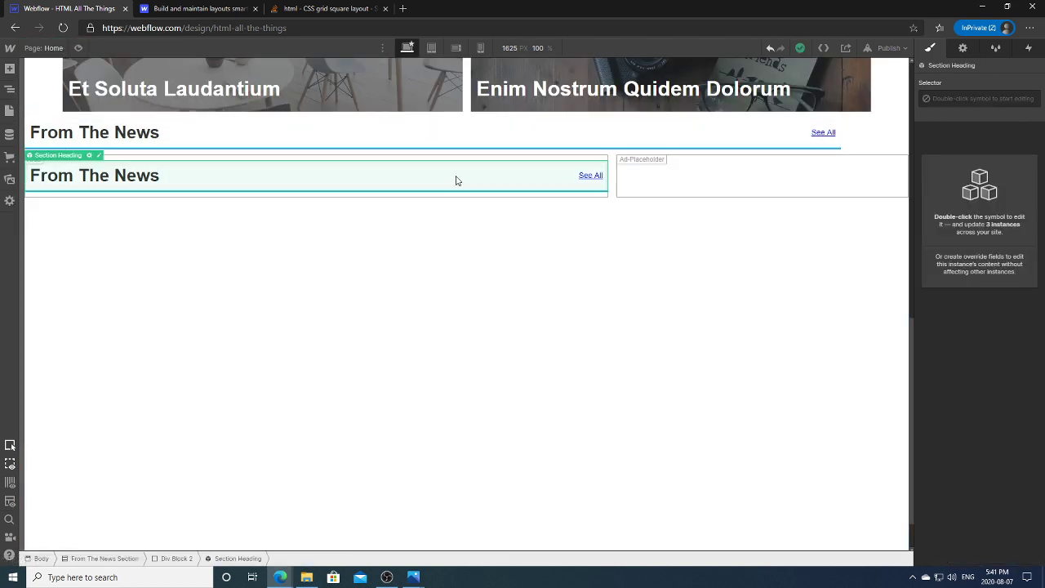
left_click(616, 196)
double_click(617, 195)
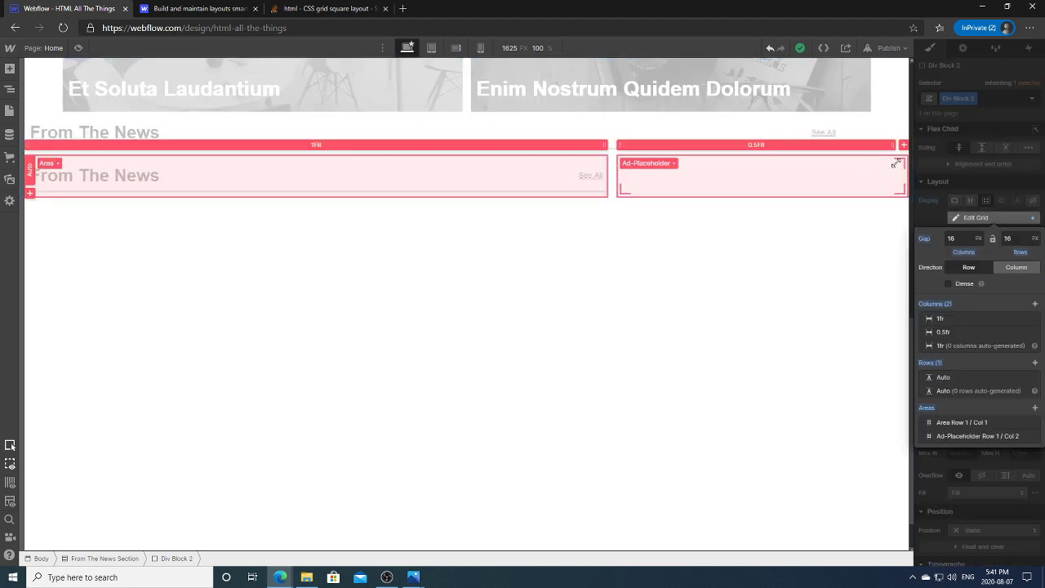
left_click(57, 166)
left_click(49, 182)
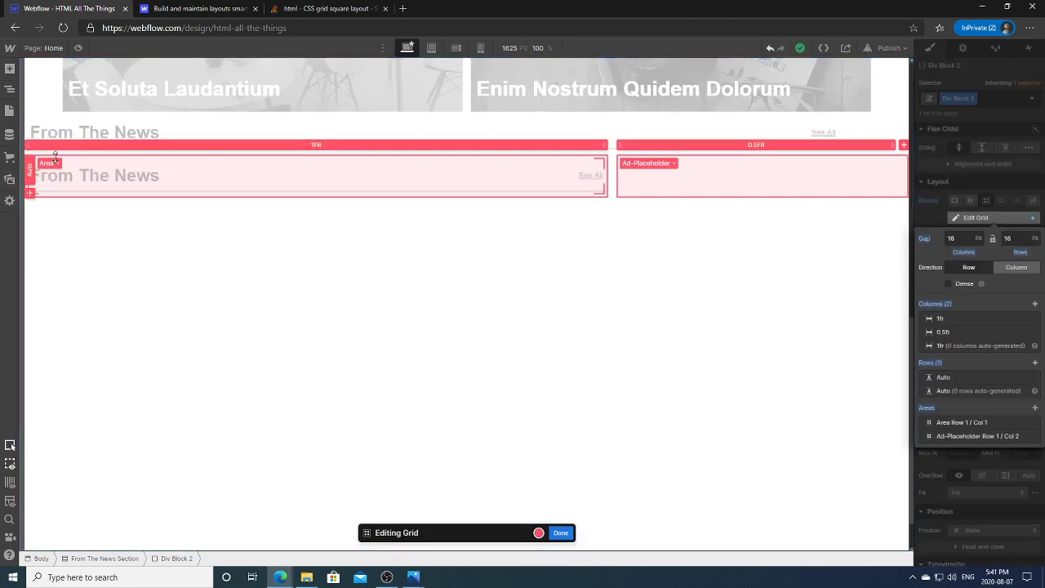
left_click(55, 161)
left_click(109, 196)
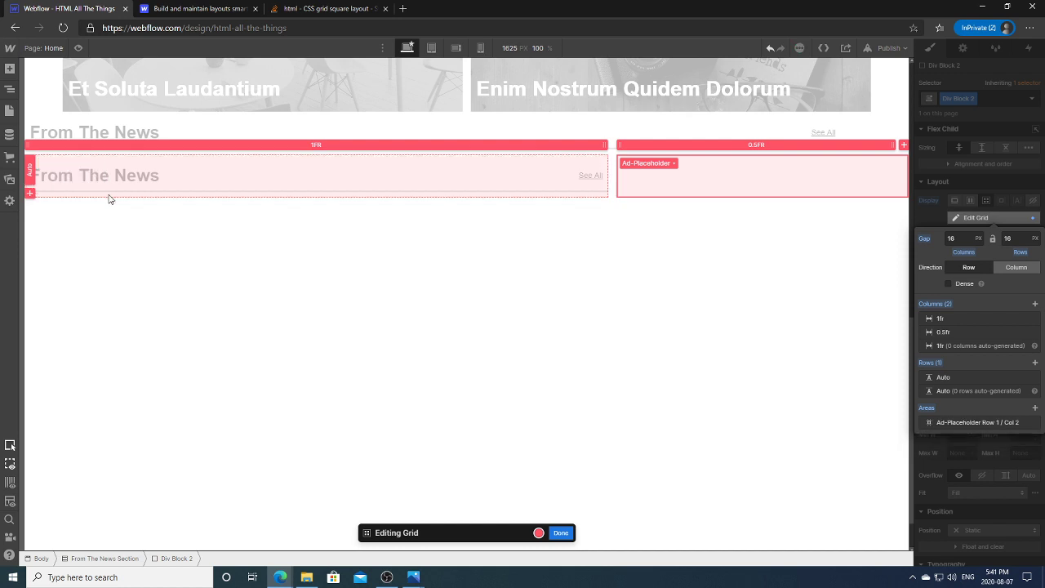
key("Escape")
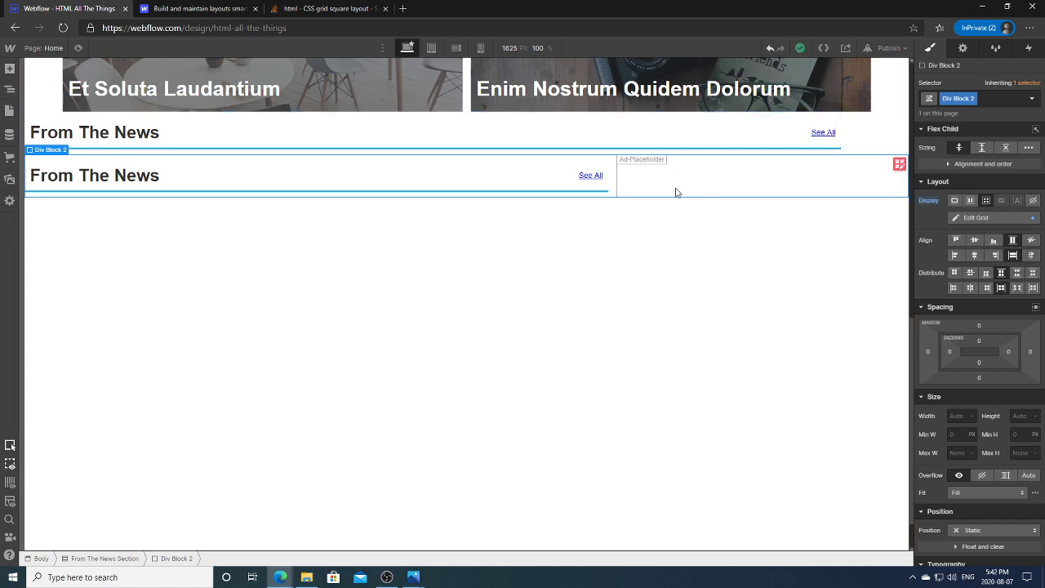
Step: Delete the Ad-Placeholder grid area from the news grid
left_click(605, 191)
key("Return")
left_click(533, 247)
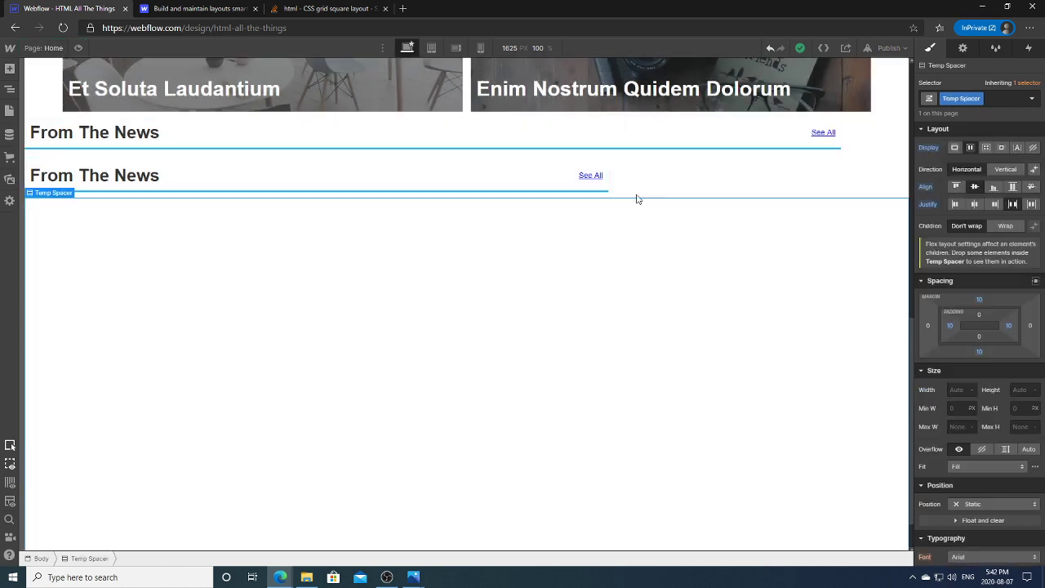
double_click(681, 204)
left_click(673, 164)
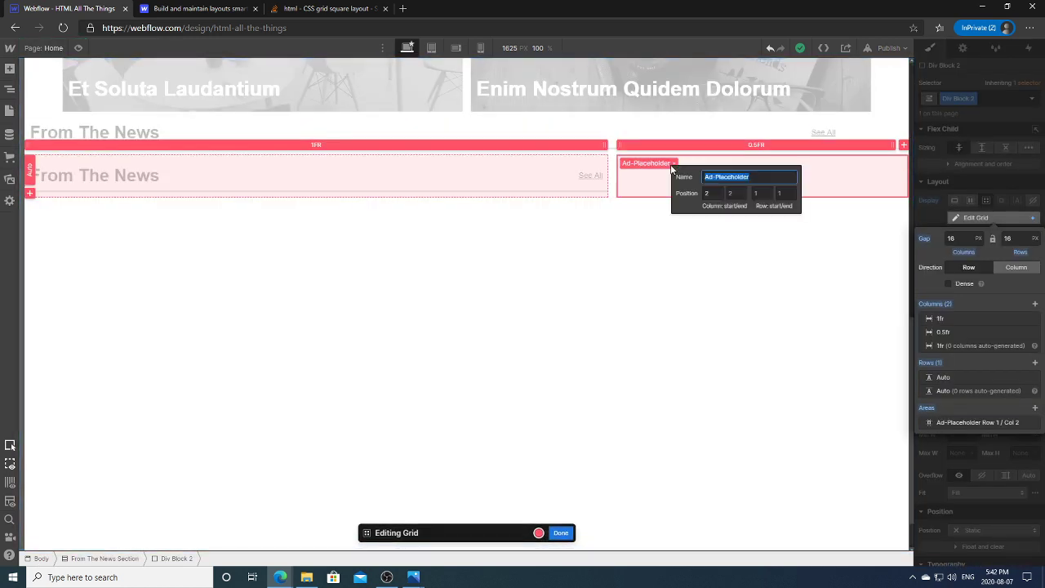
left_click(675, 164)
left_click(672, 164)
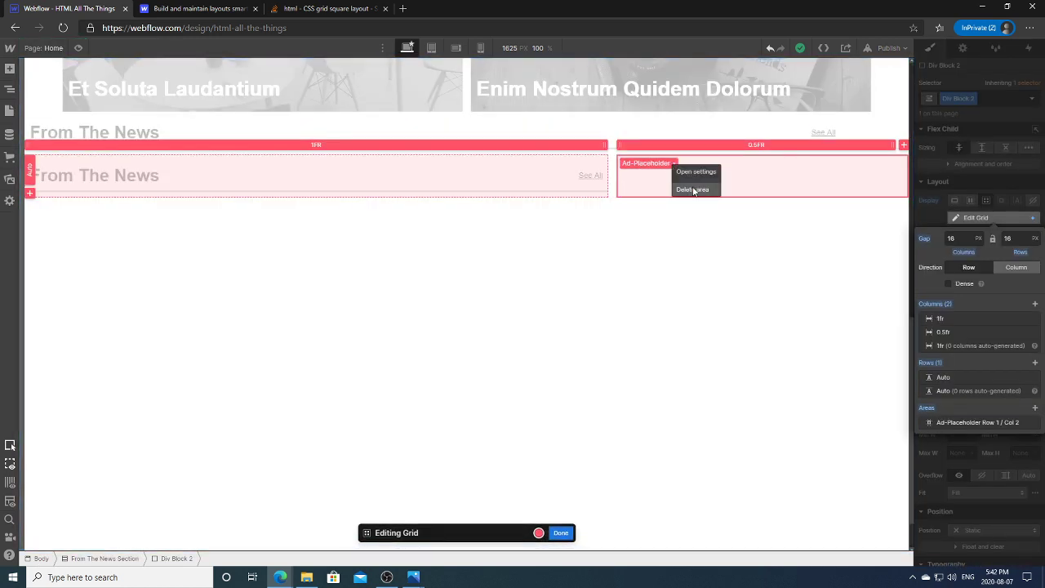
left_click(693, 189)
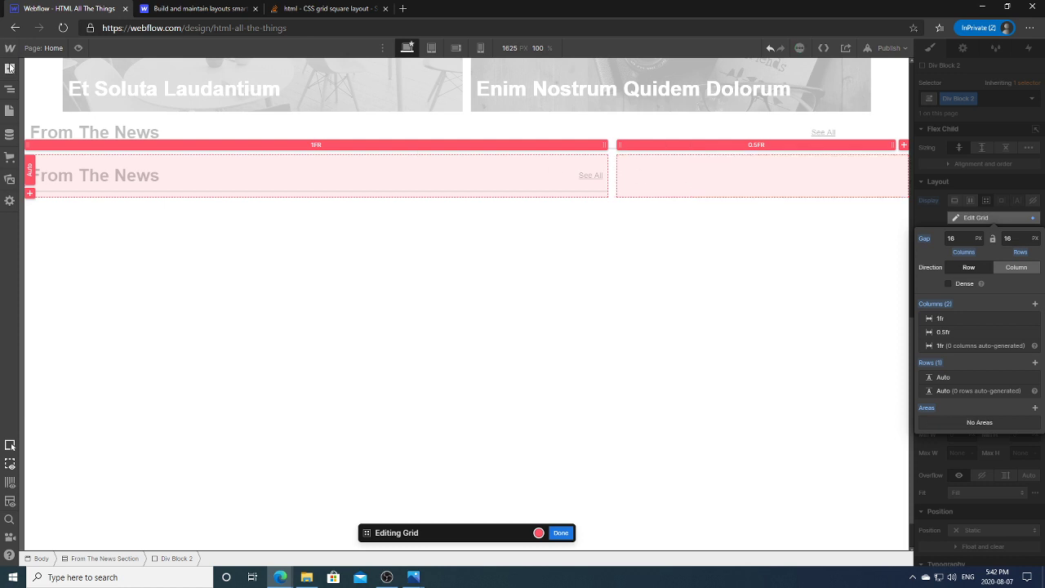
left_click(10, 68)
Step: Add a Div Block to the empty second cell and give it a new 'Ad Placeholder' class
left_click(45, 262)
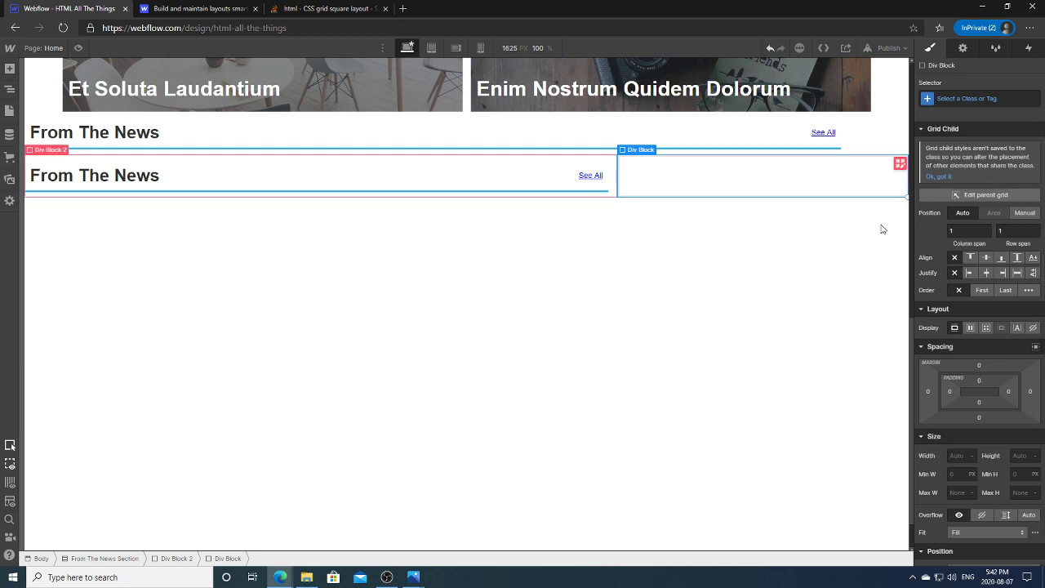
left_click(964, 97)
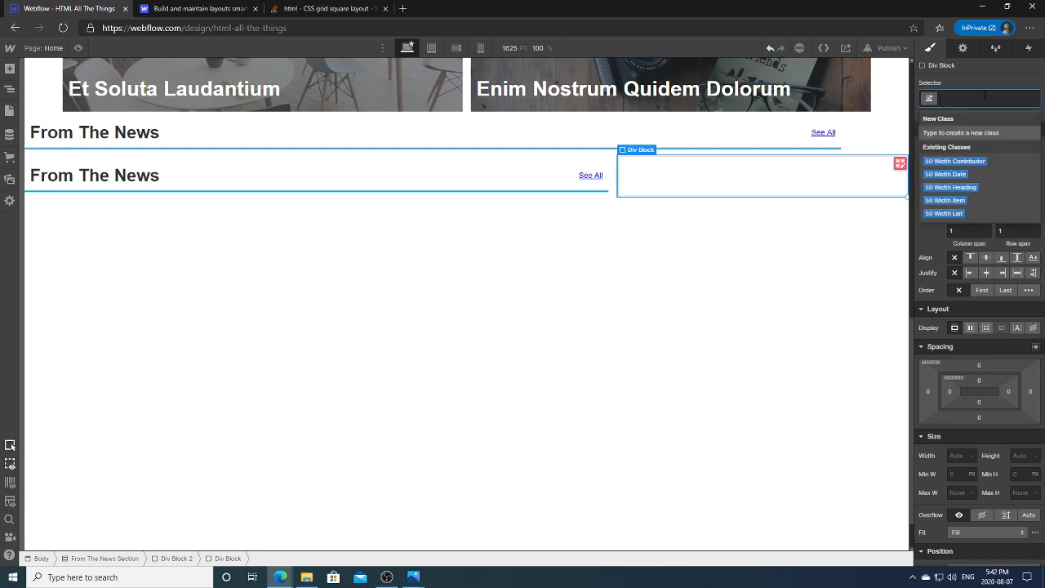
type("Ad Pl")
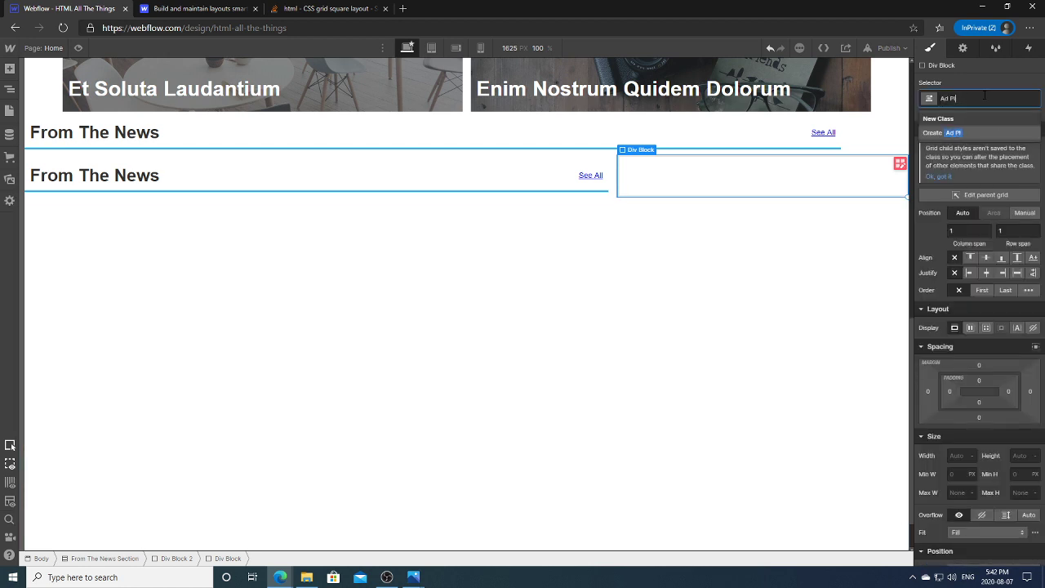
type("aceholder")
left_click(997, 135)
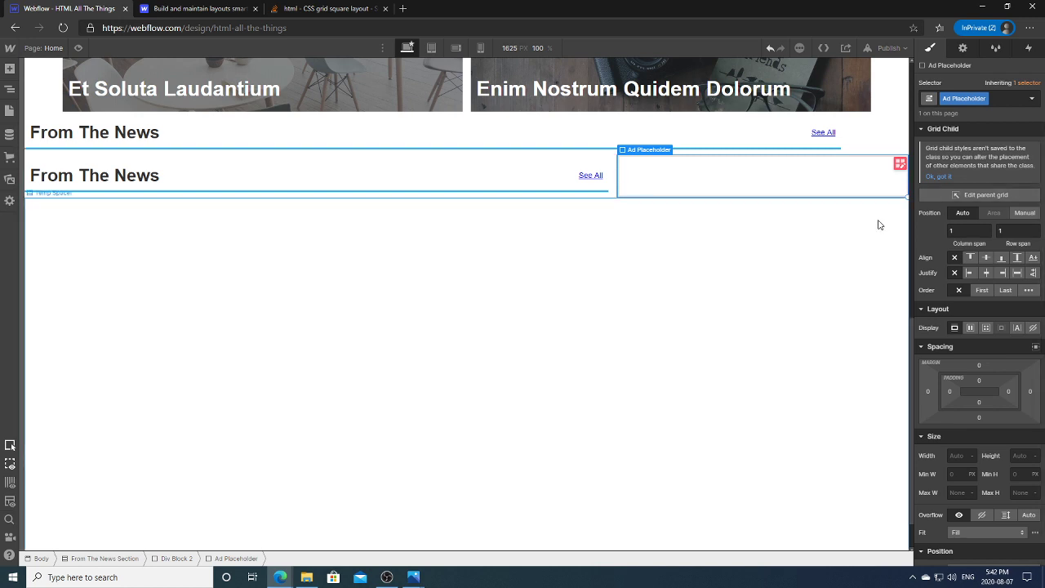
Step: Give the Ad Placeholder block a HATT Grey background and centred flex layout
scroll(980, 343, "down", 1)
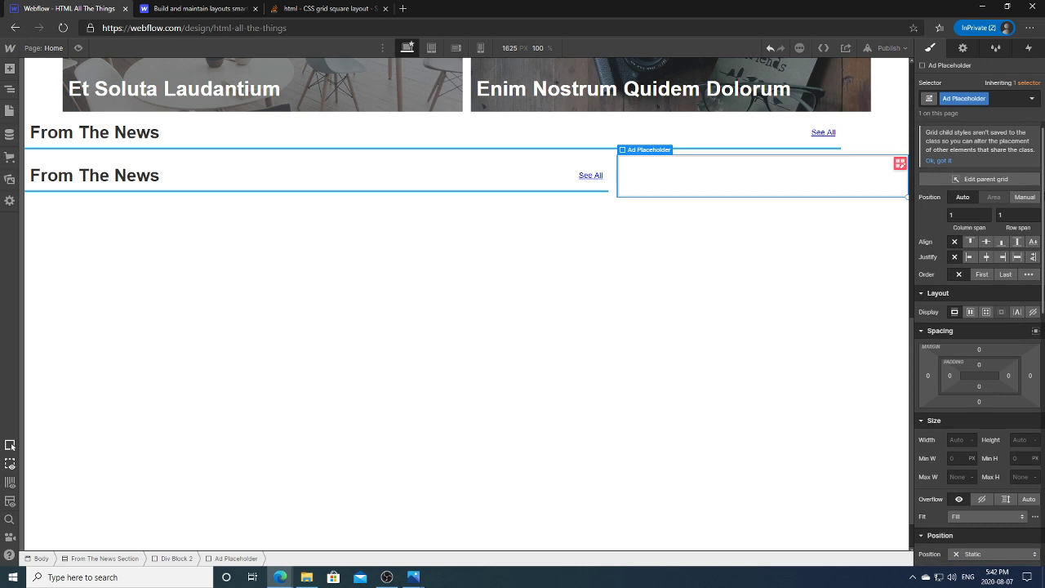
scroll(979, 343, "down", 10)
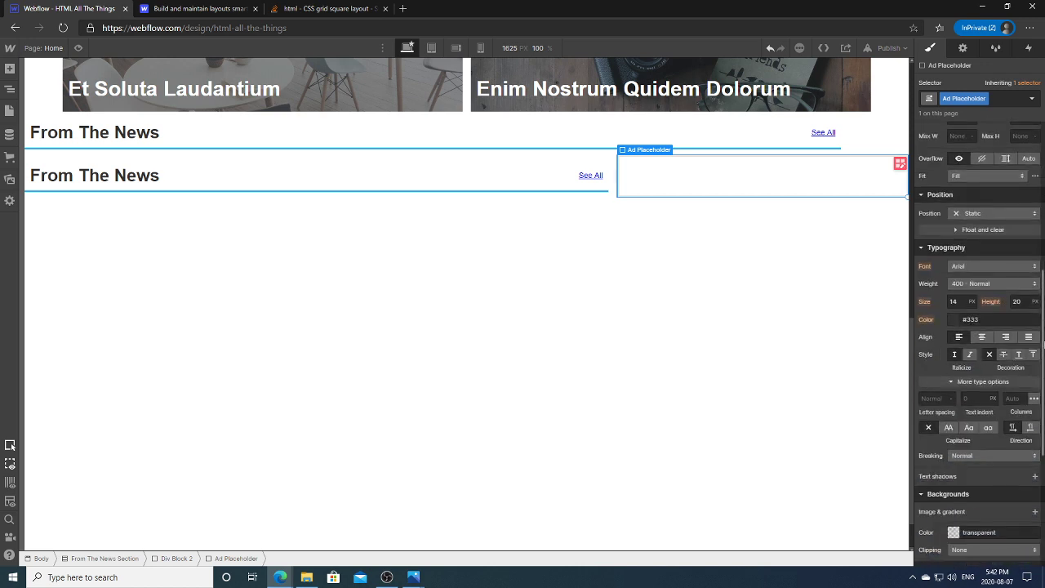
left_click(953, 375)
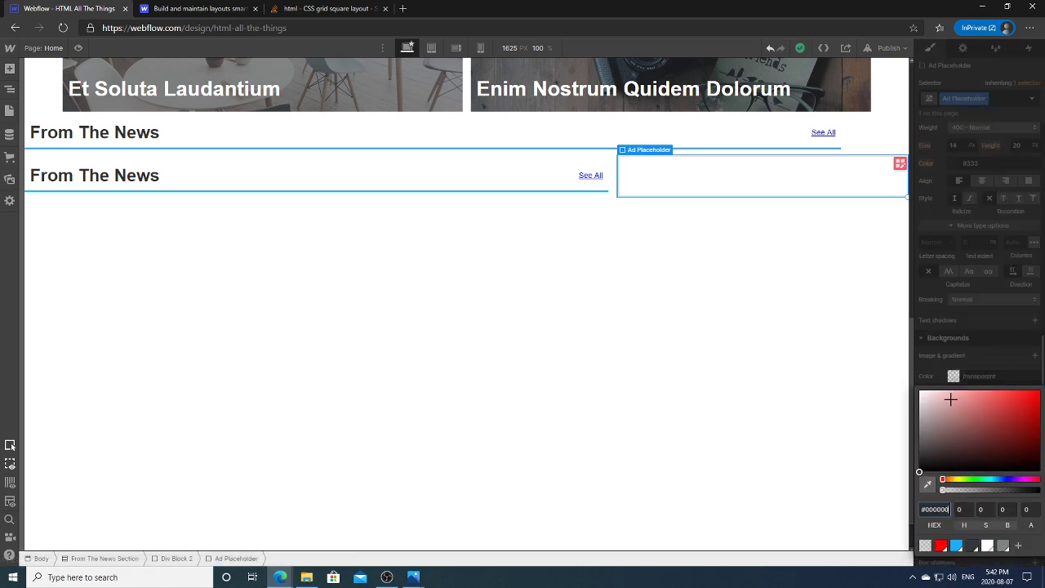
left_click(973, 545)
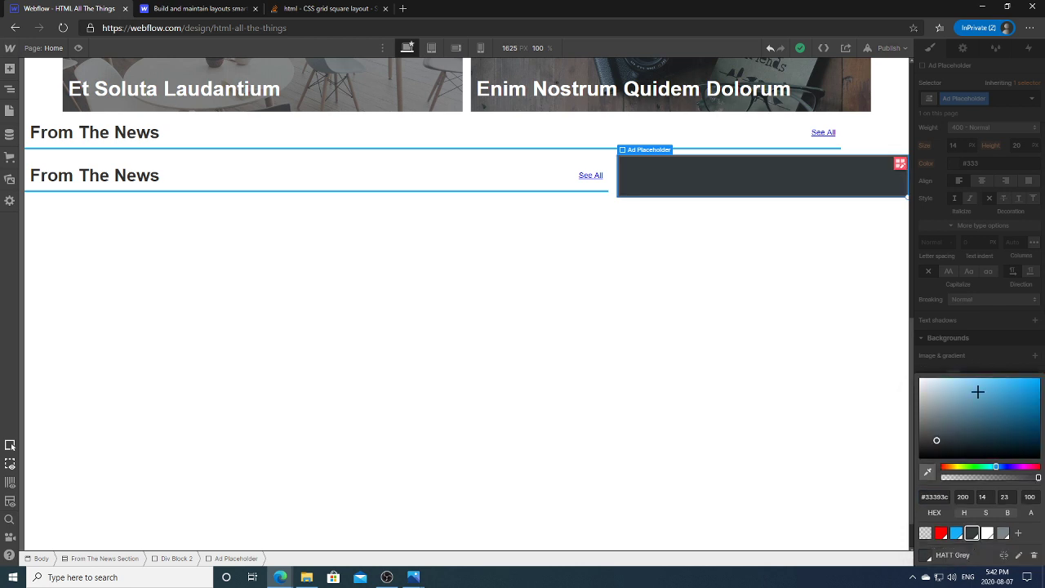
left_click(980, 365)
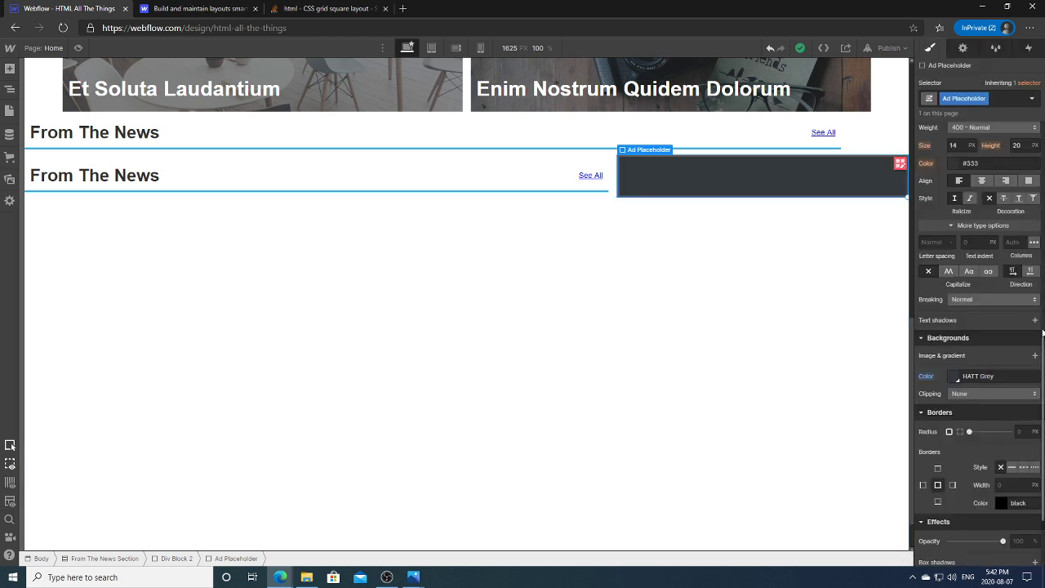
scroll(944, 313, "up", 10)
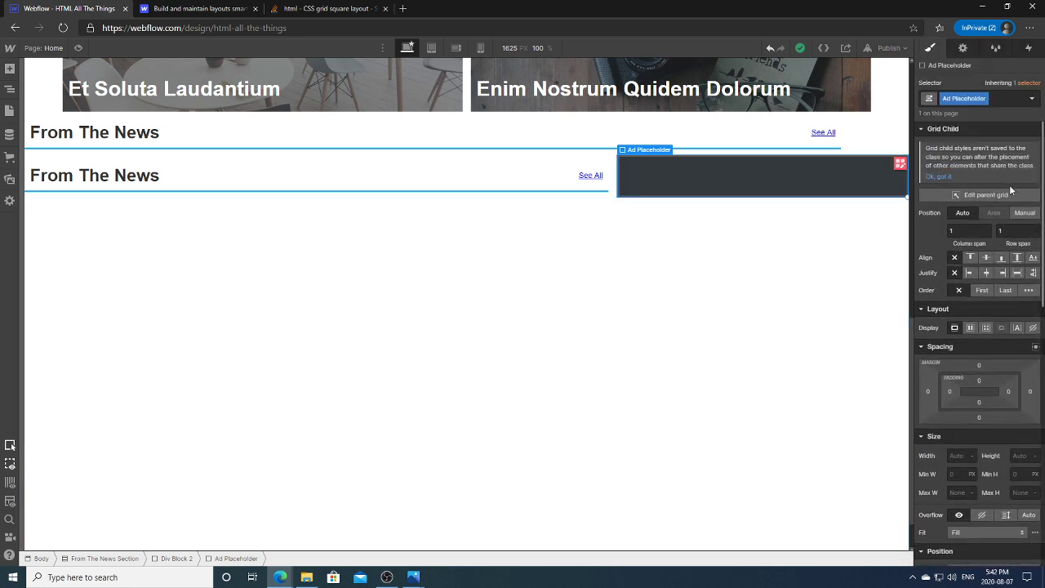
left_click(970, 328)
left_click(973, 368)
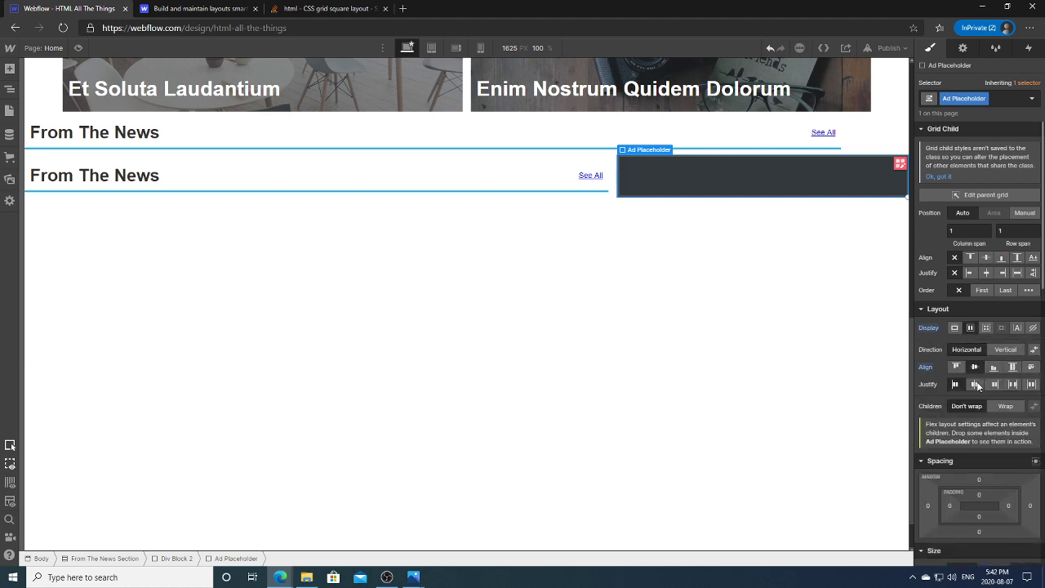
Step: Insert a Text Block inside Ad Placeholder and clear its default text
left_click(10, 69)
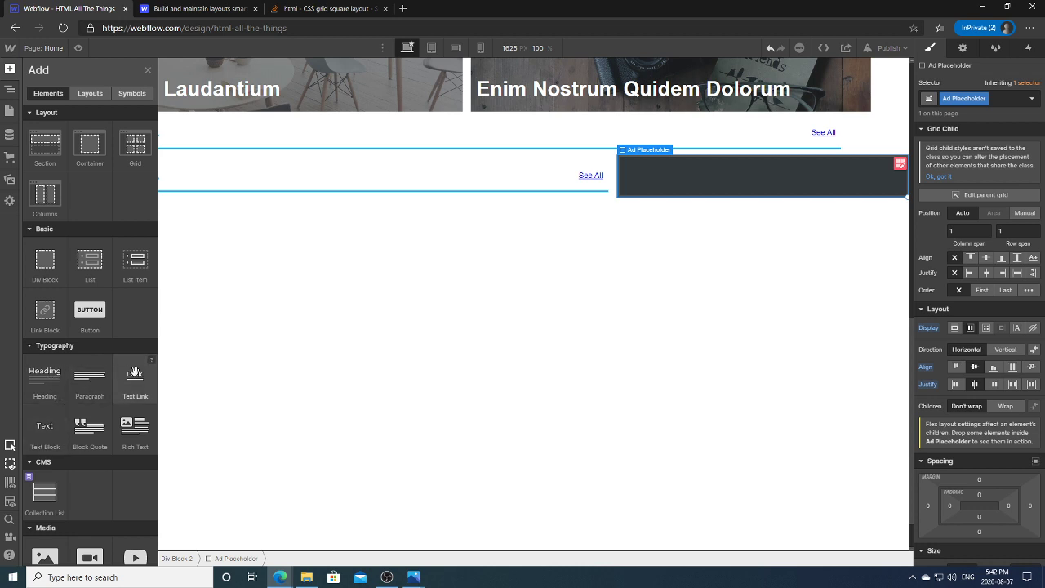
left_click(47, 420)
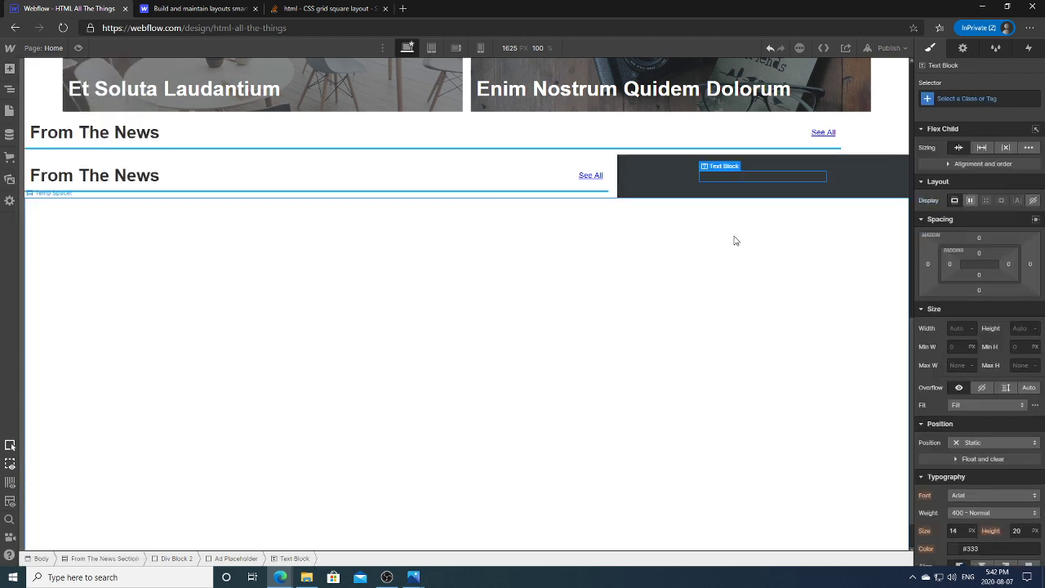
double_click(767, 178)
key("ctrl+a")
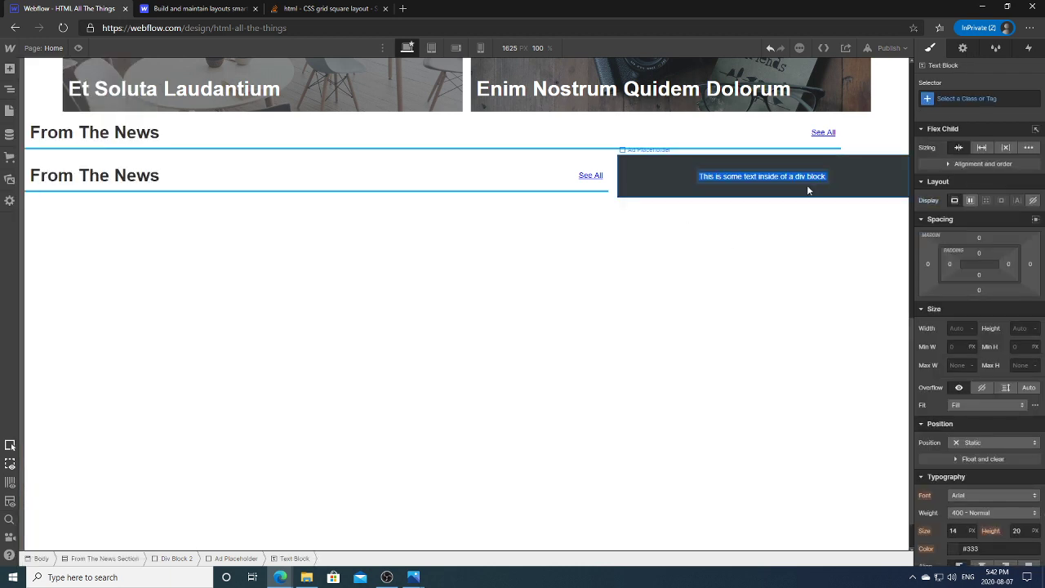
key("BackSpace")
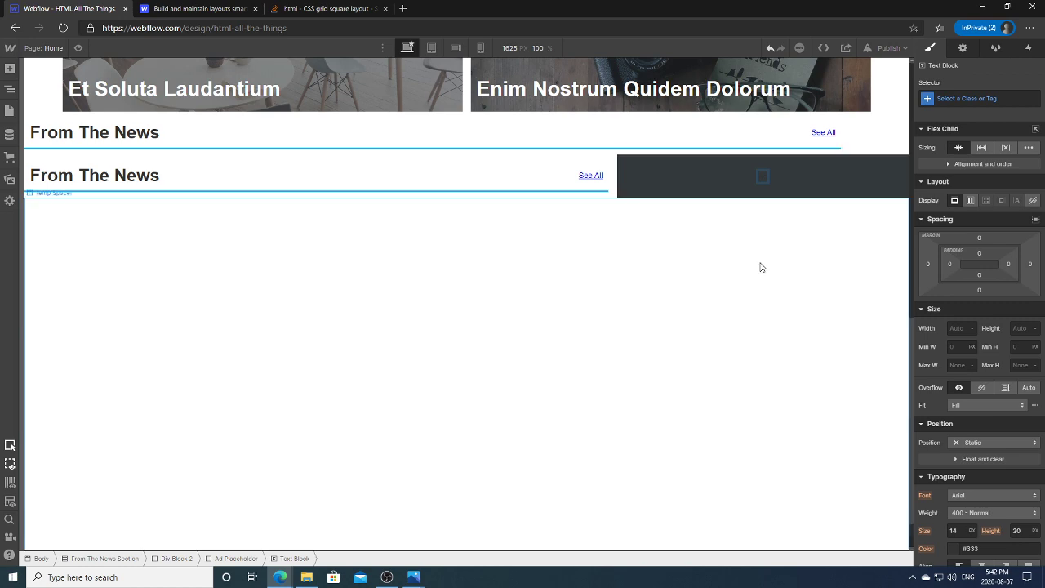
left_click(758, 263)
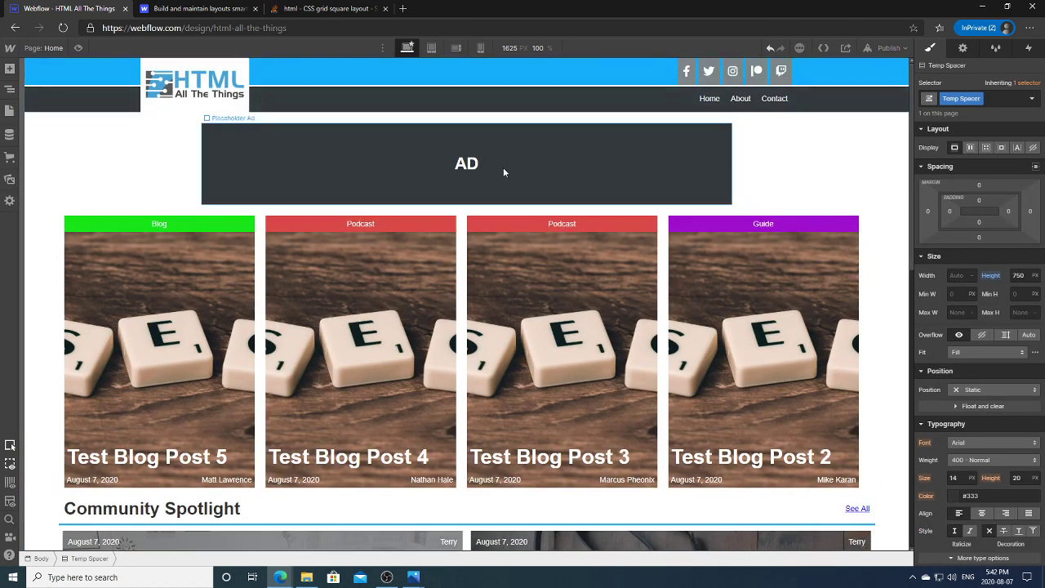
Step: Replace the block's Ad Placeholder class with Placeholder Ad and add a Grid combo class
left_click(512, 168)
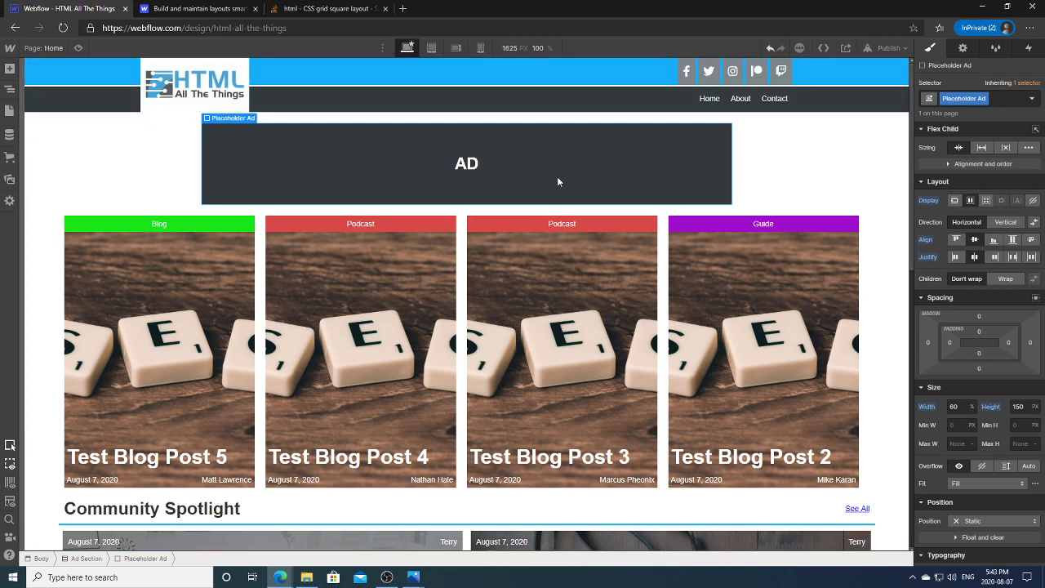
left_click_drag(913, 161, 913, 457)
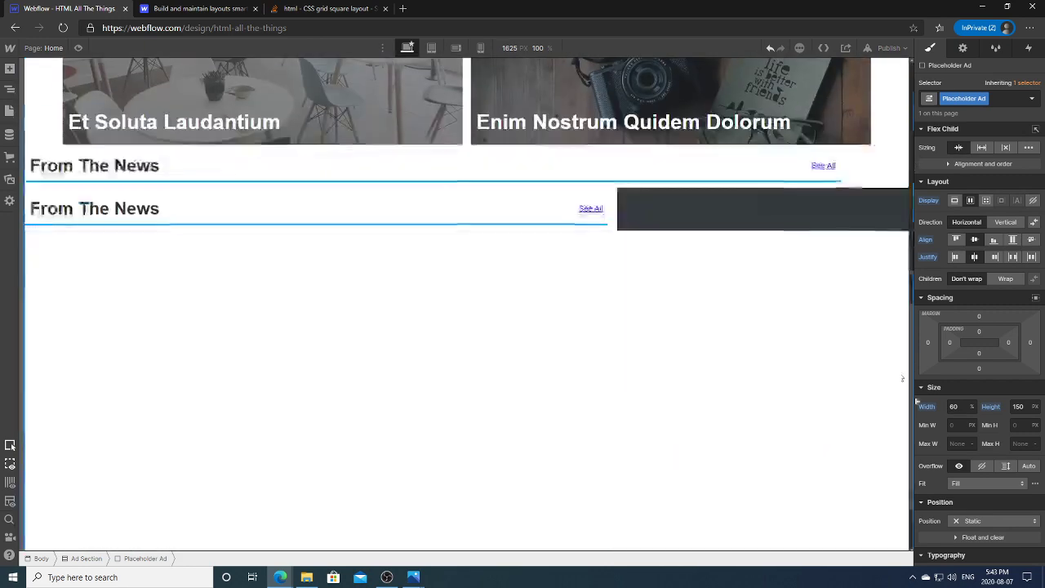
left_click(800, 226)
left_click(986, 99)
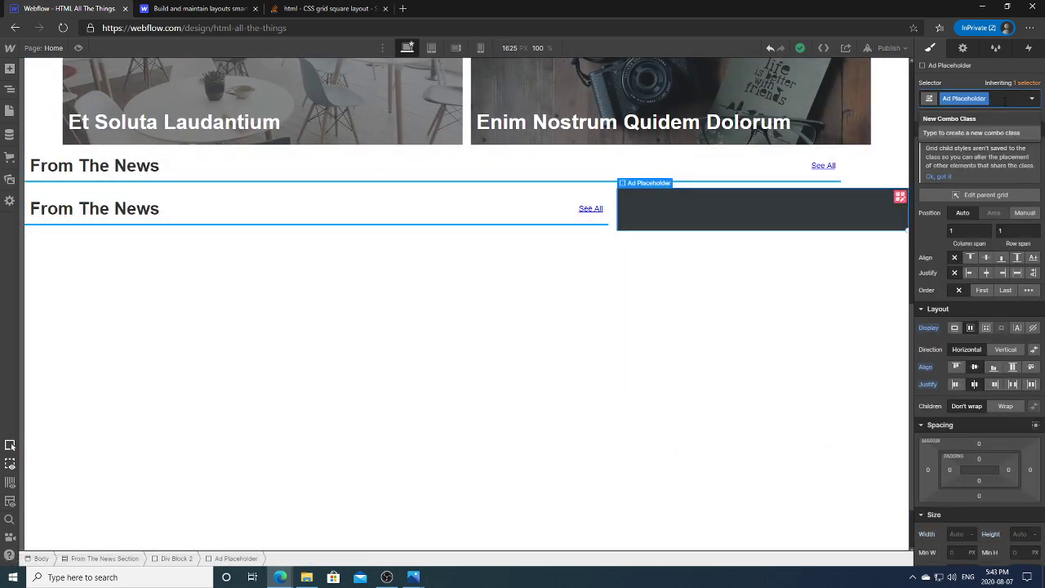
key("BackSpace")
type("Placehod")
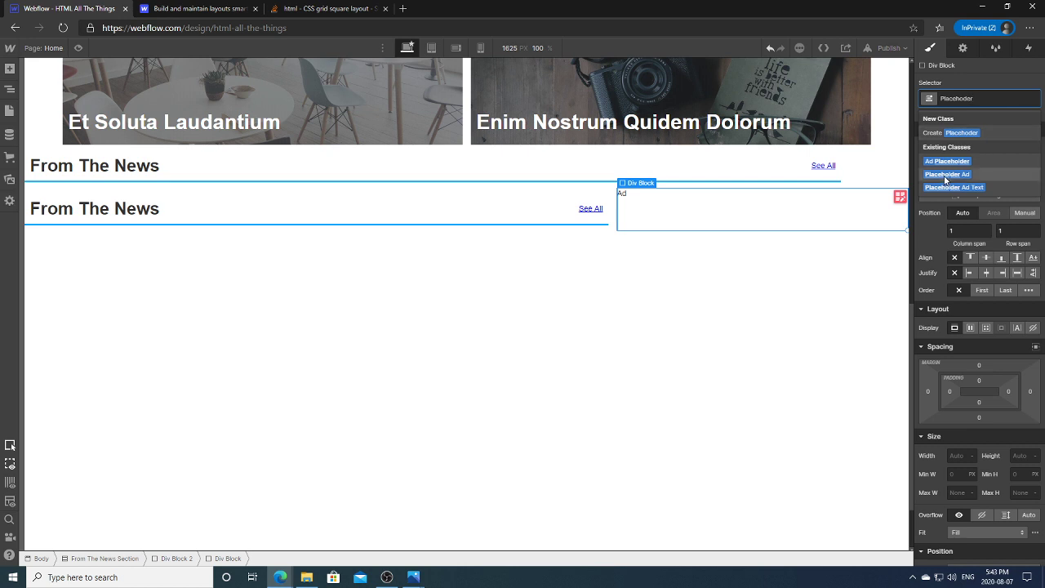
left_click(945, 174)
left_click(1003, 98)
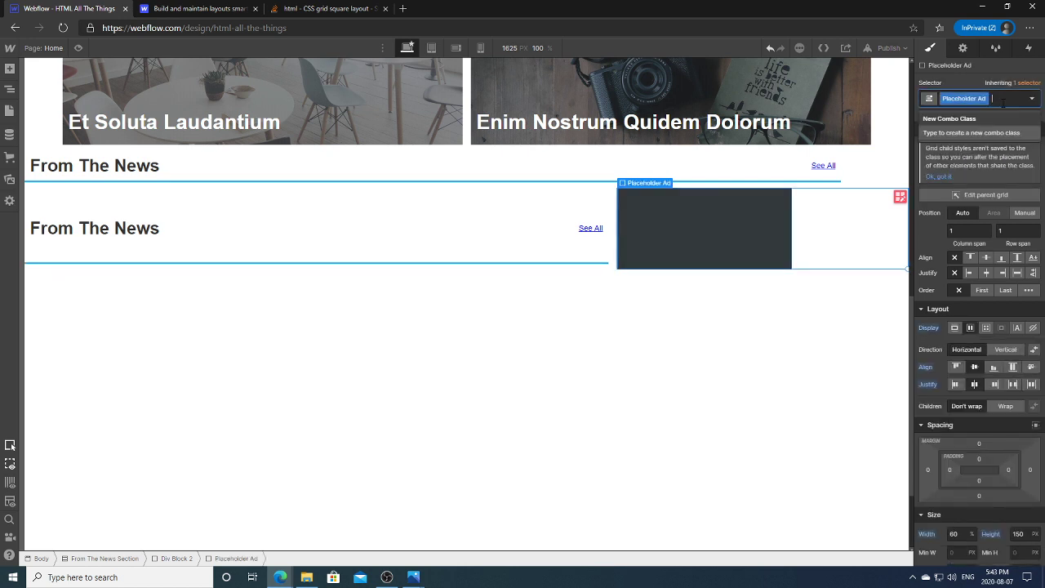
type("squa")
key("BackSpace")
key("BackSpace")
type("Grid")
left_click(950, 134)
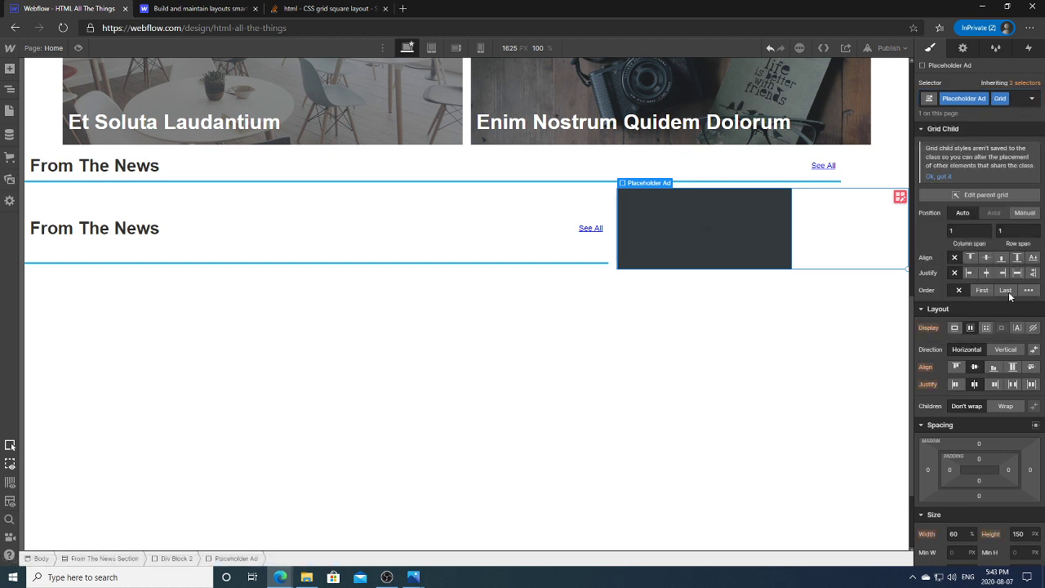
Step: Size the dark block to 100% width and 100% height
scroll(947, 286, "down", 5)
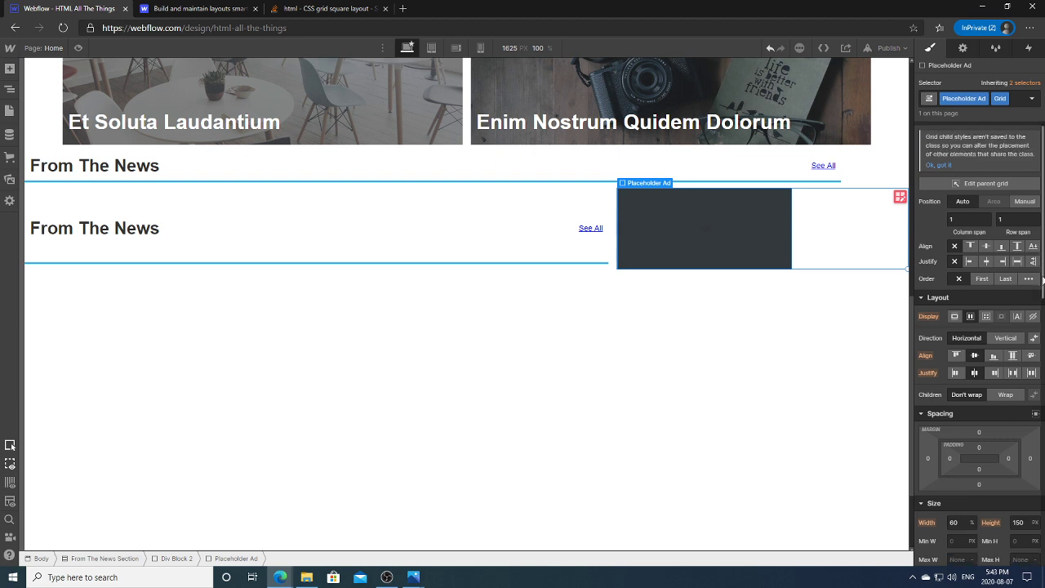
left_click(953, 315)
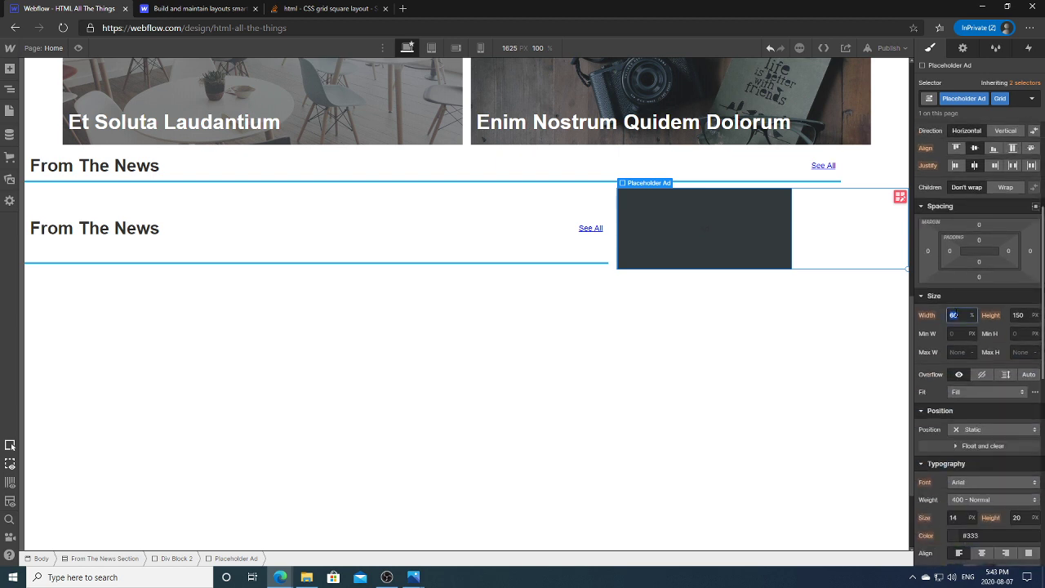
type("100")
left_click(1018, 315)
type("1")
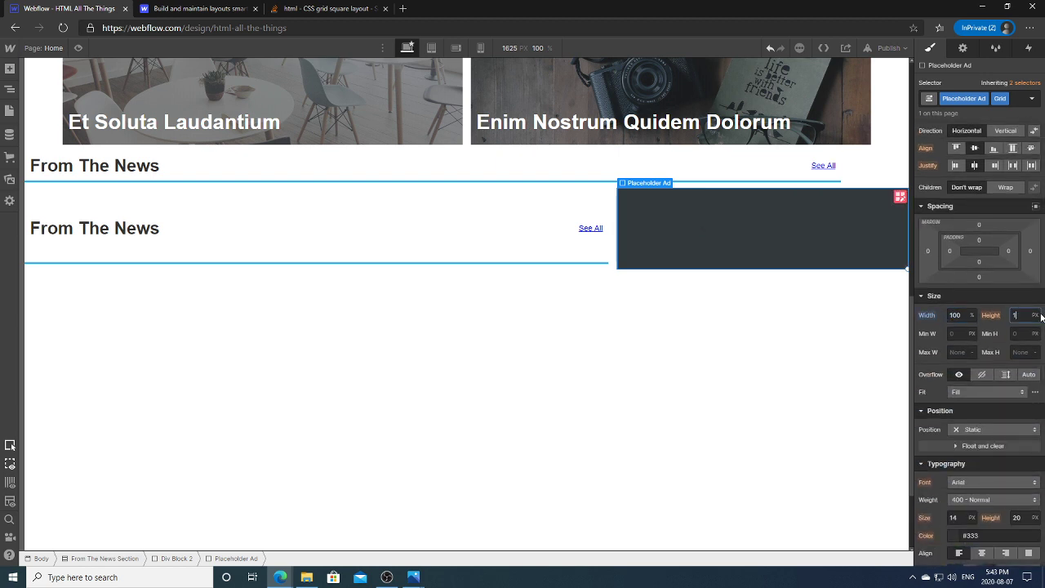
type("00")
left_click(1036, 315)
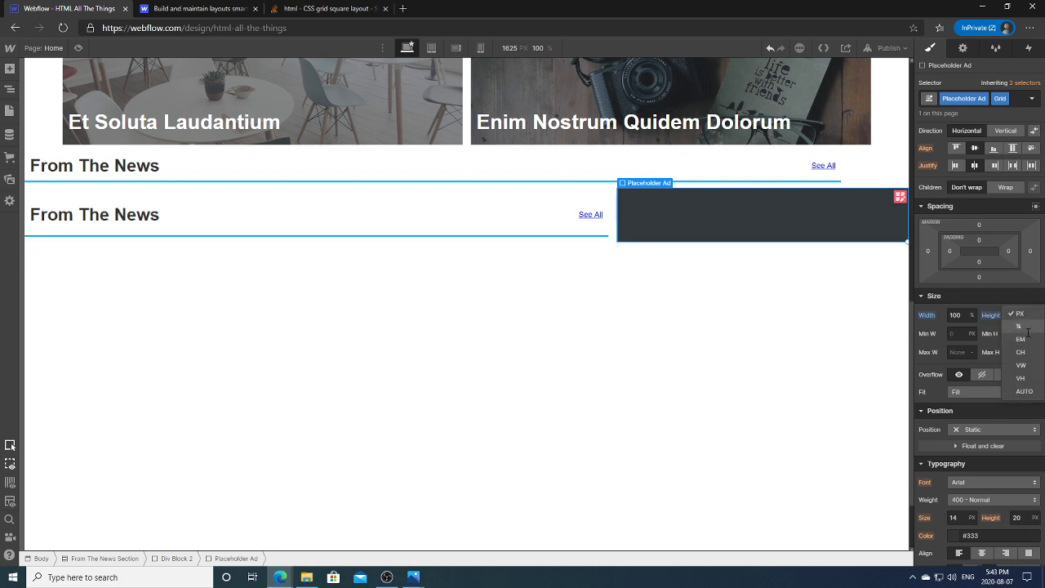
left_click(1031, 321)
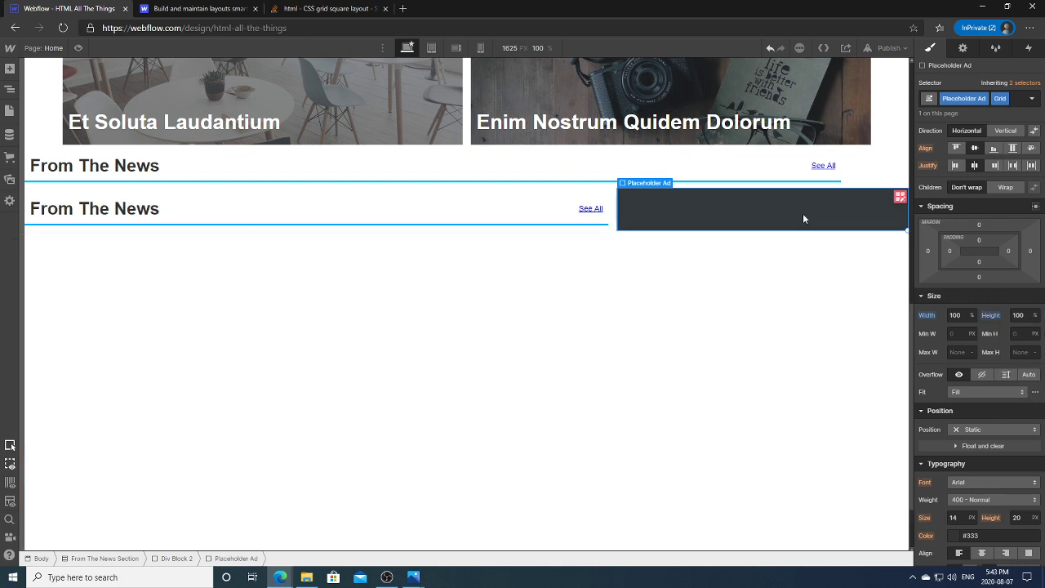
left_click(10, 89)
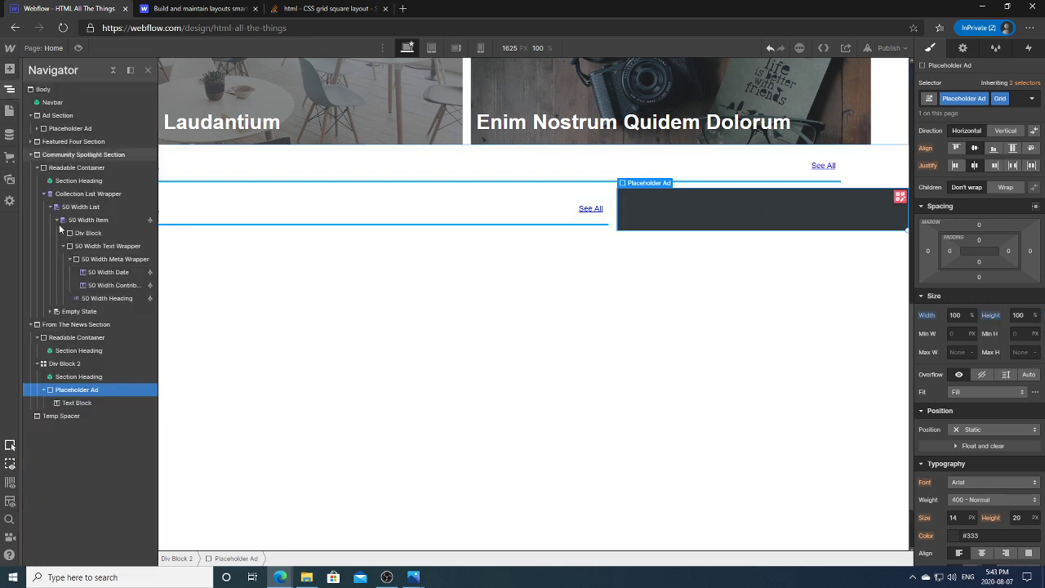
Step: Compare the ad's empty text block with the top ad's AD text
left_click(73, 402)
left_click(647, 211)
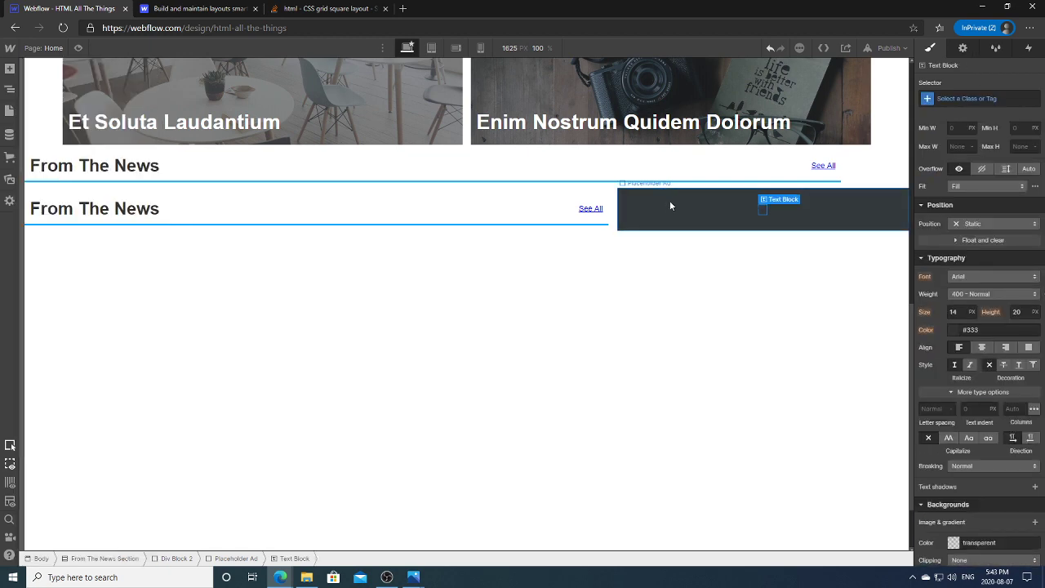
scroll(483, 153, "up", 10)
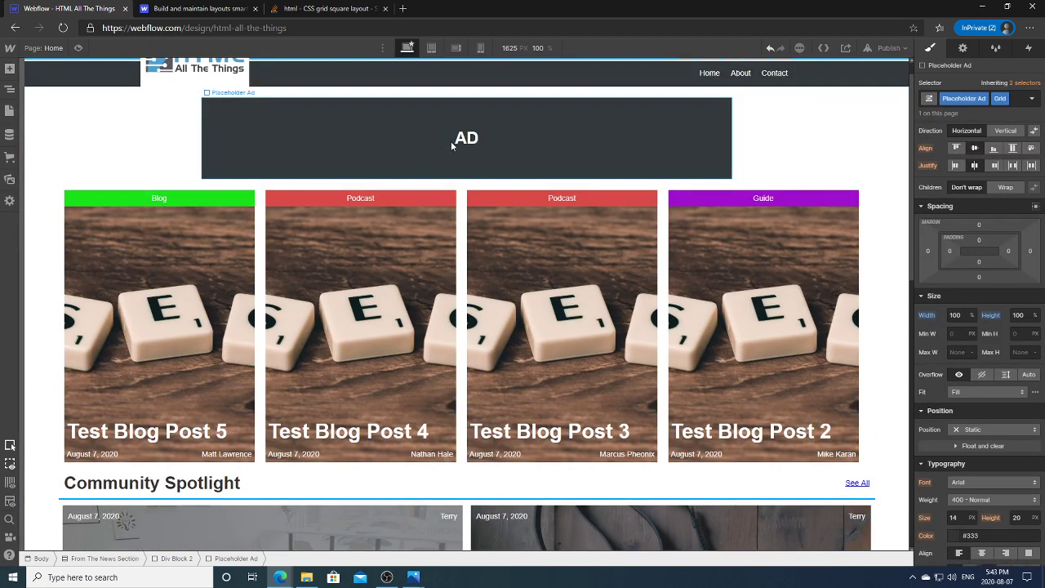
left_click(458, 141)
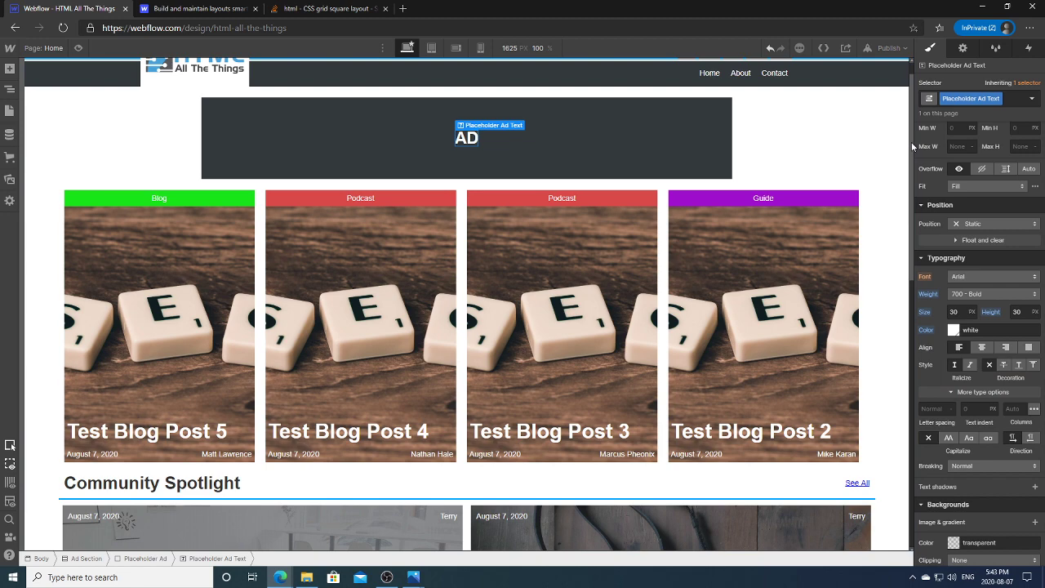
scroll(757, 239, "down", 10)
Step: Give the ad's empty text block the Placeholder Ad Text class so it reads 'Ad'
left_click(767, 235)
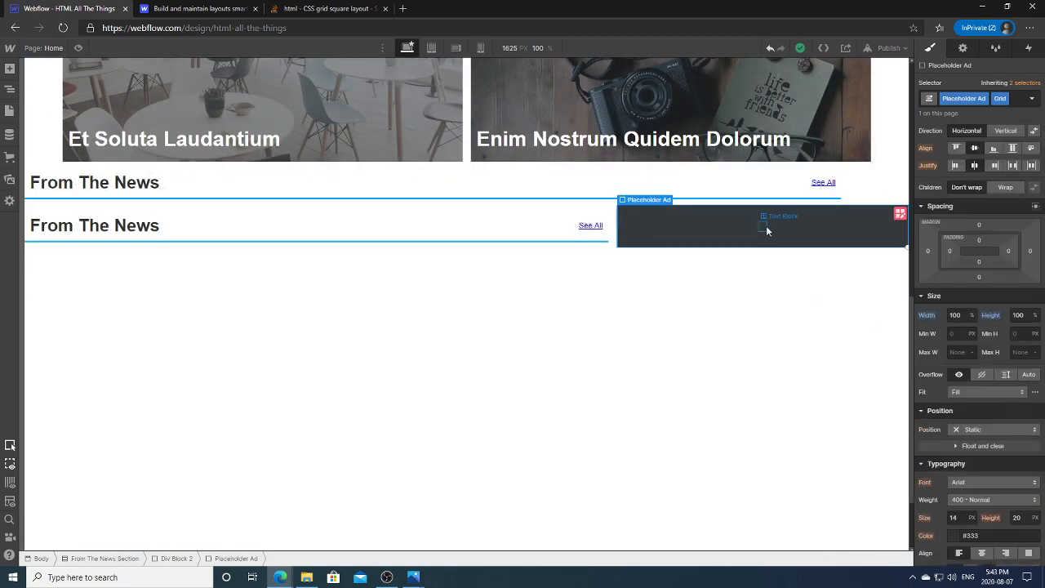
left_click(766, 226)
left_click(984, 98)
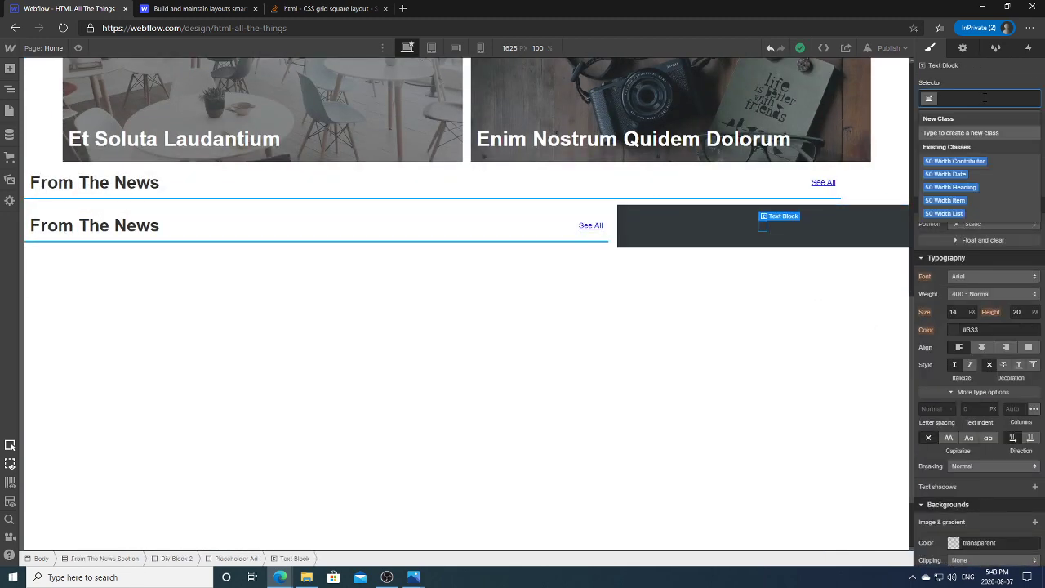
type("Placeho")
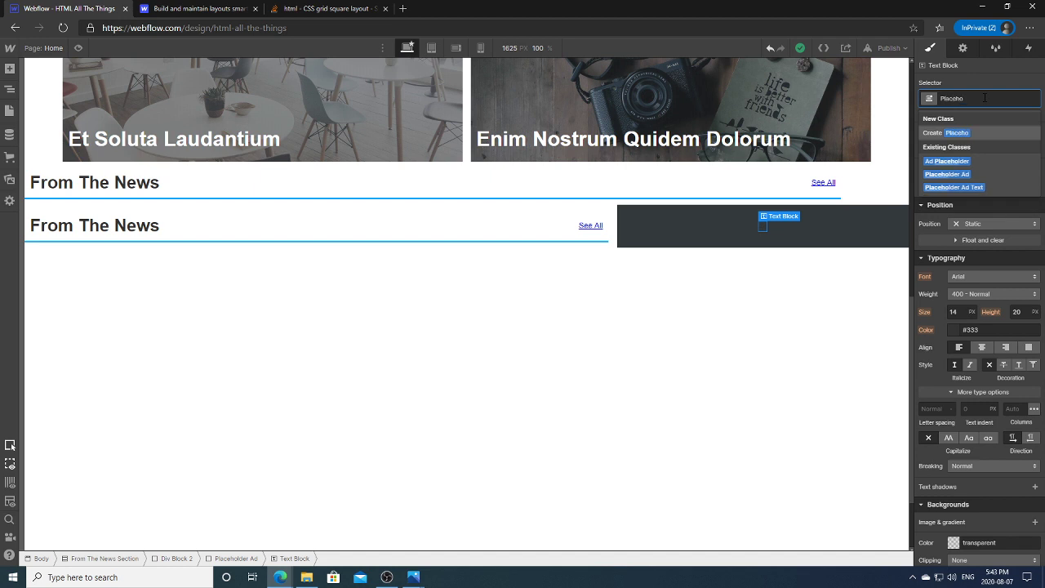
left_click(953, 187)
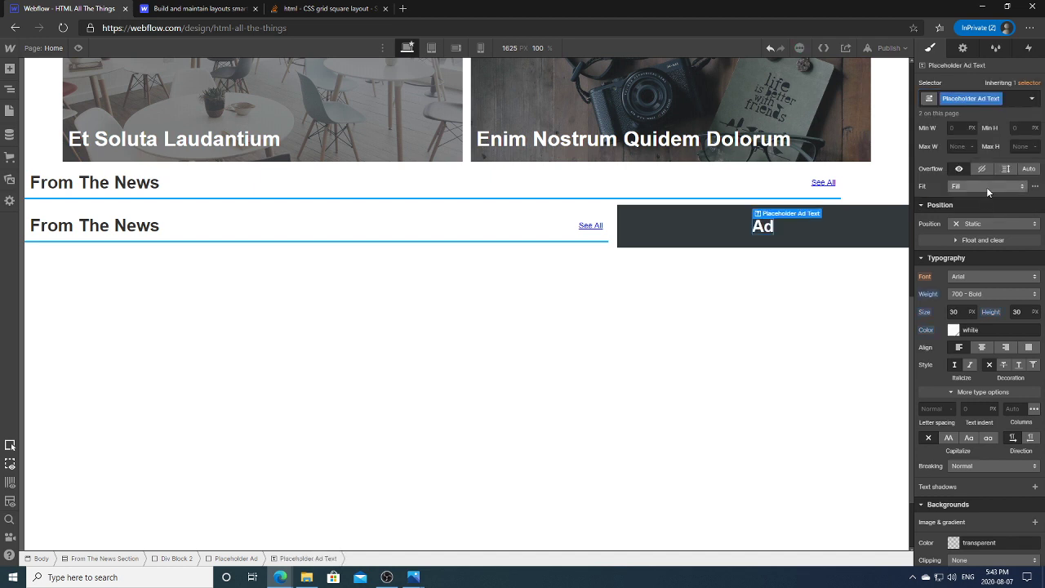
left_click(789, 288)
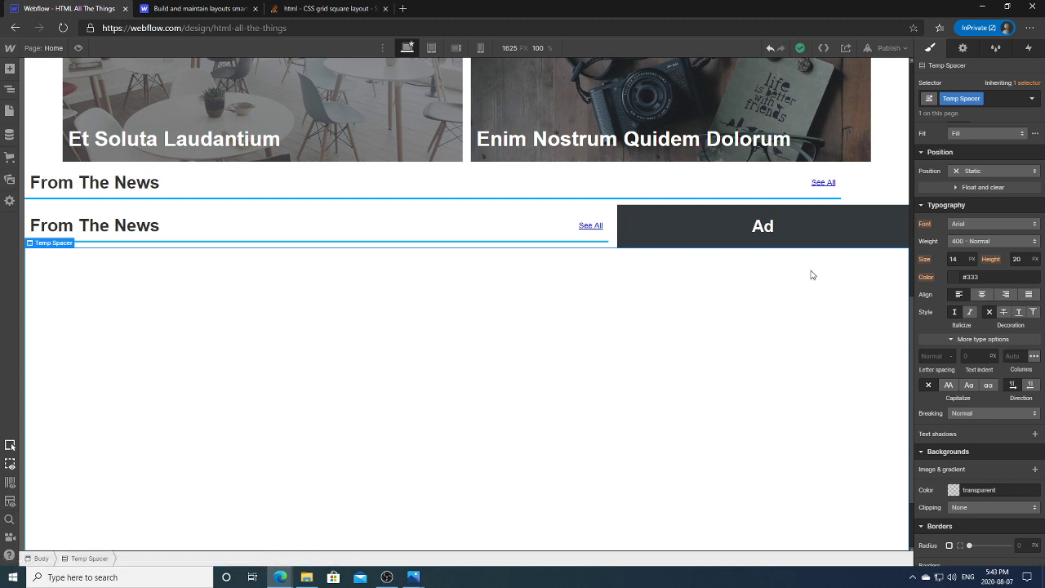
Step: Delete the duplicate full-width From The News heading
left_click(666, 186)
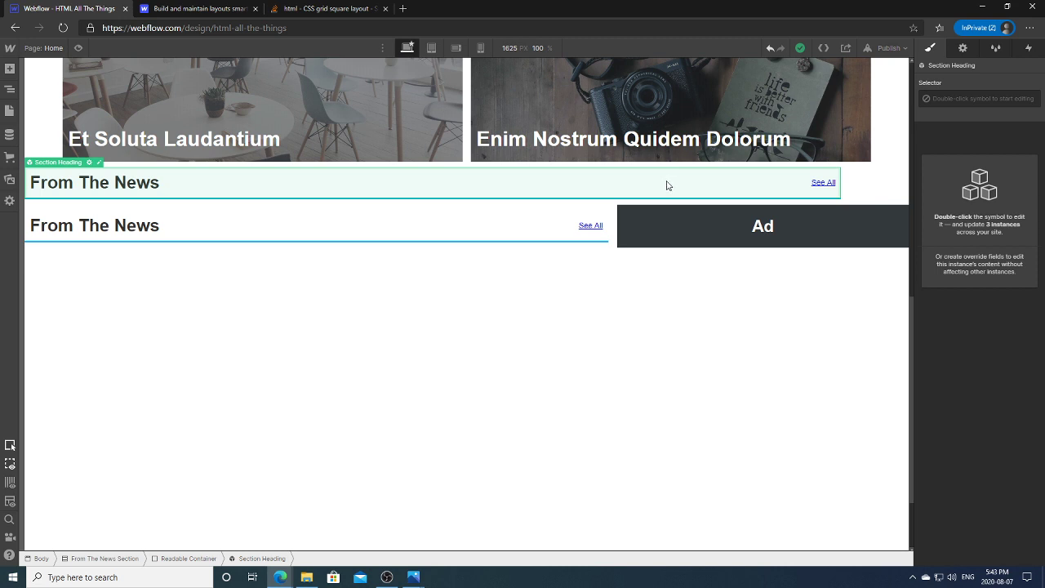
key("Delete")
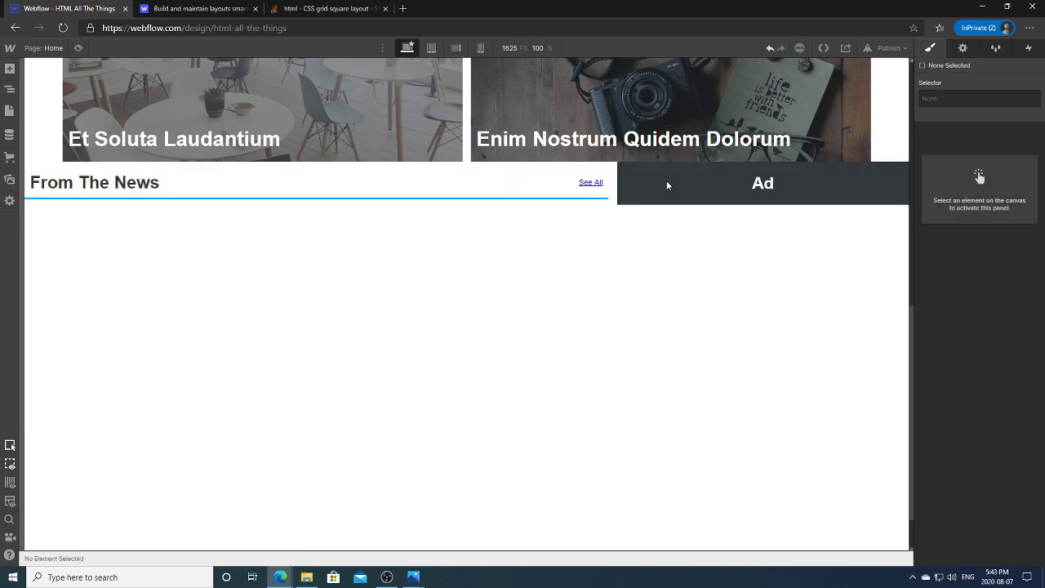
left_click(501, 181)
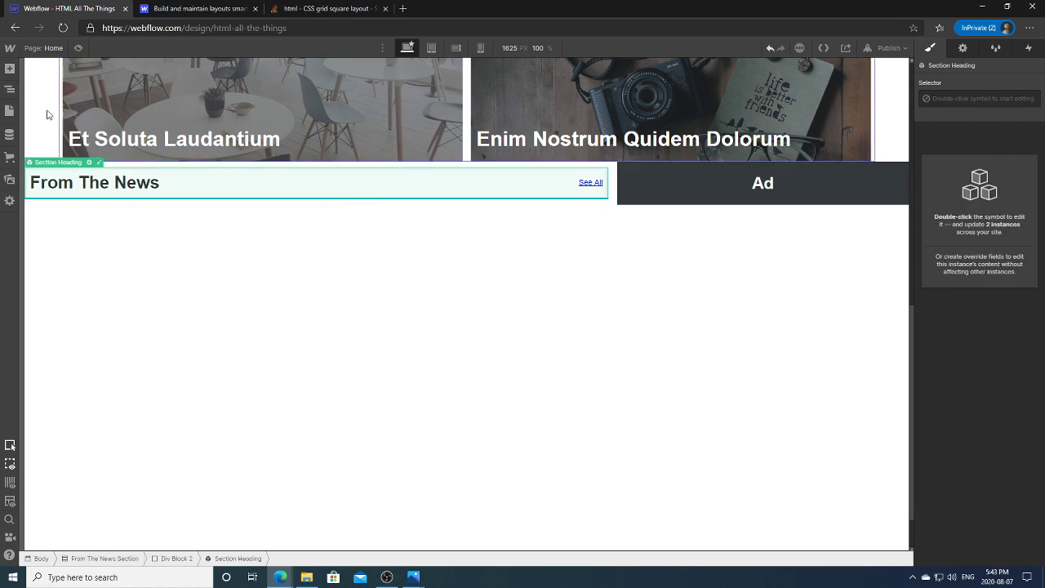
Step: Give the From The News Section a top margin of 36
left_click(10, 89)
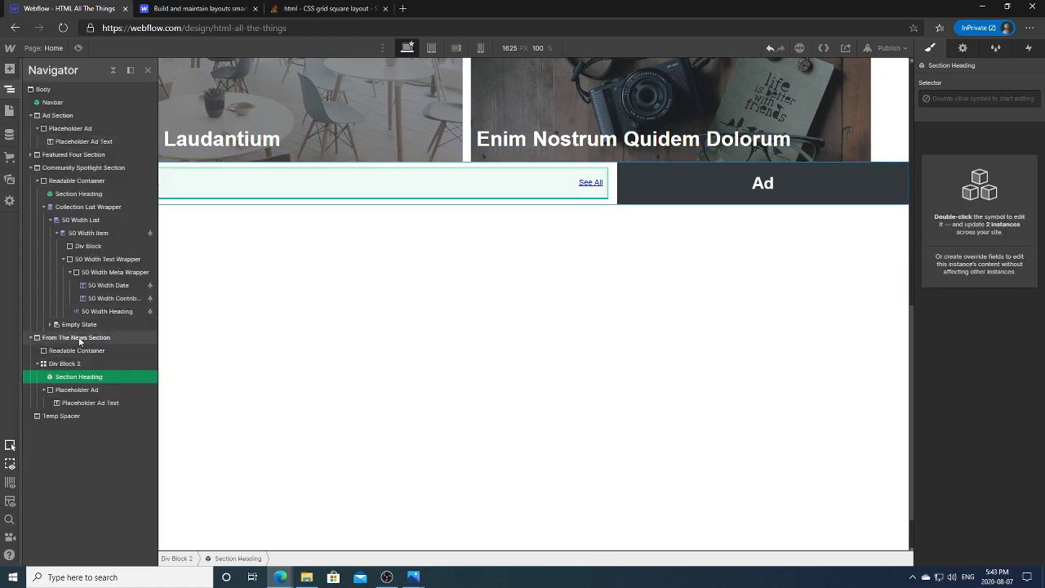
left_click(75, 337)
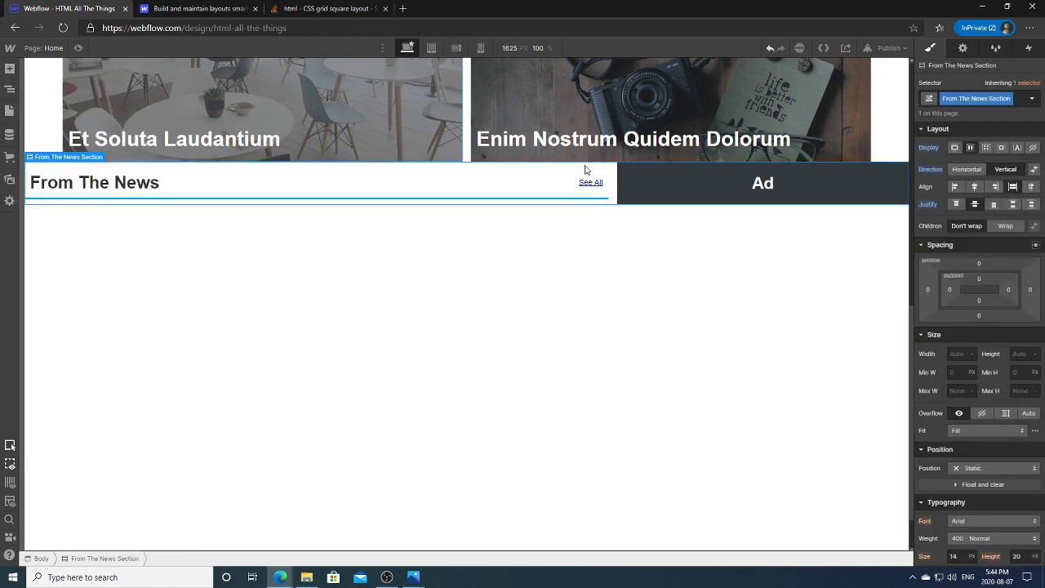
left_click(981, 268)
left_click(982, 271)
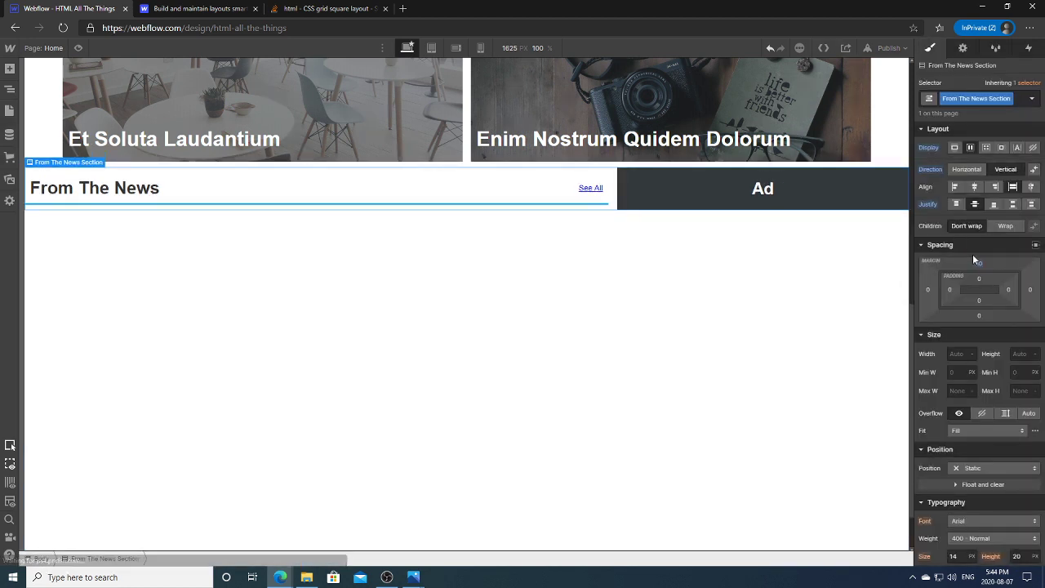
left_click_drag(980, 264, 990, 225)
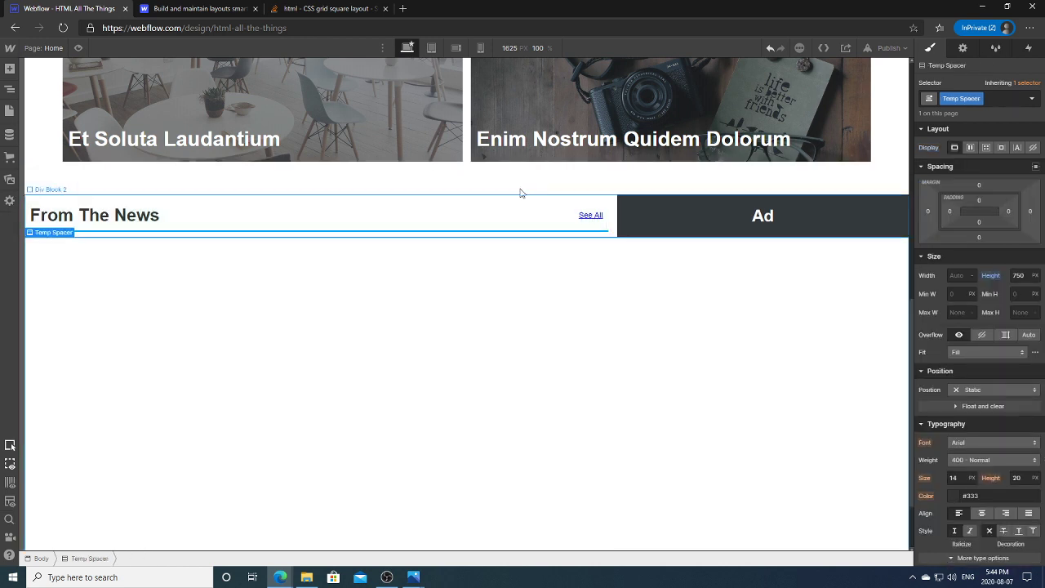
Step: Select Div Block 2 in the Navigator and open its grid for editing
left_click(398, 224)
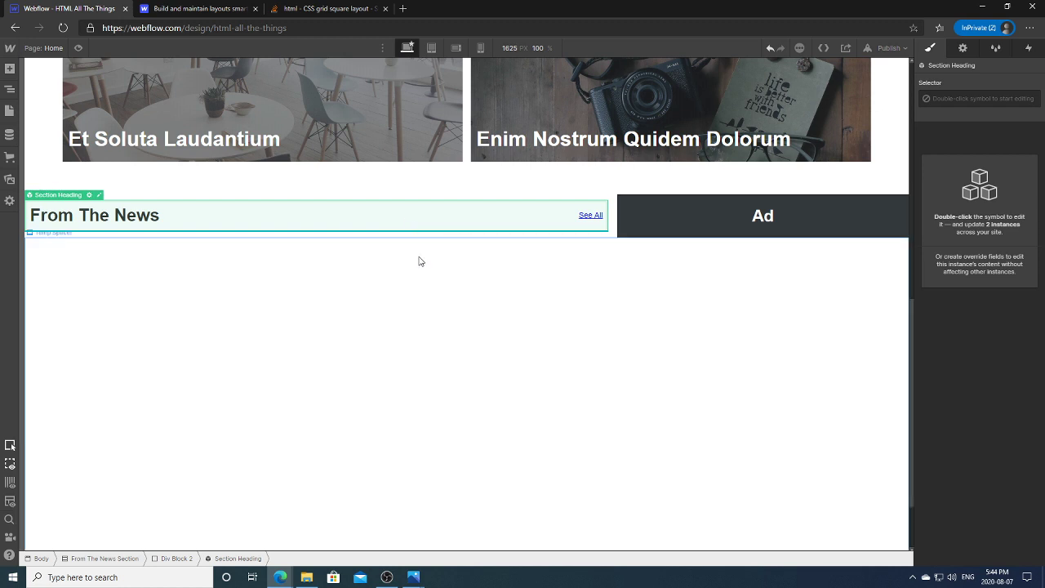
left_click(10, 90)
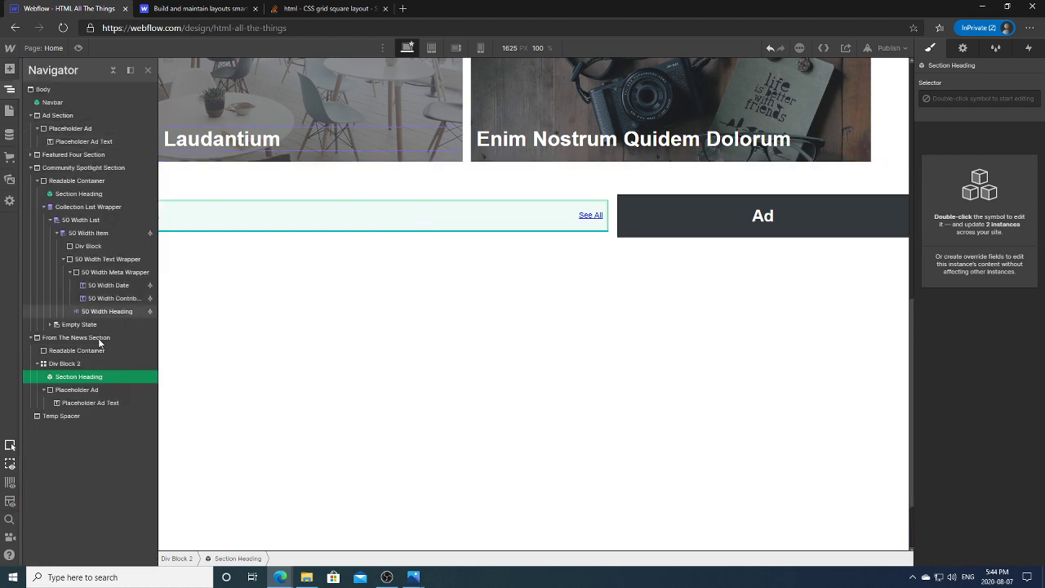
left_click(83, 364)
left_click(73, 378)
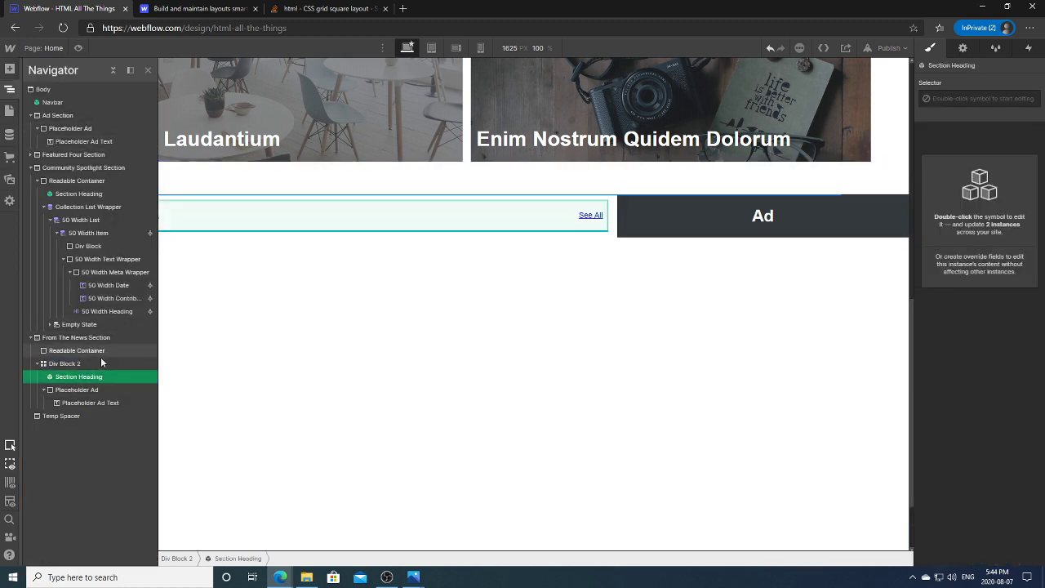
left_click(45, 391)
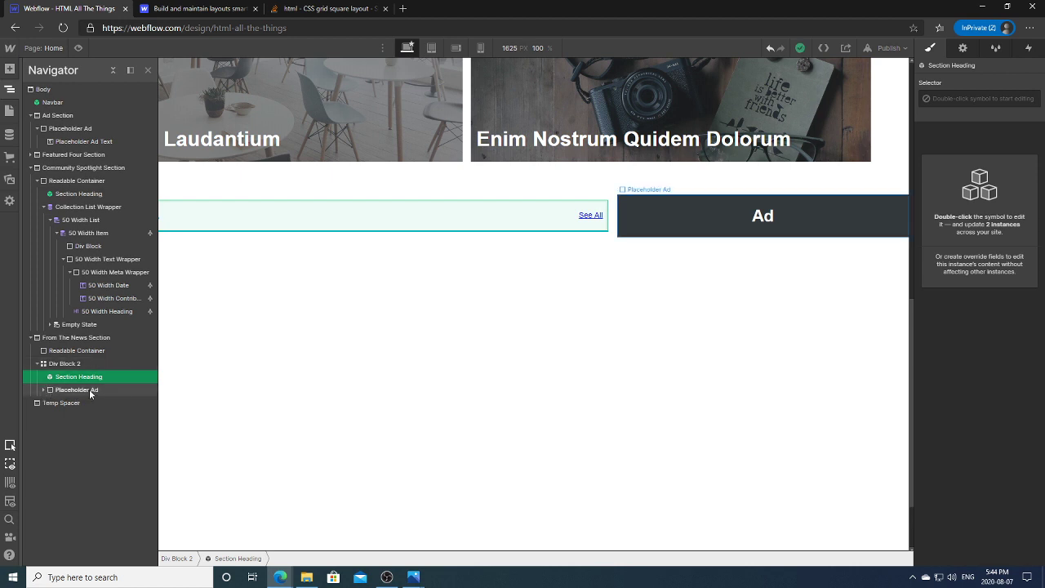
left_click(75, 364)
left_click(78, 378)
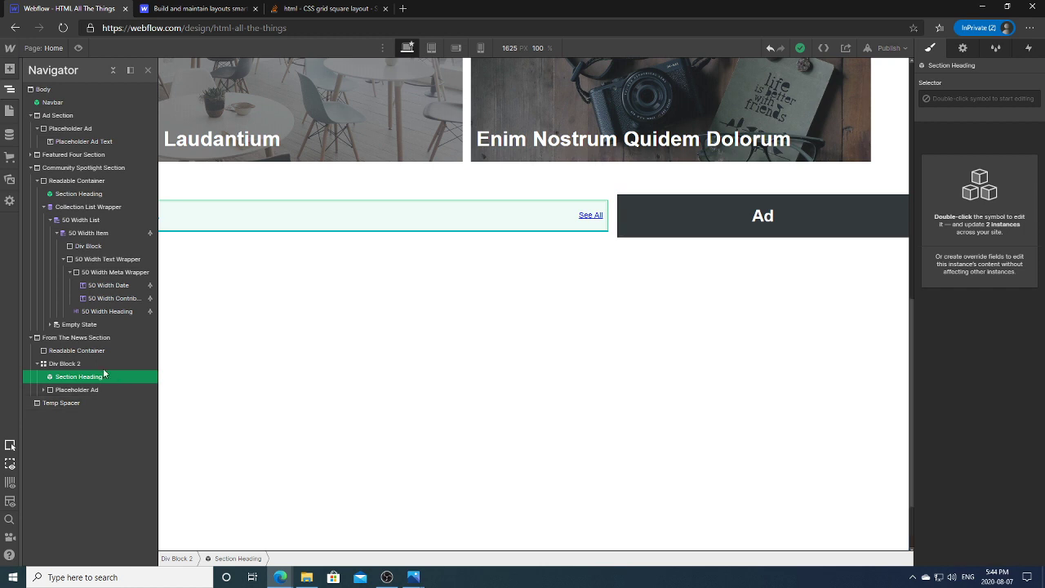
left_click(896, 204)
left_click(898, 210)
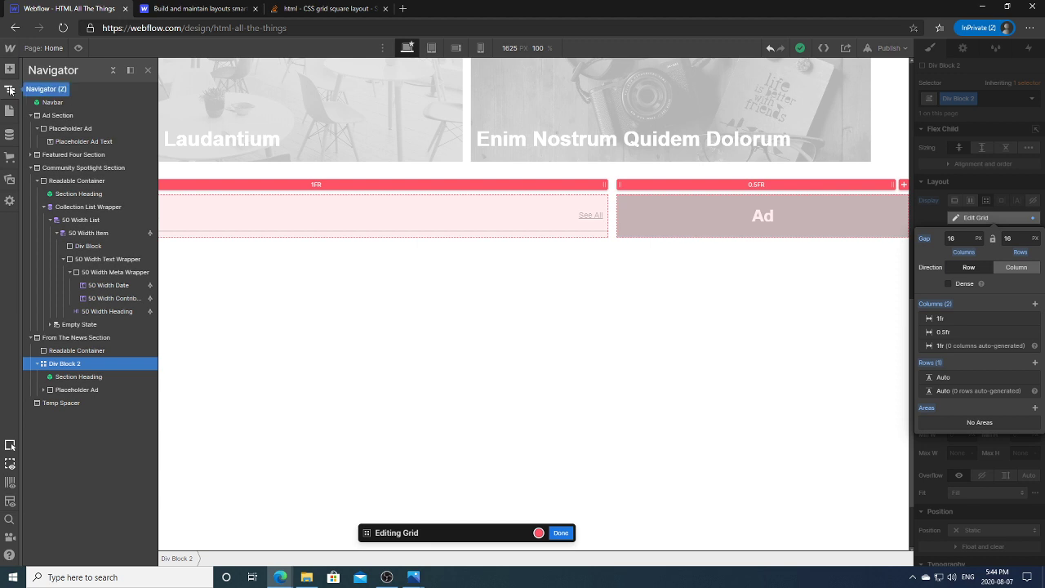
Step: Insert a Collection List below the From The News heading
left_click(10, 69)
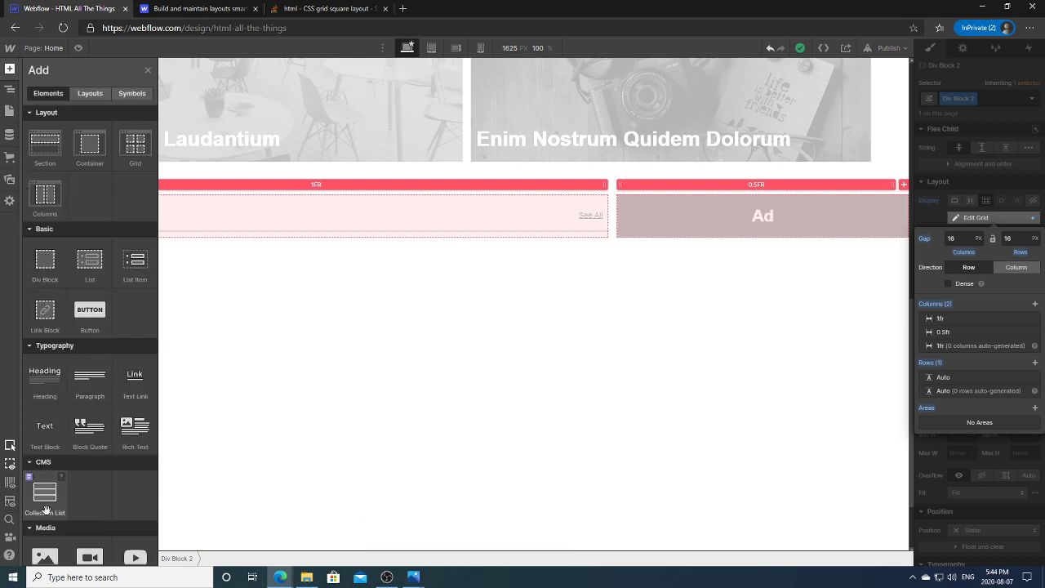
left_click(45, 511)
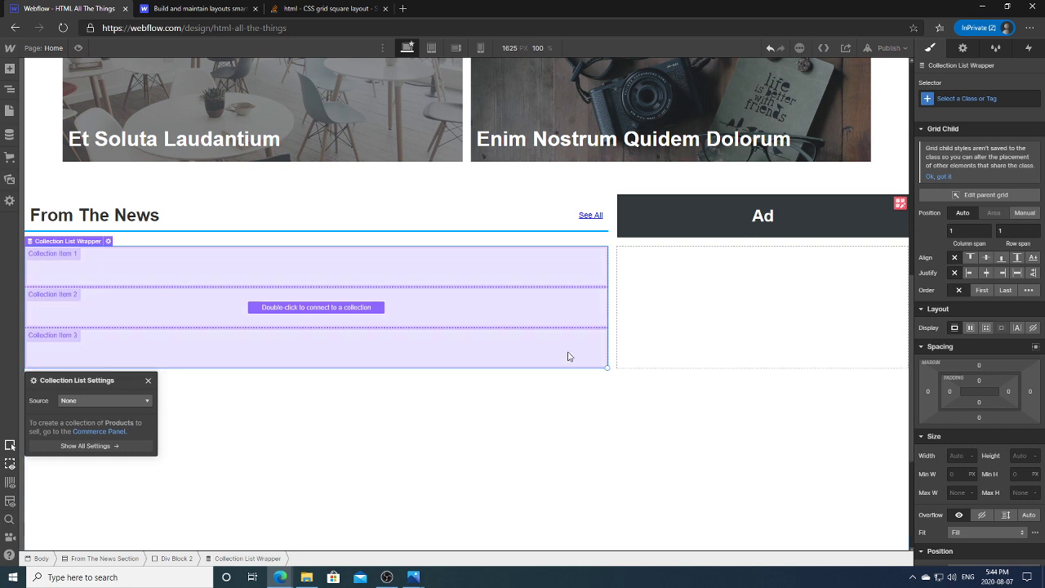
left_click(794, 205)
Step: Create a grid area on the Ad cell and stretch it across both rows
left_click(900, 204)
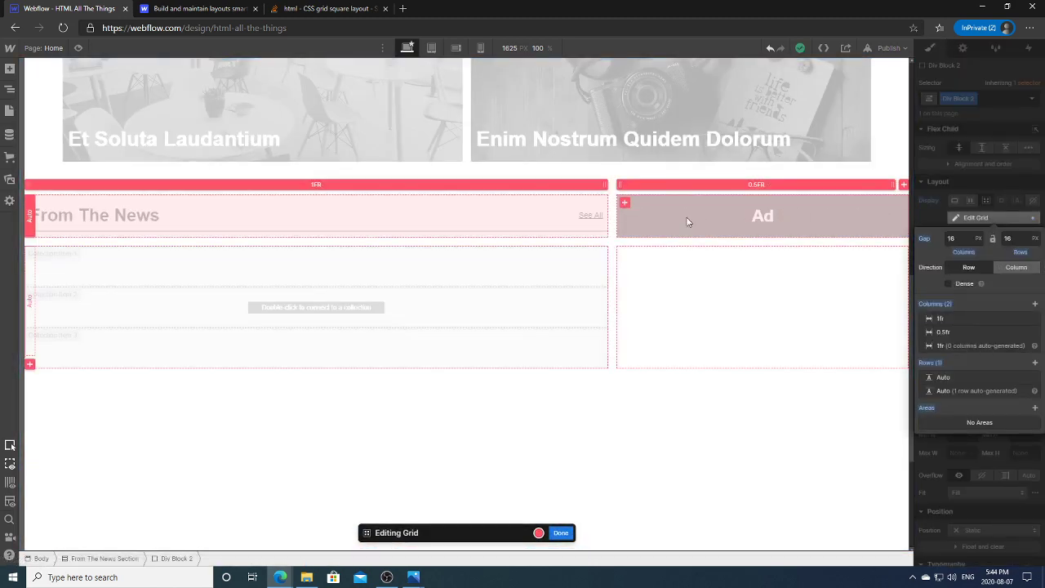
left_click(625, 201)
left_click(640, 205)
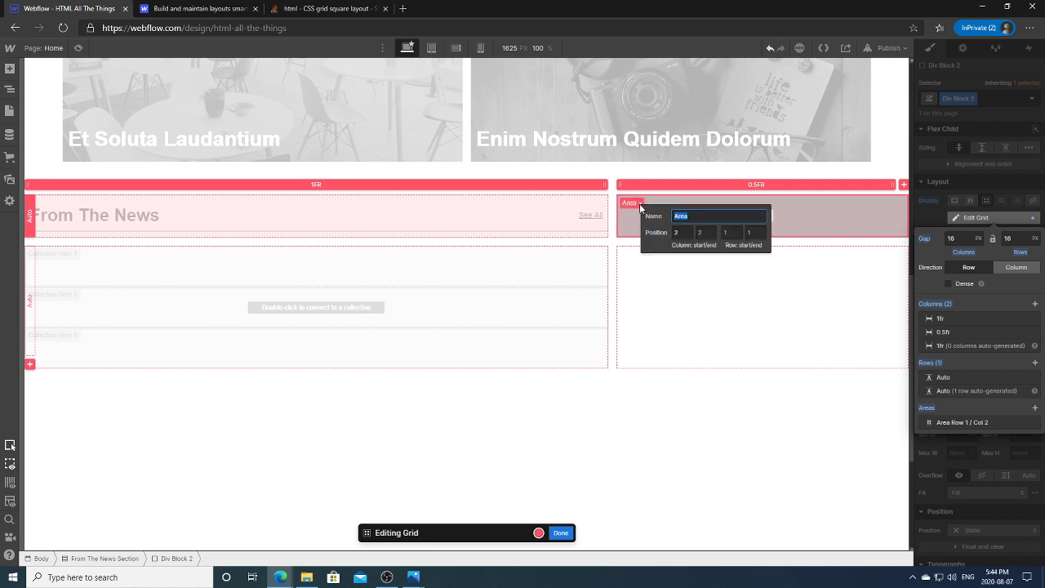
left_click(756, 238)
left_click(759, 418)
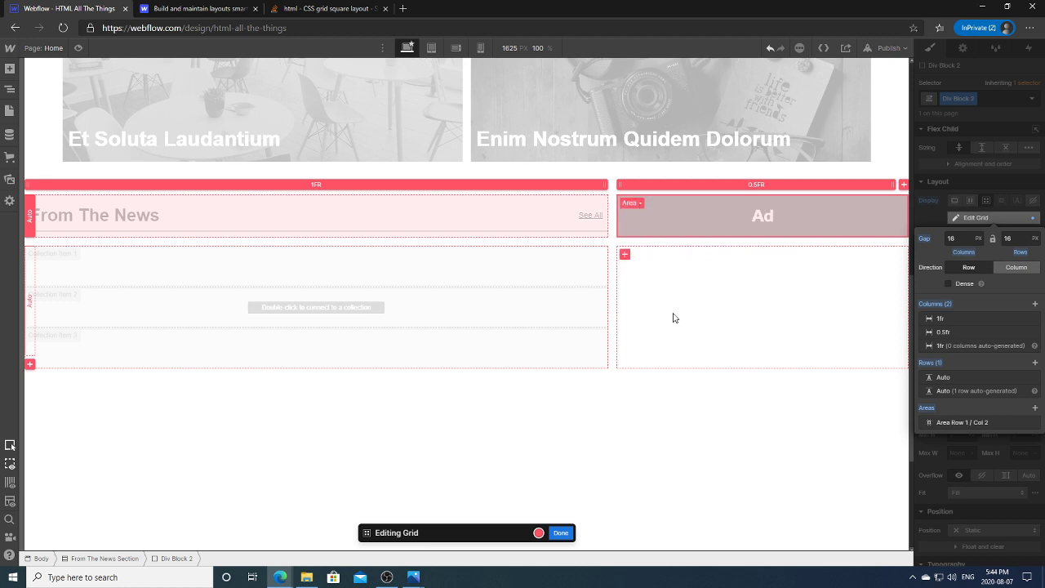
left_click_drag(624, 229, 631, 348)
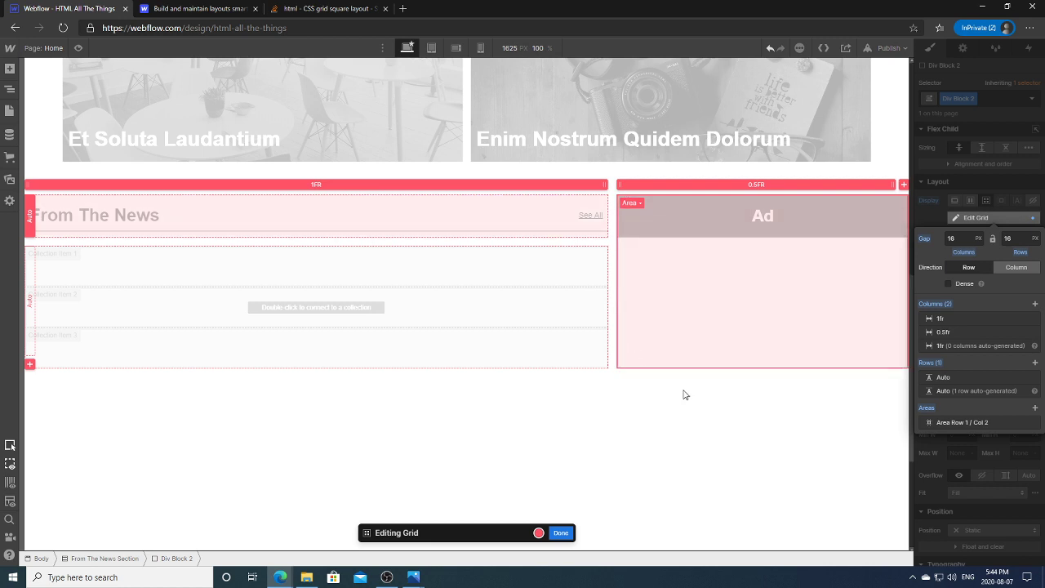
left_click(560, 533)
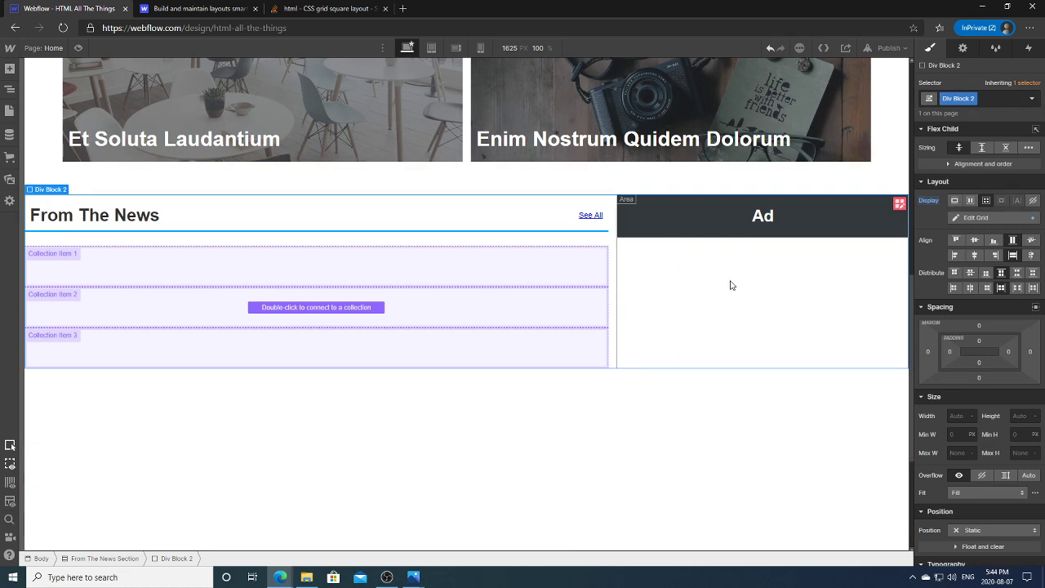
left_click(433, 48)
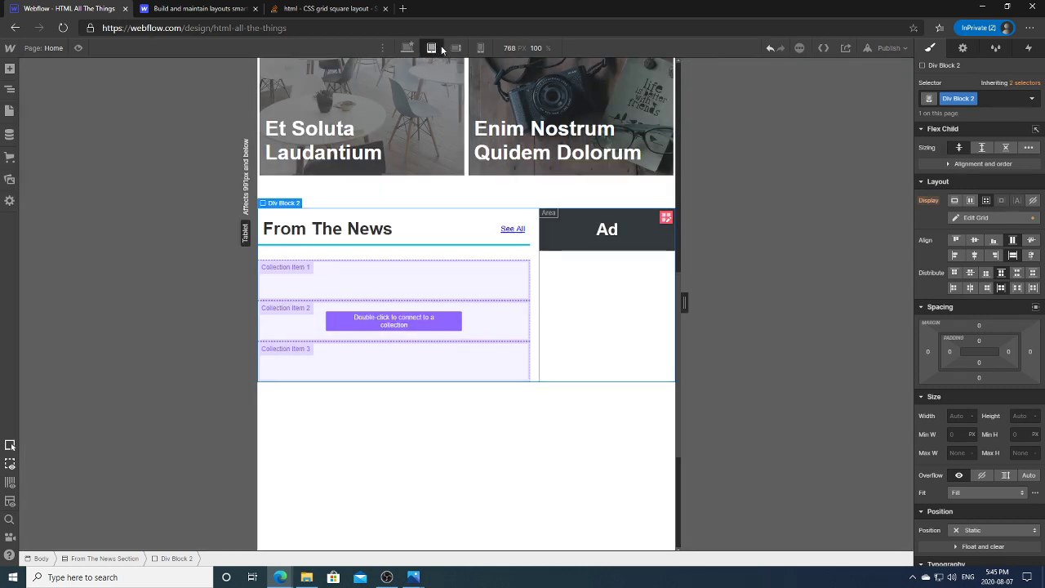
left_click(456, 48)
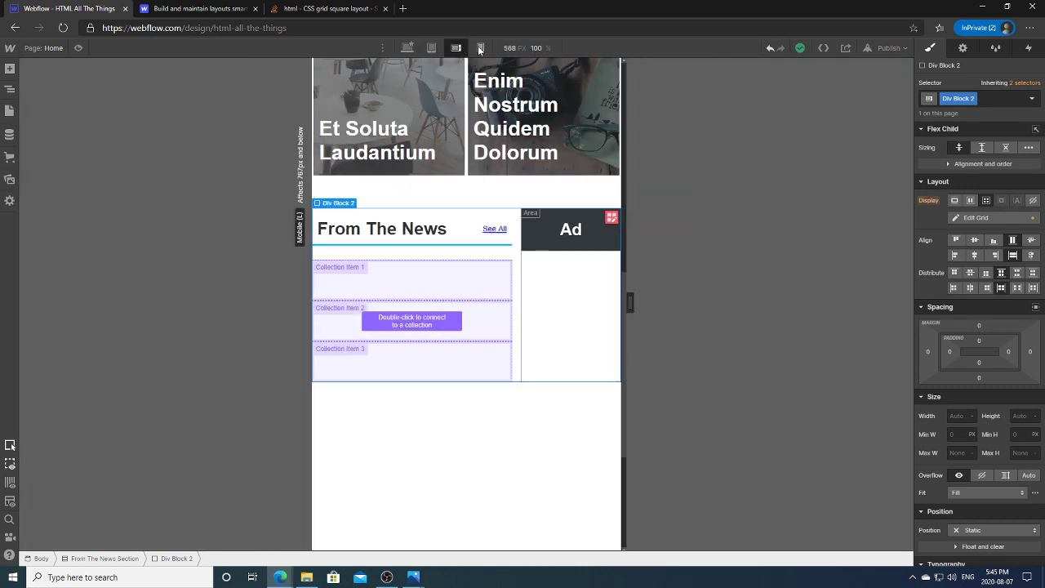
left_click(480, 48)
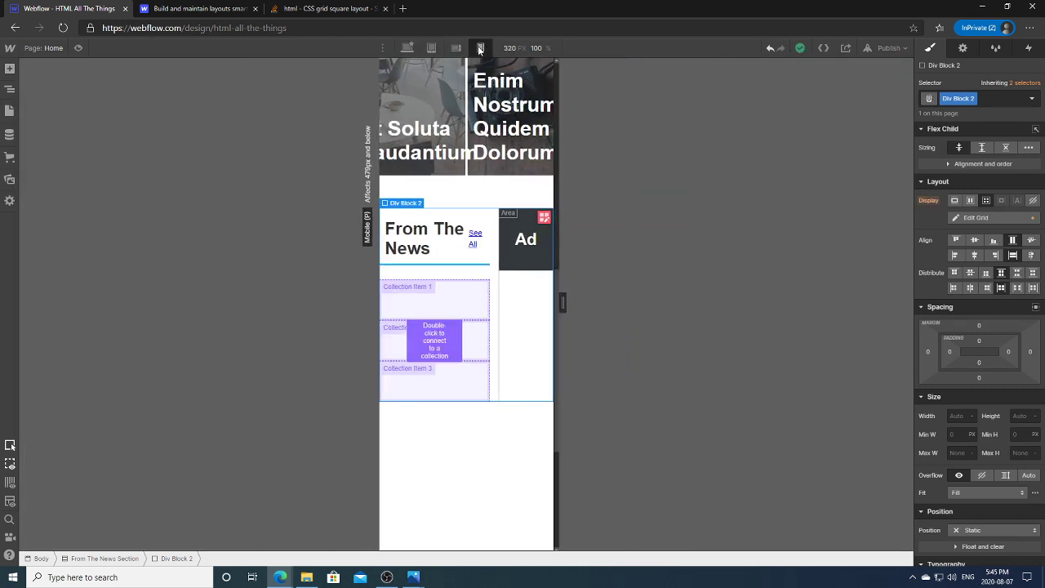
left_click(412, 49)
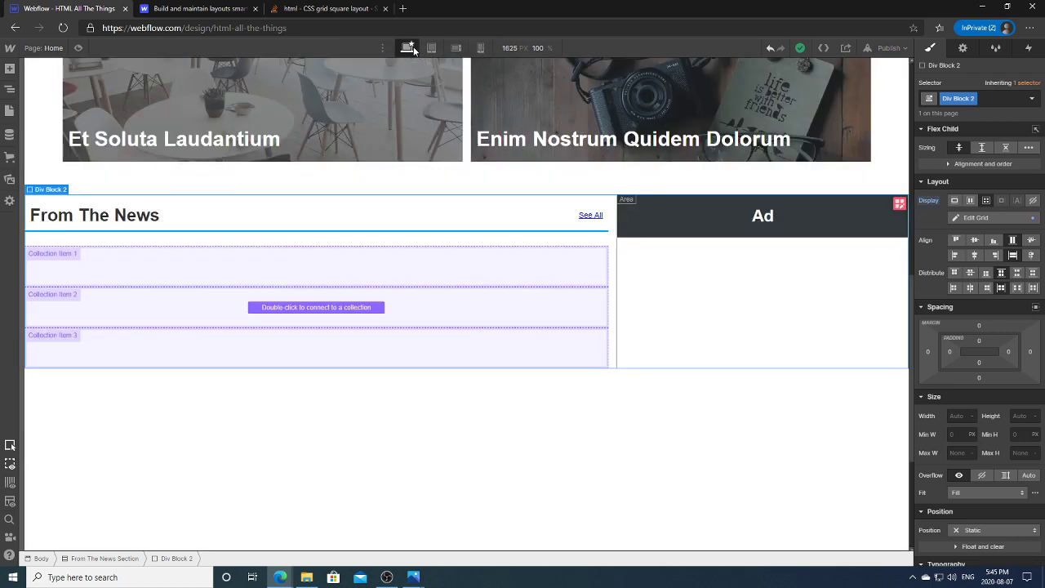
left_click(457, 48)
left_click(480, 48)
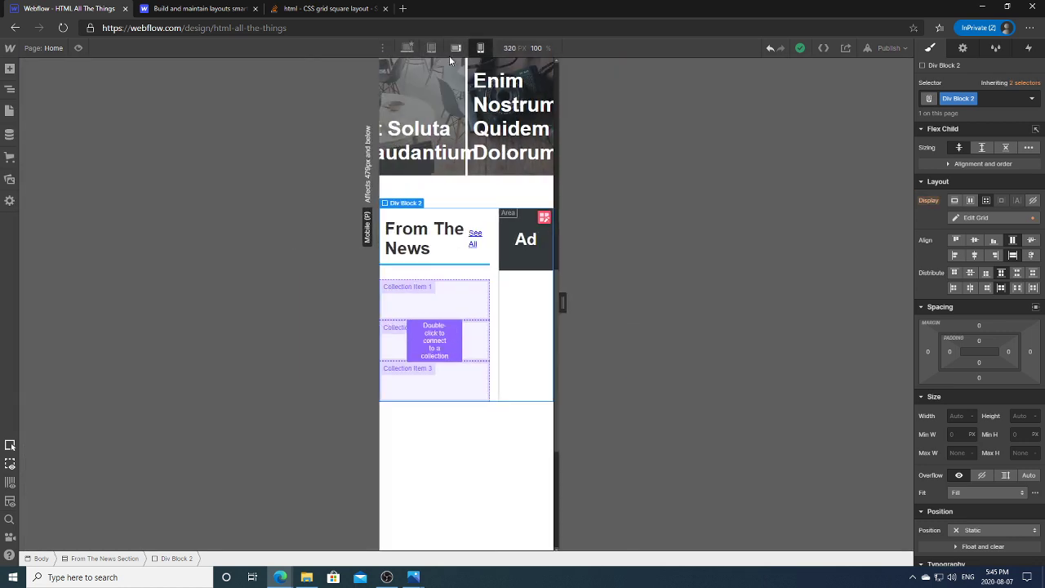
Step: At Desktop width, stretch the dark Ad block into the second grid row, then view Tablet
left_click(454, 49)
left_click(432, 50)
left_click(410, 49)
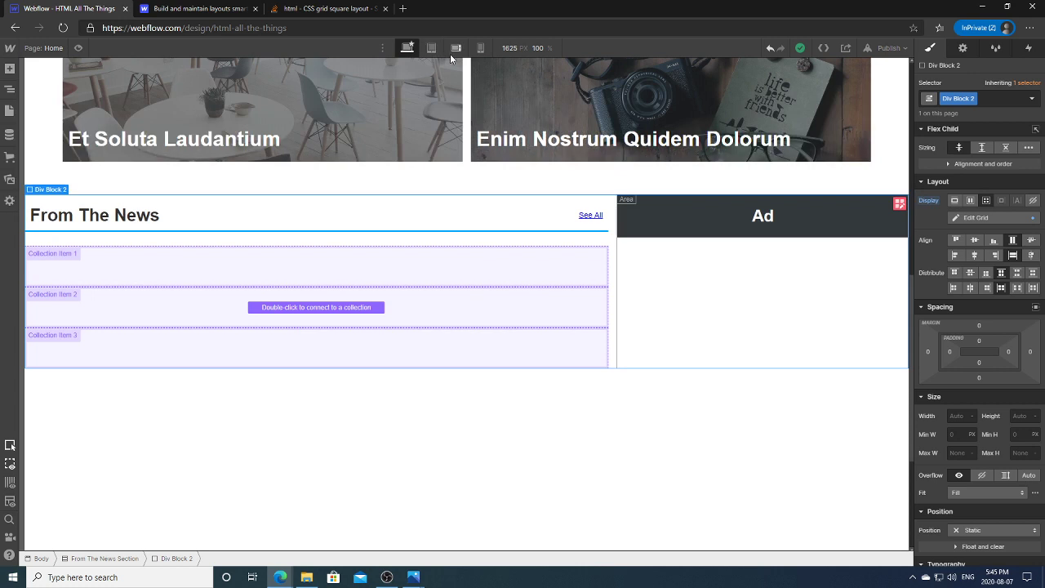
left_click(855, 228)
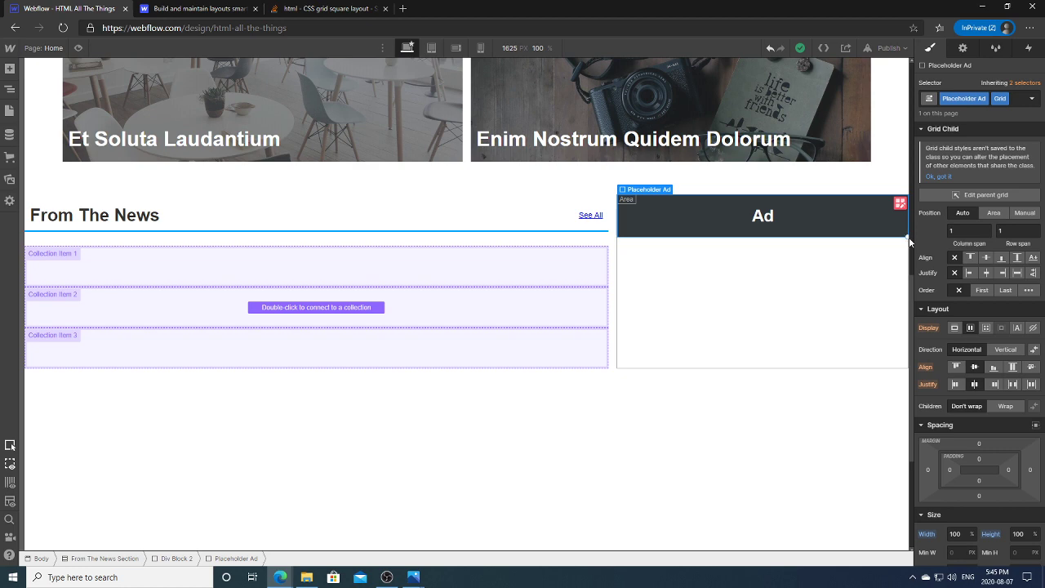
left_click_drag(899, 237, 884, 312)
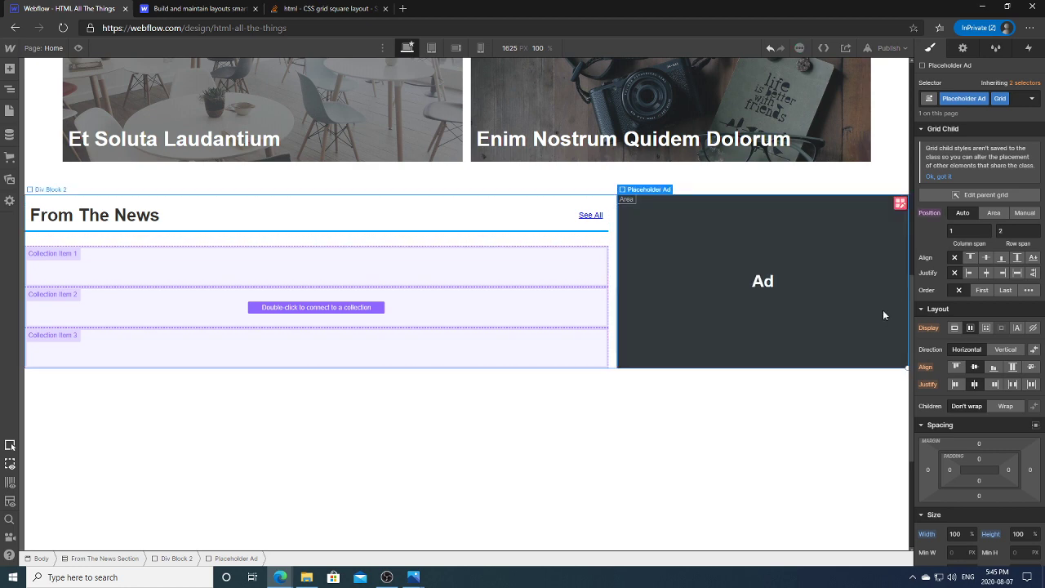
left_click(758, 408)
left_click(431, 48)
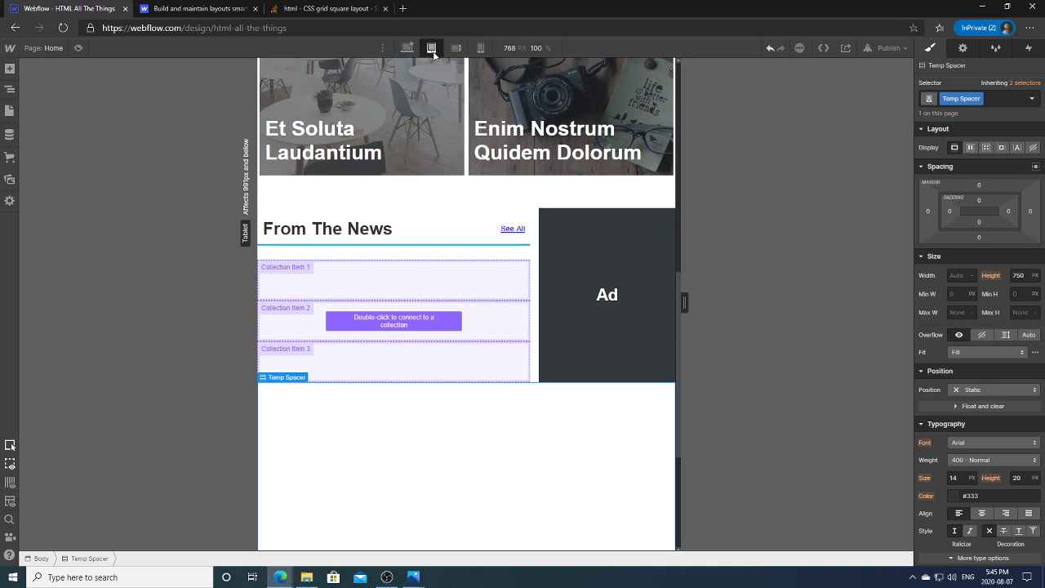
Step: Connect the From The News collection list to the Blog Posts collection
left_click(440, 315)
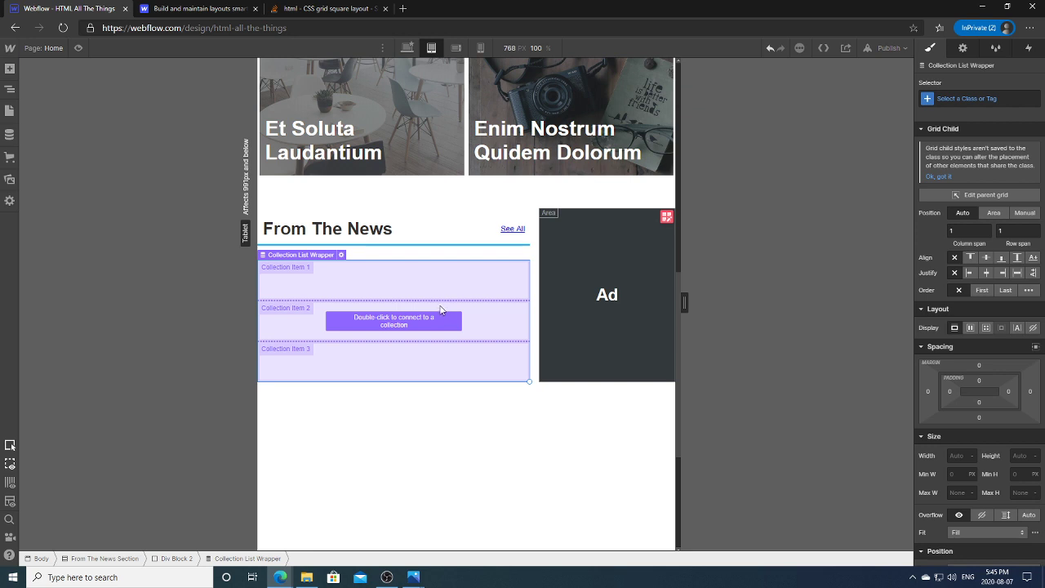
double_click(439, 308)
left_click(345, 415)
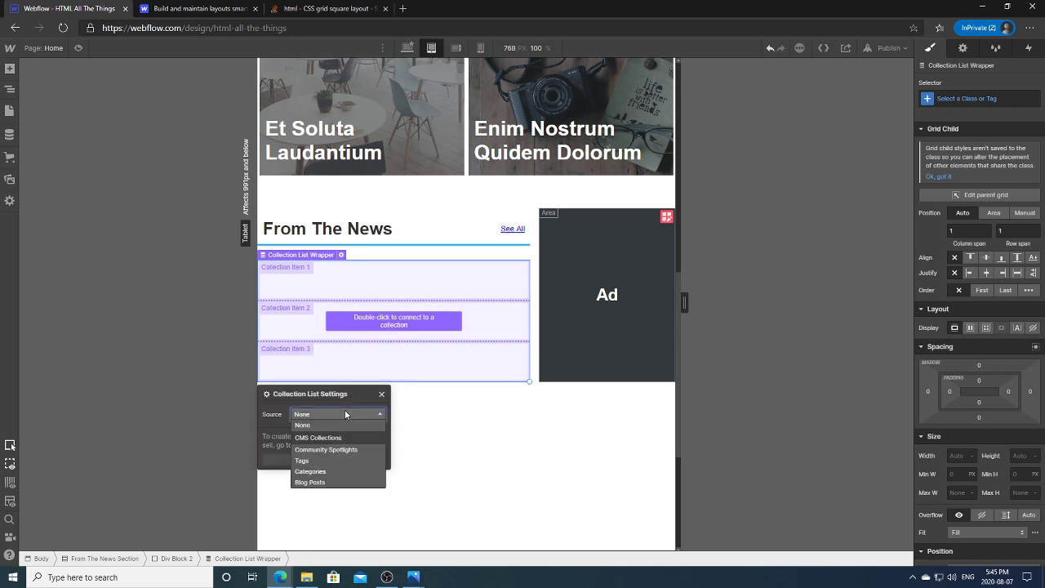
left_click(317, 482)
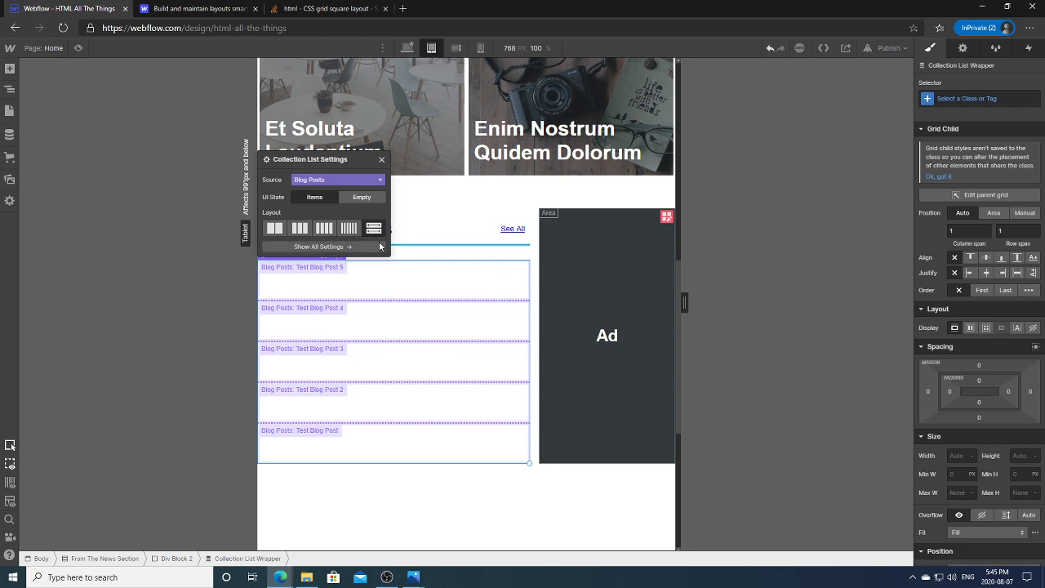
left_click(361, 197)
left_click(314, 331)
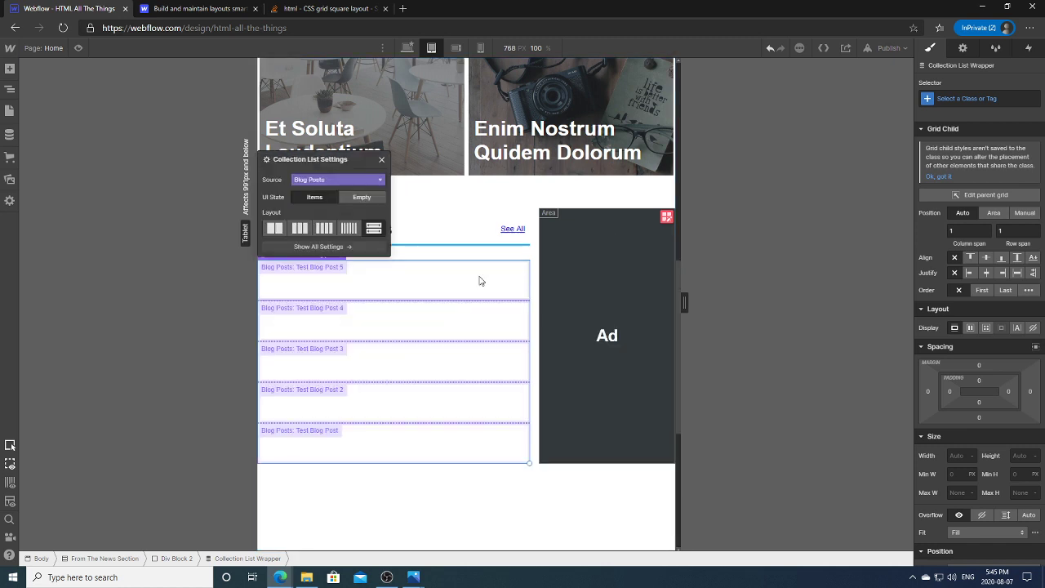
Step: Limit the collection list to showing 4 items
left_click(377, 289)
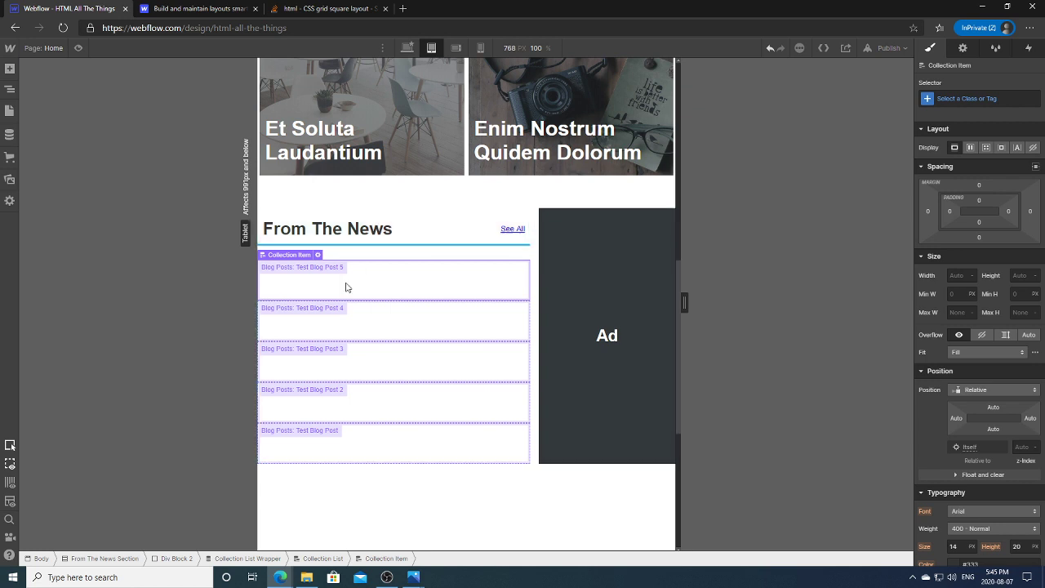
left_click(962, 48)
left_click(927, 326)
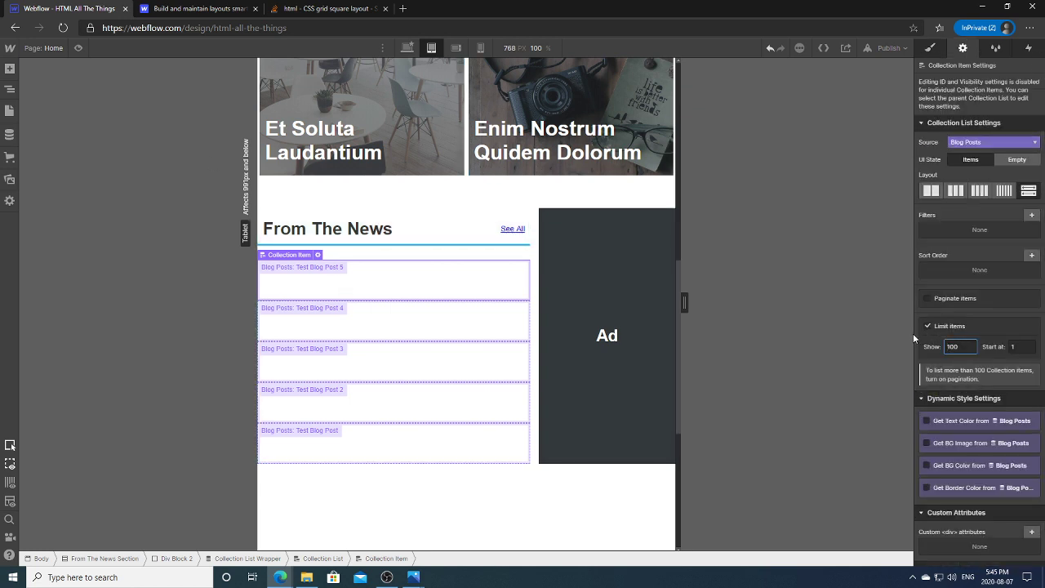
type("4")
key("Return")
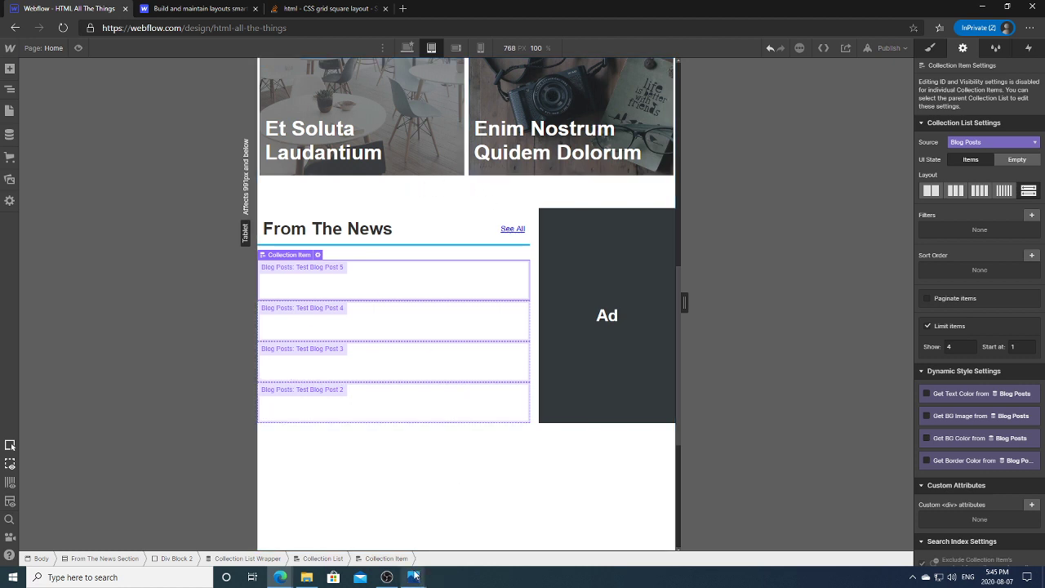
Step: Open the Home Page (1080p).png design mockup in Photos from the taskbar
mouse_move(414, 576)
left_click(367, 545)
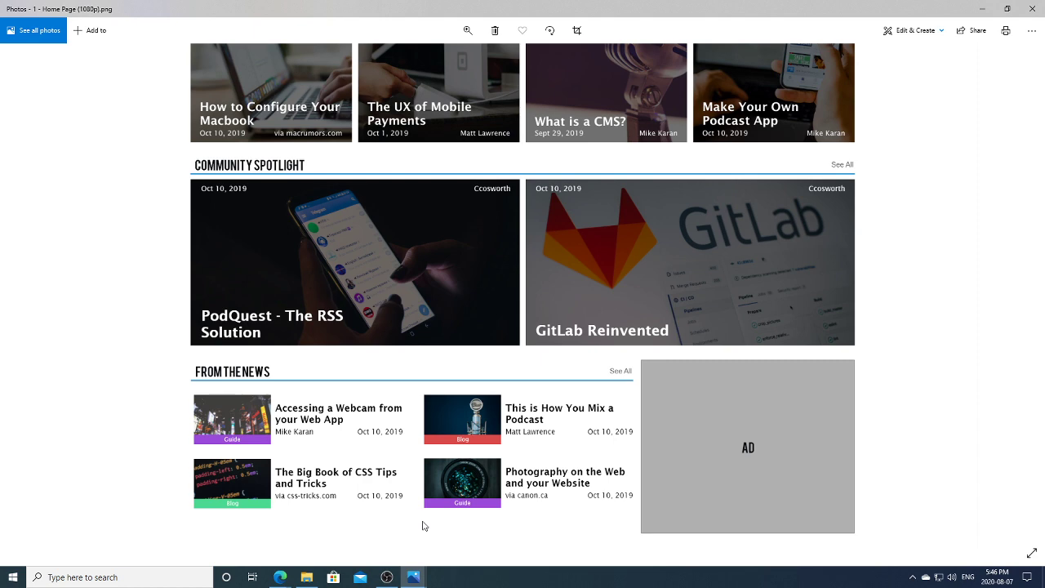
Step: Back in Webflow, add an Image element into the news collection item
mouse_move(280, 577)
left_click(259, 543)
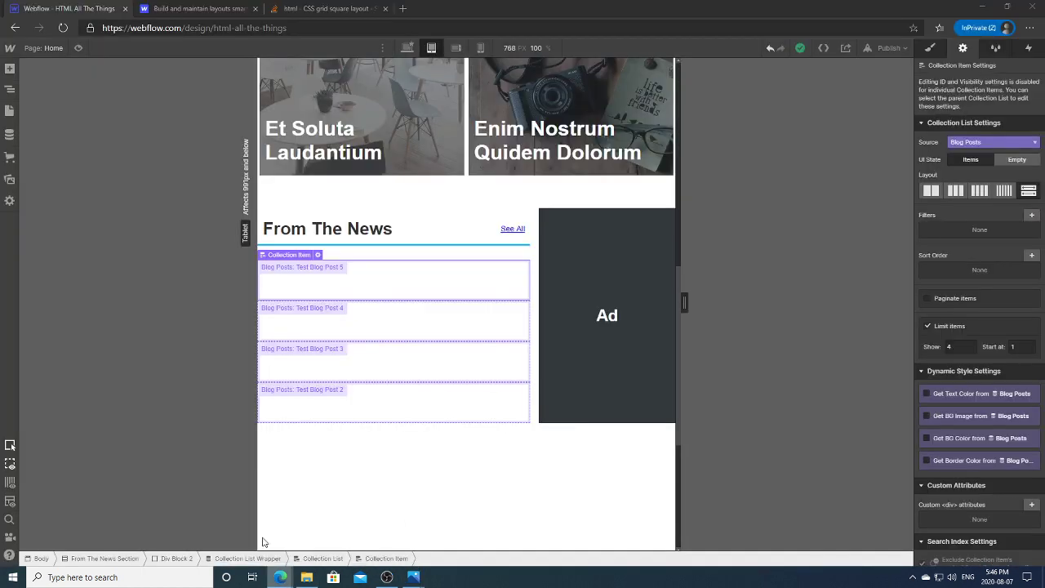
left_click(318, 255)
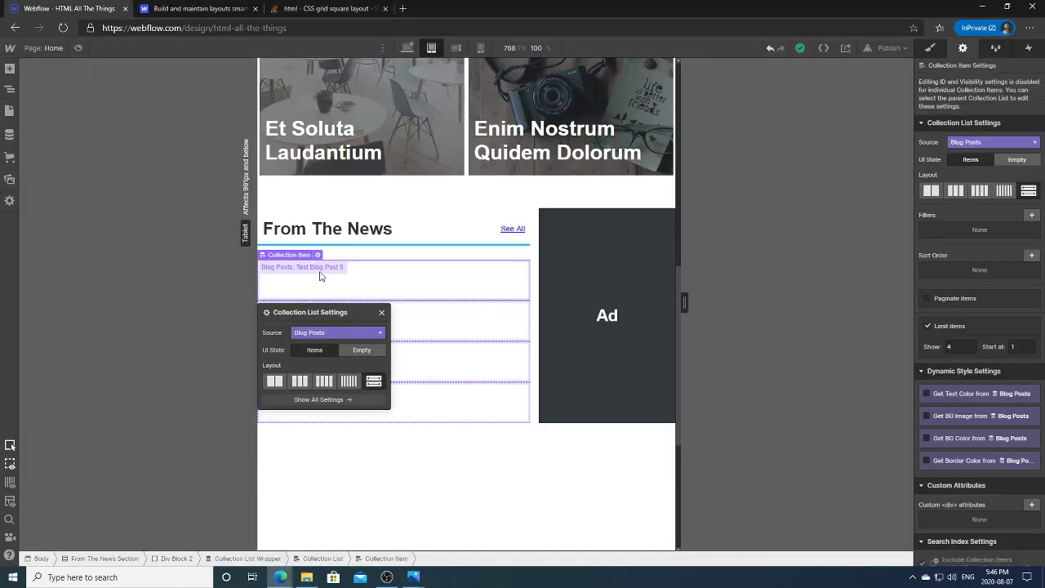
left_click(419, 490)
left_click(376, 325)
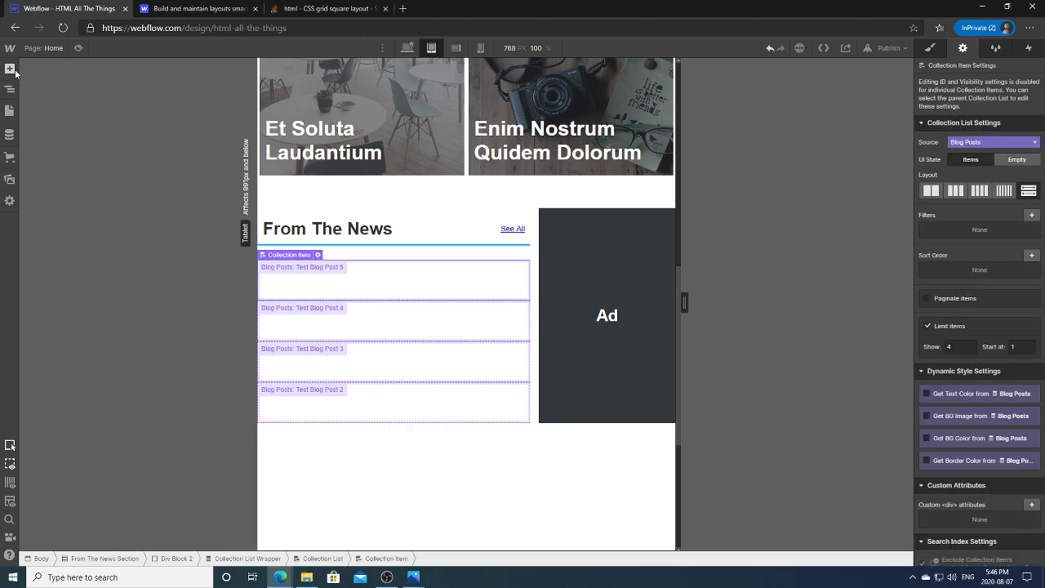
left_click(12, 70)
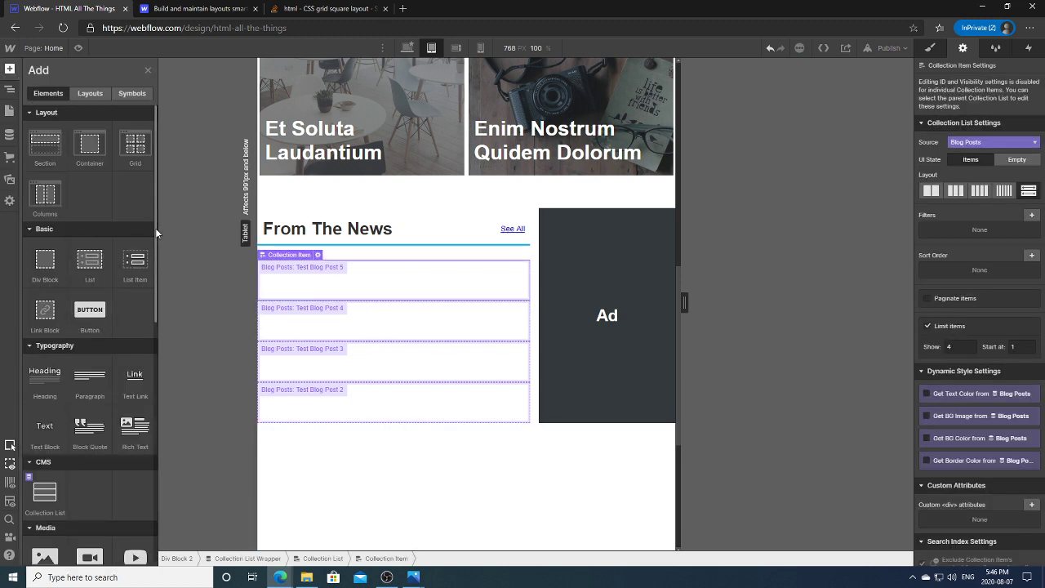
left_click_drag(155, 227, 157, 305)
left_click(50, 396)
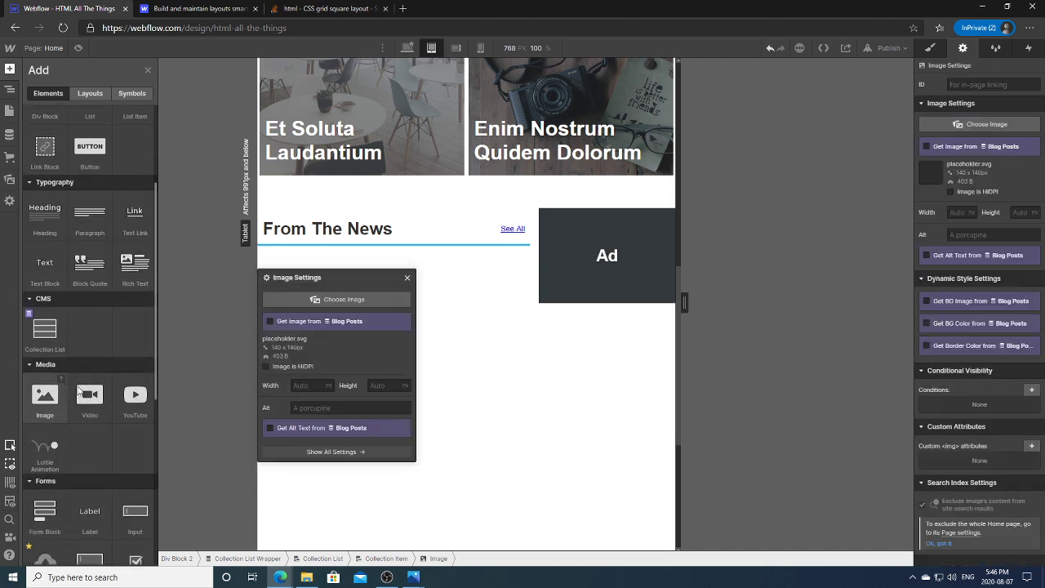
Step: Try binding the image to the Blog Posts Icon field, then turn the binding off
left_click(303, 395)
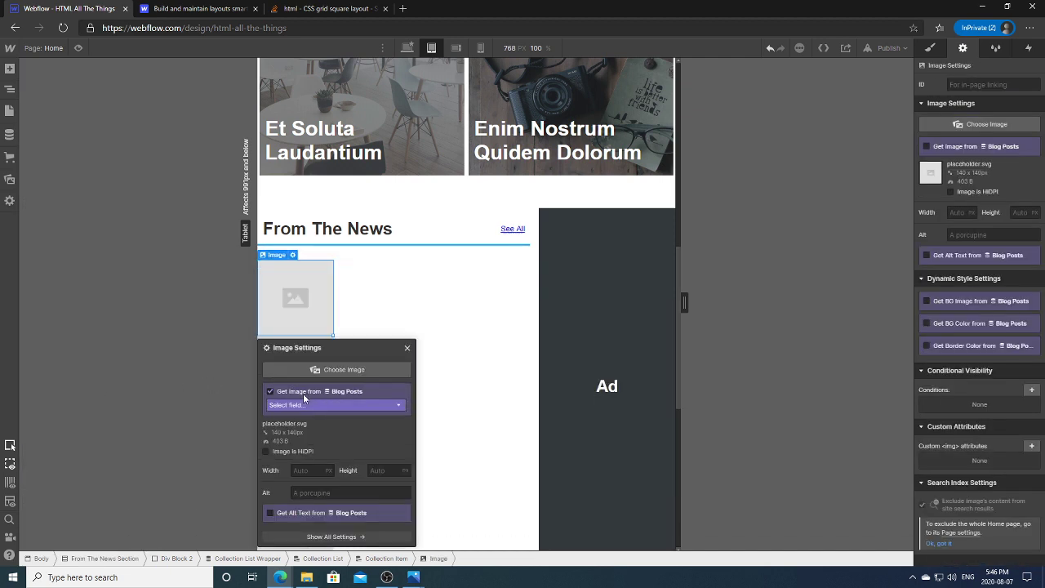
left_click(322, 404)
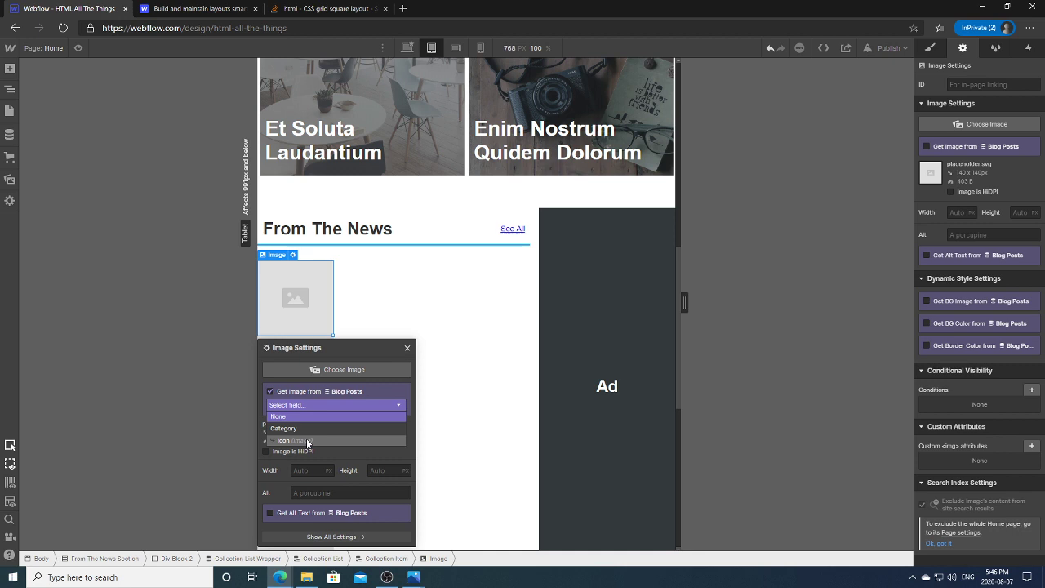
left_click(307, 441)
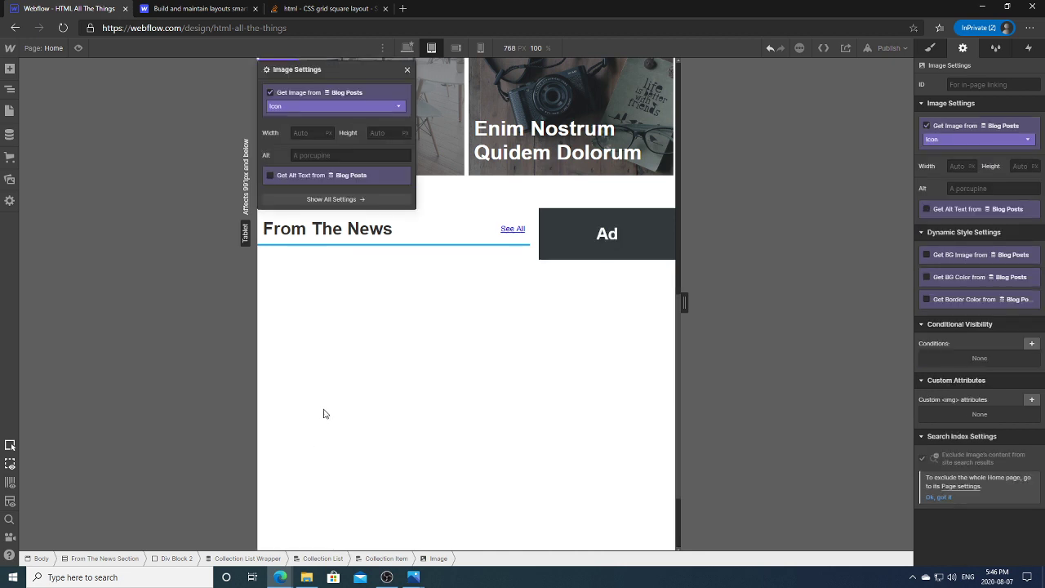
left_click(270, 92)
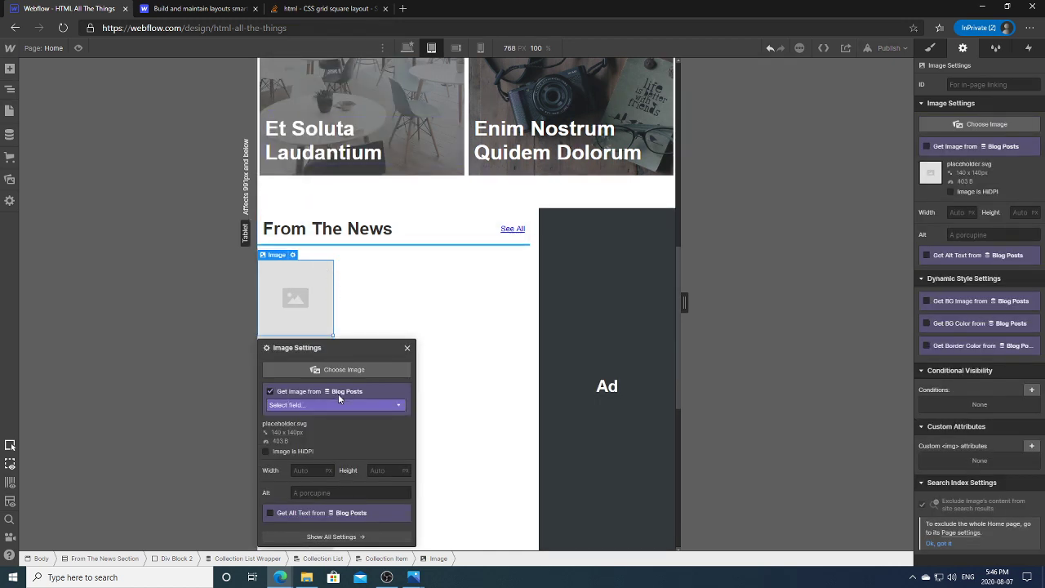
left_click(336, 406)
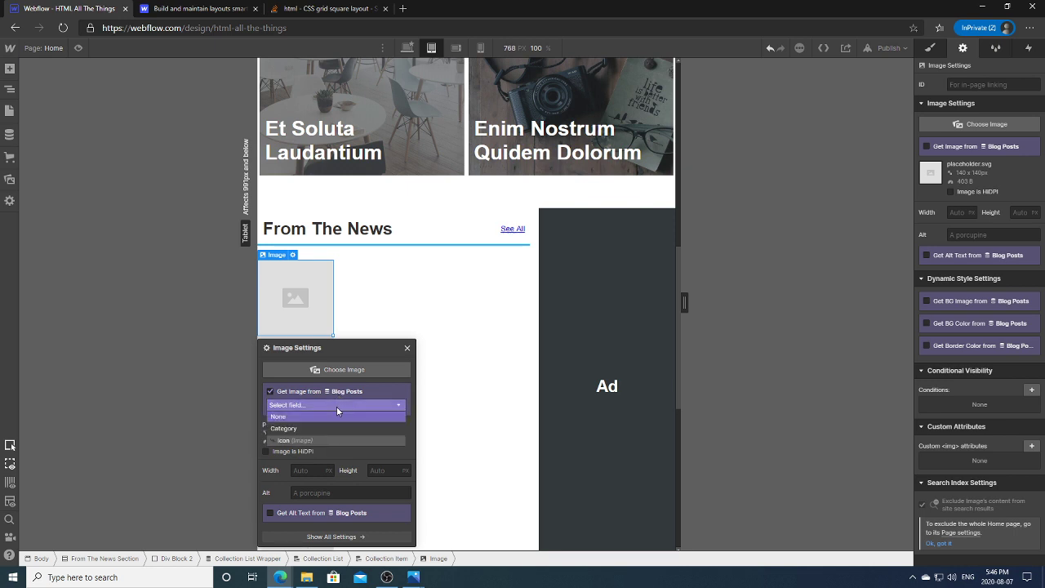
left_click(366, 334)
left_click(373, 296)
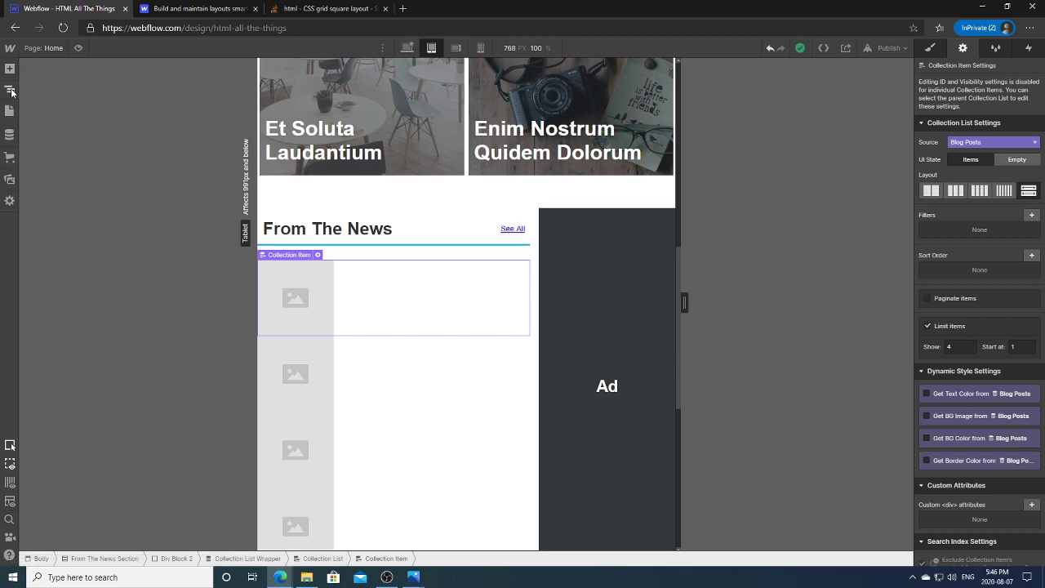
Step: Open the Blog Posts collection settings from the CMS panel
left_click(10, 91)
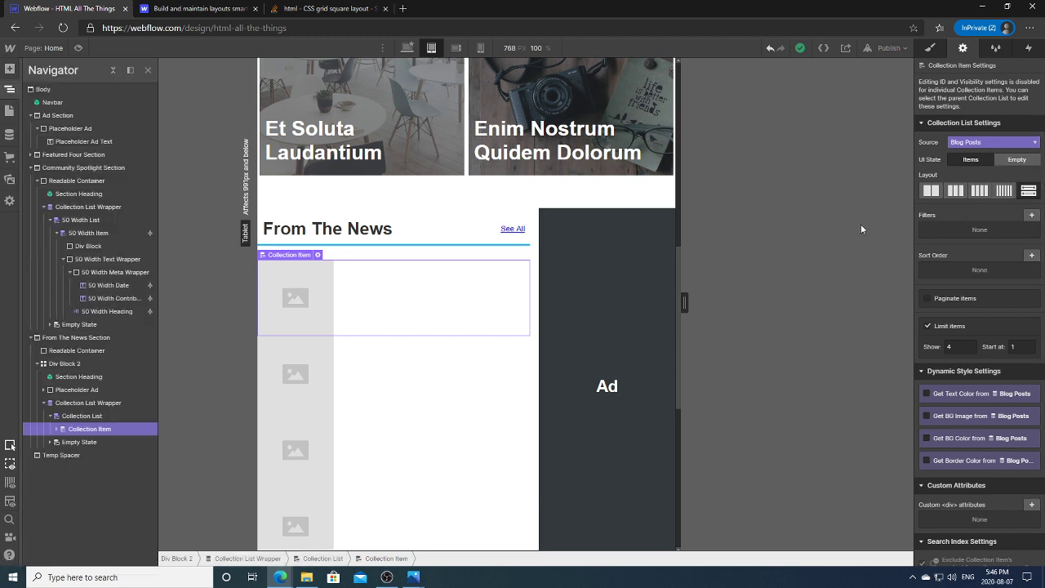
left_click(10, 134)
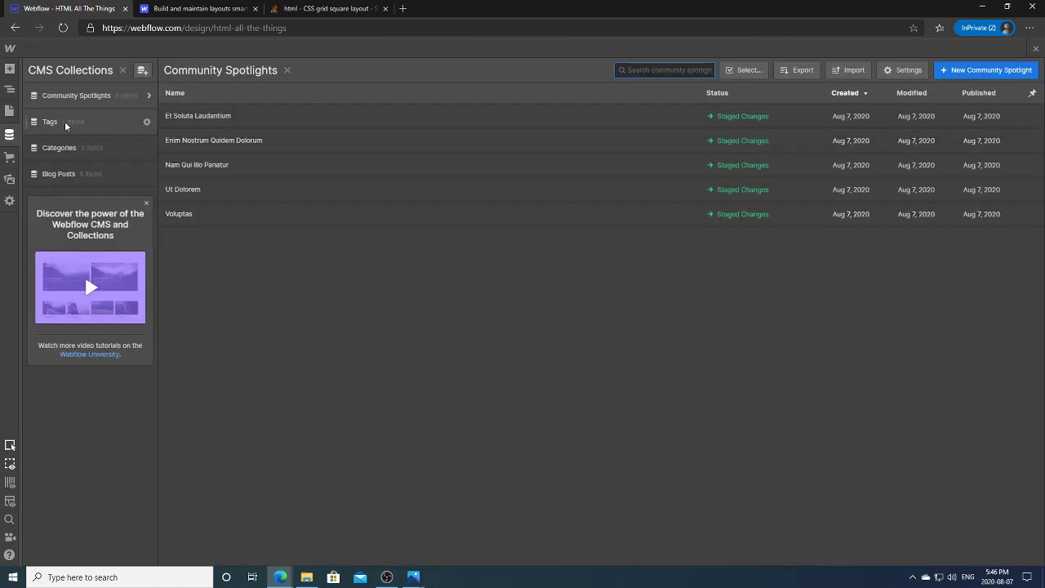
left_click(60, 173)
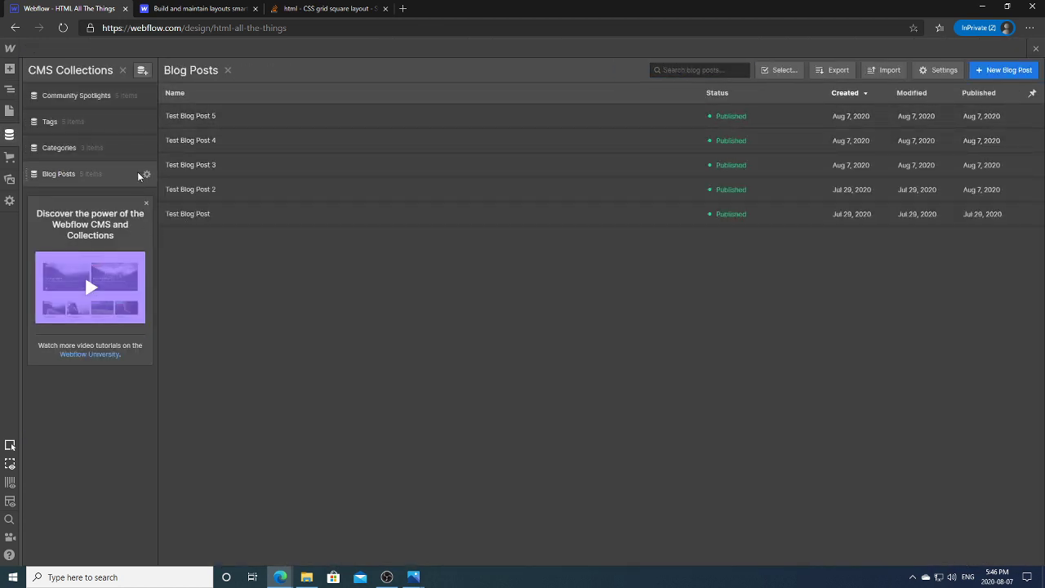
left_click(146, 174)
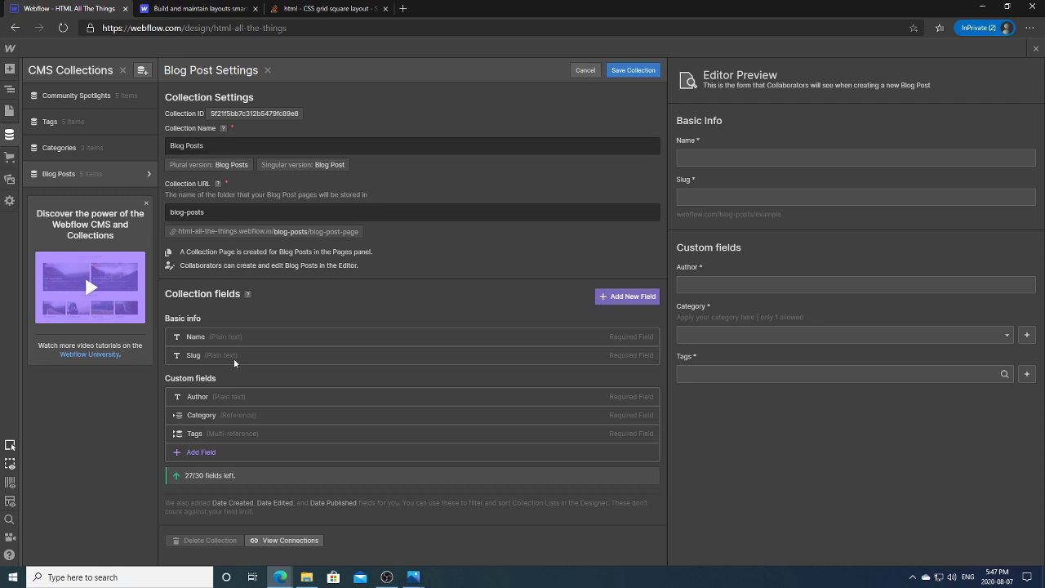
Step: Add an image field named Thumbnail at the top of the custom fields and save
left_click(204, 451)
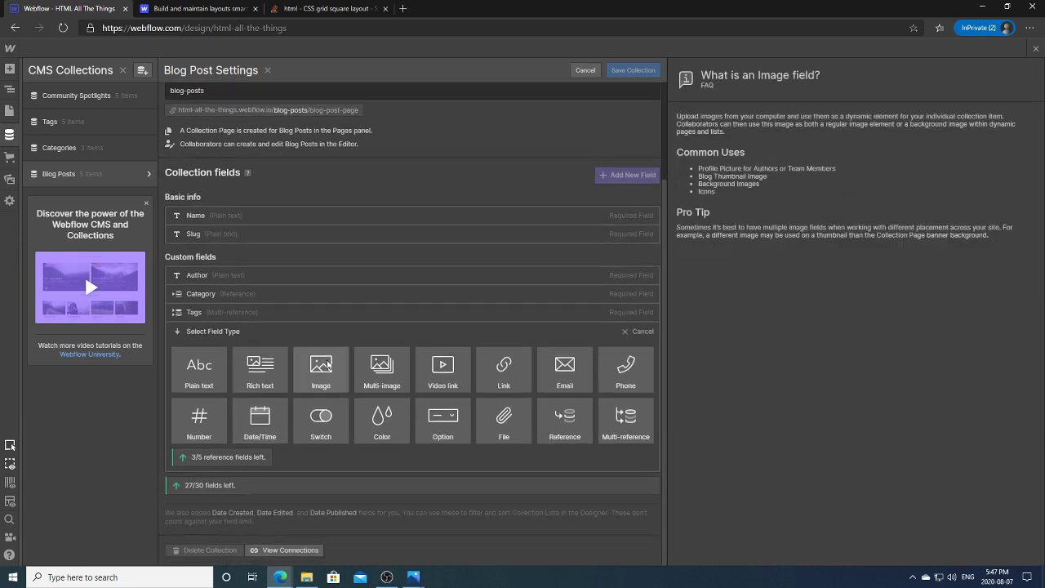
left_click(321, 377)
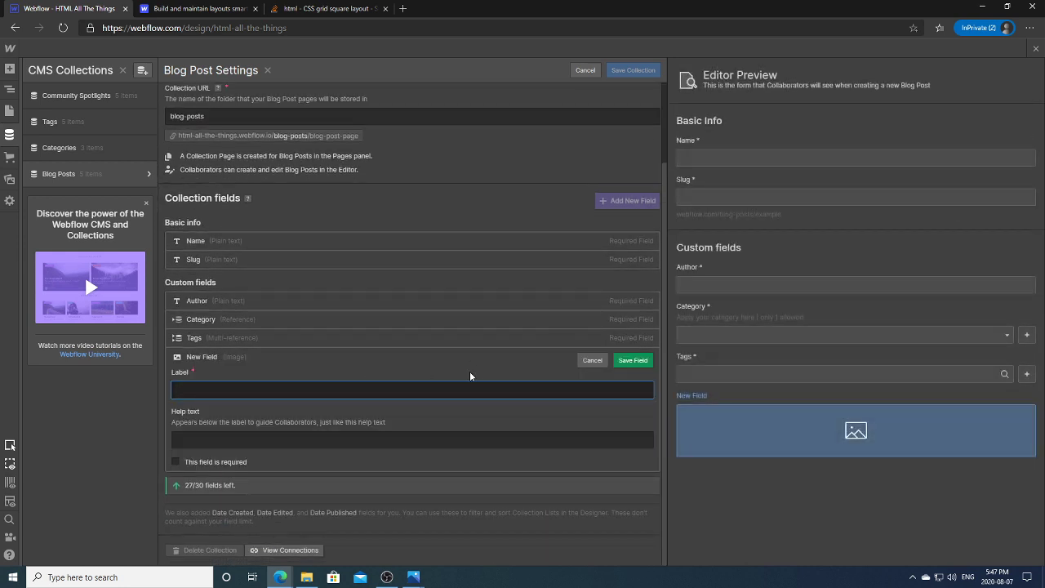
type("Thumbnail")
left_click(633, 360)
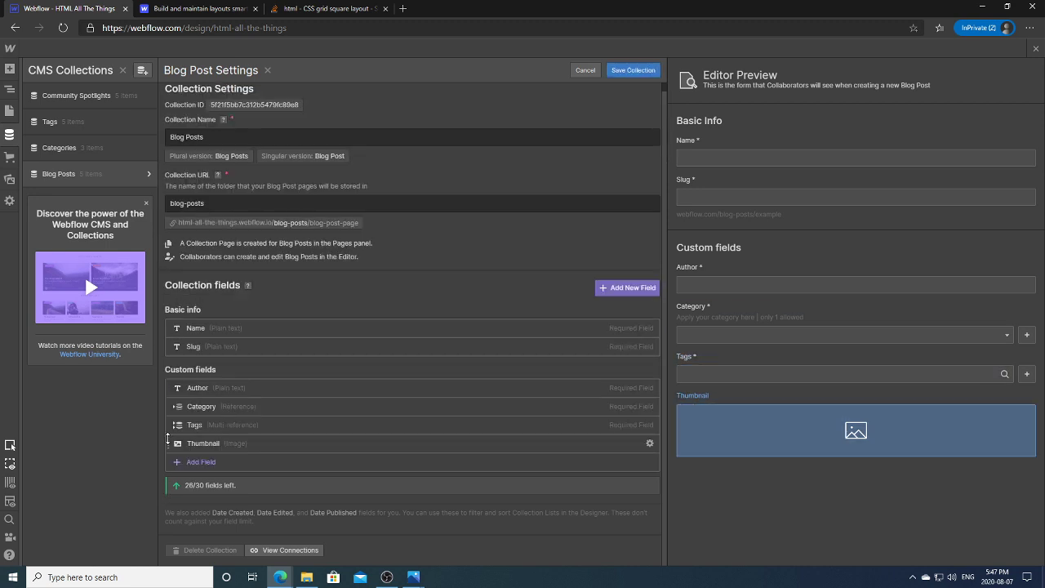
left_click_drag(167, 440, 175, 382)
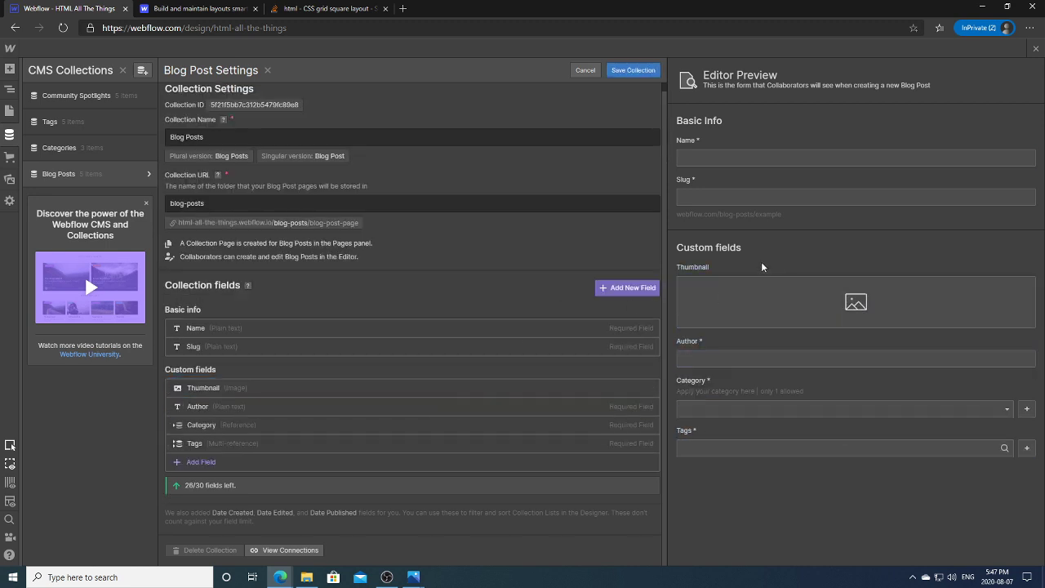
left_click(634, 70)
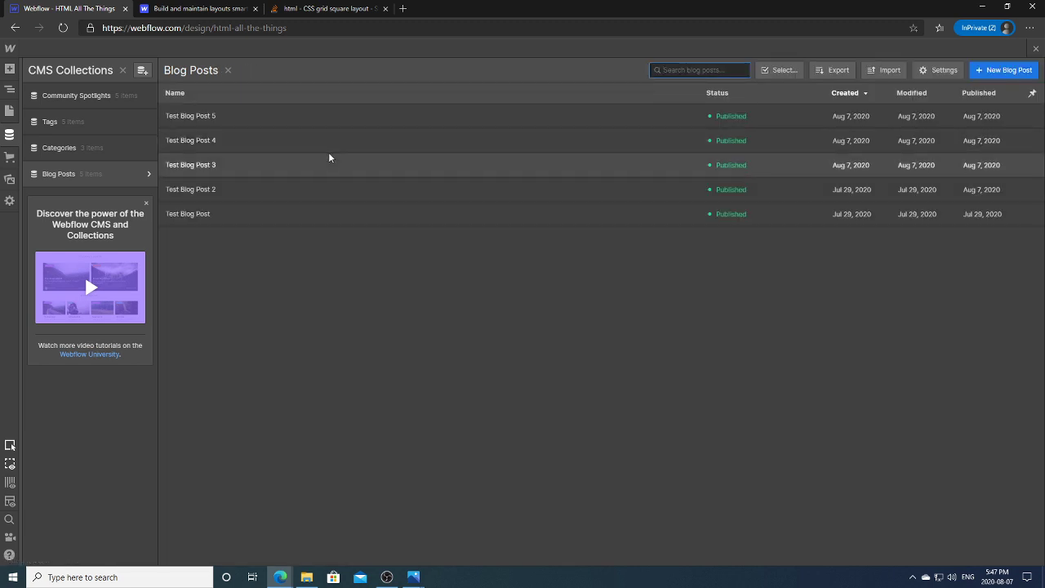
Step: Give Test Blog Post the holiday-shopping stock photo as its thumbnail and save
left_click(264, 220)
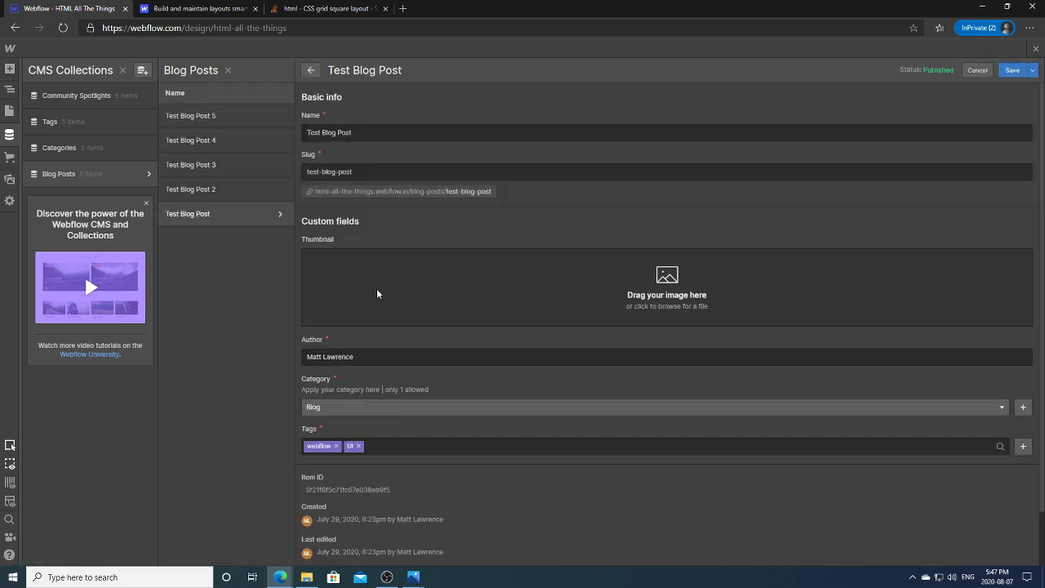
left_click(420, 281)
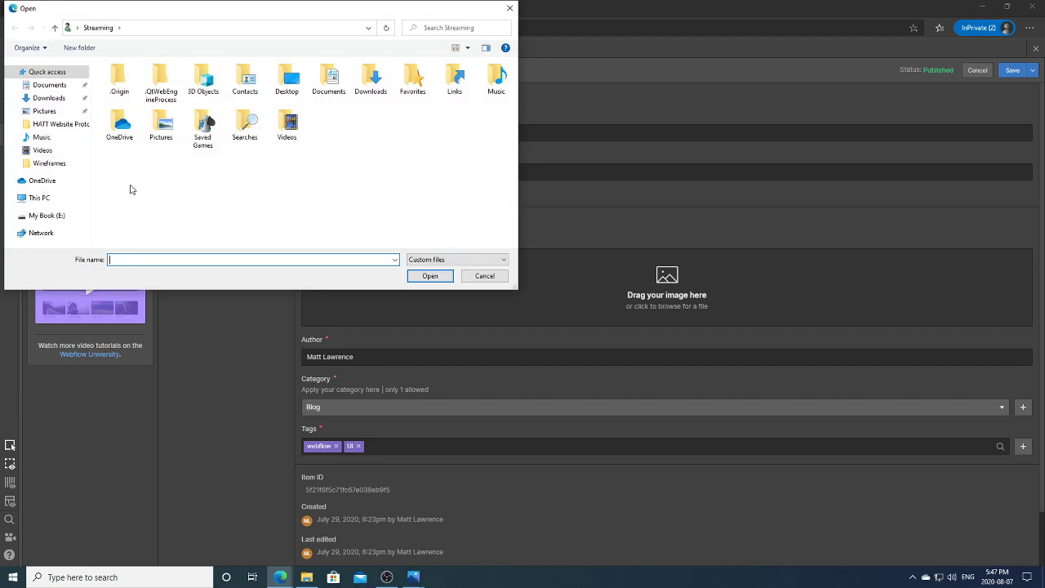
left_click(62, 124)
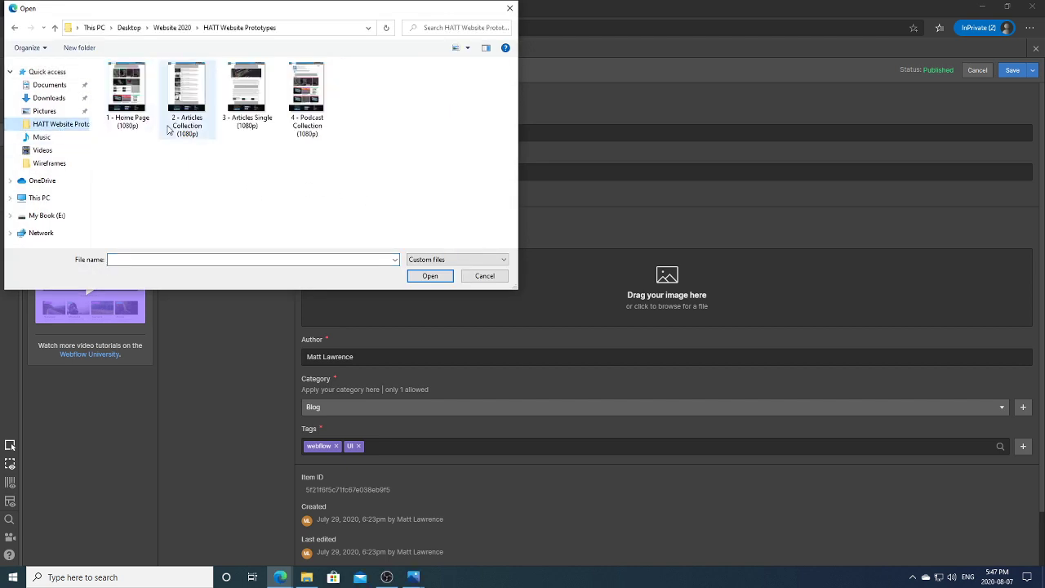
left_click(176, 30)
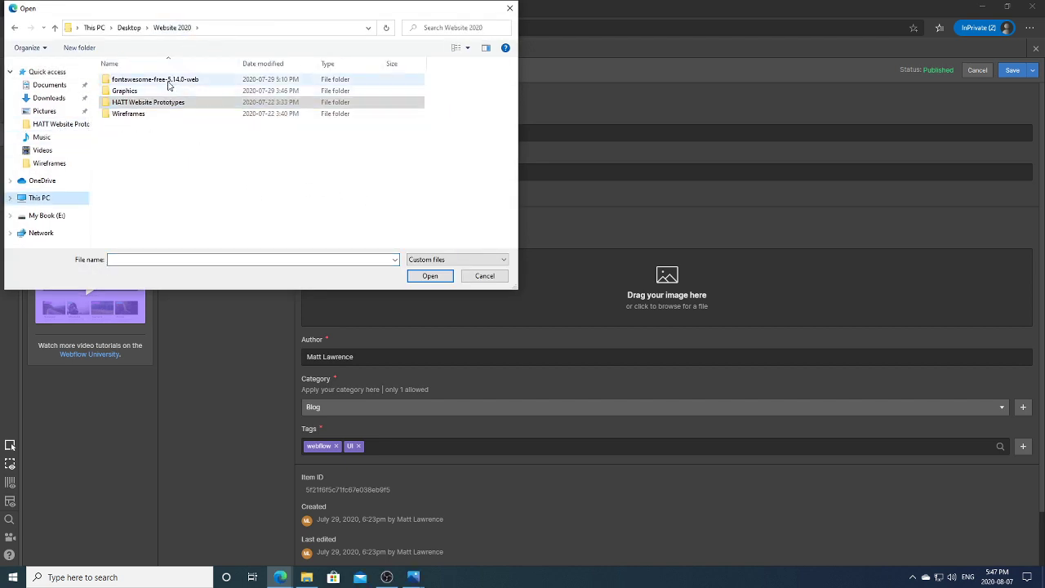
double_click(170, 91)
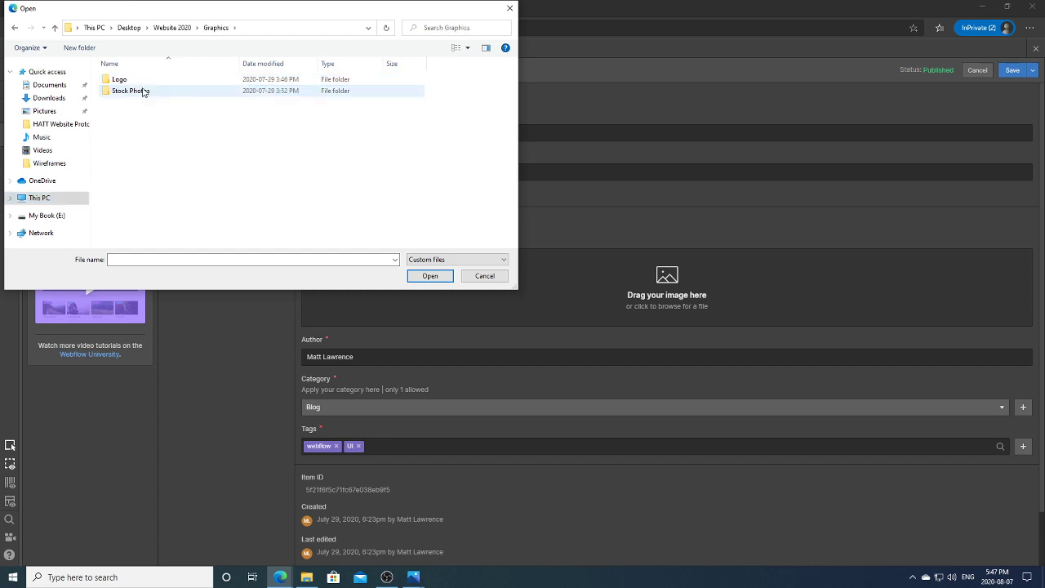
double_click(144, 90)
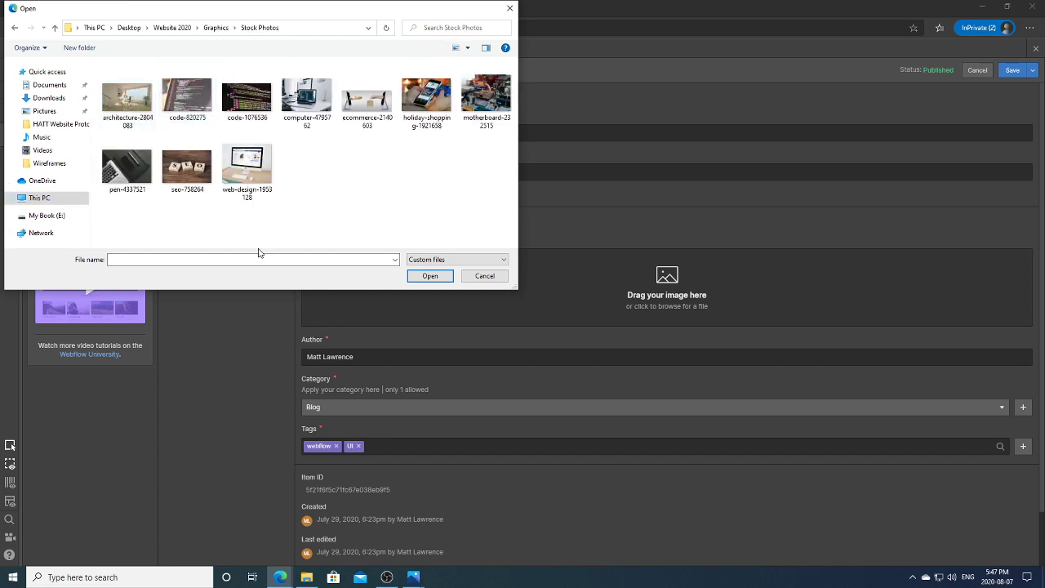
double_click(423, 117)
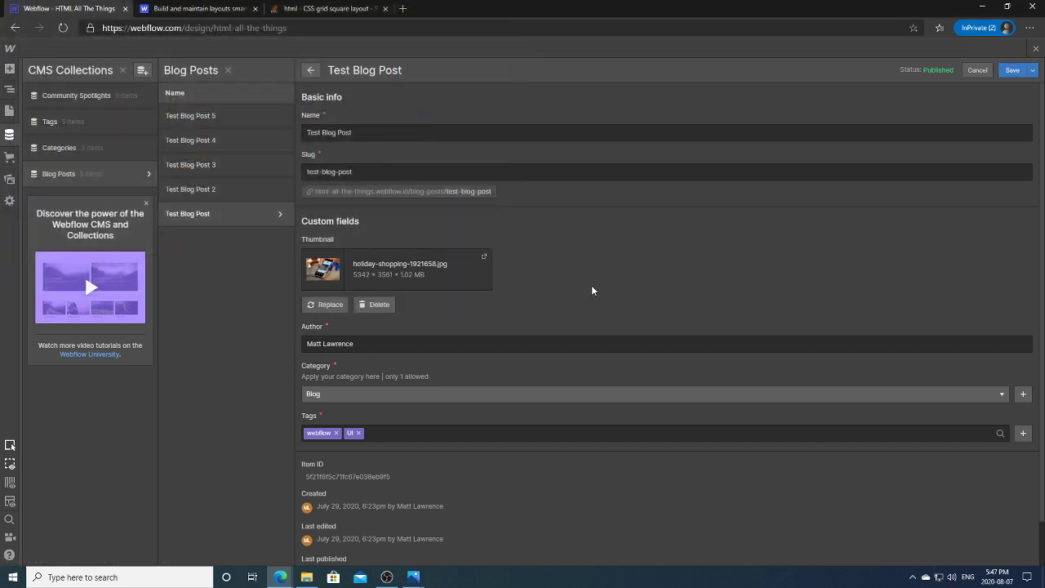
left_click(1010, 72)
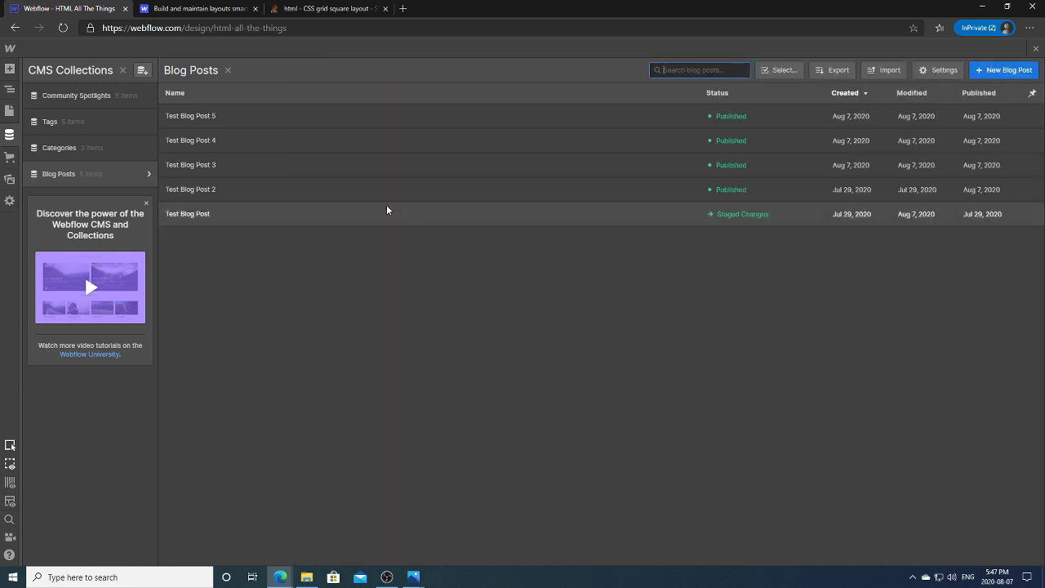
Step: Give Test Blog Posts 2 and 3 the code-820275 and computer-4795762 thumbnails, saving each
left_click(369, 190)
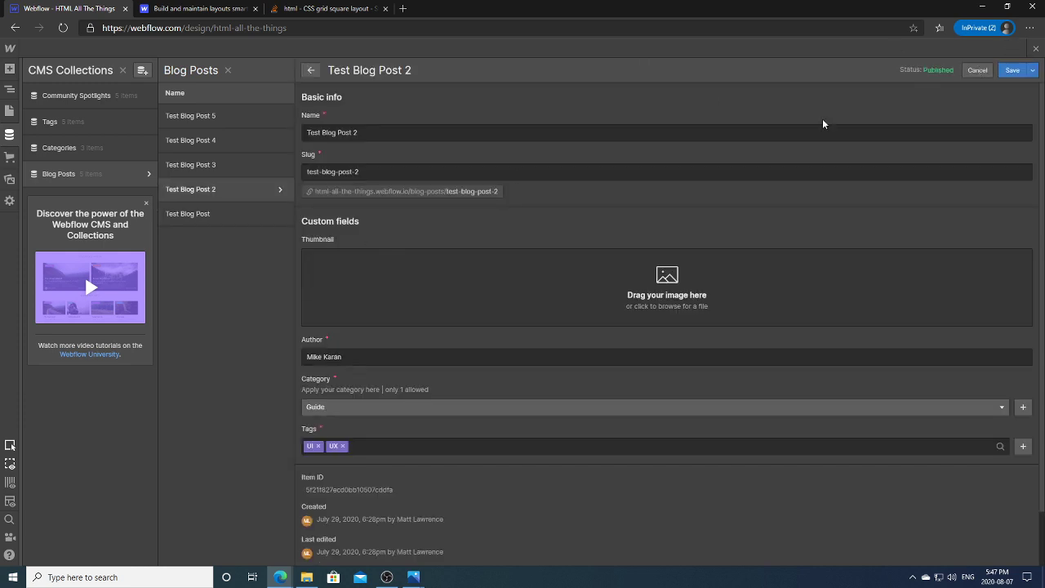
left_click(346, 273)
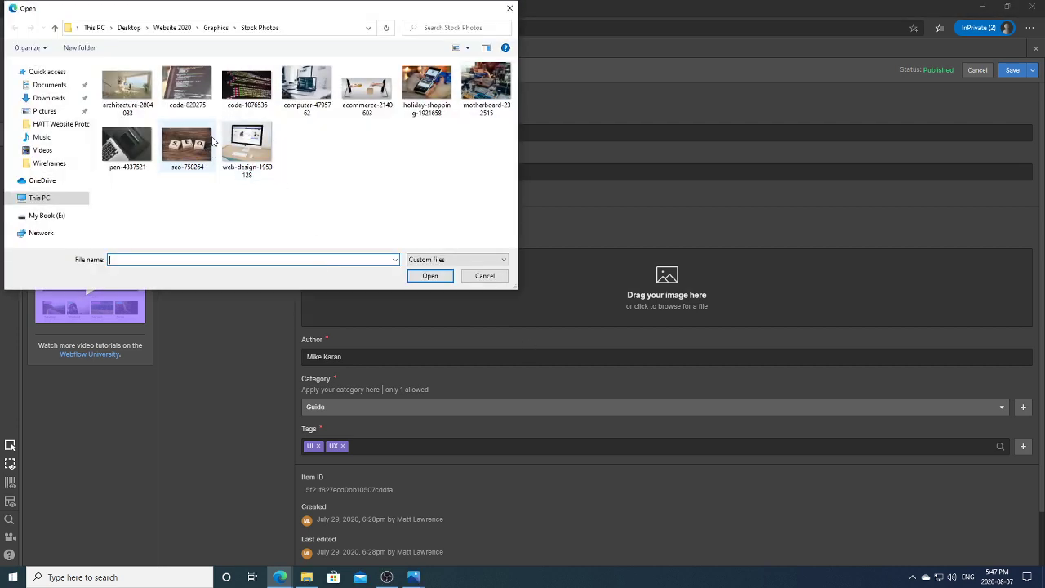
double_click(196, 102)
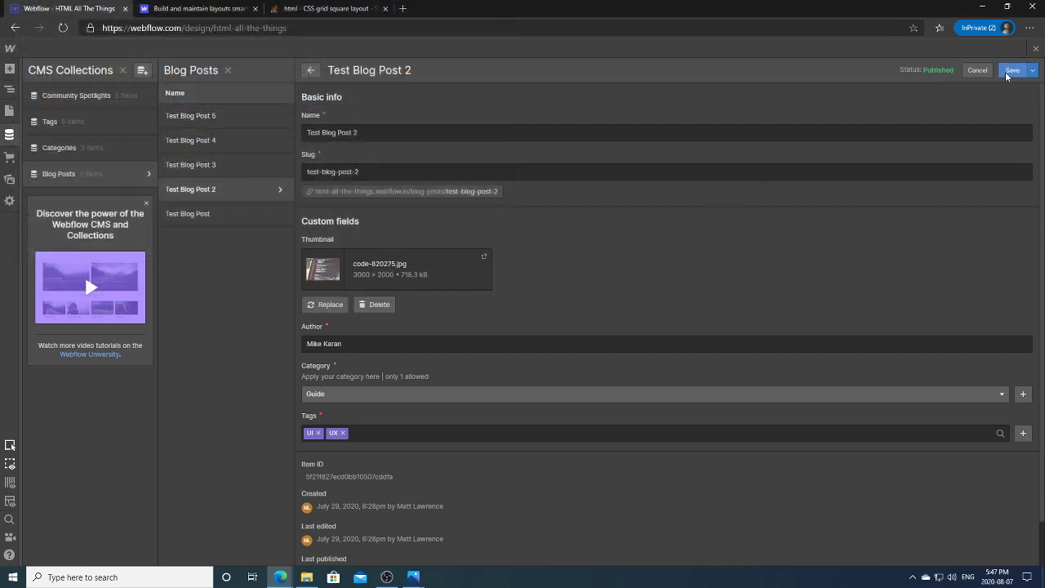
left_click(1010, 71)
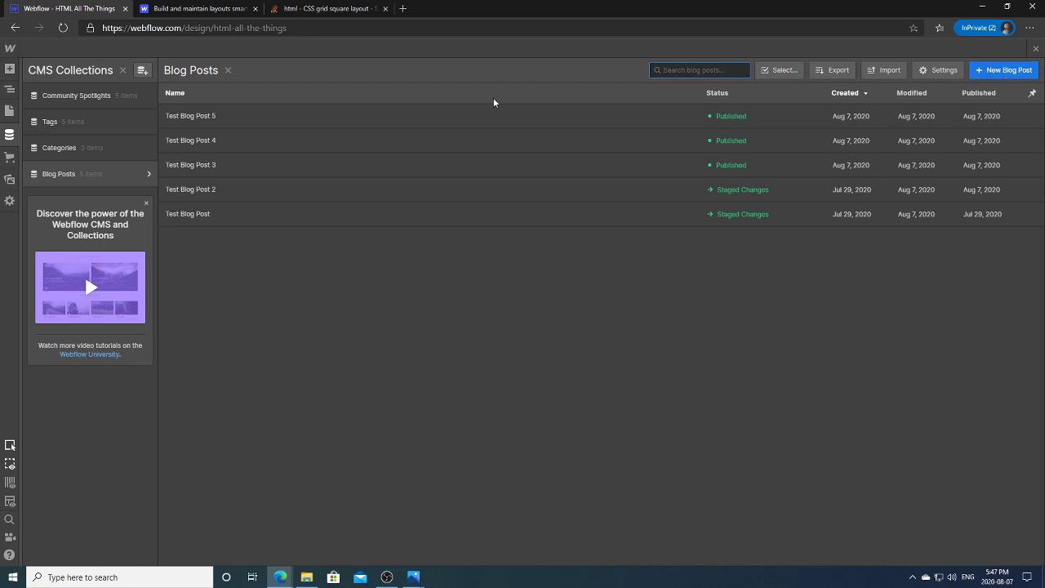
left_click(274, 167)
left_click(490, 271)
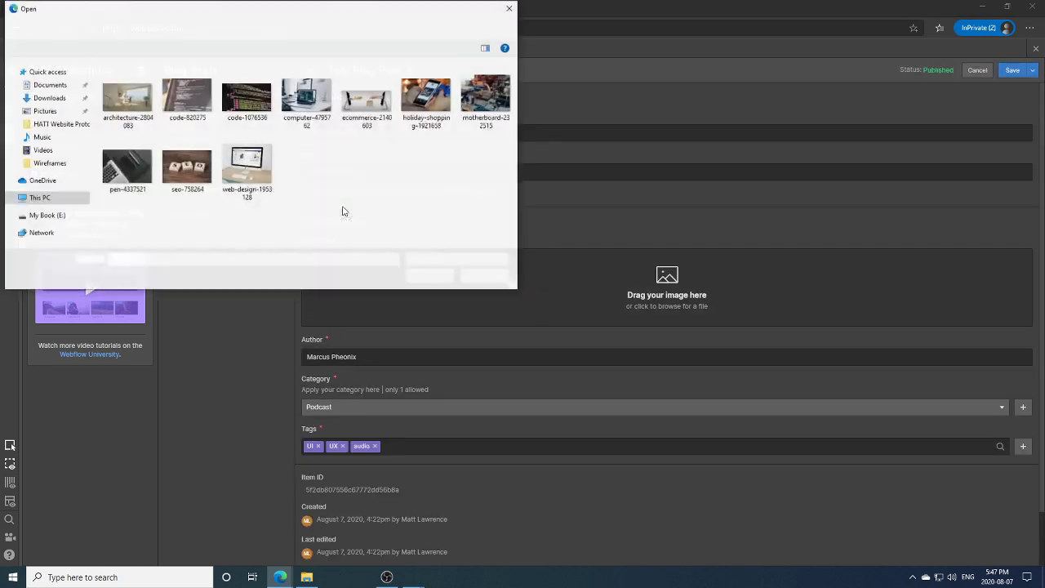
double_click(306, 86)
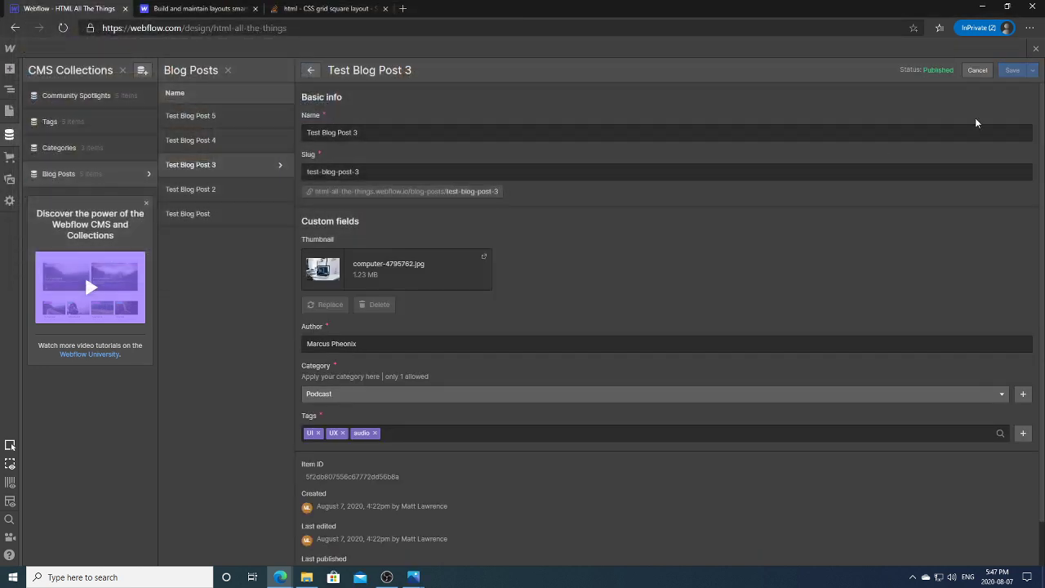
left_click(1012, 71)
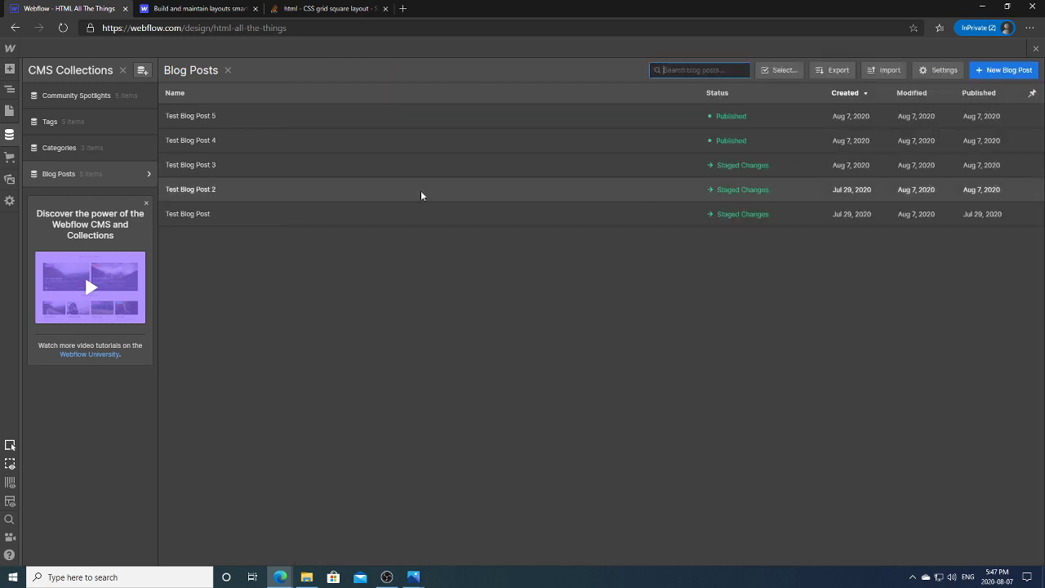
Step: Give Test Blog Posts 4 and 5 the web-design-1953128 photo as thumbnail, saving each
left_click(272, 142)
left_click(520, 286)
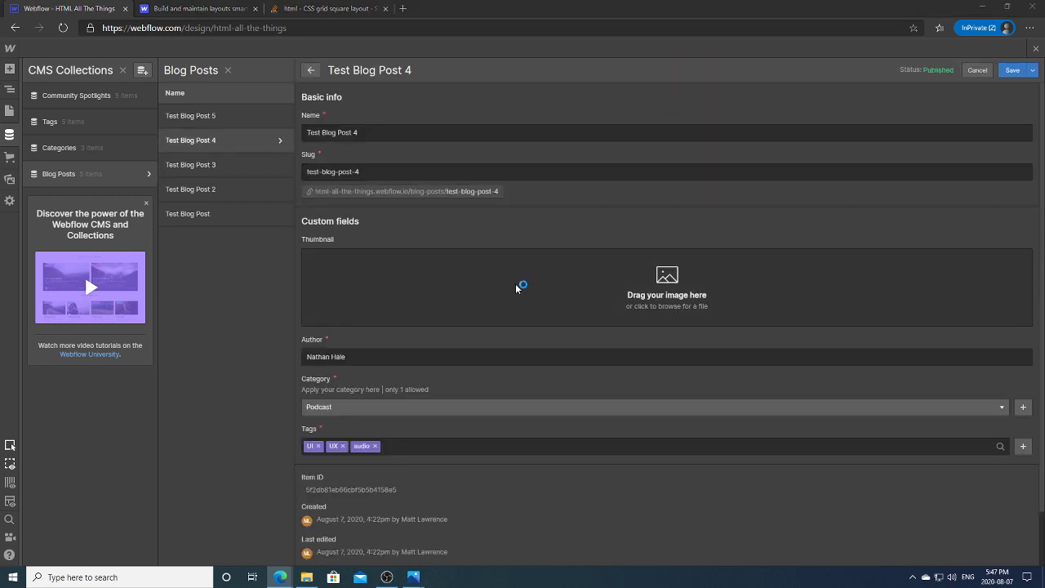
double_click(246, 147)
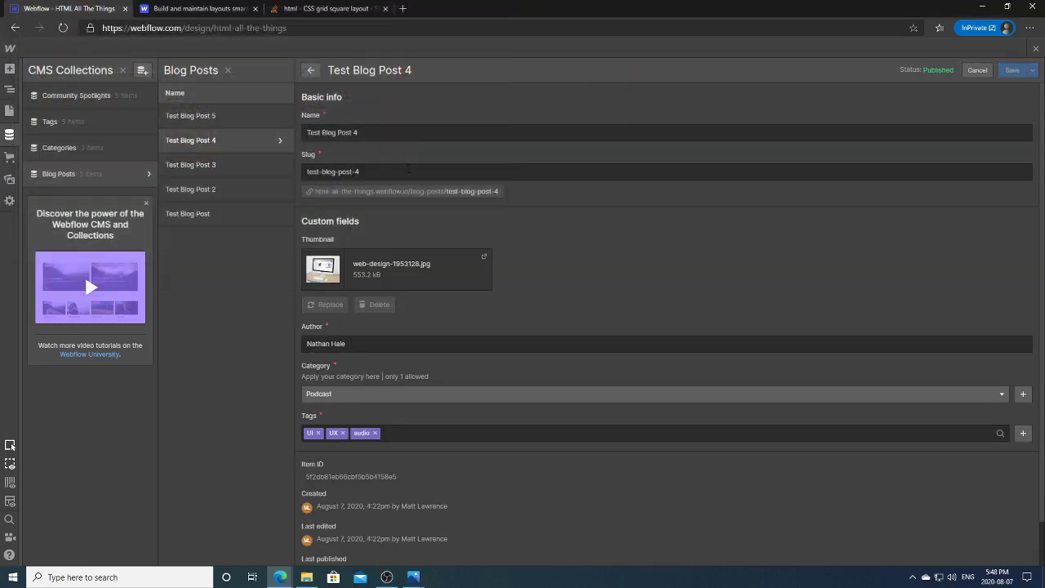
left_click(1013, 71)
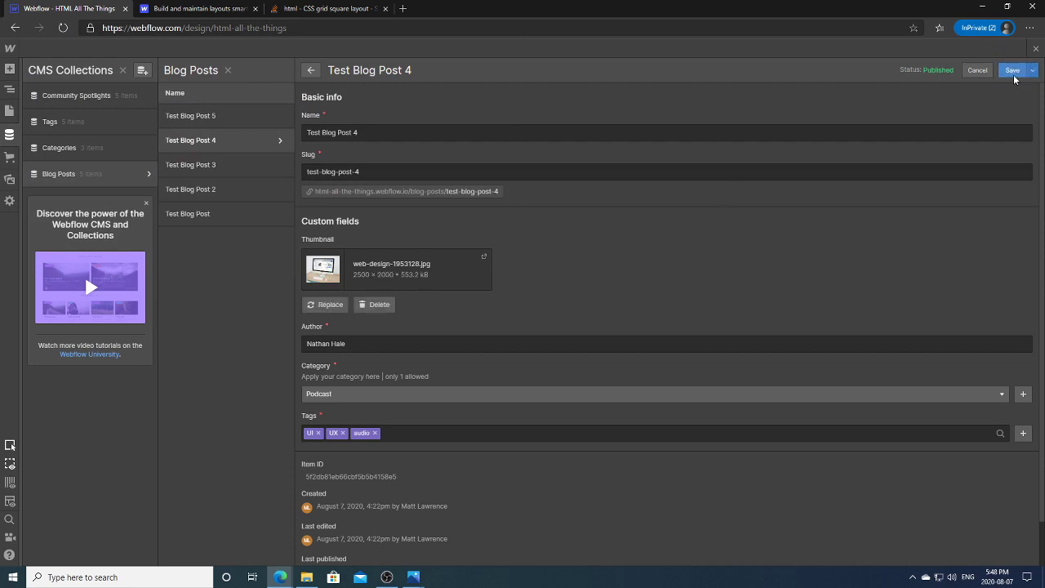
left_click(411, 119)
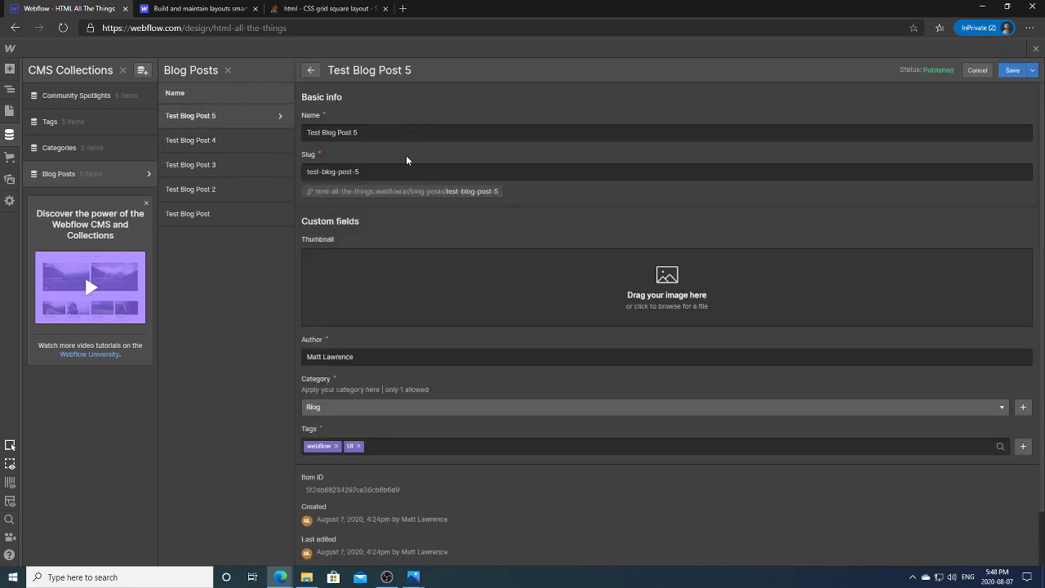
left_click(400, 269)
double_click(258, 167)
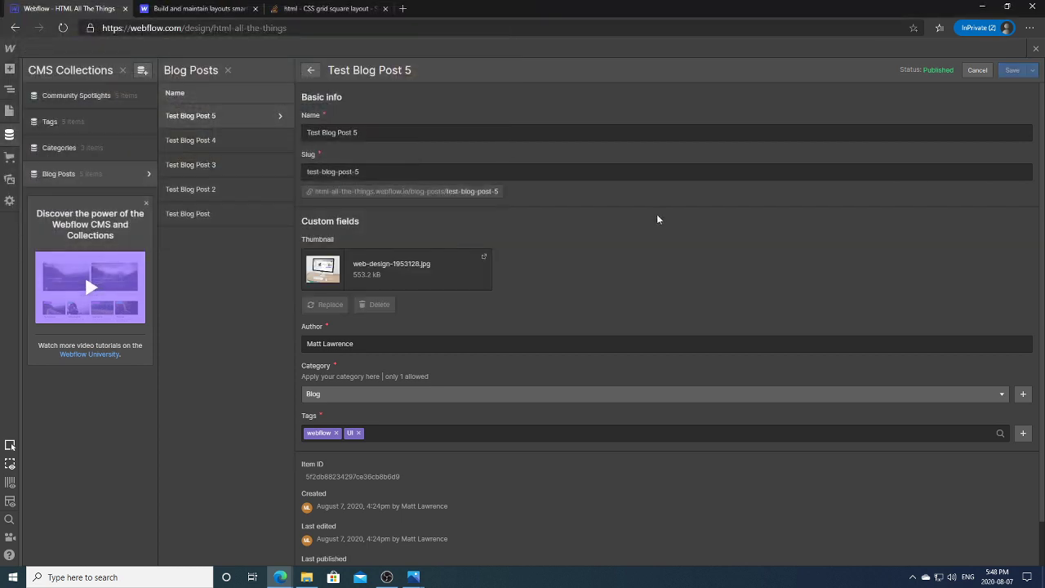
left_click(1013, 70)
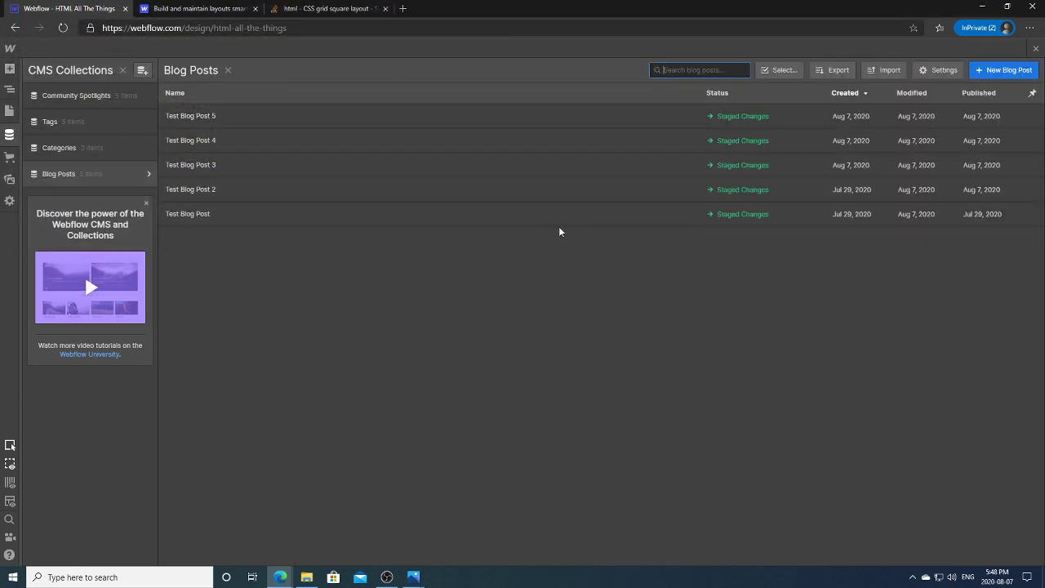
Step: Bind the news list image to the Blog Posts Thumbnail field
left_click(10, 134)
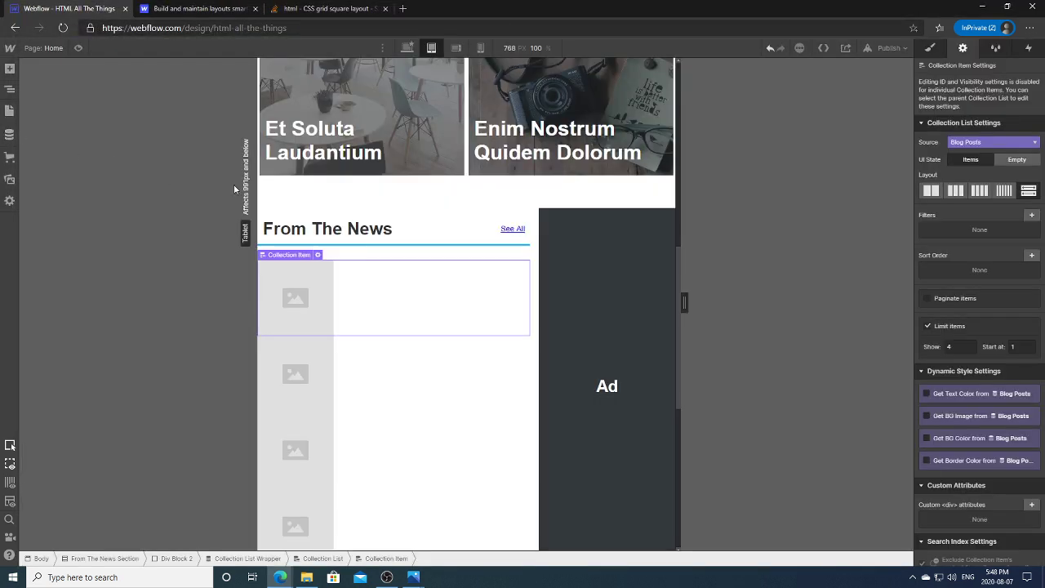
left_click(290, 296)
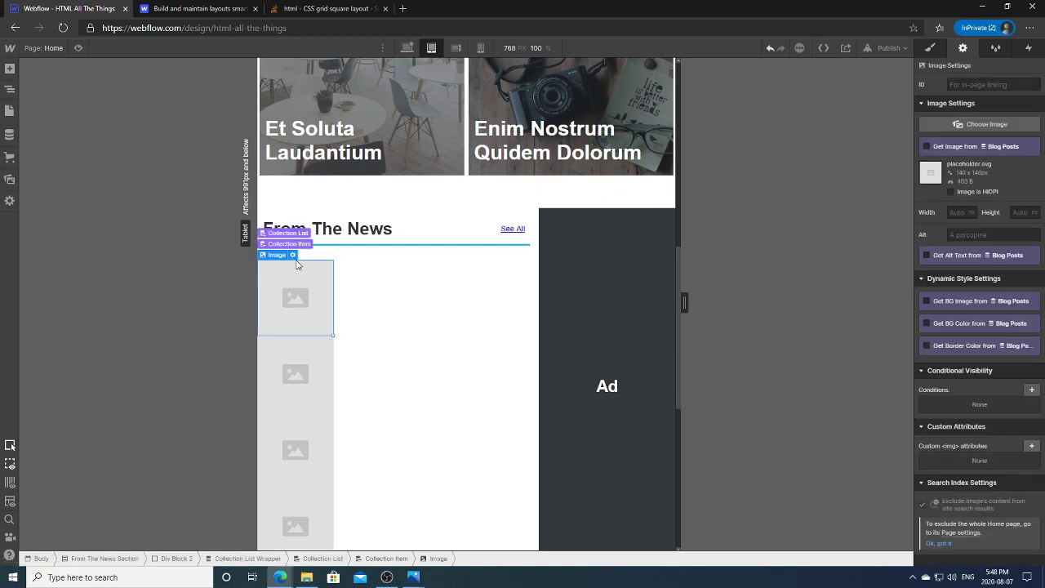
left_click(294, 256)
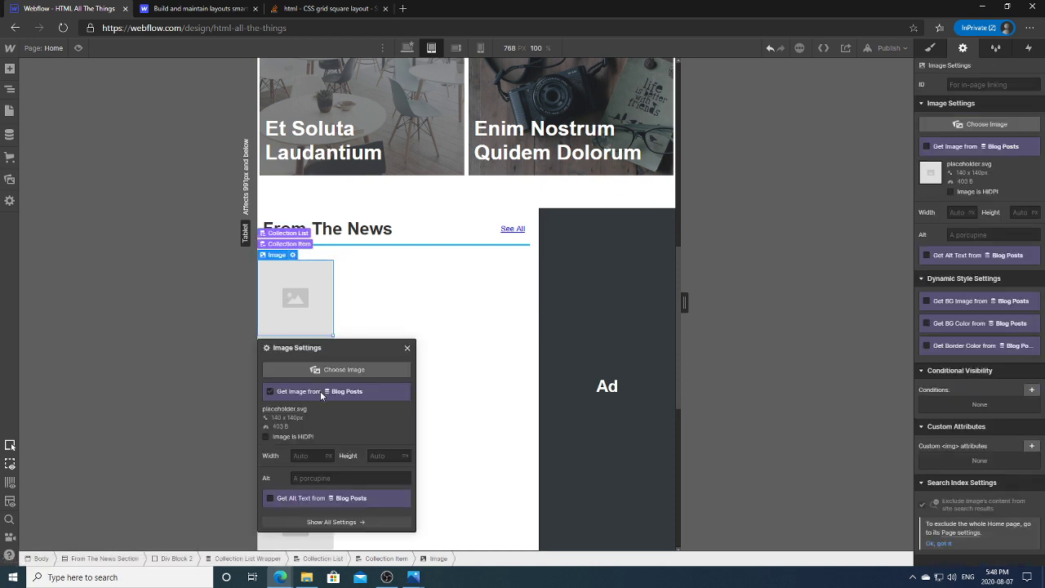
left_click(343, 404)
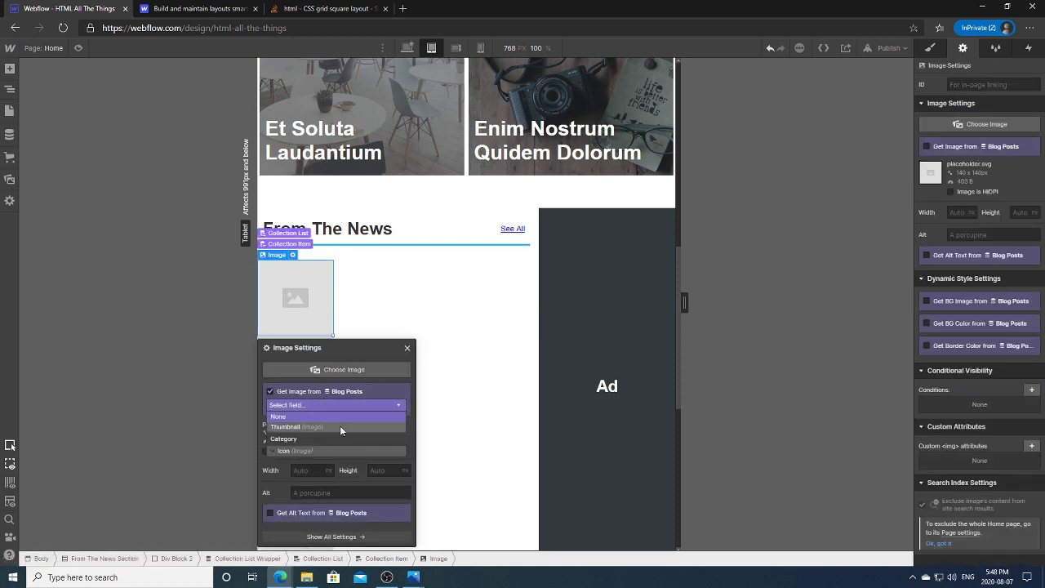
left_click(340, 426)
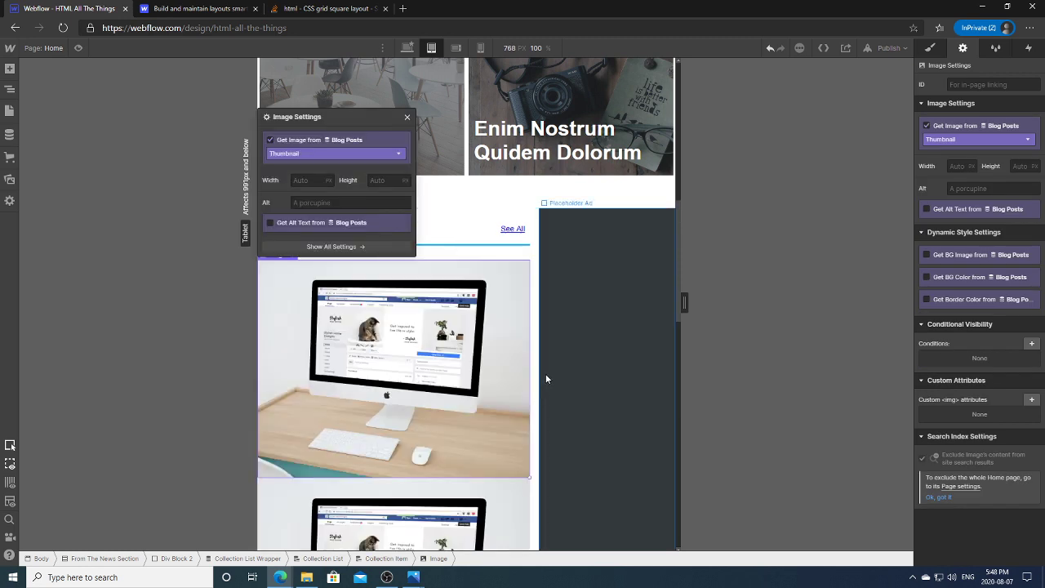
left_click(444, 200)
Step: Select the Collection List element in the Navigator
left_click(408, 270)
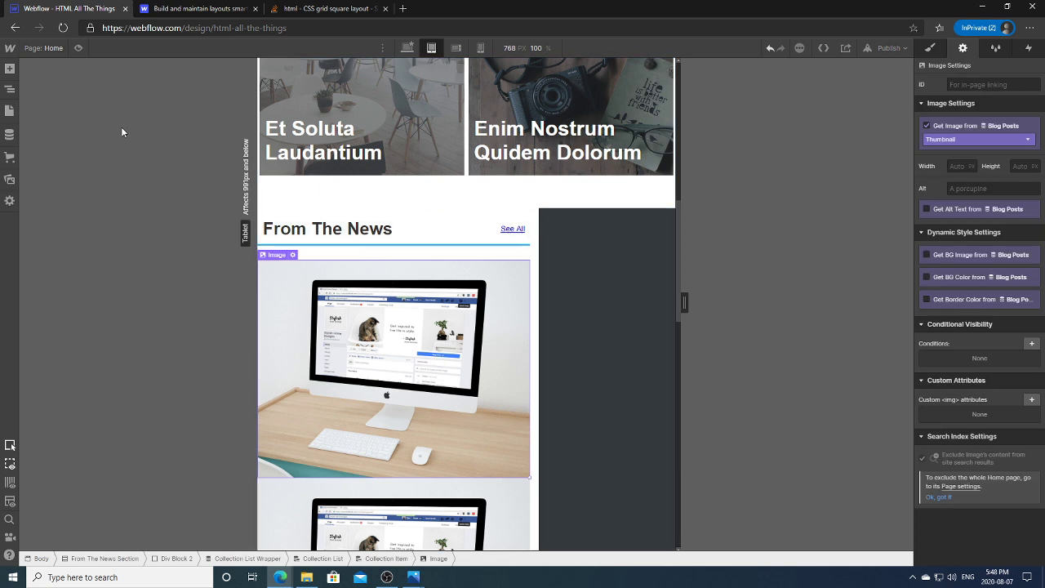
left_click(10, 90)
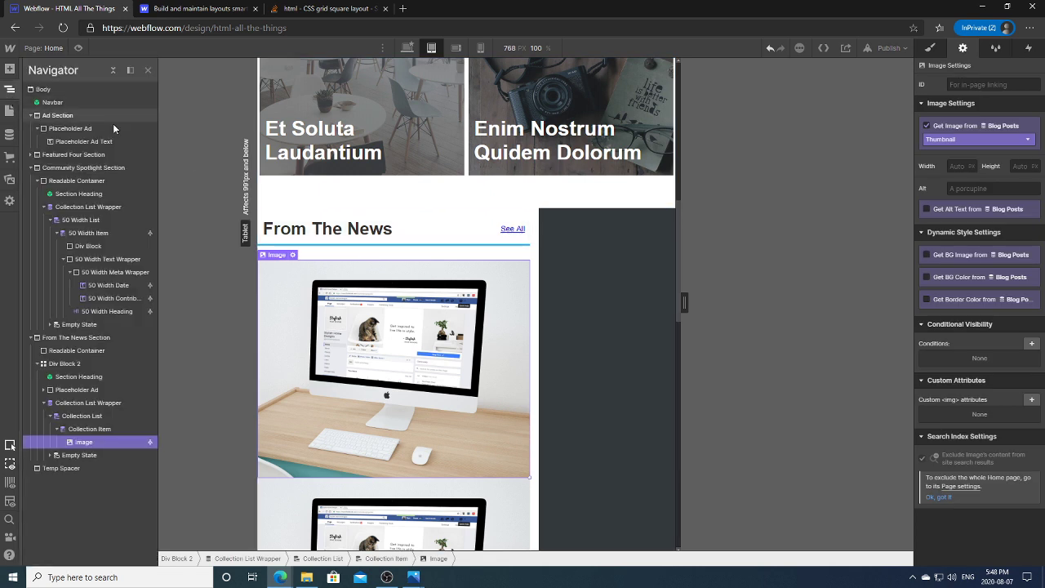
left_click(96, 428)
left_click(81, 417)
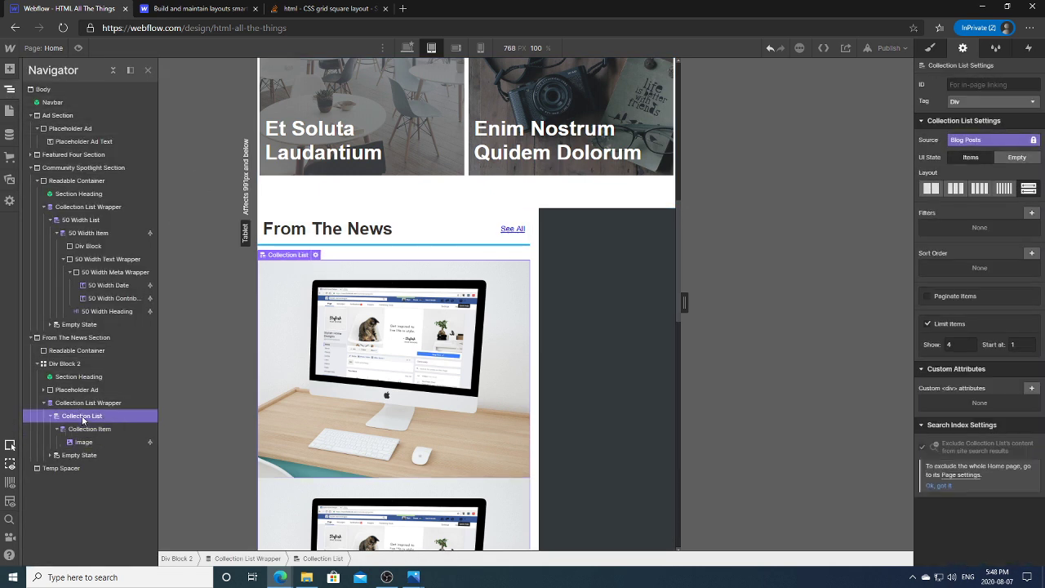
Step: Make the news Collection List a flex row that wraps onto new lines
left_click(930, 48)
left_click(970, 147)
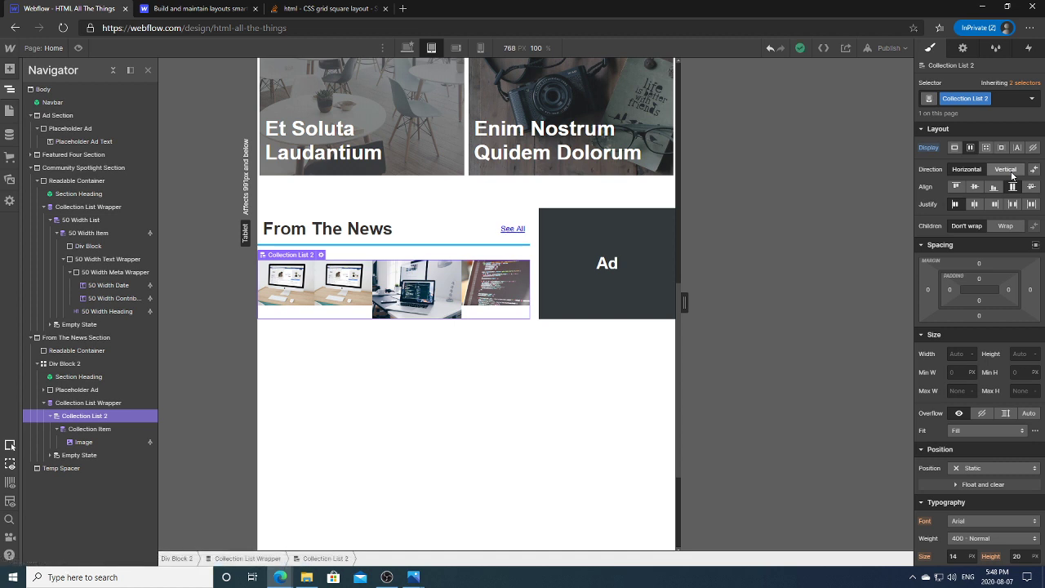
left_click(1009, 225)
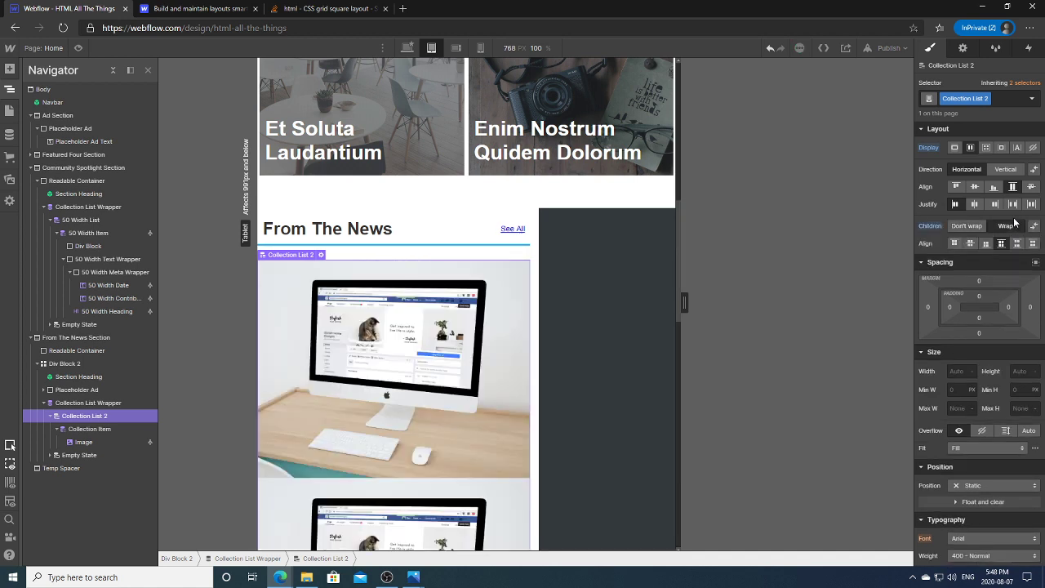
Step: Set the news Collection Item width to 50% so the thumbnails sit two per row
left_click(90, 429)
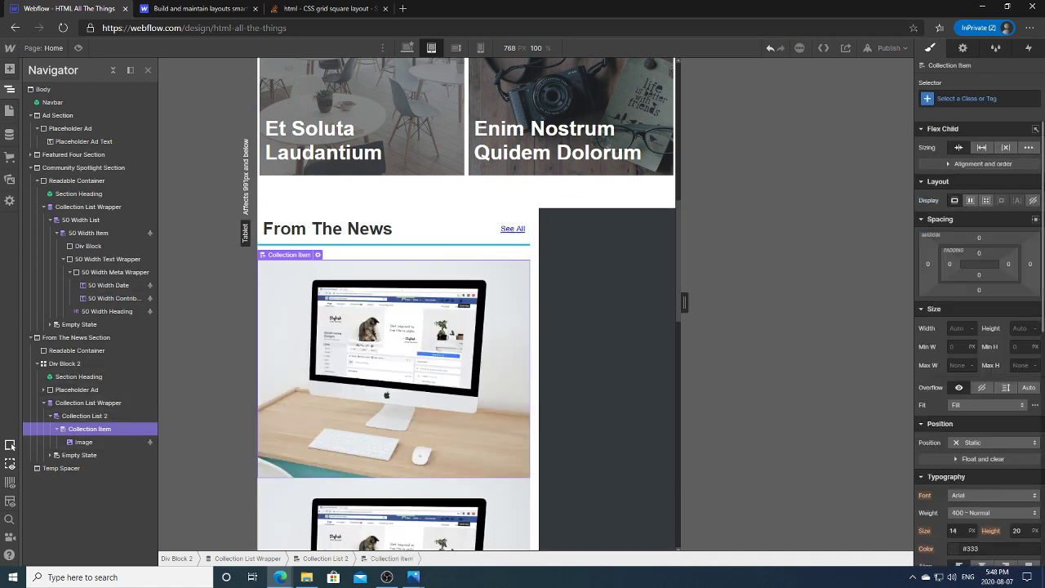
scroll(1042, 187, "down", 3)
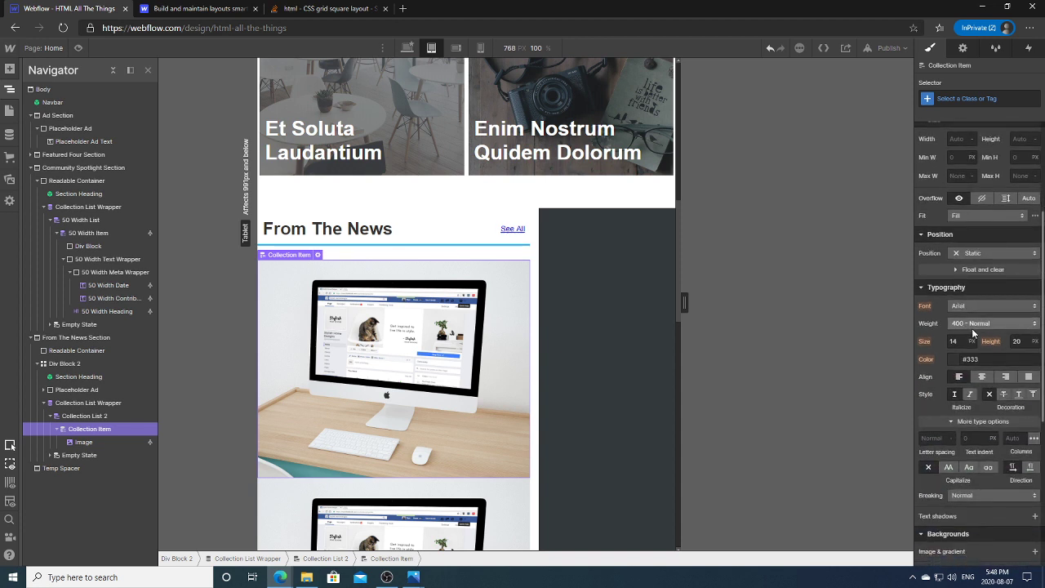
left_click(951, 139)
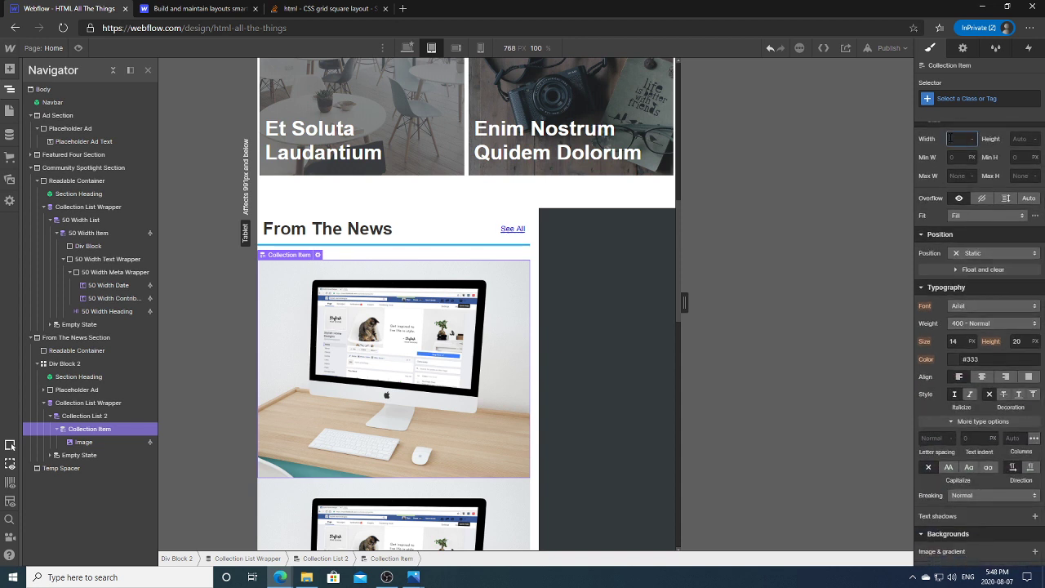
type("50%")
key("Return")
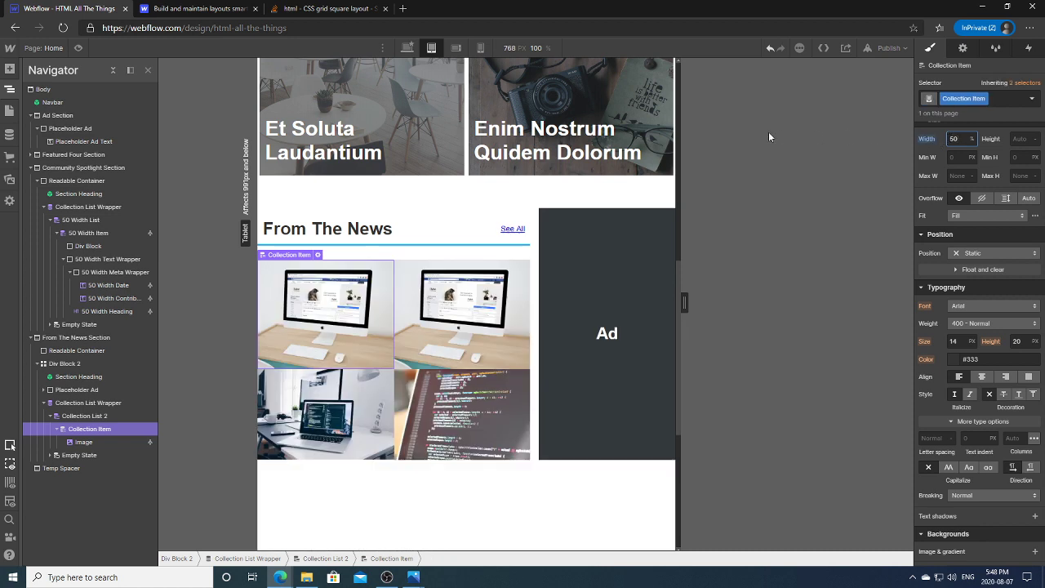
left_click(86, 441)
left_click(99, 430)
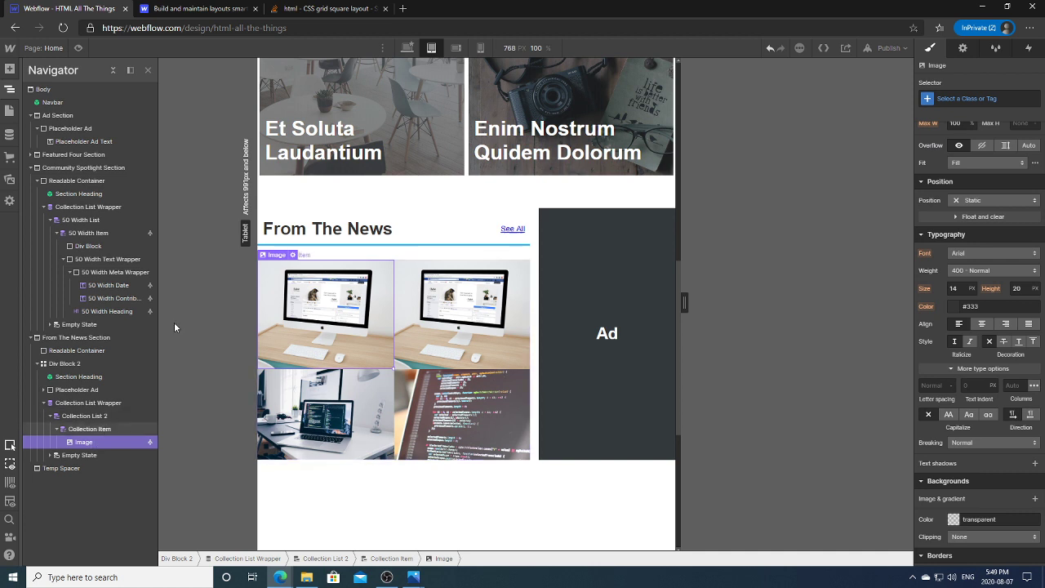
left_click(10, 69)
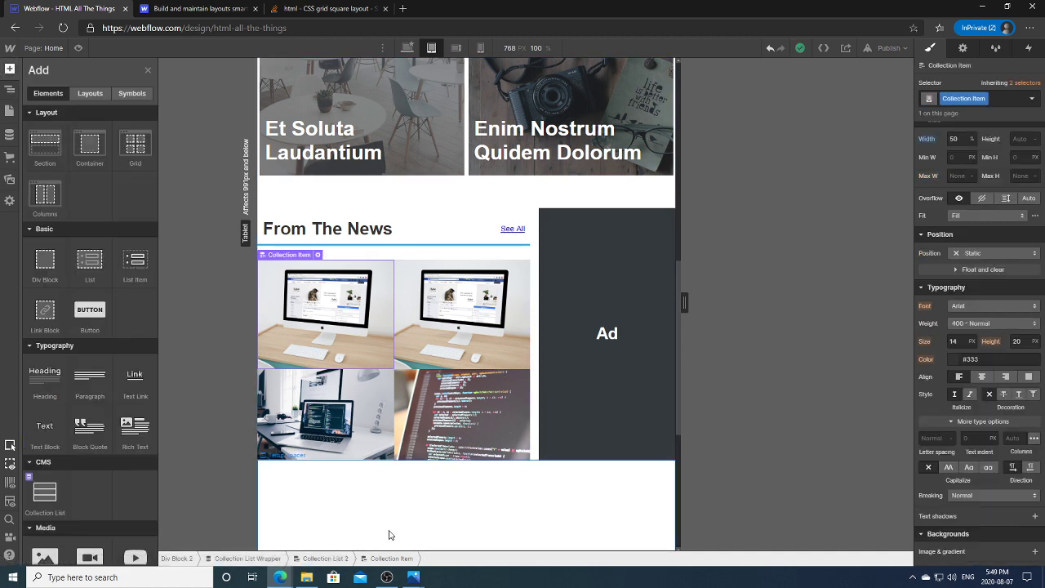
mouse_move(416, 577)
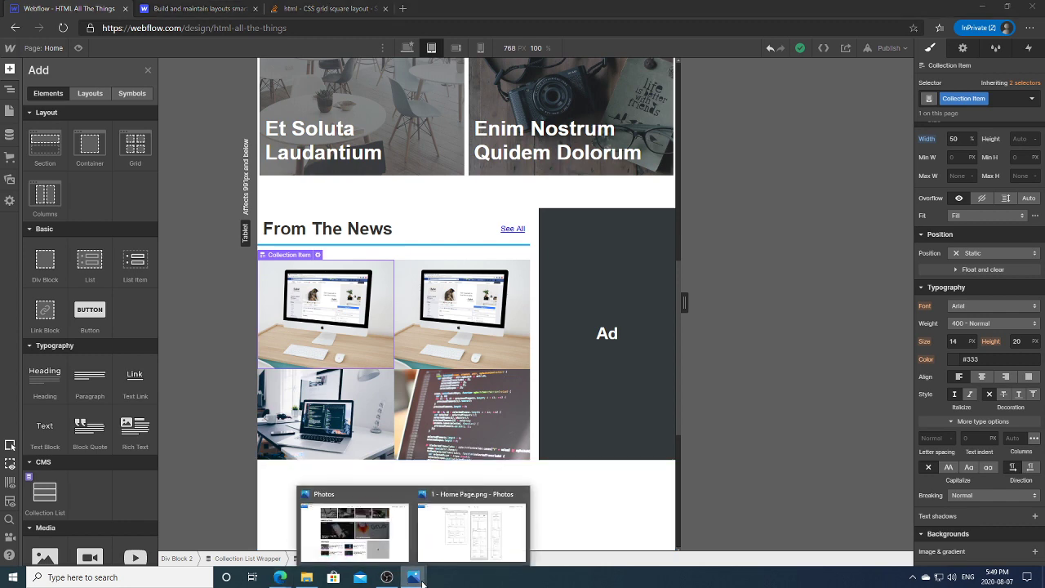
left_click(364, 531)
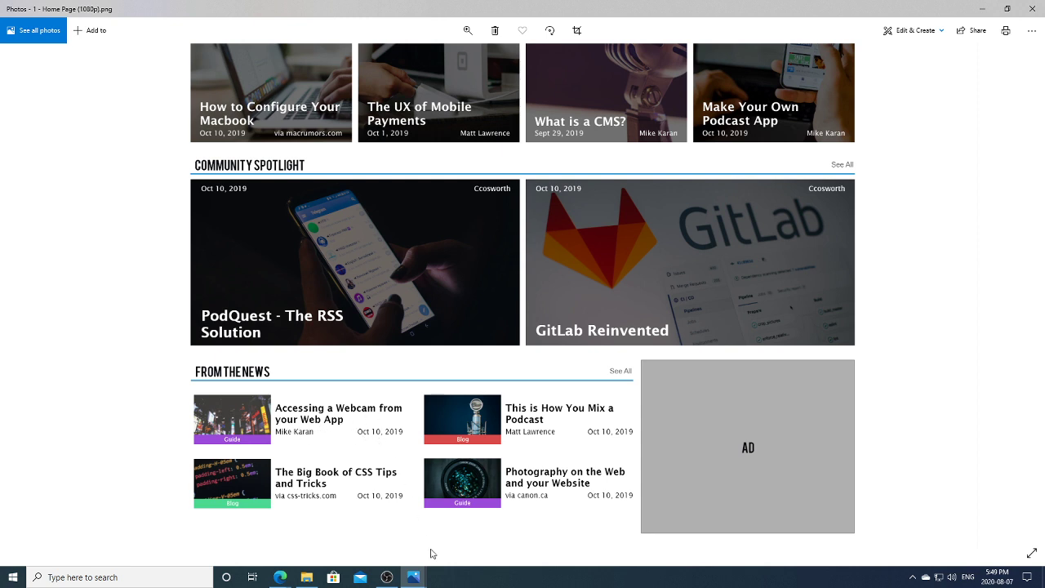
mouse_move(280, 577)
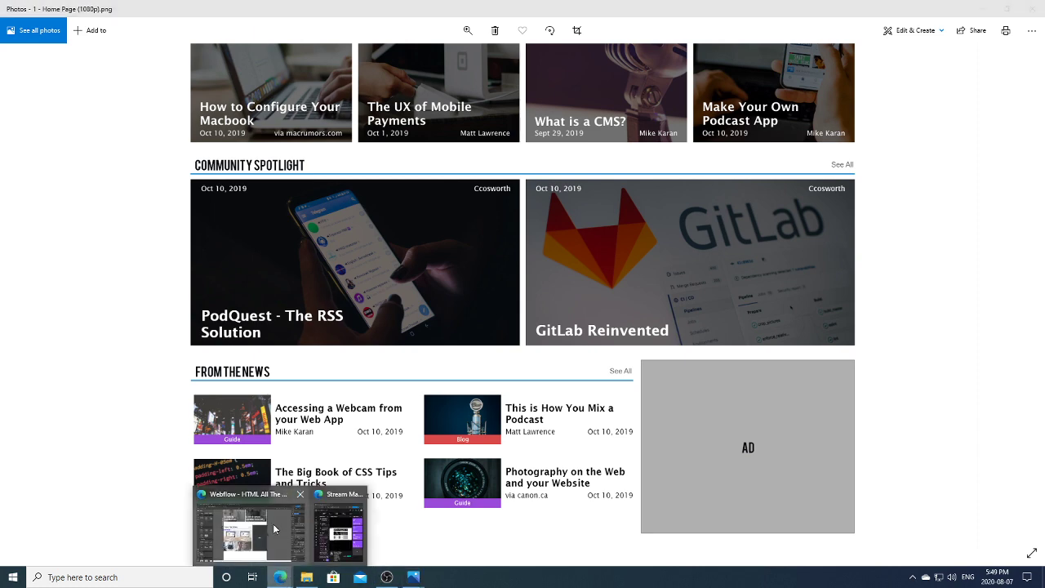
left_click(274, 529)
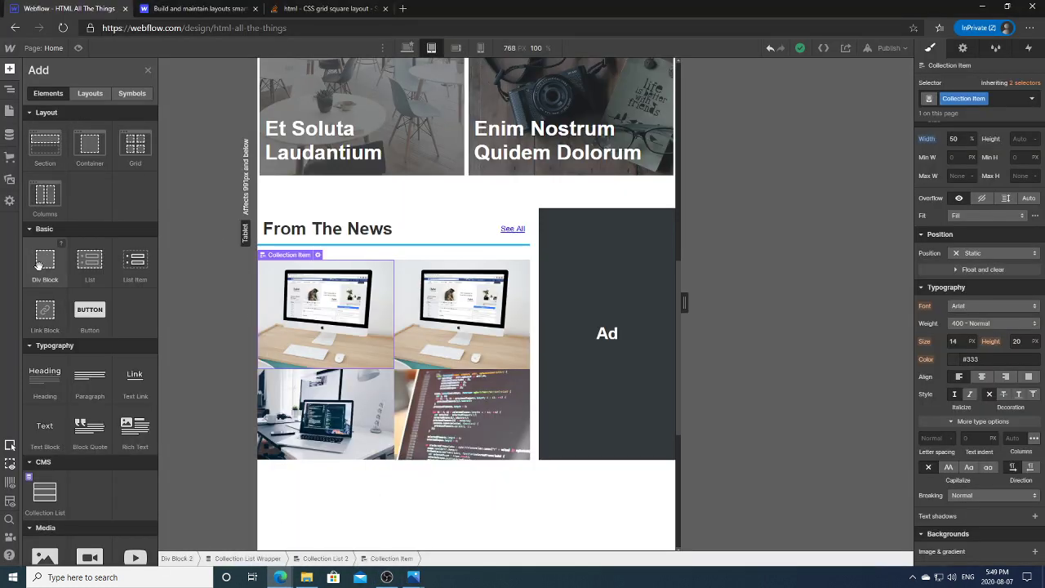
Step: Add a Div Block with an H3 Heading inside each news item
left_click(43, 263)
left_click(13, 90)
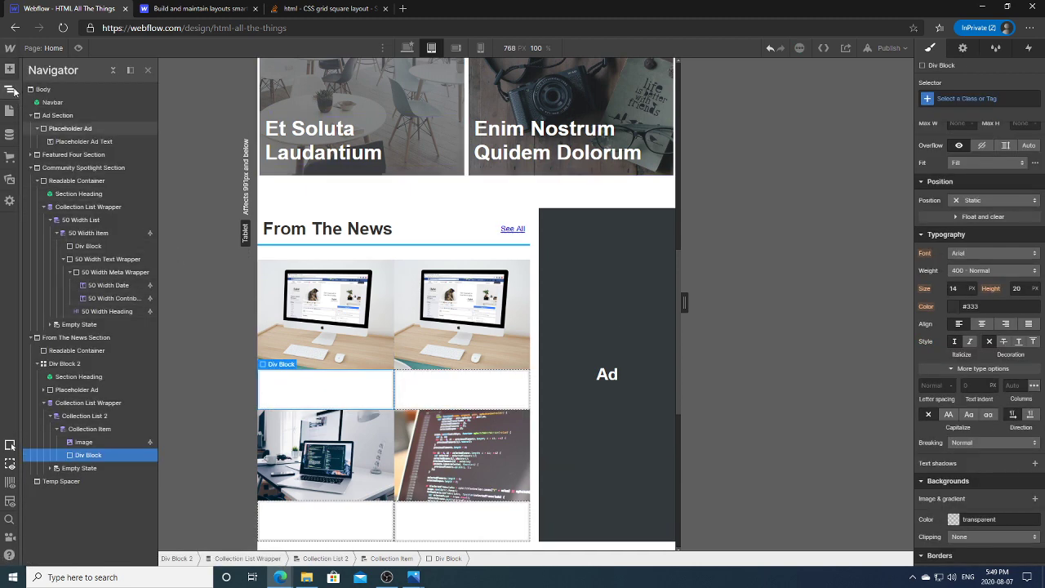
left_click(10, 69)
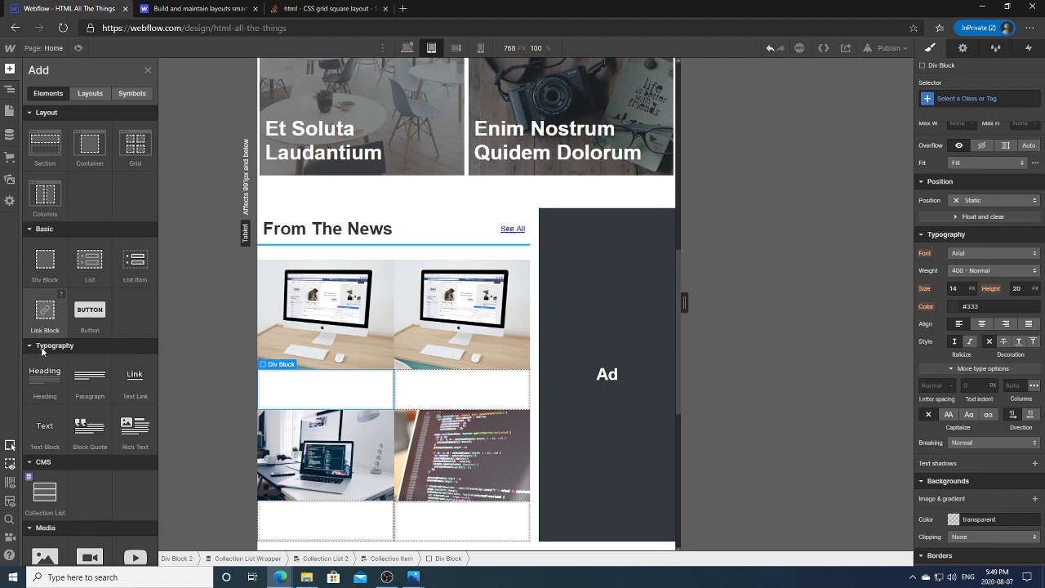
left_click(57, 385)
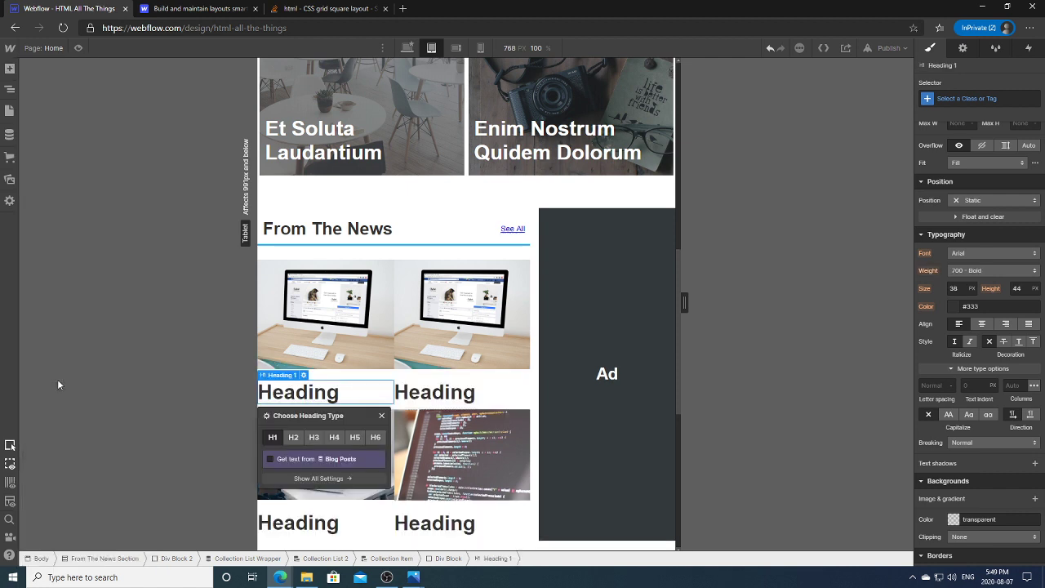
left_click(314, 437)
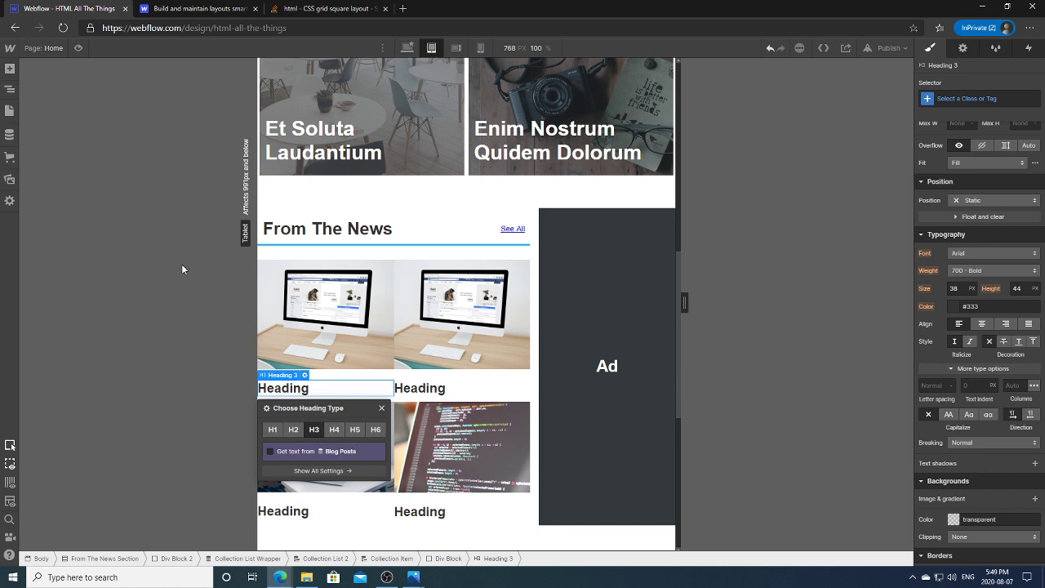
Step: Add a nested Div Block below the heading holding two placeholder Text Blocks
left_click(20, 88)
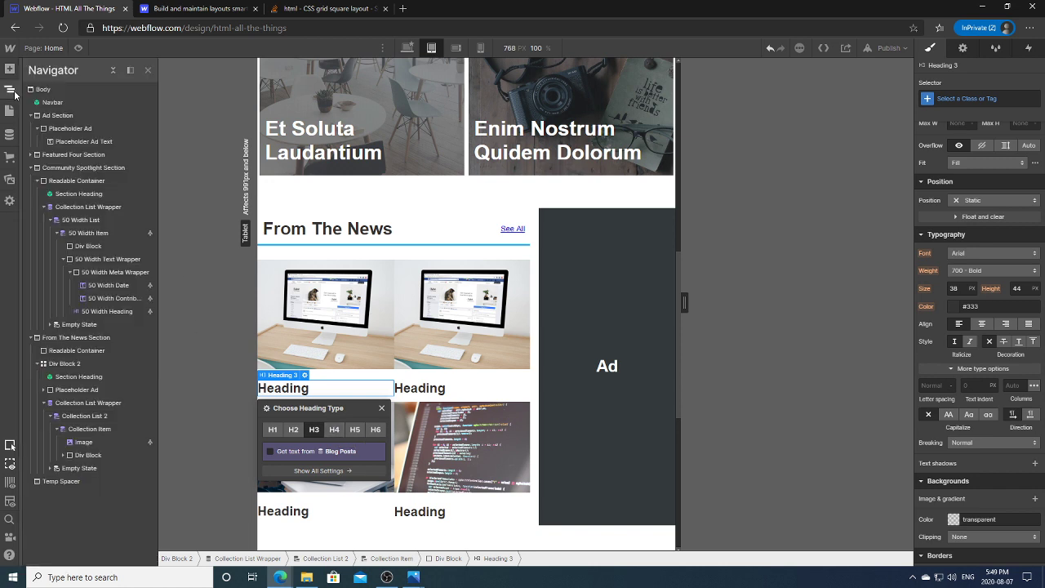
left_click(338, 389)
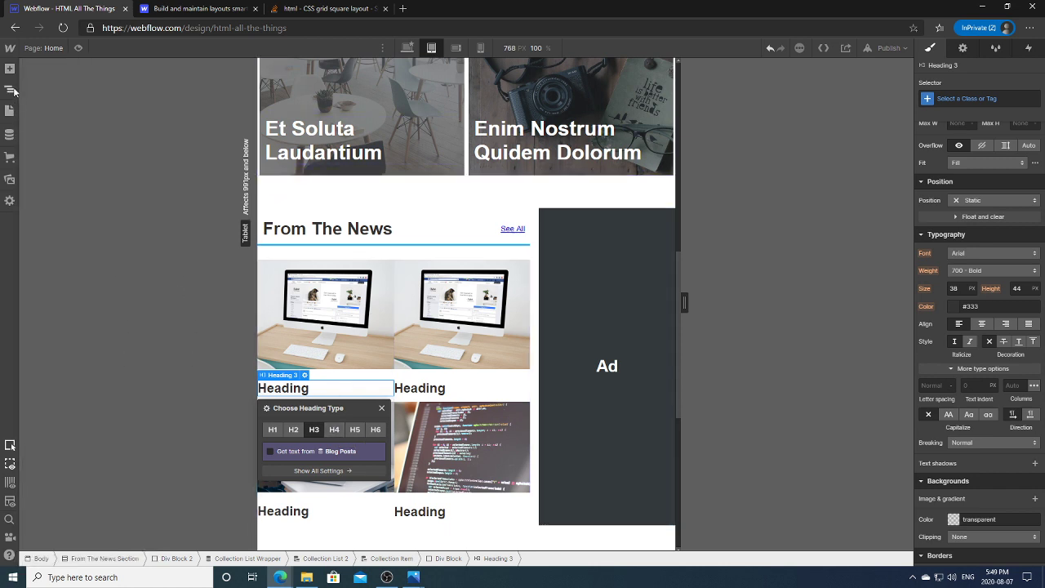
left_click(10, 88)
left_click(90, 455)
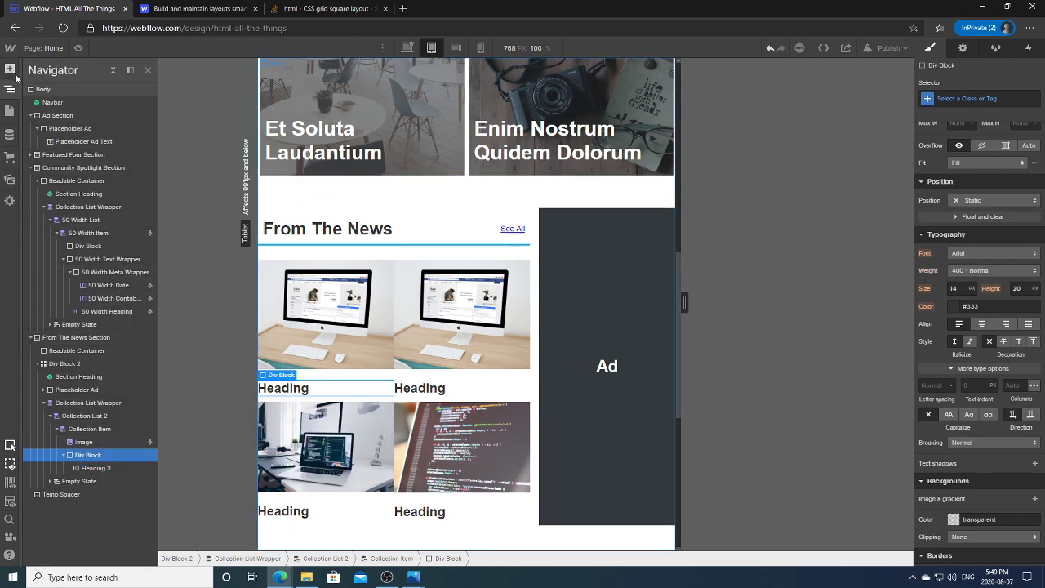
left_click(10, 68)
left_click(47, 273)
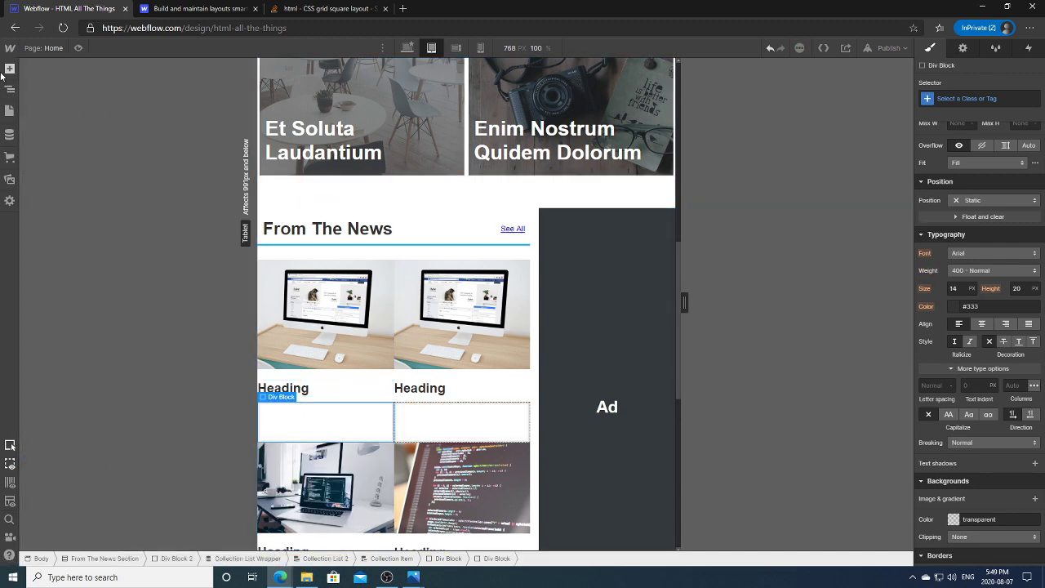
left_click(10, 88)
left_click(10, 69)
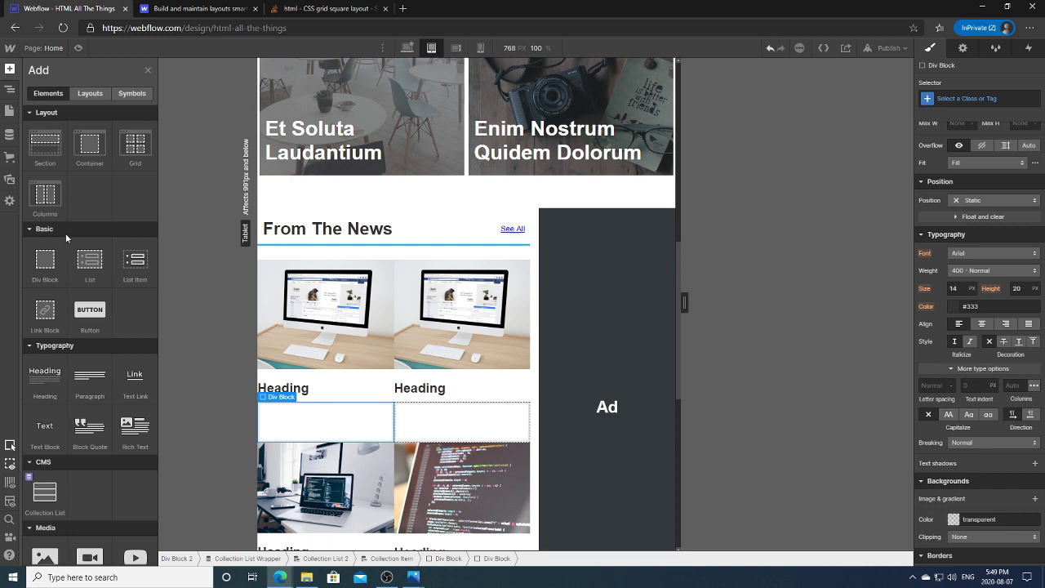
left_click(47, 428)
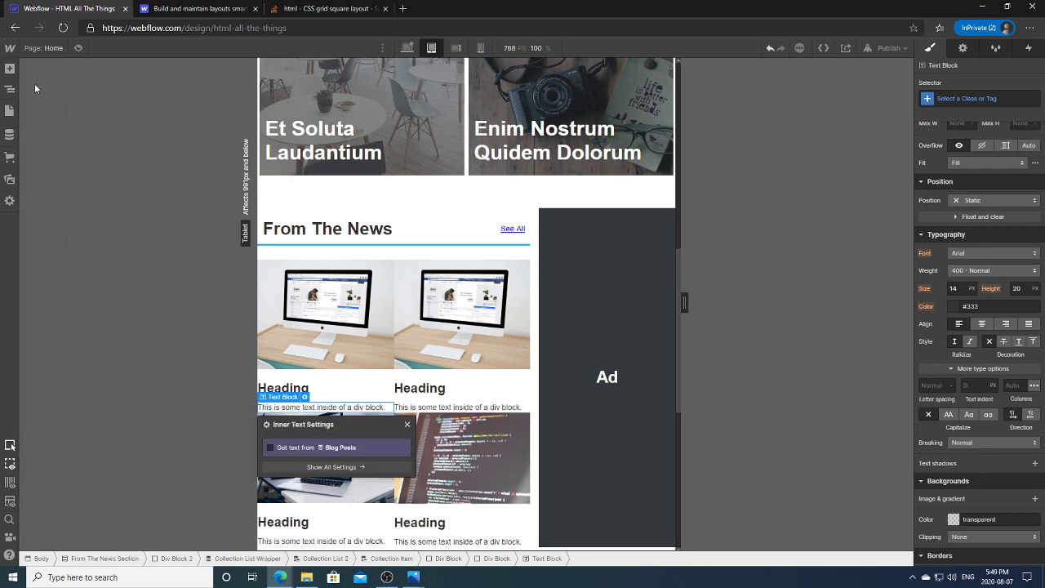
left_click(10, 70)
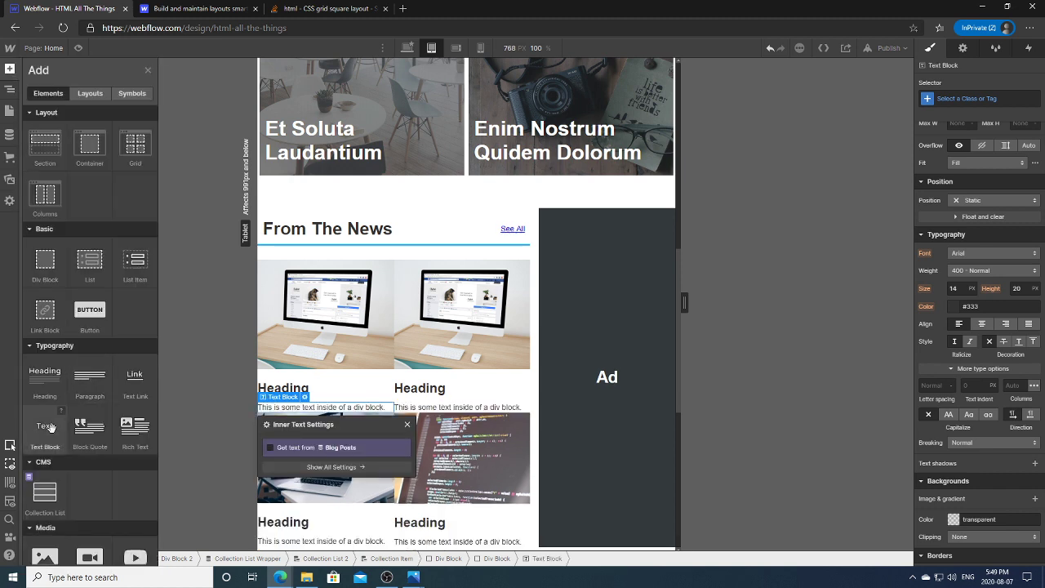
left_click(47, 426)
Step: Set the H3 heading to get its text from Blog Posts
left_click(10, 88)
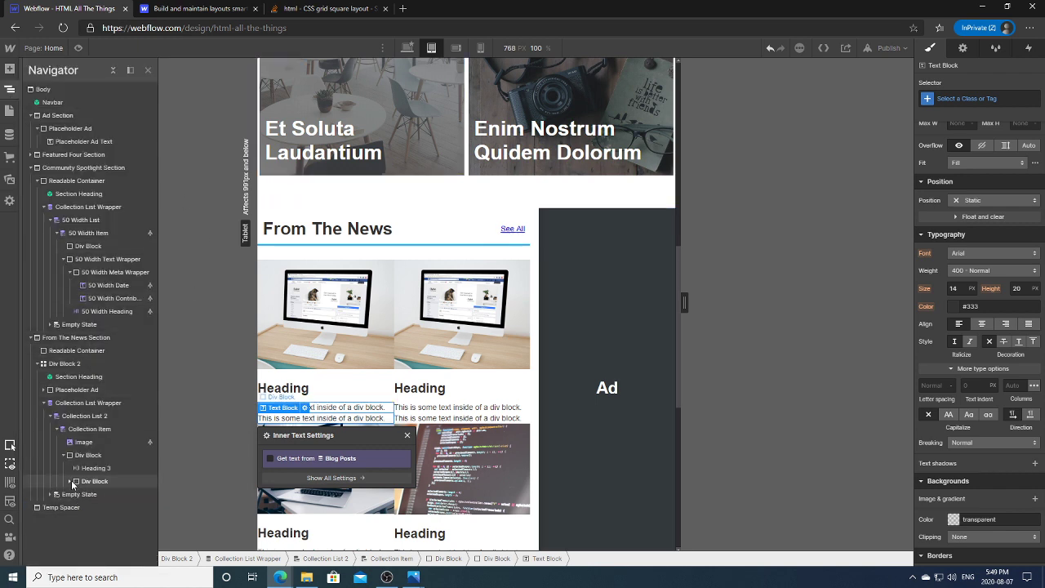
left_click(347, 383)
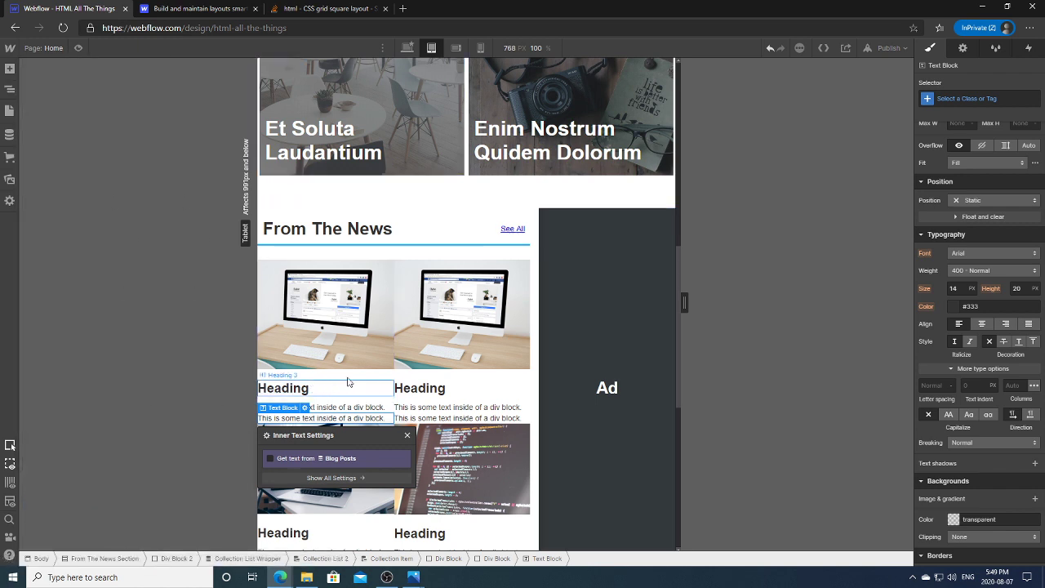
left_click(963, 47)
left_click(953, 145)
Step: Bind the heading to each post's Name and the first text line to Created On
left_click(951, 160)
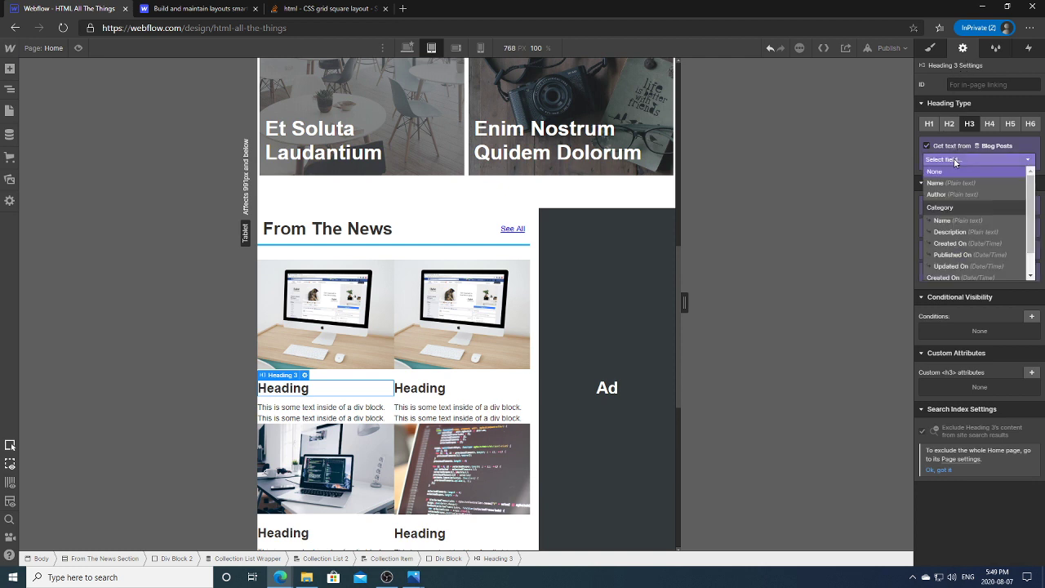
left_click(949, 187)
left_click(328, 412)
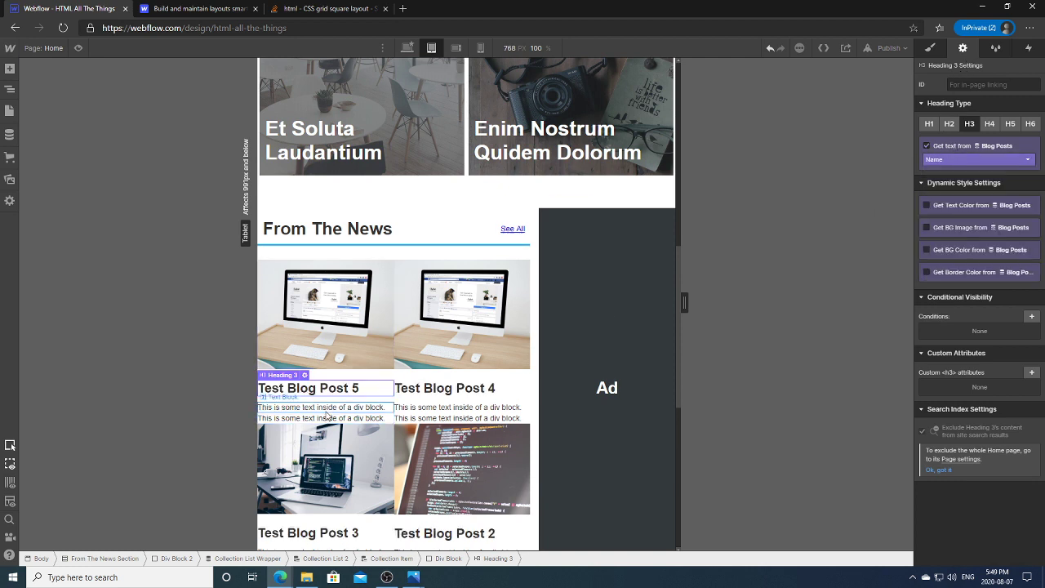
left_click(951, 127)
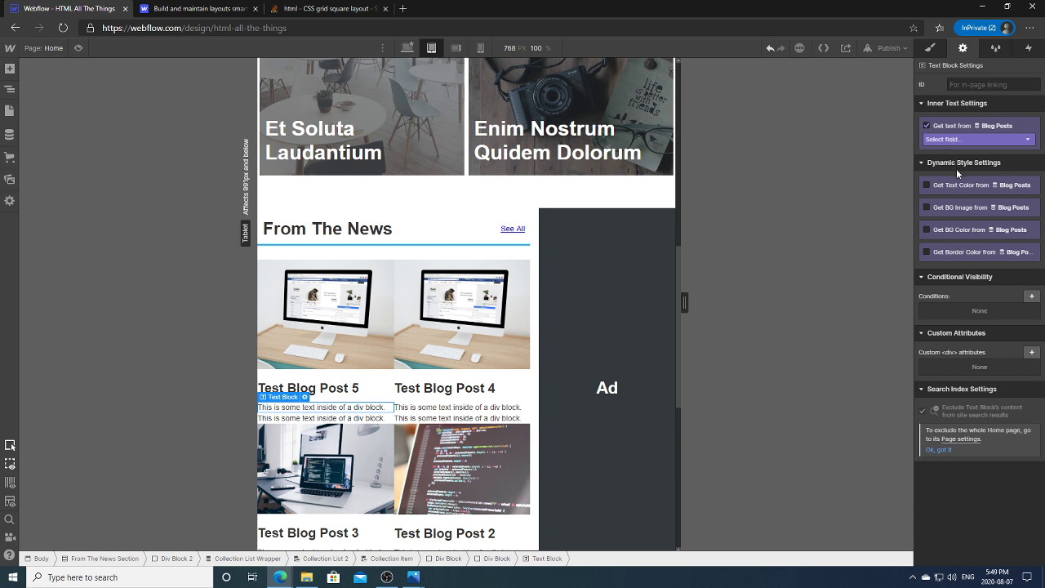
left_click(951, 143)
left_click(969, 226)
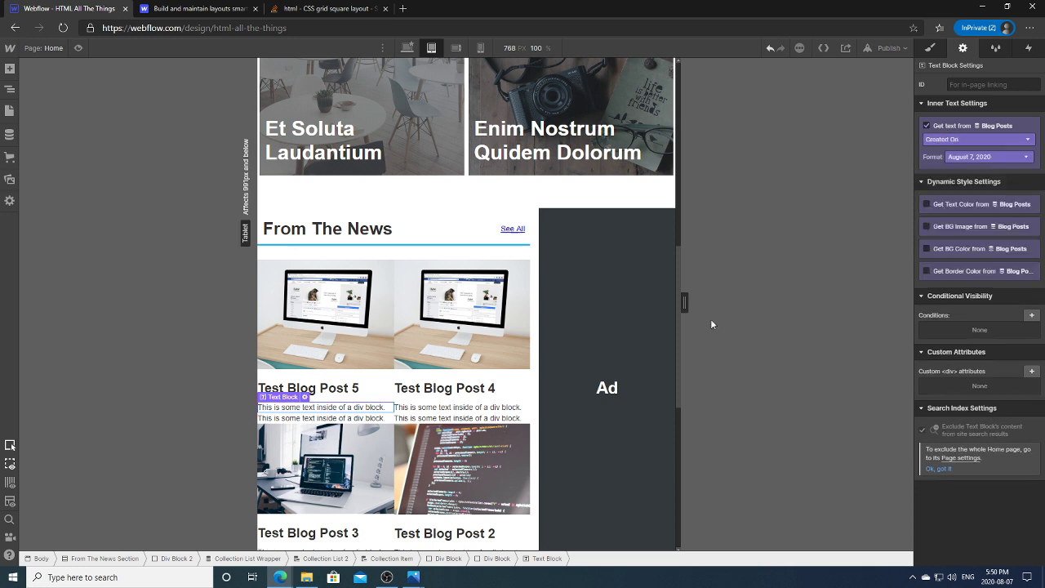
Step: Bind the second text line to each Blog Post's Author
left_click(972, 127)
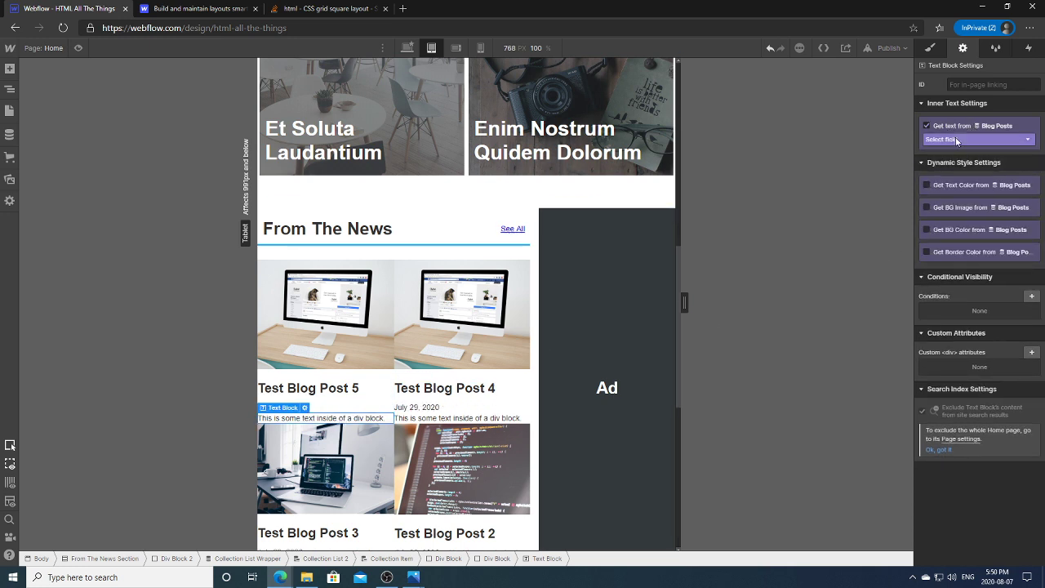
left_click(955, 141)
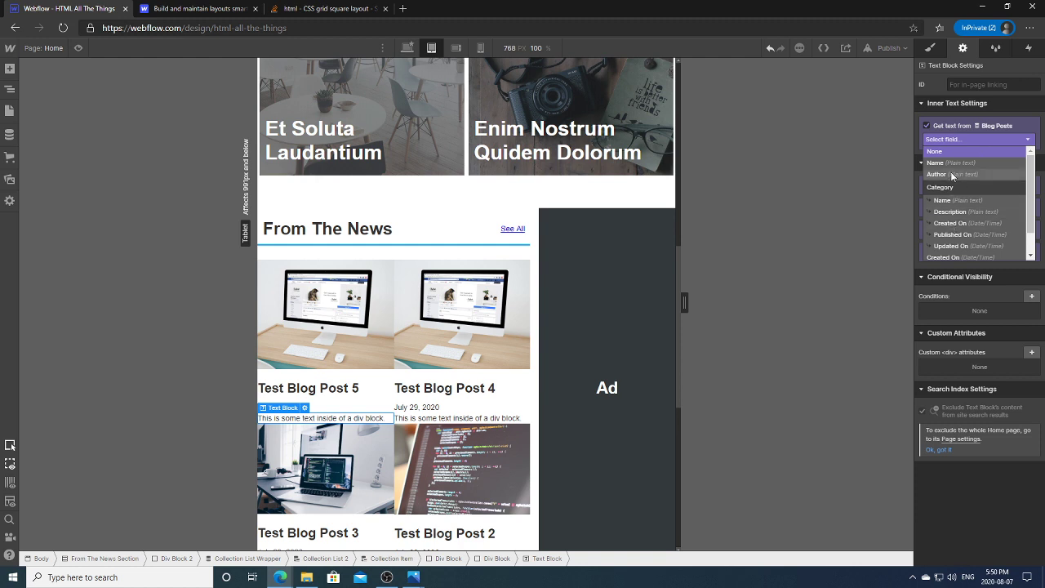
left_click(951, 175)
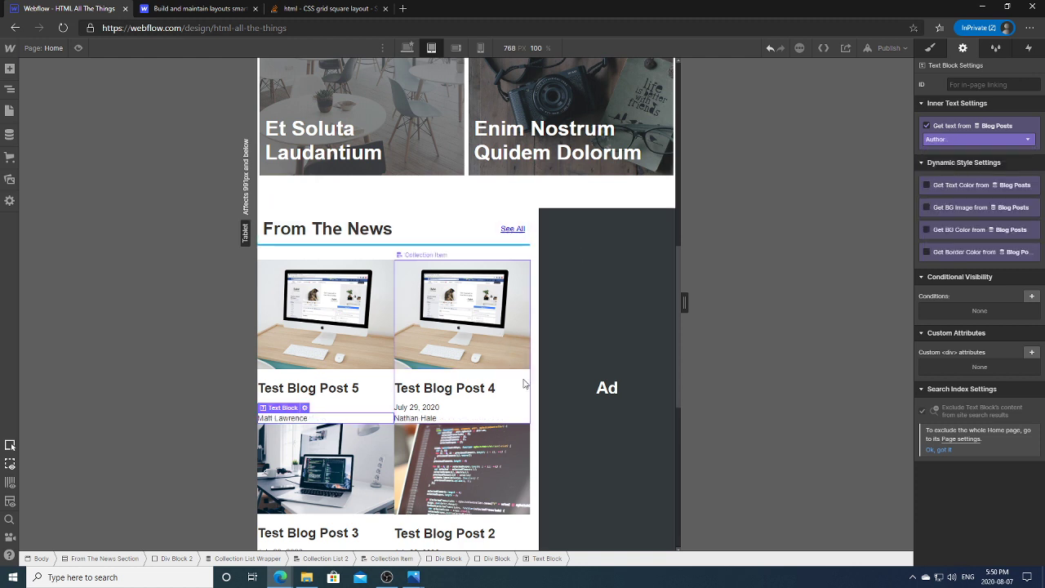
left_click(524, 407)
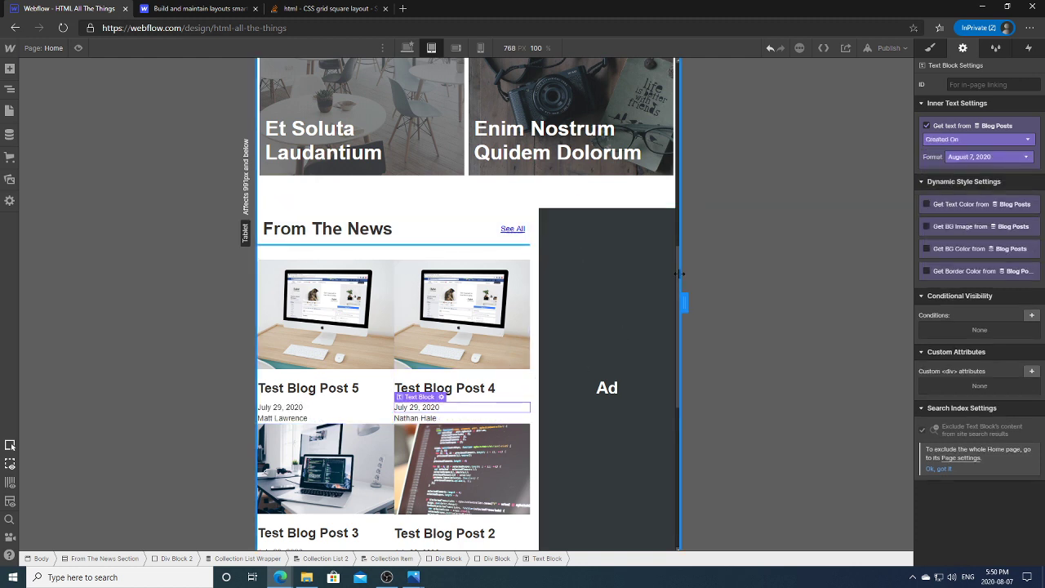
scroll(679, 284, "down", 3)
scroll(688, 338, "up", 2)
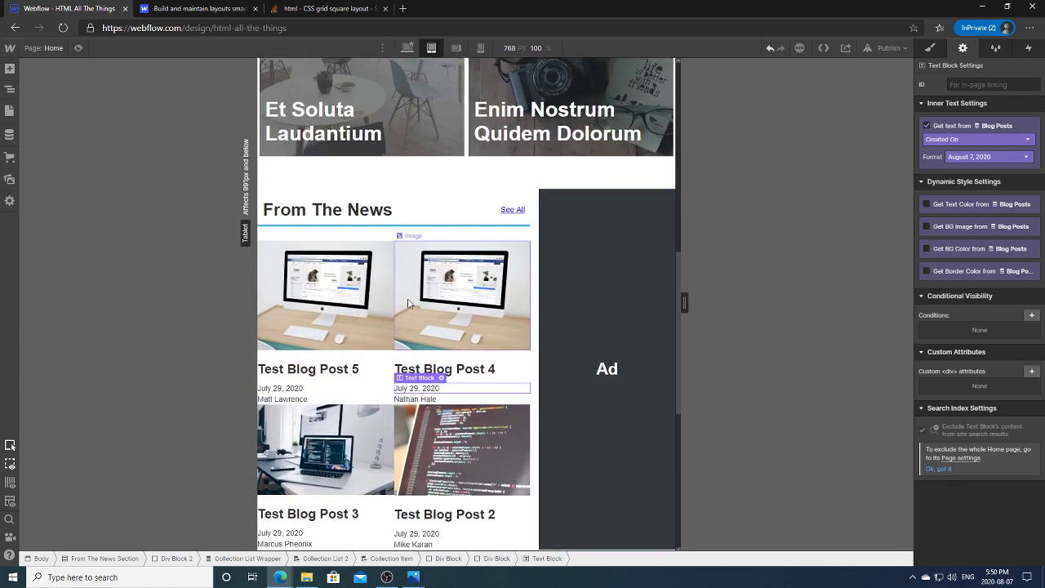
left_click(369, 359)
Step: Set the blog post Collection Item display to Flex
left_click(933, 50)
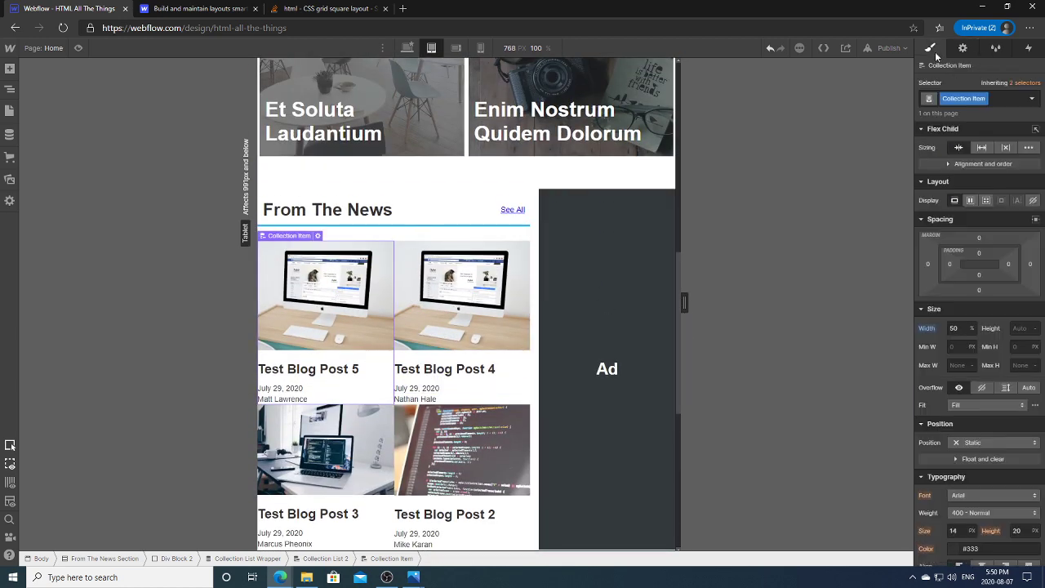
left_click(971, 201)
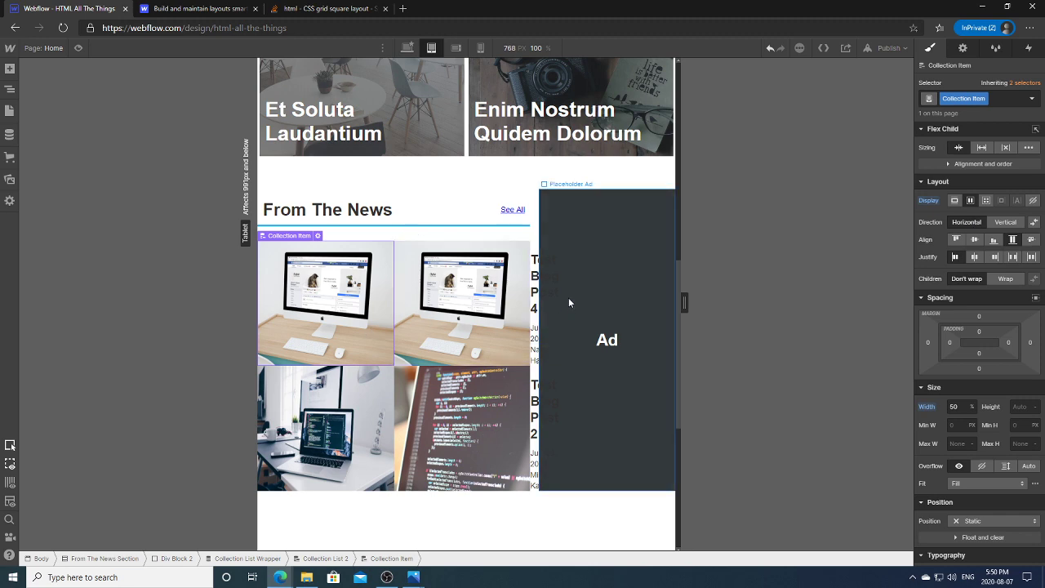
left_click_drag(684, 302, 746, 300)
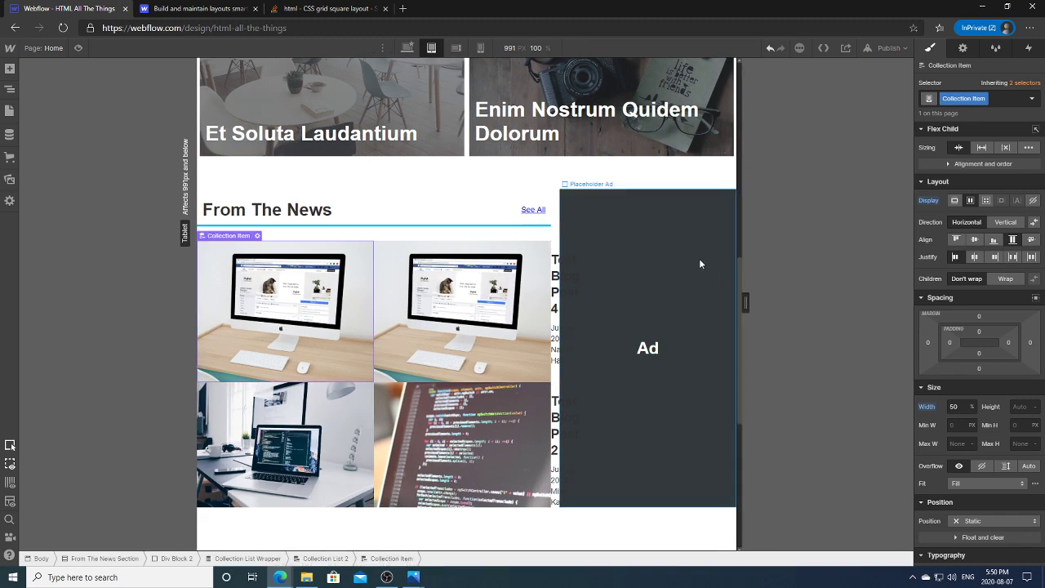
Step: Set the CMS thumbnail image width to 125 px
left_click(257, 236)
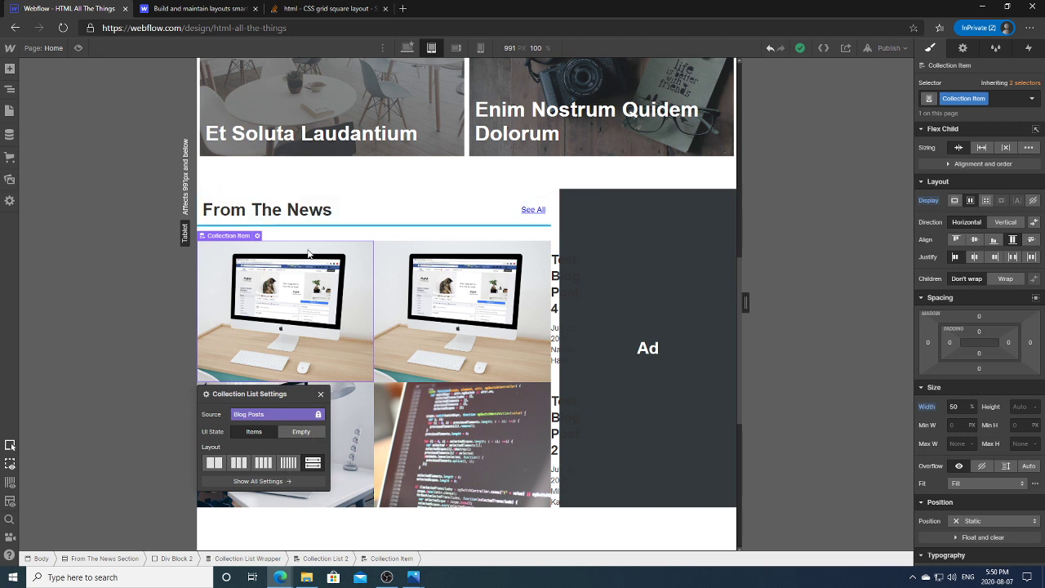
left_click(302, 295)
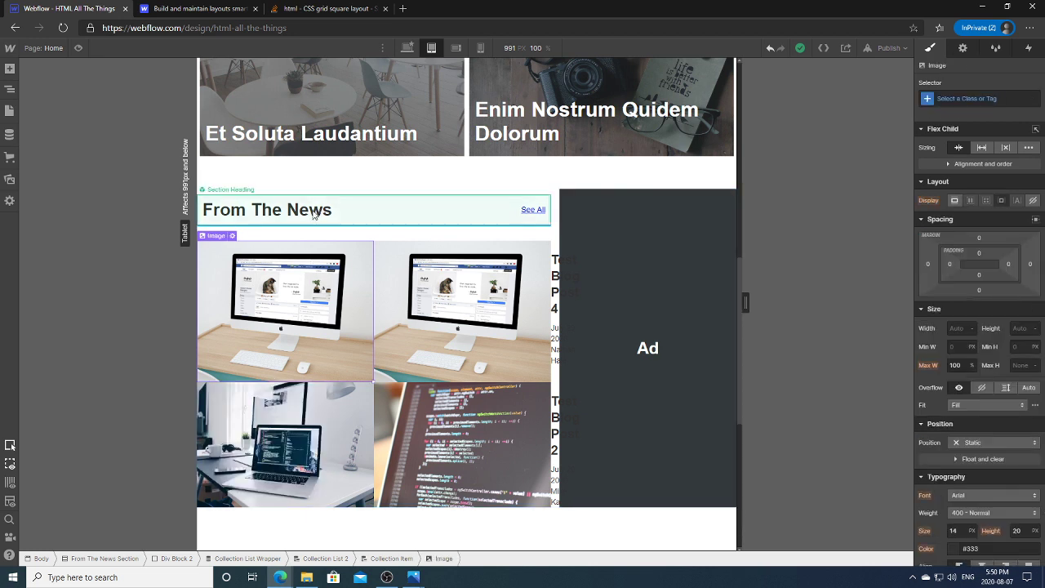
left_click(232, 236)
left_click(254, 457)
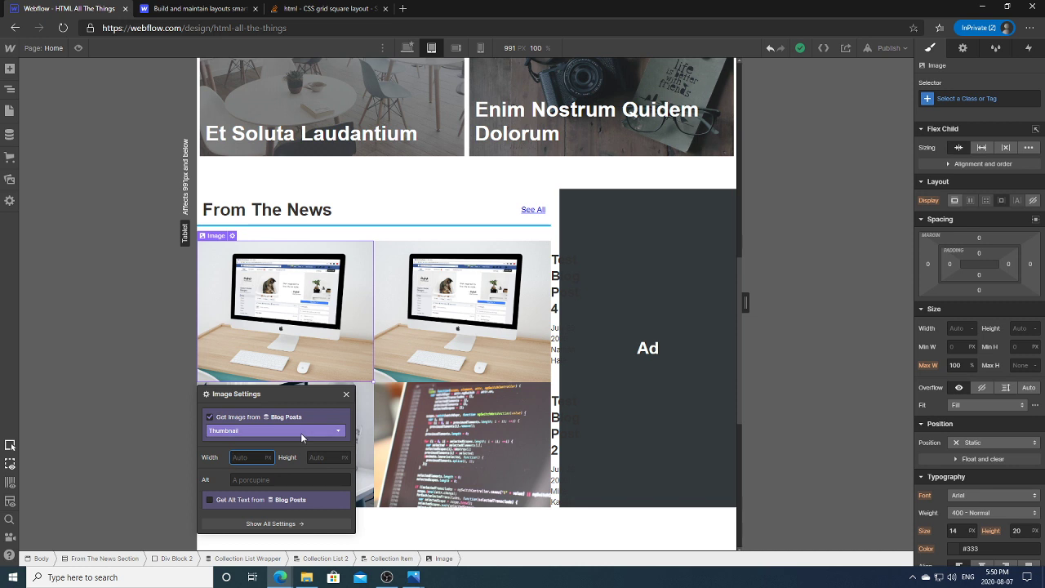
type("125")
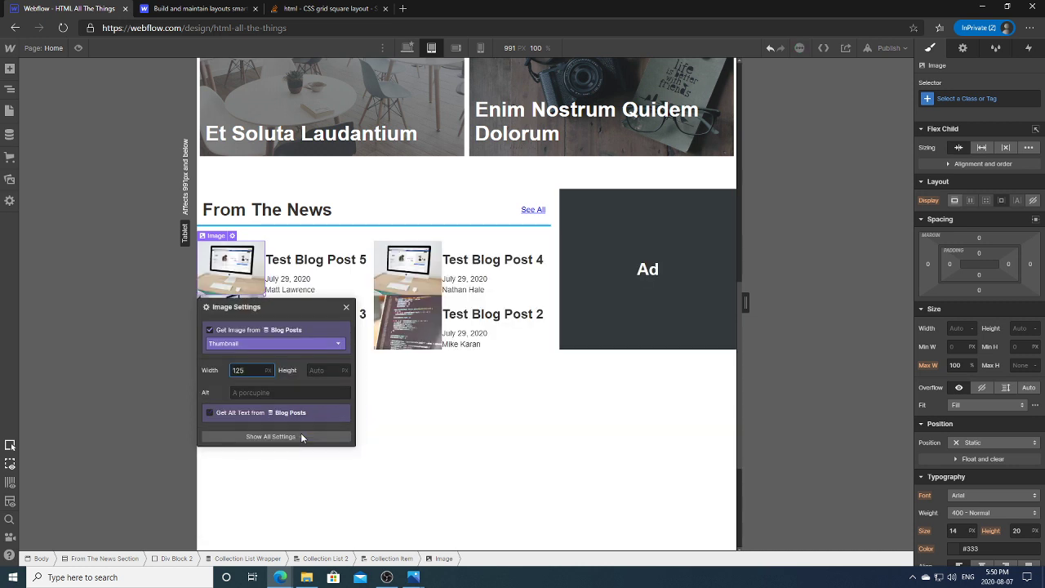
left_click(423, 423)
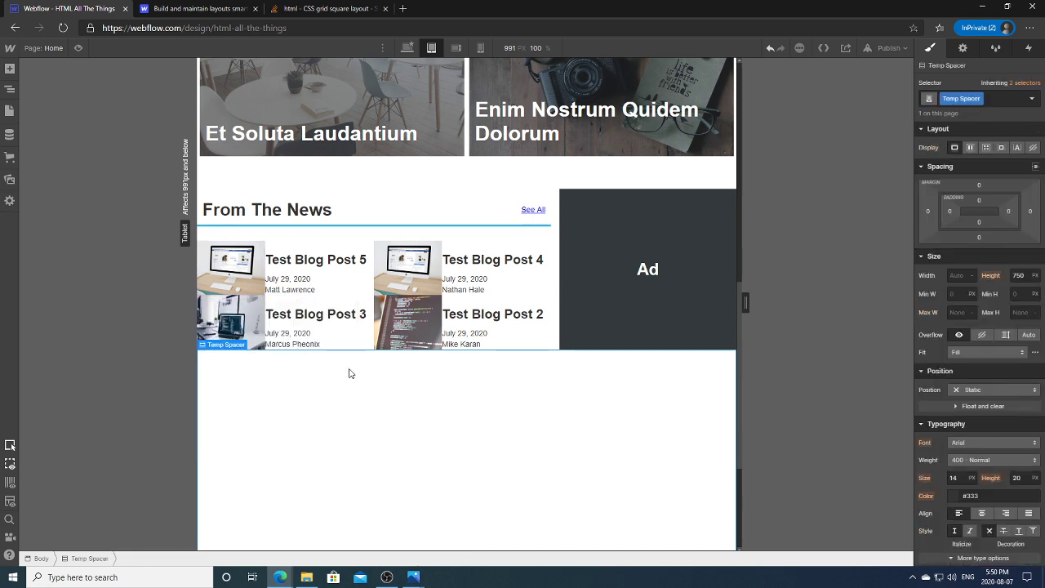
Step: Give Div Block 3 holding each post's title, date and author 5 px padding on all sides
left_click(314, 260)
left_click(322, 279)
left_click(327, 290)
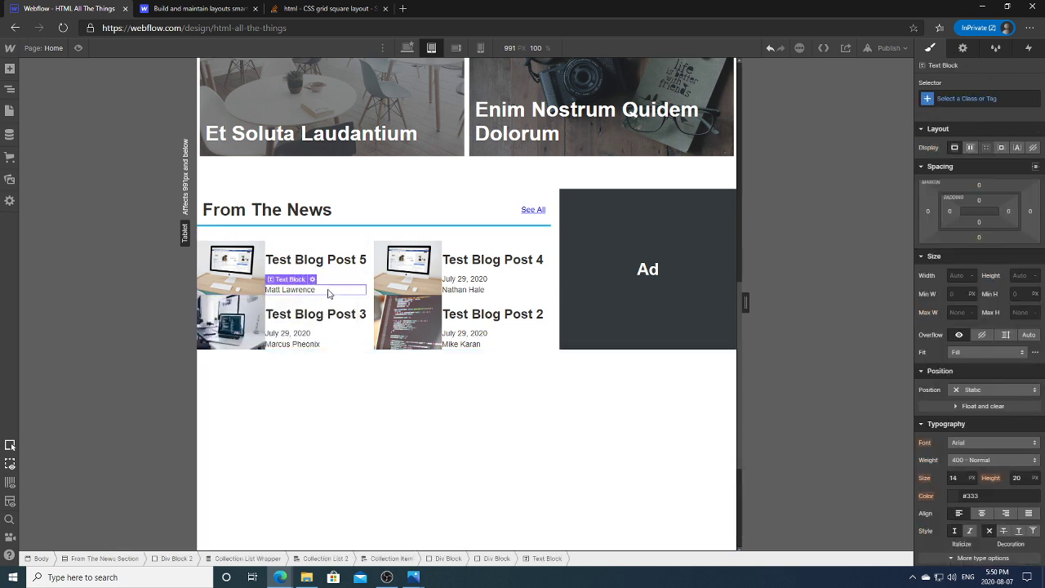
left_click(330, 277)
left_click(332, 279)
left_click(315, 262)
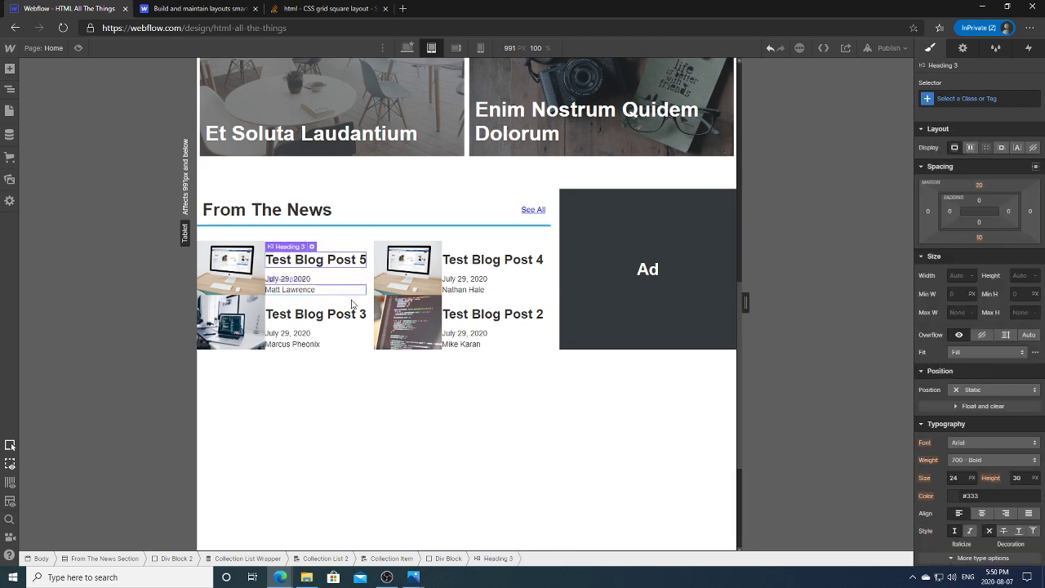
left_click(10, 89)
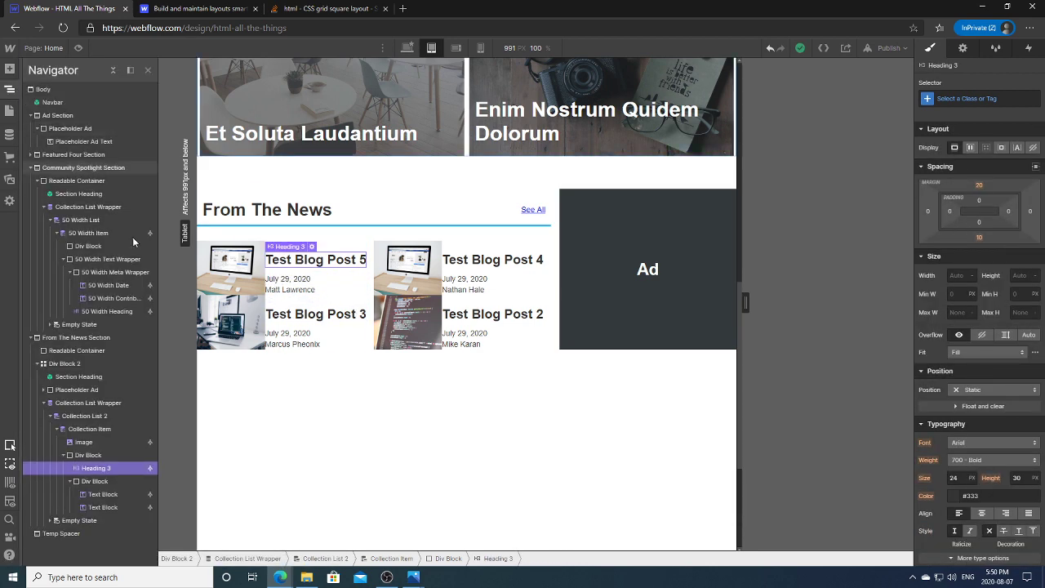
left_click(106, 455)
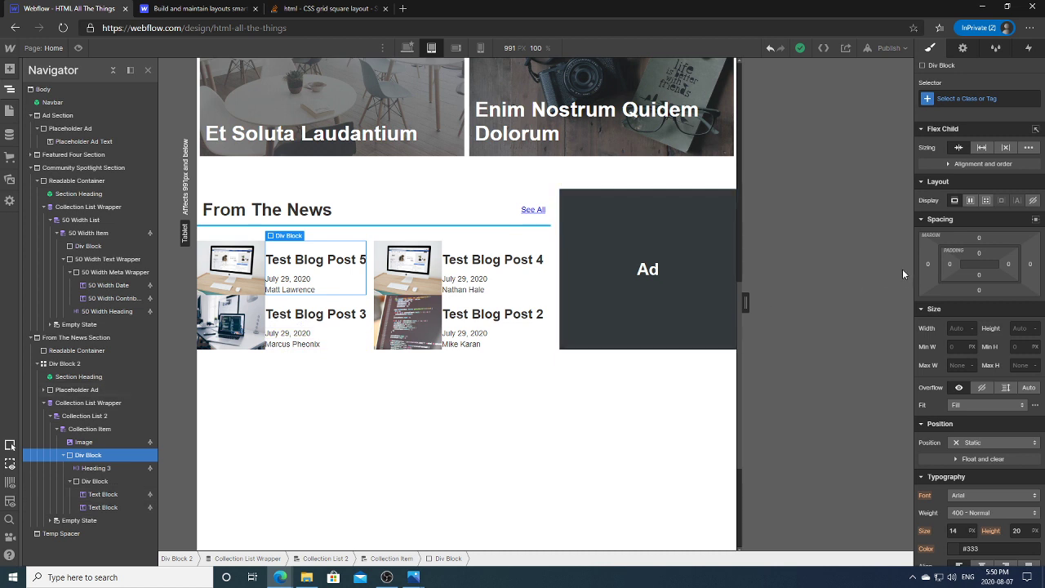
left_click(950, 265)
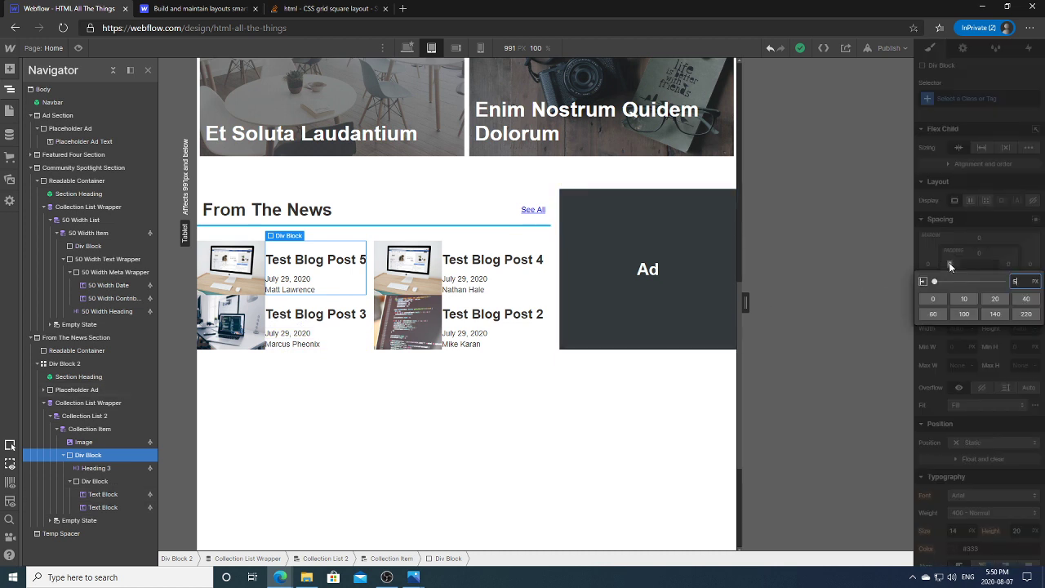
key("Return")
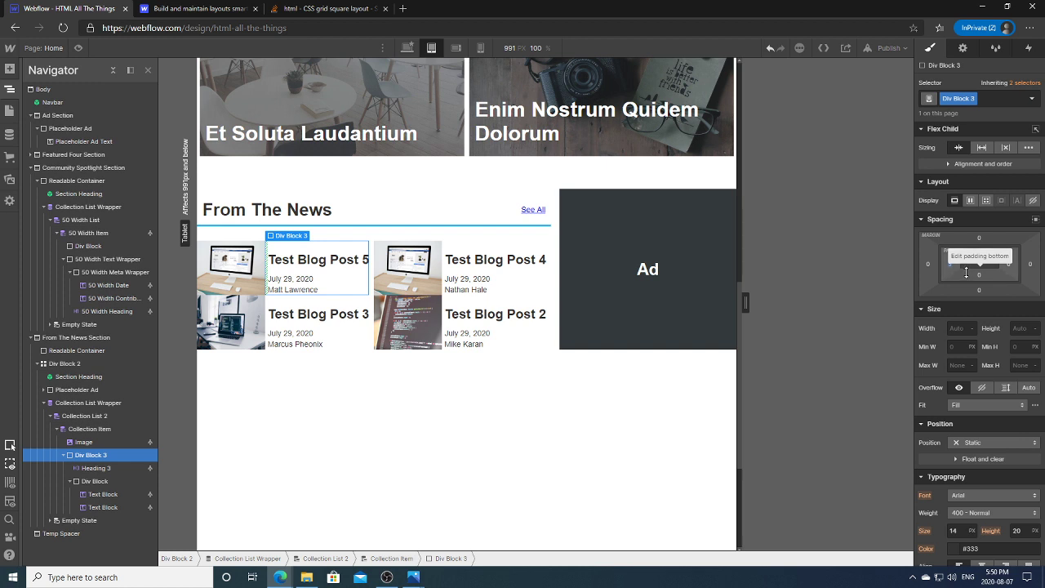
left_click_drag(966, 272, 967, 265)
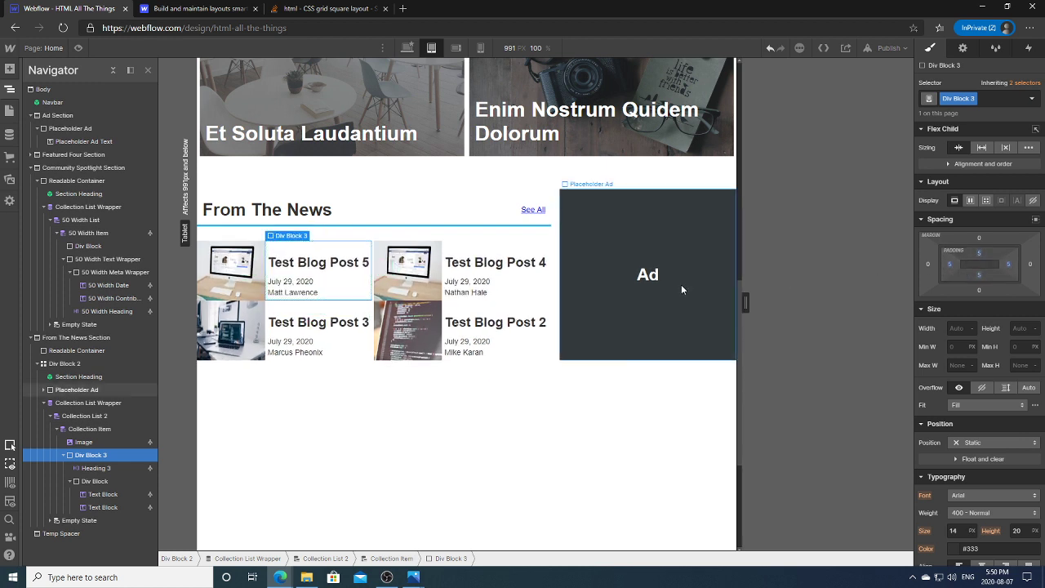
left_click(481, 204)
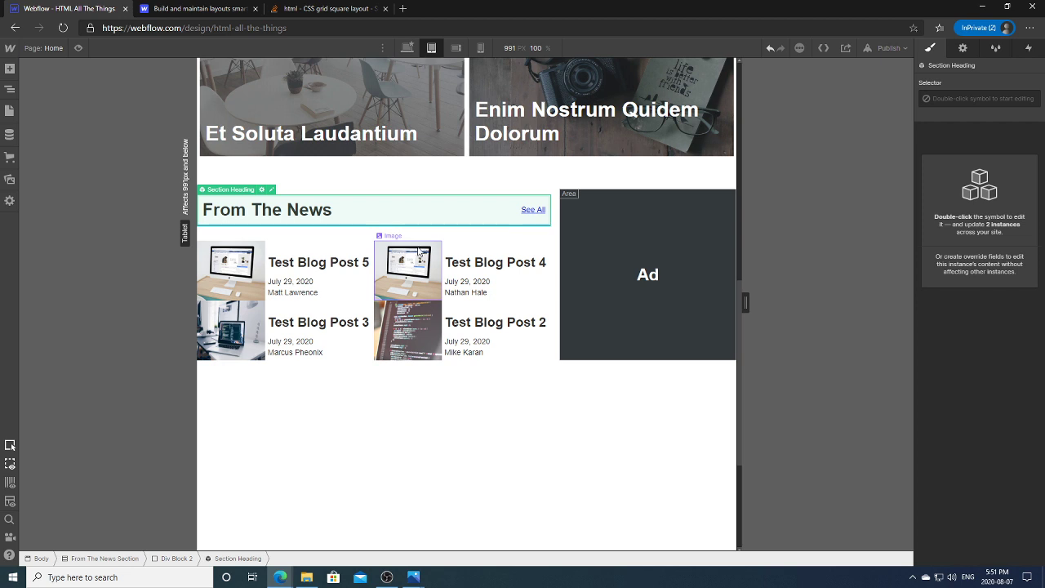
Step: Give each news Collection Item a 10 px top margin
left_click(645, 351)
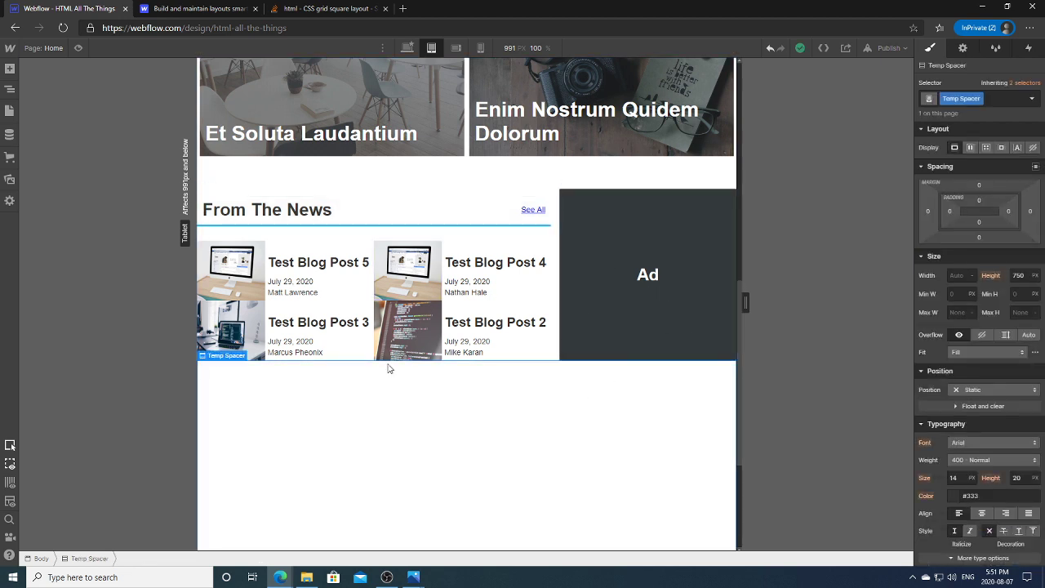
left_click(326, 310)
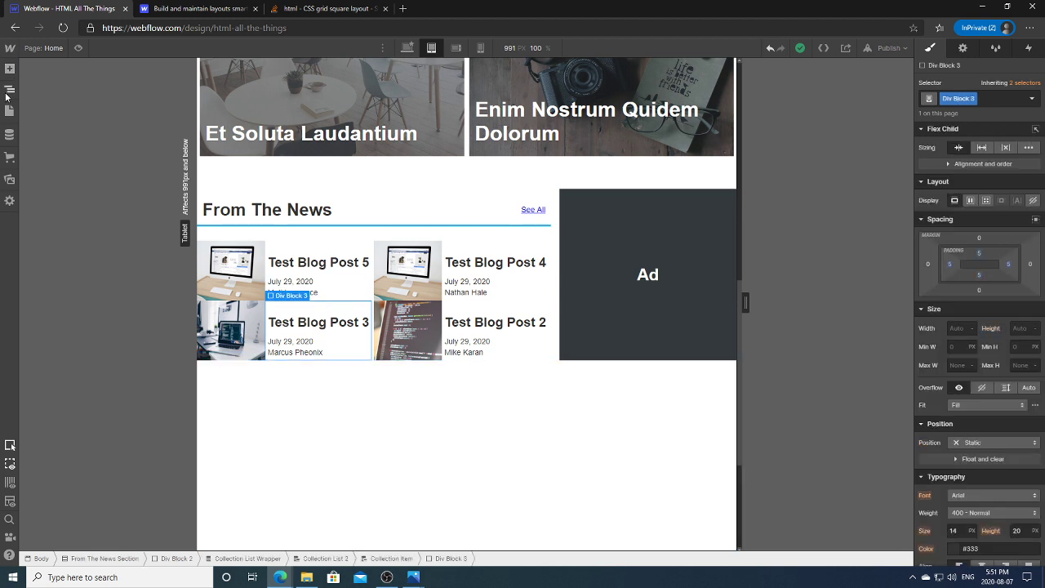
left_click(10, 89)
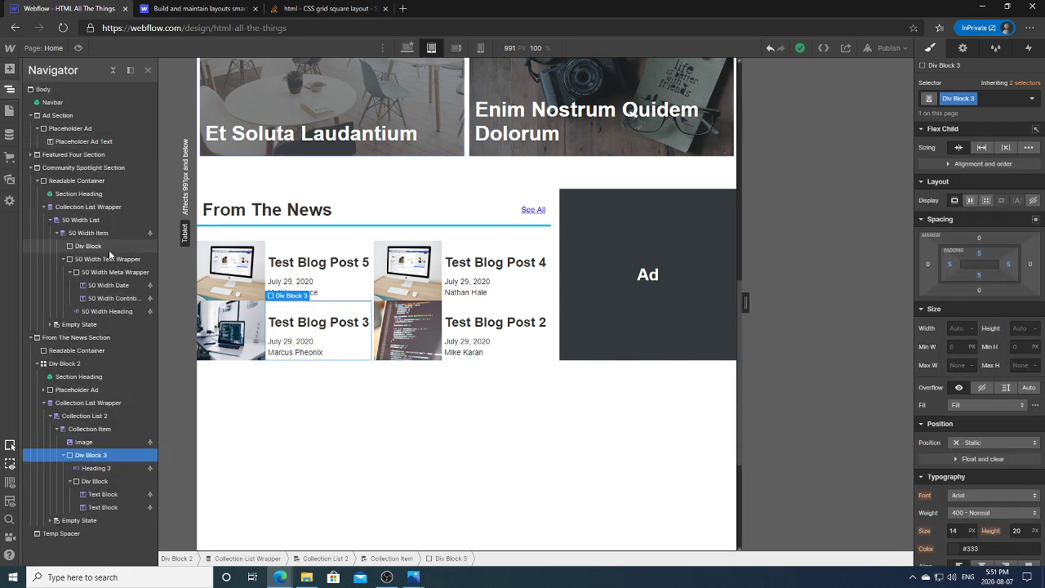
left_click(76, 428)
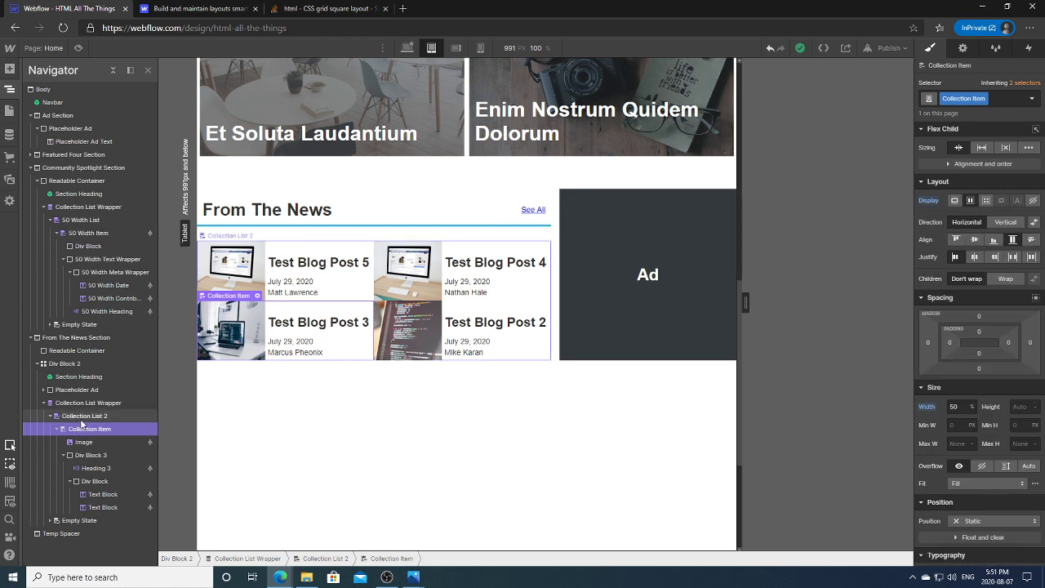
left_click(979, 316)
key("Return")
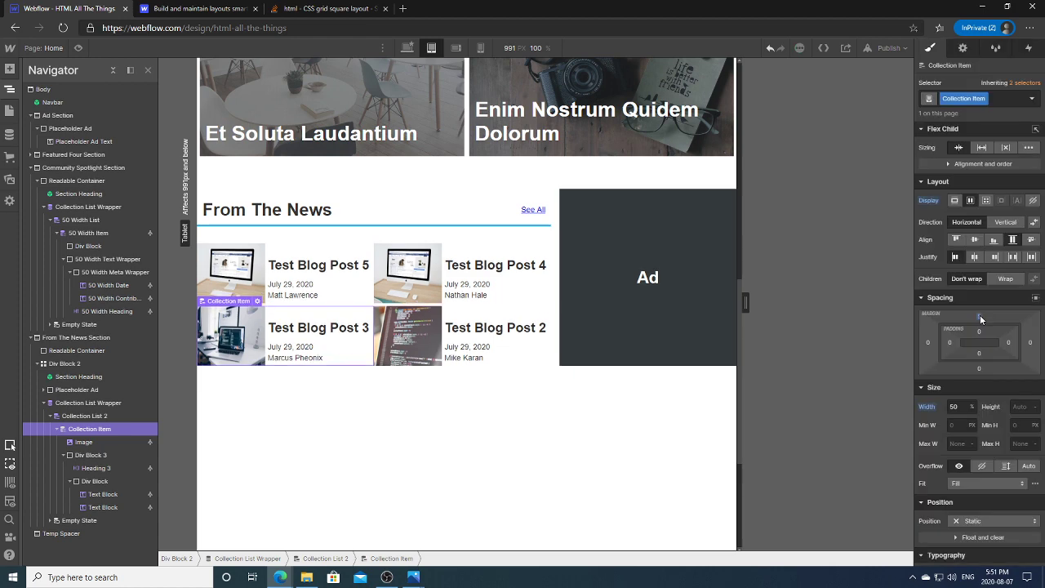
left_click(980, 315)
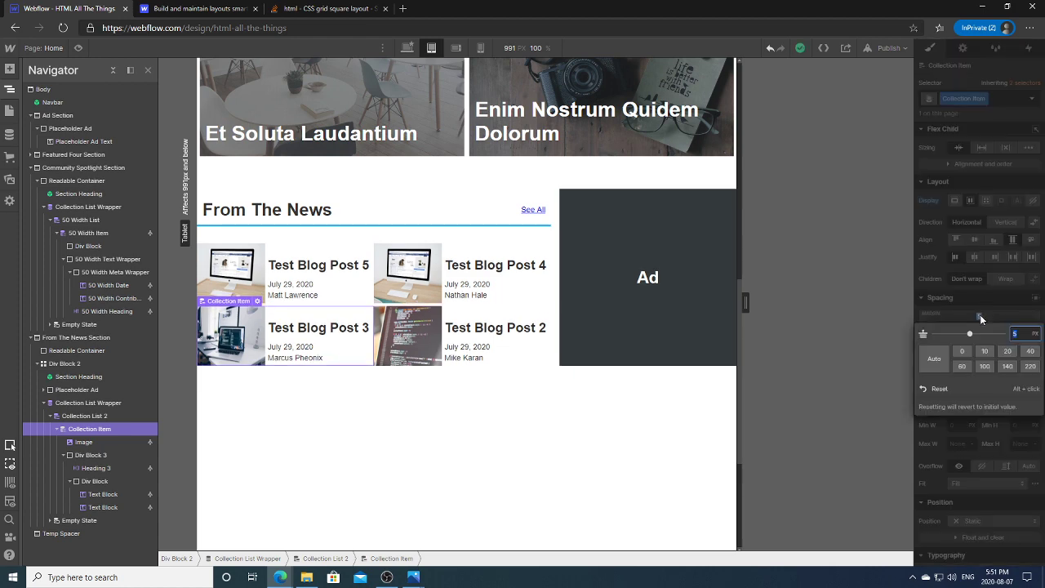
type("10")
key("Return")
Step: Set Collection List 2's top margin to -10 px, pulling the news items toward the heading
left_click(702, 377)
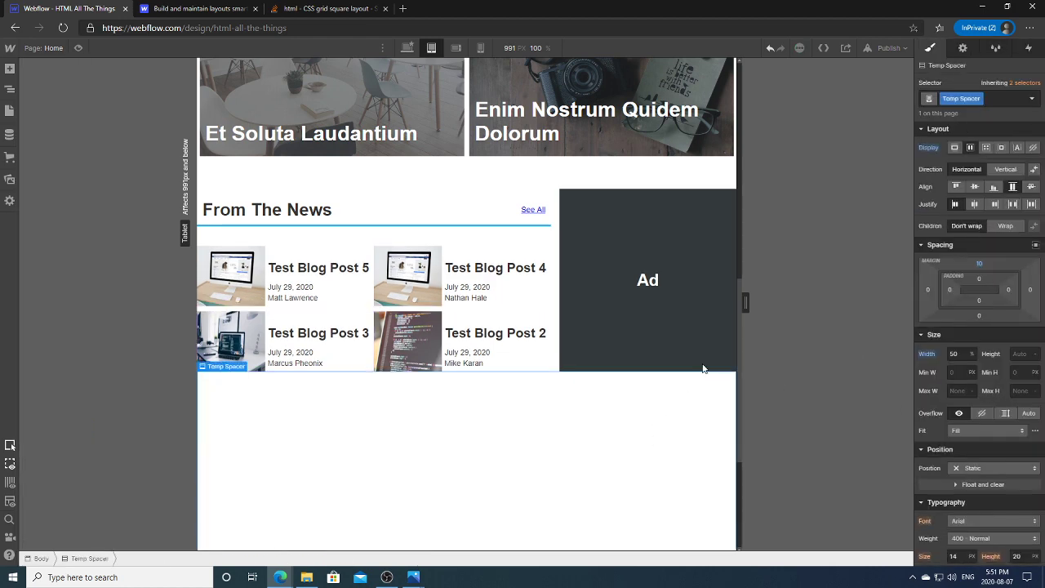
left_click(388, 239)
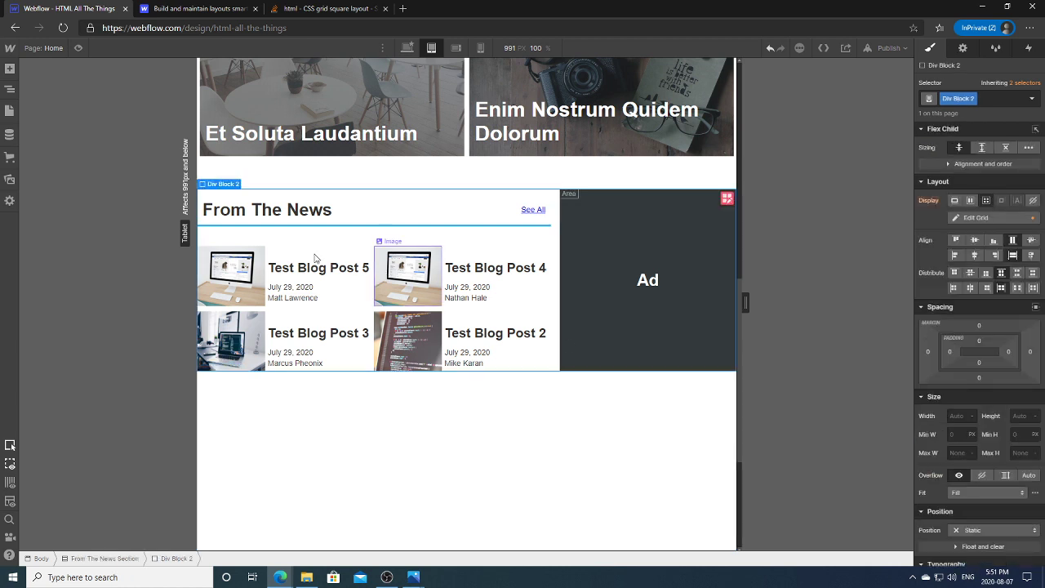
left_click(367, 247)
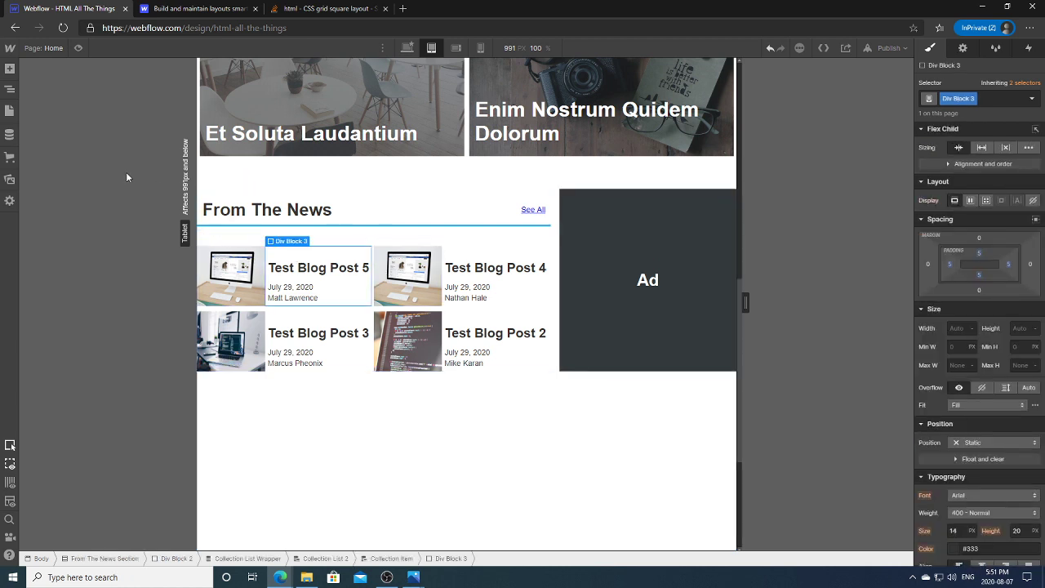
left_click(9, 88)
left_click(89, 429)
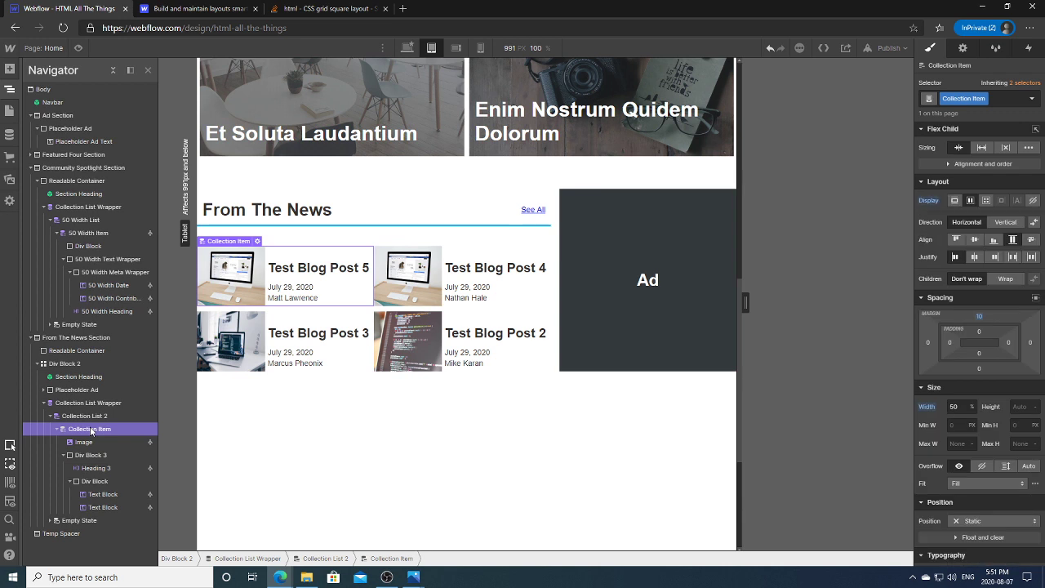
left_click(96, 417)
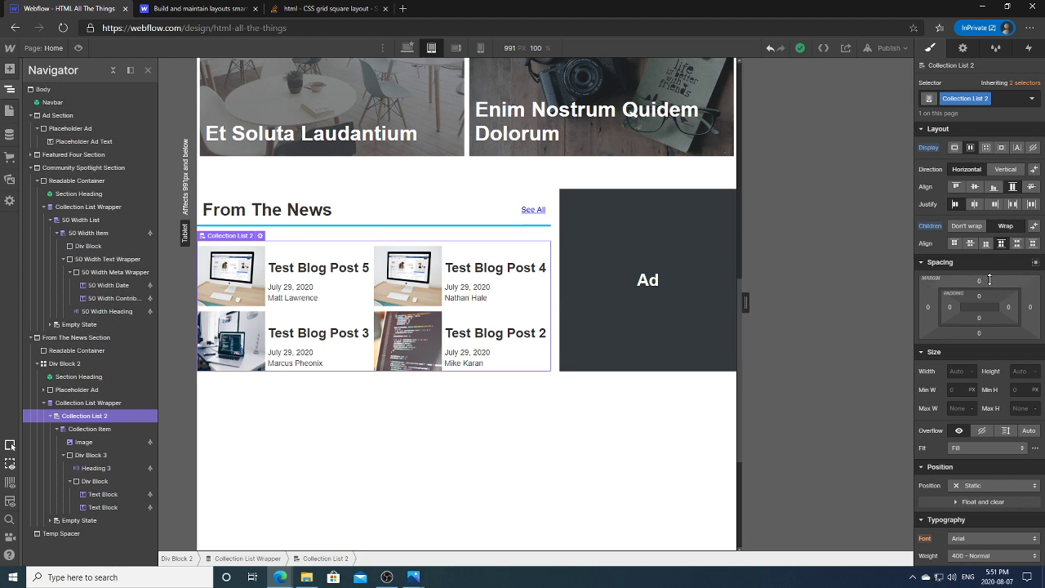
left_click_drag(990, 277, 991, 284)
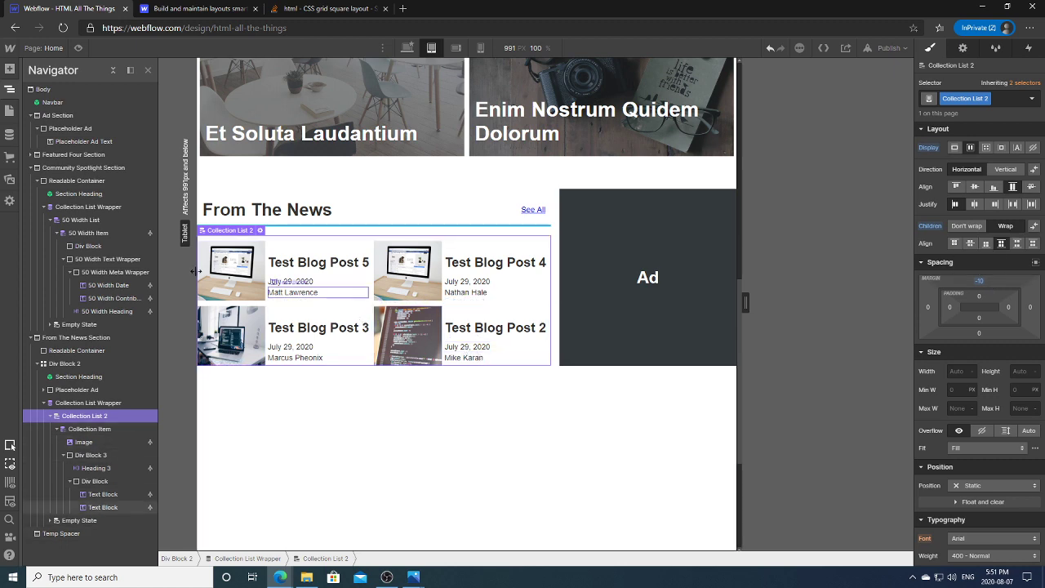
left_click(231, 270)
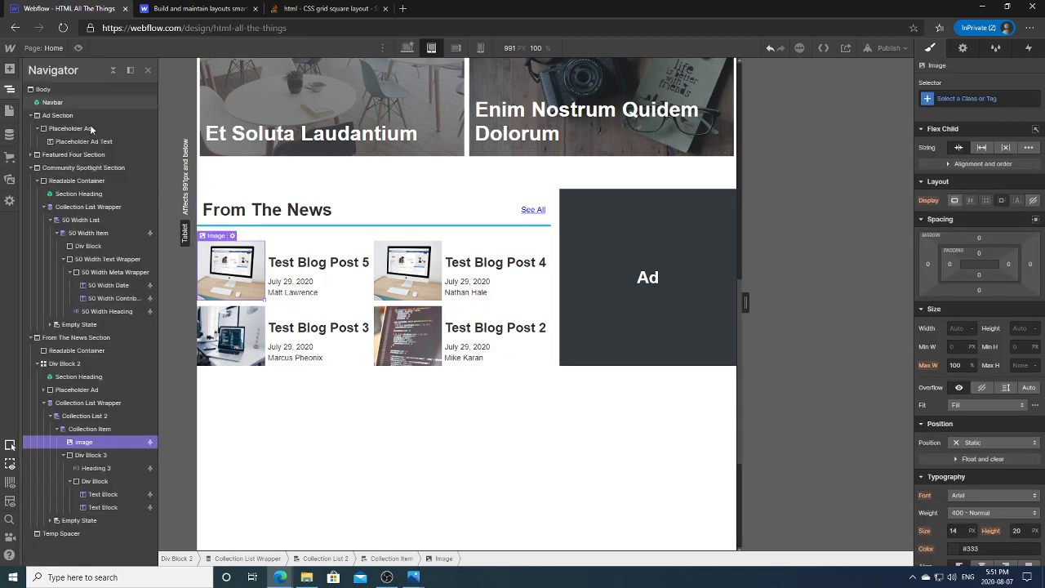
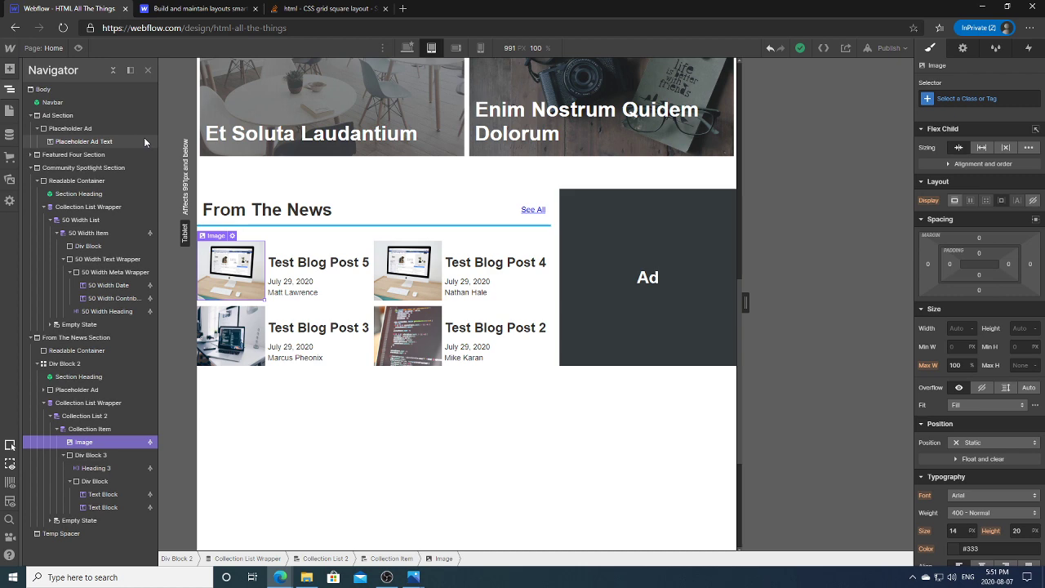
Step: Add an empty Div Block to the From The News Collection Item and move it above the Image
left_click(84, 416)
left_click(88, 430)
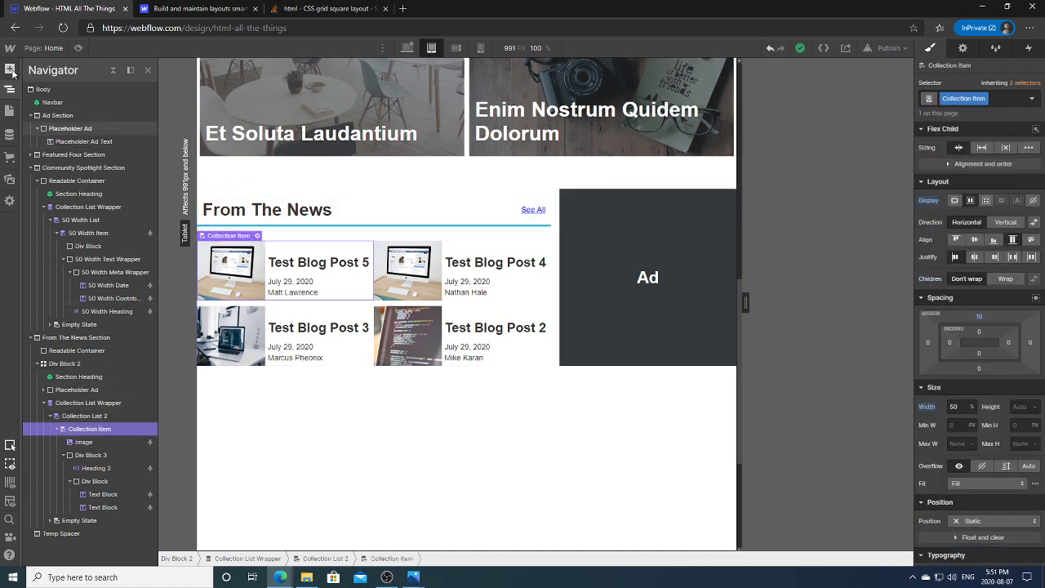
left_click(9, 69)
left_click(46, 259)
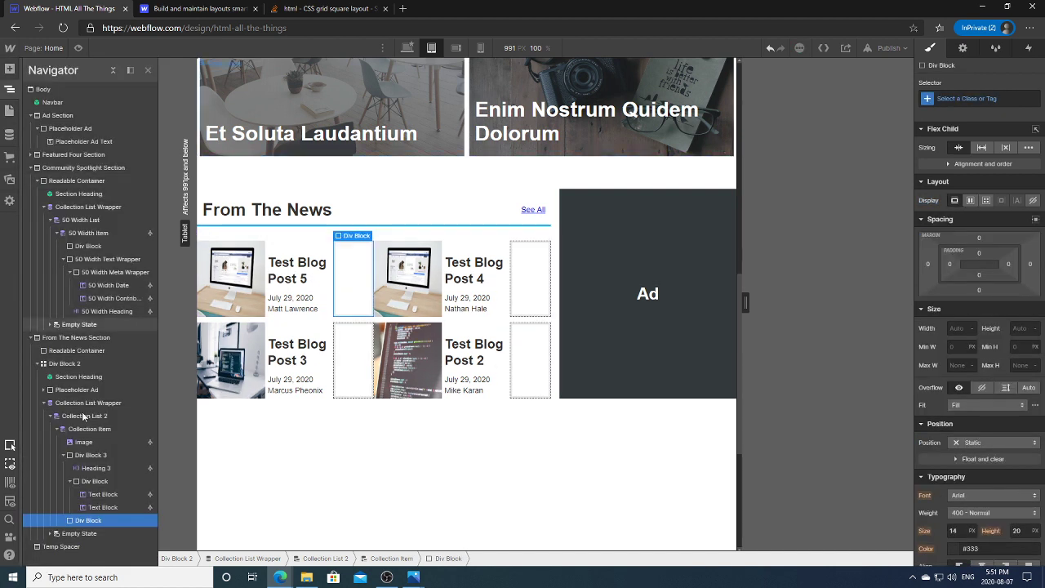
left_click_drag(99, 462, 98, 444)
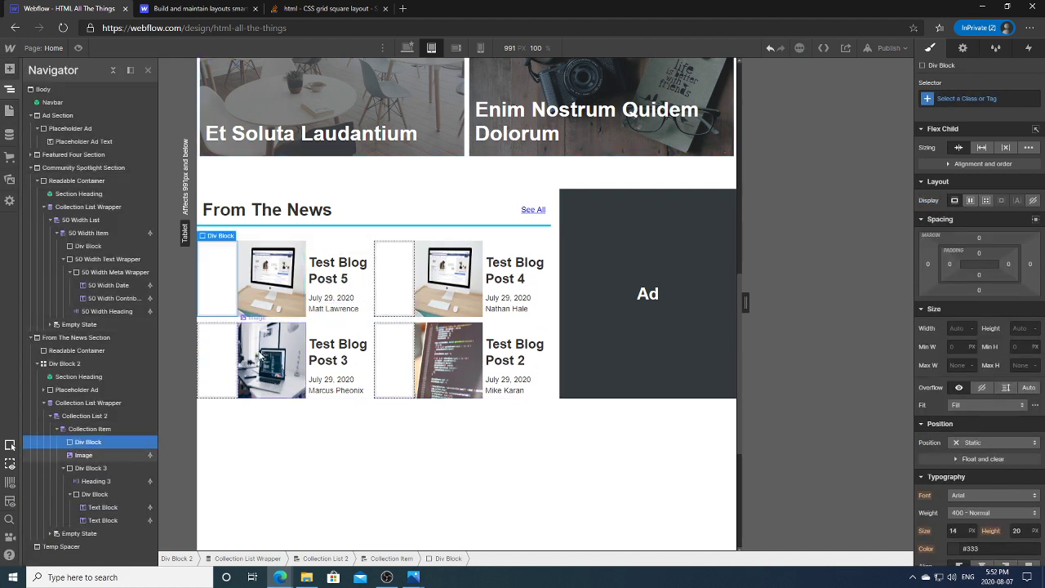
left_click(963, 47)
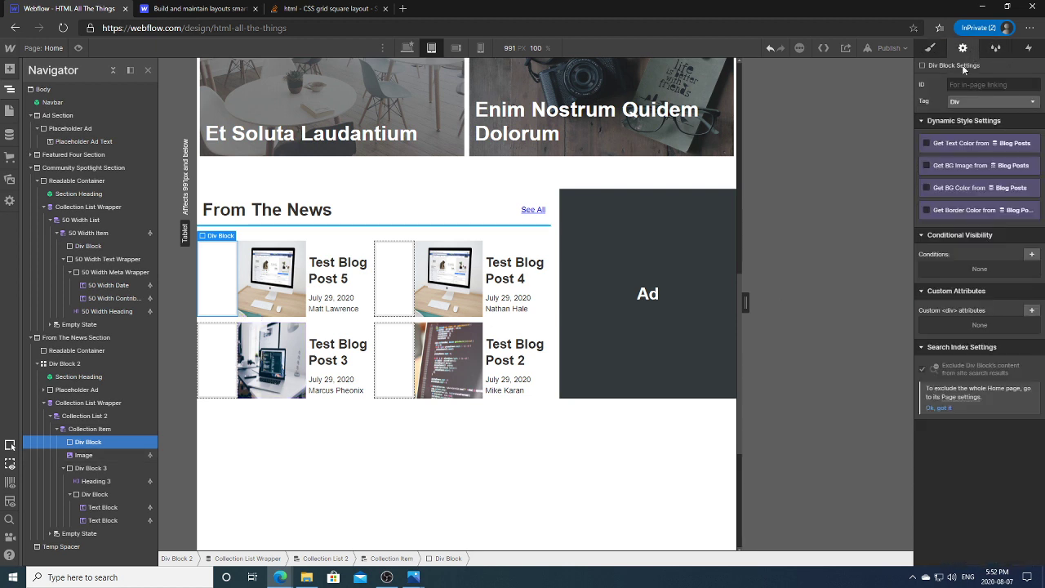
Step: Bind the block's background image to the Blog Posts Thumbnail field
left_click(959, 168)
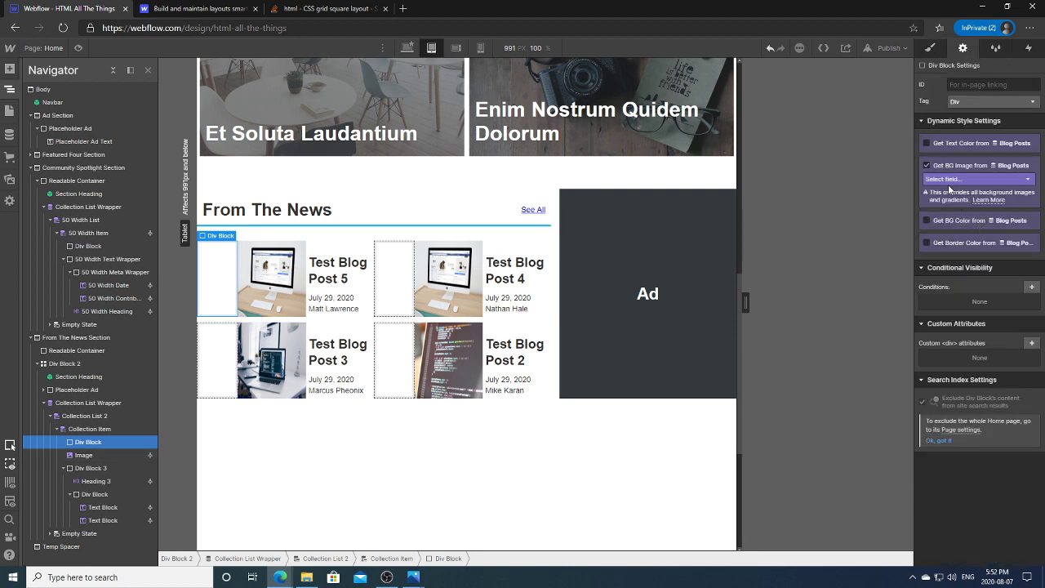
left_click(951, 179)
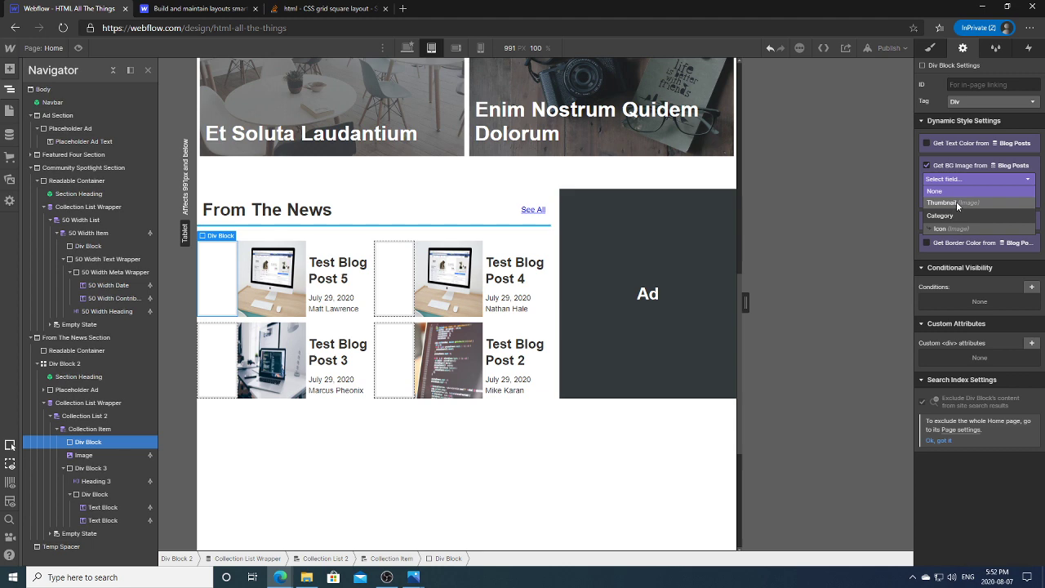
left_click(957, 203)
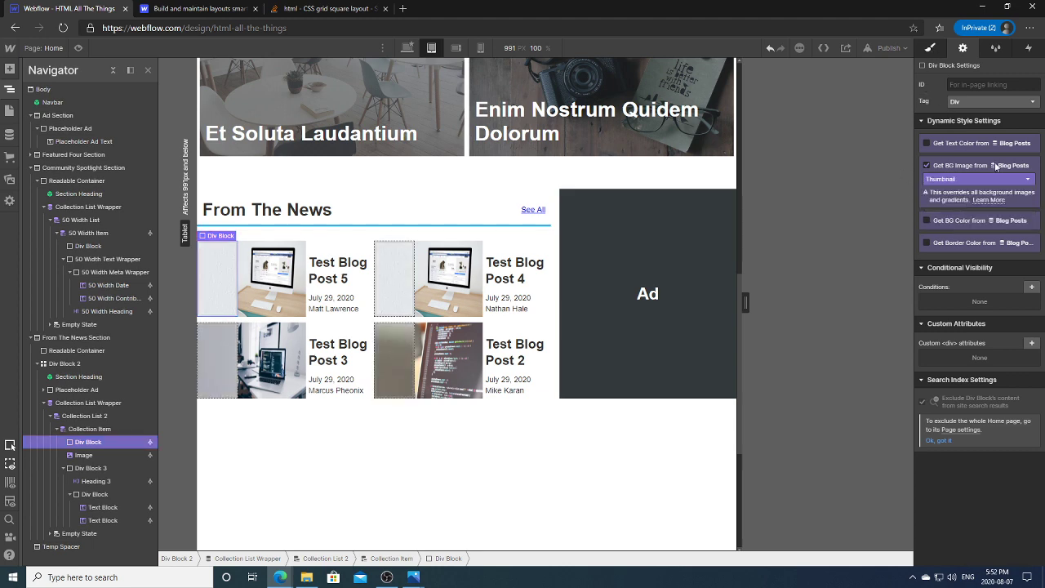
Step: Add a background image layer set to Cover and centred on the block
key("s")
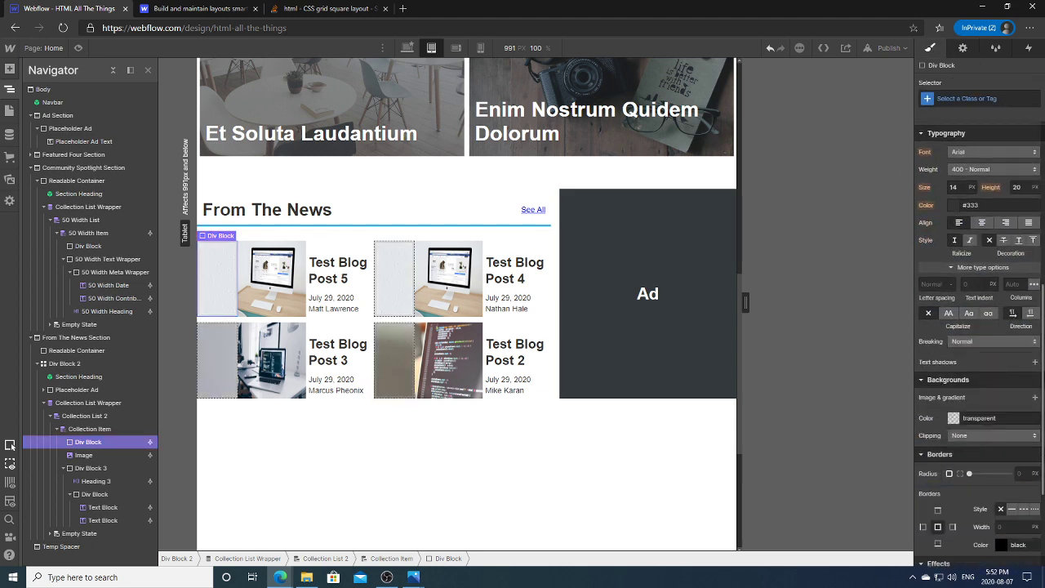
scroll(1034, 357, "down", 2)
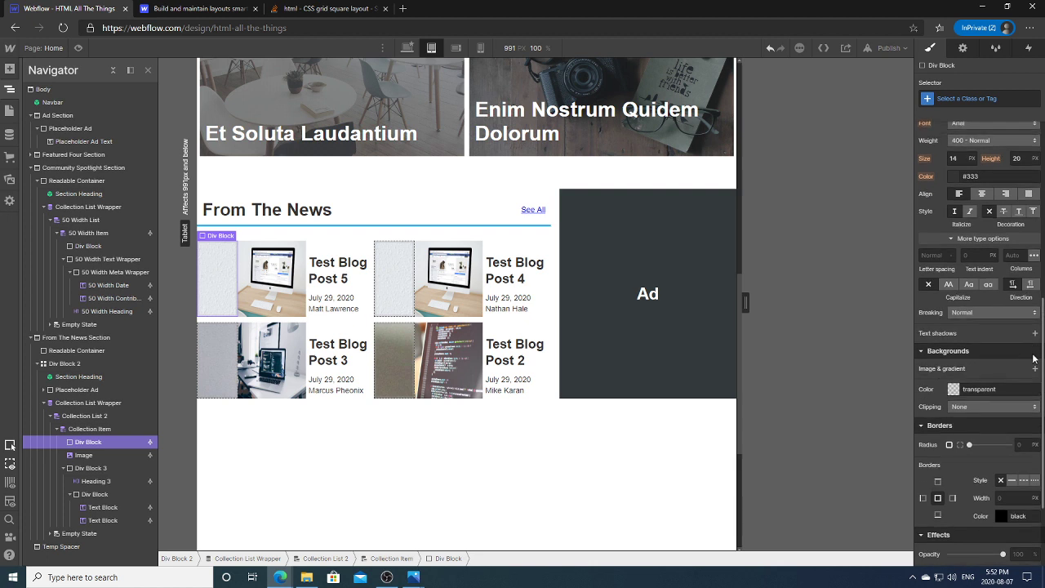
left_click(1034, 368)
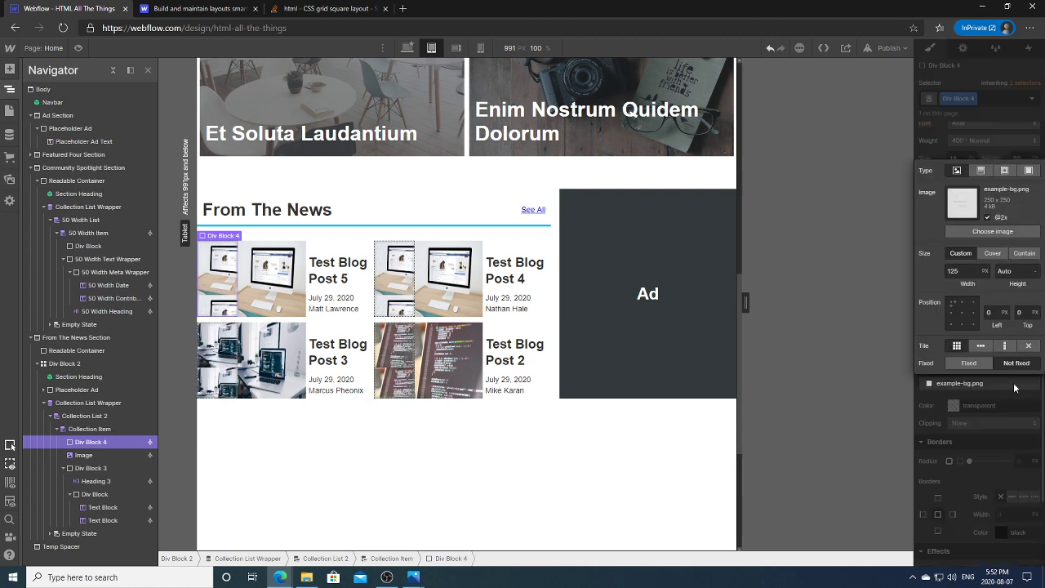
left_click(992, 254)
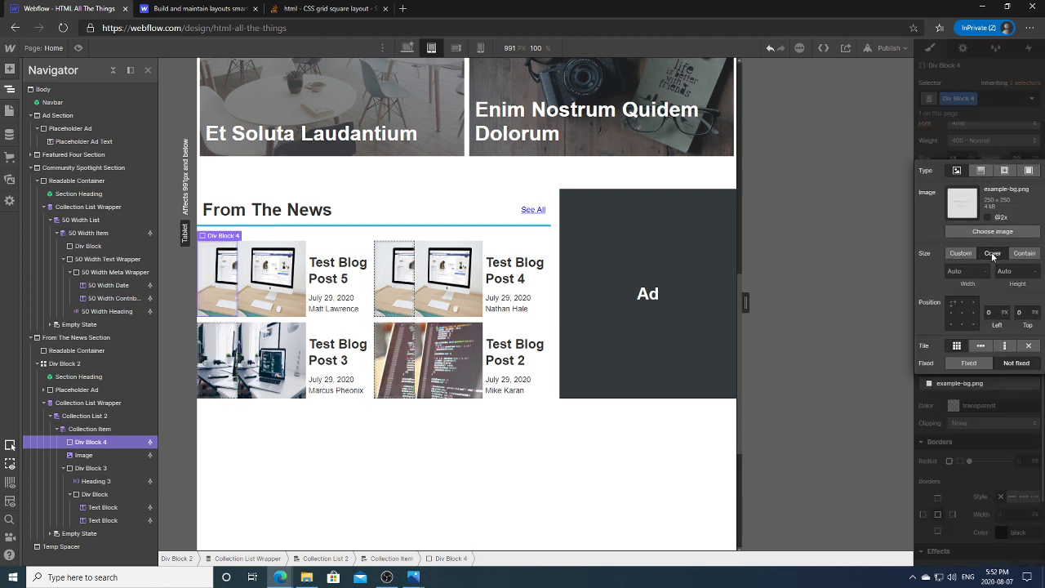
left_click(964, 316)
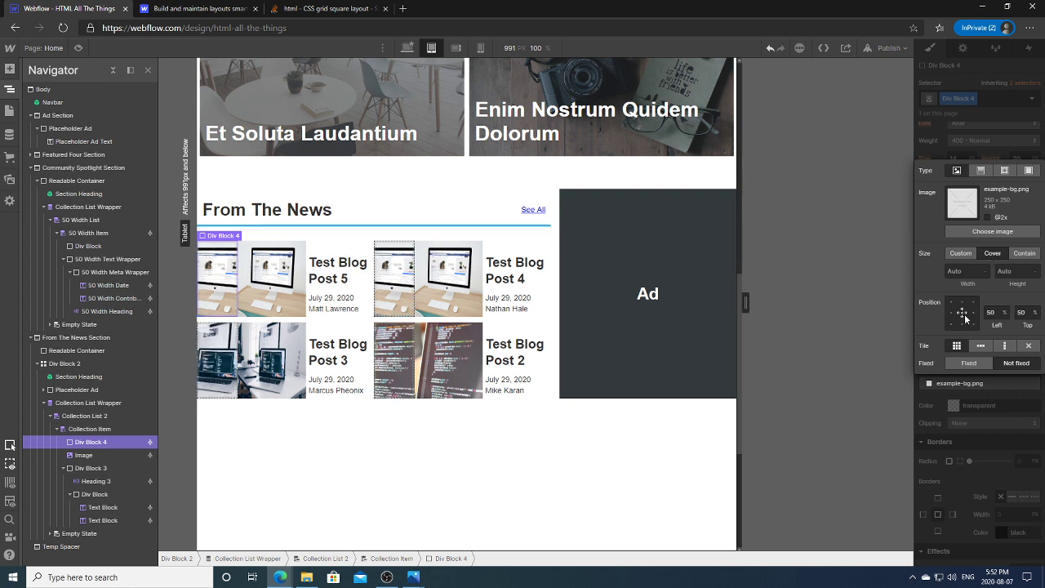
left_click(1031, 254)
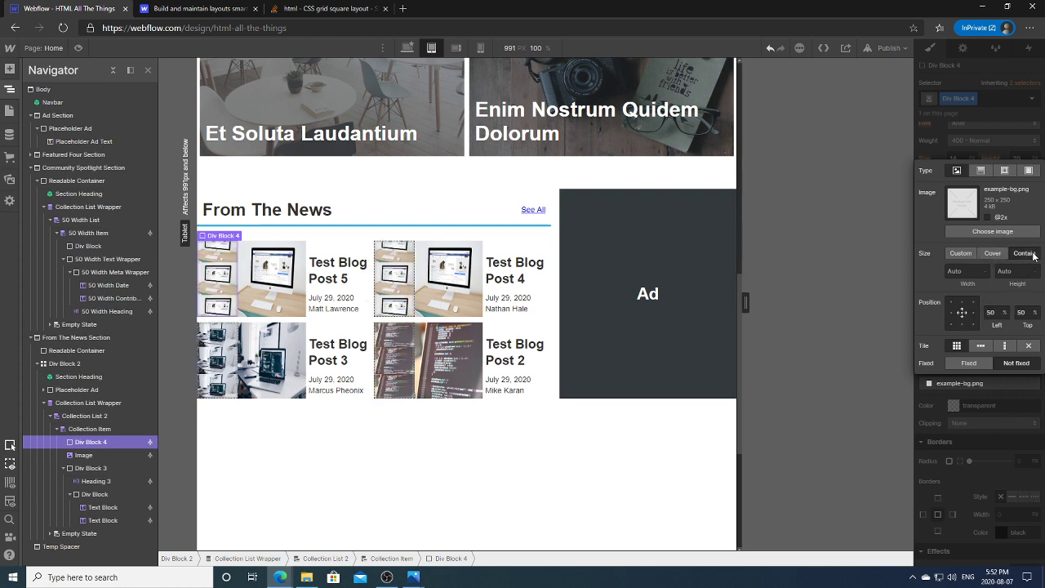
left_click(991, 253)
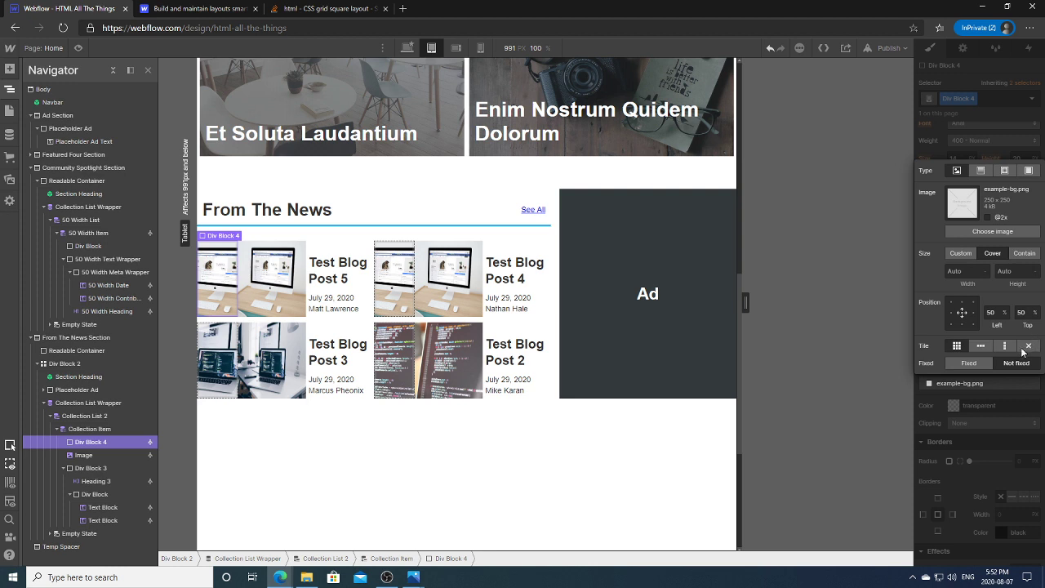
left_click(962, 446)
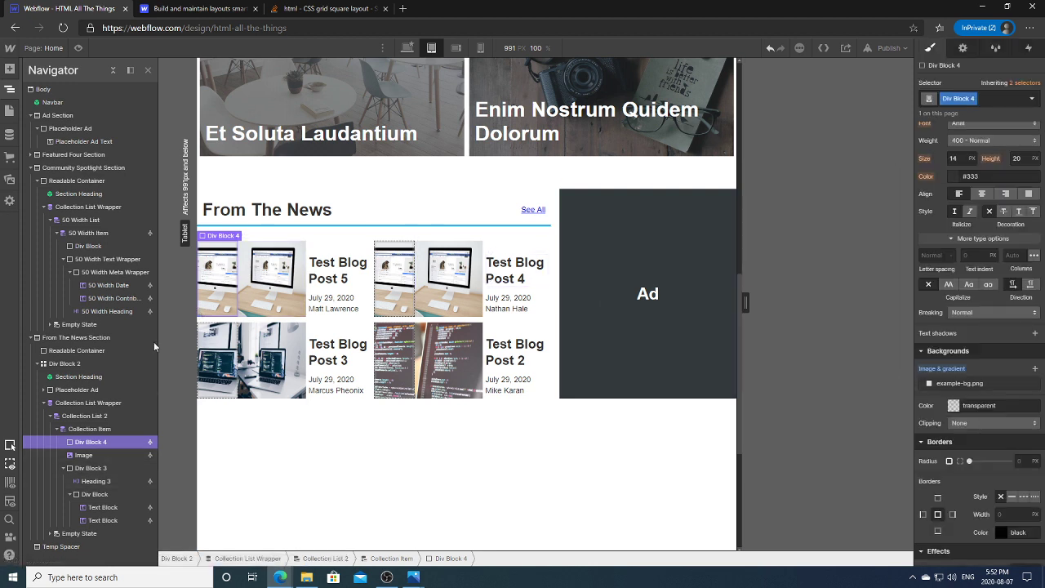
left_click(139, 454)
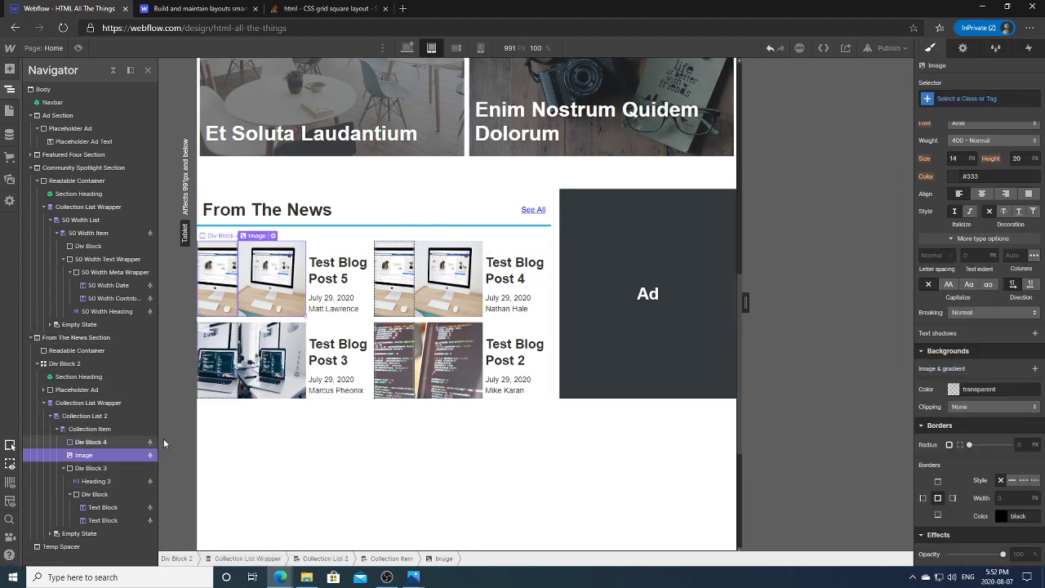
Step: Delete the original card image and size the thumbnail block 150 px wide by 100 px tall
key("Delete")
left_click(412, 268)
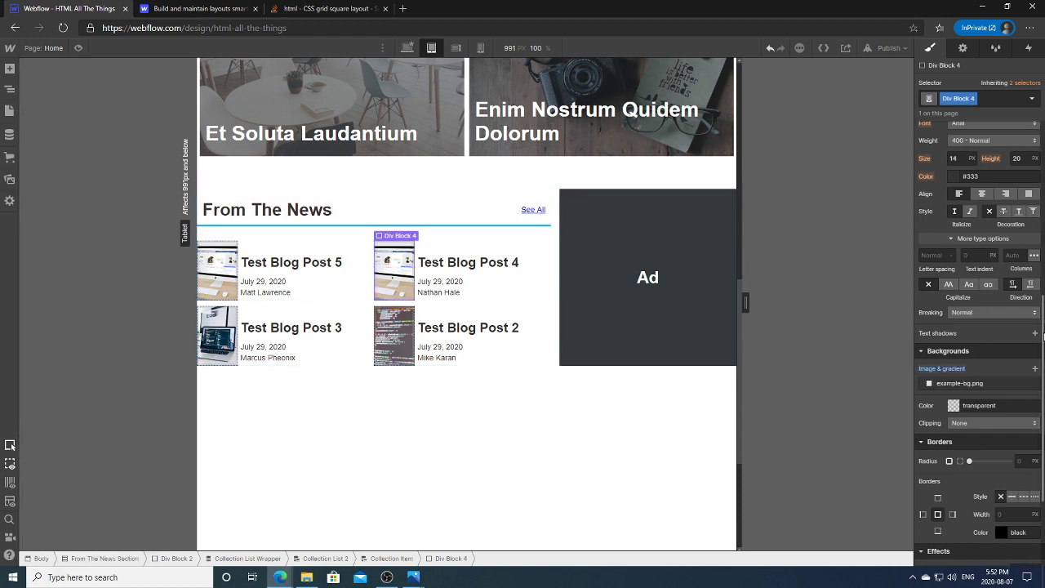
scroll(1042, 335, "up", 5)
left_click(960, 218)
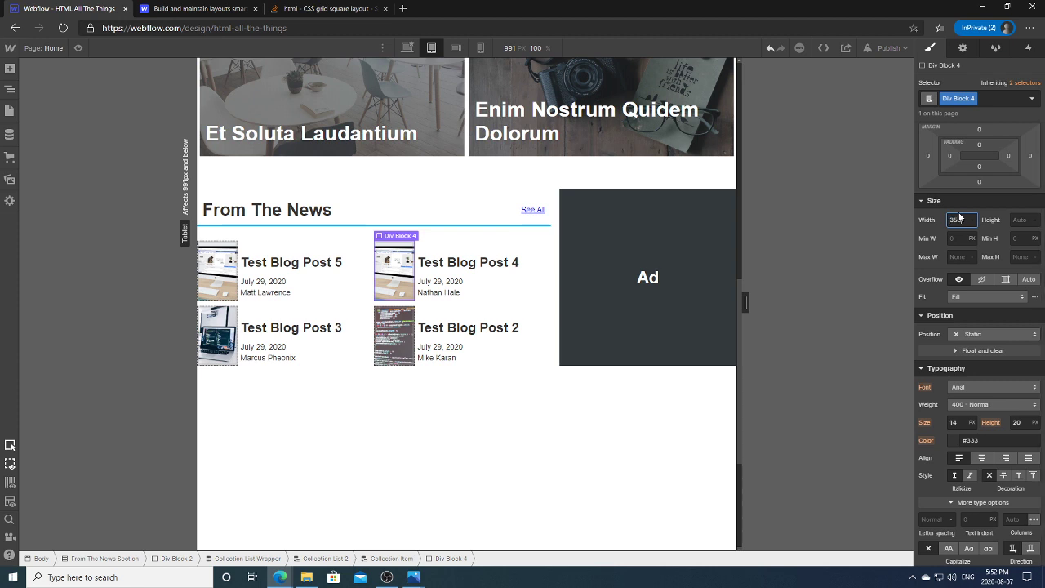
key("Return")
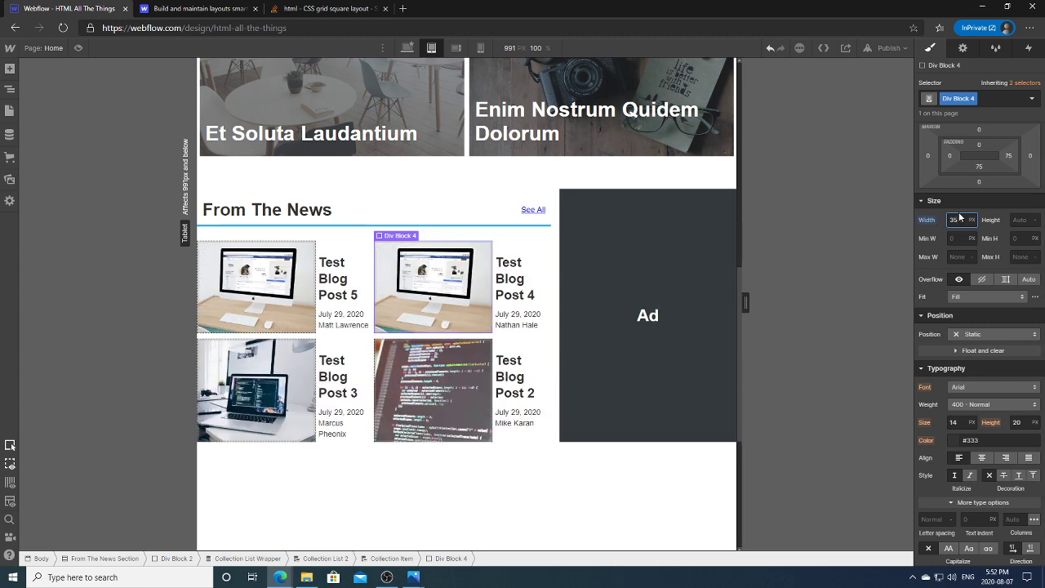
key("BackSpace")
key("BackSpace")
key("Return")
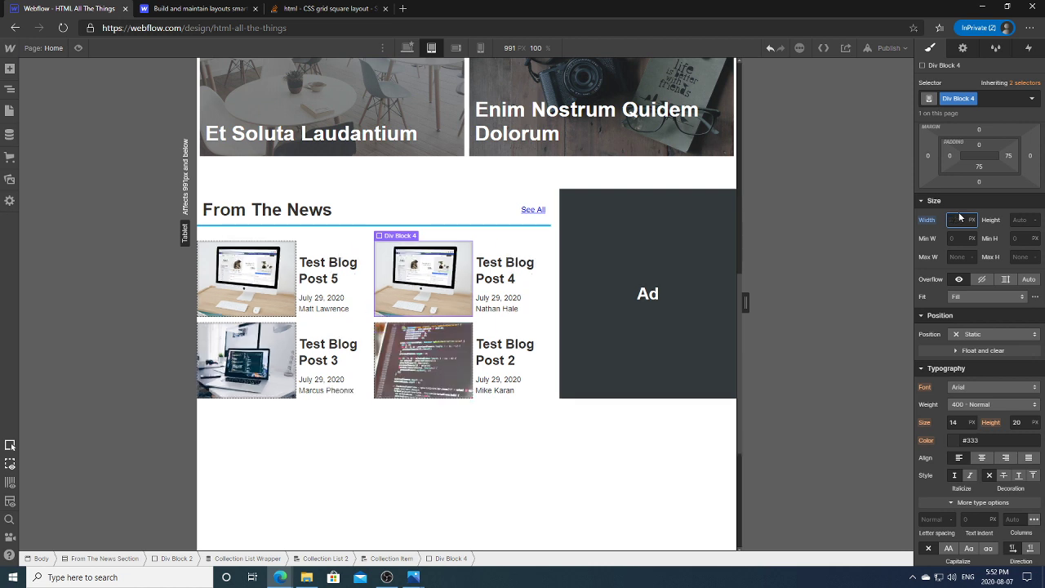
type("80")
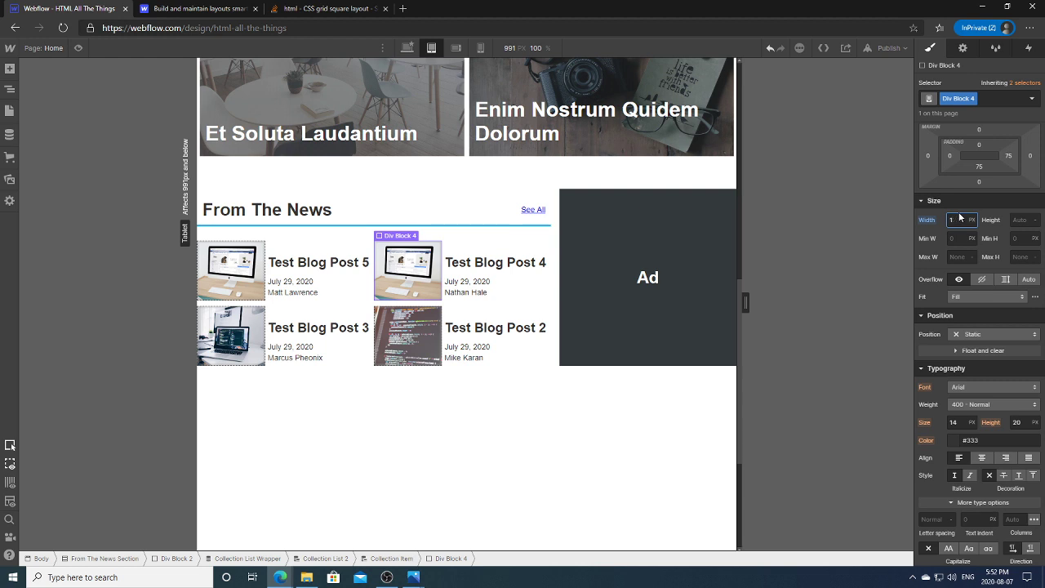
key("Return")
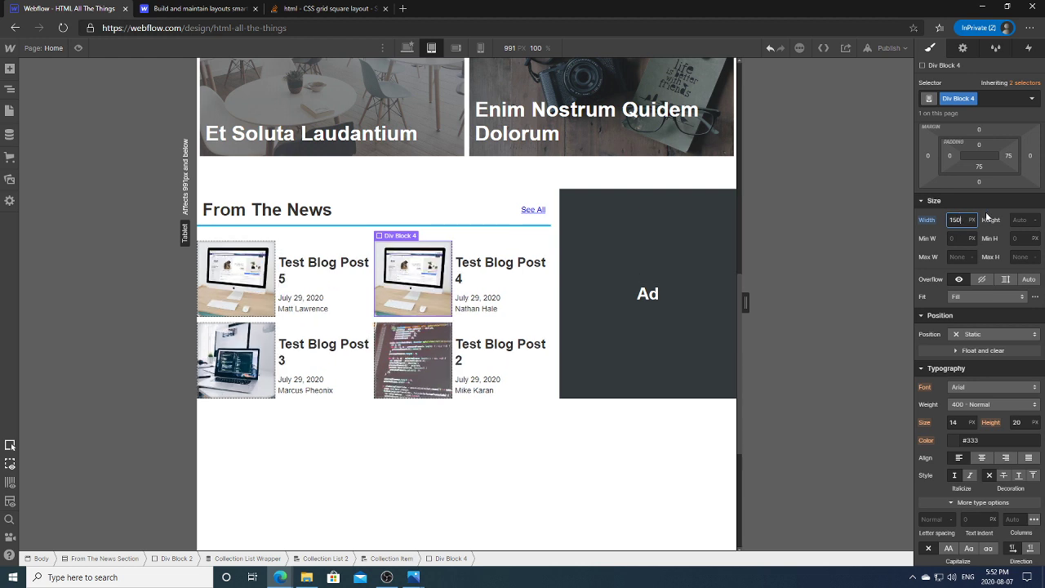
left_click(1018, 219)
type("125")
key("Return")
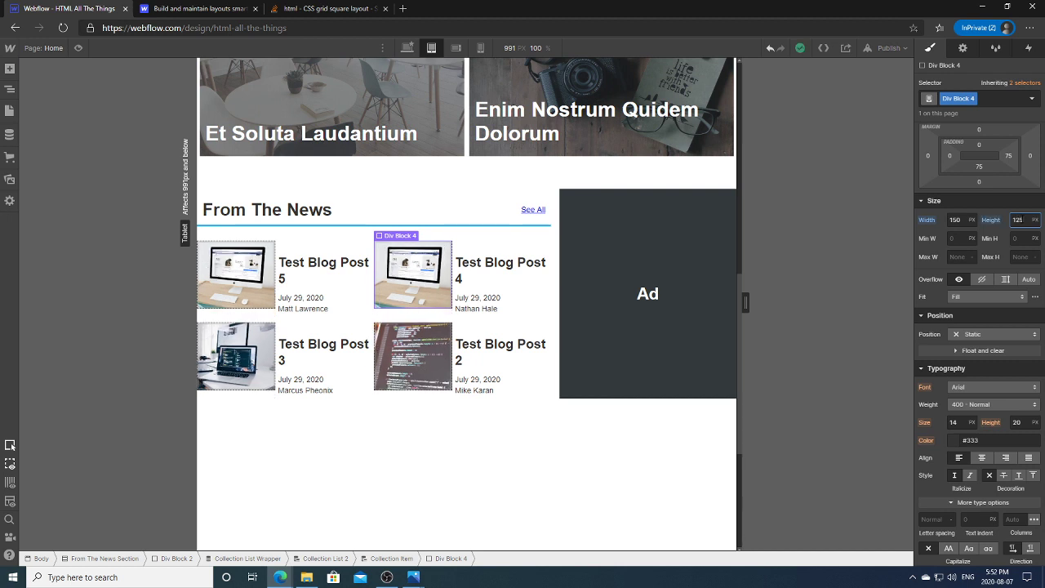
type("100")
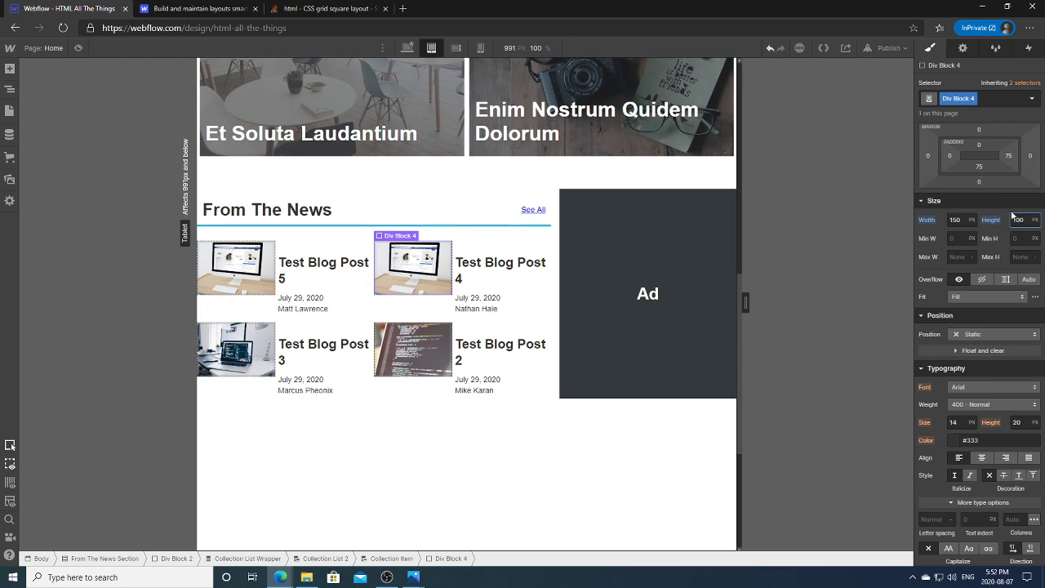
Step: Change the Test Blog Post 4 title to a Heading 4
left_click(526, 297)
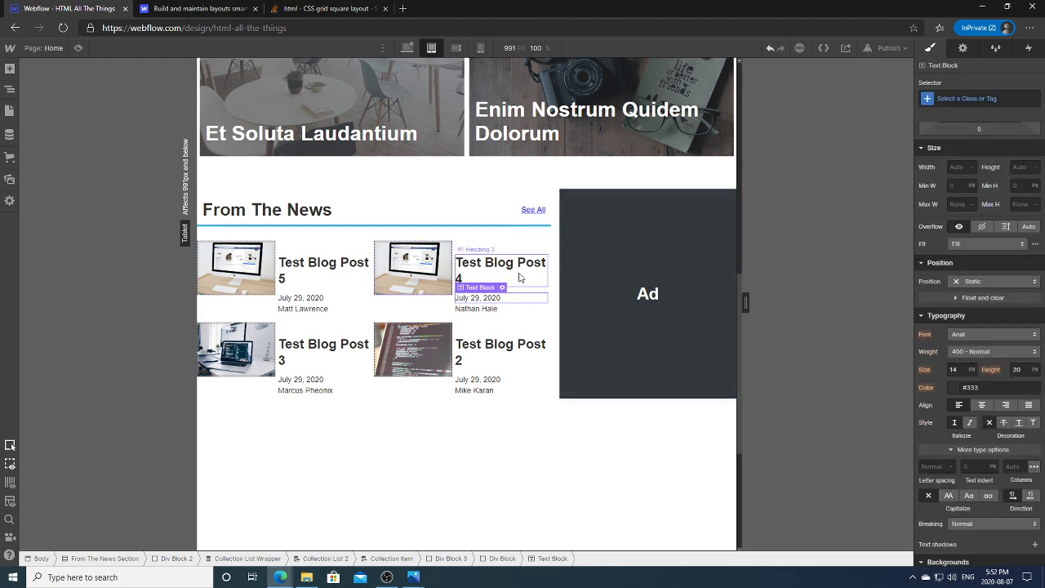
left_click(519, 278)
double_click(524, 275)
left_click(534, 320)
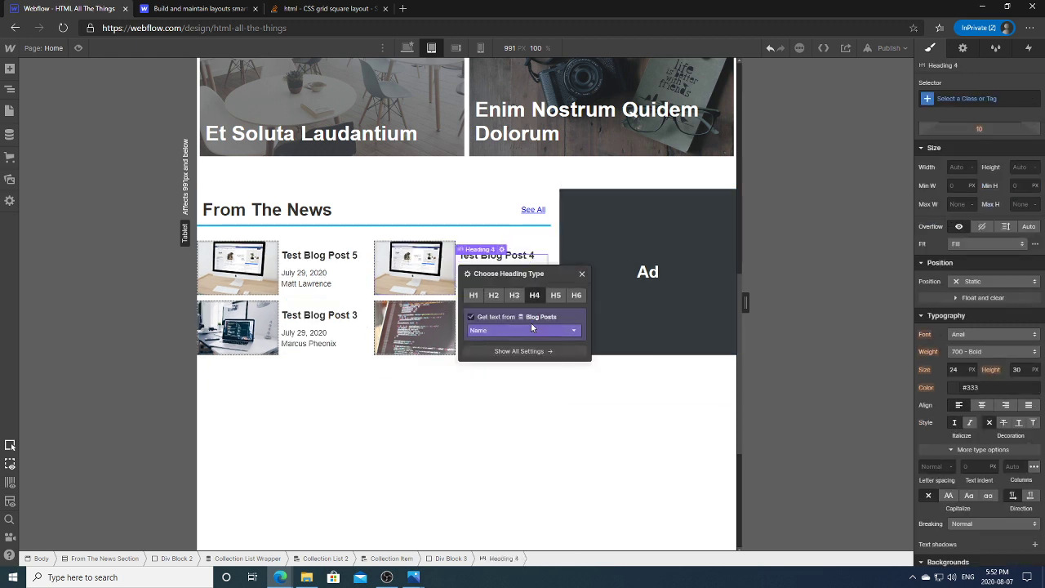
left_click(558, 347)
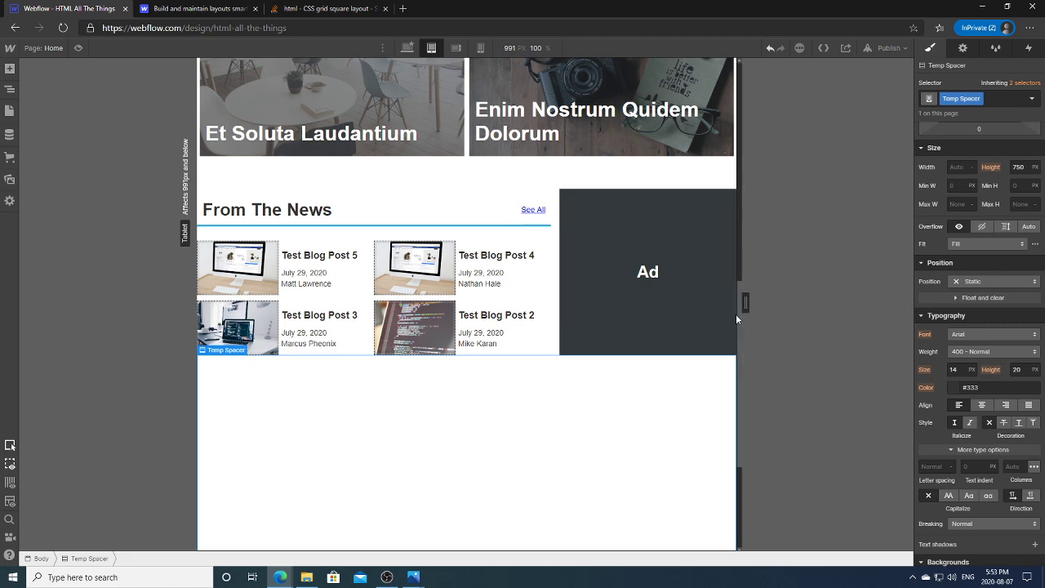
Step: Switch the canvas to the desktop breakpoint and select the featured posts list
scroll(736, 314, "up", 3)
scroll(739, 163, "up", 5)
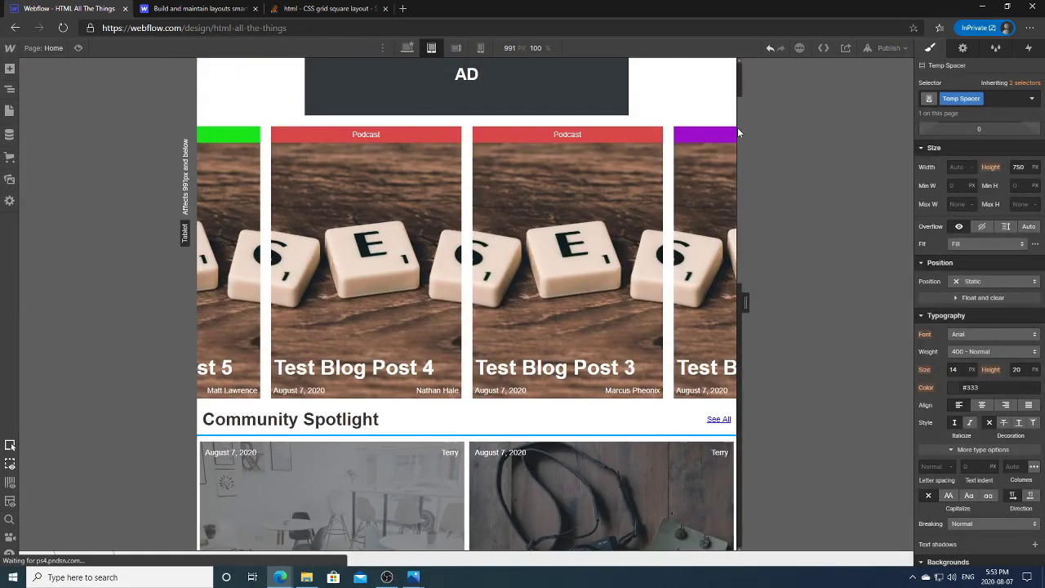
scroll(702, 163, "down", 3)
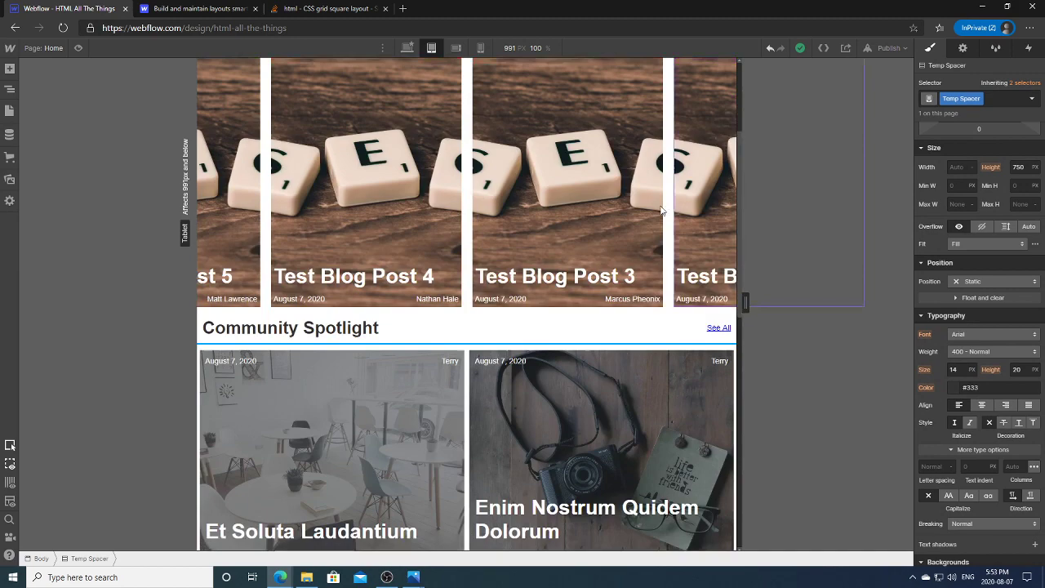
left_click(590, 320)
scroll(738, 175, "up", 1)
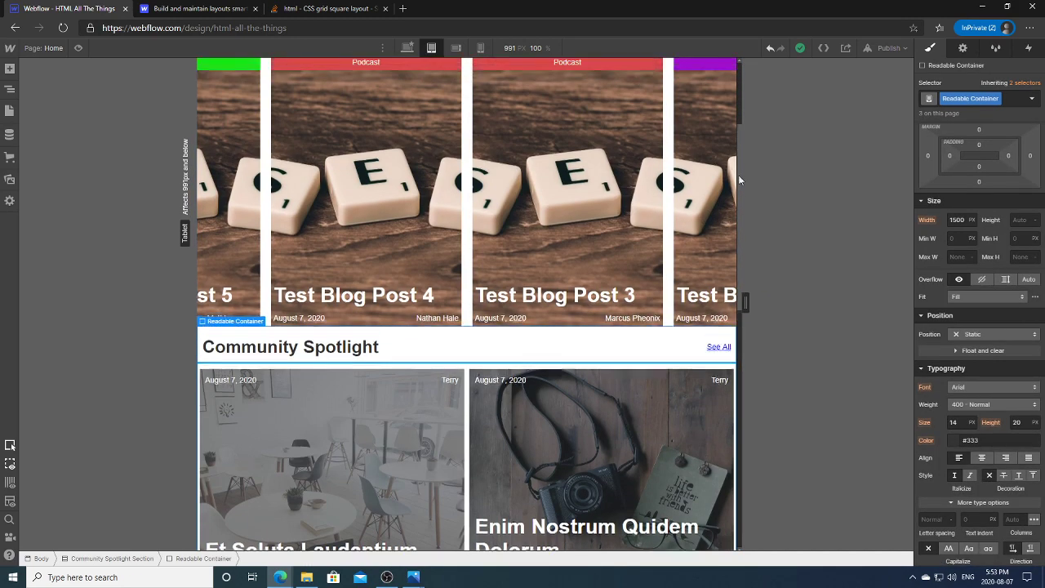
scroll(748, 375, "down", 5)
scroll(748, 326, "up", 5)
scroll(752, 160, "up", 1)
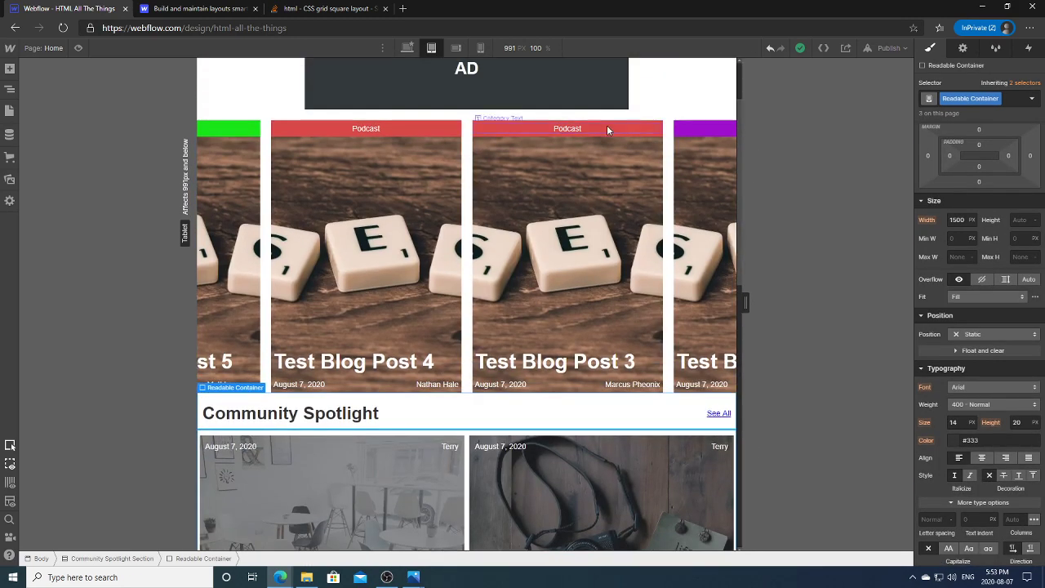
left_click(608, 128)
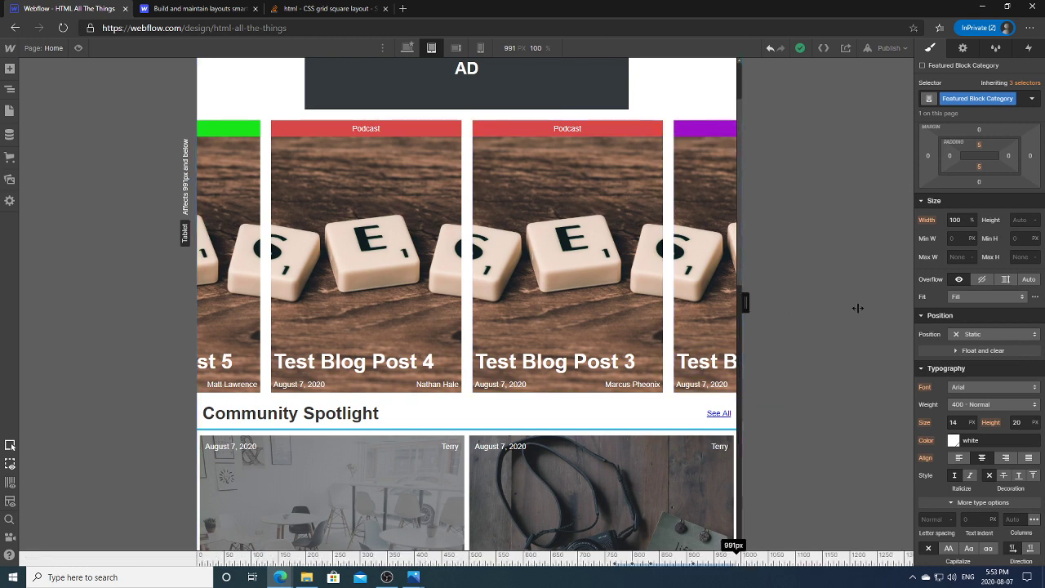
left_click(407, 48)
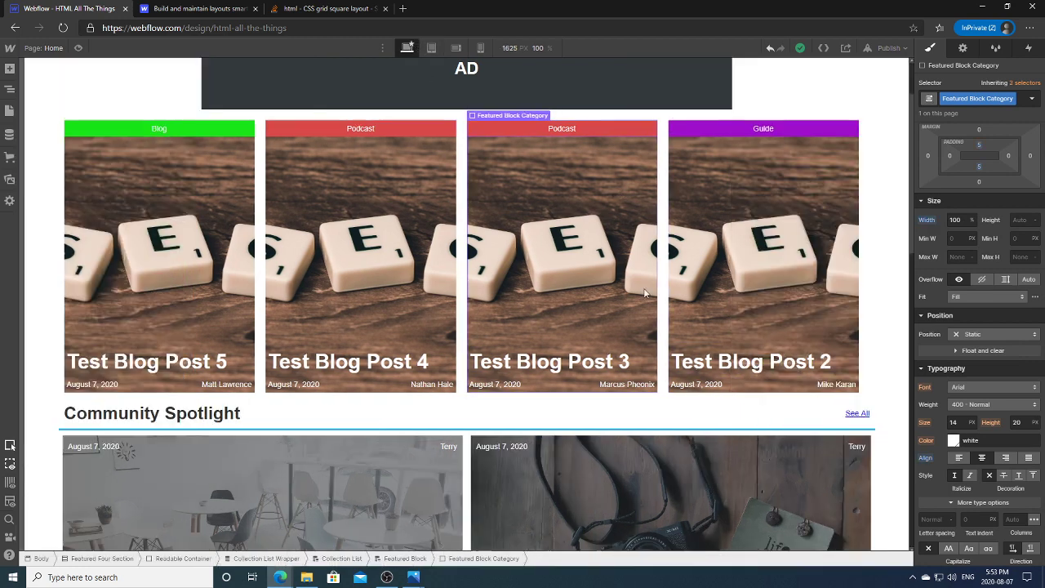
left_click(865, 377)
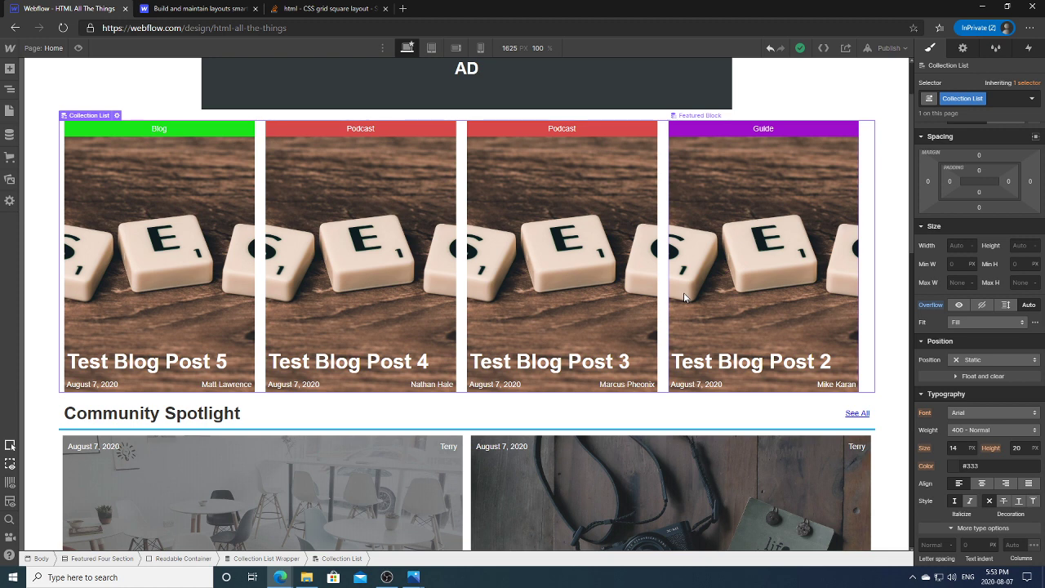
Step: In the Navigator, try a 100% max width on the Collection List, then reset it to none
left_click(11, 90)
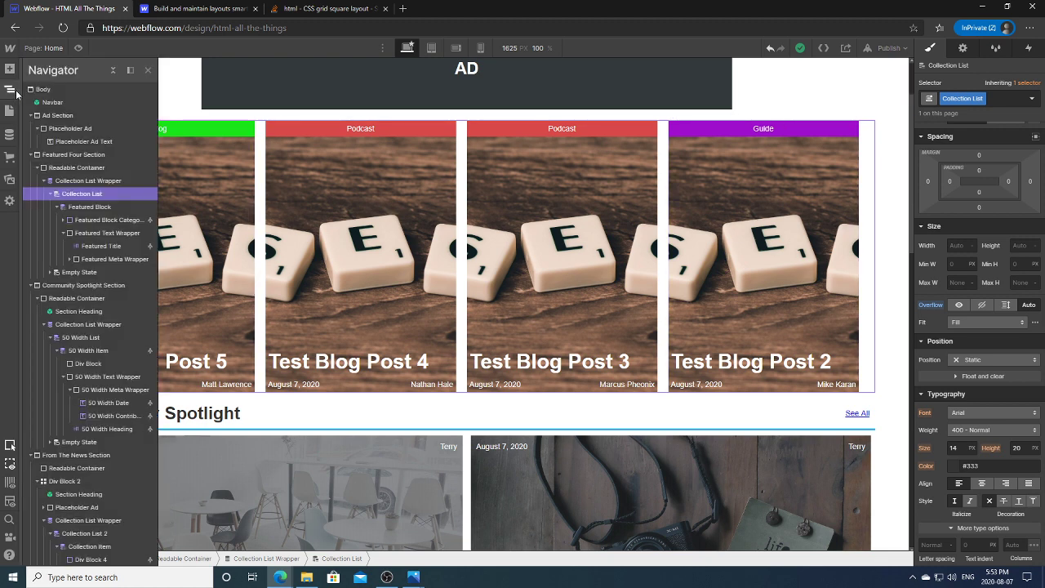
left_click(95, 206)
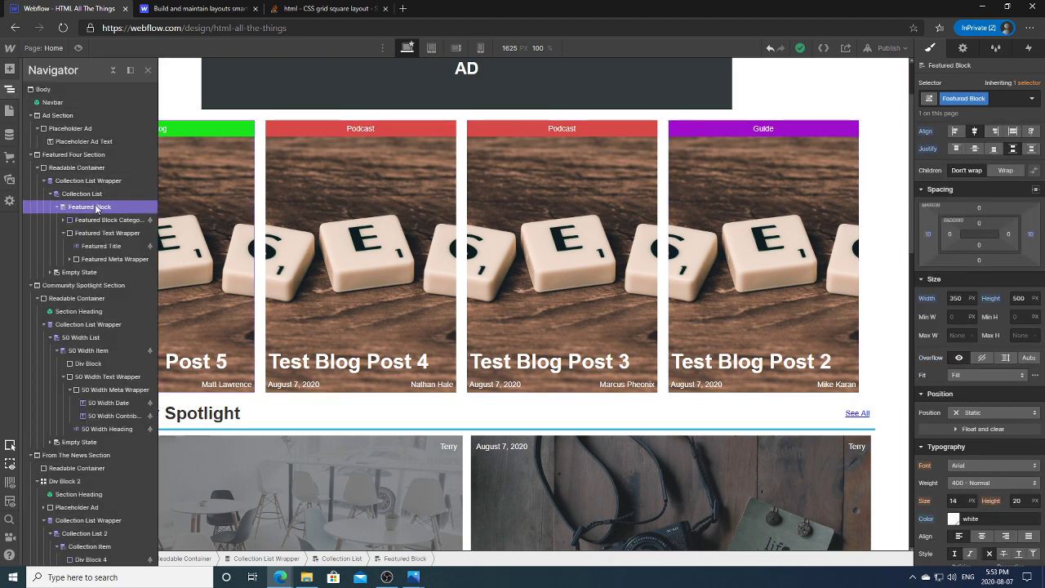
left_click(101, 194)
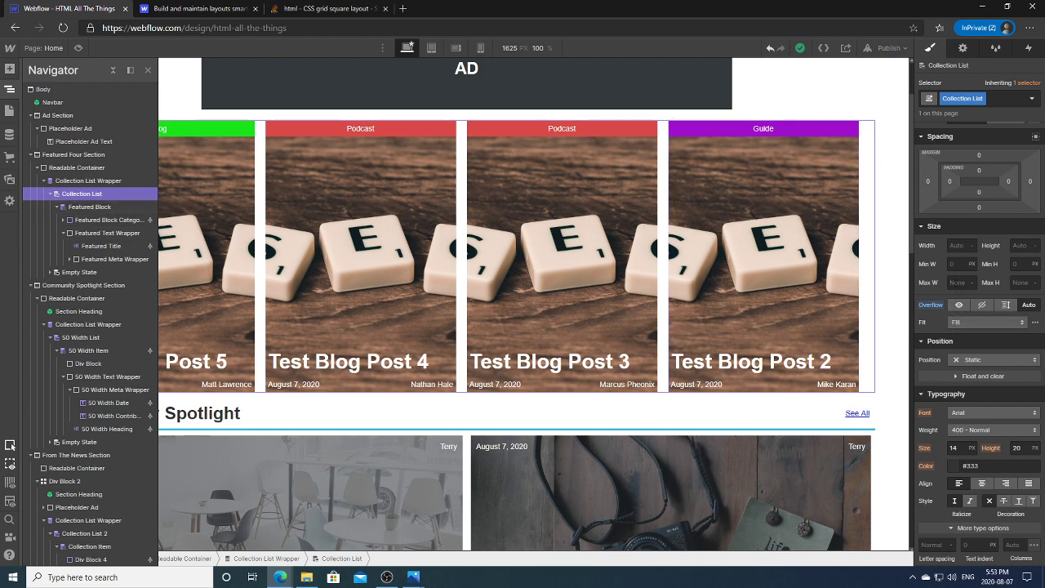
left_click(959, 282)
type("100%")
key("Return")
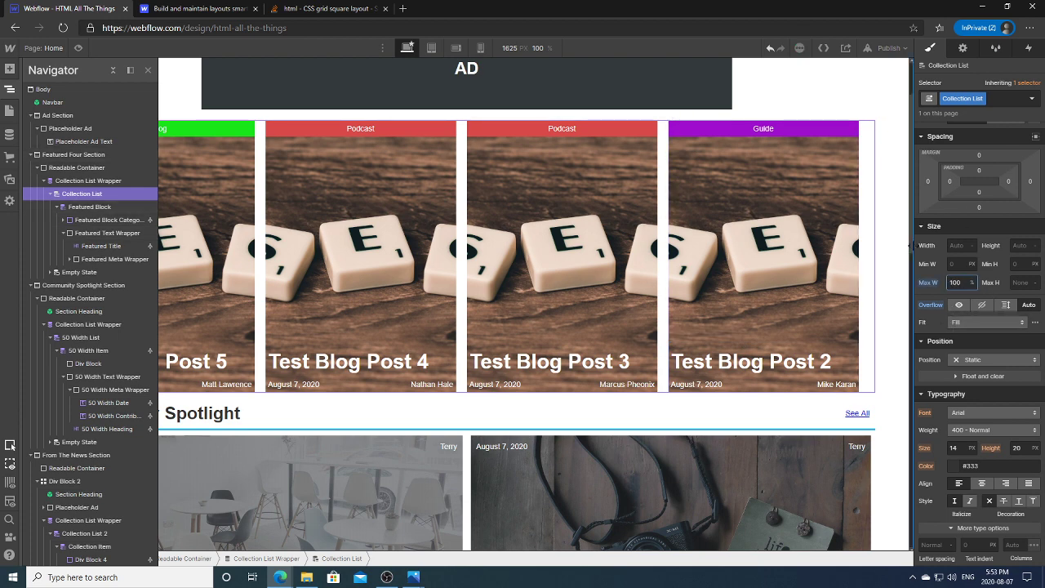
left_click_drag(910, 245, 742, 245)
left_click(928, 282)
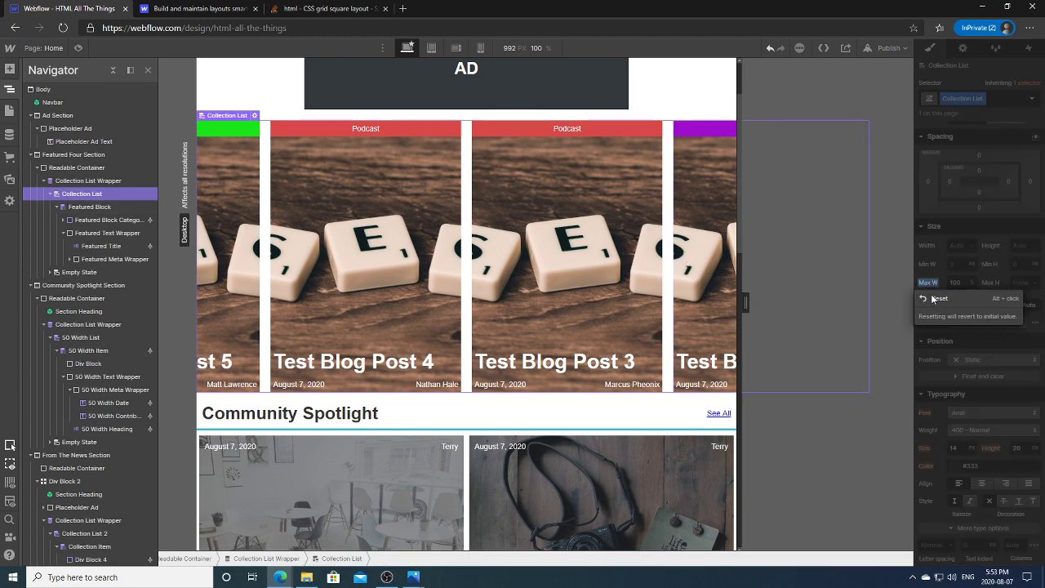
left_click(937, 299)
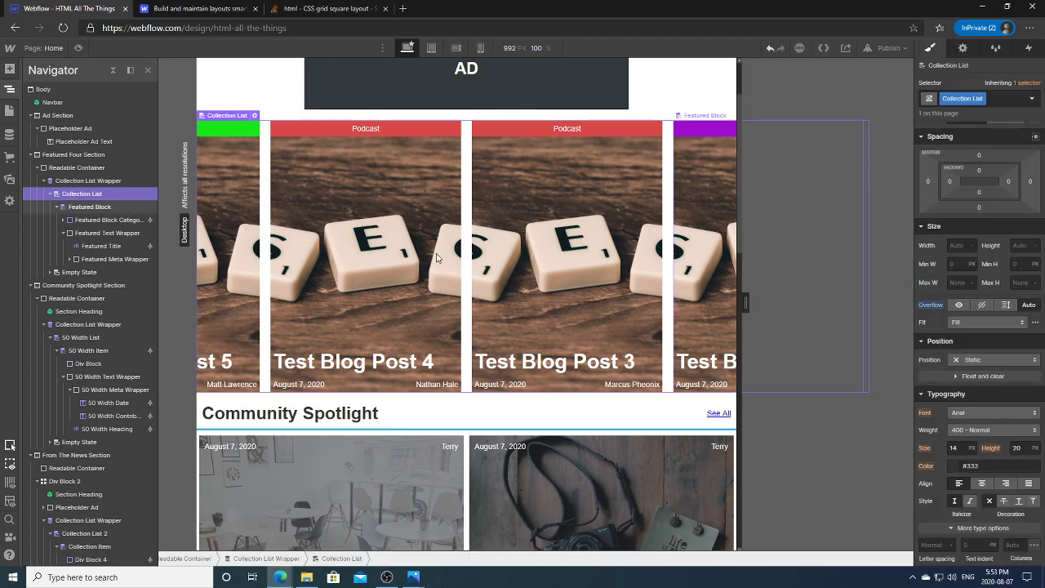
Step: Try Relative position on the Readable Container, then reset it to Static
left_click(120, 208)
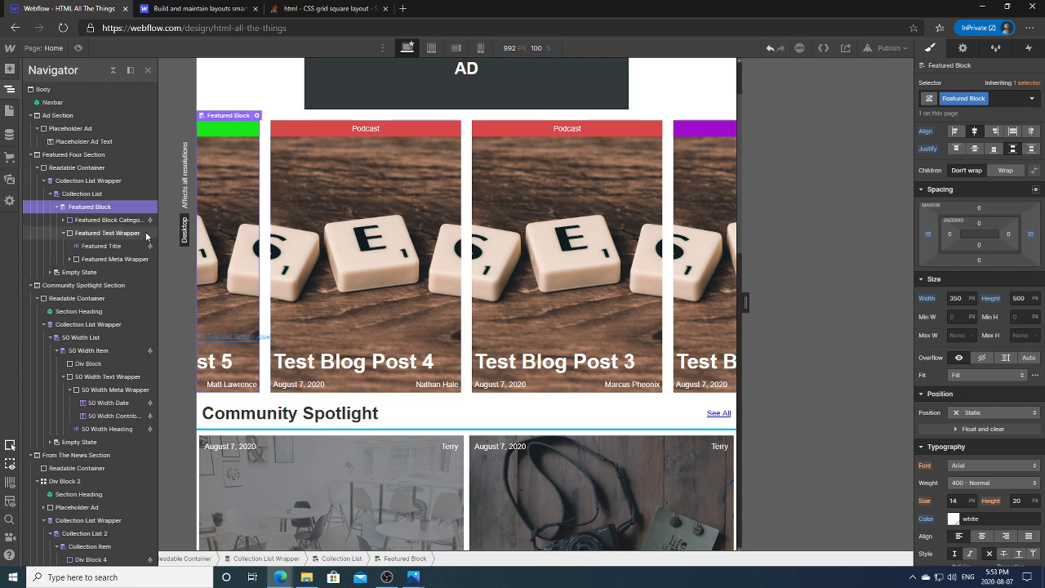
left_click(109, 221)
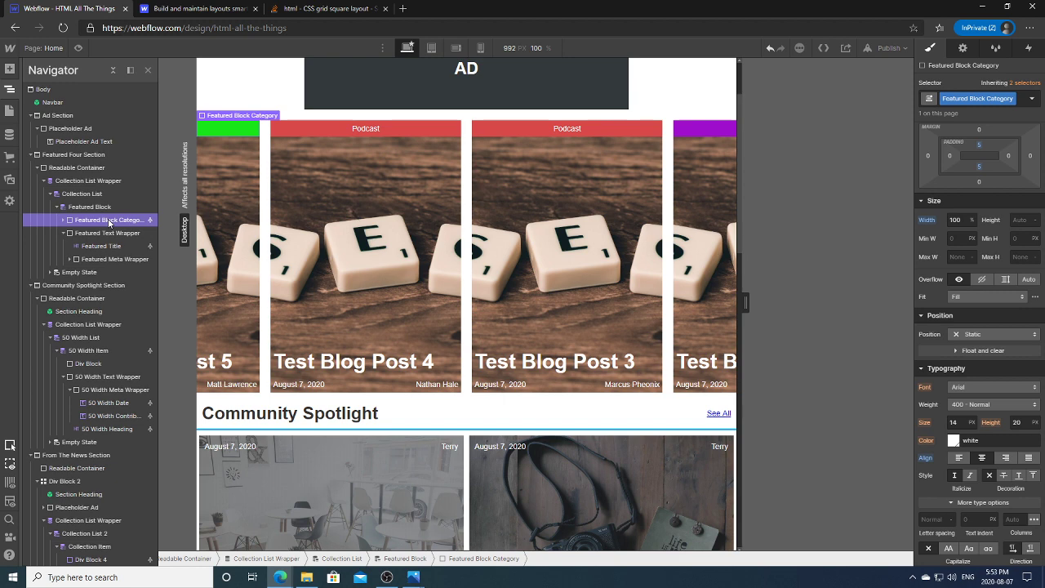
left_click(90, 207)
left_click(82, 194)
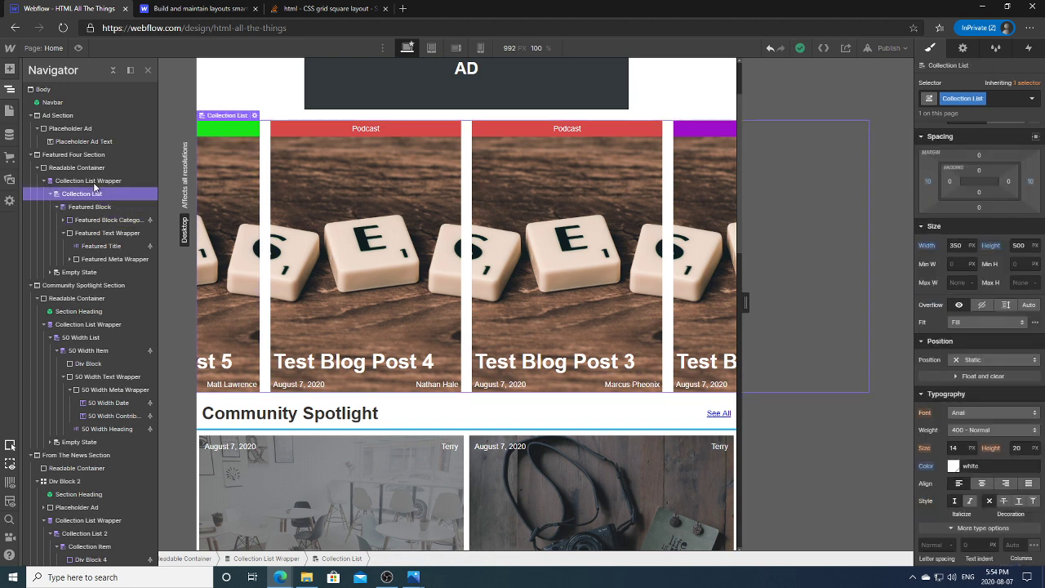
left_click(94, 186)
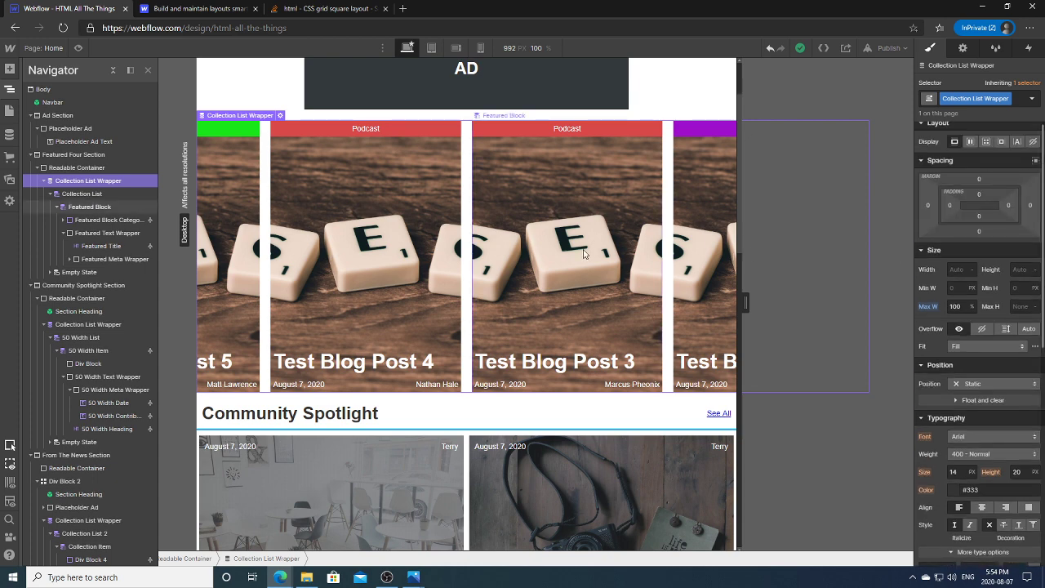
left_click(119, 184)
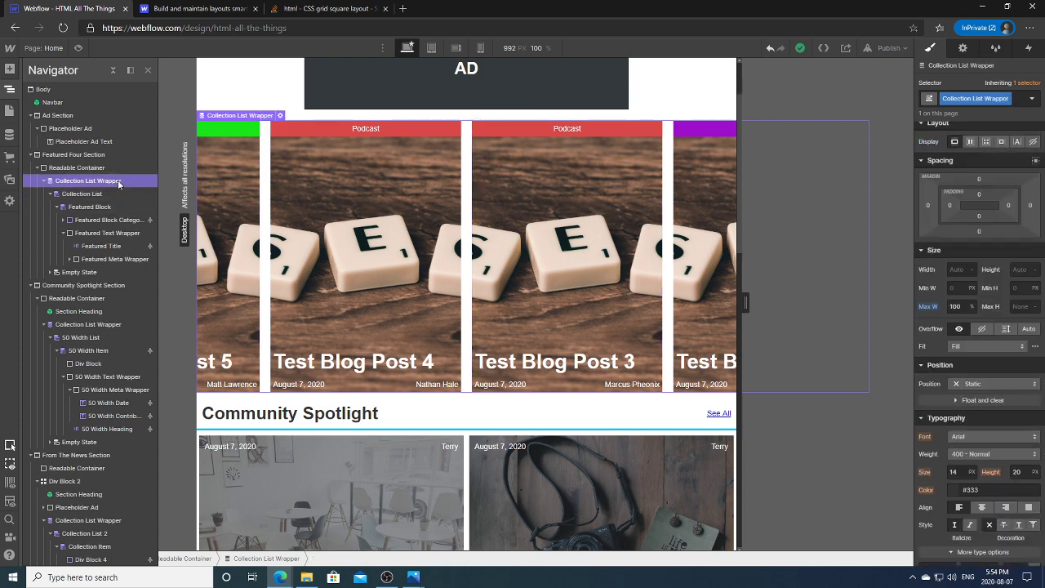
left_click(99, 168)
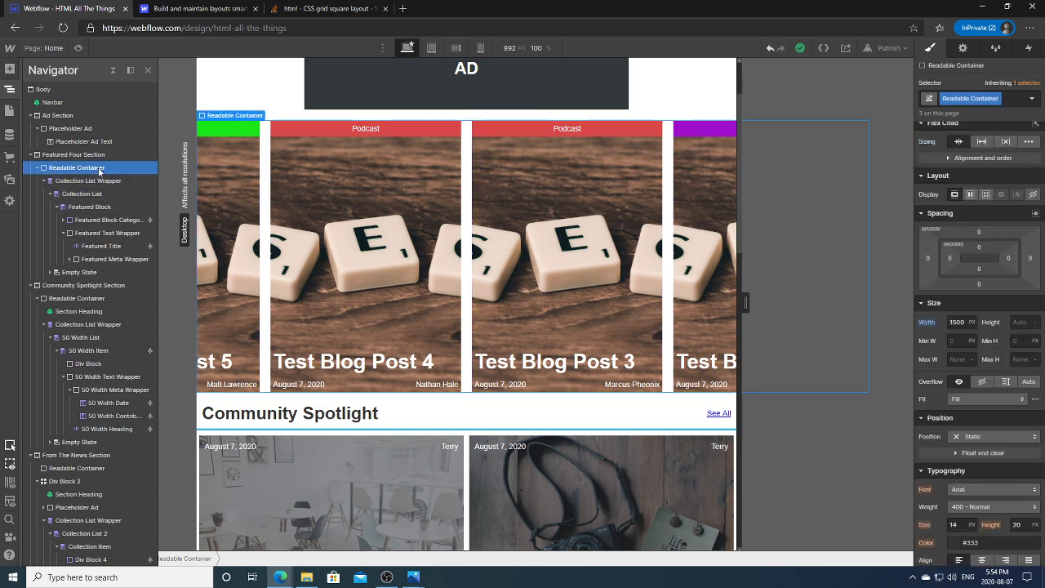
left_click(992, 437)
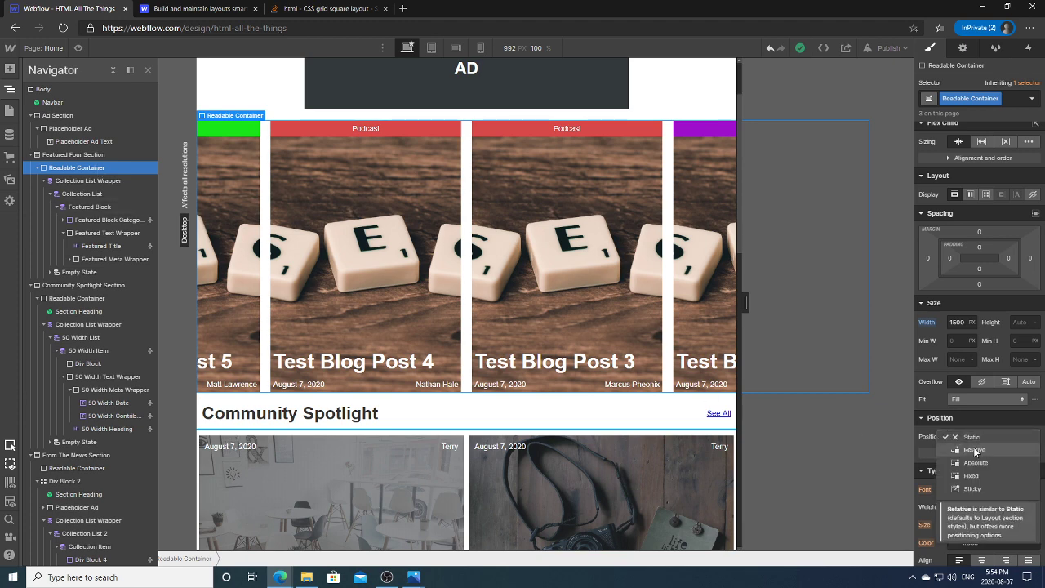
left_click(974, 450)
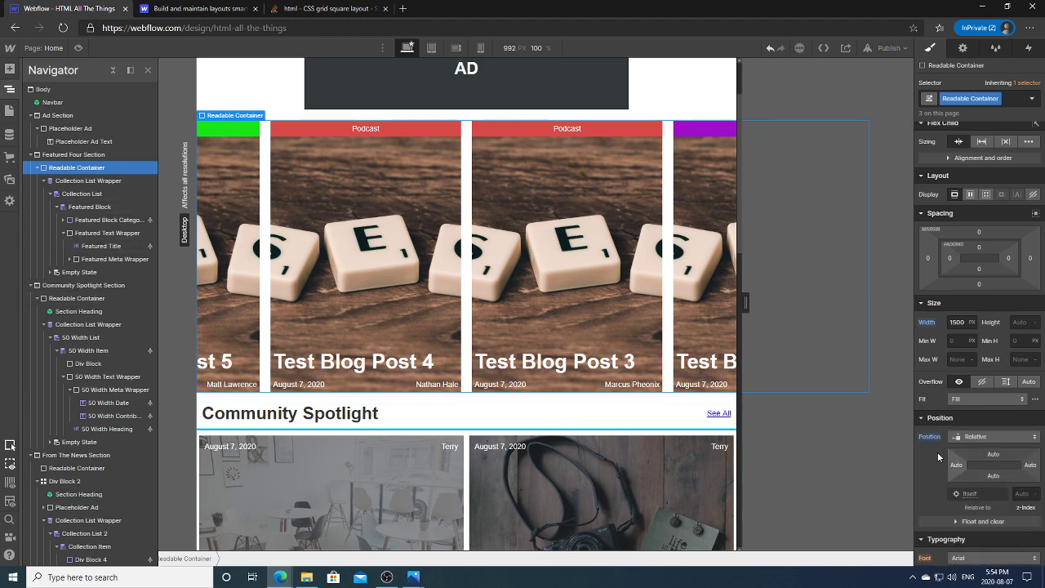
left_click(929, 436)
left_click(947, 453)
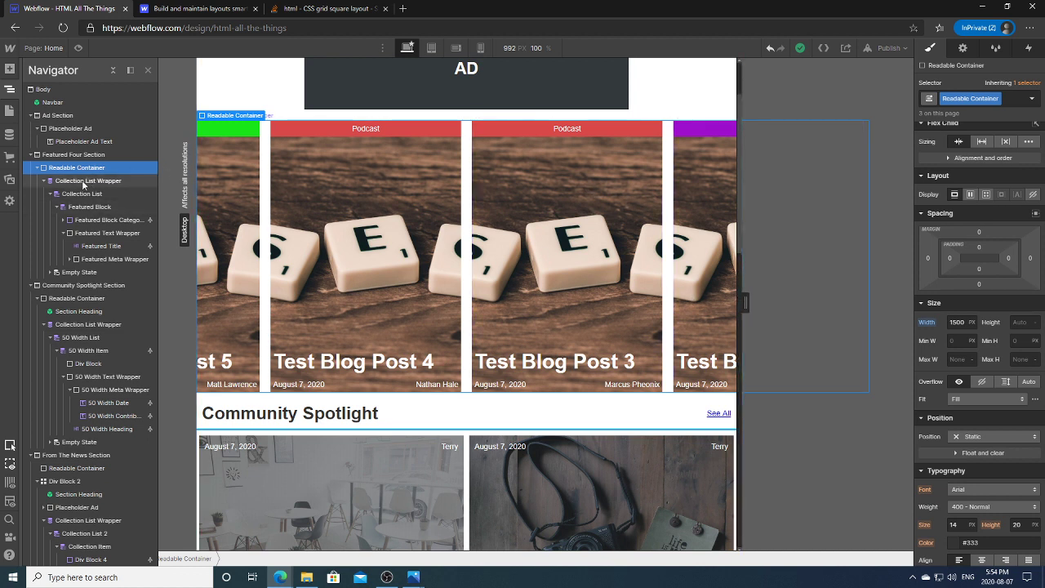
Step: Move the Collection List Wrapper above the Readable Container; try max width 1500 px, then 100%
left_click_drag(83, 183, 82, 168)
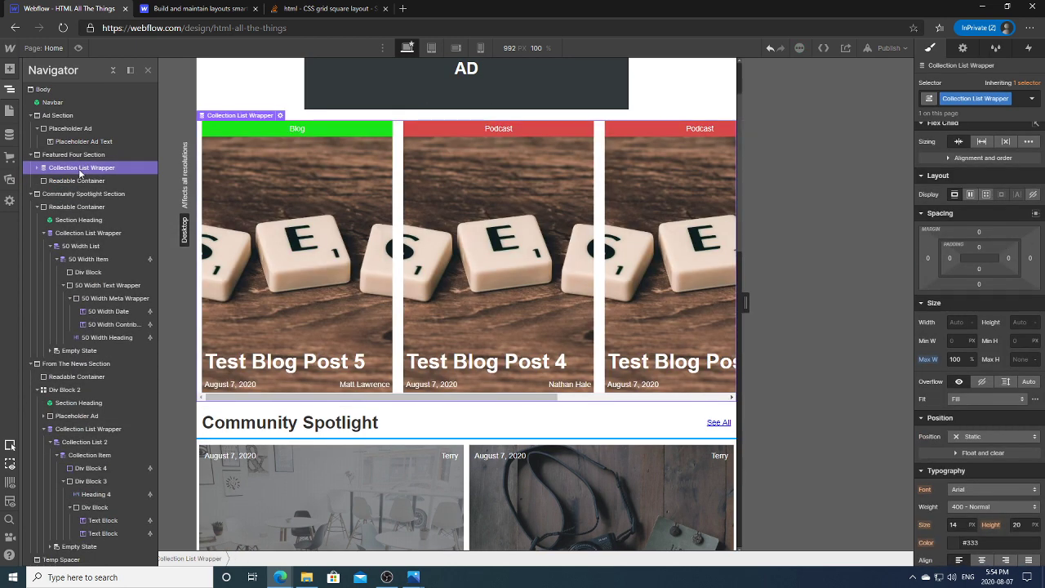
left_click(79, 181)
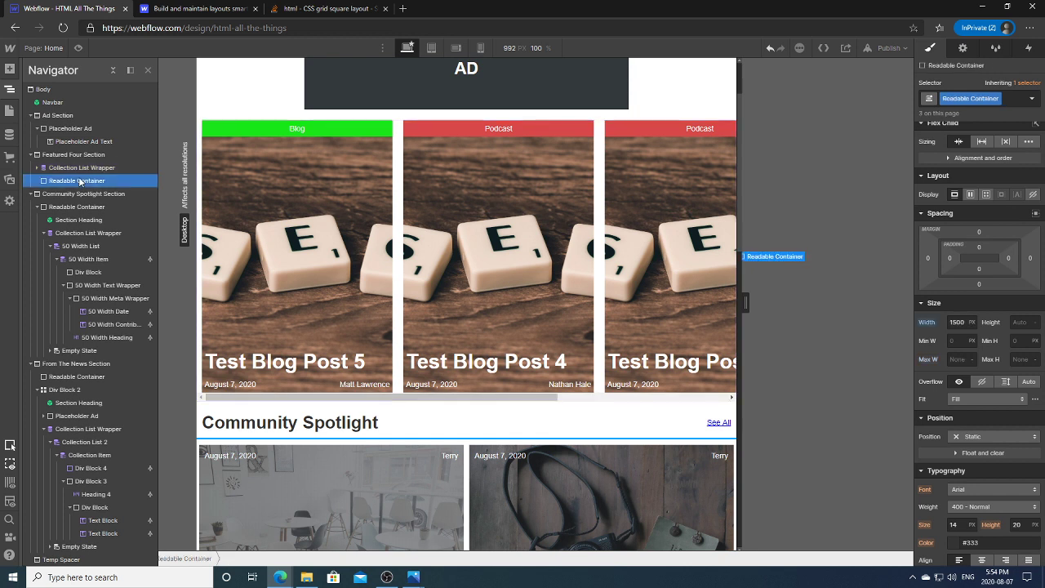
left_click(82, 169)
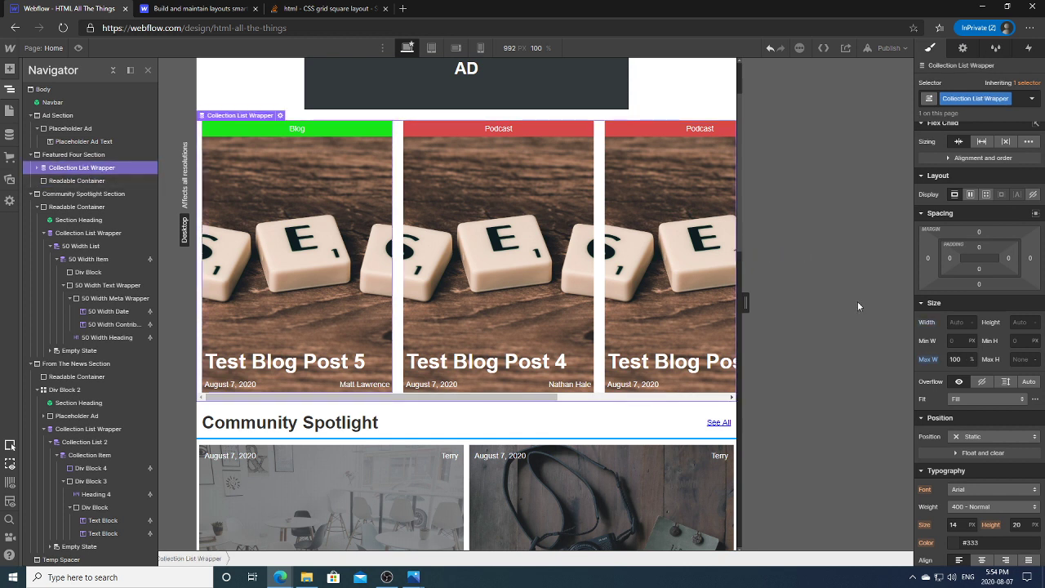
left_click(957, 359)
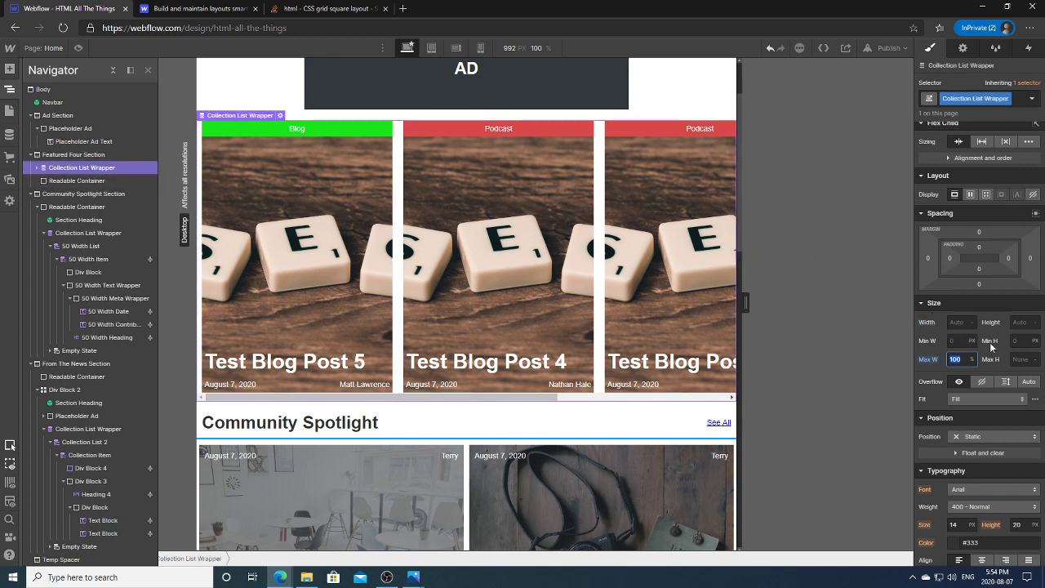
type("1500")
key("Return")
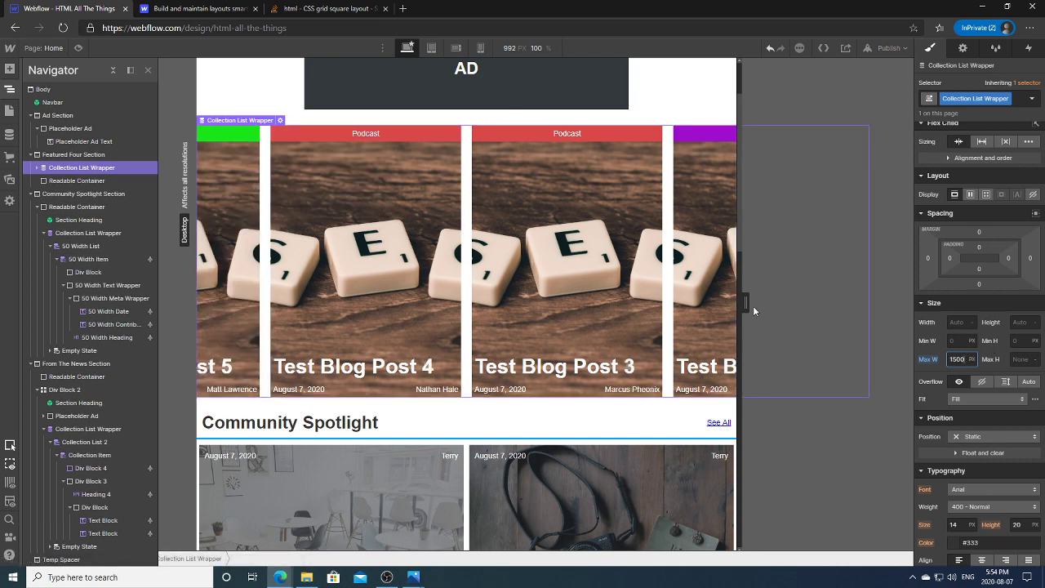
mouse_move(745, 303)
left_mouse_down()
mouse_move(851, 304)
mouse_move(729, 297)
left_mouse_up()
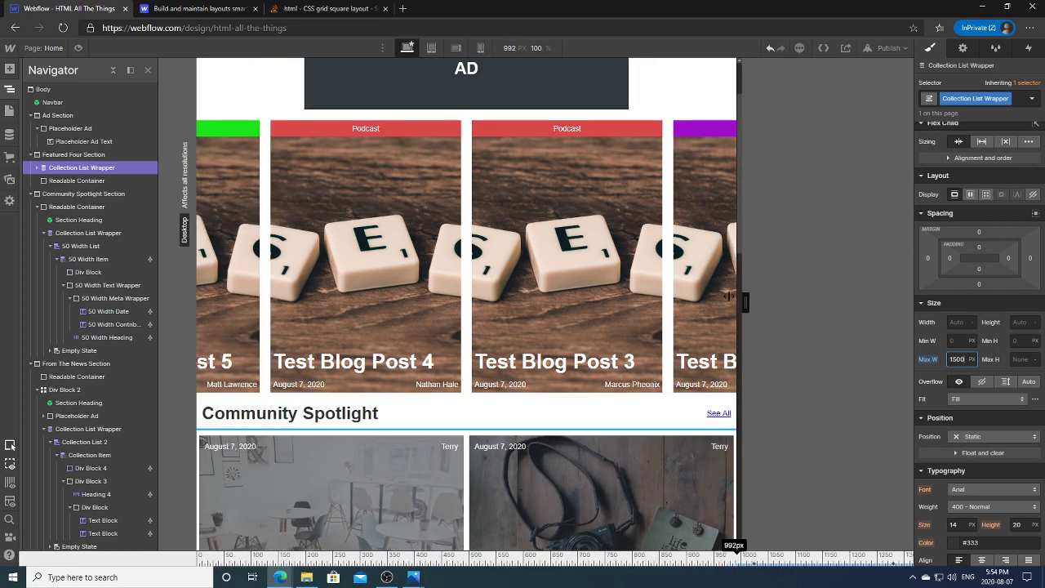
left_click(971, 360)
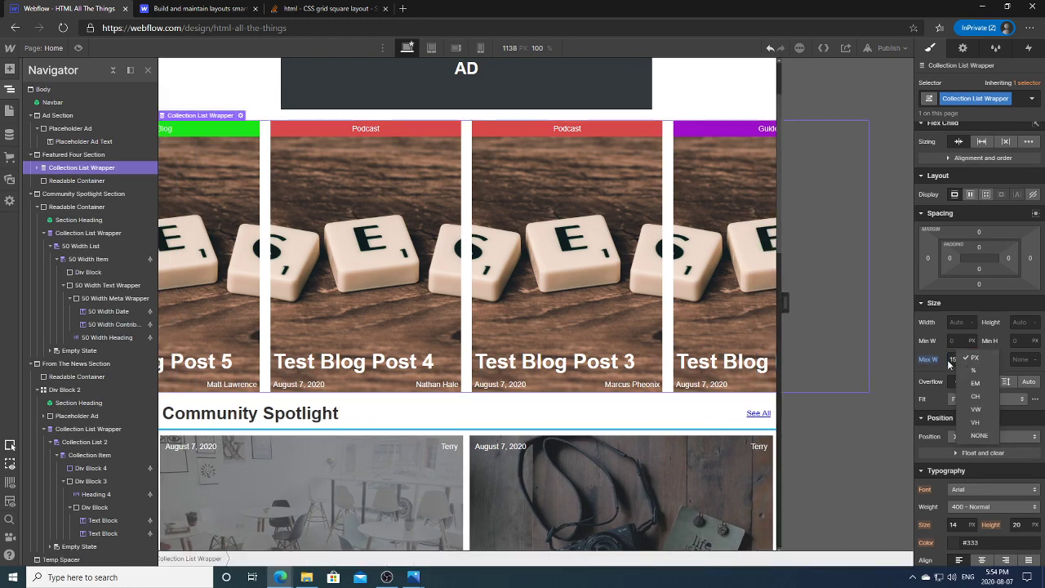
left_click(947, 359)
type("100")
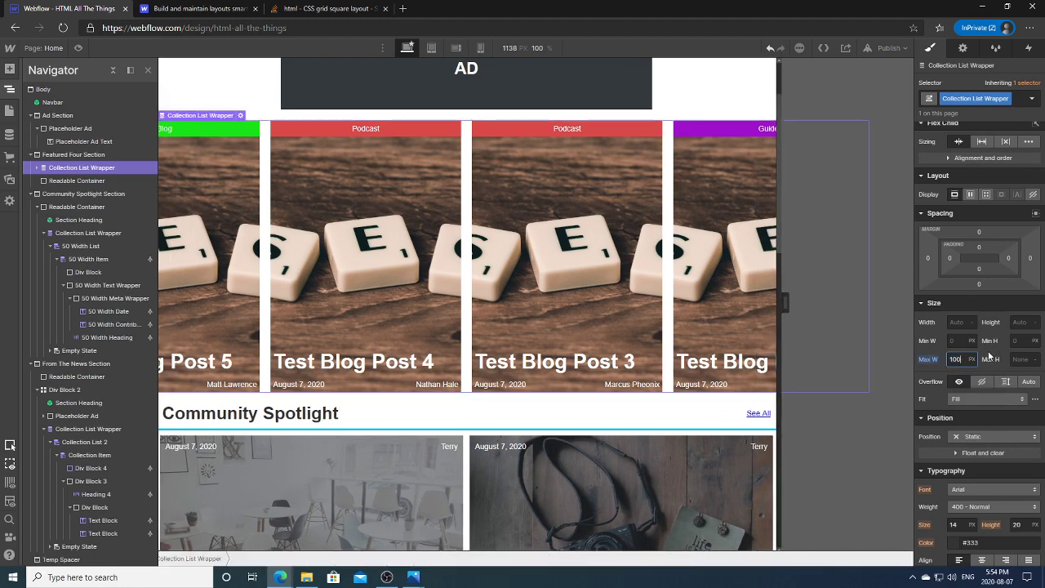
type("%")
key("Return")
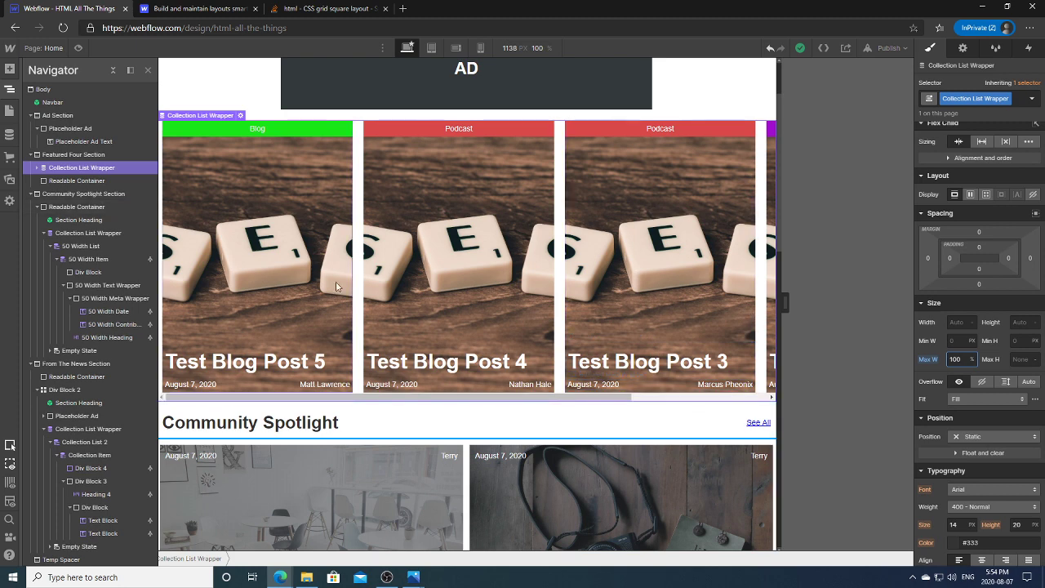
Step: Set the Readable Container's overflow to auto and nest the Collection List Wrapper back inside it
left_click(78, 180)
left_click_drag(82, 182, 83, 166)
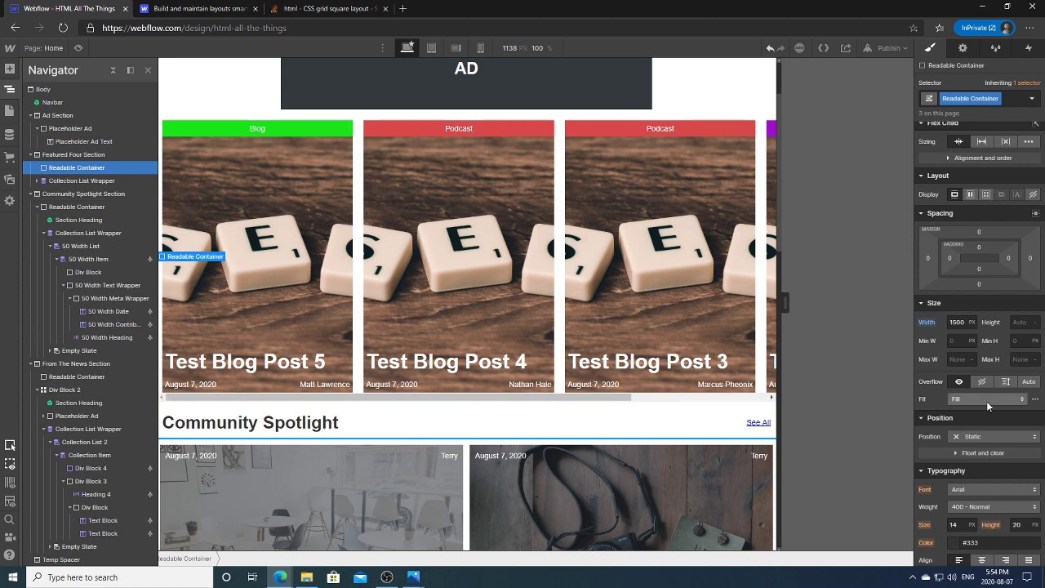
left_click(1030, 381)
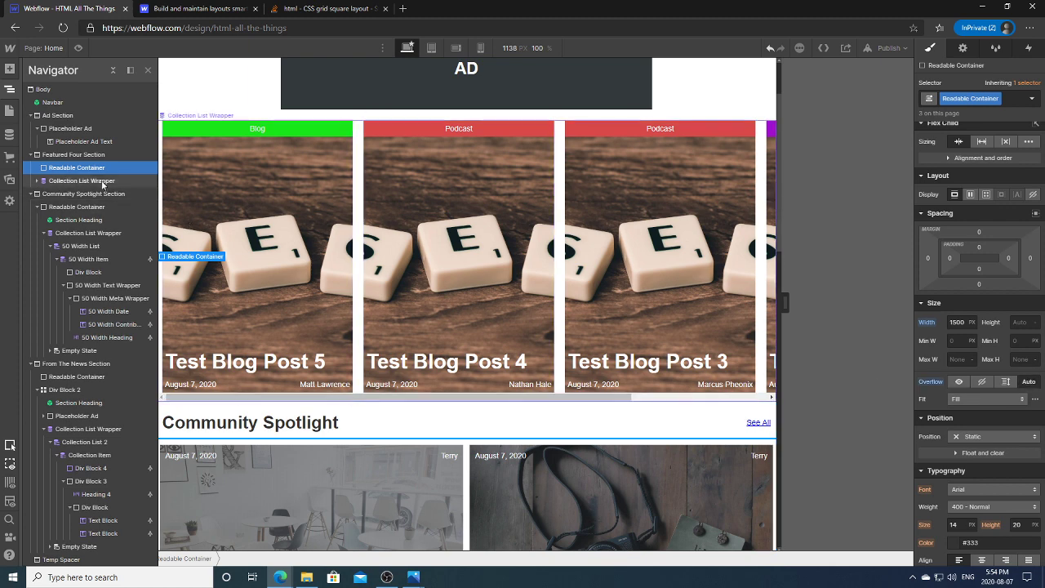
left_click_drag(76, 183, 83, 170)
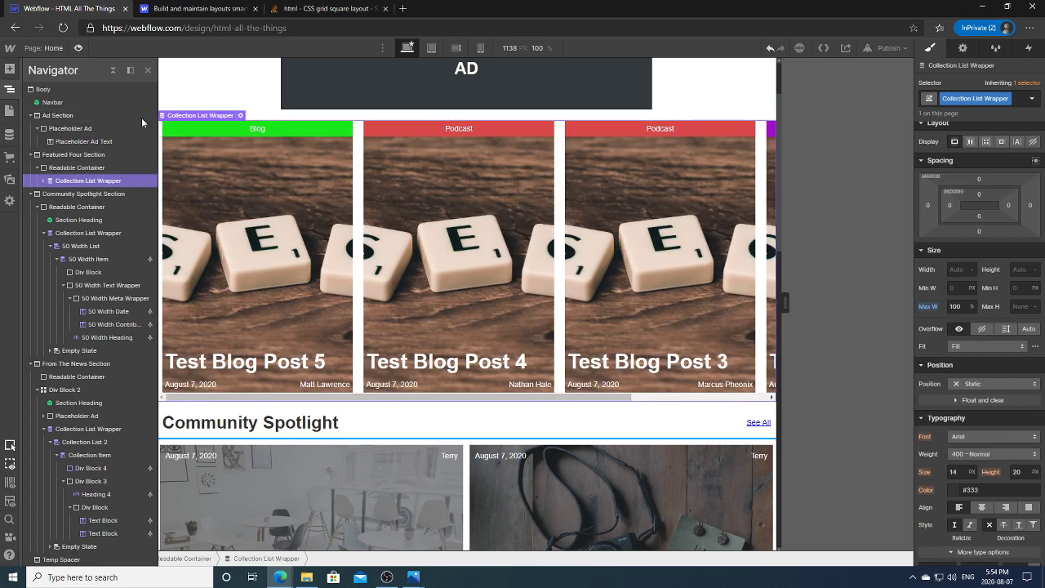
Step: Preview the page, then widen the canvas to about 1540 px
key("ctrl+shift+p")
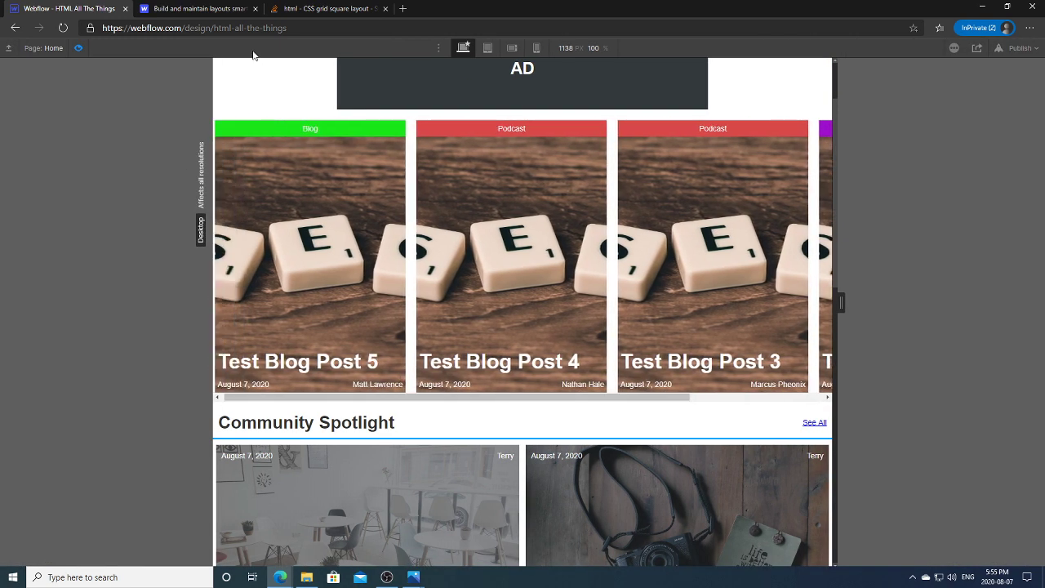
left_click(78, 47)
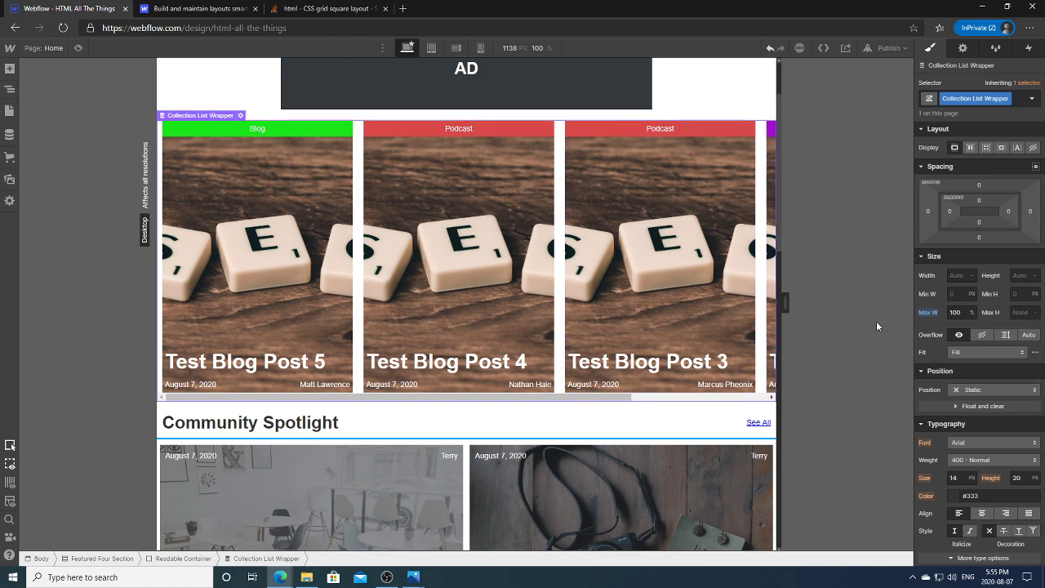
left_click_drag(782, 304, 916, 318)
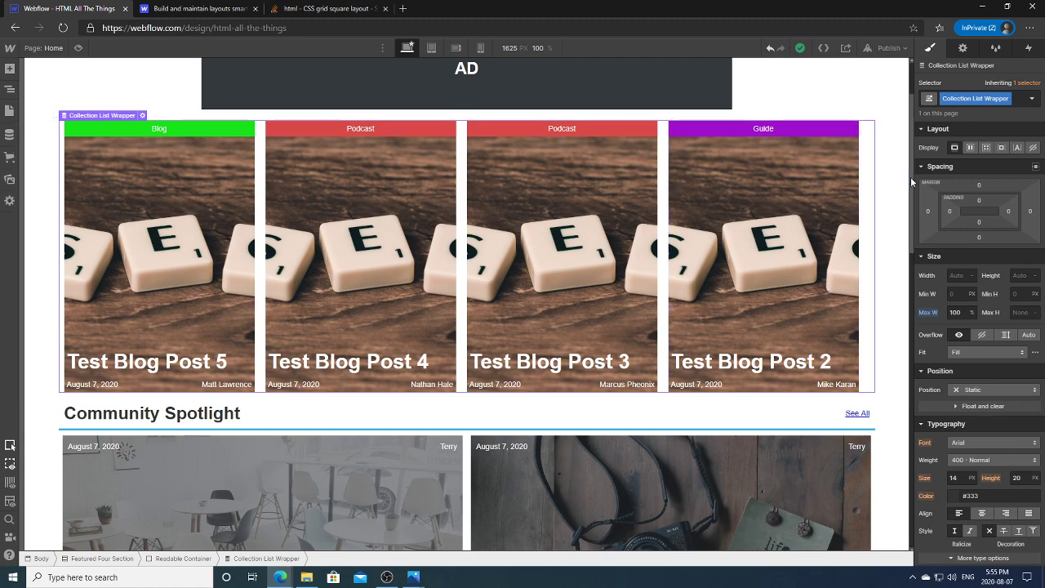
left_click_drag(918, 219, 912, 364)
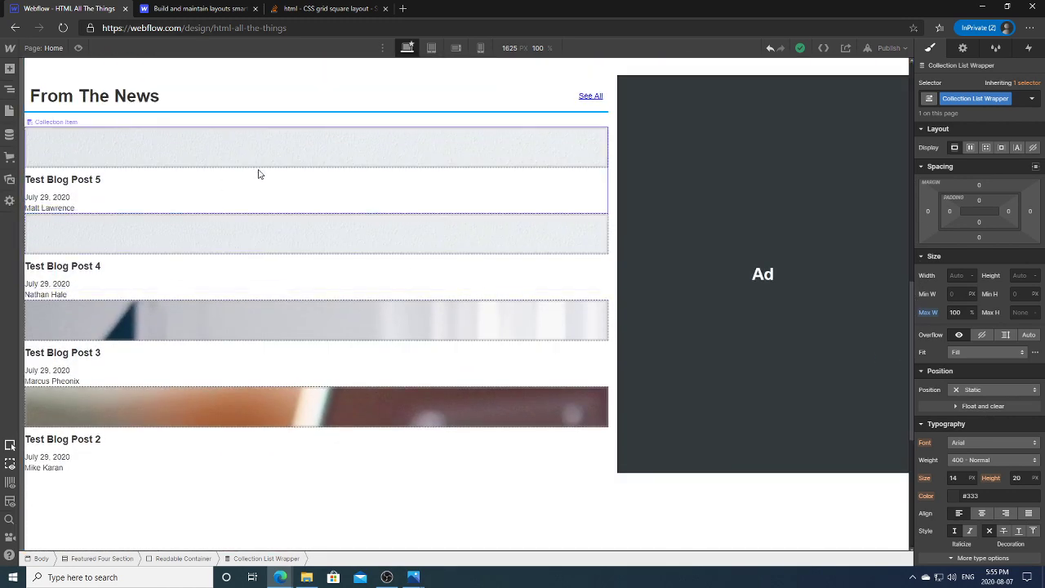
Step: At tablet width, select the From The News Collection Item in the Navigator
left_click(431, 48)
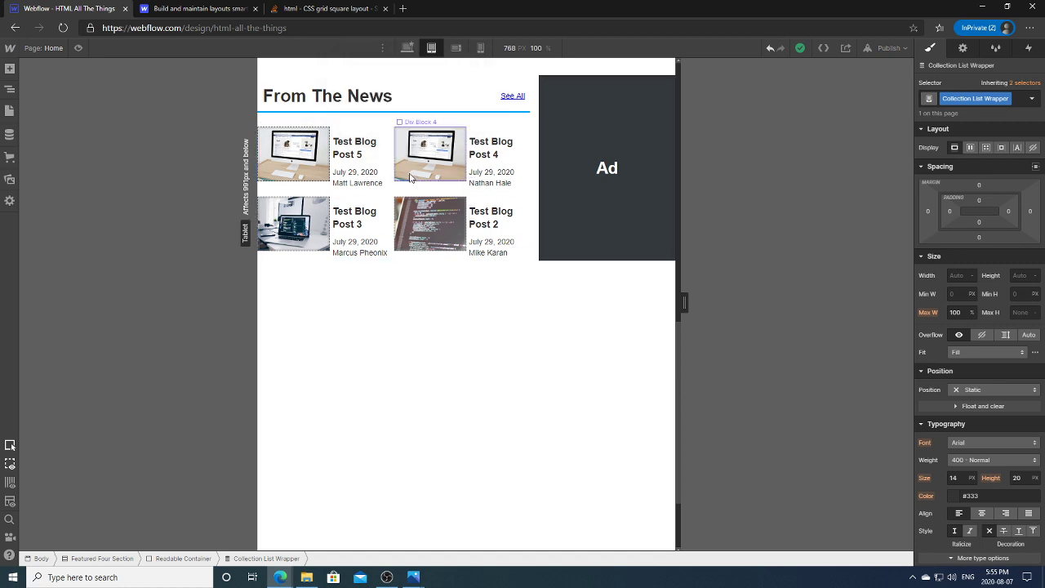
left_click(418, 54)
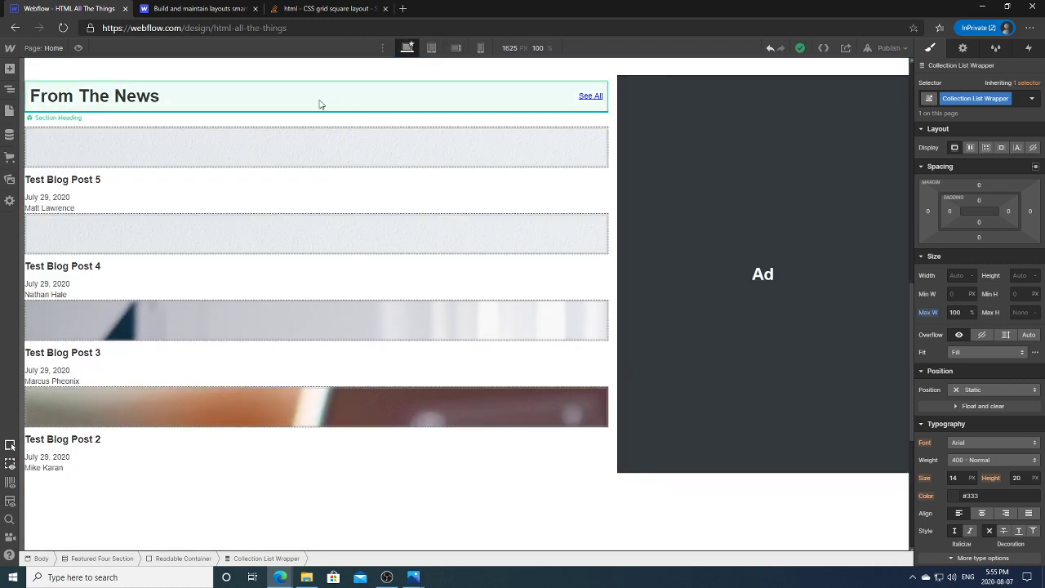
left_click(431, 47)
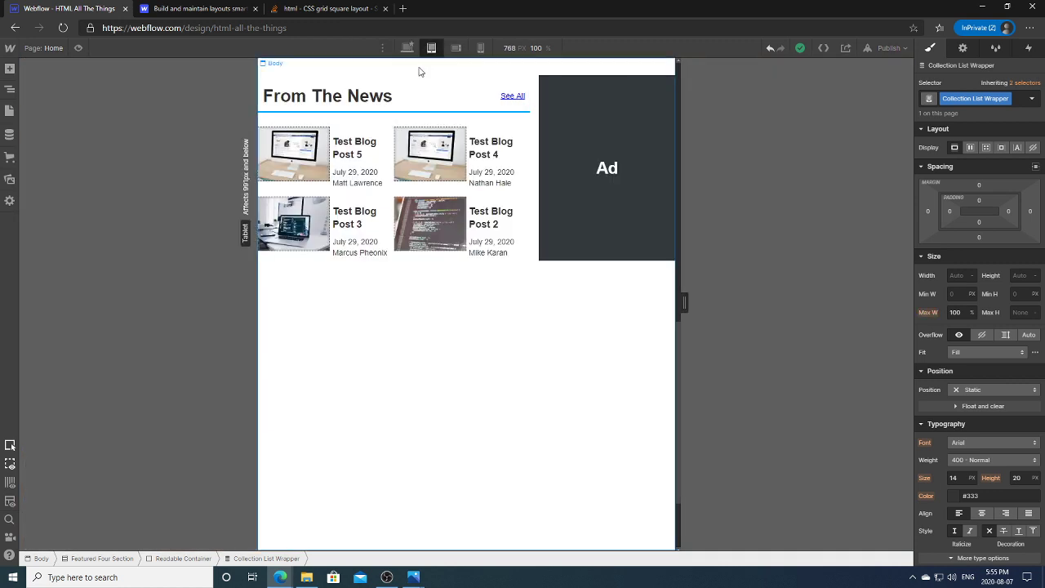
left_click(348, 152)
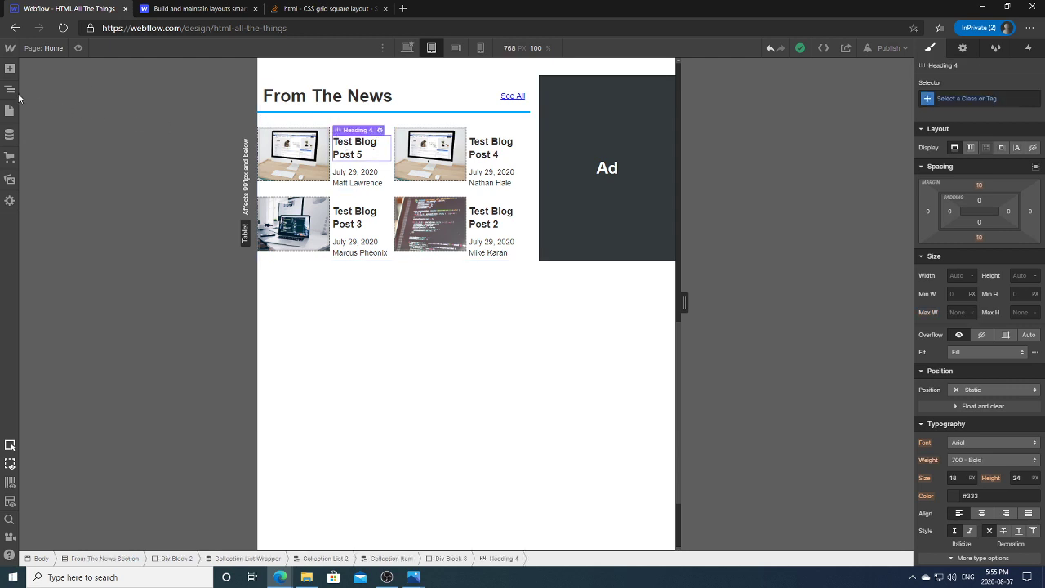
left_click(10, 89)
left_click(86, 454)
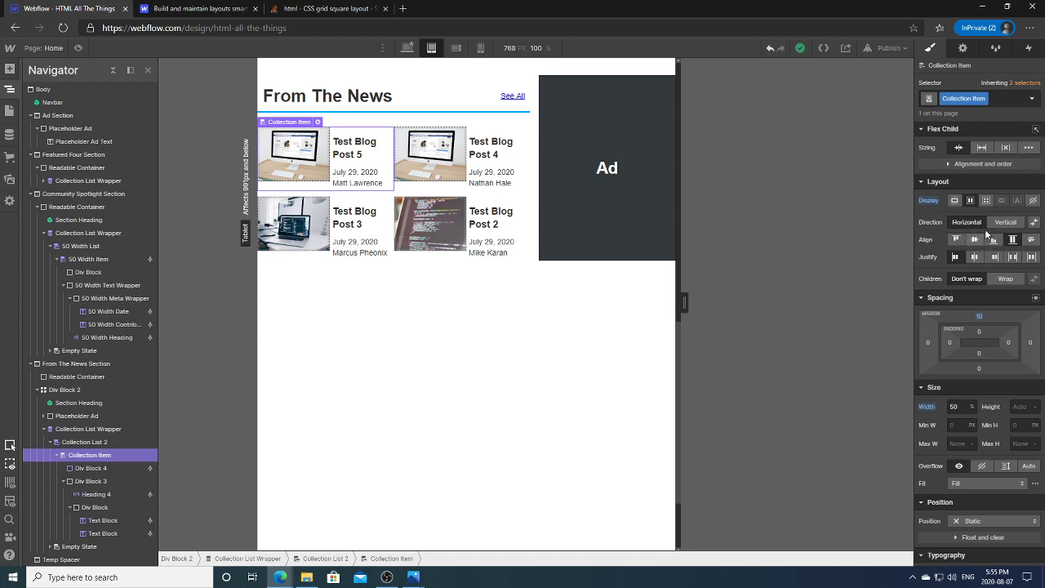
Step: Set the items to Display Block, reset top margin and width to auto, then return to desktop
left_click(954, 200)
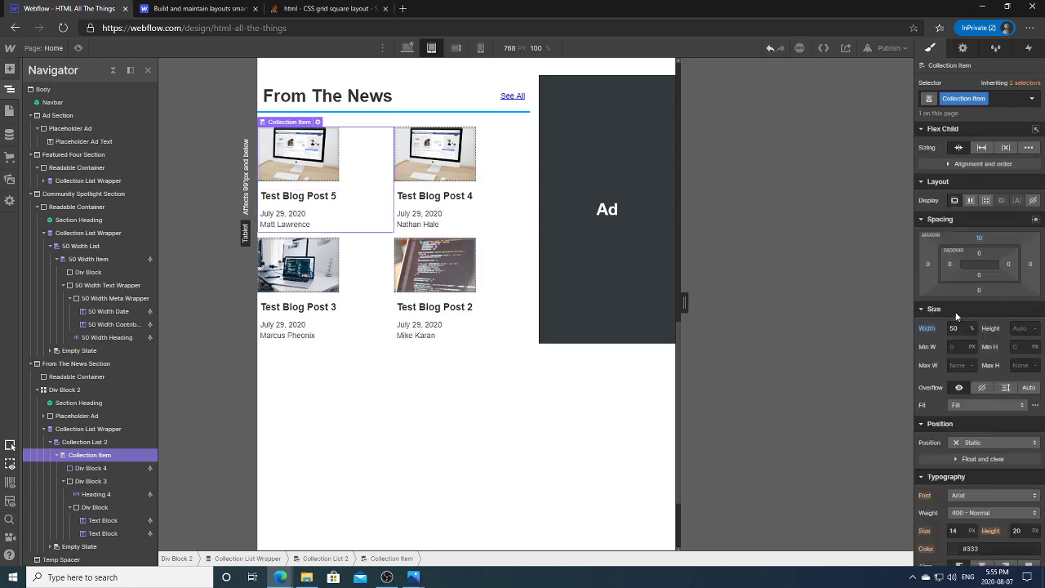
left_click(979, 236)
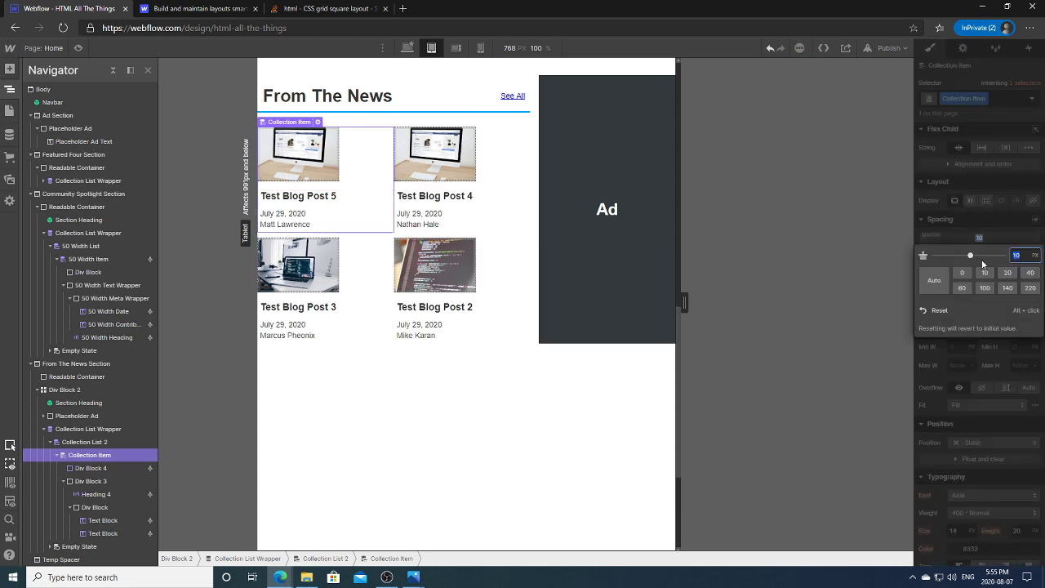
left_click(939, 311)
left_click(928, 328)
left_click(953, 342)
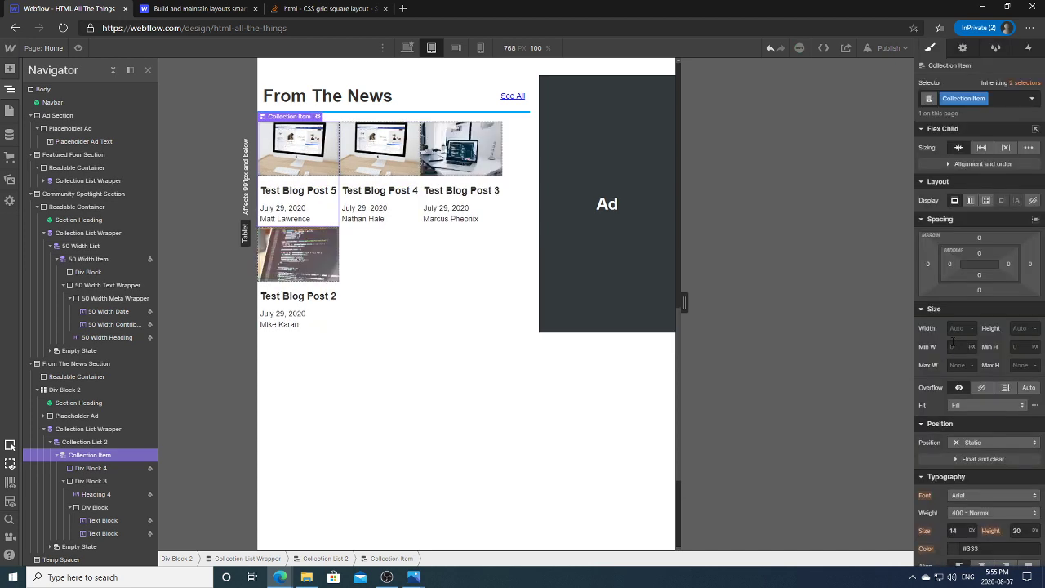
scroll(1043, 410, "down", 4)
left_click_drag(1042, 410, 1040, 166)
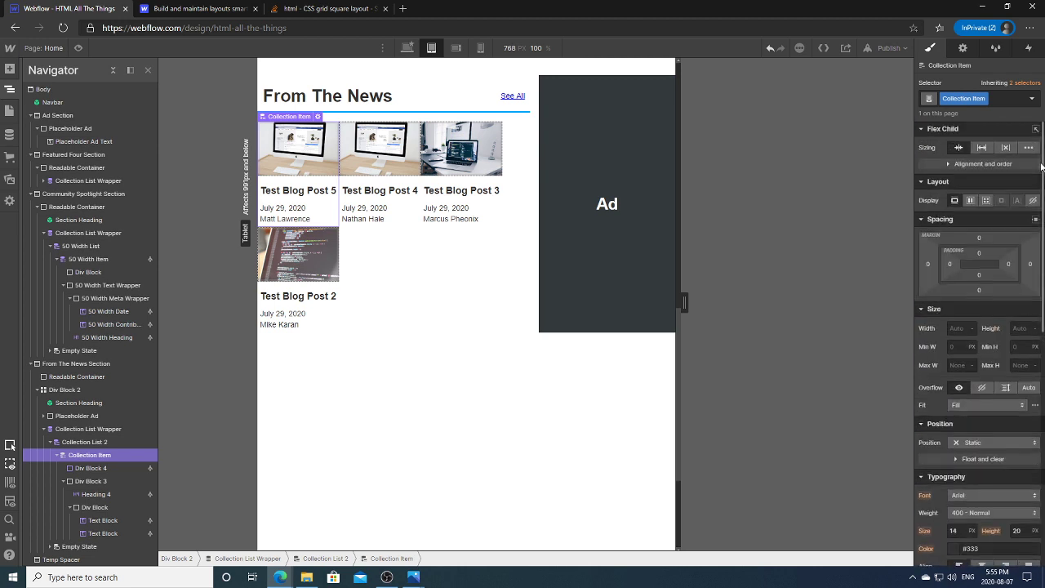
left_click(962, 47)
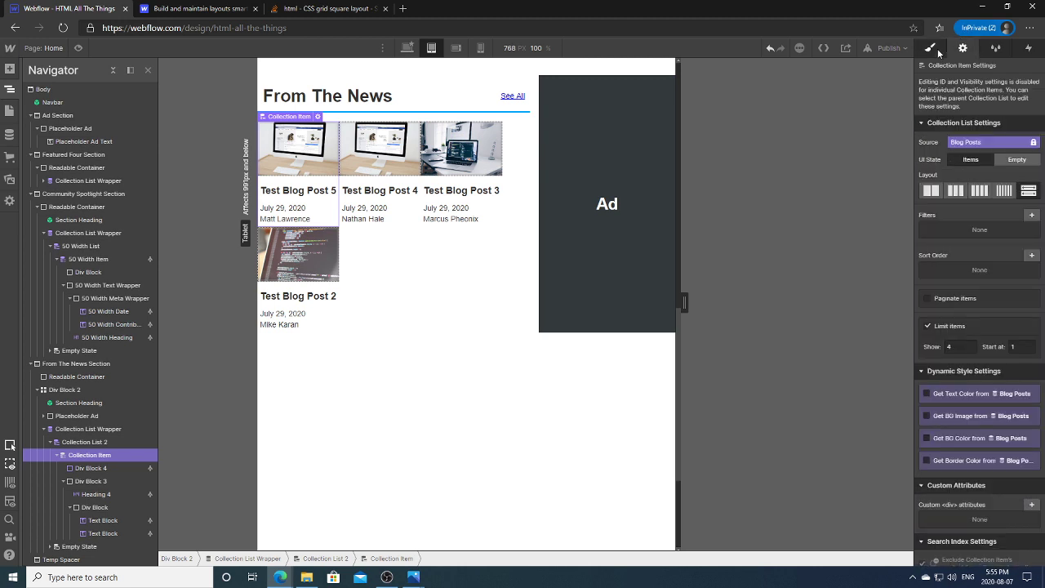
left_click(930, 47)
left_click(407, 48)
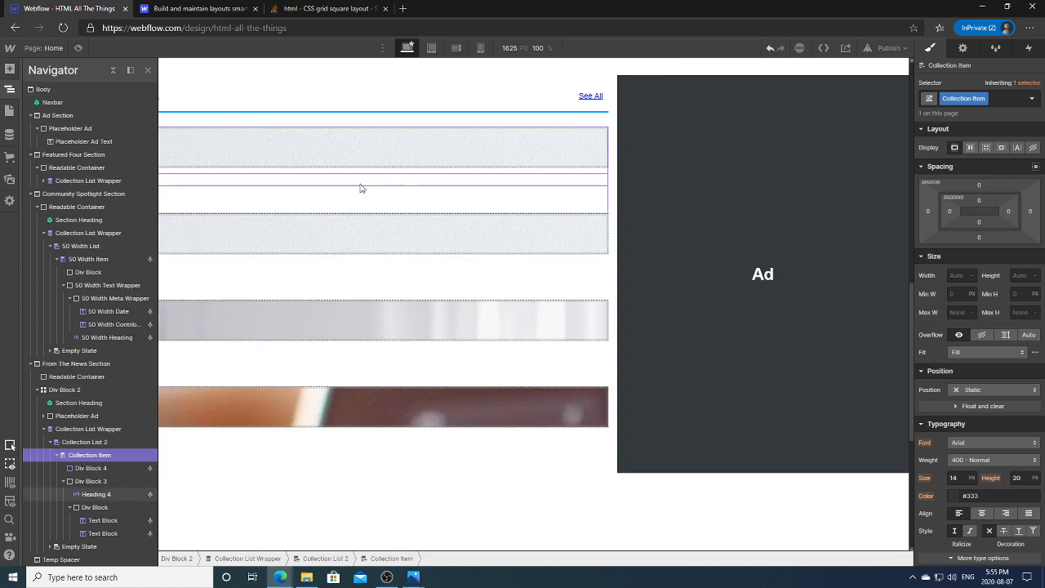
Step: Set the desktop collection items to Display Flex with wrapping children at 50% width
left_click(969, 148)
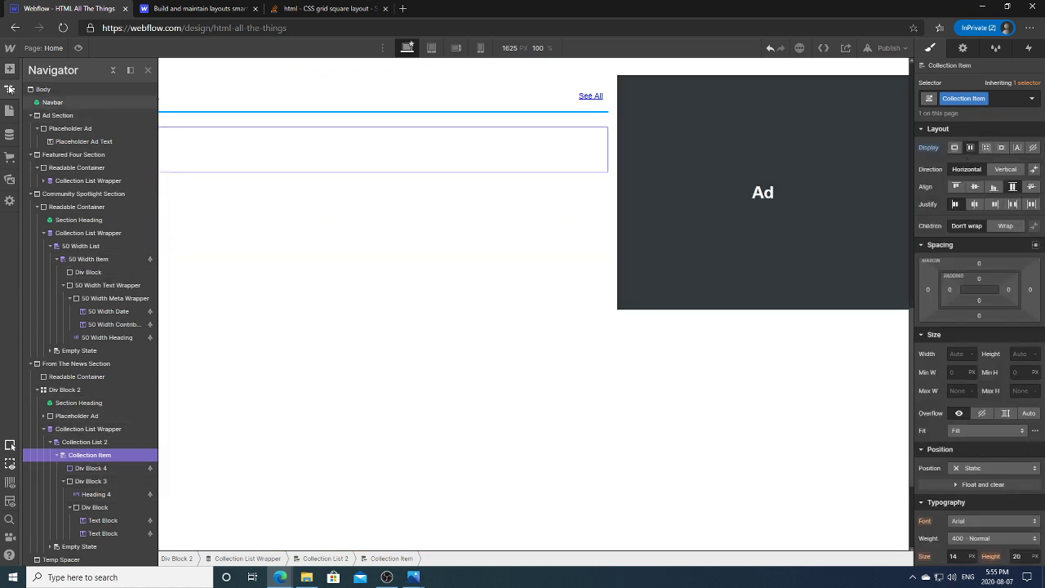
left_click(10, 89)
left_click(10, 88)
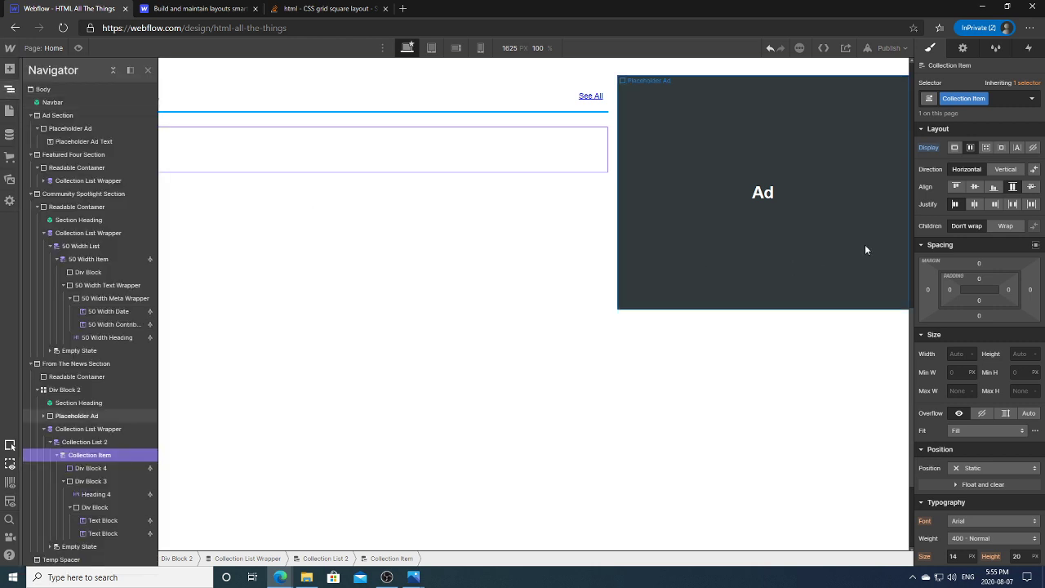
left_click(1005, 225)
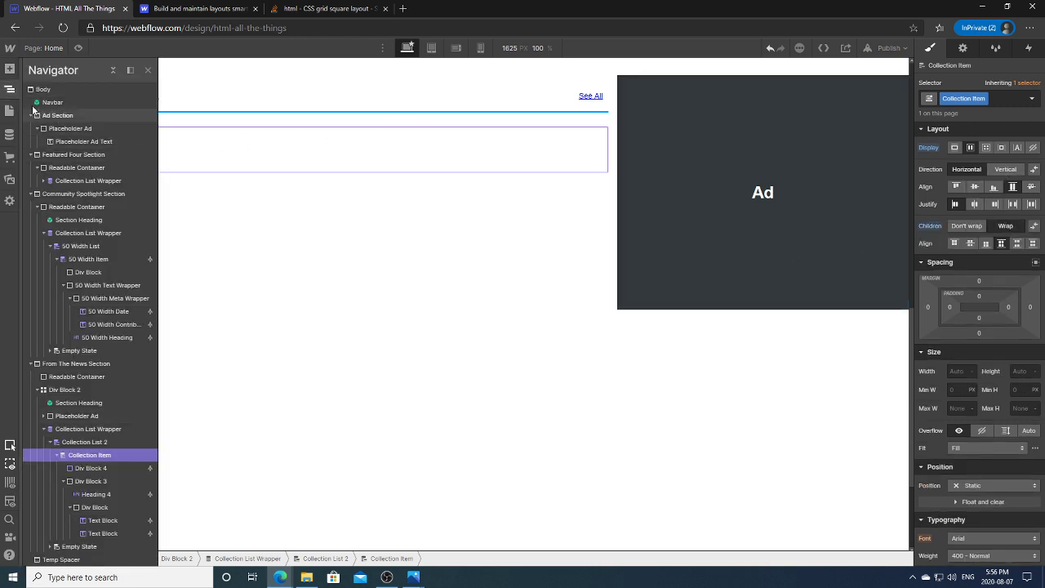
left_click(11, 90)
left_click(11, 89)
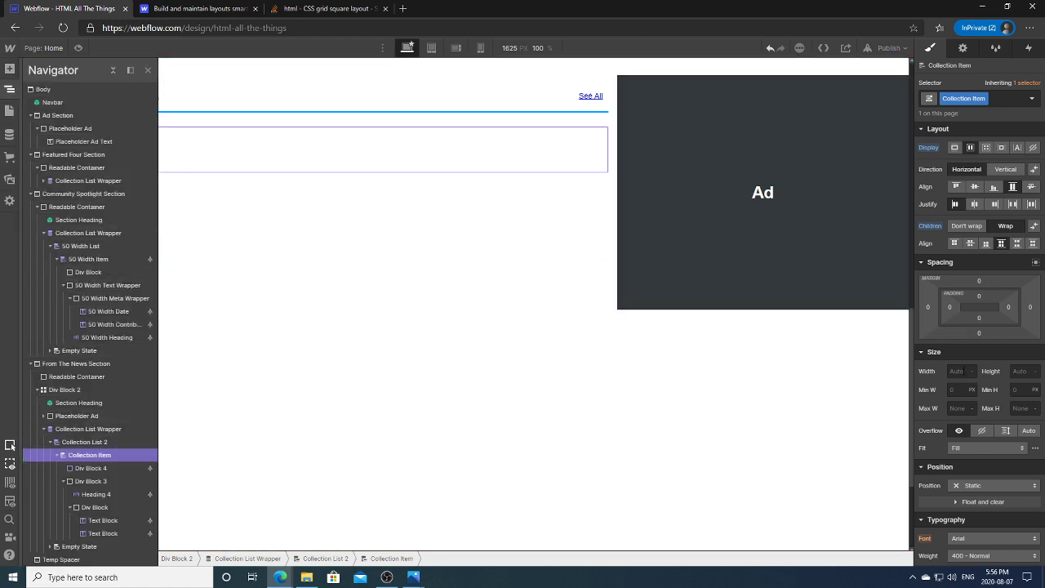
left_click(965, 371)
key("Return")
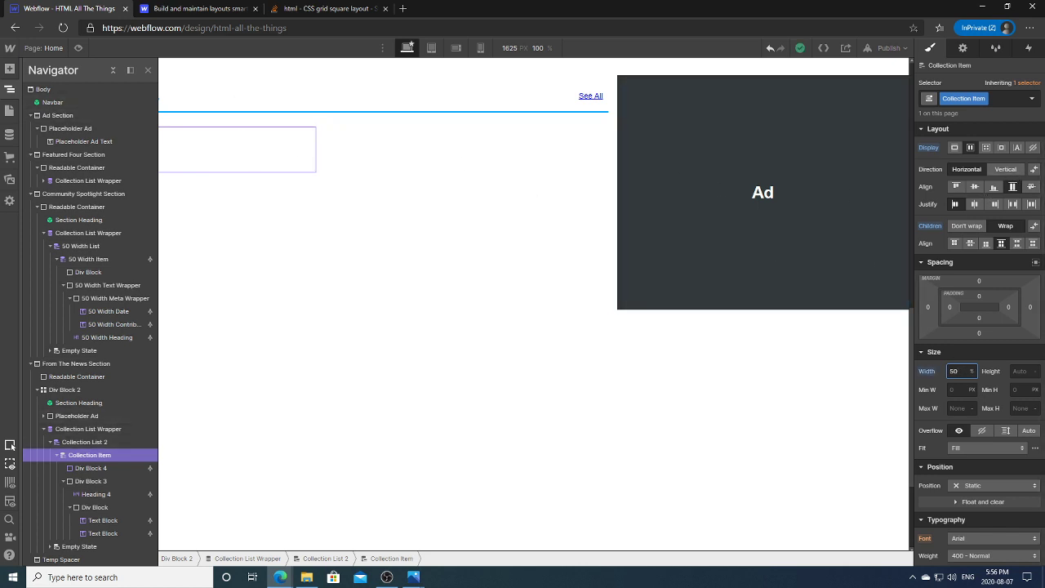
left_click(10, 88)
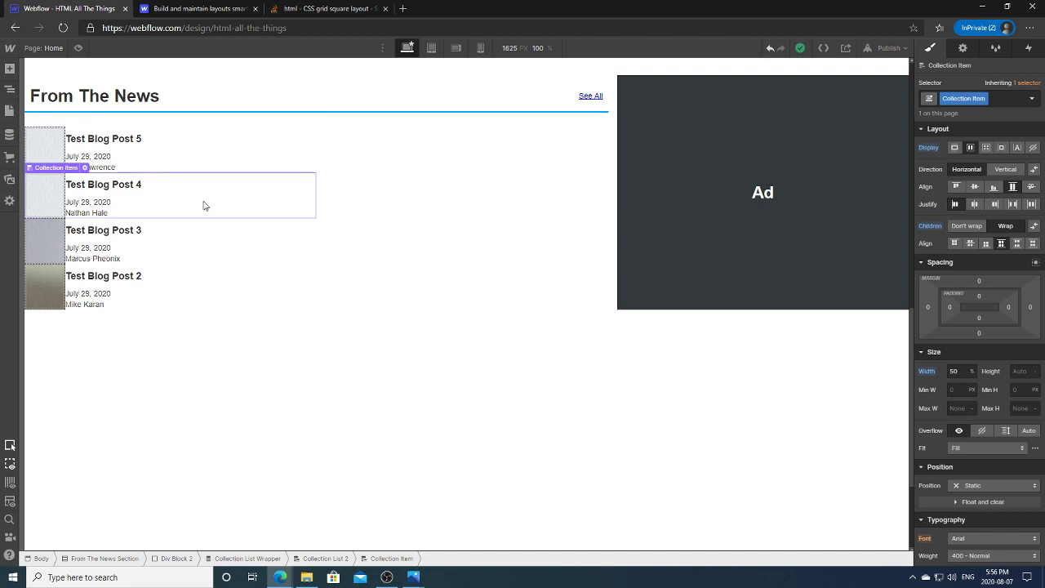
Step: Test vertical direction and centred justification, revert both, and set item width to 45%
left_click(210, 163)
left_click(431, 200)
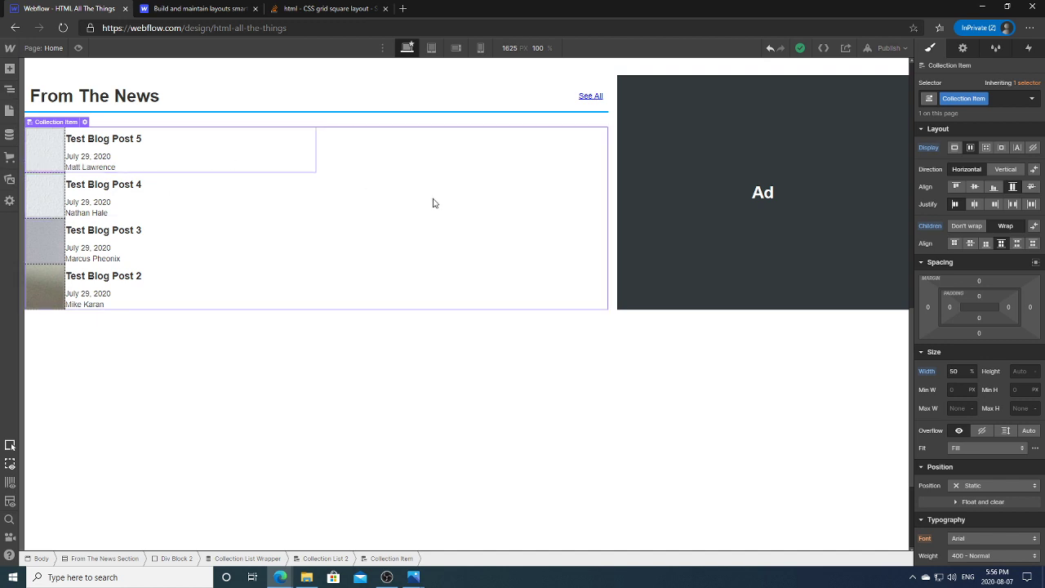
left_click(230, 155)
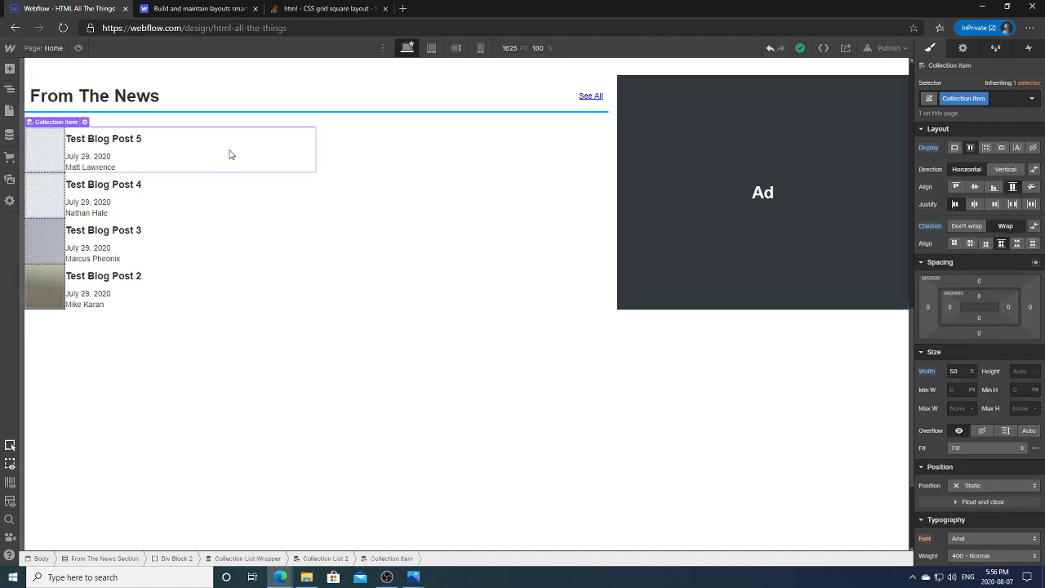
left_click(1001, 169)
left_click(967, 169)
left_click(973, 205)
left_click(955, 204)
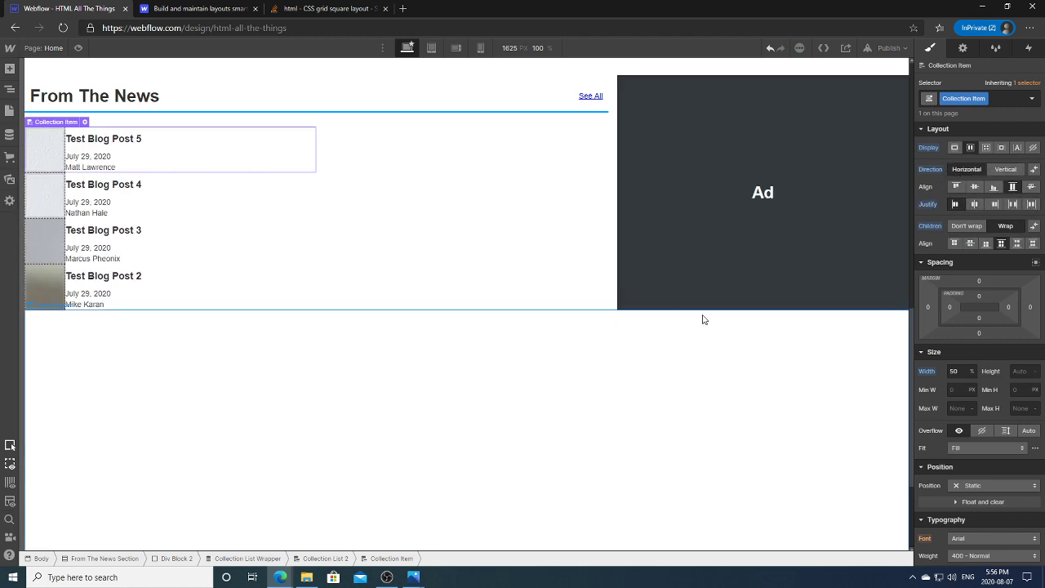
left_click(967, 370)
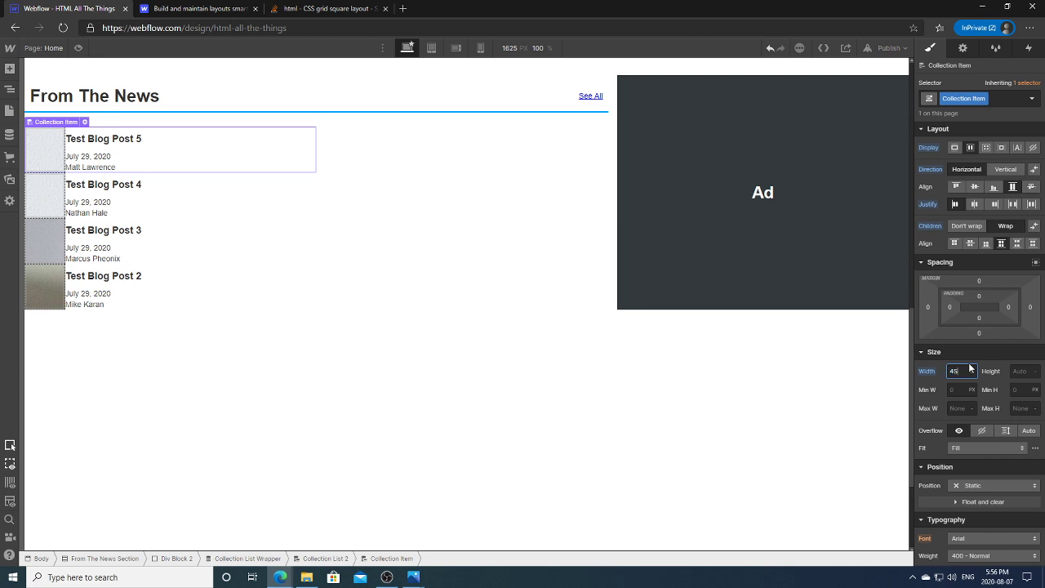
type("45")
key("Return")
Step: Confirm the 45% width, then find and select Collection List 2 in the element tree
key("z")
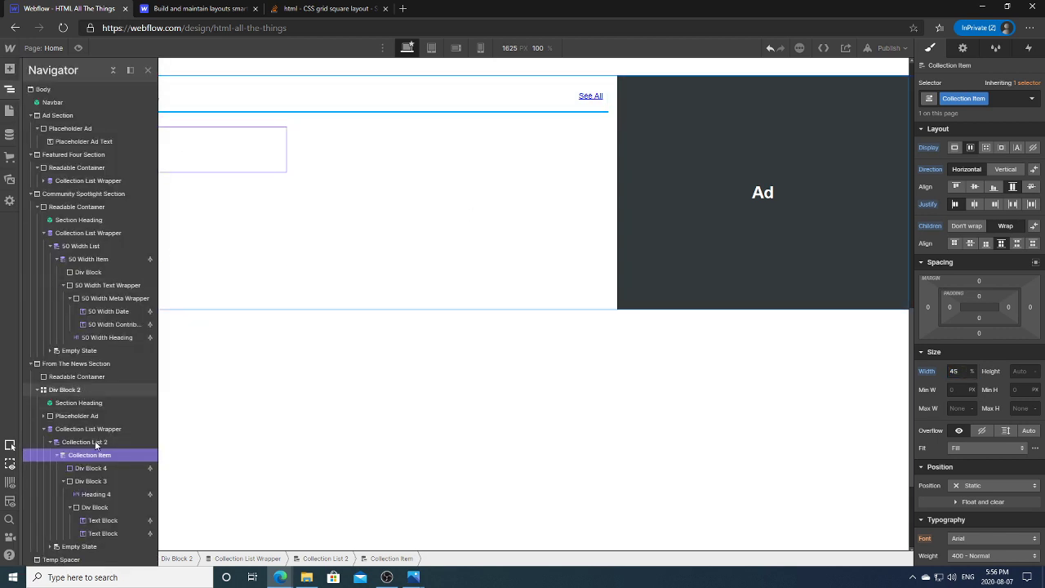
left_click(108, 470)
left_click(9, 87)
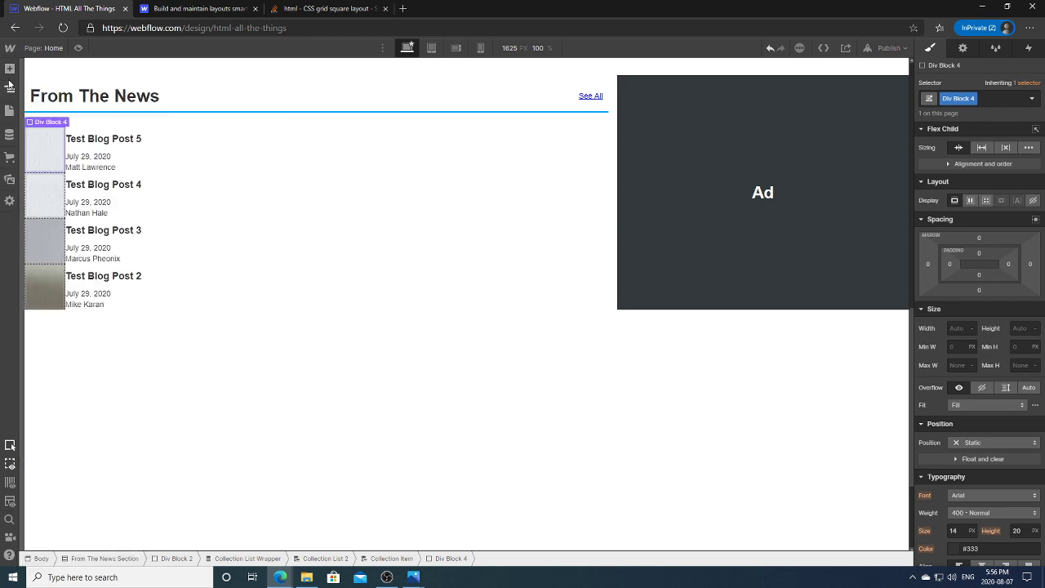
left_click(9, 87)
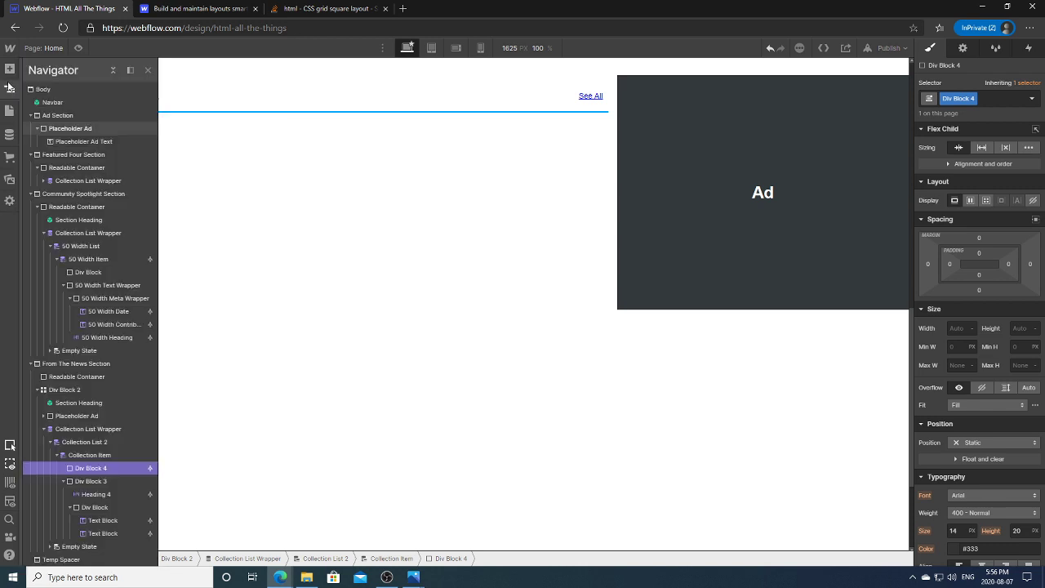
left_click(90, 455)
left_click(105, 467)
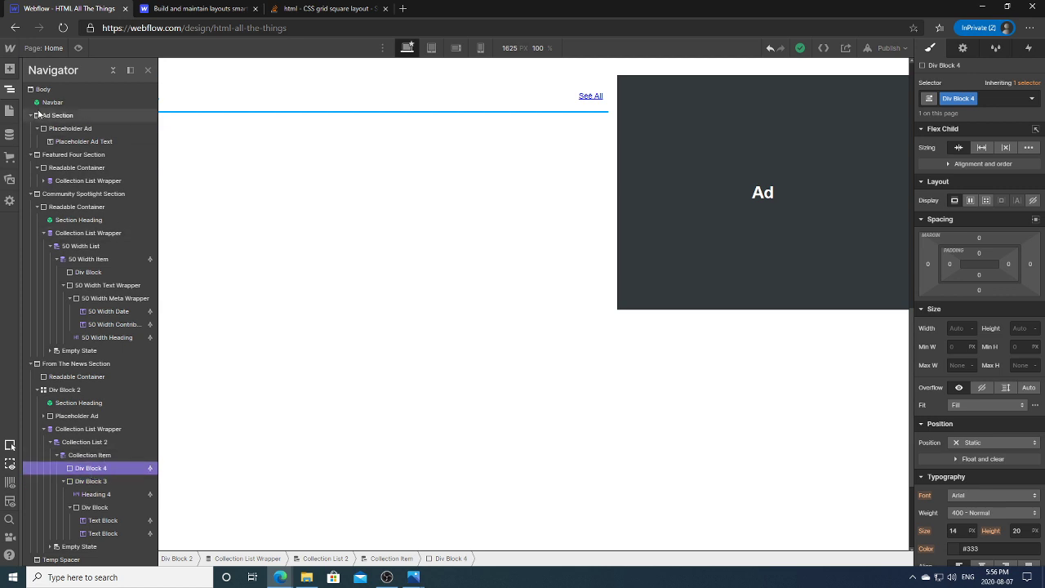
left_click(10, 89)
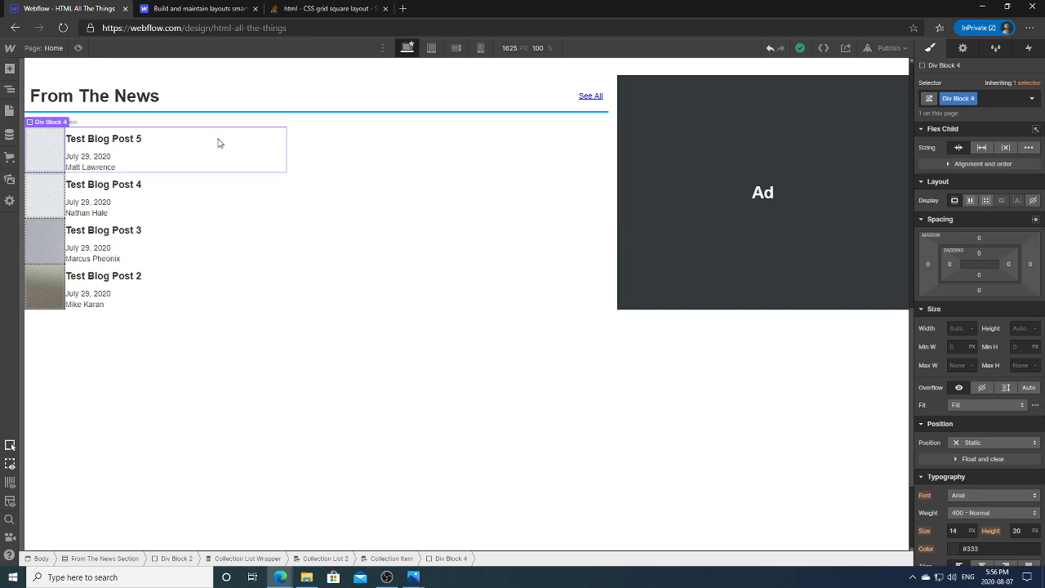
left_click(10, 89)
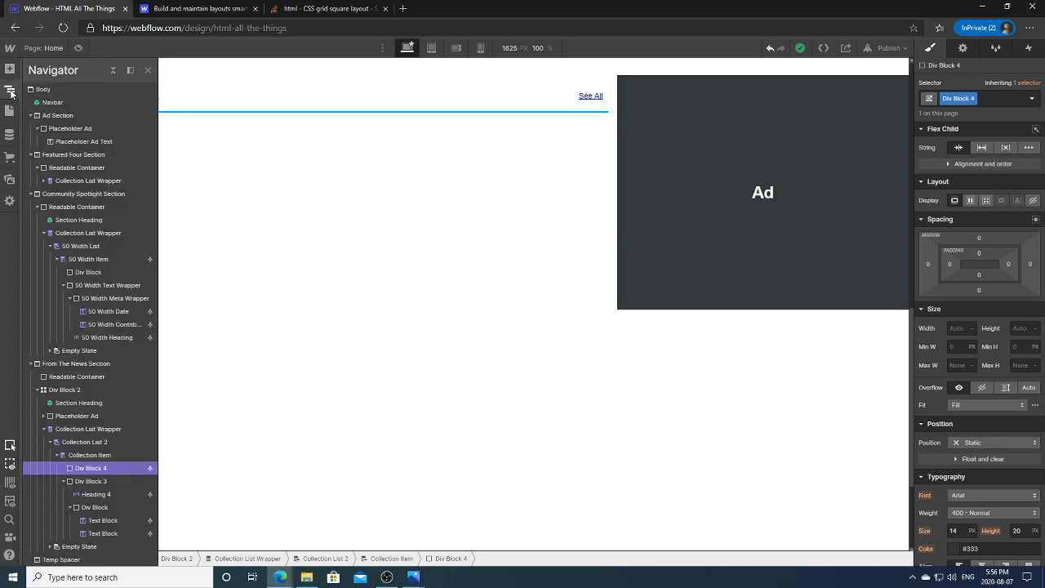
left_click(82, 440)
left_click(79, 430)
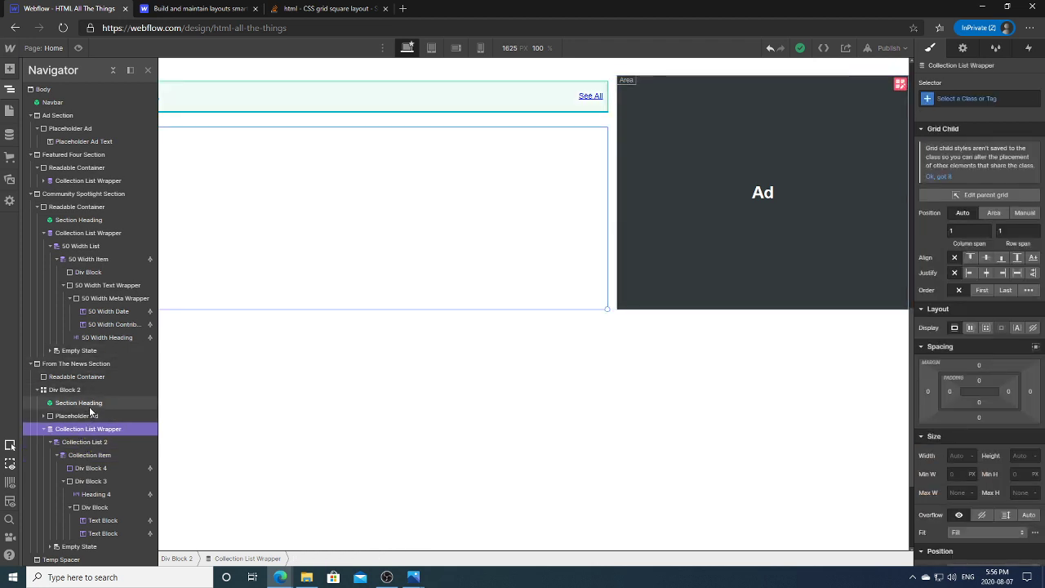
left_click(89, 417)
left_click(100, 428)
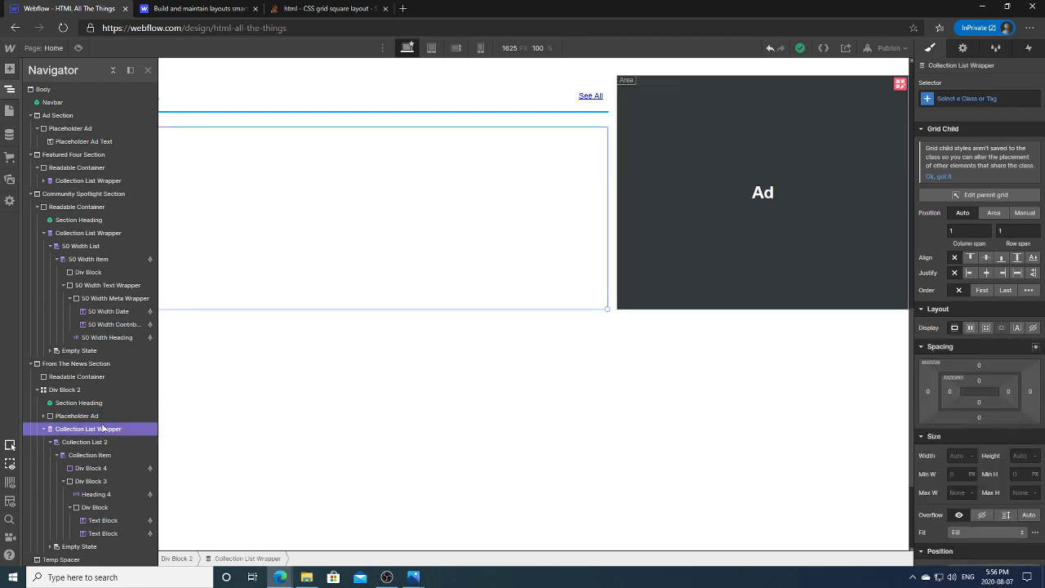
left_click(137, 446)
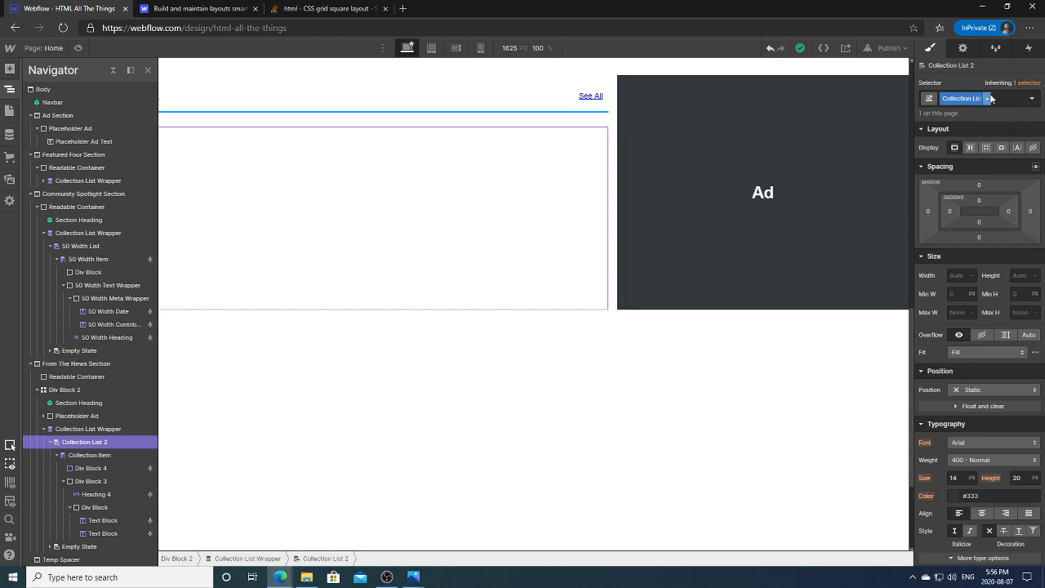
Step: Rename Collection List 2 to Small 4 List and its collection item to Small 4 Item
left_click(987, 98)
left_click(971, 114)
type("Small 4")
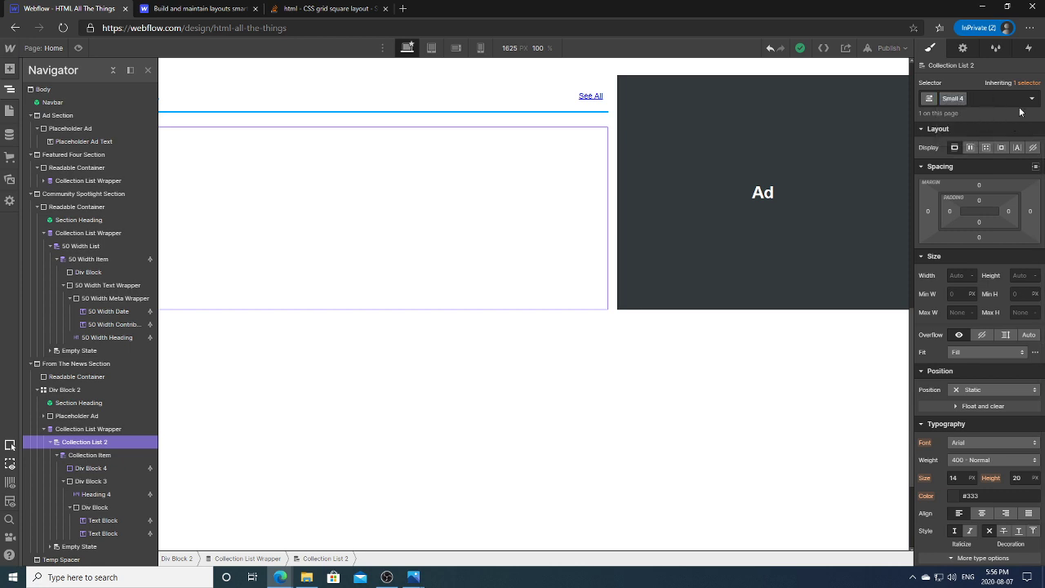
type(" List")
key("Return")
left_click(114, 456)
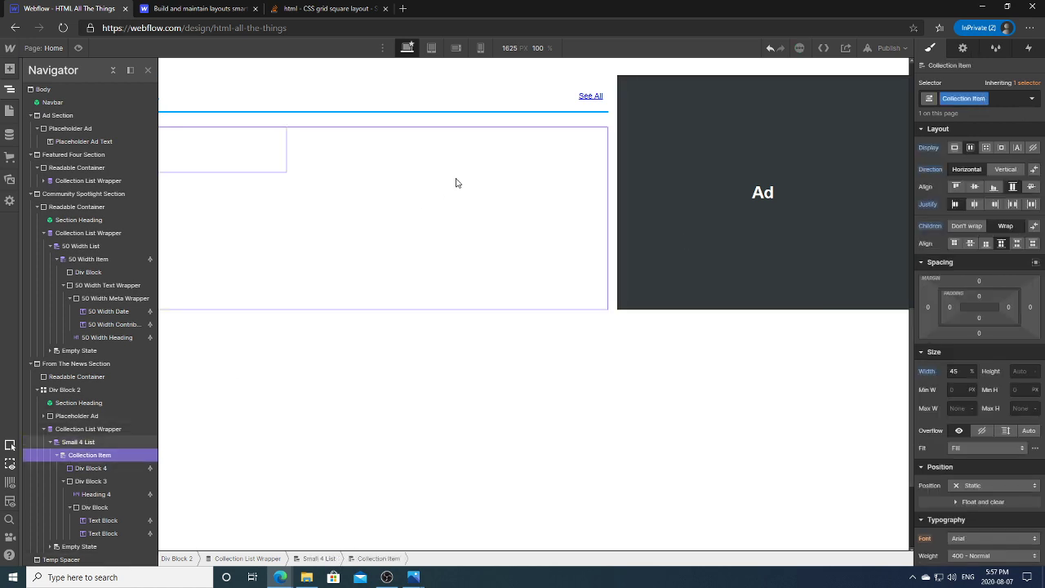
double_click(979, 98)
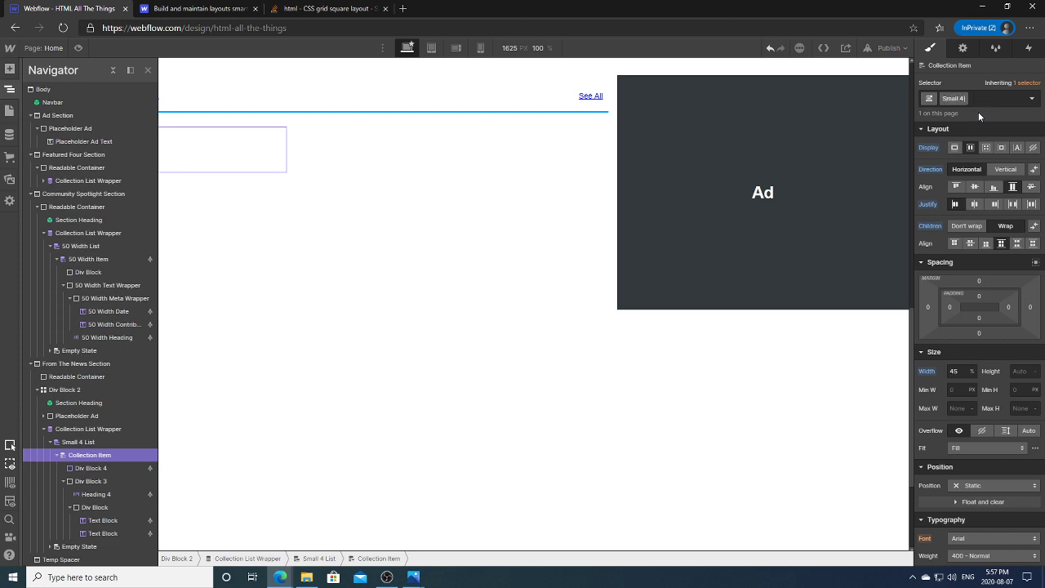
key("Return")
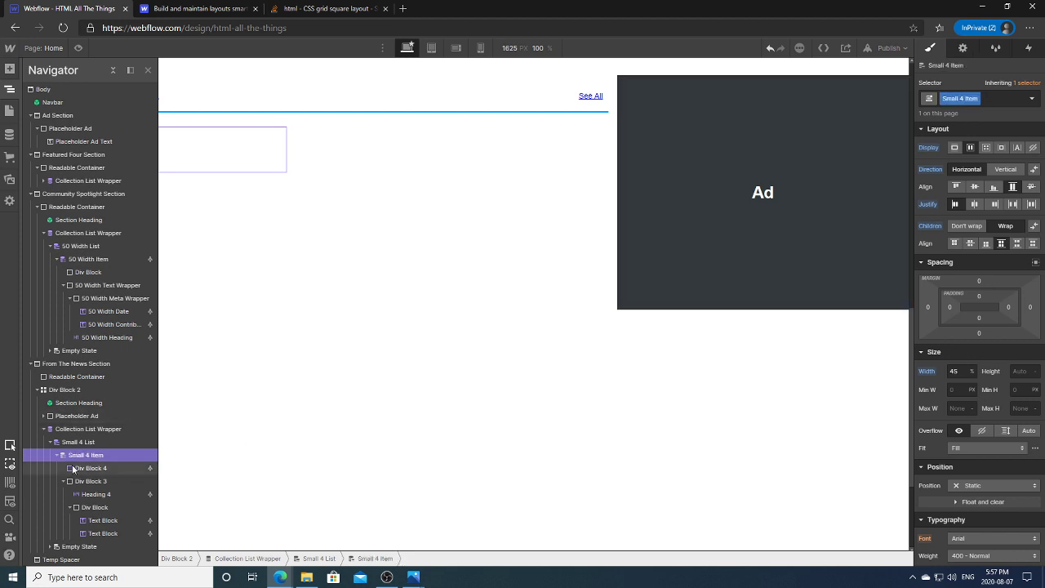
Step: Rename the post image block Div Block 4 to Small 4 Thumbnail
left_click(127, 474)
double_click(972, 98)
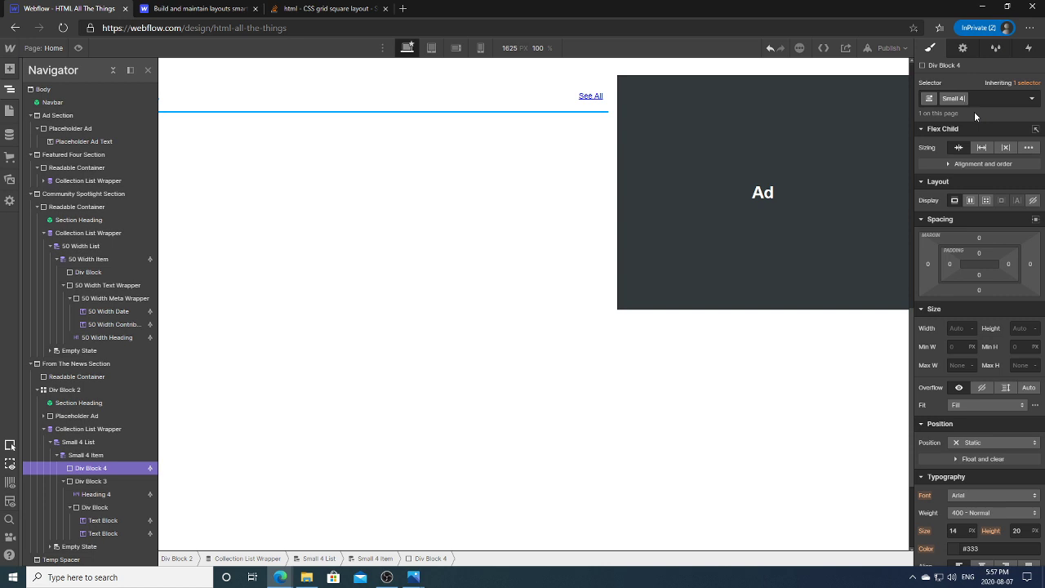
type("Small 4 Thumbnail")
key("Return")
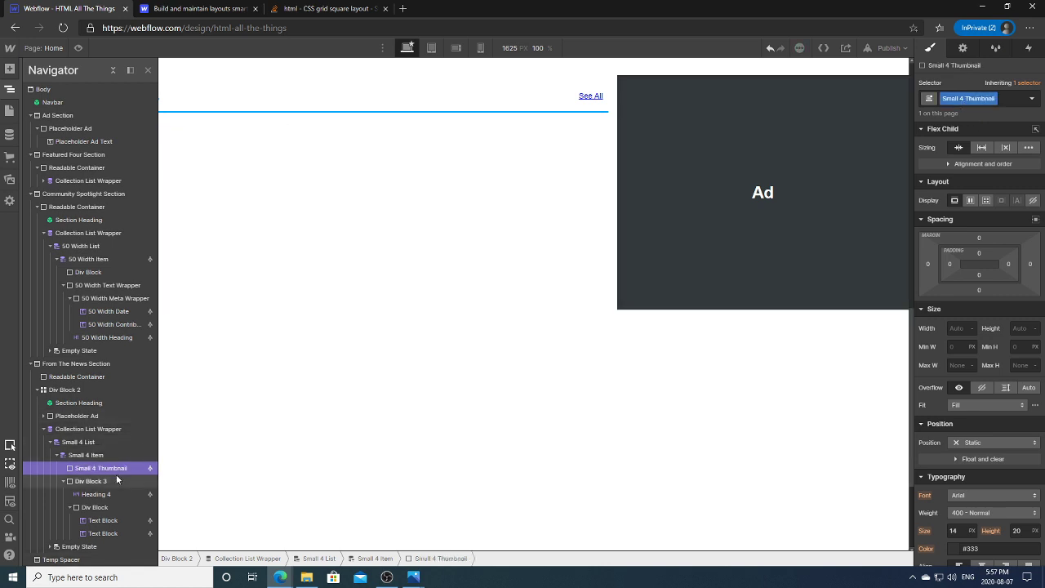
Step: Rename the text container Div Block 3 to Small 4 Text Wrapper and reselect Small 4 List
left_click(92, 481)
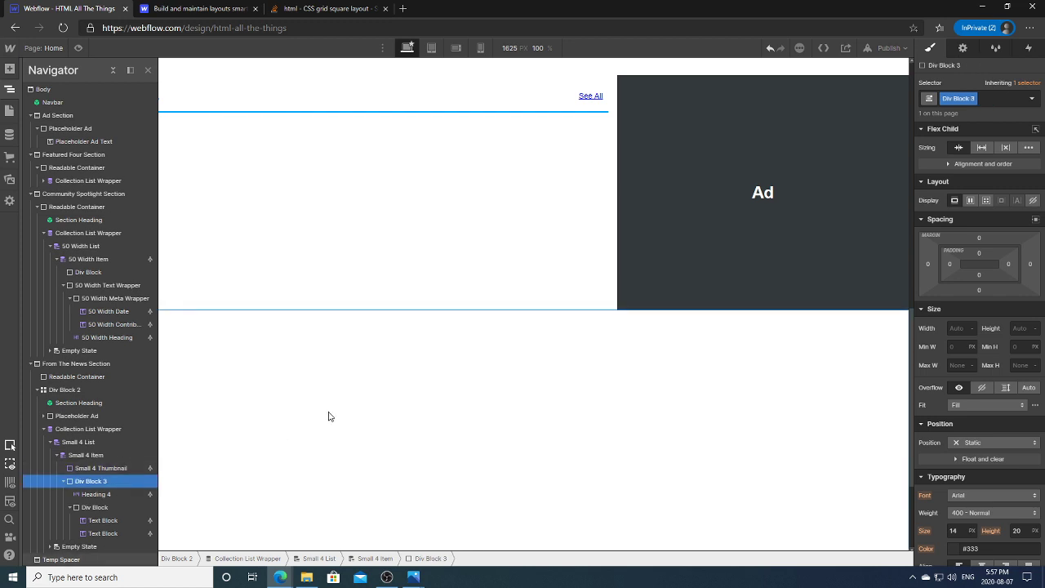
left_click(10, 91)
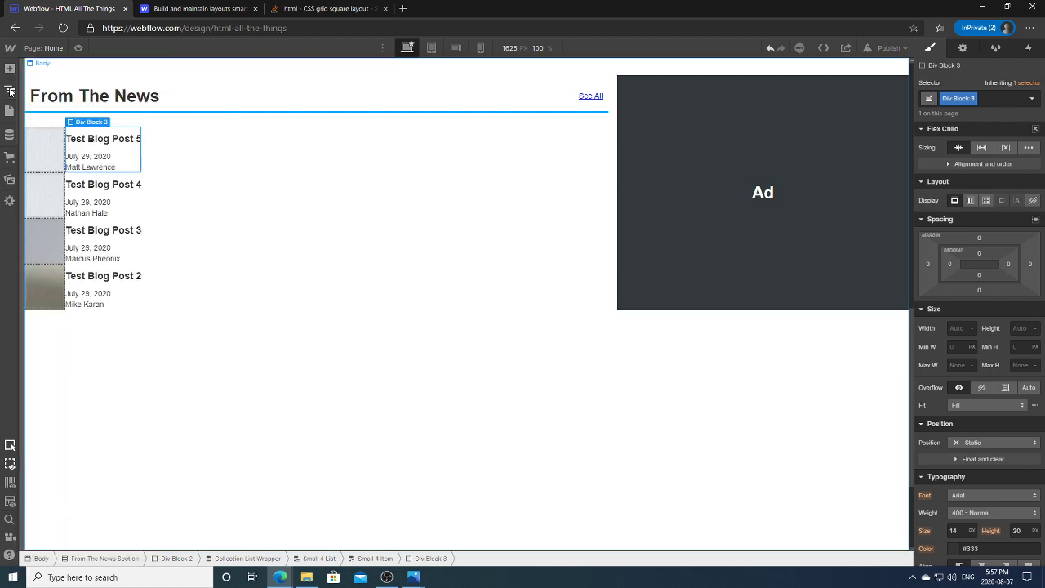
left_click(958, 98)
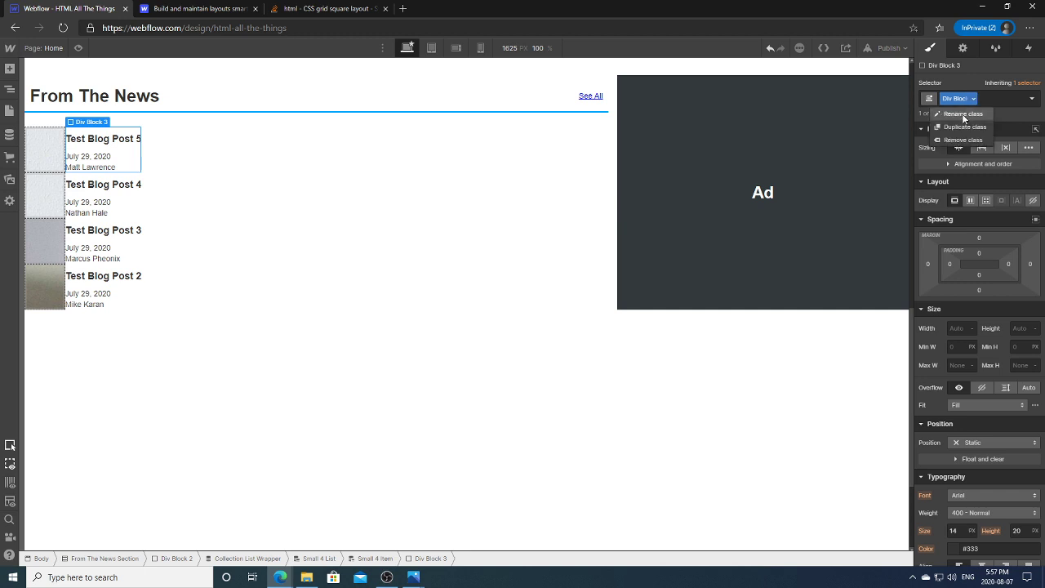
left_click(962, 114)
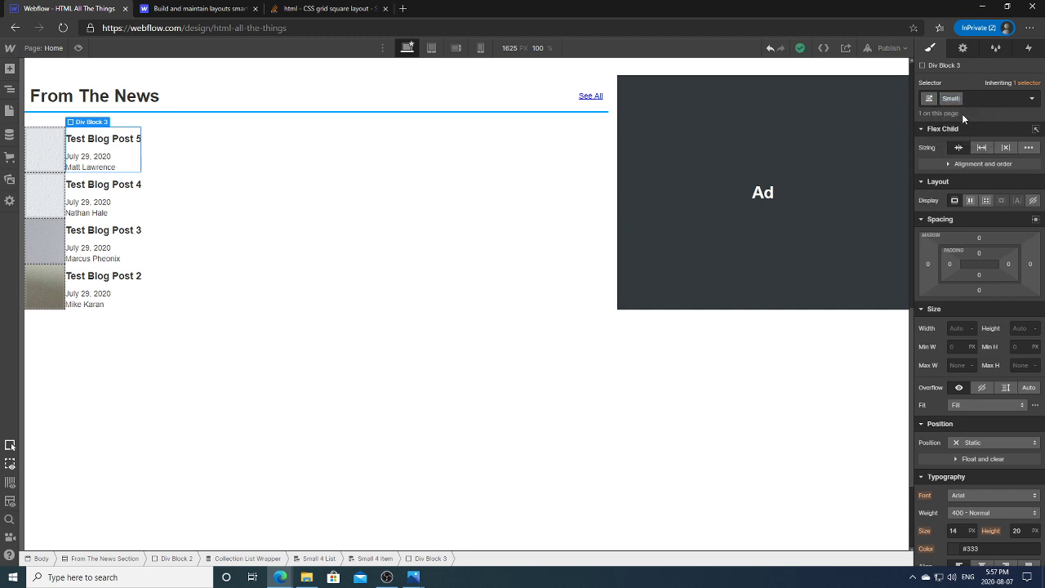
type("Small 4 Text Wrapper")
key("Return")
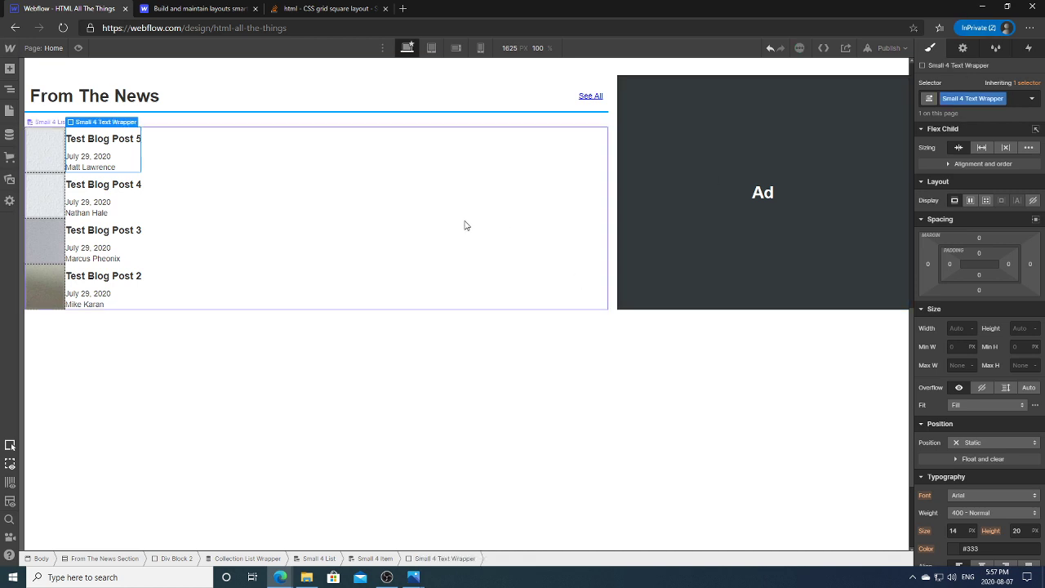
key("z")
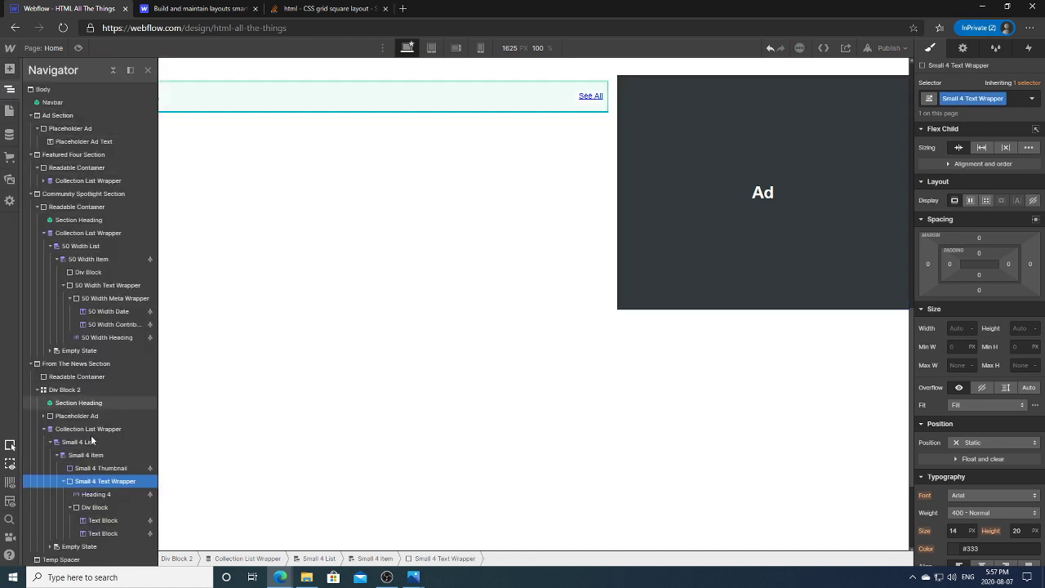
left_click(95, 456)
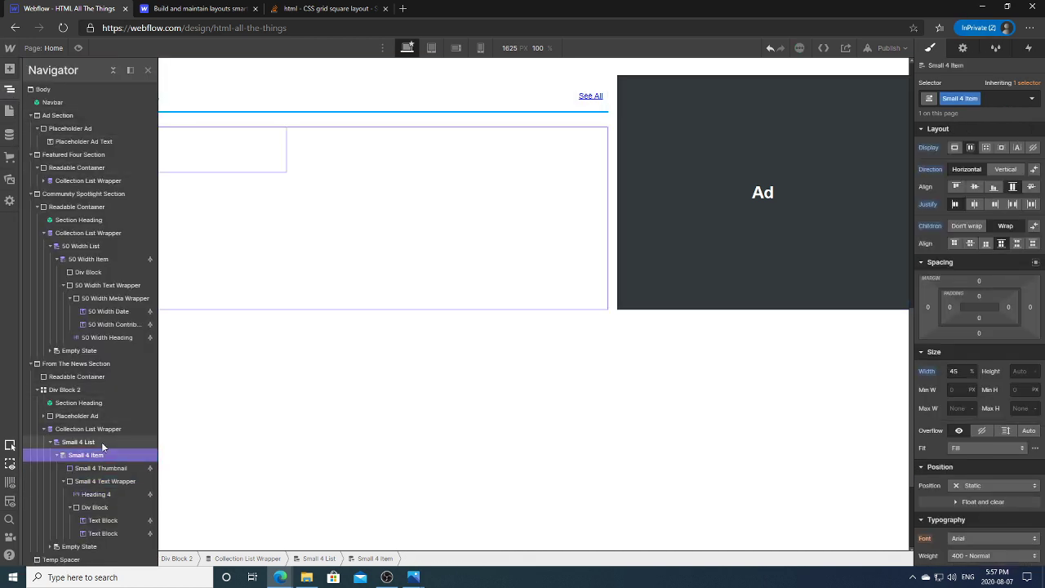
left_click(90, 442)
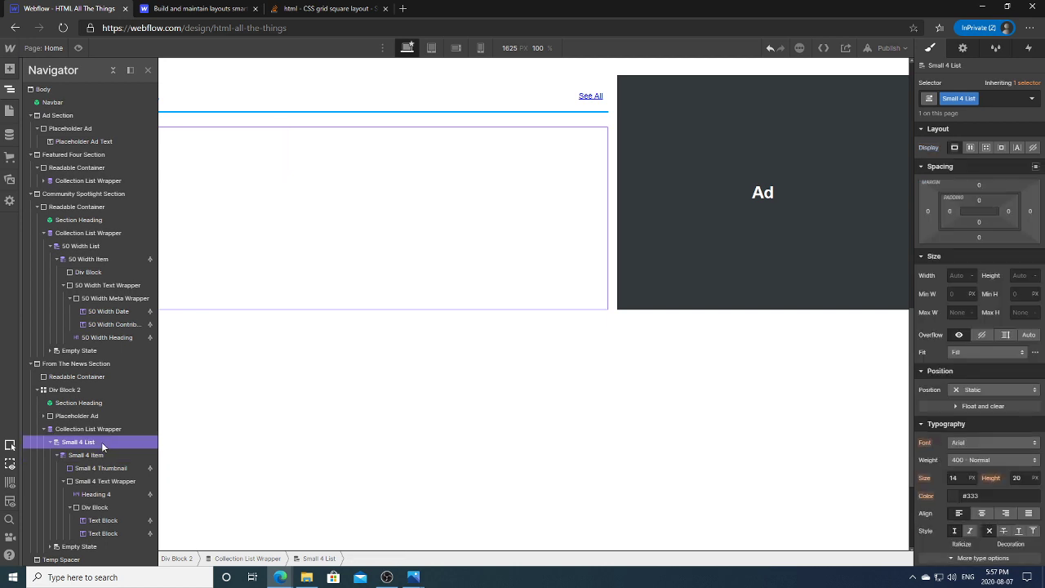
Step: Set Small 4 List to Flex display and give Small 4 Item a 50% width
left_click(970, 148)
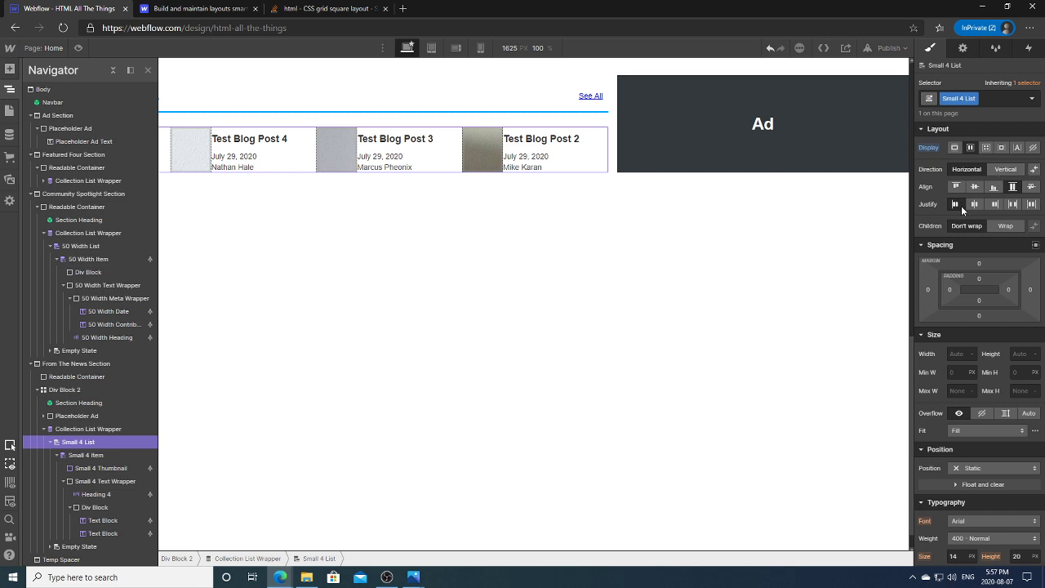
left_click(90, 455)
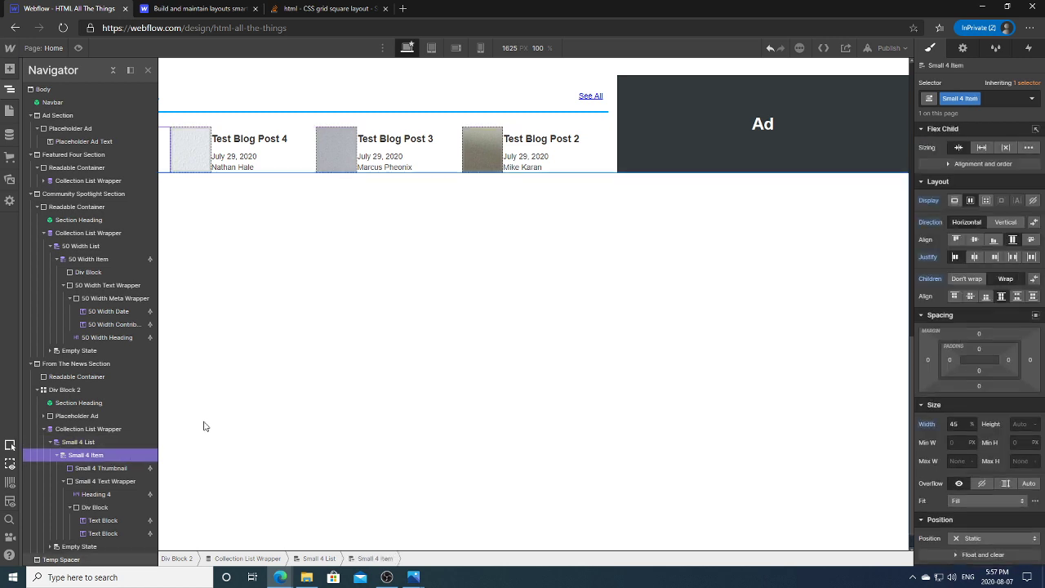
left_click(955, 424)
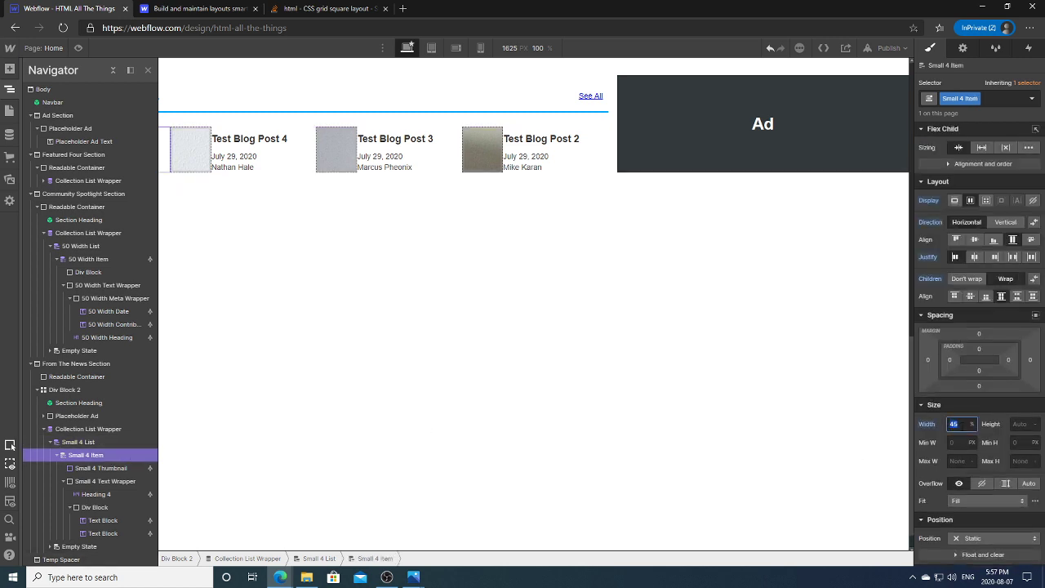
type("50")
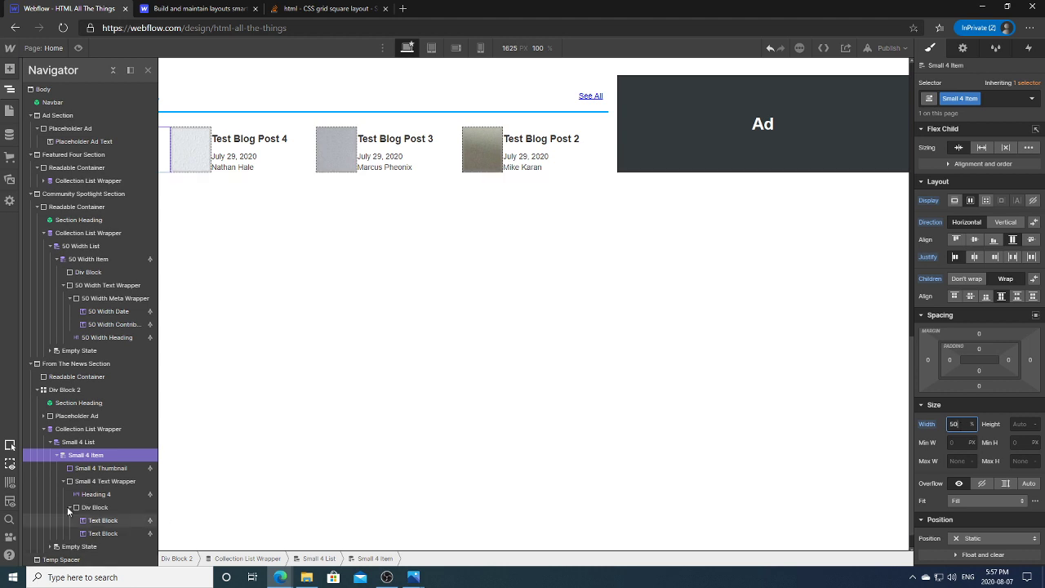
left_click(87, 443)
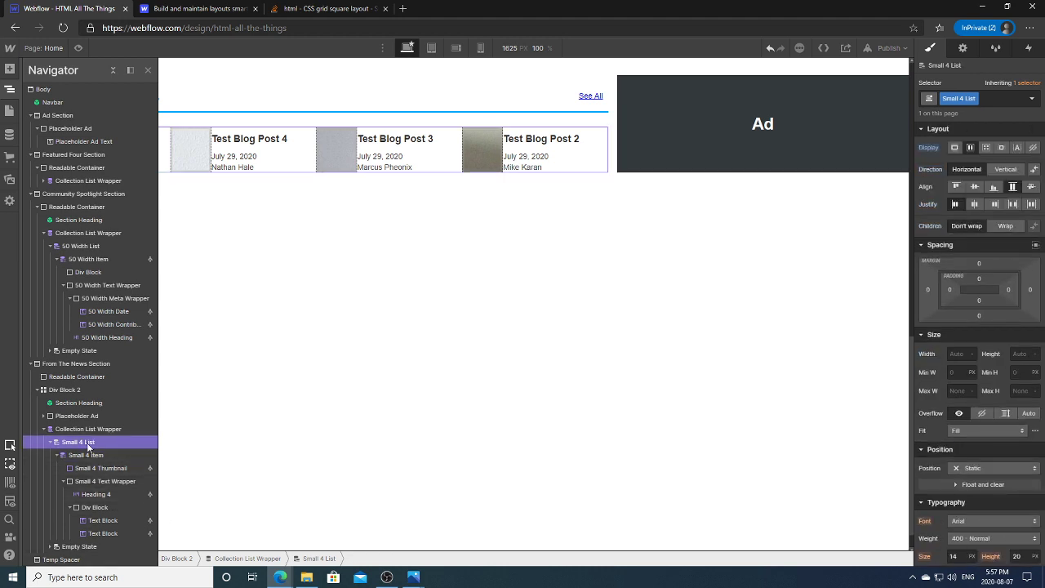
Step: Check the item width and preview the layout at 768 px tablet width
left_click(91, 455)
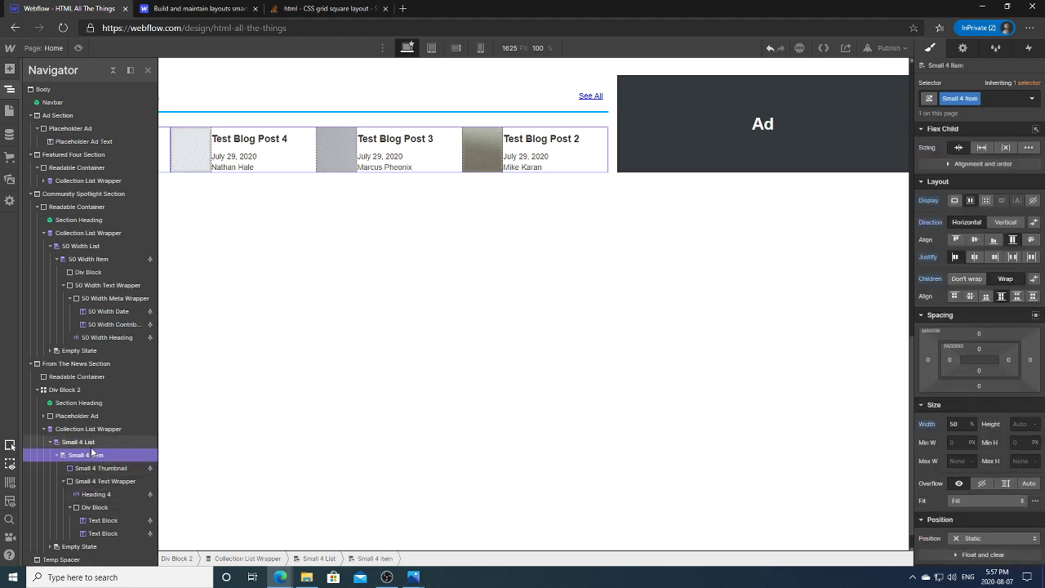
left_click(104, 443)
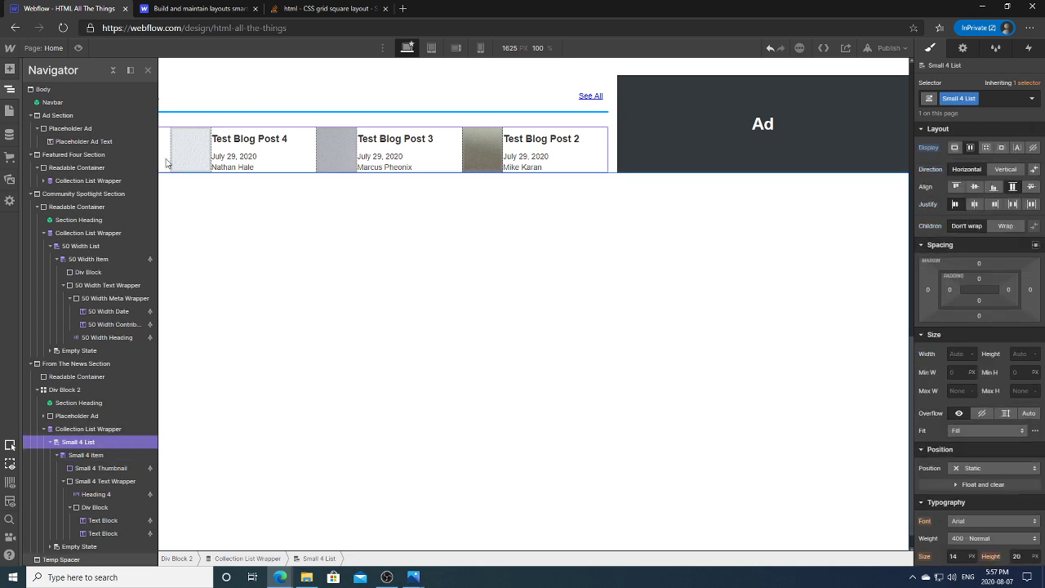
left_click(10, 89)
left_click(406, 48)
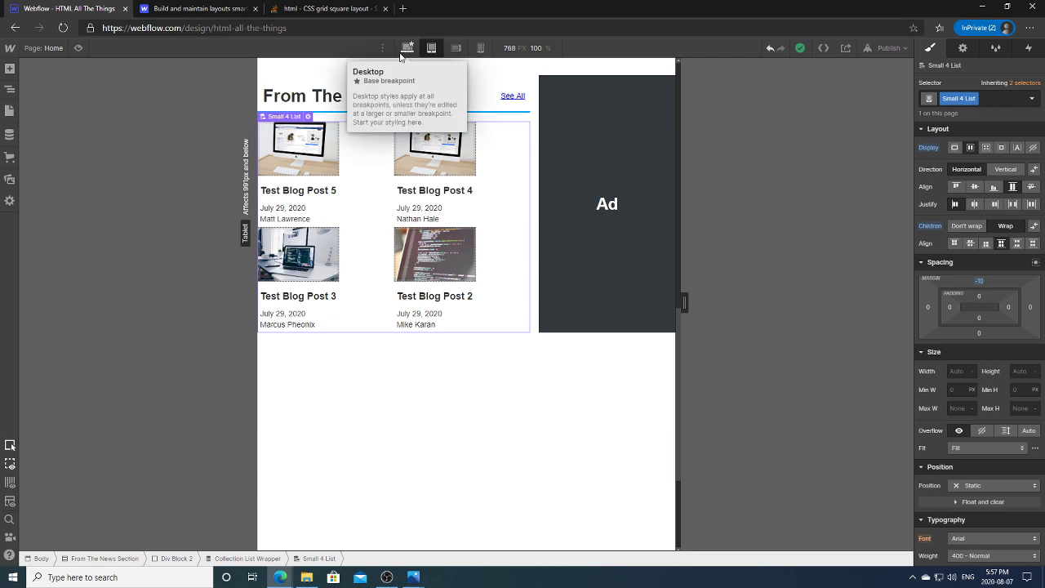
Step: Reset the thumbnail's width and height on the tablet breakpoint
left_click(297, 171)
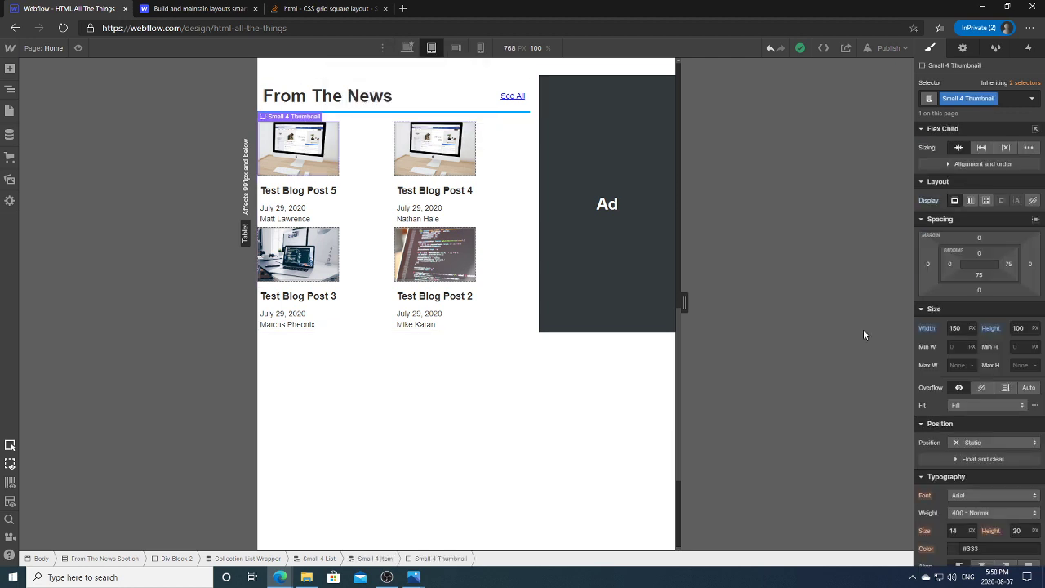
left_click(926, 329)
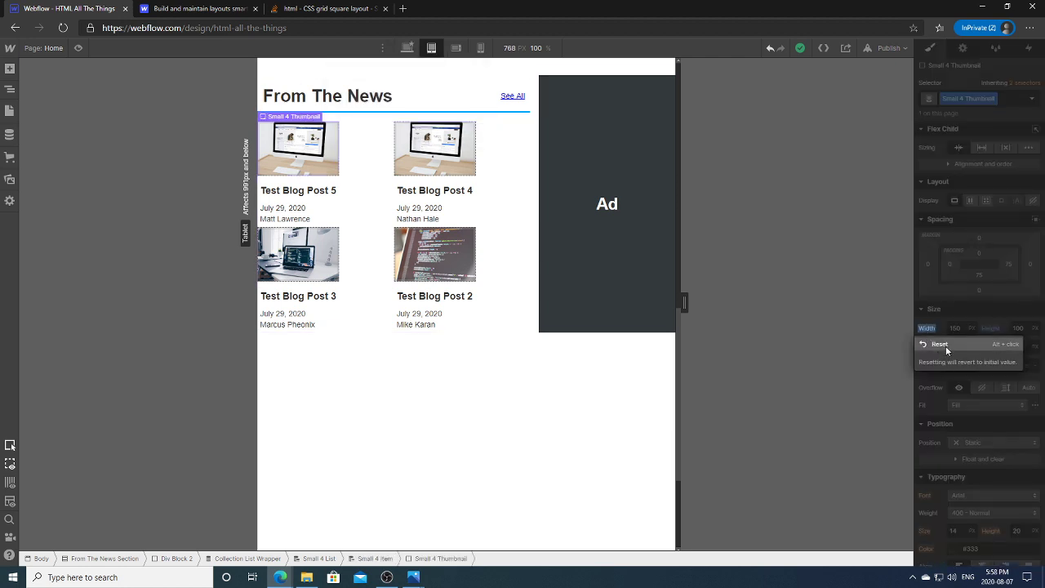
left_click(951, 346)
left_click(994, 329)
left_click(1003, 345)
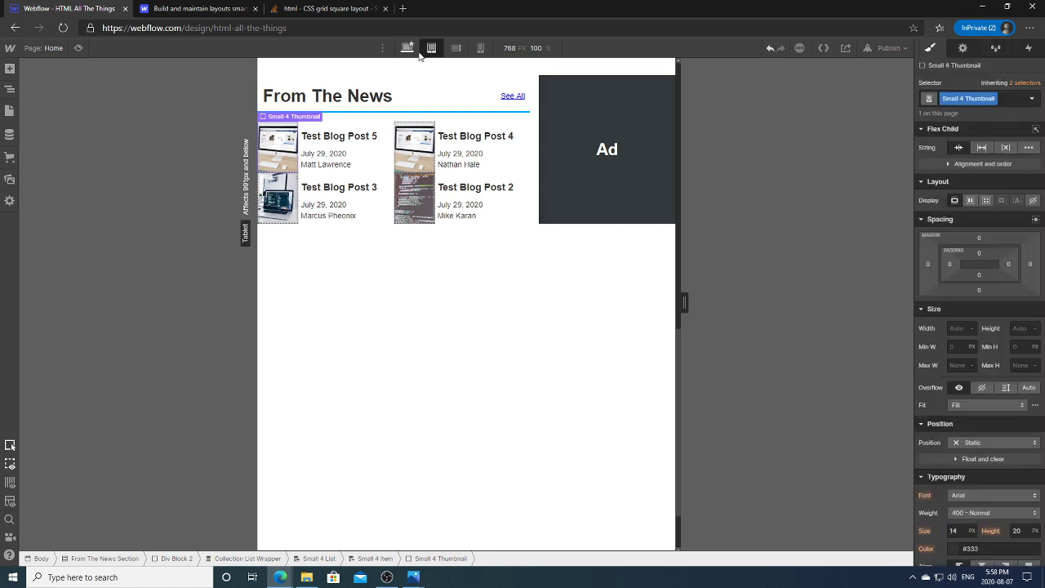
Step: On Desktop, size the thumbnail to 150 px wide by 100 px high
left_click(408, 49)
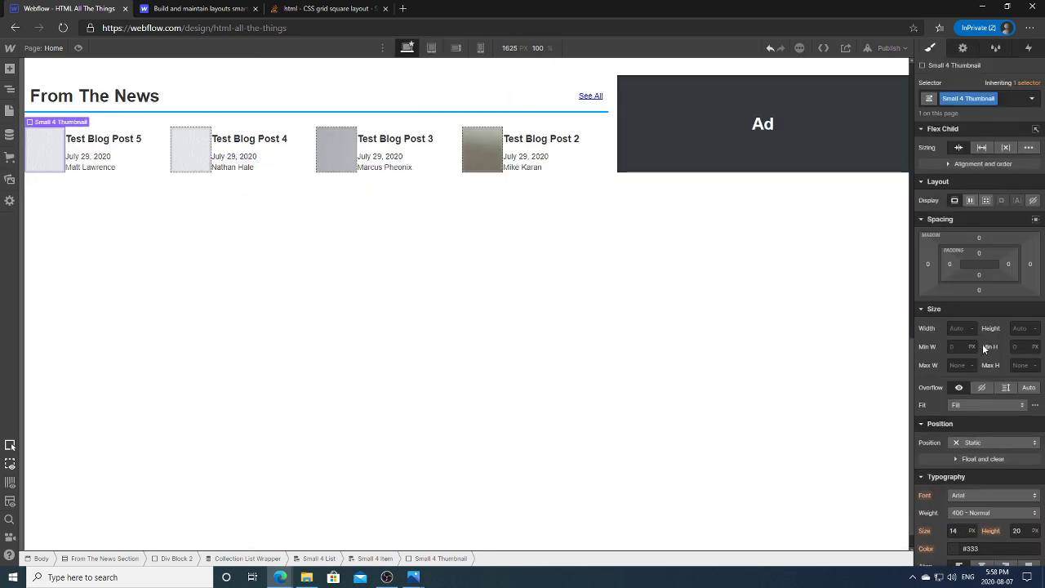
left_click(964, 328)
type("150")
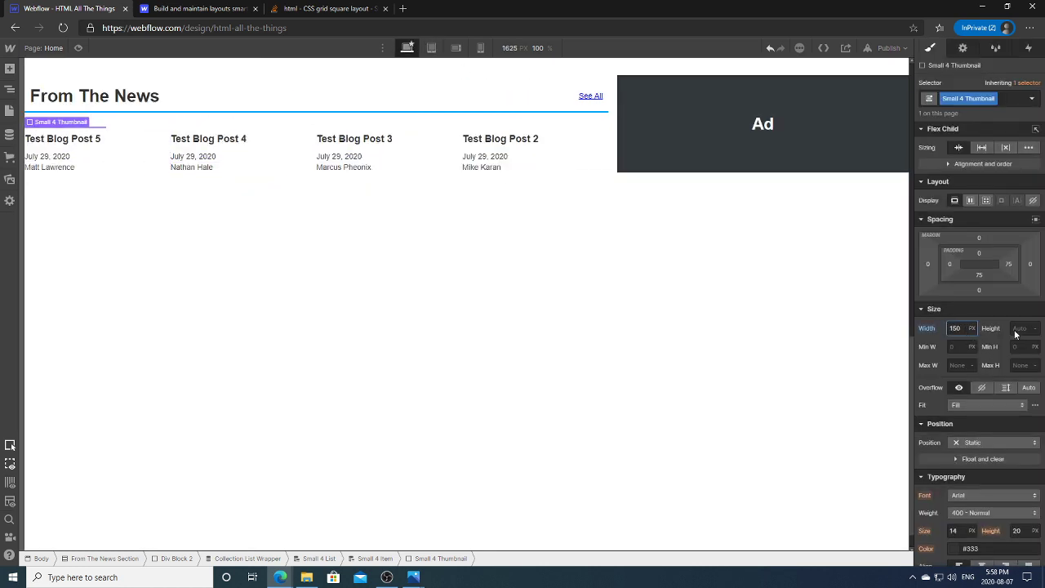
left_click(1020, 329)
type("100")
key("Return")
Step: Set the Small 4 Item card's children to Don't wrap
left_click(135, 198)
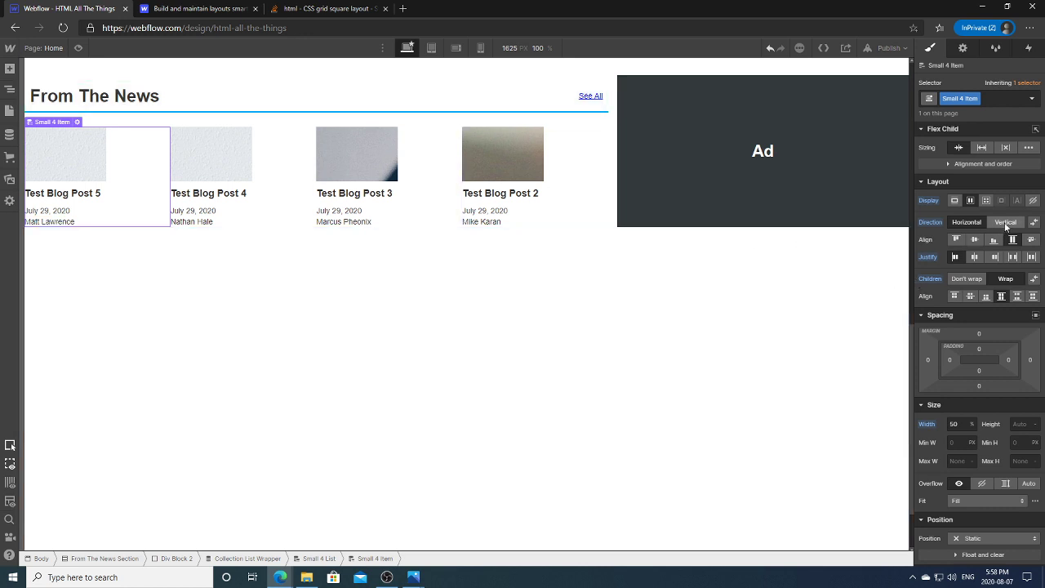
left_click(966, 278)
left_click(10, 88)
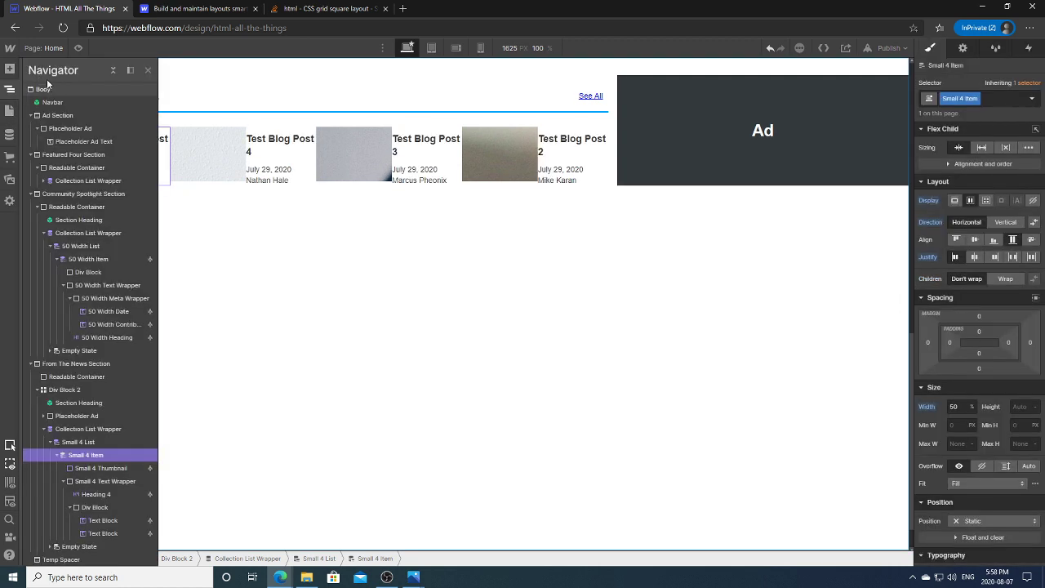
left_click(9, 89)
left_click(8, 90)
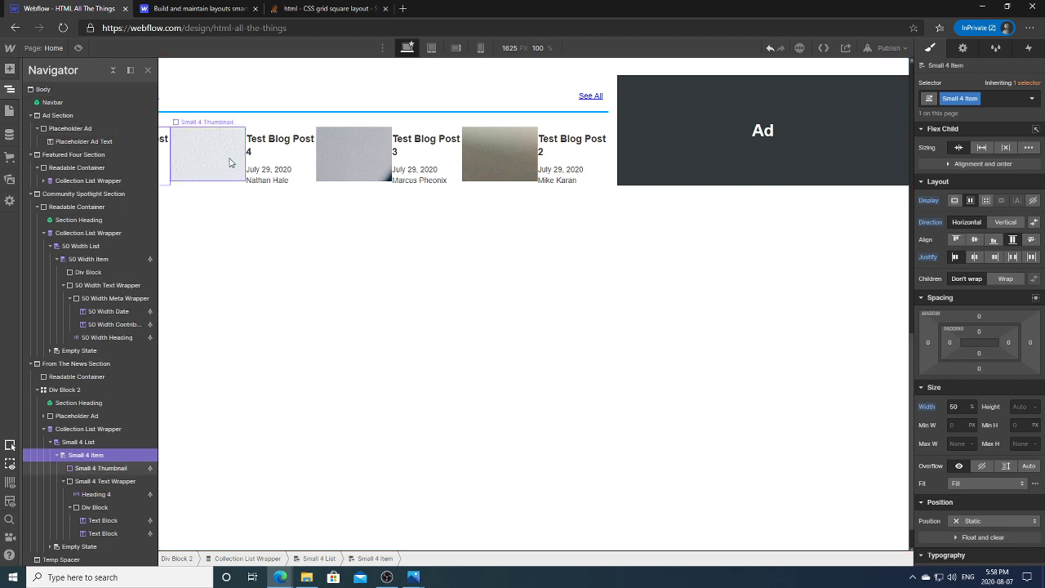
left_click(9, 89)
Step: Make the thumbnail background image Cover, centred and no-repeat
left_click(99, 152)
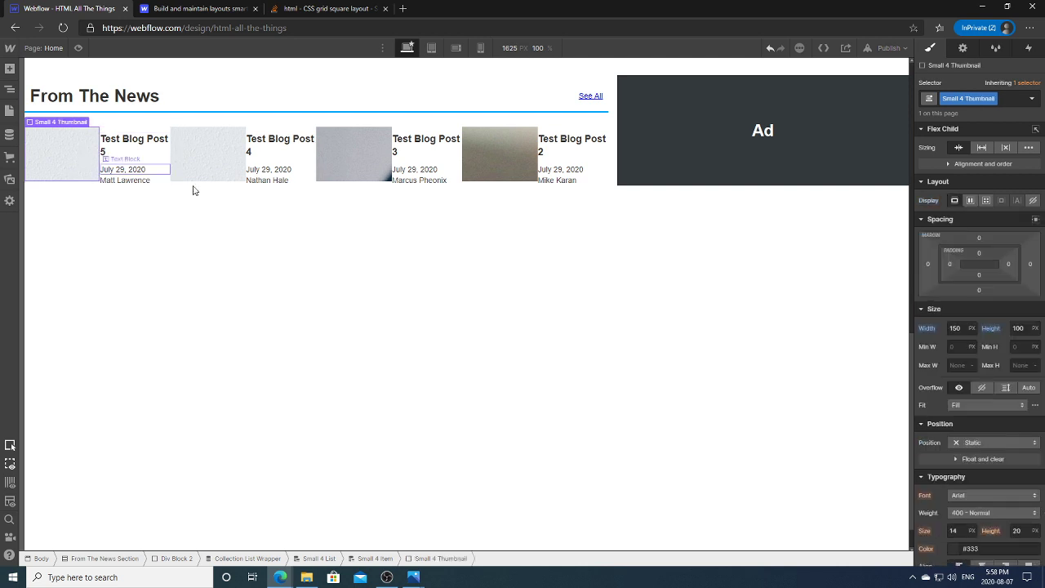
scroll(979, 342, "down", 5)
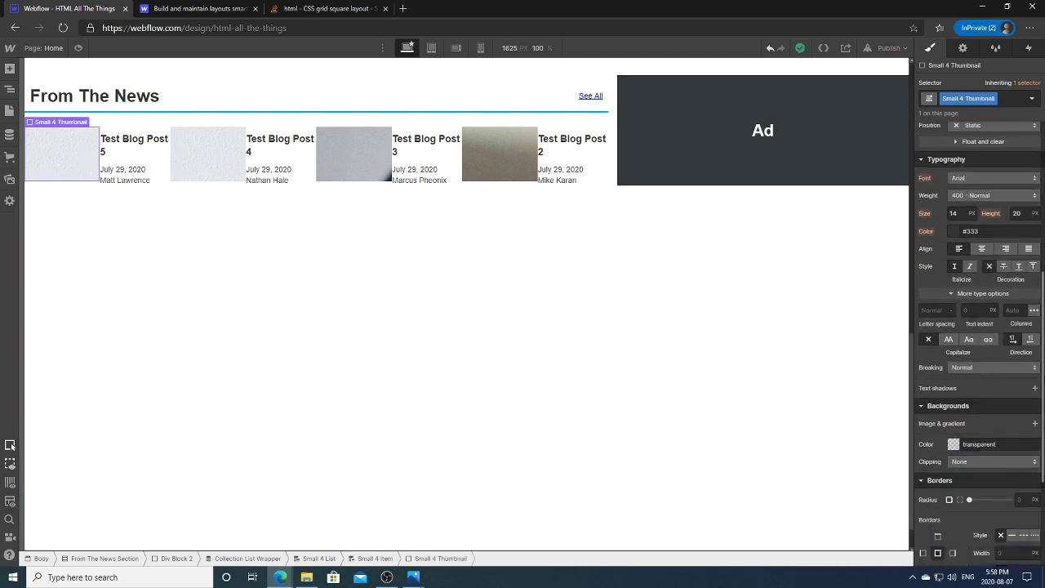
left_click(1034, 393)
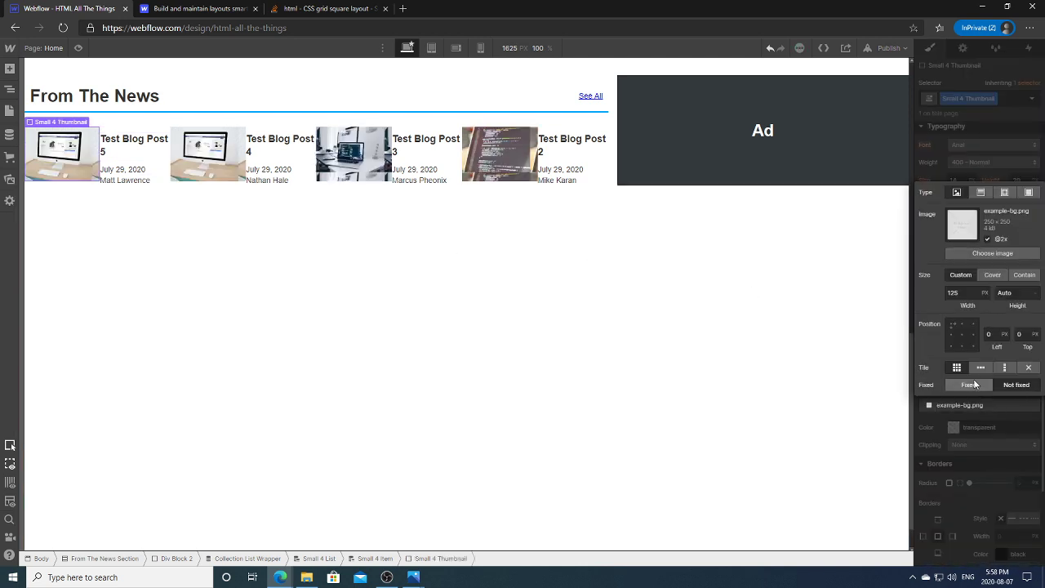
left_click(992, 275)
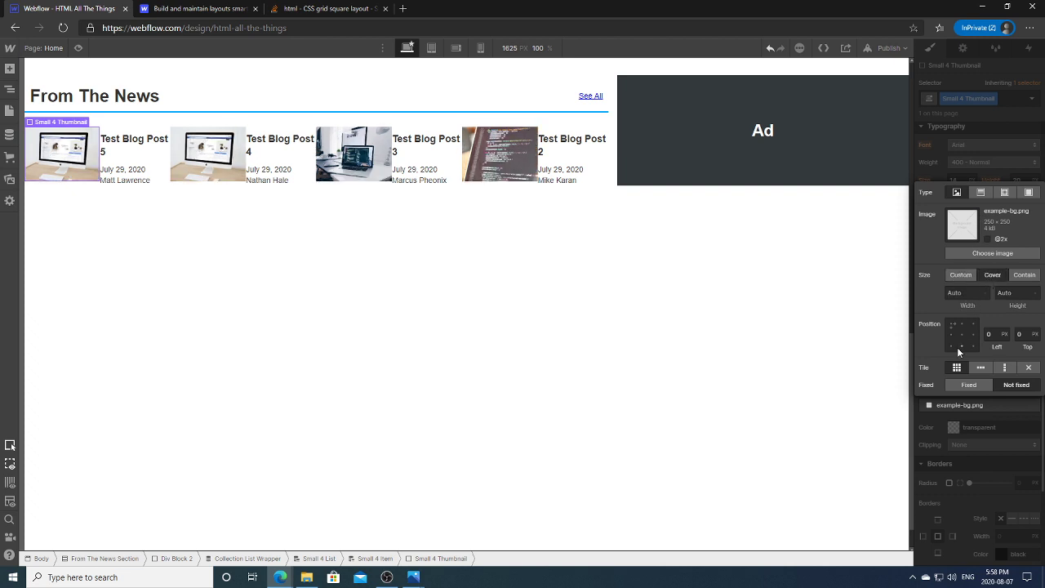
left_click(962, 334)
left_click(1031, 367)
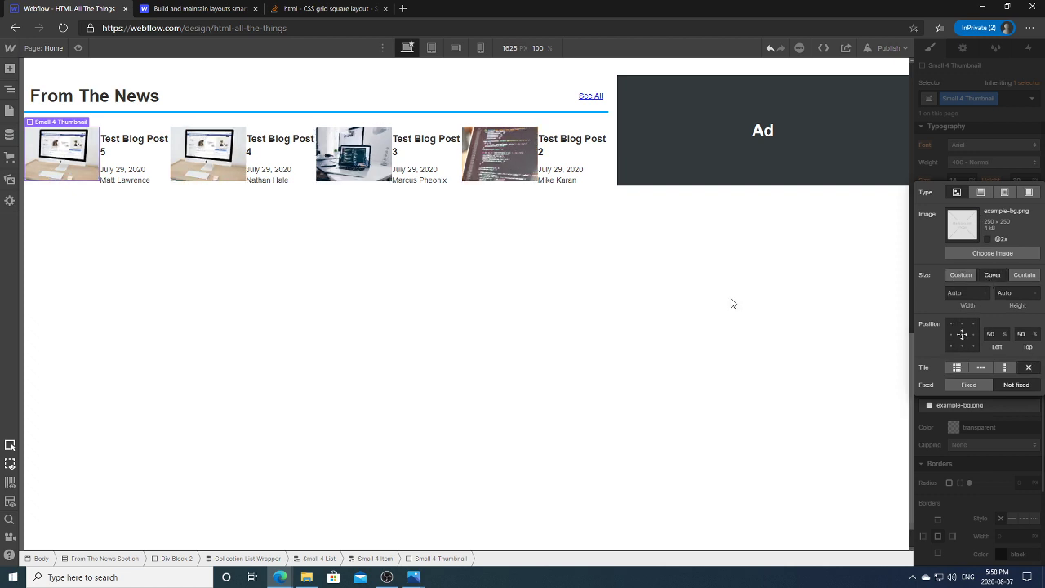
left_click(625, 277)
Step: Set Small 4 List children to Wrap so posts flow onto two rows
left_click(140, 156)
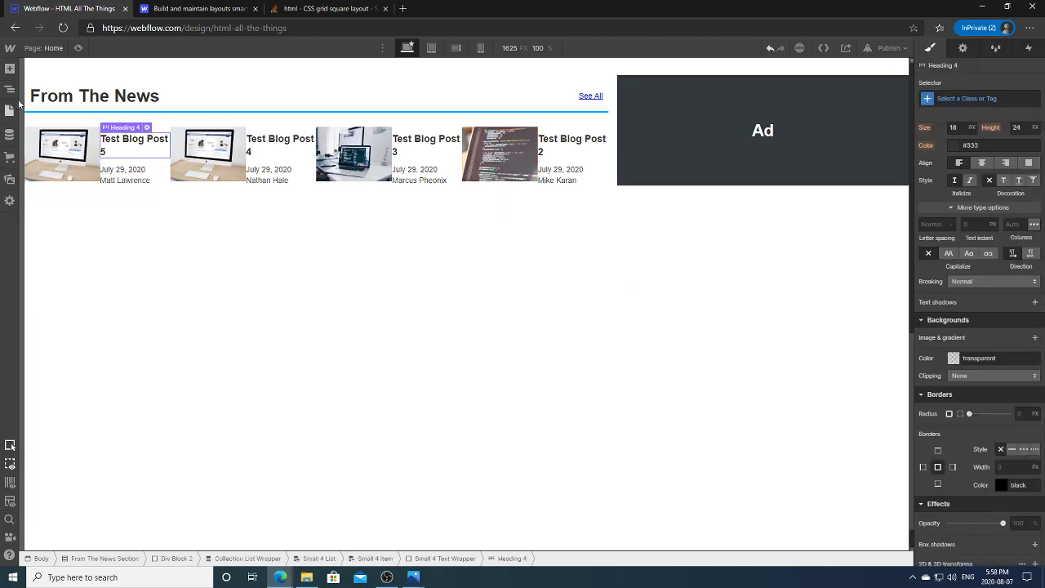
left_click(10, 88)
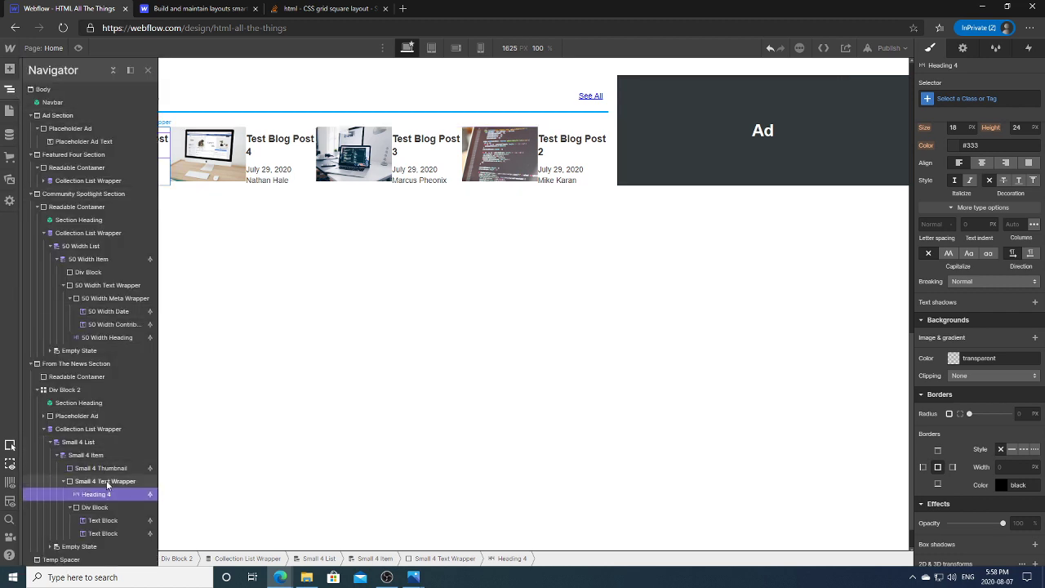
left_click(83, 455)
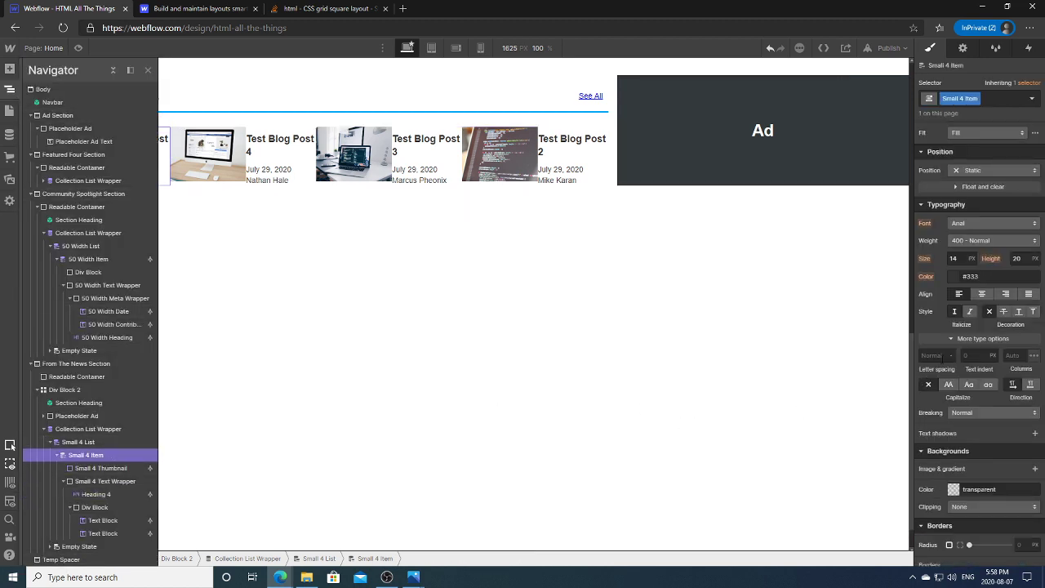
scroll(980, 327, "up", 4)
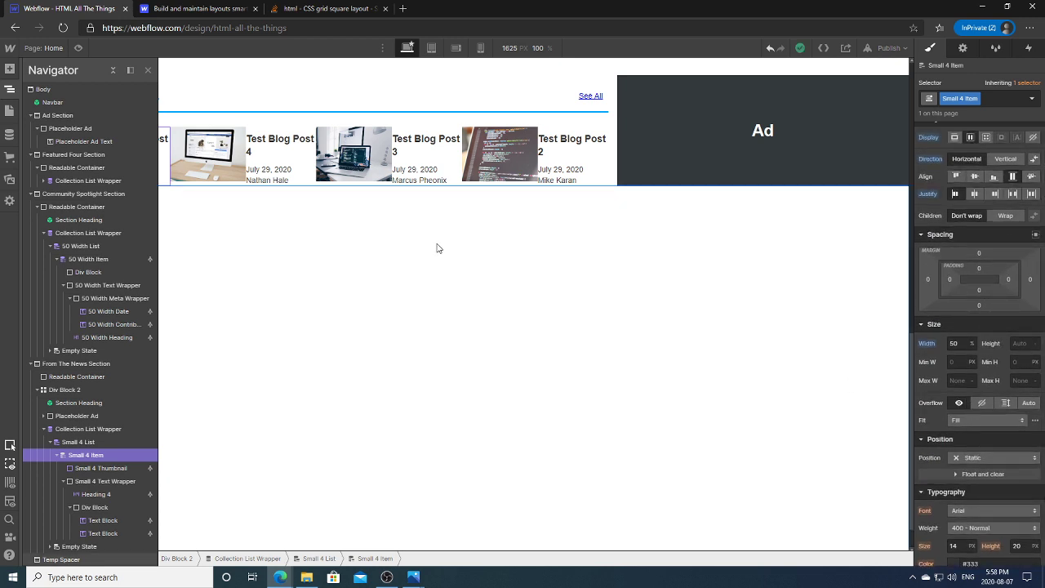
left_click(95, 442)
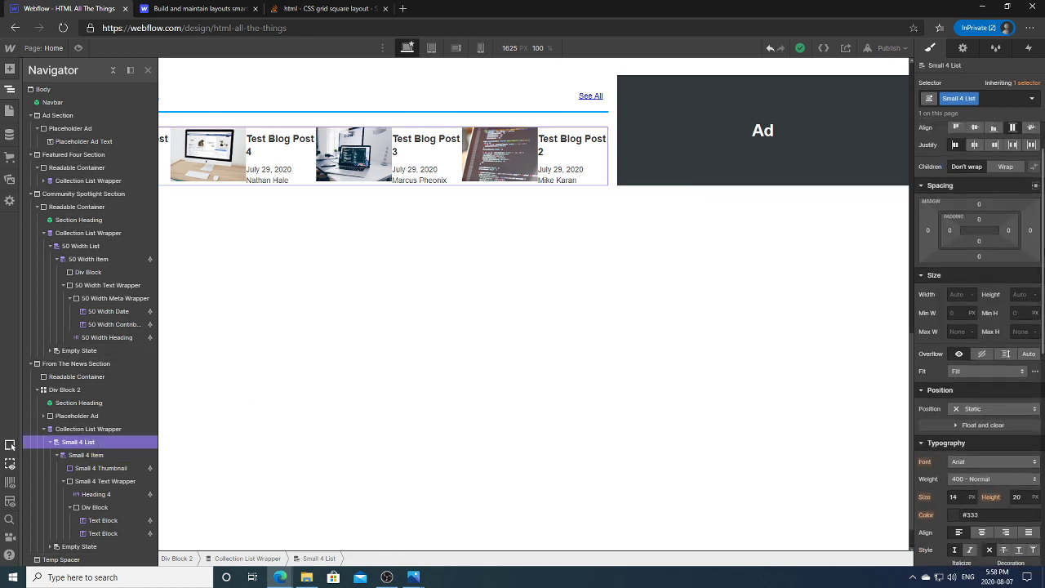
left_click(1004, 225)
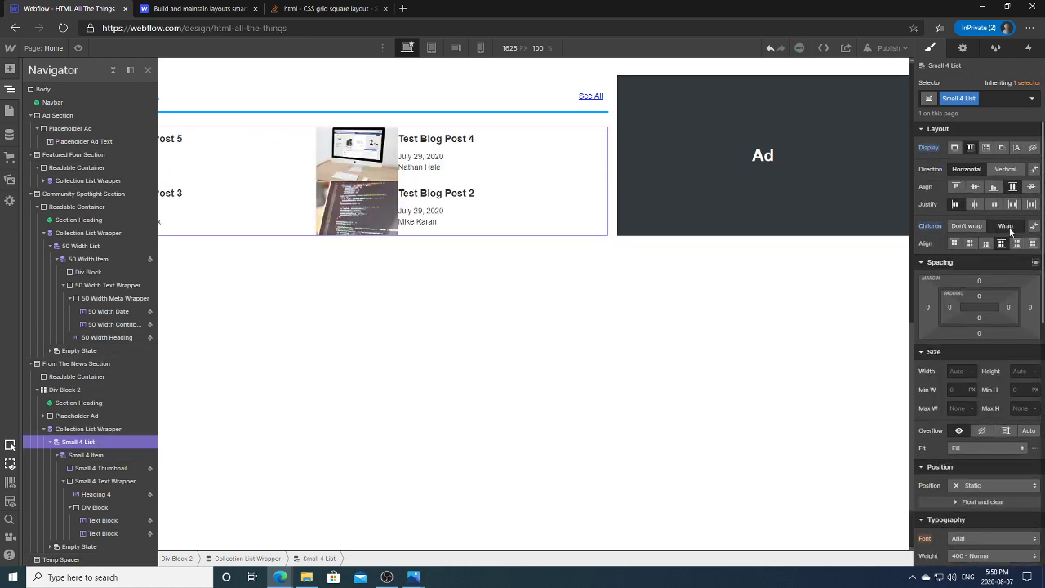
Step: Give Small 4 Item a 10 px top margin
left_click(86, 454)
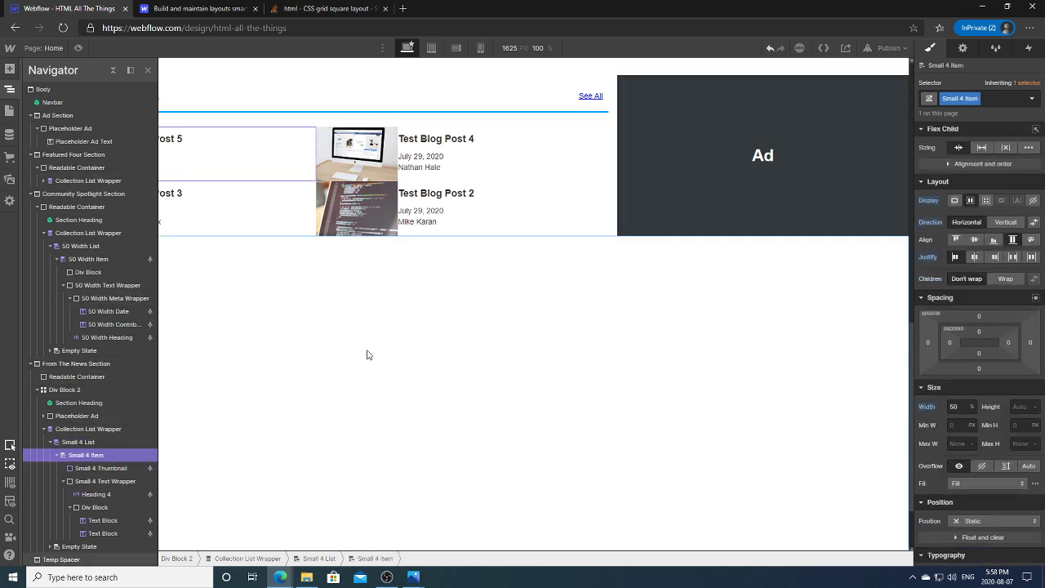
left_click(979, 316)
type("10")
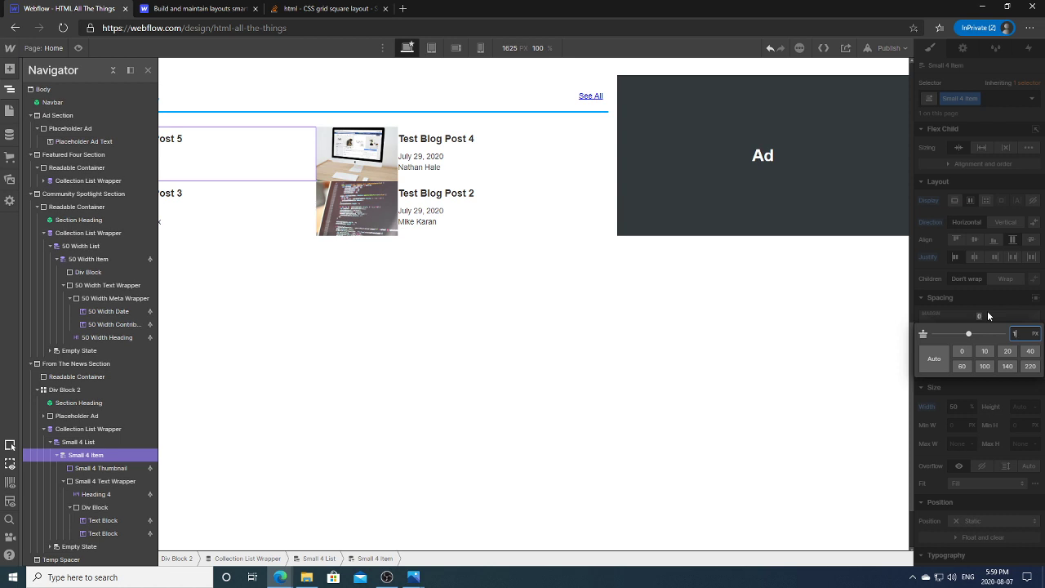
key("Return")
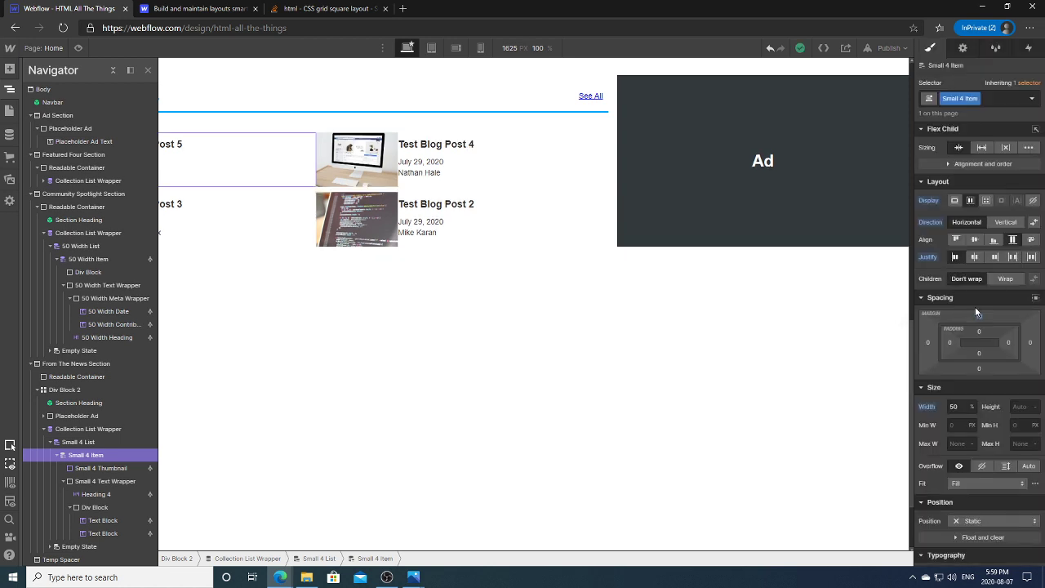
left_click(15, 89)
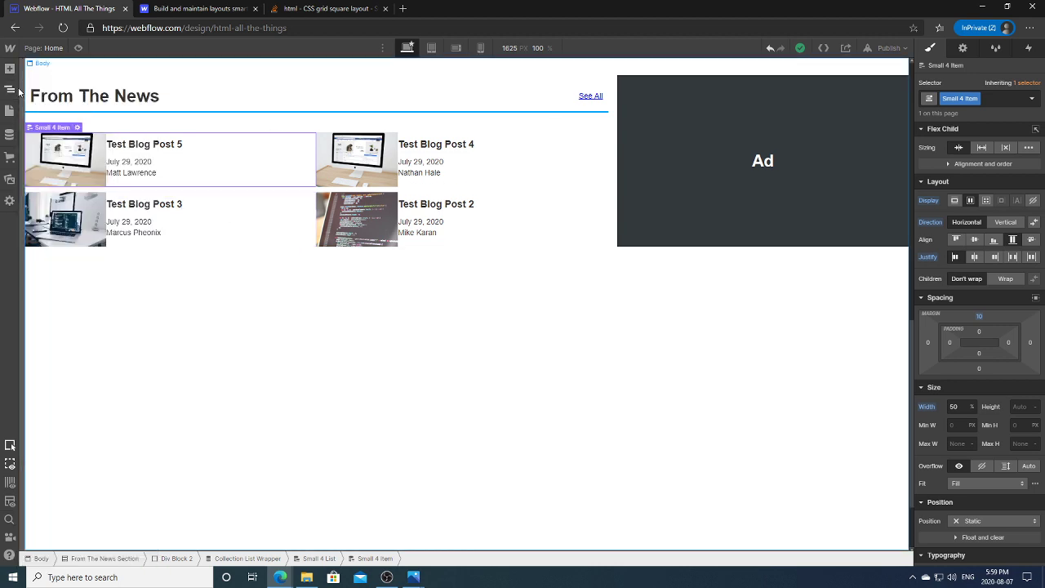
left_click(210, 238)
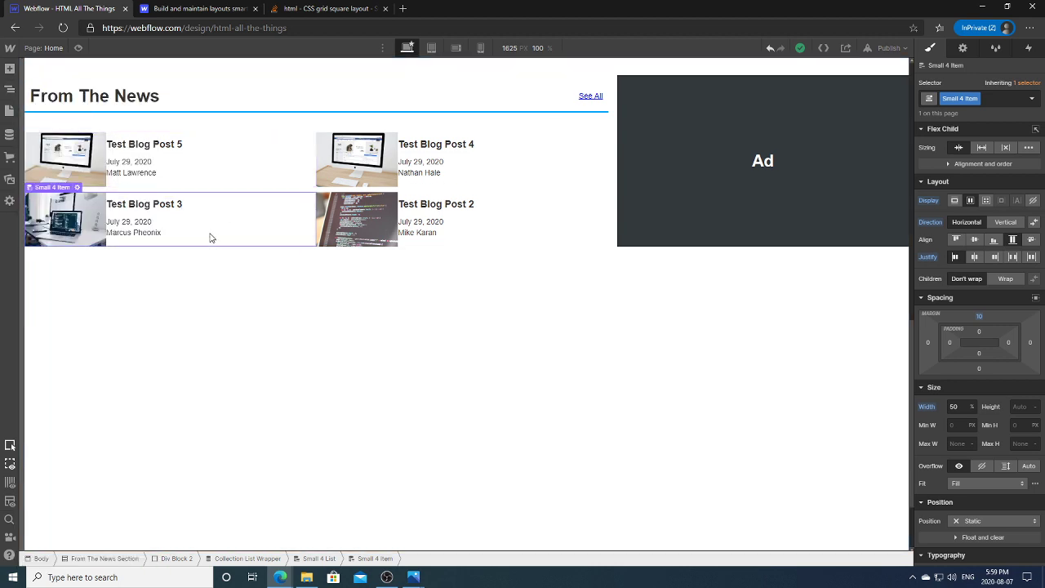
left_click(413, 577)
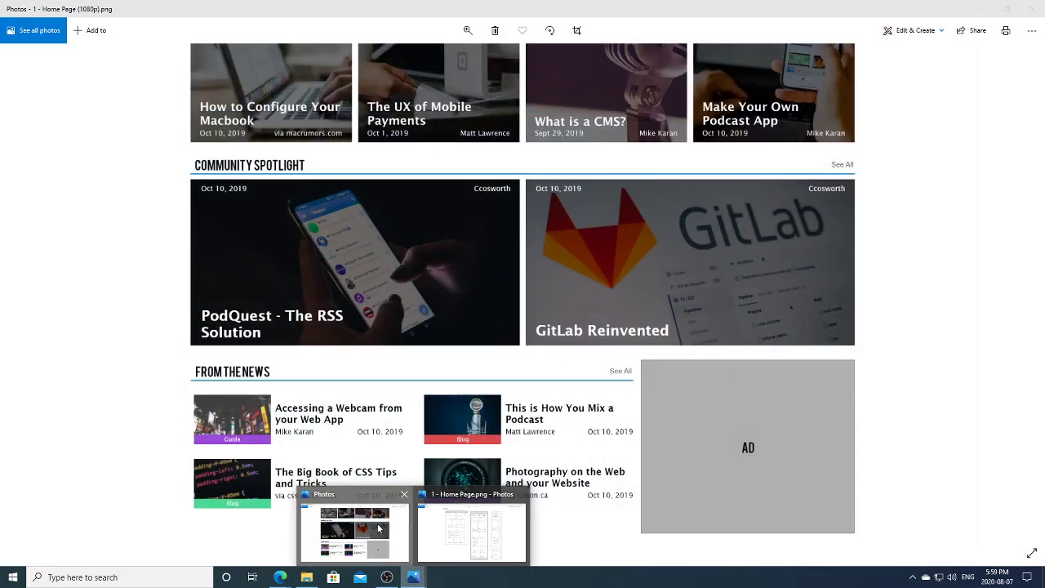
left_click(434, 523)
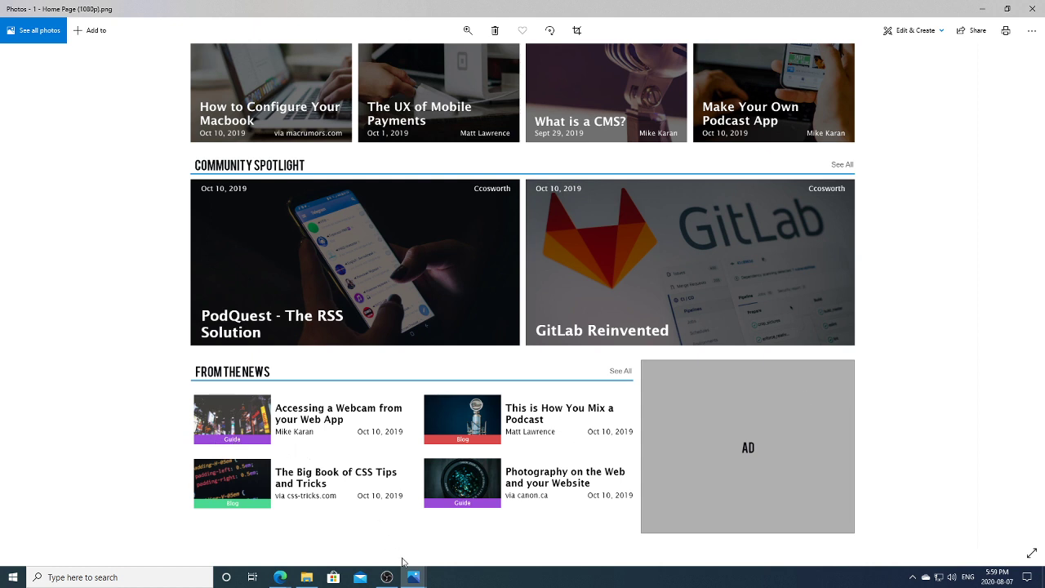
mouse_move(280, 582)
left_click(285, 560)
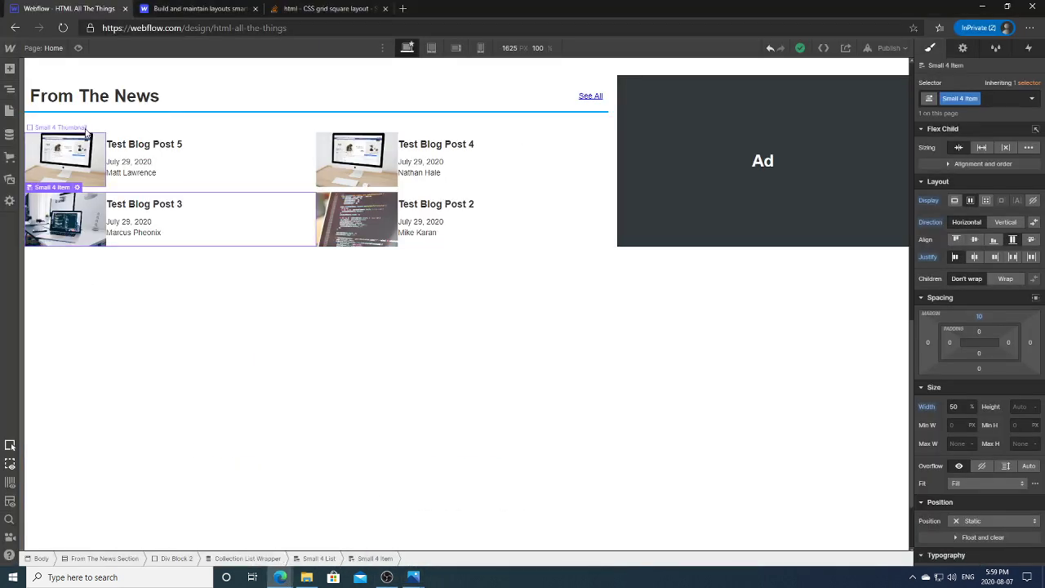
Step: Add a Div Block inside the post thumbnail with a Text Block inside it
left_click(85, 134)
left_click(9, 89)
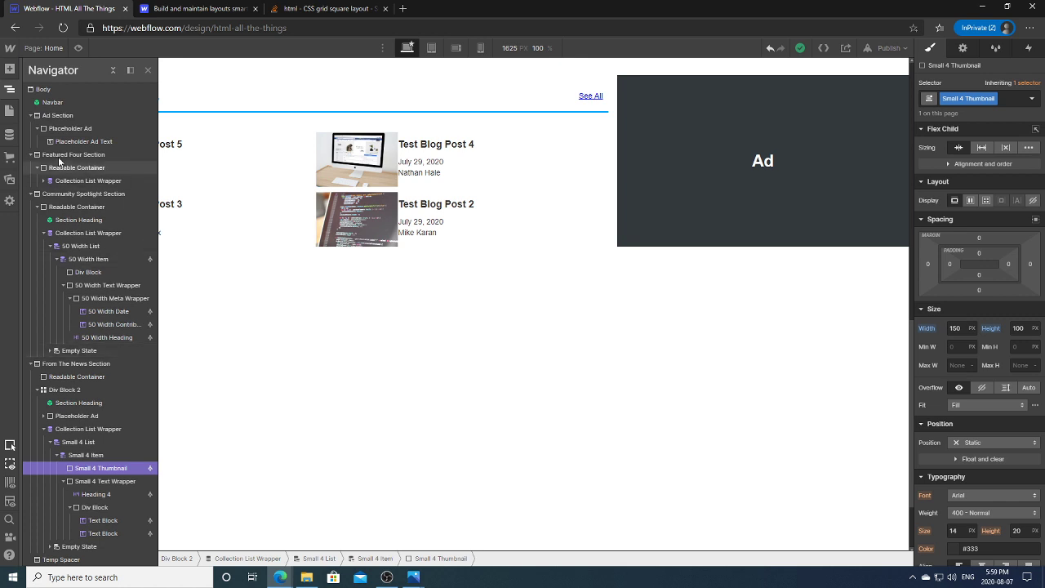
left_click(10, 68)
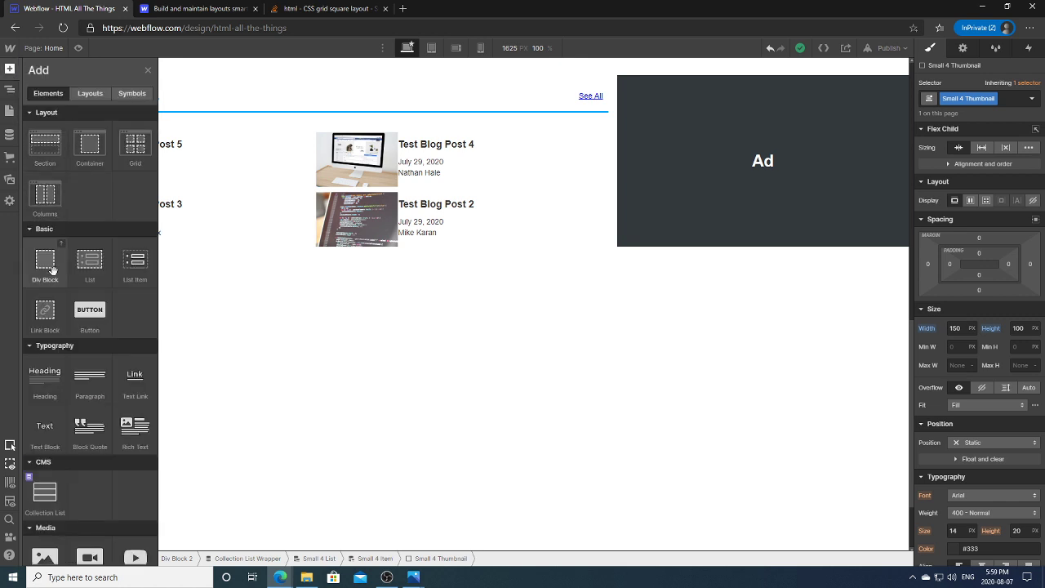
left_click_drag(50, 269, 111, 210)
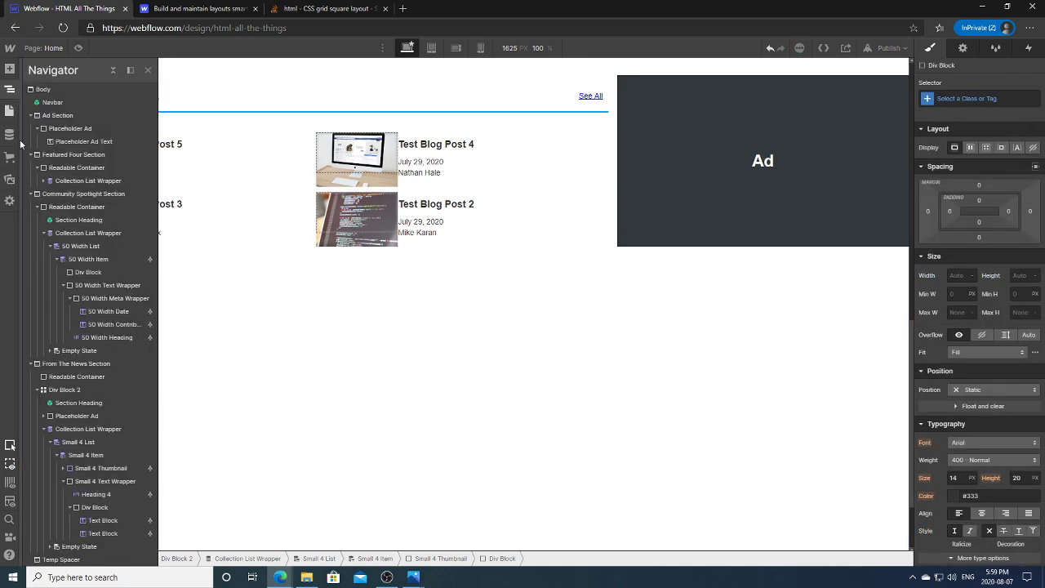
left_click(63, 468)
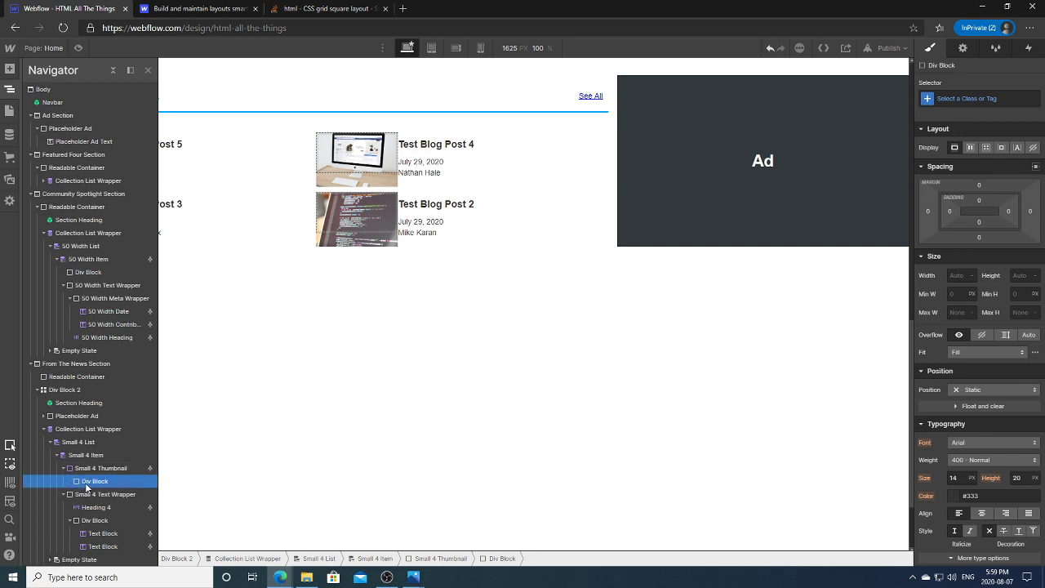
left_click(9, 69)
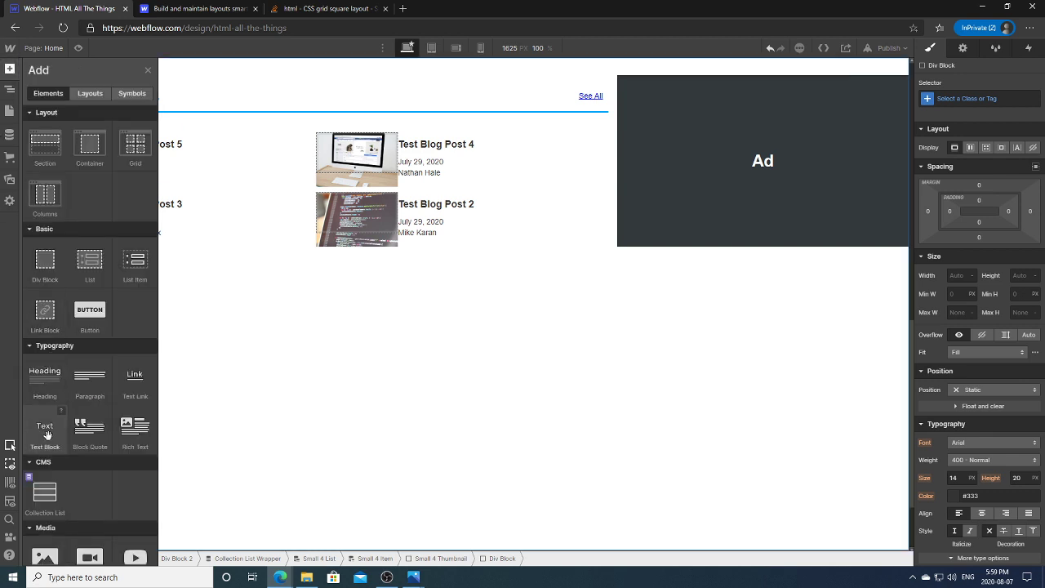
left_click(47, 434)
left_click(11, 90)
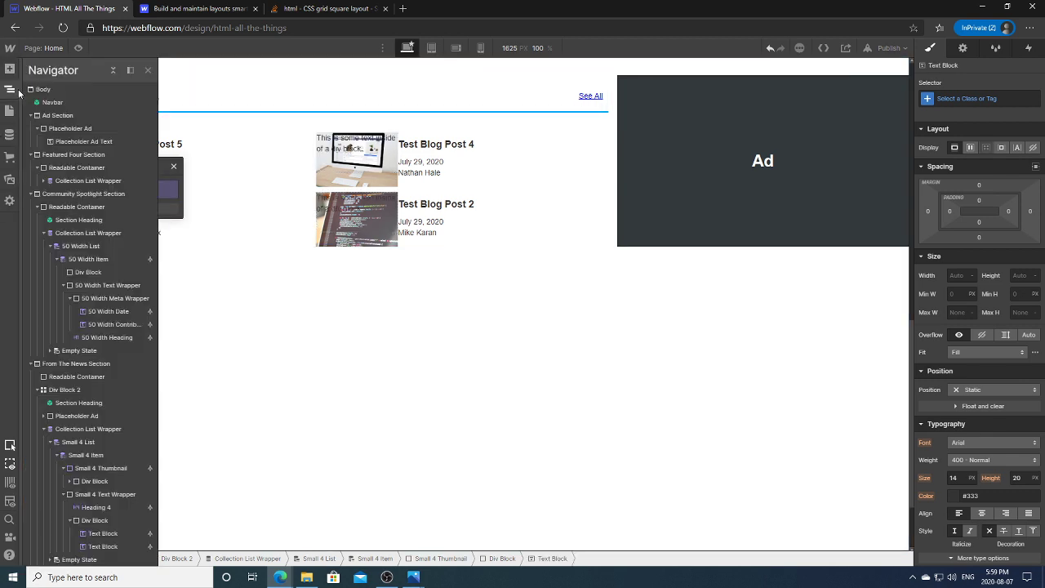
Step: Give the new div block the class Small 4 Category Wrapper
left_click(92, 481)
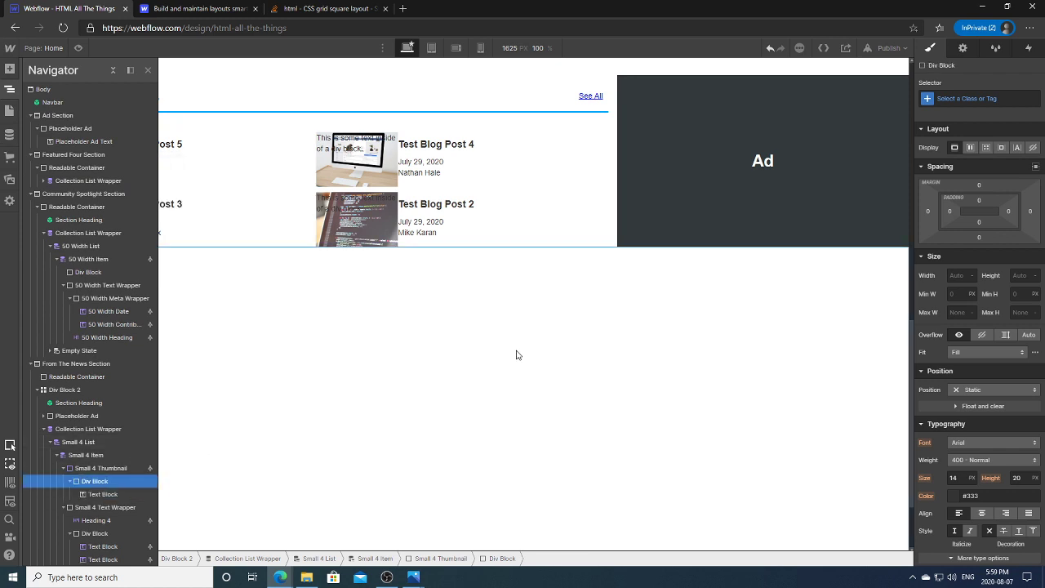
left_click(931, 99)
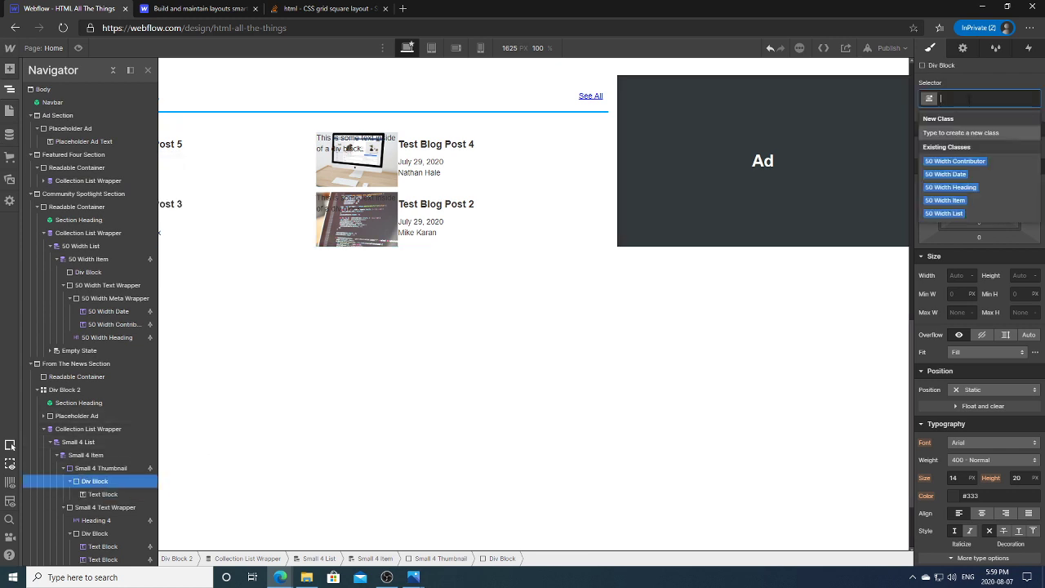
type("Small 4")
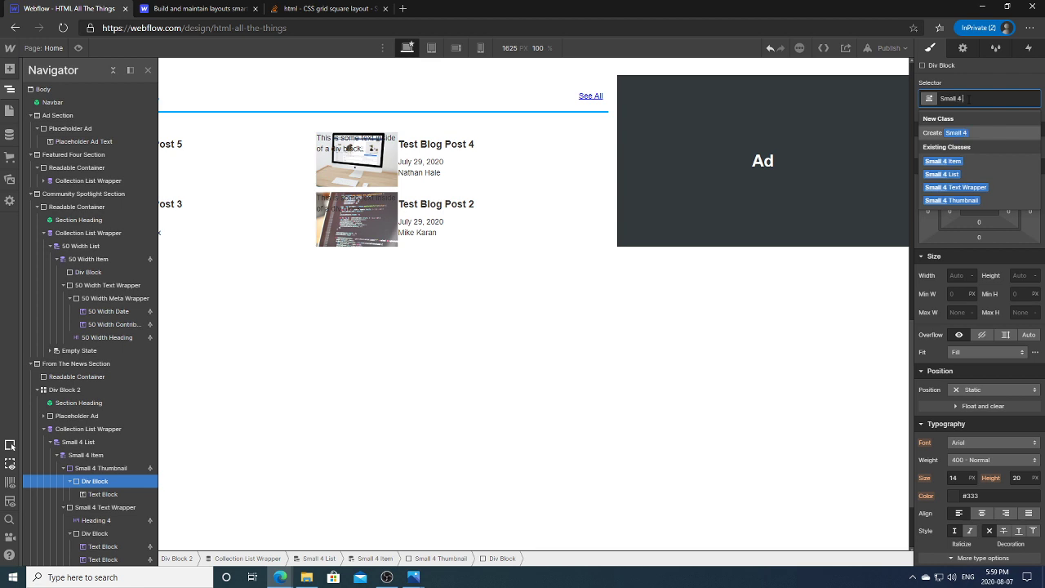
type(" Category Wrapper")
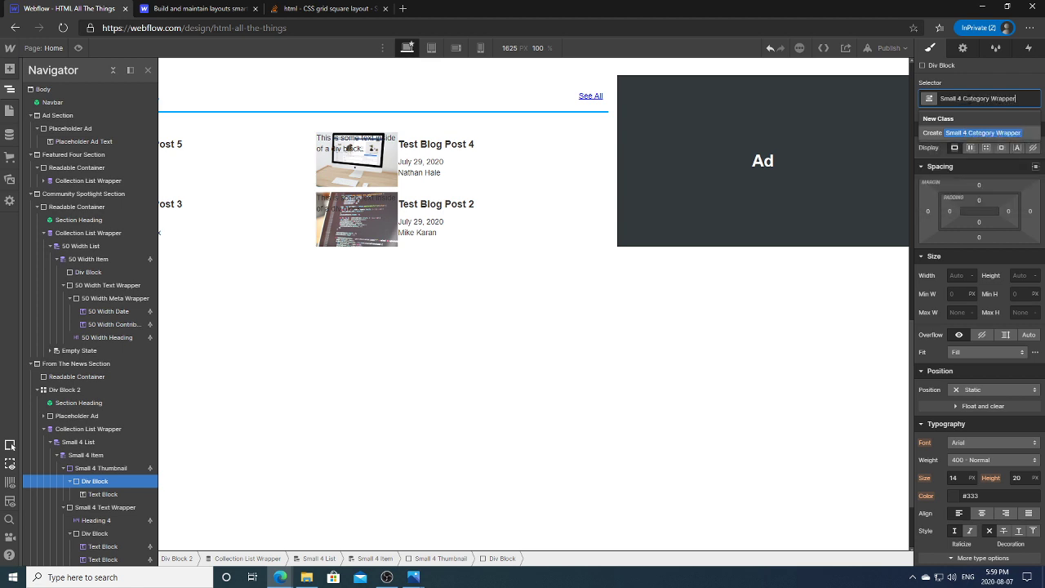
key("Return")
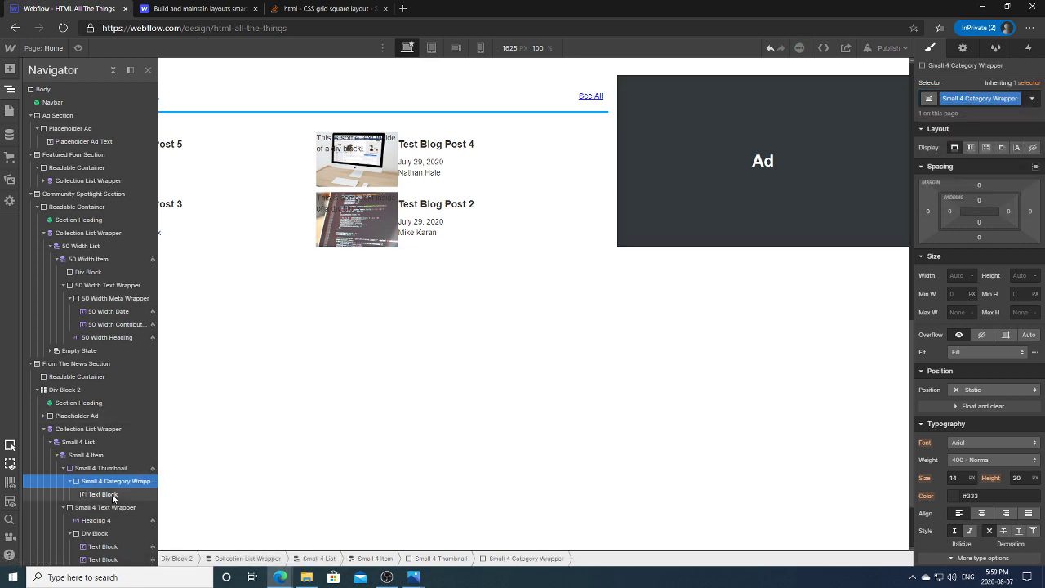
Step: Give the text block inside the wrapper the class Small 4 Category
left_click(106, 494)
left_click(978, 97)
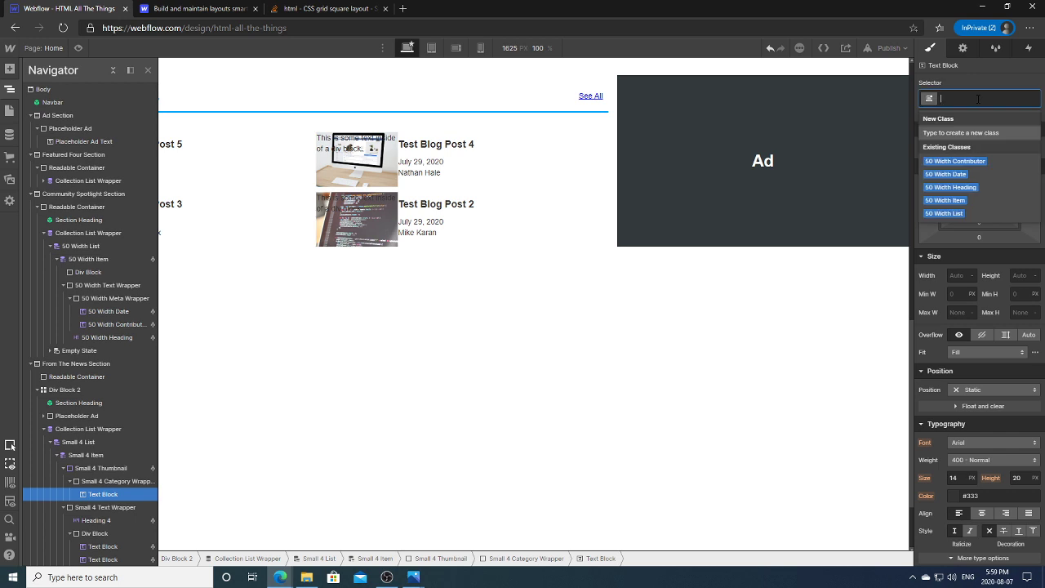
type("Small 4")
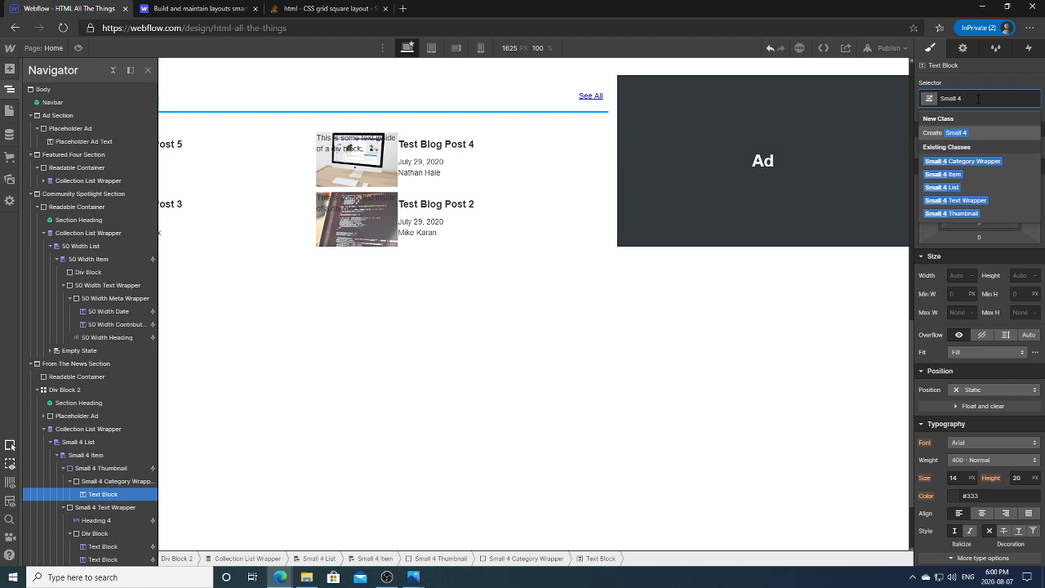
type("Categ")
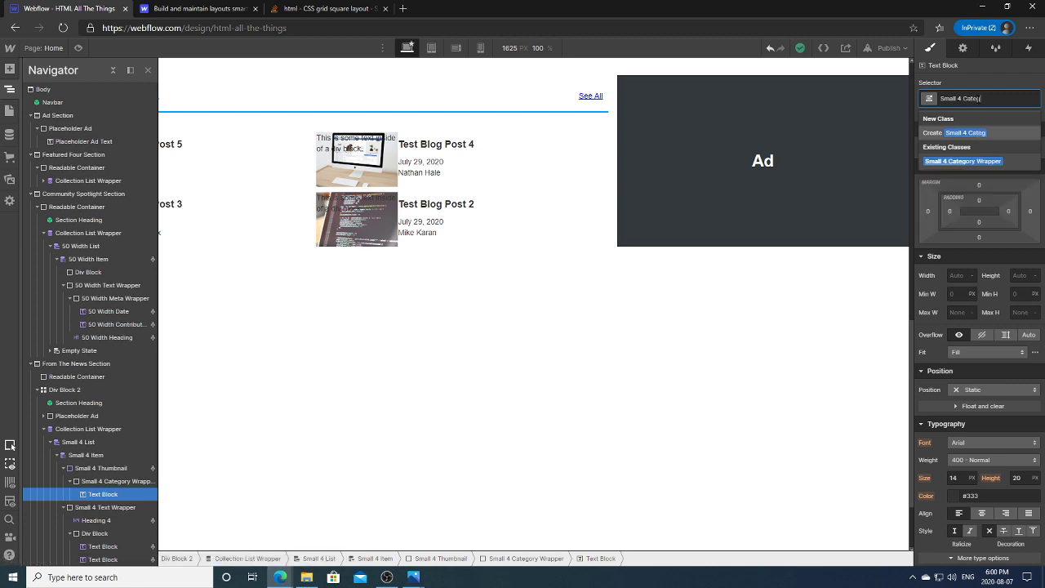
type("r")
type("ory")
left_click(979, 133)
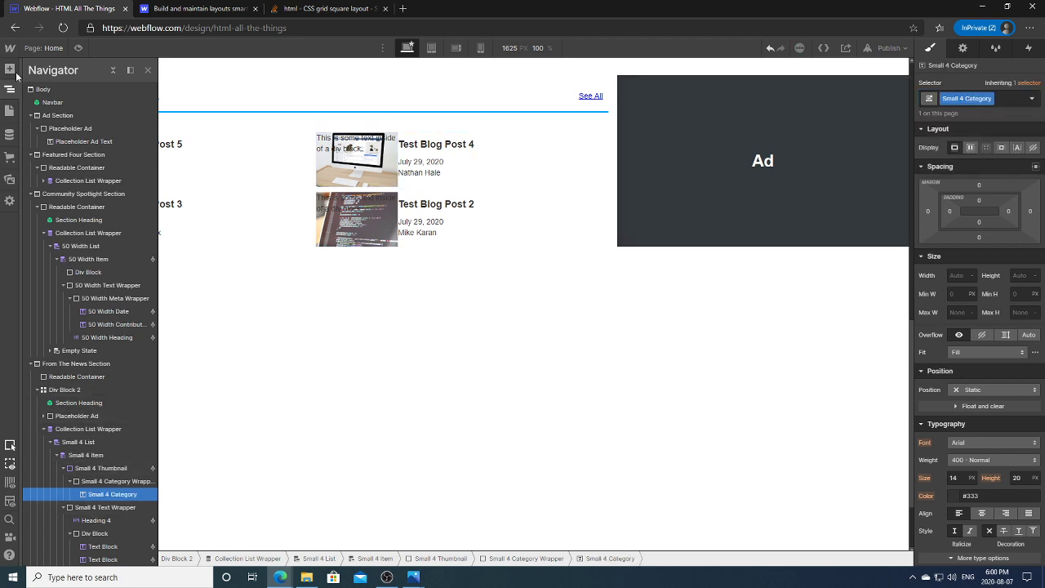
left_click(9, 88)
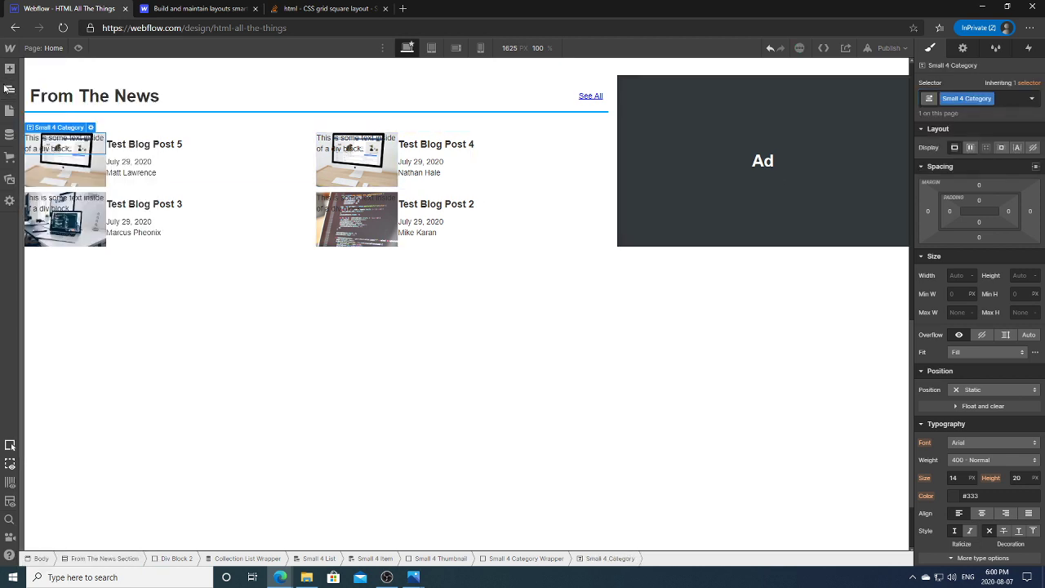
Step: Bind the category label's text to the Blog Posts Name field, then unbind it
left_click(963, 48)
left_click(955, 125)
left_click(963, 139)
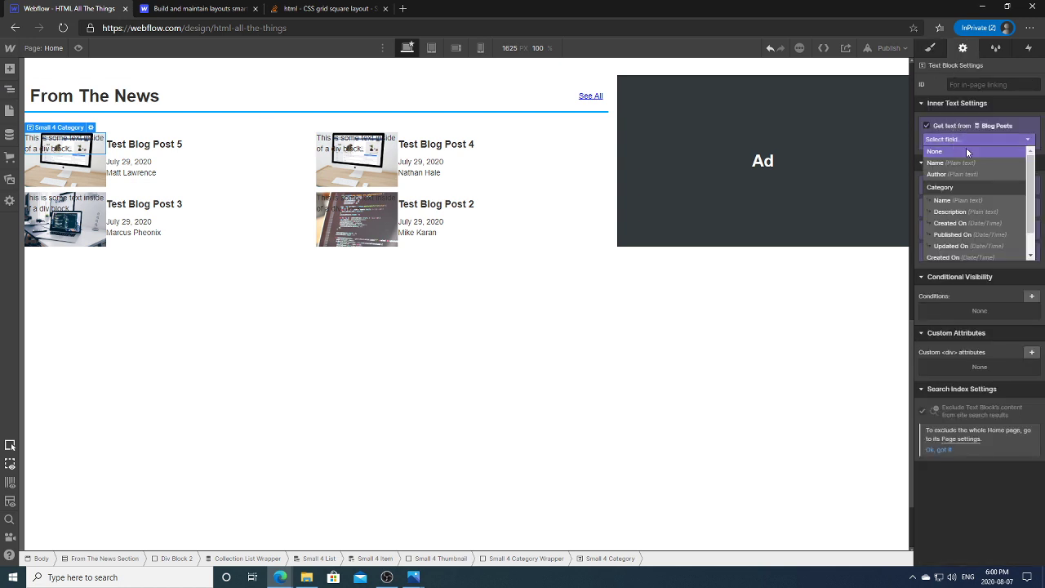
left_click(959, 160)
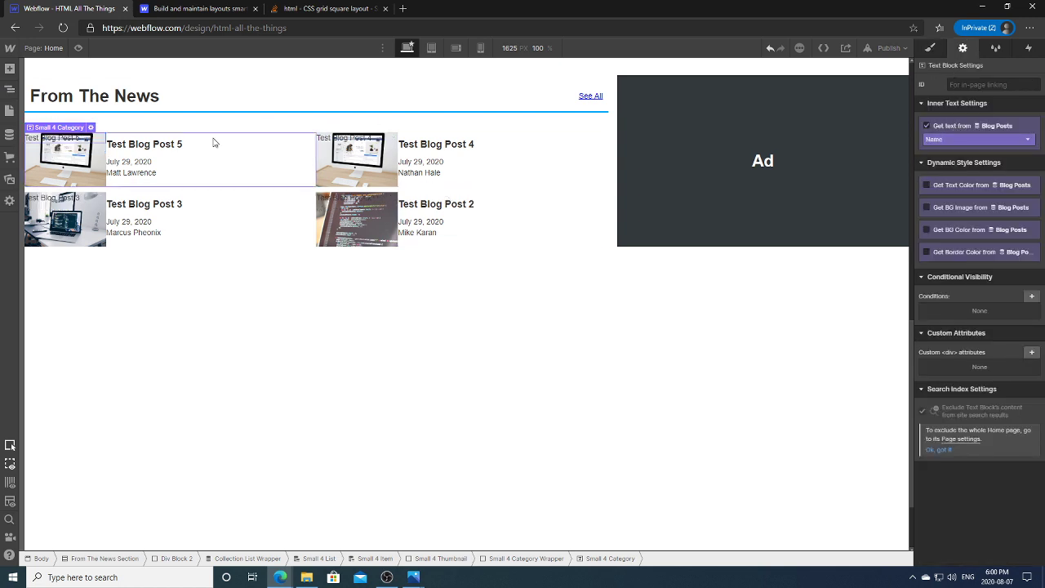
left_click(1000, 140)
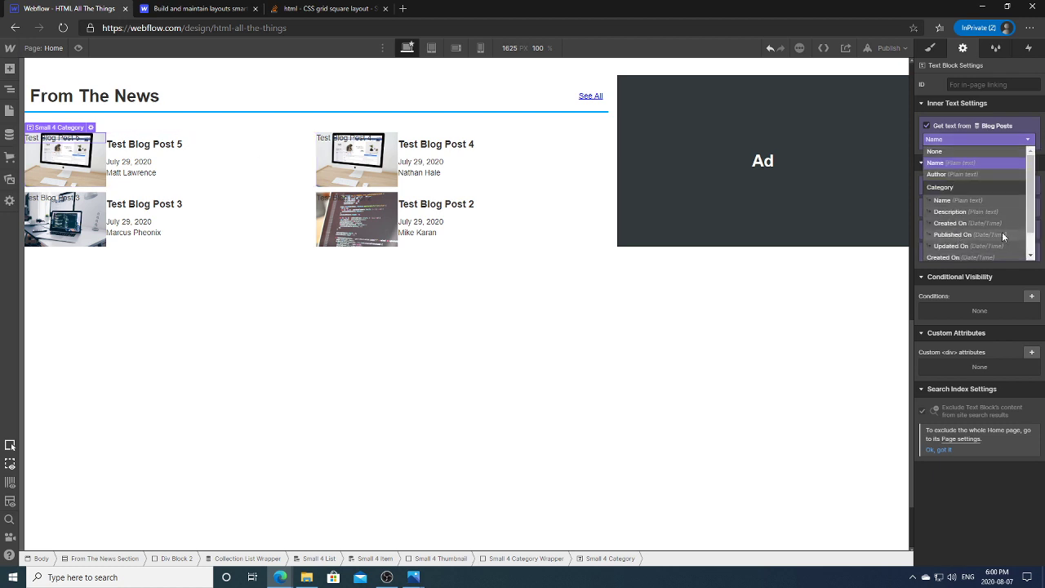
left_click_drag(1029, 196, 1034, 172)
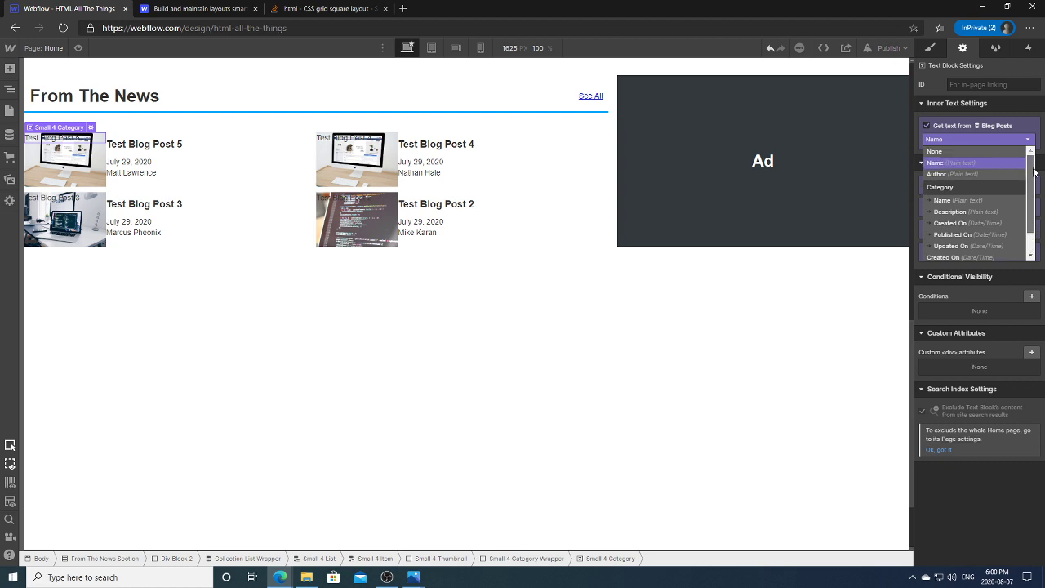
mouse_move(1030, 194)
left_mouse_down()
mouse_move(1029, 241)
mouse_move(1029, 174)
left_mouse_up()
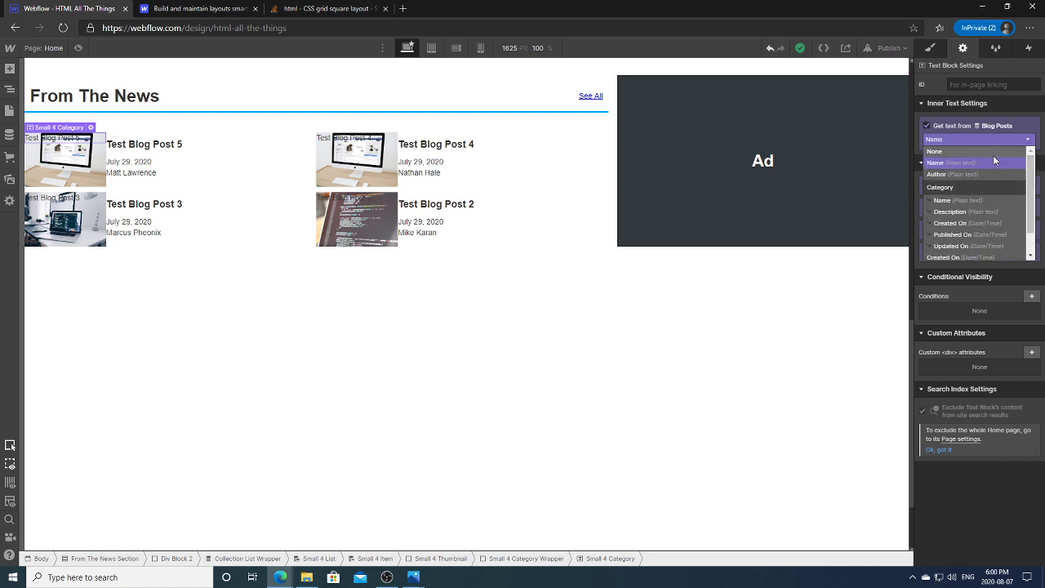
left_click(992, 155)
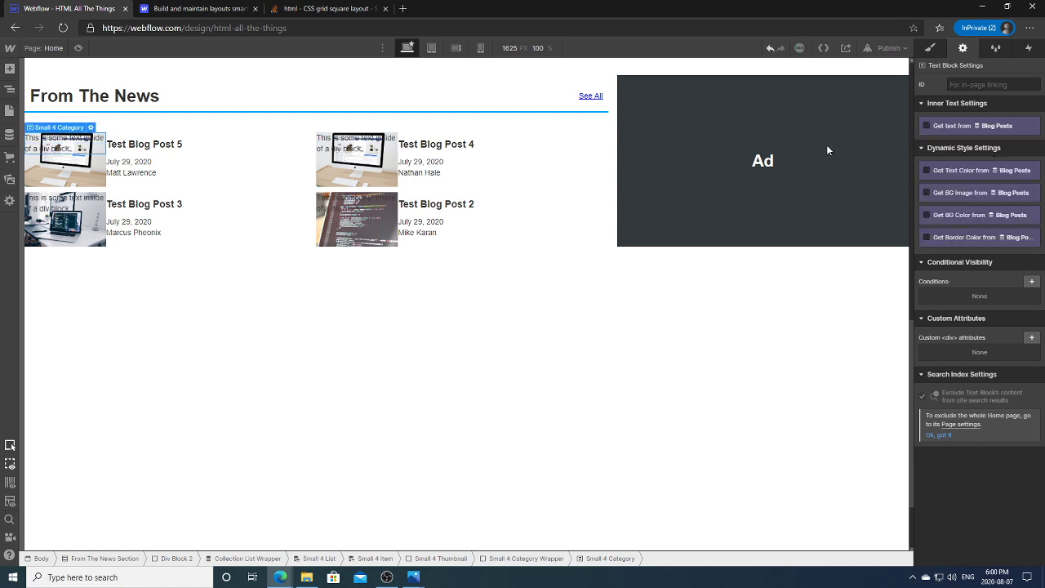
Step: Check the Blog Posts collection settings in the CMS and save them
left_click(10, 134)
left_click(147, 174)
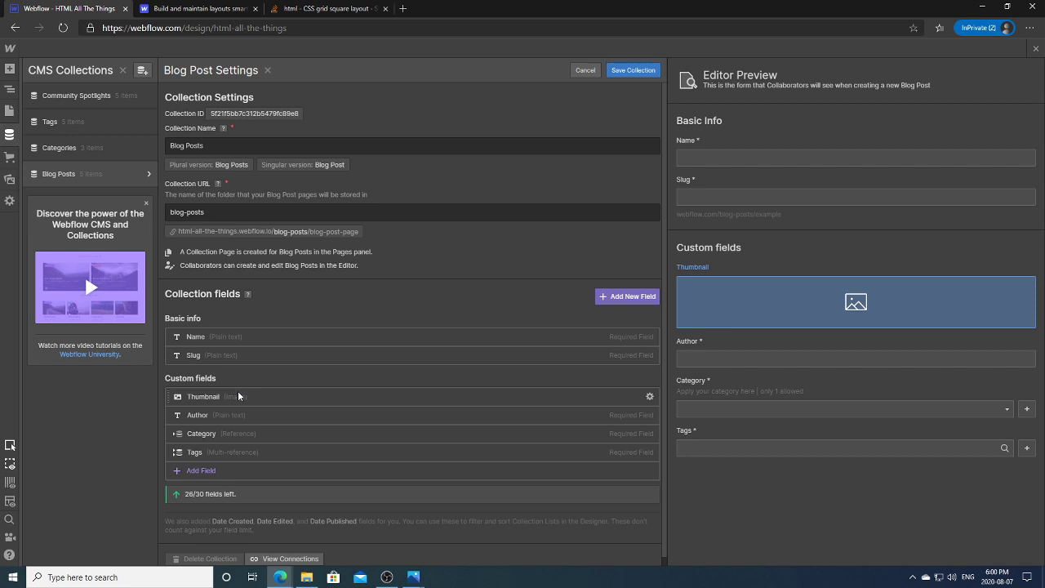
left_click(632, 70)
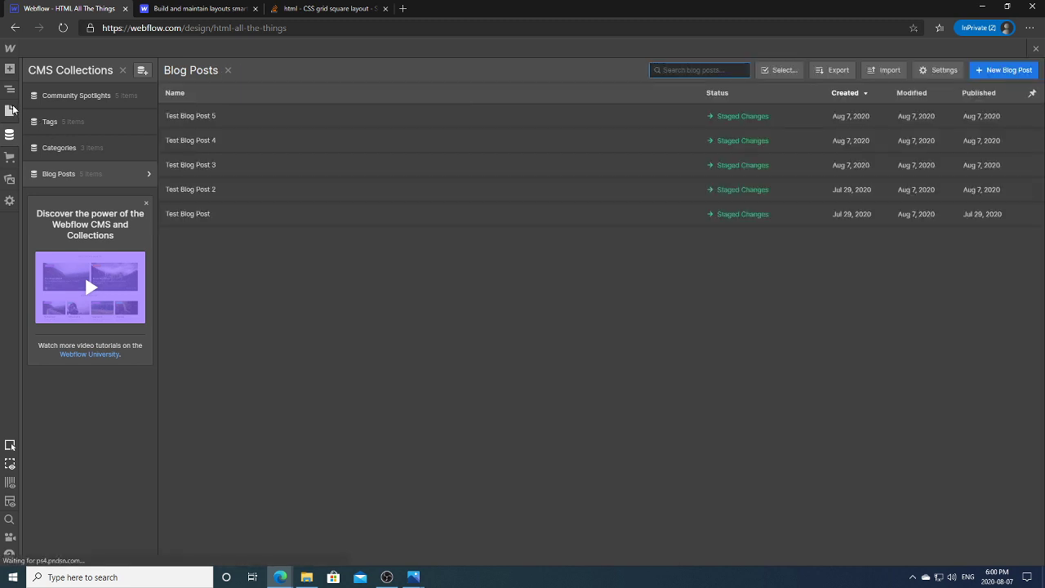
left_click(10, 109)
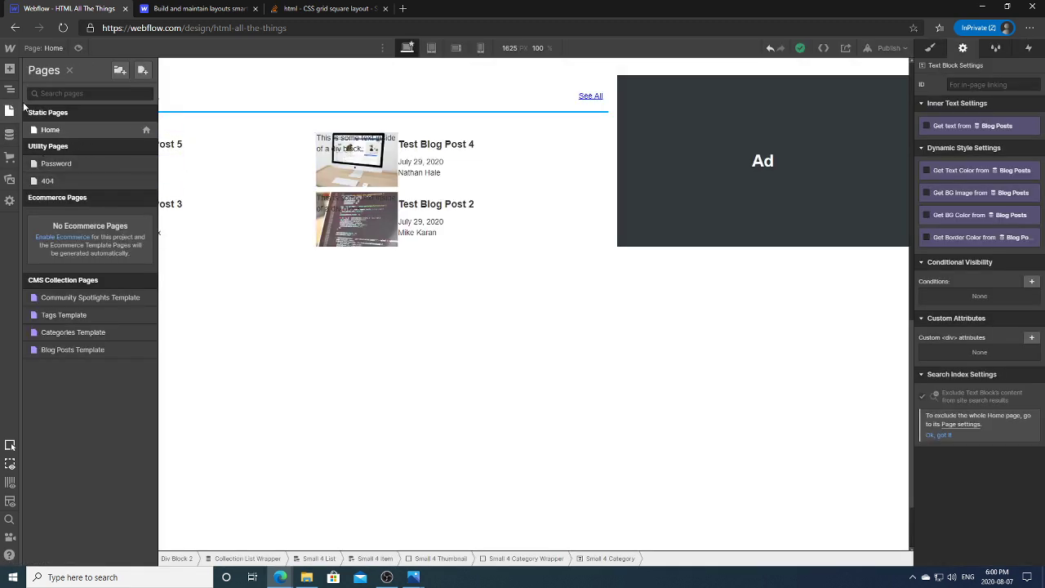
Step: Bind the label text to Blog Posts Category > Name
left_click(10, 90)
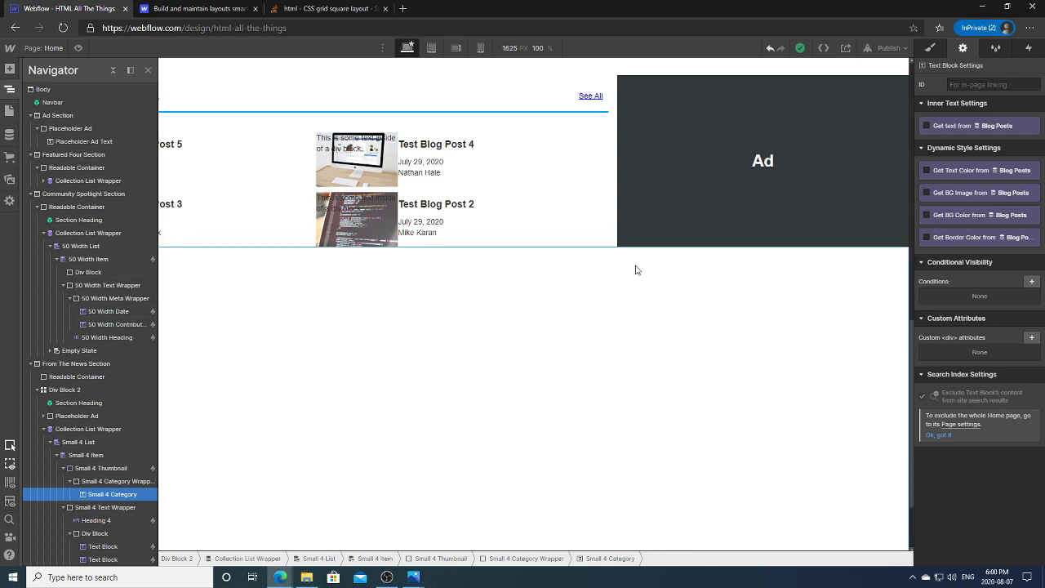
left_click(958, 126)
left_click(953, 138)
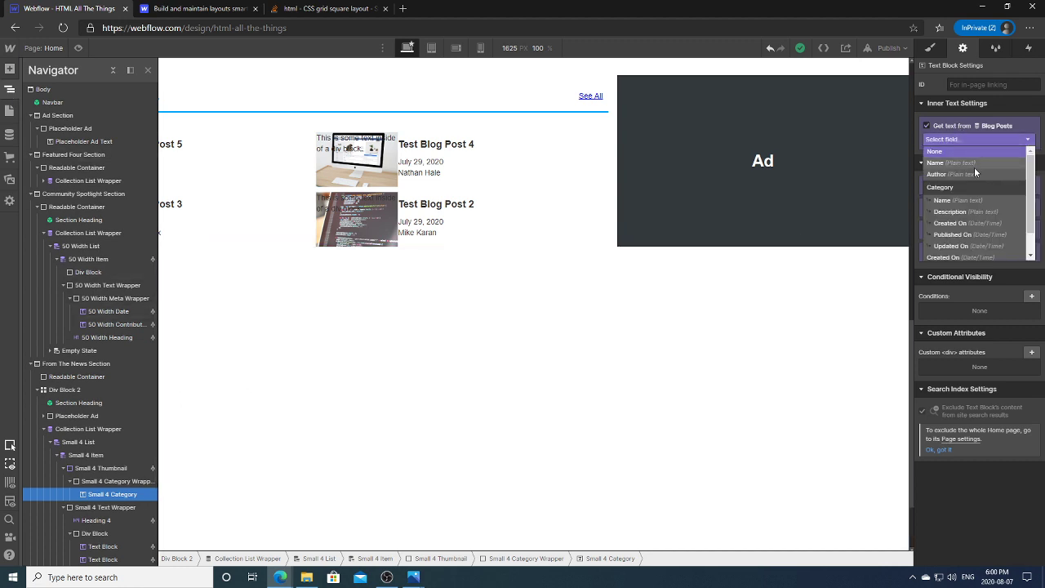
left_click(948, 204)
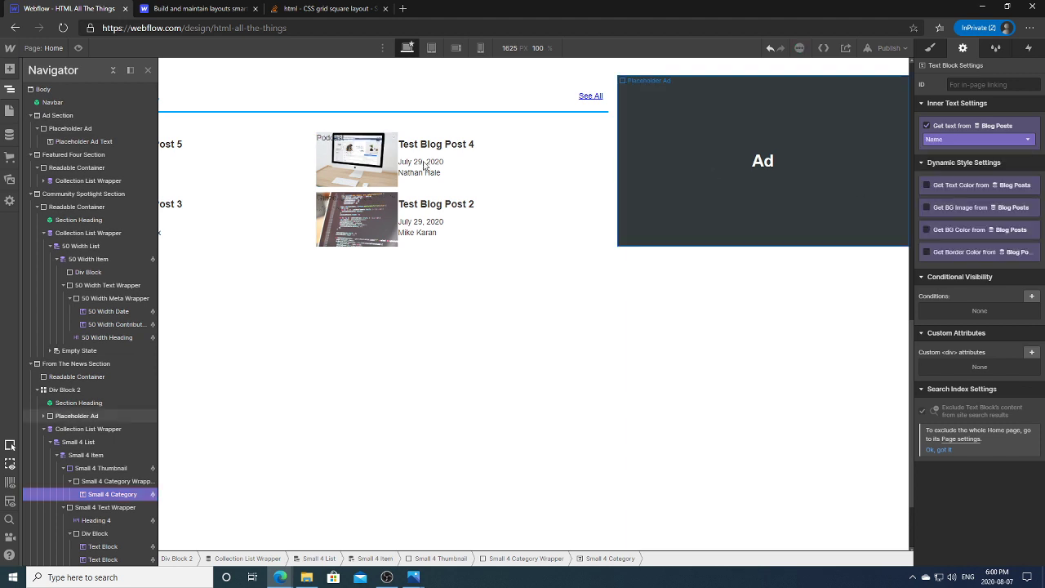
left_click(10, 90)
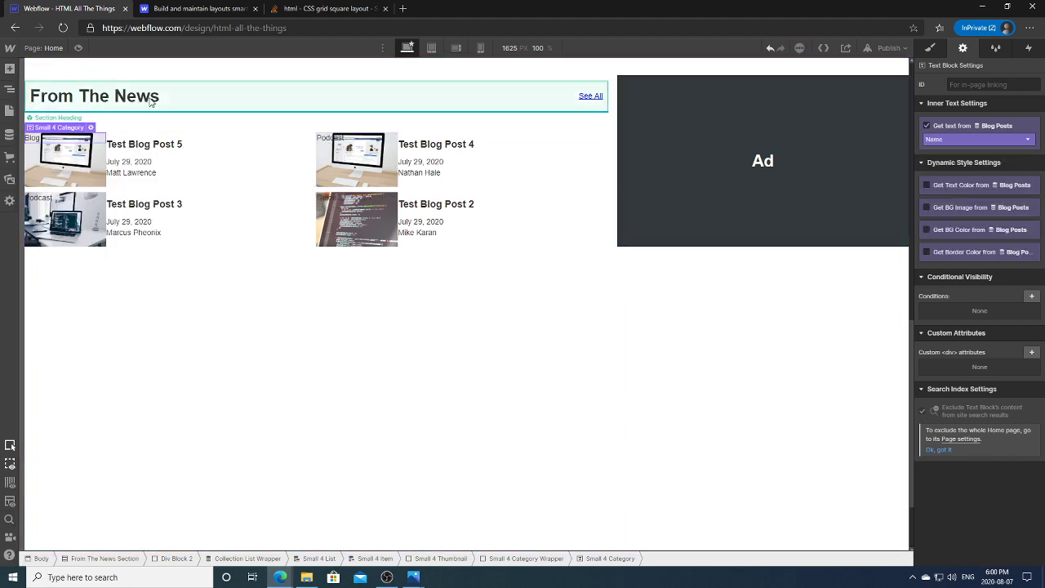
left_click(10, 90)
left_click(118, 481)
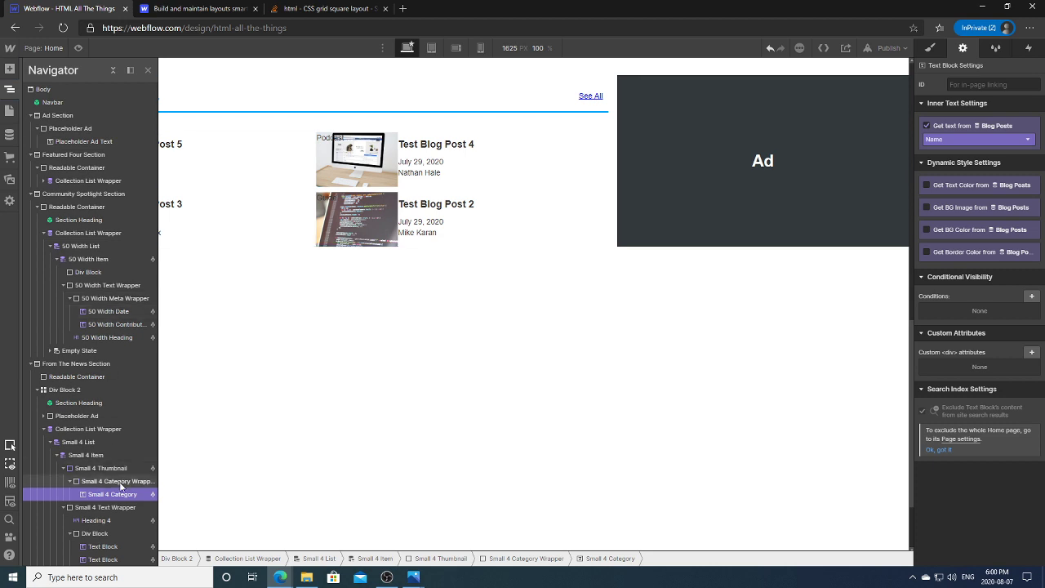
Step: Centre the Small 4 Category Wrapper text and pull its background from the category's Color field
left_click(943, 48)
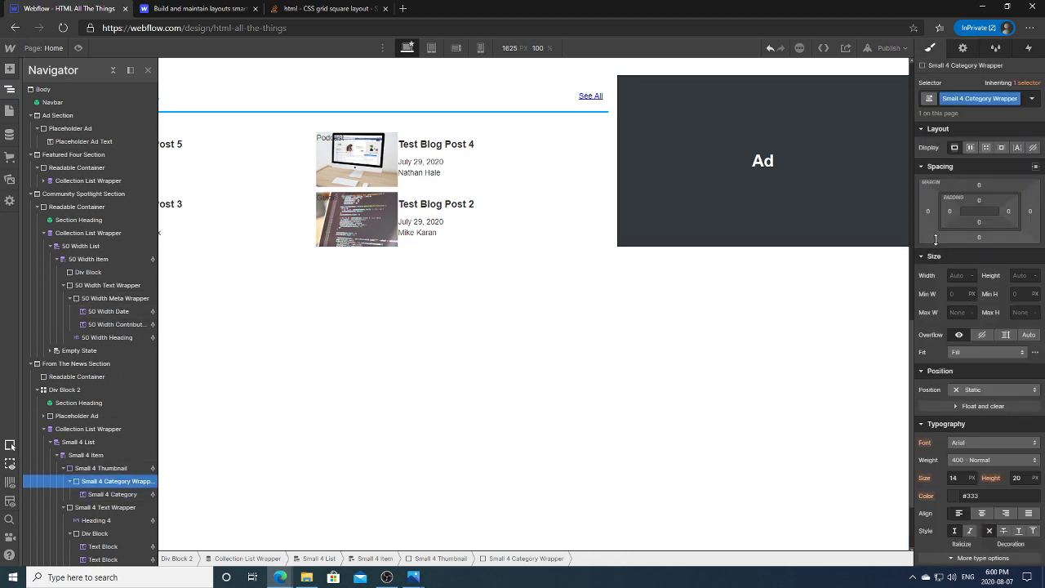
left_click(989, 515)
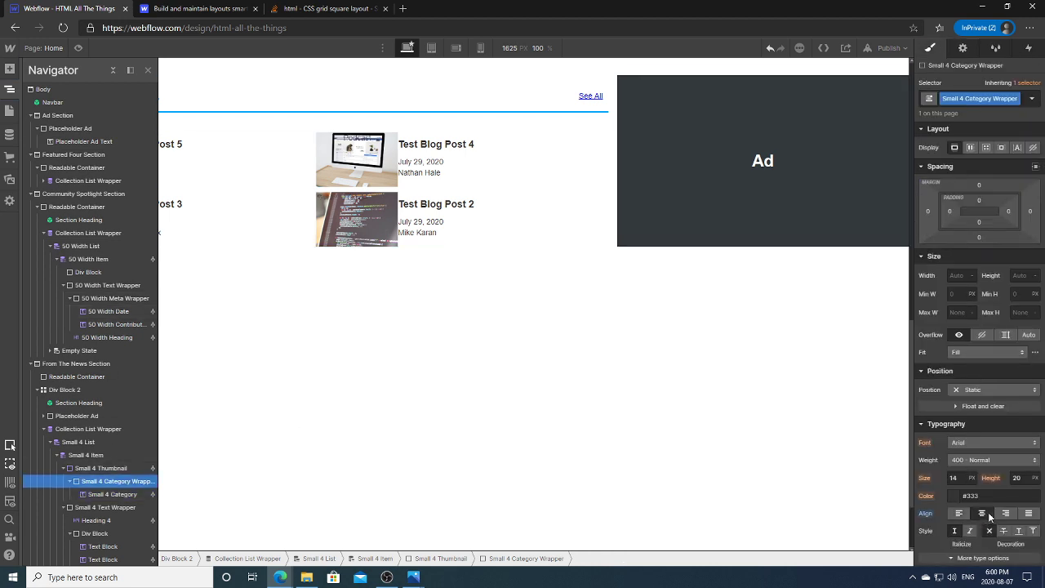
left_click(963, 48)
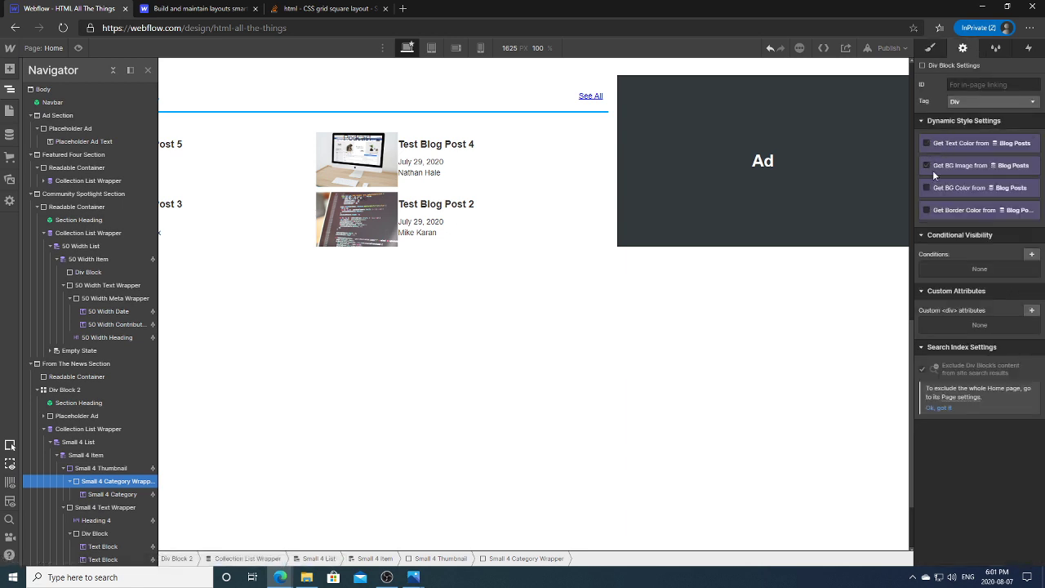
left_click(936, 191)
left_click(937, 202)
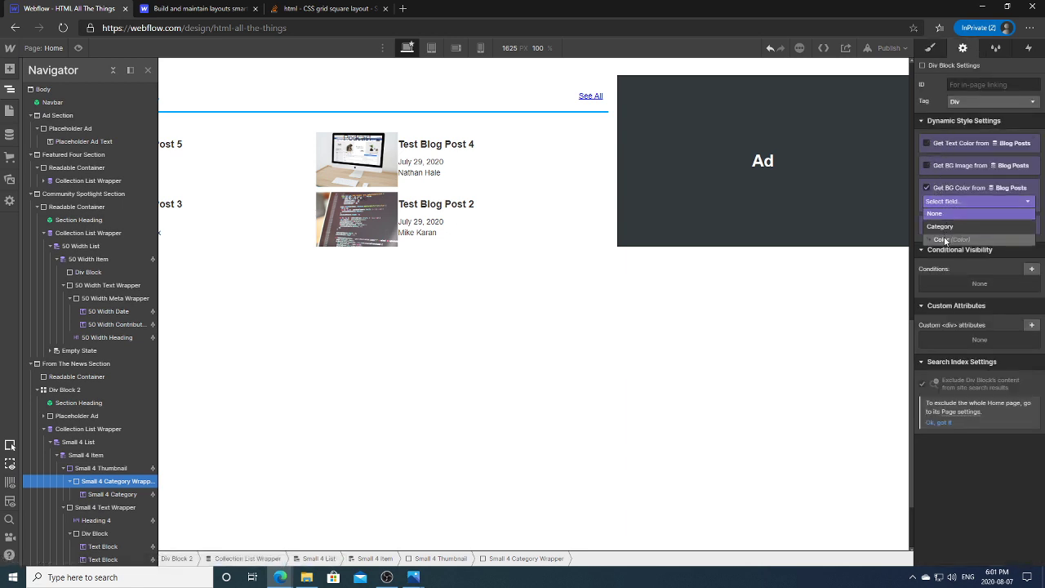
left_click(944, 239)
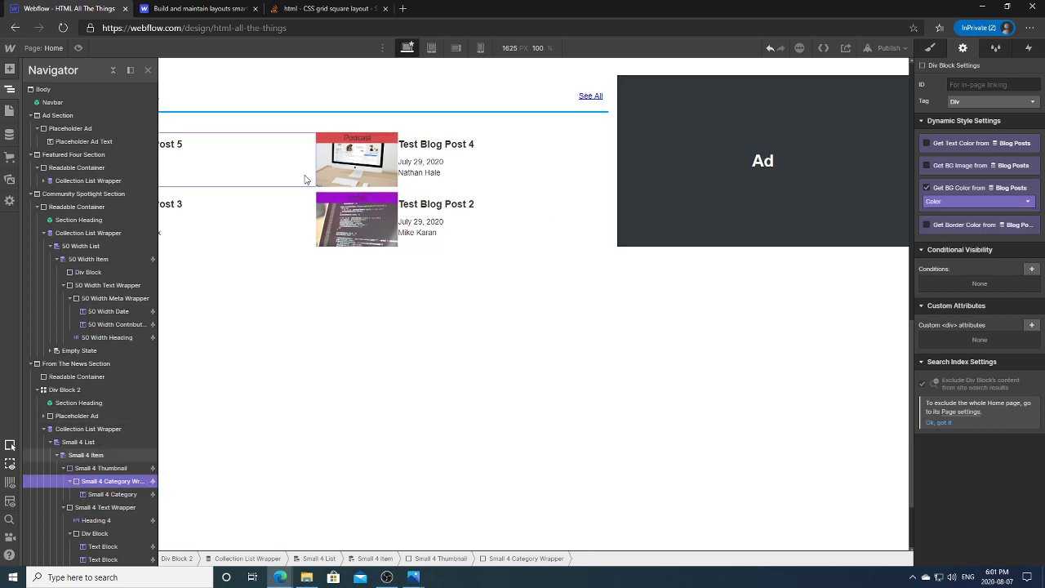
left_click(106, 468)
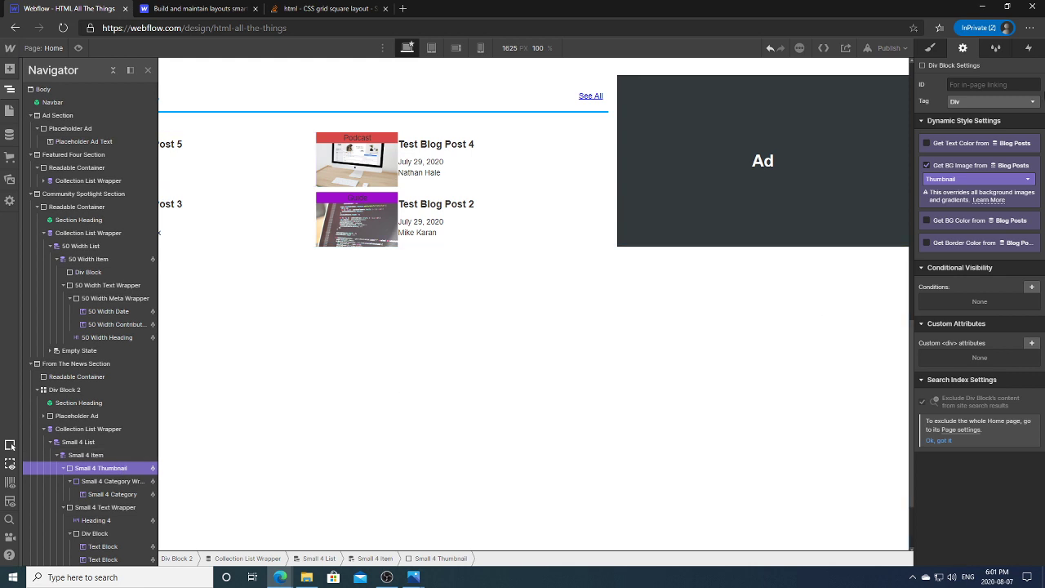
left_click(930, 47)
Step: Make the thumbnail relative and pin the label wrapper absolutely at bottom 0, 100% wide
left_click(990, 443)
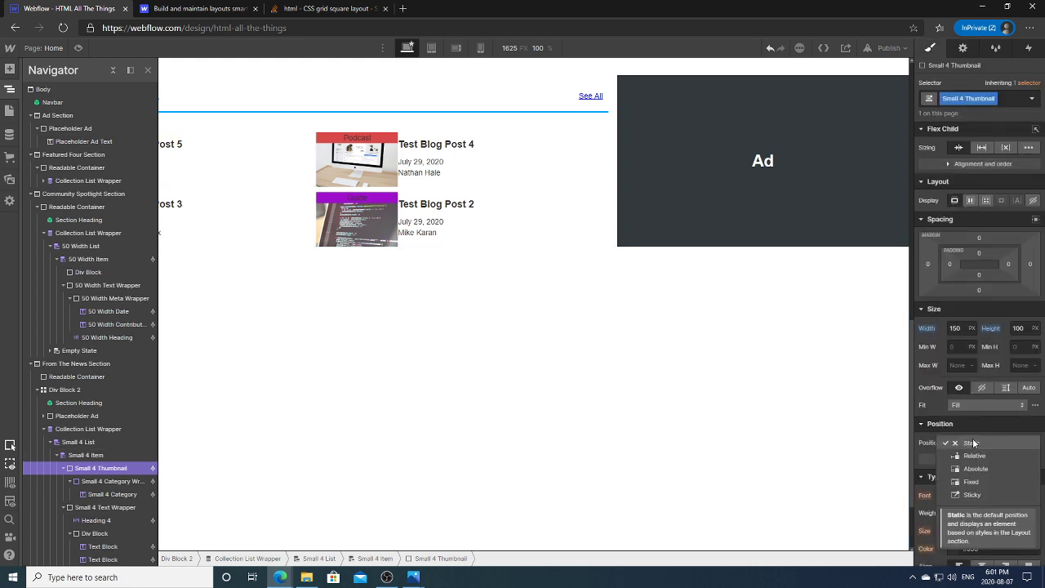
left_click(969, 454)
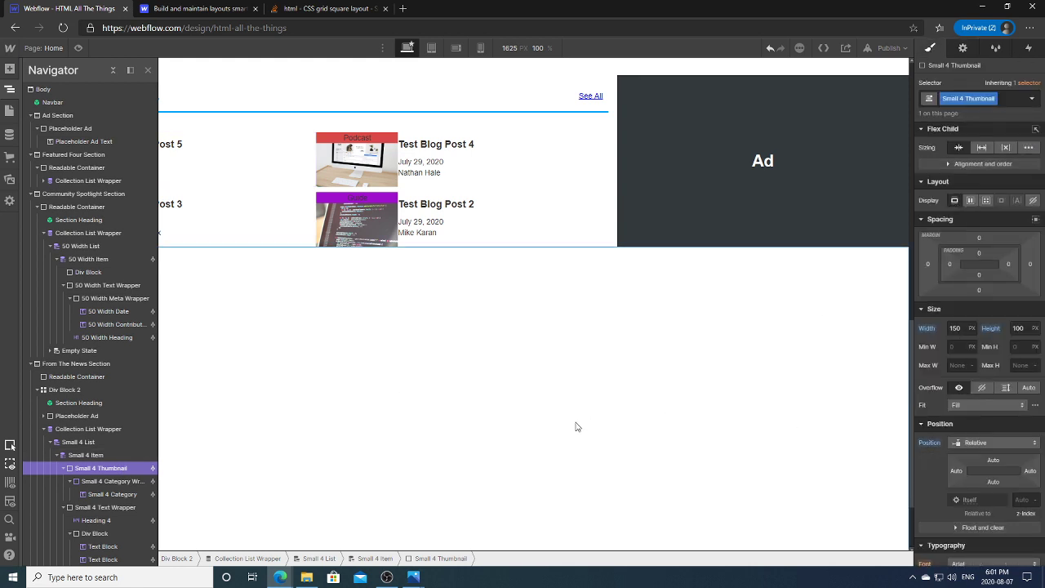
left_click(119, 482)
left_click(995, 394)
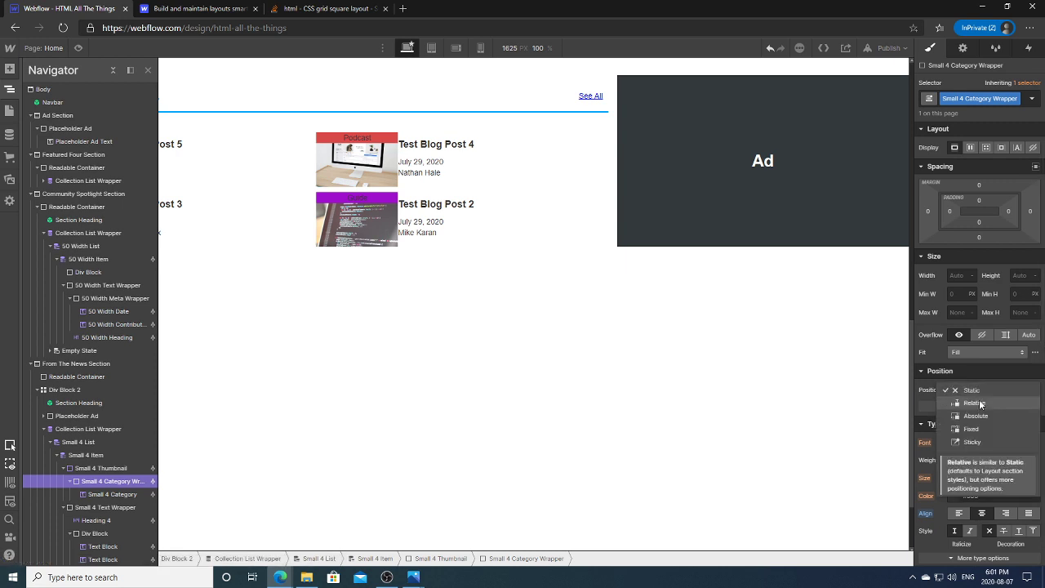
left_click(980, 418)
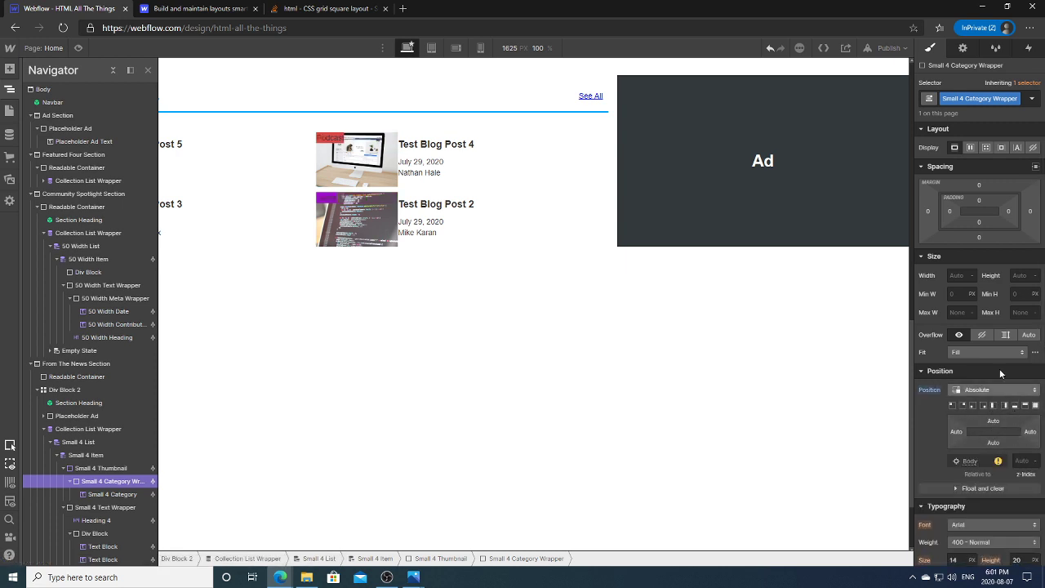
left_click(961, 275)
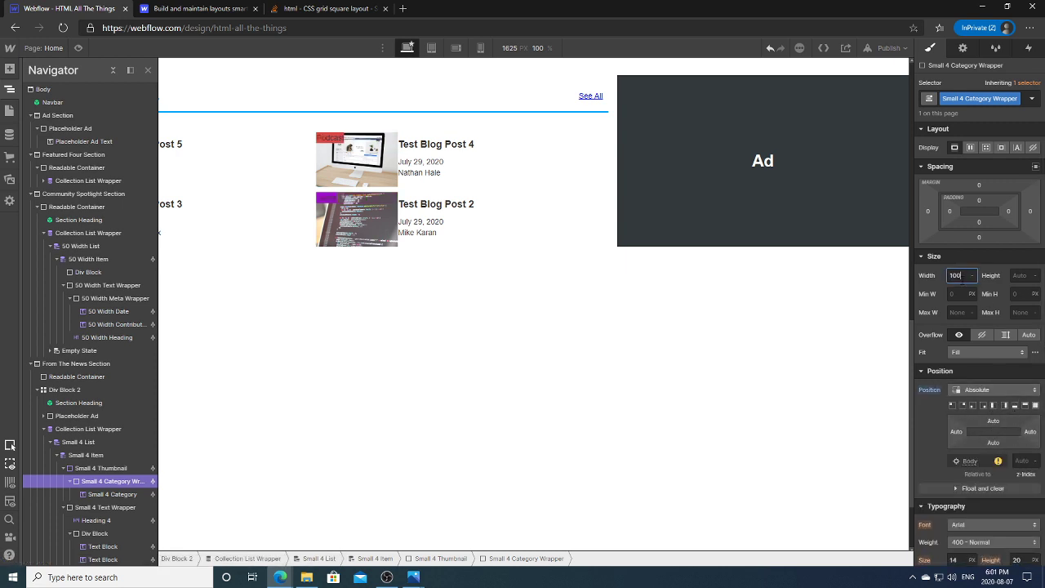
key("Return")
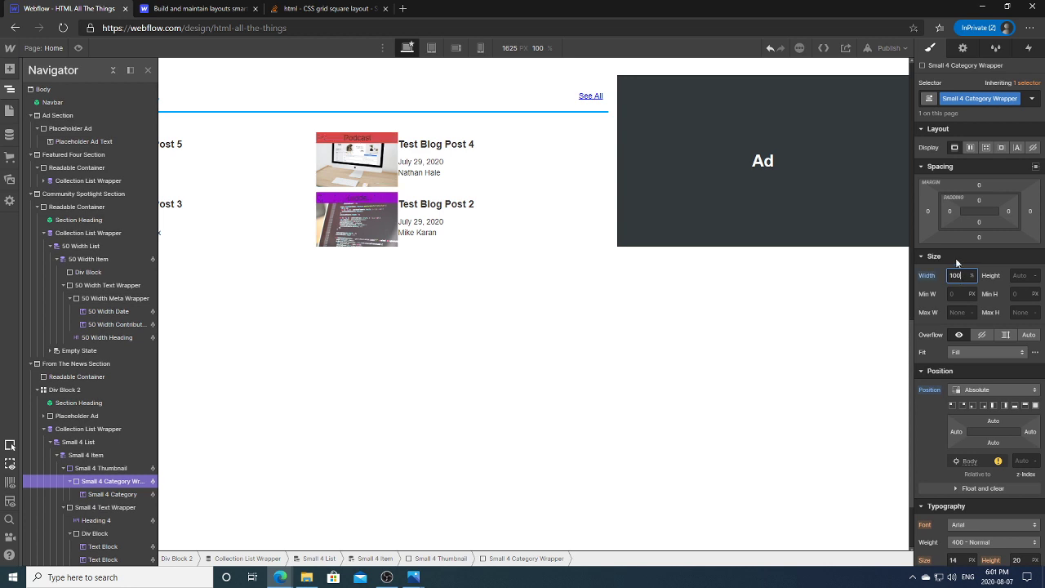
left_click(993, 442)
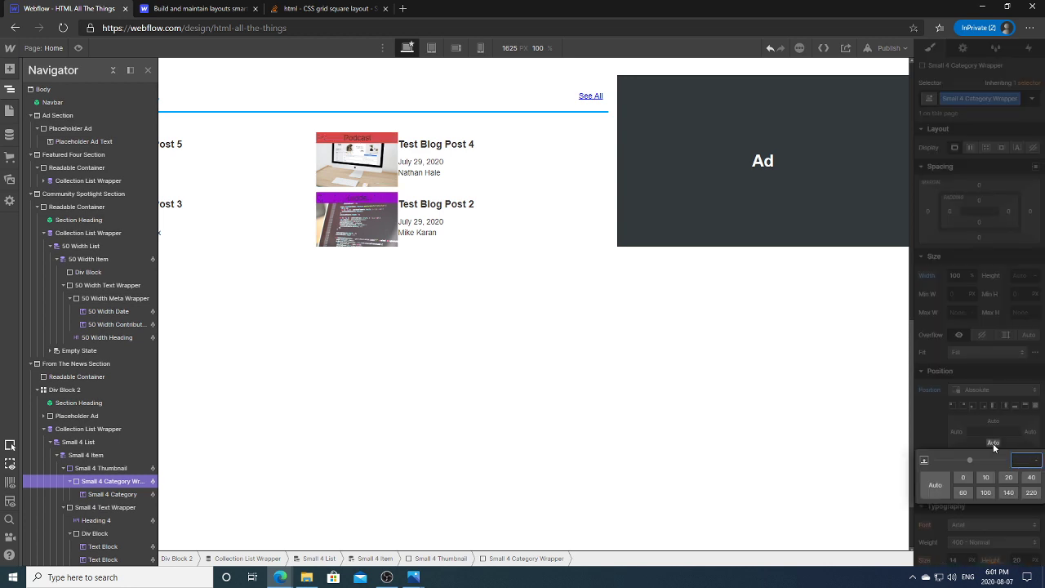
type("0")
key("Return")
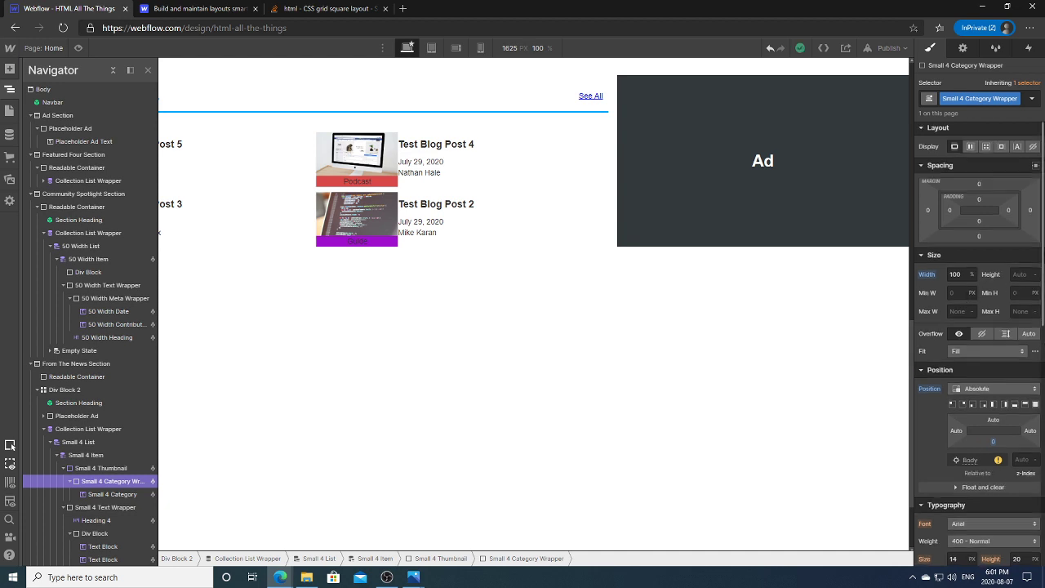
Step: Make the category label text white
scroll(1018, 443, "down", 4)
left_click(964, 269)
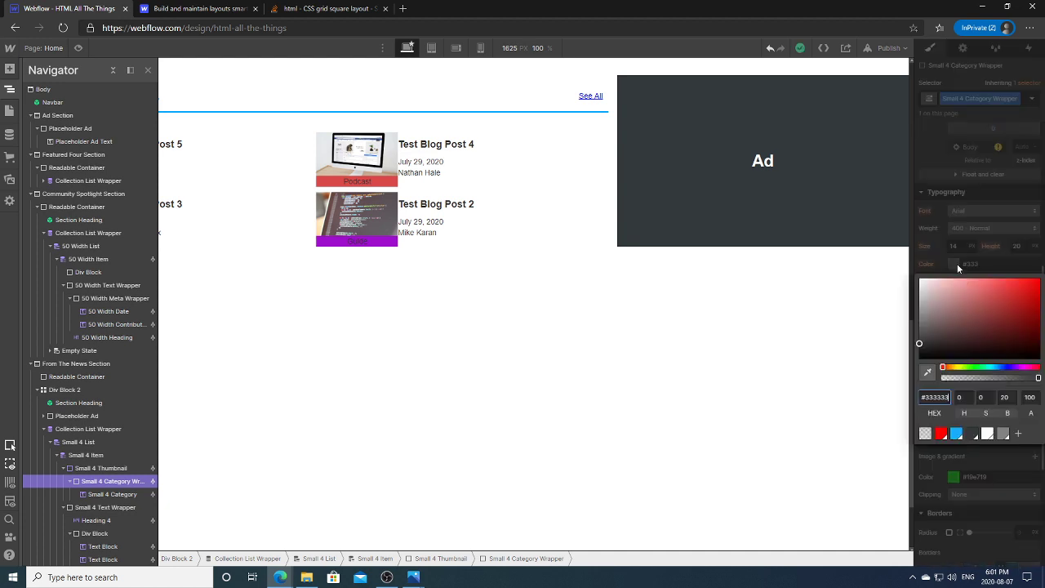
left_click(988, 434)
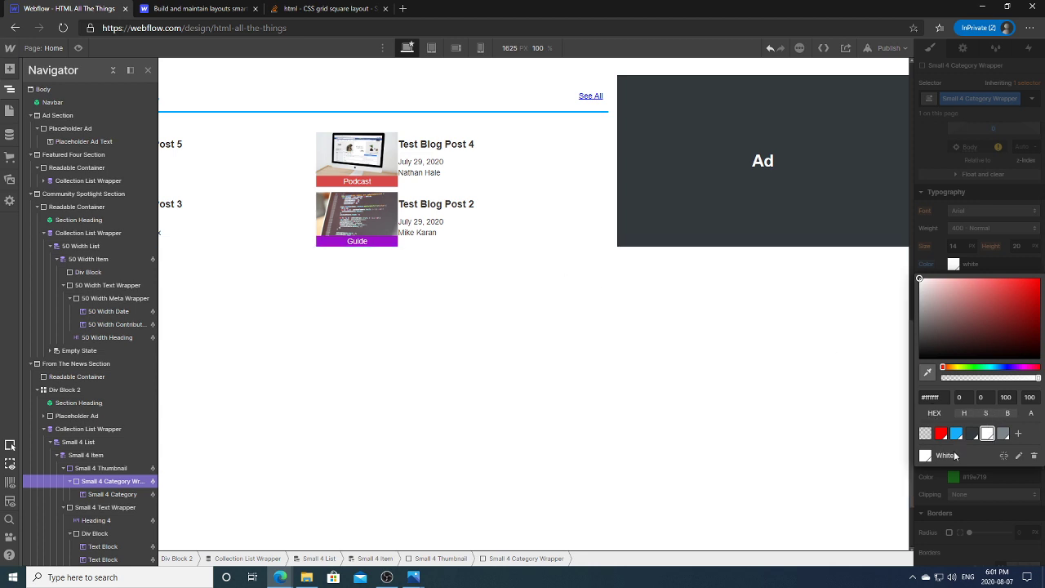
left_click(940, 475)
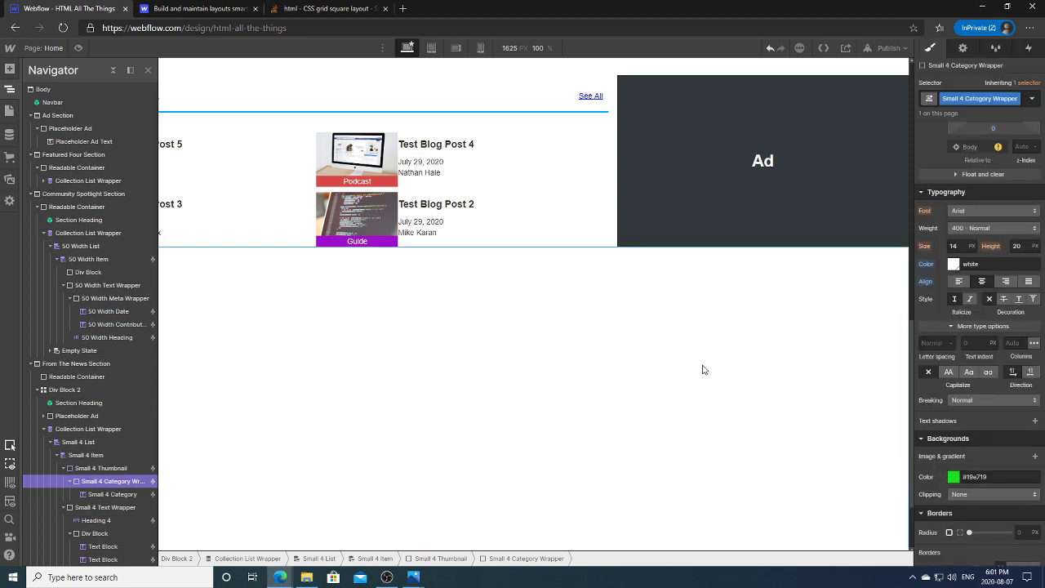
Step: Give the category label wrapper 1.5 padding at top and bottom
left_click_drag(1043, 302, 1042, 199)
left_click(979, 187)
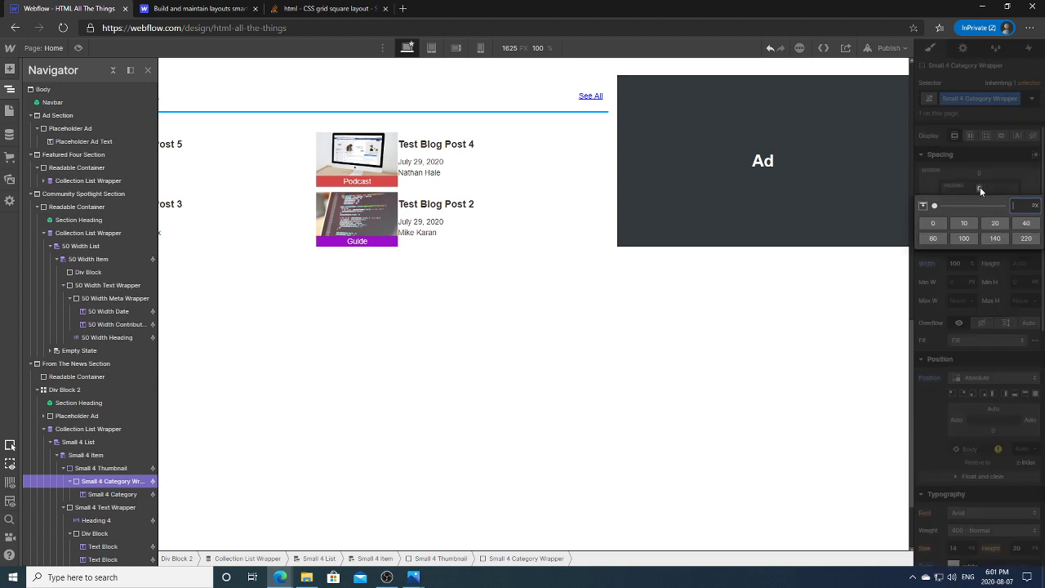
left_click(979, 187)
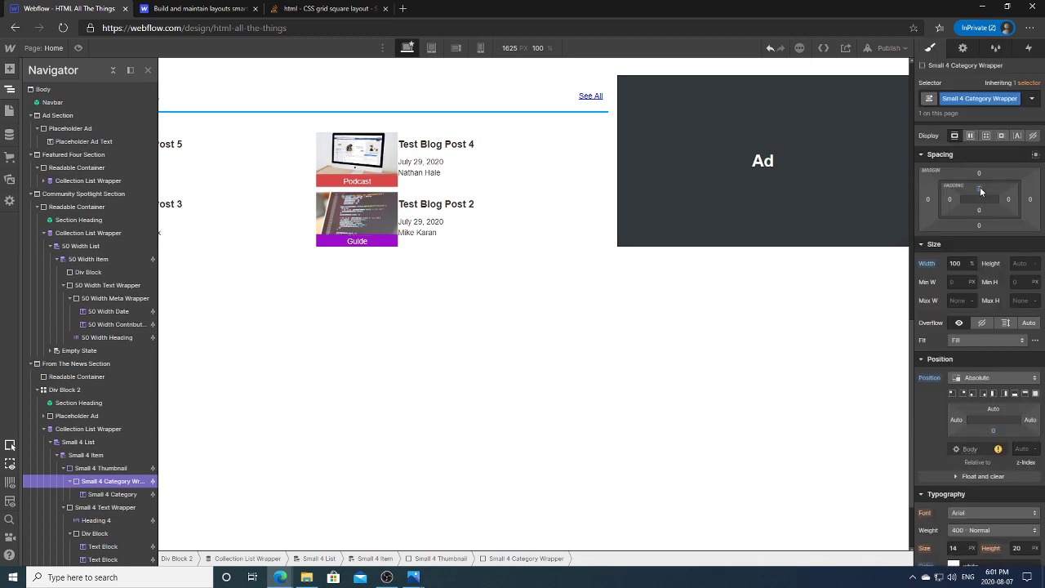
left_click(980, 187)
type("1")
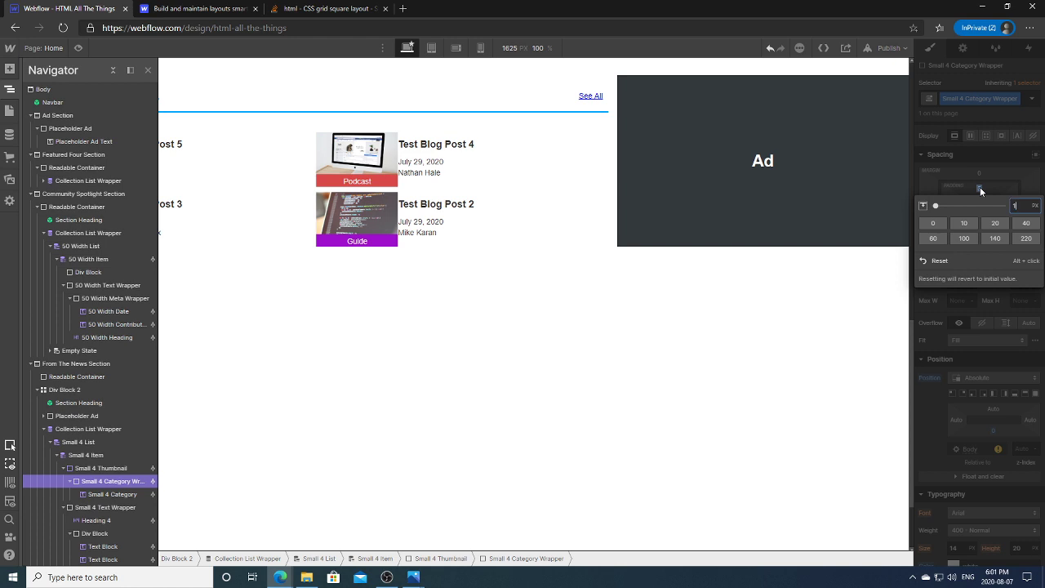
type(".5")
key("Return")
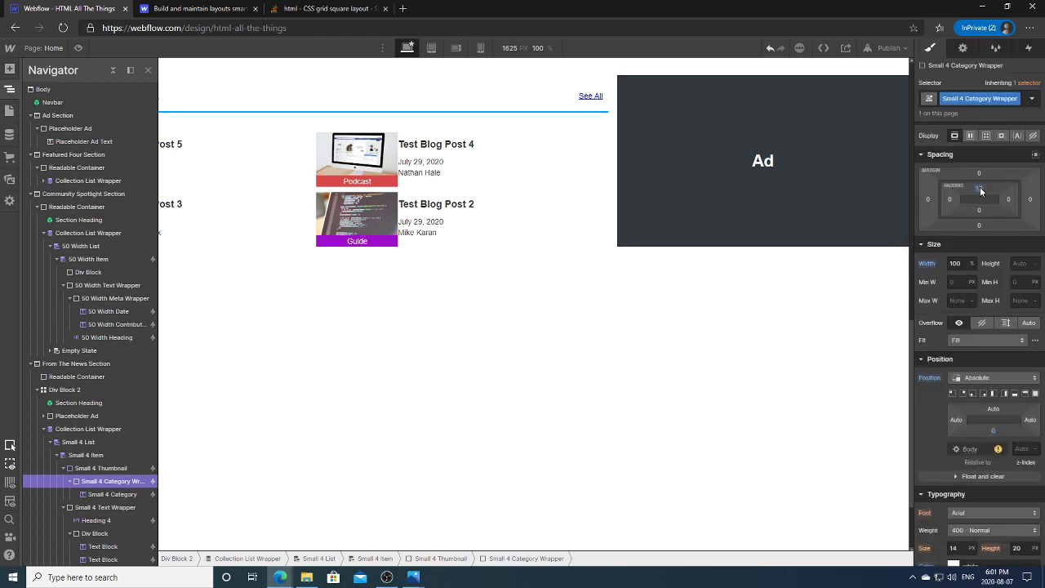
left_click(980, 211)
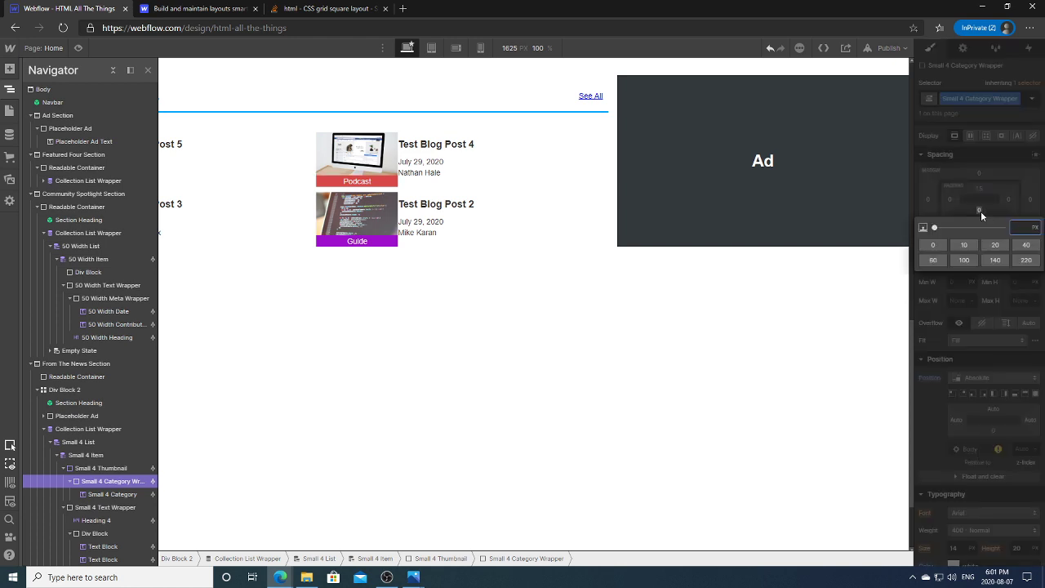
type("1.5")
key("Return")
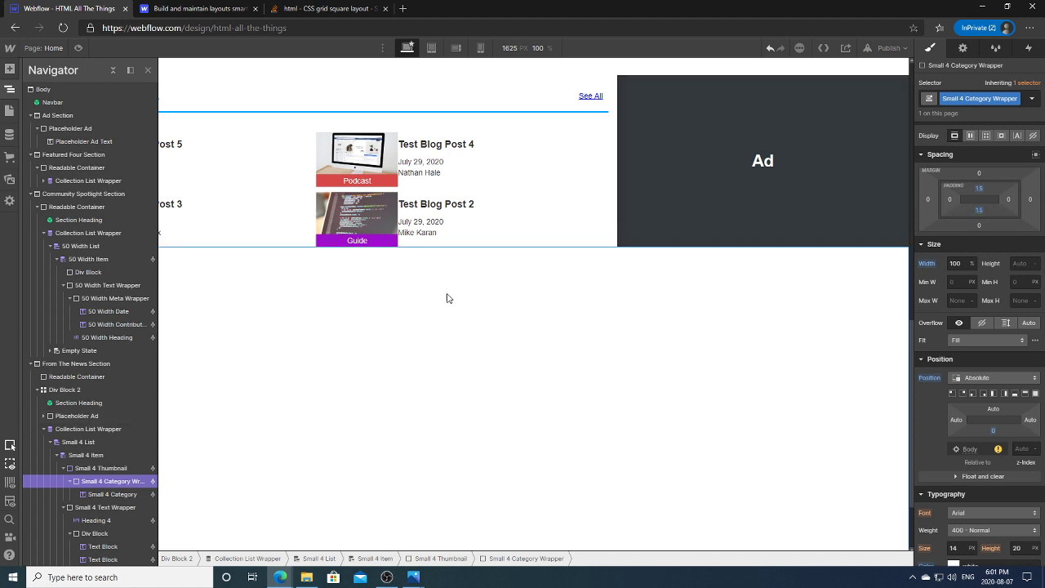
left_click(518, 292)
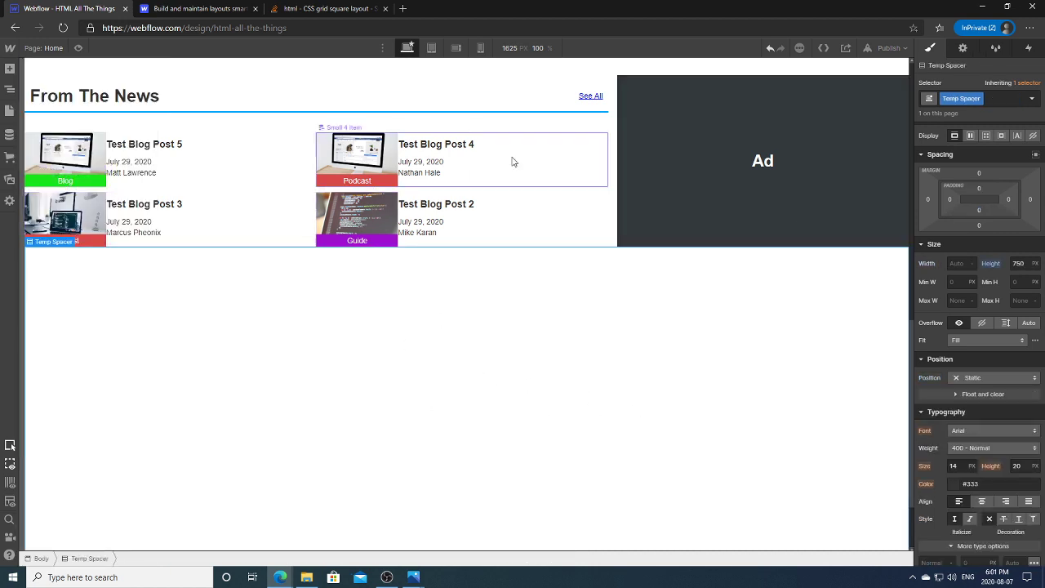
left_click(544, 175)
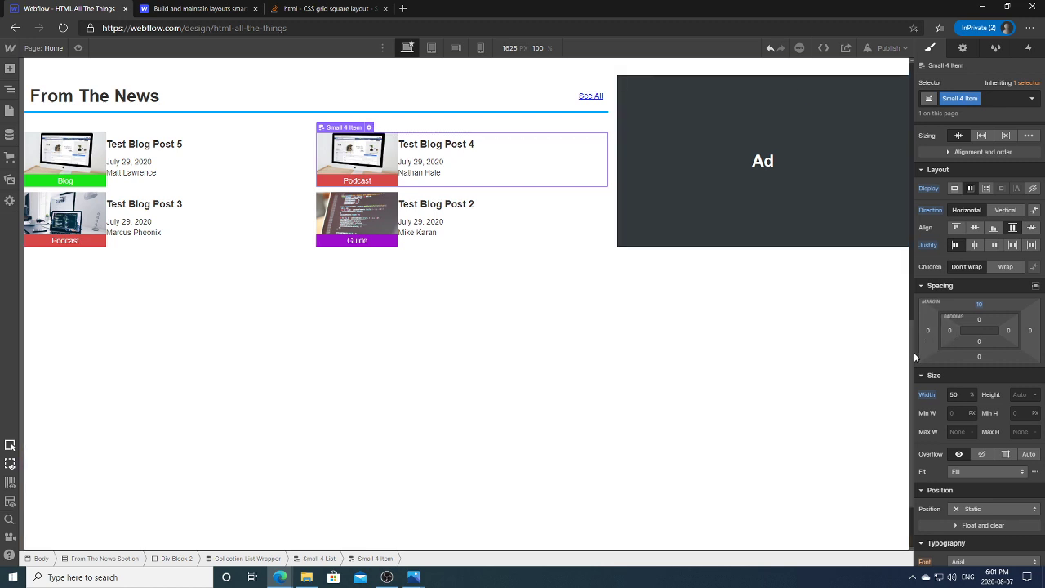
scroll(914, 311, "up", 2)
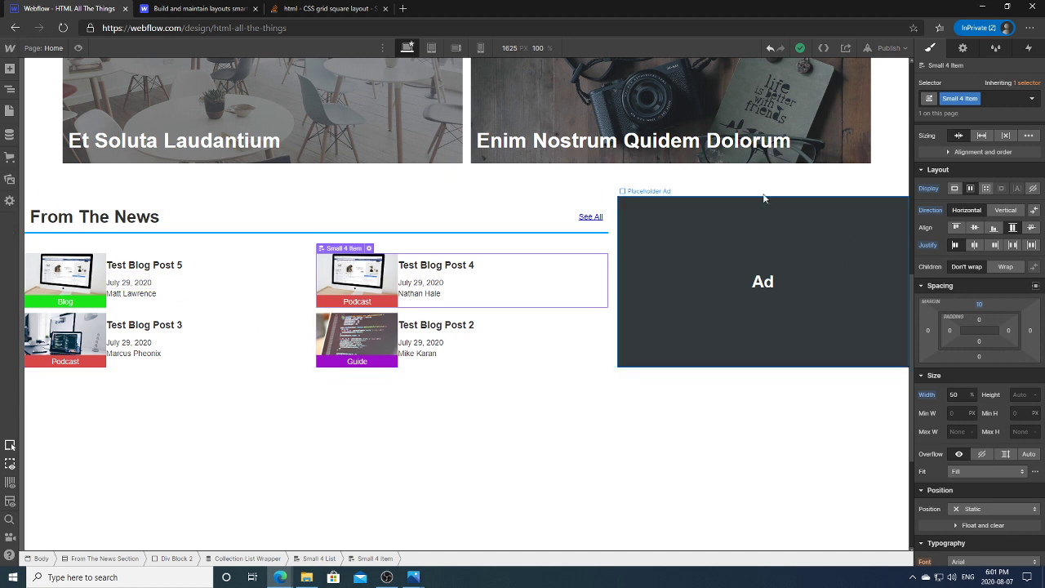
left_click(725, 226)
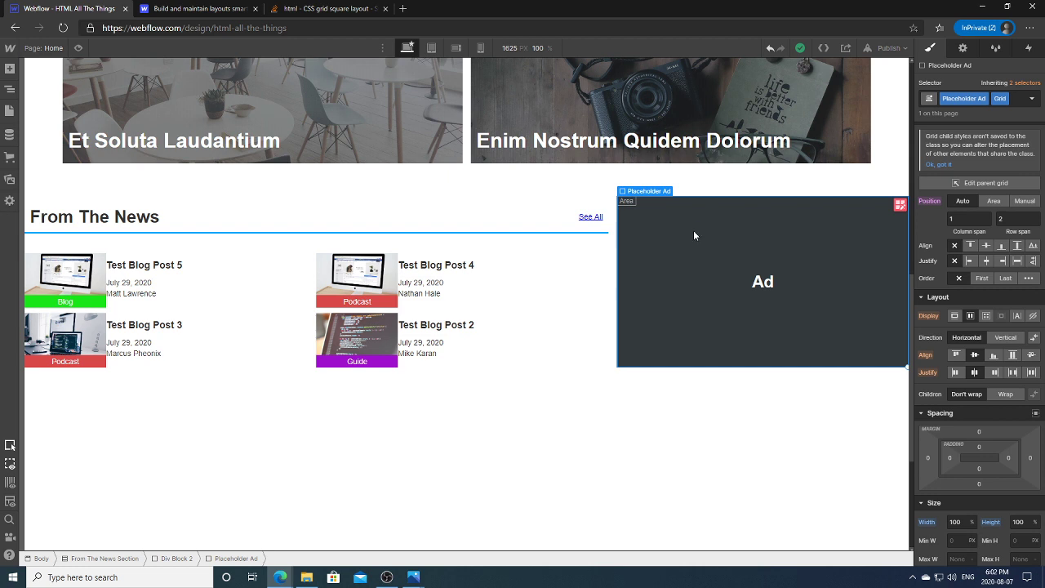
left_click(431, 49)
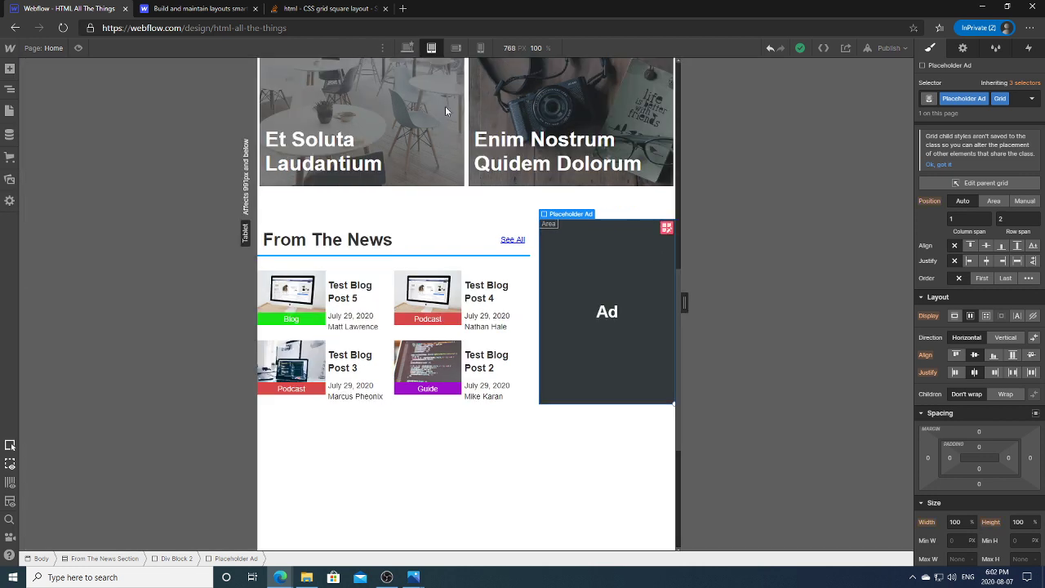
left_click_drag(689, 312, 820, 298)
left_click_drag(723, 308, 785, 298)
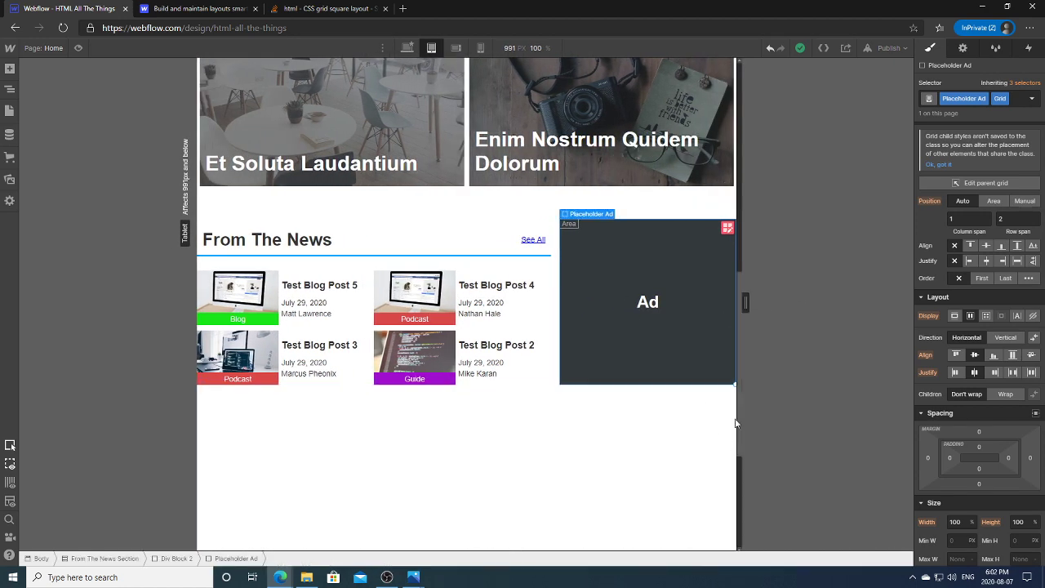
scroll(736, 404, "up", 10)
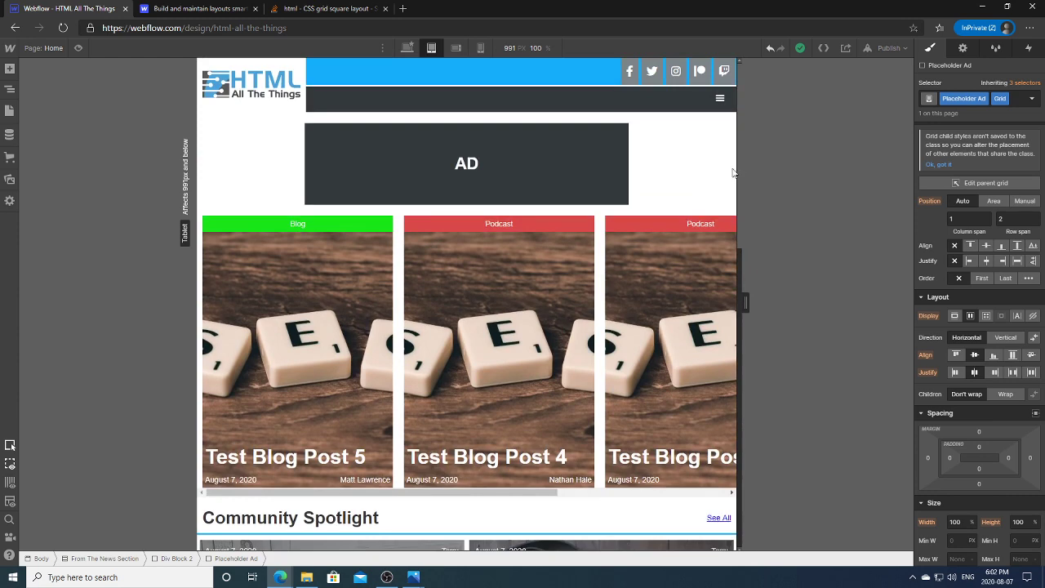
scroll(732, 172, "down", 3)
left_click_drag(517, 309, 419, 310)
scroll(738, 269, "up", 3)
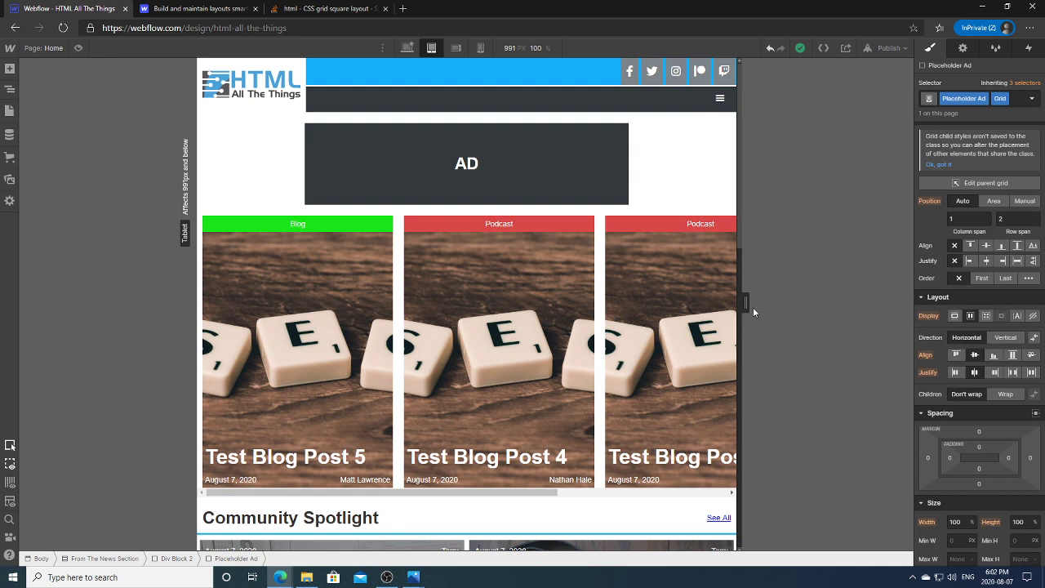
mouse_move(761, 304)
left_click_drag(801, 301, 702, 302)
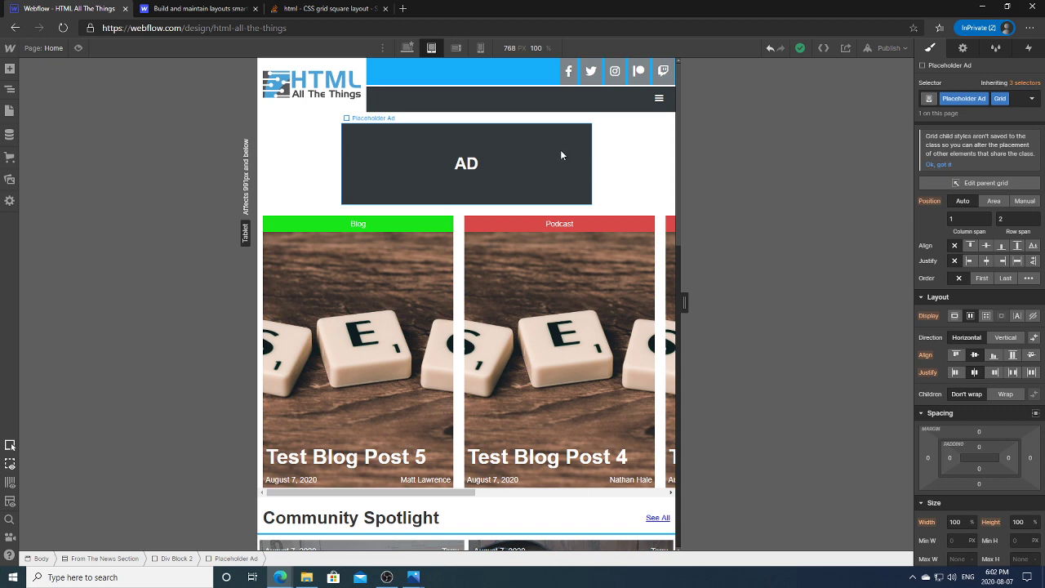
left_click(407, 48)
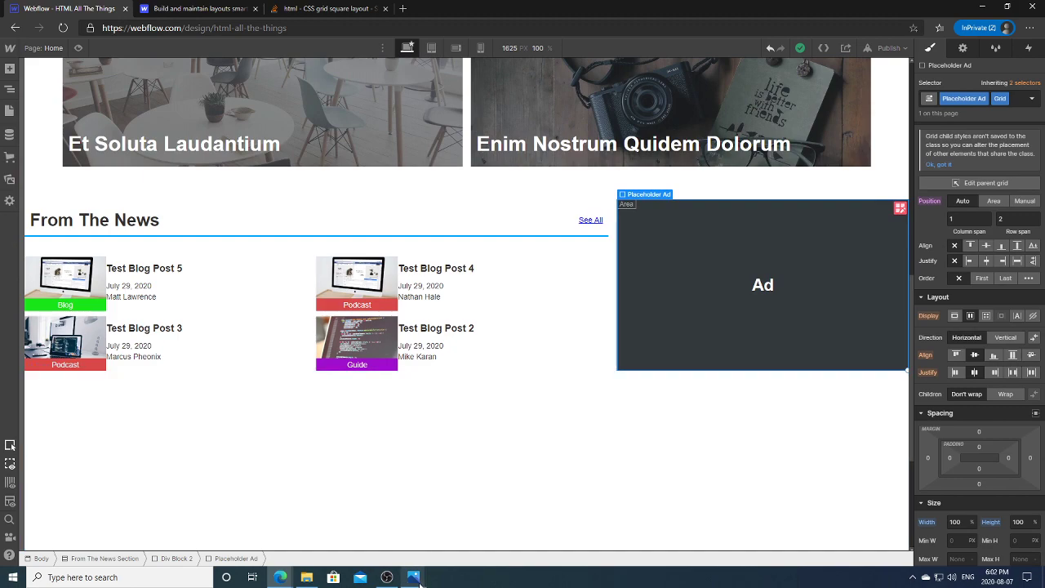
Step: Bring the home-page mockup forward in Photos and scroll down to its Frameworks section
mouse_move(413, 577)
left_click(377, 546)
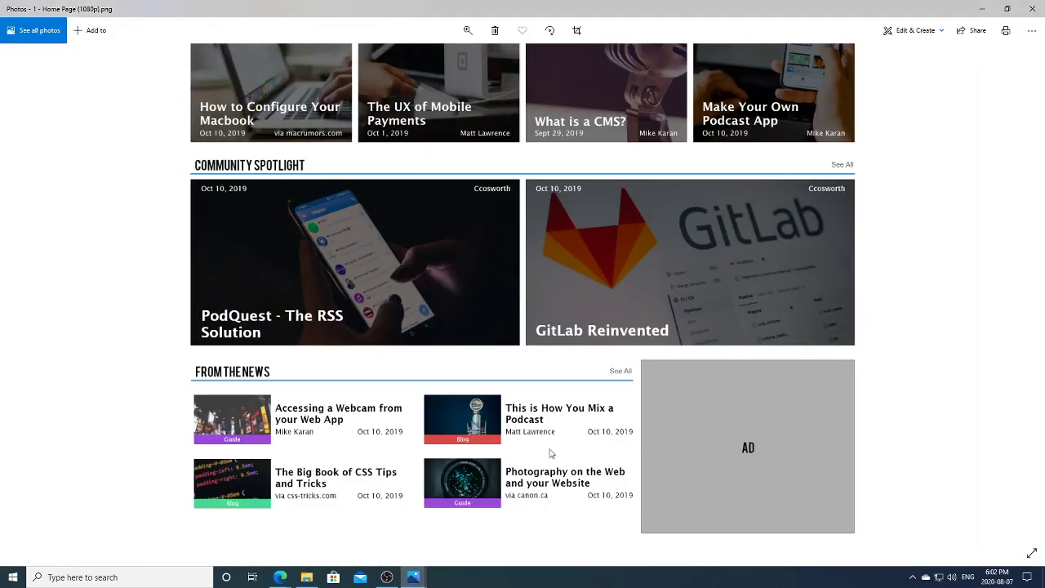
scroll(916, 405, "down", 5)
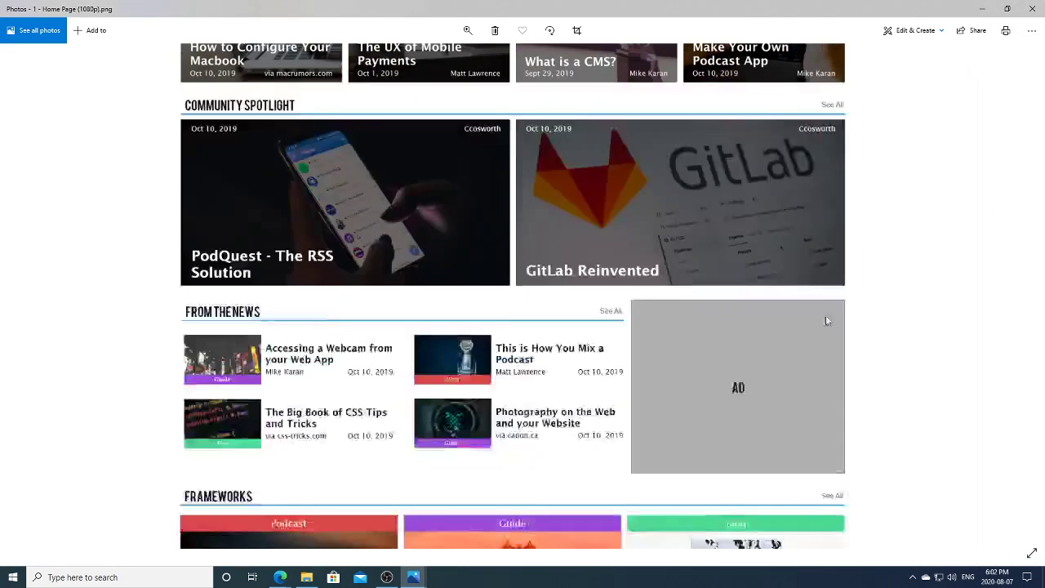
scroll(785, 292, "down", 1)
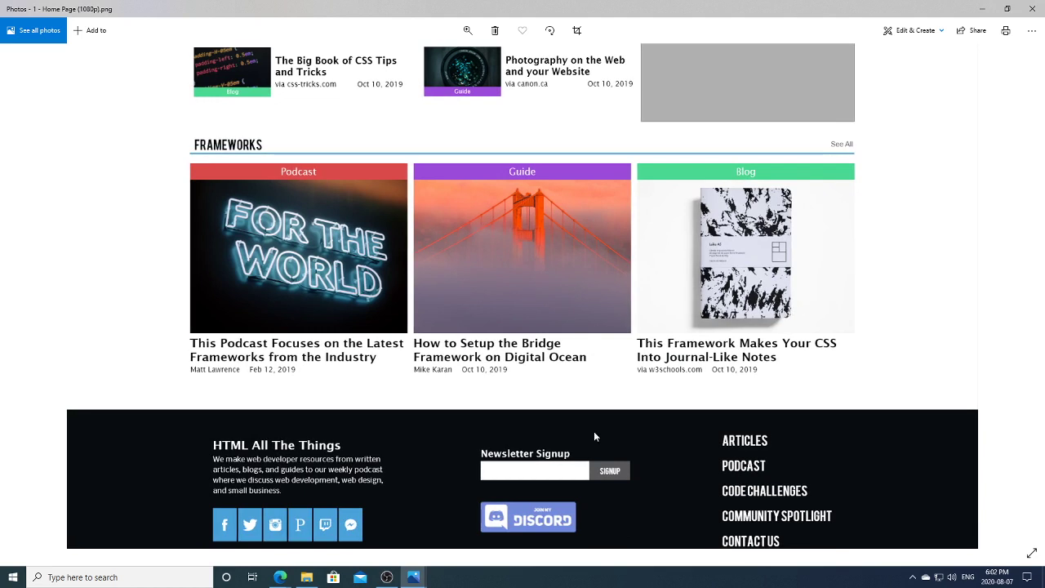
Step: Back in Webflow, collapse the From The News, Community Spotlight and Featured Four sections in the Navigator
mouse_move(282, 577)
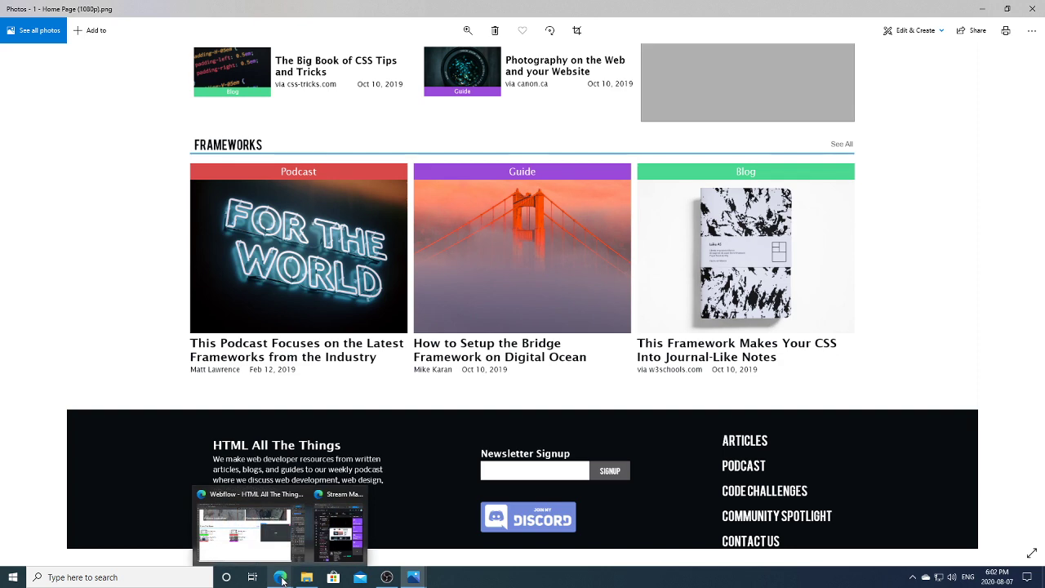
left_click(283, 553)
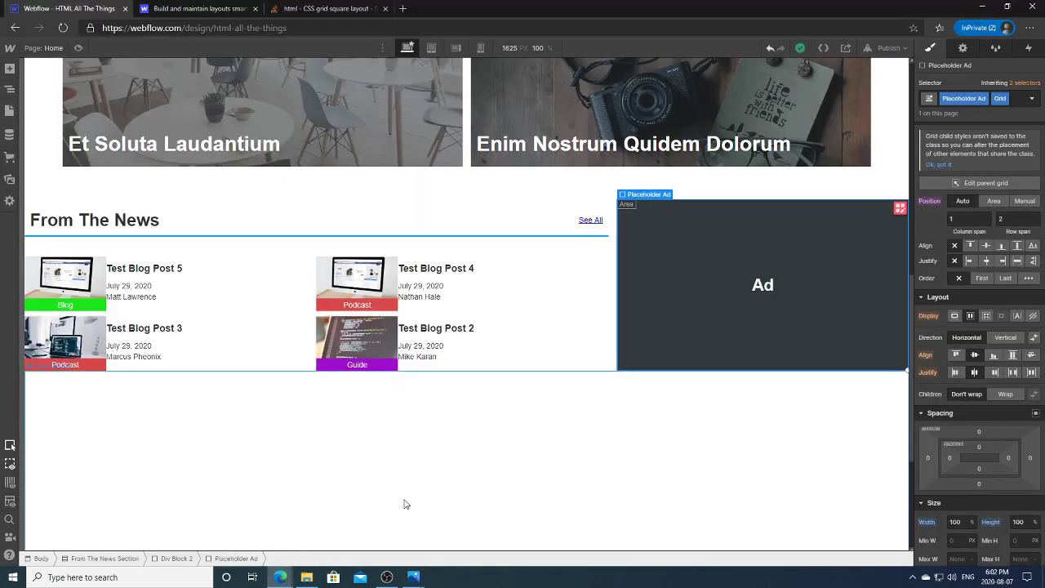
left_click(535, 466)
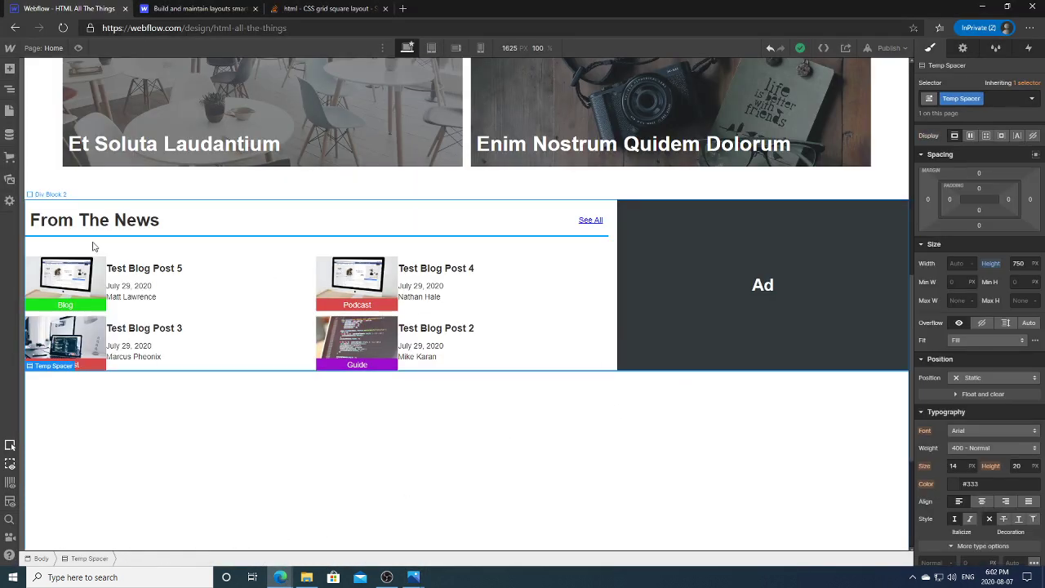
left_click(10, 88)
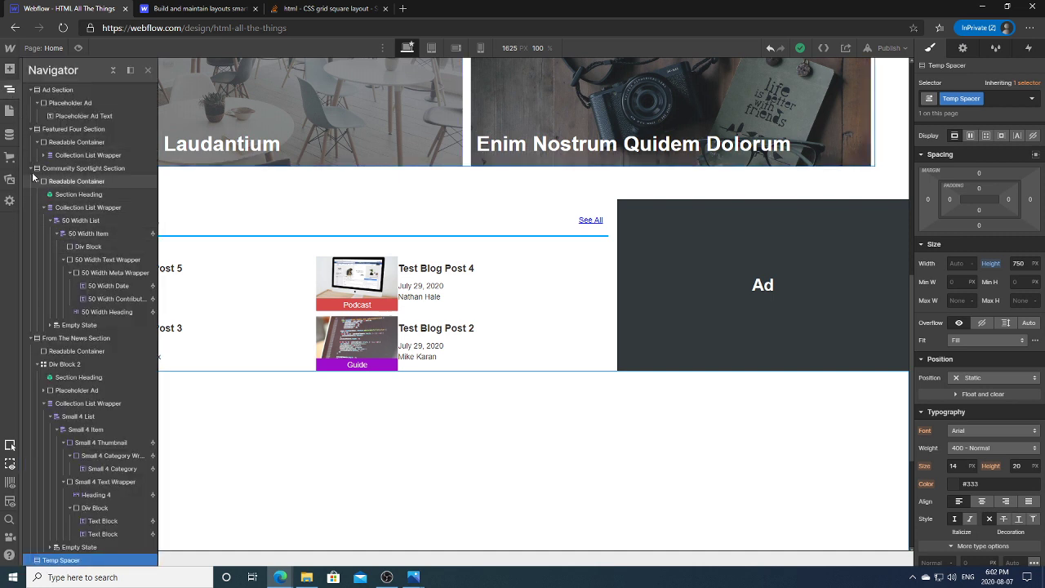
left_click(30, 337)
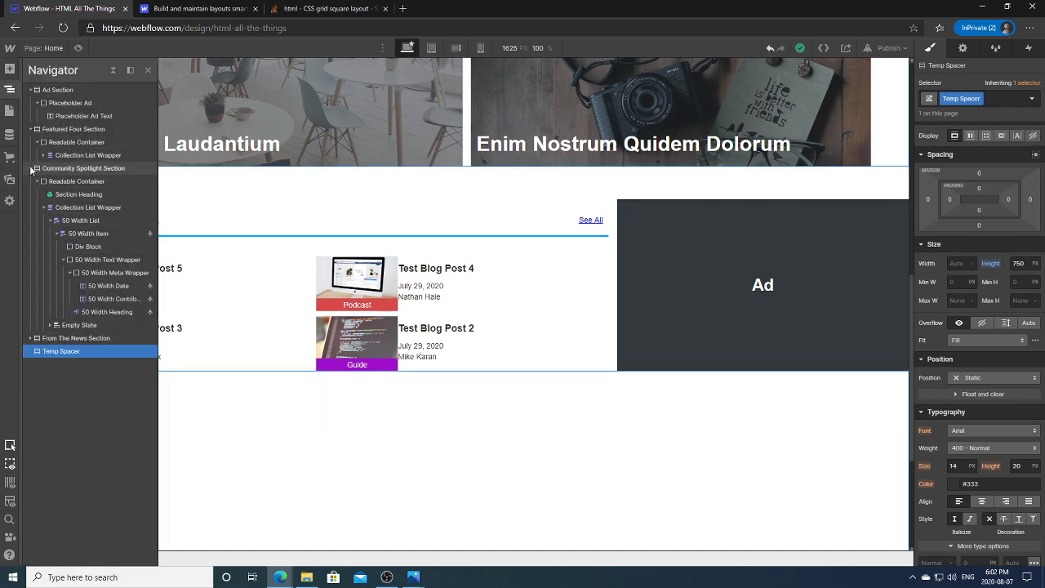
left_click(30, 168)
left_click(30, 128)
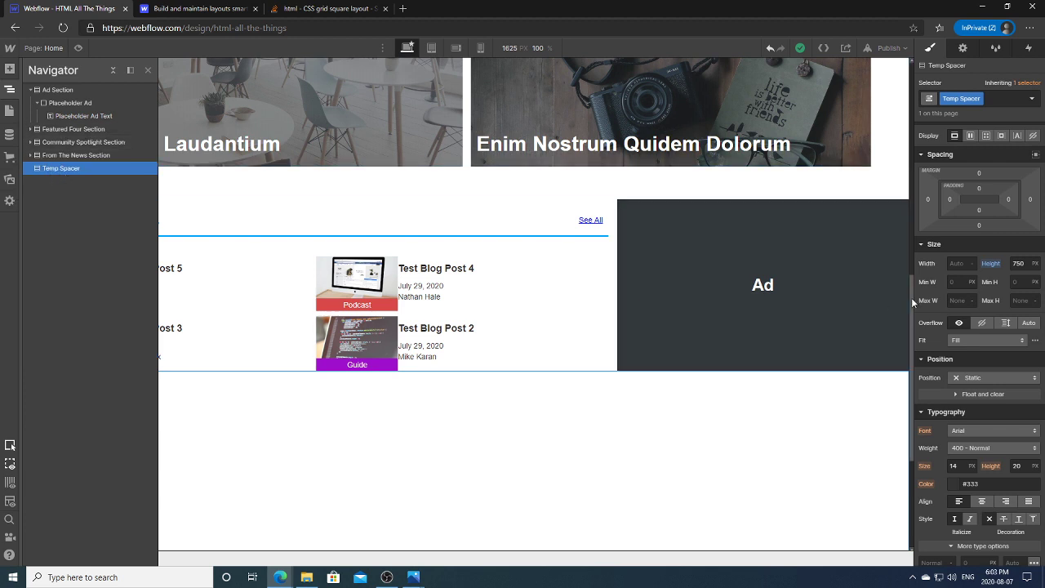
scroll(911, 297, "down", 2)
Step: Select From The News, Temp Spacer, Ad Section, Navbar and Body in turn in the Navigator
left_click(119, 156)
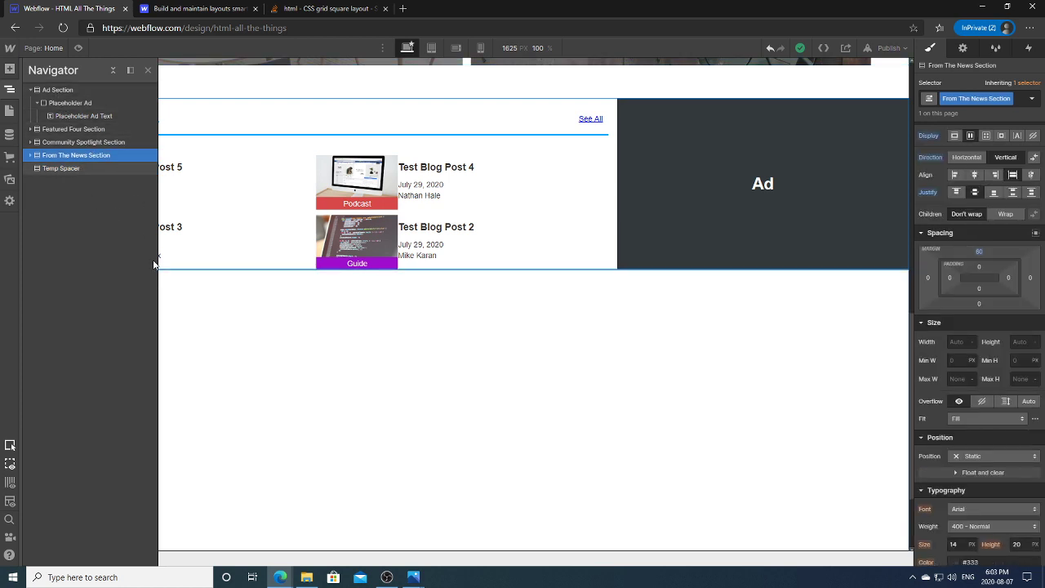
left_click(9, 88)
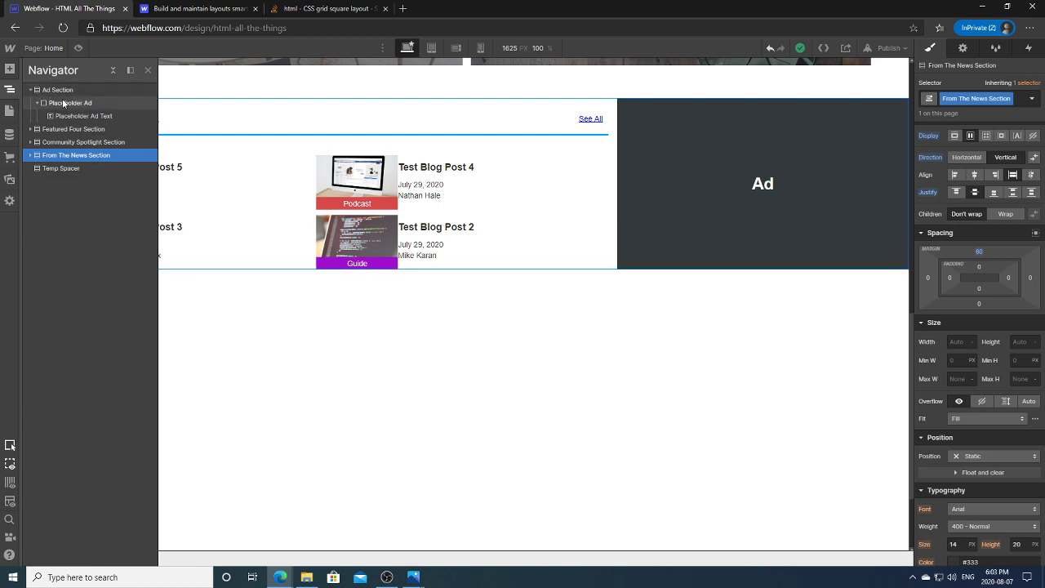
left_click(58, 168)
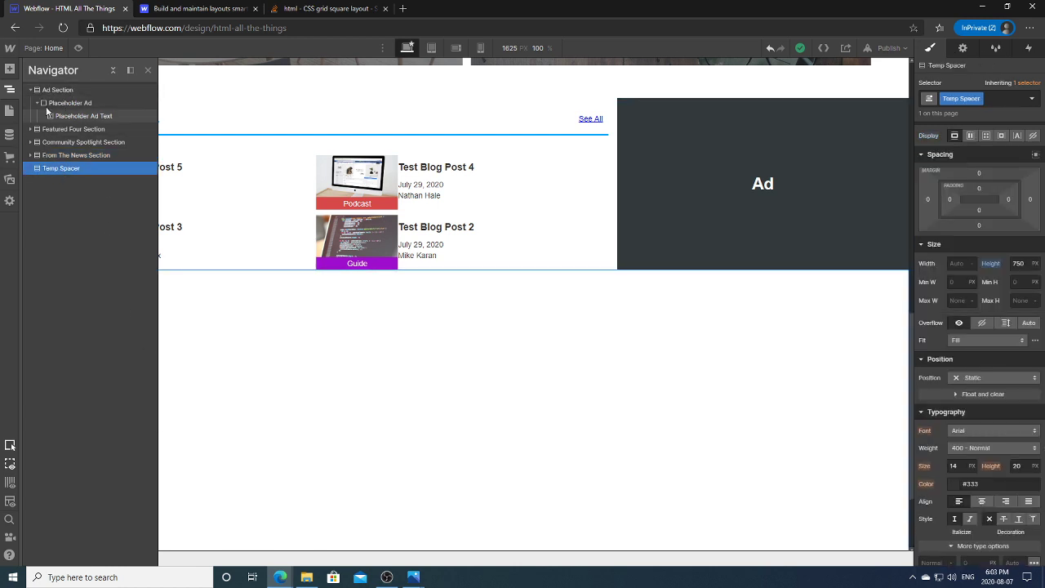
left_click(46, 89)
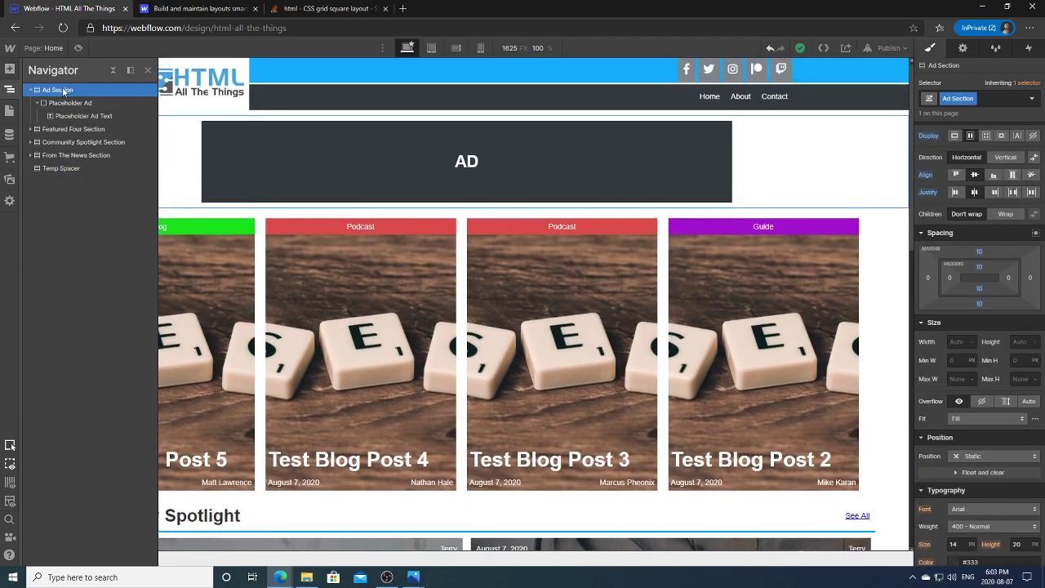
left_click(10, 89)
left_click(37, 94)
left_click(11, 88)
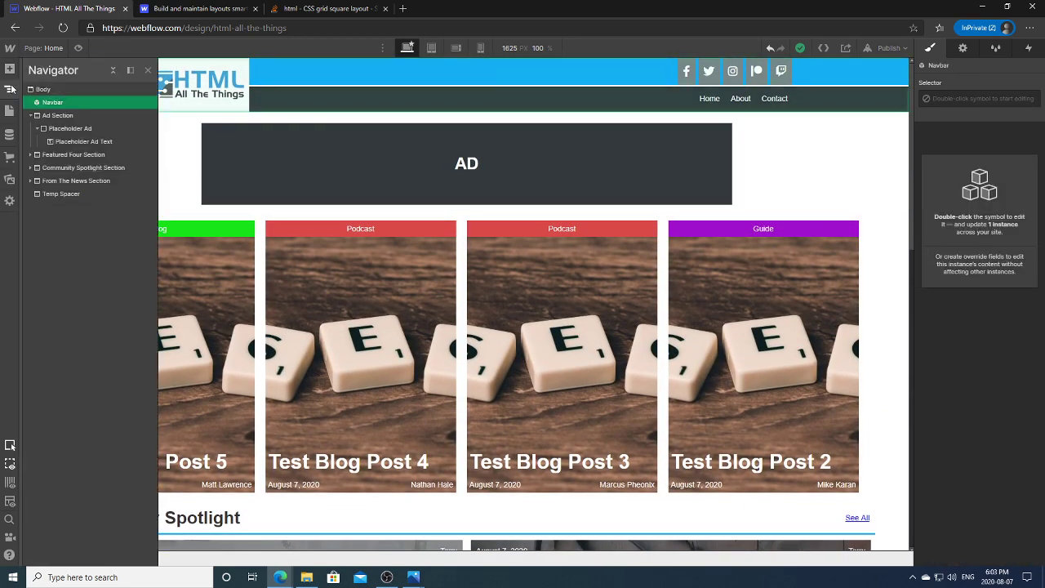
left_click(47, 89)
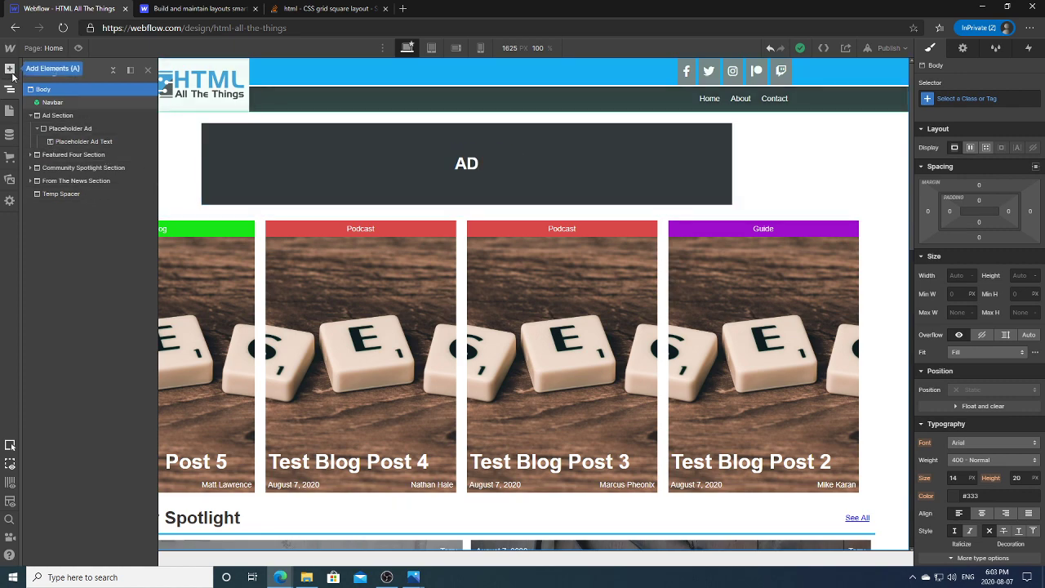
Step: Add a new Section at the bottom of the page, checking the reference design in Photos
left_click(10, 69)
left_click(48, 165)
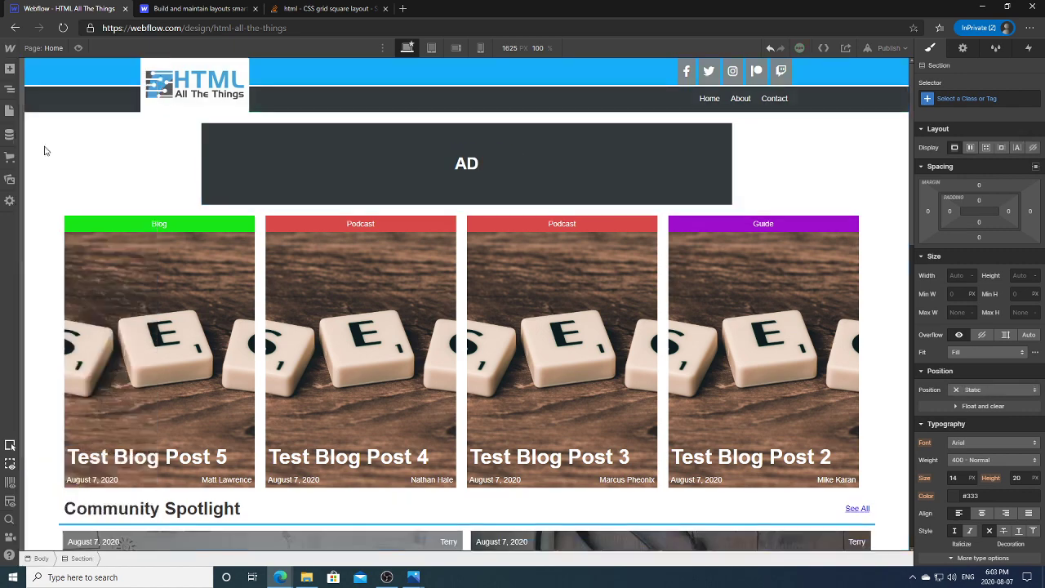
mouse_move(413, 576)
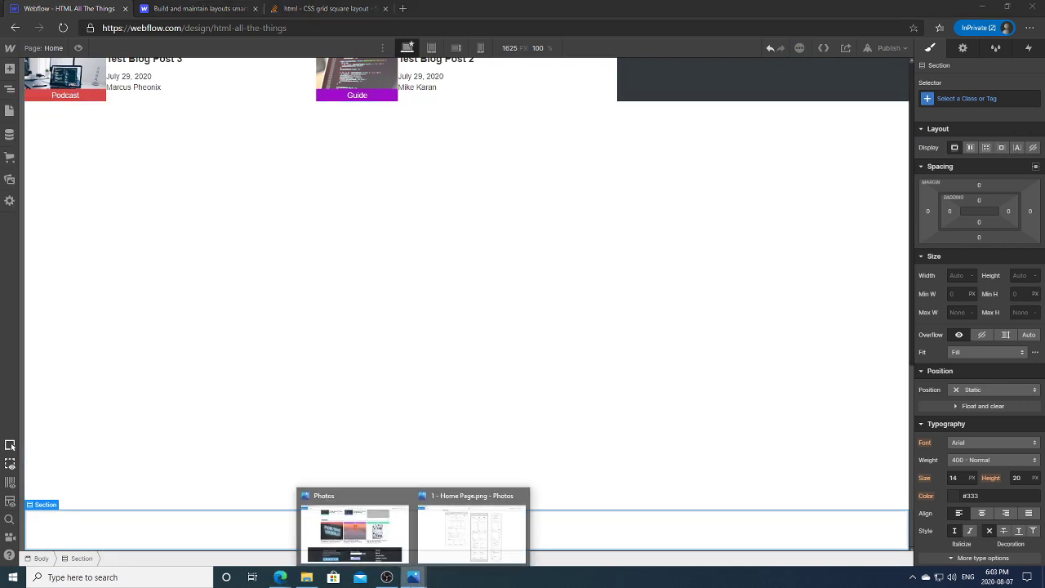
left_click(383, 545)
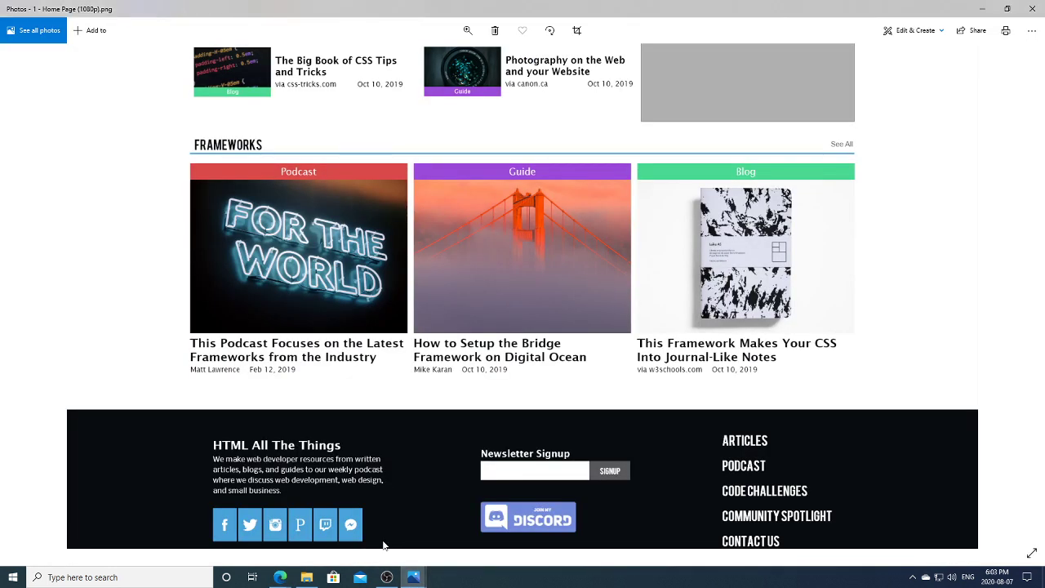
left_click(413, 576)
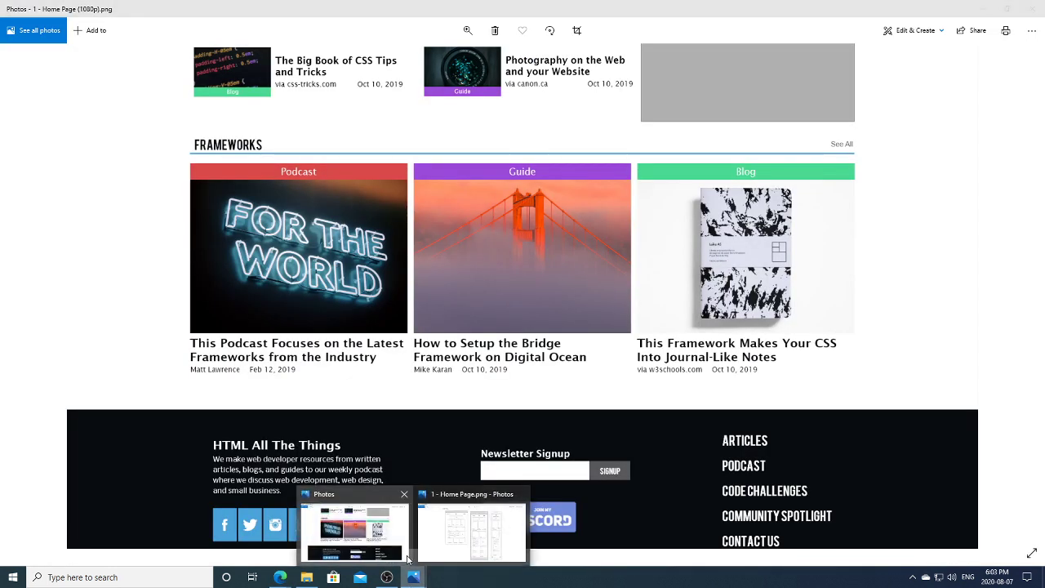
mouse_move(280, 576)
left_click(253, 522)
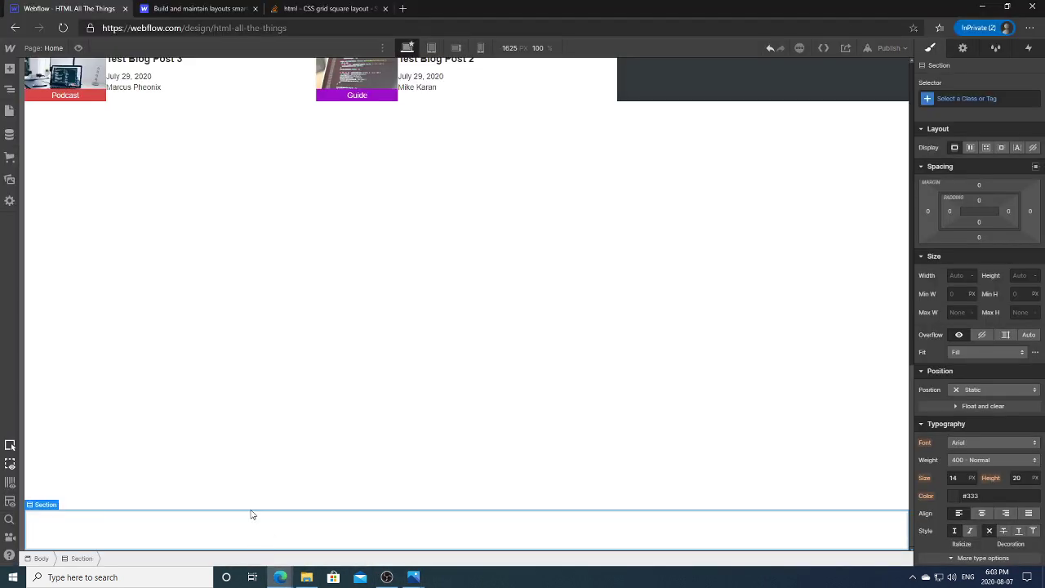
Step: Move the new section above Temp Spacer and give it the class Frameworks Section
left_click(10, 90)
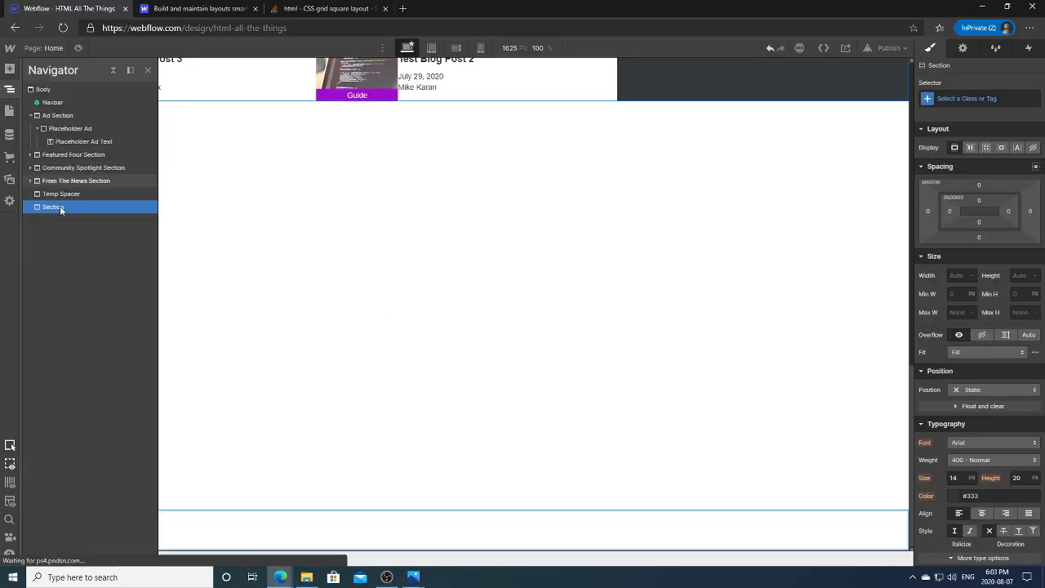
left_click_drag(69, 206, 68, 191)
left_click(953, 97)
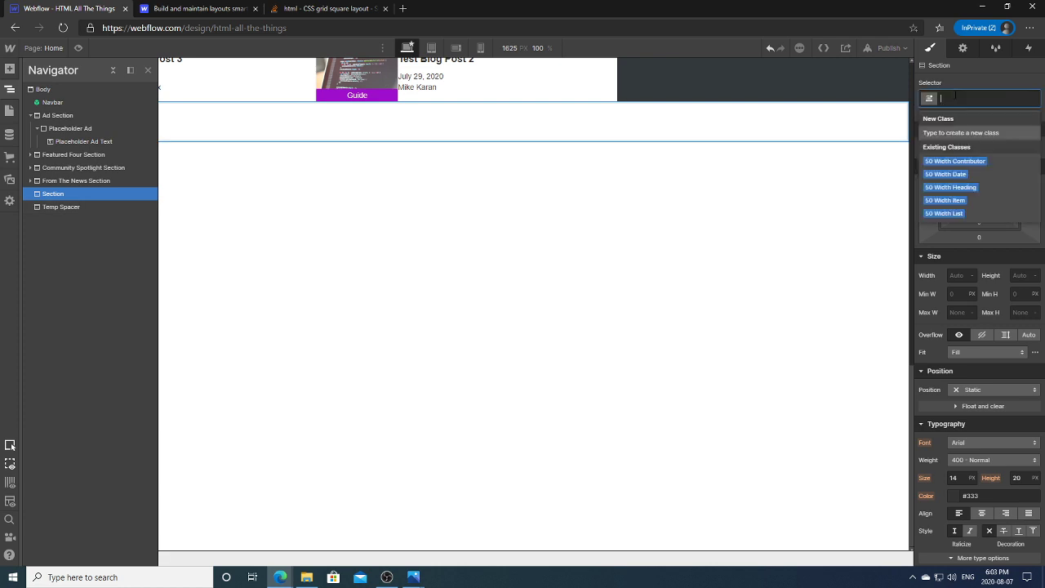
type("Frameworks Section")
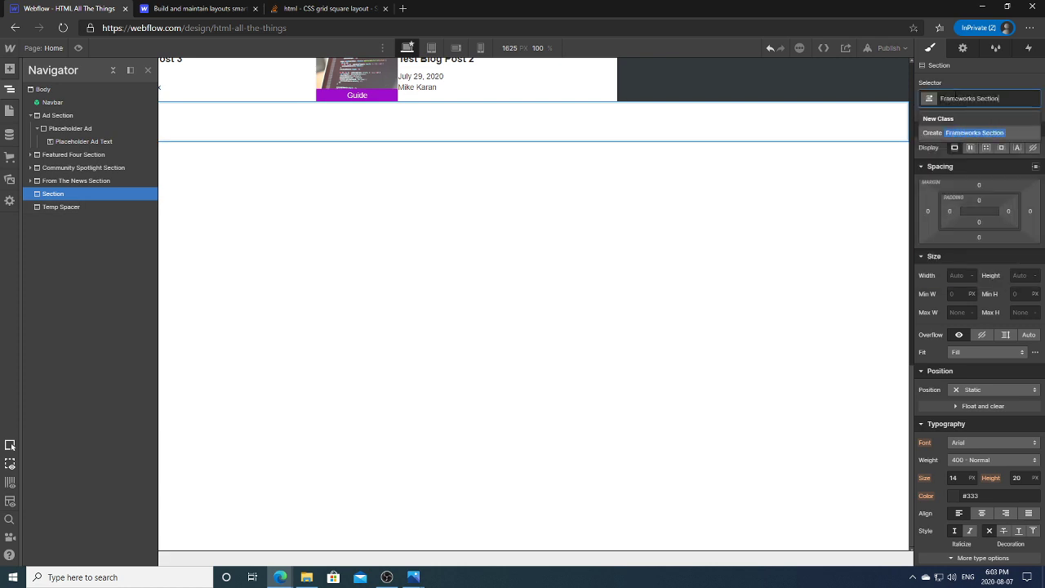
left_click(974, 133)
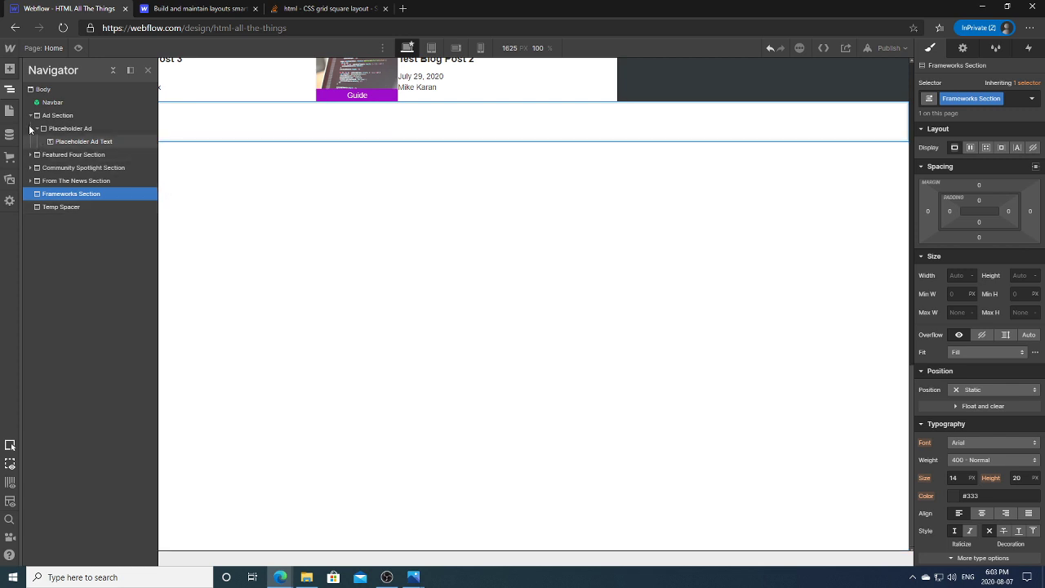
left_click(10, 89)
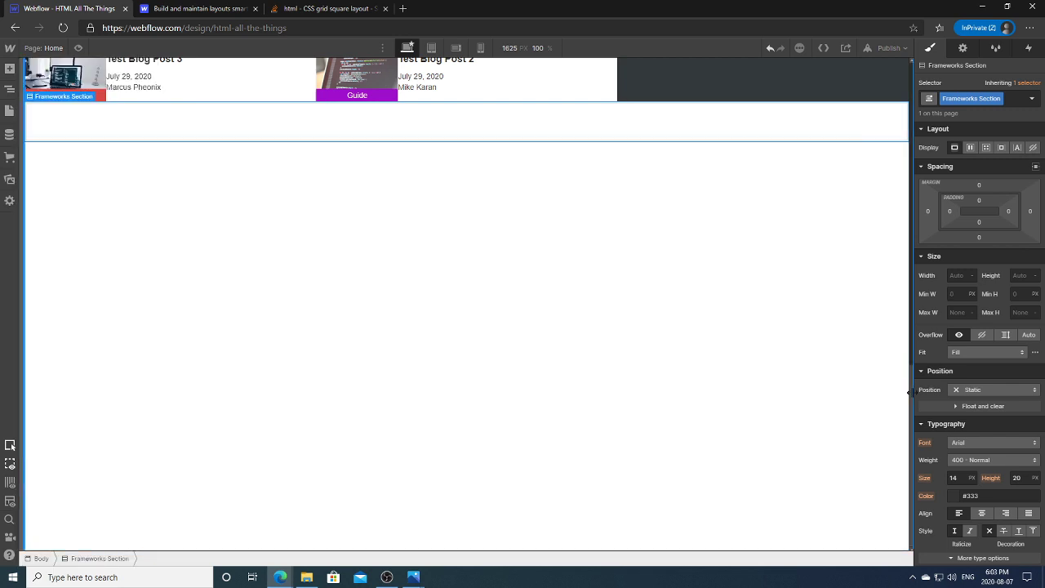
left_click_drag(911, 392, 916, 309)
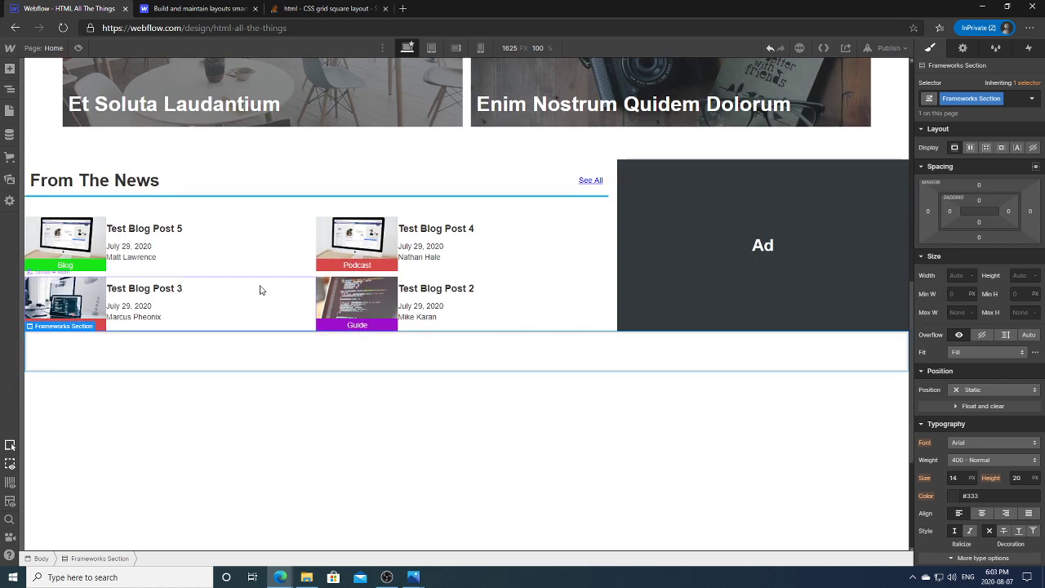
Step: Insert a Div Block into Frameworks Section with the Readable Container class
left_click(10, 89)
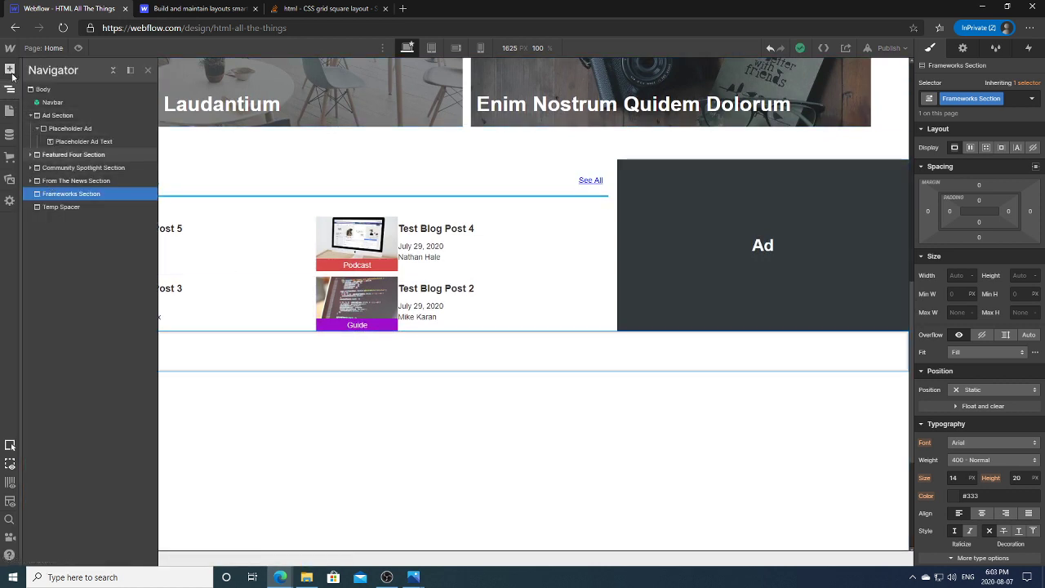
left_click(10, 69)
left_click(46, 259)
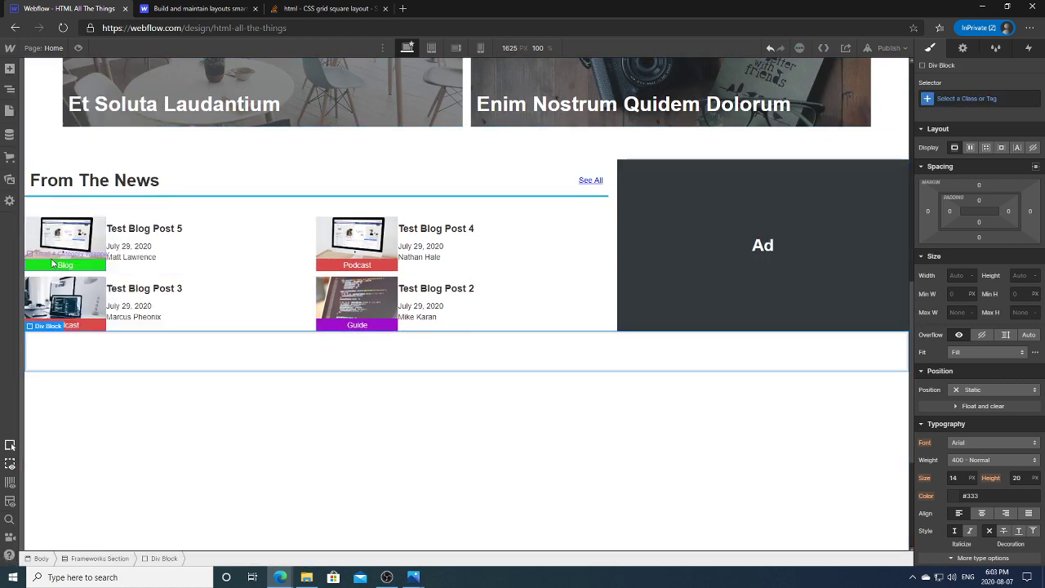
left_click(970, 99)
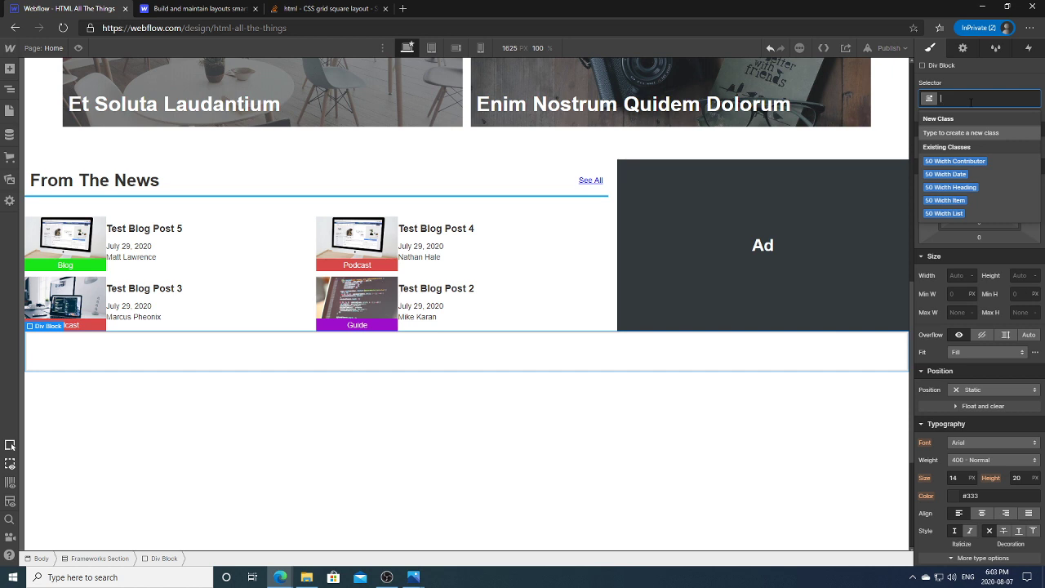
type("Readable")
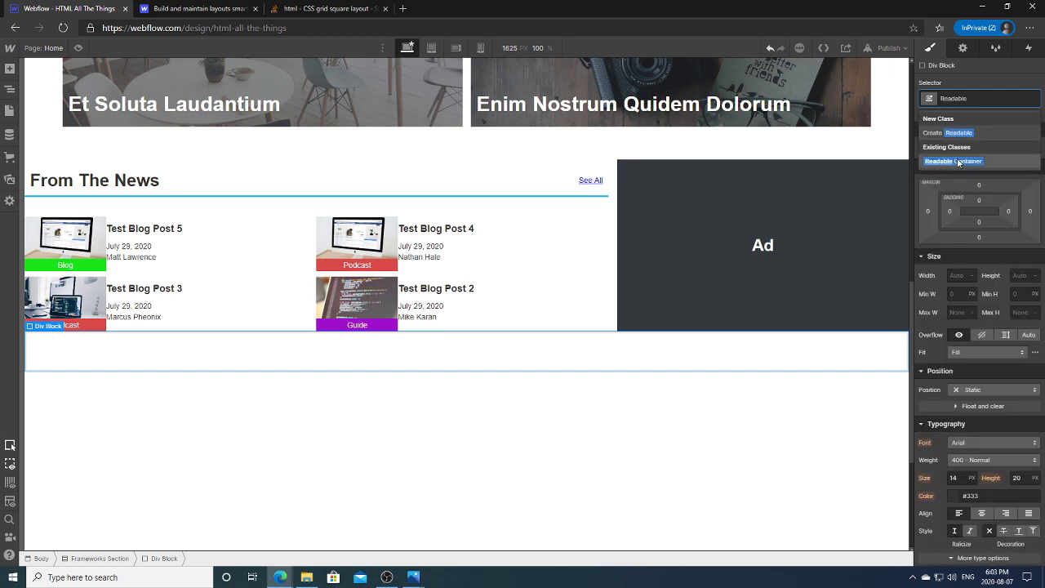
left_click(953, 161)
Step: Add the Section Heading symbol inside the container and retitle it 'Frameworks'
left_click(9, 89)
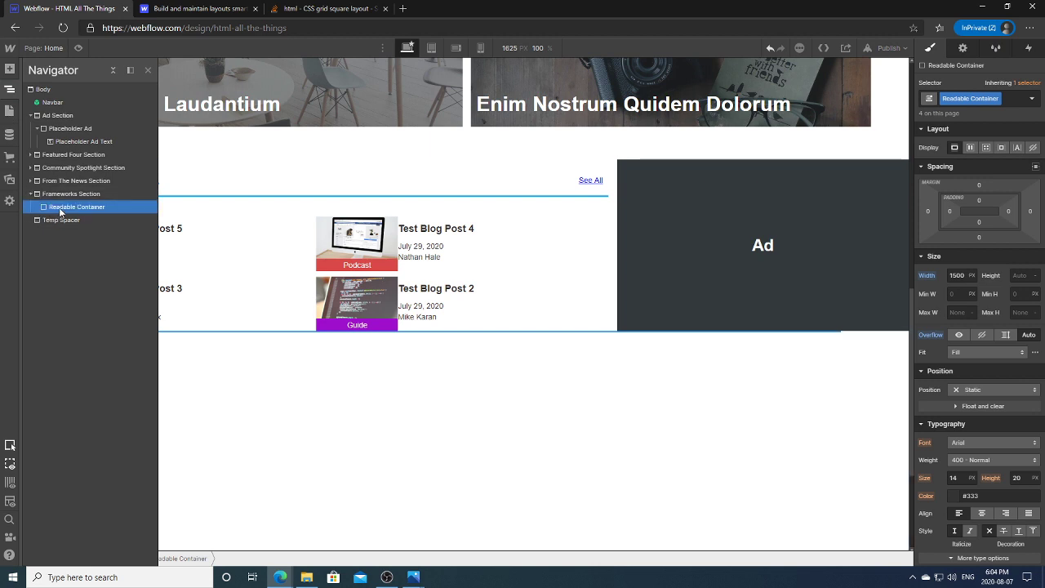
left_click(9, 70)
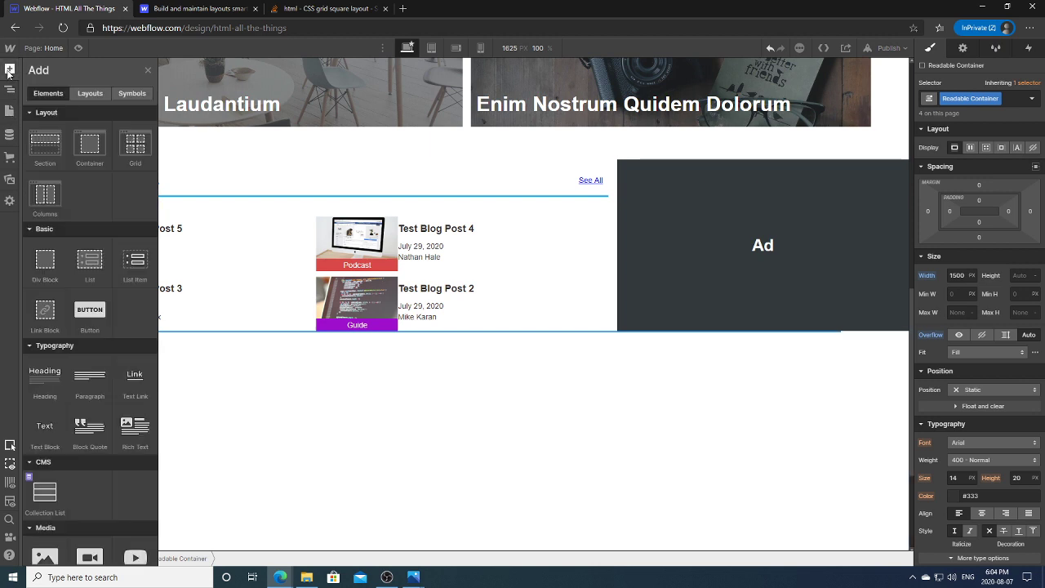
left_click(131, 93)
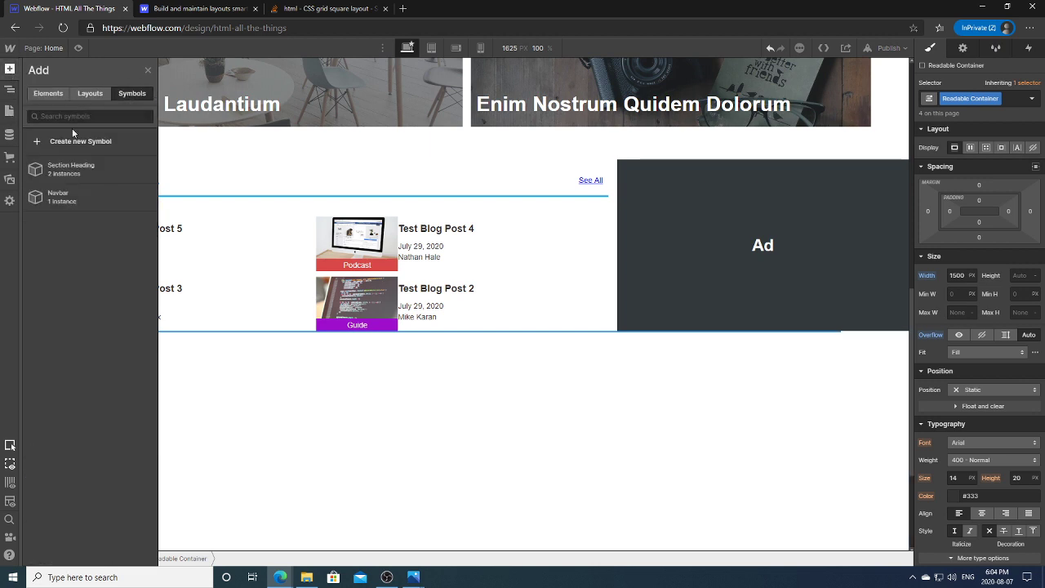
left_click(99, 164)
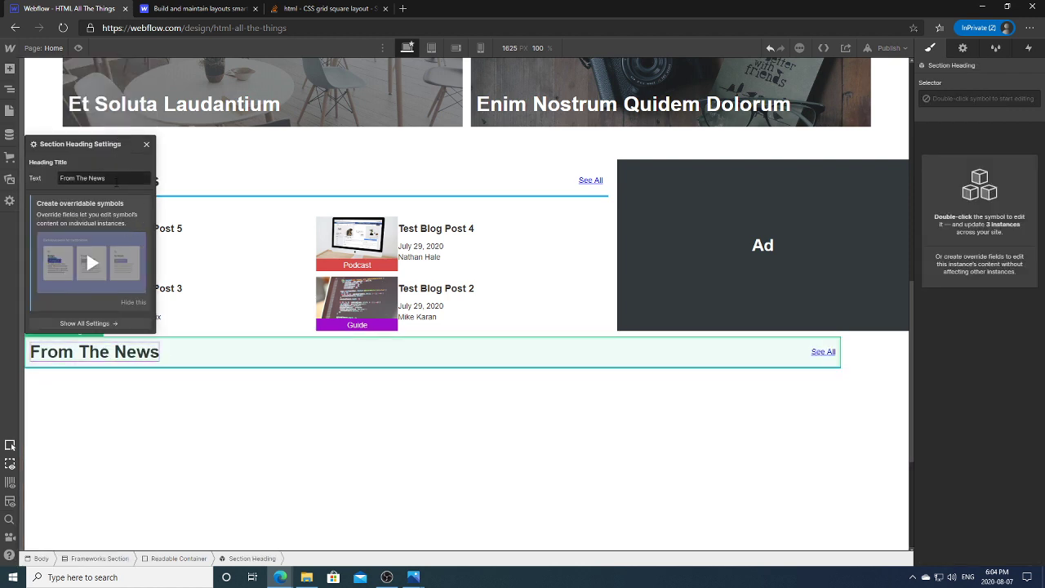
left_click(140, 178)
key("ctrl+a")
key("BackSpace")
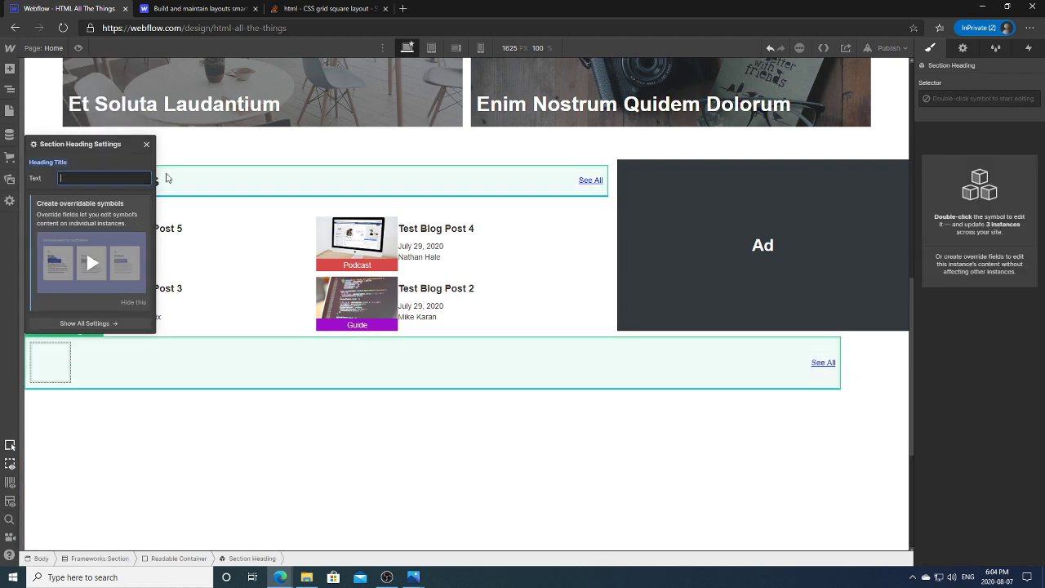
type("Frameworks")
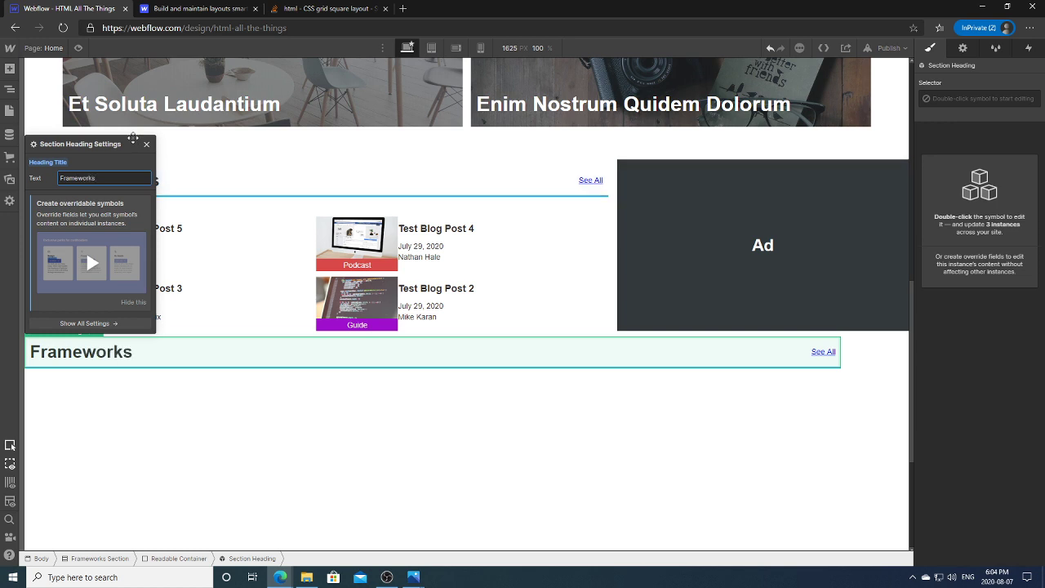
Step: Set Frameworks Section to a vertical flex layout with contents centred
left_click(10, 89)
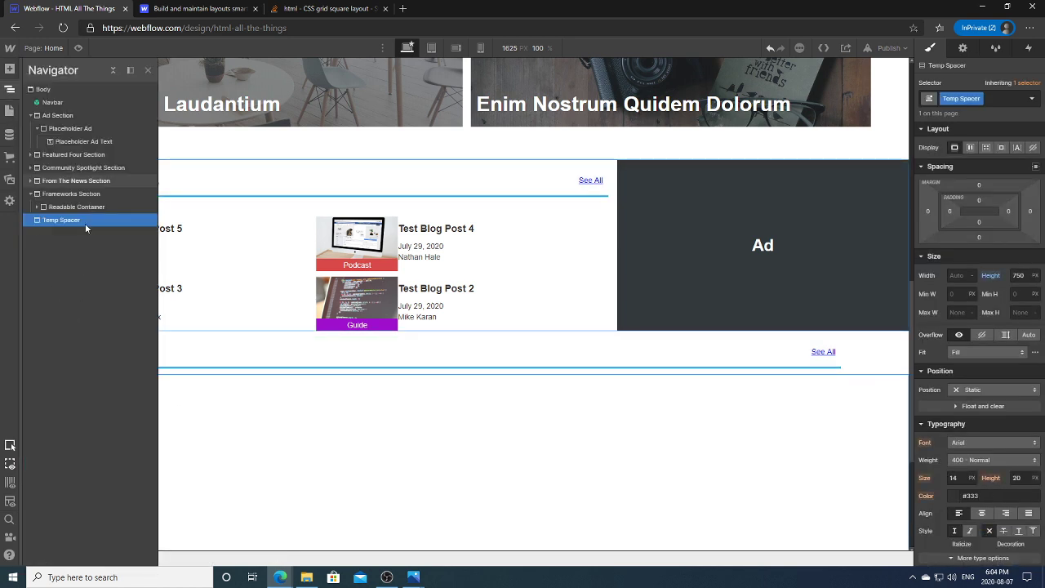
left_click(71, 193)
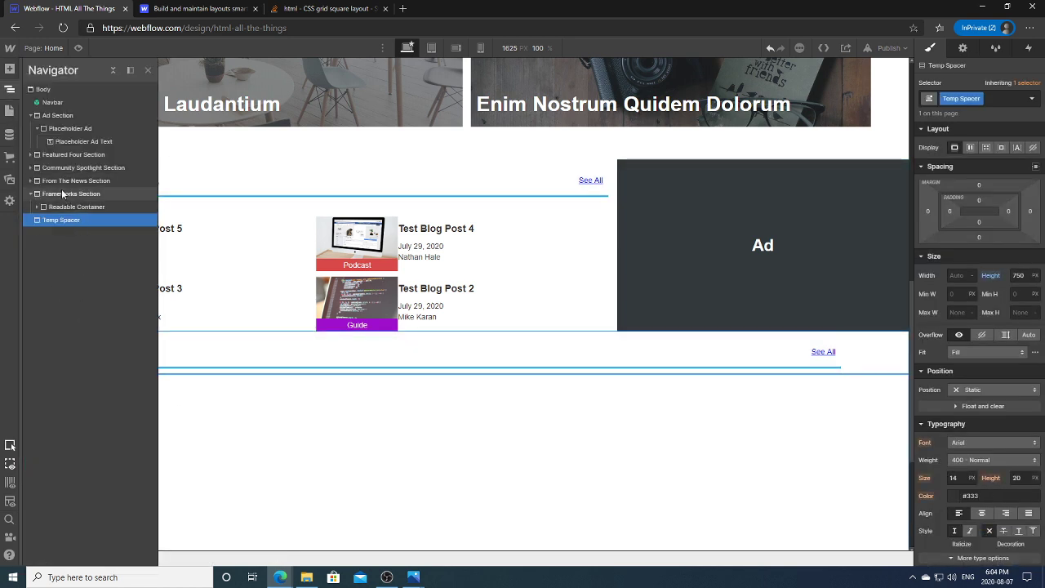
left_click(970, 147)
left_click(1006, 170)
left_click(974, 187)
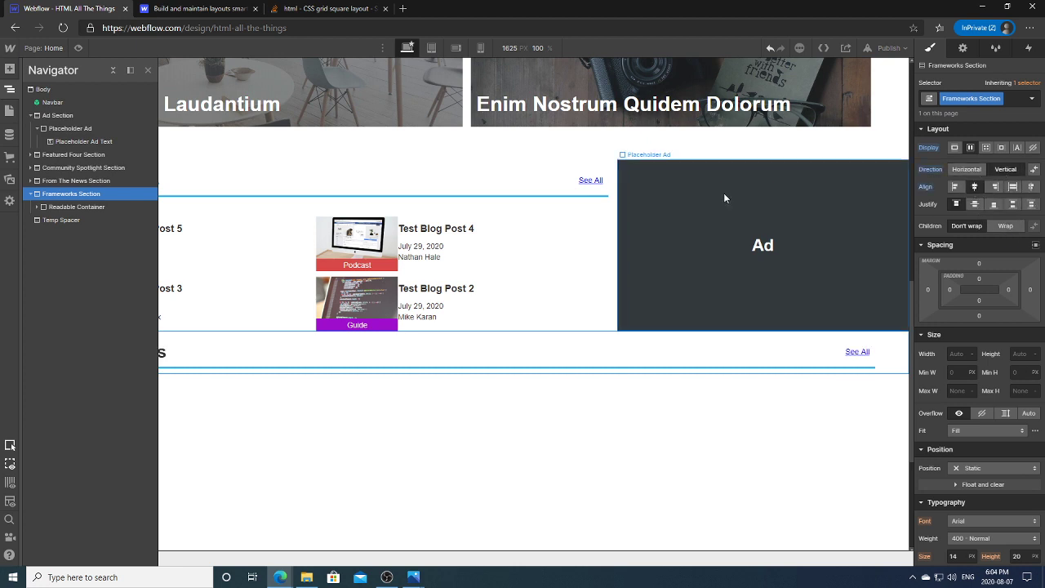
left_click(10, 89)
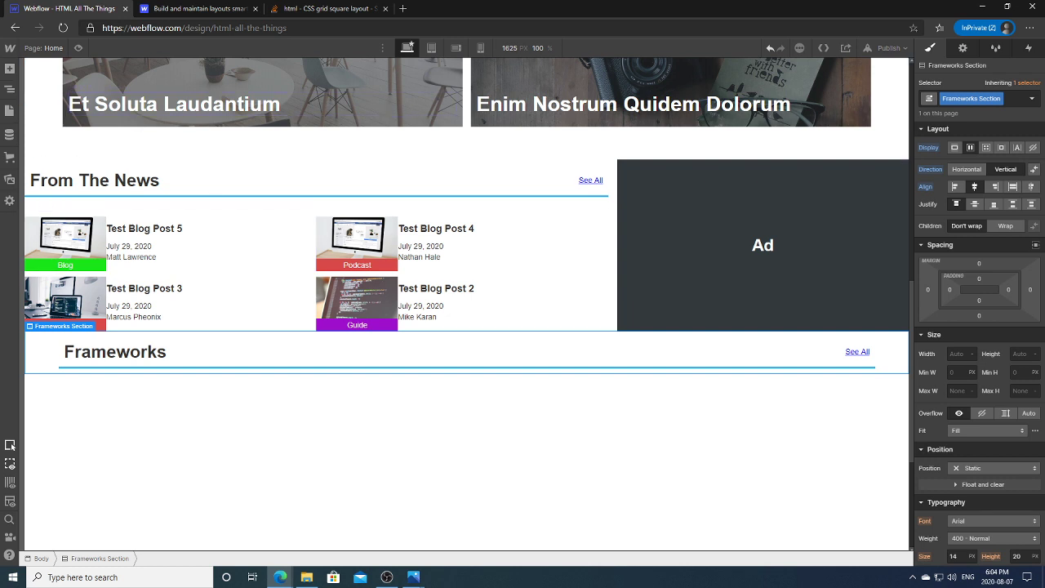
Step: Expand Frameworks Section in the Navigator to show the Readable Container and its heading
left_click(10, 89)
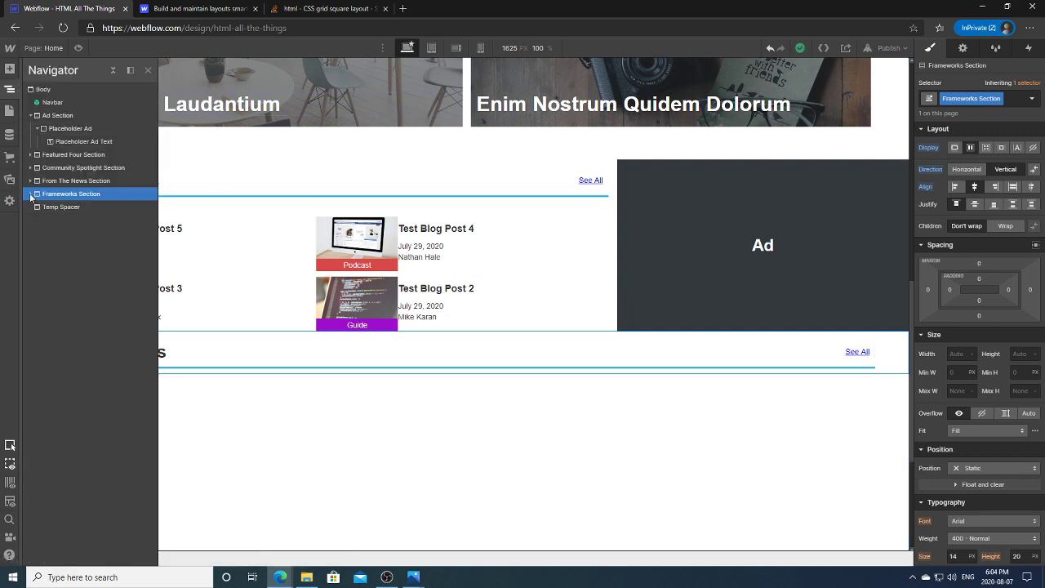
left_click(31, 193)
left_click(73, 207)
left_click(39, 208)
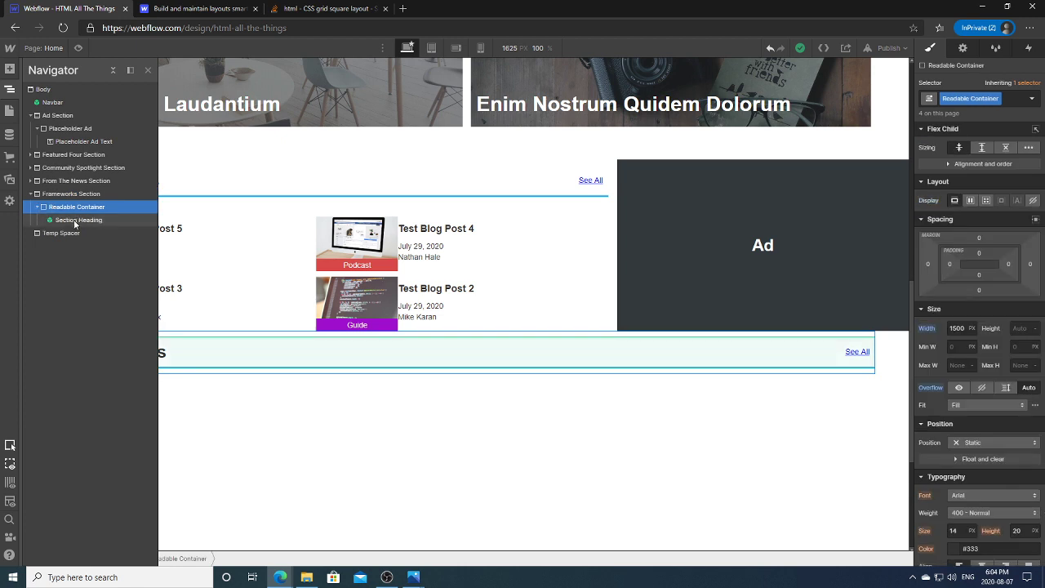